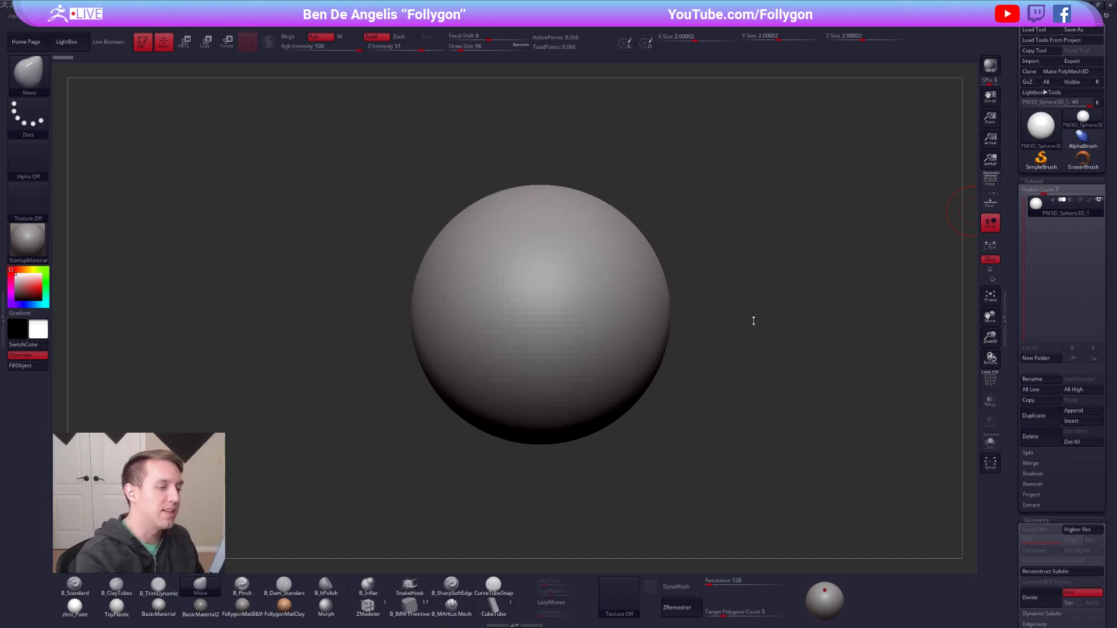
mouse_move(791, 337)
alt+mouse_down()
mouse_move(773, 326)
mouse_move(771, 297)
alt+mouse_up()
key(space)
key(ctrl+shift+a)
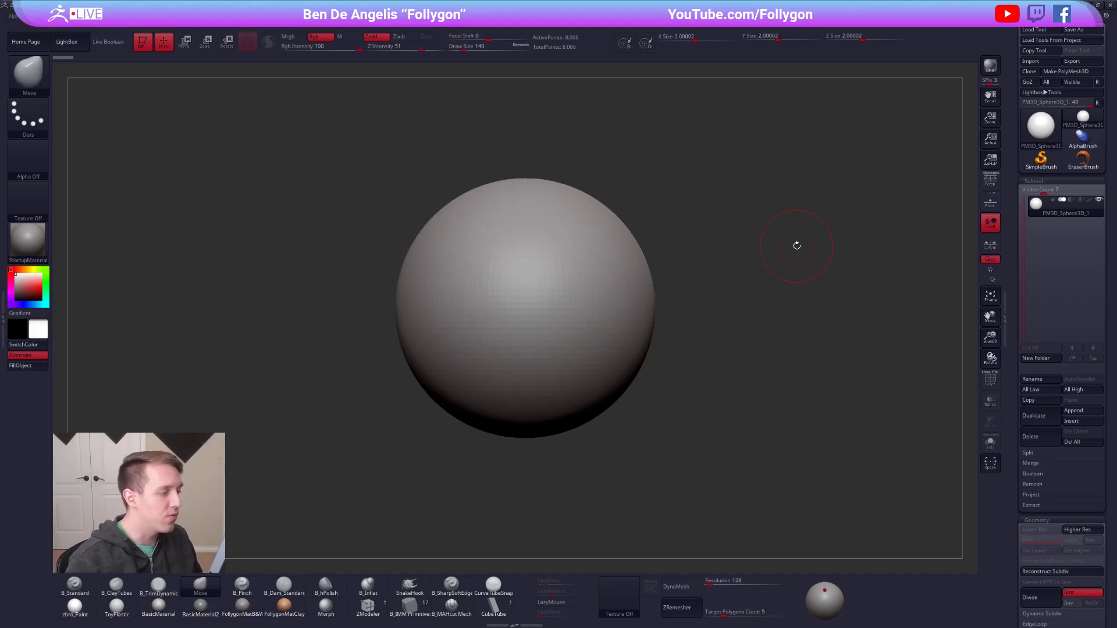
Switch to Chrome and view the Follygon product store and the YouTube channel's video list.
key(alt+Tab)
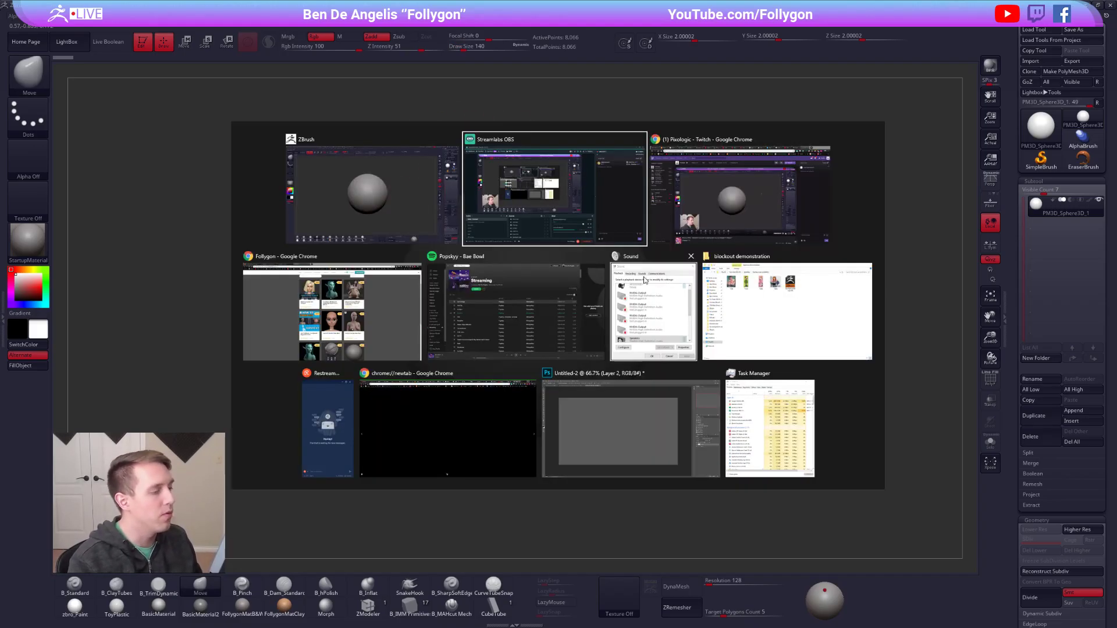
click(396, 303)
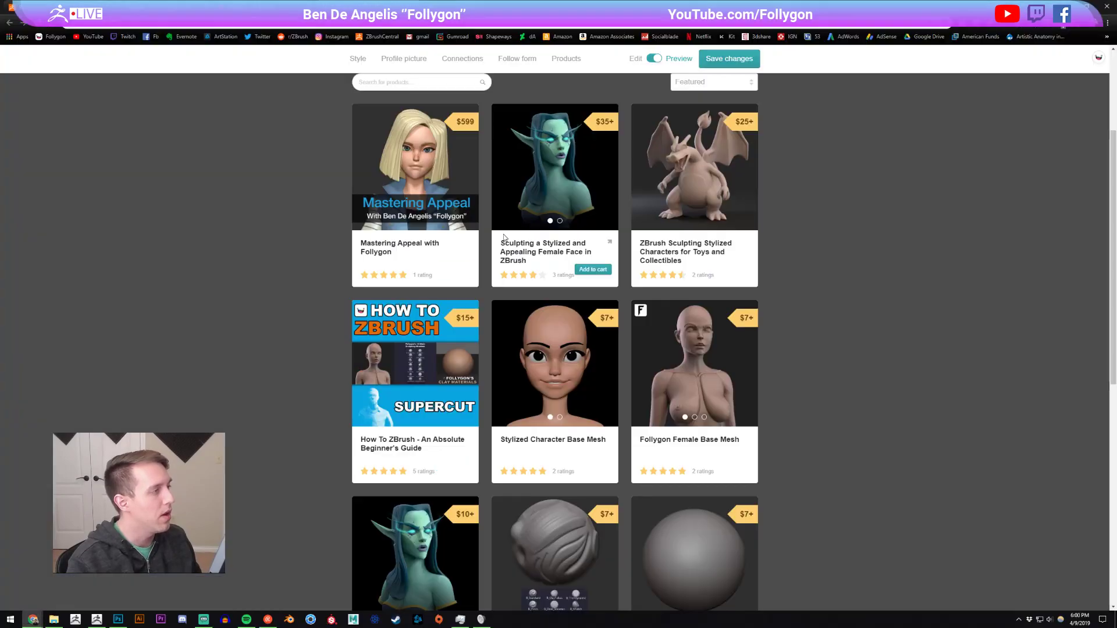
click(192, 7)
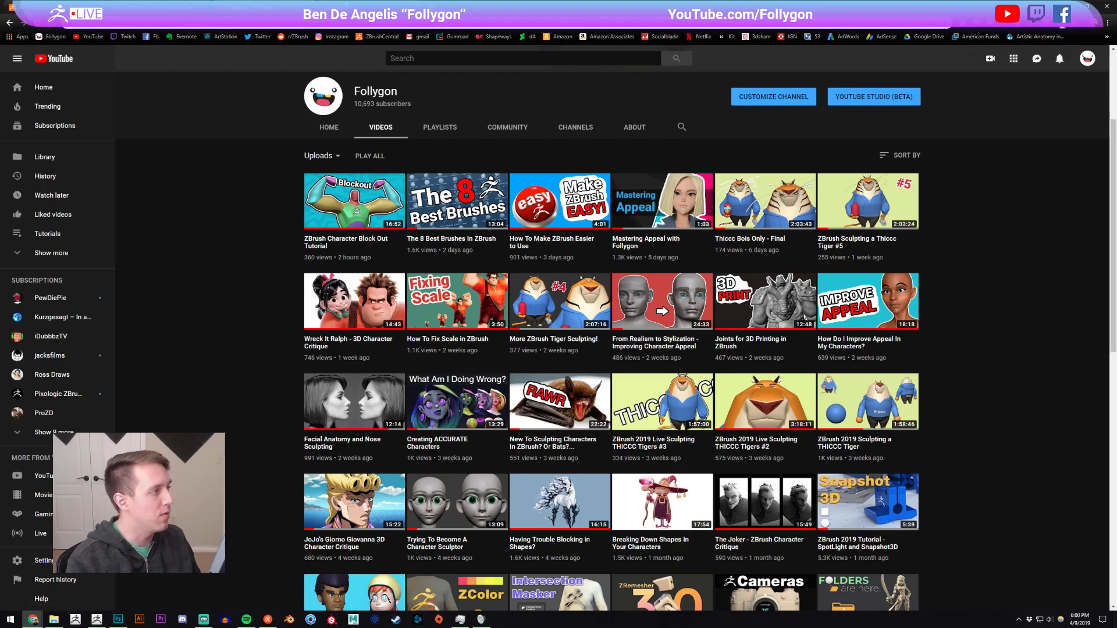
click(204, 7)
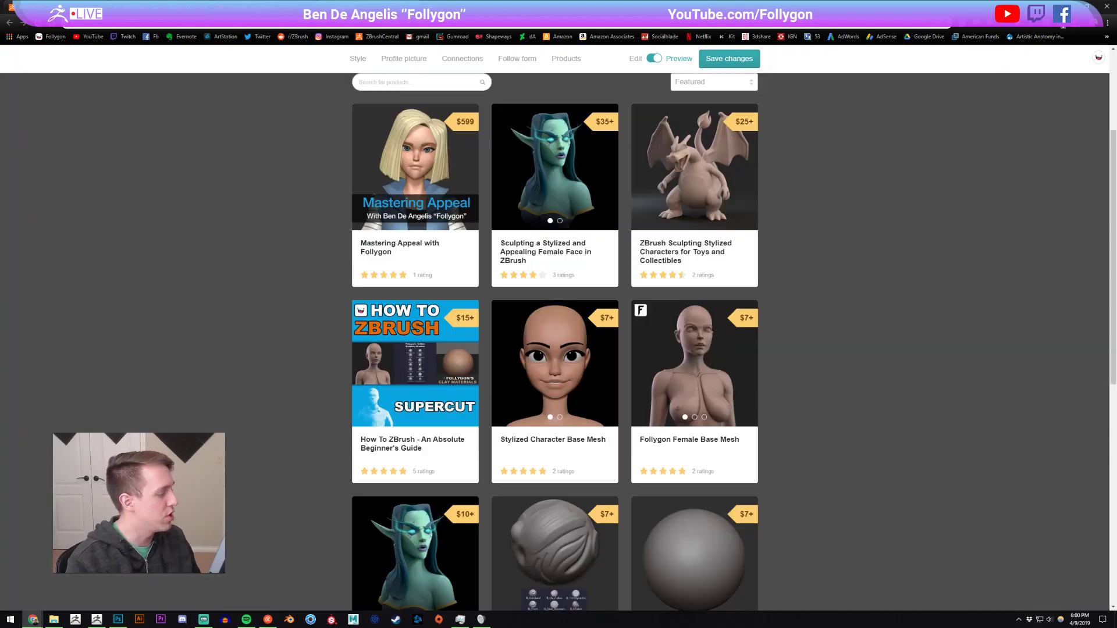
Switch back to ZBrush and shift the Spotlight character reference images slightly inward beside the sphere.
click(91, 623)
mouse_move(586, 316)
alt+right_down()
mouse_move(601, 339)
mouse_move(604, 322)
alt+right_up()
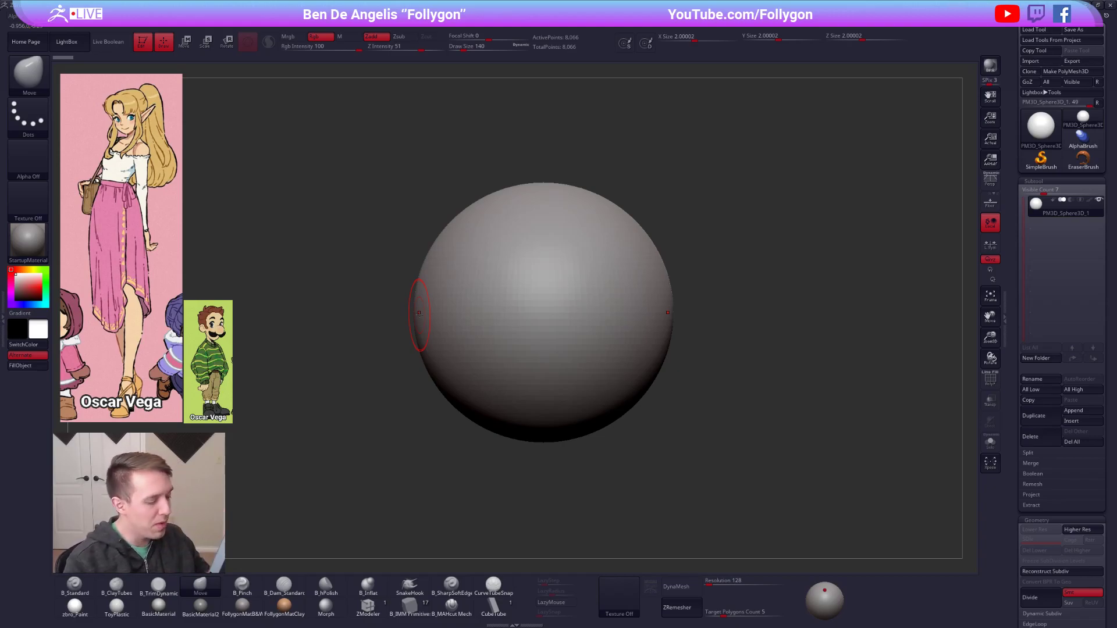
key(z)
mouse_move(339, 408)
mouse_down()
mouse_move(355, 400)
mouse_move(345, 411)
mouse_up()
key(z)
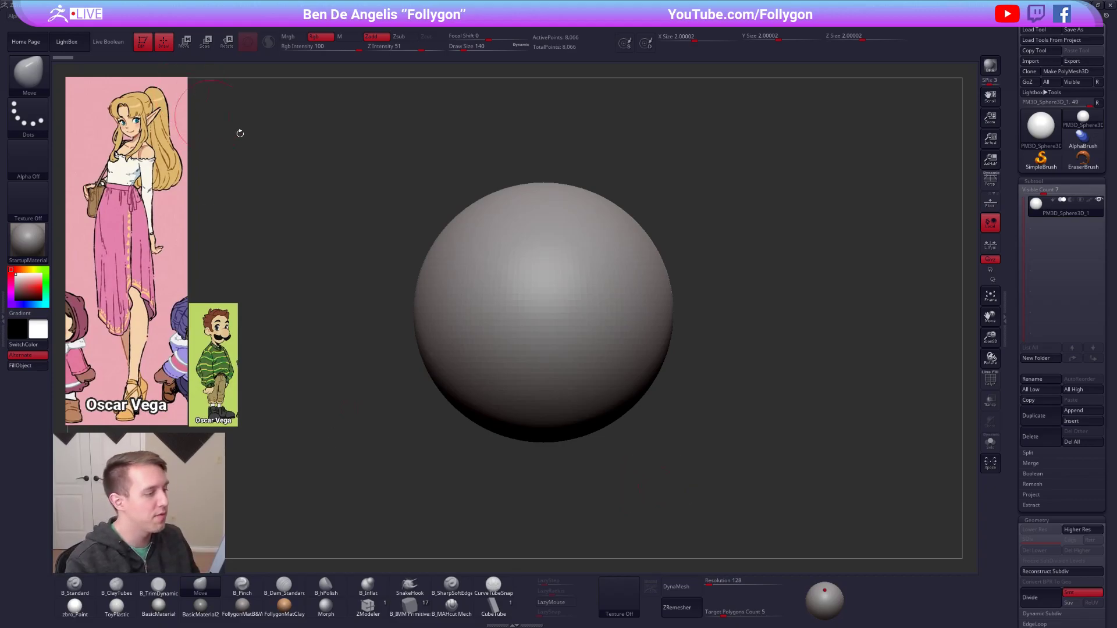
Switch to Chrome, look through the brushes, materials and base meshes in the product store, and return to ZBrush.
key(super+Tab)
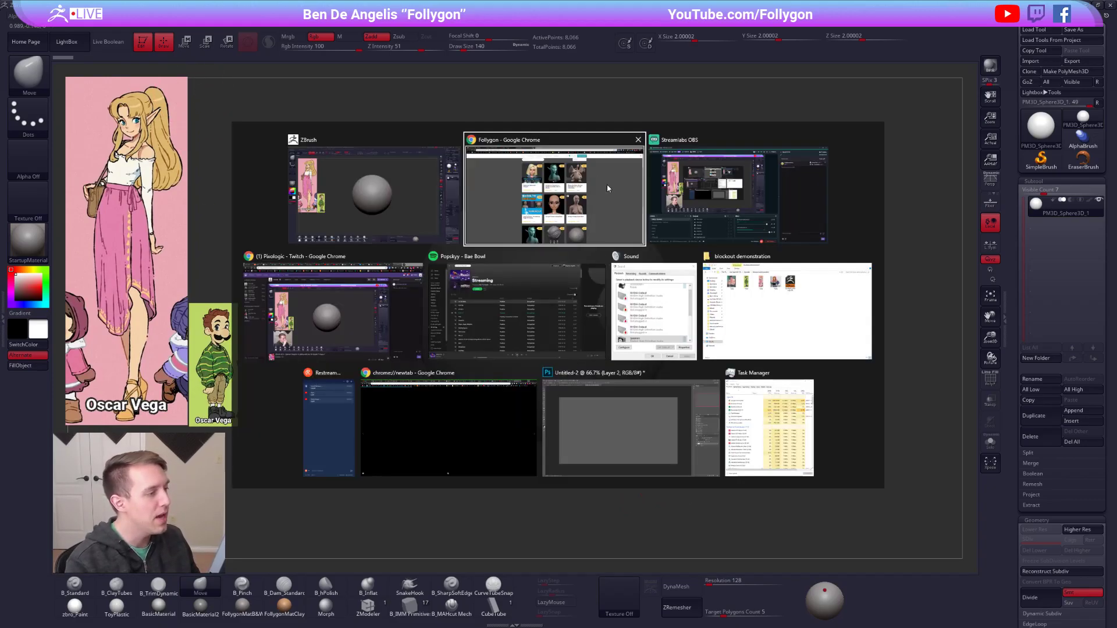
click(490, 197)
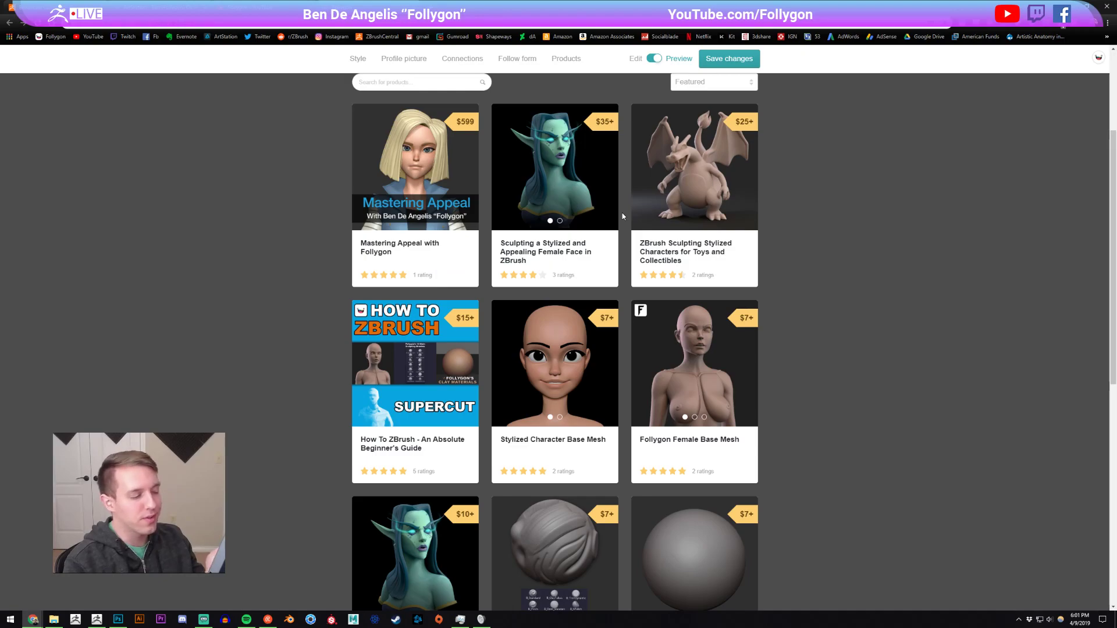
scroll(622, 216, down, 5)
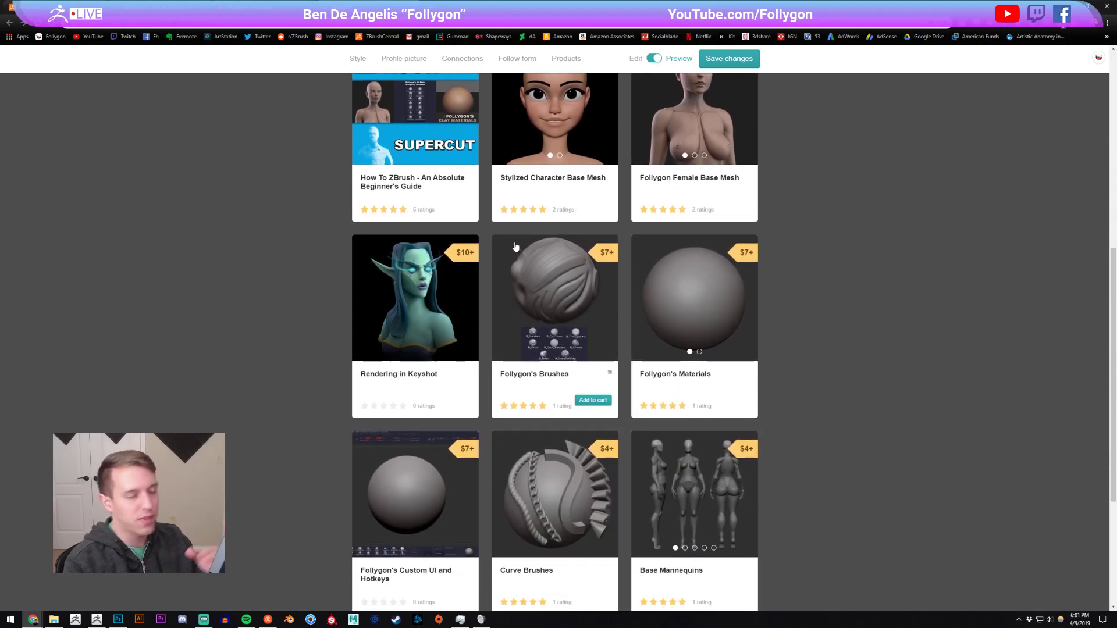
scroll(316, 309, up, 5)
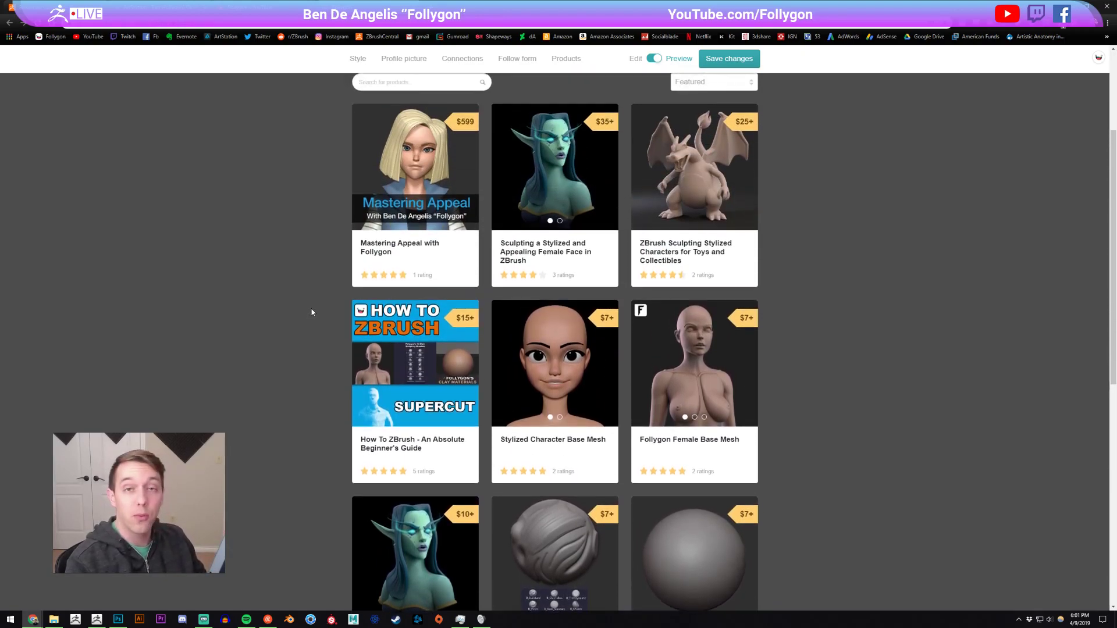
click(96, 621)
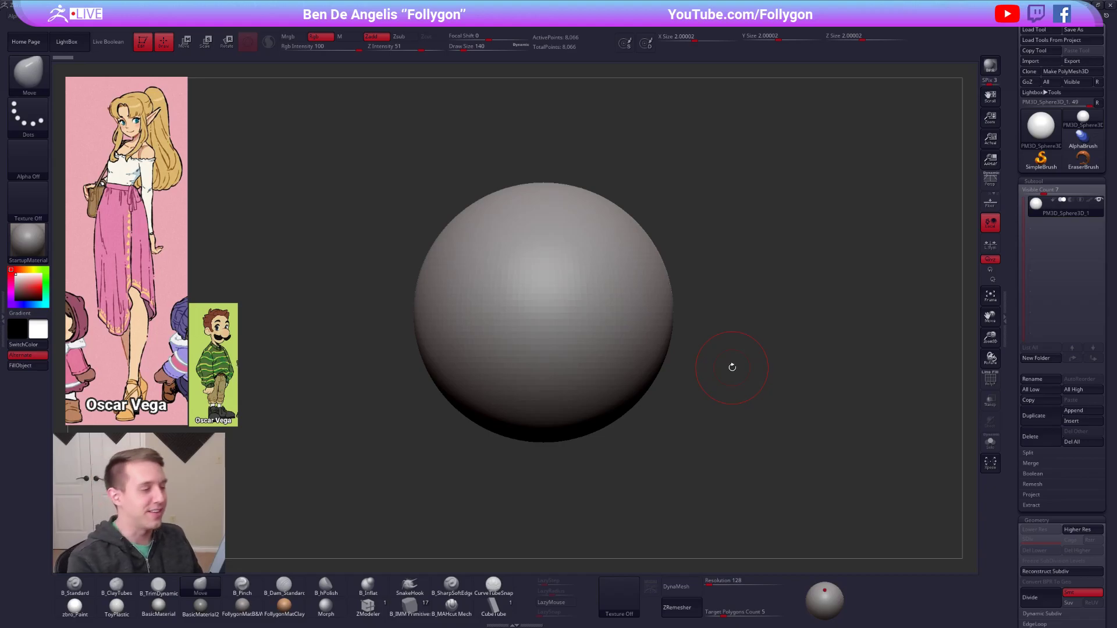
key(space)
key(ctrl+shift+space)
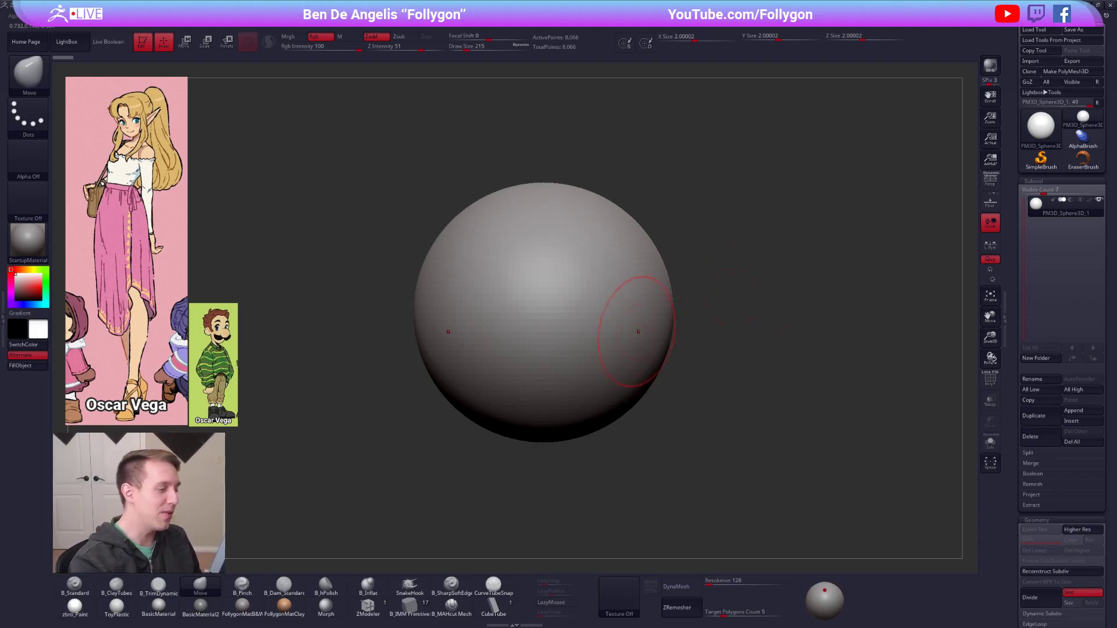
alt+right_drag(624, 345, 631, 349)
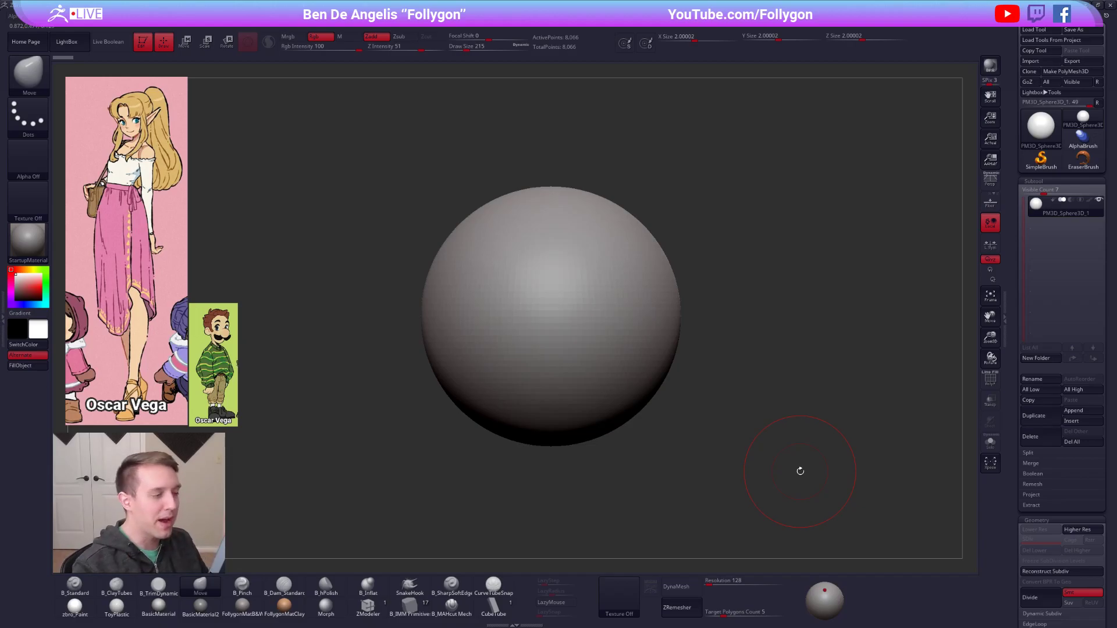
key(space)
drag(650, 308, 653, 307)
mouse_move(646, 297)
alt+right_down()
mouse_move(631, 287)
mouse_move(659, 303)
alt+right_up()
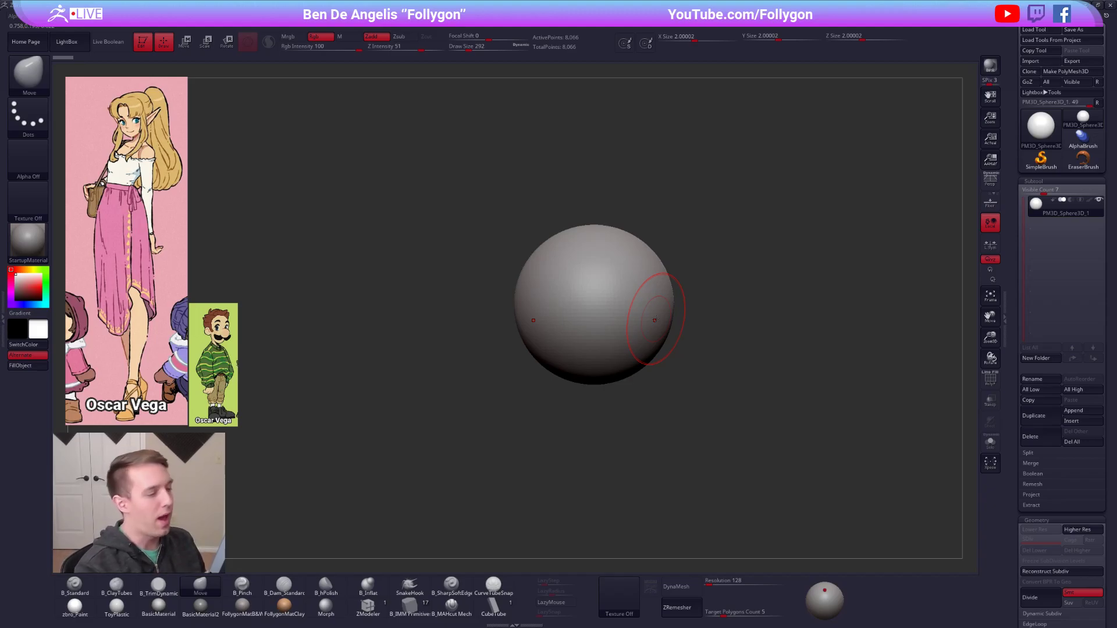
alt+right_drag(679, 384, 676, 357)
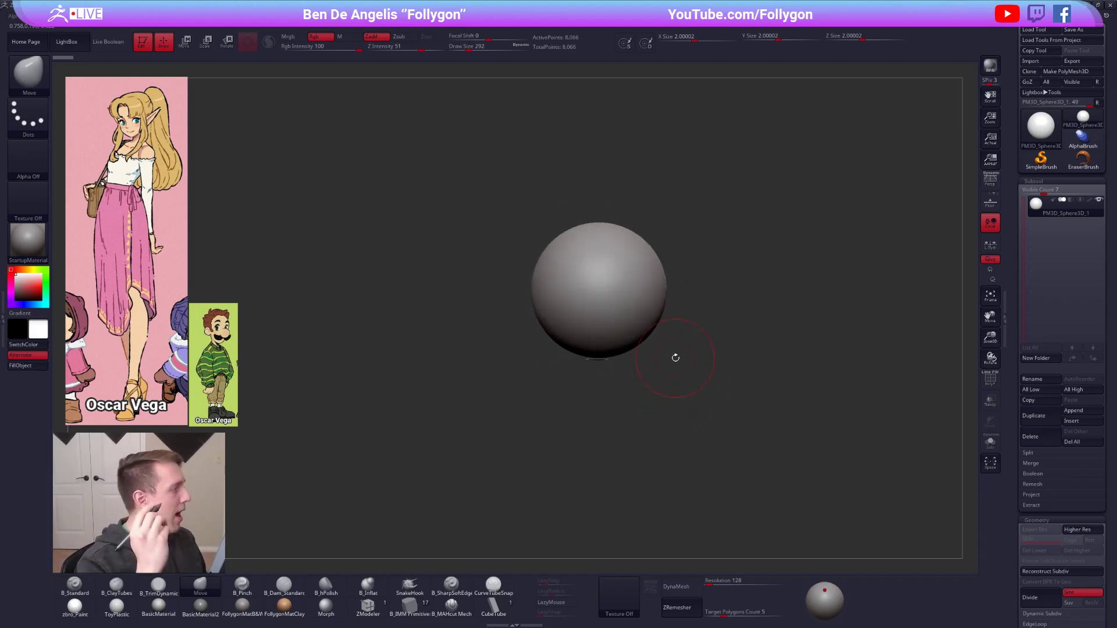
Set up the B_Standard brush for painting with Mrgb on and Zadd off, and choose the zbro_Paint material.
key(1)
click(288, 36)
click(371, 36)
click(74, 607)
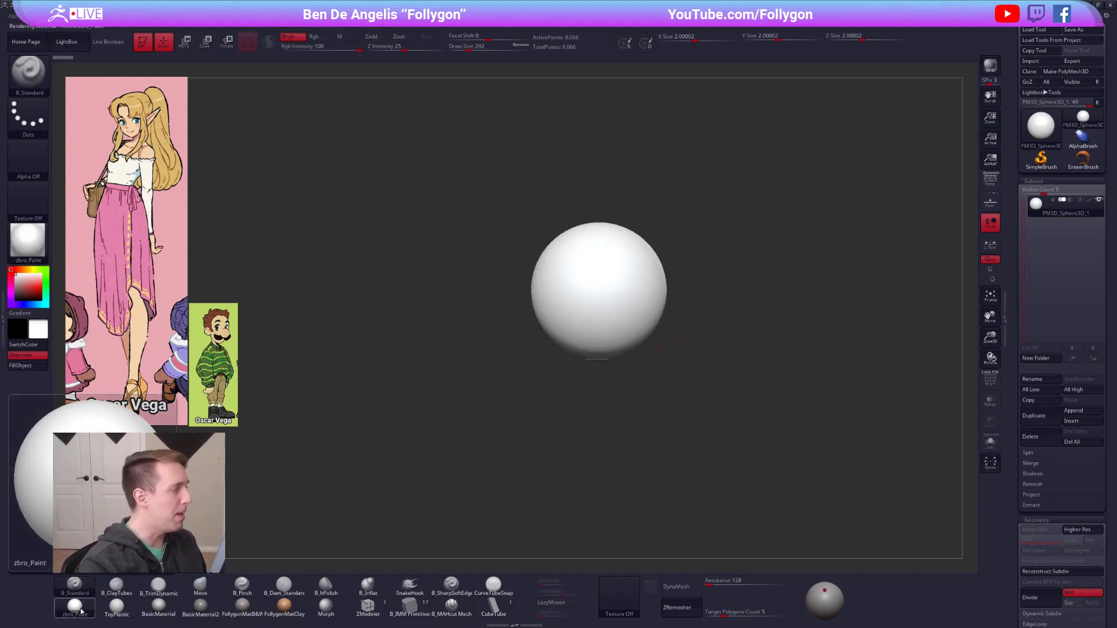
Sample a light skin colour from the character reference and fill the sphere with that colour and the material.
key(shift+z)
key(c)
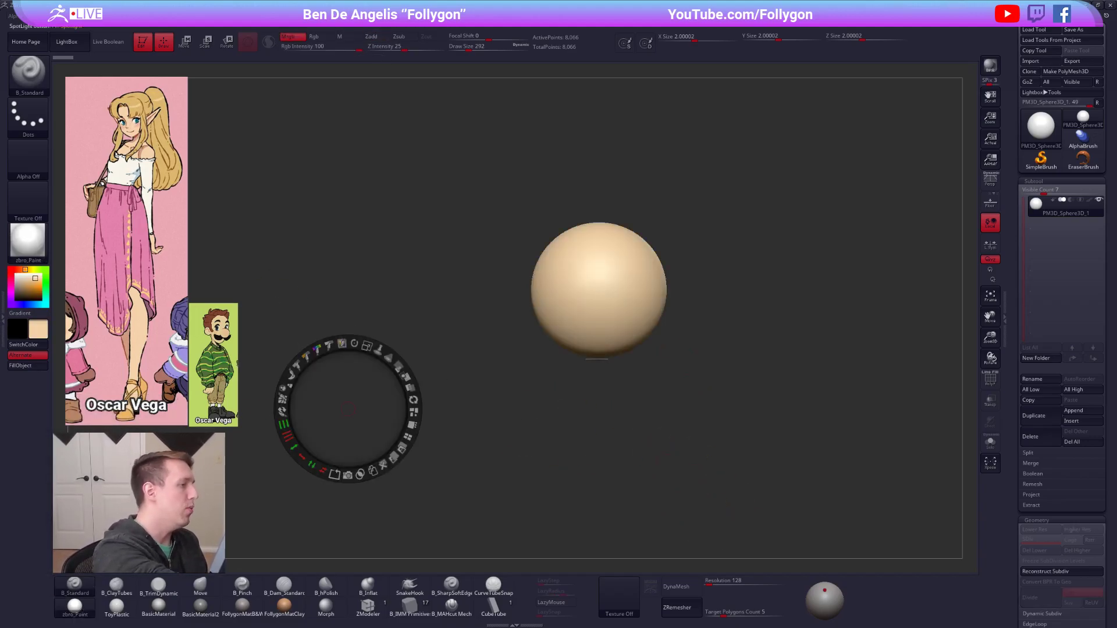
key(z)
alt+drag(549, 404, 662, 380)
click(43, 365)
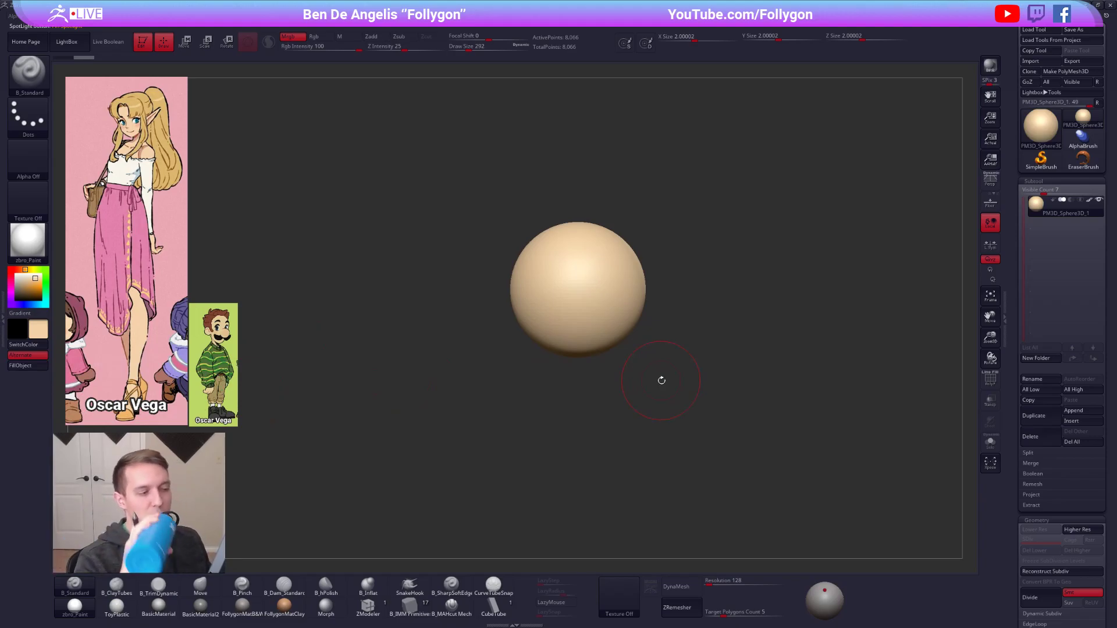
Switch to Chrome, view the Thiccc tiger artwork on ArtStation and play its turntable video, and return to ZBrush.
key(alt+Tab)
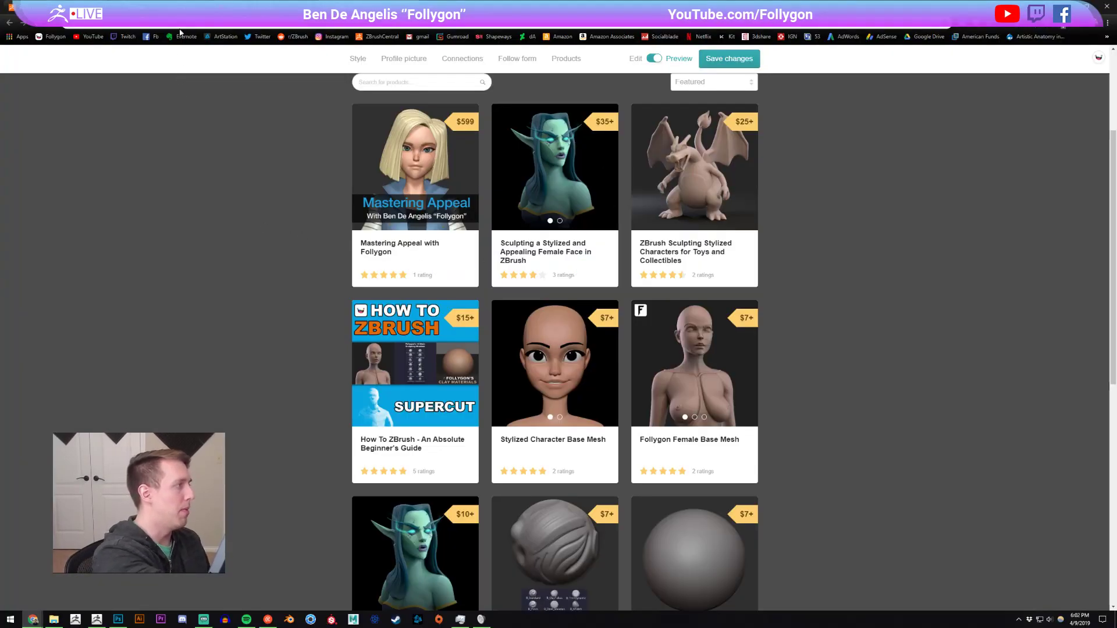
click(349, 7)
click(109, 360)
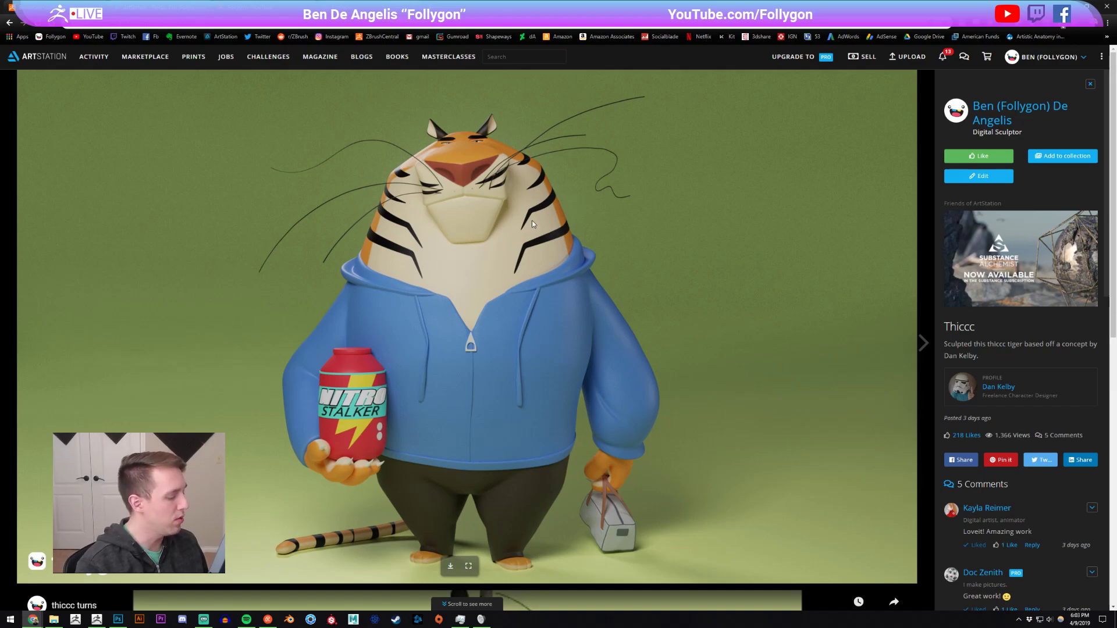
scroll(533, 220, down, 9)
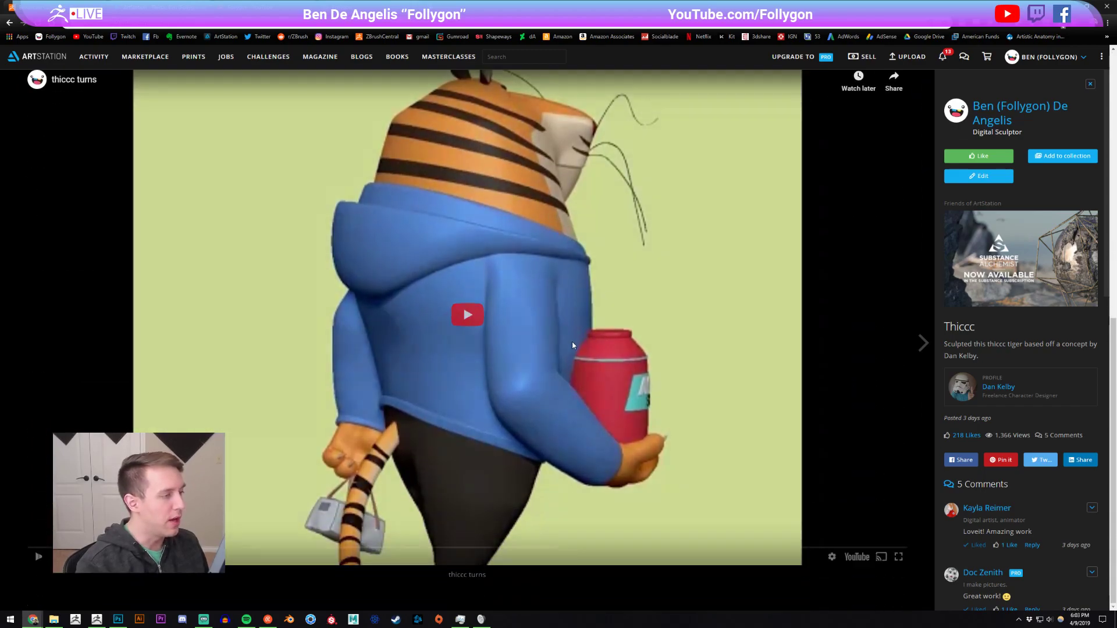
click(572, 345)
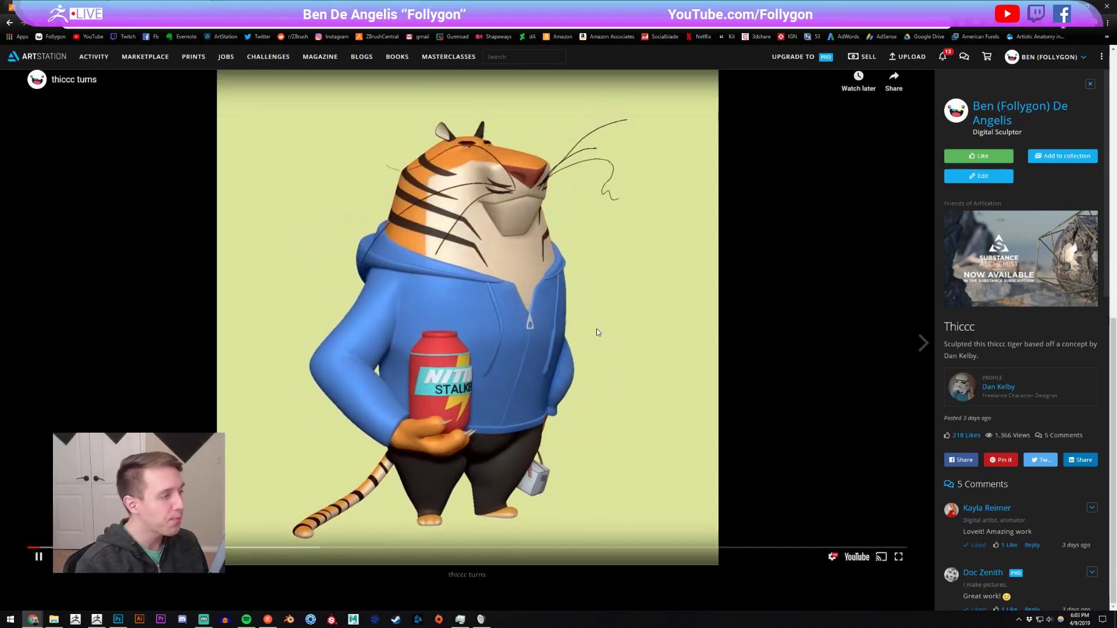
click(529, 297)
click(527, 296)
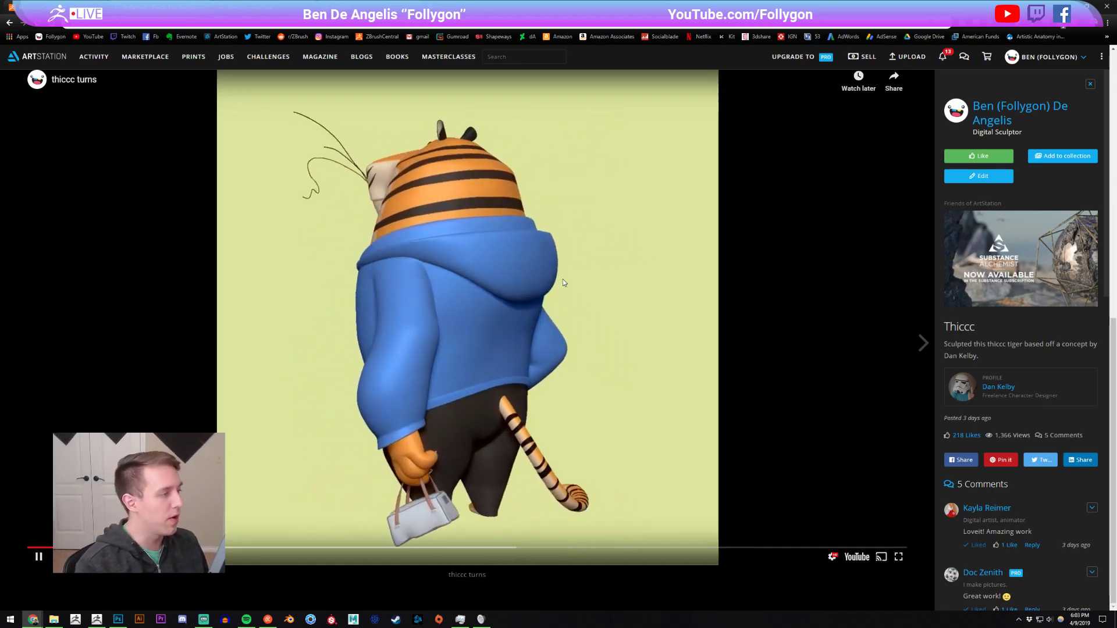
scroll(427, 357, up, 9)
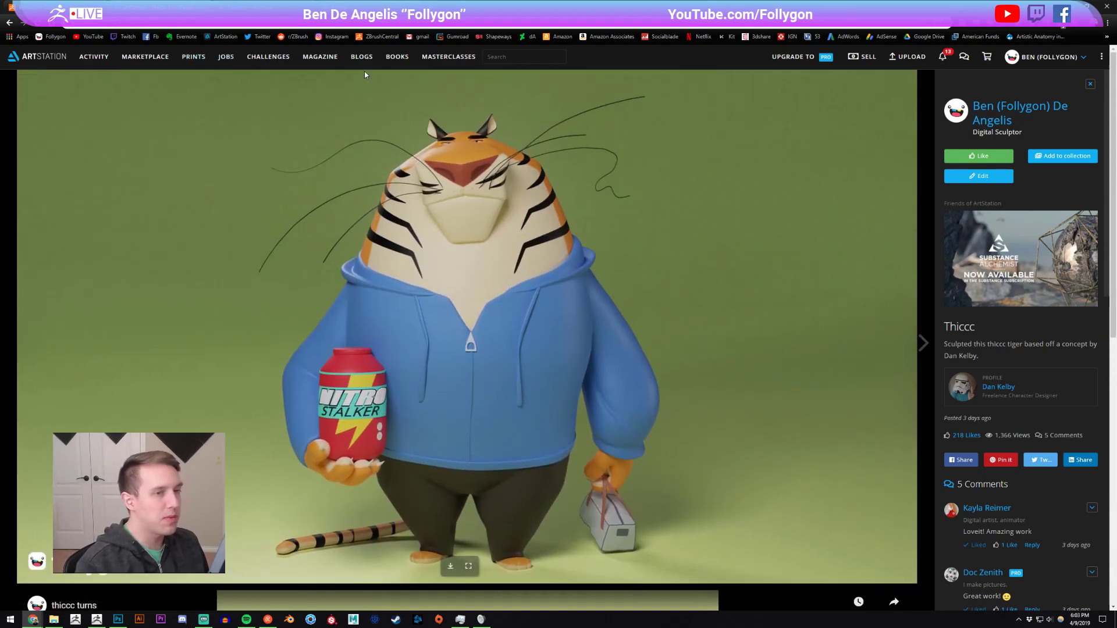
click(12, 25)
key(alt+Tab)
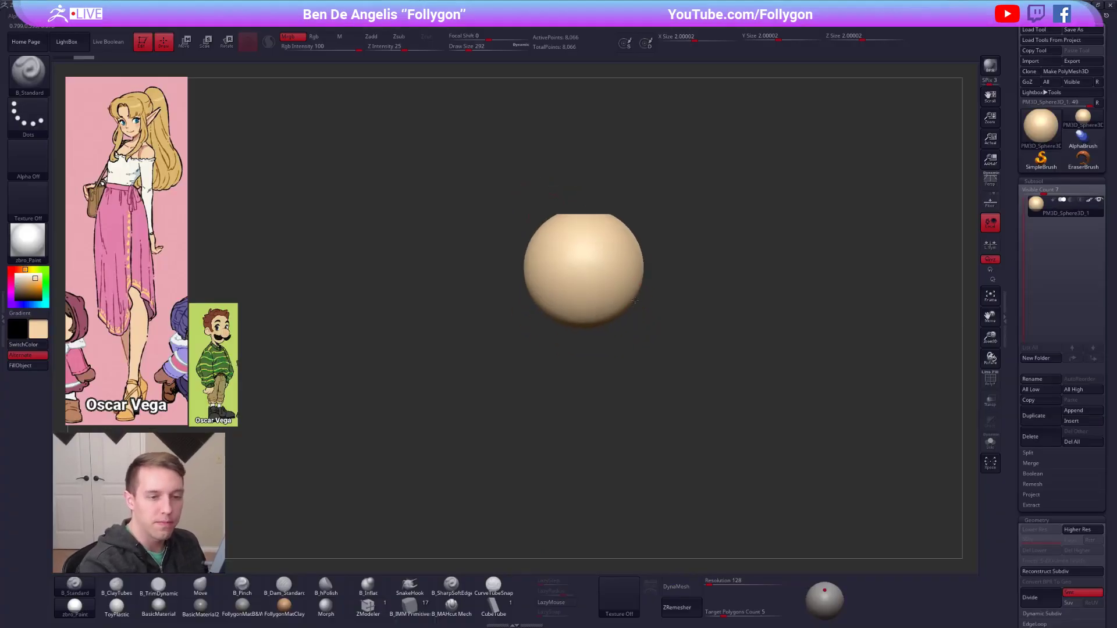
Duplicate the sphere and move the copy straight down below the first one with the Transpose line.
key(ctrl+shift+d)
key(w)
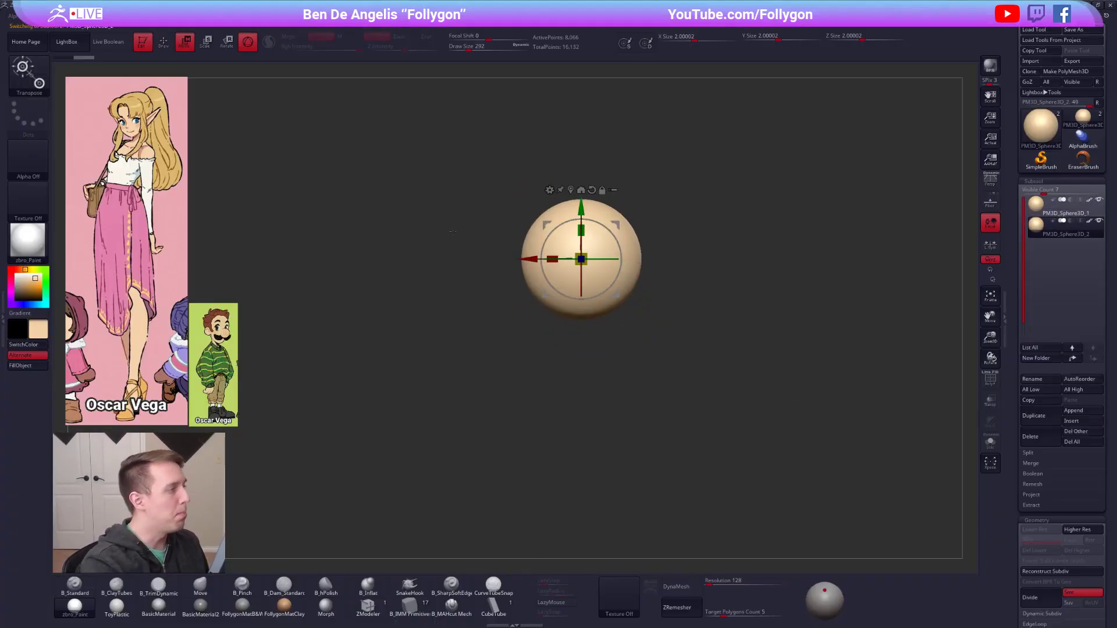
click(246, 46)
shift+drag(622, 248, 622, 348)
shift+drag(621, 298, 628, 468)
alt+drag(630, 467, 626, 376)
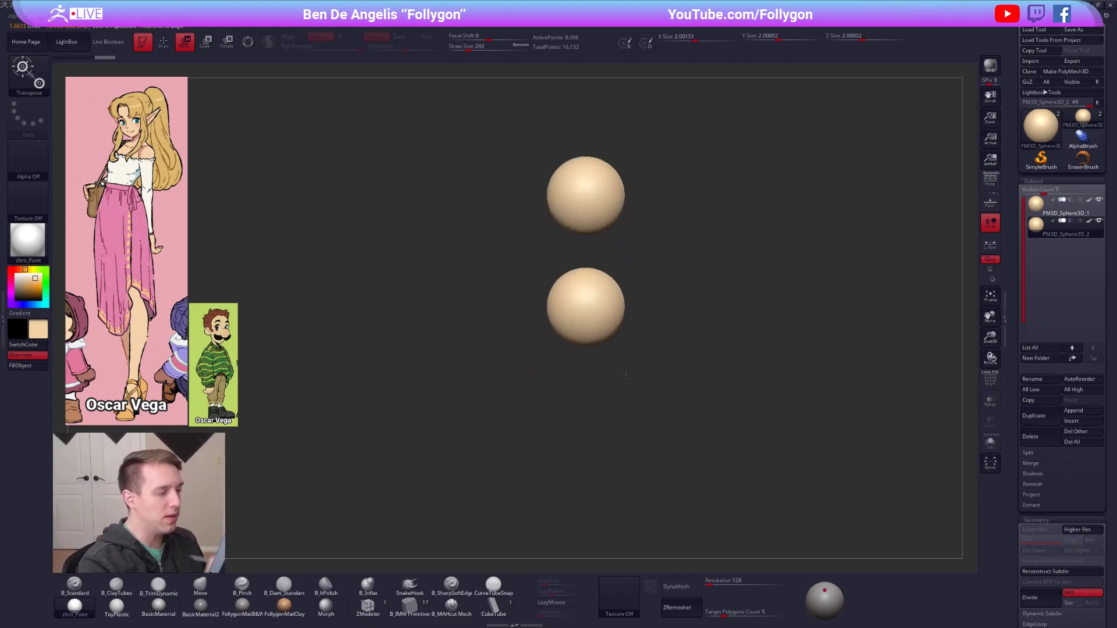
alt+drag(861, 432, 860, 413)
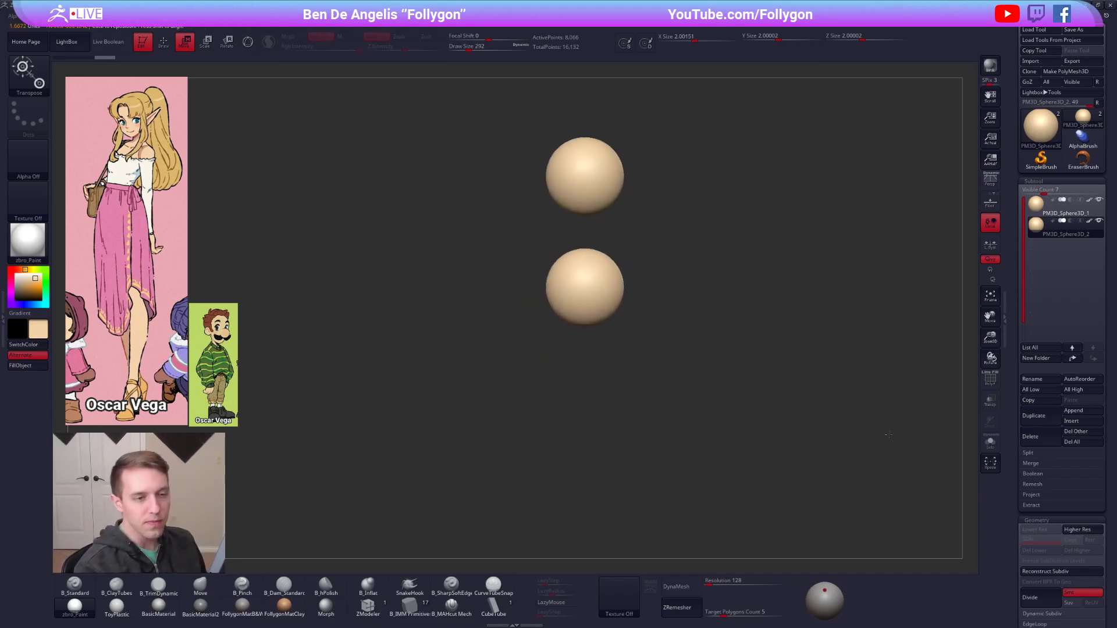
Duplicate the lowest sphere twice, moving each copy straight down to form a vertical column of four spheres.
click(1035, 416)
shift+drag(608, 299, 609, 386)
shift+drag(608, 343, 661, 397)
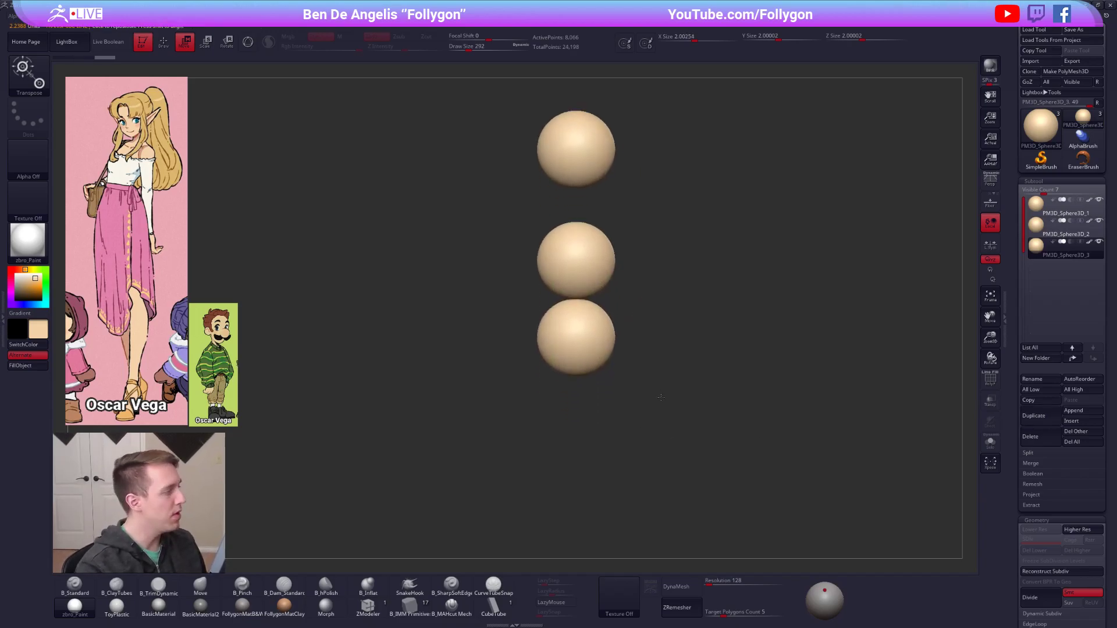
click(1046, 417)
shift+drag(614, 340, 614, 434)
shift+drag(614, 372, 614, 434)
Reshape the second sphere from the top with the Move brush at draw size 881 into a tilted, slightly widened ribcage form.
key(q)
alt+click(599, 264)
key(space)
drag(596, 284, 605, 282)
mouse_move(604, 278)
alt+right_down()
mouse_move(590, 317)
mouse_move(564, 320)
alt+right_up()
key(space)
drag(604, 284, 629, 259)
mouse_move(588, 307)
mouse_down()
mouse_move(579, 317)
mouse_move(619, 313)
mouse_move(581, 288)
mouse_move(599, 282)
mouse_up()
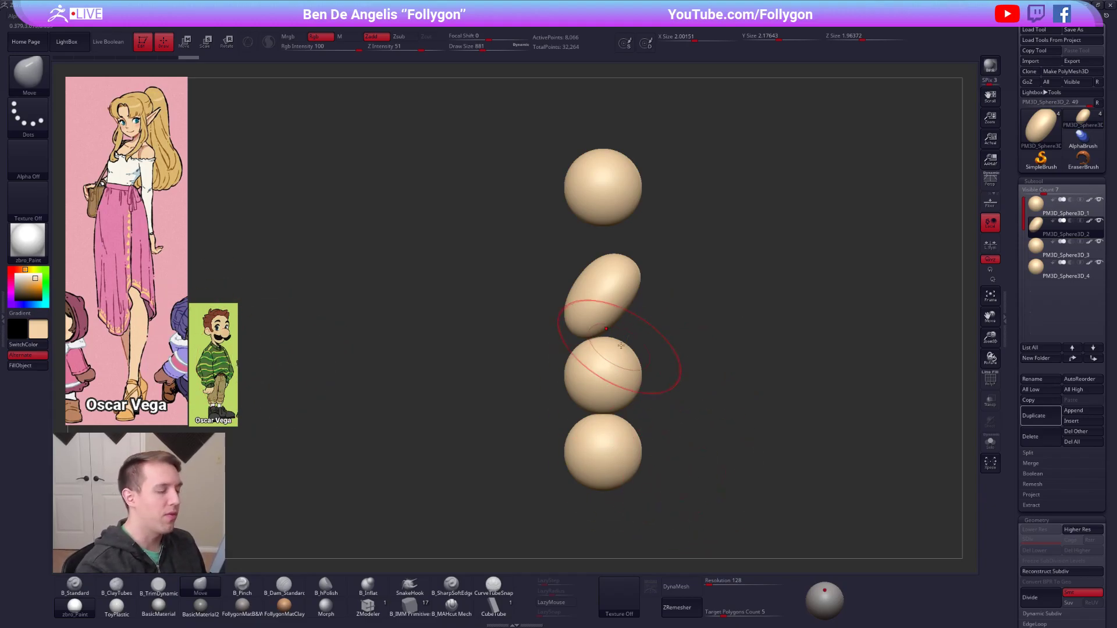
key(ctrl+z)
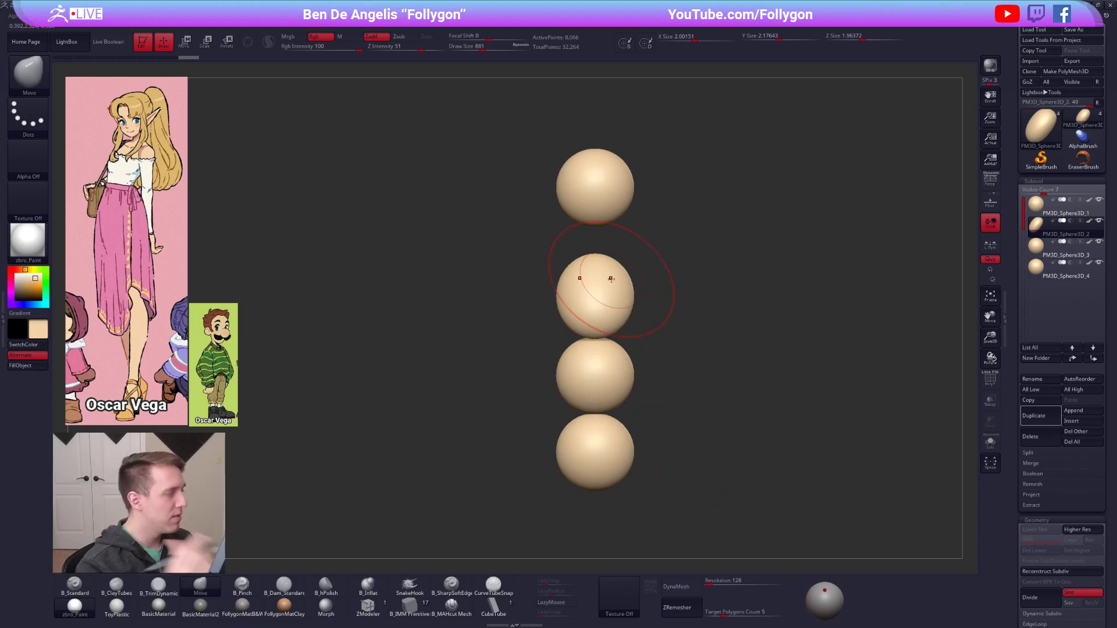
drag(623, 275, 629, 271)
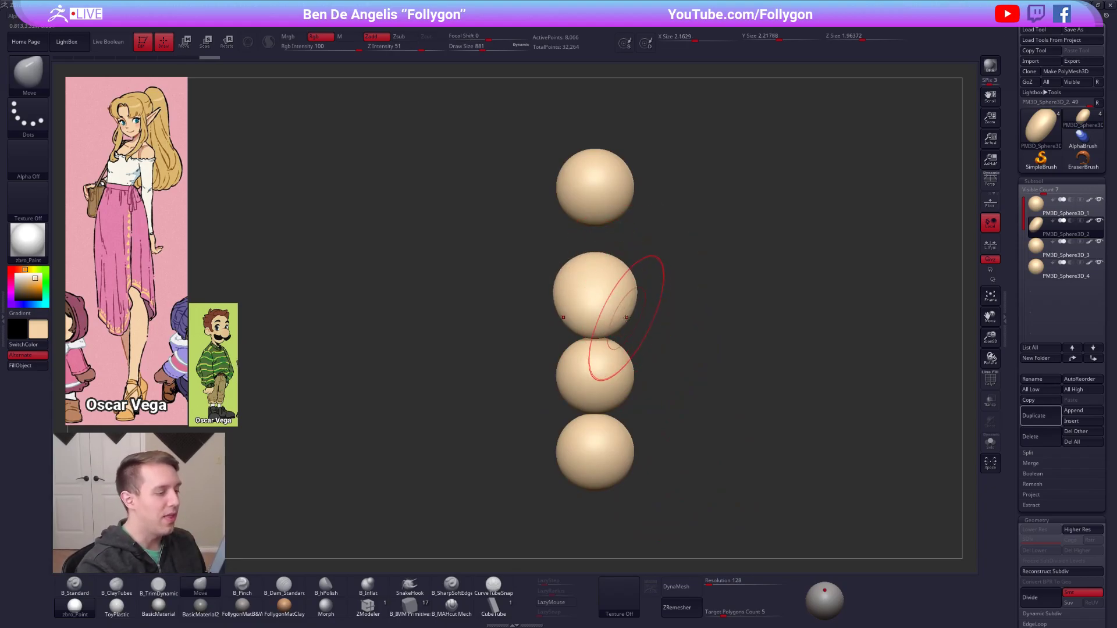
mouse_move(594, 326)
right_down()
mouse_move(595, 312)
mouse_move(598, 341)
right_up()
Flatten the bottom and top of the ribcage form with the B_TrimDynamic brush at draw size 787, isolating it in Solo mode.
key(3)
key(bracketleft)
drag(599, 337, 599, 345)
right_drag(600, 337, 600, 387)
key(alt+s)
key(alt+s)
drag(596, 228, 597, 236)
right_drag(605, 261, 614, 228)
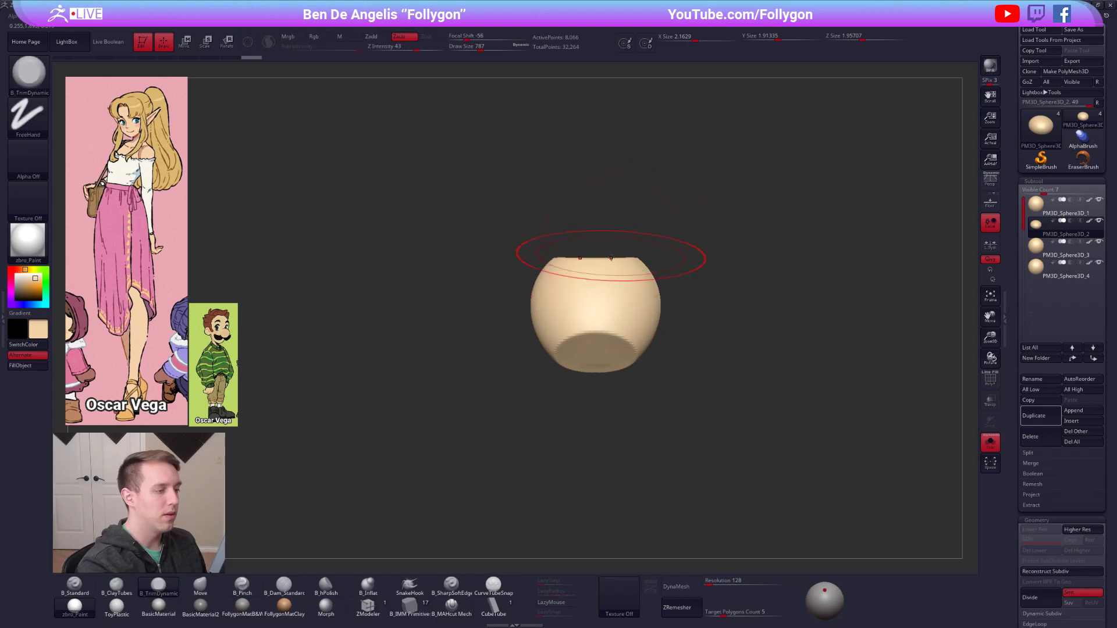
key(alt+s)
Adjust the upper edges of the ribcage form with the Move brush and turn on its polyframe display.
ctrl+right_drag(638, 281, 634, 274)
key(4)
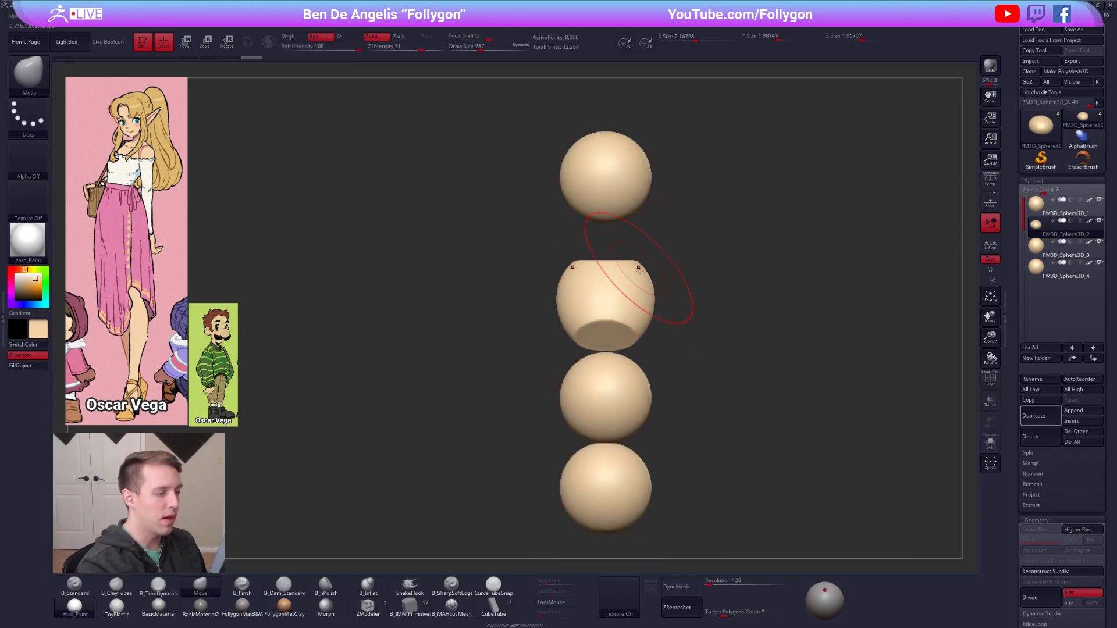
alt+right_drag(623, 391, 620, 333)
key(shift+f)
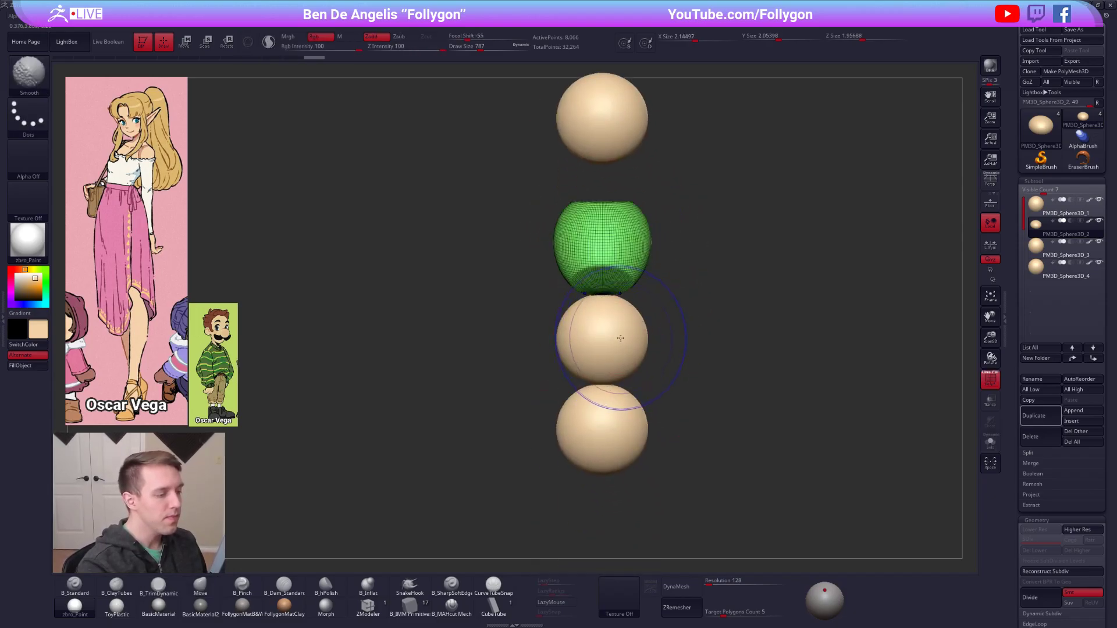
Move the third sphere up against the underside of the ribcage form and turn off the polyframe display.
alt+click(619, 334)
key(w)
drag(618, 340, 617, 369)
key(shift+f)
shift+right_drag(618, 369, 631, 309)
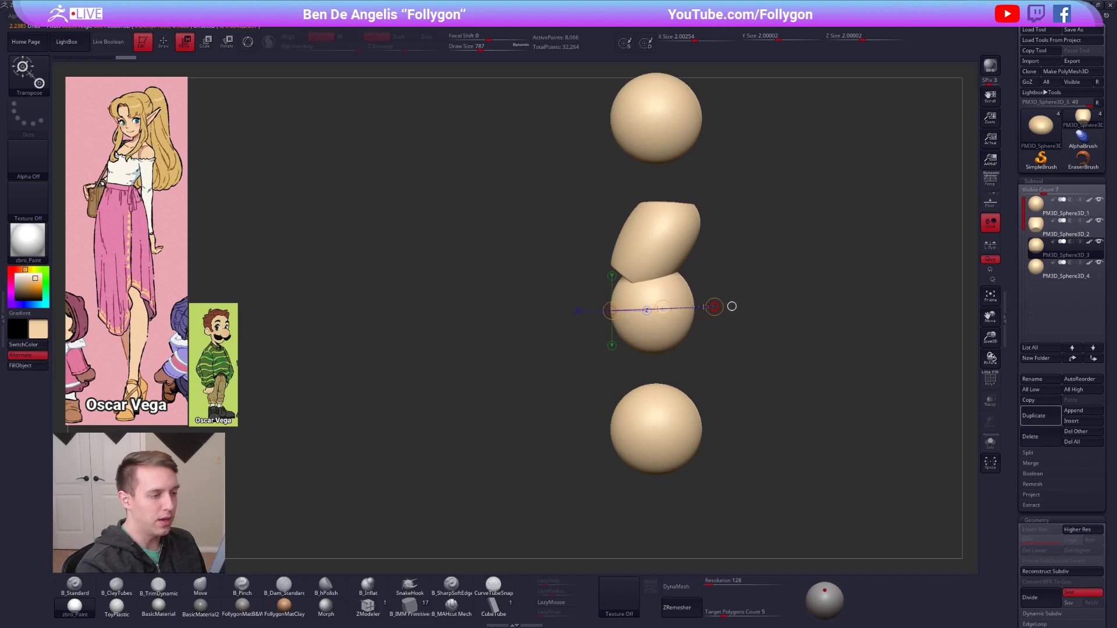
Reshape the third sphere from the side into a narrow waist form with the Move brush at draw size 833.
key(q)
key(space)
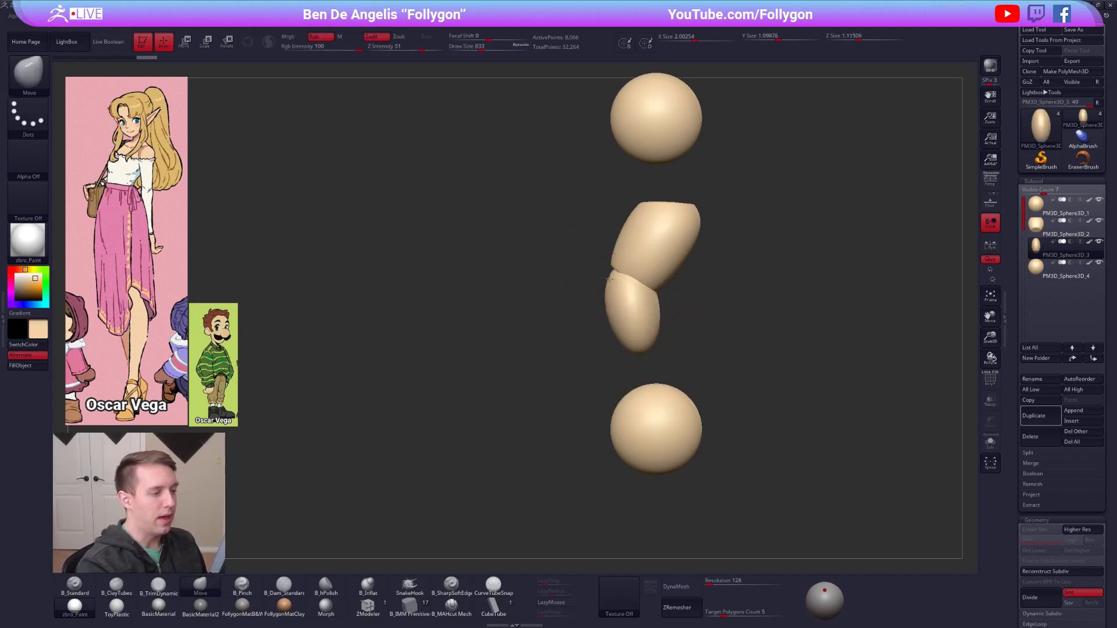
alt+right_drag(659, 350, 648, 308)
Move the lowest sphere straight up until it overlaps the bottom of the waist form.
alt+click(641, 390)
key(w)
shift+drag(655, 415, 654, 495)
drag(655, 446, 634, 383)
shift+right_drag(634, 383, 639, 351)
Reshape the lowest sphere into a wider pelvis form with the Move brush, ending at draw size 615.
key(q)
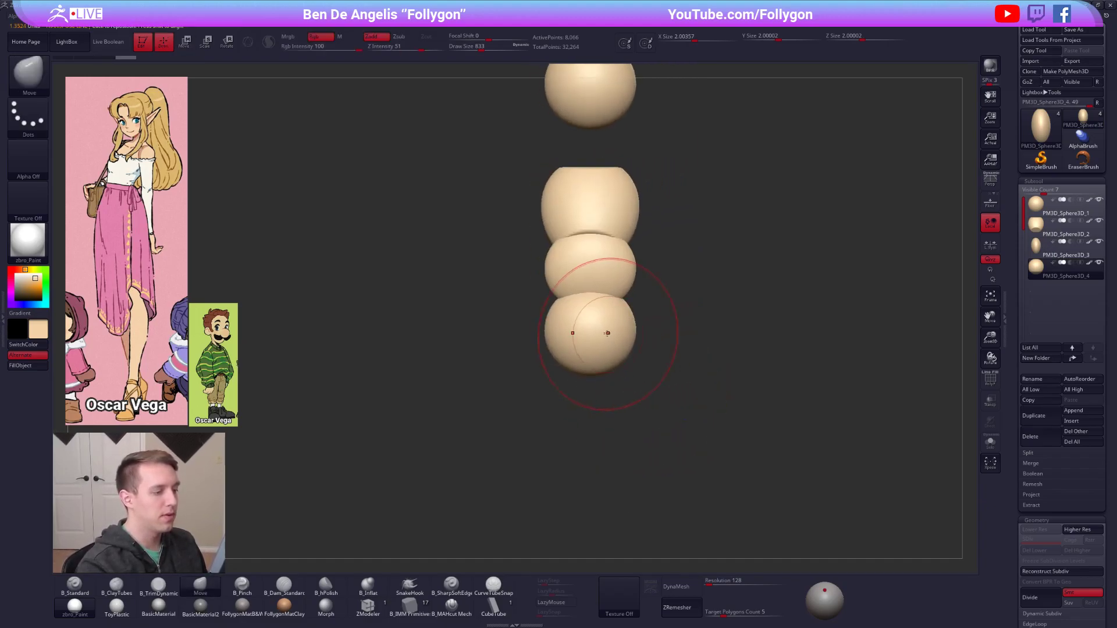
mouse_move(605, 342)
mouse_down()
mouse_move(536, 340)
mouse_move(551, 343)
mouse_up()
drag(606, 314, 605, 316)
shift+right_drag(611, 343, 642, 359)
key(space)
drag(663, 360, 658, 353)
drag(664, 349, 667, 355)
key(space)
drag(673, 337, 674, 335)
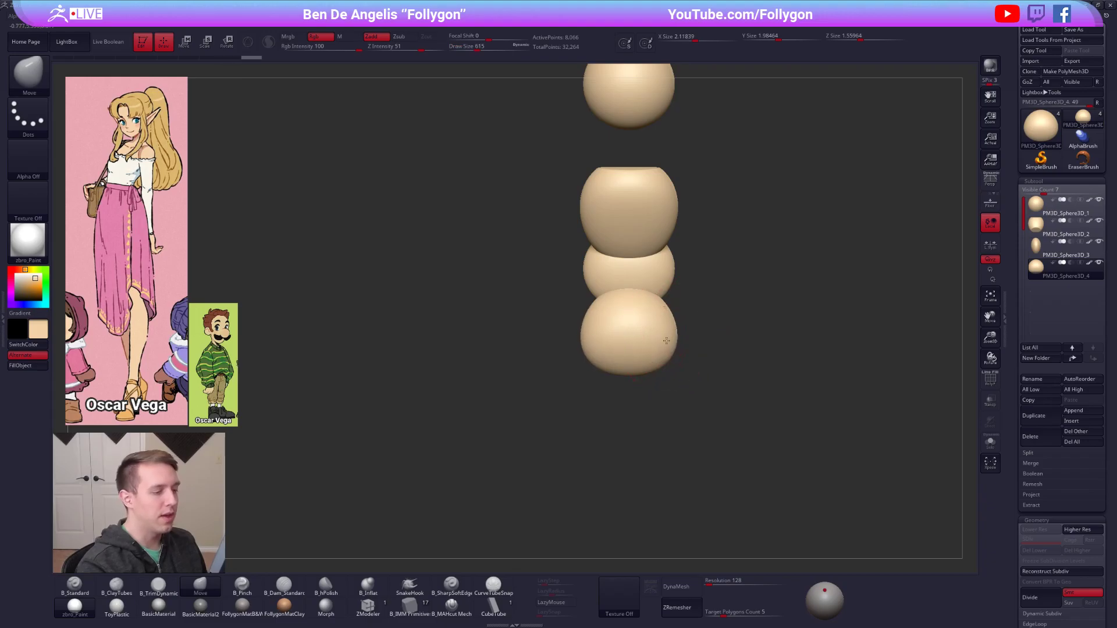
shift+right_drag(666, 339, 693, 335)
mouse_move(636, 312)
shift+right_down()
mouse_move(661, 274)
mouse_move(604, 245)
shift+right_up()
Flatten the ribcage form further with the B_TrimDynamic brush at draw size 615, isolating it in Solo mode.
alt+click(624, 217)
key(alt+s)
key(3)
drag(598, 249, 593, 252)
right_drag(593, 252, 599, 268)
mouse_move(605, 256)
alt+right_down()
mouse_move(607, 341)
mouse_move(643, 332)
mouse_move(613, 267)
alt+right_up()
key(alt+s)
alt+right_drag(609, 310, 612, 277)
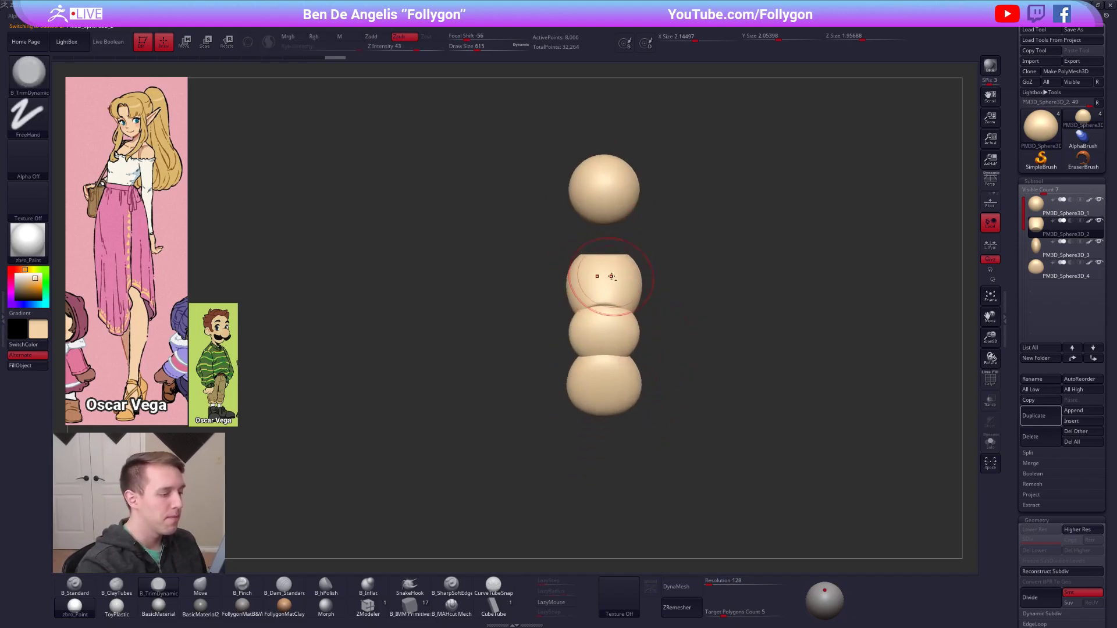
Narrow the sides of the waist form with the Move brush at draw size 787.
key(space)
key(w)
mouse_move(622, 305)
shift+mouse_down()
mouse_move(623, 361)
mouse_move(661, 335)
mouse_move(647, 336)
shift+mouse_up()
alt+click(609, 340)
key(q)
alt+drag(673, 384, 654, 379)
Narrow the top sphere and taper it toward the chin into a head form with the Move brush at draw size 764.
alt+click(588, 213)
key(f)
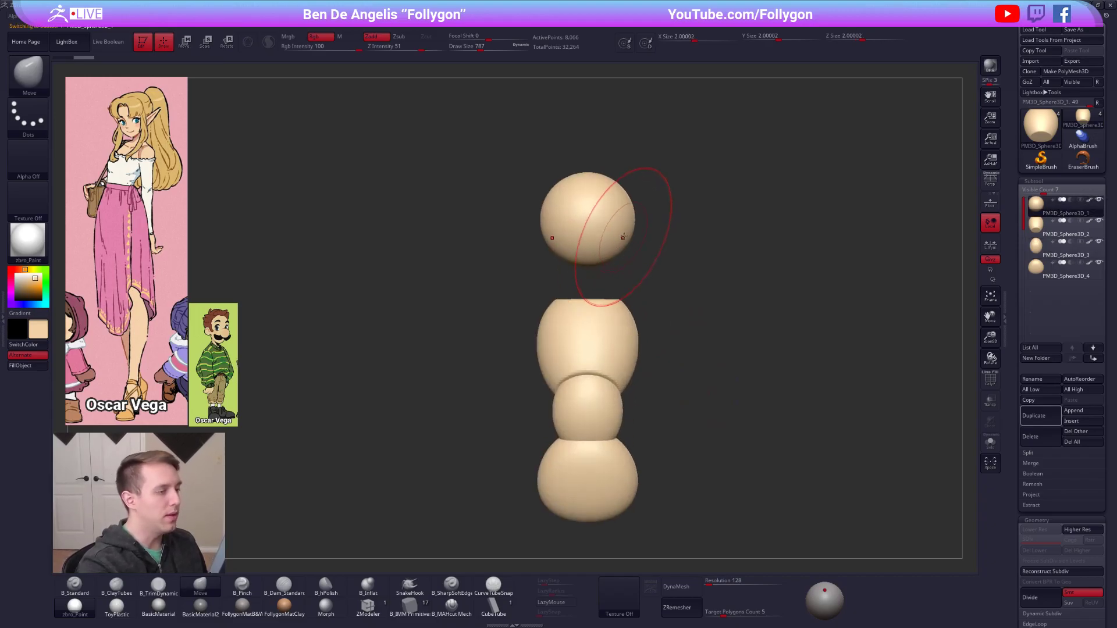
key(space)
drag(626, 227, 621, 227)
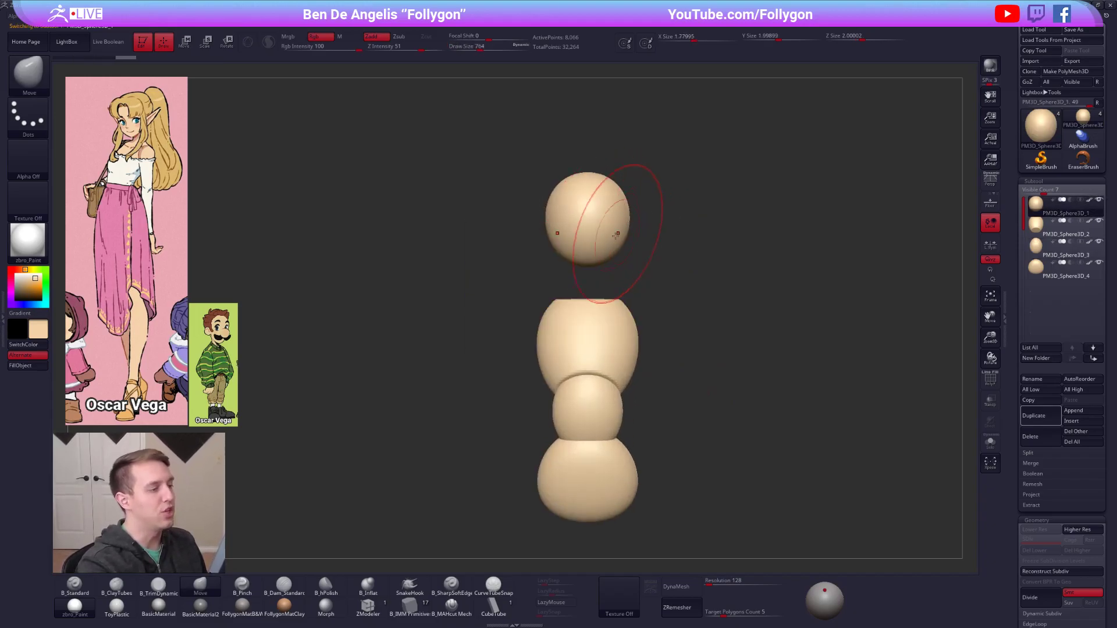
drag(719, 455, 675, 365)
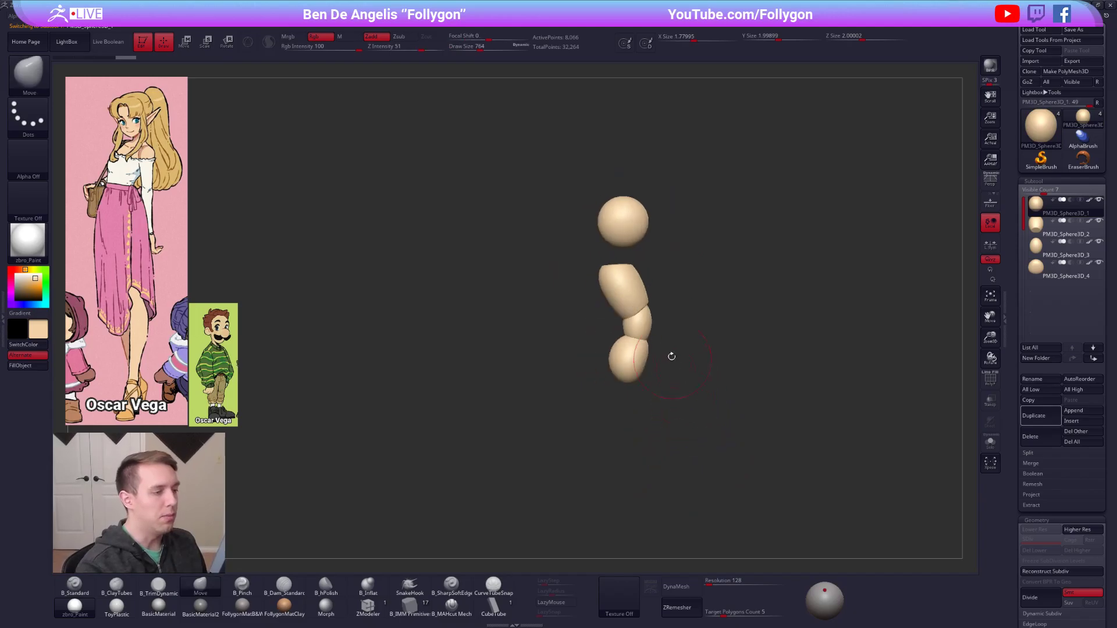
mouse_move(606, 220)
mouse_down()
mouse_move(639, 220)
mouse_move(614, 238)
mouse_up()
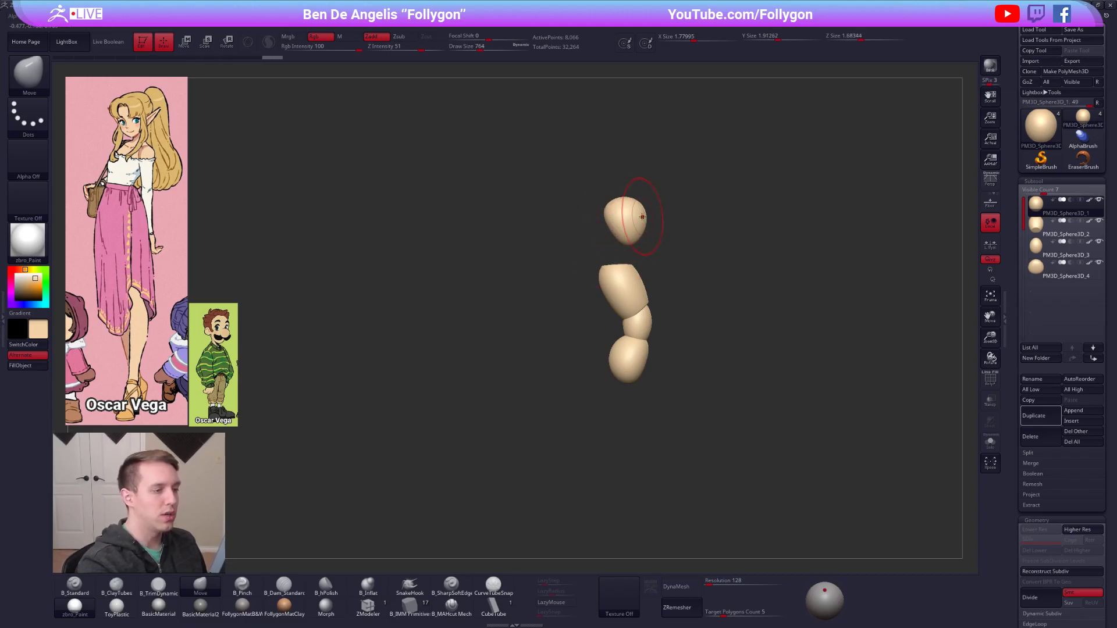
drag(650, 281, 611, 252)
mouse_move(641, 278)
alt+mouse_down()
mouse_move(591, 289)
mouse_move(575, 275)
mouse_move(626, 271)
mouse_move(624, 292)
mouse_move(608, 265)
alt+mouse_up()
Duplicate the head form and reshape the copy with the Move brush into a slim neck reaching down to the ribcage.
click(1042, 418)
key(w)
key(q)
key(space)
mouse_move(650, 242)
mouse_down()
mouse_move(610, 265)
mouse_move(631, 271)
mouse_move(605, 275)
mouse_move(620, 262)
mouse_up()
mouse_move(698, 265)
shift+mouse_down()
mouse_move(654, 260)
mouse_move(683, 278)
mouse_move(632, 265)
mouse_move(675, 294)
mouse_move(640, 292)
shift+mouse_up()
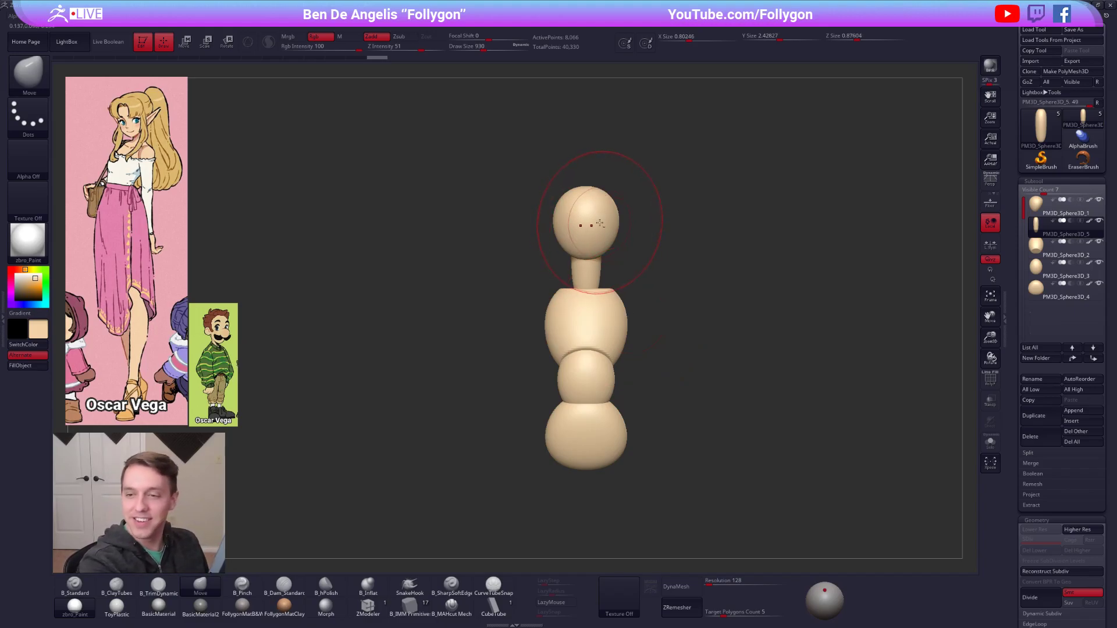
Refine the neck's slant and thickness from the side with the Move brush at draw size 595.
mouse_move(592, 227)
right_down()
mouse_move(614, 232)
mouse_move(602, 229)
right_up()
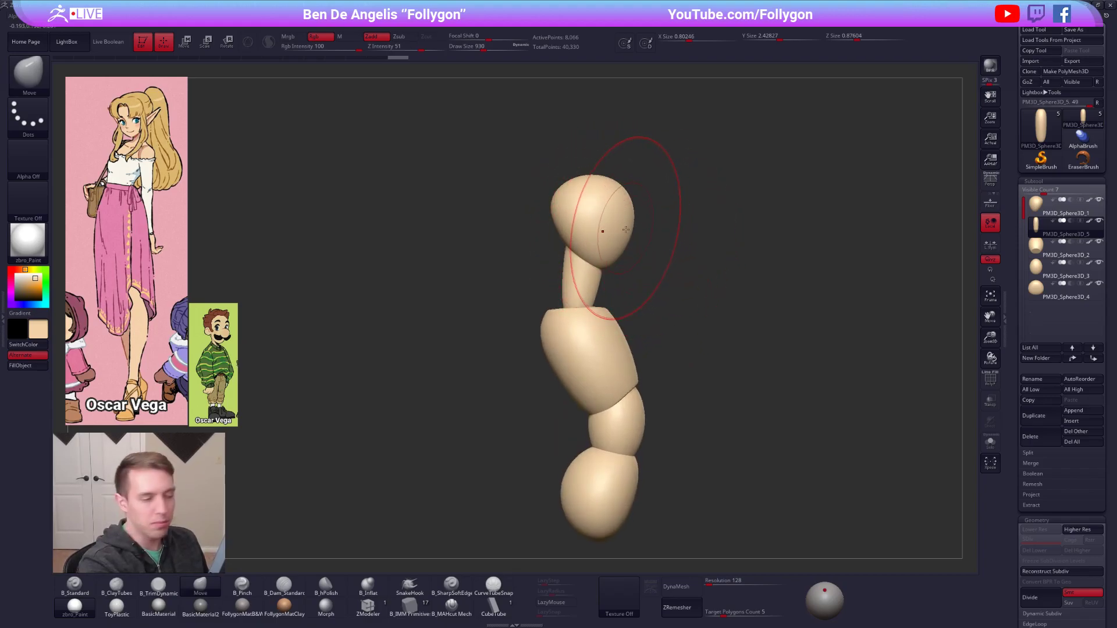
key(space)
click(592, 265)
drag(583, 279, 594, 282)
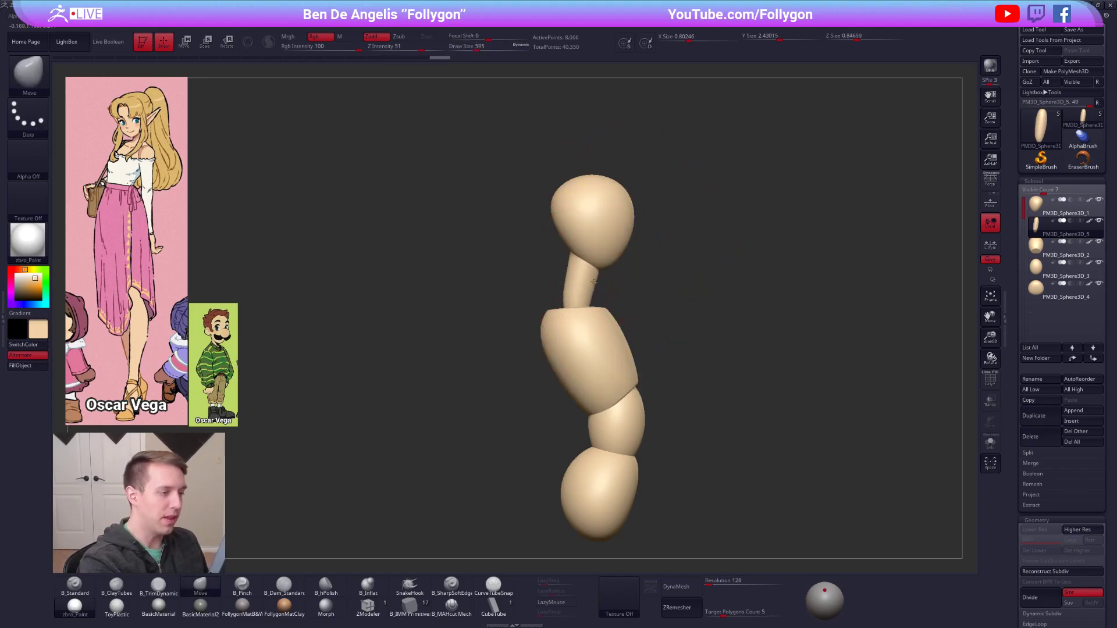
Reshape the face and jaw area of the head form with the Move brush.
alt+click(614, 260)
key(space)
click(616, 253)
right_drag(624, 254, 657, 237)
drag(656, 238, 651, 238)
mouse_move(651, 238)
right_down()
mouse_move(615, 244)
mouse_move(666, 250)
right_up()
Flatten the sides of the head form with the B_TrimDynamic brush.
key(3)
key(space)
click(665, 252)
drag(685, 234, 672, 240)
shift+right_drag(688, 226, 673, 259)
Refine the head's profile and flattened sides with the Move brush at draw sizes 636 and 556.
key(4)
drag(658, 283, 651, 284)
right_drag(651, 283, 634, 304)
drag(632, 305, 637, 290)
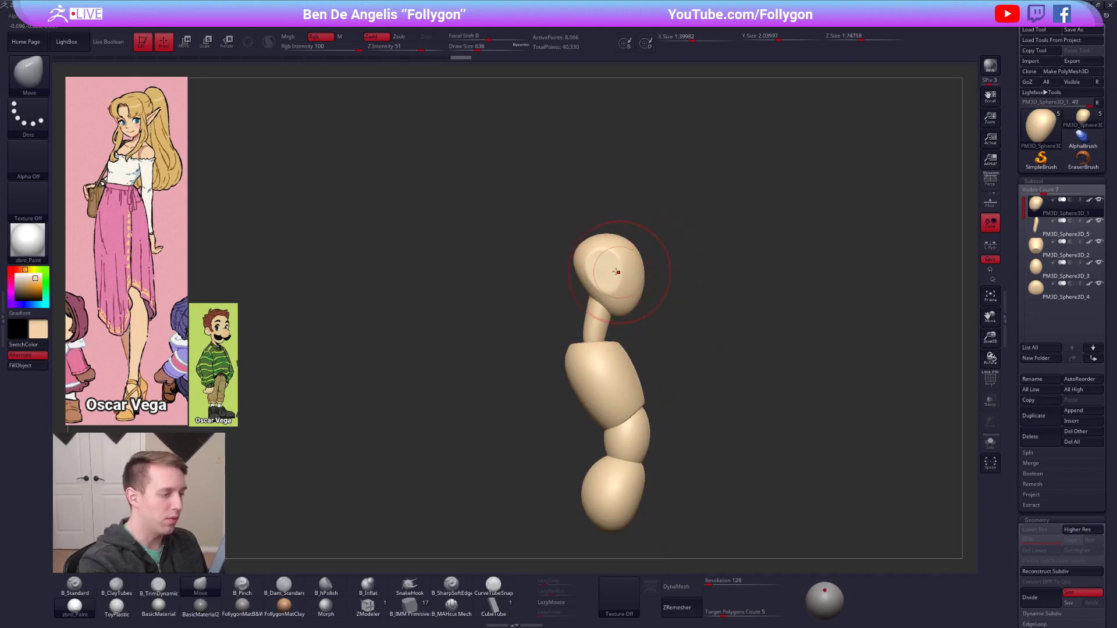
right_drag(590, 269, 603, 264)
key(s)
drag(603, 264, 580, 260)
alt+right_drag(563, 276, 603, 284)
alt+right_drag(622, 321, 612, 291)
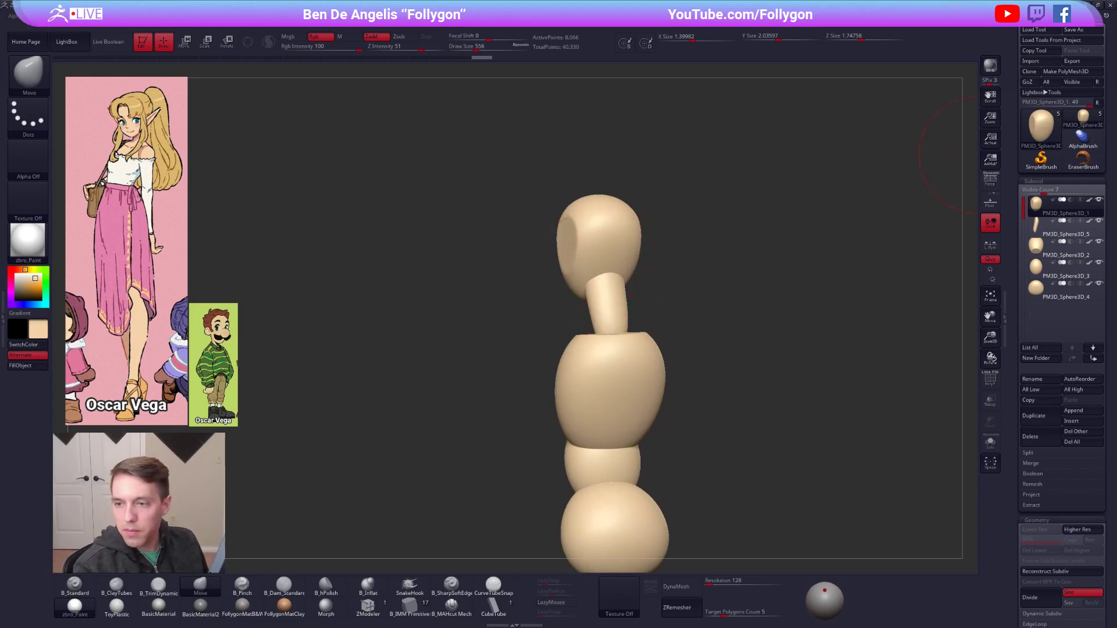
Pull the back of the skull outward and round it off with the Move brush at draw size 430.
shift+right_drag(767, 224, 752, 222)
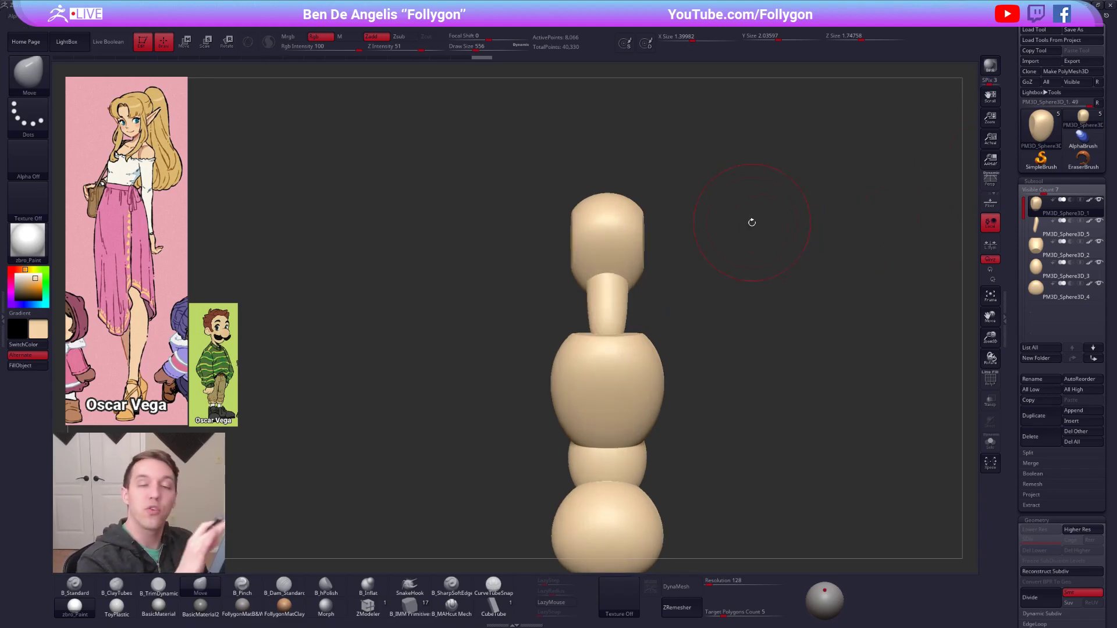
shift+right_drag(606, 256, 611, 239)
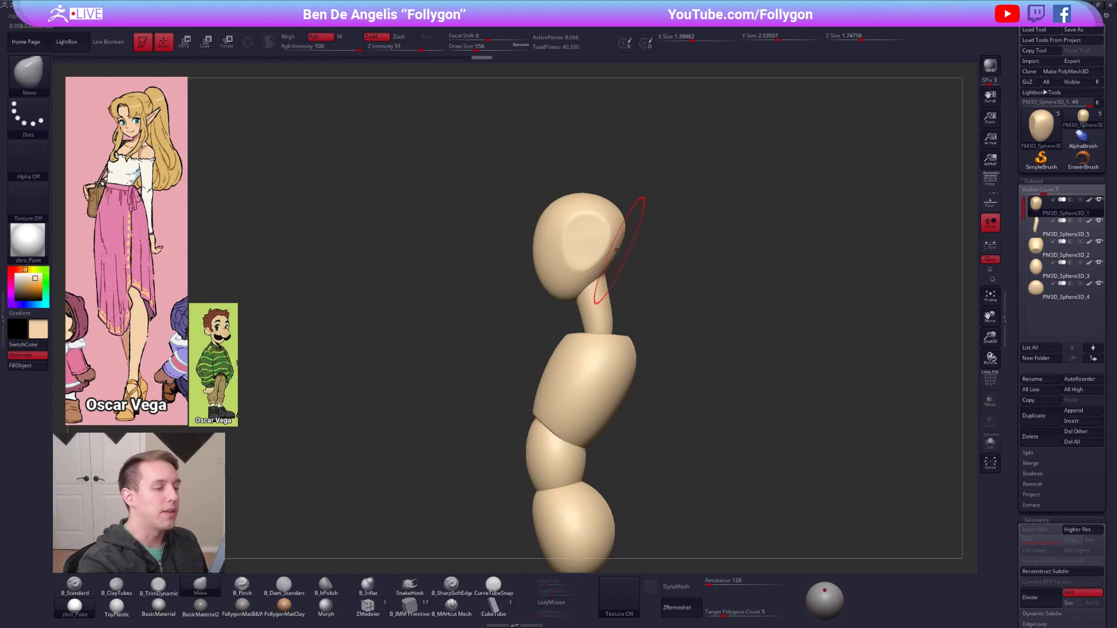
key(space)
drag(623, 253, 612, 263)
drag(618, 250, 624, 250)
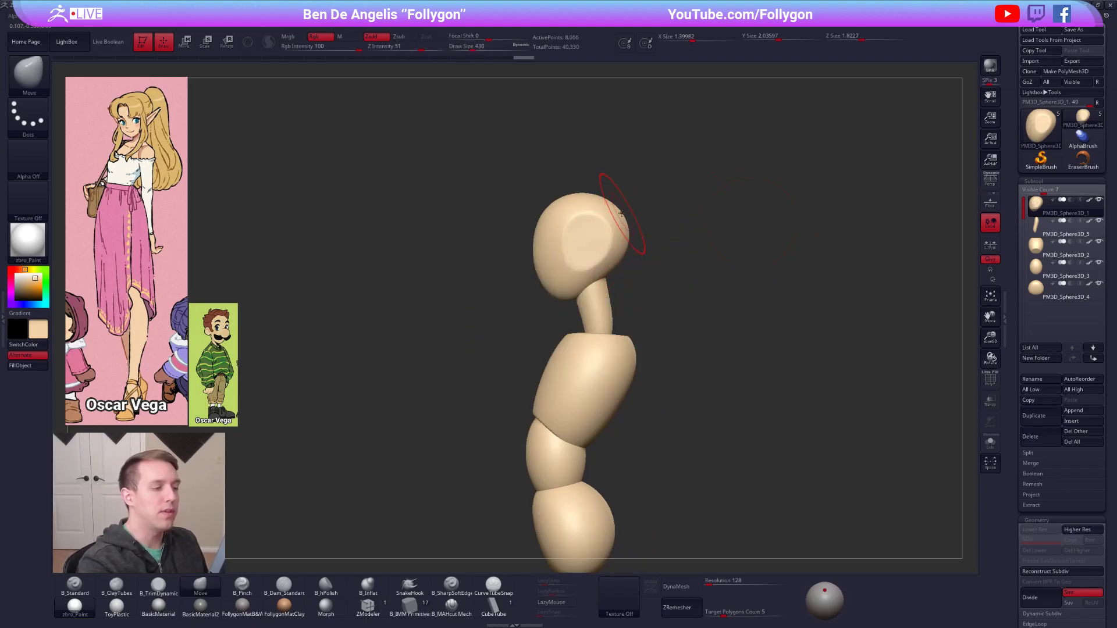
drag(619, 210, 616, 211)
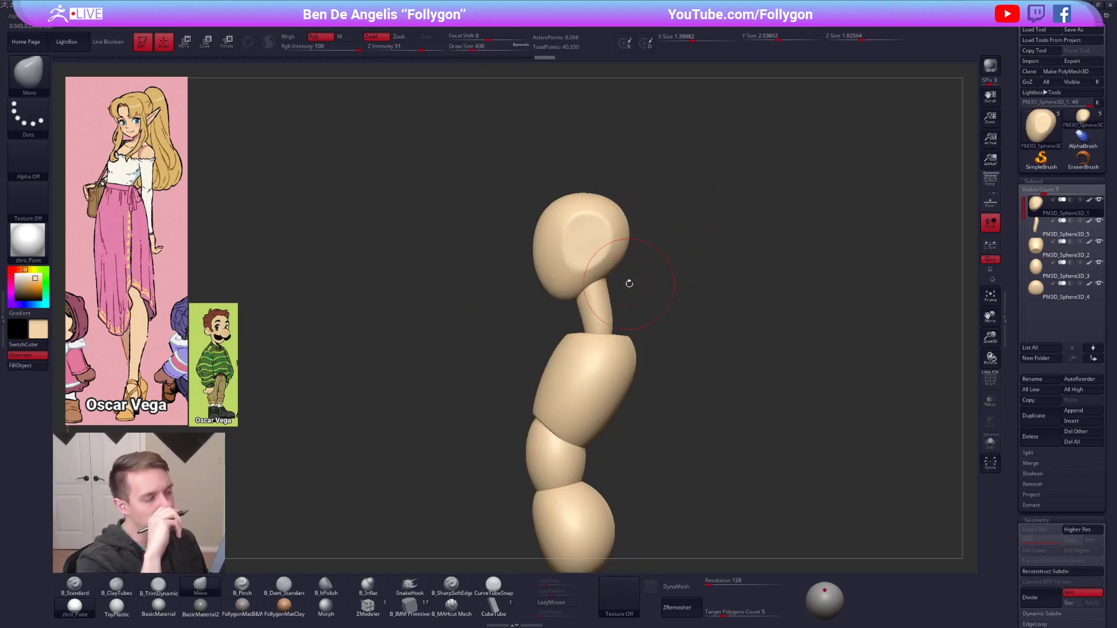
Remesh the neck with ZRemesher at a target polygon count of 0.1.
shift+right_drag(629, 283, 745, 427)
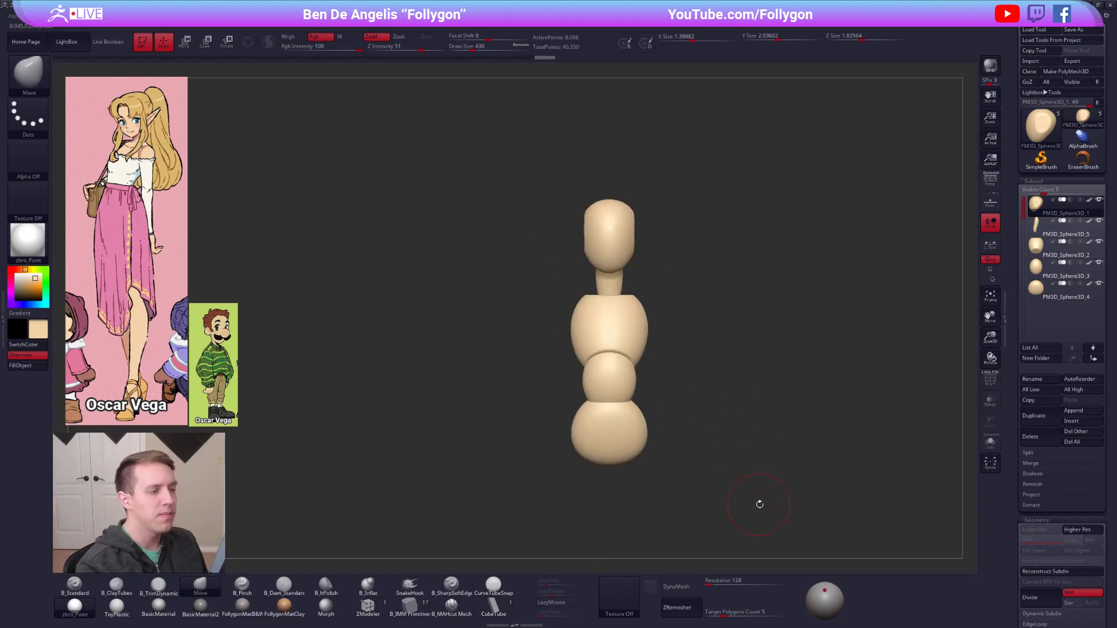
alt+right_drag(779, 497, 746, 508)
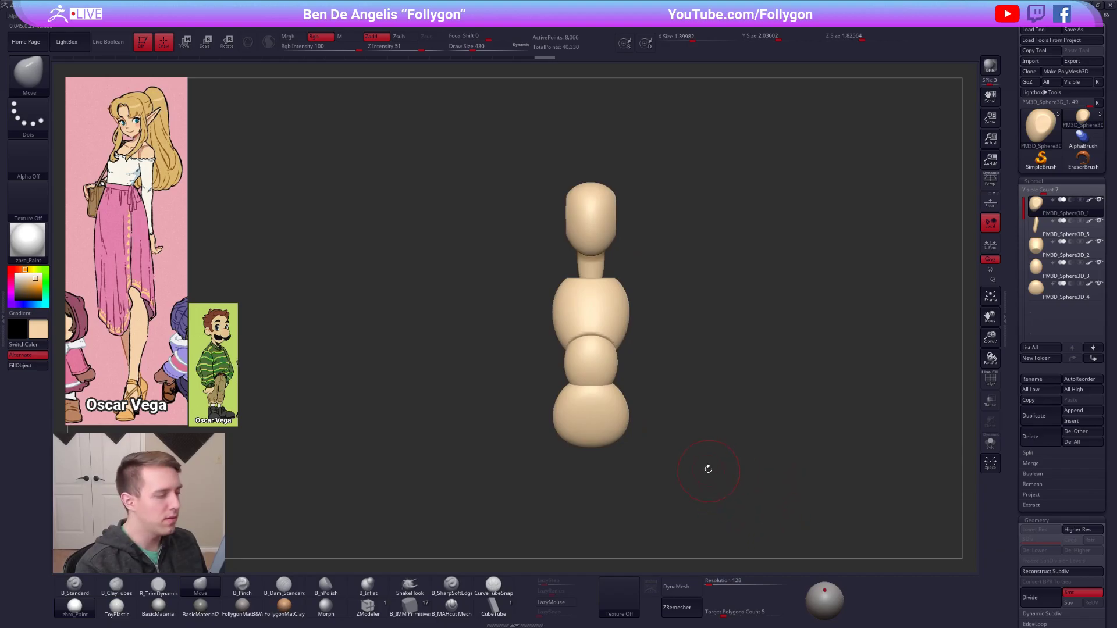
alt+click(600, 264)
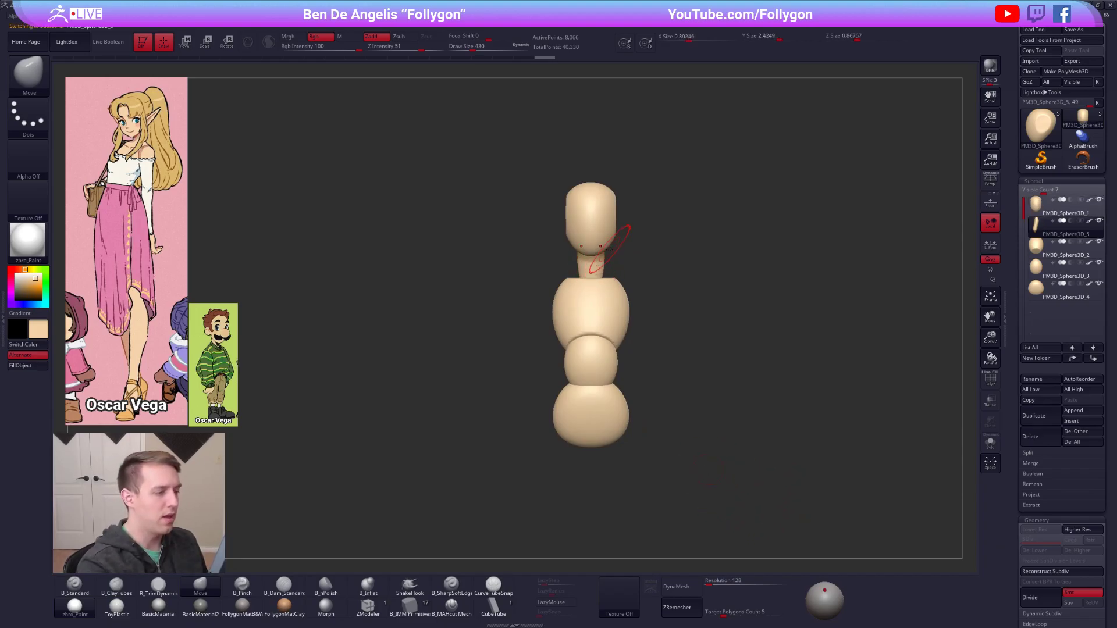
drag(711, 610, 702, 615)
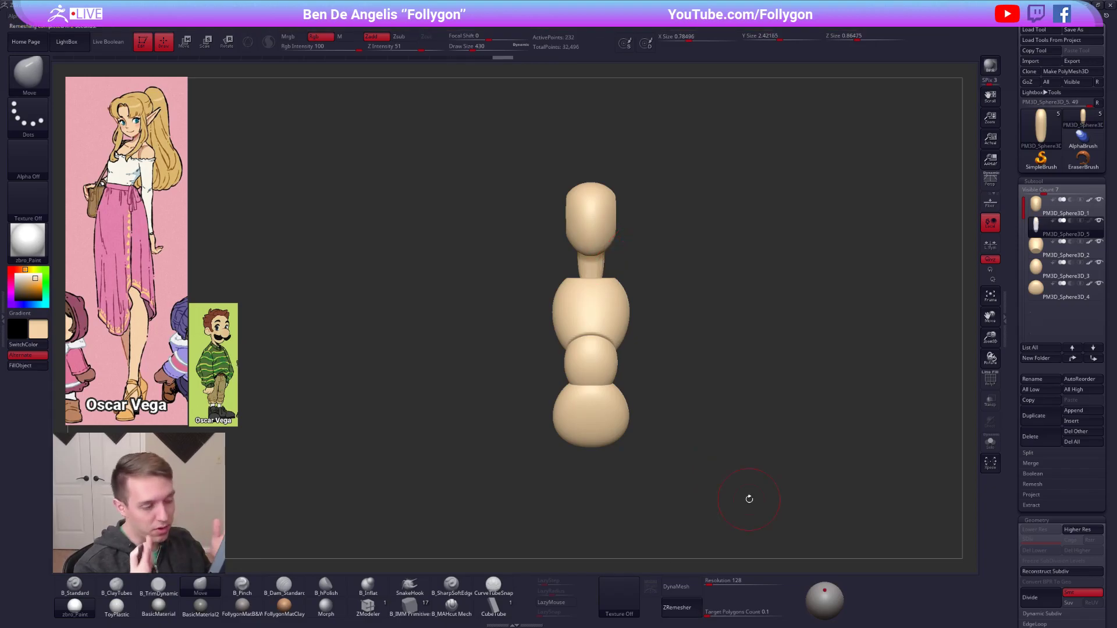
Slim and adjust the remeshed neck down to its base with the Move brush, isolating it in Solo mode.
ctrl+right_drag(602, 257, 609, 262)
key(space)
drag(605, 261, 603, 255)
key(alt+s)
drag(607, 217, 603, 250)
key(alt+s)
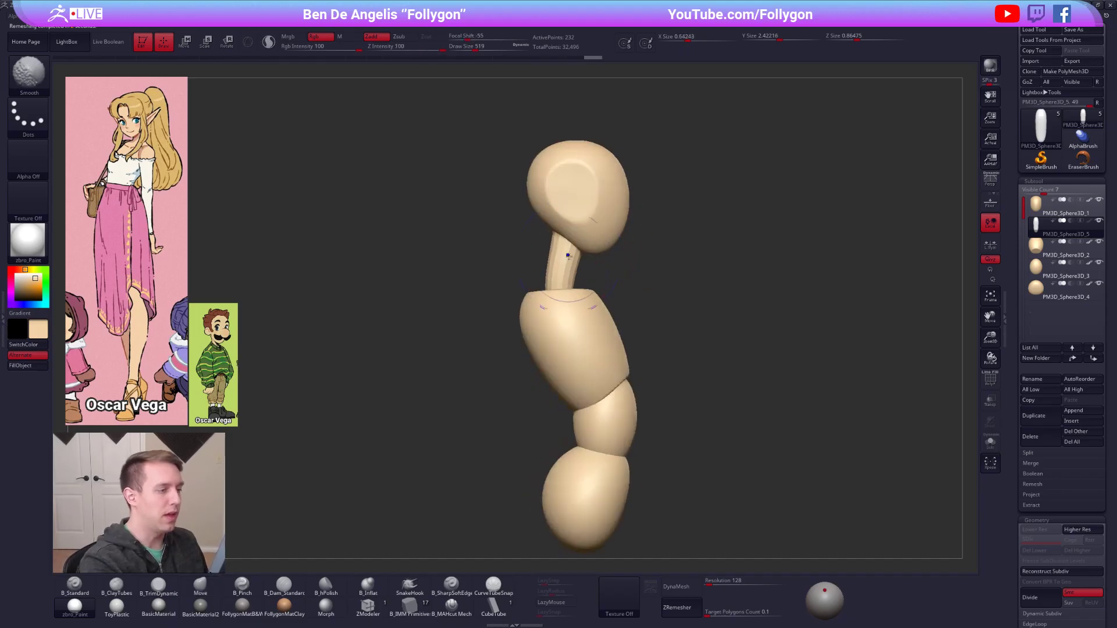
drag(549, 293, 552, 293)
ctrl+right_drag(574, 302, 569, 296)
Reduce the ribcage form's depth from the side with the Move brush at draw size 615.
alt+click(580, 327)
key(space)
mouse_move(576, 335)
mouse_down()
mouse_move(656, 314)
mouse_move(633, 322)
mouse_up()
key(w)
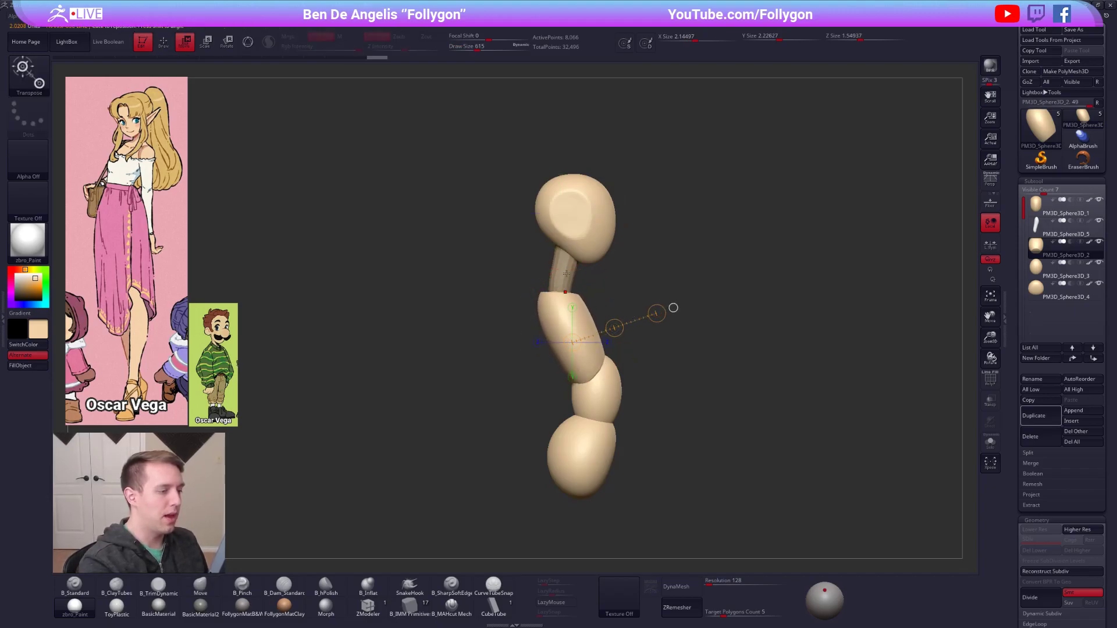
Fill the neck with the skin colour.
alt+click(567, 274)
key(q)
key(1)
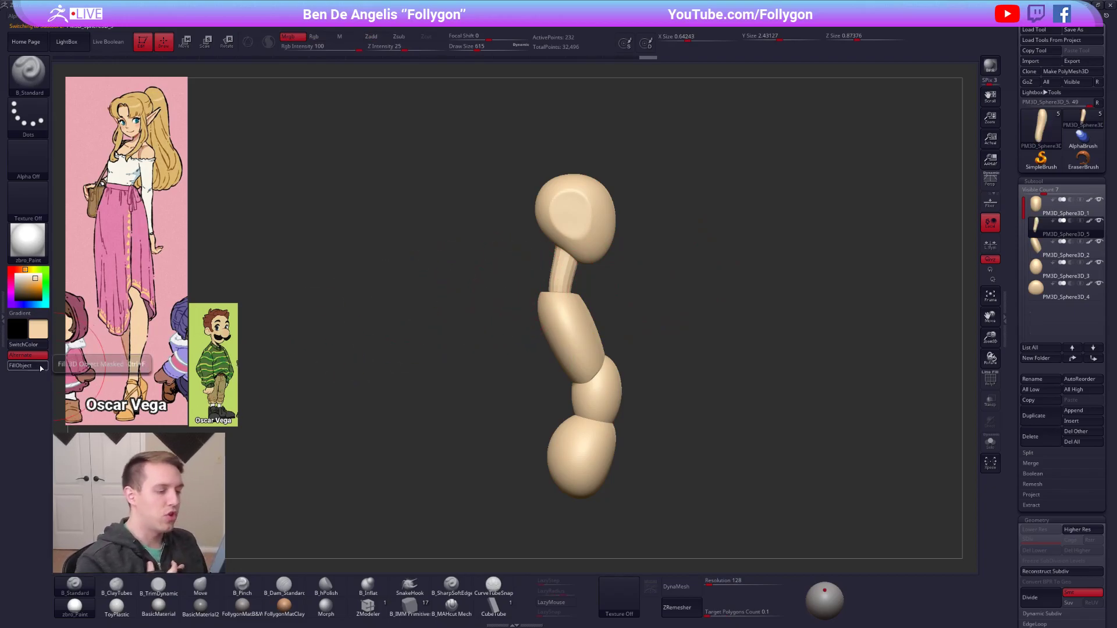
Refine the front and back contours of the ribcage form with the Move brush at draw size 615.
alt+click(587, 341)
key(4)
drag(617, 347, 638, 350)
drag(624, 301, 617, 298)
drag(634, 341, 628, 340)
mouse_move(635, 376)
mouse_down()
mouse_move(660, 371)
mouse_move(637, 362)
mouse_move(637, 347)
mouse_up()
Slim the waist and pelvis forms with the Move brush to match the ribcage's curve.
alt+click(584, 395)
drag(565, 345, 590, 435)
alt+click(585, 409)
drag(632, 393, 625, 395)
mouse_move(727, 401)
mouse_down()
mouse_move(678, 404)
mouse_move(668, 428)
mouse_move(751, 420)
mouse_move(653, 406)
mouse_up()
Narrow the ribcage form from the front with the Move brush at draw size 615.
alt+click(618, 319)
shift+drag(669, 318, 607, 322)
drag(661, 364, 612, 381)
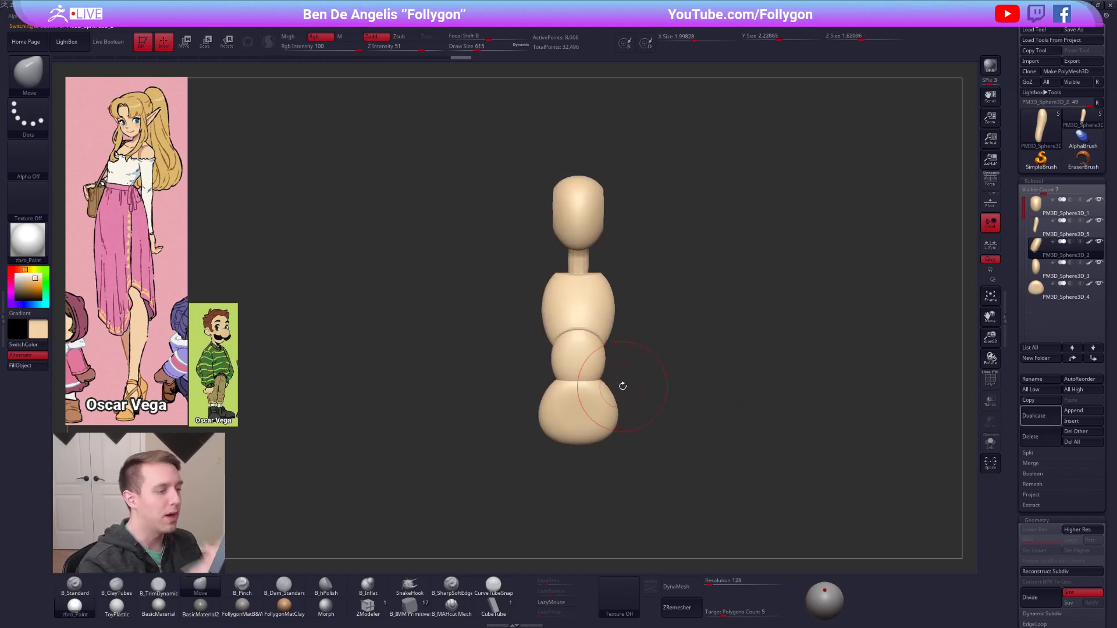
Select the pelvis form and duplicate it as a new subtool for the legs.
click(1054, 292)
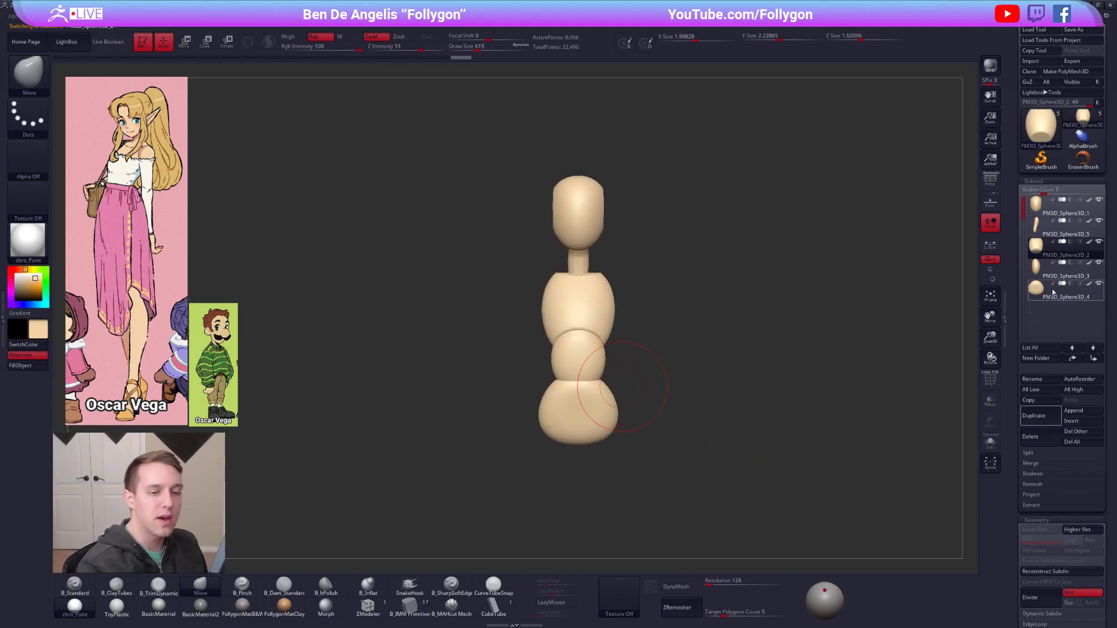
alt+drag(838, 384, 835, 342)
alt+drag(911, 430, 917, 401)
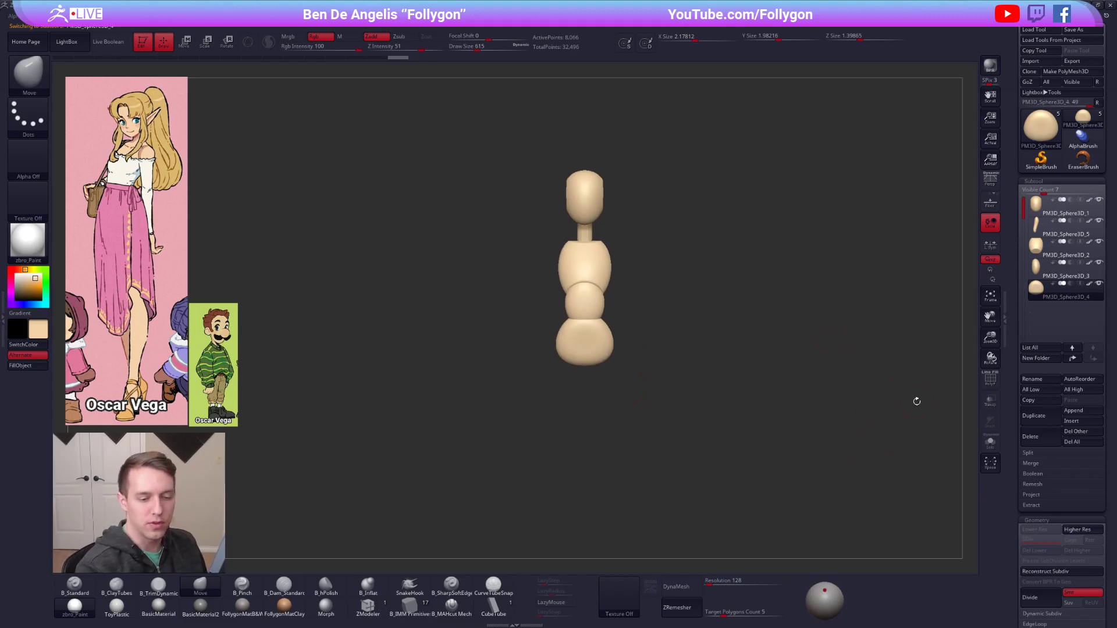
click(1034, 424)
Insert a mirrored pair of spheres beside the pelvis with the B_IMM Primitives brush, keeping only them in the duplicated subtool.
click(410, 605)
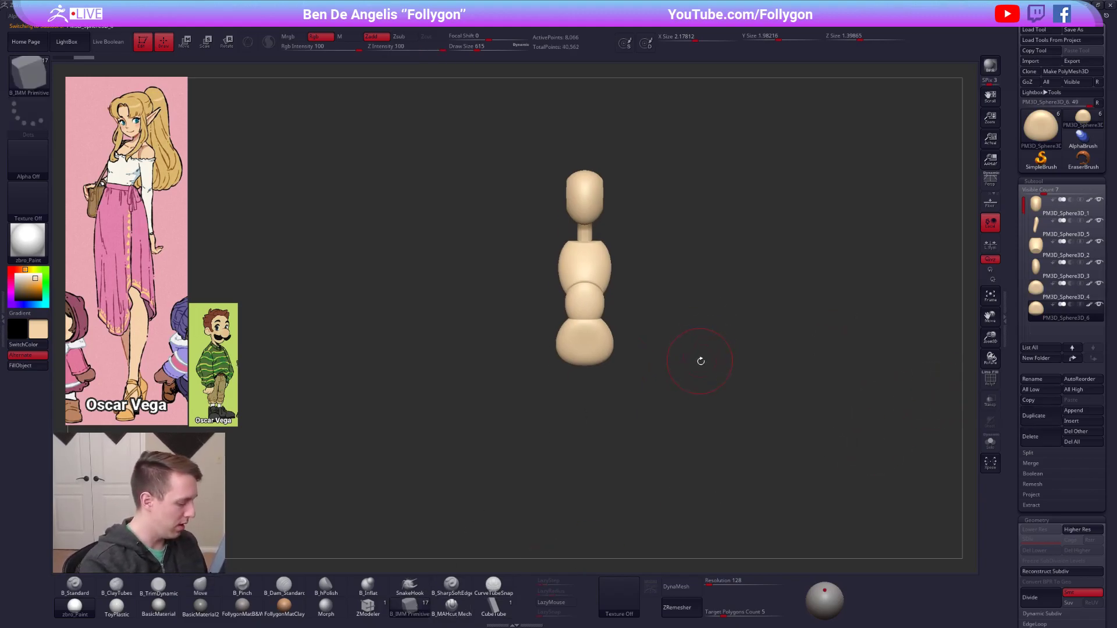
key(m)
click(849, 389)
drag(577, 379, 583, 353)
shift+right_drag(582, 354, 573, 391)
ctrl+shift+click(553, 378)
key(space)
click(606, 385)
alt+drag(573, 402, 620, 320)
Stretch the paired spheres downward into long thighs and move them inward beneath the pelvis.
key(w)
shift+drag(595, 270, 591, 500)
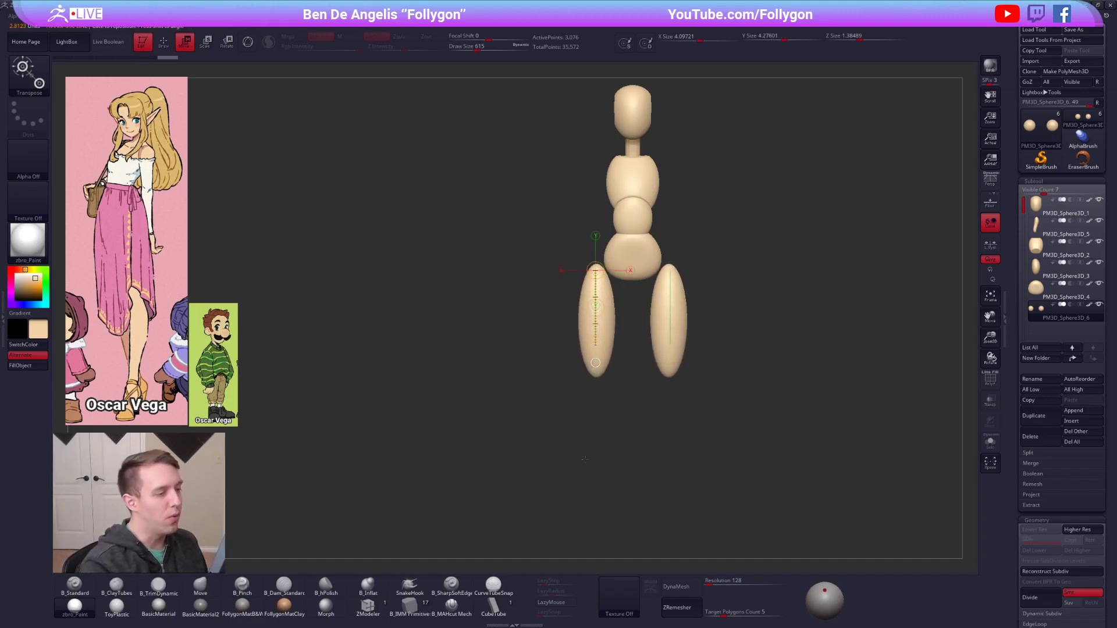
drag(596, 312, 604, 310)
shift+right_drag(595, 283, 600, 323)
shift+right_drag(721, 425, 630, 433)
Duplicate both thighs straight down to form the lower legs and clear the mask.
drag(615, 299, 616, 405)
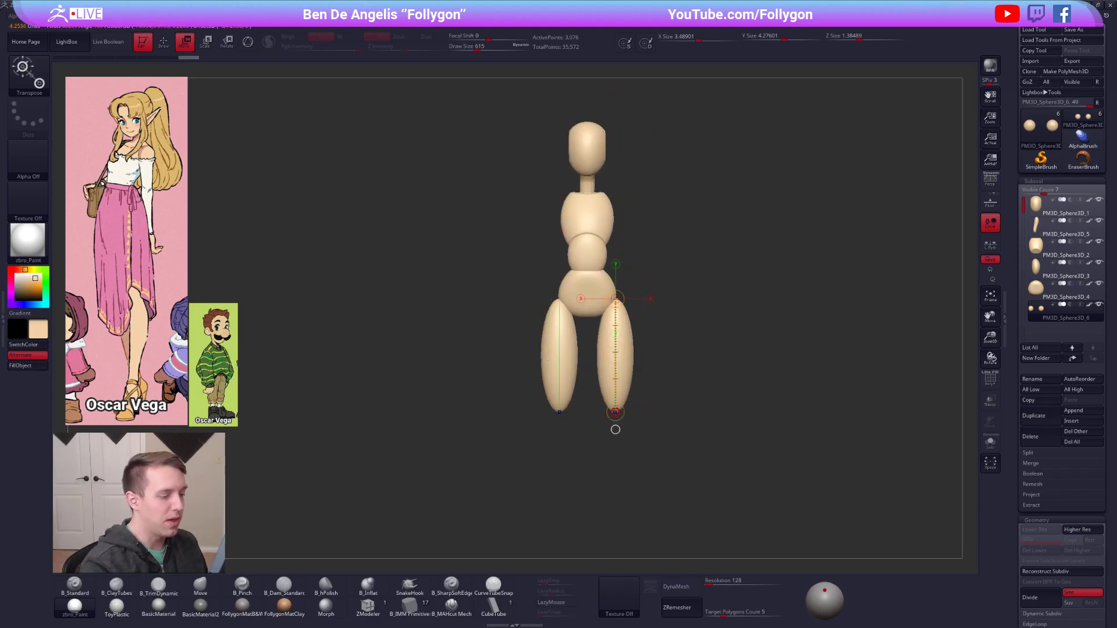
alt+right_drag(616, 426, 620, 359)
ctrl+drag(620, 286, 619, 394)
mouse_move(650, 421)
ctrl+right_down()
mouse_move(647, 373)
mouse_move(631, 454)
ctrl+right_up()
key(q)
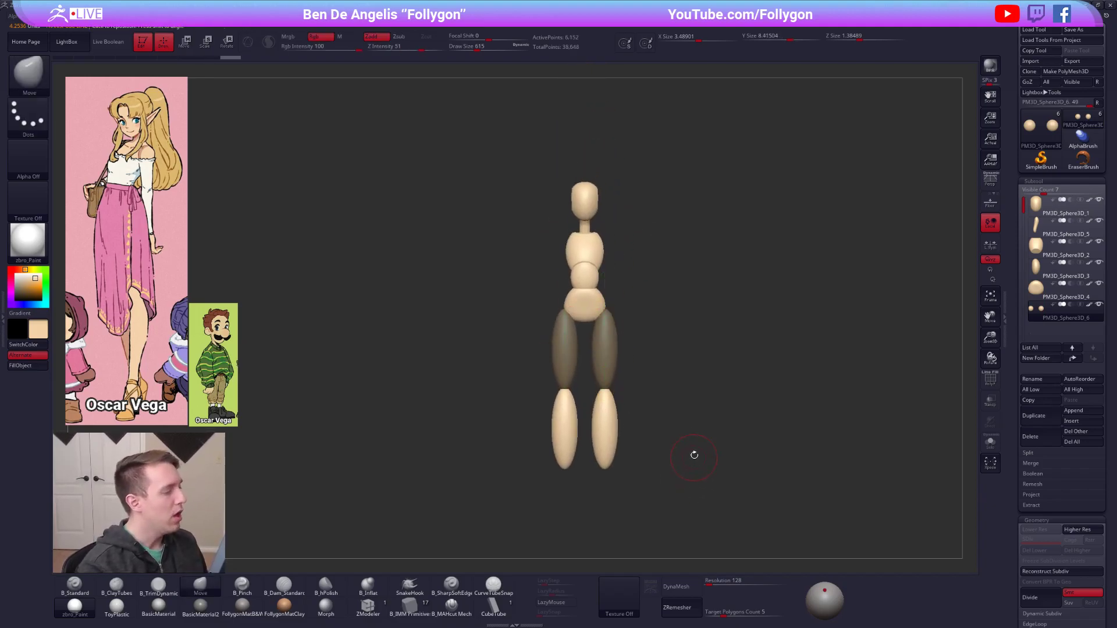
ctrl+click(719, 489)
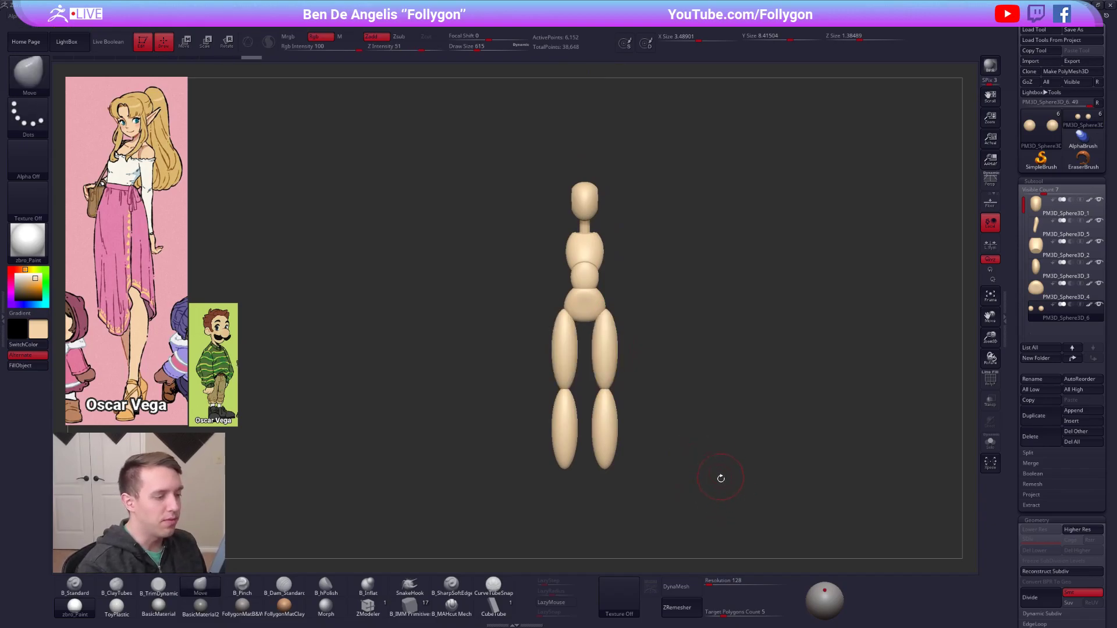
shift+right_drag(689, 494, 622, 414)
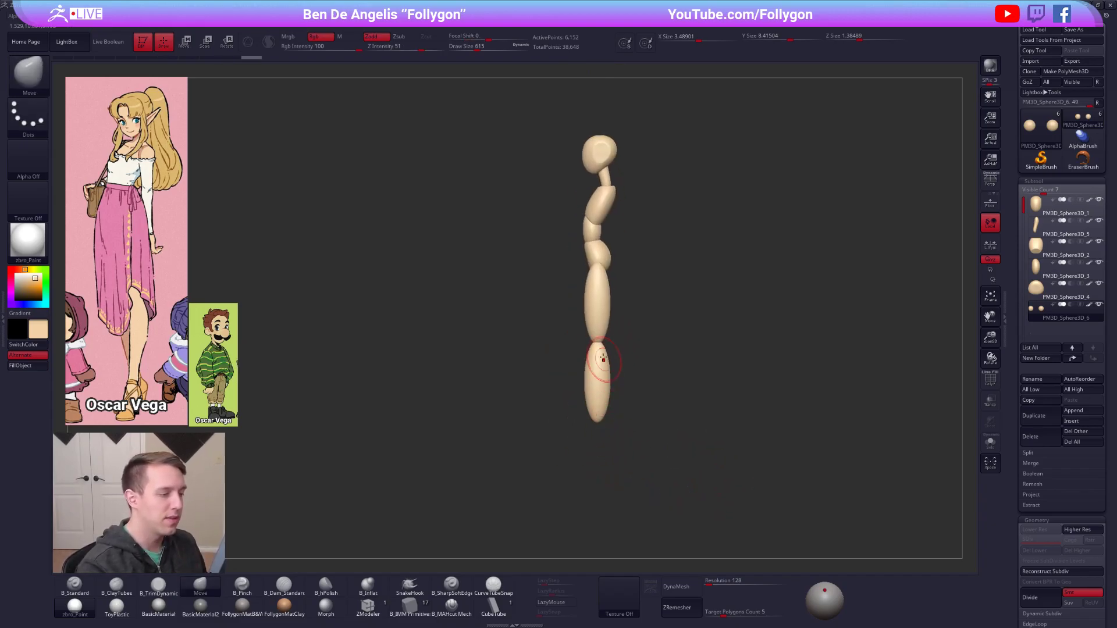
ctrl+right_drag(606, 374, 607, 413)
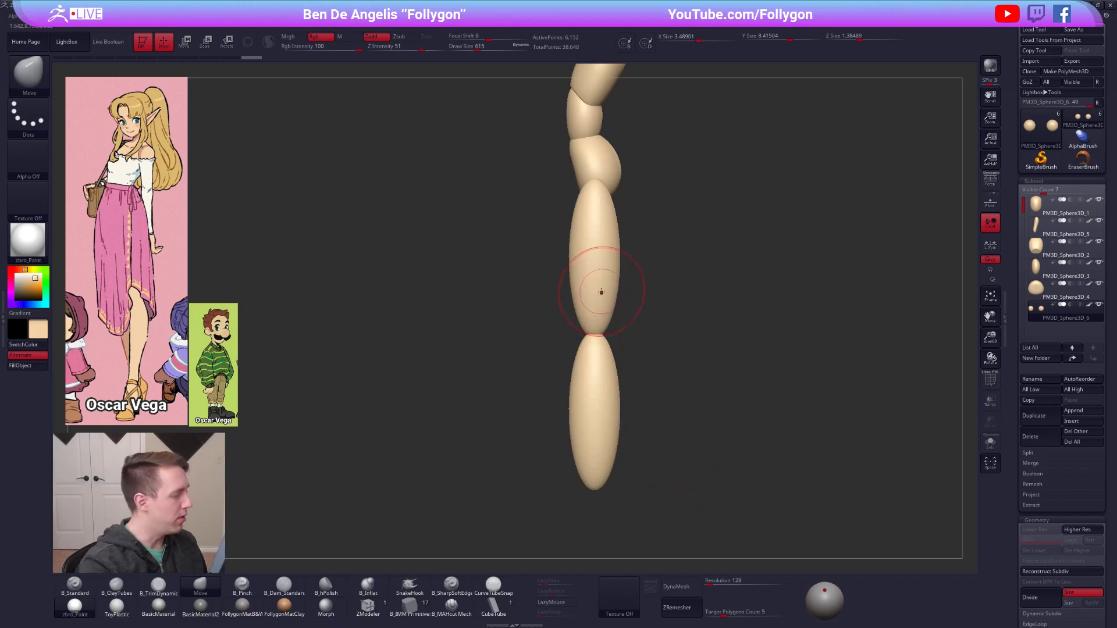
Mask the thighs so only the lower legs stay editable, and display polygroup wireframes on the leg forms.
ctrl+right_drag(607, 292, 607, 285)
key(w)
shift+drag(580, 213, 224, 197)
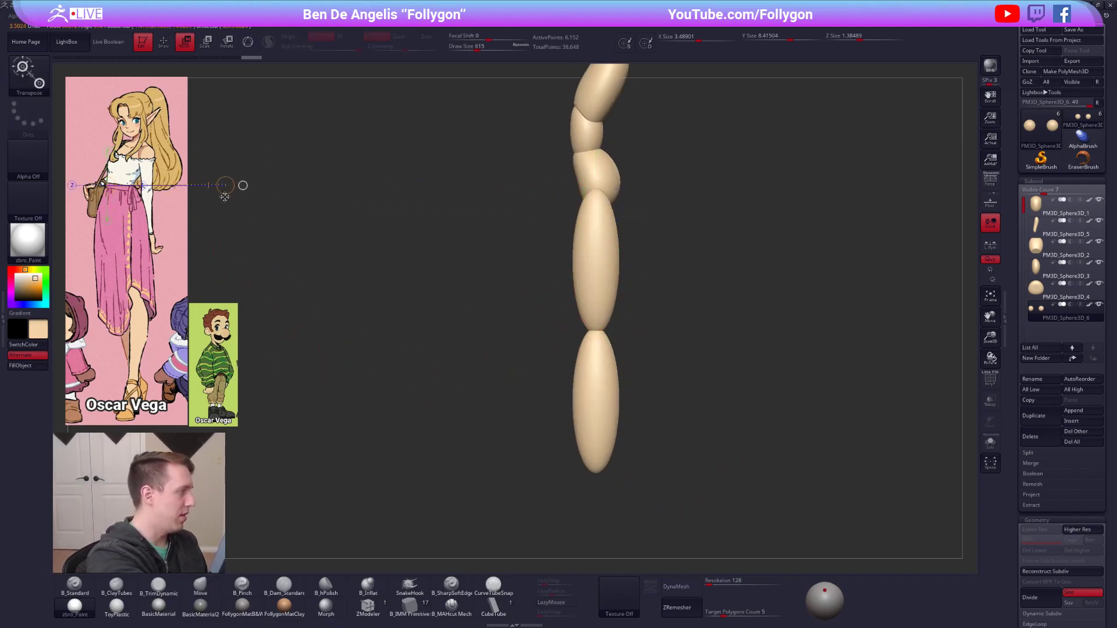
key(q)
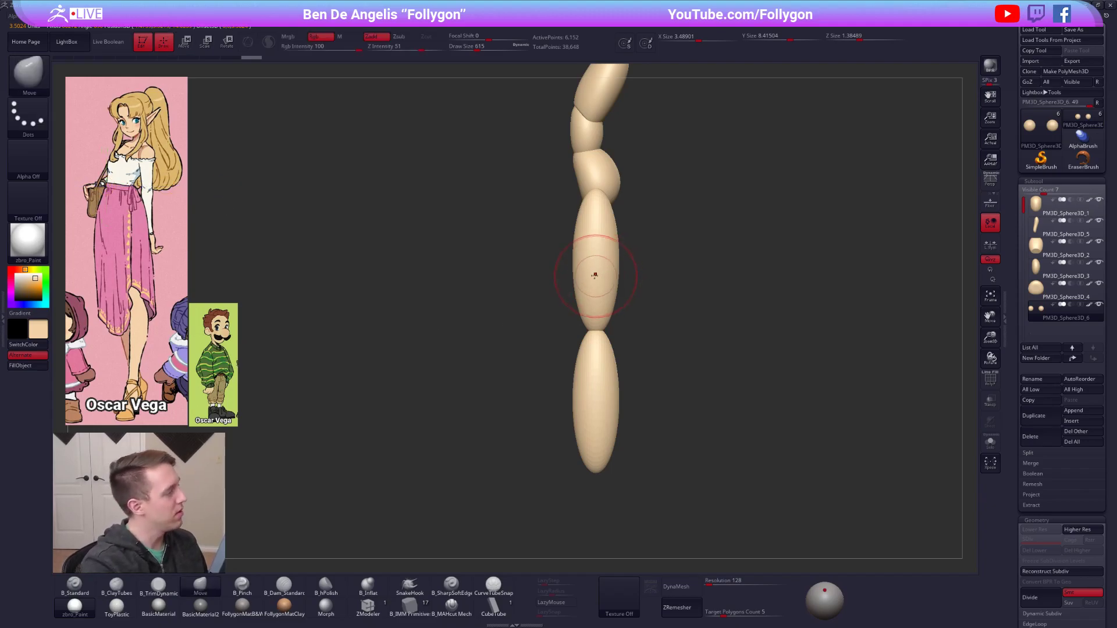
key(space)
key(w)
key(q)
key(w)
ctrl+drag(597, 399, 596, 283)
key(q)
key(space)
drag(594, 341, 604, 341)
key(shift+f)
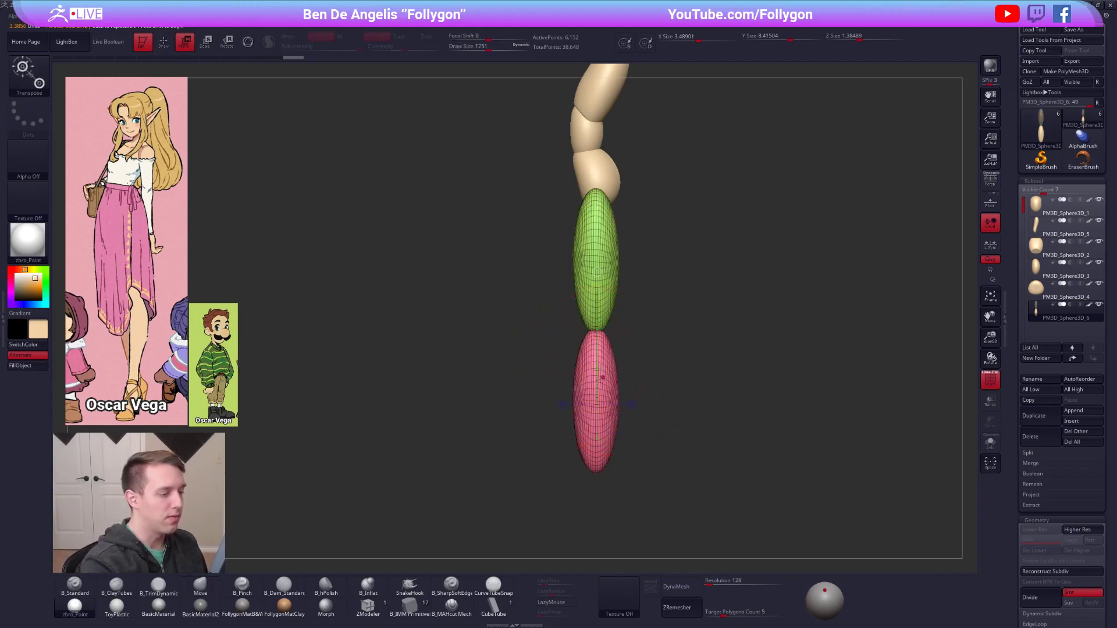
key(space)
Curve the lower legs backward in side view with the Move brush, keeping the knees aligned beneath the thighs.
drag(581, 390, 589, 402)
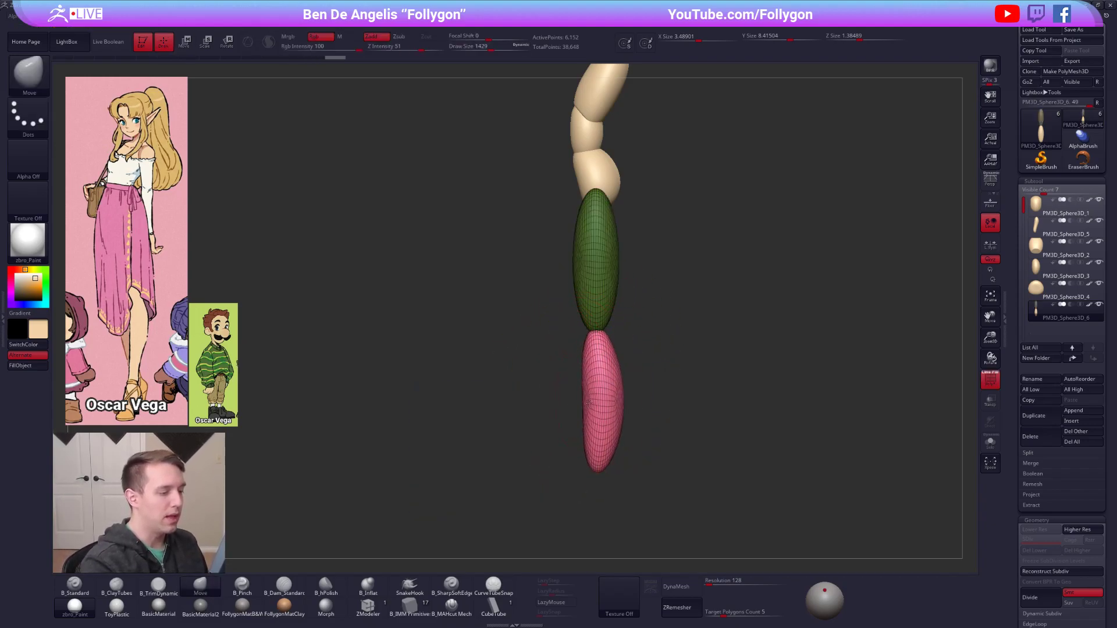
drag(590, 352, 596, 352)
drag(589, 439, 596, 440)
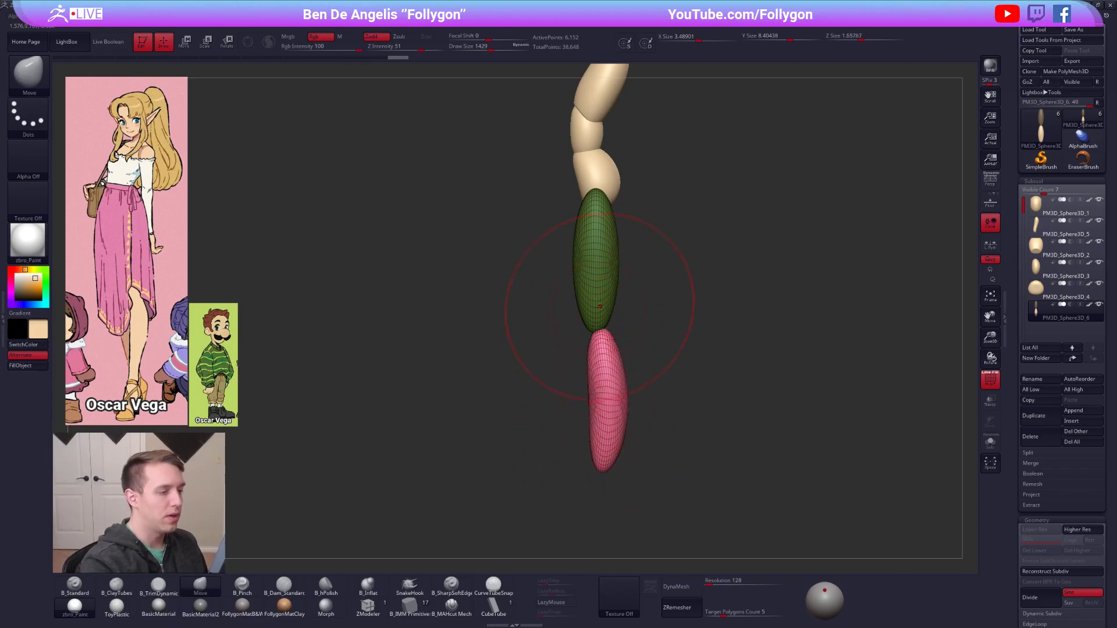
alt+click(612, 310)
mouse_move(618, 257)
mouse_down()
mouse_move(572, 259)
mouse_move(577, 240)
mouse_up()
Invert the mask and reshape the thighs in side view with the Move brush, with the wireframe display turned off.
key(space)
click(620, 277)
right_drag(576, 239, 645, 236)
key(shift+f)
key(space)
click(571, 247)
alt+right_drag(572, 246, 570, 236)
Mask the thighs again and shape the lower legs from the front, tapering them toward the ankles.
ctrl+click(631, 326)
mouse_move(599, 395)
ctrl+right_down()
mouse_move(588, 343)
mouse_move(608, 299)
ctrl+right_up()
shift+drag(582, 333, 584, 405)
alt+right_drag(583, 369, 592, 415)
ctrl+right_drag(592, 340, 591, 345)
alt+right_drag(591, 345, 613, 387)
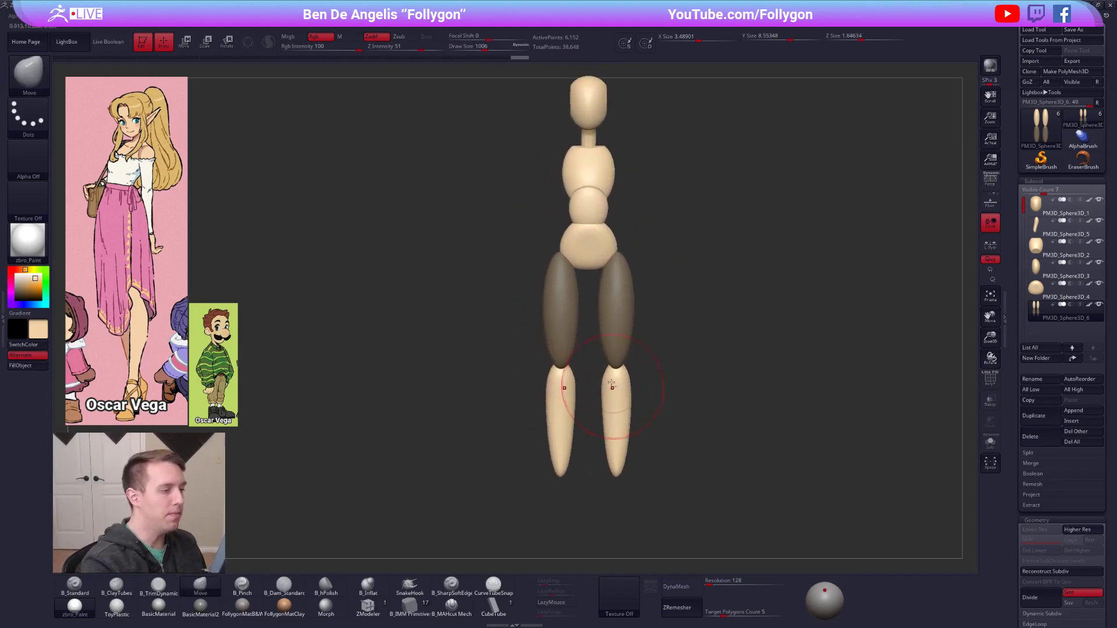
Clear the mask and refine the overall thigh and lower leg shapes.
ctrl+click(512, 404)
mouse_move(608, 275)
mouse_down()
mouse_move(618, 255)
mouse_move(631, 265)
mouse_move(634, 297)
mouse_up()
key(2)
mouse_move(631, 307)
right_down()
mouse_move(638, 293)
mouse_move(624, 285)
mouse_move(599, 298)
mouse_move(658, 291)
mouse_move(655, 315)
mouse_move(739, 366)
mouse_move(690, 356)
mouse_move(680, 379)
mouse_move(665, 373)
mouse_move(678, 345)
right_up()
key(w)
key(q)
ctrl+right_drag(576, 327, 584, 295)
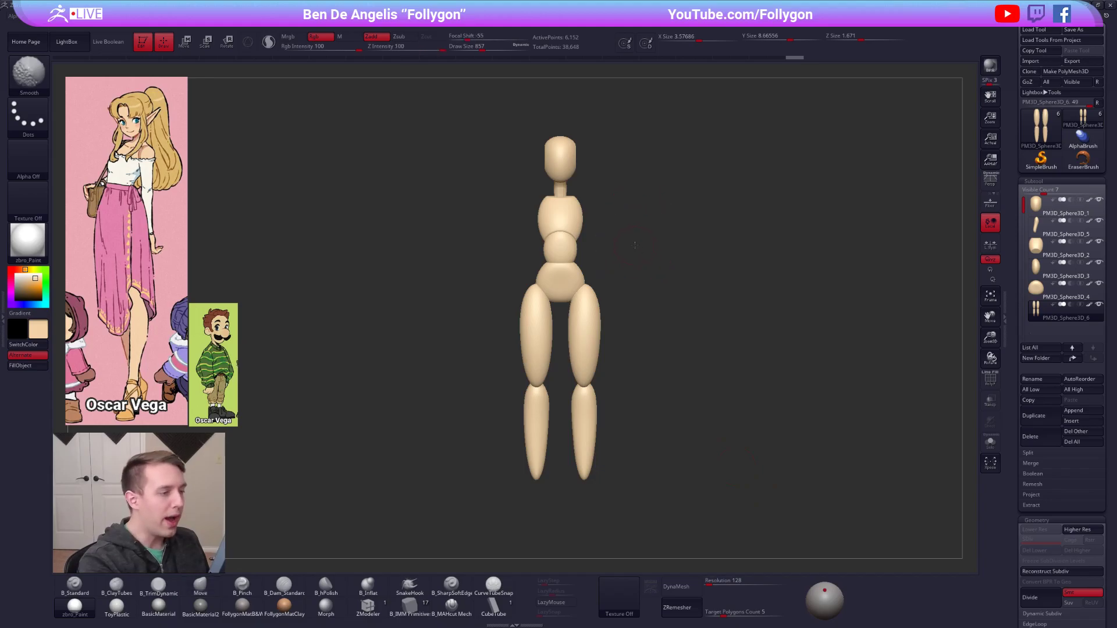
Select the chest form and duplicate it as a new subtool for the shoulders.
mouse_move(591, 197)
alt+mouse_down()
mouse_move(584, 249)
mouse_move(602, 245)
alt+mouse_up()
key(space)
click(1056, 249)
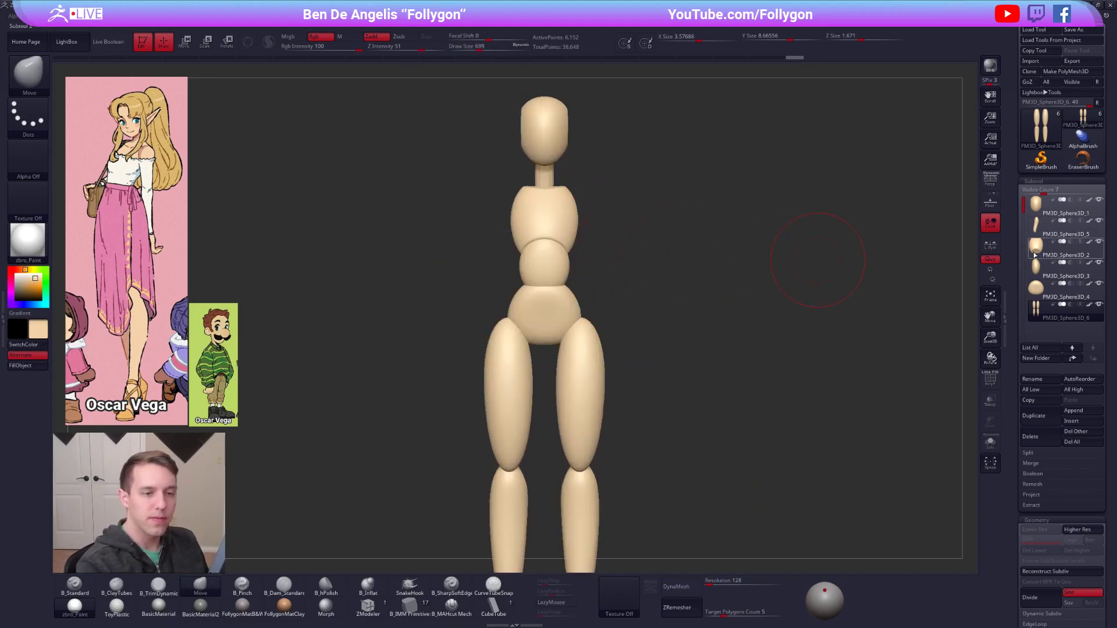
click(1045, 419)
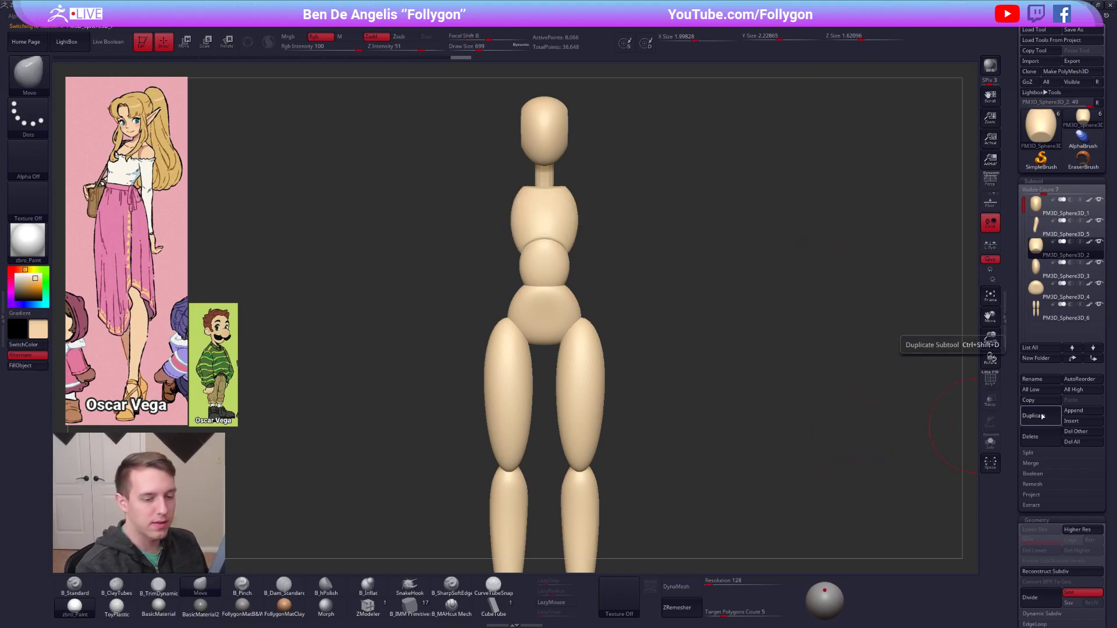
Insert a mirrored pair of spheres beside the upper chest with the B_IMM Primitives brush, deleting the hidden chest copy.
click(417, 611)
shift+drag(572, 280, 487, 260)
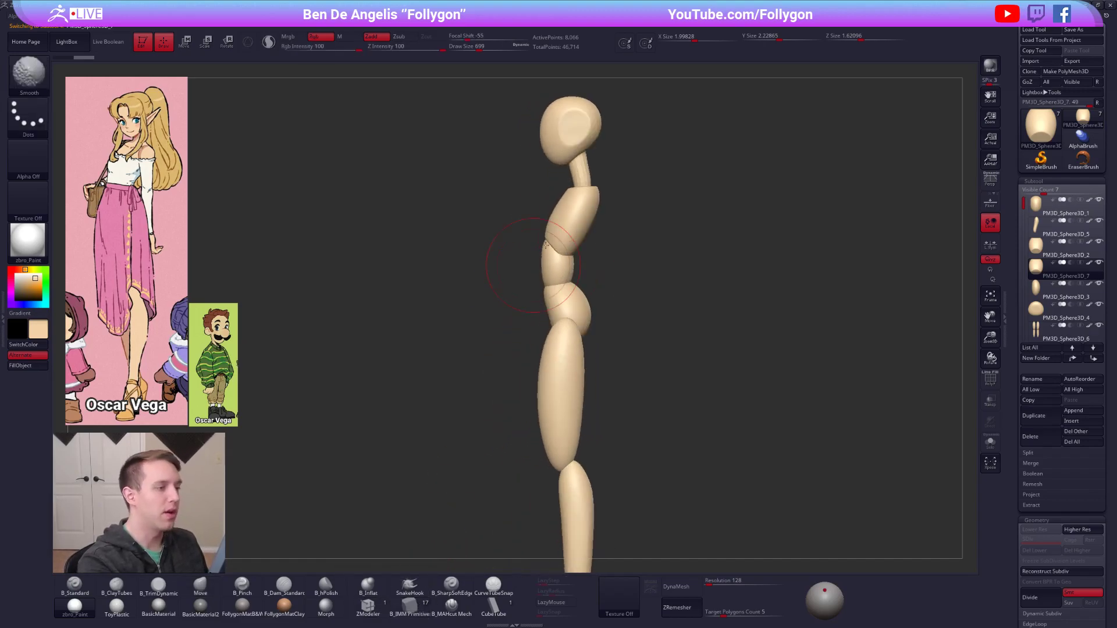
drag(581, 208, 583, 215)
shift+right_drag(584, 218, 640, 211)
ctrl+shift+click(619, 201)
ctrl+shift+click(622, 202)
ctrl+shift+drag(670, 194, 685, 194)
key(space)
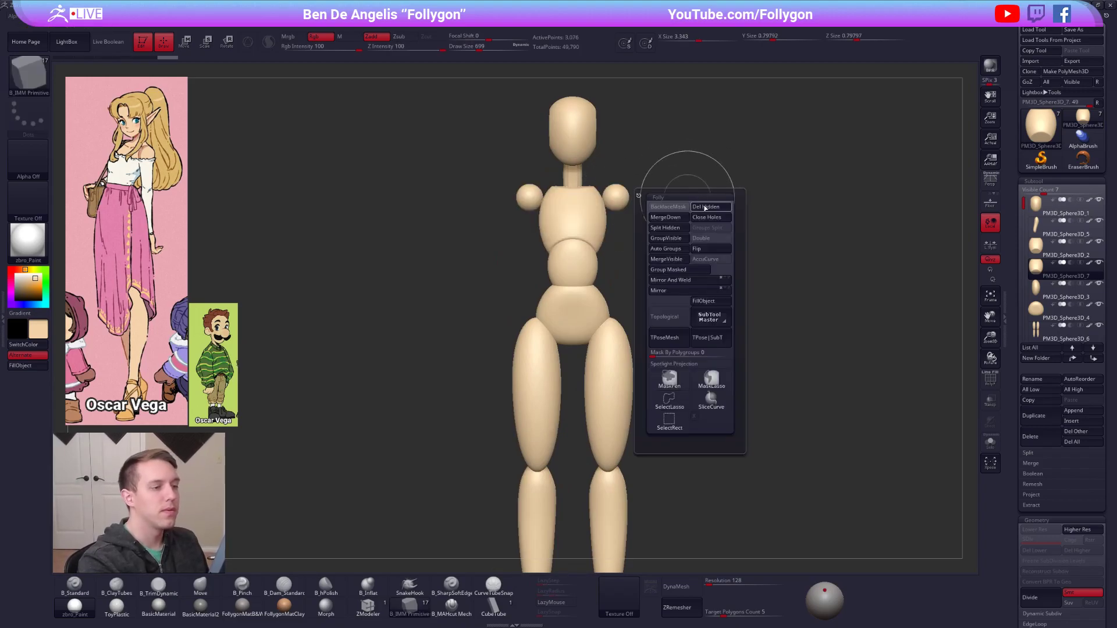
click(706, 207)
Move the paired shoulder spheres inward onto the upper corners of the chest and shape their tops.
alt+right_drag(623, 186, 649, 295)
key(w)
mouse_move(632, 266)
shift+mouse_down()
mouse_move(678, 266)
mouse_move(631, 274)
shift+mouse_up()
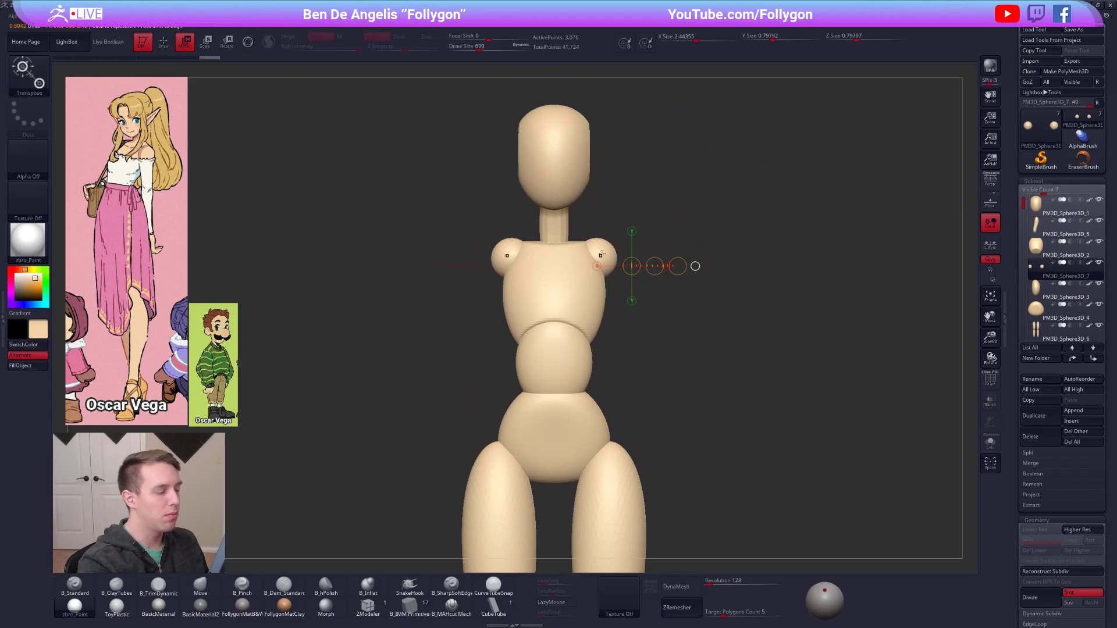
key(q)
drag(603, 239, 604, 250)
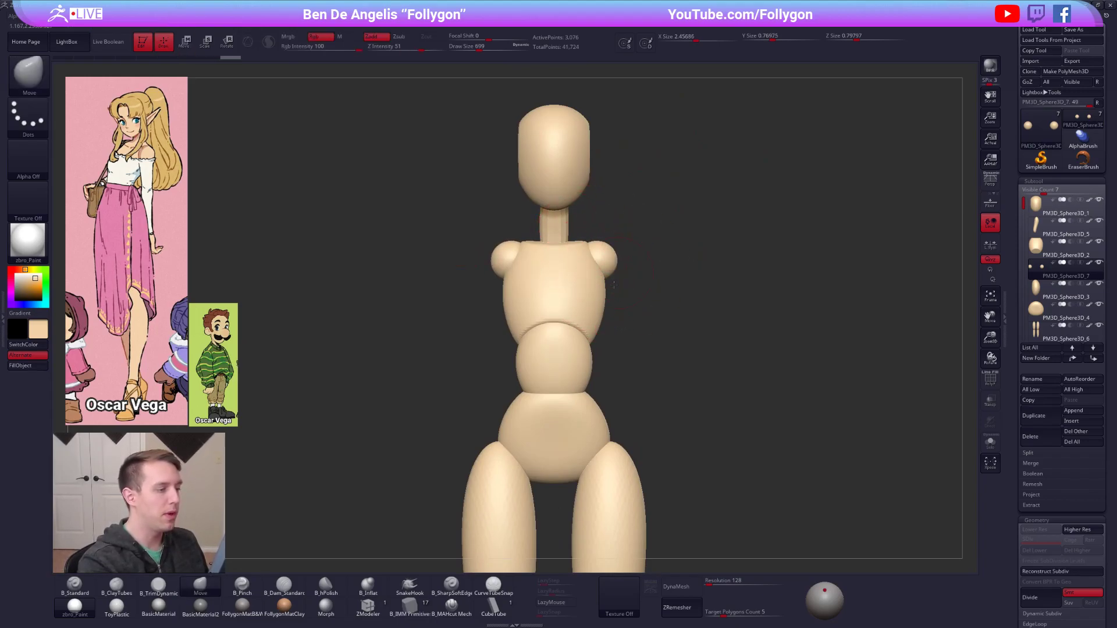
Refine the shoulder spheres' shape and shift them into place against the sides of the chest.
right_drag(652, 248, 623, 291)
key(space)
drag(630, 291, 626, 291)
right_drag(626, 268, 643, 378)
mouse_move(624, 247)
shift+right_down()
mouse_move(630, 197)
mouse_move(621, 236)
shift+right_up()
key(w)
mouse_move(603, 212)
shift+mouse_down()
mouse_move(658, 212)
mouse_move(627, 212)
shift+mouse_up()
key(q)
shift+right_drag(607, 232, 591, 301)
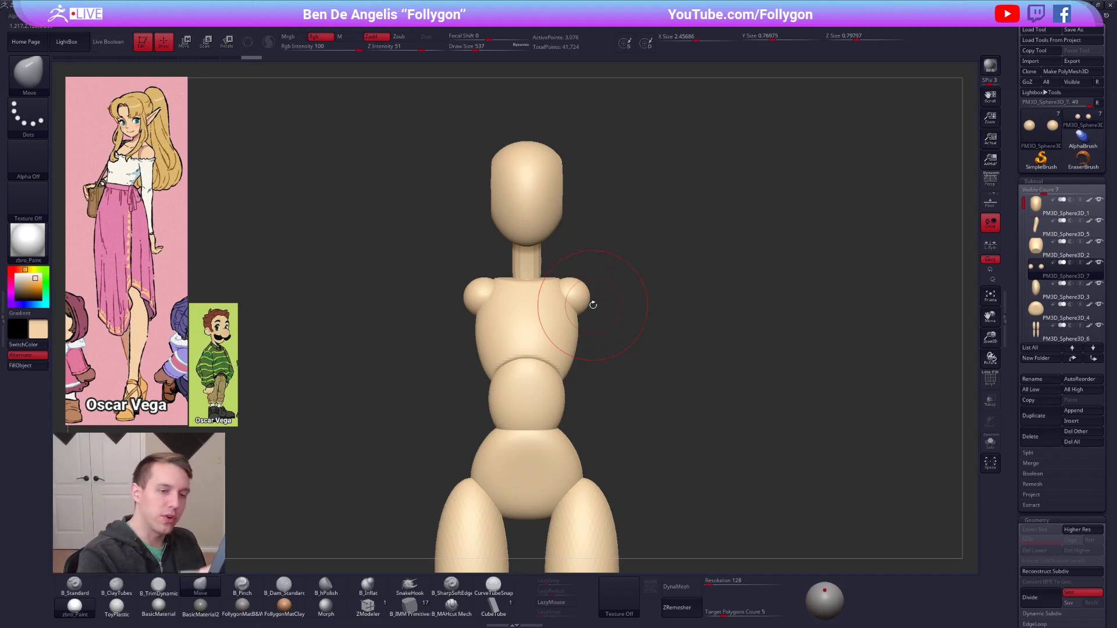
Duplicate the shoulder spheres as a new subtool and stretch them diagonally downward into upper arms.
key(ctrl+shift+d)
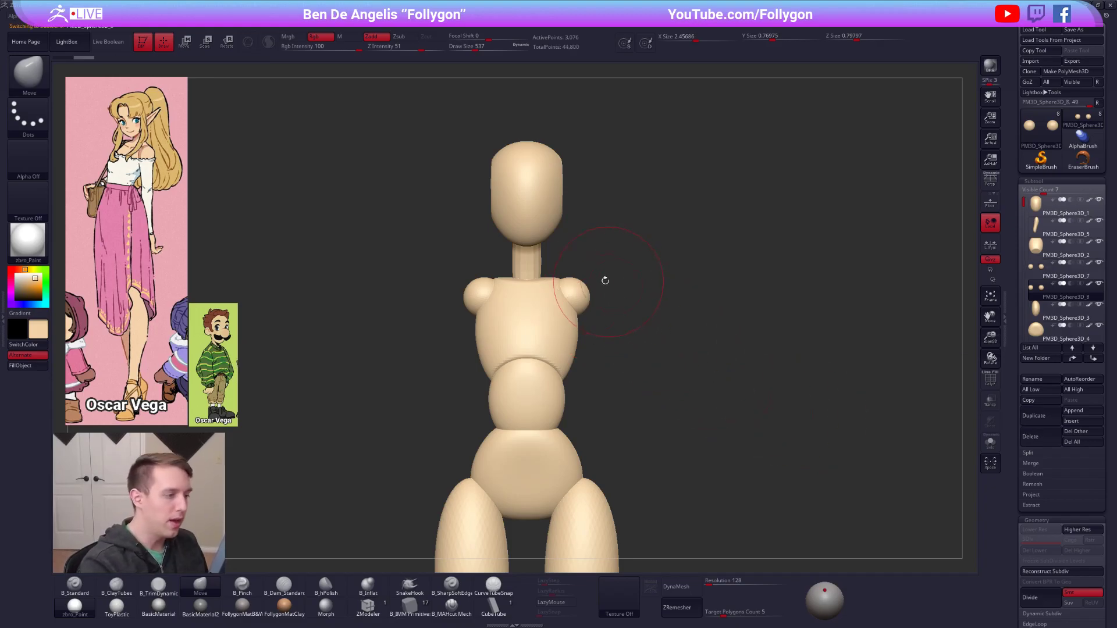
key(w)
drag(562, 281, 851, 563)
drag(636, 359, 643, 366)
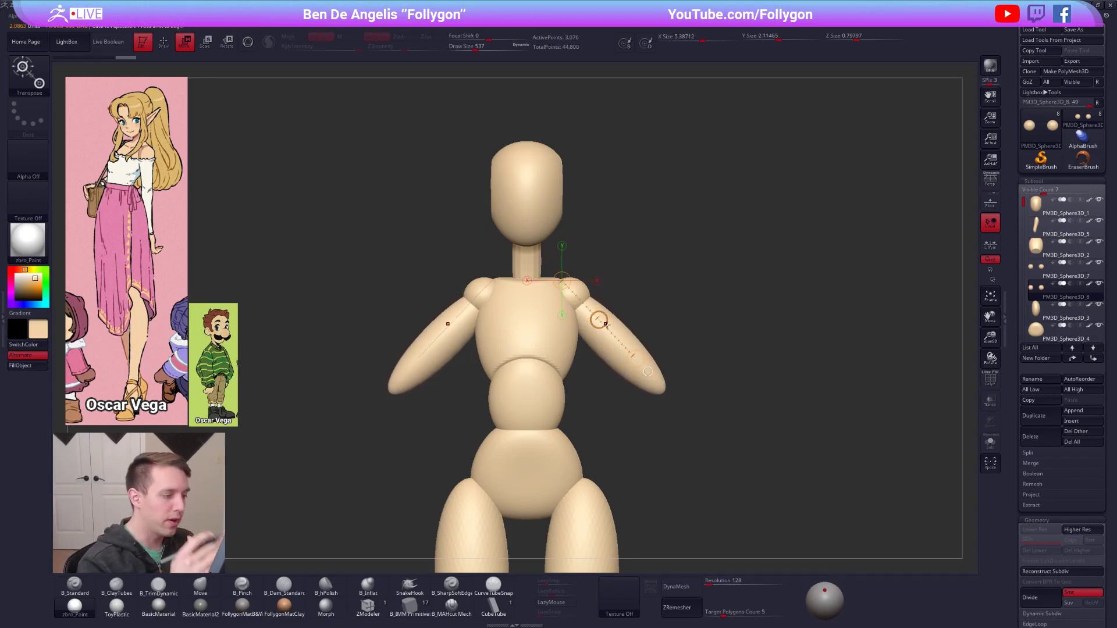
Slim the upper arms toward the elbows with the Move brush.
key(q)
key(shift)
key(space)
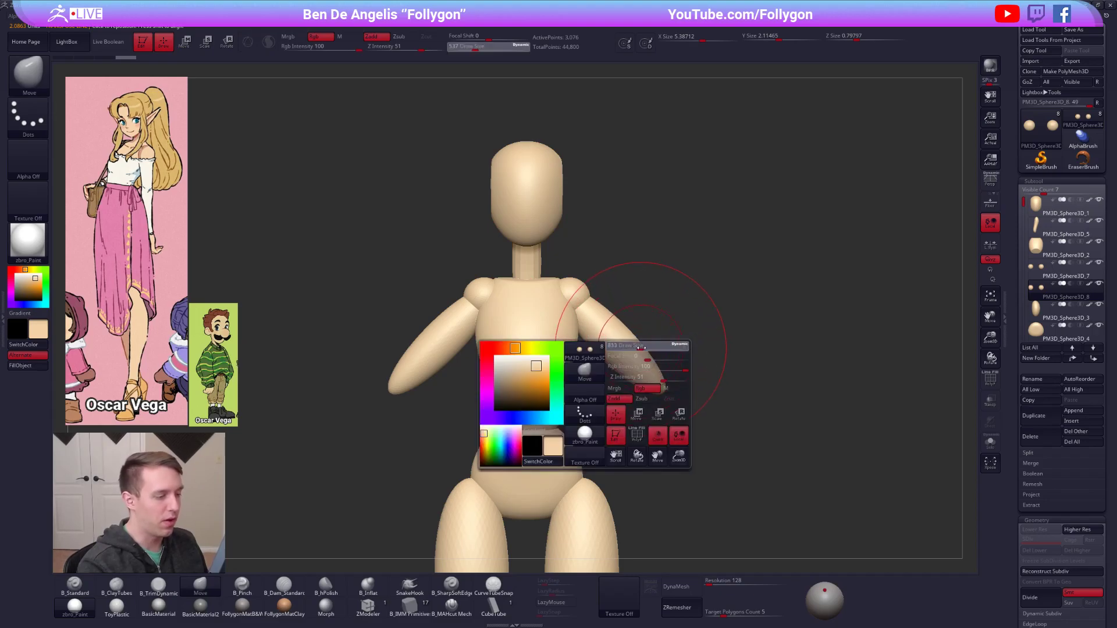
shift+drag(623, 340, 645, 362)
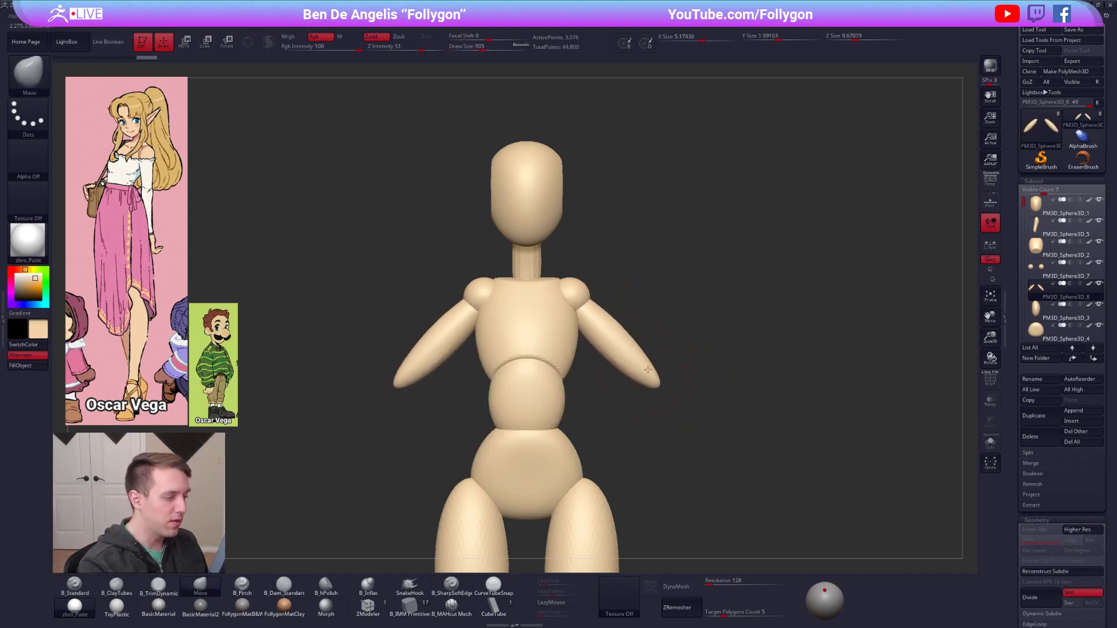
alt+right_drag(647, 360, 651, 332)
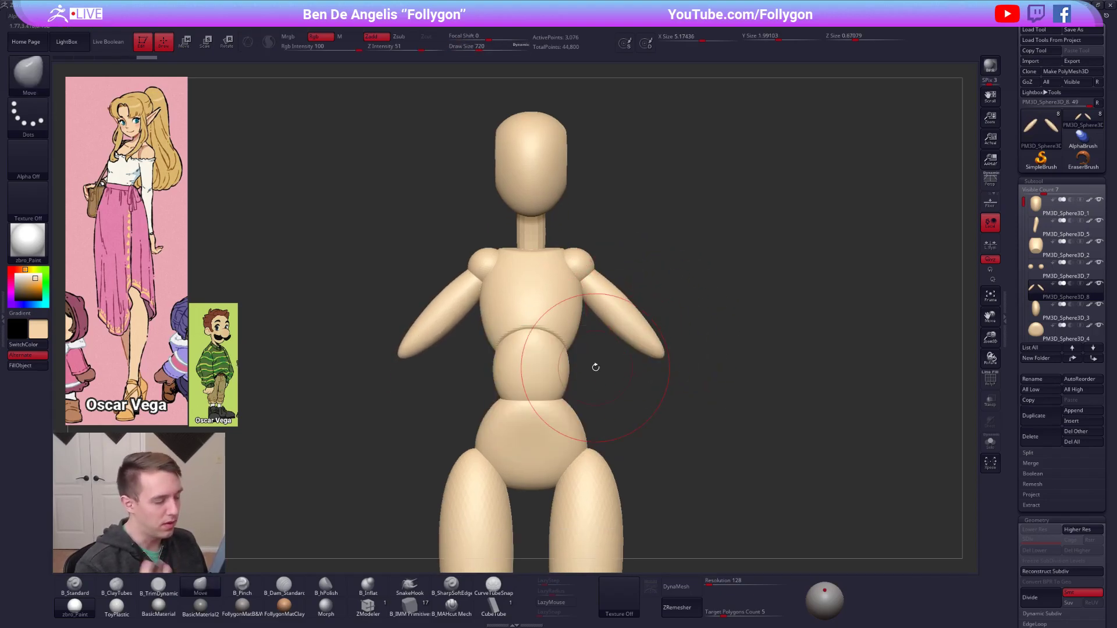
Lengthen the upper arms at the elbow ends and refine their contours.
ctrl+right_drag(672, 372, 589, 336)
drag(664, 297, 653, 295)
mouse_move(653, 295)
alt+right_down()
mouse_move(644, 320)
mouse_move(654, 359)
mouse_move(687, 356)
alt+right_up()
drag(646, 367, 656, 378)
drag(625, 327, 619, 334)
alt+right_drag(625, 337, 644, 335)
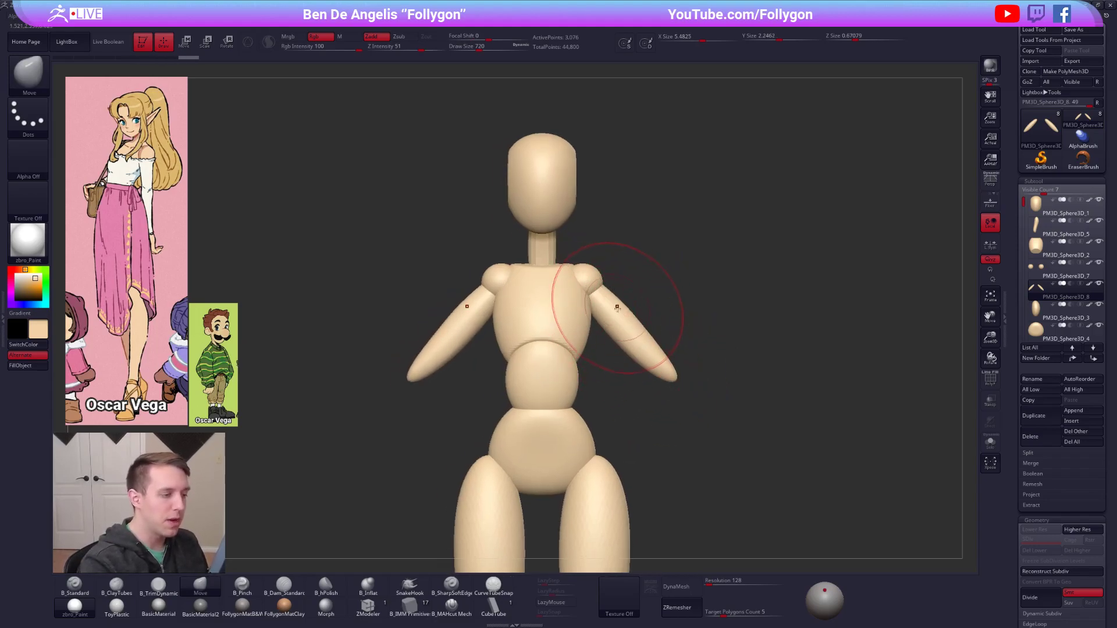
Shift the upper arms and the shoulder spheres slightly outward from the chest, keeping the upper arms as the active subtool.
key(w)
drag(667, 344, 673, 344)
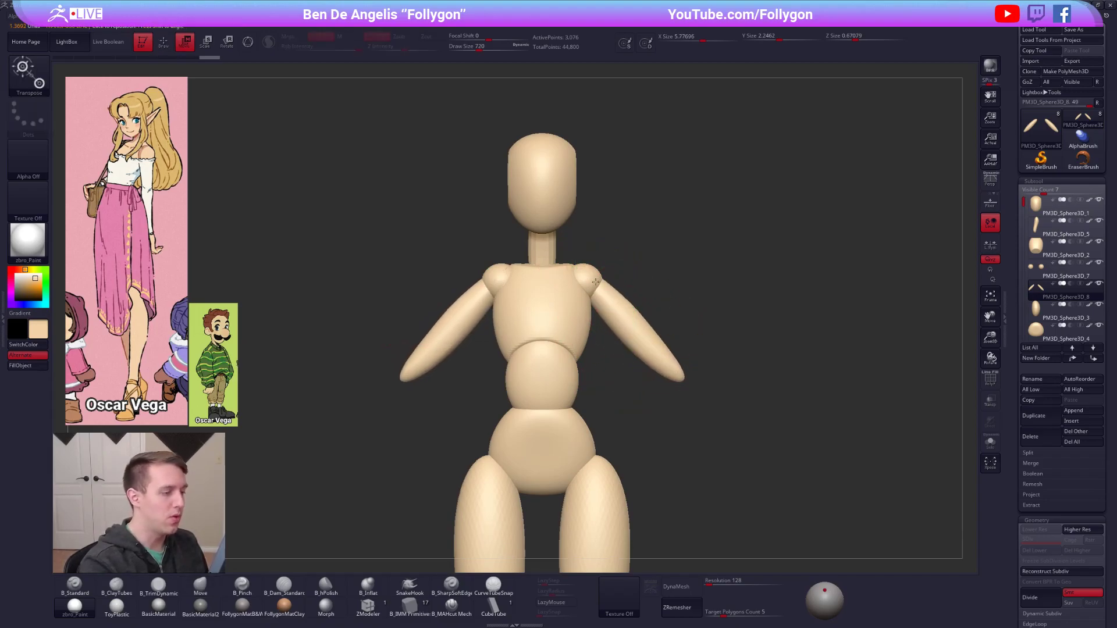
alt+click(596, 282)
shift+drag(593, 283, 641, 283)
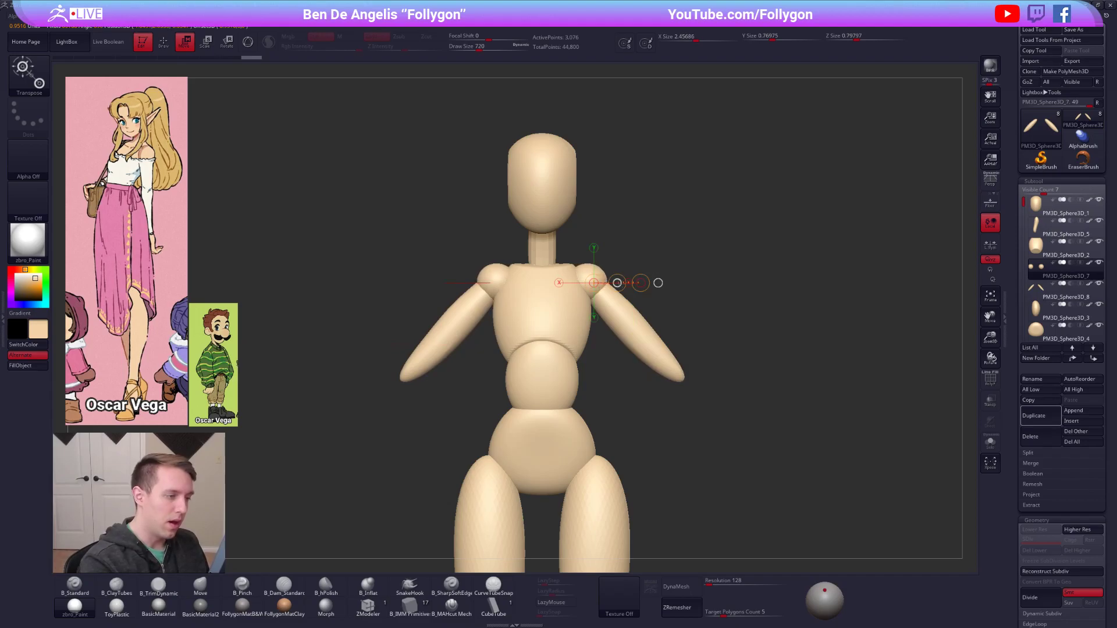
alt+click(658, 352)
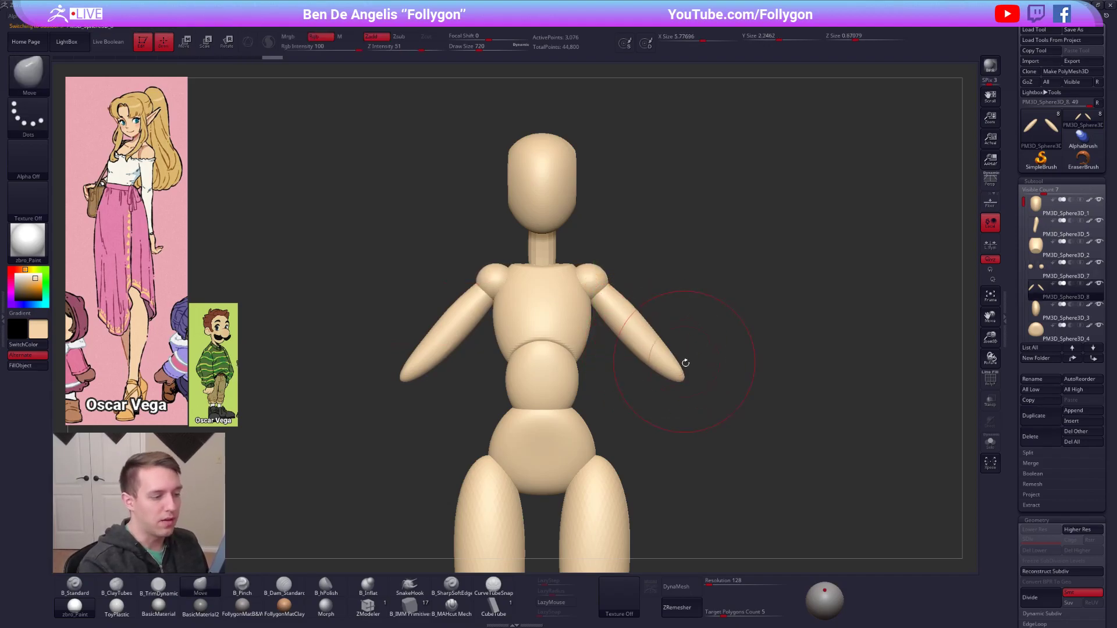
key(r)
drag(618, 310, 636, 352)
mouse_move(590, 282)
mouse_down()
mouse_move(759, 376)
mouse_move(675, 446)
mouse_up()
key(ctrl+z)
Shorten the upper arms from the shoulders along their length.
key(w)
drag(627, 331, 649, 366)
mouse_move(591, 282)
mouse_down()
mouse_move(704, 401)
mouse_move(676, 399)
mouse_up()
mouse_move(676, 399)
ctrl+right_down()
mouse_move(671, 345)
mouse_move(709, 343)
ctrl+right_up()
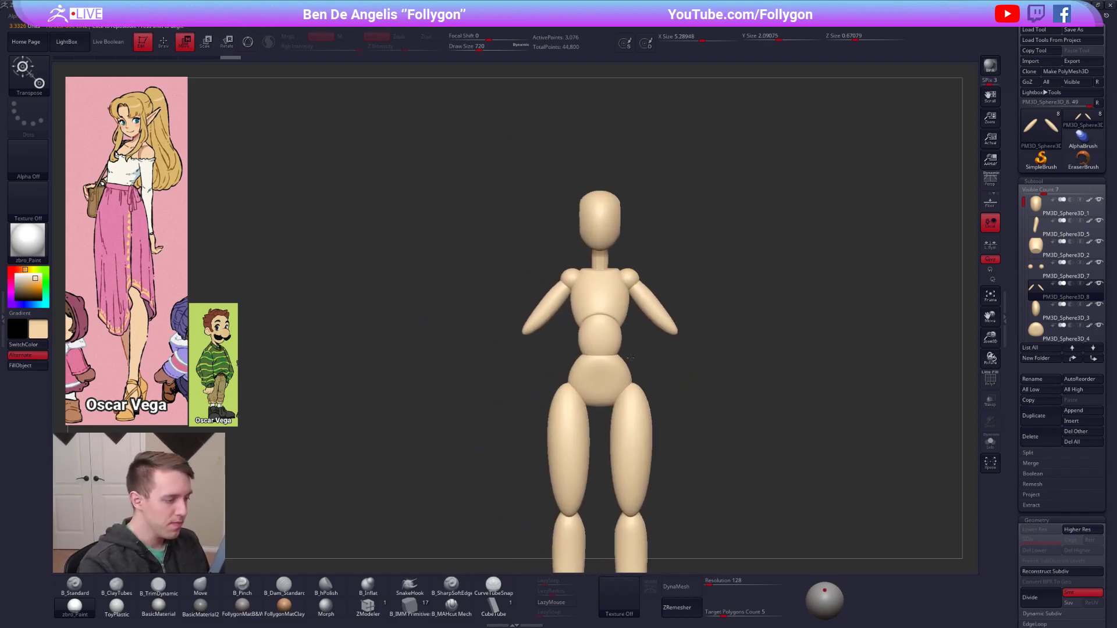
Select the abdomen form and reshape it in side view with the Move brush to bridge the chest and pelvis.
alt+click(613, 343)
key(q)
key(space)
drag(611, 342, 613, 314)
right_drag(624, 336, 632, 319)
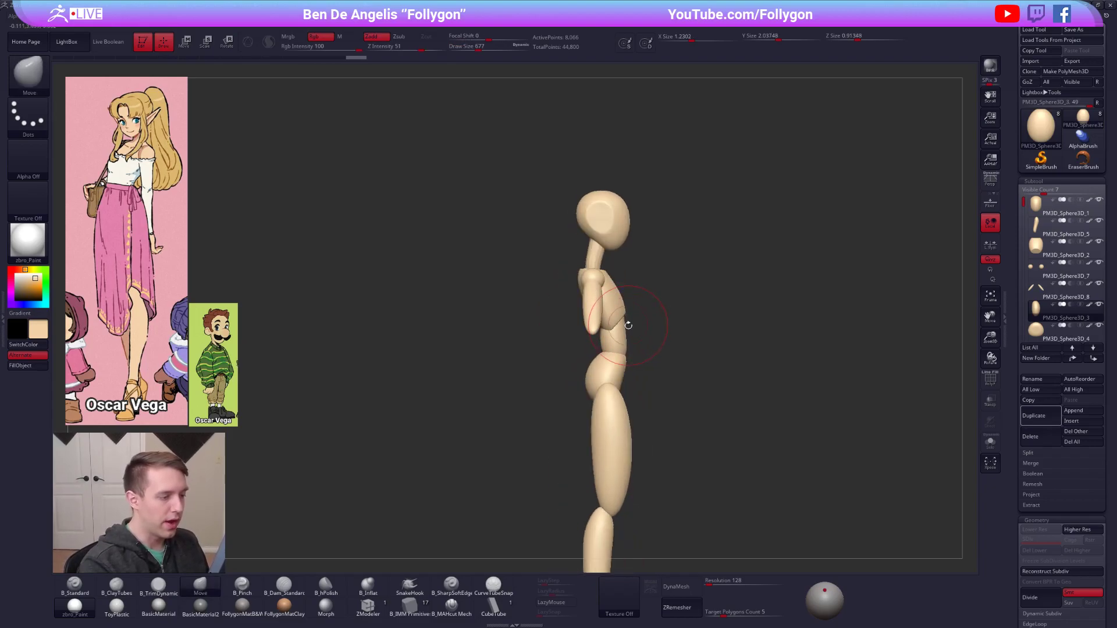
key(space)
drag(628, 325, 633, 324)
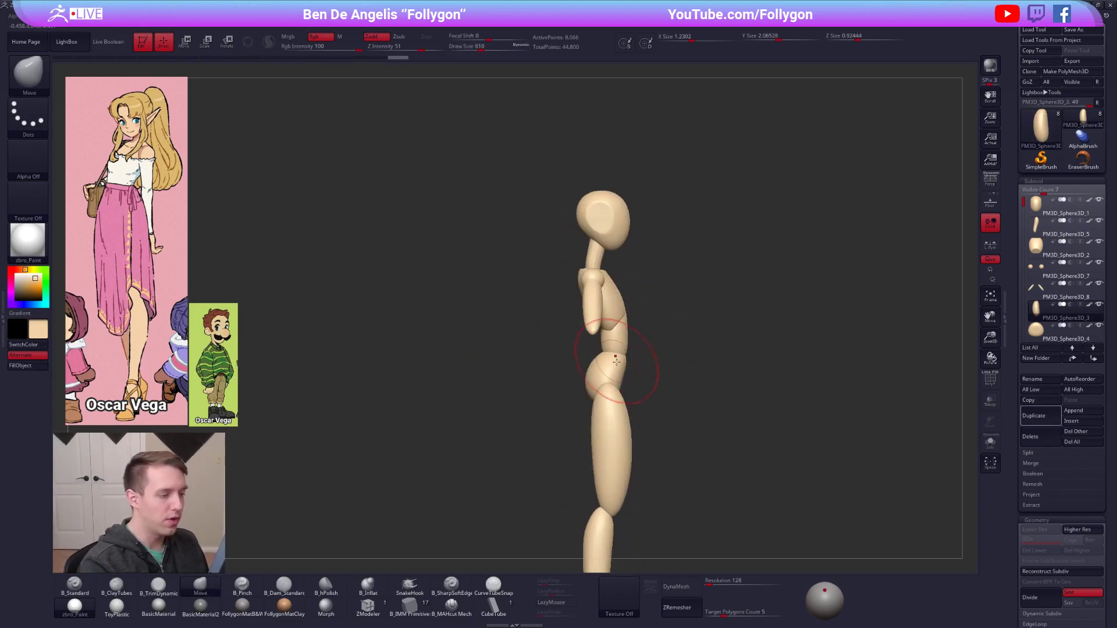
right_drag(615, 341, 631, 369)
Select the pelvis and pull its upper part upward into a rounder form meeting the abdomen.
alt+click(631, 370)
key(w)
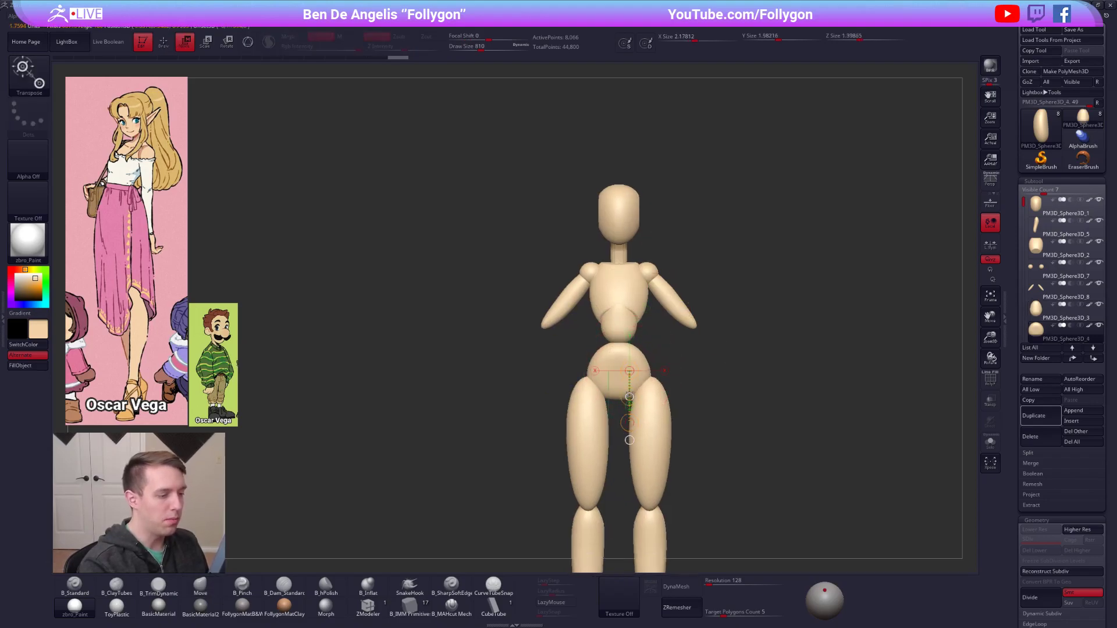
key(q)
right_drag(619, 354, 610, 355)
key(space)
drag(620, 349, 623, 366)
Build up and smooth the surface of the pelvis with the B_ClayTubes brush, including its underside.
key(2)
shift+right_drag(619, 364, 621, 367)
shift+drag(620, 366, 628, 360)
mouse_move(643, 352)
ctrl+right_down()
mouse_move(646, 375)
mouse_move(609, 356)
ctrl+right_up()
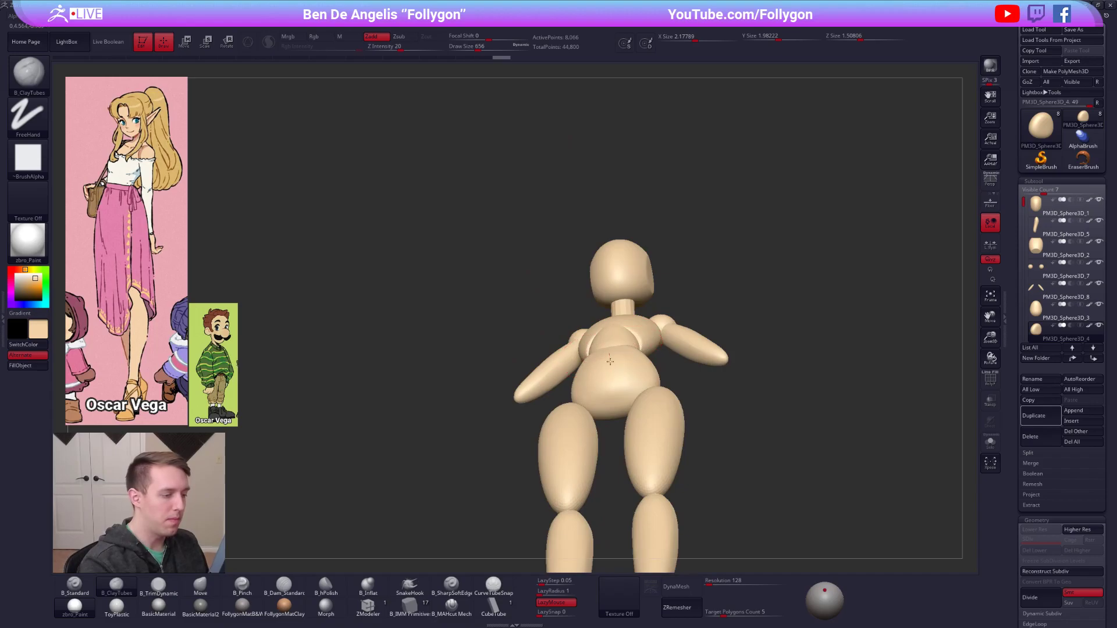
drag(612, 421, 613, 408)
shift+drag(613, 407, 615, 387)
mouse_move(617, 390)
shift+right_down()
mouse_move(624, 401)
mouse_move(658, 373)
mouse_move(638, 359)
shift+right_up()
Adjust the front profile of the pelvis in side view with the Move brush.
key(4)
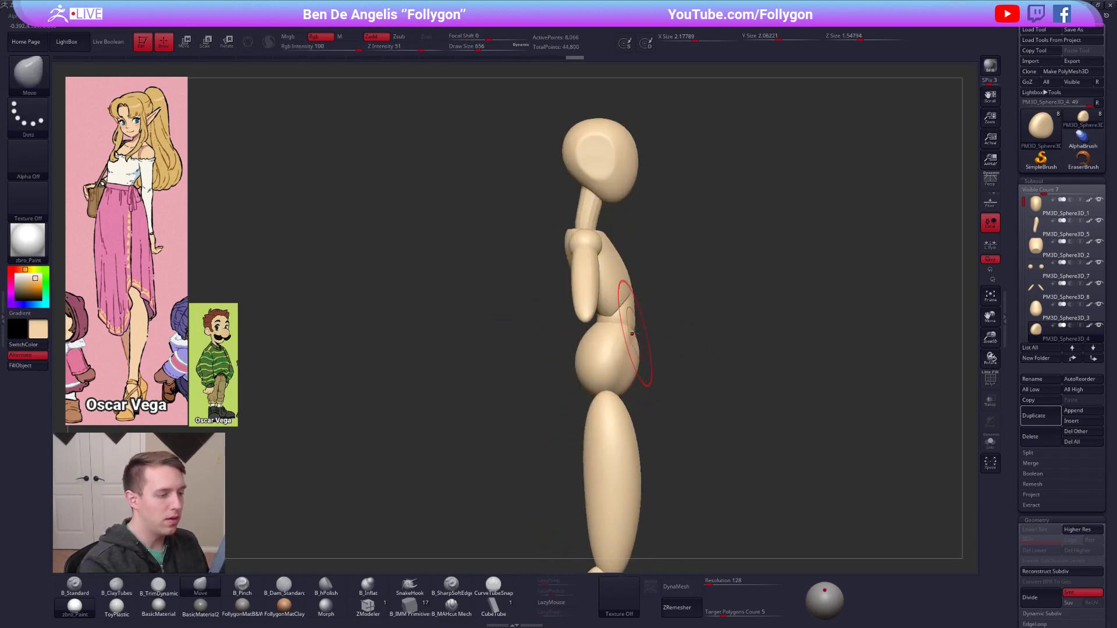
drag(634, 366, 632, 365)
mouse_move(631, 365)
right_down()
mouse_move(655, 374)
mouse_move(624, 347)
mouse_move(629, 359)
mouse_move(632, 322)
mouse_move(646, 394)
mouse_move(613, 391)
mouse_move(599, 449)
right_up()
key(2)
Select the legs and move them up so the thighs overlap the lower pelvis.
alt+click(623, 347)
key(w)
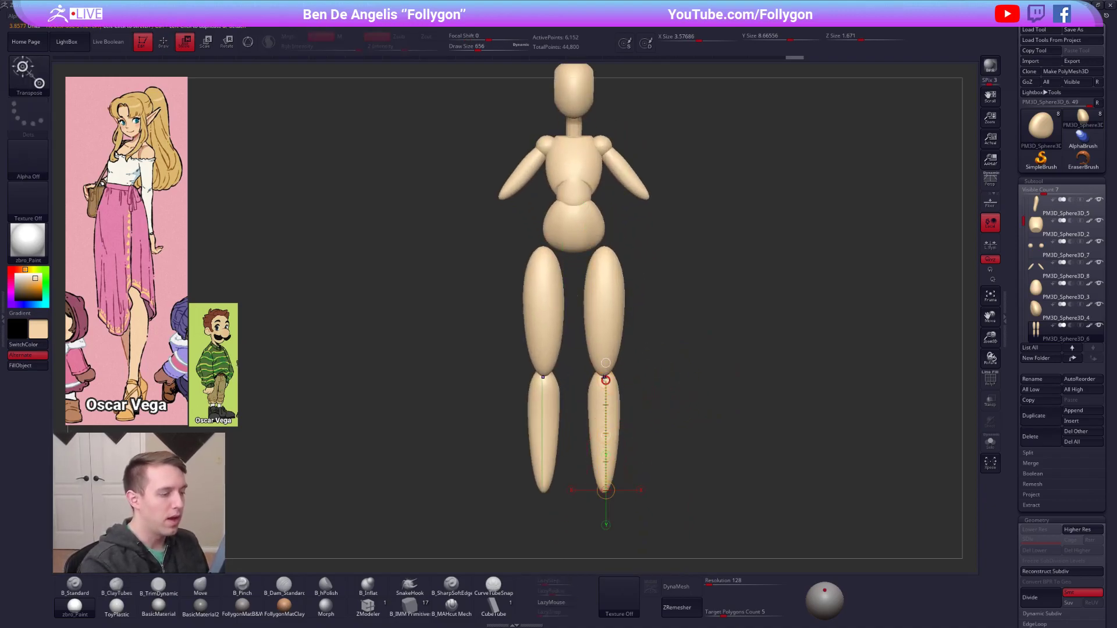
mouse_move(602, 344)
mouse_down()
mouse_move(607, 400)
mouse_move(609, 351)
mouse_up()
key(q)
alt+right_drag(610, 354, 608, 462)
Select the upper arms and duplicate them diagonally outward past the elbows to form the forearms.
alt+click(622, 274)
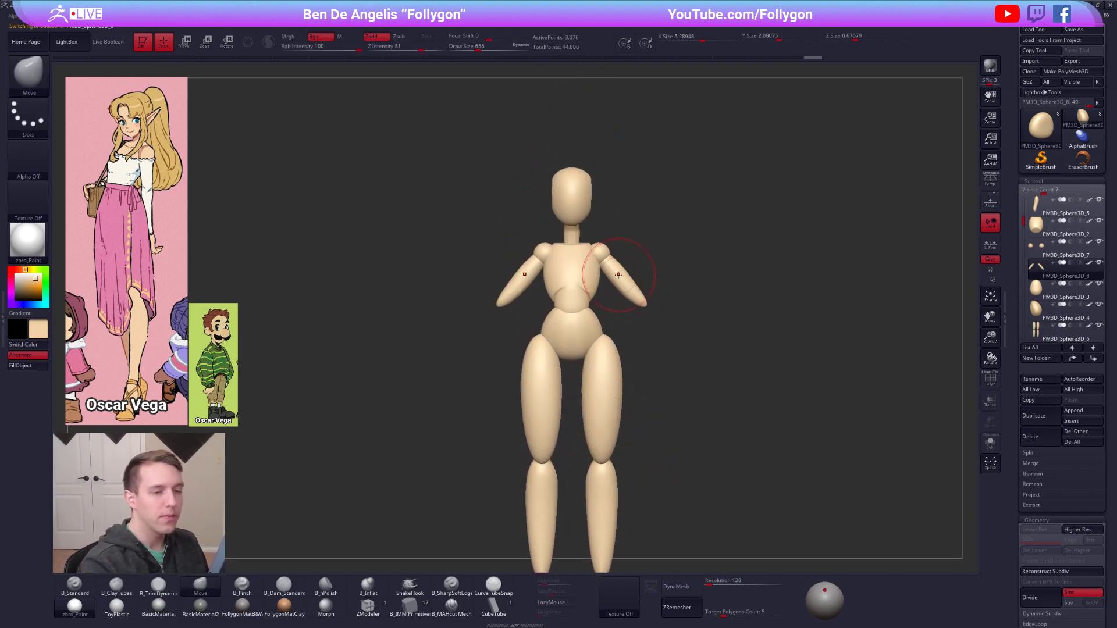
alt+right_drag(619, 268, 642, 313)
key(w)
drag(634, 285, 714, 360)
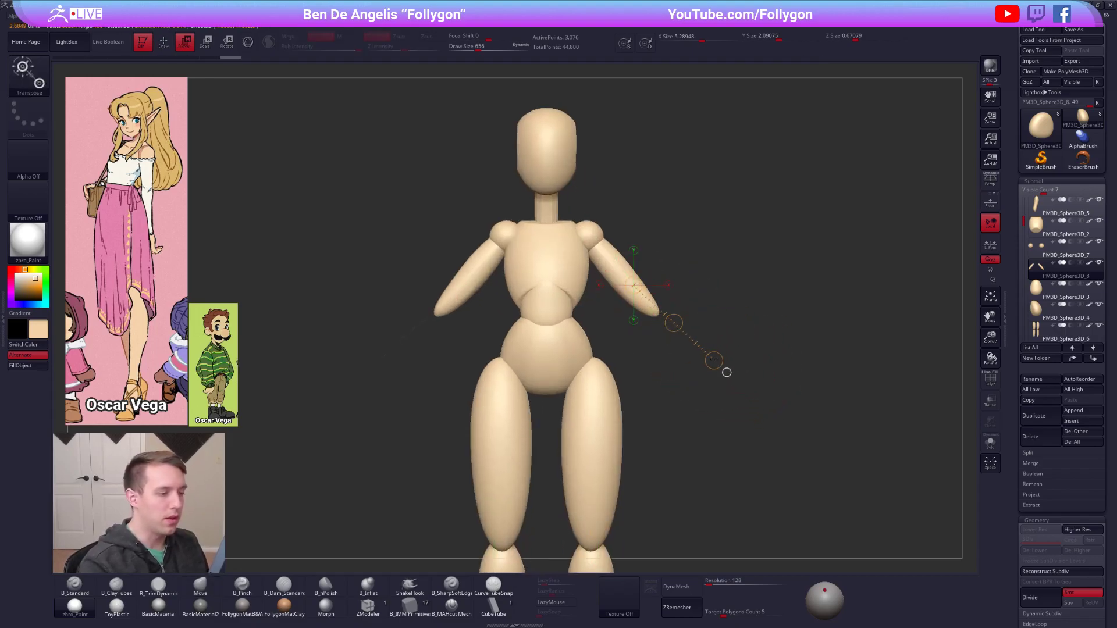
mouse_move(673, 323)
ctrl+mouse_down()
mouse_move(752, 394)
mouse_move(735, 454)
ctrl+mouse_up()
Shape the forearms with the Move brush, tapering them toward the wrists.
key(q)
mouse_move(735, 453)
alt+right_down()
mouse_move(683, 415)
mouse_move(584, 439)
mouse_move(631, 429)
mouse_move(592, 458)
alt+right_up()
key(s)
drag(614, 312, 611, 313)
alt+right_drag(624, 401, 656, 430)
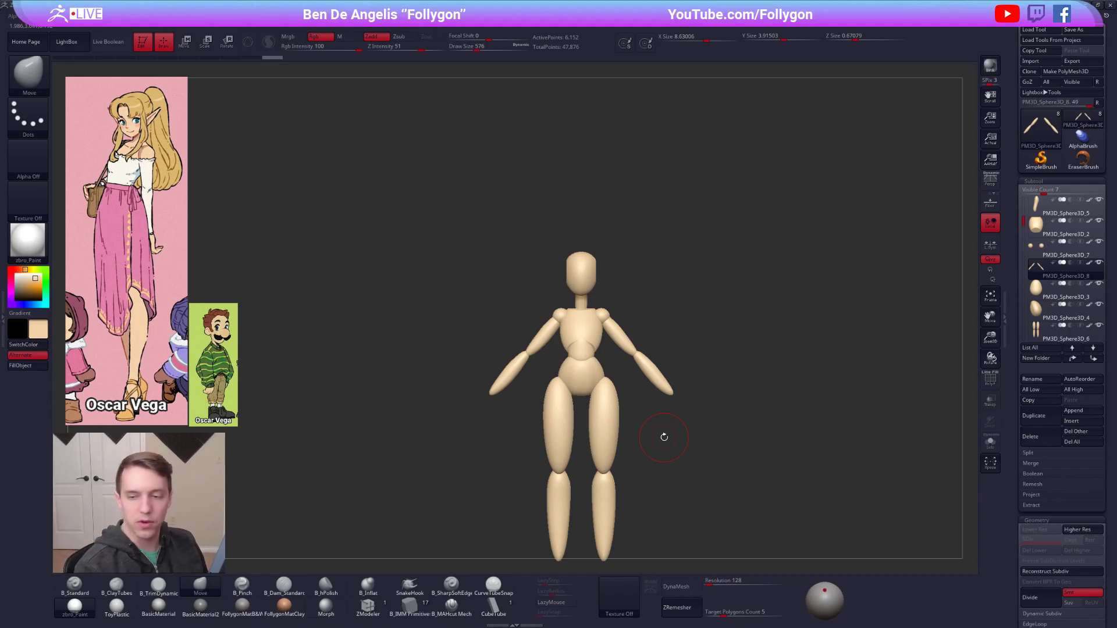
Select the head and round its form, reshaping it with the Move brush and softening its flat sides.
alt+click(588, 281)
right_drag(588, 281, 559, 285)
ctrl+right_drag(560, 285, 602, 358)
key(space)
drag(608, 321, 602, 321)
key(2)
drag(624, 245, 617, 282)
key(shift)
mouse_move(620, 279)
shift+right_down()
mouse_move(638, 282)
mouse_move(621, 262)
shift+right_up()
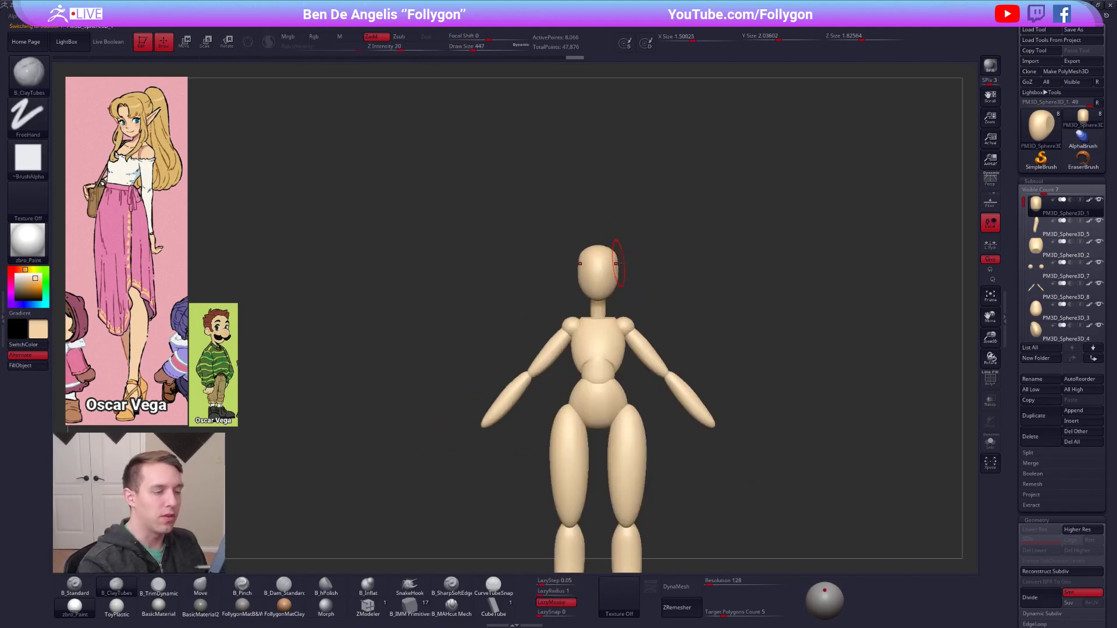
Narrow the sides of the head slightly at cheek level with the Move brush.
key(b)
key(m)
key(v)
key(space)
drag(619, 279, 615, 280)
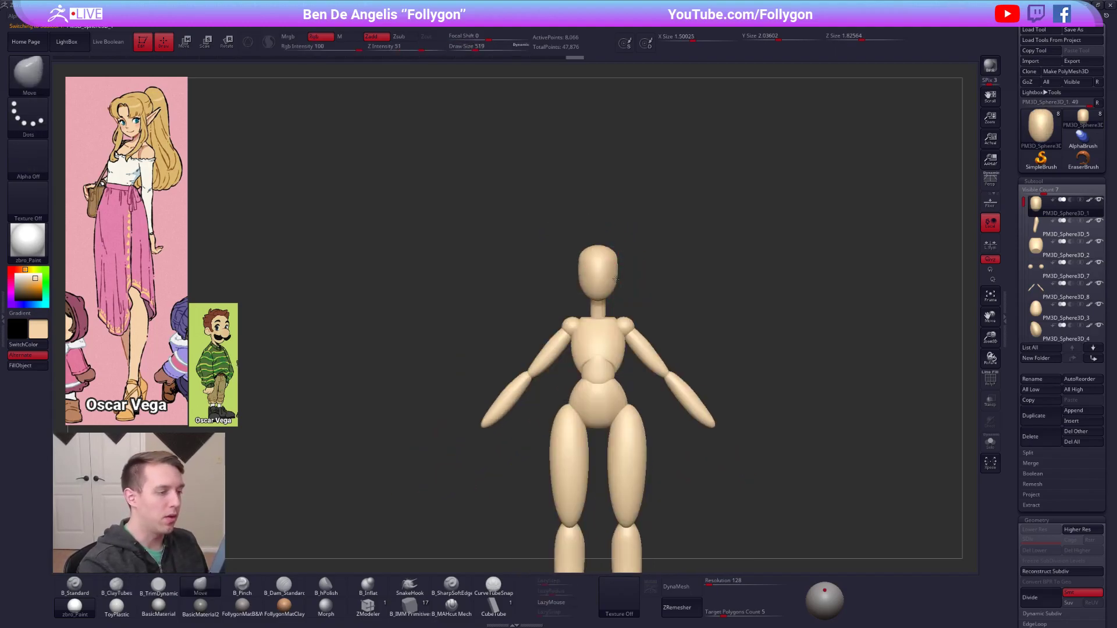
Reshape the face and jaw of the head in profile with the Move brush.
shift+right_drag(612, 288, 624, 279)
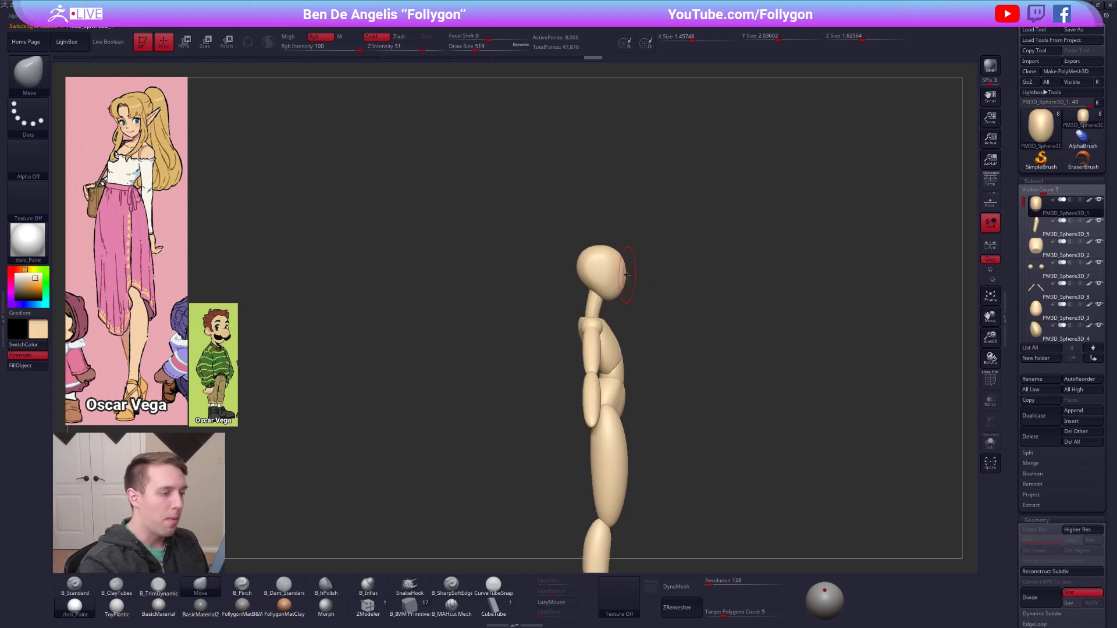
drag(624, 276, 617, 291)
right_drag(617, 290, 588, 300)
alt+drag(787, 410, 747, 404)
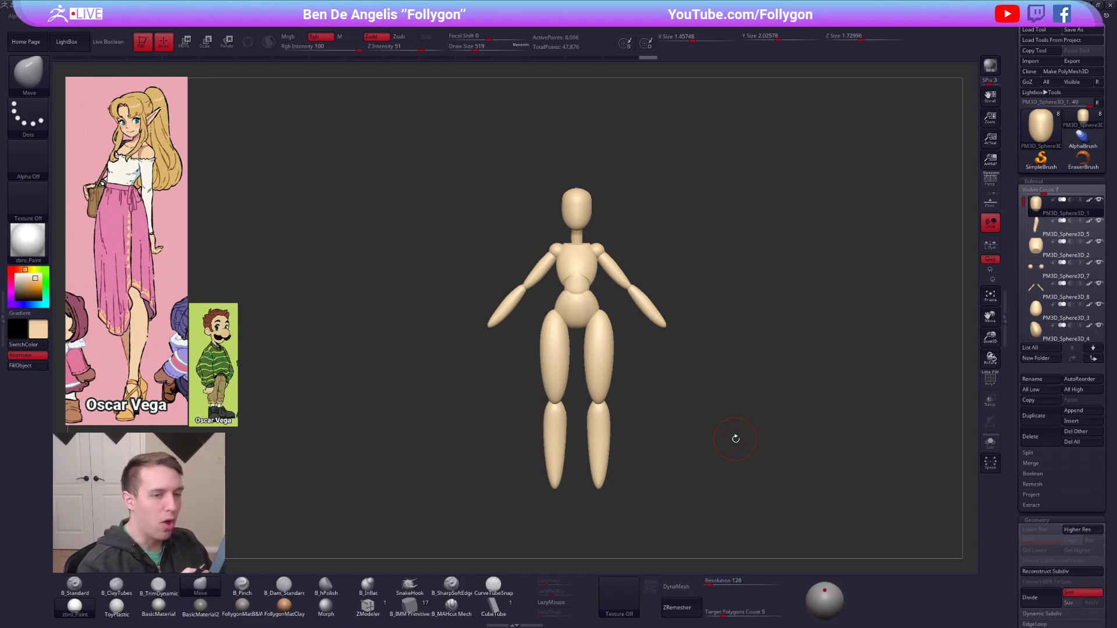
Select the neck and adjust its shape with the Move brush.
click(1056, 228)
key(shift+f)
key(shift+f)
key(d)
click(630, 195)
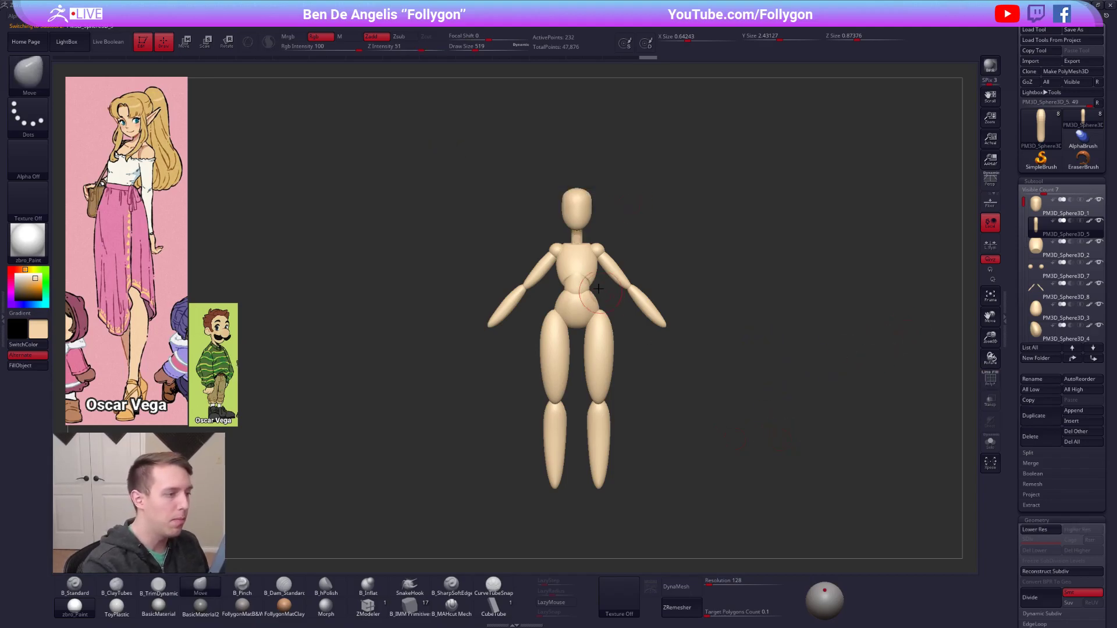
alt+click(581, 210)
ctrl+right_drag(592, 212, 608, 277)
drag(606, 276, 605, 277)
Select the rib cage and reshape its sides and lower front with the Move brush.
key(space)
drag(532, 269, 527, 281)
drag(533, 242, 531, 239)
mouse_move(618, 336)
shift+right_down()
mouse_move(607, 340)
mouse_move(637, 267)
shift+right_up()
alt+click(601, 318)
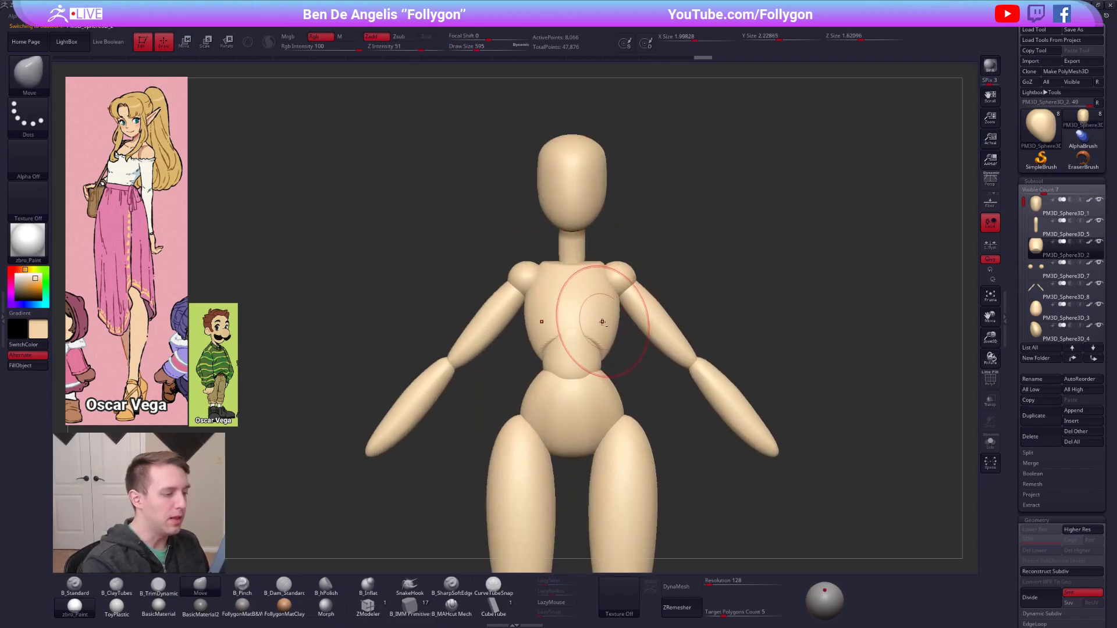
right_drag(602, 319, 640, 327)
drag(597, 330, 601, 330)
shift+right_drag(603, 337, 574, 348)
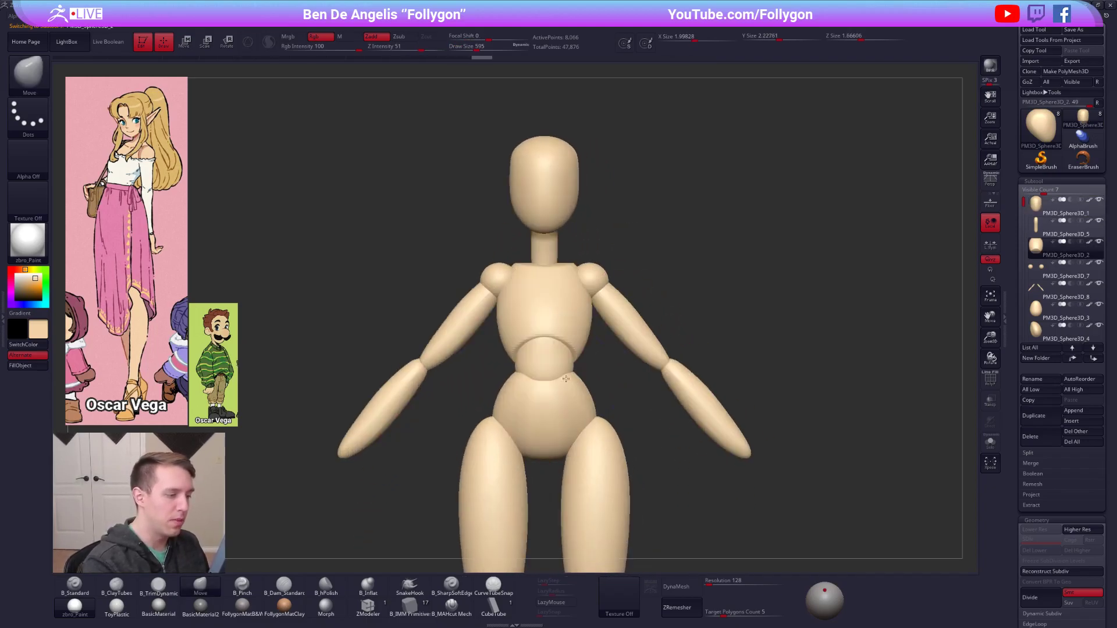
drag(577, 353, 569, 355)
alt+right_drag(588, 356, 607, 386)
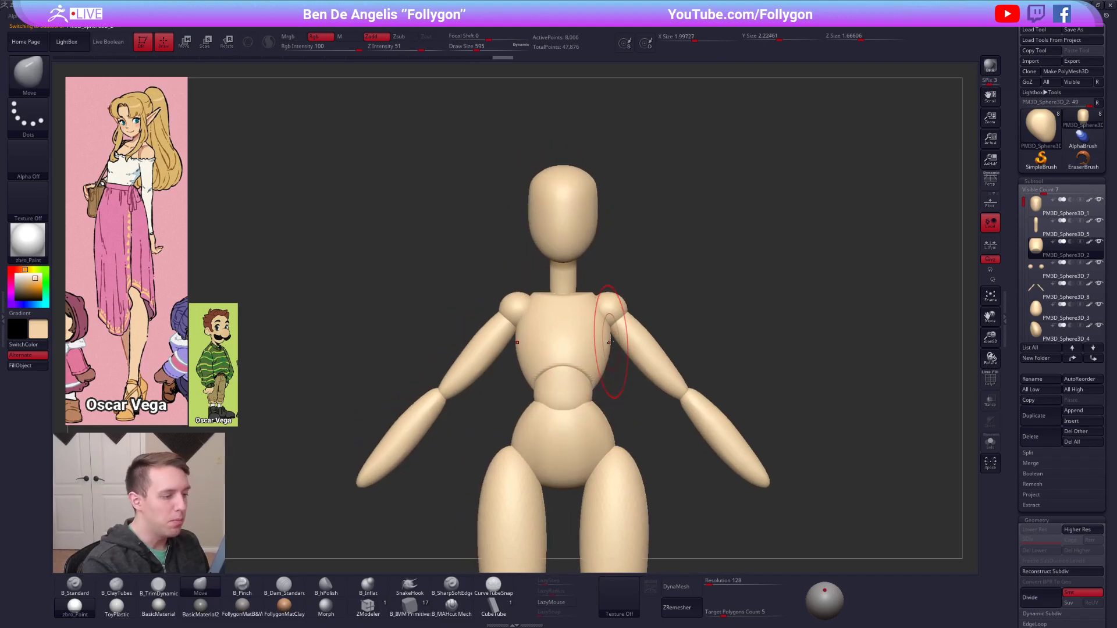
Isolate the rib cage and refine its upper sides and front profile with a smaller Move brush.
key(alt+s)
key(space)
drag(610, 300, 601, 299)
right_drag(607, 297, 606, 356)
drag(583, 301, 593, 299)
shift+right_drag(598, 283, 599, 265)
drag(608, 323, 604, 323)
key(alt+s)
alt+right_drag(592, 353, 612, 315)
drag(598, 278, 589, 275)
right_drag(624, 298, 629, 306)
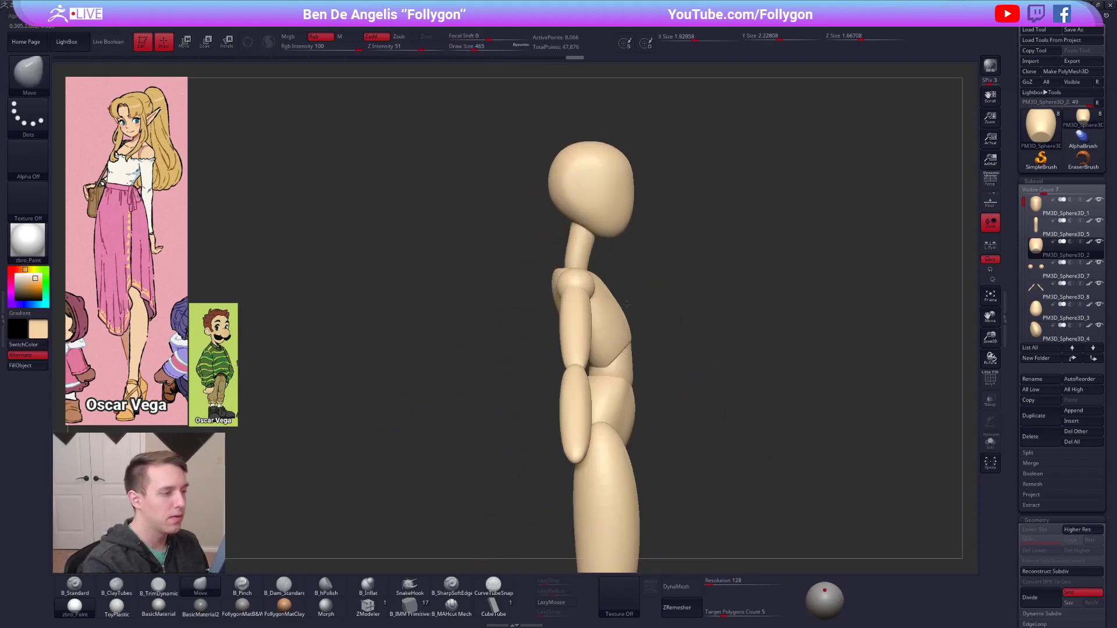
Adjust the upper back in profile, then select the neck and refit it between head and chest with a larger Move brush.
key(])
drag(554, 285, 586, 256)
alt+click(580, 255)
mouse_move(640, 317)
shift+right_down()
mouse_move(703, 341)
mouse_move(736, 374)
shift+right_up()
alt+right_drag(736, 375, 718, 309)
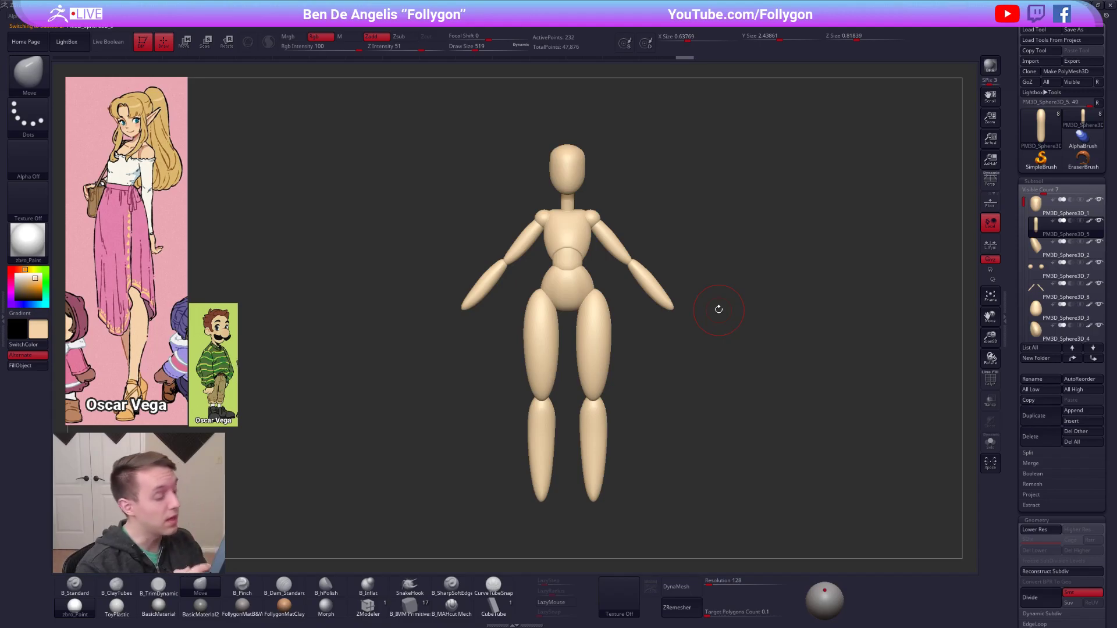
Select the arms subtool and frame the end of the forearm for adding hands.
key(space)
drag(696, 305, 687, 305)
alt+click(668, 302)
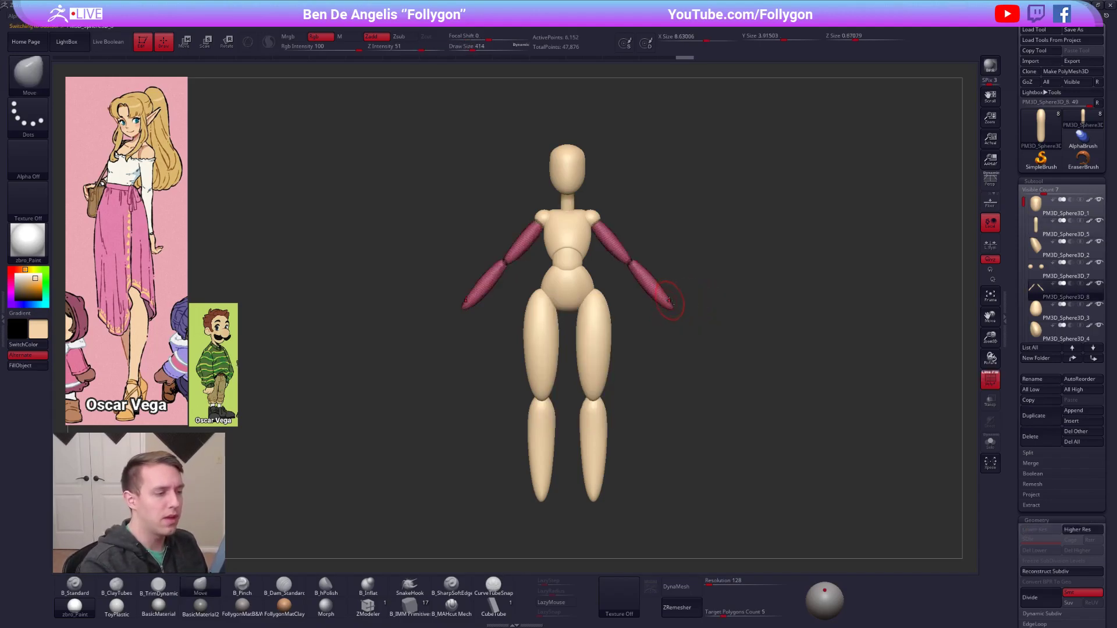
ctrl+right_drag(671, 303, 681, 354)
ctrl+right_drag(736, 526, 721, 521)
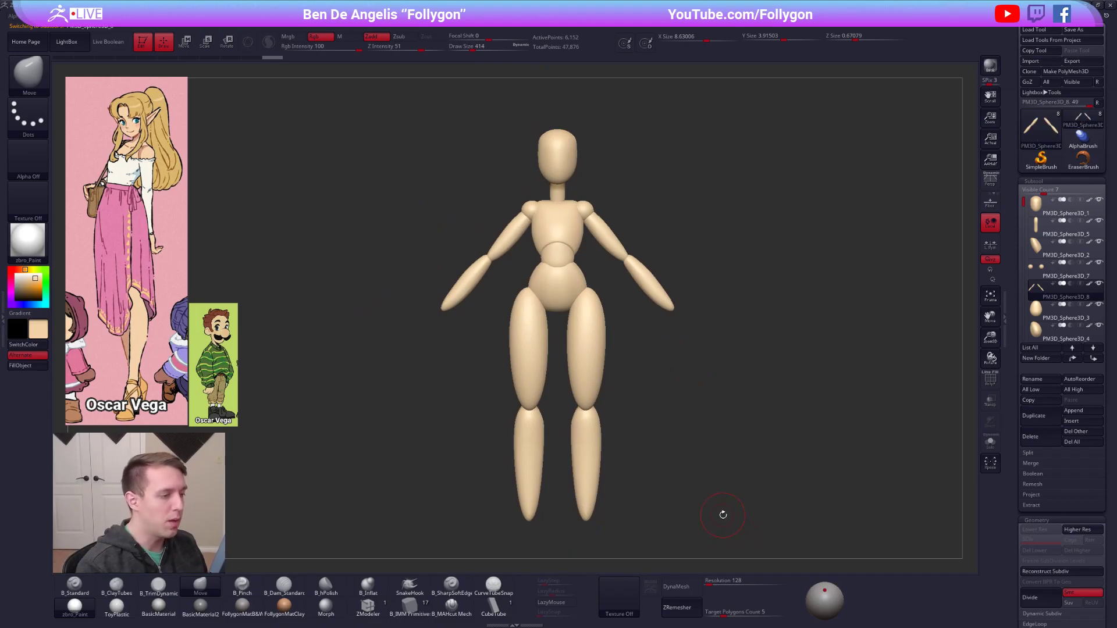
Try to add ready-made hands at the wrists with the InsertHand brush, rotated and scaled to hang down.
key(b)
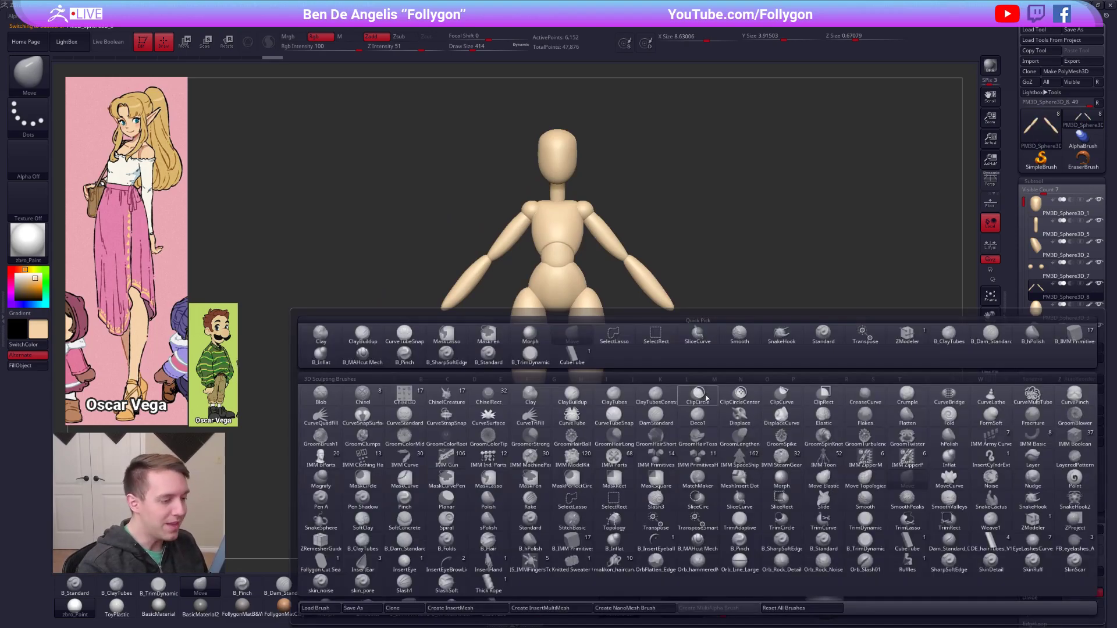
click(488, 560)
mouse_move(665, 306)
shift+right_down()
mouse_move(655, 306)
mouse_move(679, 332)
shift+right_up()
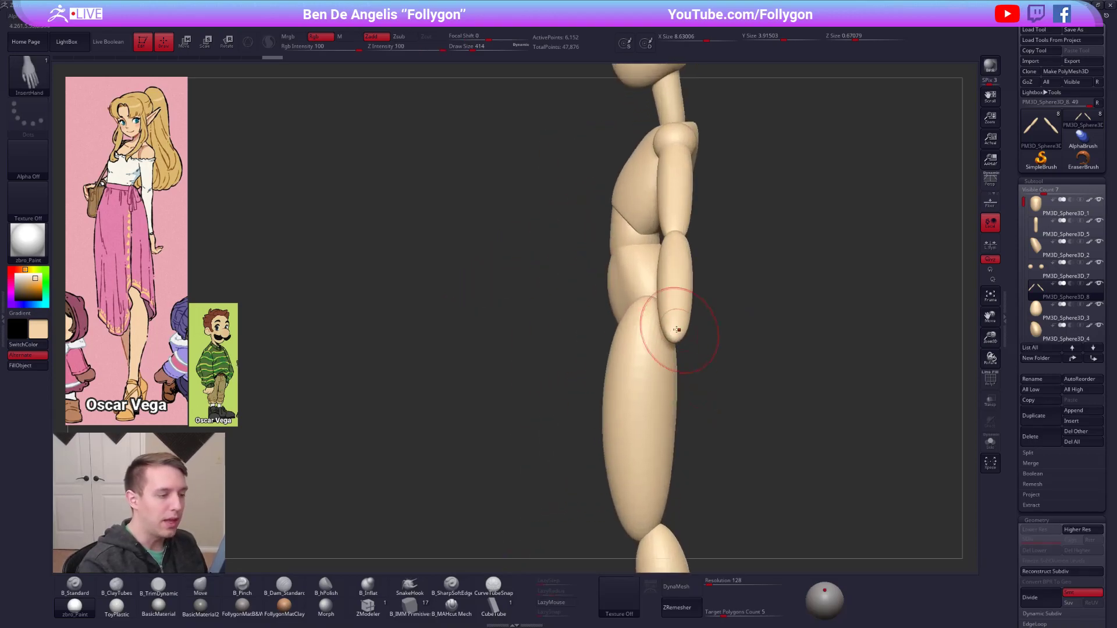
drag(673, 353, 674, 386)
shift+right_drag(685, 349, 701, 349)
key(r)
drag(658, 346, 752, 346)
mouse_move(720, 295)
mouse_down()
mouse_move(665, 241)
mouse_move(609, 379)
mouse_move(750, 392)
mouse_move(697, 425)
mouse_up()
key(w)
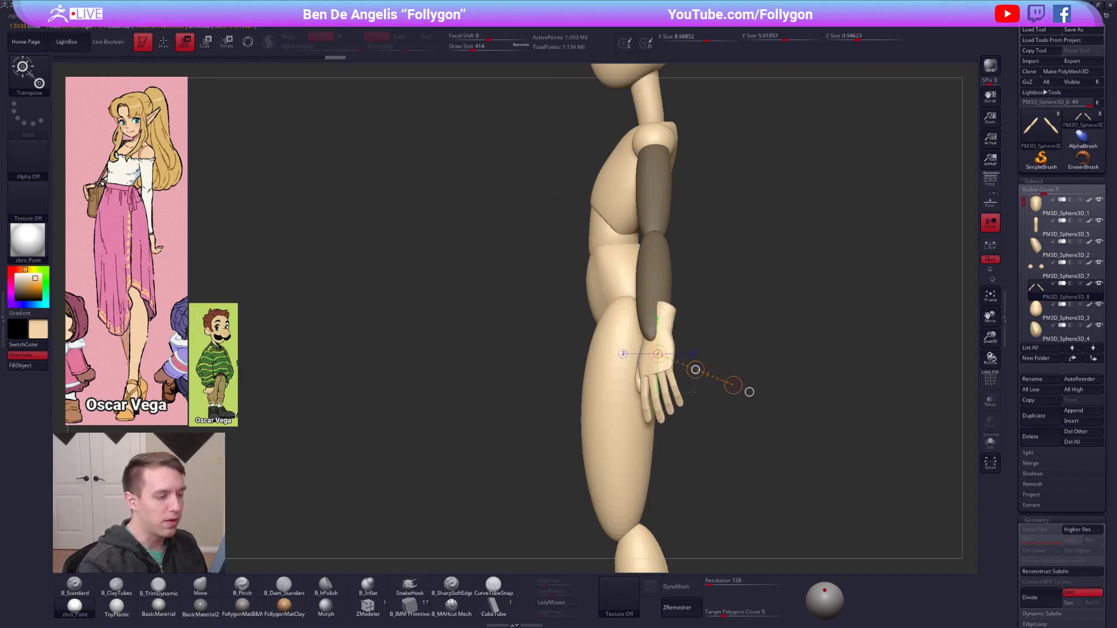
key(q)
shift+drag(786, 326, 687, 327)
mouse_move(668, 372)
ctrl+right_down()
mouse_move(650, 349)
mouse_move(673, 386)
mouse_move(641, 386)
mouse_move(668, 365)
ctrl+right_up()
alt+right_drag(642, 507, 633, 461)
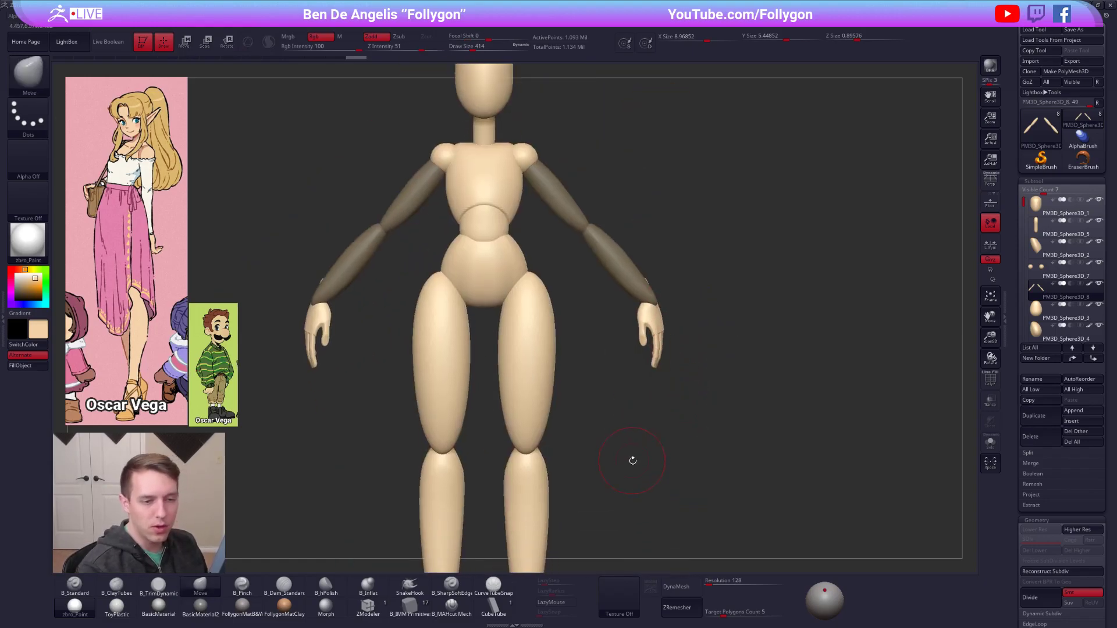
Undo the hand insertion and its adjustments so only the arms remain.
key(ctrl+z)
key(ctrl+z)
key(ctrl+z)
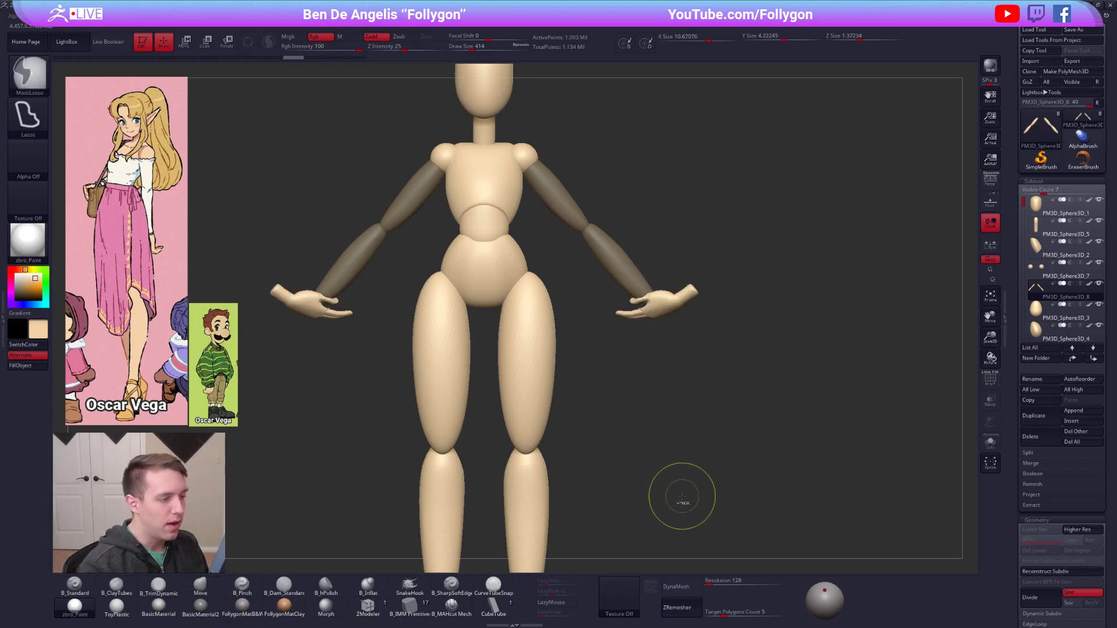
key(ctrl+z)
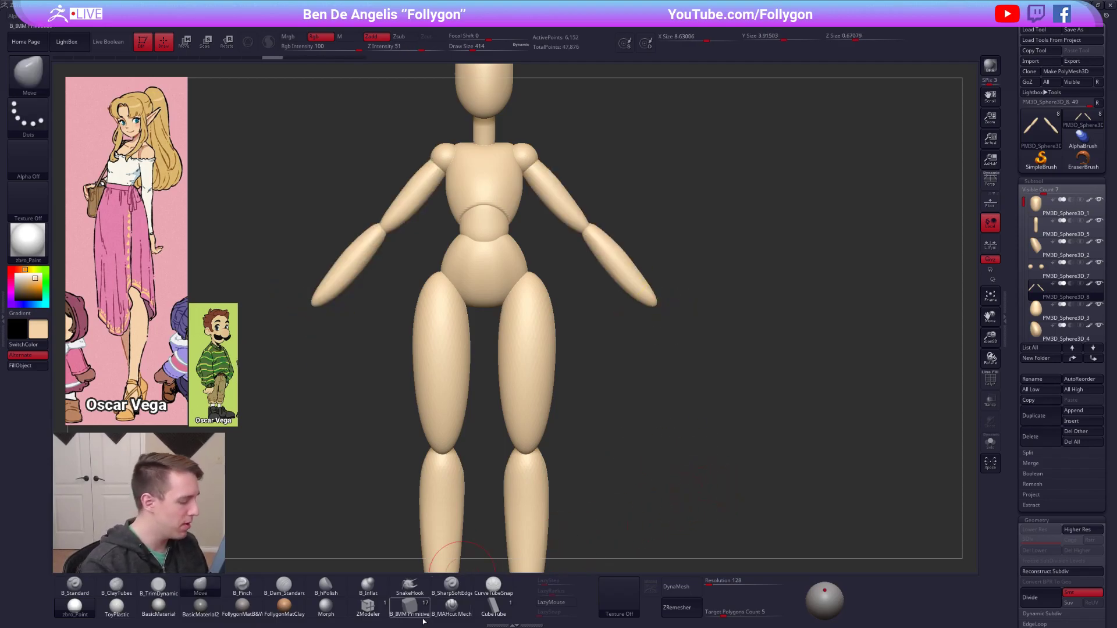
Choose the Insert Sphere primitive of the B_IMM Primitive brush and duplicate the arms subtool.
click(418, 613)
key(m)
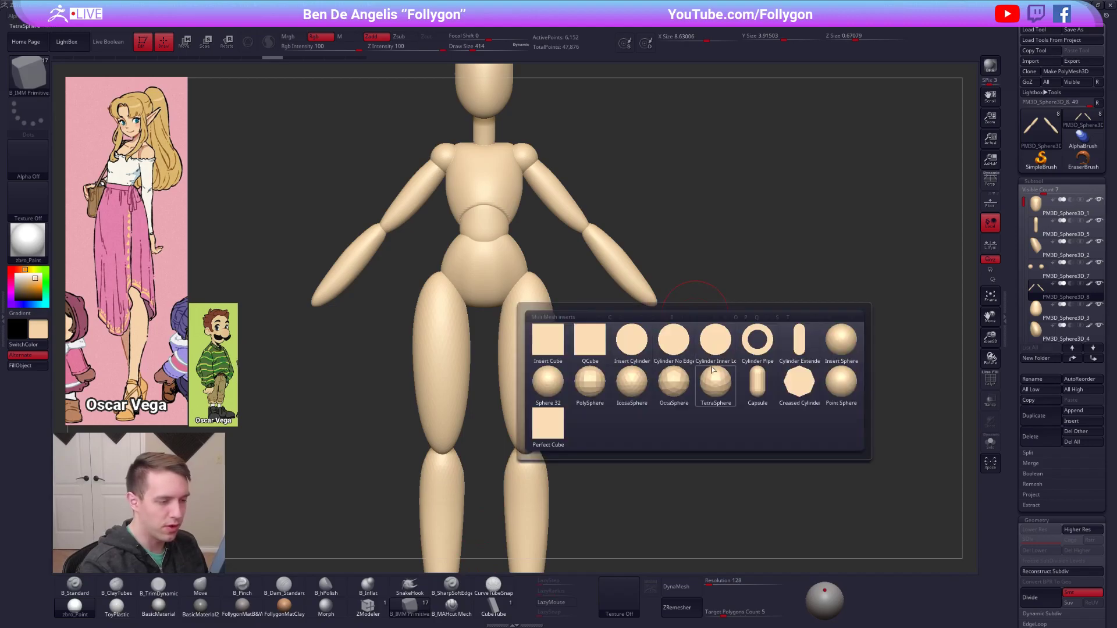
click(836, 345)
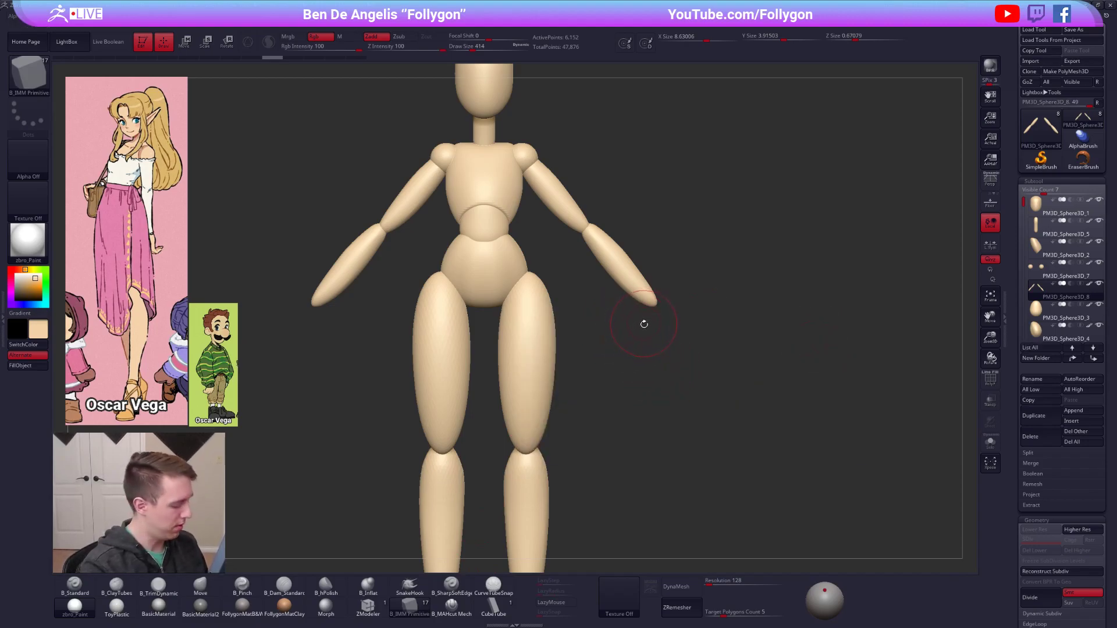
ctrl+click(723, 394)
ctrl+click(724, 394)
click(1047, 416)
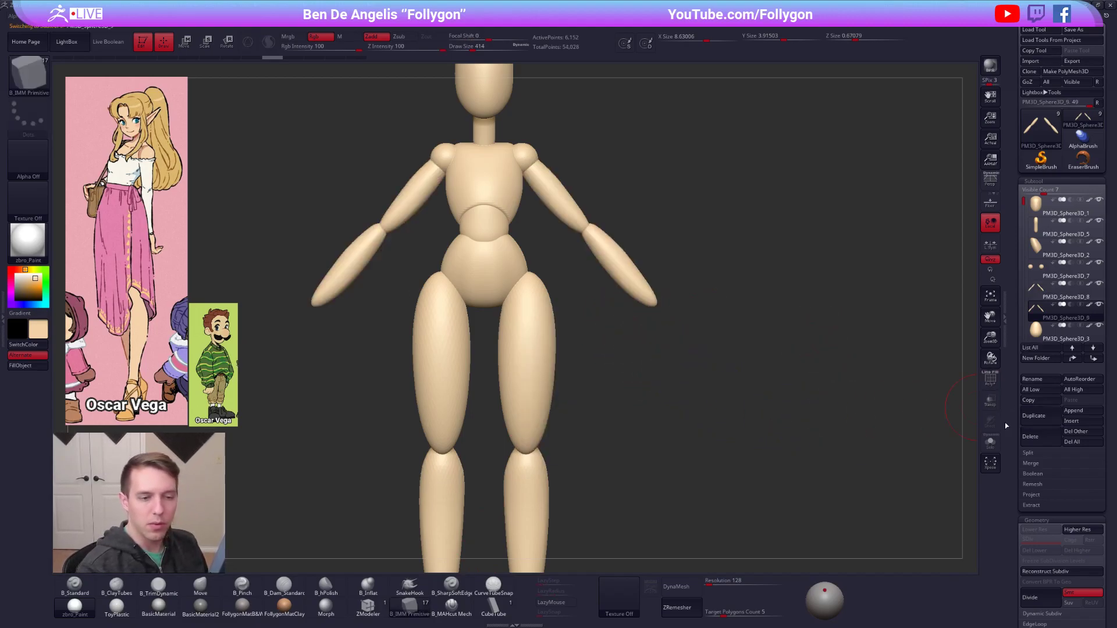
Insert a Perfect Cube primitive at the wrist end of the duplicated arms as the base of the hand.
drag(650, 335, 682, 311)
key(ctrl+z)
key(m)
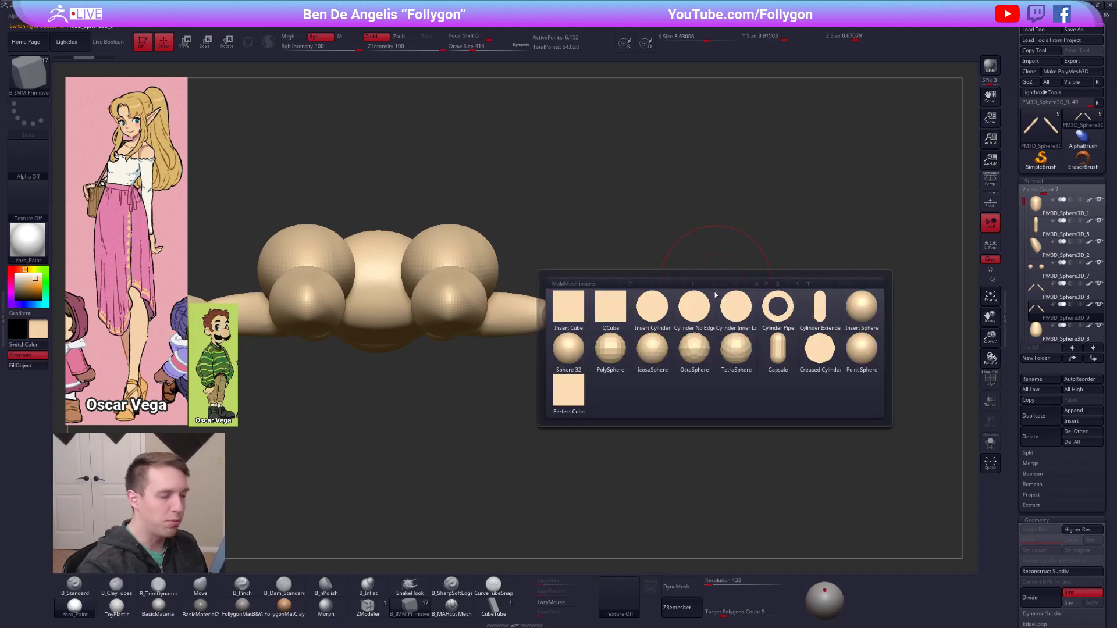
click(583, 314)
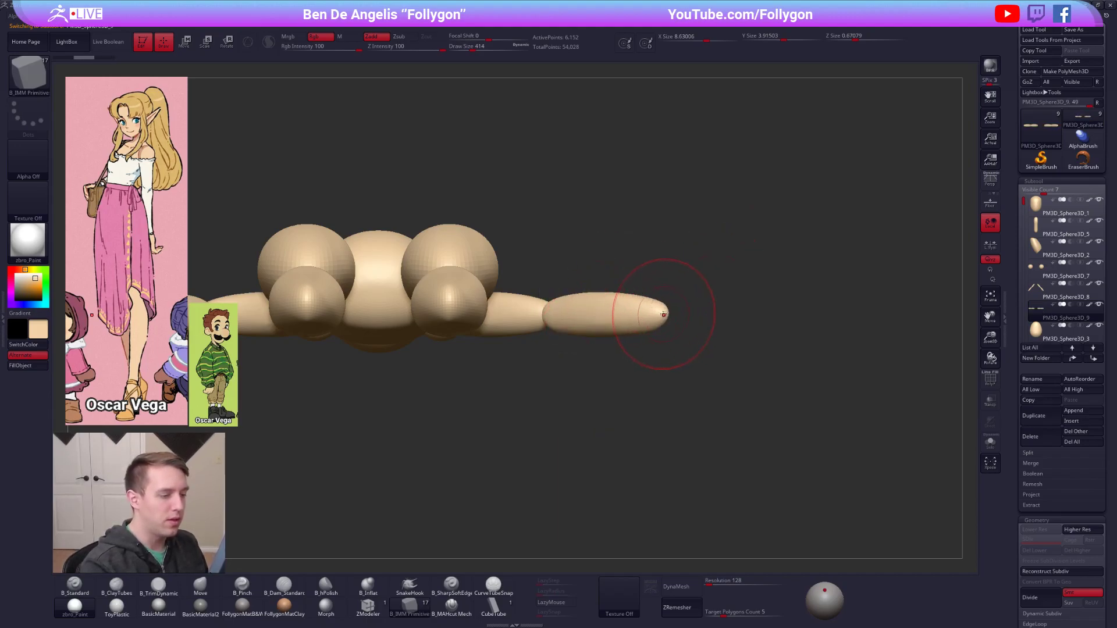
key(m)
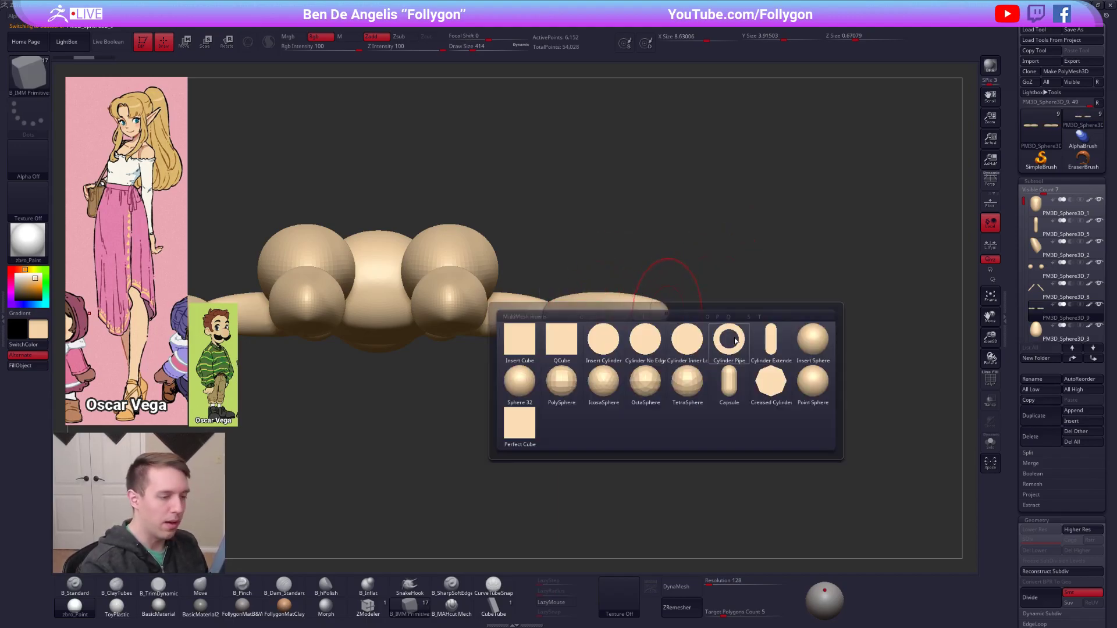
click(530, 427)
drag(665, 329, 664, 330)
drag(669, 373, 669, 456)
Keep only the cubes in the duplicated subtool by deleting the hidden arm geometry, and assign them a single polygroup.
ctrl+shift+click(685, 335)
key(space)
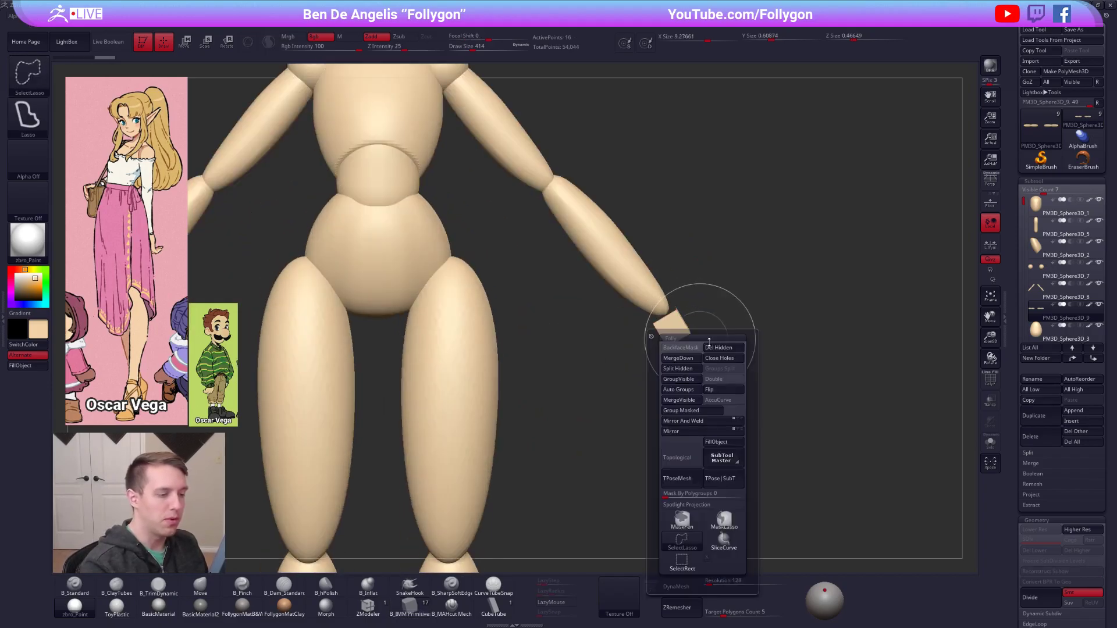
key(shift+f)
ctrl+shift+click(727, 320)
key(ctrl+w)
ctrl+shift+click(675, 328)
key(space)
click(705, 328)
key(alt+s)
Scale and rotate the wrist cube into a thin palm block that hangs down from the forearm.
drag(698, 335, 721, 335)
key(w)
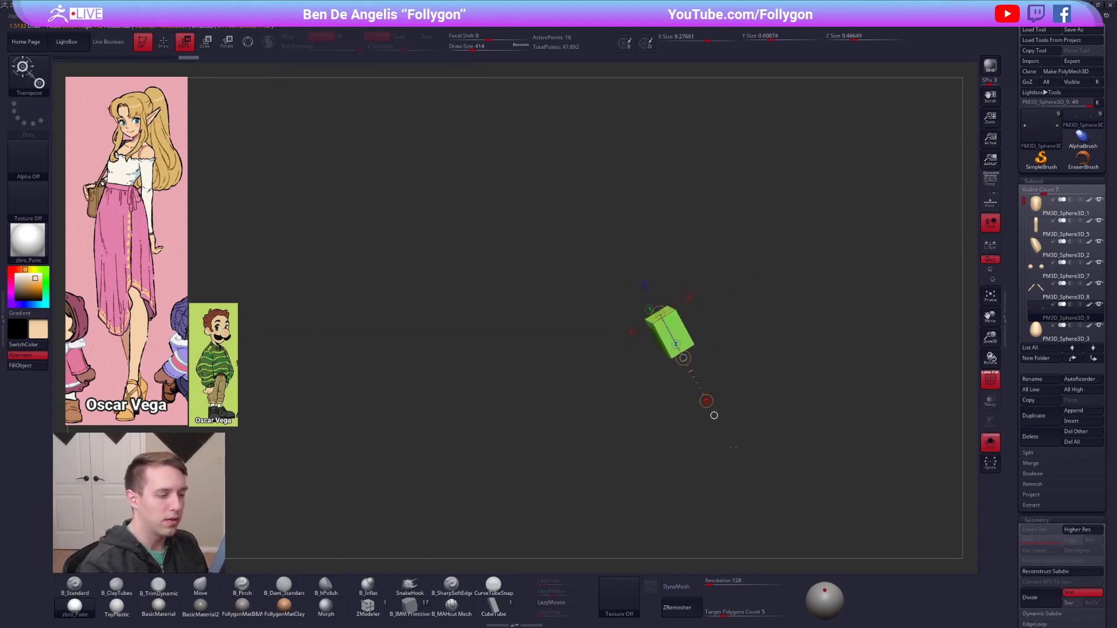
key(alt+s)
drag(725, 410, 752, 290)
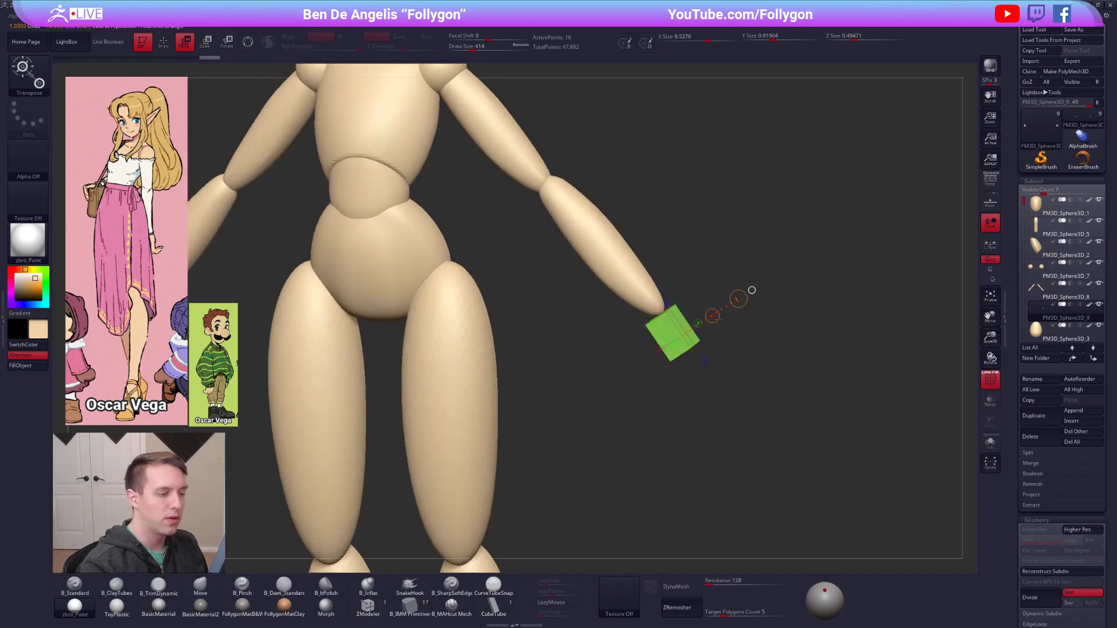
key(r)
drag(672, 308, 722, 392)
key(w)
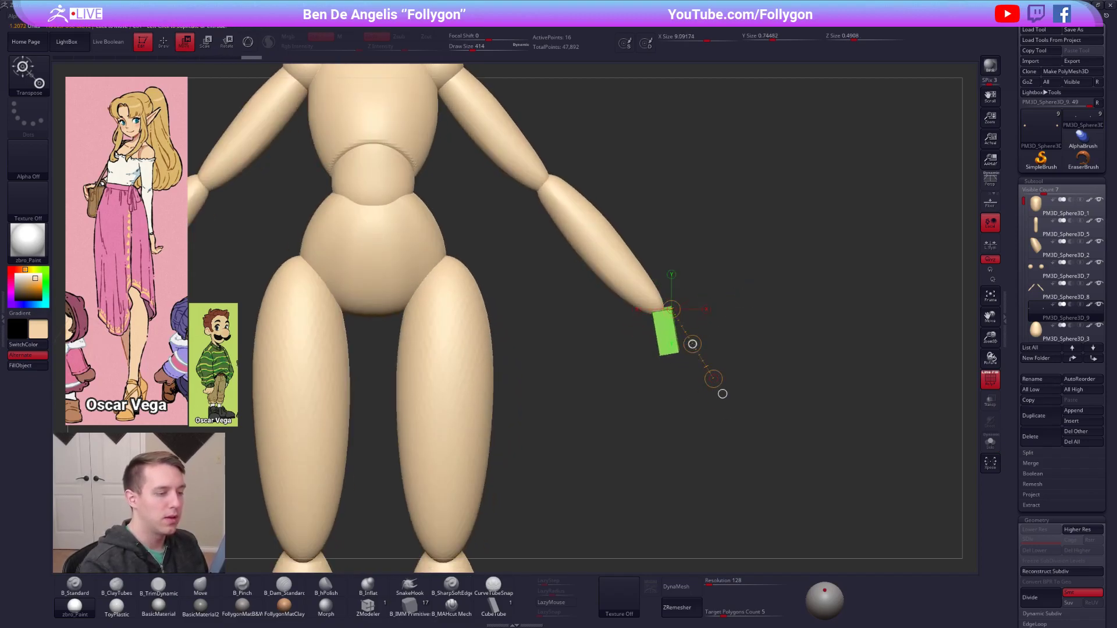
drag(693, 344, 692, 344)
key(f)
key(q)
Widen the palm block in side view and align it under the end of the forearm.
shift+right_drag(636, 347, 544, 348)
mouse_move(677, 339)
alt+right_down()
mouse_move(683, 353)
mouse_move(685, 335)
alt+right_up()
key(w)
drag(682, 315, 753, 311)
key(q)
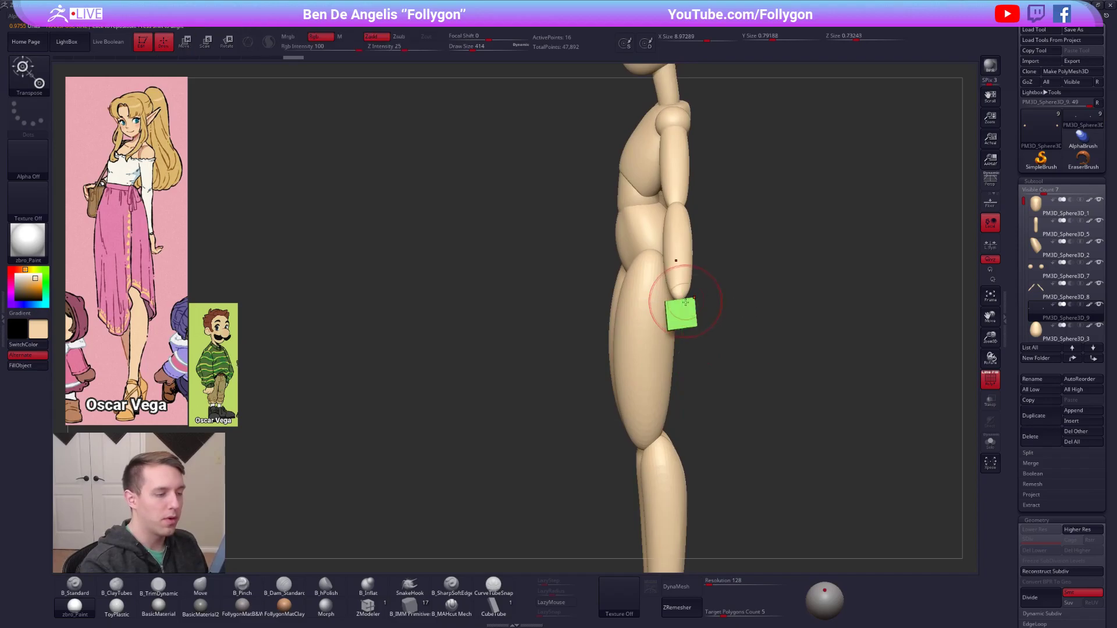
Taper the palm block toward the wrist and adjust its corners with the Move brush.
drag(687, 325, 689, 331)
shift+right_drag(688, 331, 771, 329)
drag(685, 305, 685, 302)
right_drag(685, 303, 637, 342)
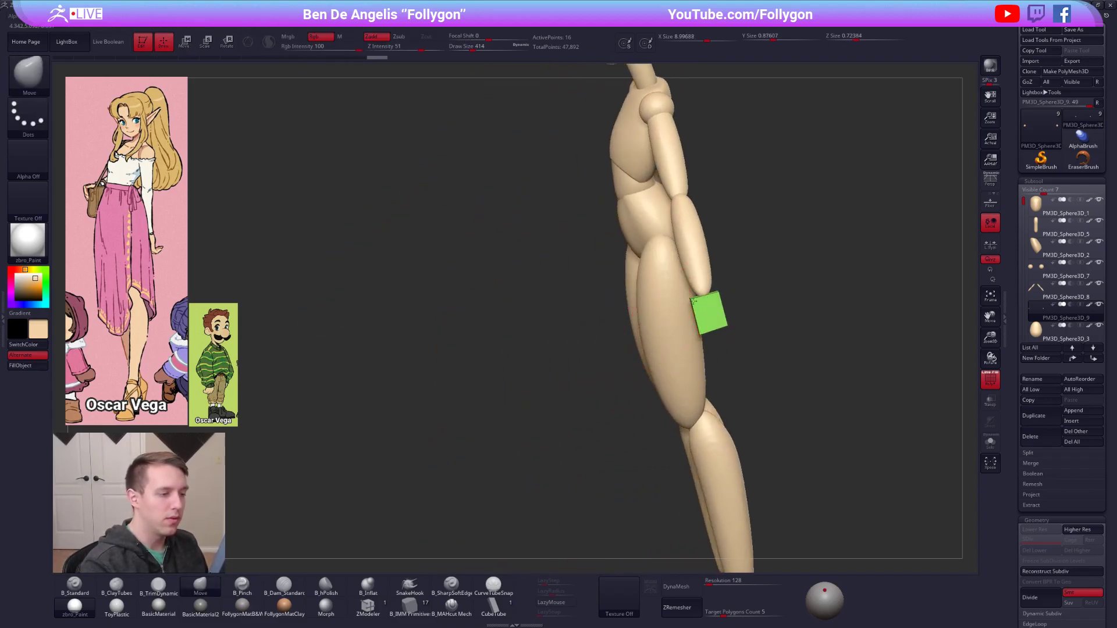
drag(714, 294, 706, 335)
shift+right_drag(706, 336, 679, 358)
key(shift+f)
alt+right_drag(693, 406, 695, 412)
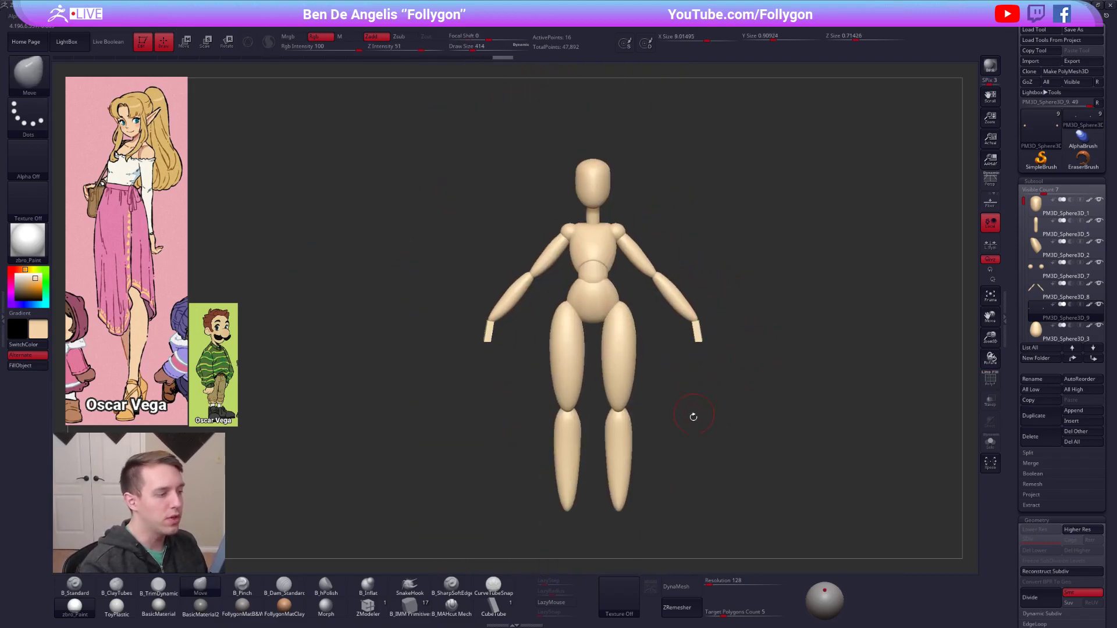
Isolate the palm block and insert a Cylinder No Edge primitive on its upper end as the wrist.
right_drag(729, 451, 684, 384)
ctrl+right_drag(695, 335, 704, 361)
key(alt+s)
click(410, 605)
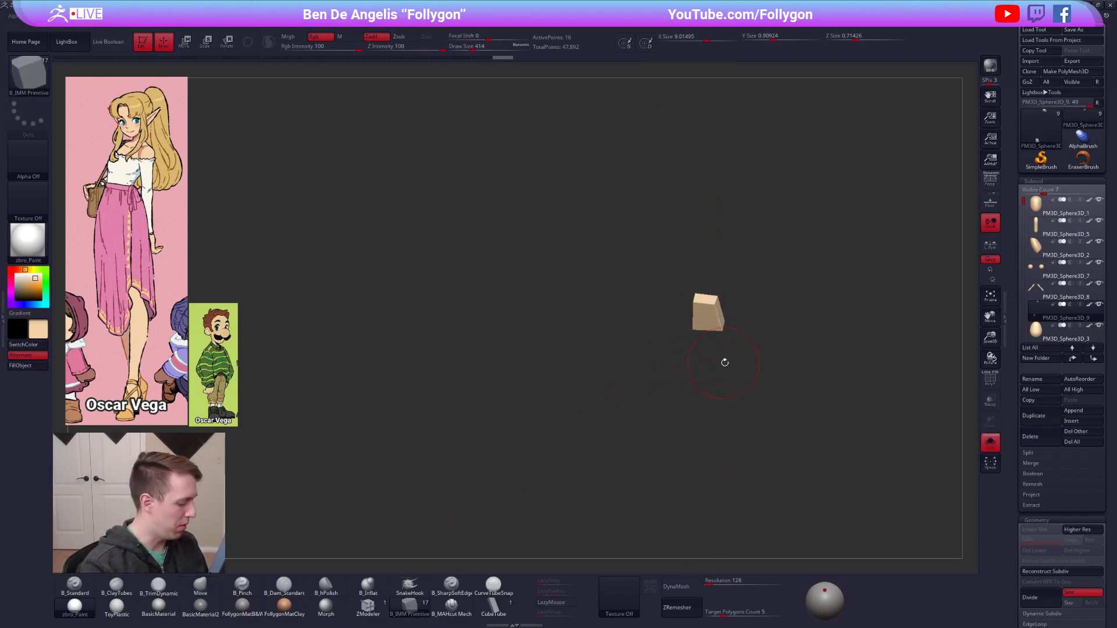
key(m)
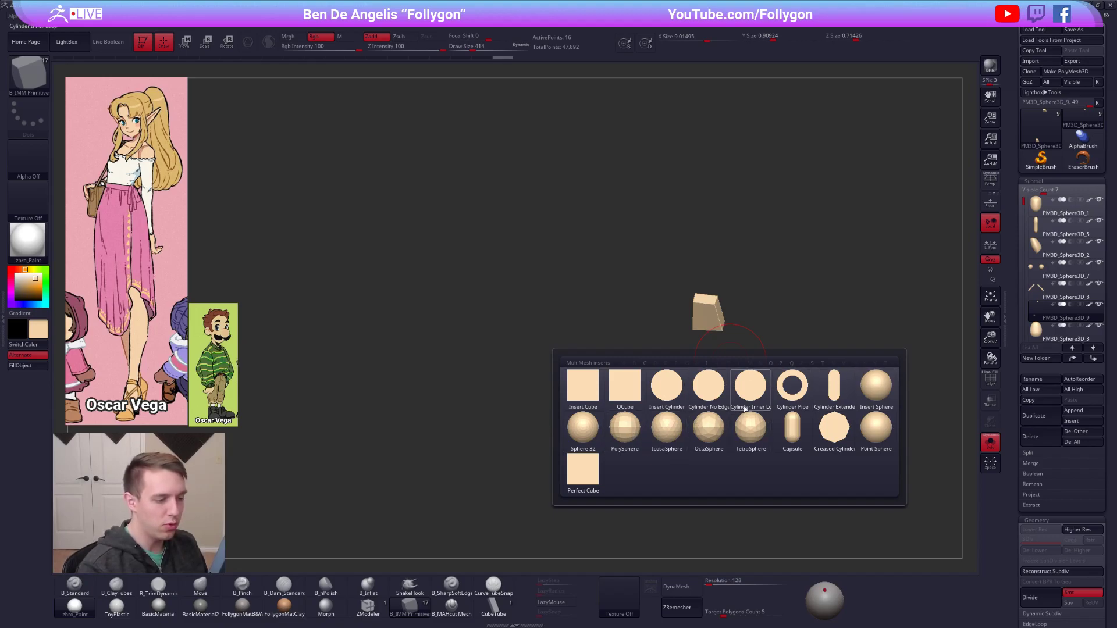
click(713, 393)
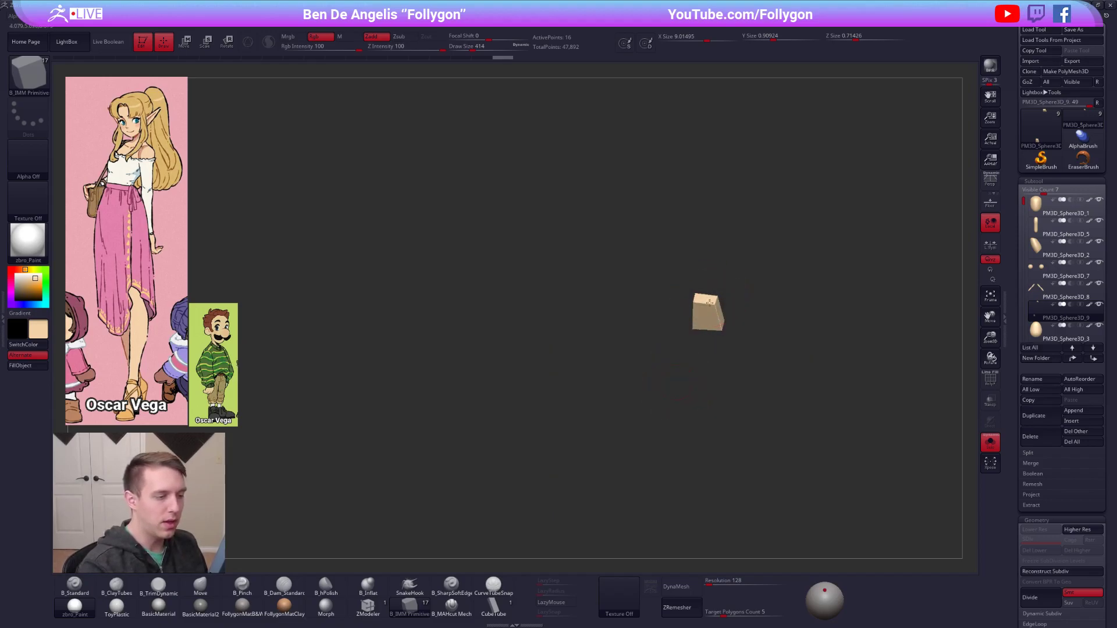
mouse_move(723, 345)
mouse_down()
mouse_move(719, 295)
mouse_move(722, 317)
mouse_up()
key(space)
mouse_move(723, 373)
right_down()
mouse_move(724, 333)
mouse_move(777, 329)
mouse_move(740, 323)
right_up()
Reposition the palm and wrist pieces to meet the end of the forearm, and select the arms subtool.
key(w)
mouse_move(740, 323)
ctrl+mouse_down()
mouse_move(753, 338)
mouse_move(714, 398)
mouse_move(711, 388)
ctrl+mouse_up()
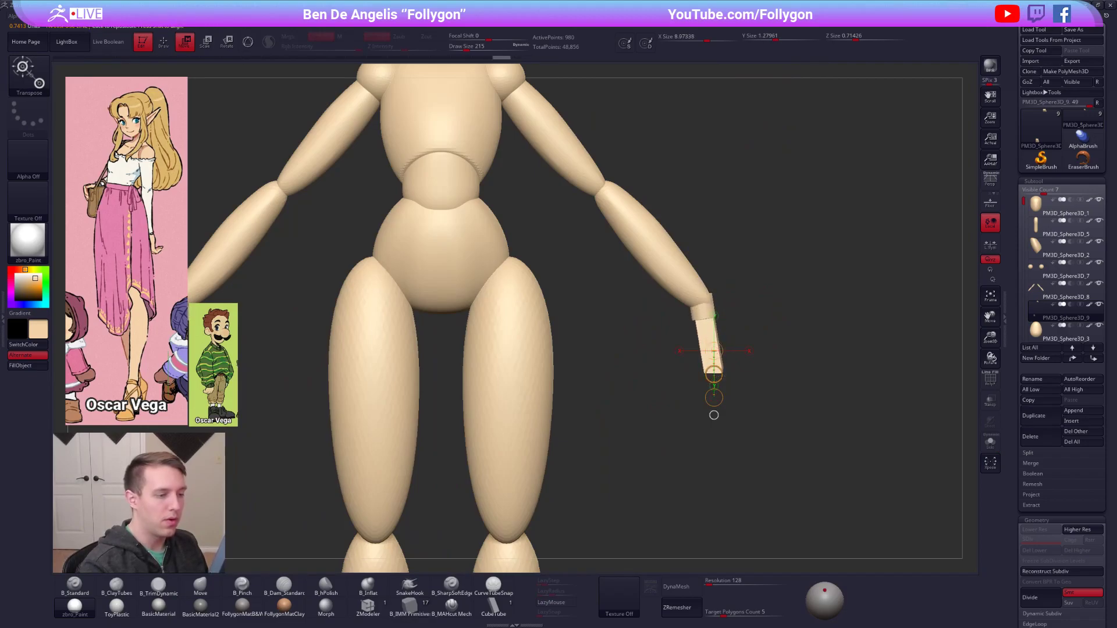
ctrl+right_drag(711, 384, 700, 306)
key(q)
alt+click(698, 305)
key(space)
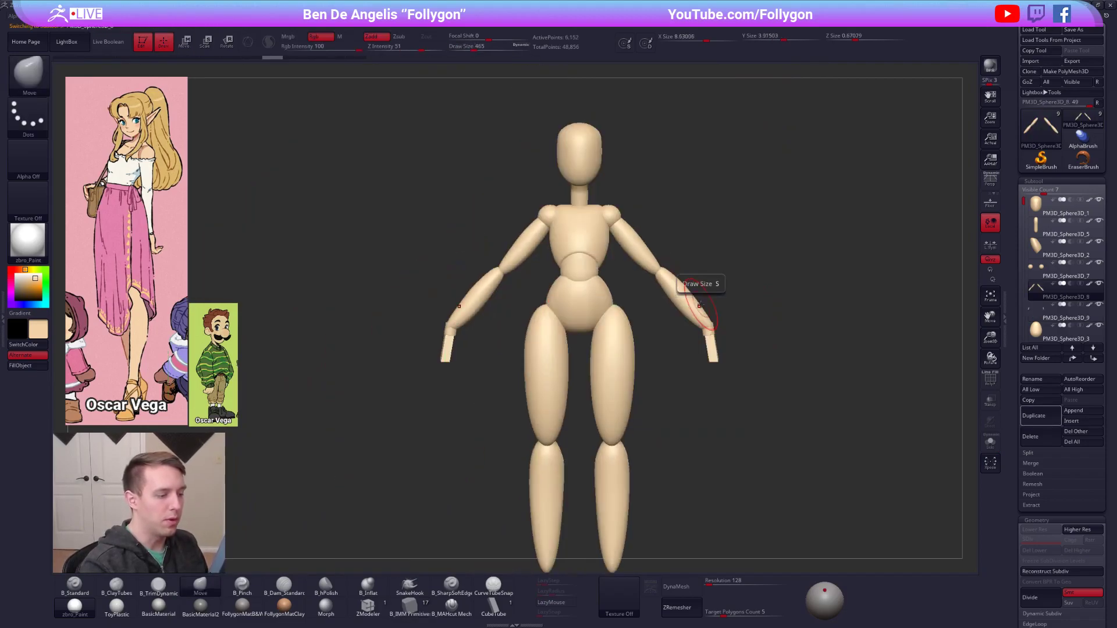
ctrl+right_drag(693, 363, 775, 479)
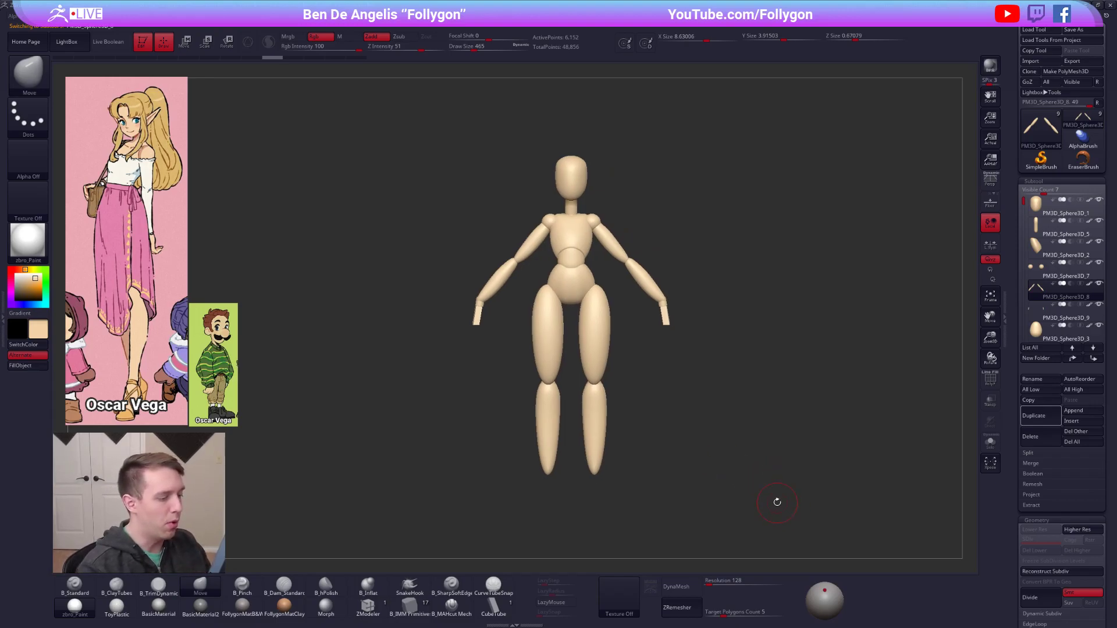
Duplicate the palm and wrist subtool and move the copy down to the lower end of the shin.
right_drag(777, 502, 875, 337)
key(shift+f)
click(1062, 312)
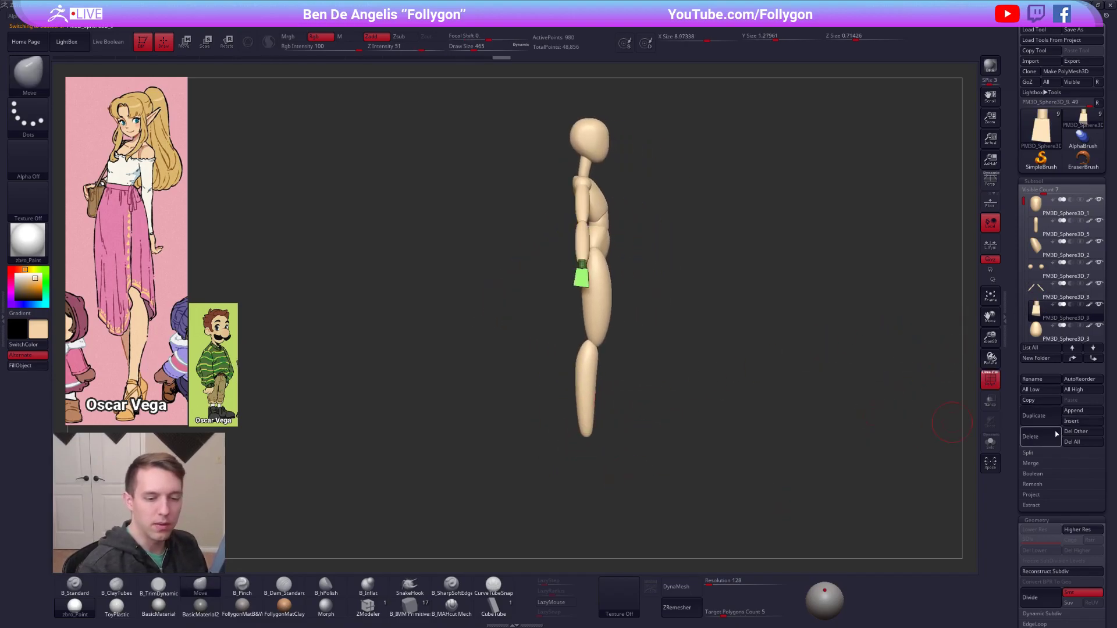
click(1041, 417)
alt+right_drag(673, 392, 663, 355)
key(w)
drag(579, 245, 587, 434)
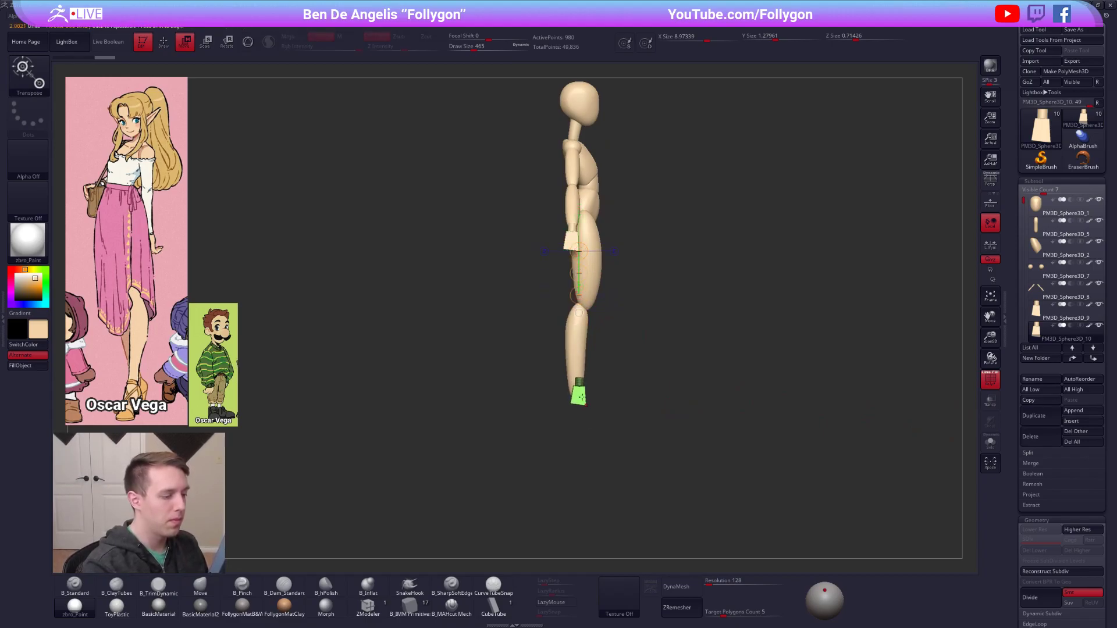
ctrl+right_drag(587, 431, 585, 404)
Isolate the copied palm block and delete its hidden wrist cylinder.
key(q)
key(shift+s)
ctrl+shift+click(583, 401)
key(space)
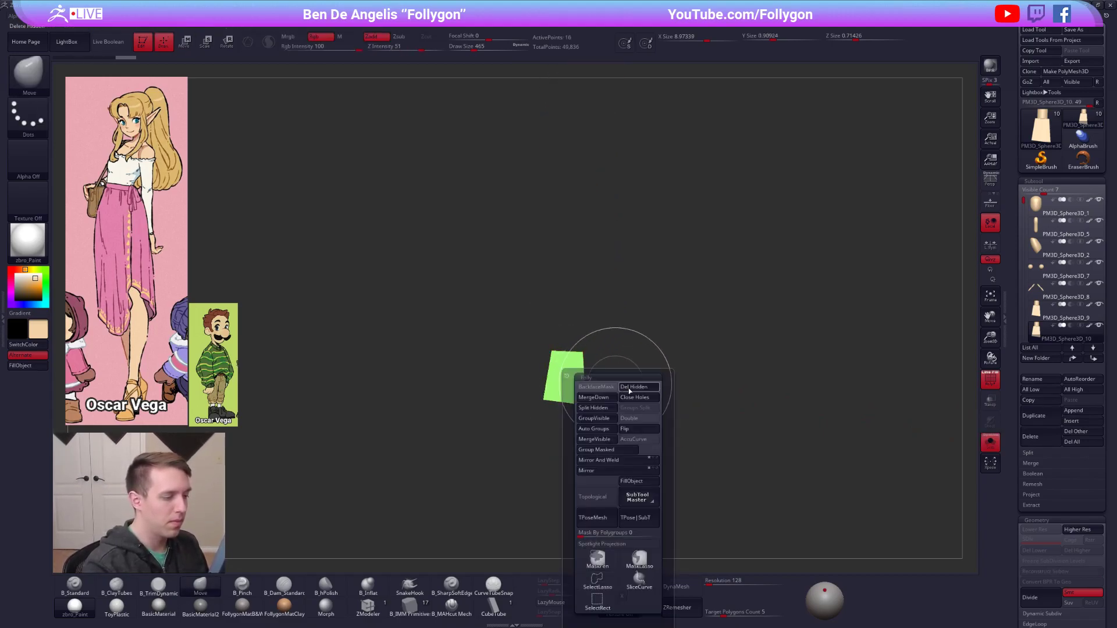
click(628, 388)
Stretch the copied block forward into a foot and position it beneath the shin.
key(w)
shift+drag(543, 400, 669, 400)
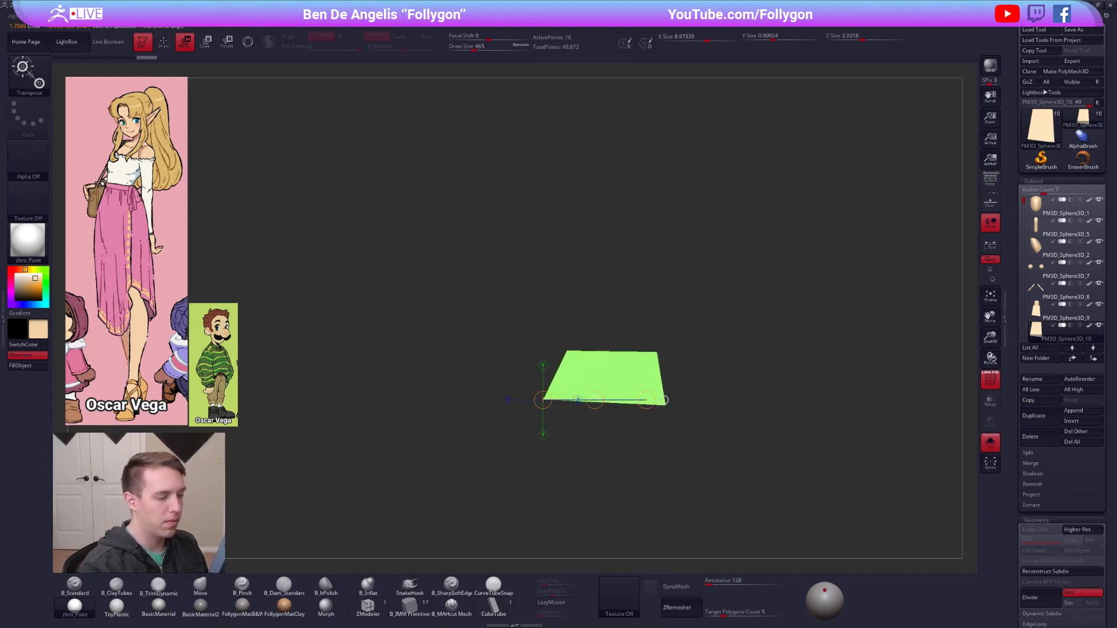
key(shift+s)
mouse_move(591, 371)
right_down()
mouse_move(515, 369)
mouse_move(547, 379)
right_up()
shift+drag(563, 384, 721, 387)
mouse_move(720, 387)
alt+right_down()
mouse_move(678, 383)
mouse_move(695, 413)
alt+right_up()
mouse_move(694, 431)
shift+mouse_down()
mouse_move(725, 430)
mouse_move(688, 441)
shift+mouse_up()
mouse_move(659, 362)
mouse_down()
mouse_move(615, 360)
mouse_move(671, 442)
mouse_move(693, 371)
mouse_move(685, 404)
mouse_move(669, 399)
mouse_up()
key(q)
mouse_move(670, 399)
right_down()
mouse_move(725, 406)
mouse_move(709, 381)
right_up()
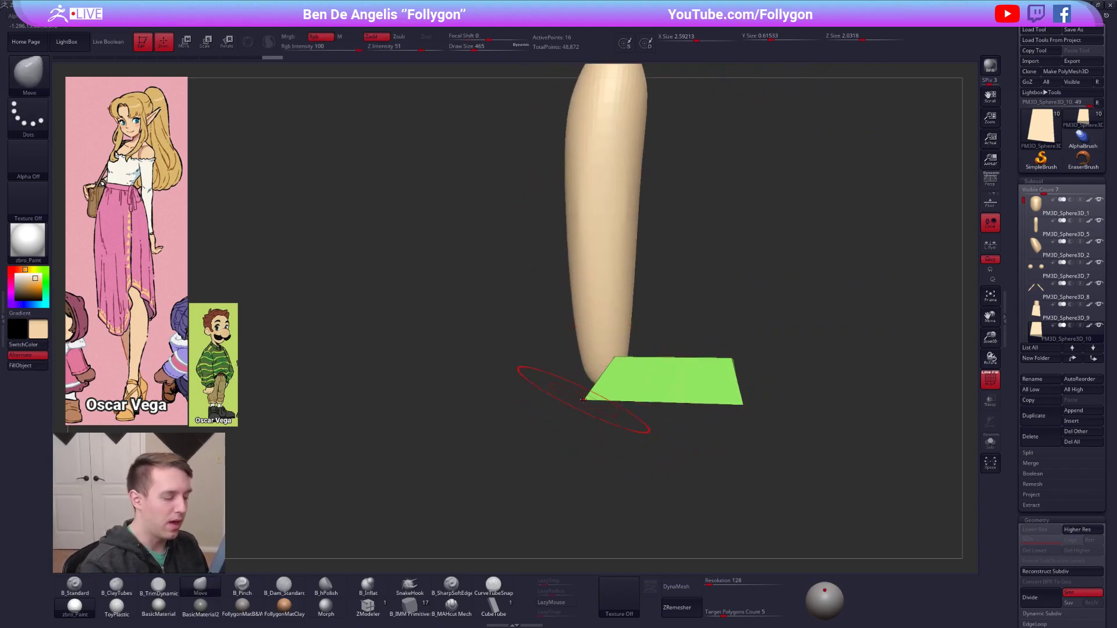
Square off the slanted ends of the foot block and adjust its length and heel in side view.
key(w)
mouse_move(615, 357)
shift+mouse_down()
mouse_move(577, 356)
mouse_move(615, 358)
shift+mouse_up()
key(ctrl+z)
shift+drag(630, 398, 630, 424)
mouse_move(615, 356)
shift+mouse_down()
mouse_move(571, 356)
mouse_move(605, 361)
shift+mouse_up()
key(q)
key(w)
mouse_move(732, 357)
shift+mouse_down()
mouse_move(777, 358)
mouse_move(712, 380)
shift+mouse_up()
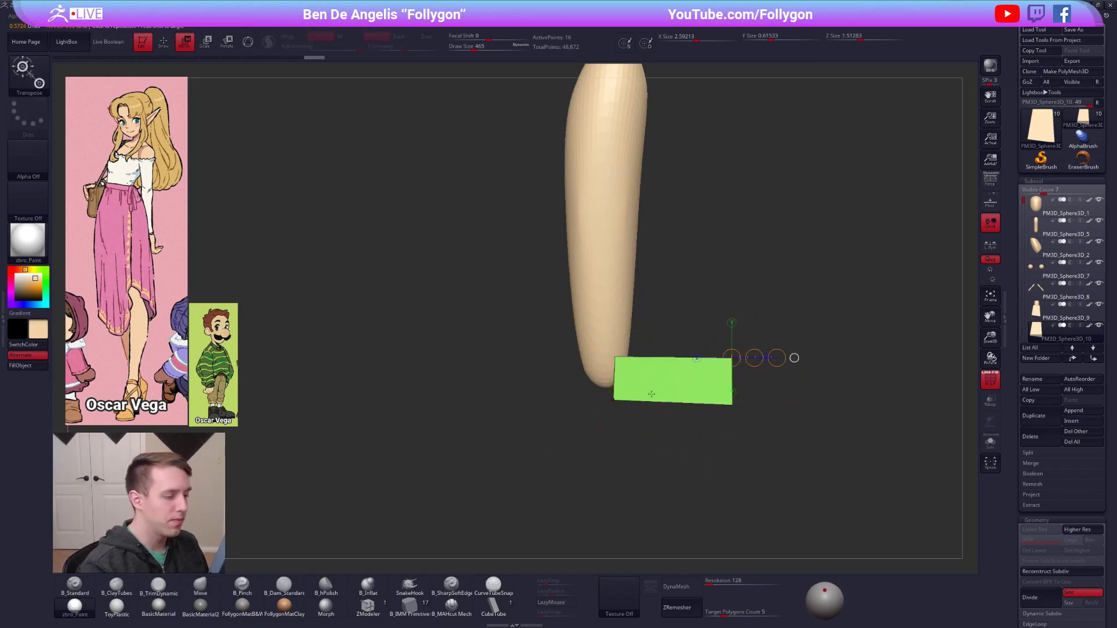
key(q)
drag(619, 374, 611, 374)
mouse_move(611, 374)
shift+right_down()
mouse_move(654, 364)
mouse_move(617, 384)
shift+right_up()
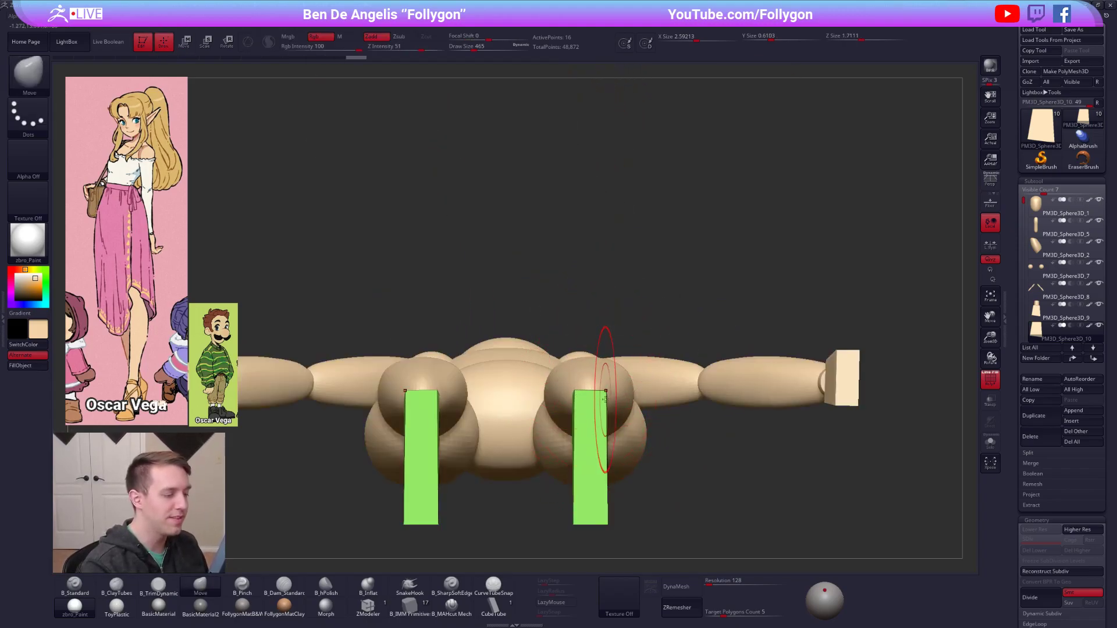
Reshape the foot block into a wedge with a taller heel and lower toes, lined up under the shin.
key(space)
drag(605, 400, 599, 401)
alt+right_drag(596, 433, 617, 312)
mouse_move(584, 385)
ctrl+alt+mouse_down()
mouse_move(661, 385)
mouse_move(682, 404)
mouse_move(777, 400)
ctrl+alt+mouse_up()
key(w)
key(q)
mouse_move(630, 352)
right_down()
mouse_move(658, 384)
mouse_move(704, 379)
right_up()
key(w)
mouse_move(698, 349)
ctrl+mouse_down()
mouse_move(683, 366)
mouse_move(618, 357)
mouse_move(651, 435)
ctrl+mouse_up()
mouse_move(651, 396)
mouse_down()
mouse_move(652, 430)
mouse_move(736, 461)
mouse_up()
mouse_move(696, 438)
shift+right_down()
mouse_move(652, 407)
mouse_move(651, 421)
mouse_move(688, 434)
mouse_move(681, 445)
shift+right_up()
key(q)
mouse_move(651, 366)
mouse_down()
mouse_move(655, 349)
mouse_move(689, 357)
mouse_up()
mouse_move(702, 402)
right_down()
mouse_move(699, 361)
mouse_move(692, 372)
mouse_move(645, 368)
right_up()
Refine the heel and toe ends of the foot wedge with the Move brush at draw size 381, and hide the polyframe.
key(s)
click(698, 369)
drag(689, 369, 687, 366)
right_drag(670, 378, 707, 377)
key(space)
drag(697, 366, 687, 355)
shift+right_drag(728, 363, 693, 364)
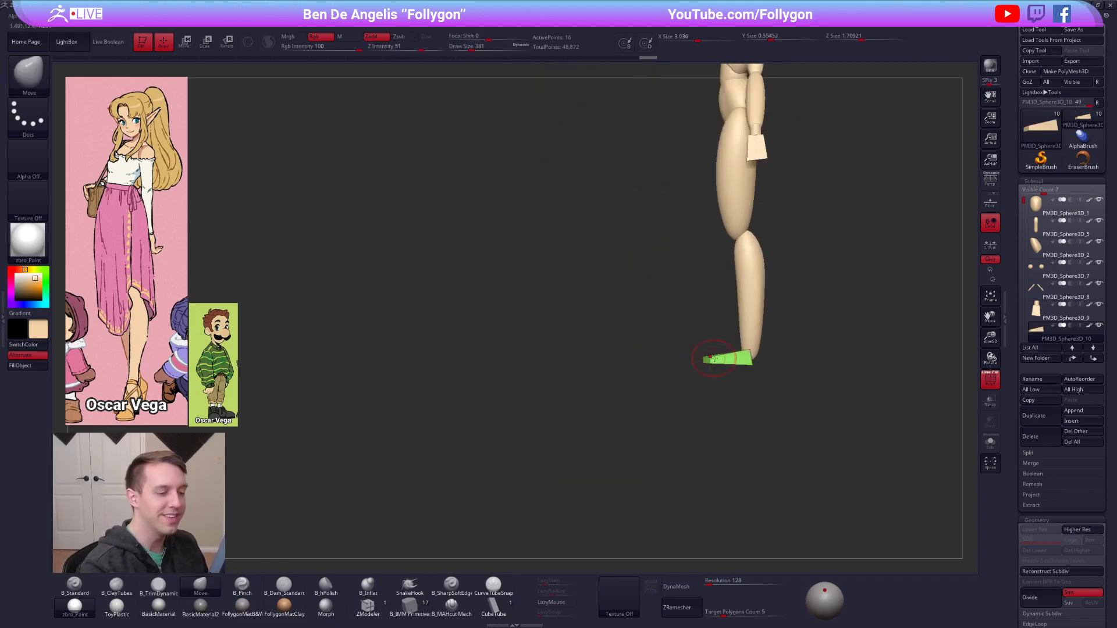
drag(757, 350, 753, 357)
shift+right_drag(755, 359, 696, 401)
ctrl+right_drag(695, 400, 666, 379)
key(shift+f)
alt+right_drag(765, 511, 752, 502)
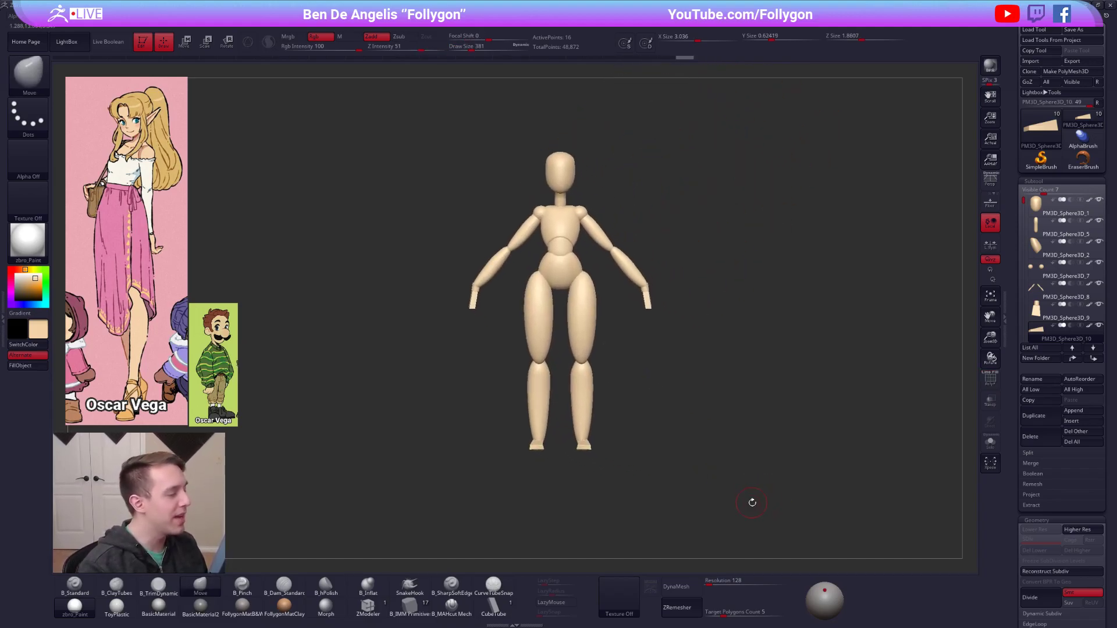
Compare the full figure's foot level with the woman in the reference, using horizontal Transpose lines.
right_drag(525, 325, 696, 342)
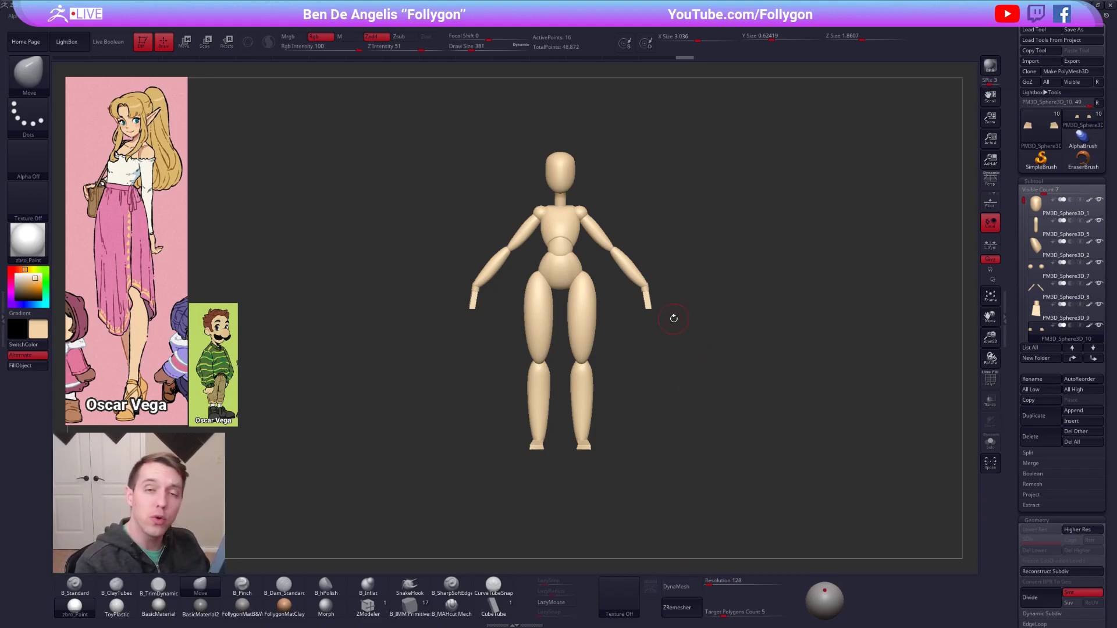
drag(553, 355, 668, 356)
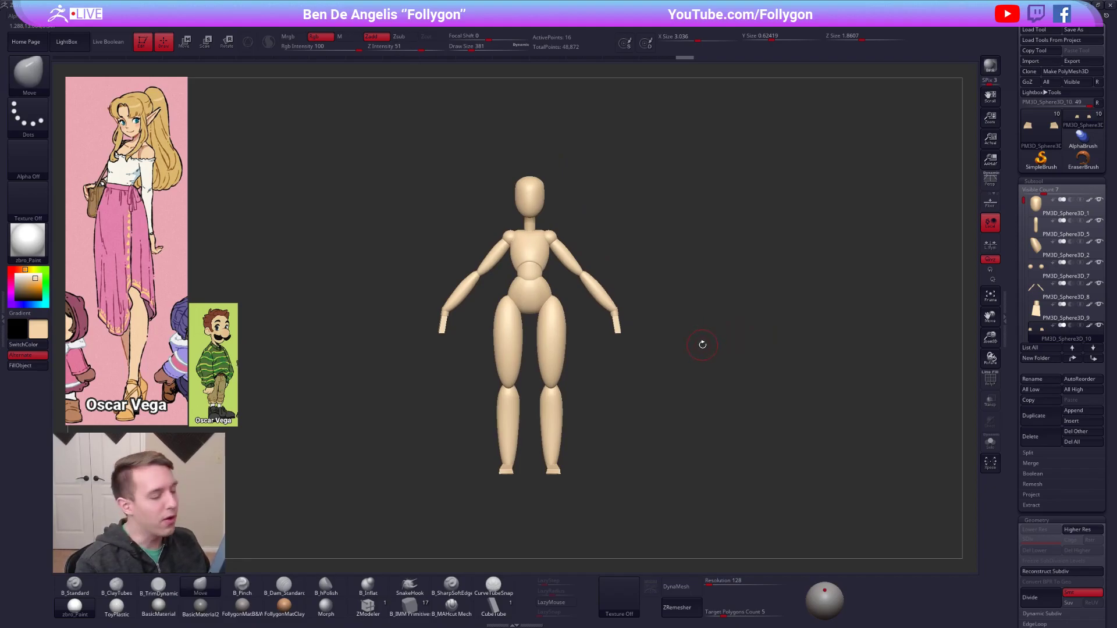
drag(610, 376, 581, 354)
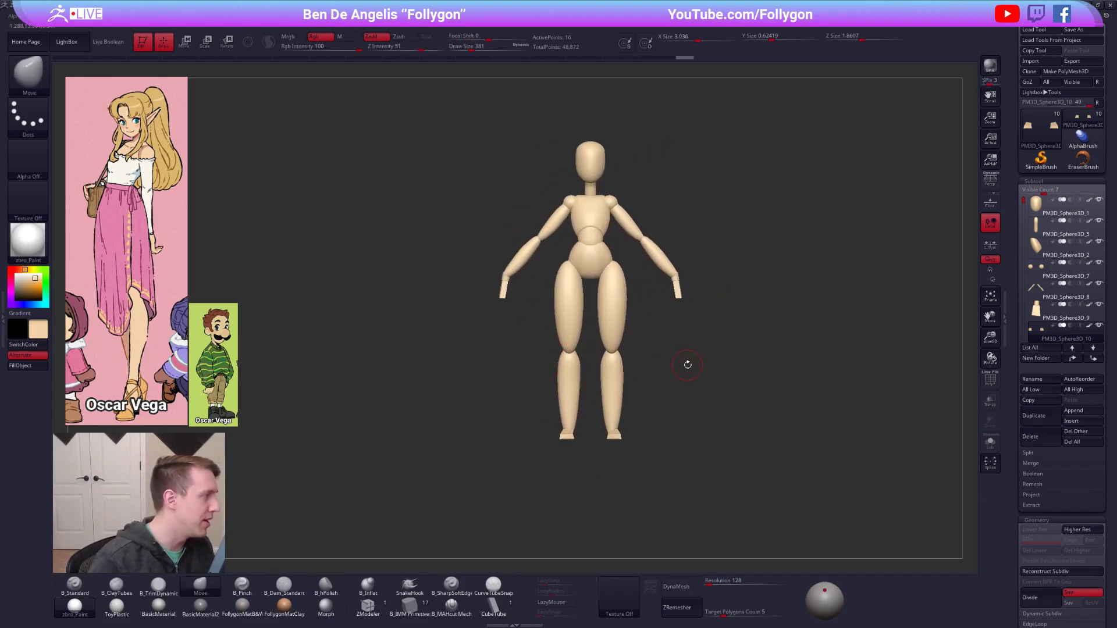
alt+drag(720, 356, 529, 330)
key(w)
drag(379, 416, 248, 416)
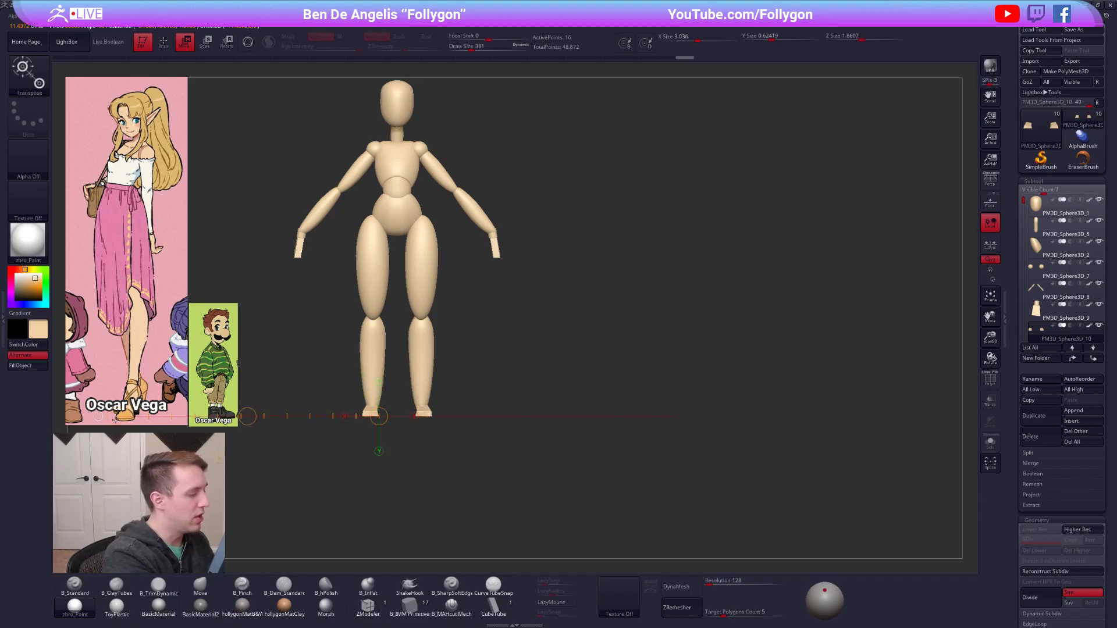
drag(116, 420, 120, 420)
drag(378, 406, 120, 404)
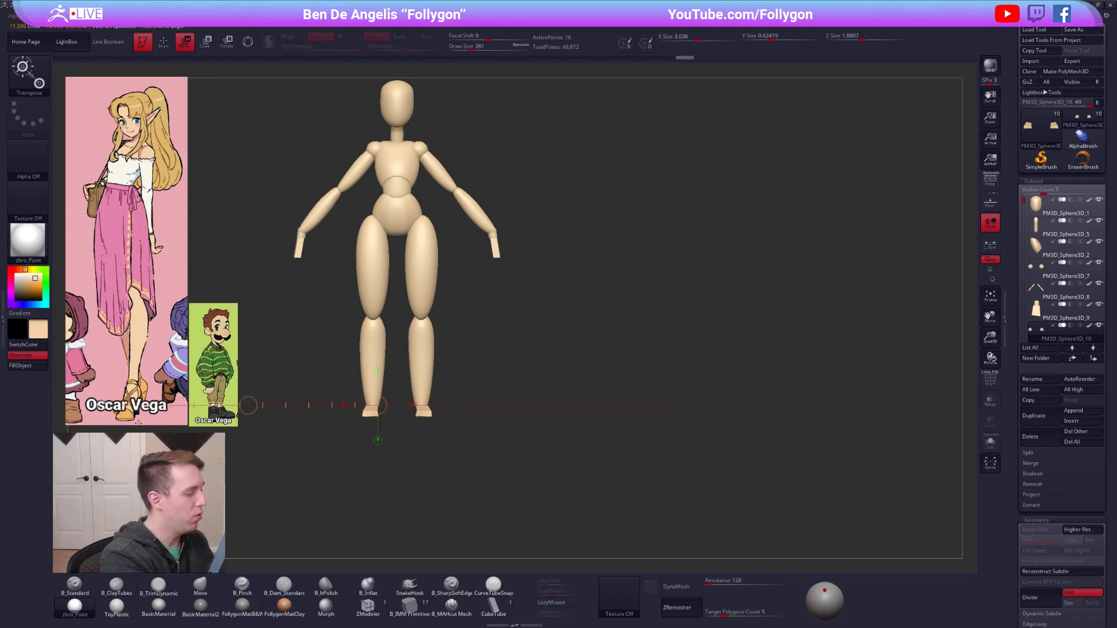
alt+drag(418, 497, 414, 484)
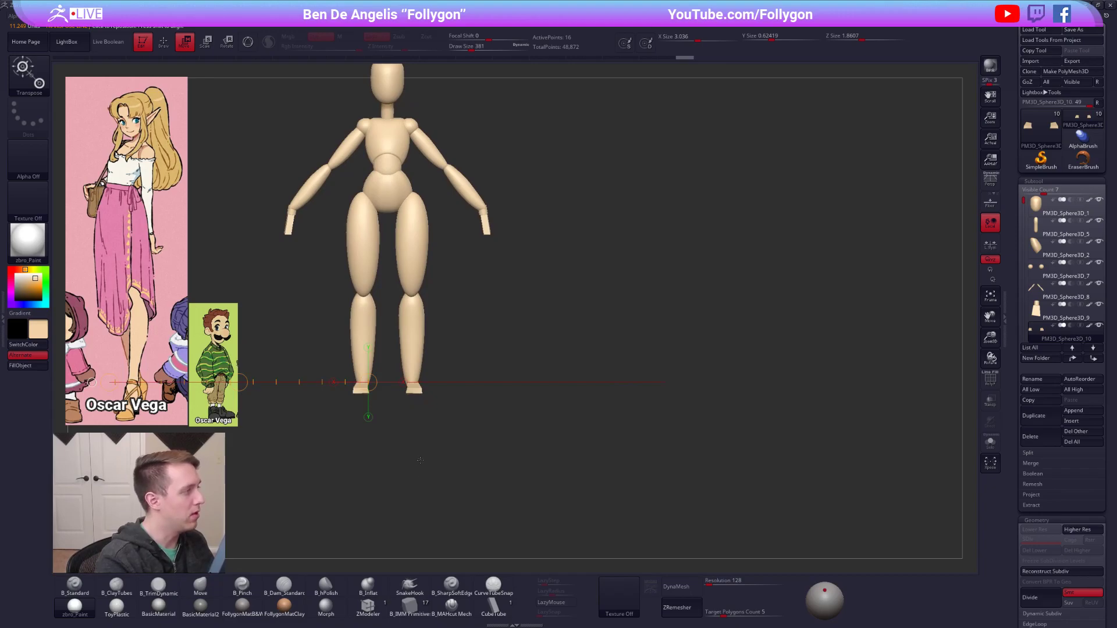
Match the figure's displayed height to the woman reference, checking the top of the head with a Transpose line.
drag(683, 383, 407, 486)
key(e)
key(ctrl+z)
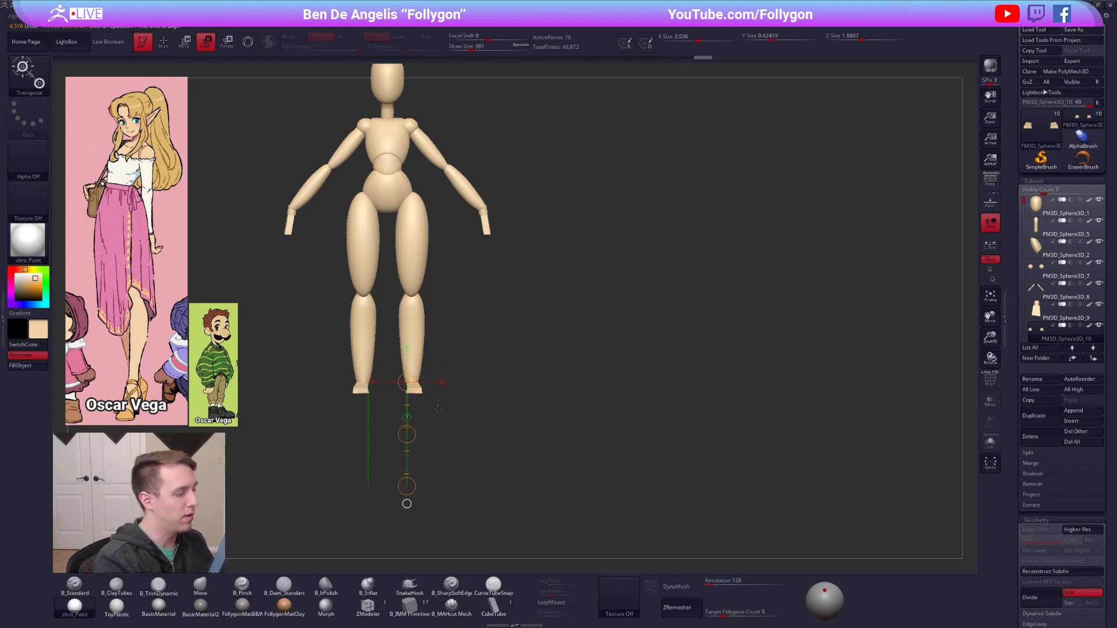
key(q)
ctrl+right_drag(412, 385, 407, 382)
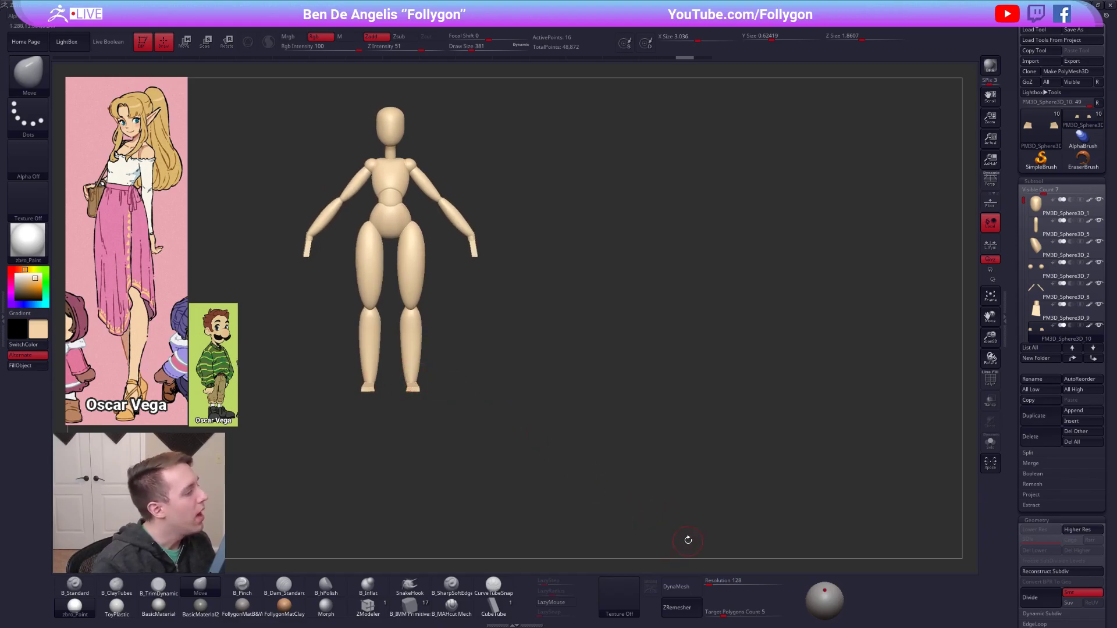
key(w)
shift+drag(393, 107, 93, 127)
key(q)
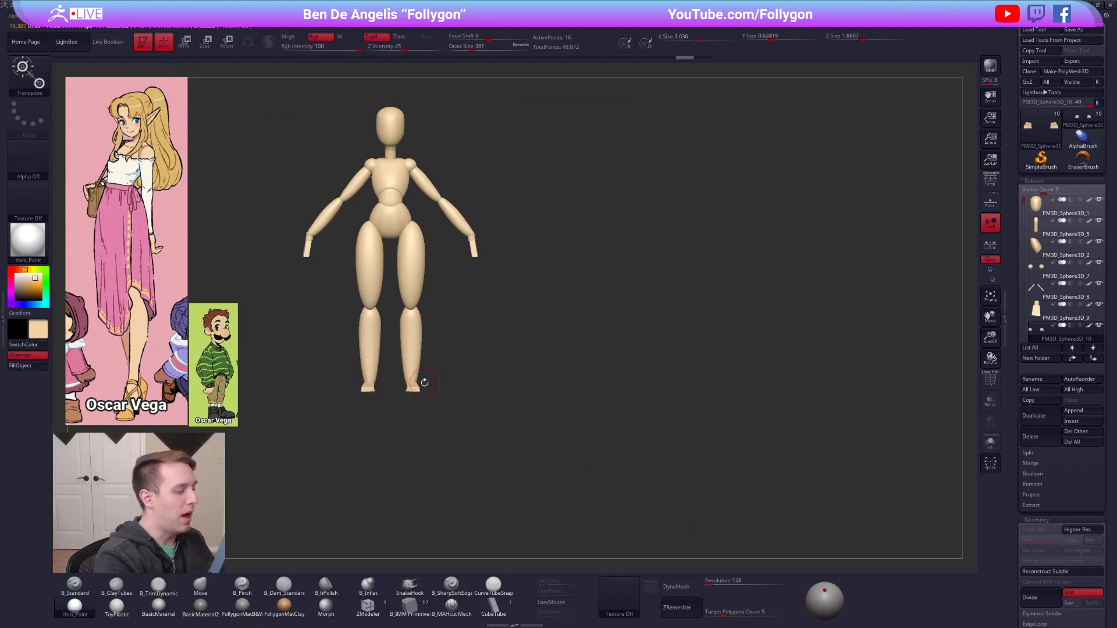
right_drag(411, 382, 416, 387)
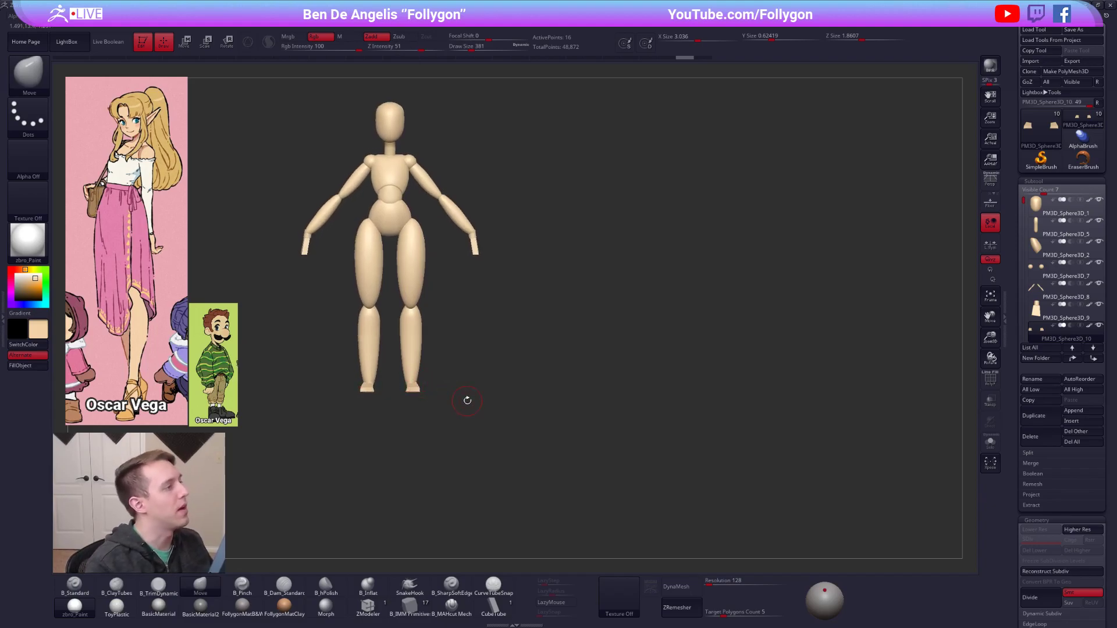
Show the movie timeline and use it to bring back the front view beside the reference after orbiting away.
click(359, 17)
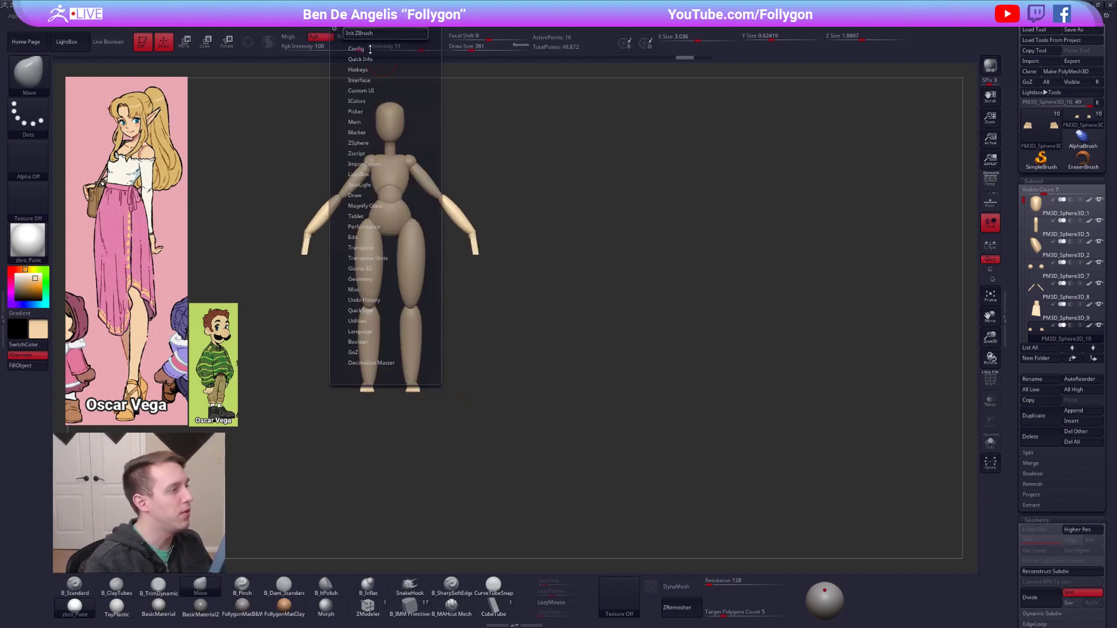
click(314, 16)
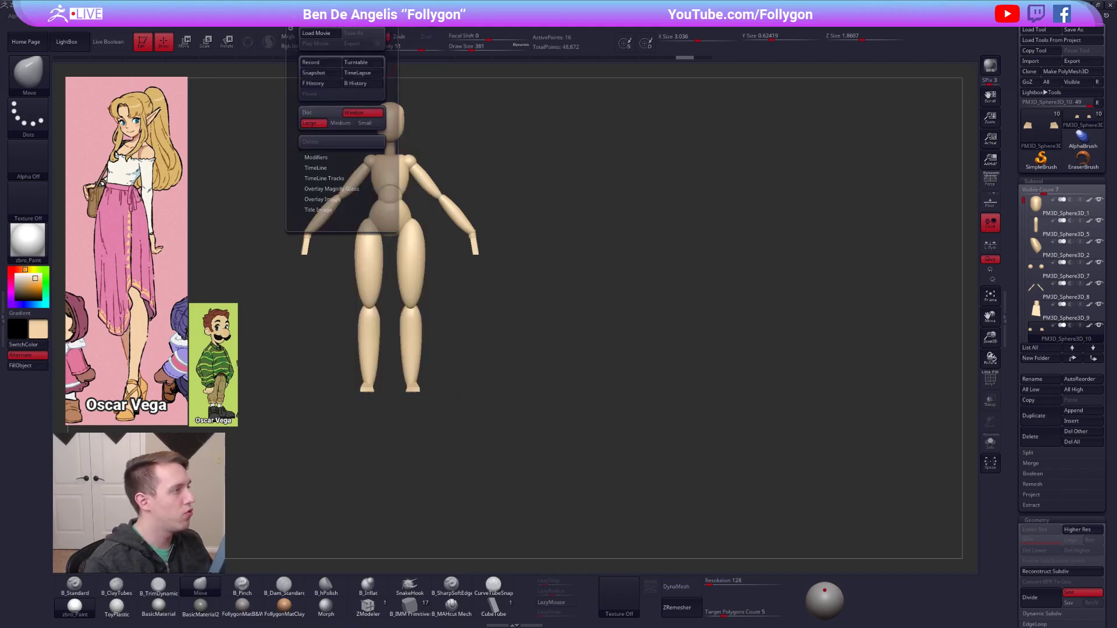
click(314, 168)
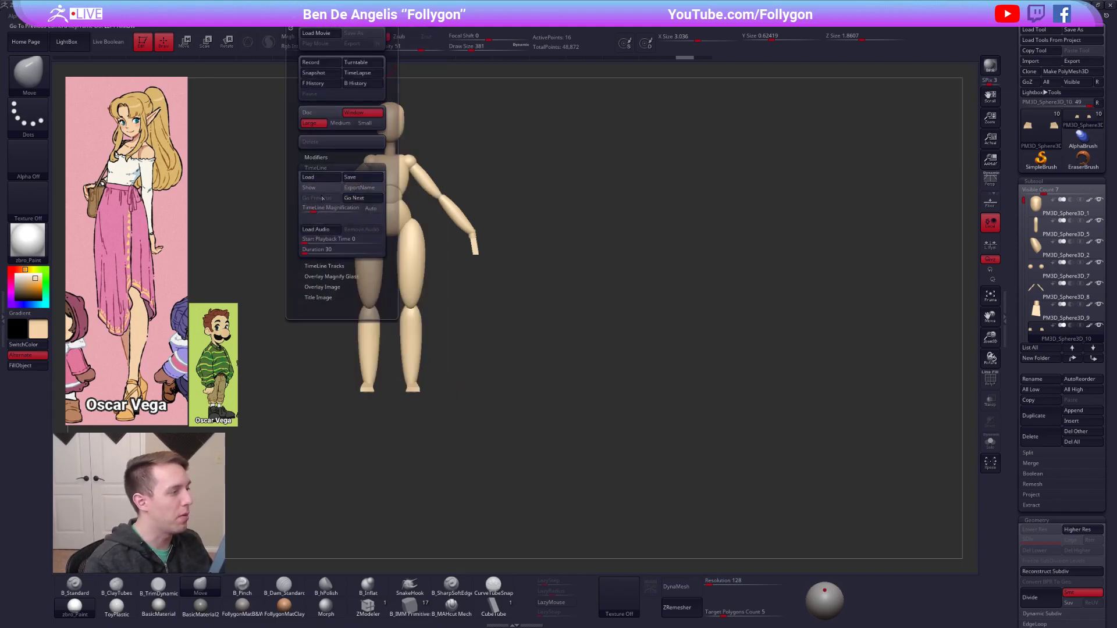
click(310, 187)
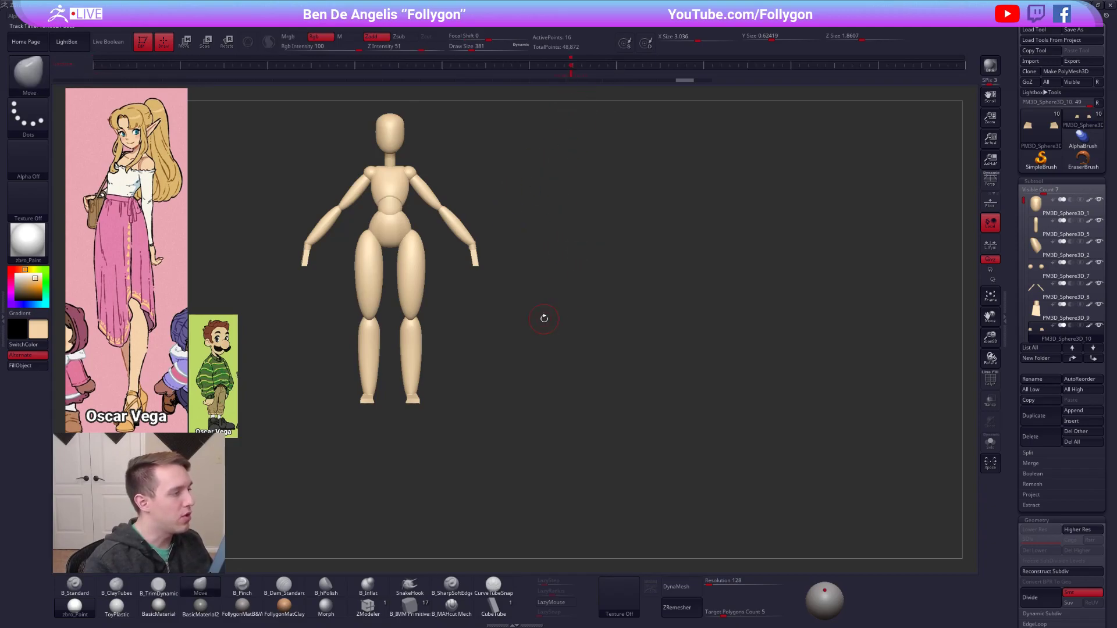
alt+drag(540, 313, 730, 377)
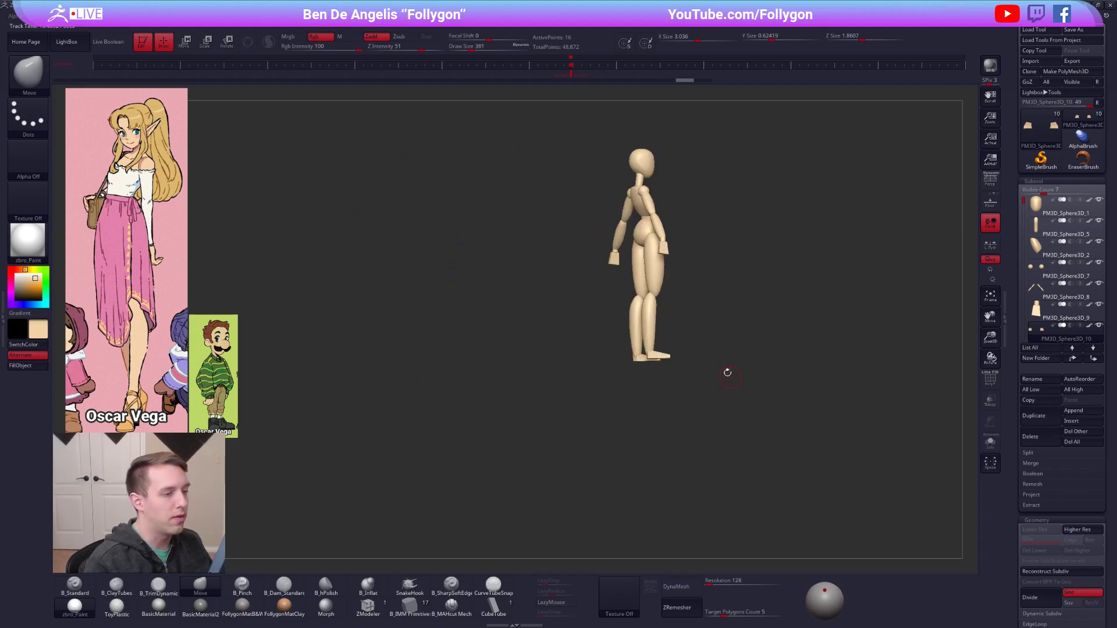
click(579, 79)
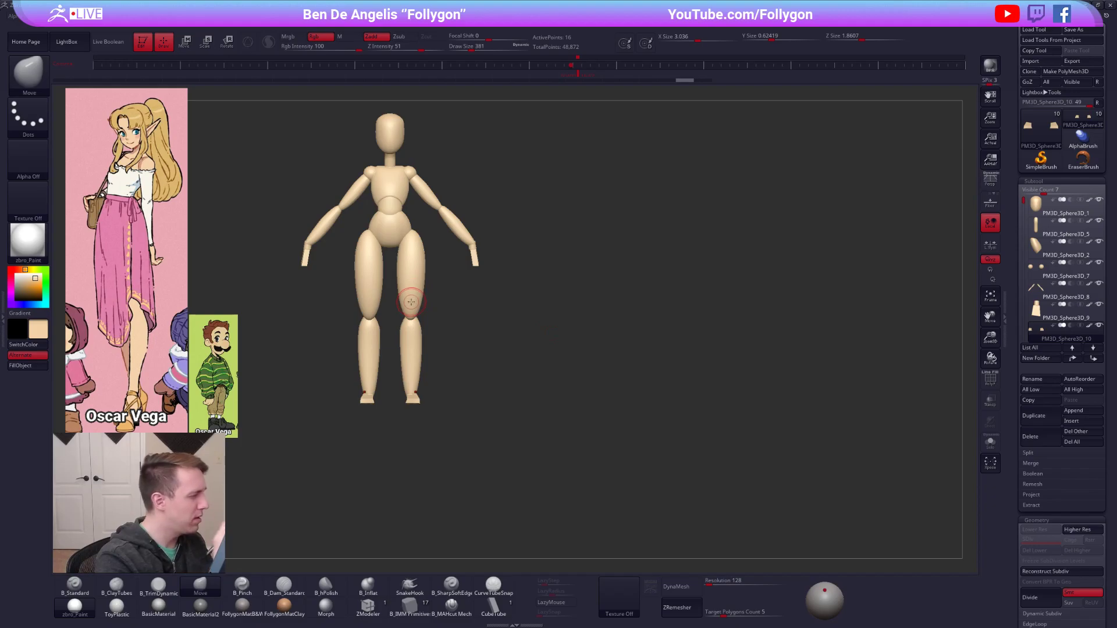
Scale the head up slightly and reshape it with the Move brush at draw size 677.
alt+click(395, 227)
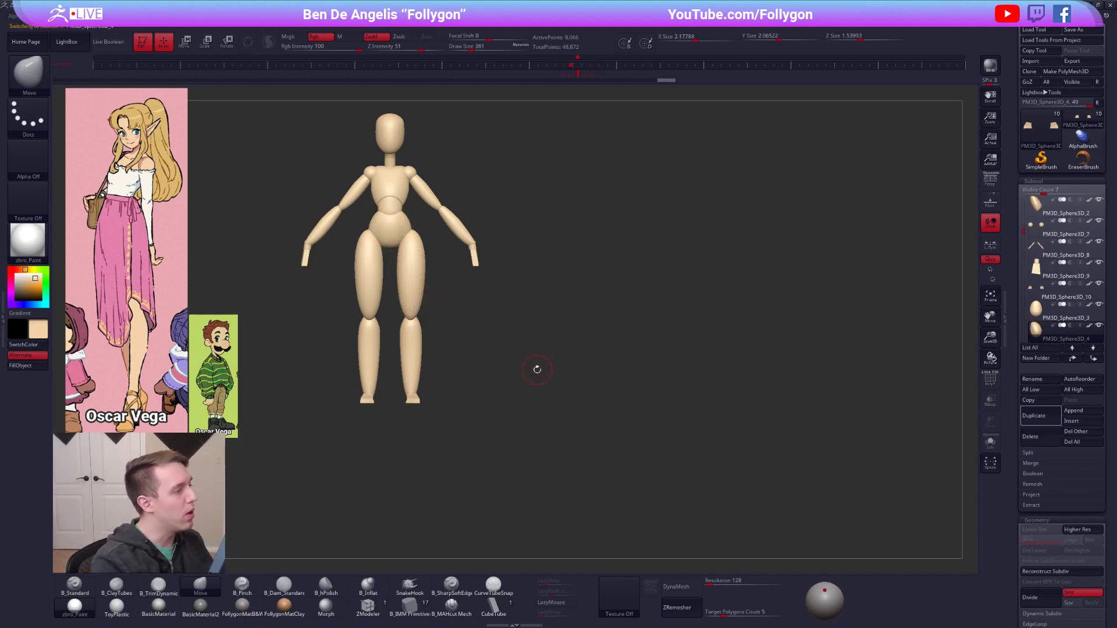
alt+click(391, 143)
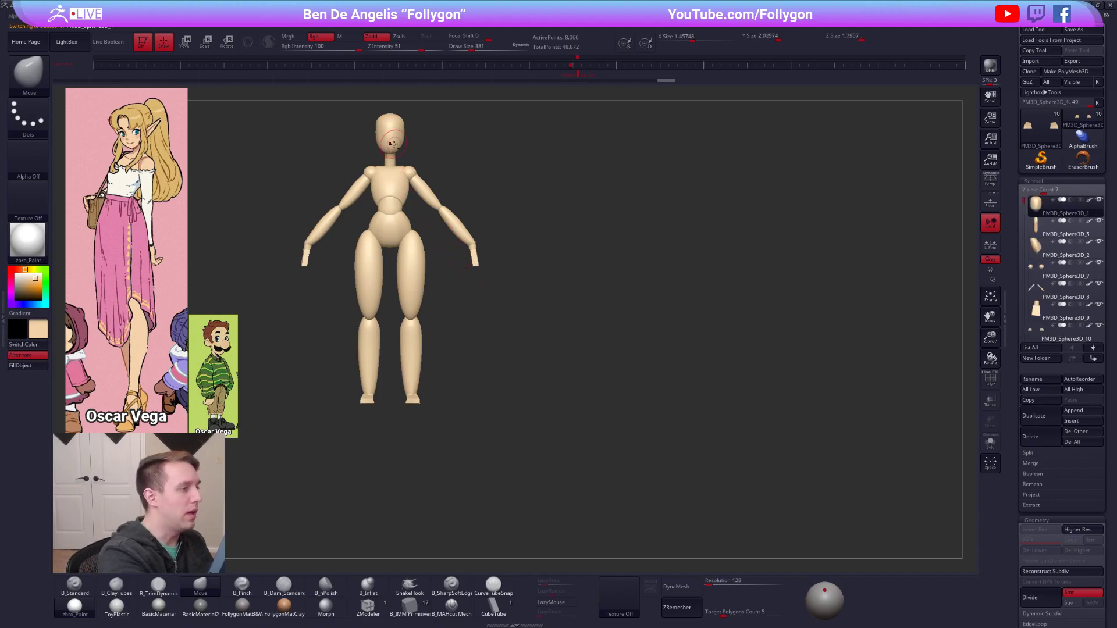
key(e)
drag(399, 135, 495, 134)
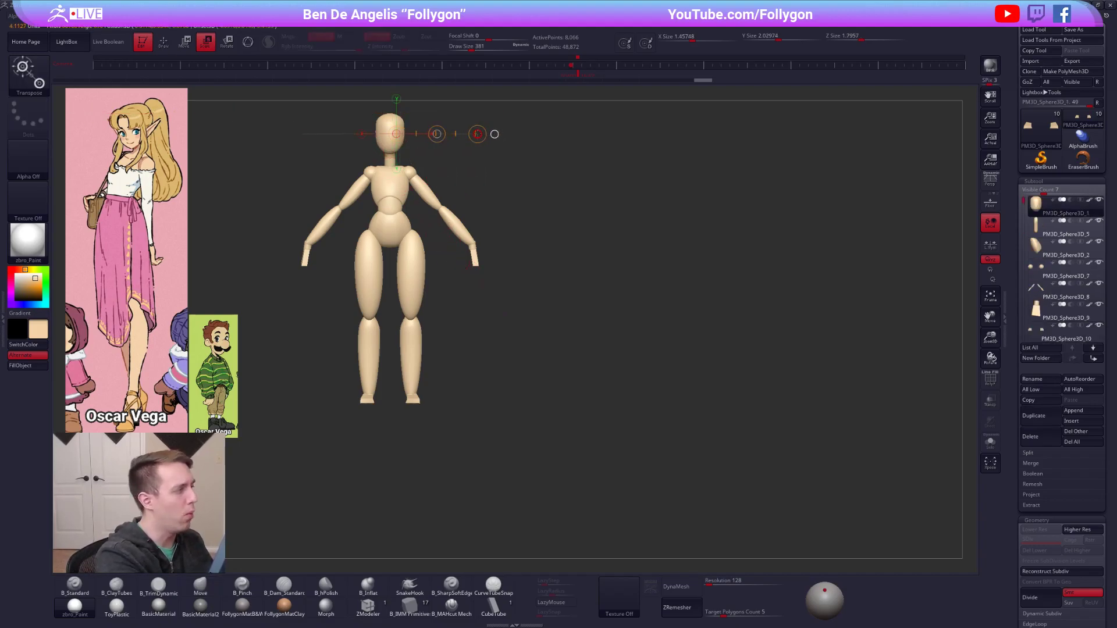
drag(390, 112, 393, 198)
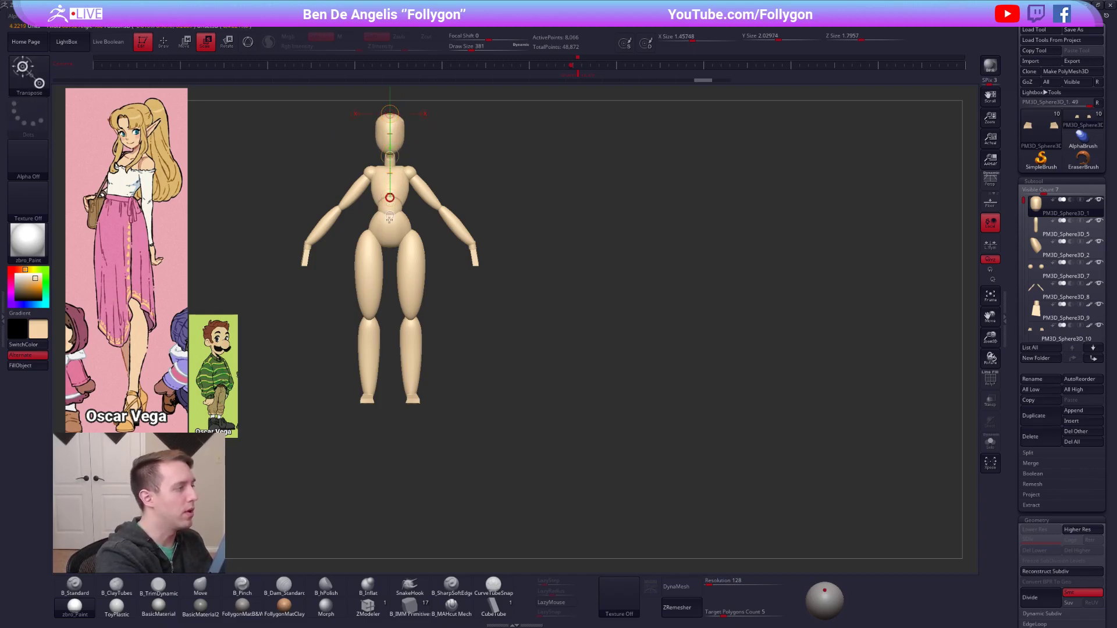
key(q)
key(space)
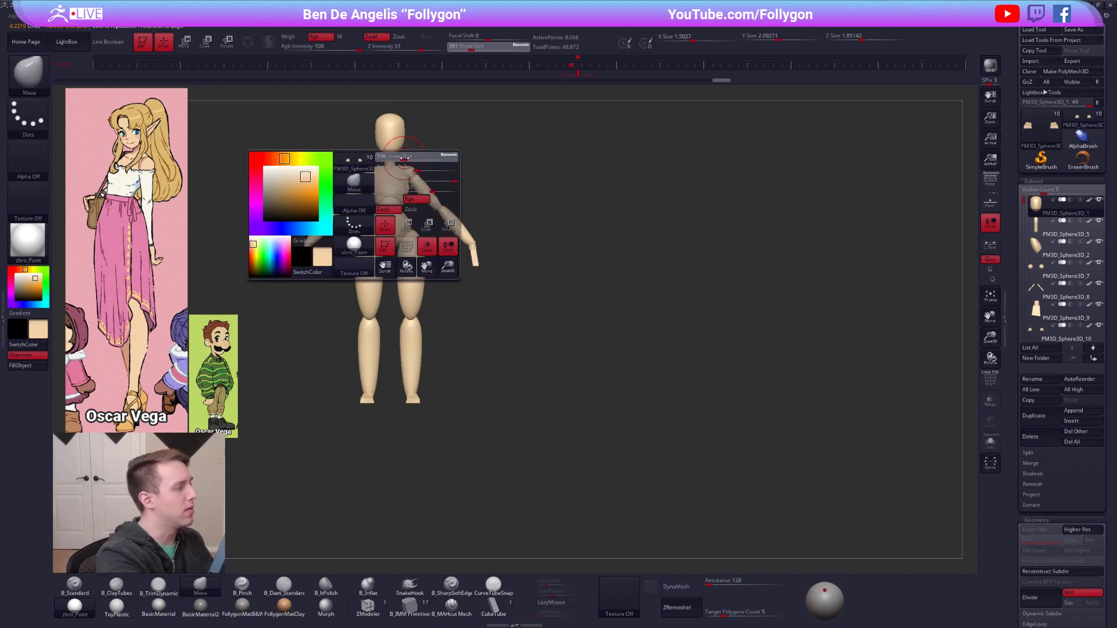
drag(407, 134, 405, 137)
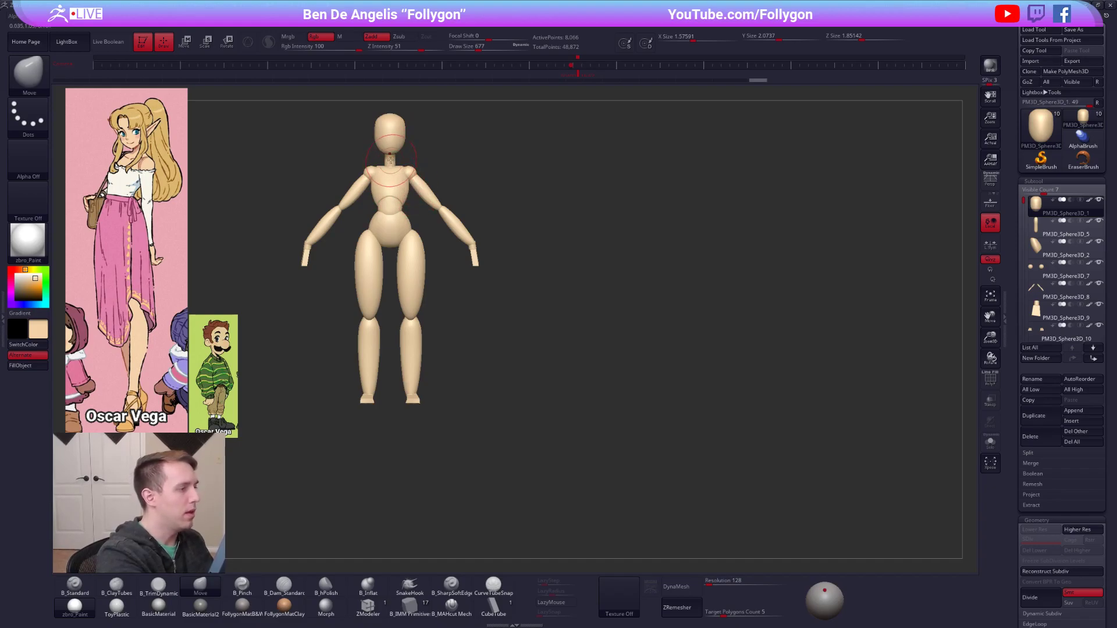
Select the neck subtool with the polyframe shown and thicken it using the Inflate deformation.
key(shift+f)
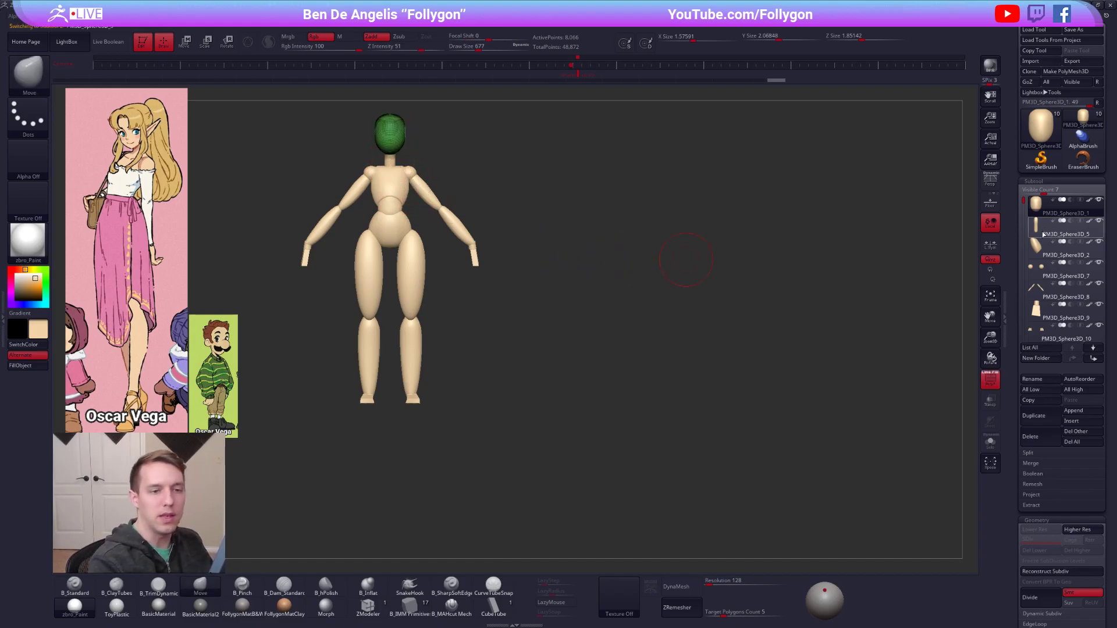
click(1054, 228)
scroll(1014, 293, down, 10)
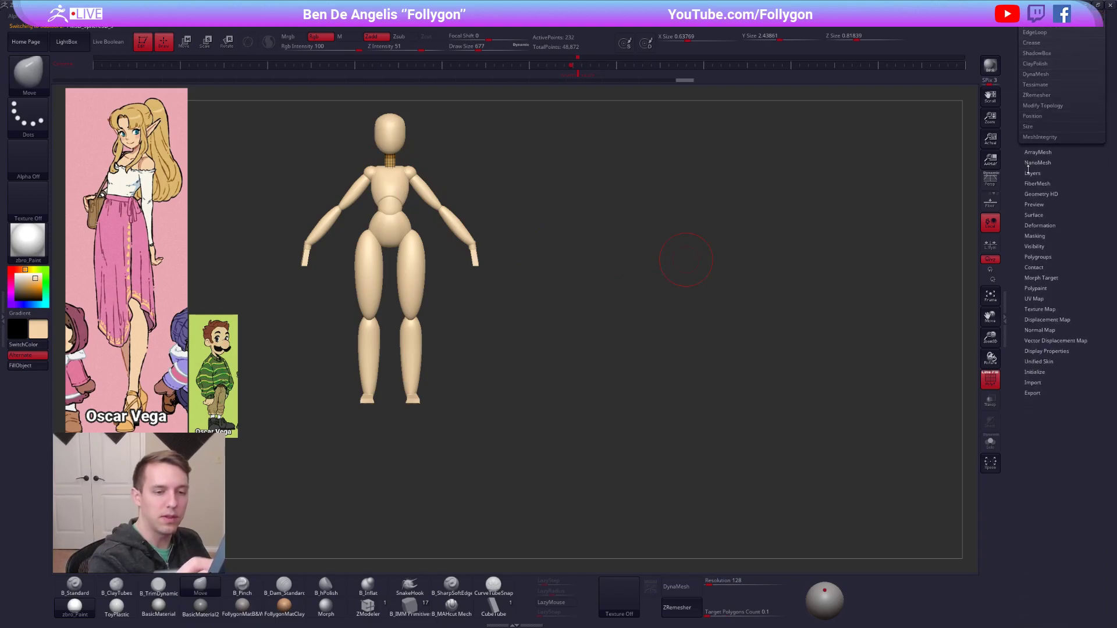
click(1040, 225)
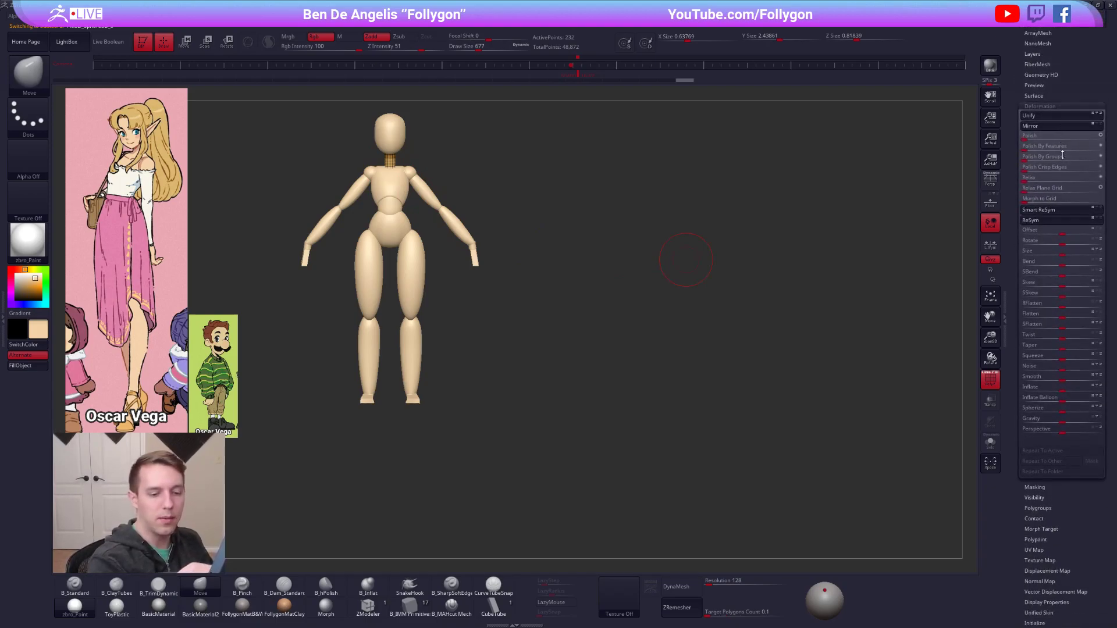
drag(1062, 380, 1063, 382)
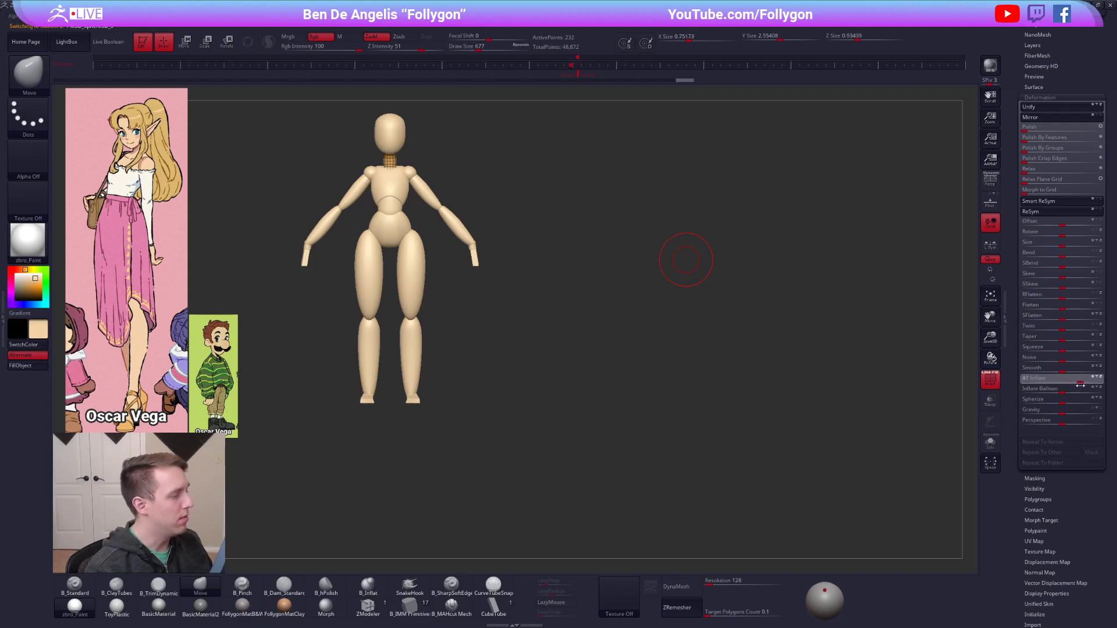
Thicken the neck slightly more with the Inflate deformation, then select the chest subtool and set the draw size to 720.
drag(1081, 386, 965, 281)
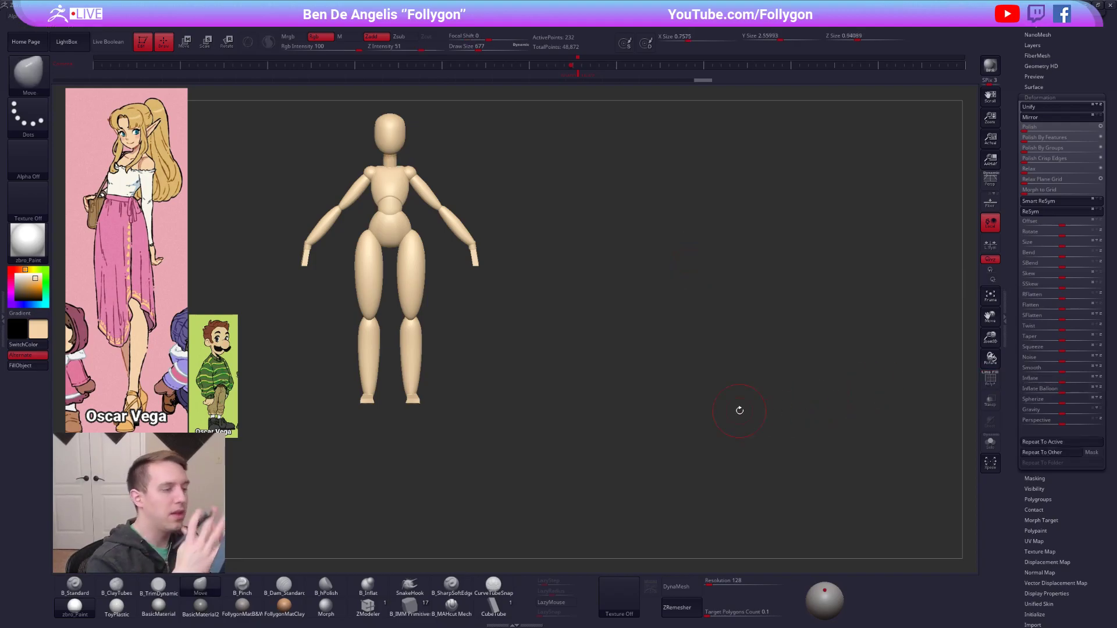
drag(1045, 65, 1008, 324)
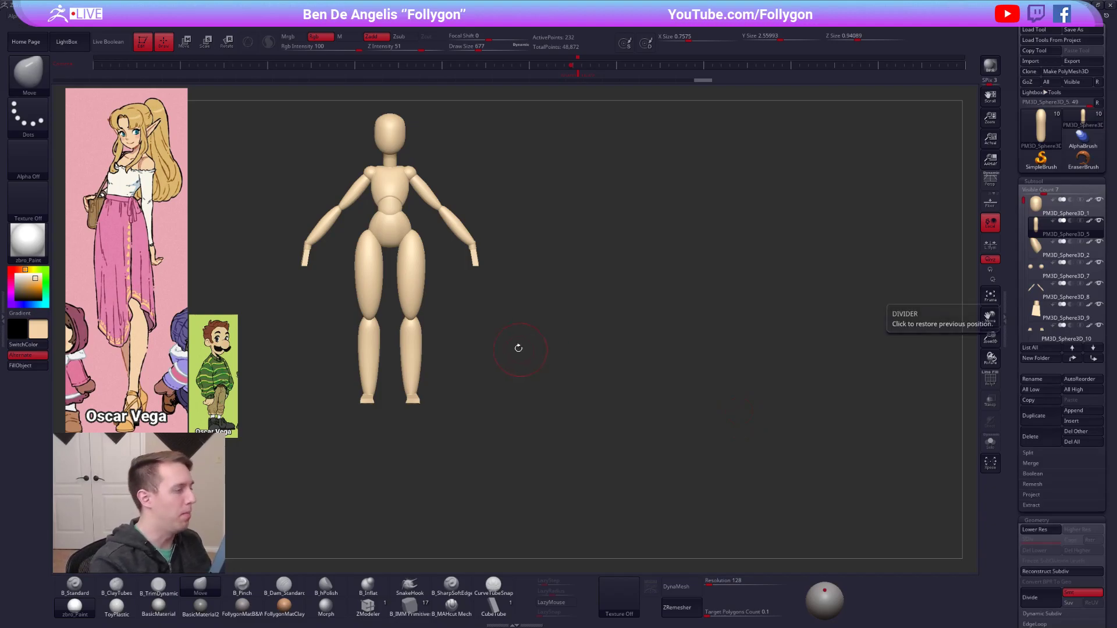
alt+click(402, 188)
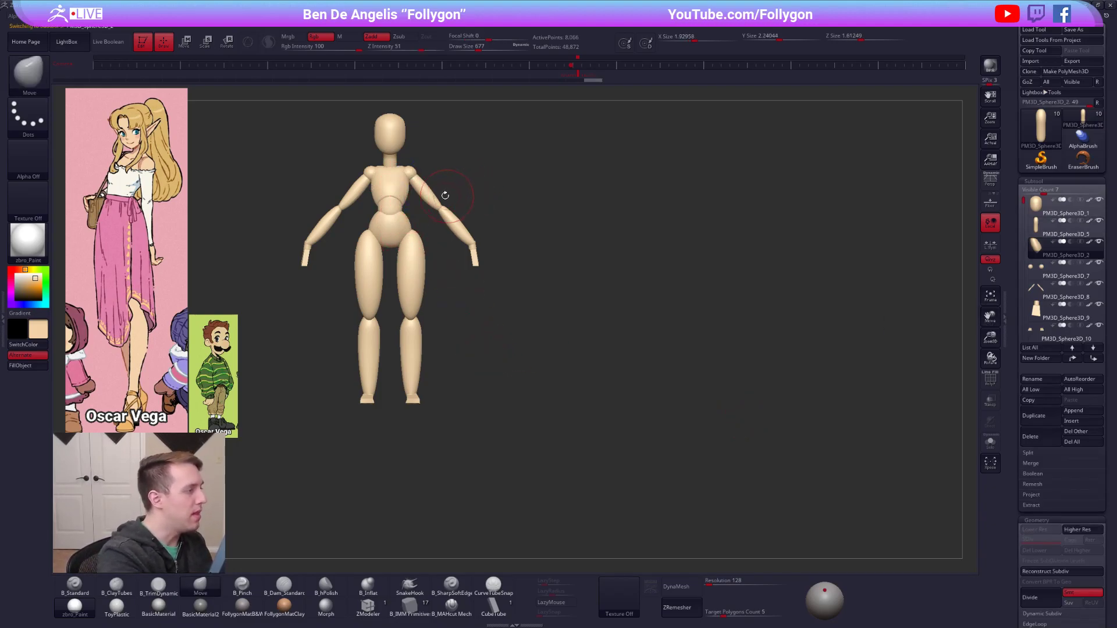
key(space)
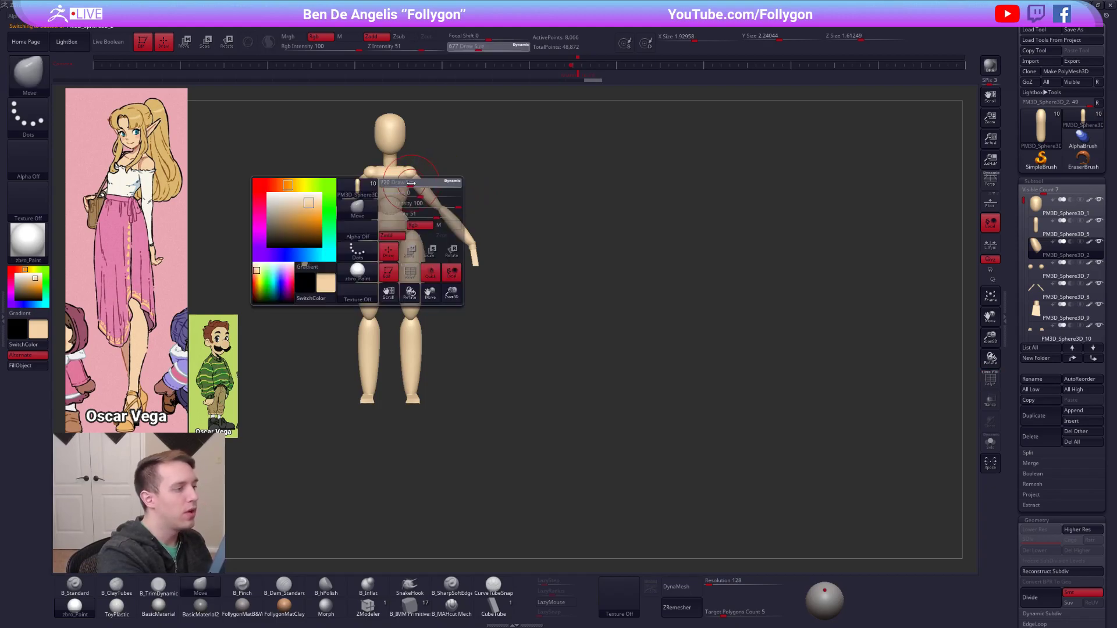
drag(411, 183, 638, 277)
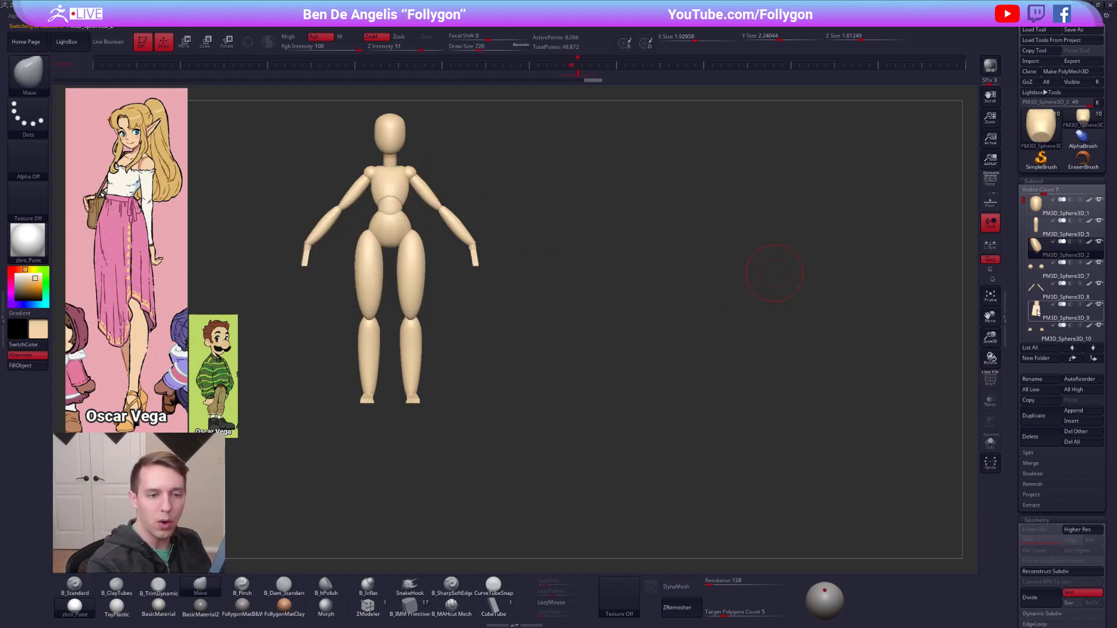
Merge the waist subtool with the pelvis and place the combined piece directly below the chest in the subtool order.
drag(1024, 200, 1028, 253)
click(1040, 272)
key(shift+f)
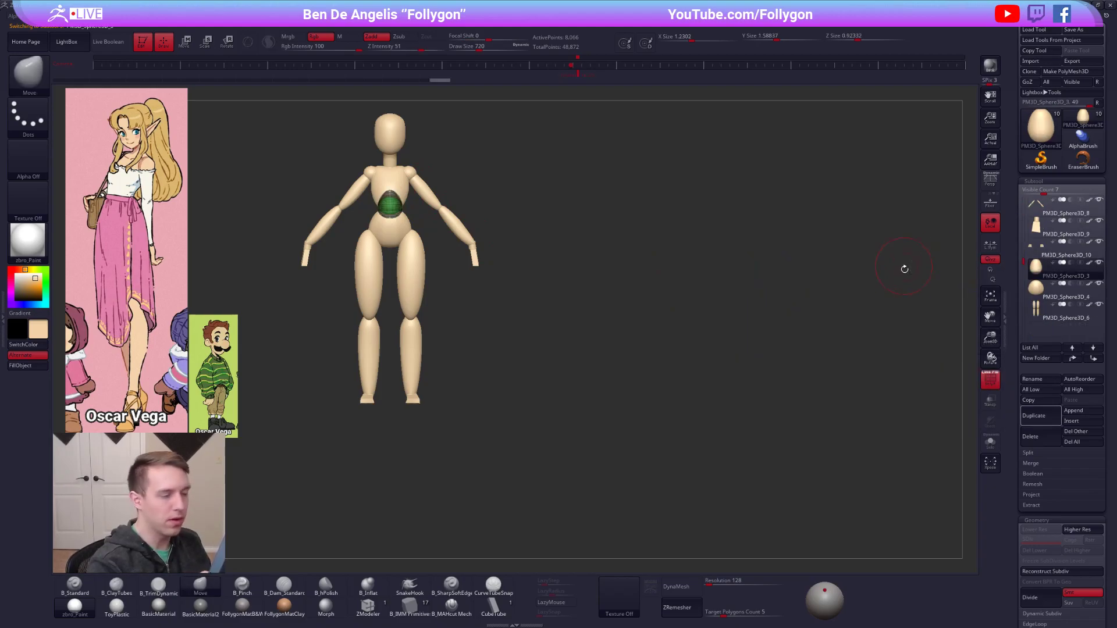
key(1)
click(897, 292)
click(865, 319)
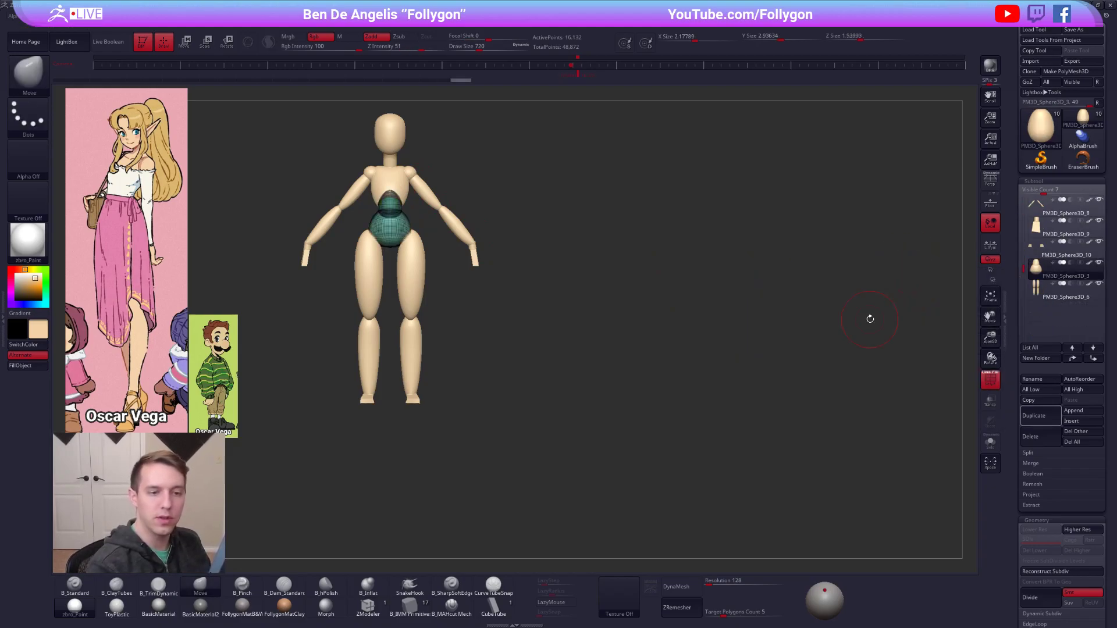
click(1092, 360)
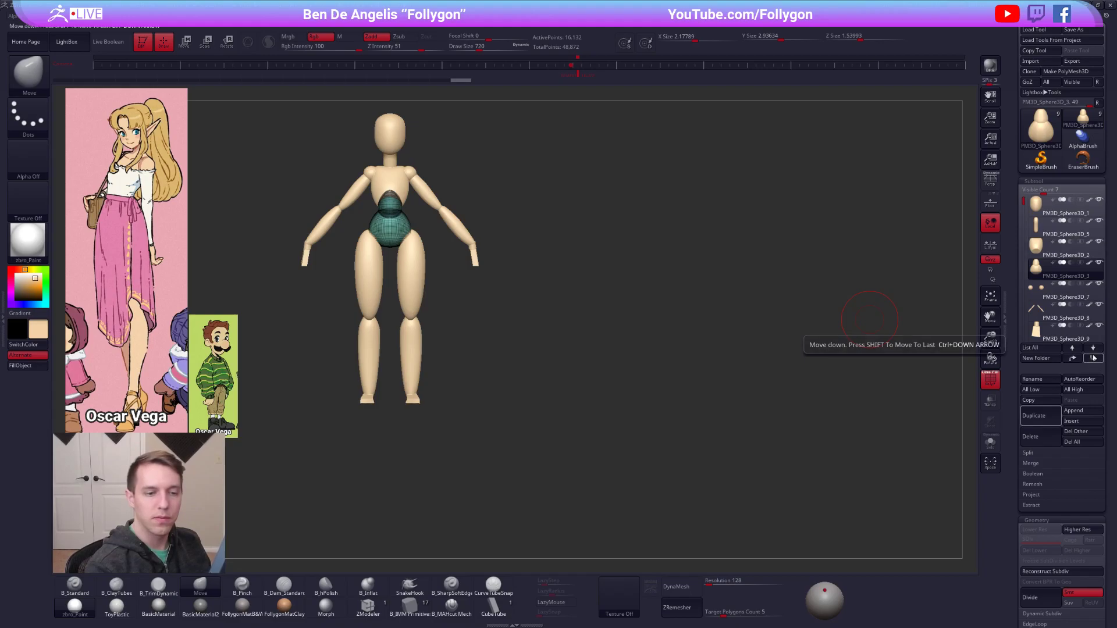
Merge the chest subtool down into the combined waist and pelvis, checking the polygroups with the polyframe.
click(1048, 249)
key(ctrl+shift+d)
click(837, 289)
click(808, 309)
key(shift+f)
drag(710, 442, 763, 461)
key(shift+f)
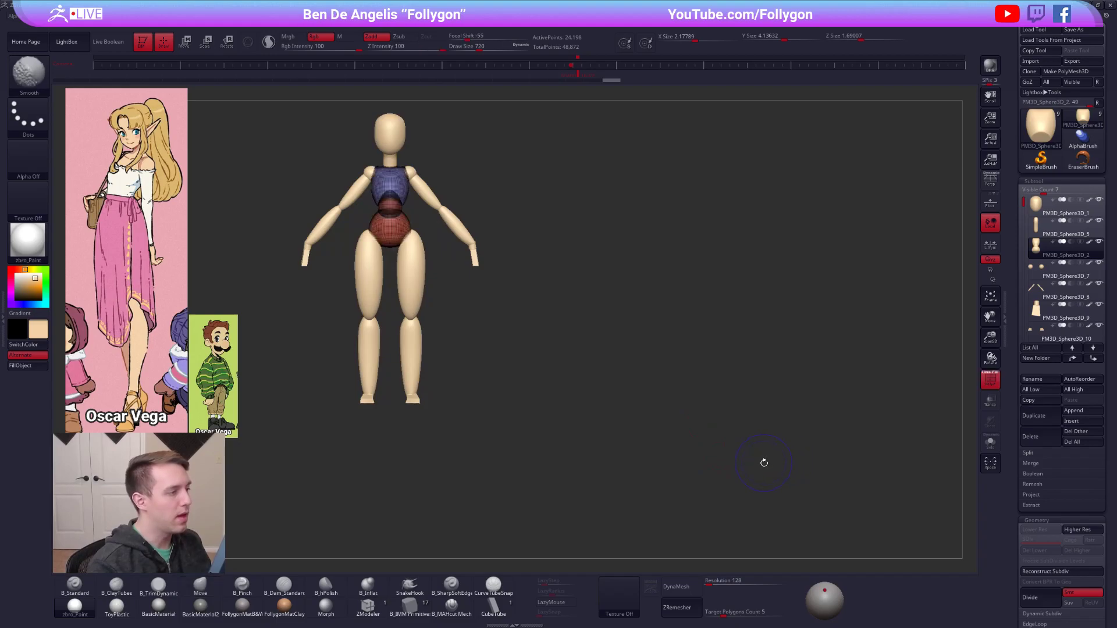
alt+drag(795, 516, 856, 517)
key(shift+f)
Isolate the torso, DynaMesh it at resolution 128, and smooth the seam at the waist with draw size 595.
alt+drag(721, 474, 826, 507)
key(alt+s)
click(692, 590)
mouse_move(589, 260)
alt+mouse_down()
mouse_move(585, 303)
mouse_move(615, 364)
alt+mouse_up()
key(space)
drag(602, 308, 597, 308)
drag(566, 310, 559, 330)
mouse_move(505, 334)
mouse_down()
mouse_move(636, 337)
mouse_move(629, 320)
mouse_up()
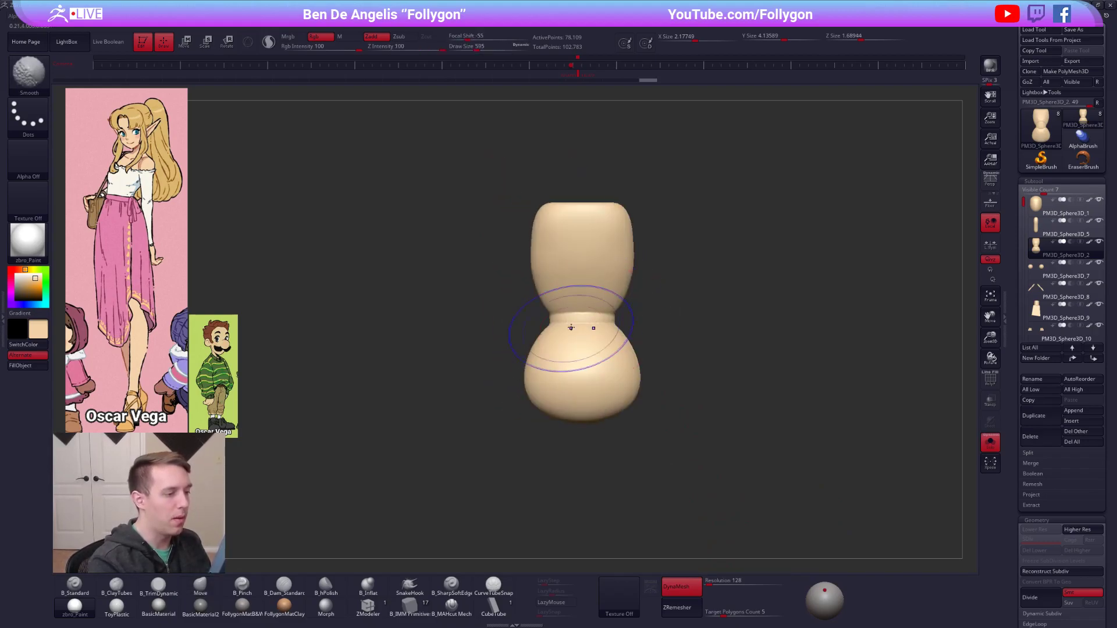
Set the DynaMesh resolution to 32 and re-DynaMesh the torso, inspecting it with the polyframe.
click(711, 585)
text(32)
key(Return)
ctrl+drag(683, 509, 799, 401)
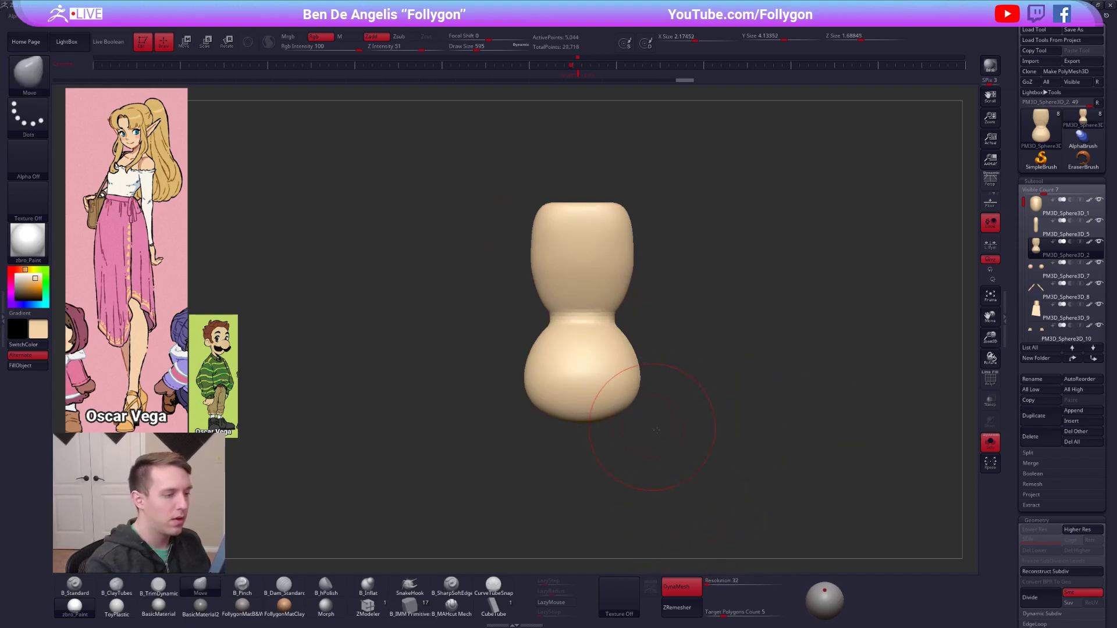
shift+drag(654, 427, 731, 419)
key(shift+f)
key(shift+f)
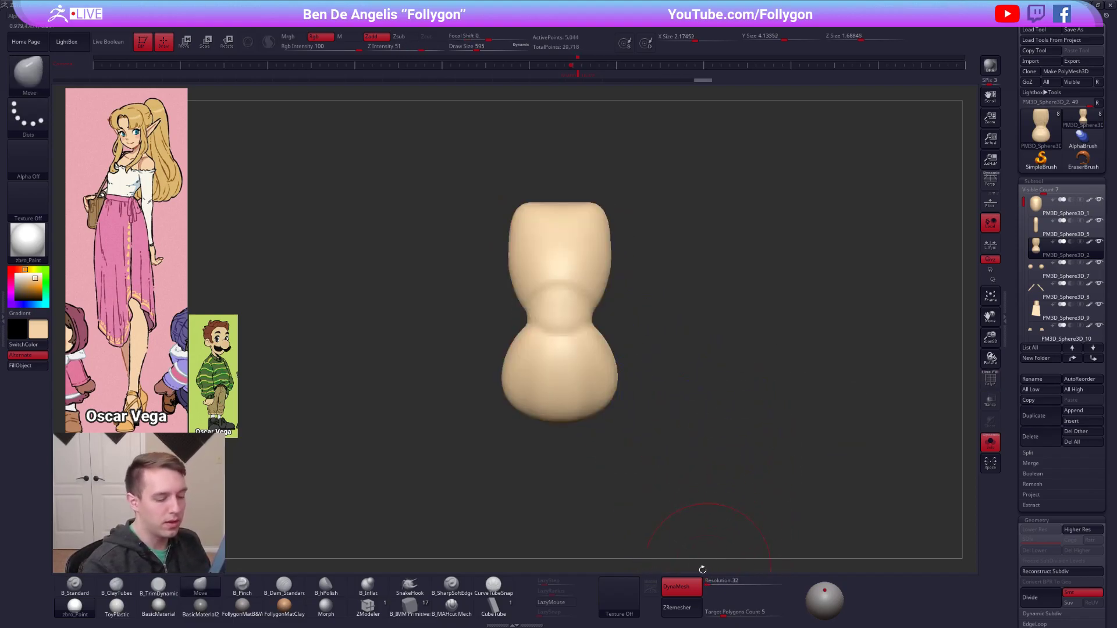
Turn off DynaMesh, ZRemesh the torso at a target polygon count of 0.1033, and restore the full-figure front view.
click(689, 588)
drag(717, 614, 705, 615)
click(694, 614)
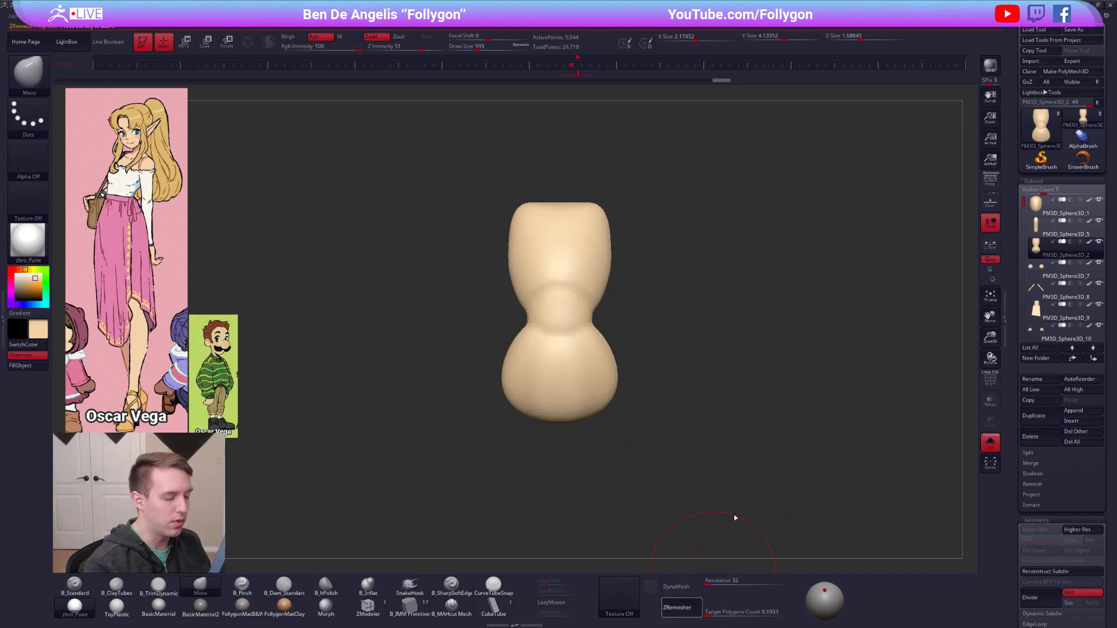
key(shift+f)
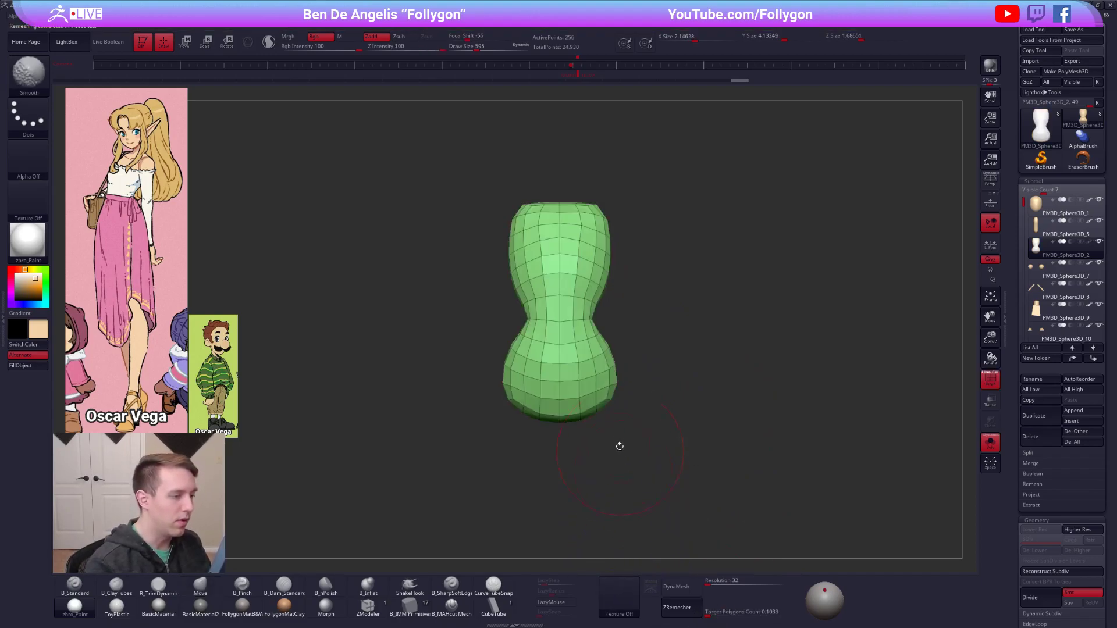
alt+drag(621, 454, 571, 394)
key(alt+s)
alt+drag(643, 391, 469, 240)
click(579, 75)
key(shift+f)
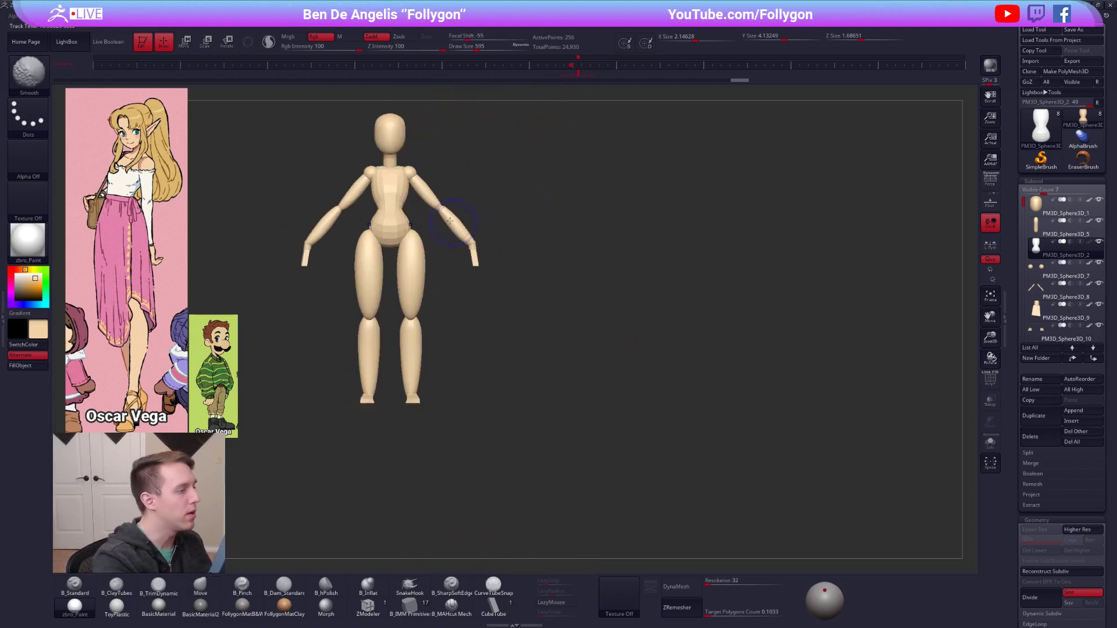
Isolate the torso, subdivide it twice, and sculpt the form around the rib cage and waist.
key(space)
mouse_move(408, 172)
mouse_down()
mouse_move(418, 171)
mouse_move(399, 168)
mouse_move(402, 207)
mouse_move(384, 210)
mouse_up()
key(space)
key(shift+alt+s)
key(ctrl+d)
key(ctrl+d)
mouse_move(406, 201)
right_down()
mouse_move(517, 320)
mouse_move(512, 303)
right_up()
key(b)
key(c)
Subdivide the torso once more and define the rib cage edge and waist with the B_Pinch brush at draw size 537.
key(b)
drag(511, 291, 508, 318)
right_drag(508, 319, 471, 309)
drag(494, 303, 501, 274)
key(b)
key(p)
key(i)
right_drag(501, 274, 484, 296)
key(ctrl+d)
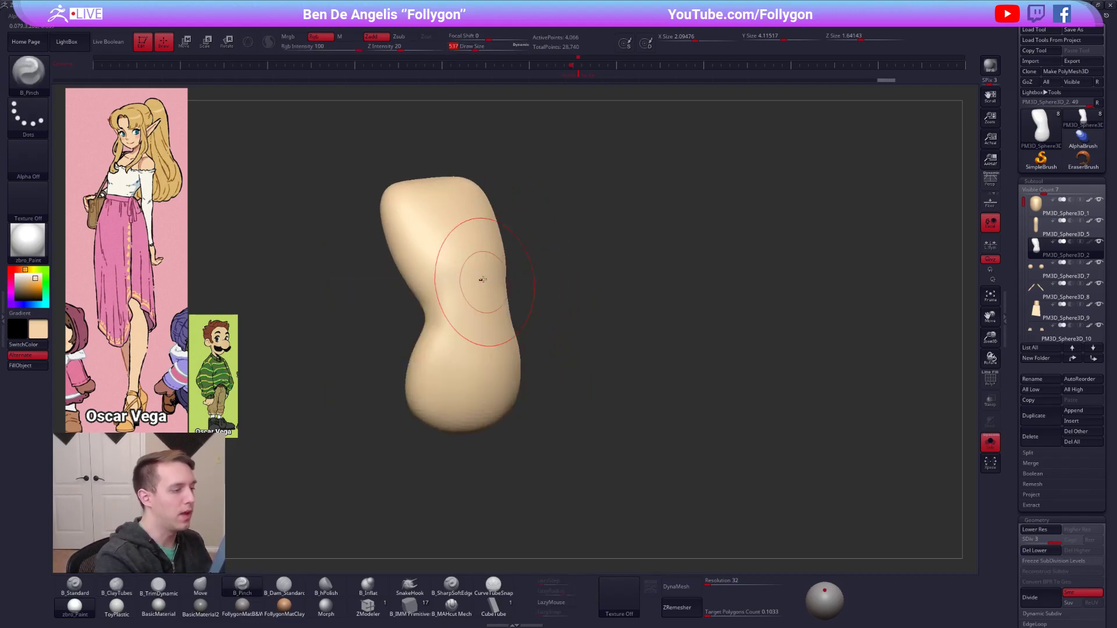
drag(444, 283, 504, 265)
right_drag(503, 265, 452, 277)
drag(460, 266, 425, 301)
right_drag(425, 302, 410, 300)
shift+drag(430, 291, 443, 309)
mouse_move(443, 308)
right_down()
mouse_move(491, 302)
mouse_move(451, 279)
right_up()
mouse_move(477, 290)
mouse_down()
mouse_move(502, 273)
mouse_move(484, 308)
mouse_up()
mouse_move(456, 307)
right_down()
mouse_move(486, 303)
mouse_move(448, 318)
right_up()
alt+right_drag(544, 312, 556, 263)
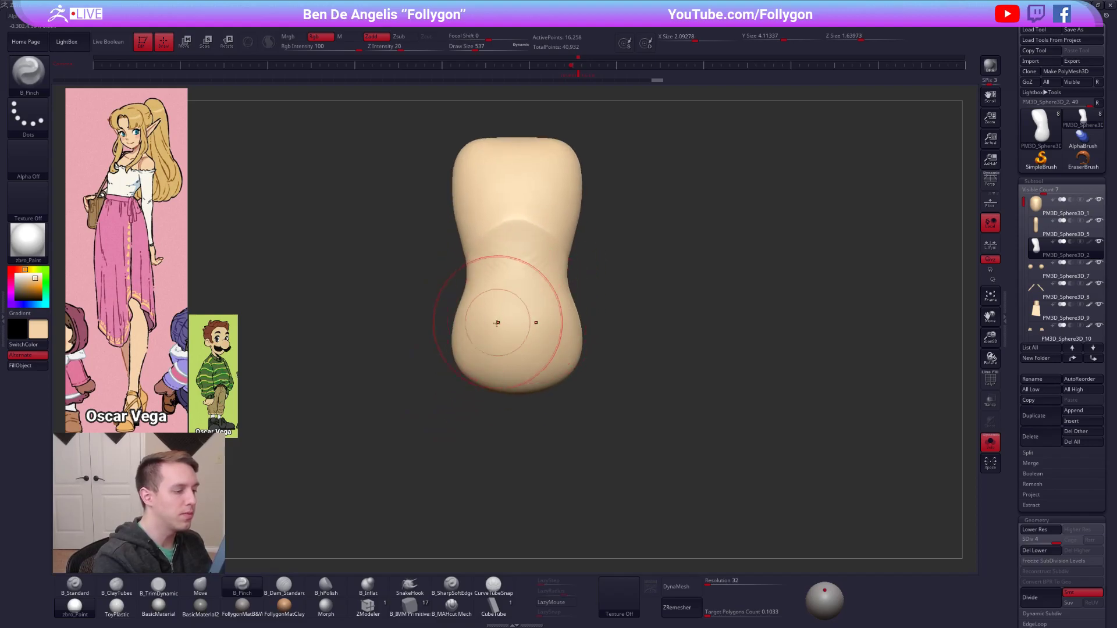
alt+right_drag(486, 341, 499, 333)
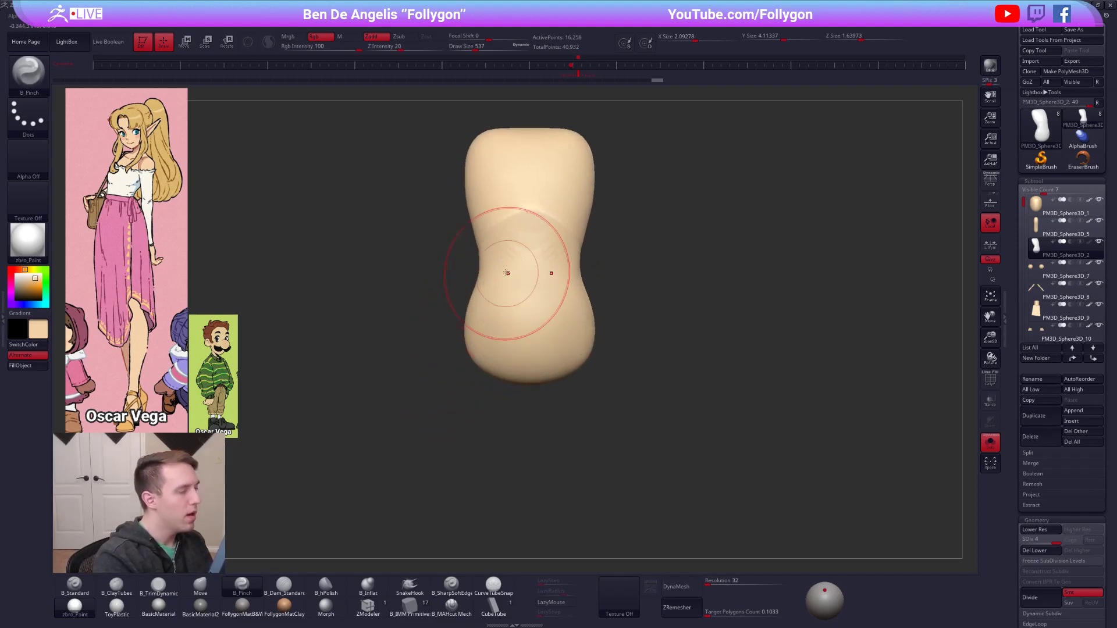
Show the full figure from the front and compare the torso's level with the woman reference using a horizontal Transpose line.
click(577, 66)
key(alt+s)
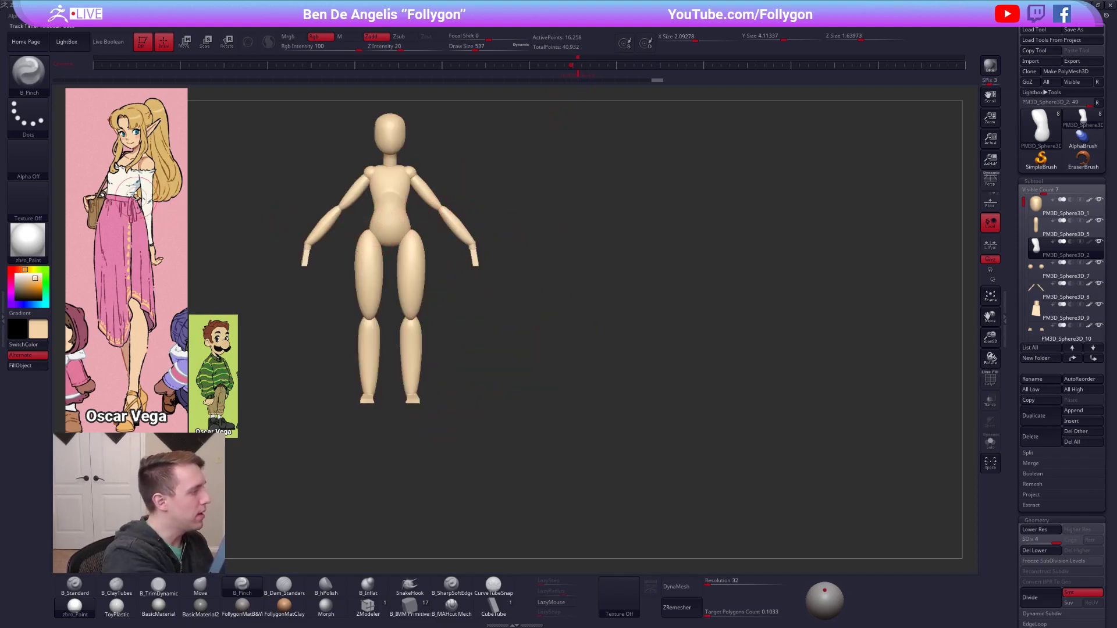
key(w)
drag(379, 214, 772, 225)
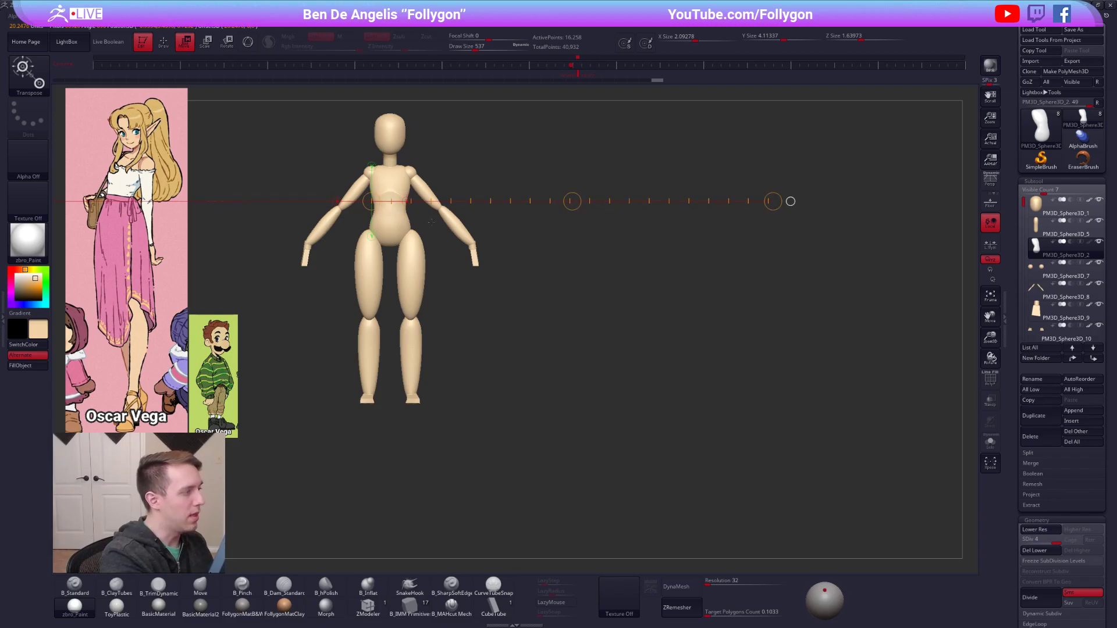
key(q)
Reshape the torso's profile from the side with the Move brush at draw size 610.
key(space)
drag(387, 196, 391, 196)
shift+right_drag(389, 198, 375, 207)
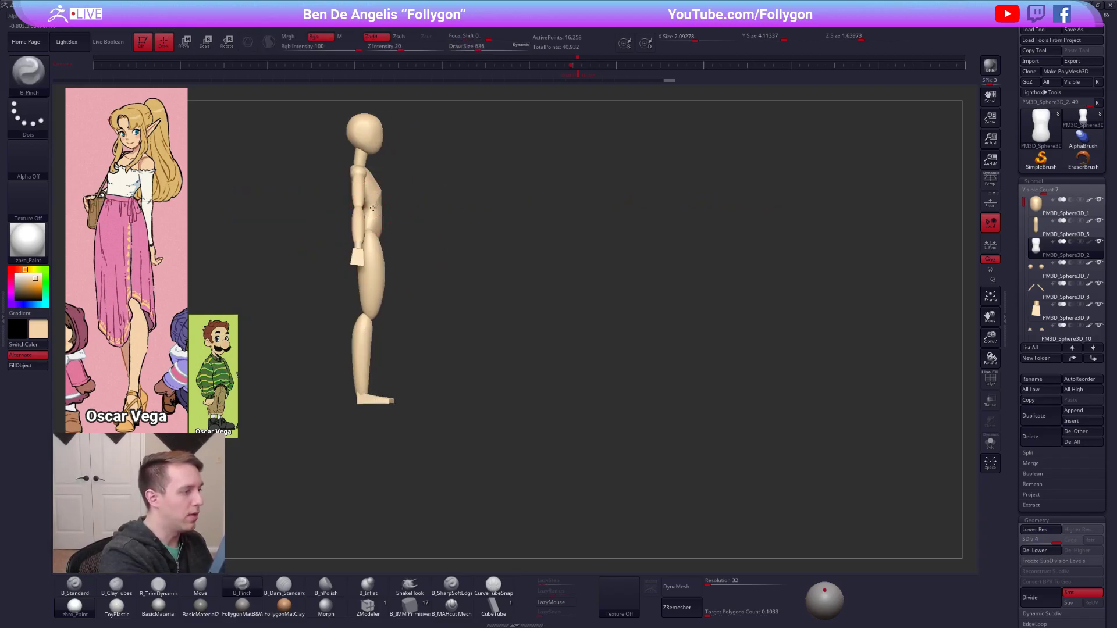
key(b)
key(m)
key(v)
key(space)
drag(377, 206, 377, 203)
mouse_move(379, 207)
right_down()
mouse_move(404, 217)
mouse_move(382, 225)
mouse_move(421, 214)
right_up()
Isolate the torso in side view and check its depth at the waist with a Transpose line.
key(alt+s)
key(w)
shift+drag(412, 206, 460, 202)
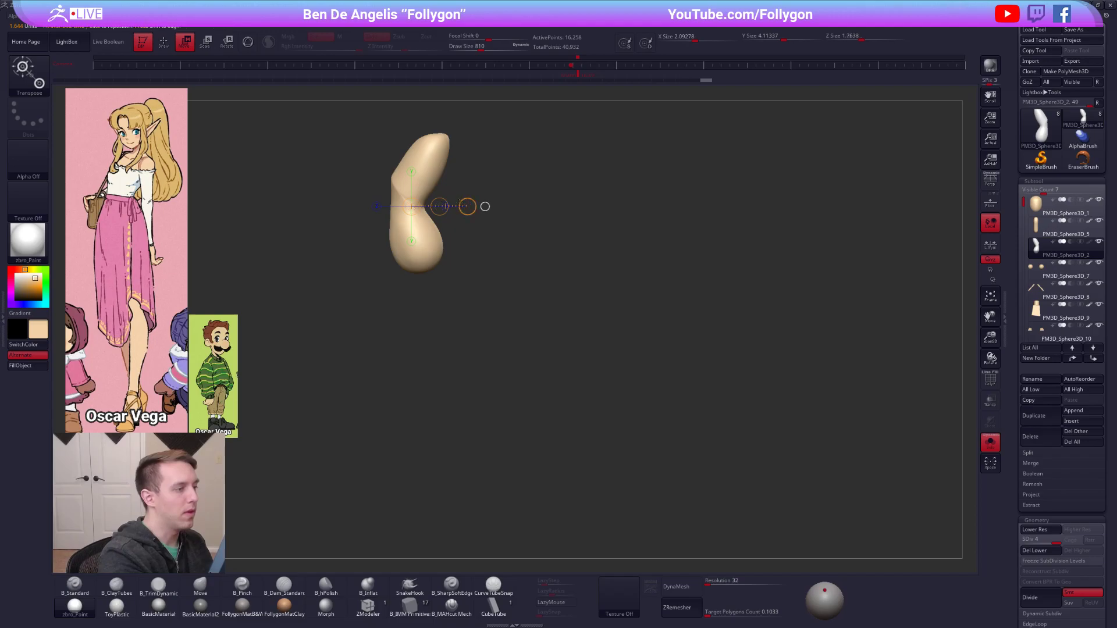
key(alt+s)
alt+right_drag(480, 178, 564, 218)
right_drag(434, 273, 469, 282)
key(q)
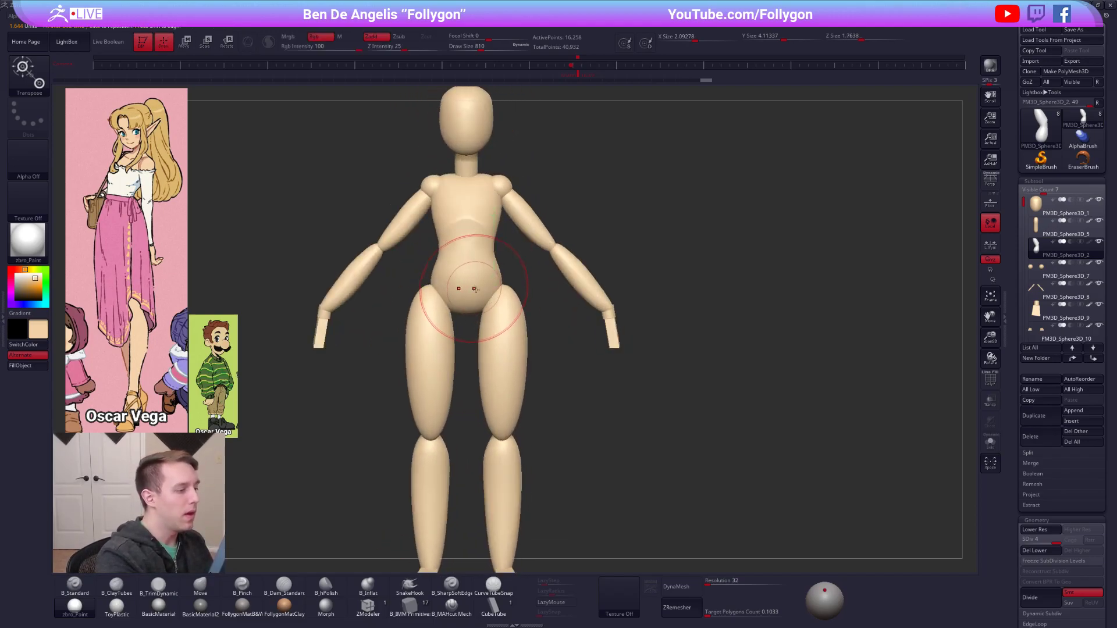
Widen the hips from the front with the Move brush at draw size 610.
key(b)
key(m)
key(v)
drag(501, 298, 505, 300)
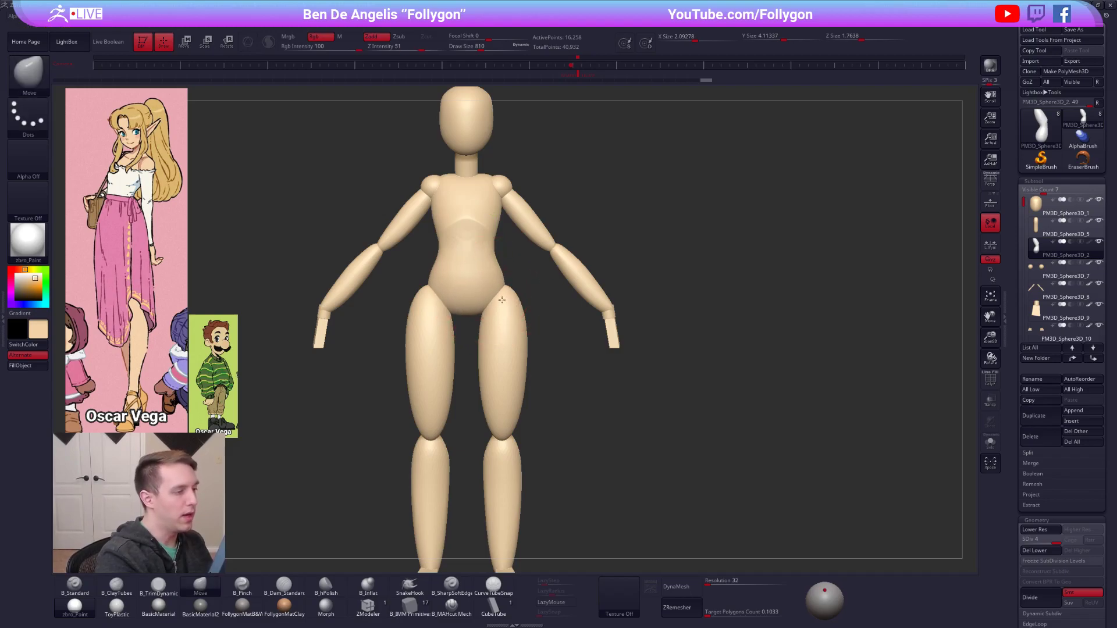
Isolate the torso and flatten the sides of the hips with the B_TrimDynamic brush at draw size 656.
key(alt+s)
right_drag(474, 301, 503, 297)
key(3)
key(space)
drag(508, 295, 505, 295)
right_drag(505, 295, 502, 295)
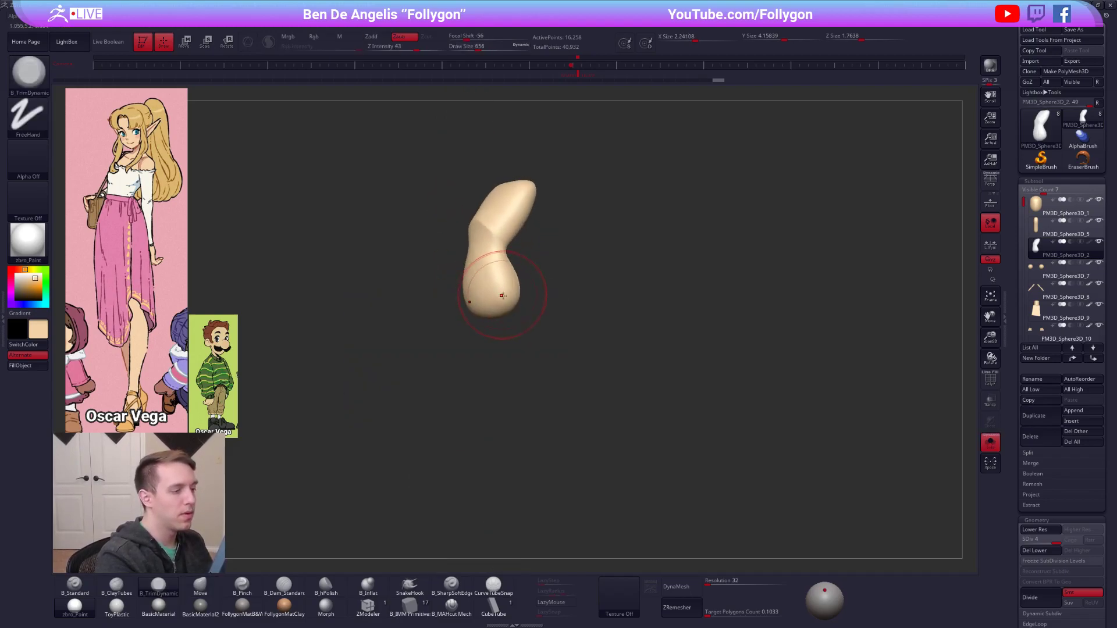
drag(506, 291, 504, 288)
key(alt+s)
shift+right_drag(504, 298, 533, 298)
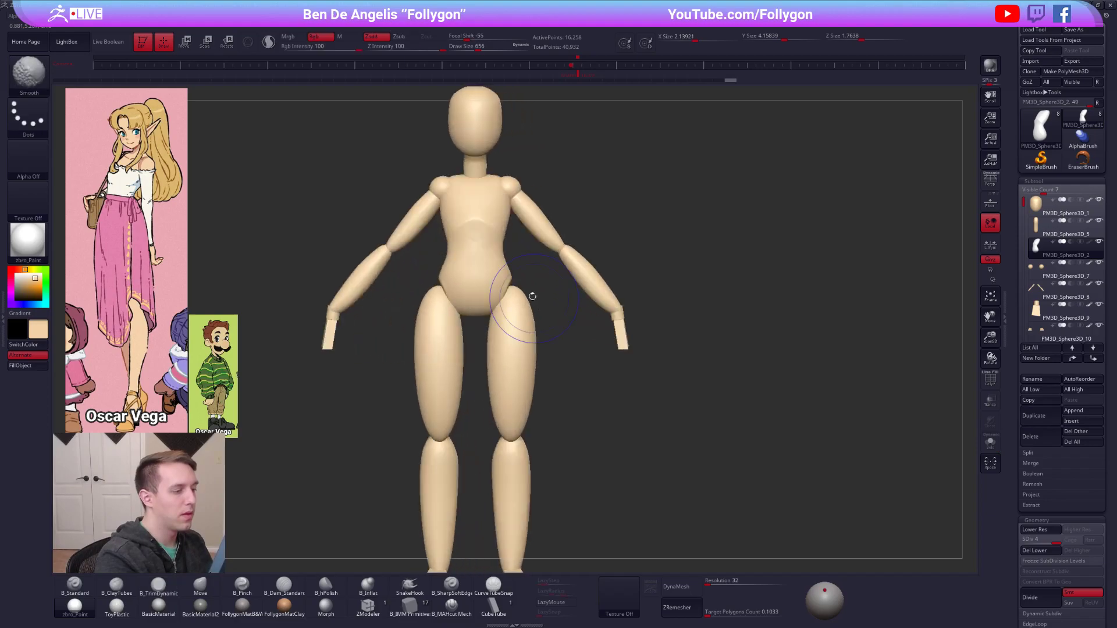
Select the legs subtool and bring the legs slightly closer together beneath the pelvis.
alt+click(522, 320)
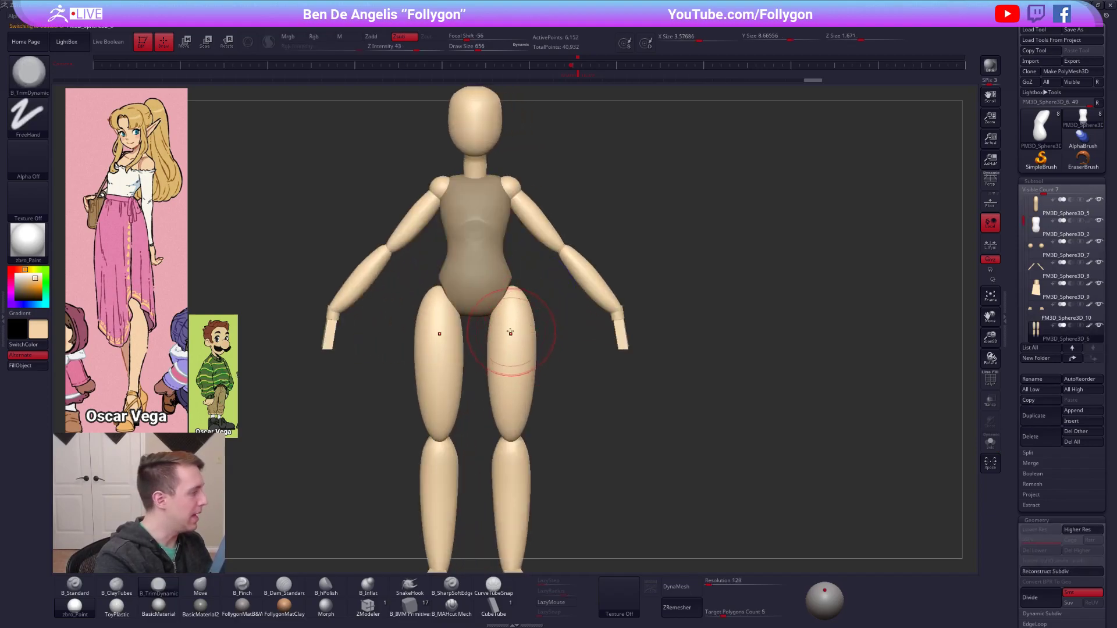
key(w)
mouse_move(522, 317)
mouse_down()
mouse_move(521, 385)
mouse_move(547, 385)
mouse_move(541, 343)
mouse_up()
key(q)
Select the torso and sharpen the hip and pelvis edges with the B_Pinch brush, starting at draw size 535.
alt+click(496, 299)
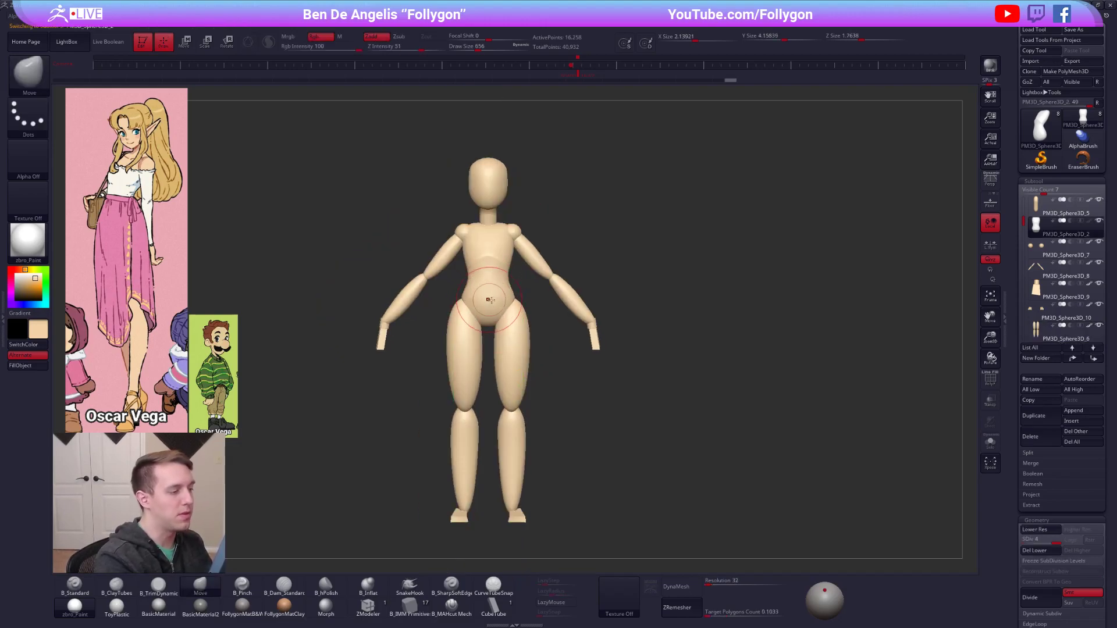
ctrl+right_drag(490, 299, 495, 306)
key(5)
key(space)
drag(511, 318, 504, 319)
alt+right_drag(503, 318, 563, 332)
key(alt+s)
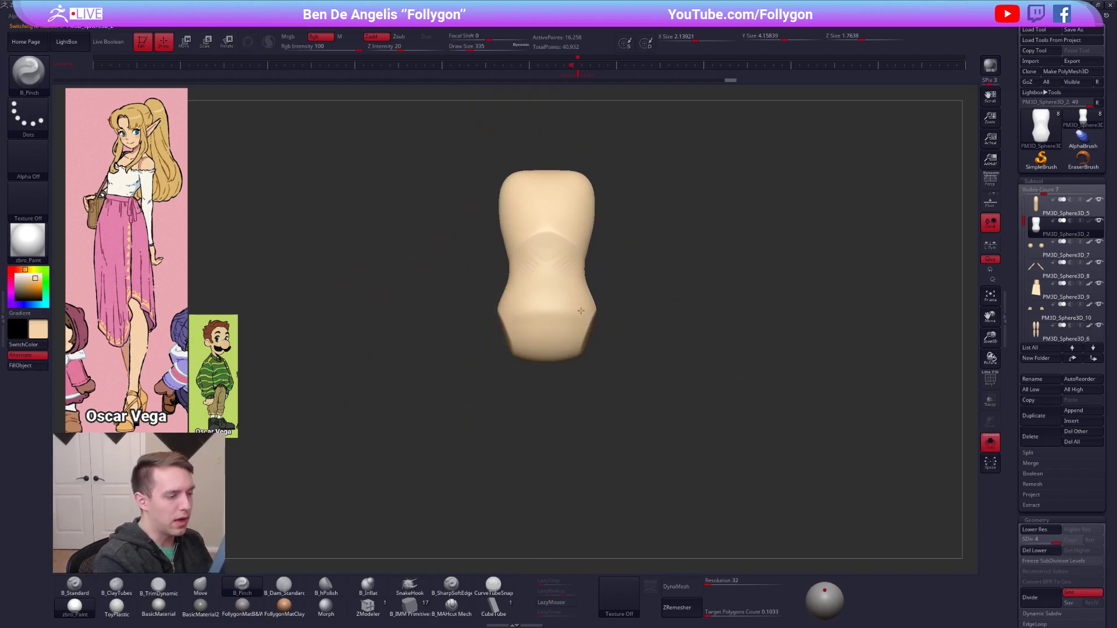
key(alt+s)
right_drag(515, 317, 548, 324)
key(space)
drag(536, 333, 540, 332)
right_drag(544, 310, 566, 320)
mouse_move(498, 339)
right_down()
mouse_move(518, 351)
mouse_move(558, 307)
right_up()
Refine the shape of the pelvis and lower back with the Move brush, starting at draw size 482.
key(b)
key(m)
key(v)
key(space)
drag(540, 315, 541, 314)
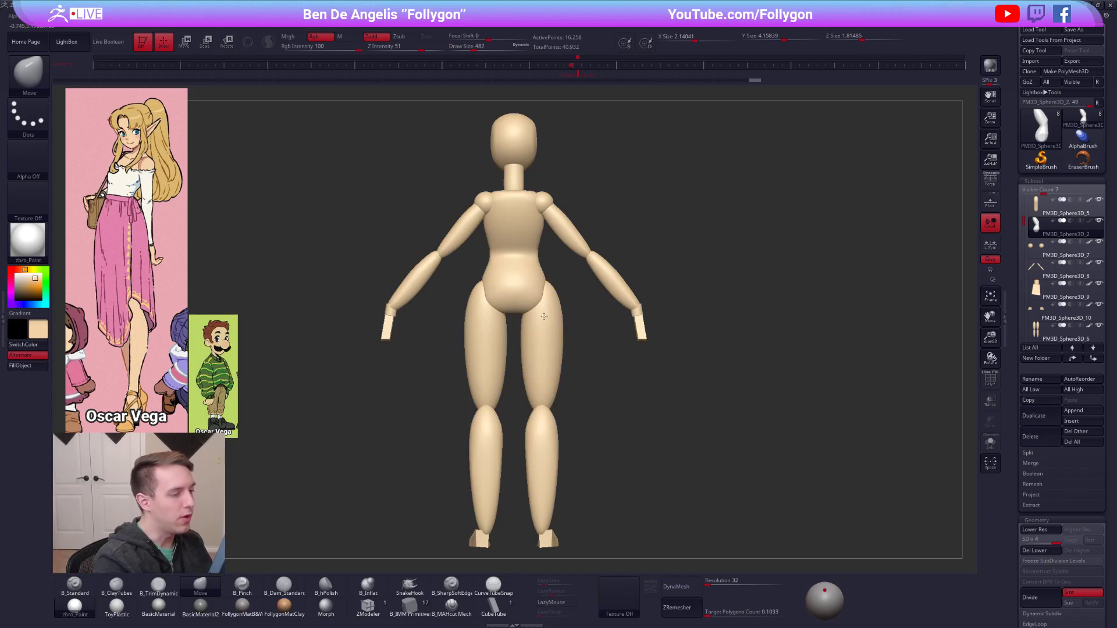
key(alt+s)
key(alt+s)
mouse_move(531, 310)
right_down()
mouse_move(563, 304)
mouse_move(530, 293)
mouse_move(566, 302)
right_up()
key(space)
drag(538, 329, 544, 328)
right_drag(553, 319, 537, 315)
mouse_move(511, 276)
right_down()
mouse_move(538, 286)
mouse_move(526, 254)
right_up()
Build up the abdomen between the rib cage and pelvis with the B_ClayTubes brush at draw size 397.
key(2)
key(space)
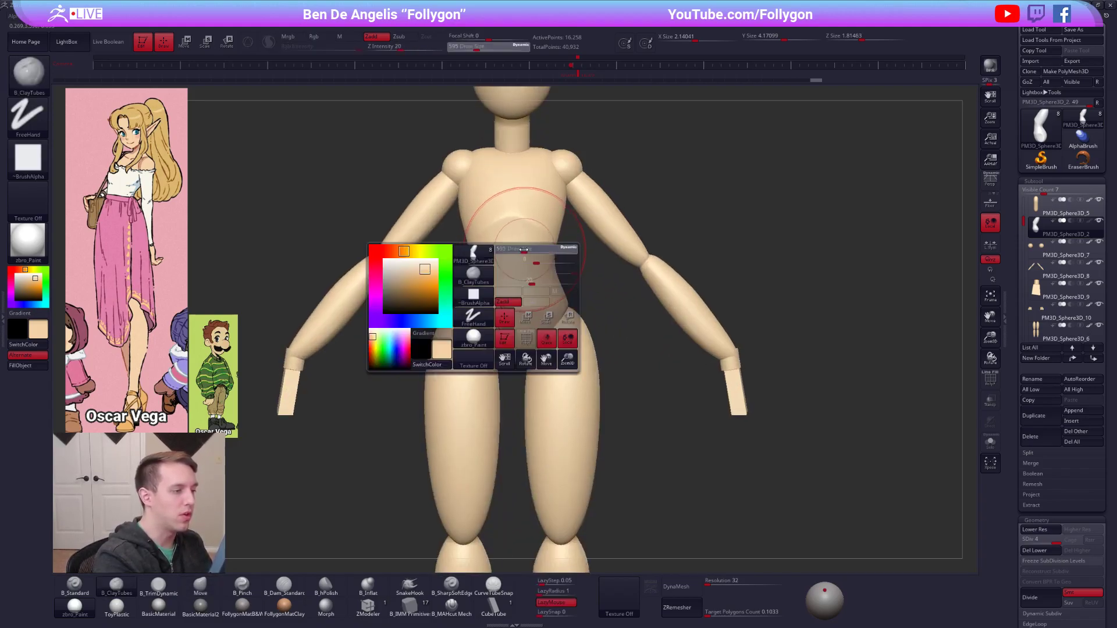
drag(527, 256, 517, 255)
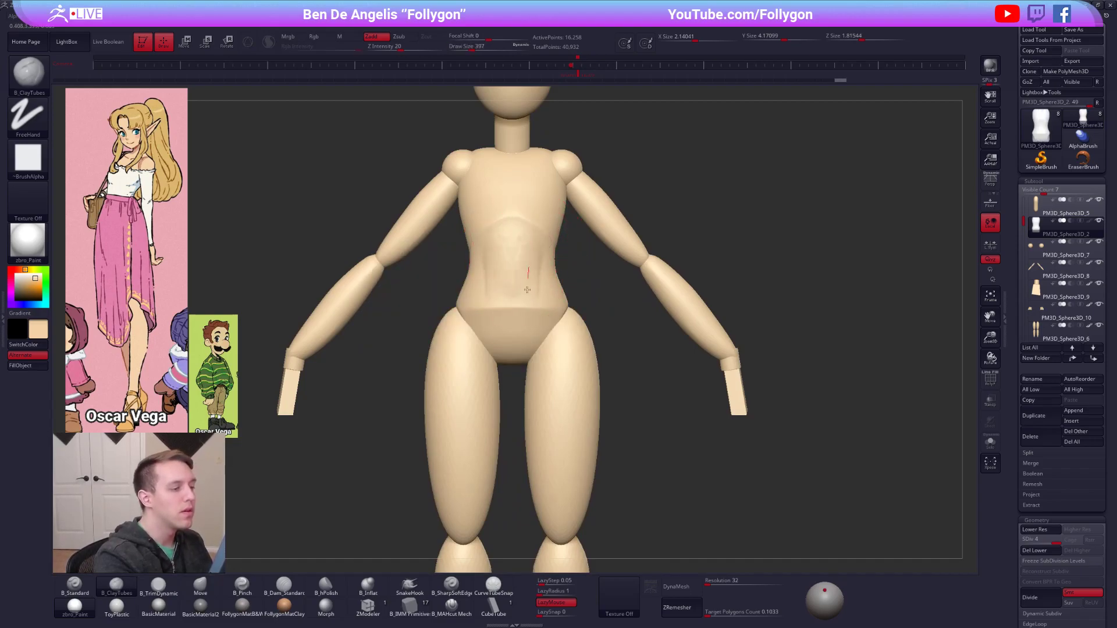
right_drag(528, 281, 549, 252)
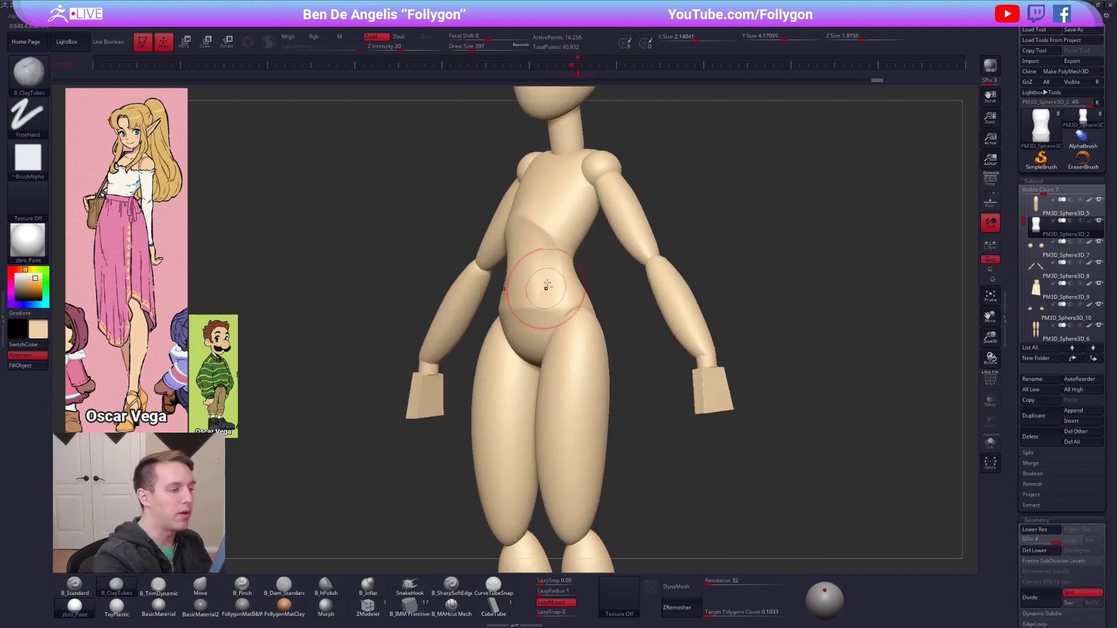
shift+drag(551, 287, 549, 266)
mouse_move(549, 266)
right_down()
mouse_move(537, 269)
mouse_move(560, 279)
right_up()
Refine the abdomen, isolate the torso, and flatten the side of the hip with the B_TrimDynamic brush at draw size 519.
key(1)
mouse_move(560, 279)
ctrl+right_down()
mouse_move(550, 314)
mouse_move(551, 272)
ctrl+right_up()
key(space)
drag(536, 282, 543, 283)
key(alt+s)
mouse_move(542, 282)
shift+right_down()
mouse_move(543, 250)
mouse_move(536, 355)
shift+right_up()
right_drag(544, 274, 548, 273)
key(3)
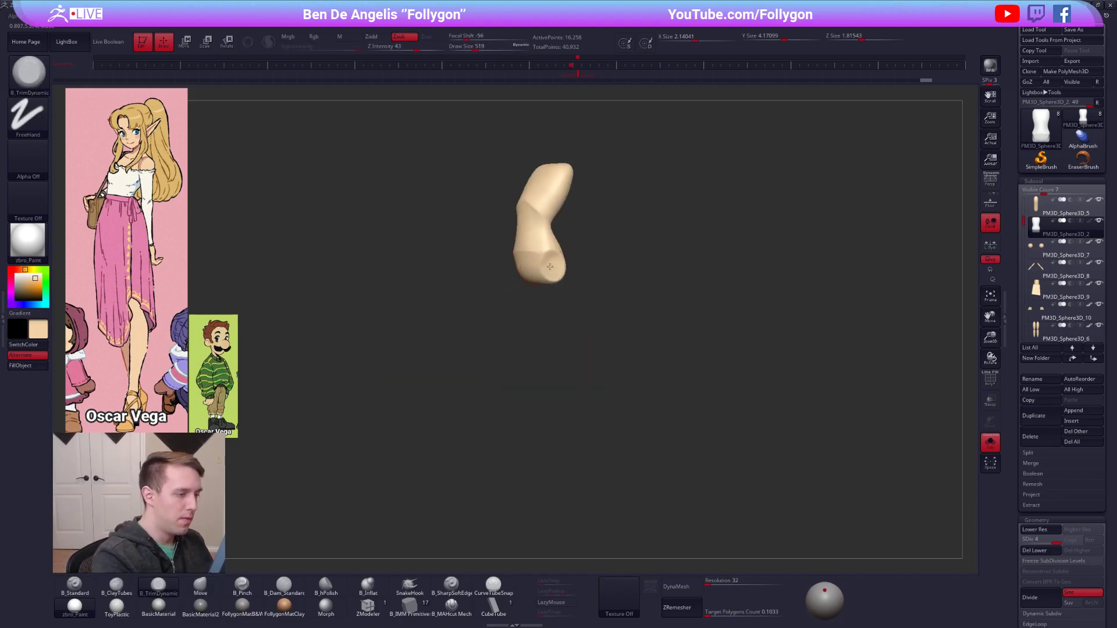
drag(551, 269, 552, 269)
mouse_move(551, 270)
shift+right_down()
mouse_move(548, 292)
mouse_move(547, 252)
shift+right_up()
Switch to the Move brush, show the whole figure again, and reselect the torso.
key(4)
key(alt+s)
alt+click(554, 299)
alt+click(545, 250)
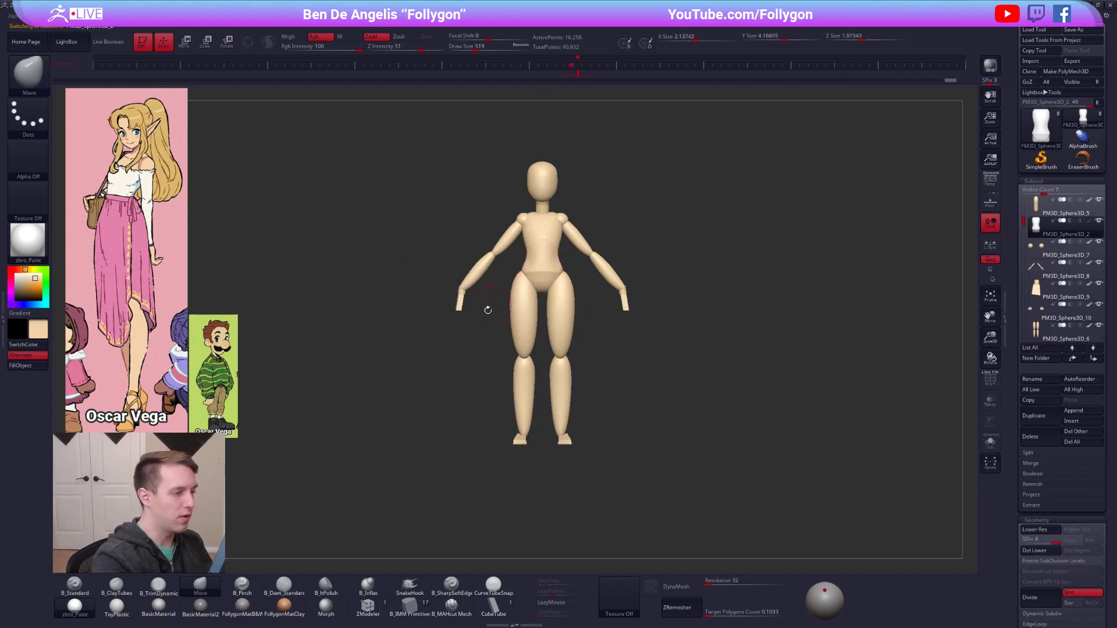
Select the legs and reshape the outer contour of the thighs with the Move brush at draw size 955.
alt+right_drag(619, 371, 638, 373)
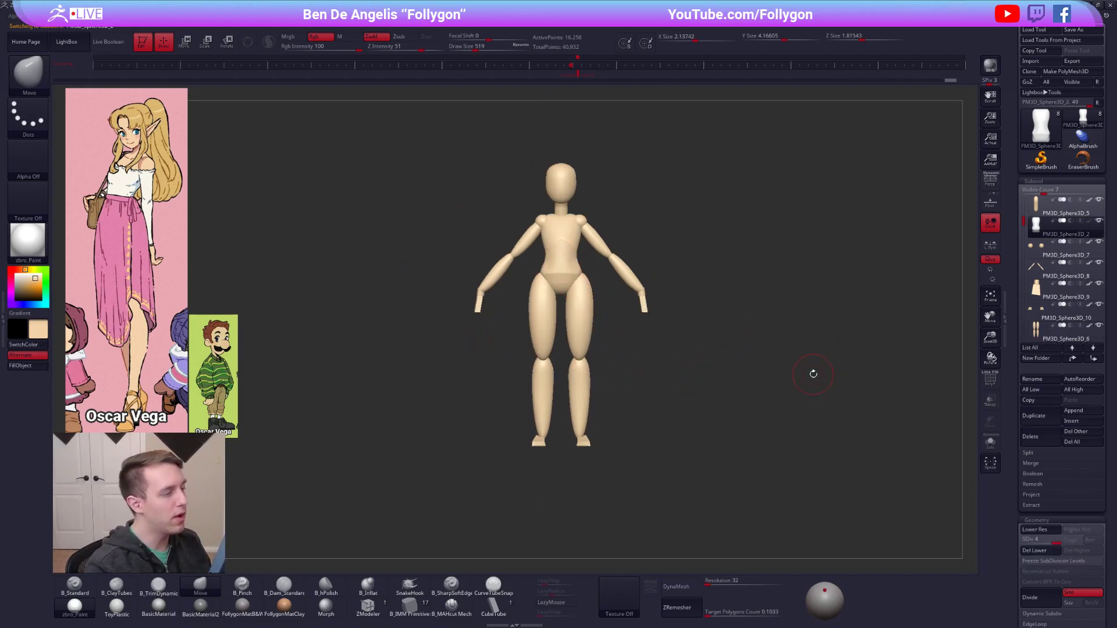
key(1)
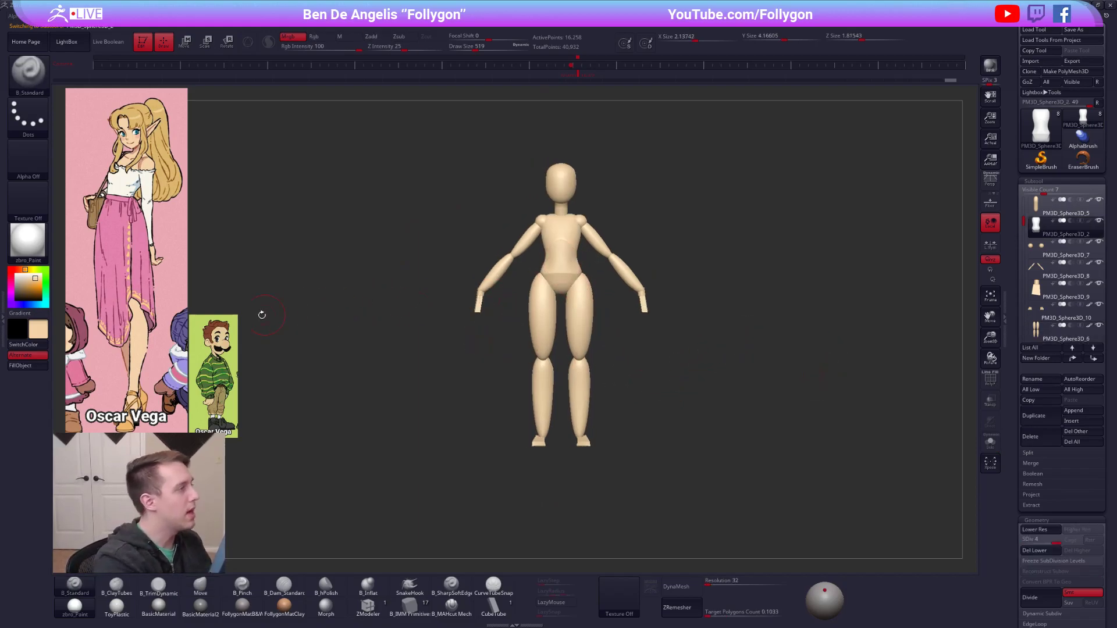
click(39, 370)
ctrl+right_drag(477, 279, 492, 343)
alt+click(608, 333)
alt+right_drag(608, 333, 594, 328)
key(2)
key(space)
drag(595, 309, 608, 309)
alt+right_drag(607, 303, 591, 299)
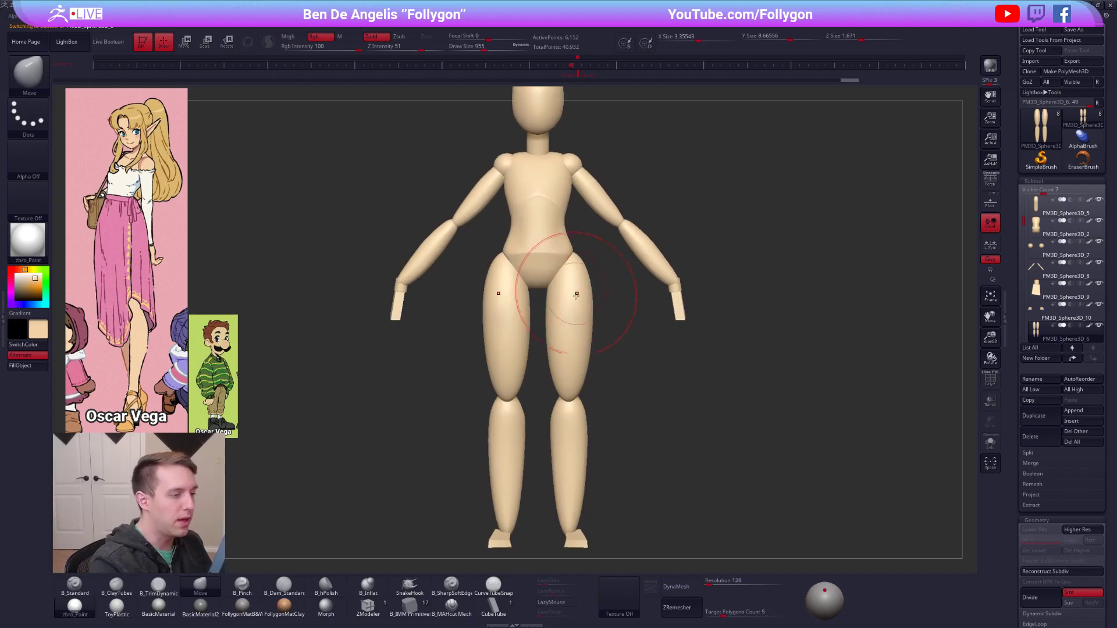
Shift the legs slightly inward with the transpose Move tool and mask the lower legs.
key(w)
mouse_move(583, 305)
mouse_down()
mouse_move(627, 306)
mouse_move(603, 305)
mouse_up()
key(q)
mouse_move(576, 267)
mouse_down()
mouse_move(576, 254)
mouse_move(590, 290)
mouse_up()
drag(548, 324, 560, 464)
key(w)
key(q)
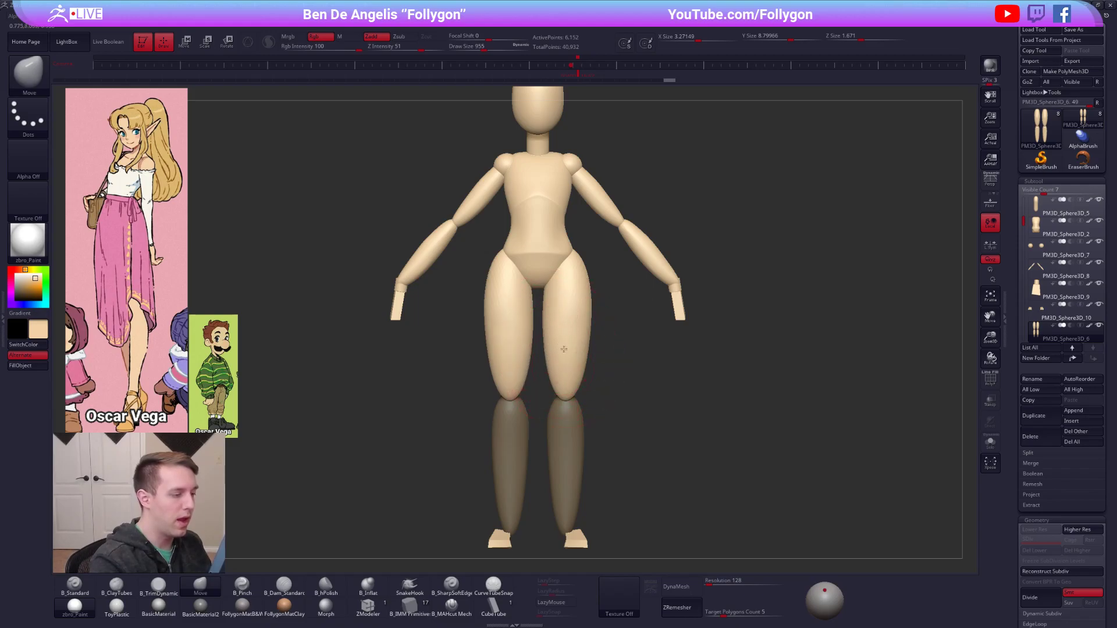
Isolate one leg, delete the hidden opposite leg, and mask the lower part of the remaining leg.
alt+right_drag(563, 360, 566, 286)
ctrl+drag(605, 313, 609, 317)
key(alt+s)
mouse_move(543, 194)
ctrl+shift+mouse_down()
mouse_move(541, 303)
mouse_move(635, 460)
mouse_move(550, 159)
ctrl+shift+mouse_up()
key(space)
click(669, 232)
alt+right_drag(643, 236, 656, 273)
key(alt+s)
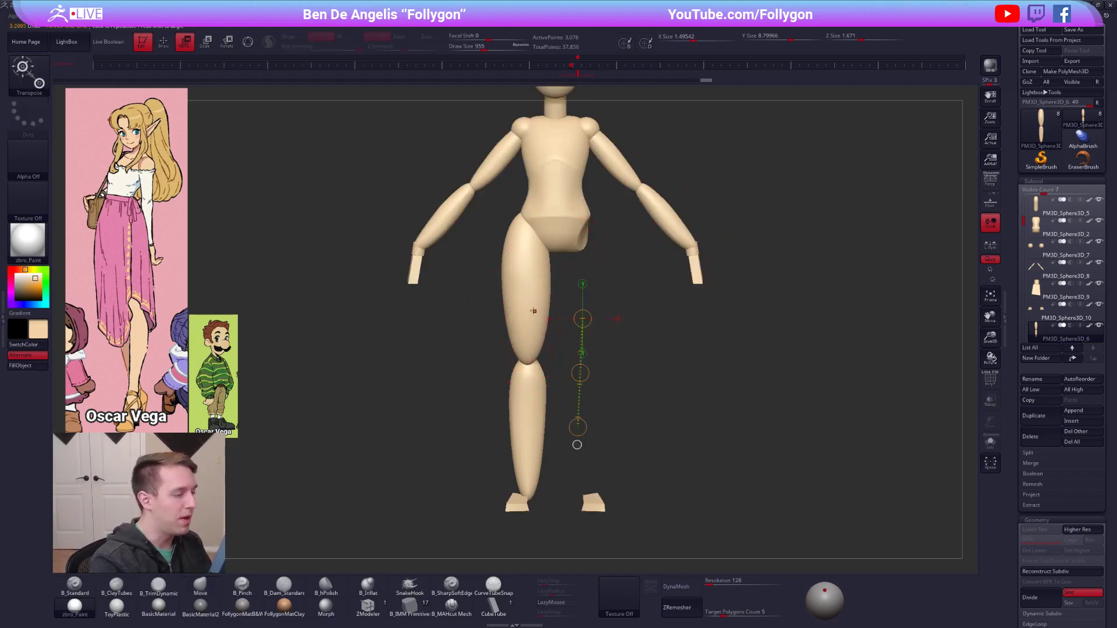
ctrl+drag(529, 391, 529, 407)
key(bracketright)
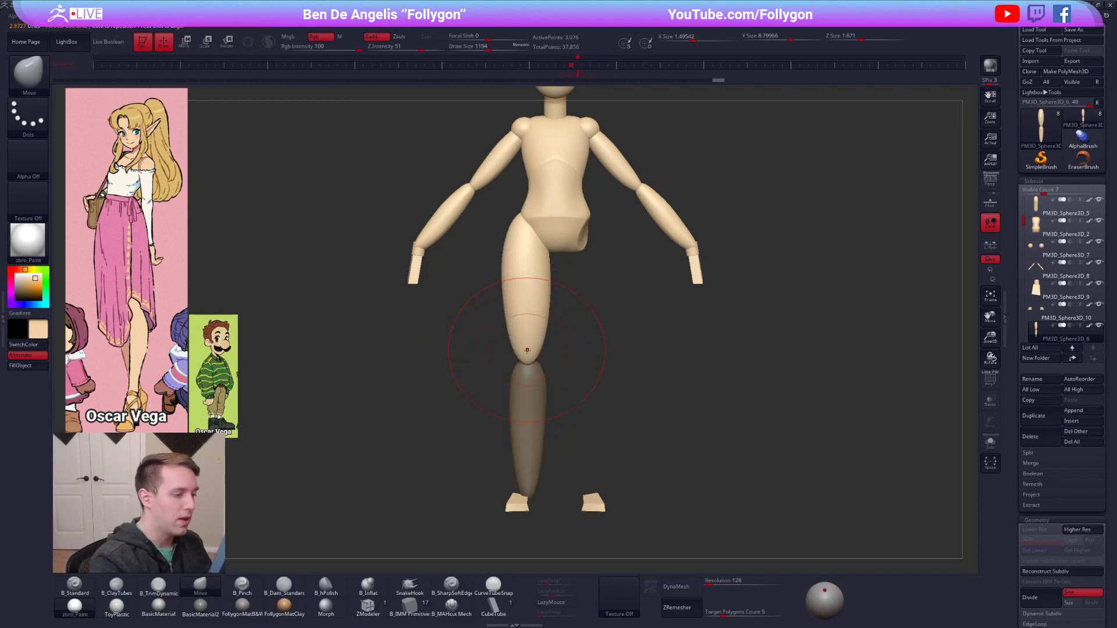
Refine the outline of the unmasked thigh with the Move brush, starting at draw size 1194.
drag(543, 294, 541, 296)
key(space)
right_drag(541, 296, 544, 286)
key(space)
drag(542, 284, 536, 284)
ctrl+right_drag(515, 276, 598, 280)
Build up the front of the thigh with the B_ClayTubes brush at draw size 615.
key(shift+f)
key(shift+f)
key(2)
drag(524, 265, 533, 343)
shift+drag(527, 268, 534, 319)
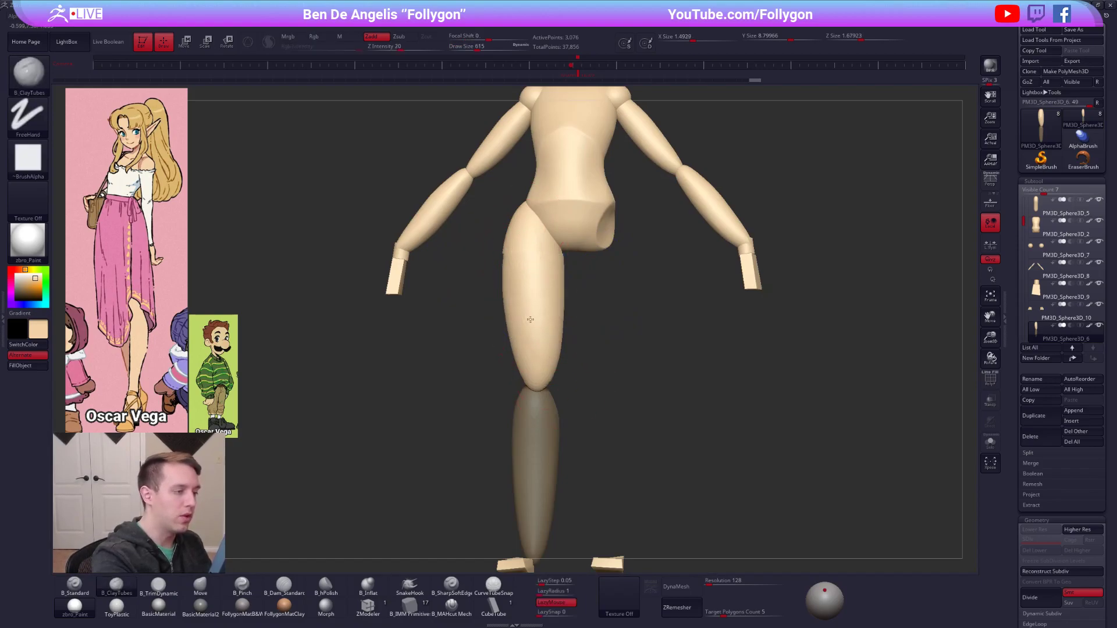
Reshape the lower thigh above the knee in side view with the Move brush, starting at draw size 1388.
shift+right_drag(534, 319, 486, 317)
key(space)
drag(597, 306, 597, 306)
key(5)
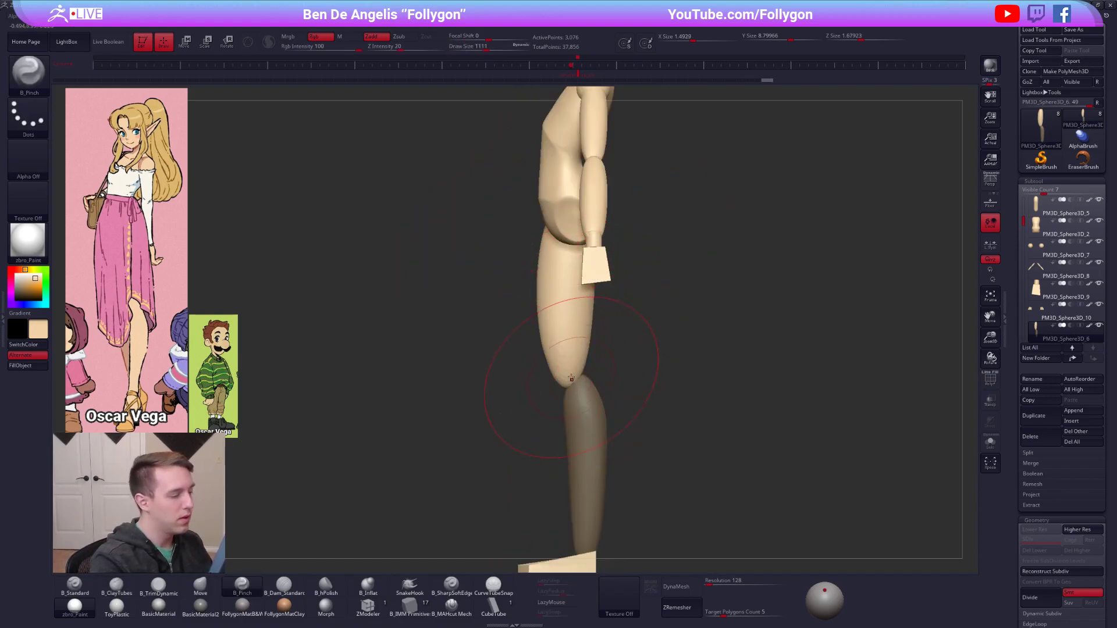
key(4)
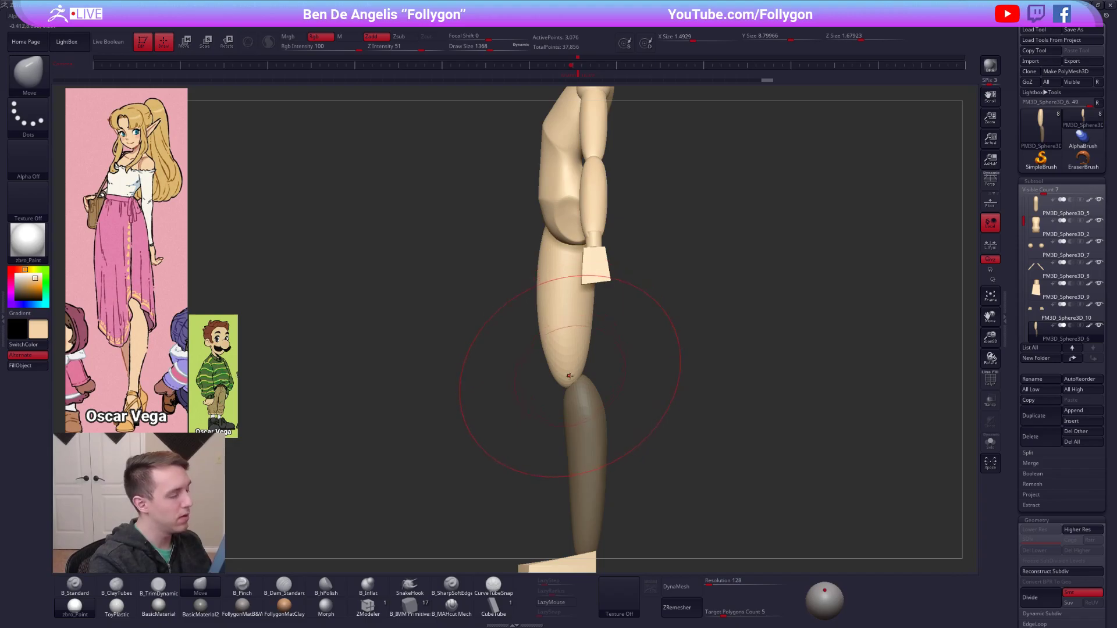
mouse_move(575, 380)
right_down()
mouse_move(628, 334)
mouse_move(599, 359)
mouse_move(640, 350)
right_up()
key(space)
drag(607, 307, 598, 307)
mouse_move(599, 290)
right_down()
mouse_move(569, 289)
mouse_move(592, 312)
right_up()
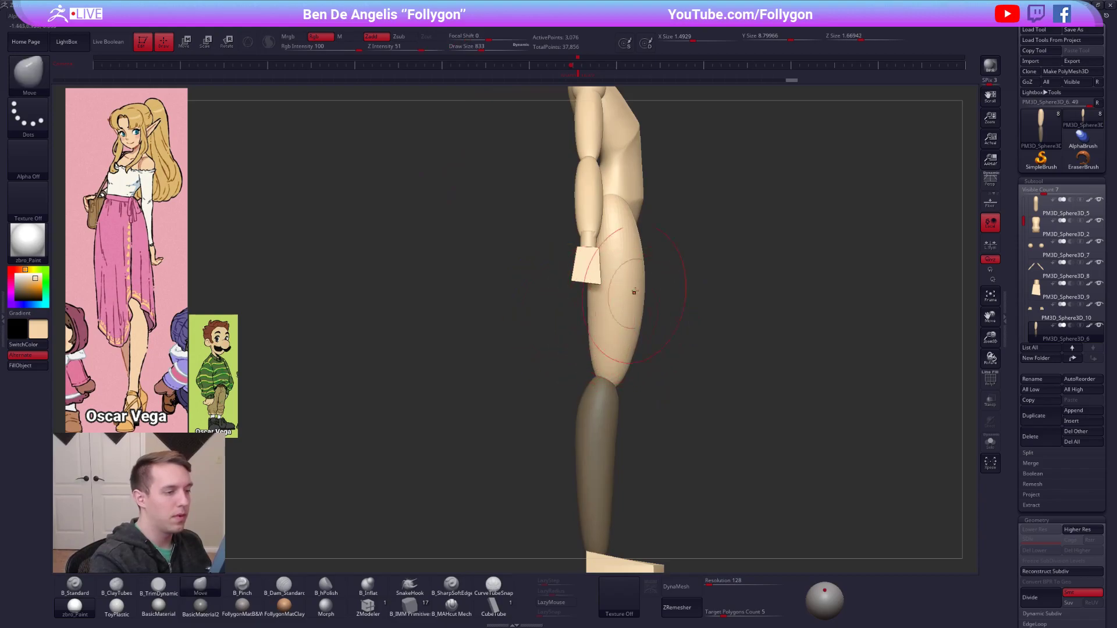
Refine the thigh's profile toward the hip with the Move brush, starting at draw size 833.
drag(640, 232, 634, 215)
key(space)
right_drag(634, 215, 614, 282)
key(space)
drag(622, 281, 607, 282)
right_drag(599, 274, 587, 277)
key(space)
drag(606, 277, 593, 277)
Isolate the leg and flatten the upper thigh with the B_TrimDynamic brush at draw size 677.
key(alt+shift+s)
ctrl+right_drag(601, 274, 595, 254)
key(3)
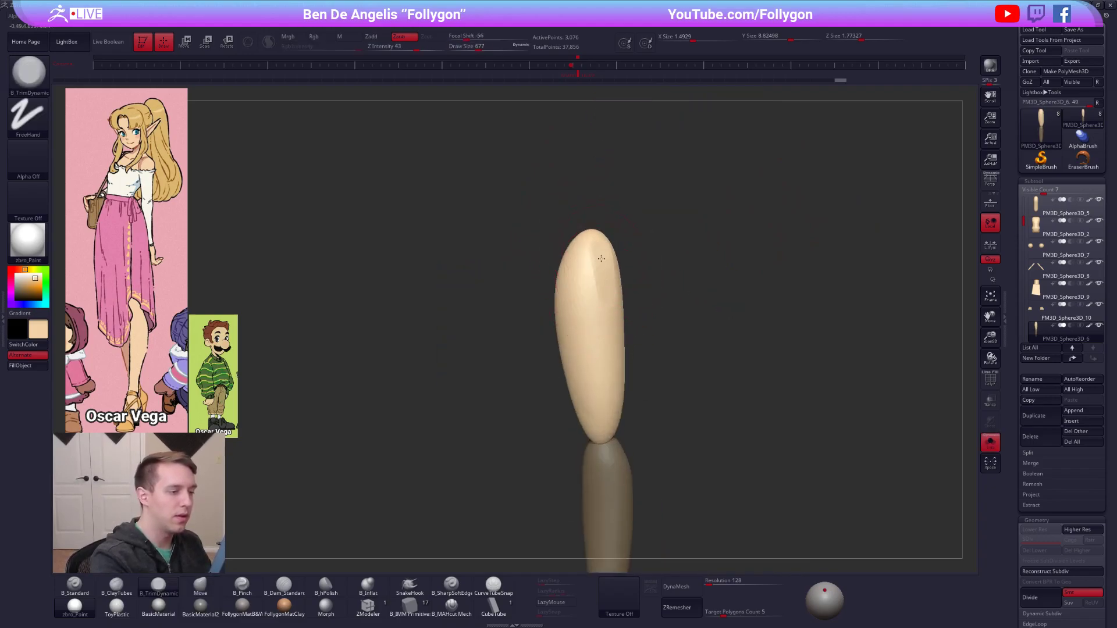
key(alt+shift+s)
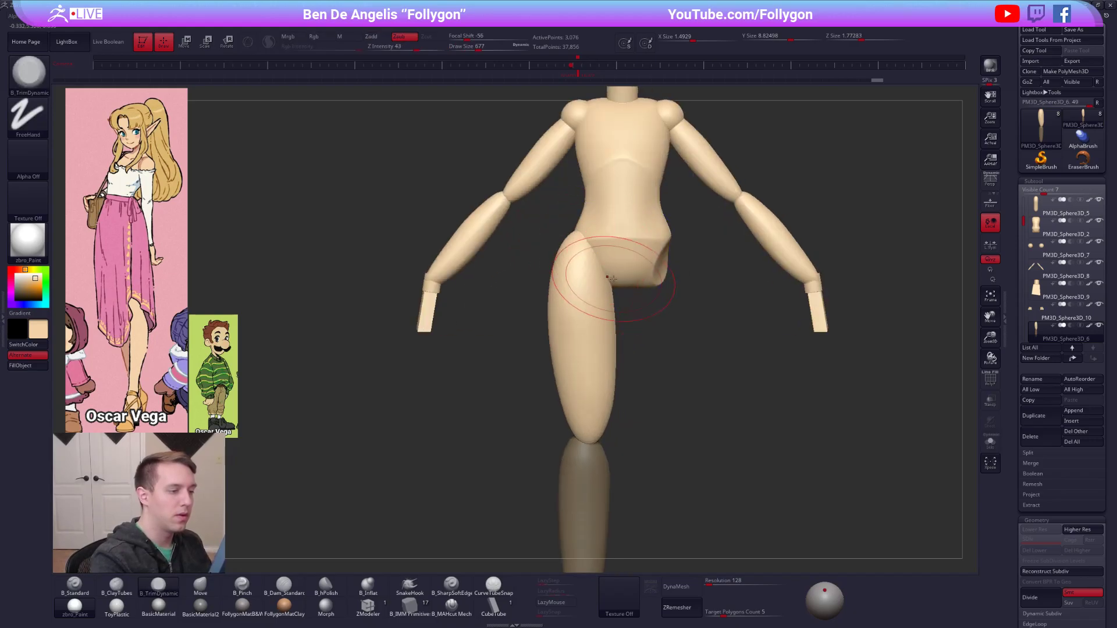
ctrl+right_drag(610, 300, 589, 273)
key(alt+shift+s)
shift+drag(615, 307, 603, 281)
right_drag(603, 282, 592, 282)
Mask the thigh instead of the lower leg and switch to the Move brush at draw size 810.
alt+right_drag(593, 282, 582, 207)
ctrl+click(641, 353)
ctrl+right_drag(641, 353, 632, 378)
key(space)
drag(590, 334, 594, 334)
ctrl+right_drag(580, 313, 583, 315)
key(b)
key(m)
key(v)
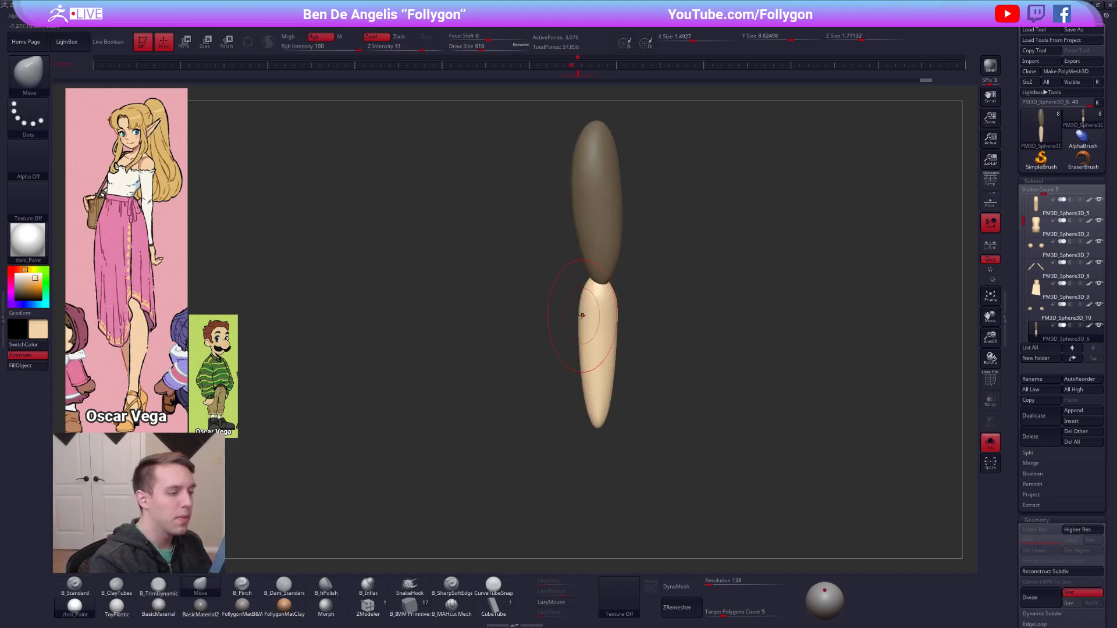
Show the whole figure and shape the lower leg from the back and side with the Move brush at draw size 699.
key(ctrl+shift+s)
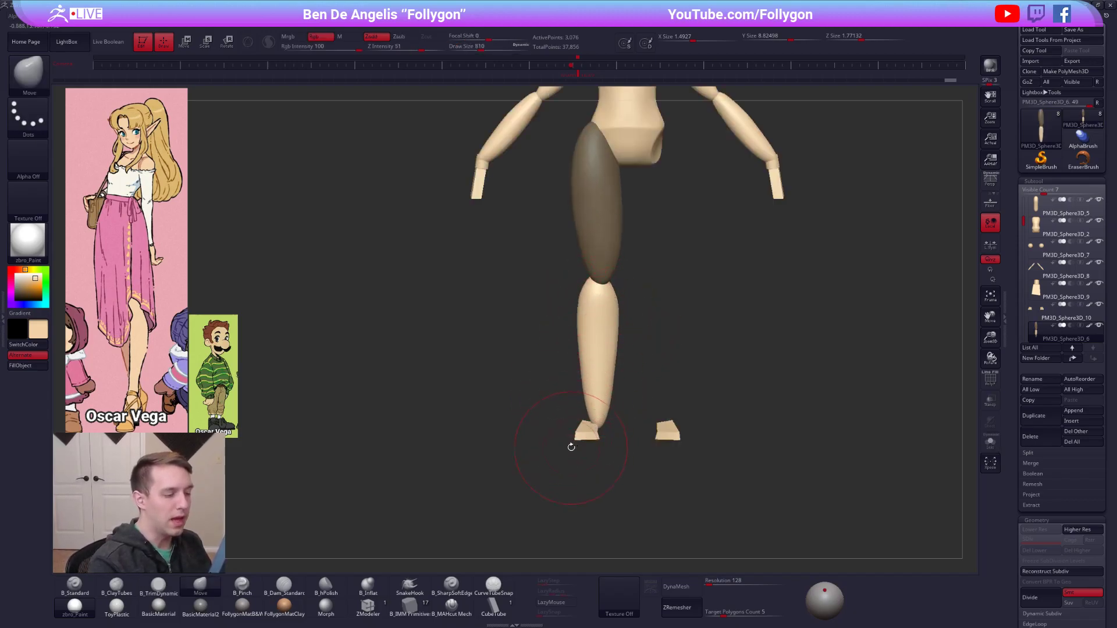
right_drag(580, 310, 658, 323)
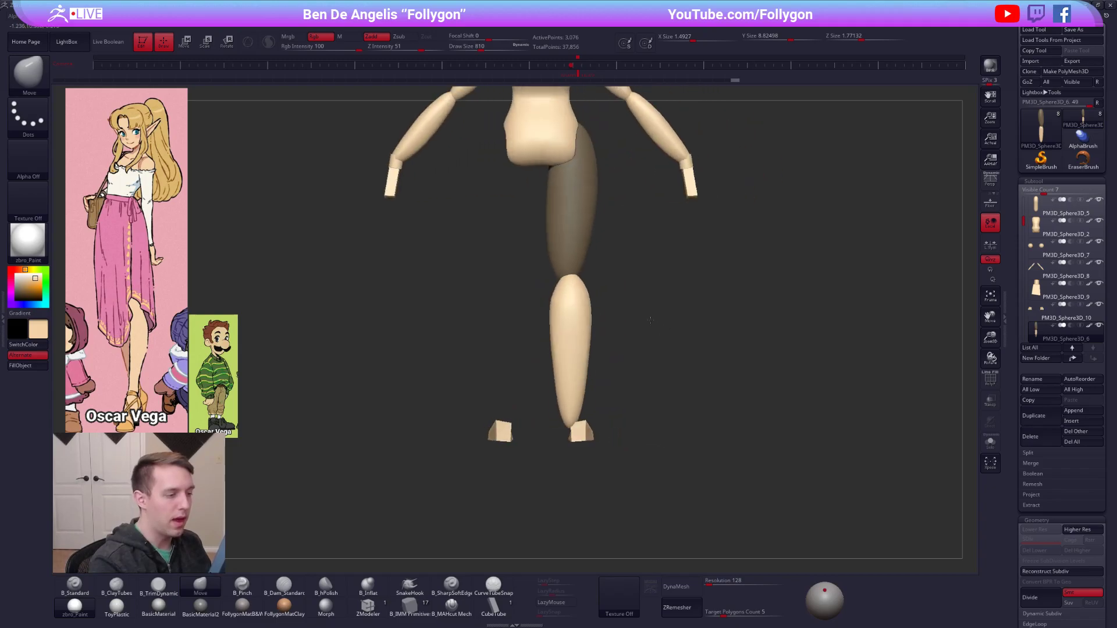
key(space)
click(556, 360)
key(space)
click(583, 303)
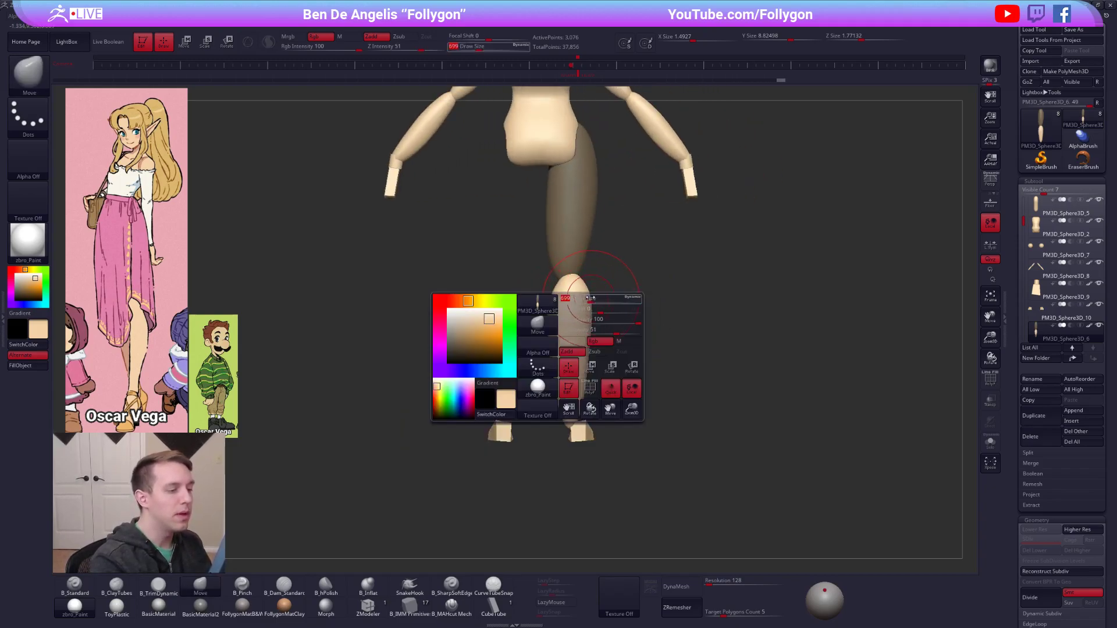
shift+right_drag(586, 305, 527, 309)
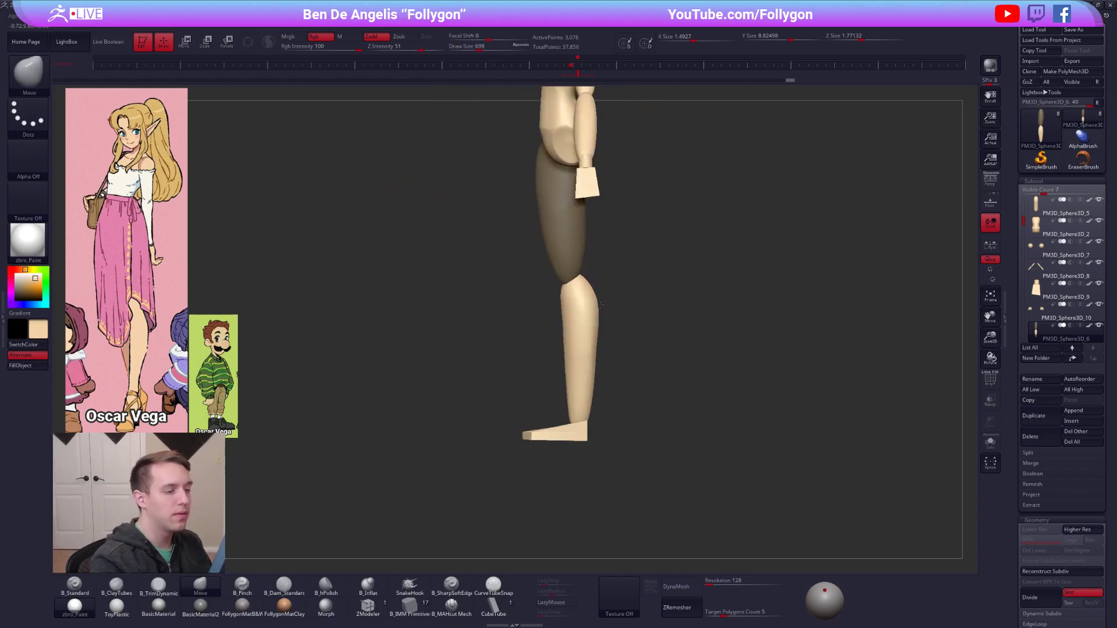
drag(601, 305, 601, 305)
right_drag(602, 305, 643, 311)
Build up the calf with the B_ClayTubes brush at draw size 764.
key(2)
shift+drag(596, 359, 593, 374)
shift+right_drag(593, 374, 611, 374)
key(space)
click(587, 360)
shift+drag(599, 368, 602, 357)
right_drag(665, 319, 608, 314)
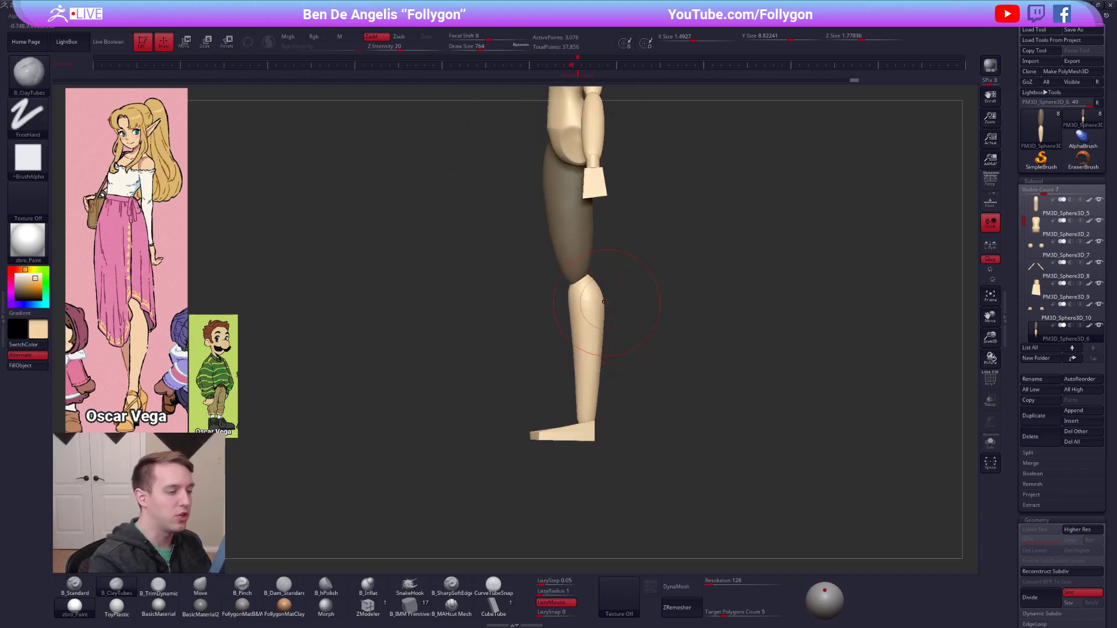
Refine the lower leg's contour in front view with the Move brush at draw size 699.
key(1)
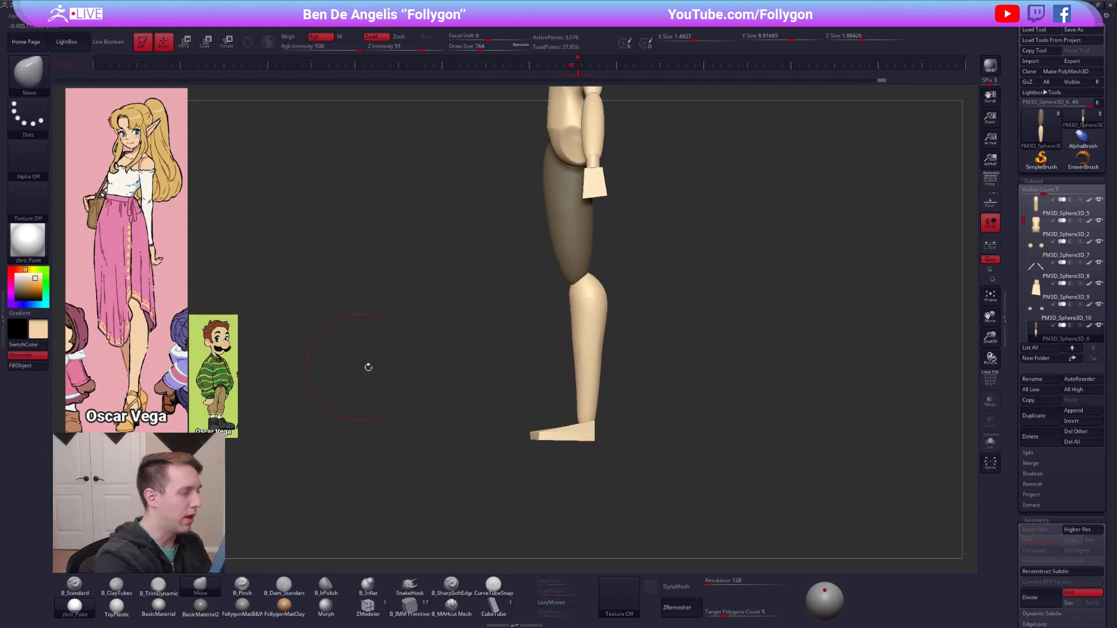
shift+right_drag(342, 365, 619, 367)
key([)
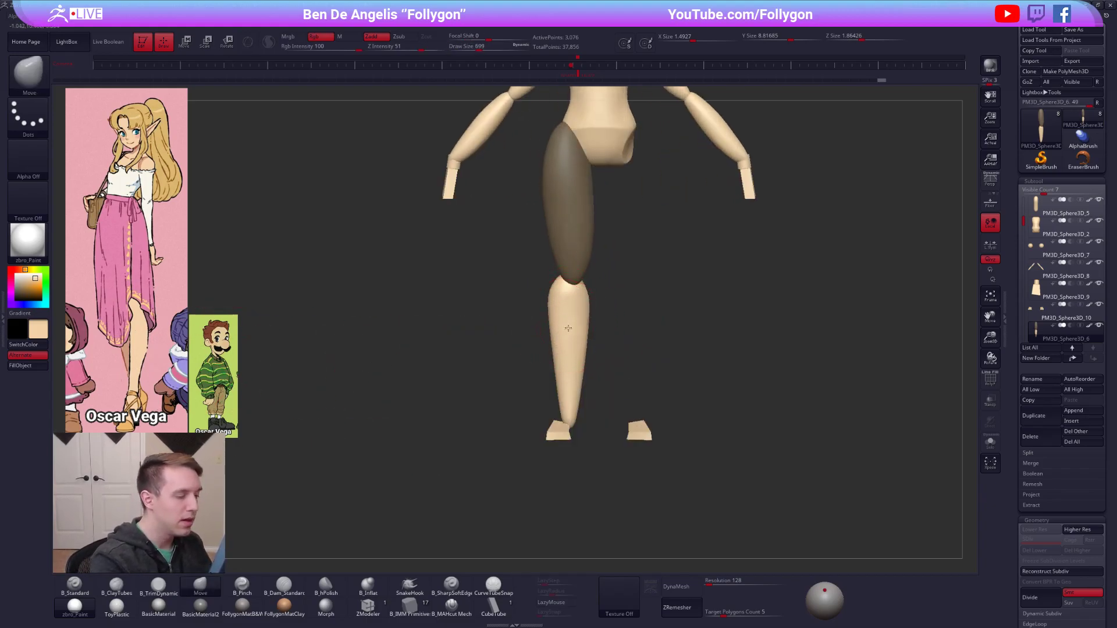
right_drag(408, 355, 528, 362)
key(space)
drag(573, 349, 565, 349)
mouse_move(402, 355)
right_down()
mouse_move(527, 352)
mouse_move(521, 344)
right_up()
Smooth and refine the lower leg at draw size 764, and clear the thigh mask.
key(2)
key(space)
drag(556, 346, 563, 347)
key(4)
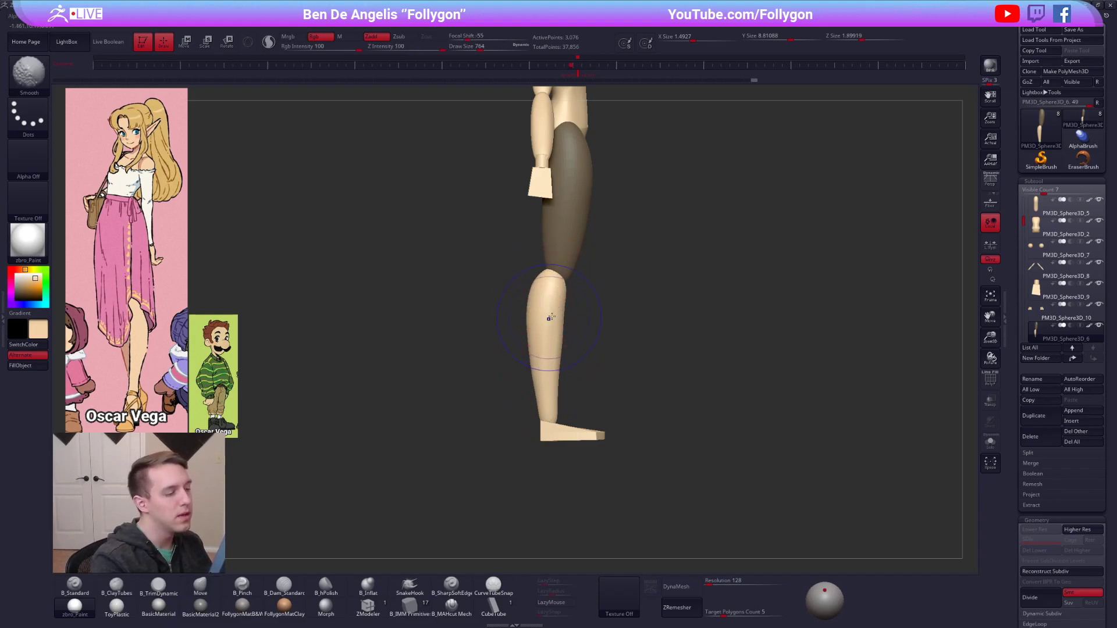
right_drag(547, 289, 538, 316)
drag(592, 330, 574, 364)
mouse_move(570, 324)
right_down()
mouse_move(614, 320)
mouse_move(601, 316)
mouse_move(646, 409)
right_up()
alt+right_drag(581, 384, 583, 339)
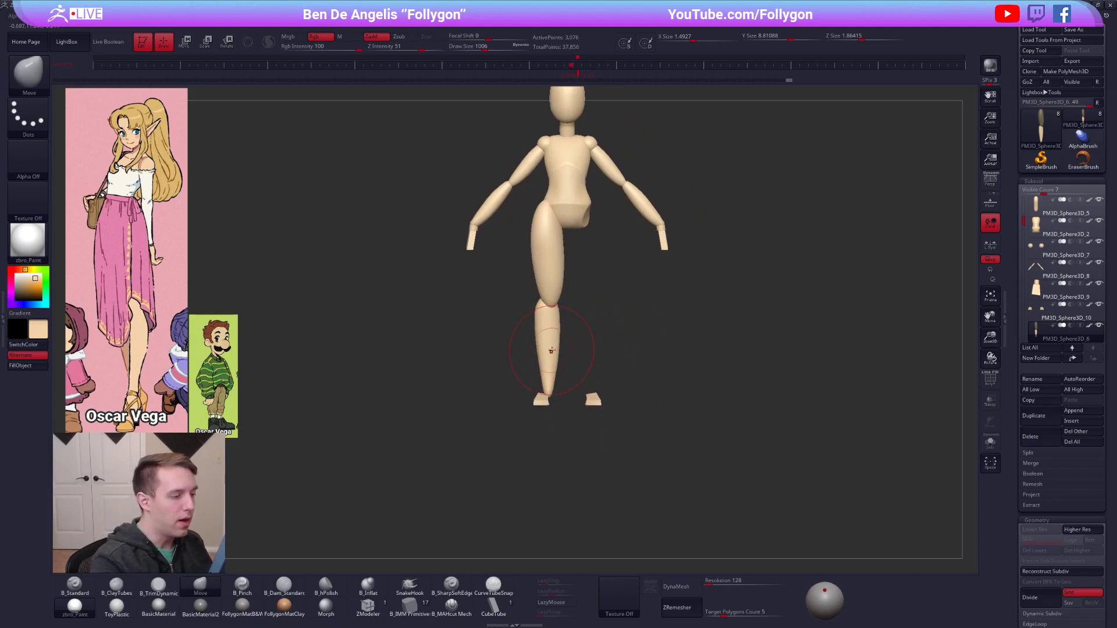
Rotate the lower leg about the knee with the thigh masked, and refine it with the Move brush at draw size 1523.
key(r)
key(w)
key(r)
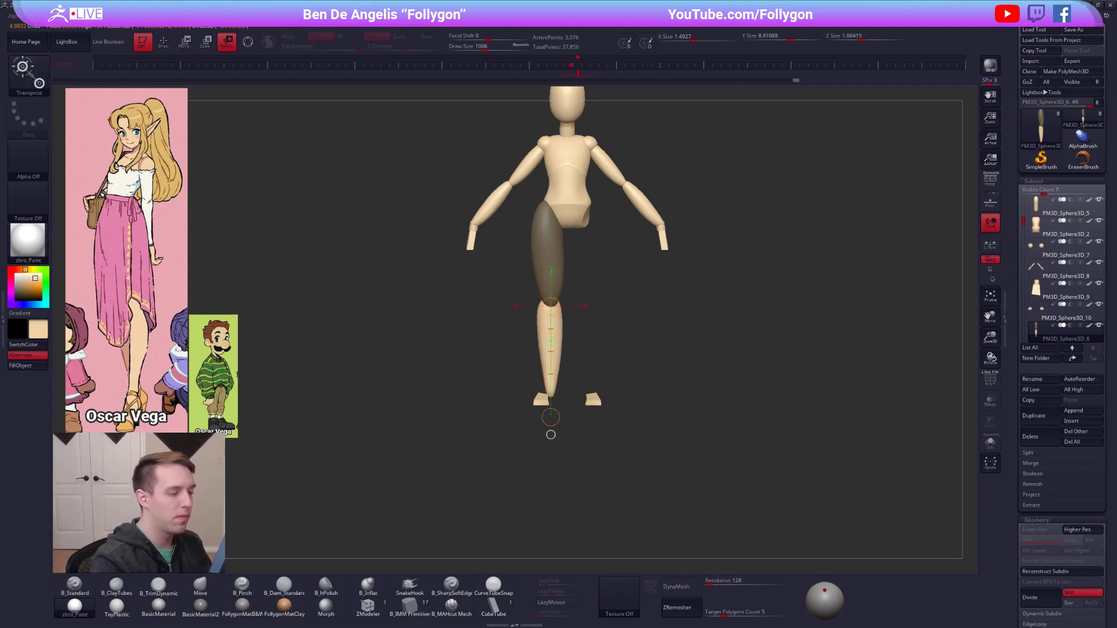
key(q)
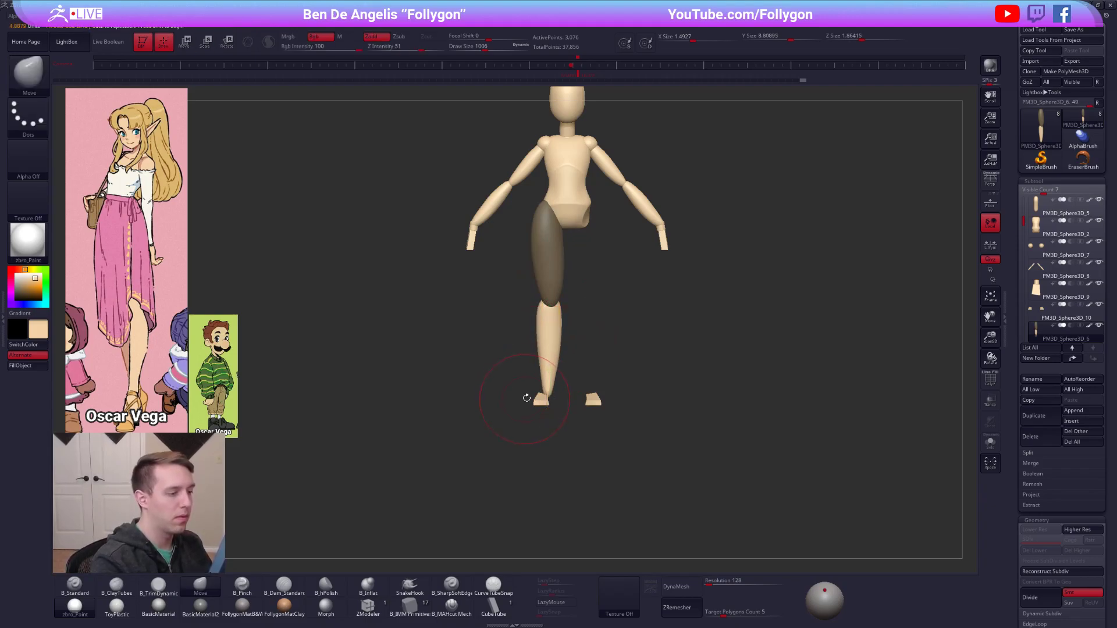
ctrl+right_drag(525, 399, 553, 423)
key(space)
drag(552, 370, 562, 371)
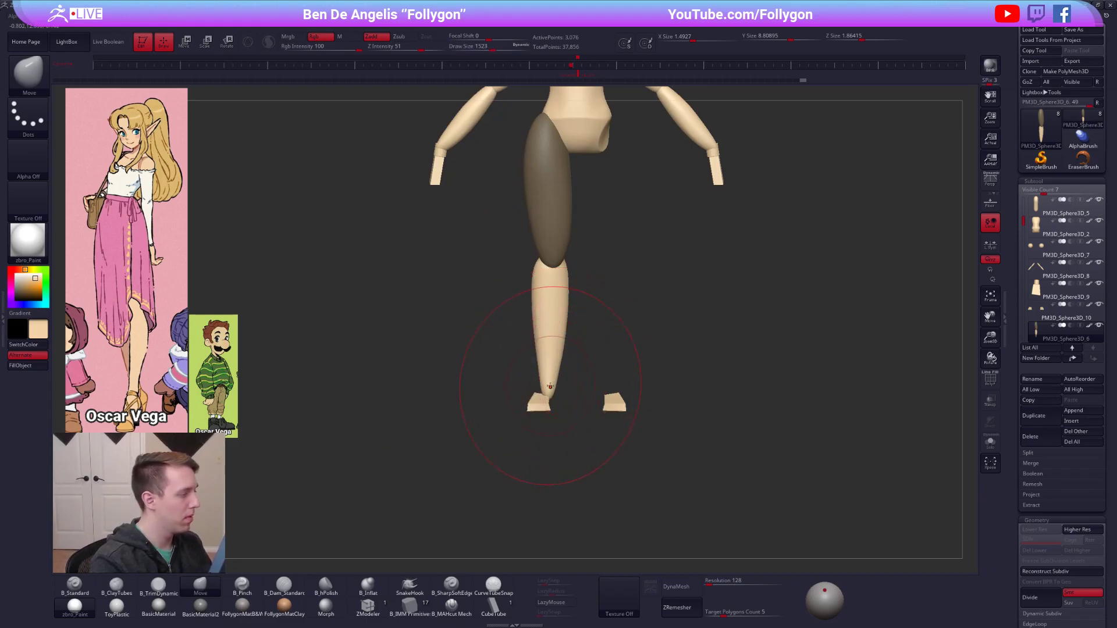
Select the feet, move them inward beneath the ankles, and rotate them so the toes point slightly outward.
alt+click(545, 403)
right_drag(547, 405, 552, 326)
mouse_move(549, 459)
alt+right_down()
mouse_move(568, 379)
mouse_move(539, 371)
alt+right_up()
key(w)
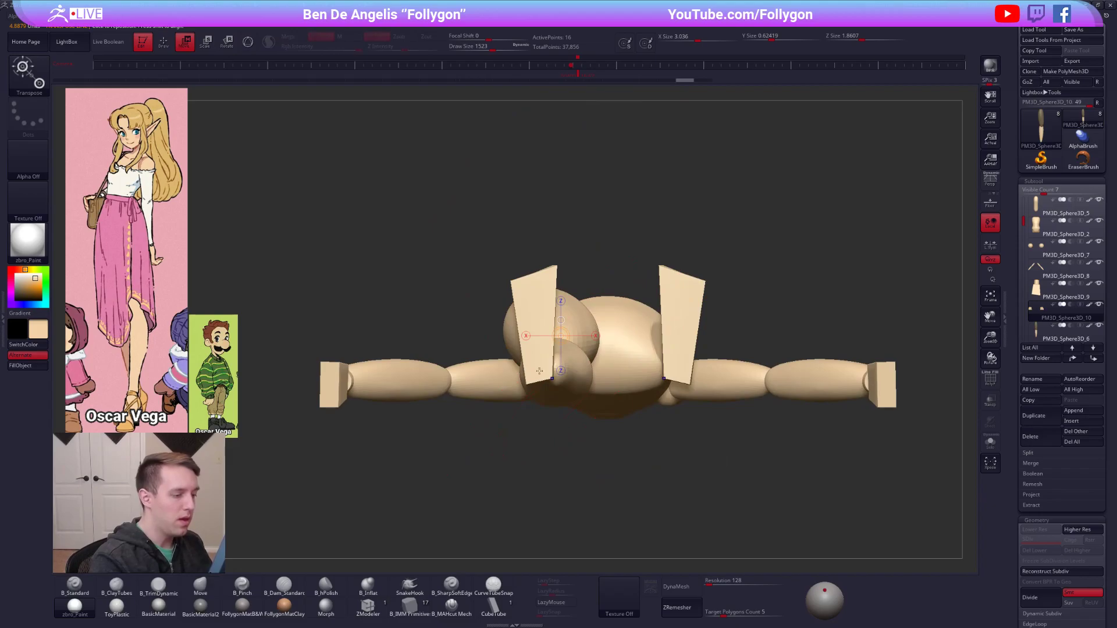
drag(563, 375, 573, 376)
key(r)
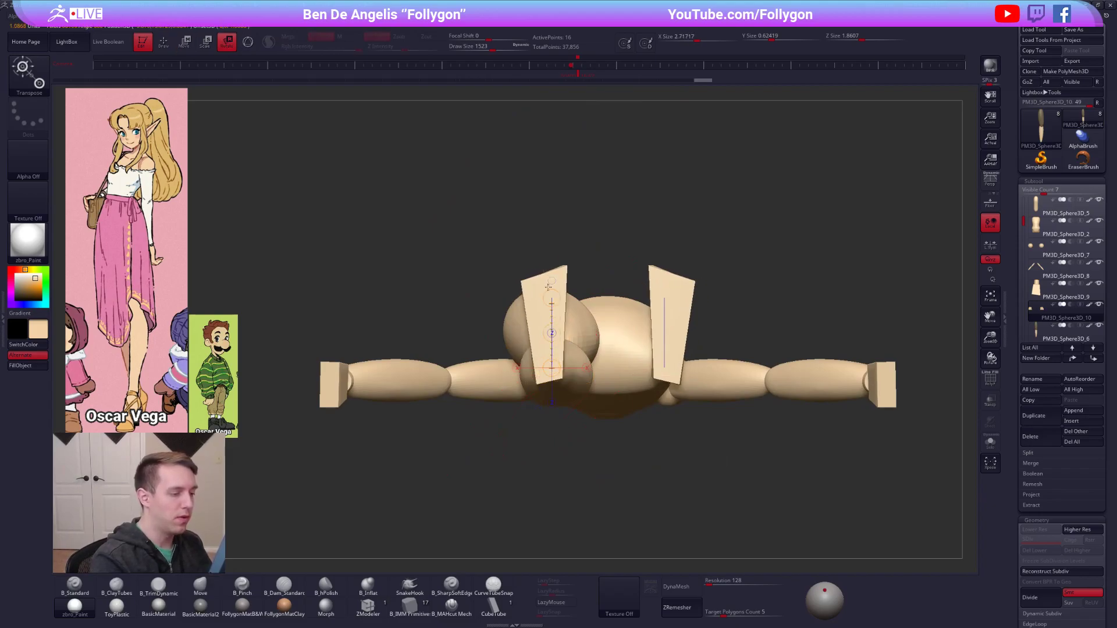
drag(552, 233, 518, 238)
key(q)
Reselect the leg subtool and restore the opposite leg with Mirror And Weld.
mouse_move(569, 294)
right_down()
mouse_move(575, 359)
mouse_move(541, 367)
mouse_move(604, 304)
mouse_move(609, 331)
right_up()
key(w)
key(q)
alt+click(546, 239)
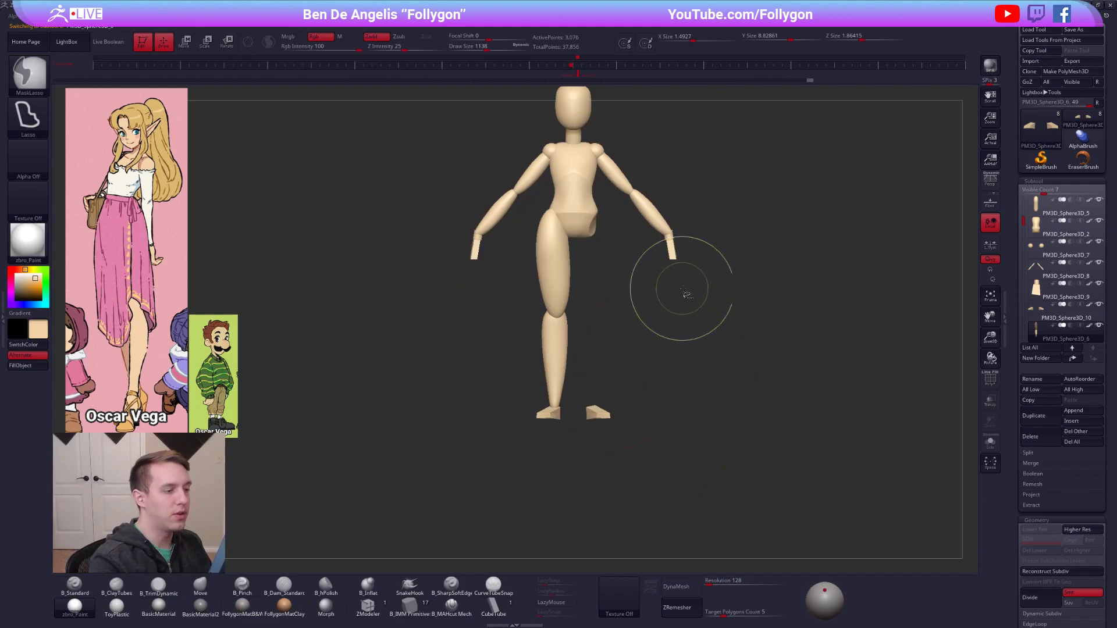
key(ctrl+f)
click(688, 368)
right_drag(756, 477, 789, 484)
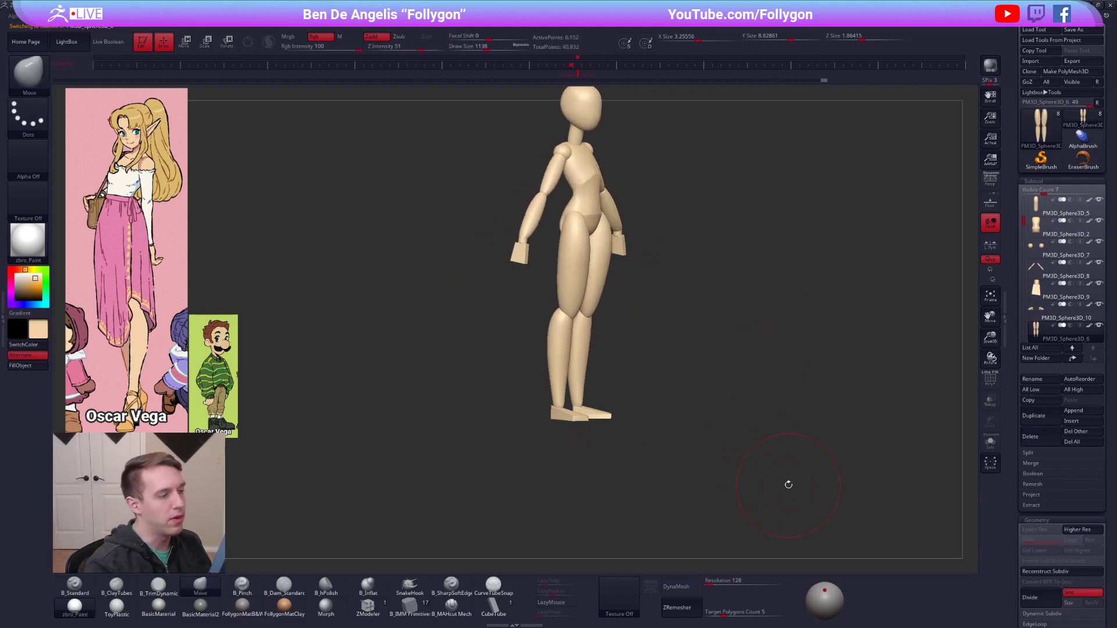
Select the leg subtool and create a combined posing mesh of the whole figure with TPoseMesh.
shift+right_drag(609, 294, 599, 296)
alt+right_drag(610, 298, 612, 377)
alt+right_drag(748, 464, 570, 302)
alt+click(605, 289)
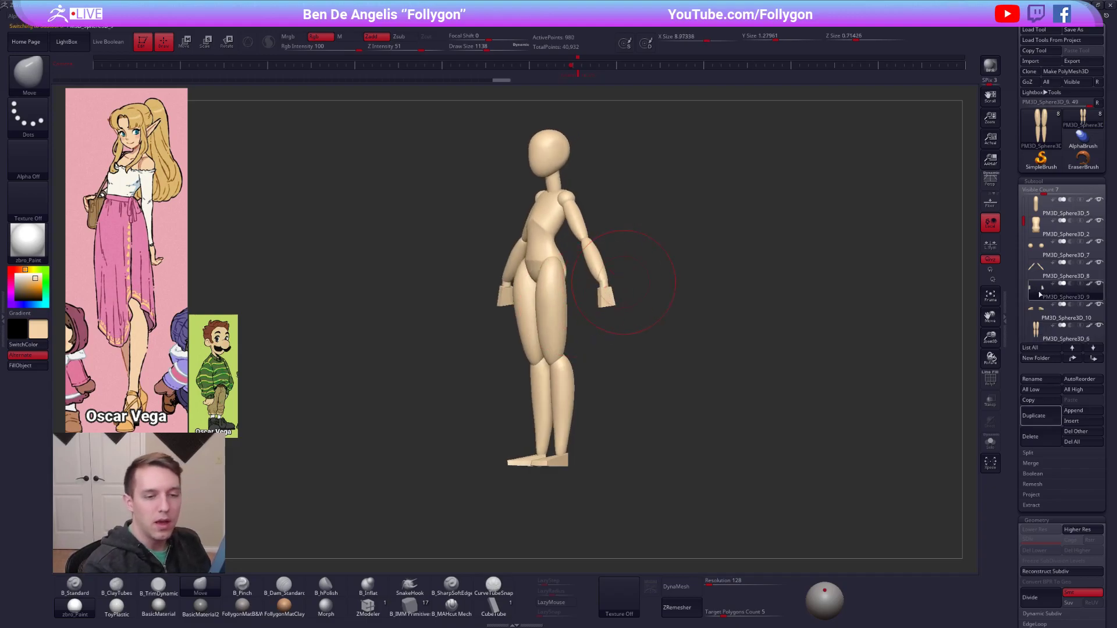
right_drag(878, 409, 843, 421)
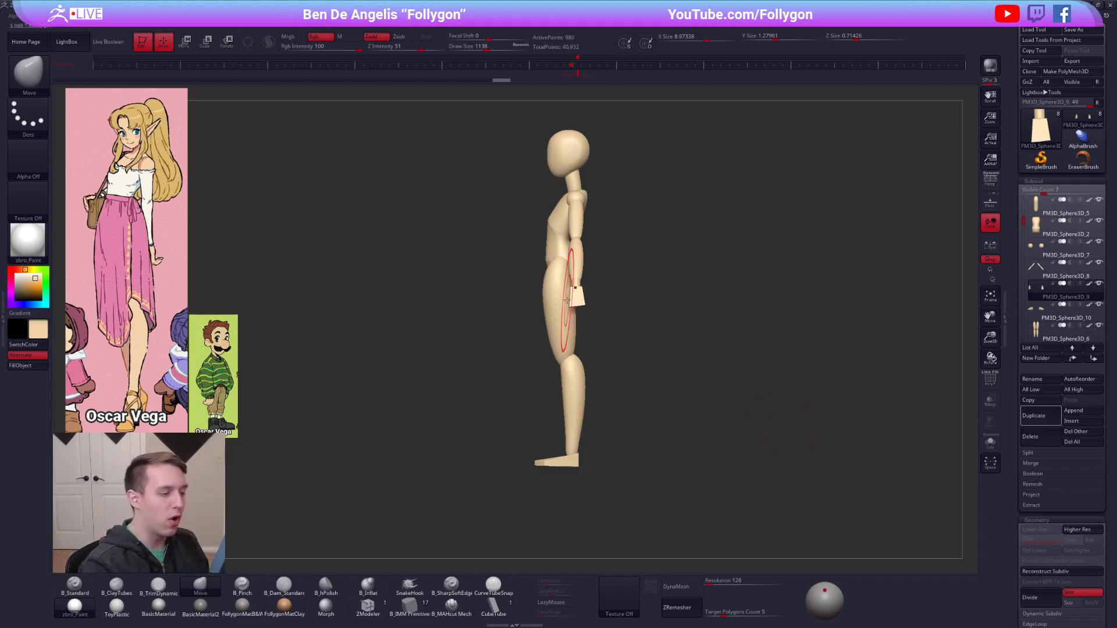
alt+click(562, 307)
key(shift+f)
key(shift+f)
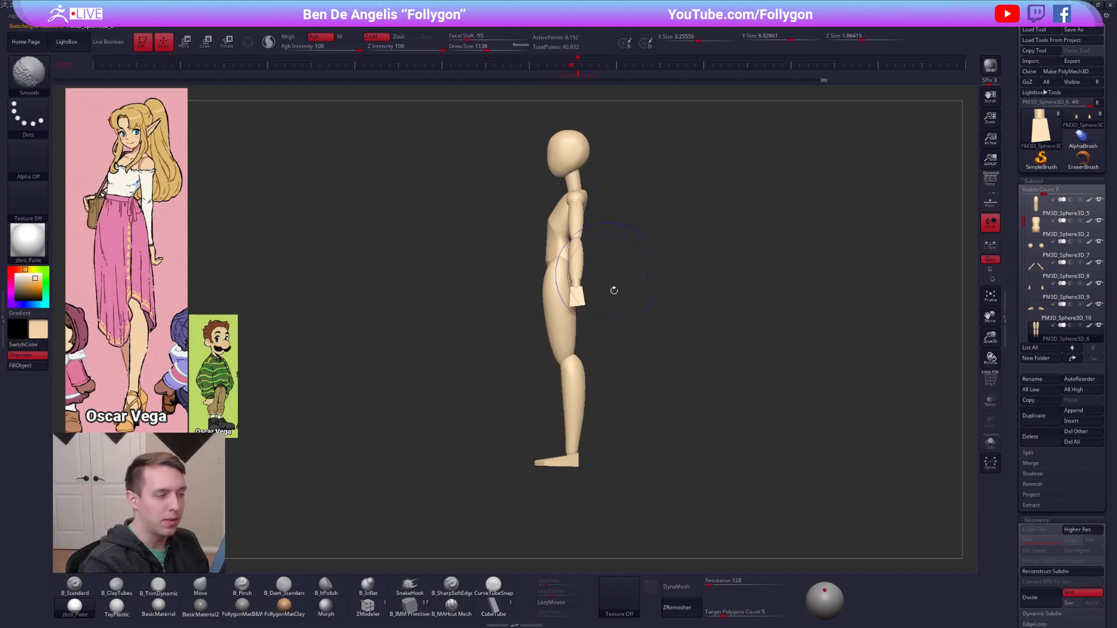
key(space)
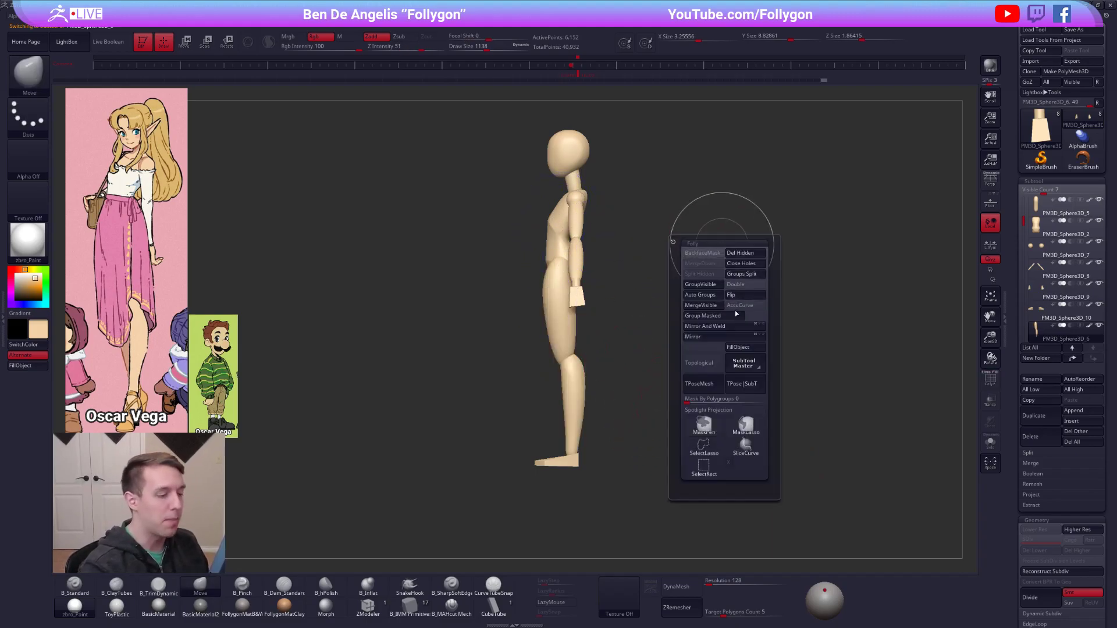
click(722, 383)
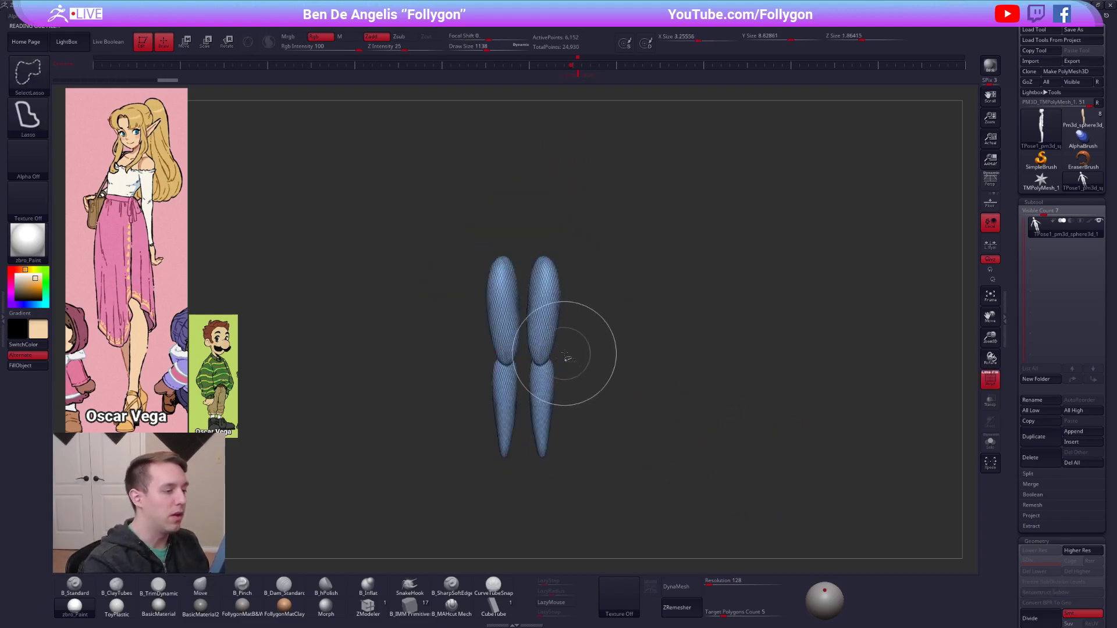
Mask the upper body of the posing mesh, leaving the legs and feet editable.
mouse_move(561, 392)
ctrl+alt+shift+mouse_down()
mouse_move(489, 507)
mouse_move(621, 470)
ctrl+alt+shift+mouse_up()
ctrl+click(638, 461)
ctrl+shift+click(629, 433)
key(shift+f)
ctrl+click(633, 383)
mouse_move(634, 383)
shift+mouse_down()
mouse_move(577, 346)
mouse_move(631, 355)
mouse_move(654, 380)
shift+mouse_up()
Reposition the unmasked legs and feet relative to the torso with the transpose Move tool.
key(w)
mouse_move(580, 284)
shift+mouse_down()
mouse_move(665, 285)
mouse_move(616, 284)
shift+mouse_up()
alt+drag(645, 358, 640, 313)
key(q)
mouse_move(612, 402)
mouse_down()
mouse_move(641, 403)
mouse_move(609, 404)
mouse_up()
alt+drag(616, 348, 620, 384)
ctrl+click(618, 314)
Mask the rest of the figure so that only the legs stay editable on the posing mesh.
key(space)
click(574, 244)
key(space)
click(571, 229)
key(9)
alt+drag(636, 207, 657, 287)
key(w)
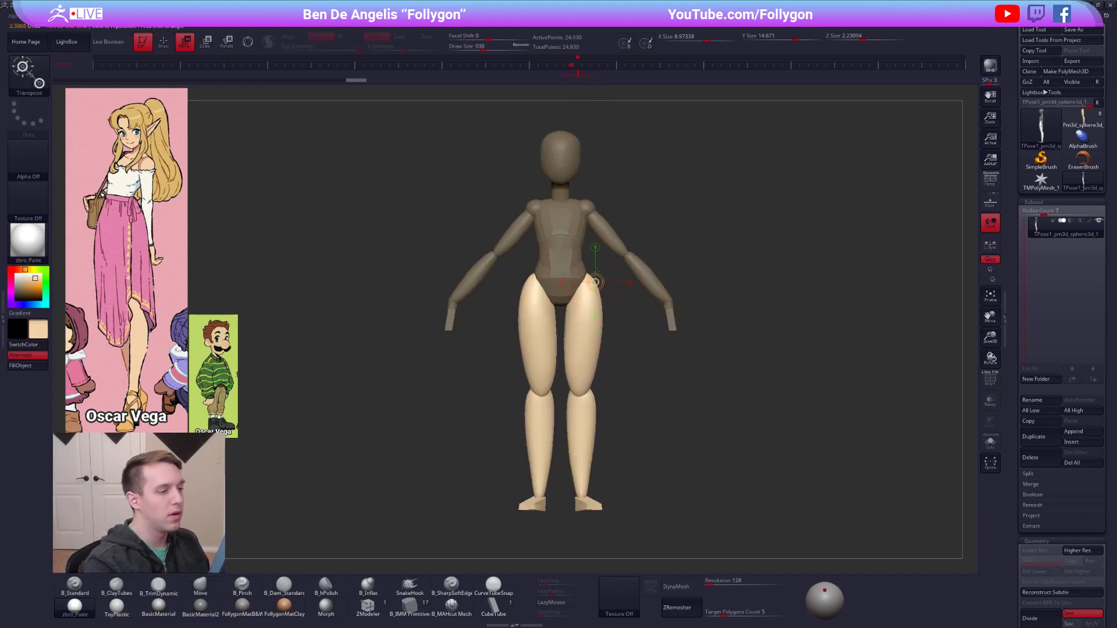
Reshape the outer hip area of the torso and thighs with an enlarged Move brush.
ctrl+click(576, 276)
key(q)
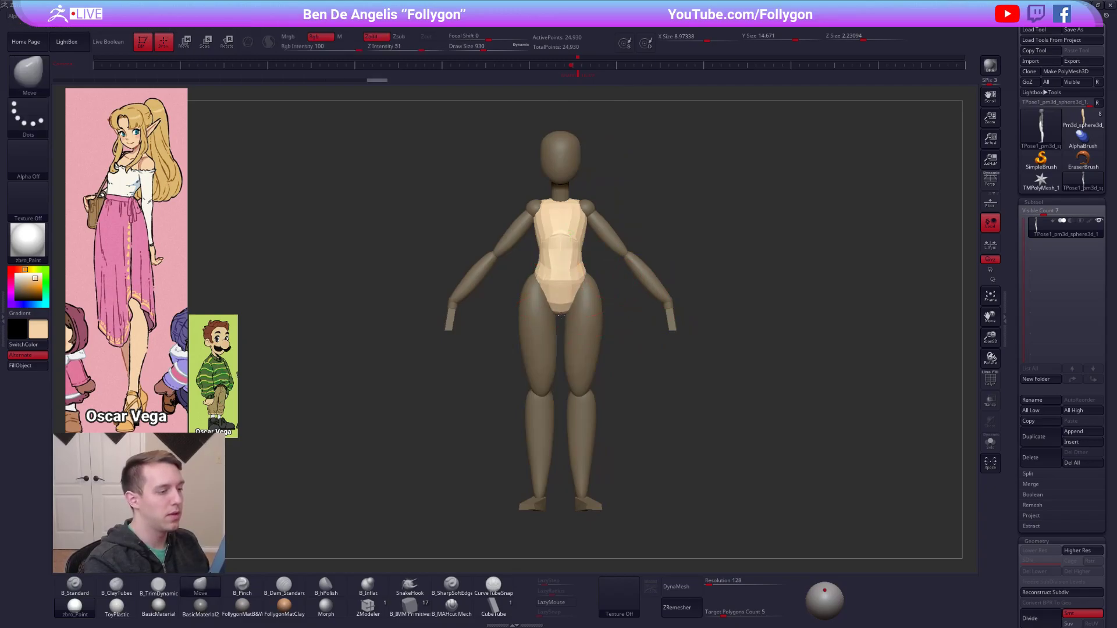
key(space)
ctrl+click(628, 371)
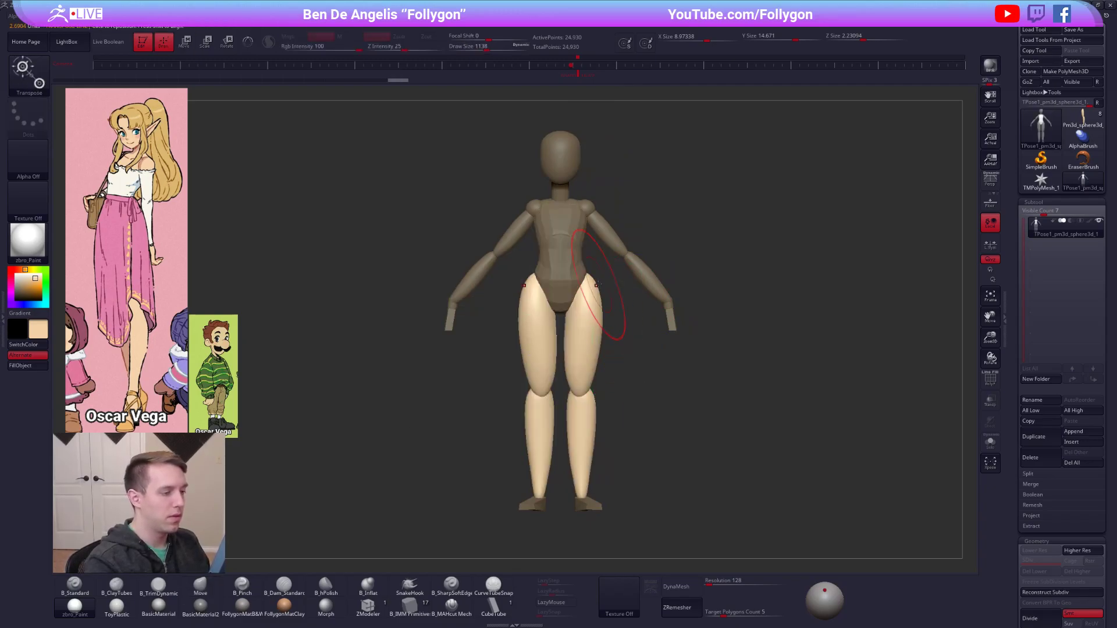
key(space)
mouse_move(607, 309)
mouse_down()
mouse_move(595, 359)
mouse_move(669, 302)
mouse_up()
Isolate the torso with a mask, reshape the sides of the pelvis with the Move brush, and clear the mask.
key(w)
ctrl+click(560, 291)
key(q)
mouse_move(569, 300)
right_down()
mouse_move(572, 316)
mouse_move(582, 300)
right_up()
key(space)
drag(580, 302, 575, 303)
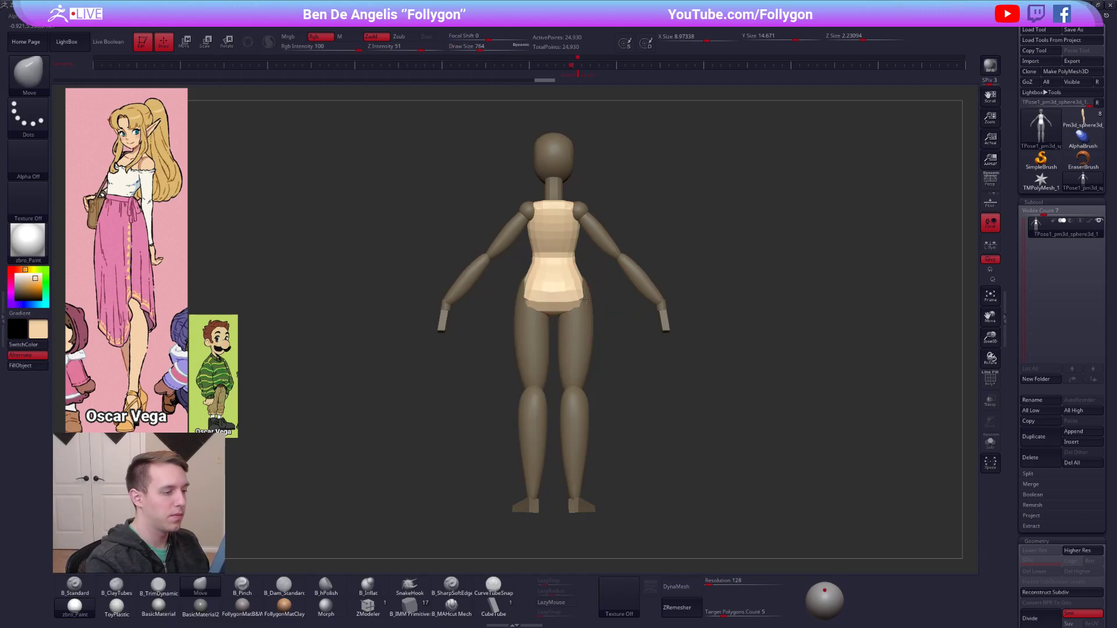
right_drag(584, 306, 614, 330)
ctrl+drag(633, 389, 662, 381)
Isolate the upper arms with a mask, adjust their shape with the Move brush, and clear the mask.
key(w)
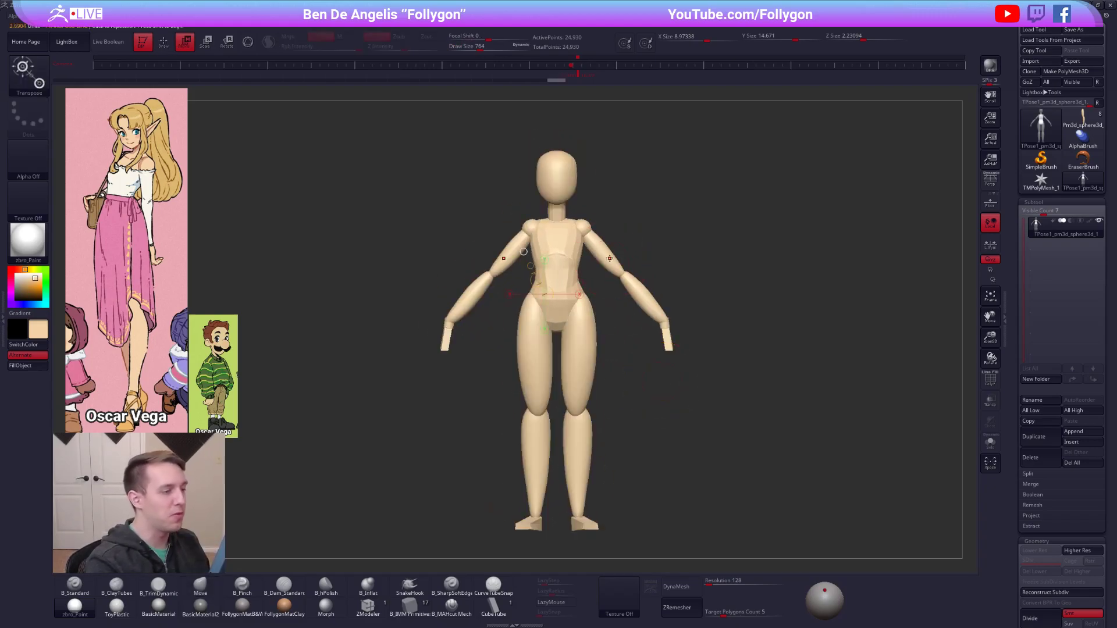
ctrl+drag(611, 259, 656, 305)
ctrl+right_drag(635, 295, 631, 331)
key(q)
mouse_move(613, 260)
alt+right_down()
mouse_move(624, 292)
mouse_move(647, 306)
mouse_move(686, 295)
alt+right_up()
alt+right_drag(698, 408, 686, 384)
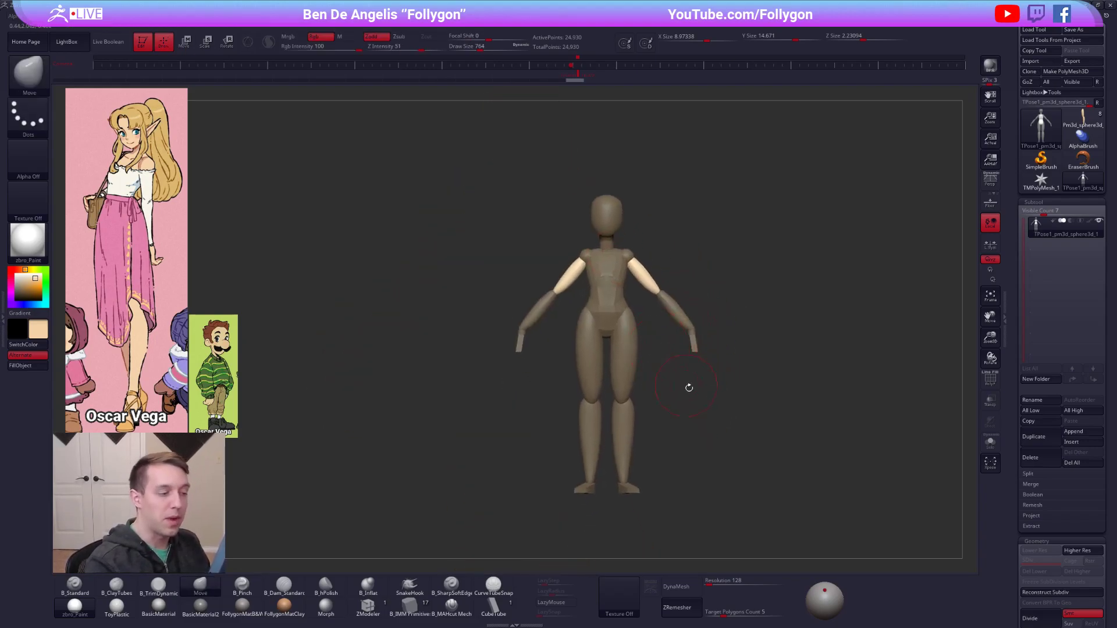
ctrl+drag(685, 384, 652, 393)
alt+right_drag(651, 393, 605, 362)
Isolate the shoulder balls, reshape them with the Move brush at draw size 465, and clear the mask.
key(w)
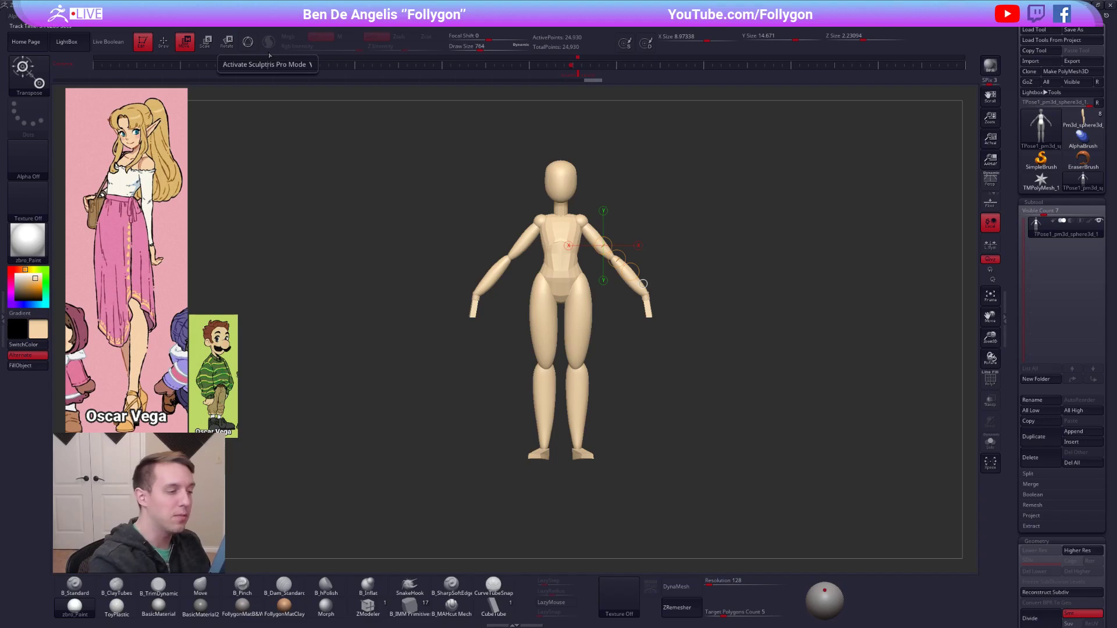
alt+right_drag(596, 305, 585, 314)
ctrl+right_drag(586, 314, 586, 344)
ctrl+drag(576, 342, 546, 244)
ctrl+click(610, 224)
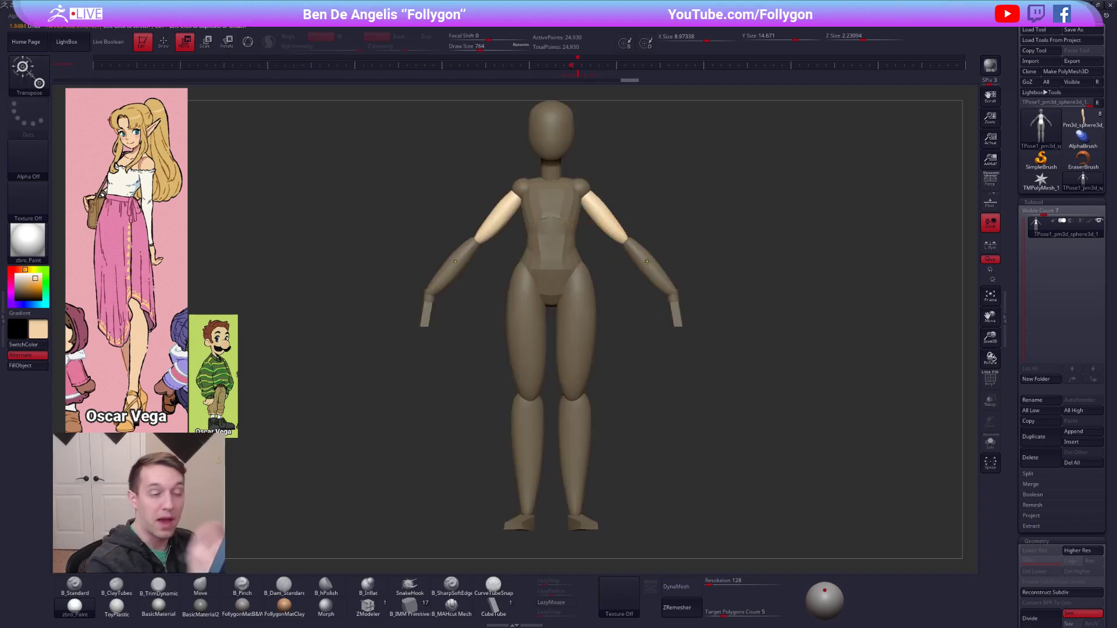
mouse_move(585, 186)
ctrl+mouse_down()
mouse_move(609, 216)
mouse_move(574, 183)
ctrl+mouse_up()
key(q)
key(space)
click(597, 201)
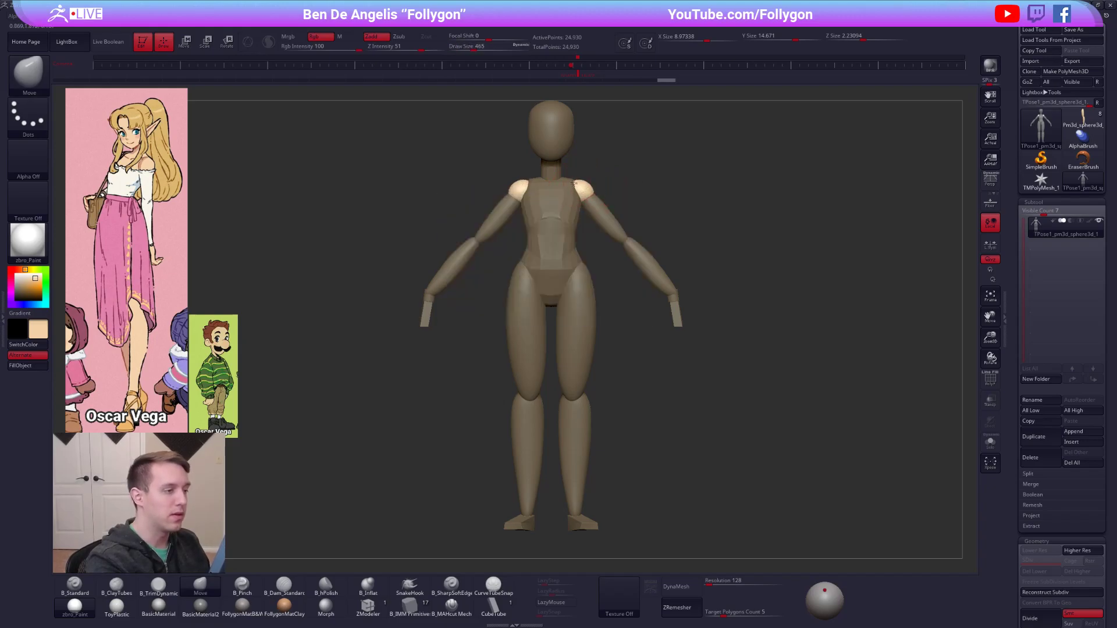
scroll(586, 199, up, 3)
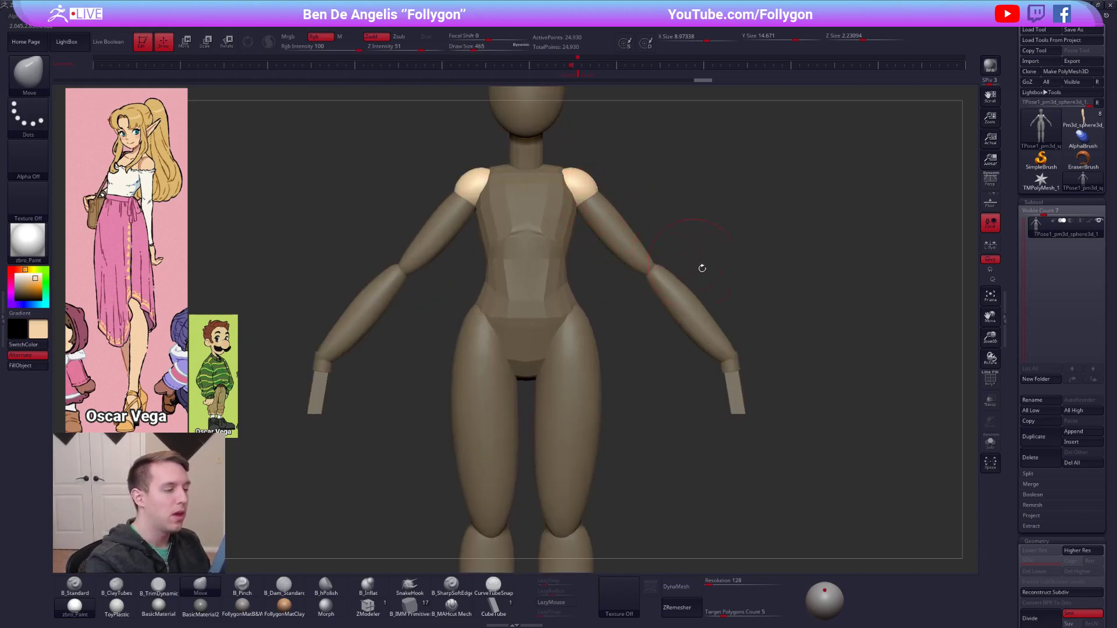
ctrl+right_drag(694, 264, 713, 287)
key(w)
ctrl+drag(714, 291, 707, 349)
key(q)
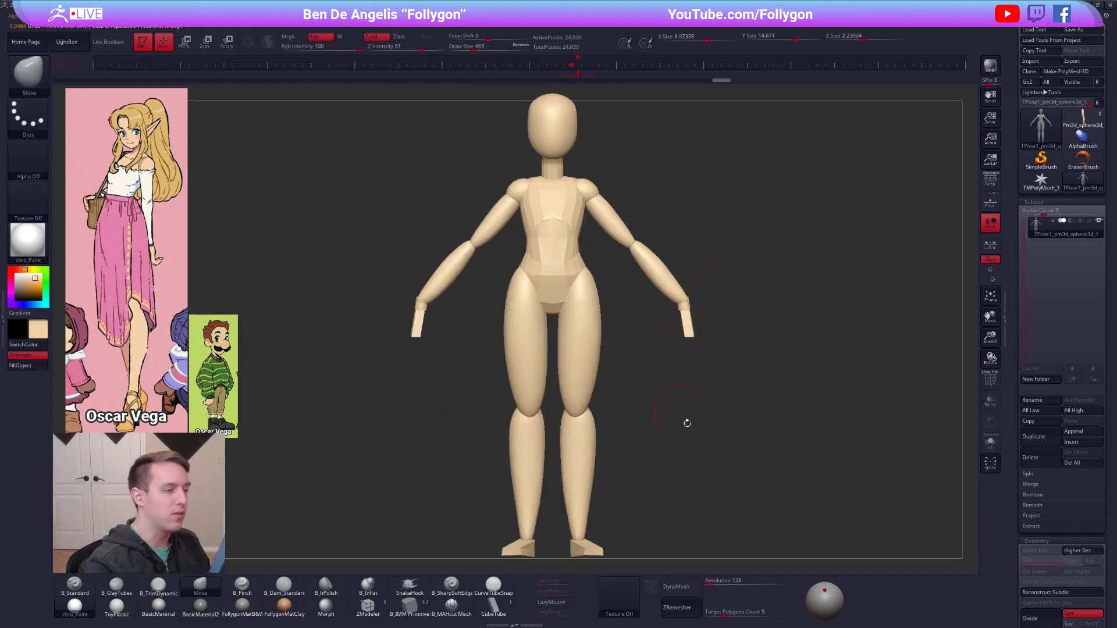
Isolate the torso and reshape its upper back in side view with the Move brush.
shift+right_drag(773, 485, 675, 465)
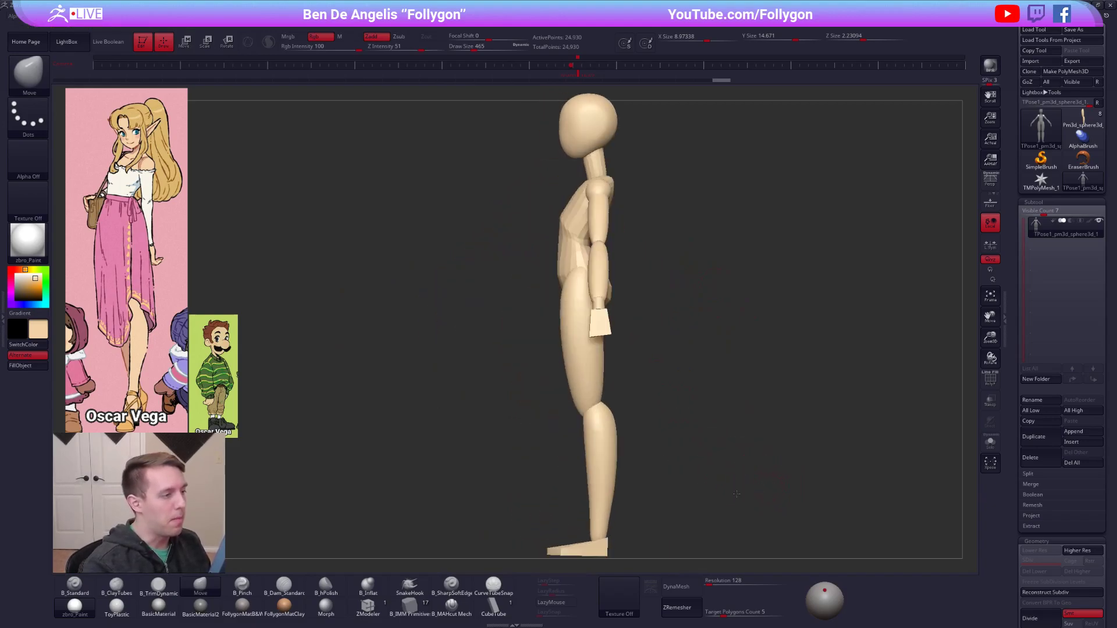
alt+right_drag(686, 392, 682, 452)
key(w)
ctrl+click(583, 296)
key(q)
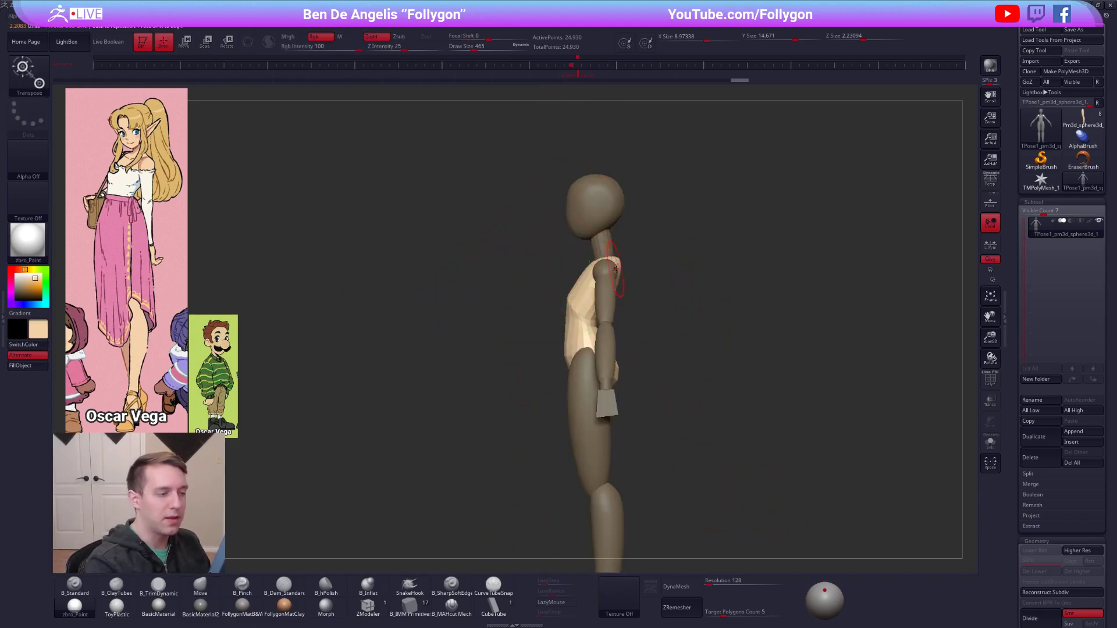
key(space)
drag(615, 265, 621, 264)
right_drag(696, 355, 680, 401)
mouse_move(615, 263)
right_down()
mouse_move(622, 251)
mouse_move(638, 324)
mouse_move(647, 296)
mouse_move(665, 328)
right_up()
Isolate the upper arms, refine them down to the elbows with the Move brush at draw size 810, and clear the mask.
key(w)
ctrl+click(616, 287)
key(q)
key(space)
drag(686, 361, 693, 365)
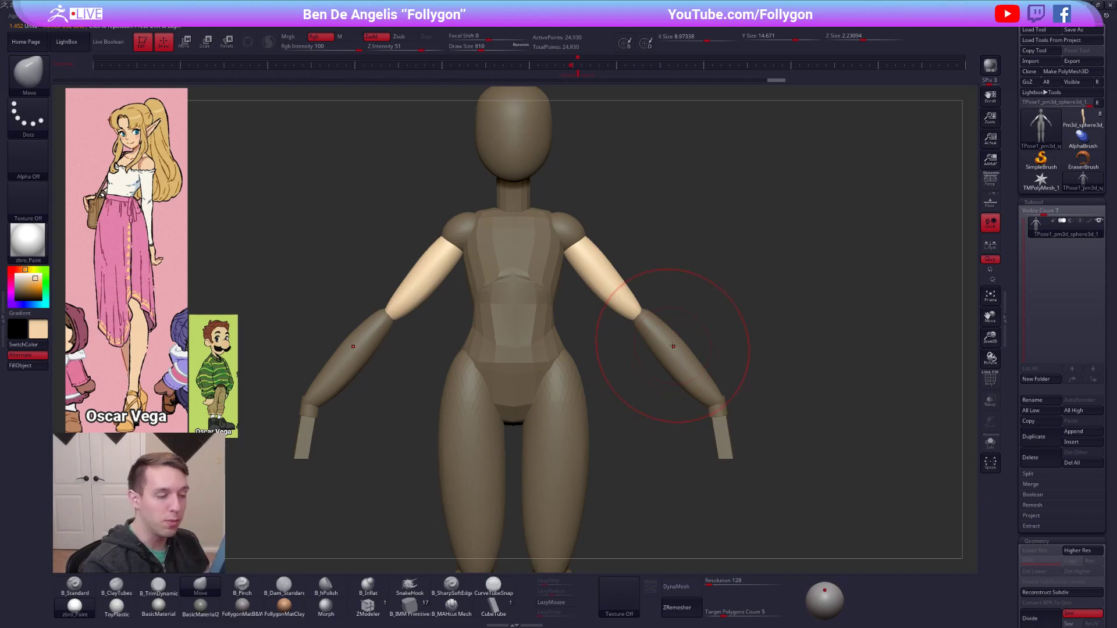
drag(660, 335, 667, 334)
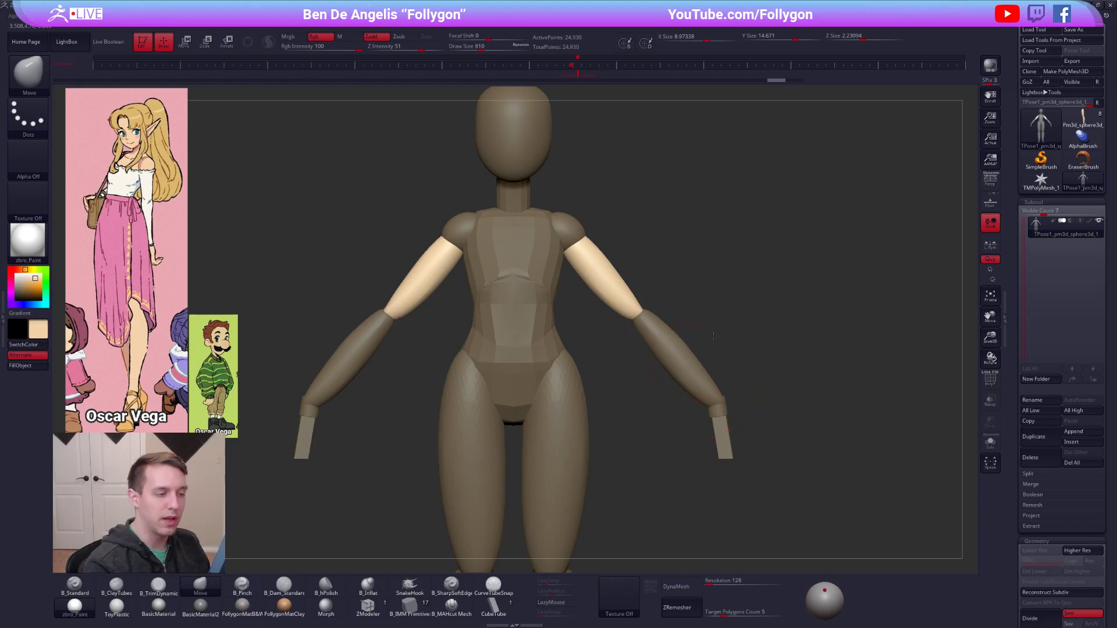
drag(667, 351, 680, 350)
alt+right_drag(690, 362, 700, 320)
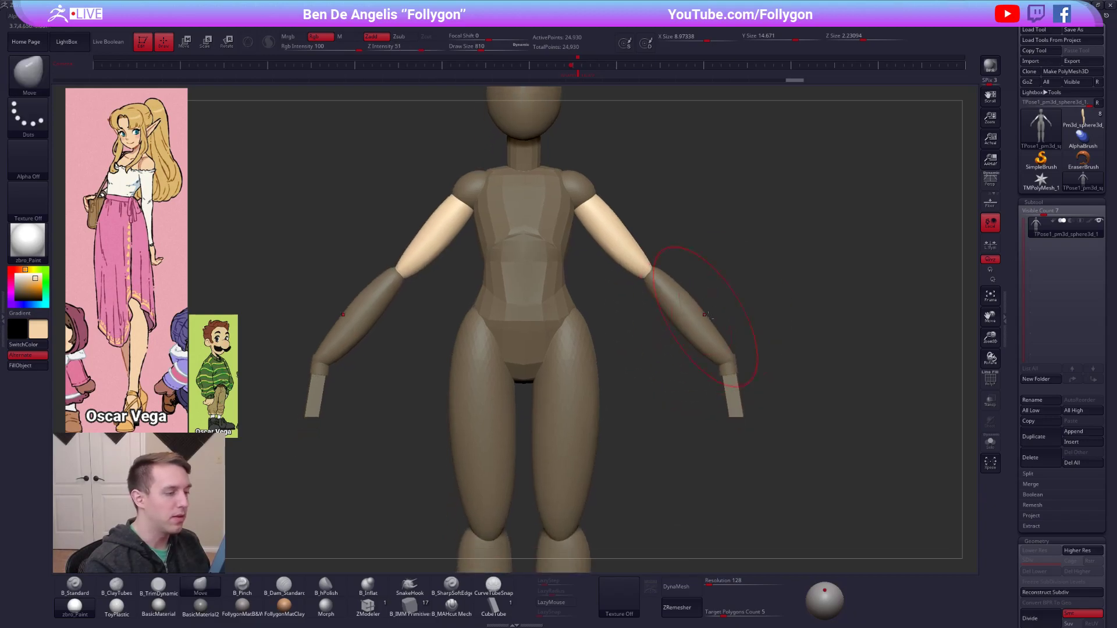
ctrl+drag(734, 311, 764, 282)
Raise Mask By Polygroups, try moving and smoothing the elbow area, and undo those strokes.
key(ctrl+shift+f)
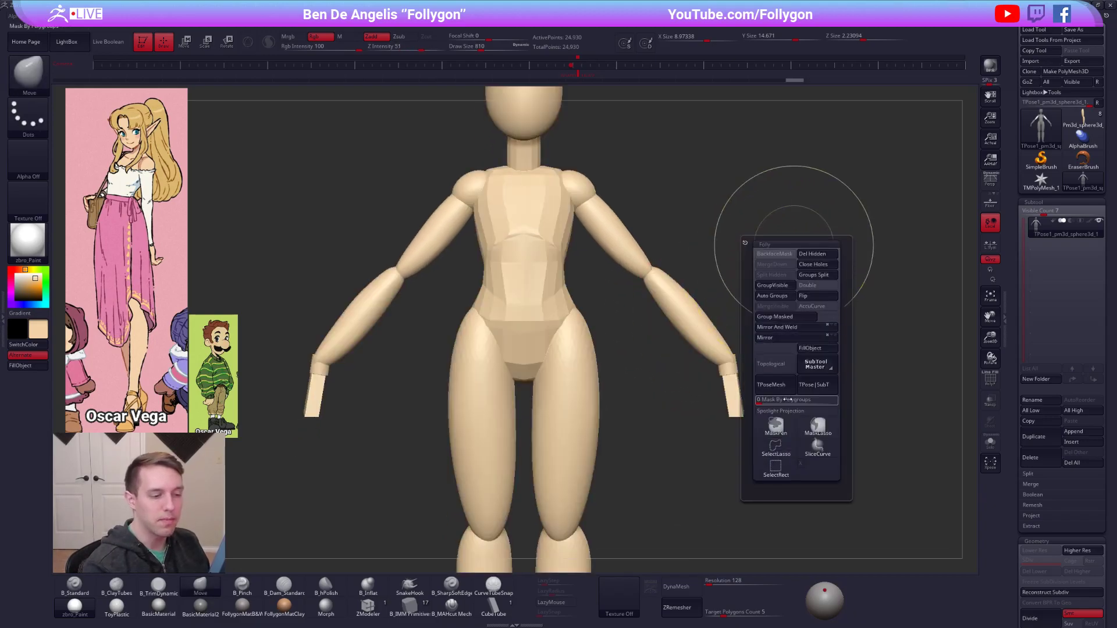
drag(791, 400, 829, 401)
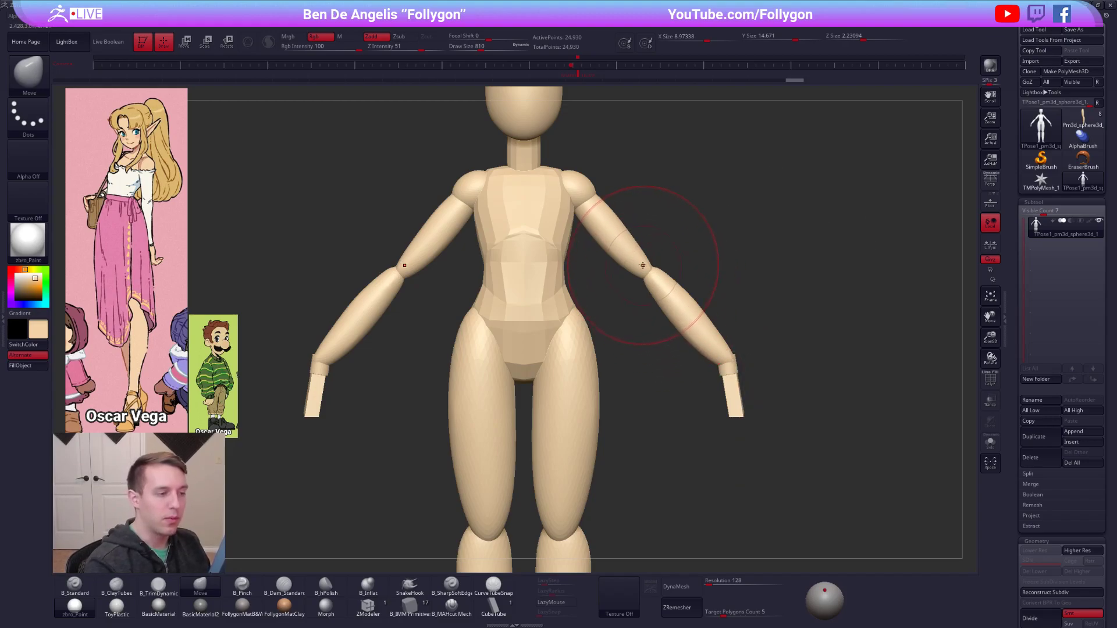
drag(640, 262, 655, 266)
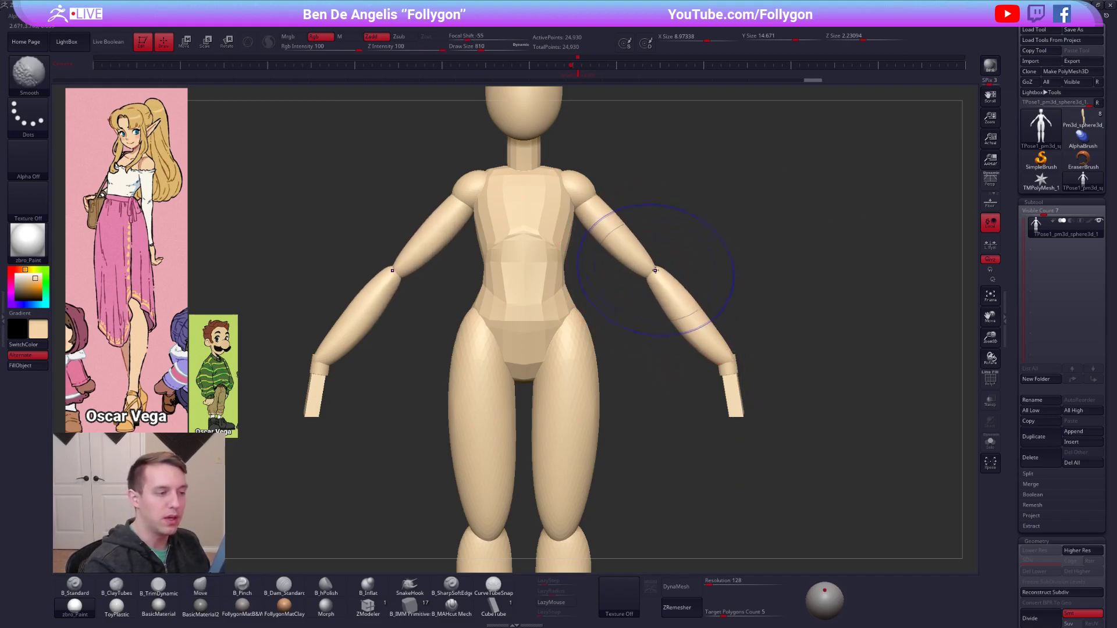
key(shift+f)
key(ctrl+z)
mouse_move(624, 342)
alt+mouse_down()
mouse_move(653, 304)
mouse_move(611, 290)
mouse_move(586, 314)
mouse_move(583, 273)
alt+mouse_up()
key(shift+f)
key(ctrl+z)
key(ctrl+z)
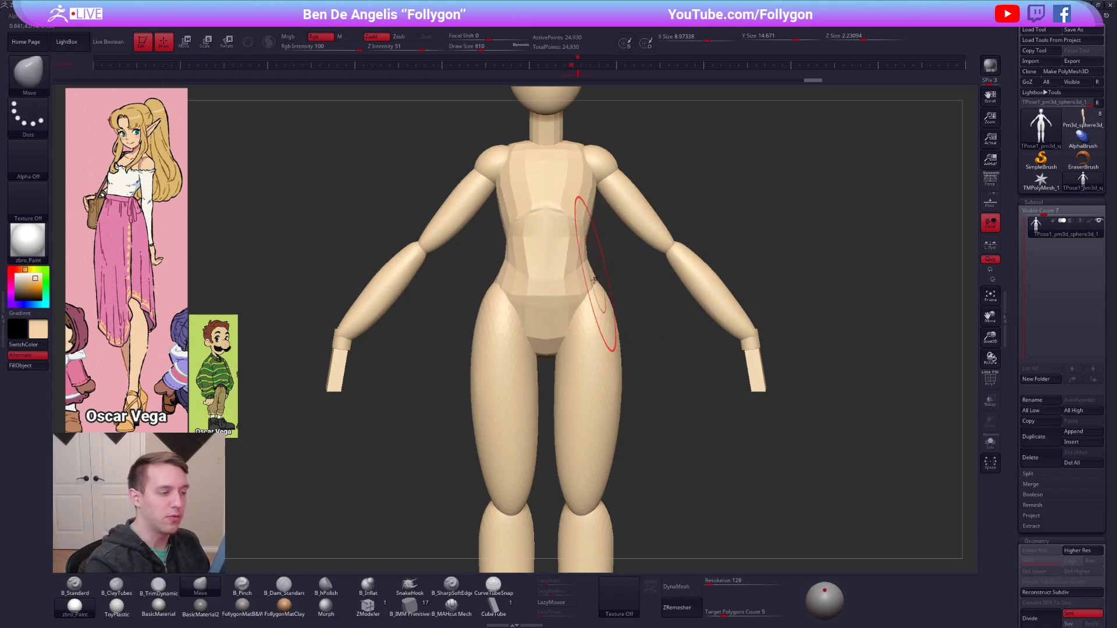
Isolate the thighs, reshape their outer contour with the Move brush, clear the mask, and set Mask By Polygroups to 0.
key(w)
ctrl+drag(600, 381, 576, 264)
key(q)
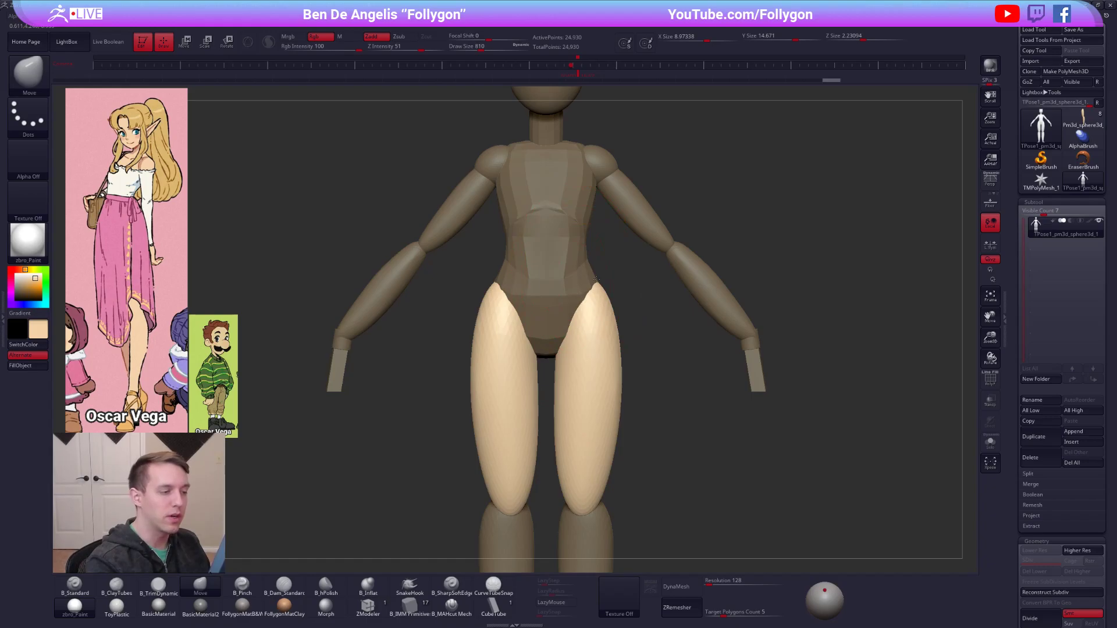
ctrl+right_drag(610, 349, 631, 303)
ctrl+drag(652, 338, 668, 353)
key(space)
drag(778, 459, 765, 462)
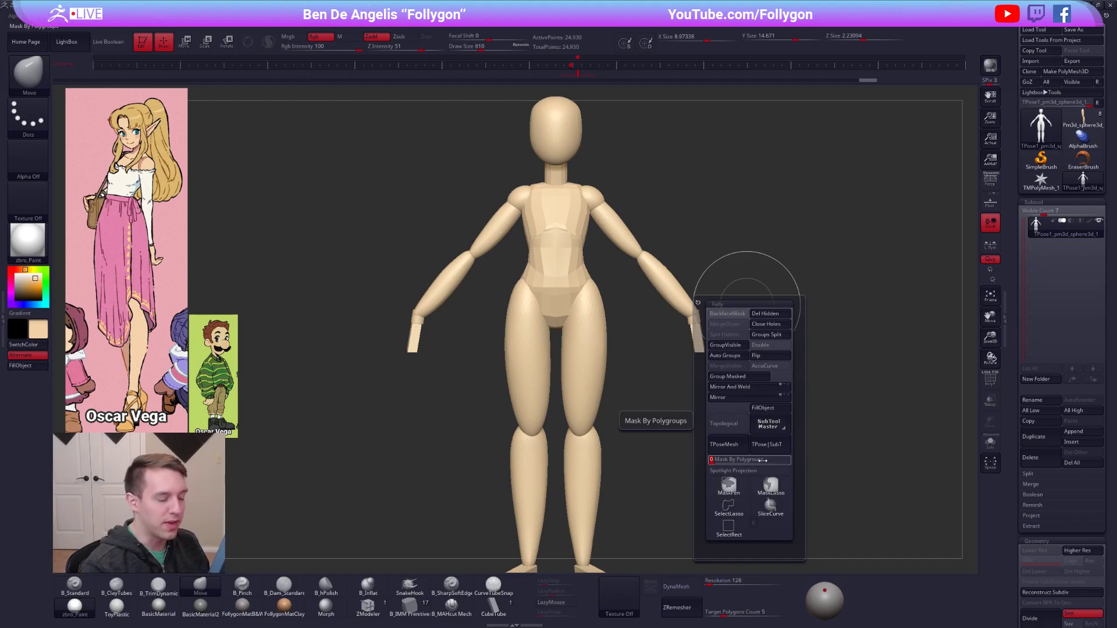
Isolate the upper arms with a mask and reshape them with the Move brush at draw size 430.
alt+right_drag(654, 265, 641, 309)
key(w)
mouse_move(629, 260)
ctrl+mouse_down()
mouse_move(630, 286)
mouse_move(627, 241)
mouse_move(611, 226)
mouse_move(592, 232)
ctrl+mouse_up()
key(q)
key(space)
key(space)
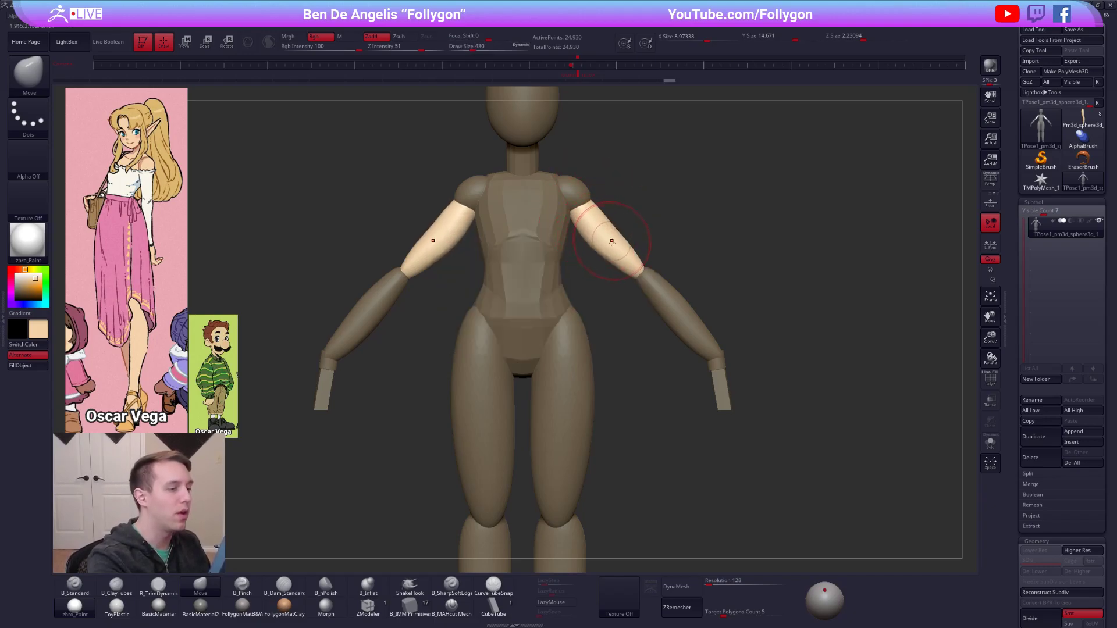
ctrl+click(673, 268)
mouse_move(675, 265)
ctrl+mouse_down()
mouse_move(688, 264)
mouse_move(669, 284)
mouse_move(687, 292)
mouse_move(654, 281)
ctrl+mouse_up()
Adjust the shape of the forearms with the Move brush at draw size 677.
key(w)
key(q)
key(space)
mouse_move(673, 317)
mouse_down()
mouse_move(679, 310)
mouse_move(702, 346)
mouse_up()
mouse_move(658, 286)
mouse_down()
mouse_move(645, 262)
mouse_move(651, 283)
mouse_move(701, 287)
mouse_move(701, 306)
mouse_up()
ctrl+right_drag(696, 342, 710, 374)
Isolate the hands and wrists with a mask and reposition them with the transpose Move tool.
key(w)
ctrl+click(705, 381)
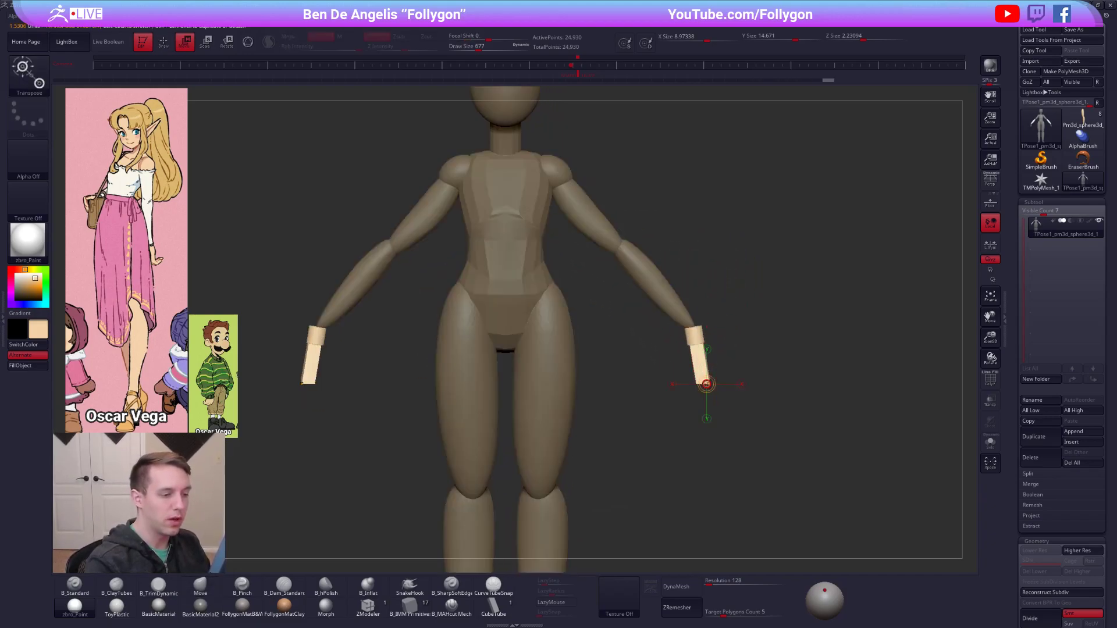
click(705, 384)
drag(723, 365, 721, 365)
key(q)
alt+drag(684, 332, 707, 304)
ctrl+drag(709, 303, 700, 305)
Use the polygroup display to isolate the arms and hands, leaving everything else masked.
key(shift+f)
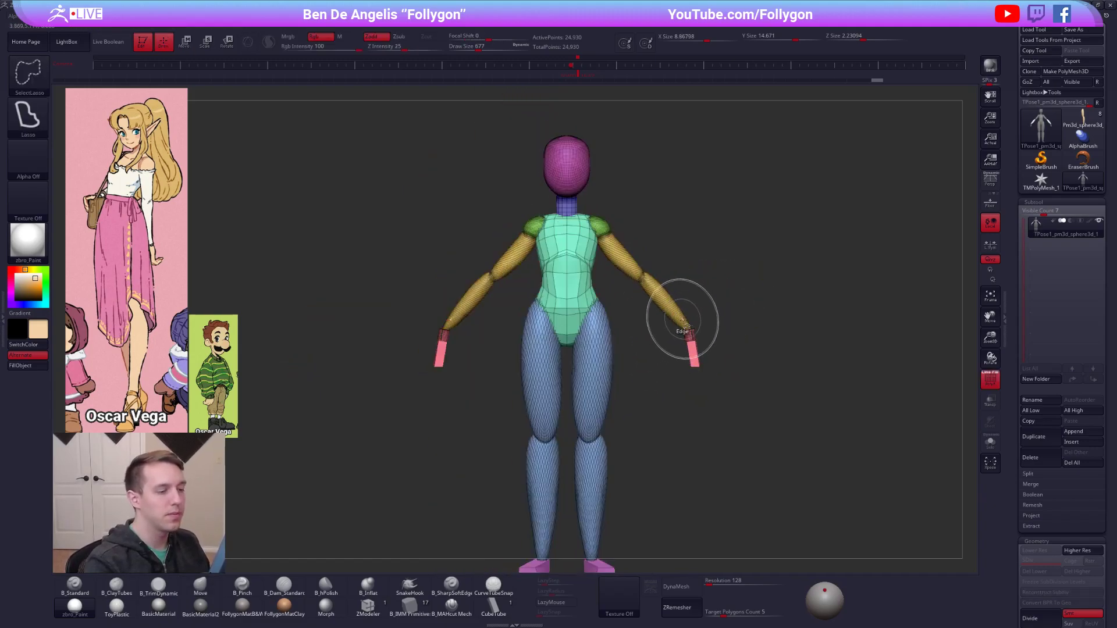
ctrl+shift+click(679, 312)
ctrl+shift+click(692, 338)
ctrl+click(719, 332)
ctrl+shift+click(720, 331)
key(shift+f)
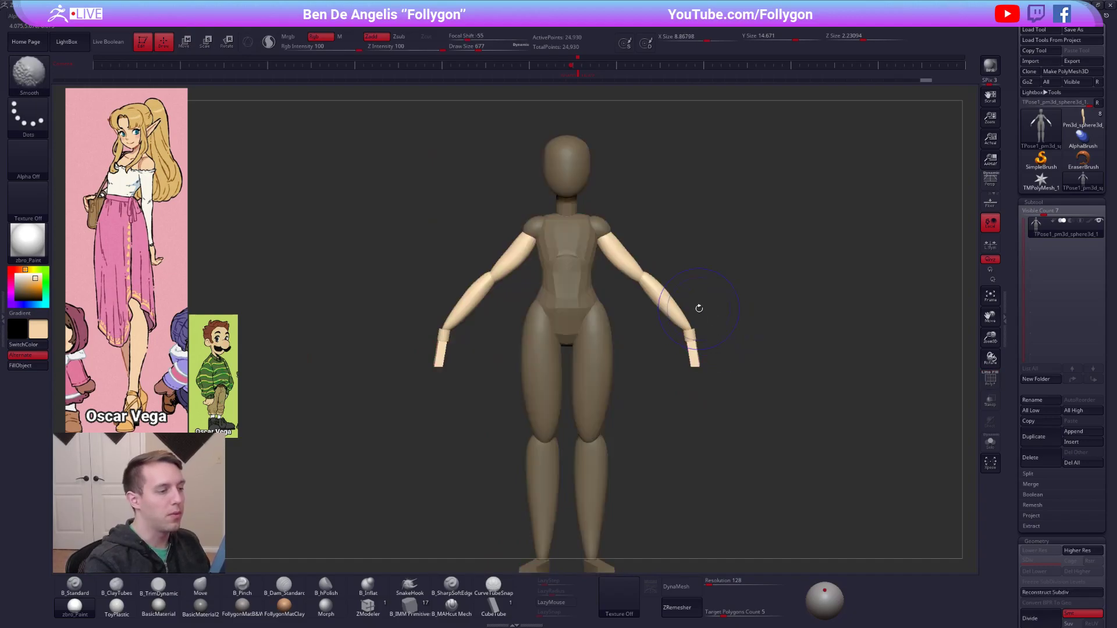
Lower the arms to the body's sides and angle them backward in side view with transpose Rotate.
key(r)
mouse_move(600, 230)
mouse_down()
mouse_move(735, 357)
mouse_move(658, 440)
mouse_move(599, 403)
mouse_up()
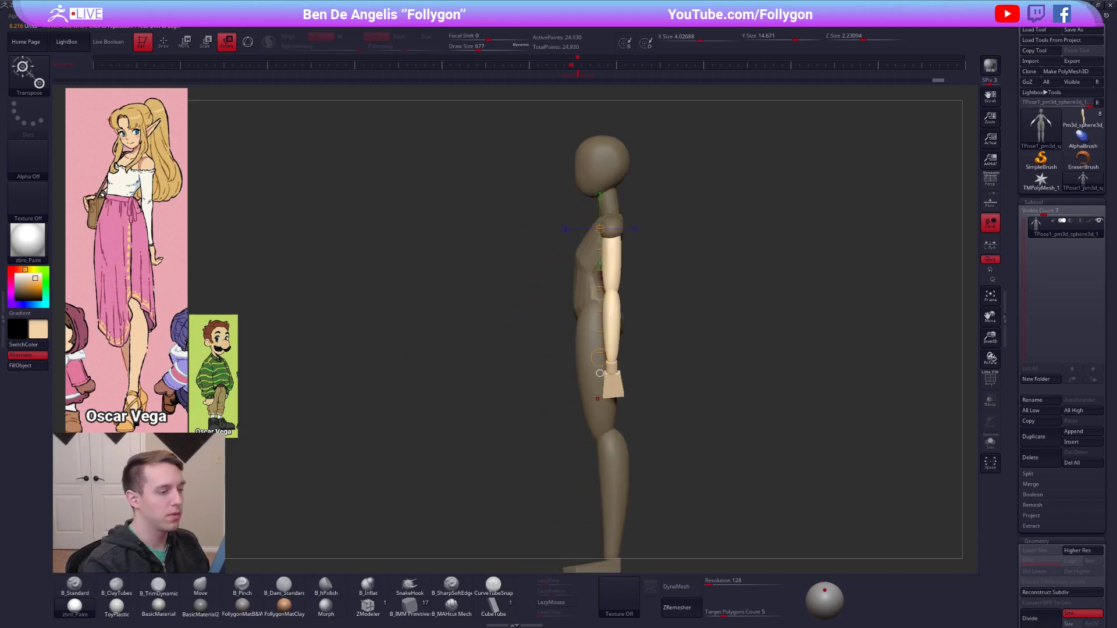
drag(610, 232, 610, 440)
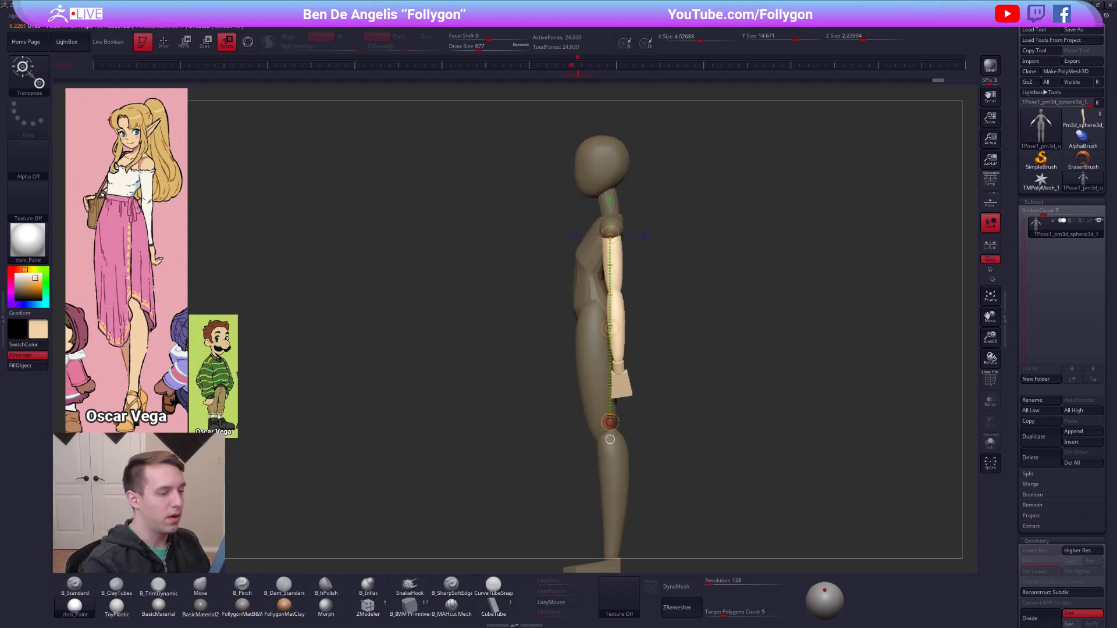
key(q)
Isolate the hands and wrists and twist them around the arm's axis with transpose Rotate.
mouse_move(621, 401)
alt+mouse_down()
mouse_move(635, 412)
mouse_move(654, 359)
mouse_move(616, 462)
alt+mouse_up()
key(w)
ctrl+click(638, 414)
key(r)
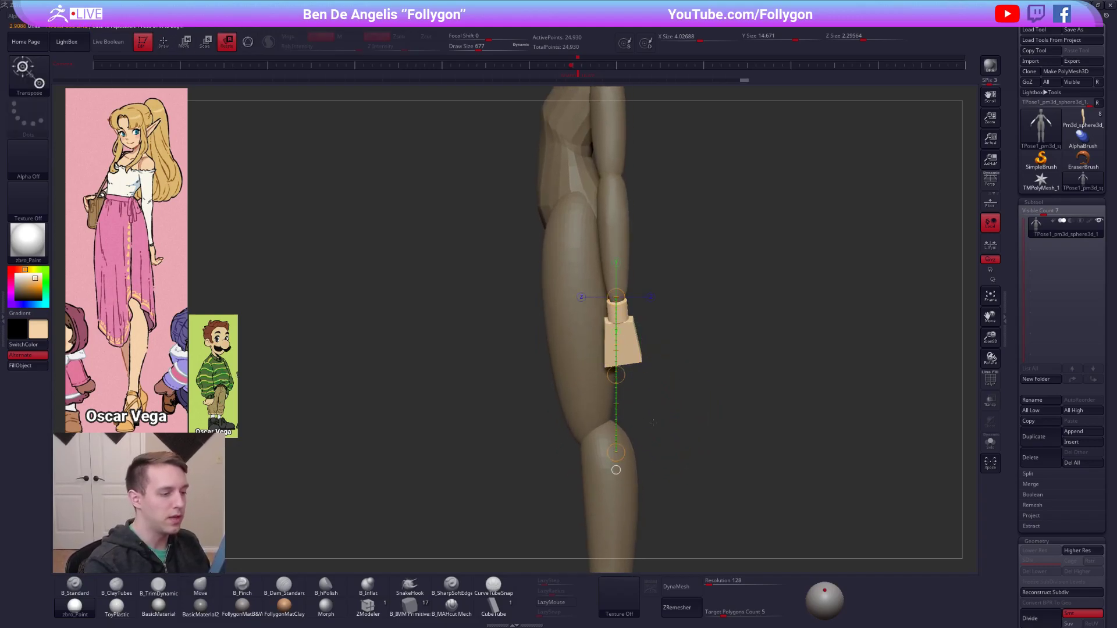
shift+drag(647, 428, 695, 428)
drag(616, 455, 608, 447)
shift+drag(641, 381, 606, 379)
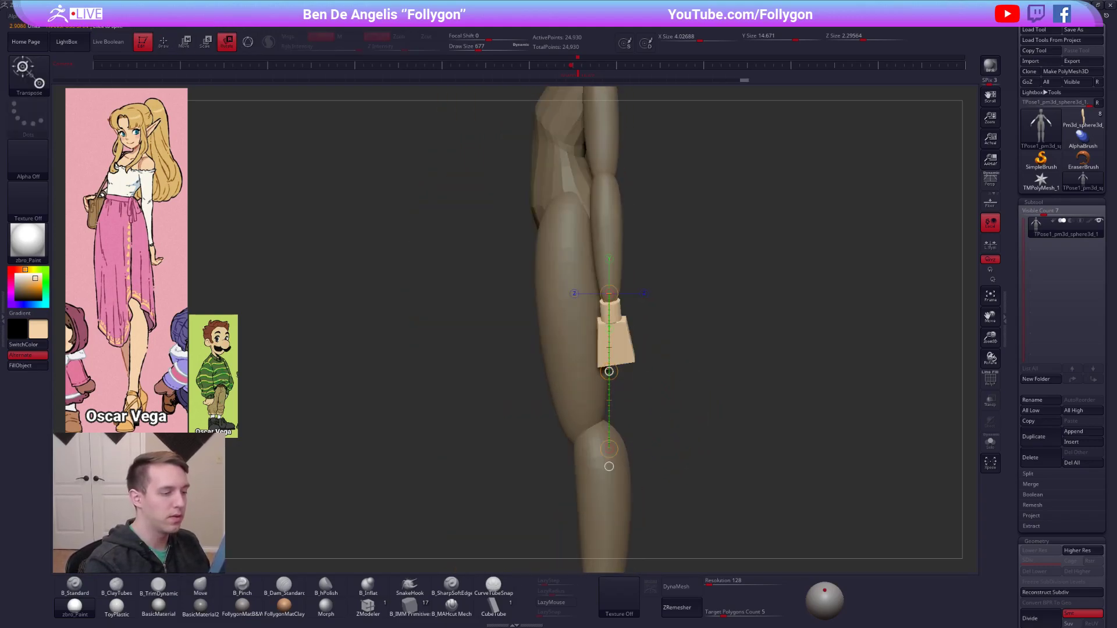
drag(603, 435, 604, 444)
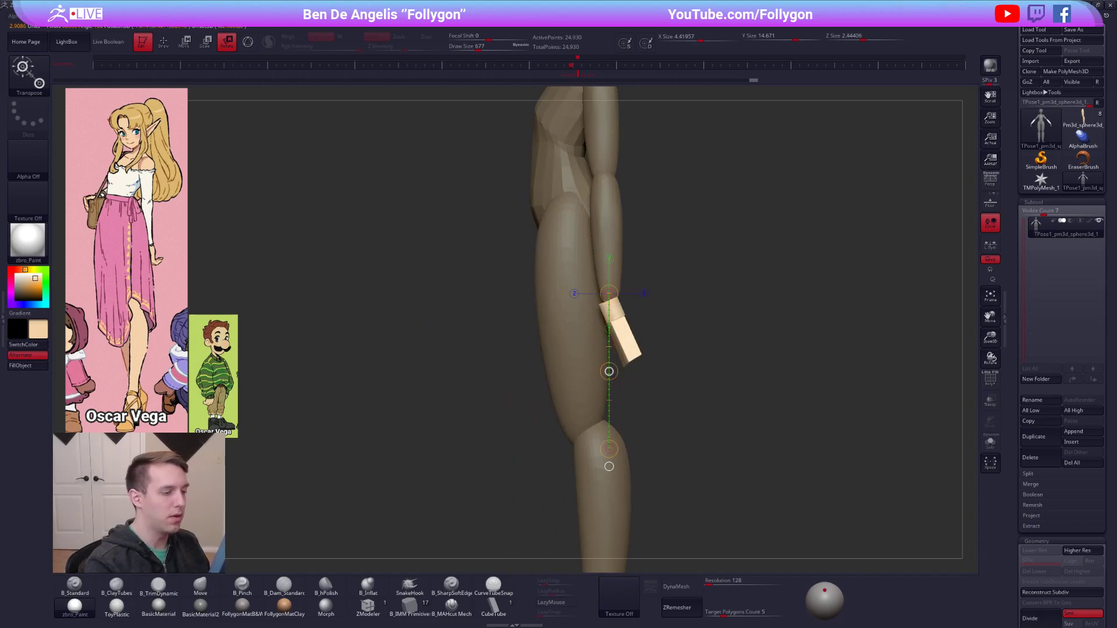
shift+drag(620, 373, 639, 373)
mouse_move(634, 326)
alt+mouse_down()
mouse_move(645, 313)
mouse_move(662, 361)
mouse_move(639, 326)
alt+mouse_up()
Mask everything except the arms and hands again.
key(w)
key(q)
ctrl+shift+click(623, 299)
ctrl+click(653, 296)
ctrl+shift+click(664, 304)
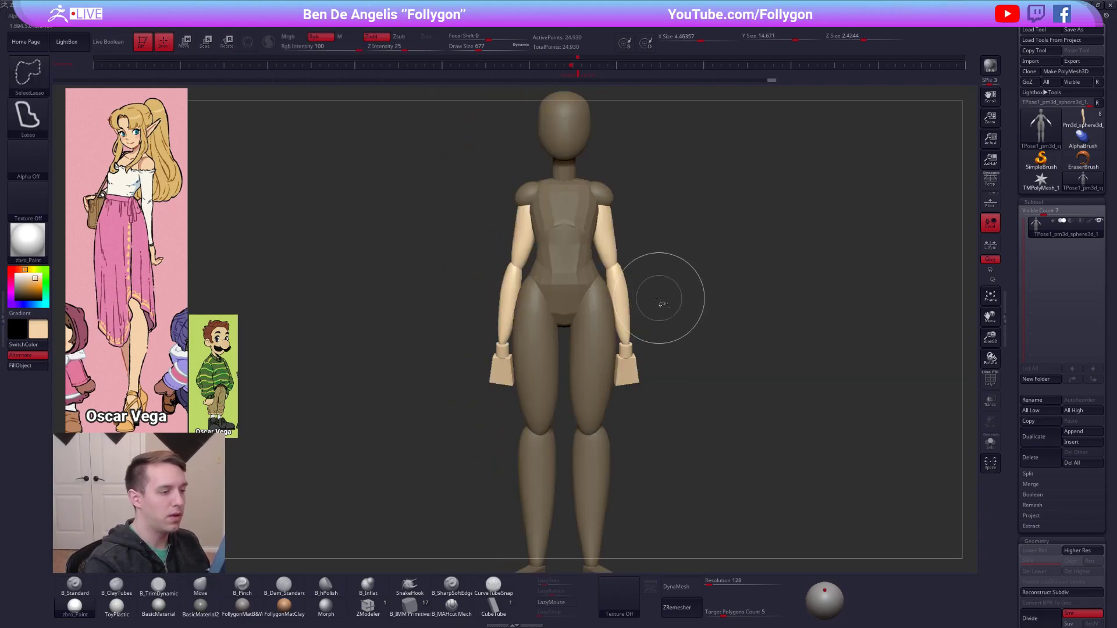
Rotate the whole arms closer to the body from the shoulders and clear the mask.
key(r)
mouse_move(601, 196)
mouse_down()
mouse_move(647, 433)
mouse_move(583, 391)
mouse_up()
mouse_move(616, 201)
mouse_down()
mouse_move(617, 452)
mouse_move(643, 455)
mouse_move(647, 472)
mouse_up()
key(q)
shift+right_drag(707, 473, 646, 474)
mouse_move(701, 507)
ctrl+right_down()
mouse_move(709, 479)
mouse_move(715, 490)
mouse_move(820, 487)
mouse_move(786, 491)
ctrl+right_up()
alt+right_drag(706, 454, 694, 372)
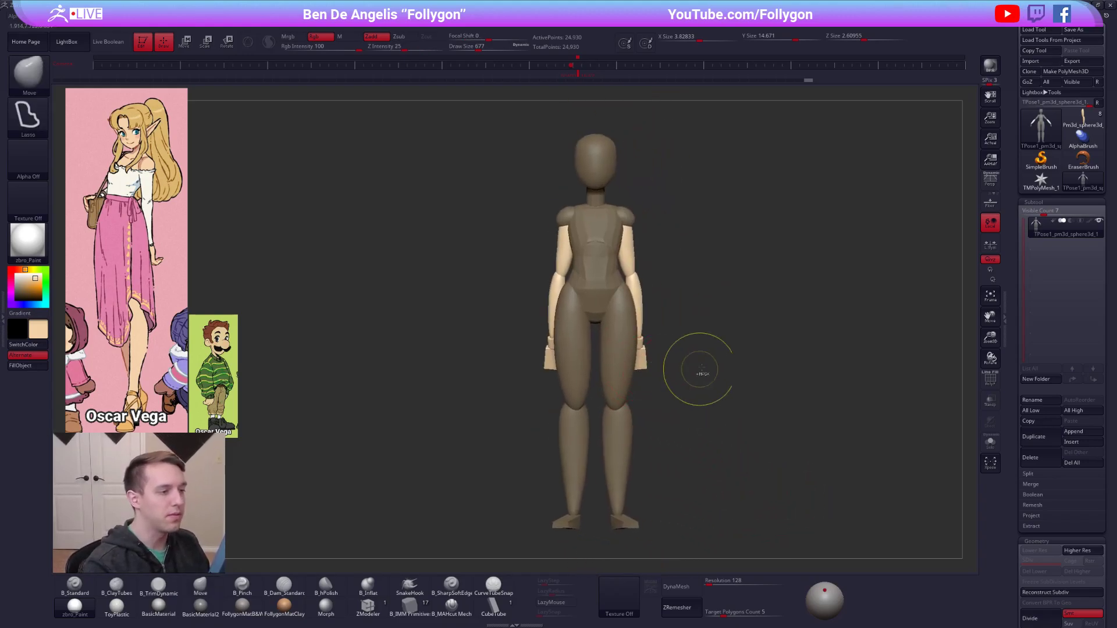
ctrl+drag(695, 372, 667, 340)
key(w)
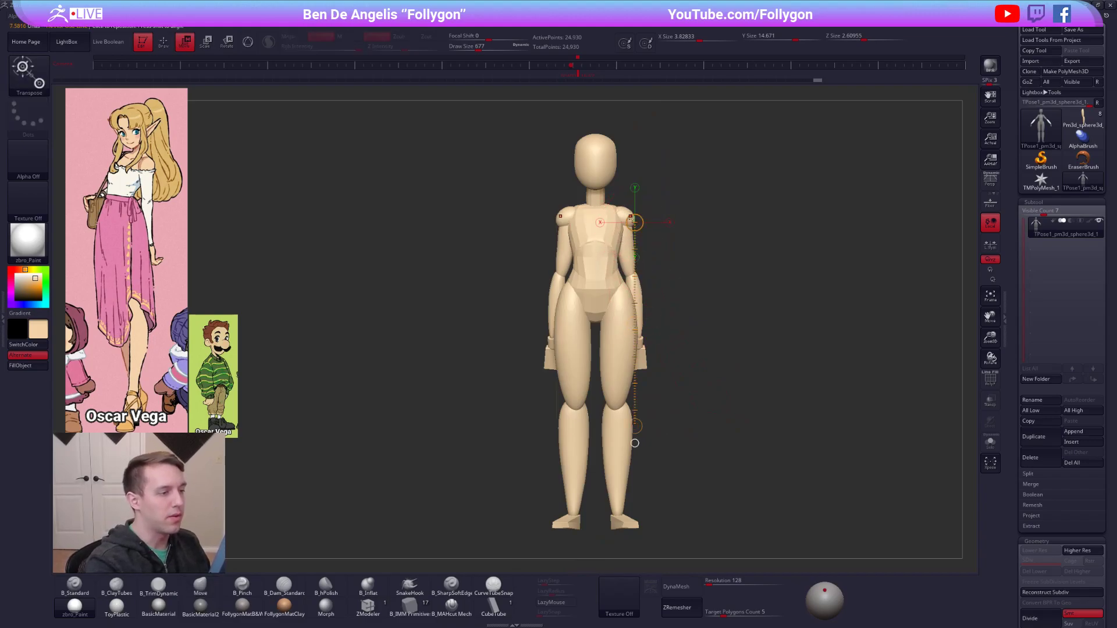
key(q)
Transfer the adjusted pose back to the separate subtools with TPose|SubT.
alt+right_drag(745, 425, 739, 371)
mouse_move(739, 371)
alt+right_down()
mouse_move(705, 359)
mouse_move(811, 274)
alt+right_up()
key(ctrl+space)
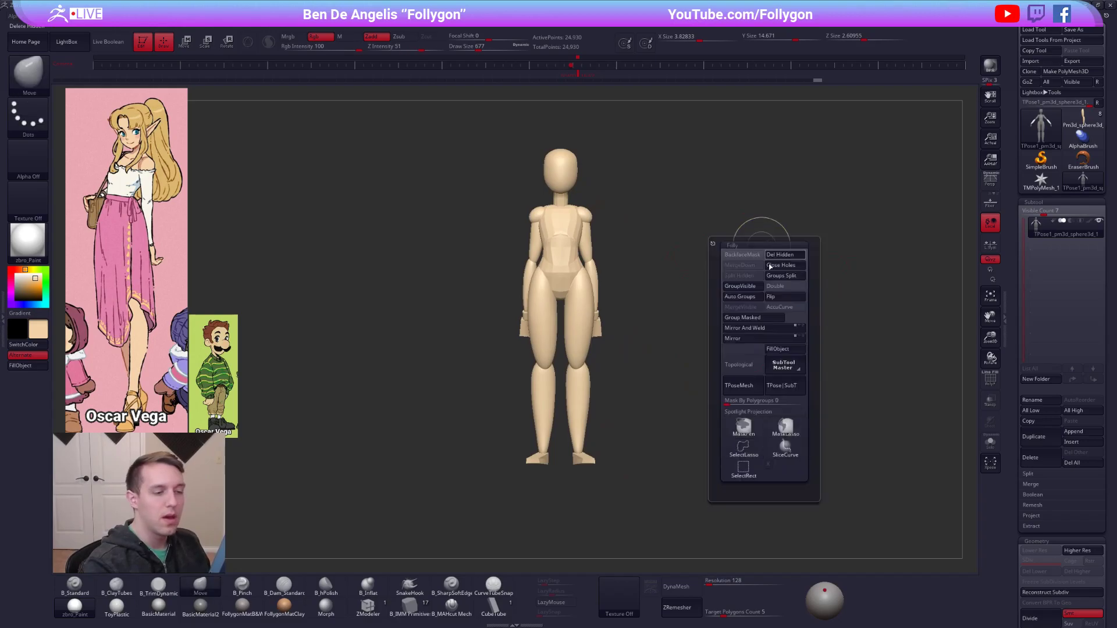
click(787, 386)
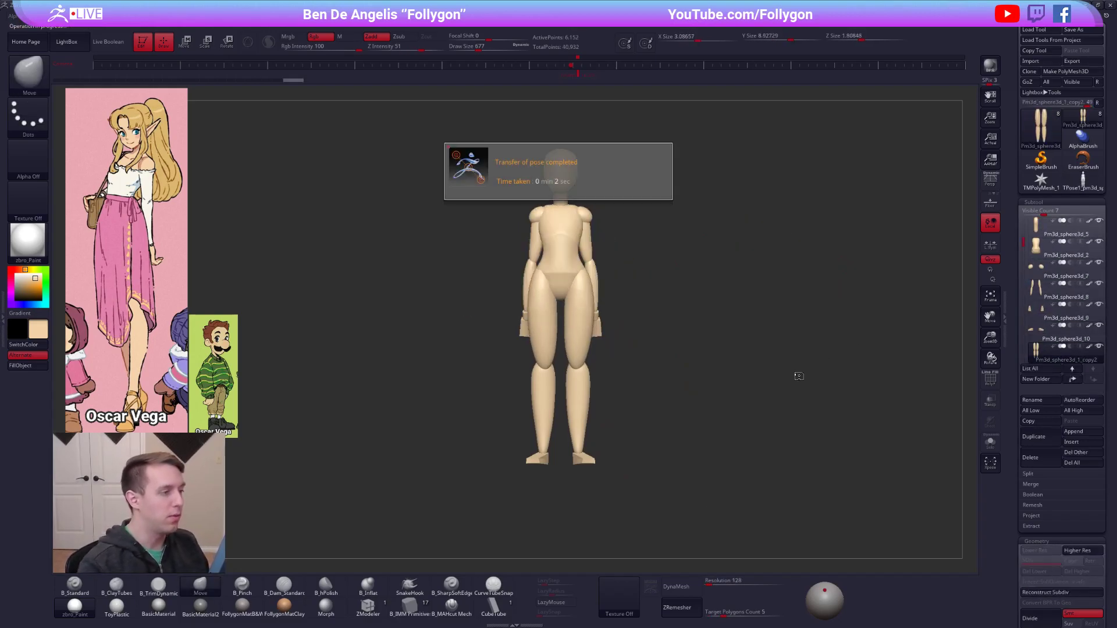
click(528, 17)
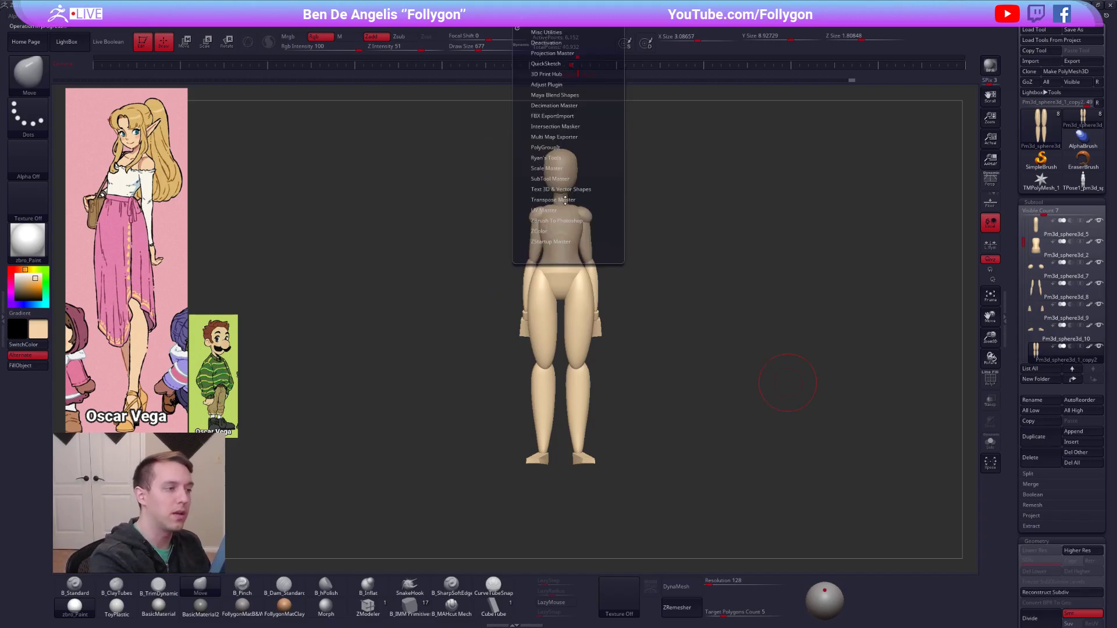
drag(706, 375, 706, 403)
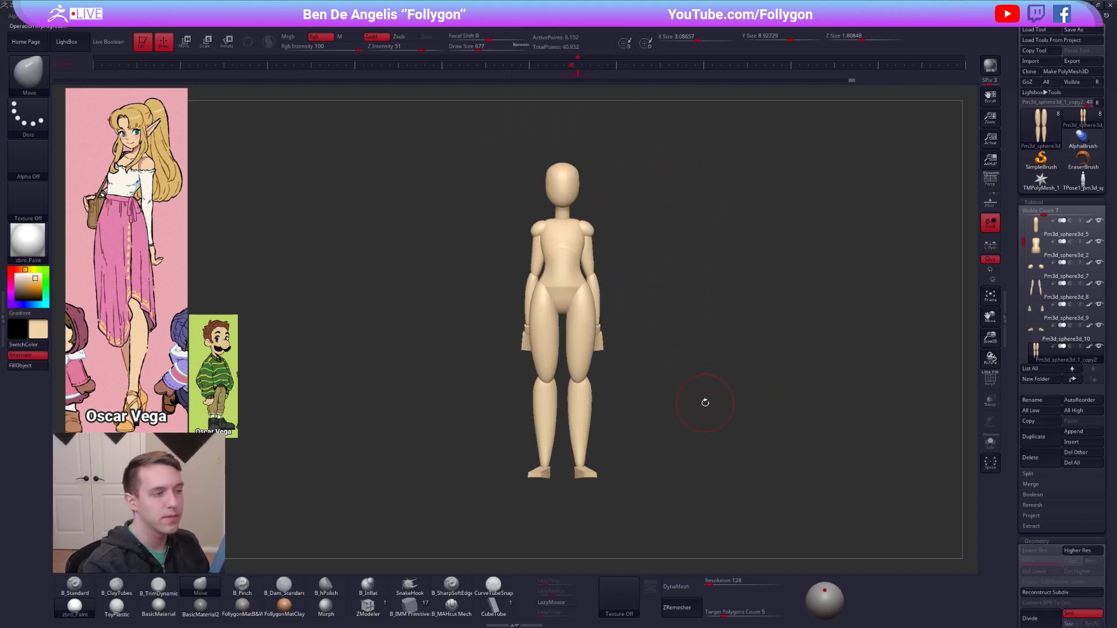
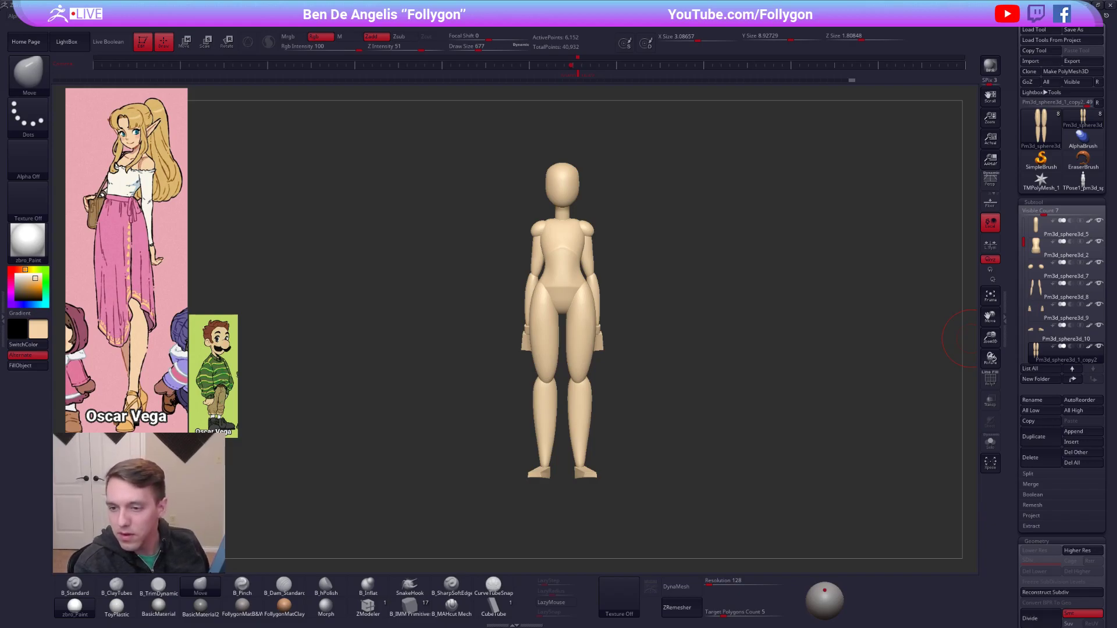
mouse_move(542, 278)
ctrl+right_down()
mouse_move(646, 285)
mouse_move(675, 303)
mouse_move(625, 322)
mouse_move(646, 317)
mouse_move(623, 311)
ctrl+right_up()
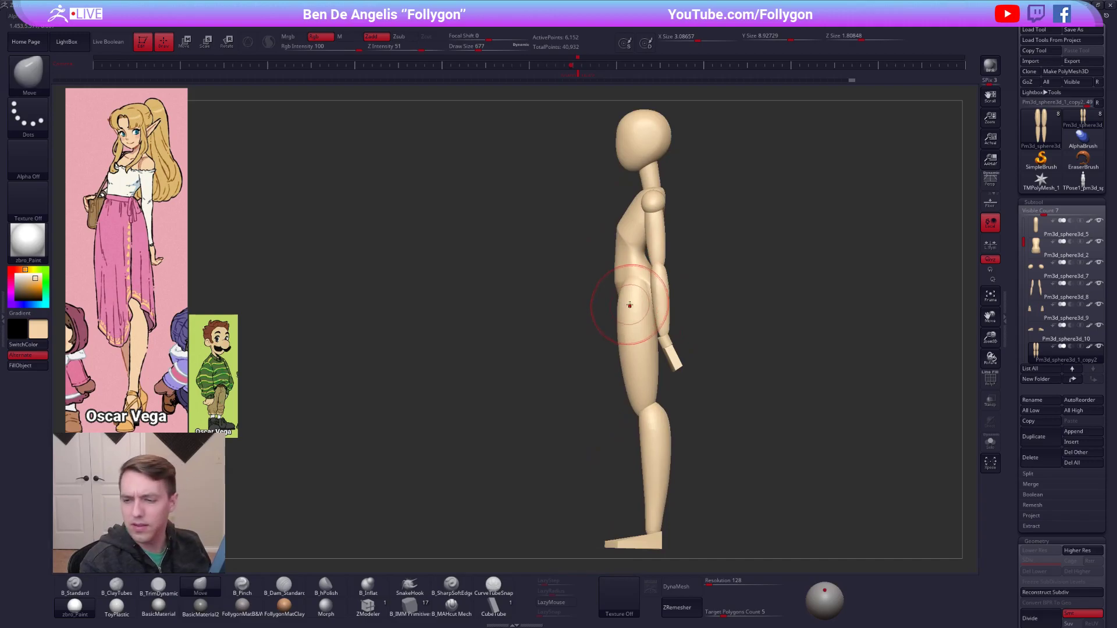
right_drag(626, 302, 658, 307)
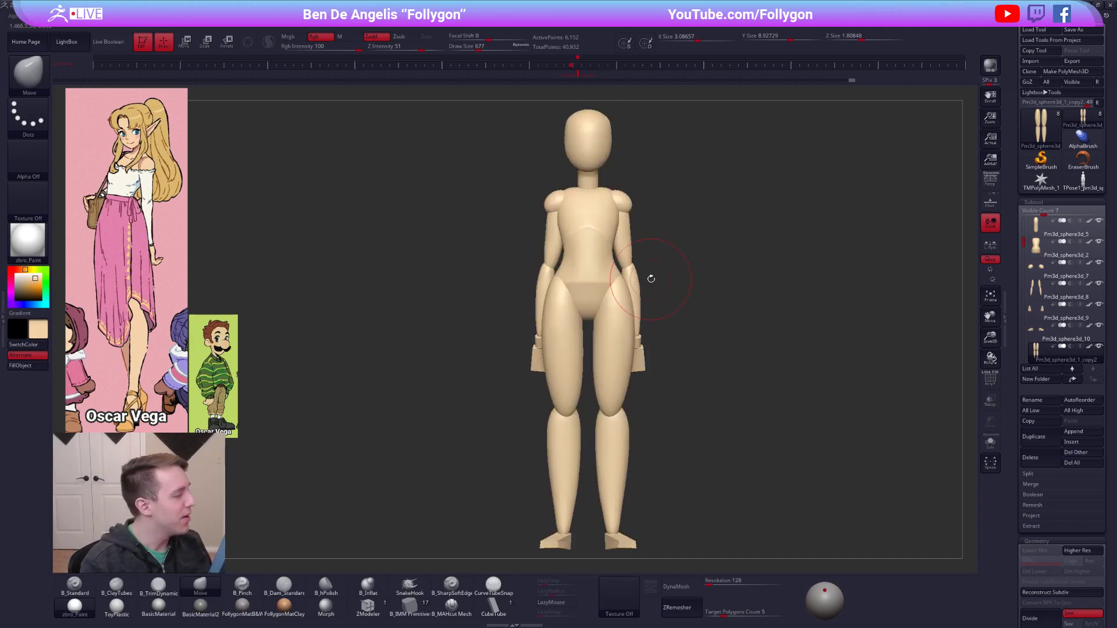
key(w)
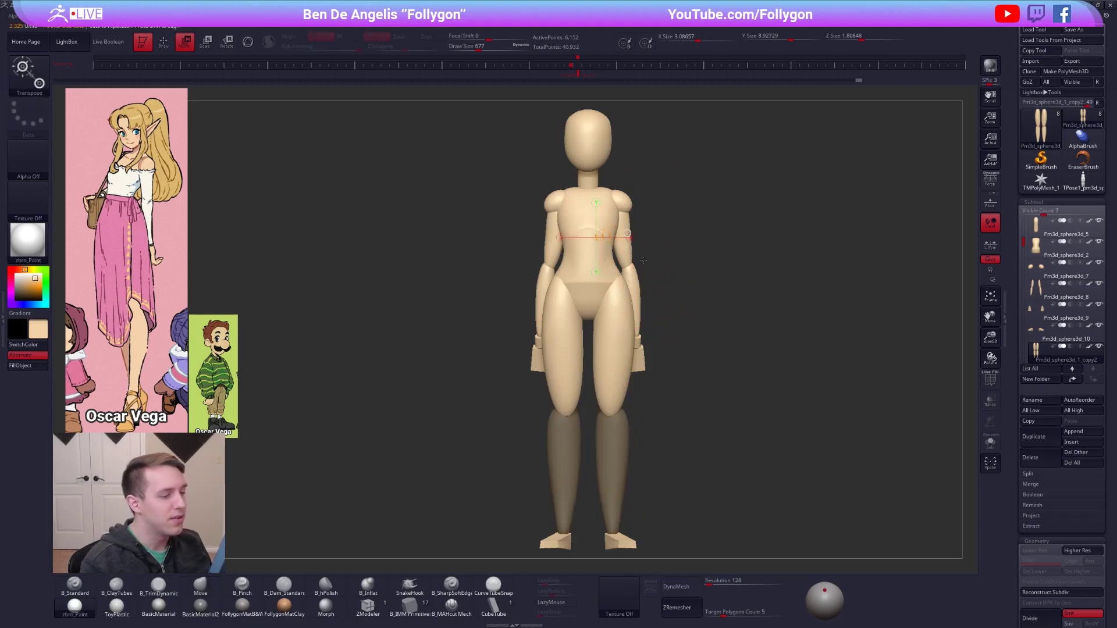
key(q)
ctrl+drag(678, 293, 724, 279)
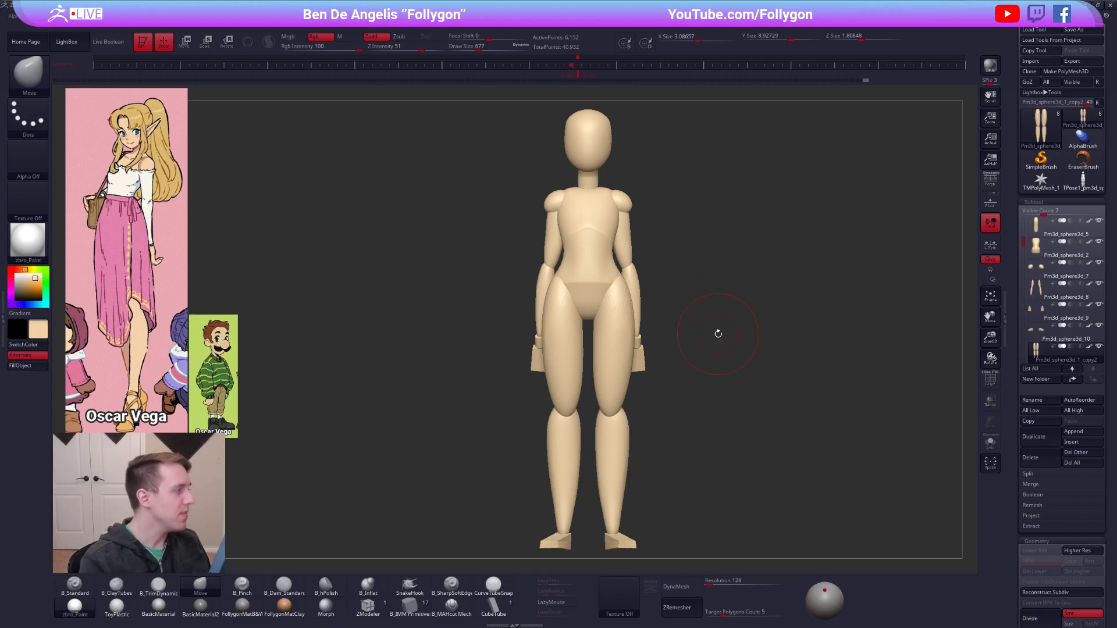
Select the head subtool and pull its chin down into a point with the Move brush at draw size 292.
alt+right_drag(626, 253, 626, 350)
alt+click(599, 233)
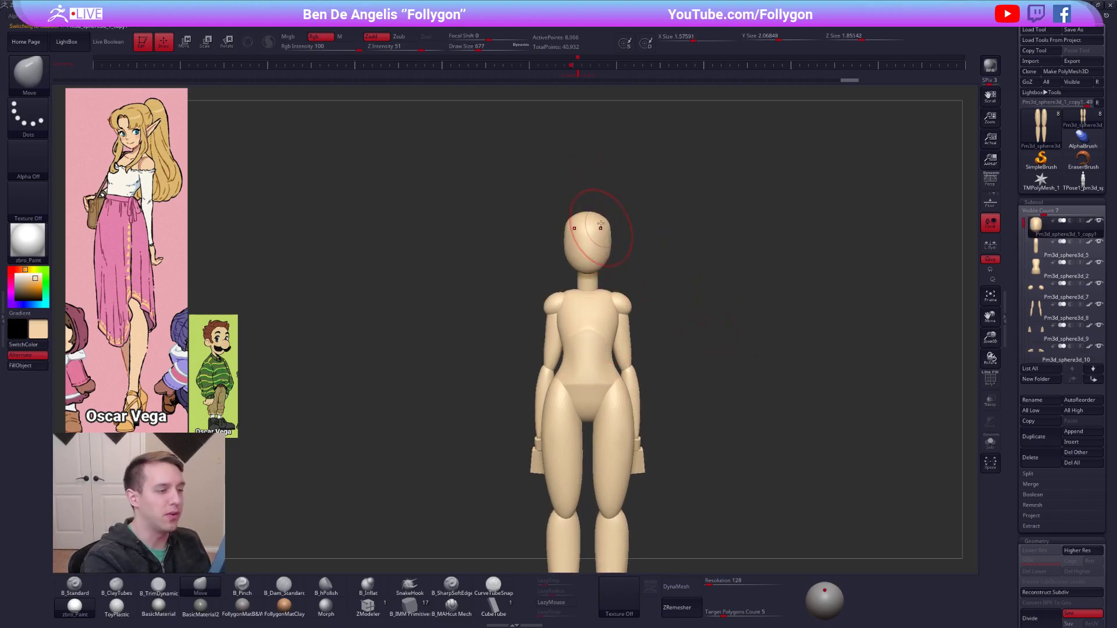
ctrl+right_drag(599, 233, 611, 289)
key(space)
drag(619, 320, 613, 320)
mouse_move(614, 298)
right_down()
mouse_move(684, 291)
mouse_move(607, 308)
mouse_move(568, 302)
mouse_move(627, 294)
mouse_move(627, 273)
right_up()
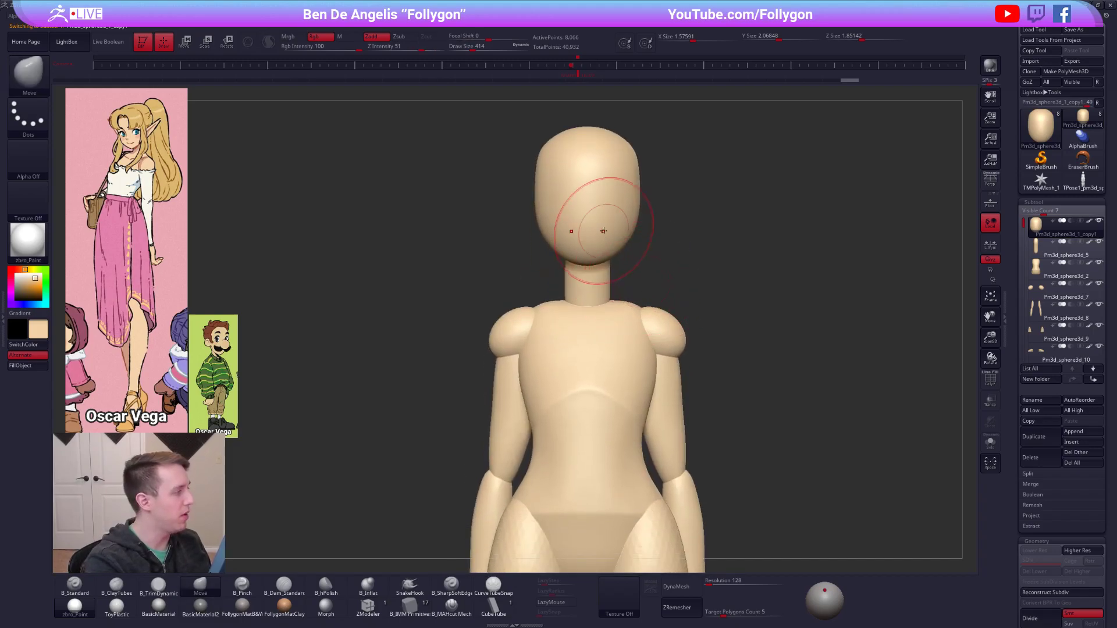
key(space)
drag(599, 252, 593, 252)
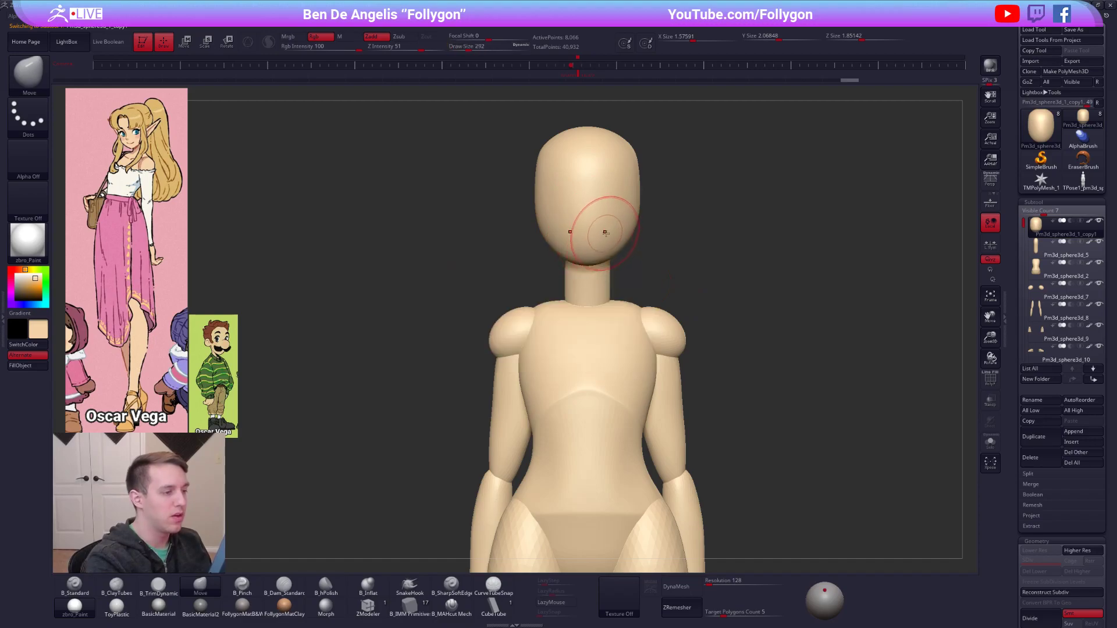
key(shift+space)
click(638, 305)
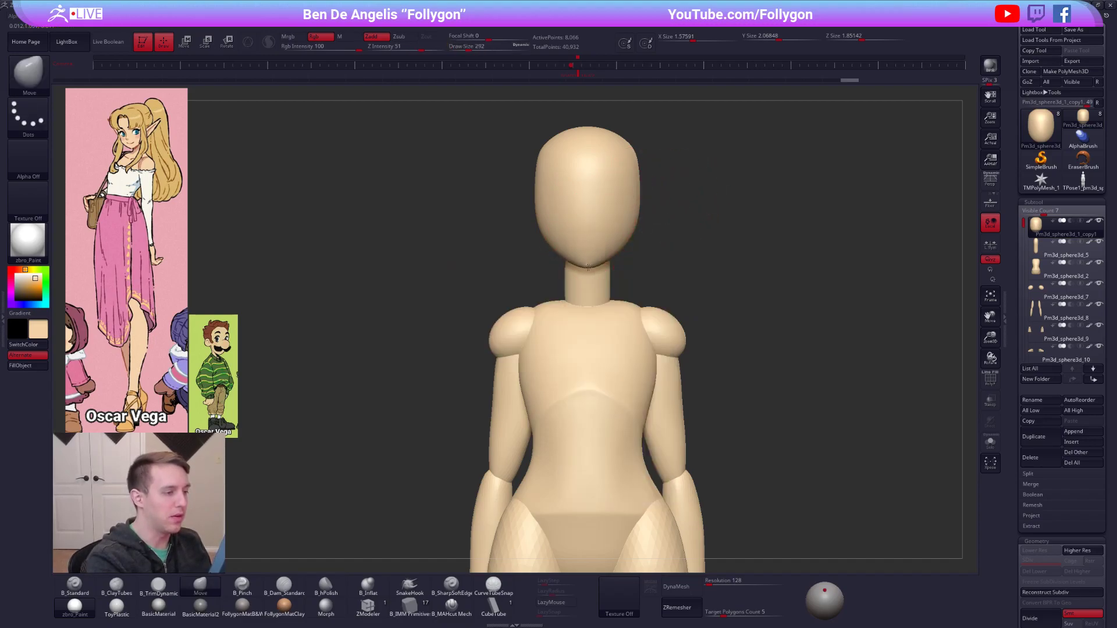
click(639, 290)
drag(588, 259, 588, 272)
Shape the chin and underside of the jaw in profile with the Move brush.
drag(727, 349, 523, 349)
key(space)
drag(599, 243, 620, 269)
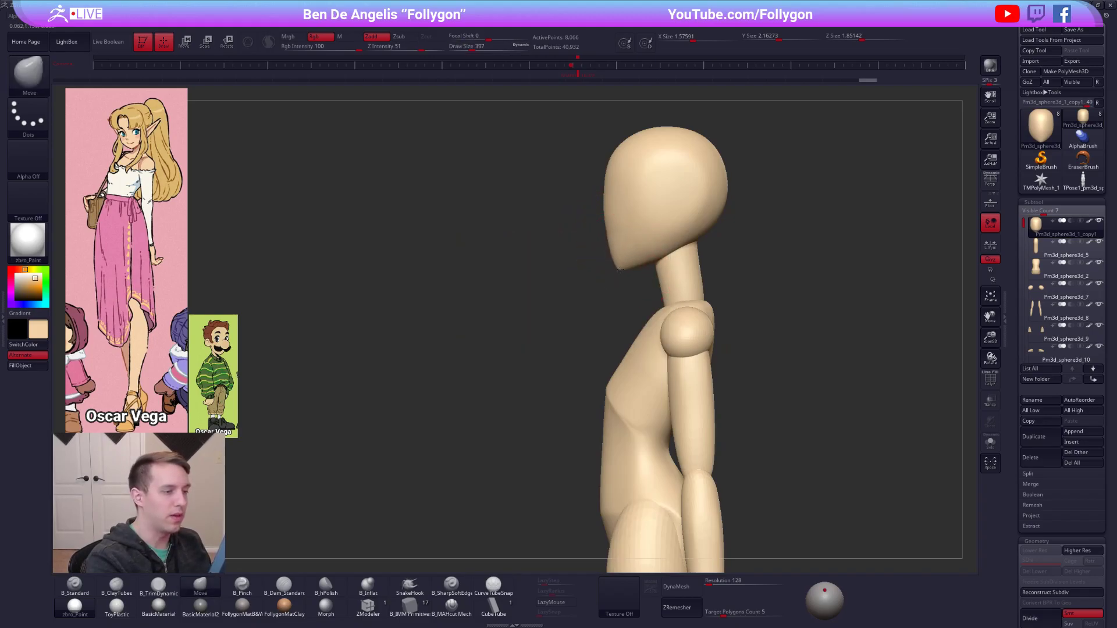
key(shift+s)
drag(643, 349, 640, 320)
alt+drag(640, 320, 635, 361)
Sharpen the chin and jaw edges of the head with the Pinch brush.
key(b)
key(p)
key(i)
drag(608, 287, 666, 240)
drag(664, 326, 657, 352)
drag(617, 269, 681, 252)
alt+drag(663, 294, 625, 229)
alt+drag(745, 293, 696, 257)
Examine the wireframe and polygroups of the head, legs, feet, hands, arms, shoulders and torso subtools.
key(shift+f)
drag(669, 305, 708, 321)
key(shift+s)
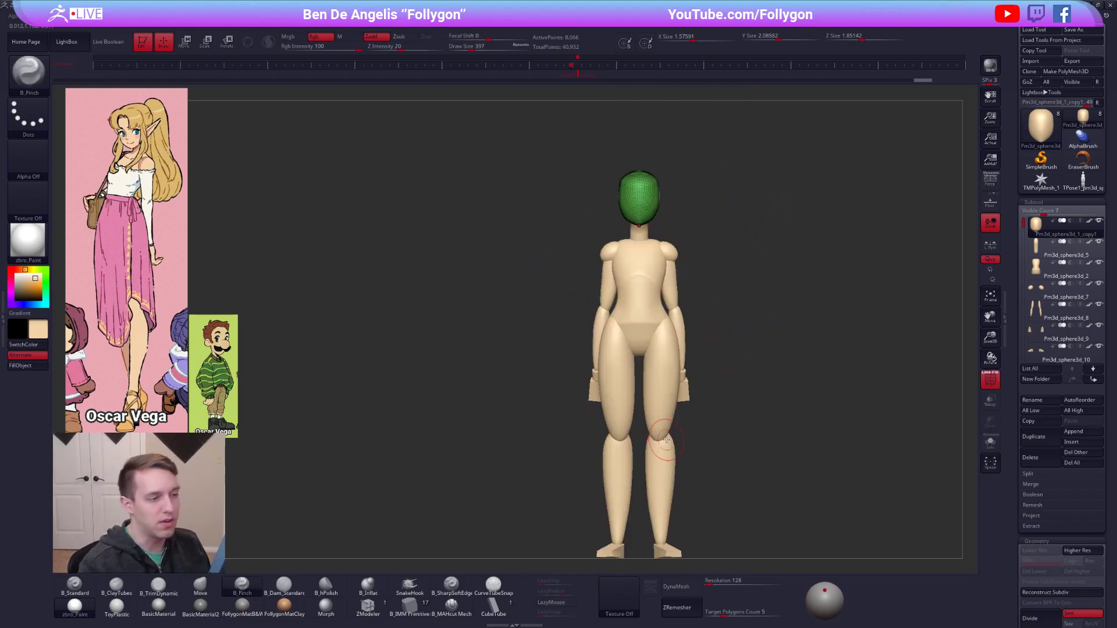
alt+click(621, 346)
alt+drag(673, 519, 659, 462)
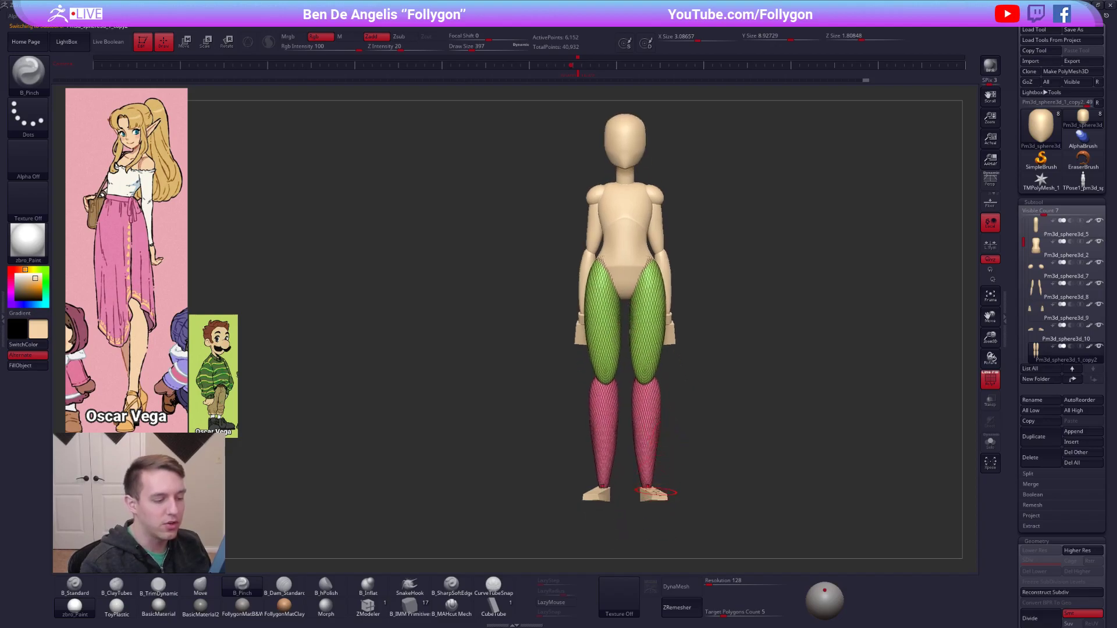
alt+click(655, 492)
alt+click(672, 331)
alt+click(664, 234)
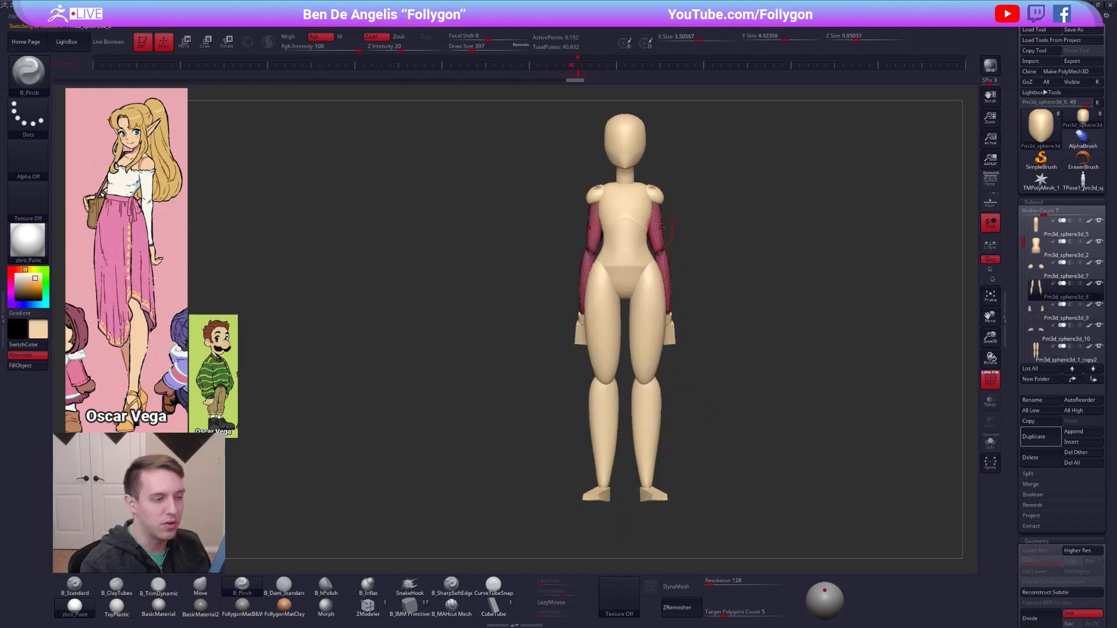
alt+click(654, 197)
alt+click(636, 242)
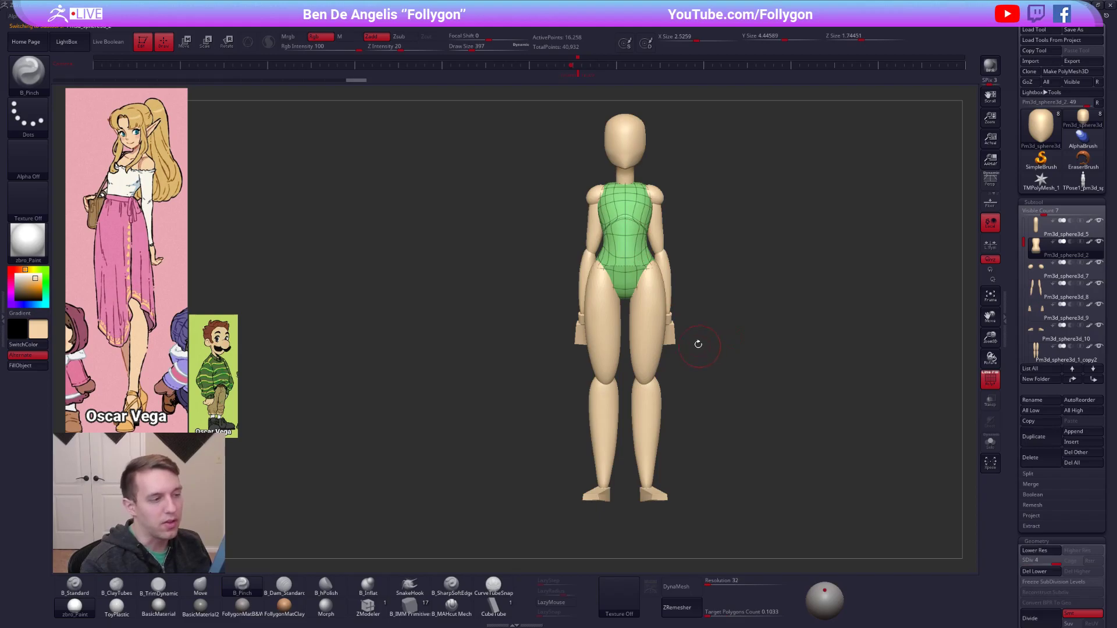
key(shift+f)
Reselect the head and narrow its sides from the front with the Move brush at draw size 500.
right_drag(655, 255, 688, 326)
key(alt+s)
mouse_move(665, 289)
right_down()
mouse_move(691, 314)
mouse_move(660, 303)
mouse_move(638, 239)
mouse_move(649, 291)
right_up()
key(alt+s)
alt+click(639, 239)
ctrl+right_drag(649, 291, 634, 290)
key(b)
key(m)
key(v)
key(space)
drag(645, 292, 653, 283)
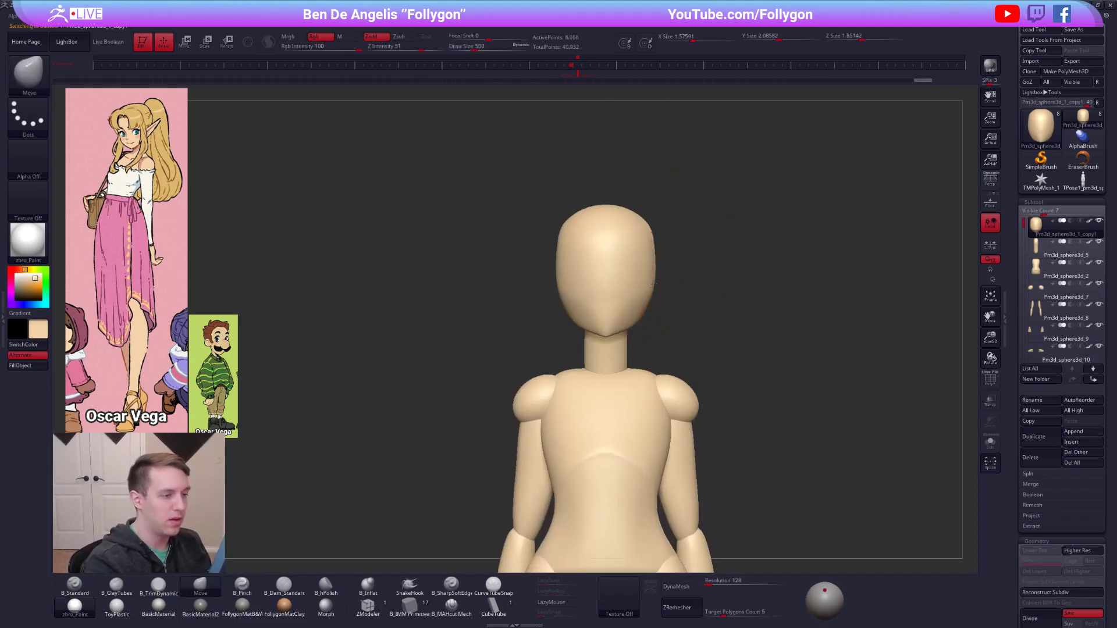
drag(650, 233, 650, 271)
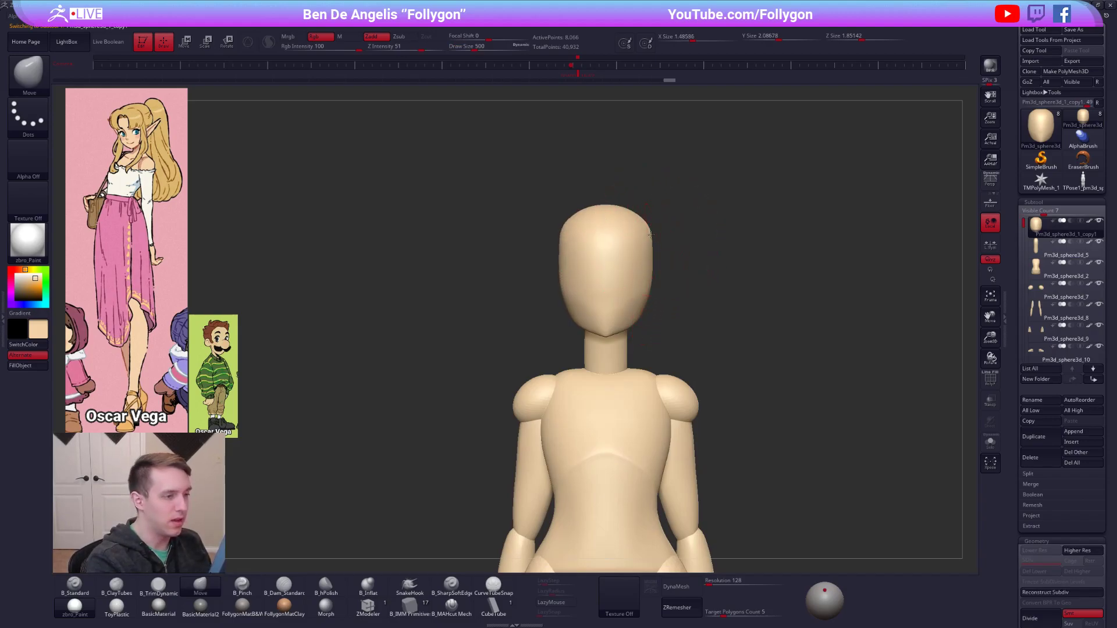
Reshape the forehead and back of the skull in profile with progressively smaller Move brush sizes, down to 335.
key(space)
drag(651, 295, 645, 295)
shift+right_drag(698, 285, 639, 289)
key(space)
drag(647, 291, 643, 291)
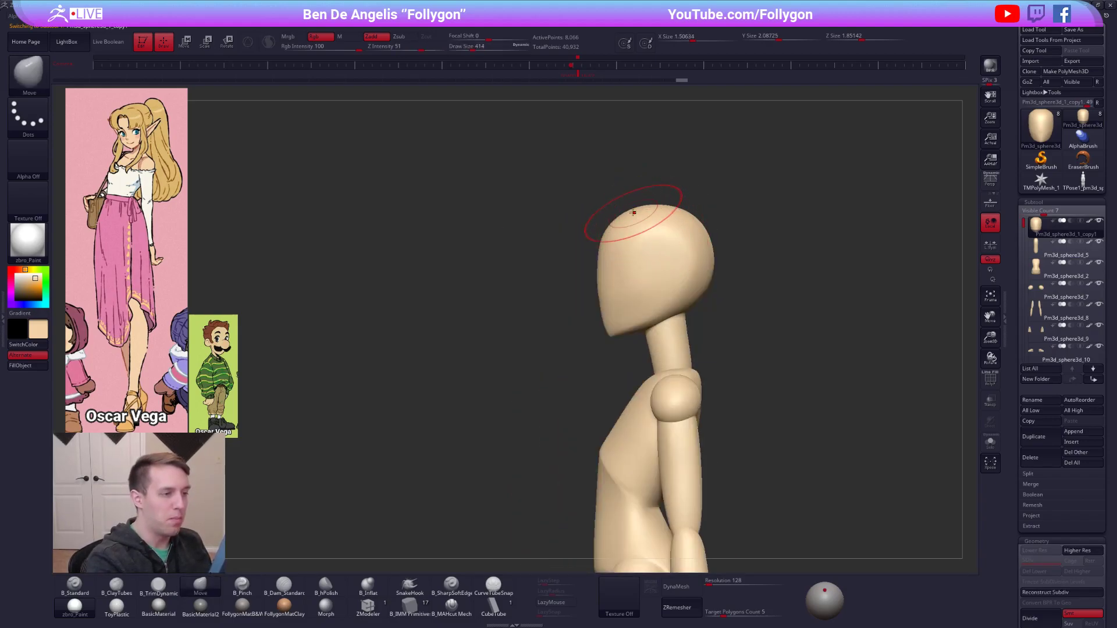
drag(702, 241, 705, 236)
key(space)
drag(701, 294, 695, 294)
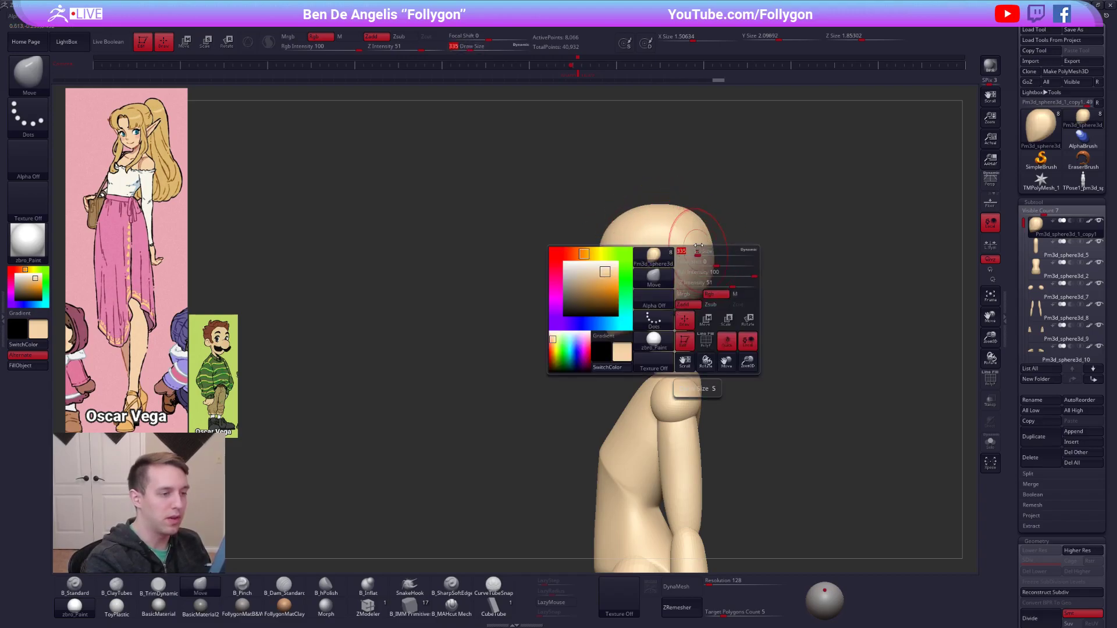
Pinch the lower face around the mouth and chin from a three-quarter view.
mouse_move(648, 260)
right_down()
mouse_move(692, 264)
mouse_move(617, 266)
mouse_move(628, 265)
mouse_move(613, 287)
right_up()
key(5)
right_drag(558, 313, 590, 318)
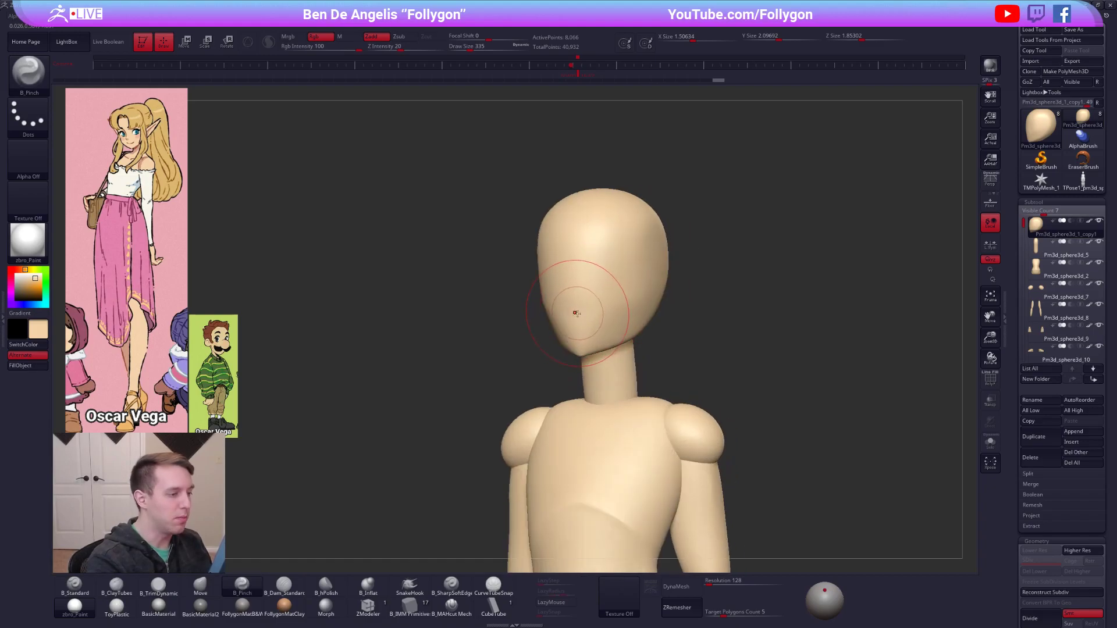
Sculpt the eye line and lower face planes of the head with the ClayTubes brush.
key(2)
drag(580, 324, 627, 299)
shift+right_drag(605, 289, 621, 282)
key(space)
drag(610, 282, 593, 281)
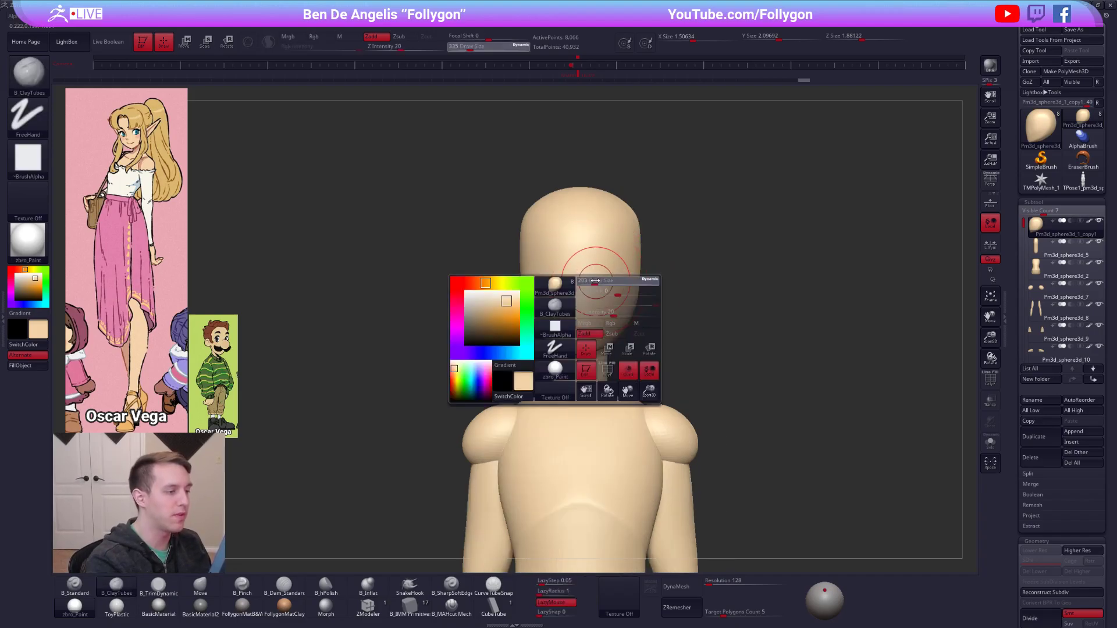
Define the brow and eye-line edges across the face with the Pinch brush.
key(5)
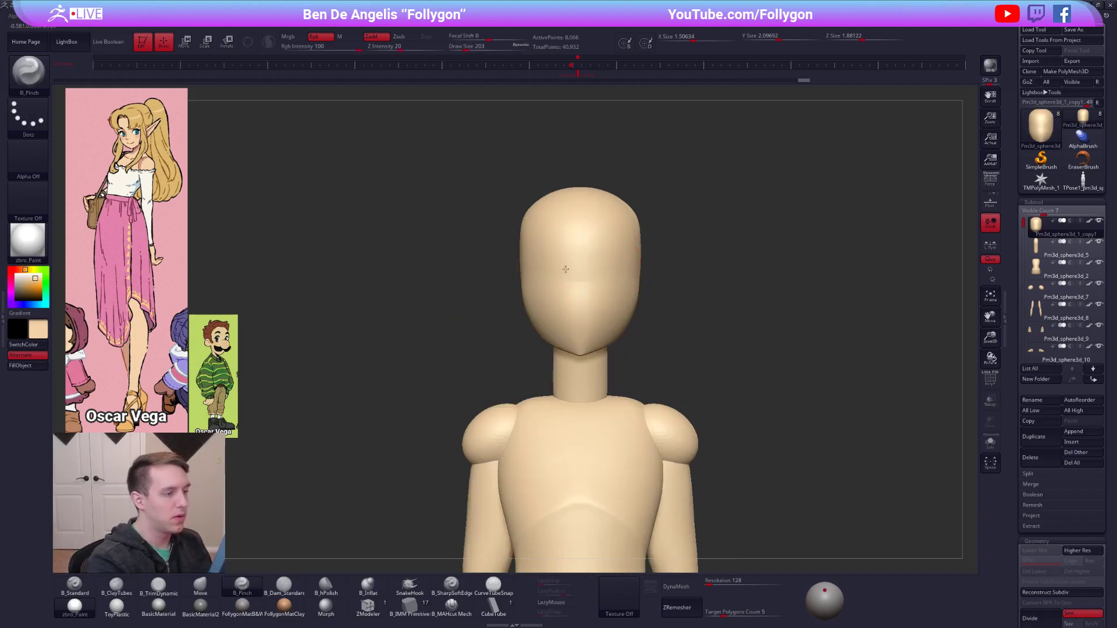
right_drag(620, 273, 580, 273)
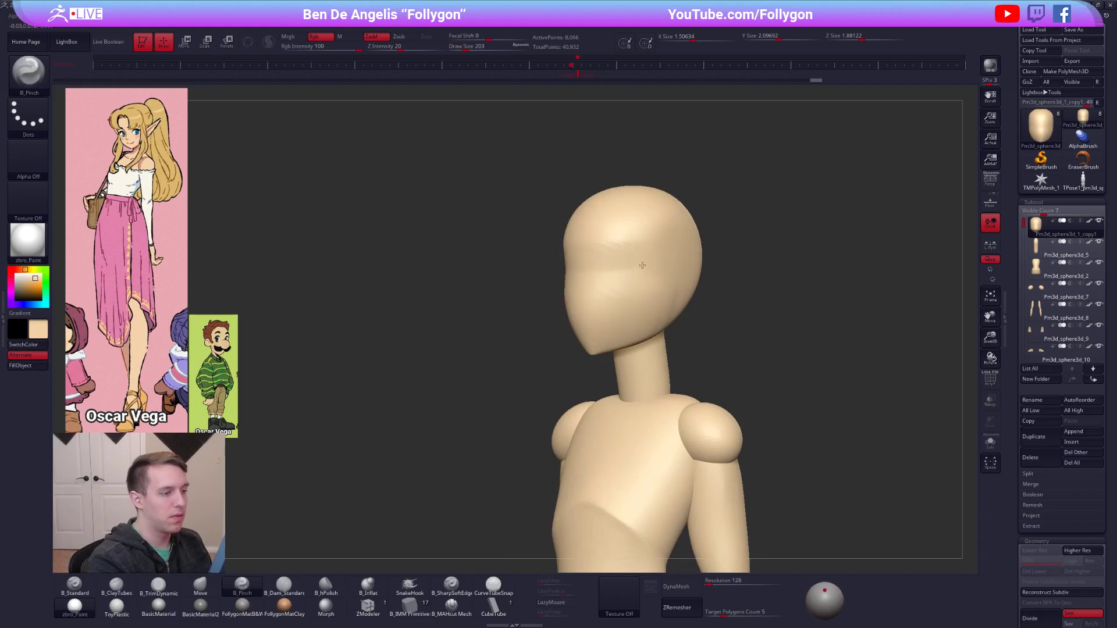
key(space)
drag(603, 298, 612, 298)
right_drag(580, 317, 598, 314)
shift+drag(598, 315, 582, 310)
Subdivide the head once and refine the front of the face with the Pinch brush at draw size 335.
key(ctrl+d)
right_drag(600, 312, 595, 312)
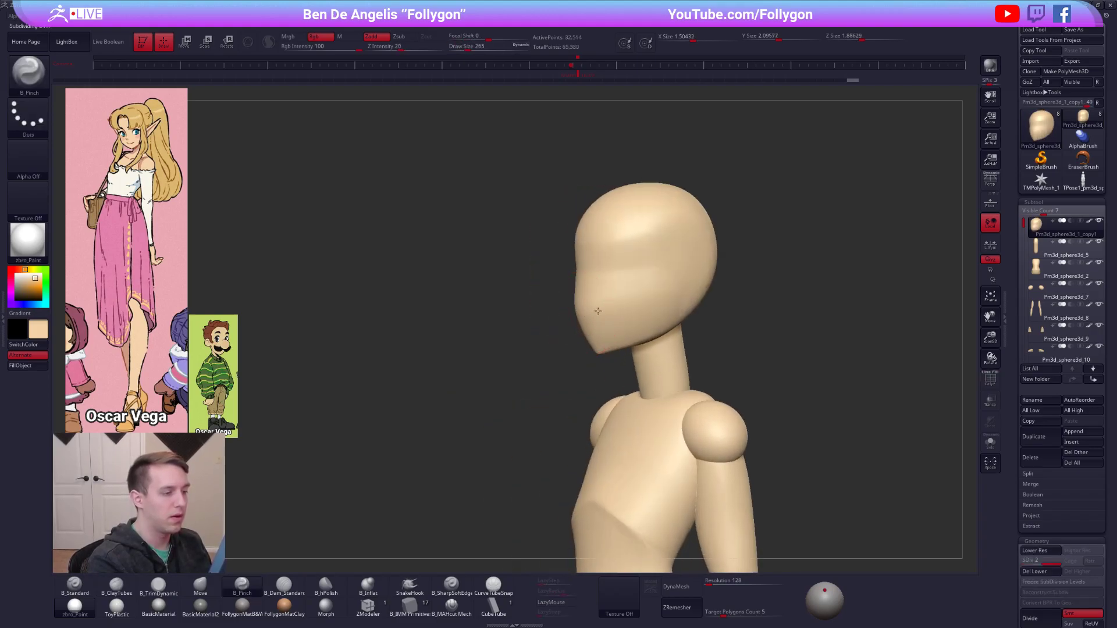
right_drag(669, 283, 629, 290)
shift+drag(629, 294, 624, 316)
key(s)
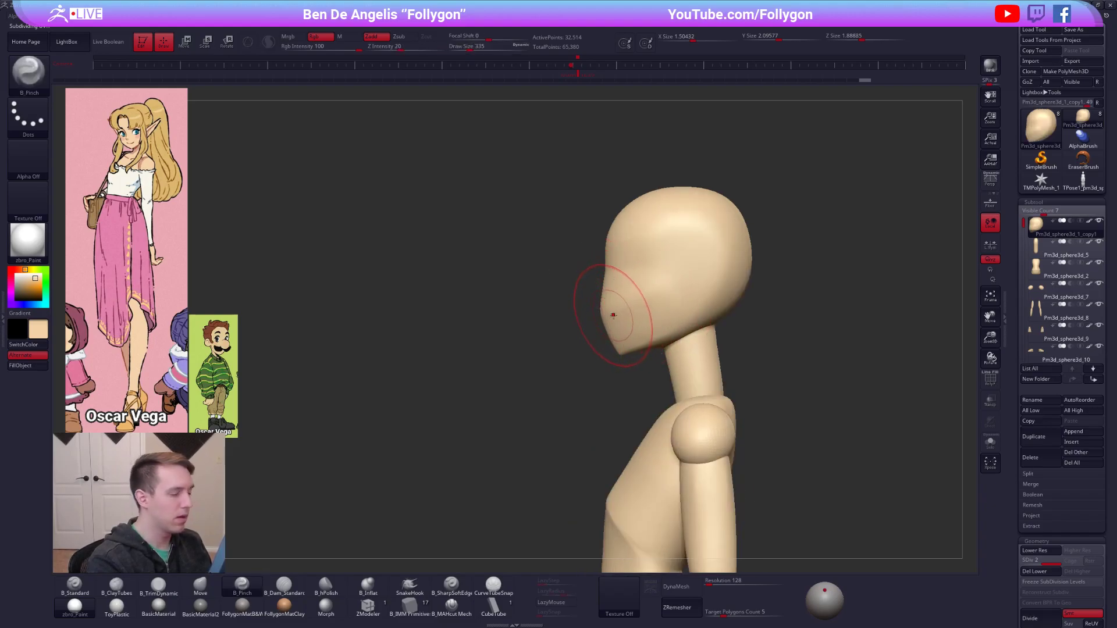
Form the cheek and back-of-jaw area in profile with the Move and Pinch brushes.
key(b)
key(m)
key(v)
key(b)
key(p)
key(i)
mouse_move(706, 309)
right_down()
mouse_move(693, 326)
mouse_move(698, 285)
right_up()
Adjust the jaw corner and underside of the skull in profile with the Move brush.
key(b)
key(m)
key(v)
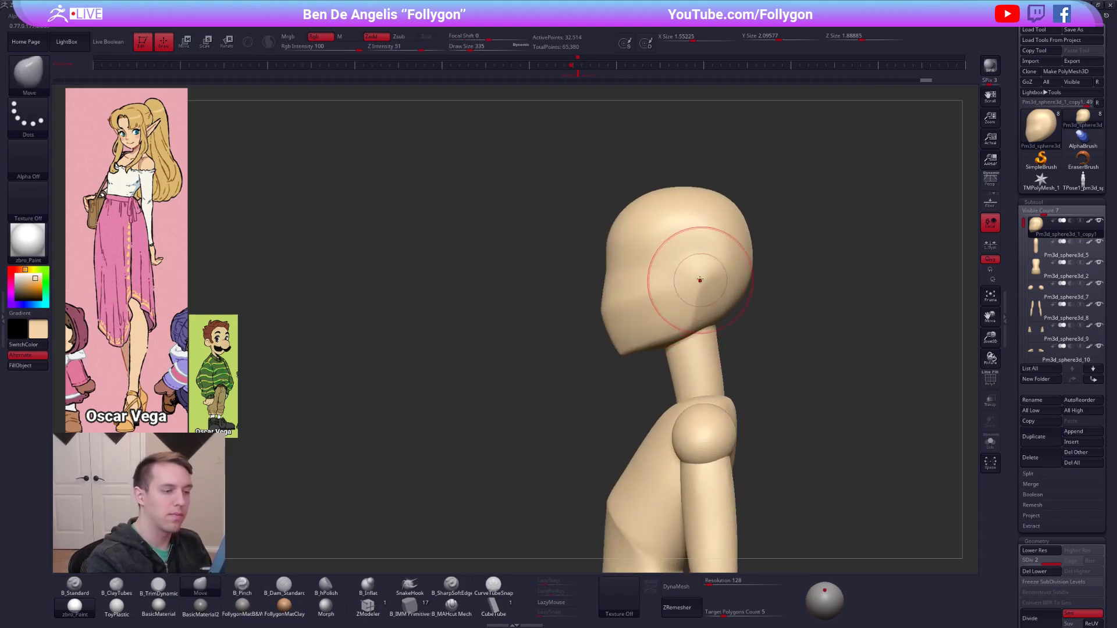
key(bracketright)
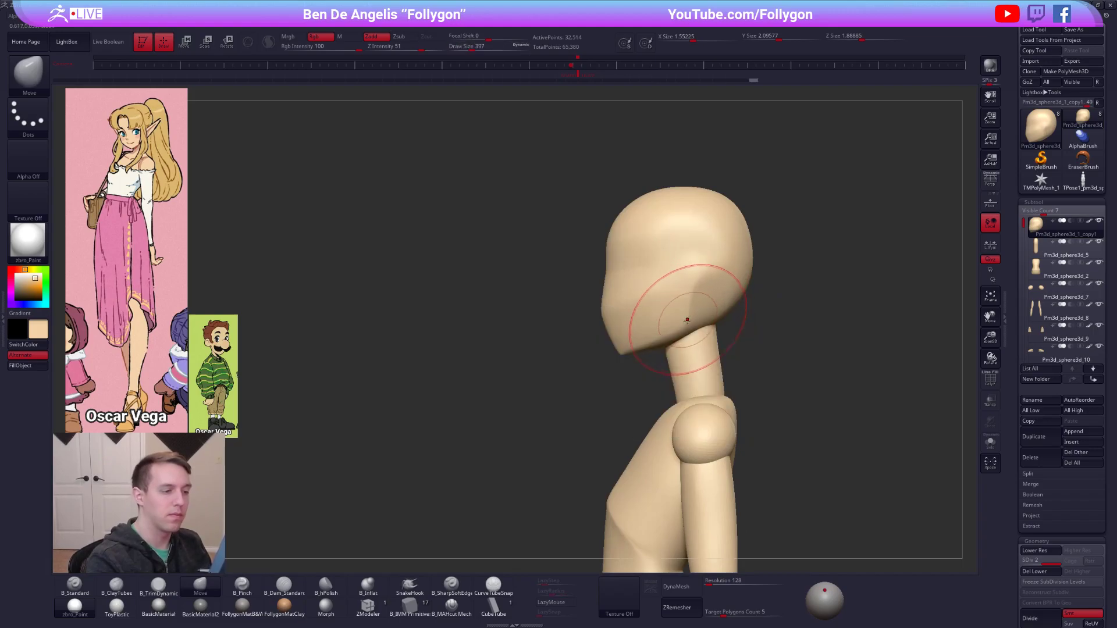
key(bracketleft)
key(bracketleft)
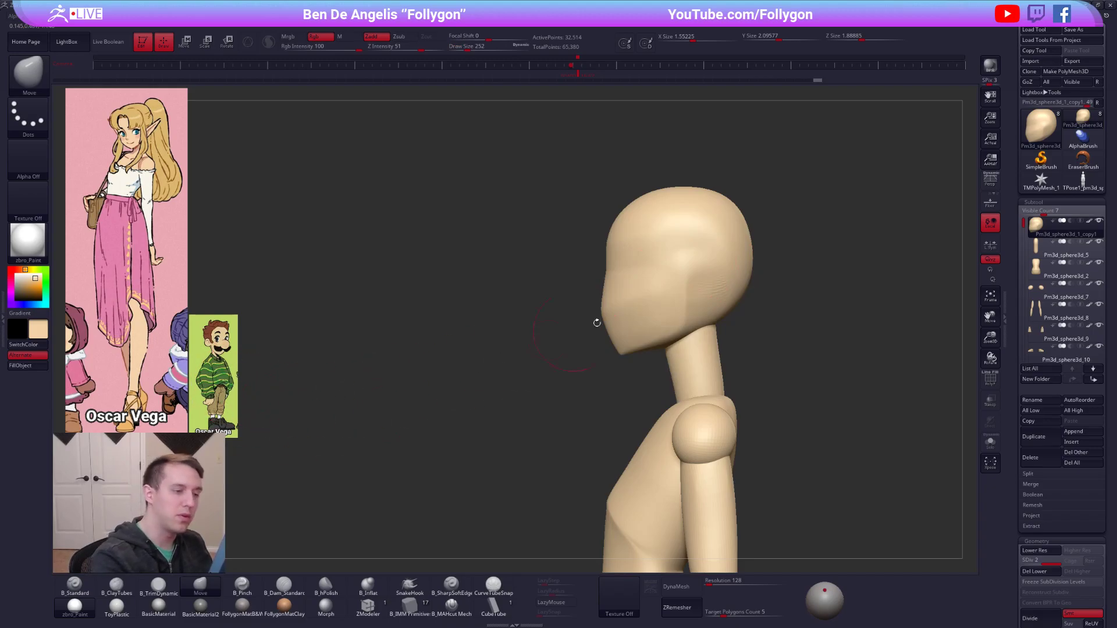
Pinch the vertical edge running from the cheek to the jaw corner.
key(b)
key(p)
key(i)
right_drag(685, 282, 622, 290)
key(space)
drag(693, 297, 698, 302)
Adjust the jaw width with the Move brush and DynaMesh the head at resolution 128 without freezing subdivision levels.
key(b)
key(m)
key(v)
mouse_move(698, 298)
right_down()
mouse_move(748, 300)
mouse_move(657, 316)
right_up()
key(shift+f)
key(shift+f)
click(675, 586)
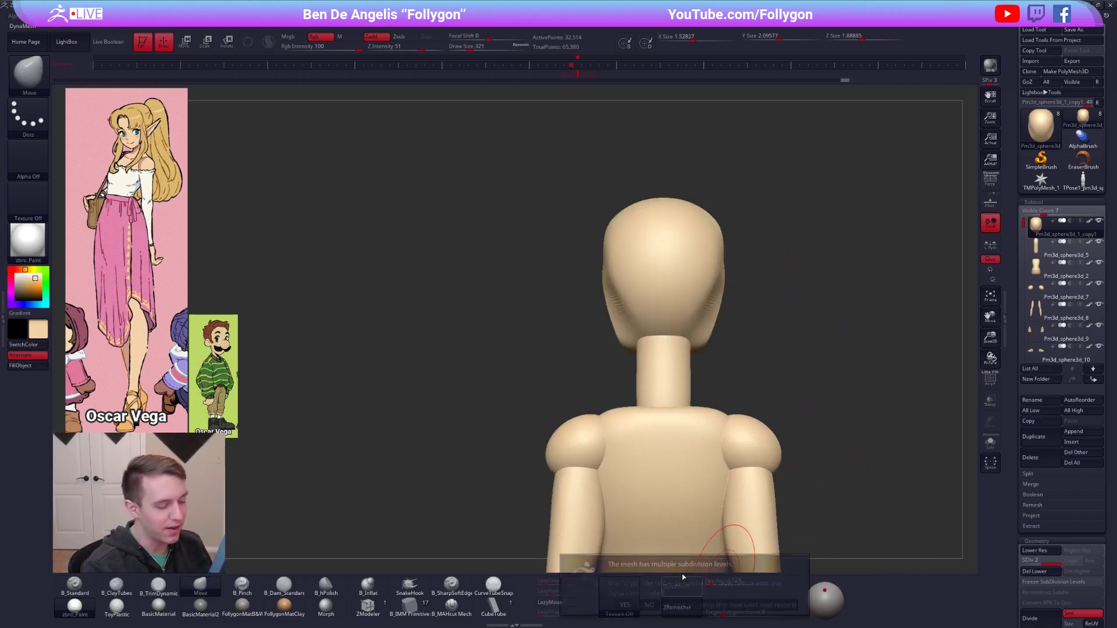
click(649, 605)
Isolate the head and build up the side of the skull behind the jaw with the ClayTubes brush.
right_drag(777, 291, 706, 274)
key(2)
mouse_move(713, 285)
mouse_down()
mouse_move(669, 343)
mouse_move(709, 251)
mouse_up()
key(alt+s)
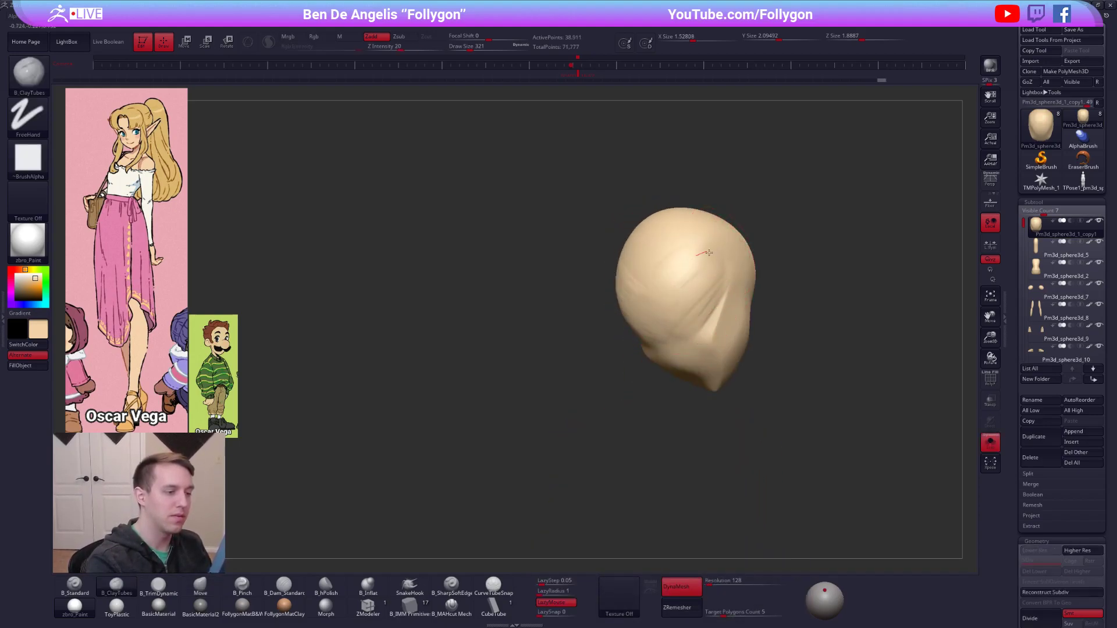
right_drag(708, 256, 693, 302)
shift+drag(693, 302, 699, 251)
mouse_move(646, 291)
right_down()
mouse_move(669, 301)
mouse_move(692, 290)
mouse_move(633, 280)
right_up()
Flatten the sides and back of the skull with the TrimDynamic brush and smooth the surface.
key(3)
shift+drag(634, 277, 599, 247)
right_drag(599, 247, 663, 239)
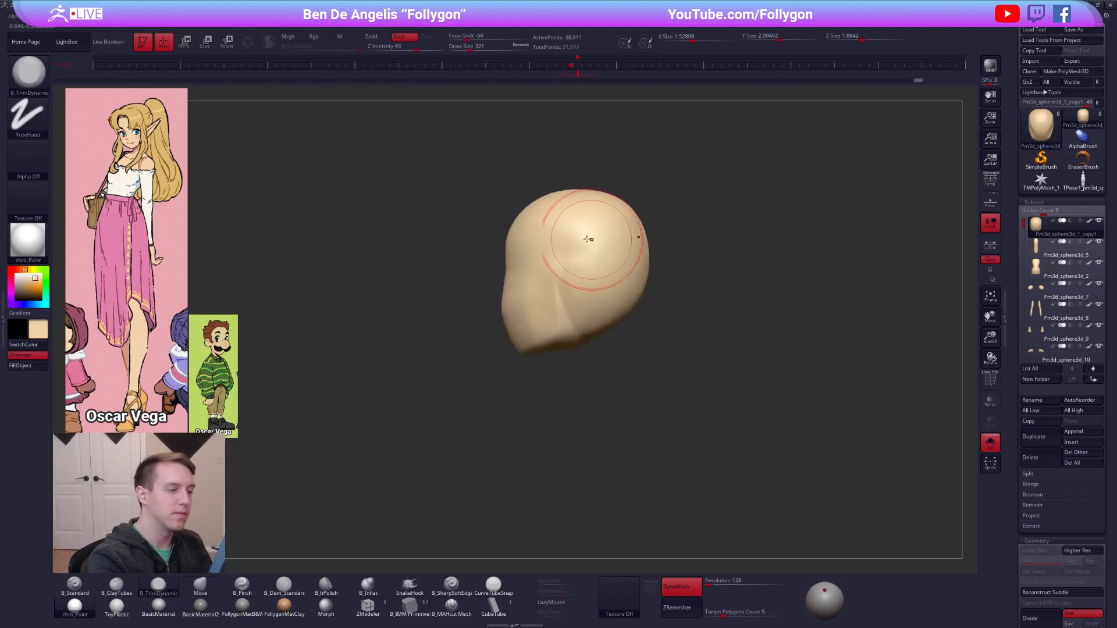
shift+right_drag(594, 297, 591, 260)
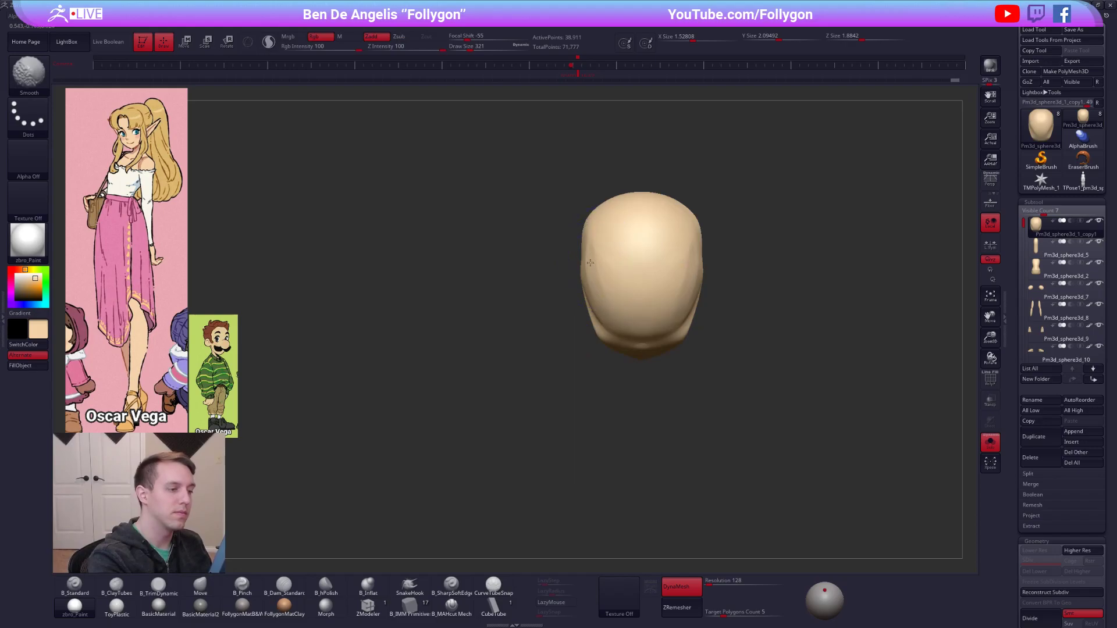
shift+drag(589, 283, 592, 300)
mouse_move(591, 300)
right_down()
mouse_move(678, 294)
mouse_move(627, 294)
right_up()
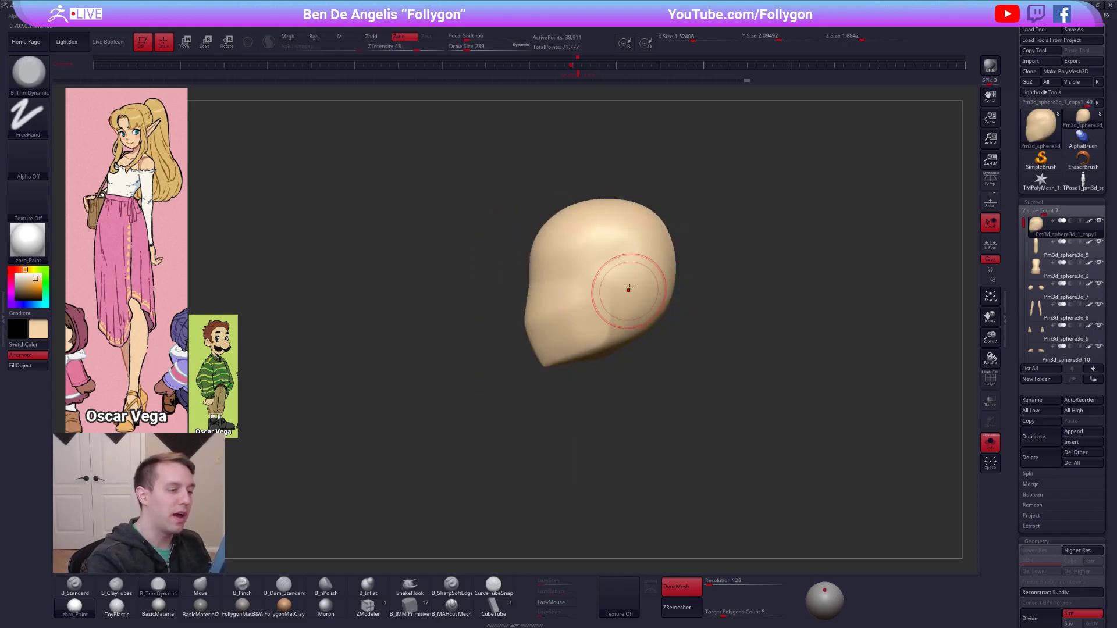
Show the whole figure again and sharpen the jawline and lower face with the Pinch brush.
key(5)
key(alt+s)
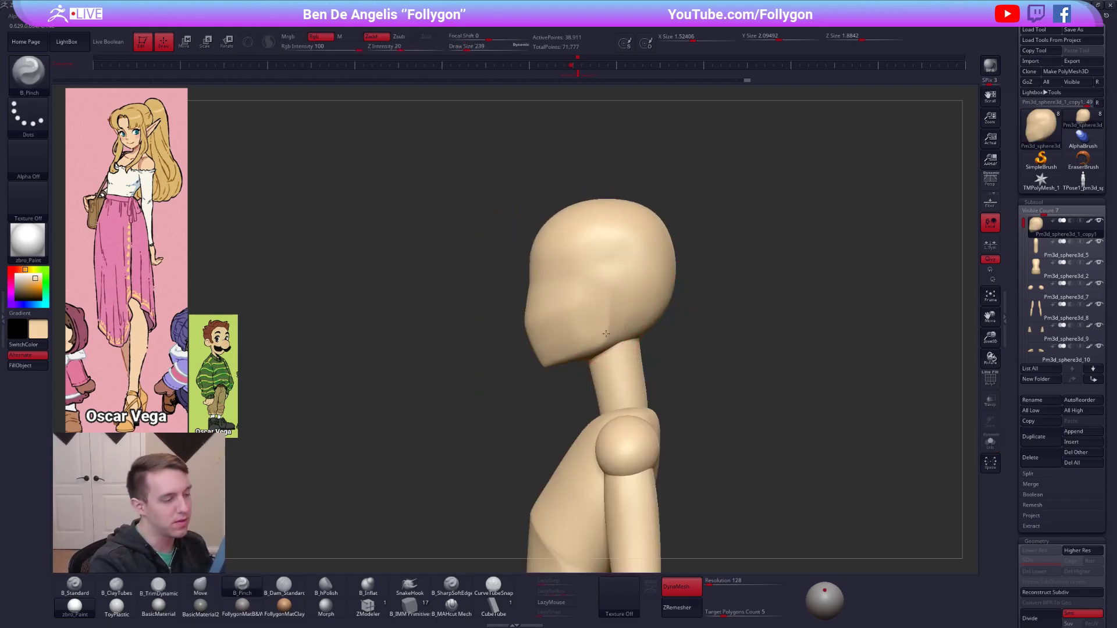
drag(607, 330, 607, 317)
mouse_move(607, 318)
right_down()
mouse_move(659, 317)
mouse_move(554, 322)
right_up()
mouse_move(554, 322)
mouse_down()
mouse_move(604, 304)
mouse_move(554, 326)
mouse_up()
mouse_move(554, 326)
shift+right_down()
mouse_move(587, 334)
mouse_move(613, 367)
shift+right_up()
Adjust the cheeks and jaw from the front with the Move brush and sharpen the cheek line with Pinch.
key(b)
key(m)
key(v)
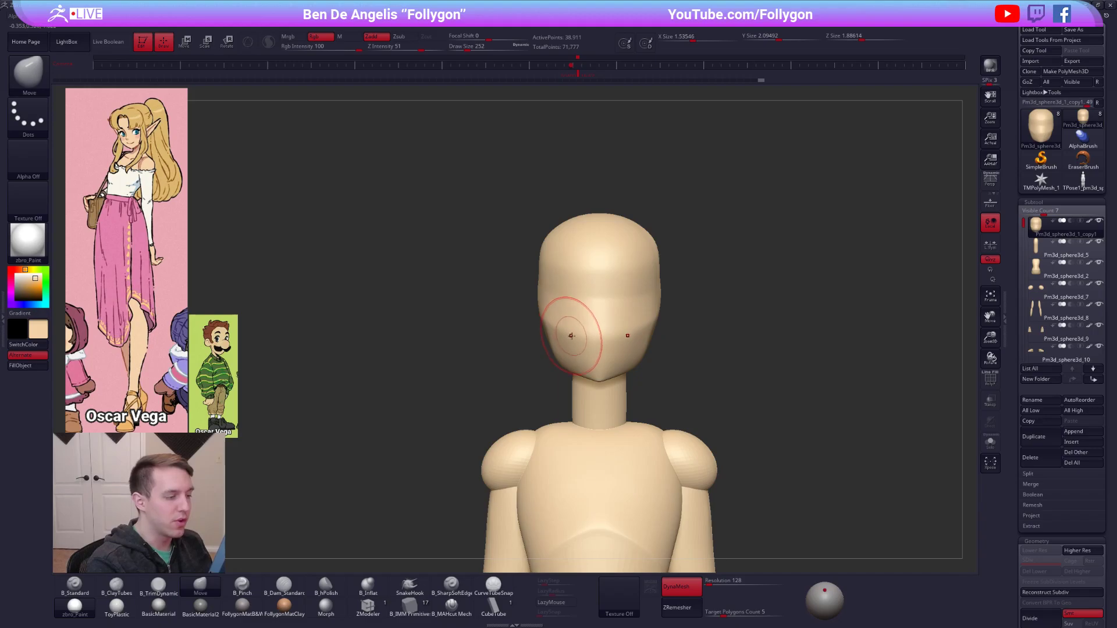
key(b)
key(p)
key(i)
drag(638, 332, 617, 314)
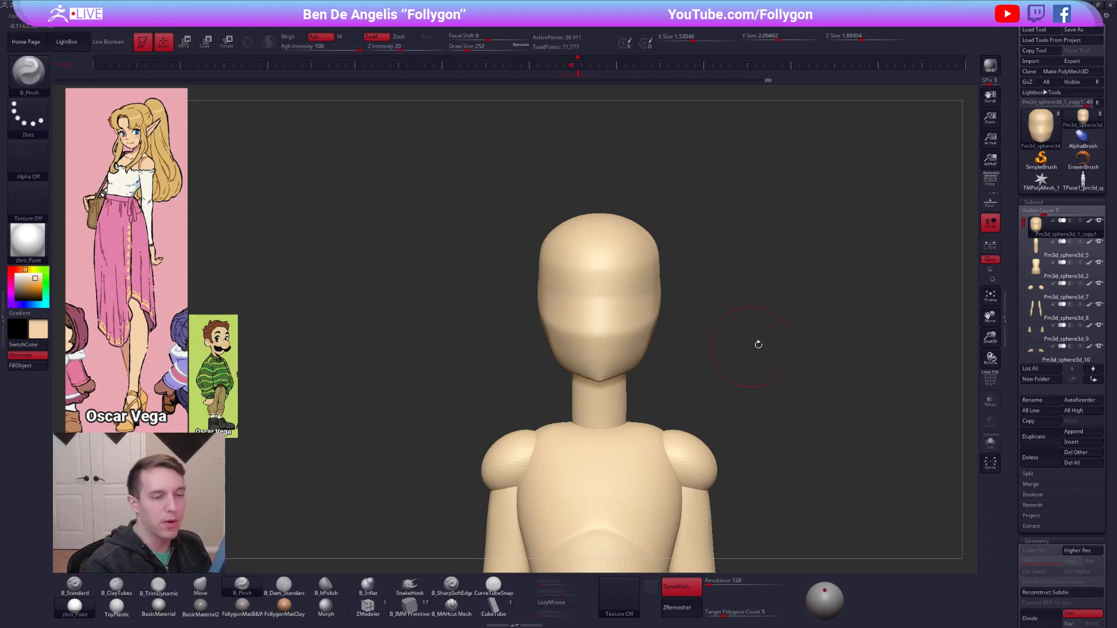
Turn off the head's polypaint display and shade it in white with the FollygonMatB&F material.
click(1089, 221)
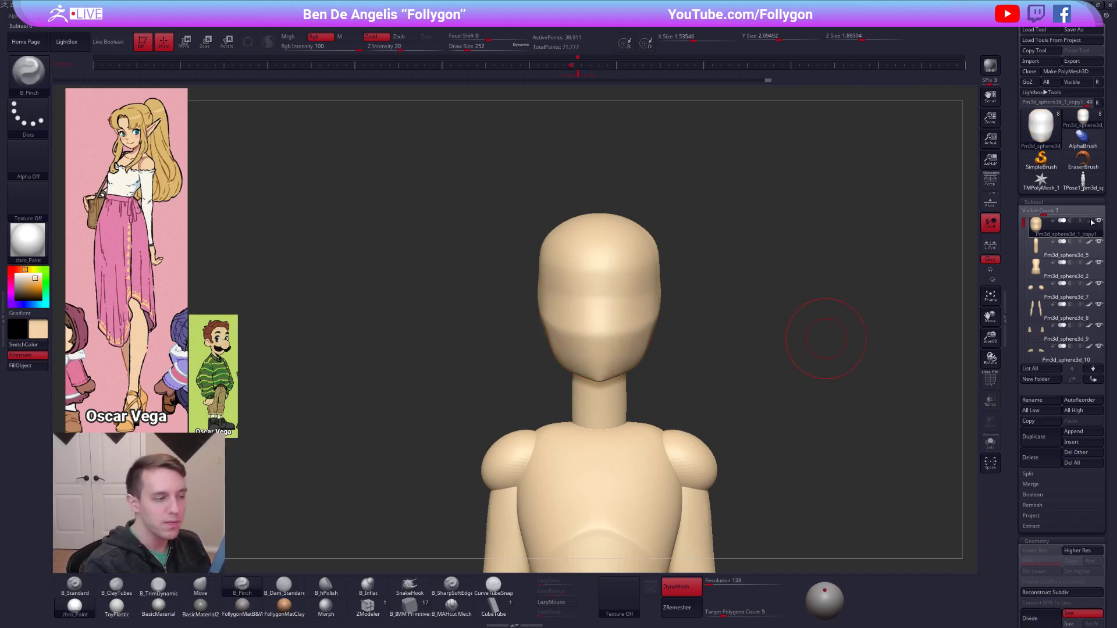
click(16, 274)
click(242, 607)
right_drag(607, 342, 521, 342)
right_drag(658, 342, 694, 341)
Flatten the side of the jaw with the TrimDynamic brush and sharpen its edge on the isolated head with Pinch.
key(b)
key(t)
key(d)
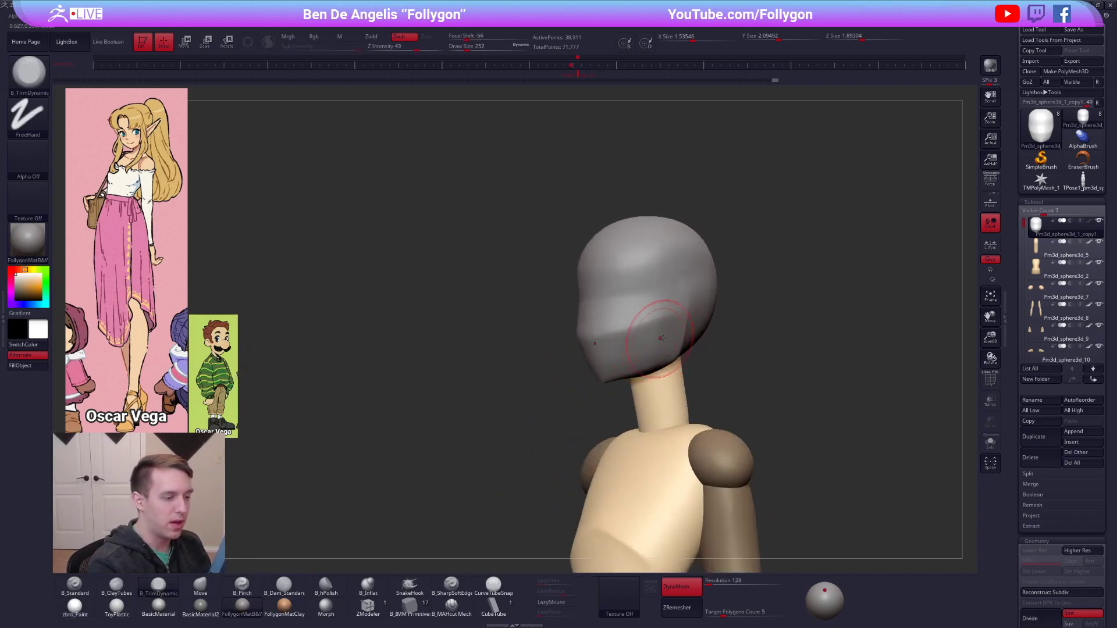
mouse_move(657, 334)
mouse_down()
mouse_move(629, 352)
mouse_move(640, 350)
mouse_up()
mouse_move(640, 350)
right_down()
mouse_move(648, 344)
mouse_move(633, 367)
mouse_move(624, 352)
mouse_move(579, 379)
mouse_move(594, 394)
mouse_move(573, 356)
mouse_move(606, 349)
mouse_move(598, 367)
right_up()
key(alt+s)
key(space)
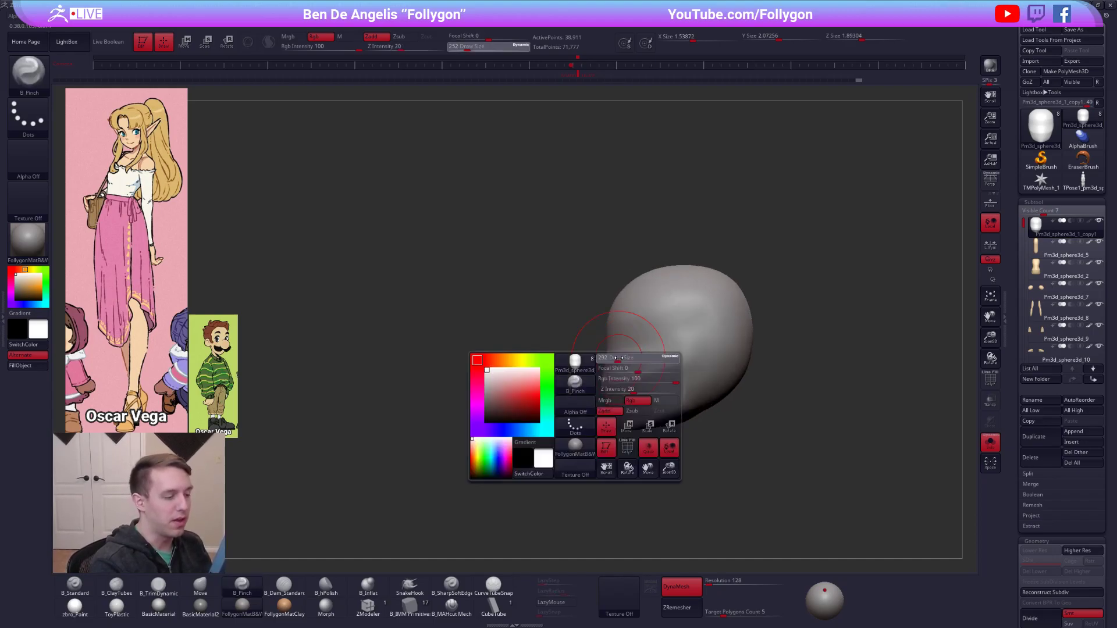
drag(601, 386, 604, 388)
Reshape the face profile and narrow the head's silhouette with the Move brush, checking it against the whole figure.
key(4)
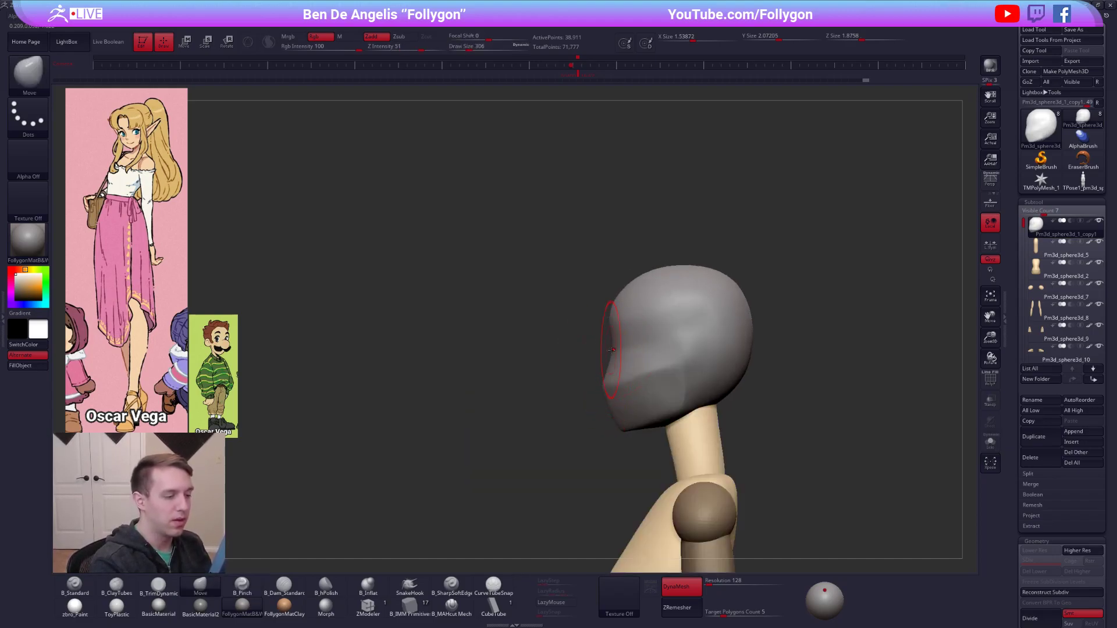
shift+right_drag(676, 365, 698, 370)
shift+drag(628, 388, 621, 364)
mouse_move(634, 385)
alt+right_down()
mouse_move(496, 445)
mouse_move(489, 401)
alt+right_up()
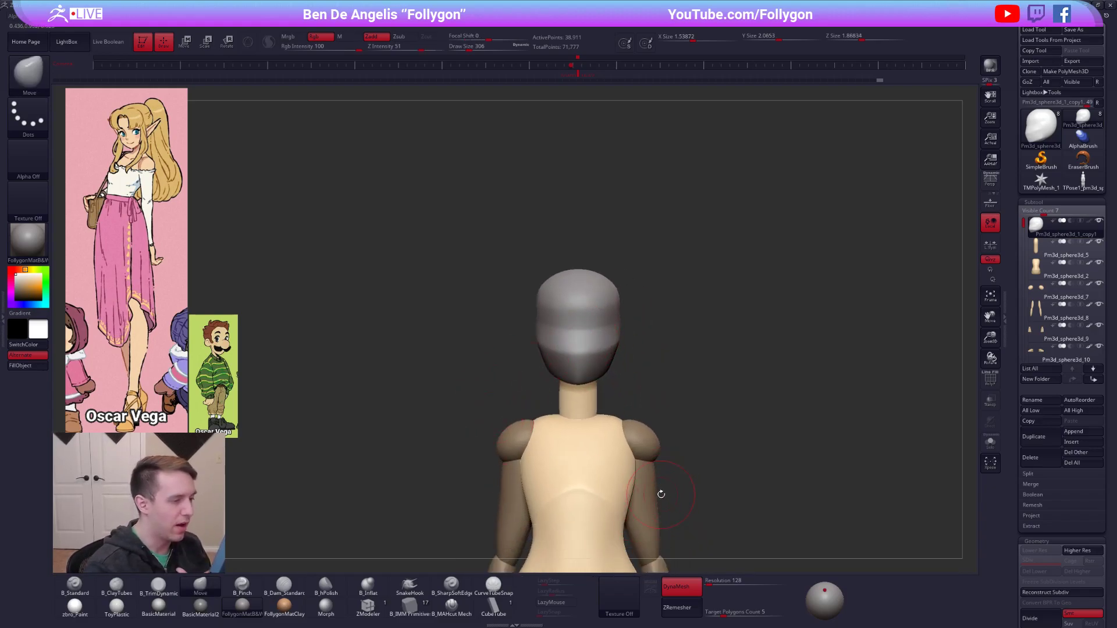
ctrl+right_drag(632, 356, 656, 335)
right_drag(573, 291, 763, 320)
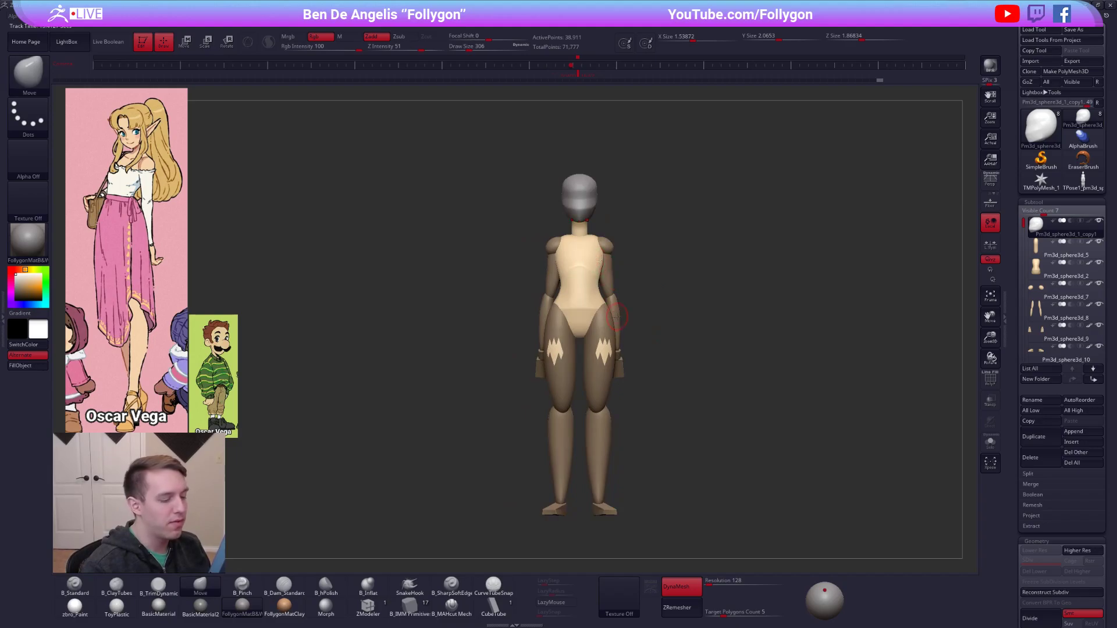
ctrl+right_drag(587, 250, 663, 323)
key(space)
drag(609, 253, 620, 254)
mouse_move(619, 253)
ctrl+right_down()
mouse_move(606, 248)
mouse_move(606, 282)
mouse_move(588, 277)
ctrl+right_up()
Build up the forehead and temple with the ClayTubes brush and smooth the strokes.
key(b)
key(c)
key(t)
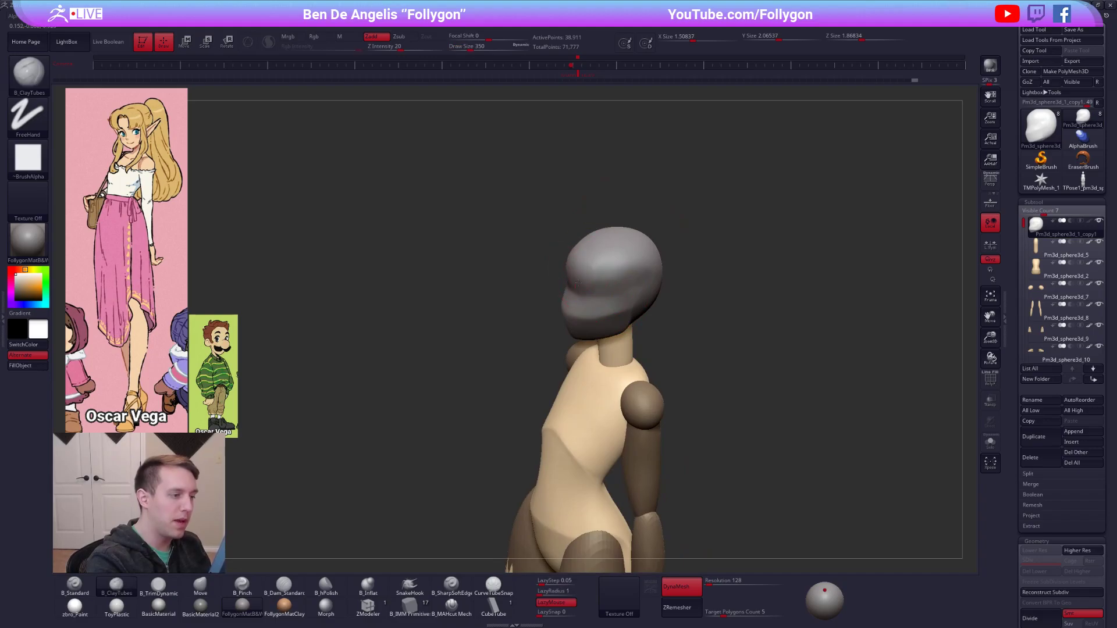
key(shift)
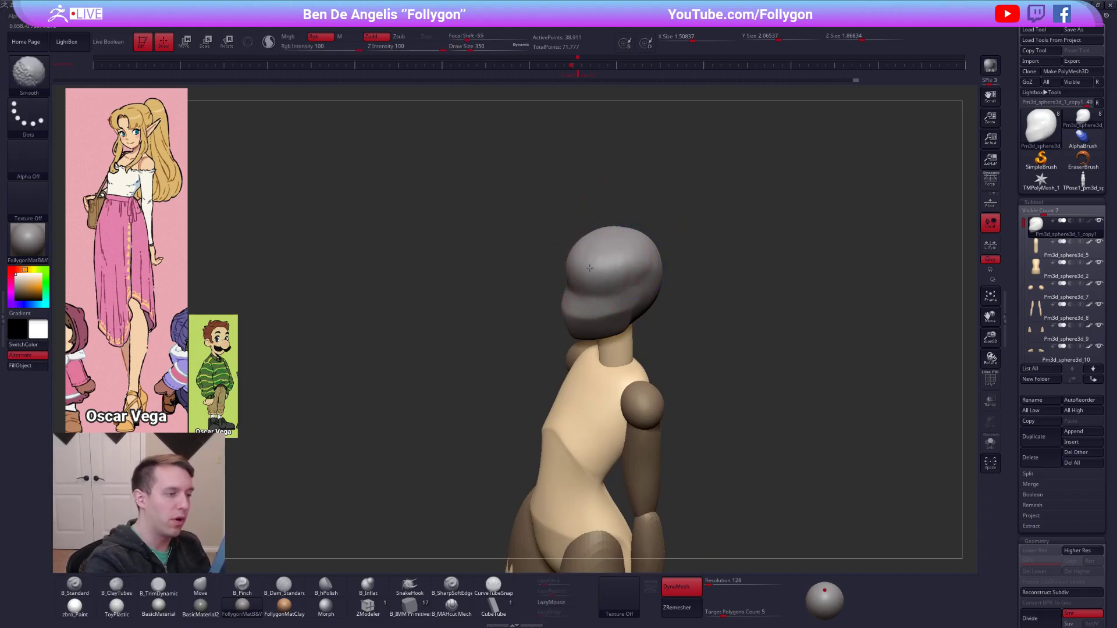
shift+drag(640, 271, 608, 265)
right_drag(610, 266, 664, 288)
Add volume to the sides of the head with the ClayTubes brush at an adjusted draw size.
key(space)
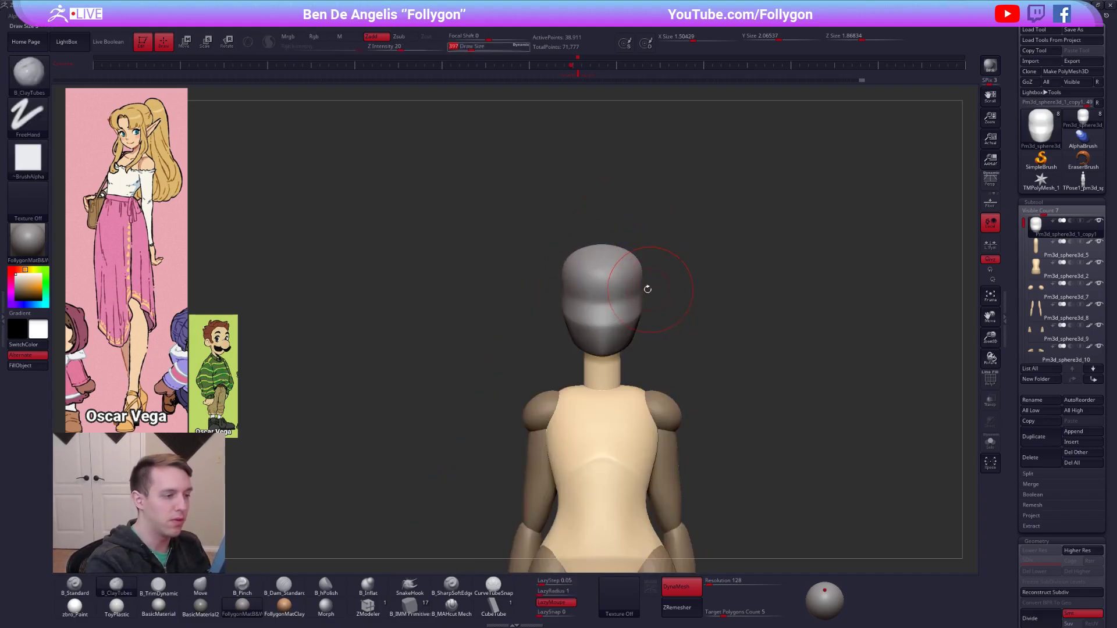
drag(648, 290, 652, 291)
right_drag(652, 291, 678, 308)
right_drag(646, 274, 602, 317)
key(space)
drag(632, 326, 628, 326)
mouse_move(627, 326)
right_down()
mouse_move(611, 328)
mouse_move(635, 310)
right_up()
Flatten the built-up side of the head with the TrimDynamic brush and smooth it.
key(space)
mouse_move(644, 306)
mouse_down()
mouse_move(668, 293)
mouse_move(624, 308)
mouse_up()
key(3)
key(shift)
shift+right_drag(625, 308, 621, 308)
Raise the crown of the head in profile with the Move brush and enlarge the draw size to 556.
key(4)
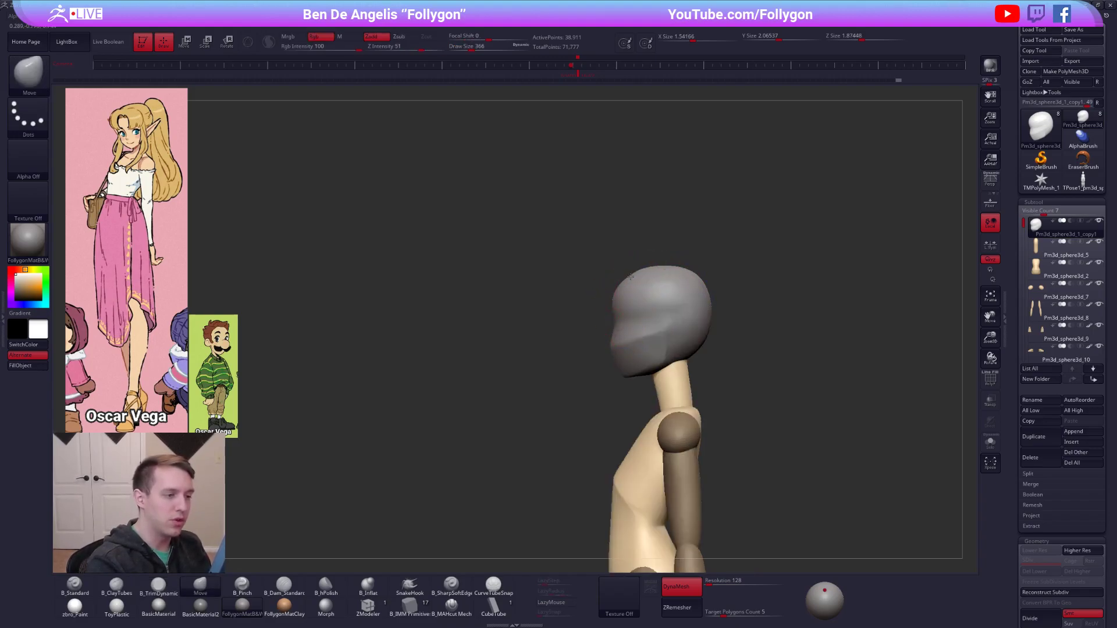
drag(676, 268, 677, 268)
key(space)
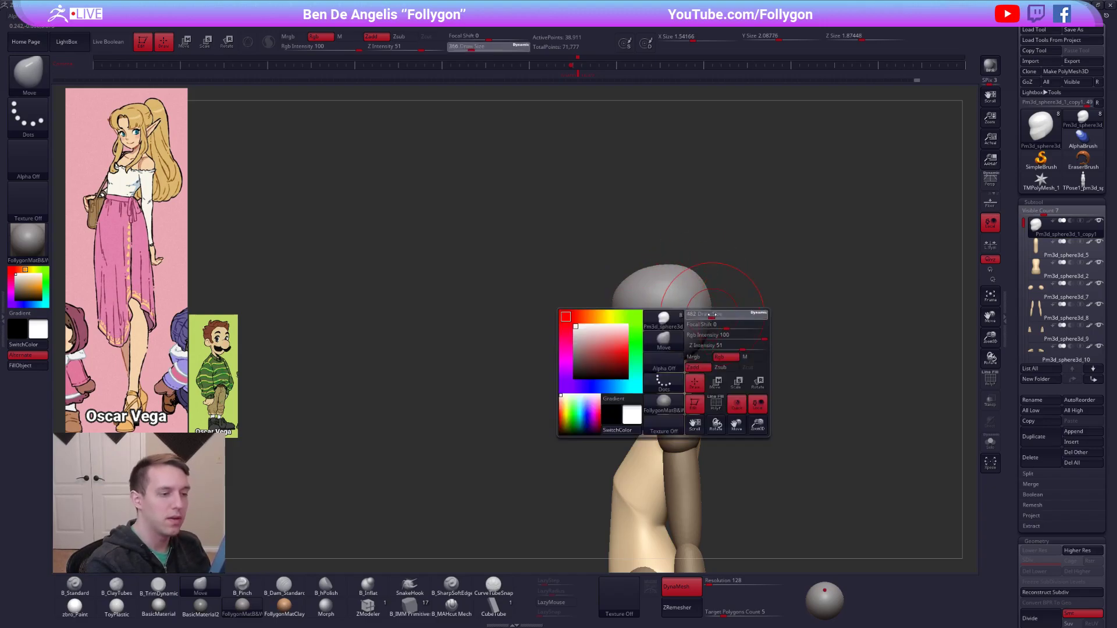
drag(722, 314, 727, 314)
Isolate the head, mask all but the underside of the skull behind the jaw, and move that area up with Transpose.
key(alt+s)
alt+right_drag(677, 342, 628, 305)
mouse_move(627, 302)
ctrl+alt+mouse_down()
mouse_move(629, 349)
mouse_move(766, 294)
mouse_move(737, 285)
ctrl+alt+mouse_up()
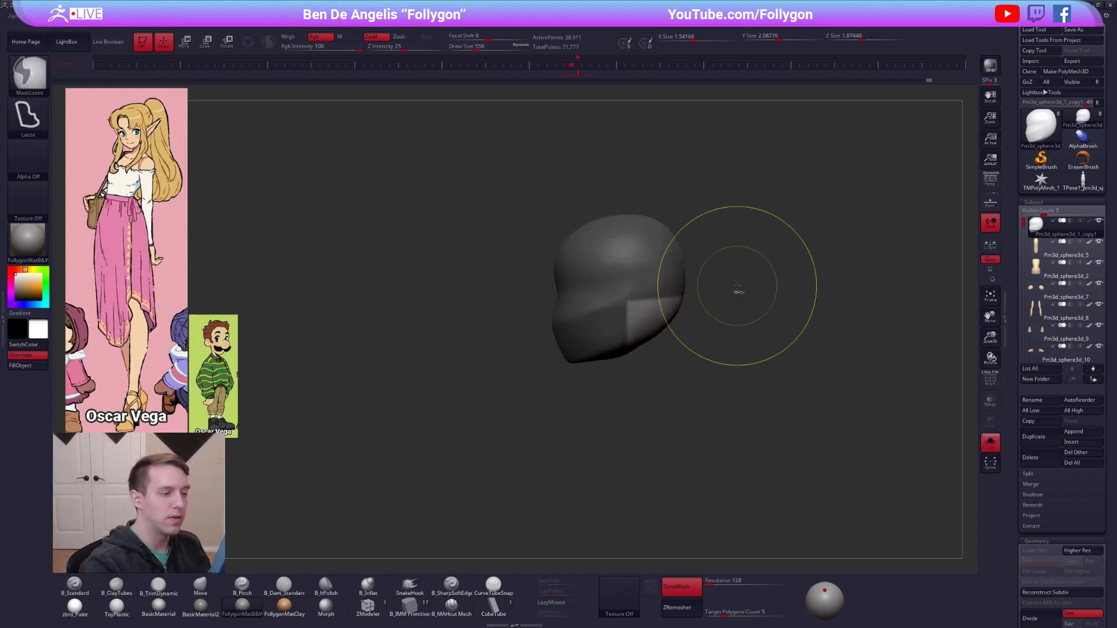
ctrl+click(660, 322)
ctrl+click(660, 322)
ctrl+click(659, 321)
key(w)
drag(638, 302, 638, 373)
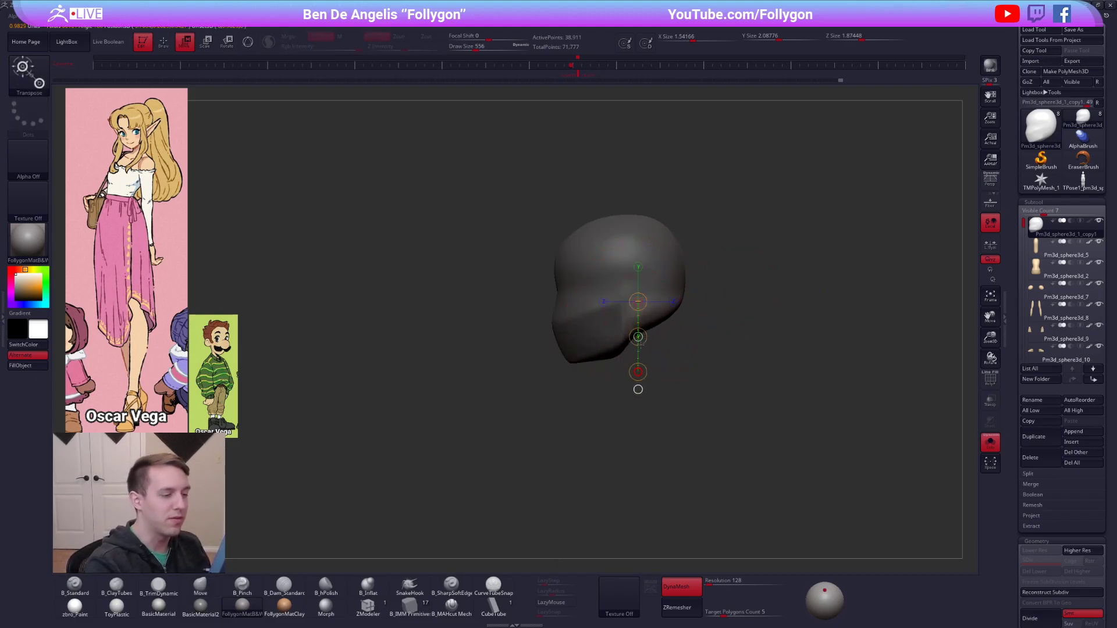
key(q)
click(679, 324)
Sharpen the rear corner and underside of the jaw with the Pinch brush, reducing its draw size to 227.
key(space)
drag(693, 320, 708, 334)
key(alt+s)
right_drag(623, 362, 606, 350)
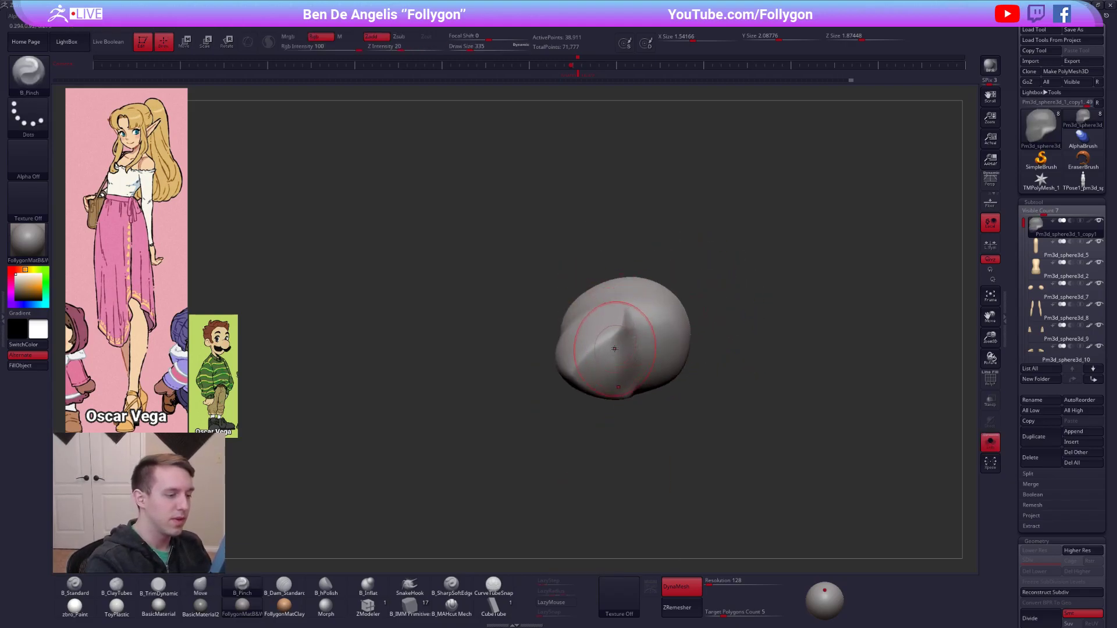
key(5)
key(space)
drag(608, 349, 603, 349)
mouse_move(627, 334)
right_down()
mouse_move(619, 349)
mouse_move(629, 314)
mouse_move(642, 336)
right_up()
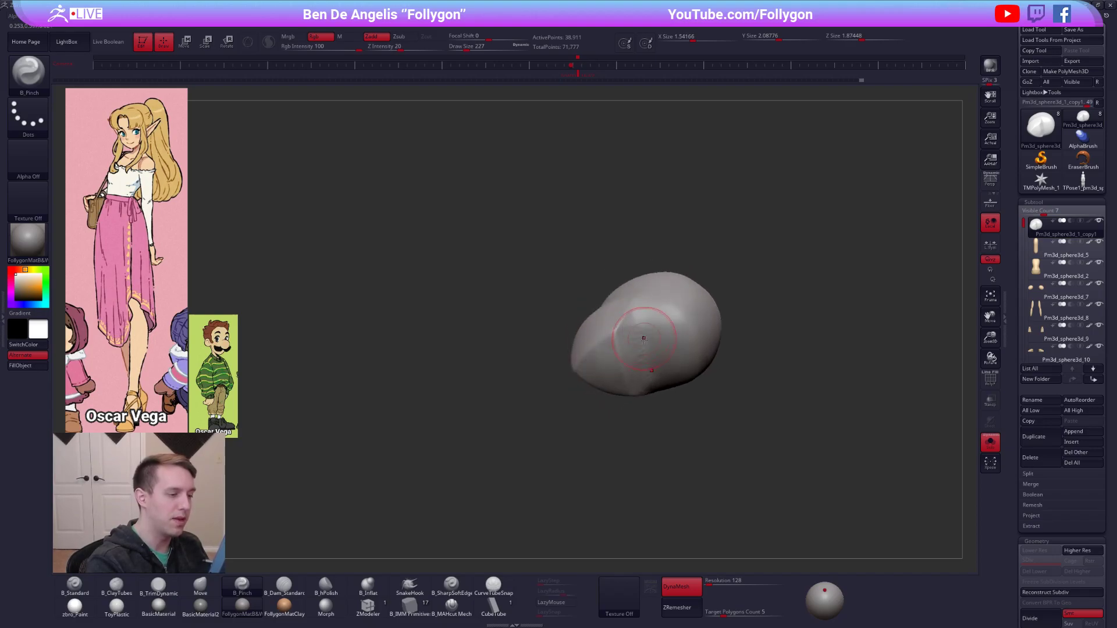
Remesh the head with DynaMesh and refine the edge behind the jaw with the Pinch brush at draw size 130.
ctrl+drag(752, 337, 741, 282)
ctrl+right_drag(698, 309, 640, 349)
key(space)
drag(639, 331, 634, 331)
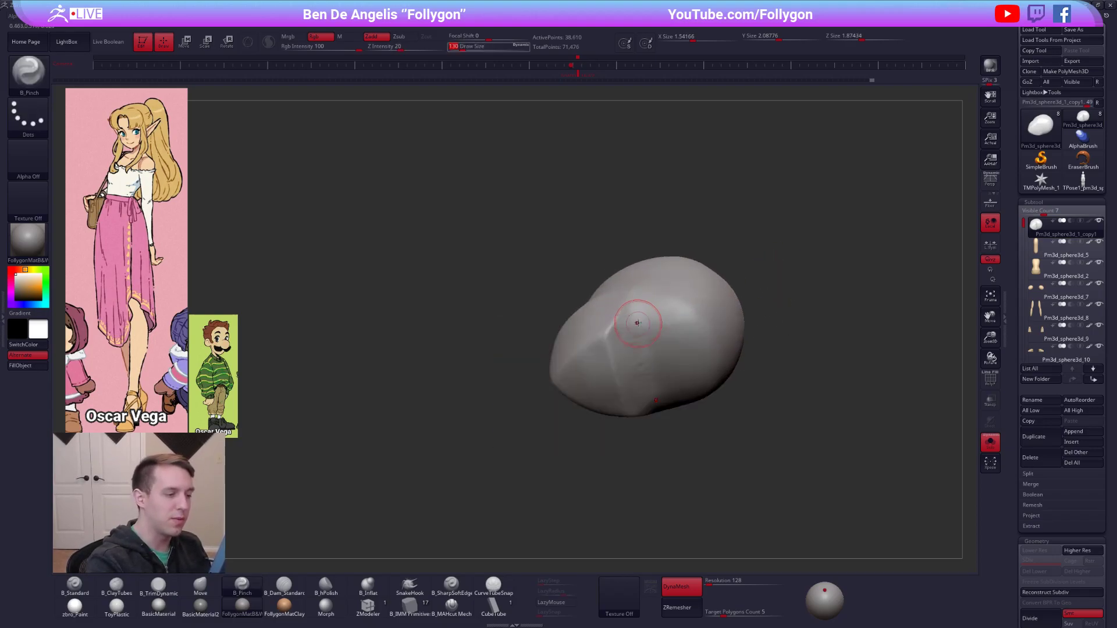
right_drag(650, 389, 630, 330)
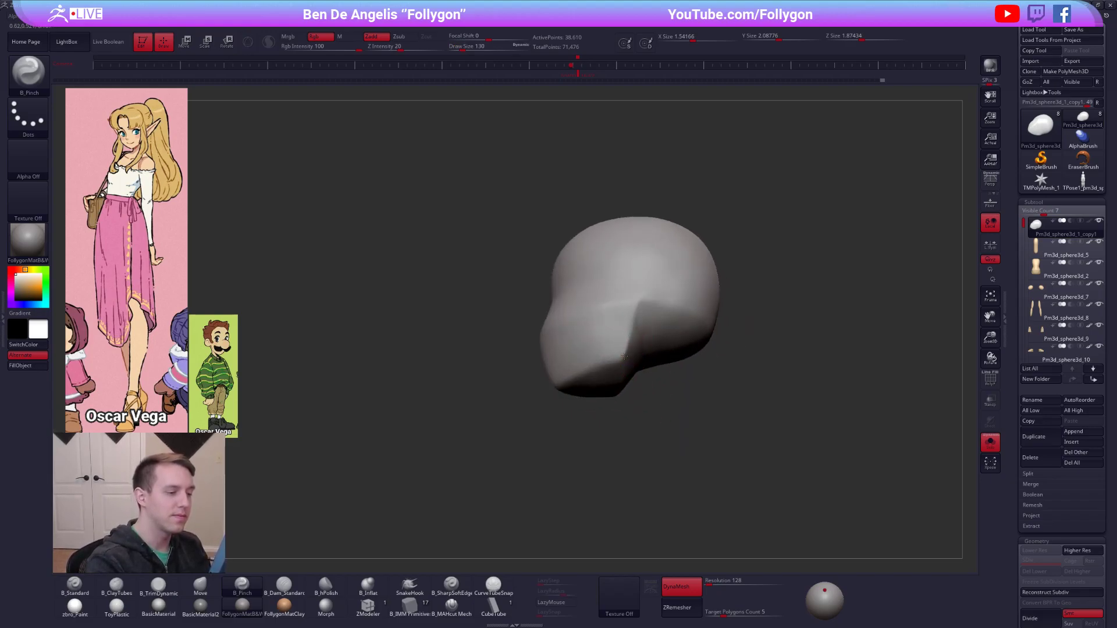
drag(627, 345, 624, 353)
right_drag(626, 345, 634, 317)
ctrl+drag(698, 416, 687, 431)
mouse_move(678, 410)
right_down()
mouse_move(663, 448)
mouse_move(650, 386)
right_up()
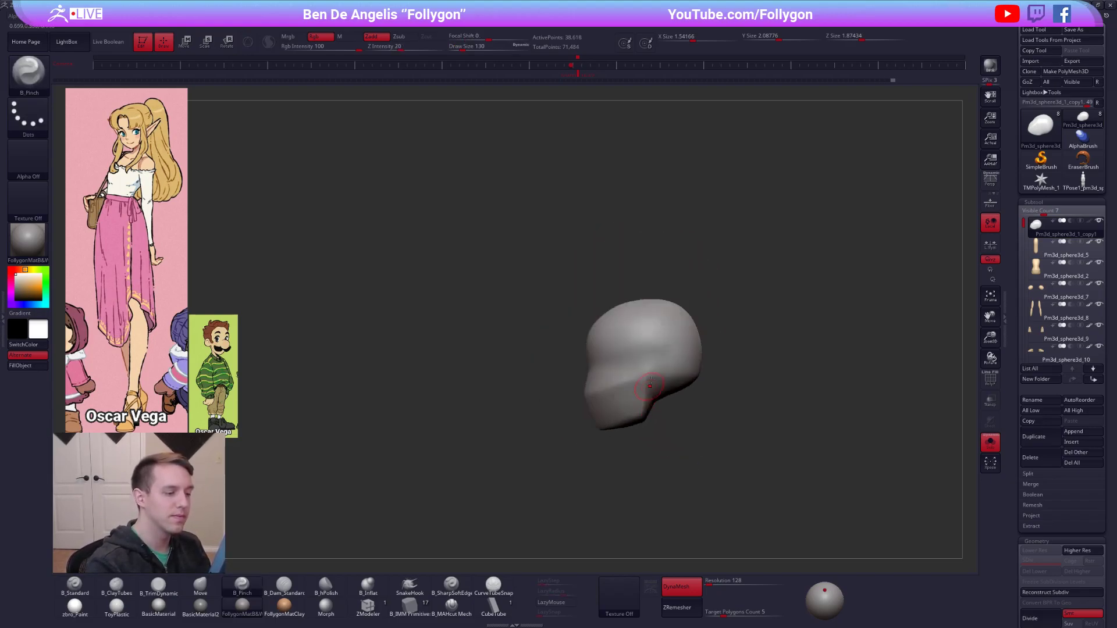
Show the whole figure and reshape the back of the skull with the Move brush at draw size 500.
key(space)
key(b)
key(m)
key(v)
mouse_move(697, 386)
mouse_down()
mouse_move(706, 369)
mouse_move(694, 370)
mouse_up()
key(space)
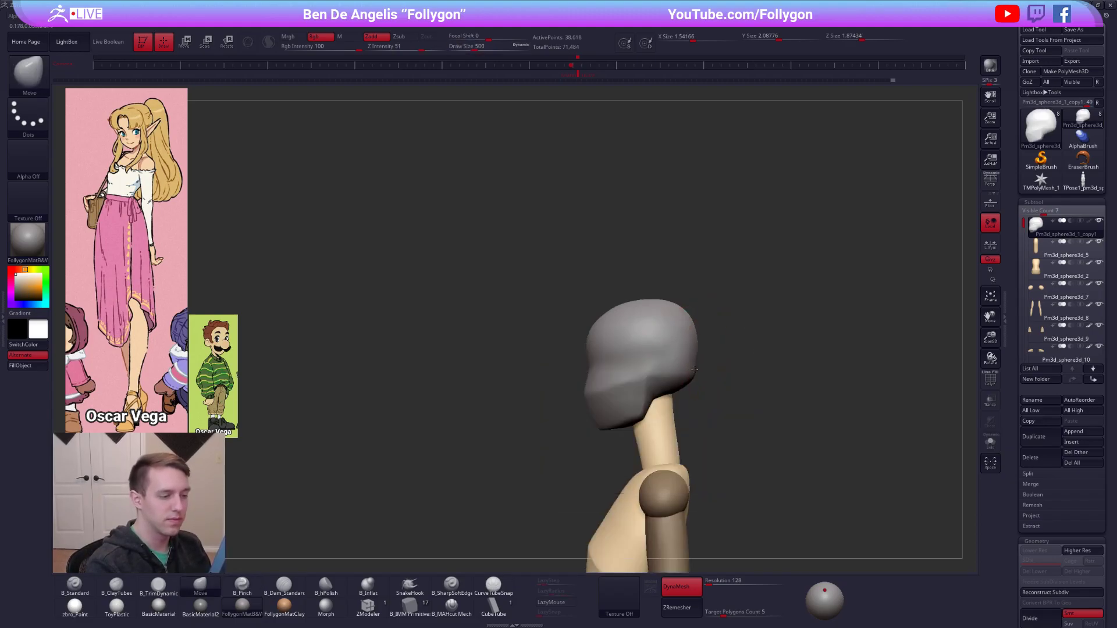
right_drag(683, 316, 708, 453)
ZRemesh the head with a target polygon count of 1 and refine its outline with the Move brush.
click(711, 612)
click(692, 608)
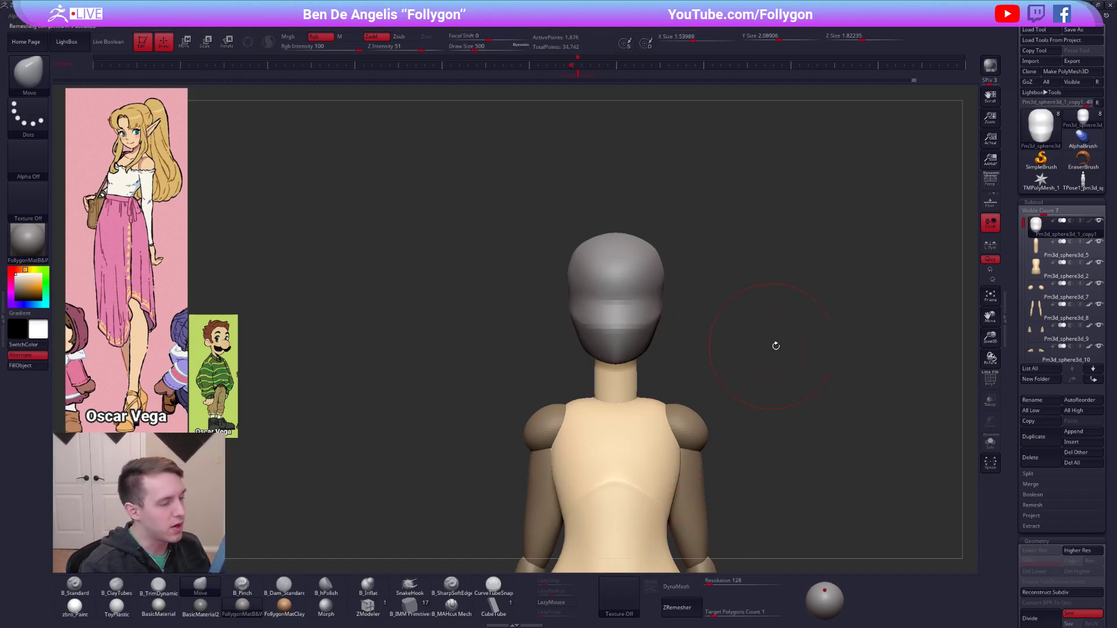
right_drag(656, 257, 587, 267)
drag(657, 314, 655, 280)
right_drag(626, 349, 637, 321)
mouse_move(611, 377)
right_down()
mouse_move(651, 349)
mouse_move(721, 332)
mouse_move(645, 295)
right_up()
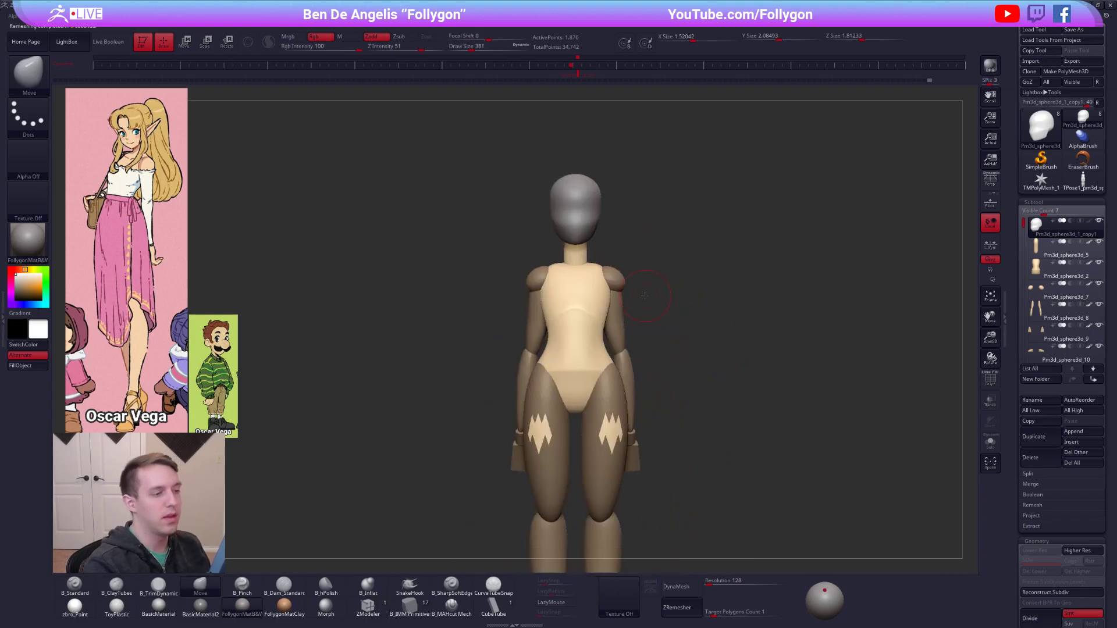
Sample the torso's skin color and fill the head with it using the zbro_Paint material.
key(1)
key(c)
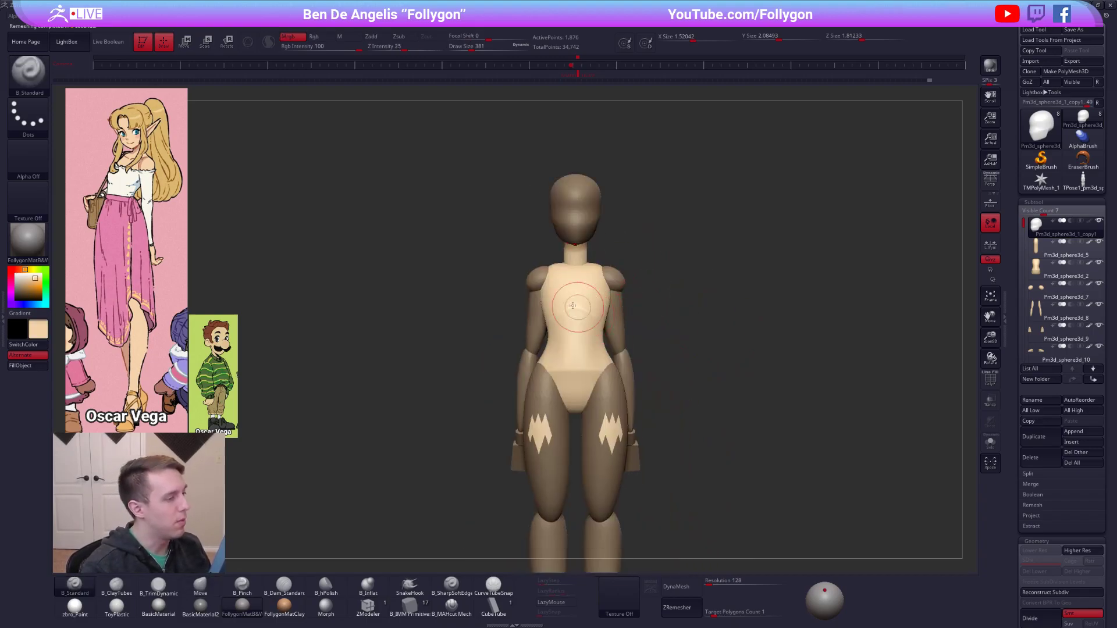
click(75, 607)
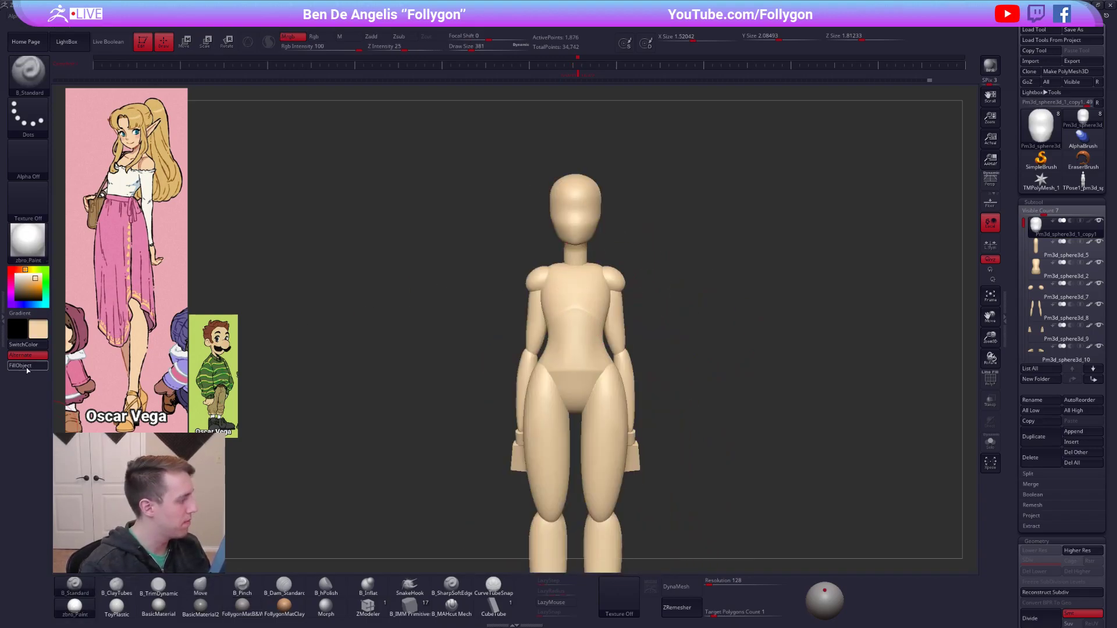
ctrl+right_drag(760, 263, 717, 236)
drag(717, 236, 695, 279)
key(d)
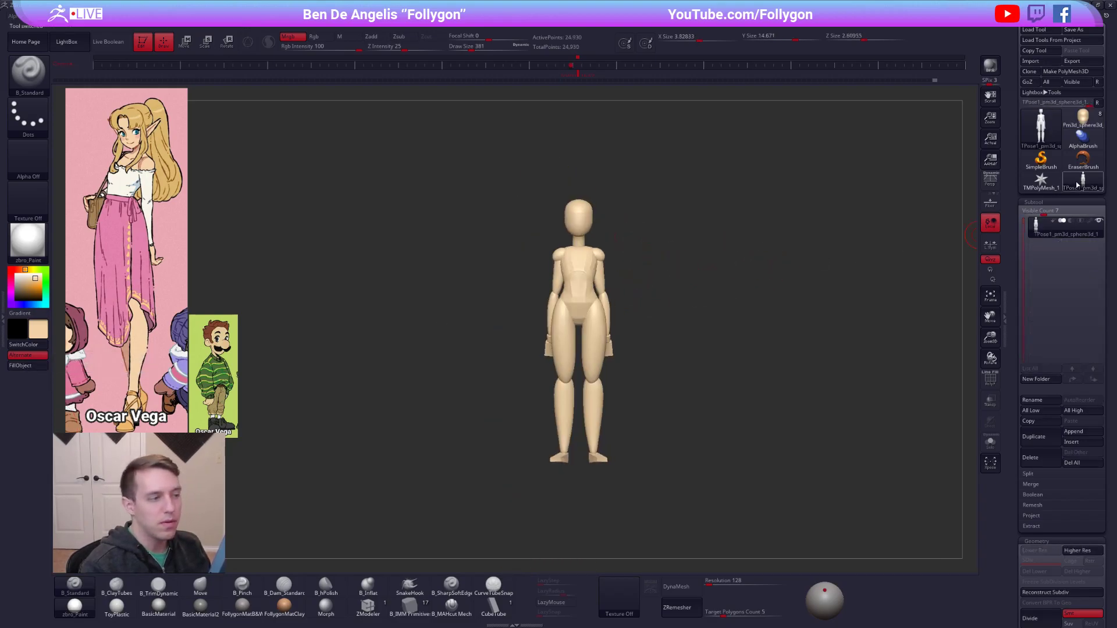
Delete the leftover TPose1 mesh and switch back to the figure made of separate subtools.
mouse_move(1043, 119)
click(1081, 183)
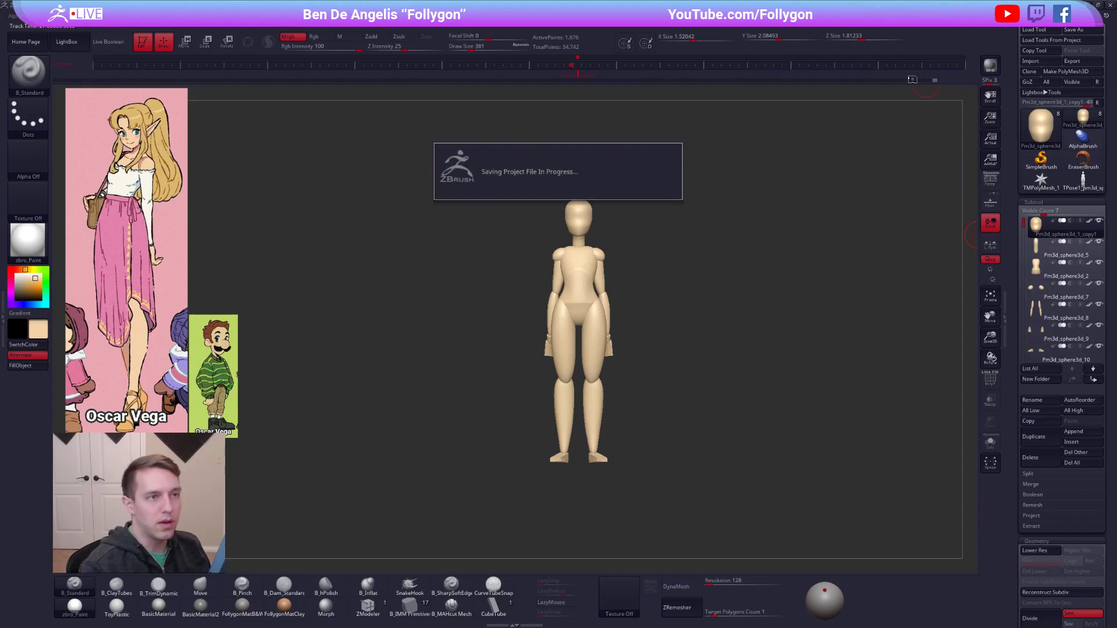
click(1051, 458)
click(959, 471)
click(1075, 123)
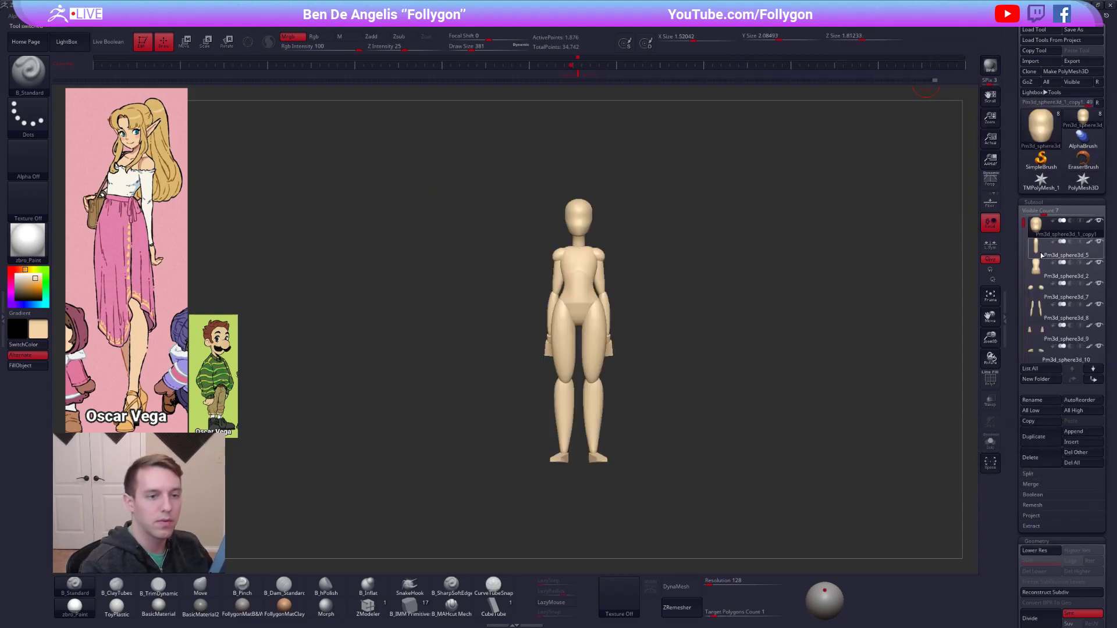
Go through the body subtools in order and fill each with the skin color and zbro_Paint material.
key(Down)
key(Down)
key(Down)
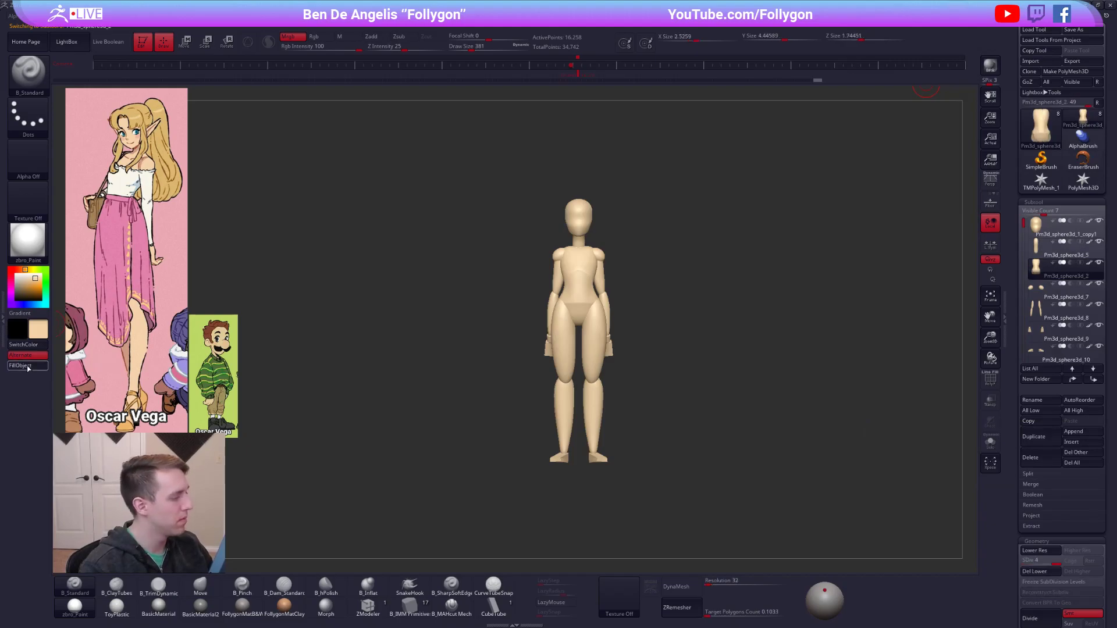
key(Down)
key(Down)
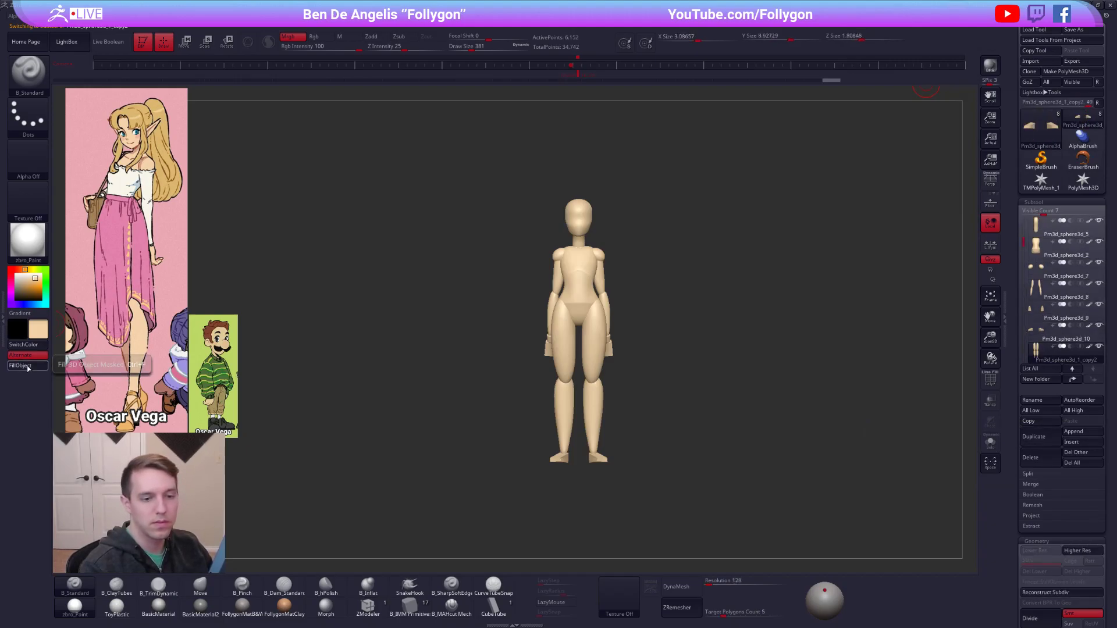
key(Down)
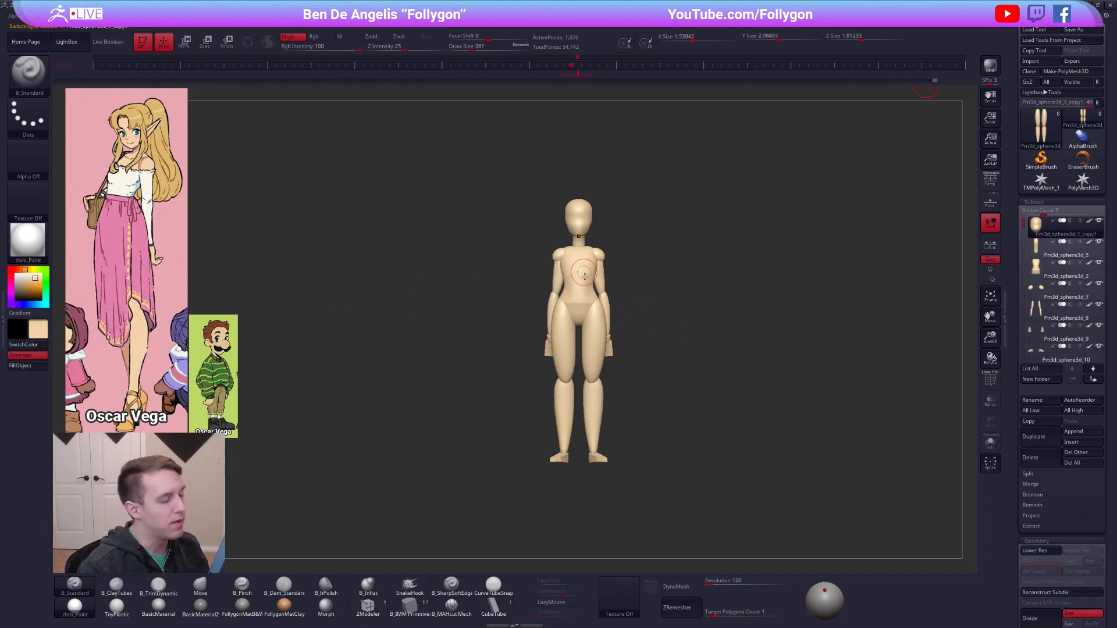
Restore the tool palette's default number of visible items and frame the whole figure from the front.
drag(610, 305, 752, 315)
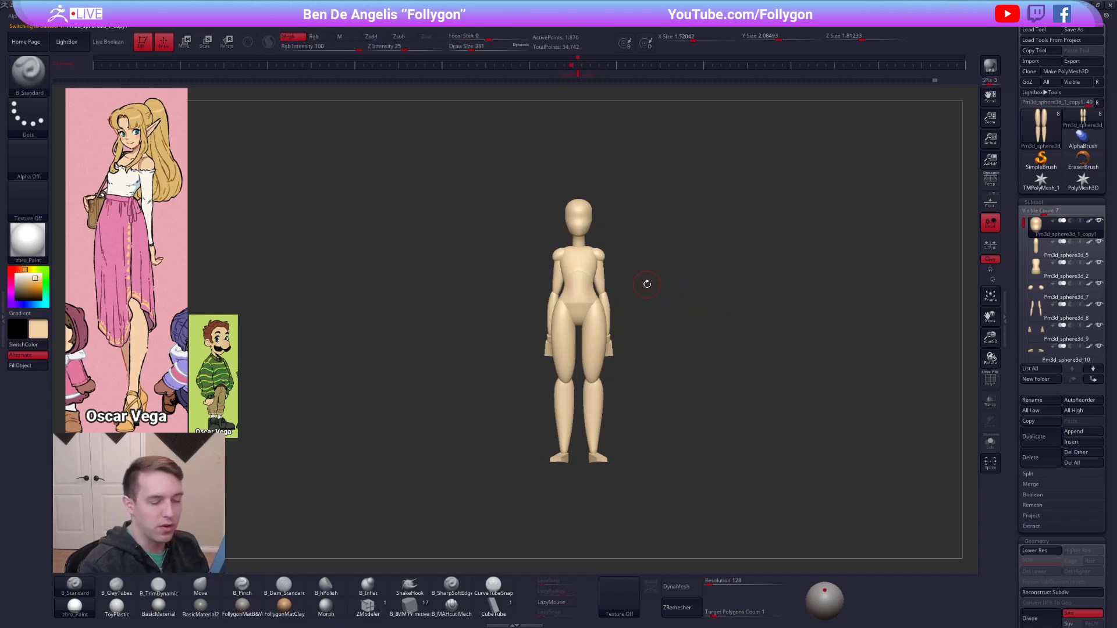
click(1097, 104)
drag(721, 207, 661, 284)
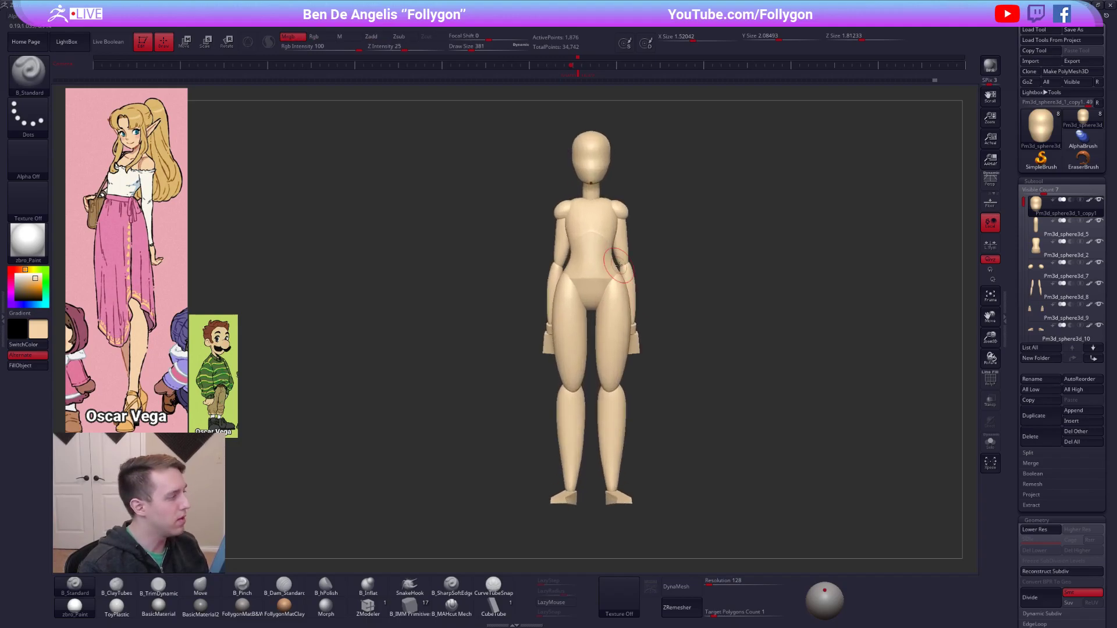
Duplicate the torso subtool and delete the copy's lower subdivision levels.
alt+click(588, 291)
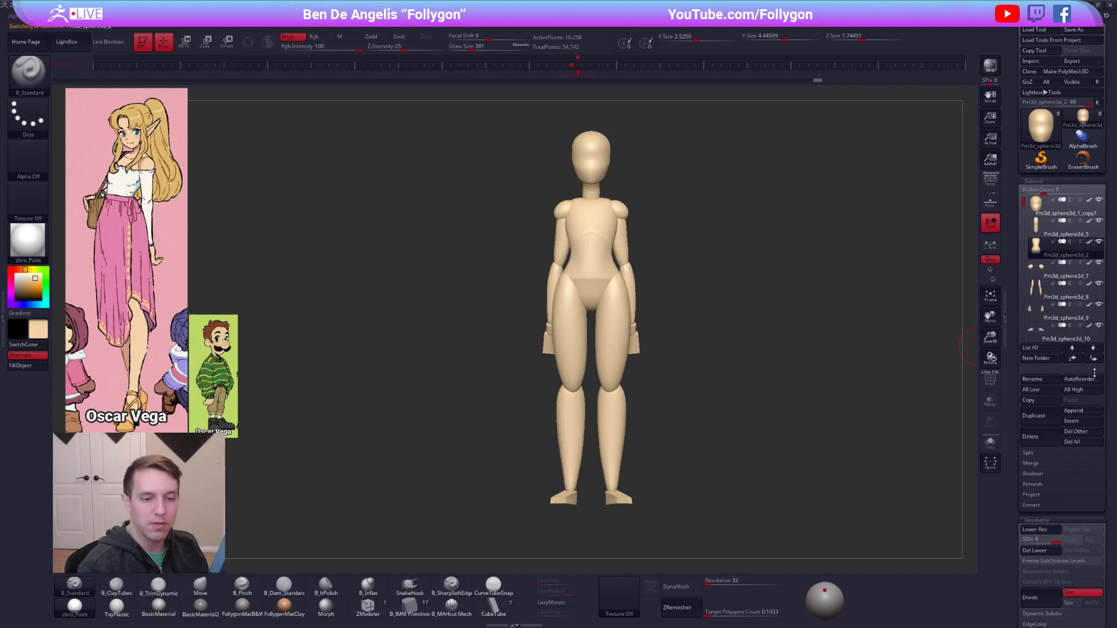
click(1034, 415)
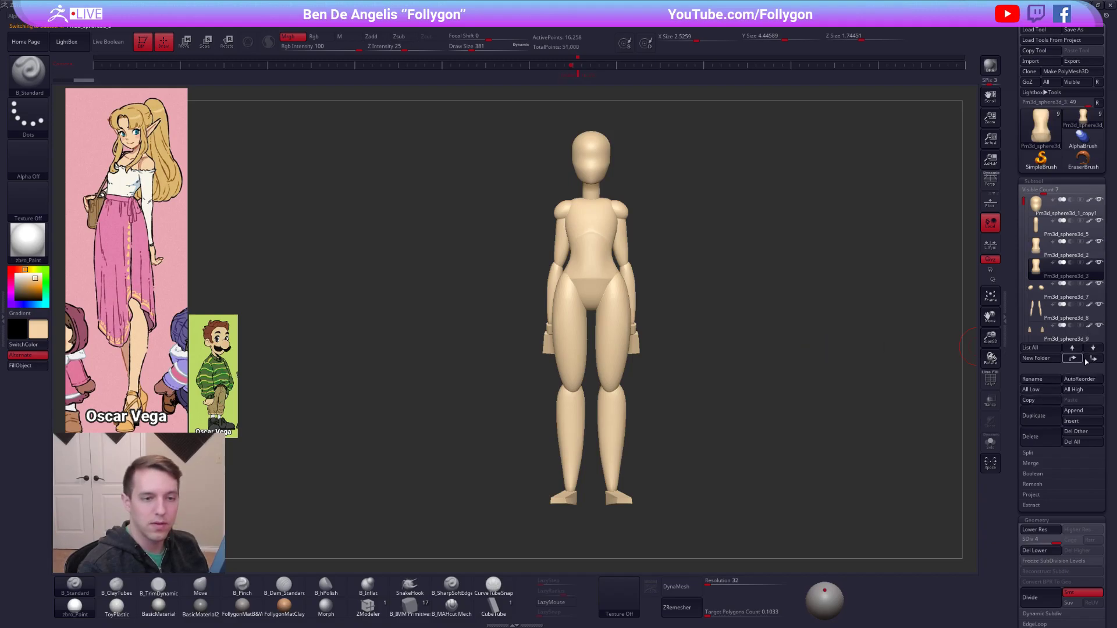
click(1043, 550)
Insert a Creased Cylinder from the IMM Primitives brush just below the duplicated torso, with that subtool soloed.
click(413, 607)
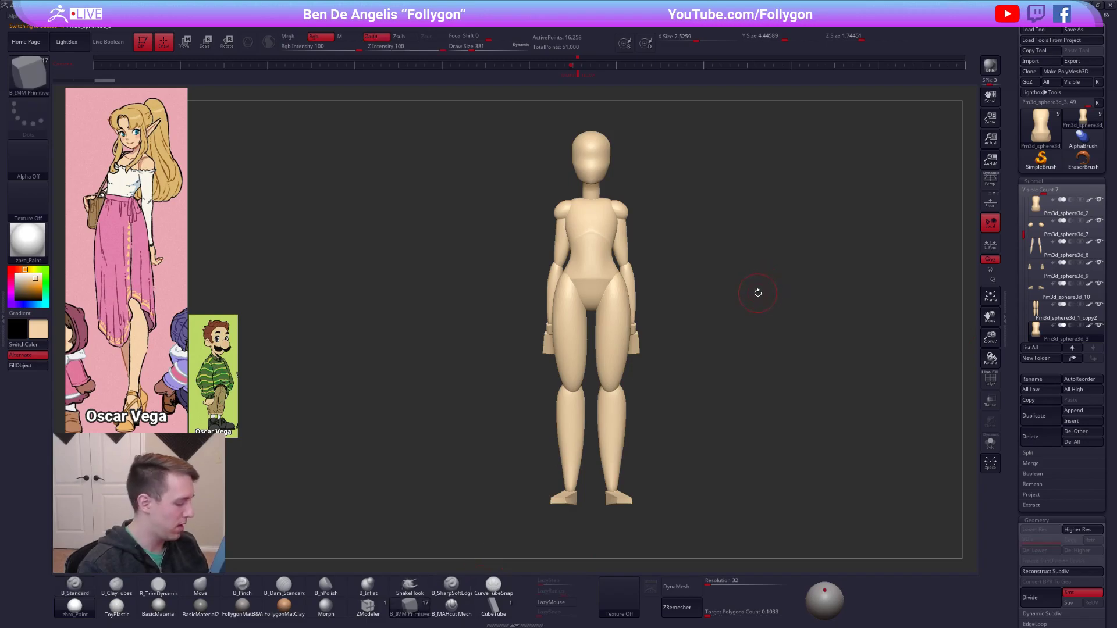
key(m)
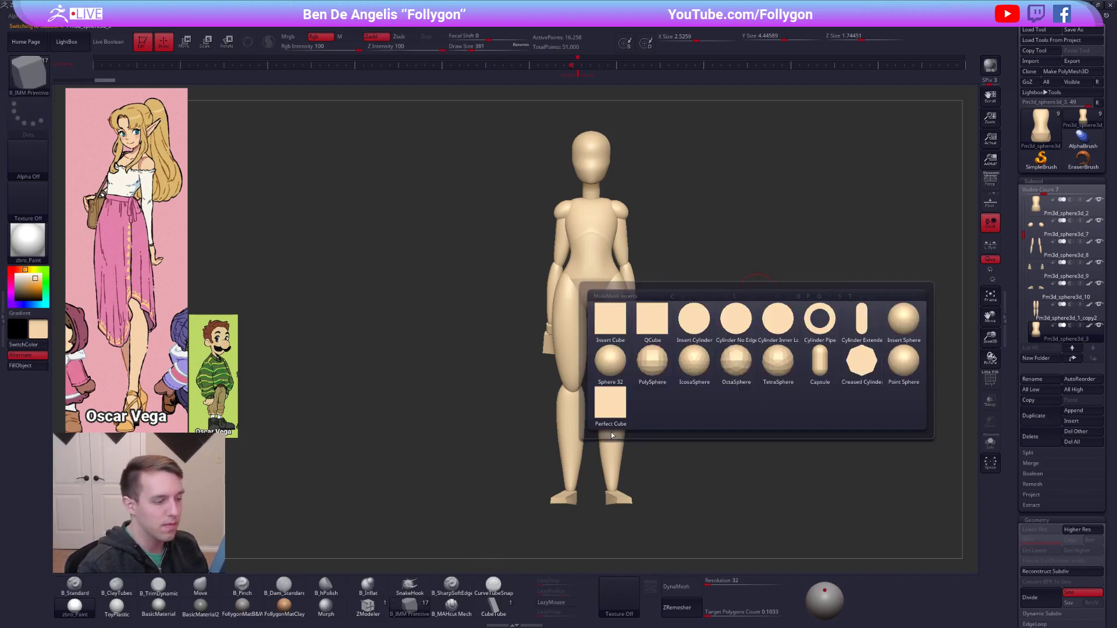
click(862, 362)
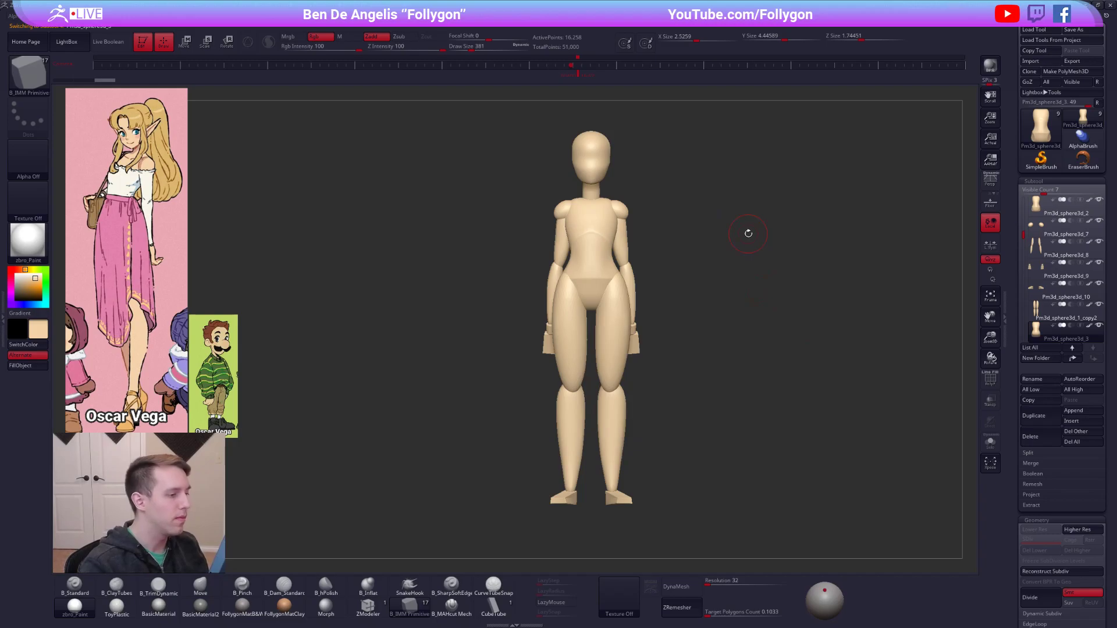
key(alt+s)
mouse_move(591, 401)
mouse_down()
mouse_move(591, 317)
mouse_move(591, 347)
mouse_move(624, 406)
mouse_up()
ctrl+shift+click(591, 319)
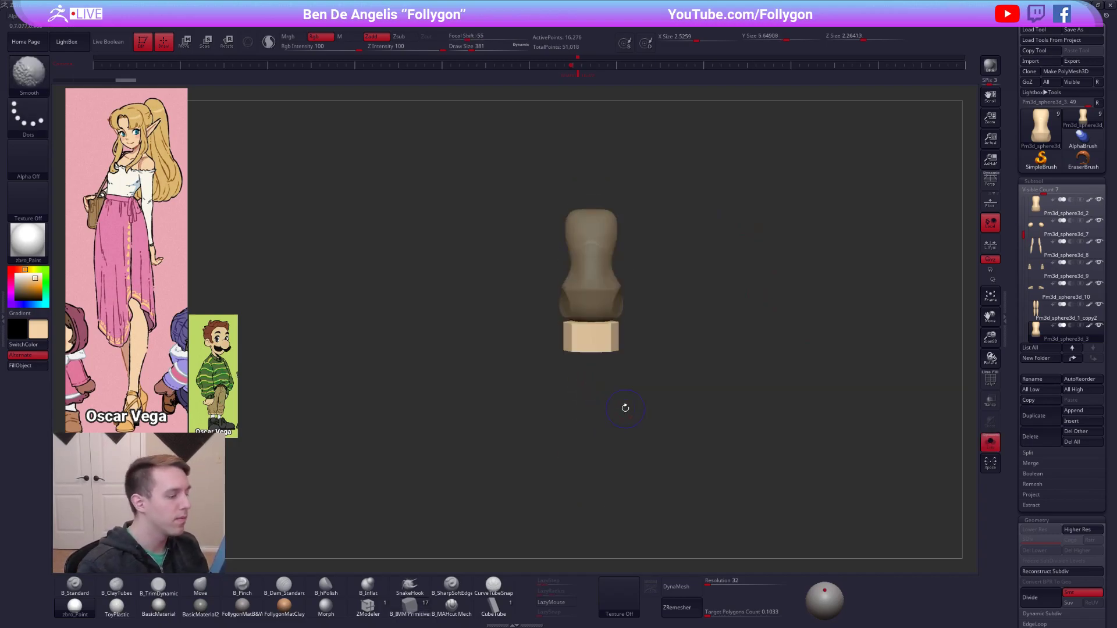
Isolate the inserted cylinder, delete the hidden torso copy and show the whole figure again.
key(shift+f)
key(w)
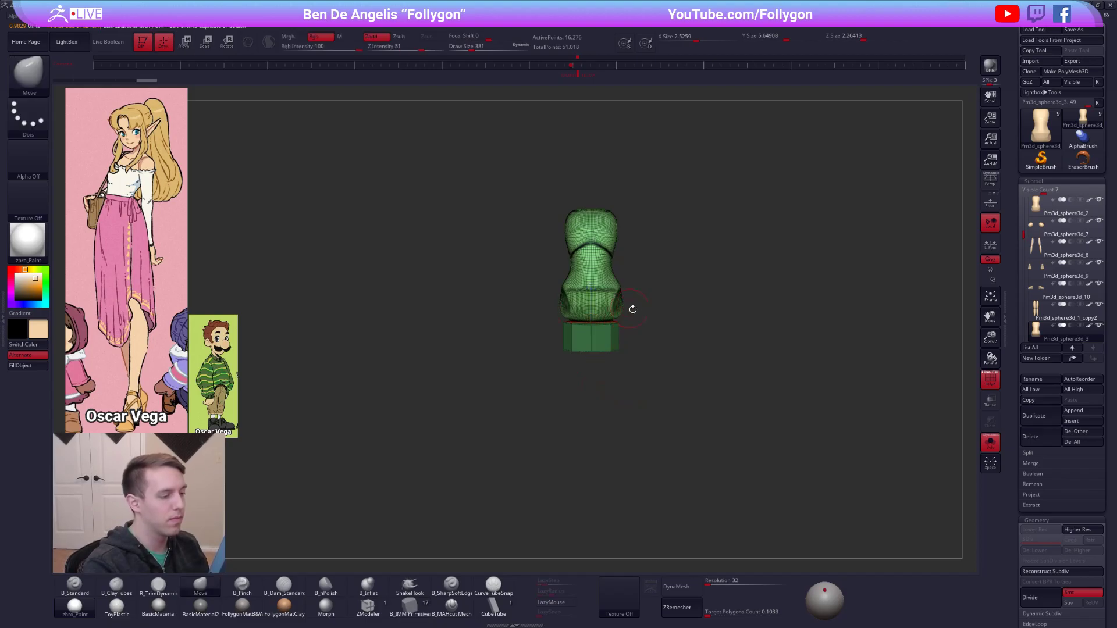
ctrl+shift+click(604, 291)
ctrl+shift+drag(642, 309, 727, 268)
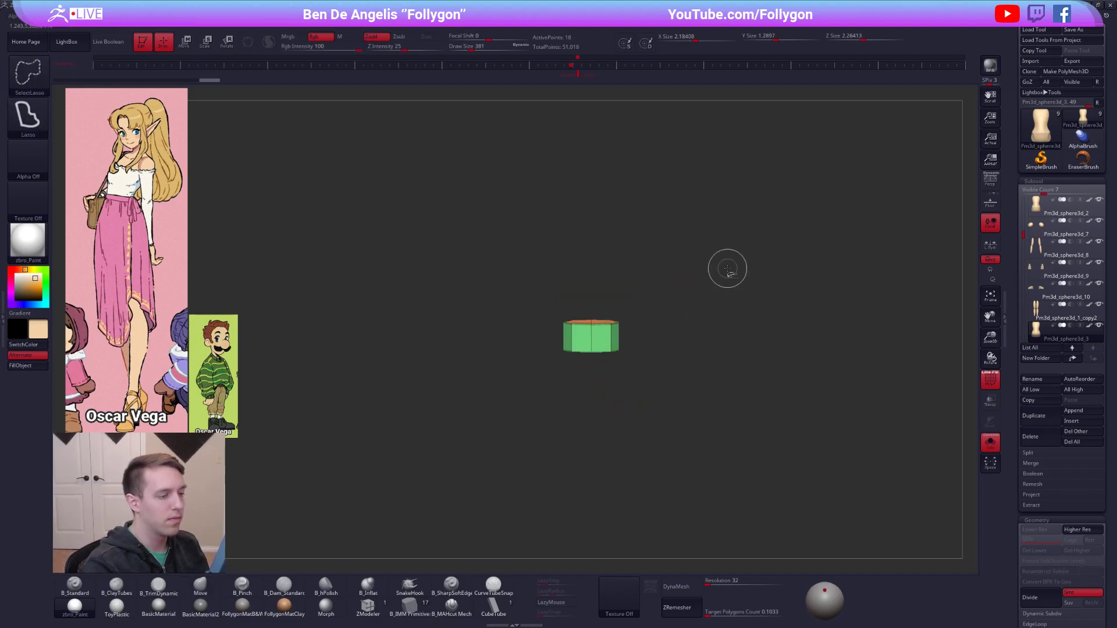
key(space)
click(756, 299)
key(shift+f)
key(alt+s)
key(1)
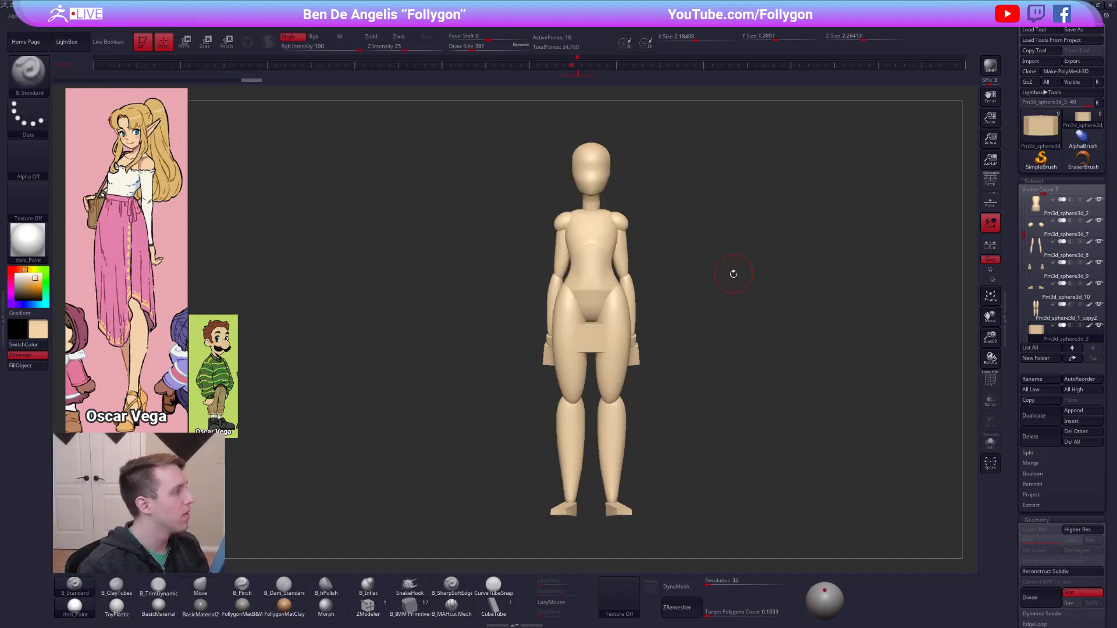
Sample the pink of the reference skirt and fill the cylinder with it.
key(z)
key(c)
key(z)
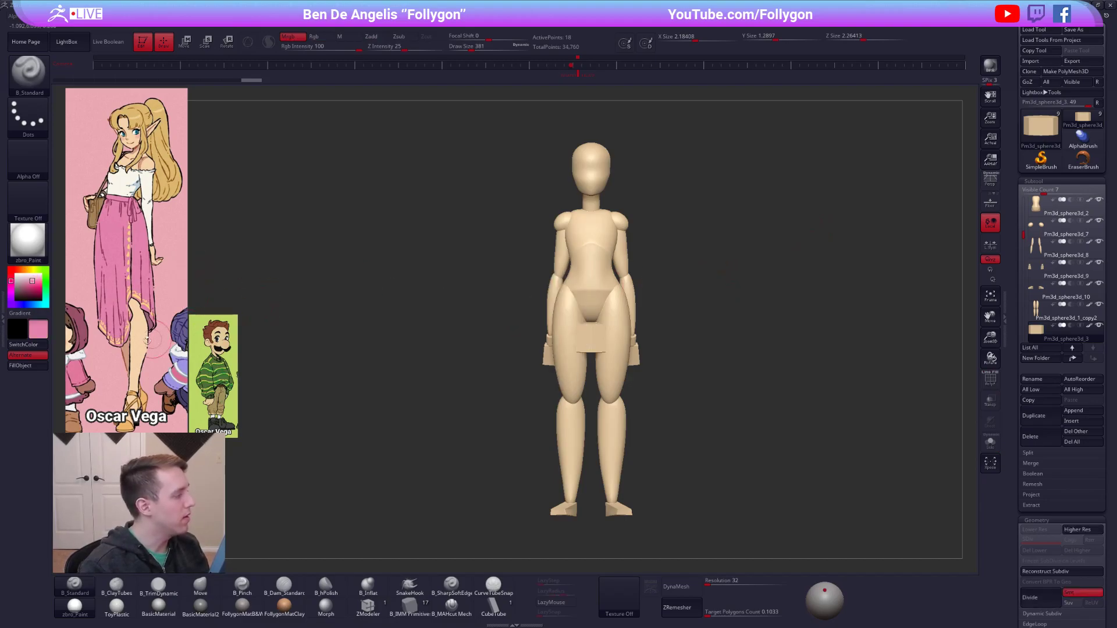
click(28, 365)
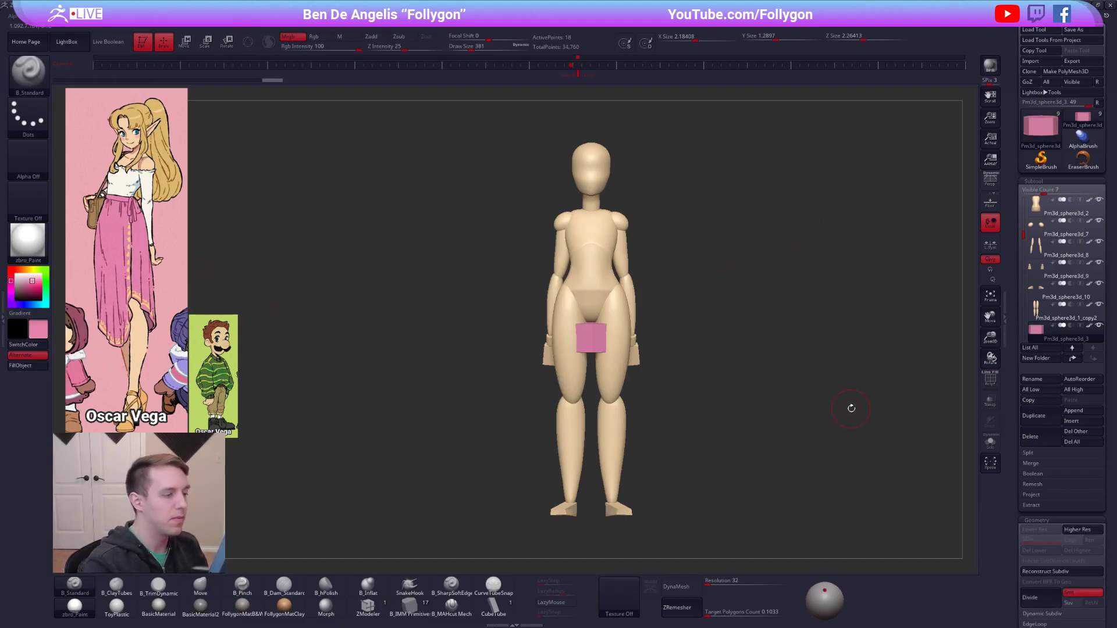
Scale the pink cylinder up uniformly to about 3.46 units wide and move it up around the hips.
key(e)
key(alt+s)
drag(680, 308, 681, 372)
drag(610, 342, 670, 367)
key(shift+f)
click(593, 320)
shift+drag(658, 314, 658, 273)
key(d)
drag(592, 249, 593, 234)
key(alt+s)
key(w)
mouse_move(610, 342)
shift+mouse_down()
mouse_move(610, 416)
mouse_move(619, 322)
shift+mouse_up()
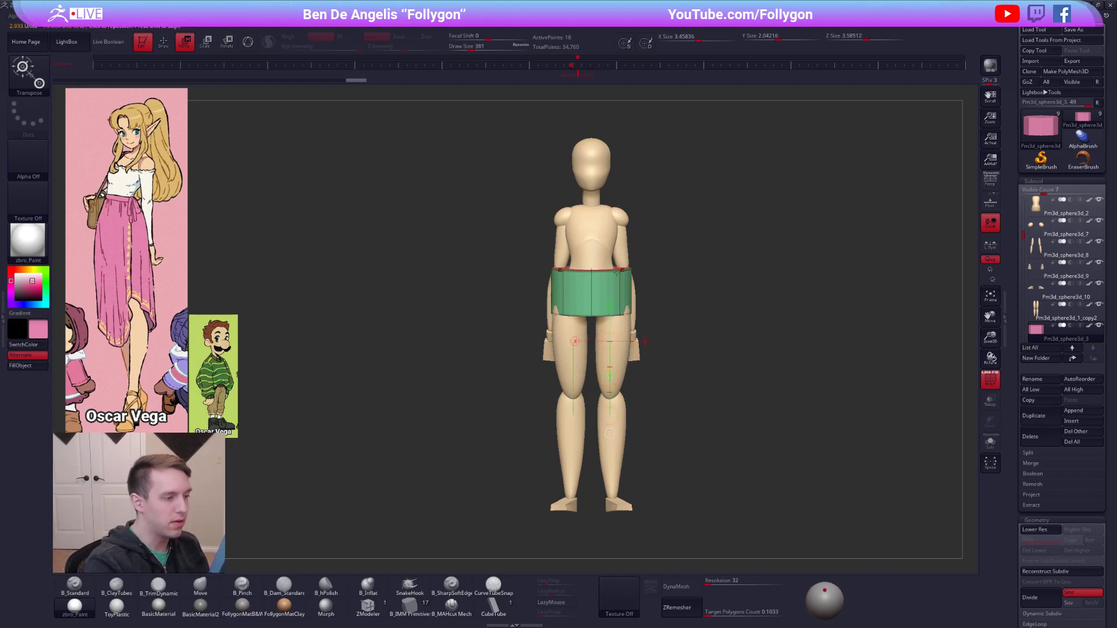
Stretch the cylinder from the waist down to just below the knees, about 6.22 units tall.
shift+right_drag(603, 271, 649, 322)
key(alt+s)
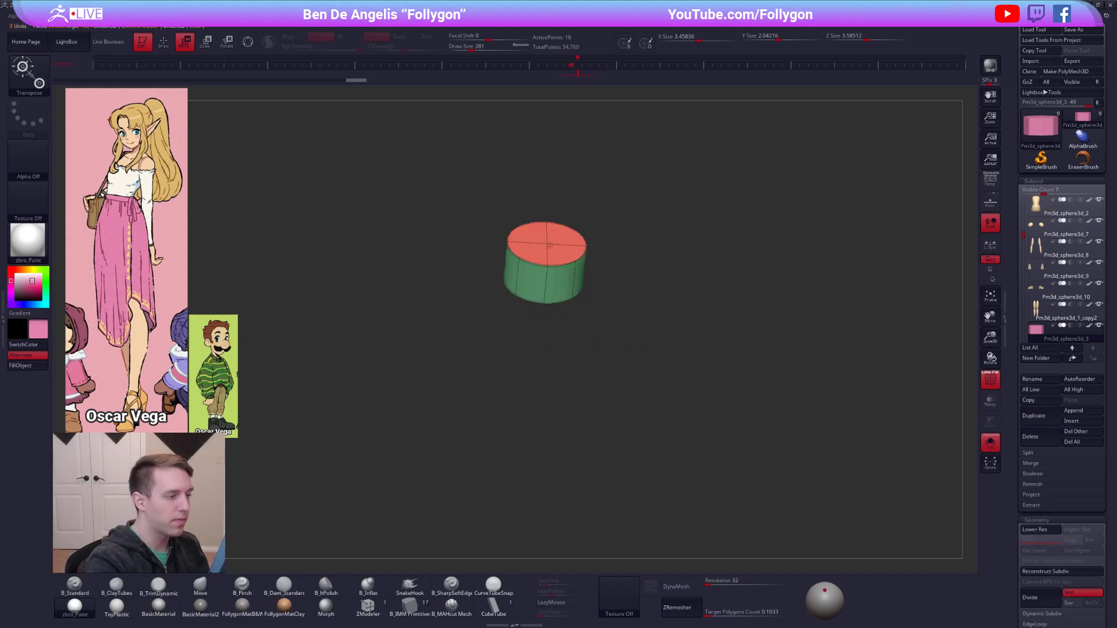
click(549, 244)
right_drag(550, 243, 614, 200)
key(alt+s)
drag(552, 174, 556, 105)
mouse_move(547, 233)
ctrl+right_down()
mouse_move(545, 183)
mouse_move(562, 220)
ctrl+right_up()
drag(567, 222, 566, 213)
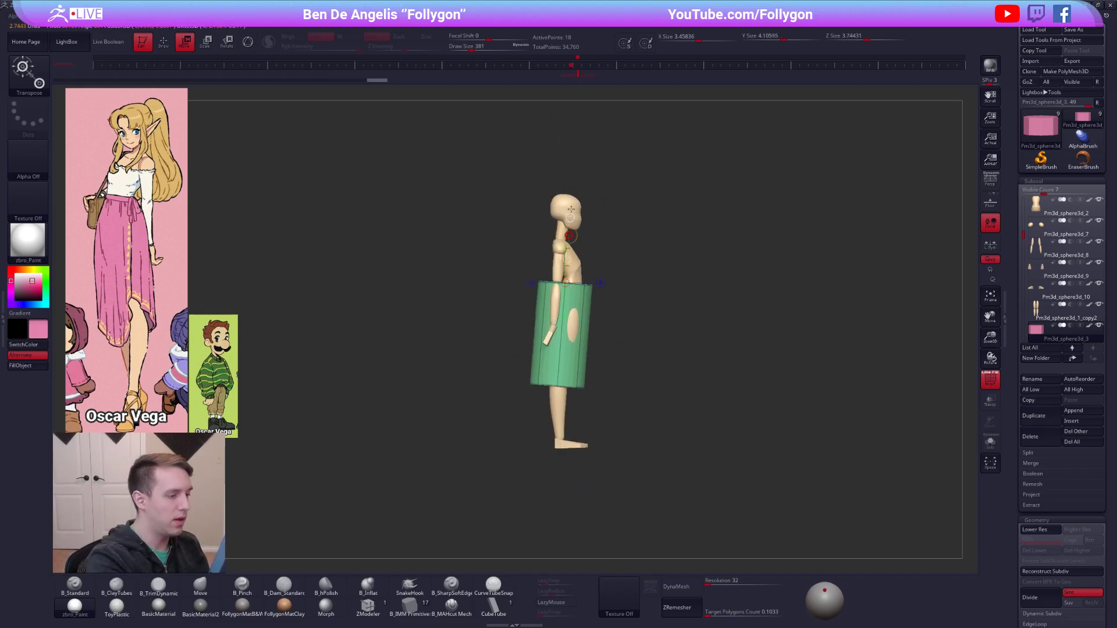
click(578, 75)
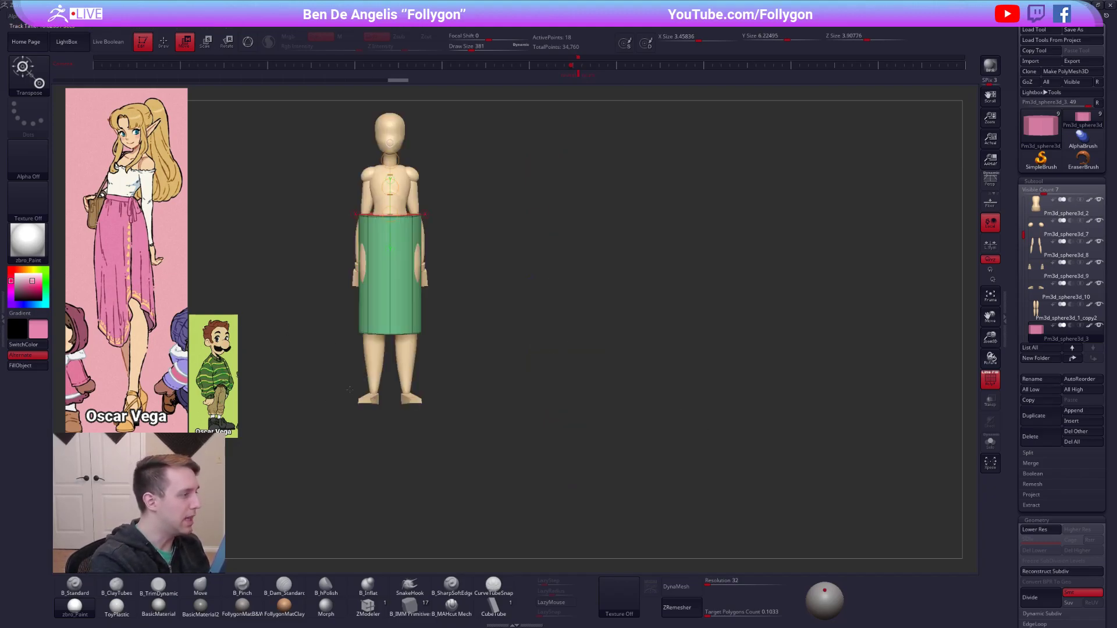
Return to the Move brush and set its draw size to 537.
mouse_move(482, 221)
shift+mouse_down()
mouse_move(434, 226)
mouse_move(511, 279)
shift+mouse_up()
key(q)
mouse_move(556, 346)
shift+mouse_down()
mouse_move(551, 326)
mouse_move(650, 333)
mouse_move(682, 303)
mouse_move(677, 291)
mouse_move(672, 339)
shift+mouse_up()
key(space)
drag(616, 262, 622, 262)
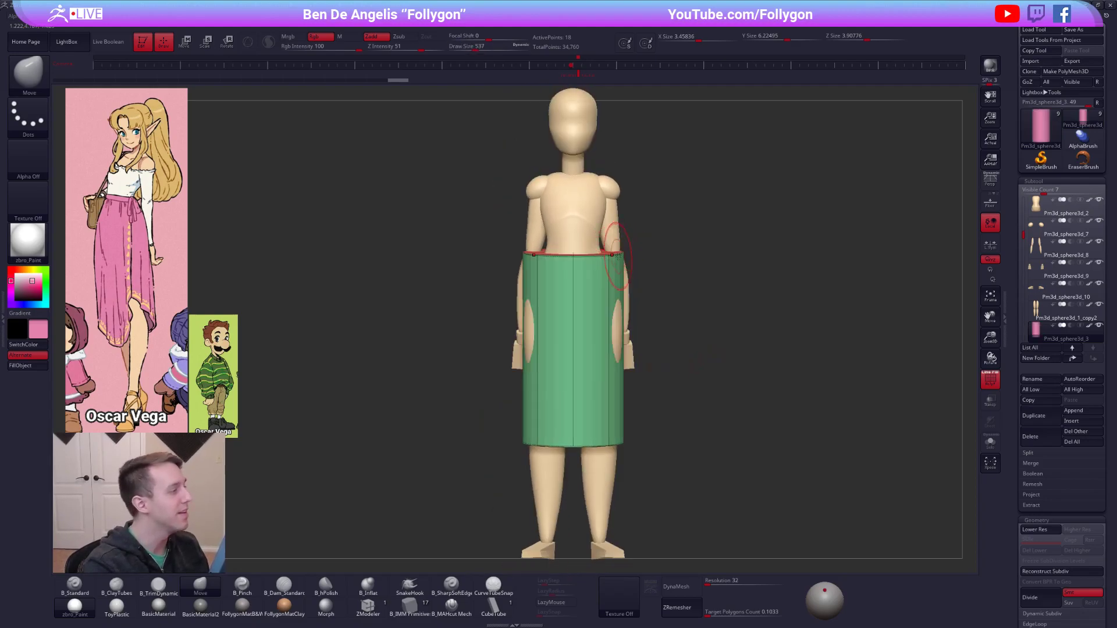
right_drag(623, 261, 615, 277)
shift+drag(687, 362, 711, 393)
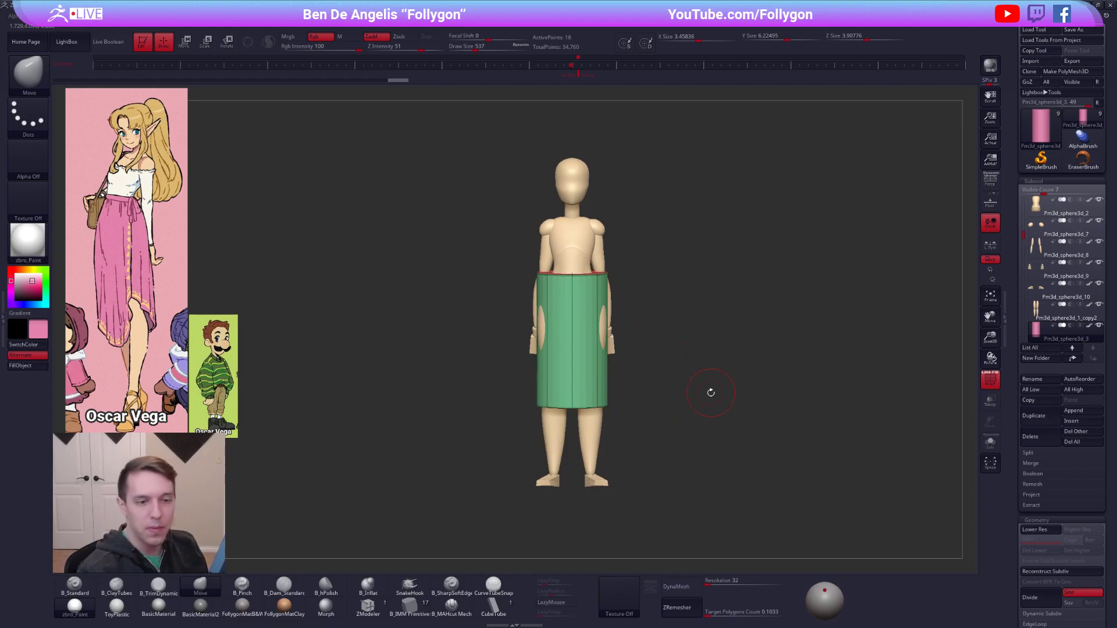
Hide the arm and hand subtools and reselect the pink skirt cylinder.
mouse_move(1040, 312)
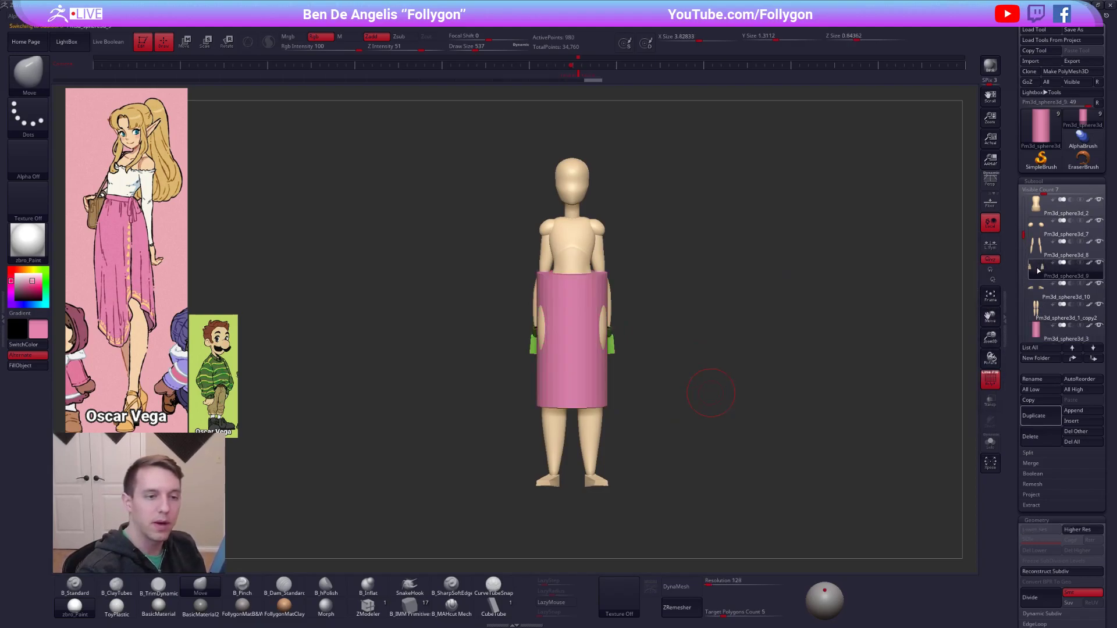
click(1040, 260)
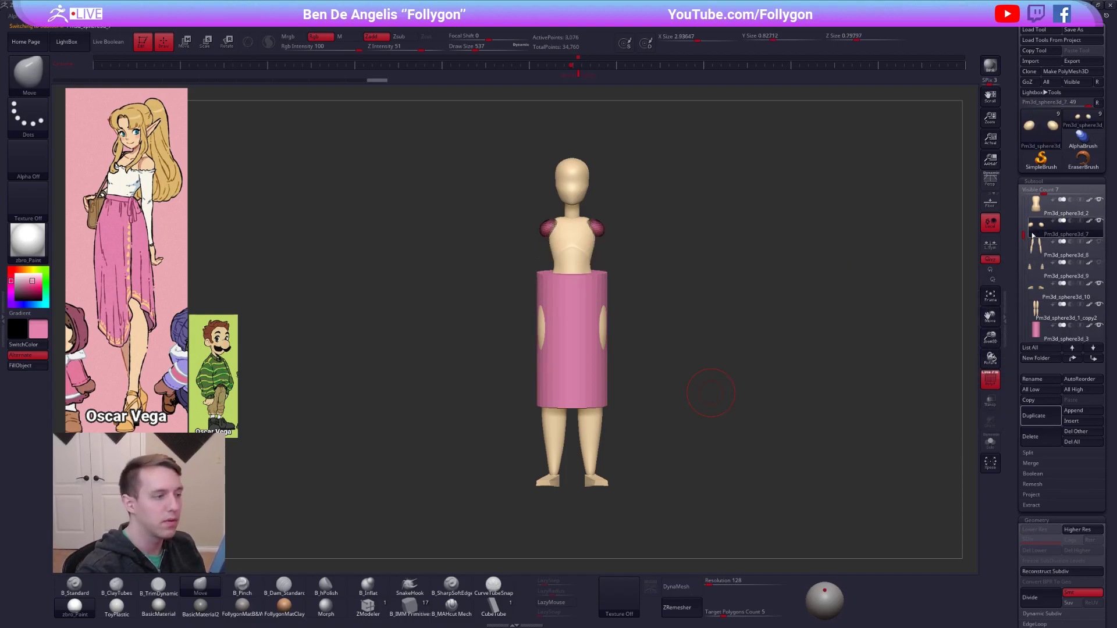
alt+click(602, 337)
Choose the SliceCurve brush for cutting the skirt cylinder and display its polygroups and wireframe.
key(shift)
key(shift+f)
alt+drag(757, 457, 739, 423)
alt+drag(830, 446, 817, 449)
key(ctrl+shift)
key(ctrl+shift+space)
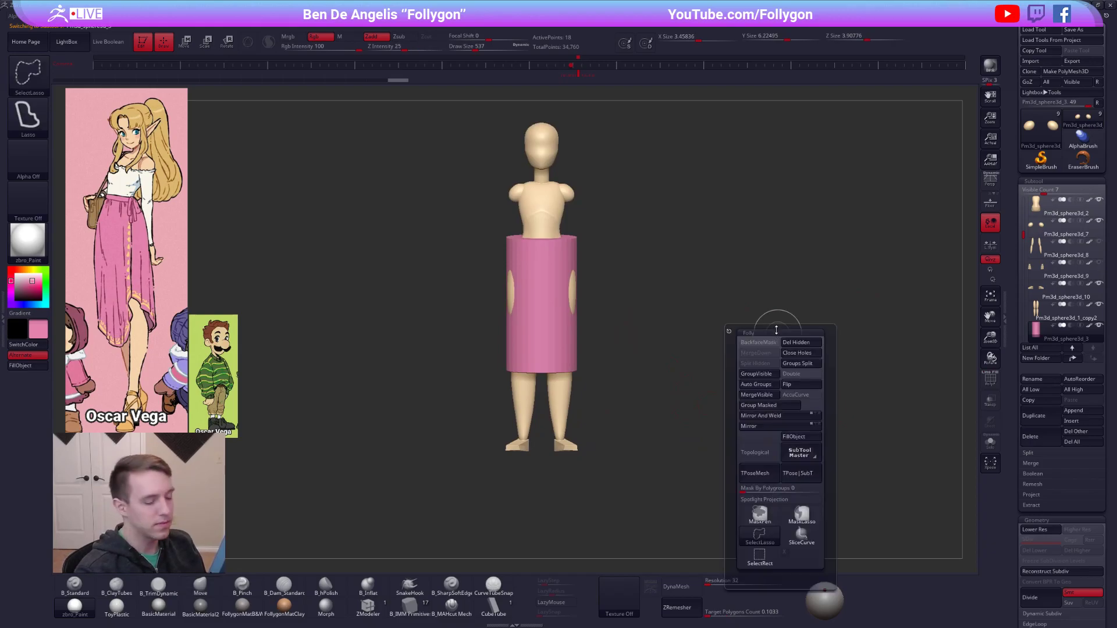
ctrl+shift+click(801, 541)
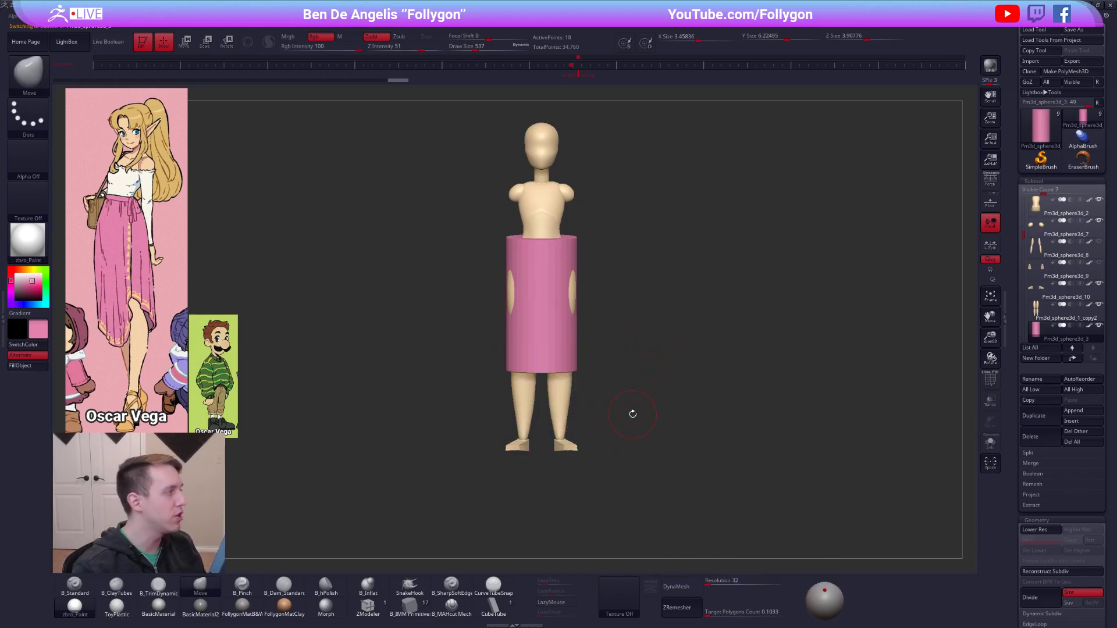
key(shift+f)
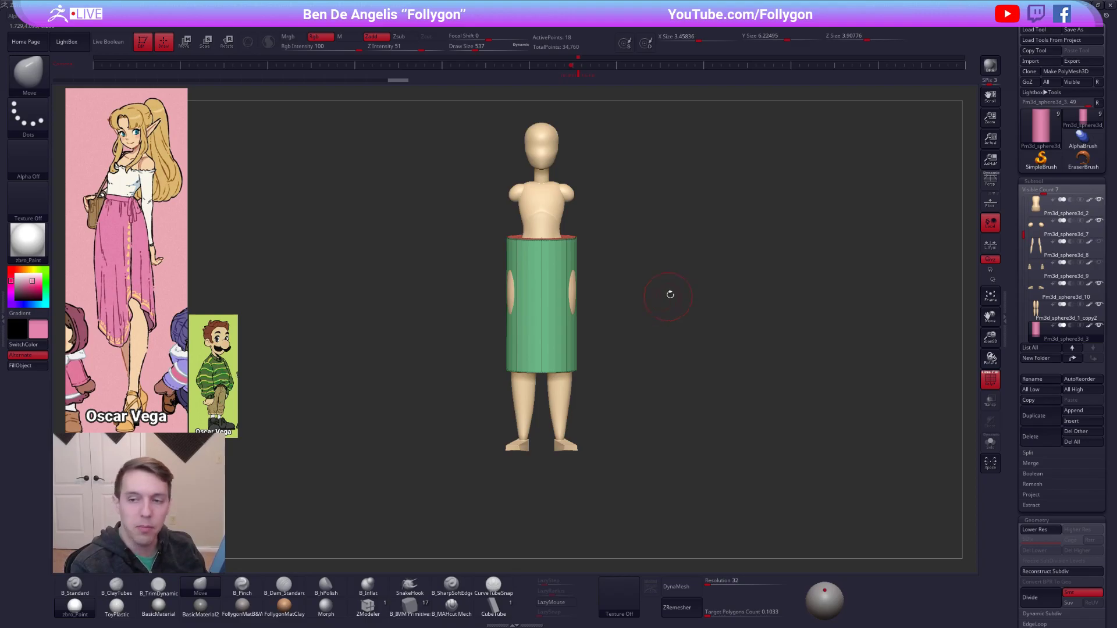
Switch to the web browser and look through the ArtStation portfolio, including the Gooby sculpt, the YouTube videos and the store products.
key(alt+Tab)
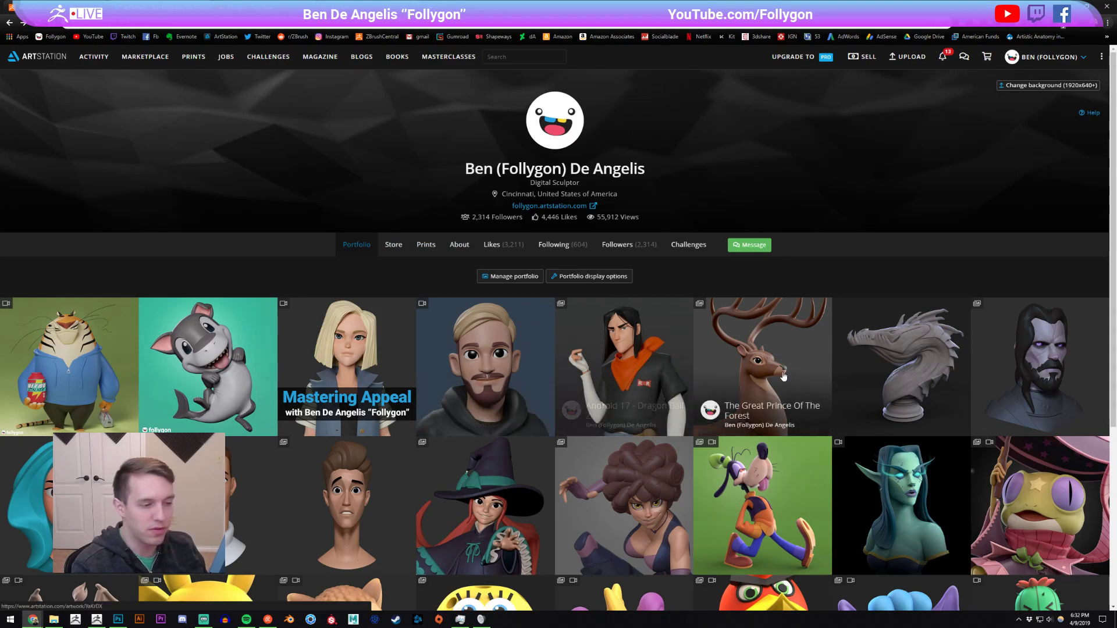
scroll(667, 362, down, 2)
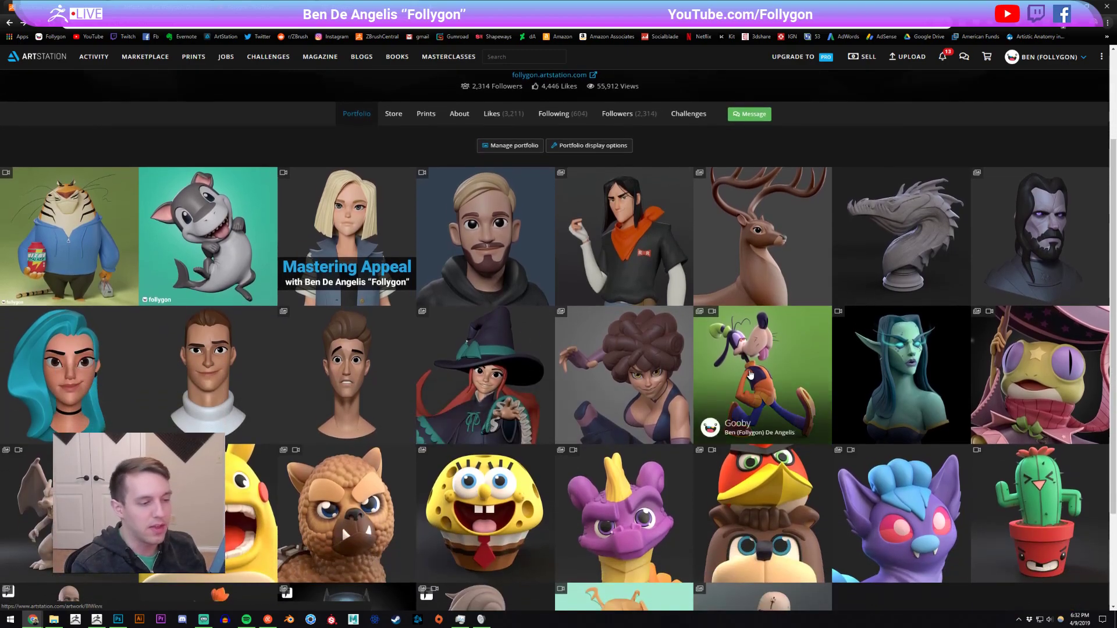
click(750, 375)
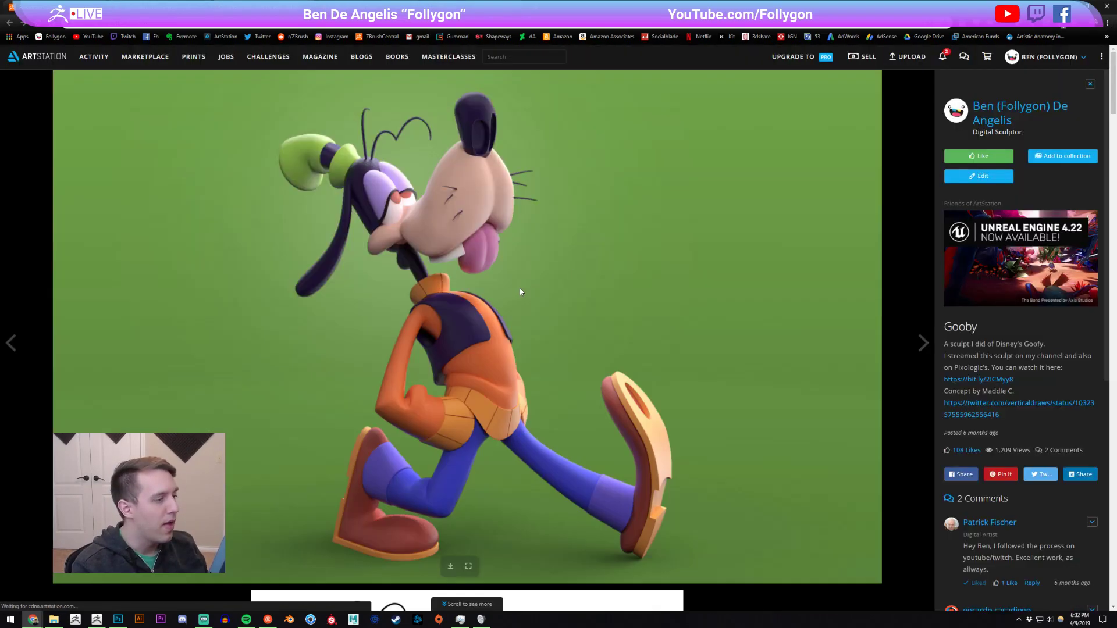
key(Escape)
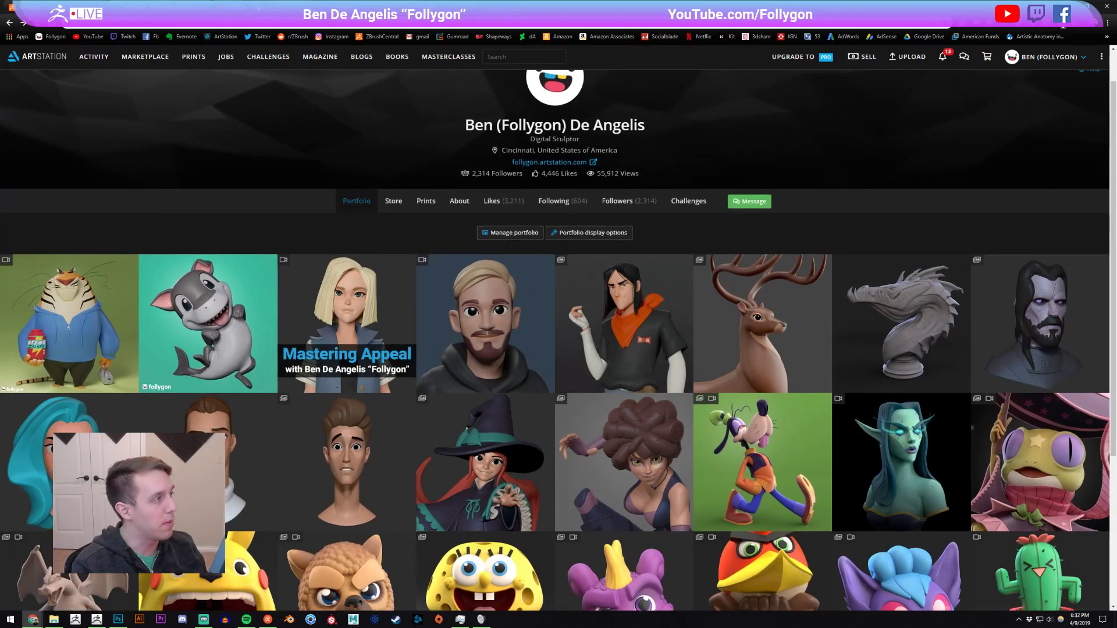
click(189, 8)
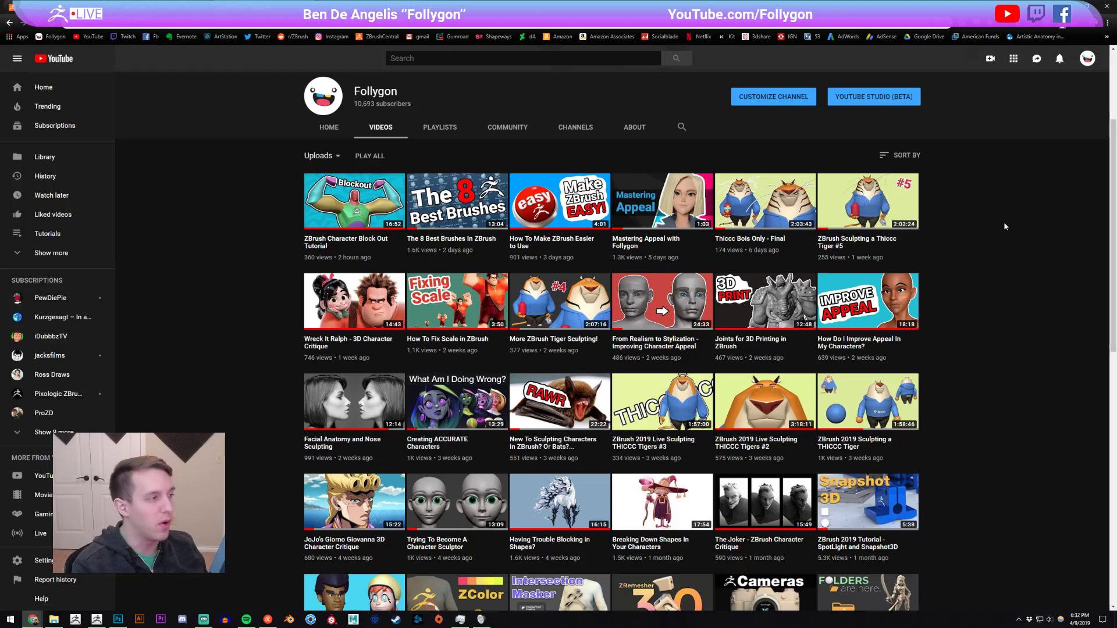
click(192, 8)
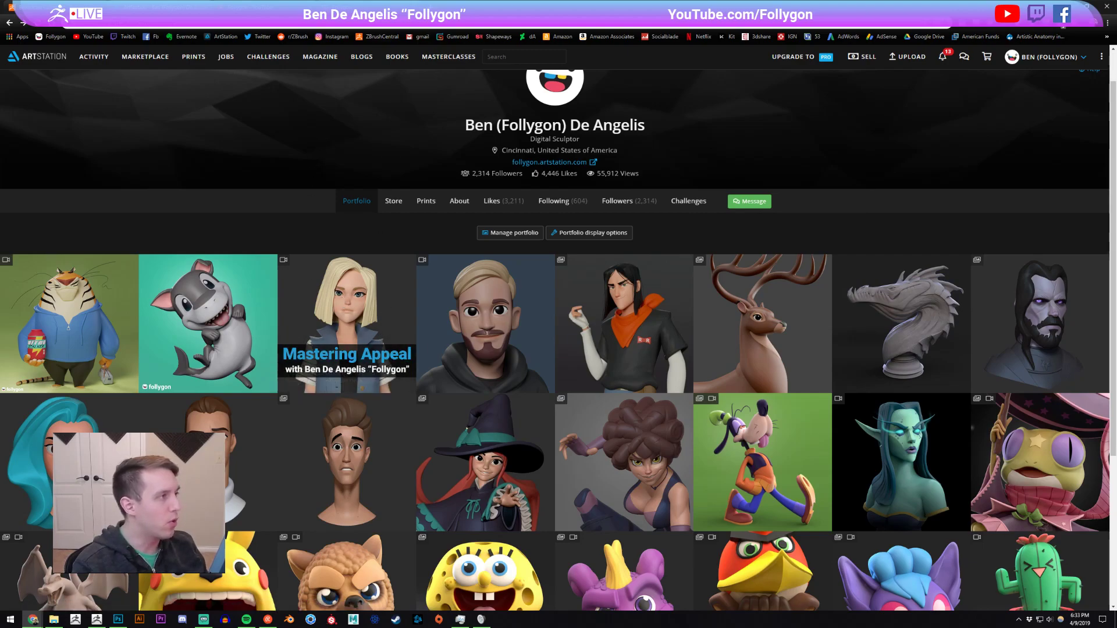
click(326, 8)
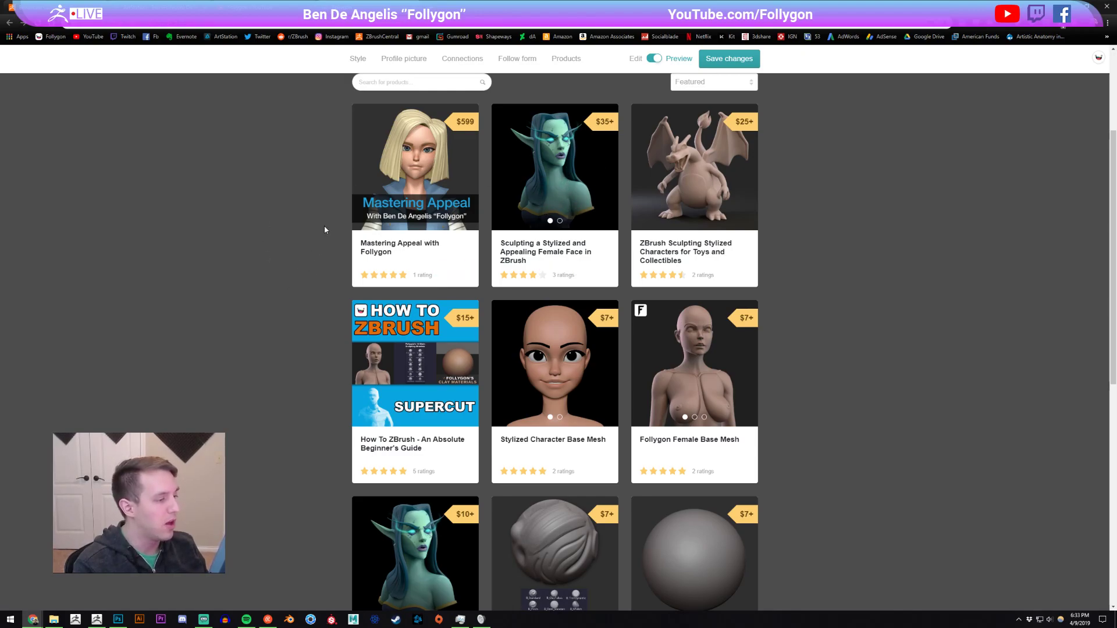
scroll(329, 239, up, 1)
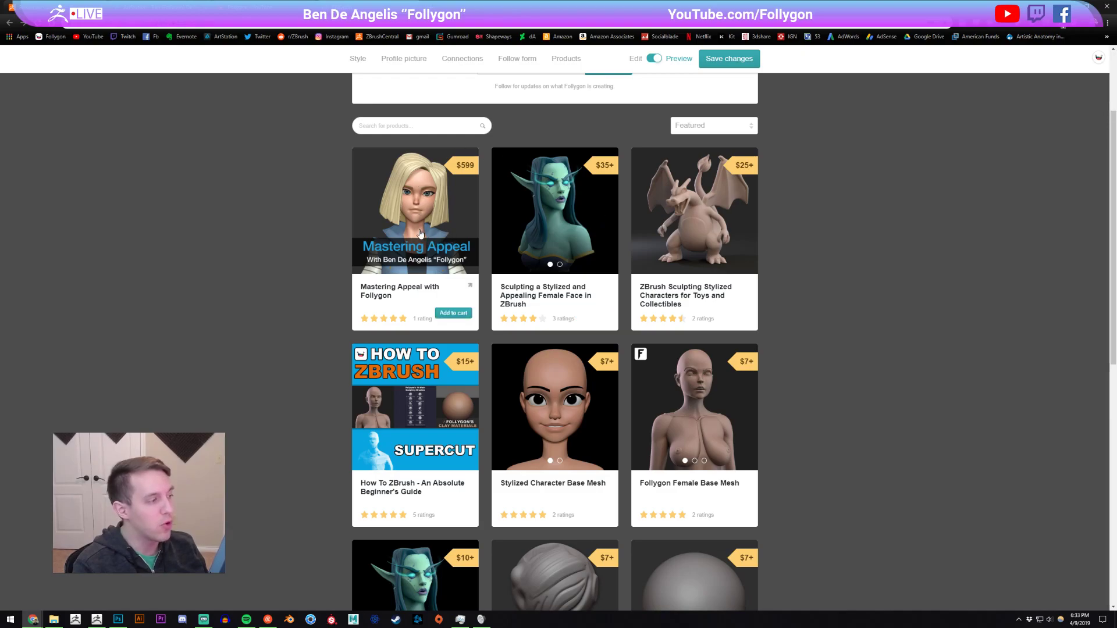
Switch back to ZBrush, make the inactive subtools transparent and step the skirt to its lower subdivision level.
click(100, 620)
mouse_move(672, 324)
alt+mouse_down()
mouse_move(702, 331)
mouse_move(675, 401)
alt+mouse_up()
key(shift+f)
click(990, 400)
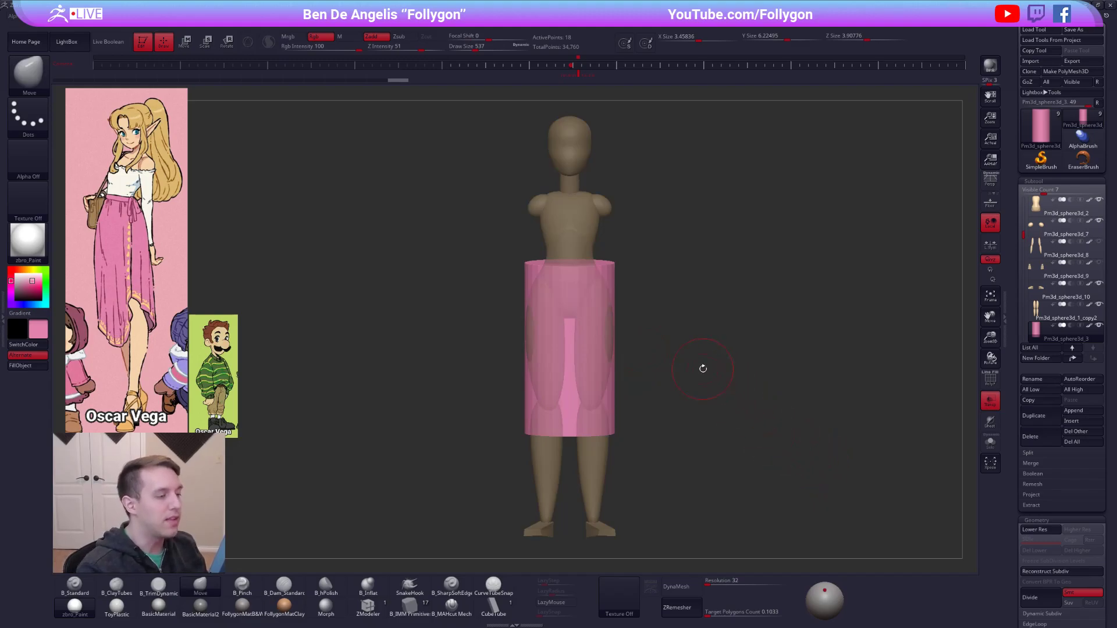
key(ctrl+space)
key(shift+d)
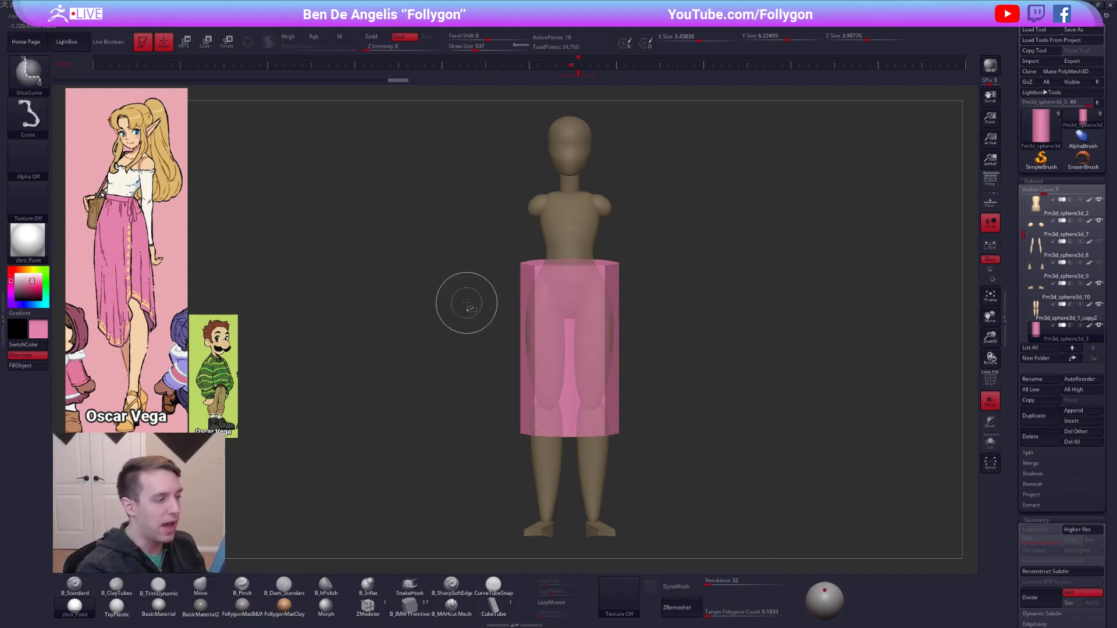
Slice the skirt cylinder horizontally at four heights between waist and hem with the wireframe displayed.
key(shift+f)
key(shift+f)
key(shift+f)
mouse_move(452, 298)
ctrl+shift+mouse_down()
mouse_move(672, 296)
mouse_move(698, 299)
mouse_move(696, 312)
ctrl+shift+mouse_up()
mouse_move(499, 279)
ctrl+shift+mouse_down()
mouse_move(688, 275)
mouse_move(643, 327)
mouse_move(624, 327)
mouse_move(614, 367)
mouse_move(596, 375)
mouse_move(596, 350)
ctrl+shift+mouse_up()
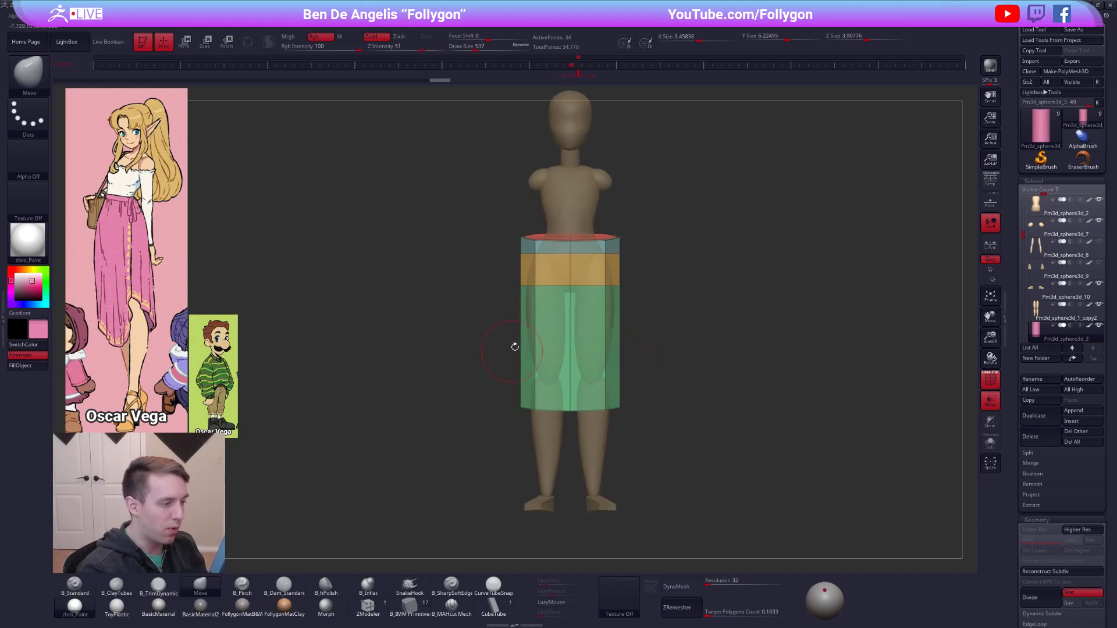
ctrl+shift+drag(498, 377, 701, 377)
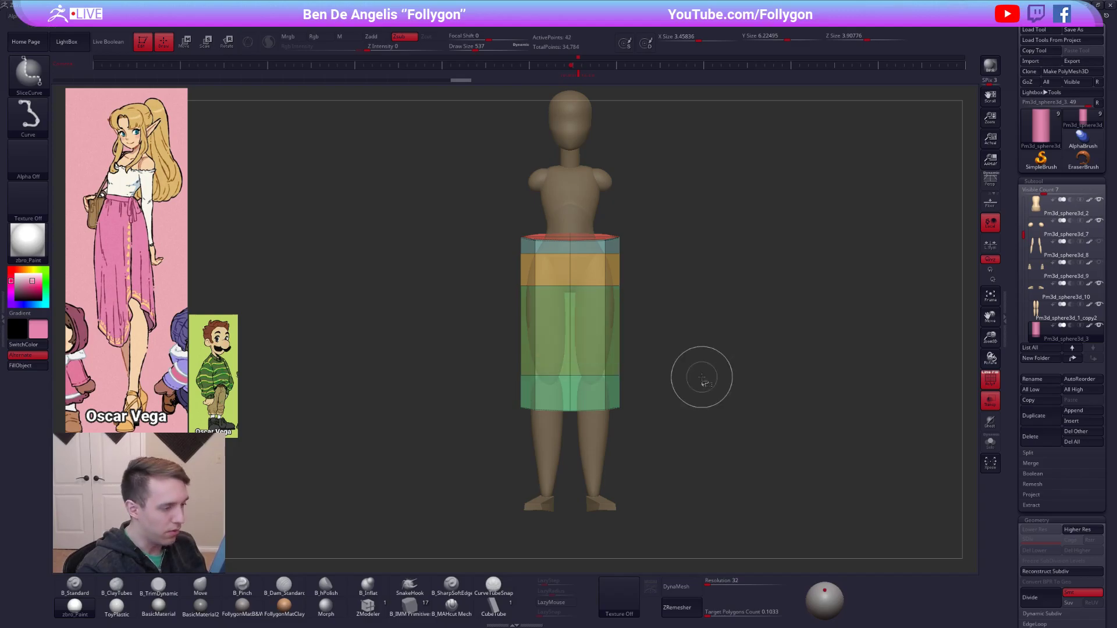
ctrl+shift+drag(500, 324, 698, 321)
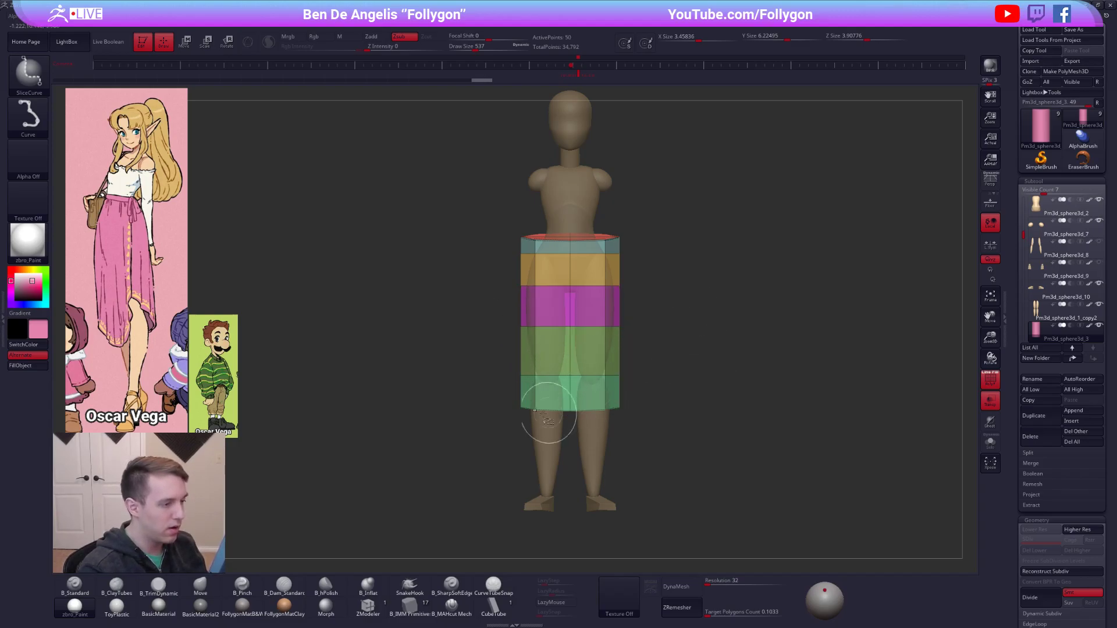
Mask the skirt below its upper band and scale the unmasked waist section inward to taper it toward the waist.
ctrl+right_drag(623, 268, 621, 319)
mouse_move(500, 277)
ctrl+alt+mouse_down()
mouse_move(461, 261)
mouse_move(702, 250)
mouse_move(691, 271)
ctrl+alt+mouse_up()
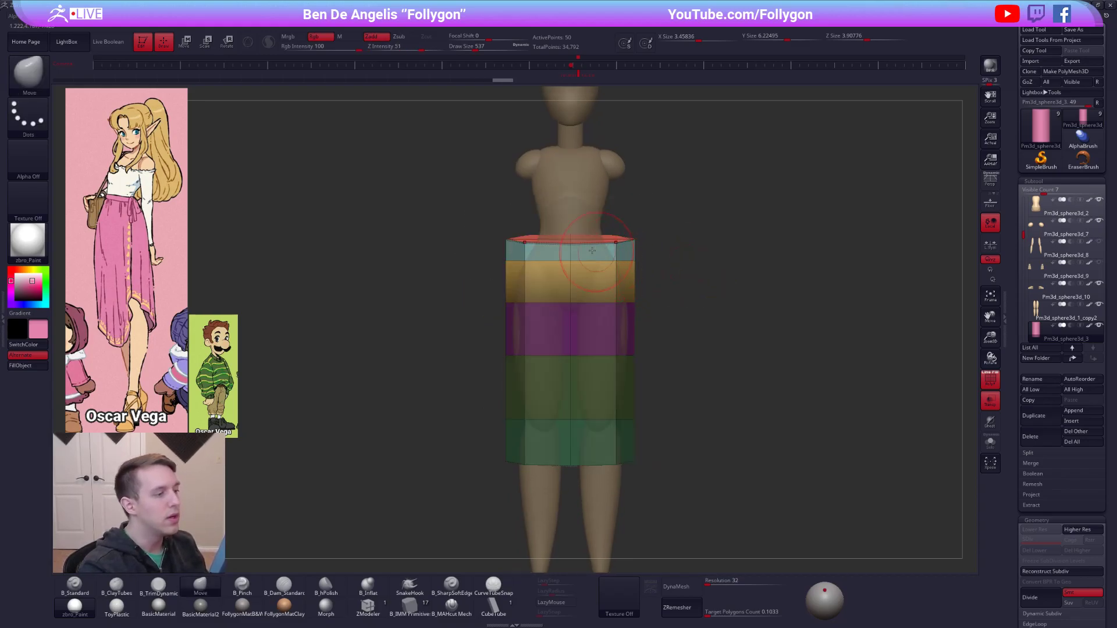
key(w)
drag(600, 295, 543, 299)
shift+drag(570, 244, 713, 245)
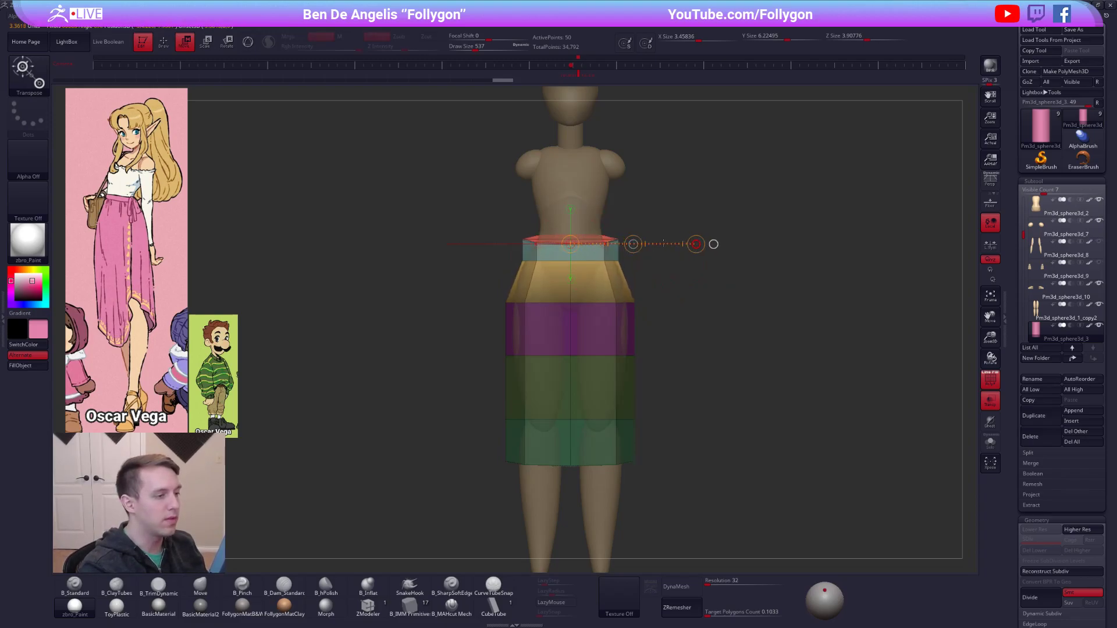
Narrow the skirt's upper edge to the waist, clear the mask and divide the skirt into a smoother level.
key(q)
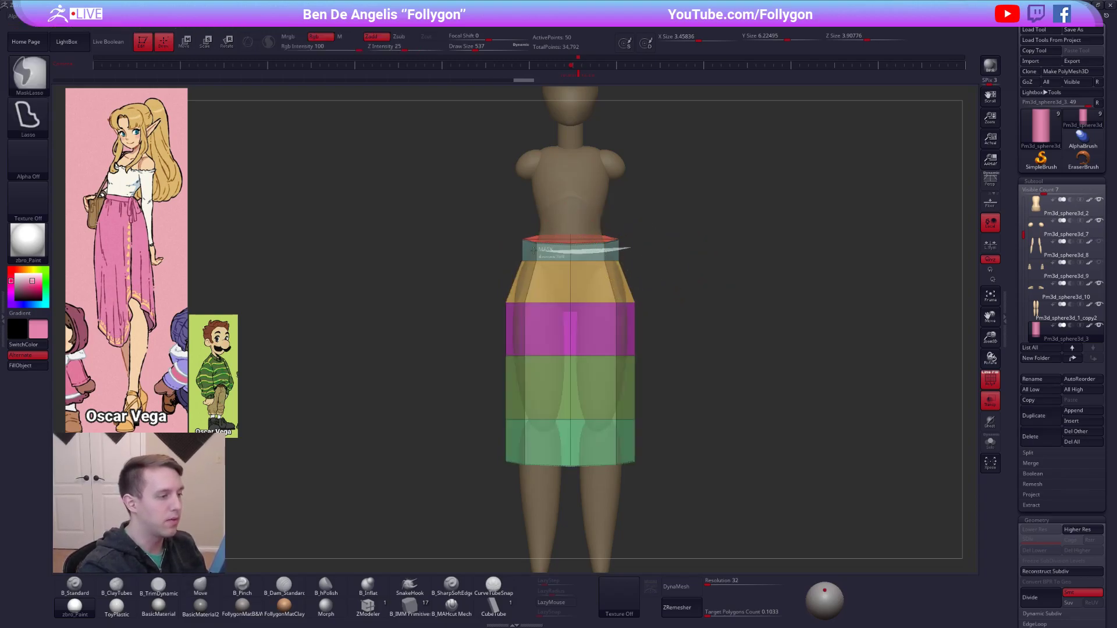
key(w)
drag(713, 245, 713, 244)
ctrl+drag(676, 317, 647, 334)
key(ctrl+d)
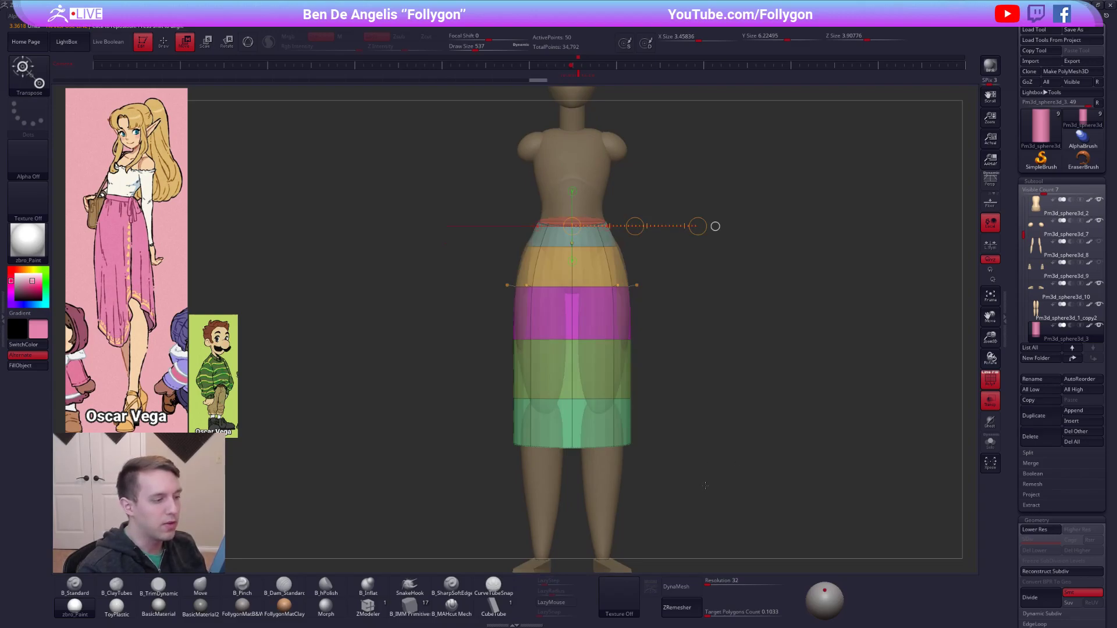
Turn off the wireframe and transparency and widen the skirt at the hips with the Move brush until it covers the legs.
key(shift+f)
click(990, 400)
alt+drag(926, 390, 916, 343)
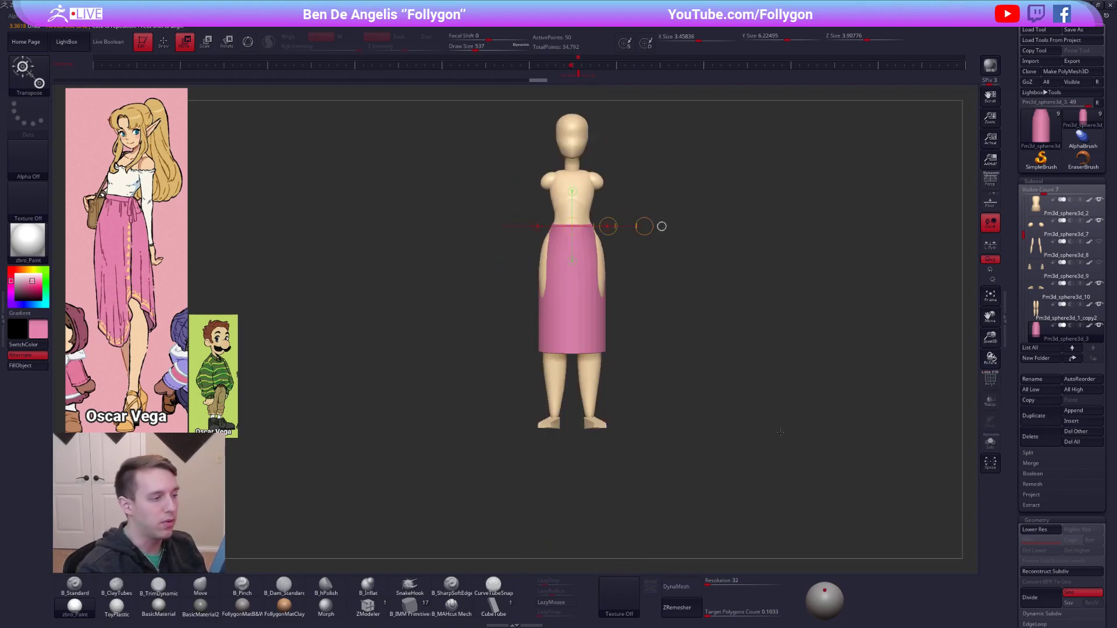
key(q)
key(space)
mouse_move(603, 265)
mouse_down()
mouse_move(617, 265)
mouse_move(608, 266)
mouse_up()
drag(602, 315, 607, 314)
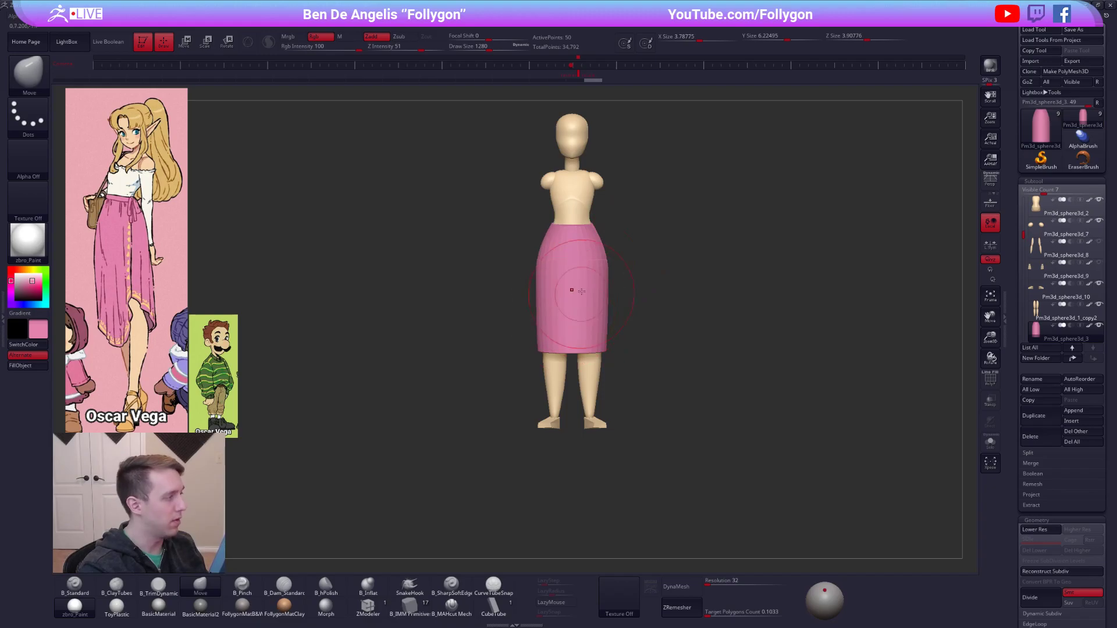
From the side, pull the back of the skirt's waist inward, make the other subtools transparent and narrow the skirt front to back.
mouse_move(617, 277)
mouse_down()
mouse_move(637, 278)
mouse_move(624, 279)
mouse_move(623, 304)
mouse_move(645, 326)
mouse_move(656, 284)
mouse_up()
drag(641, 221, 630, 224)
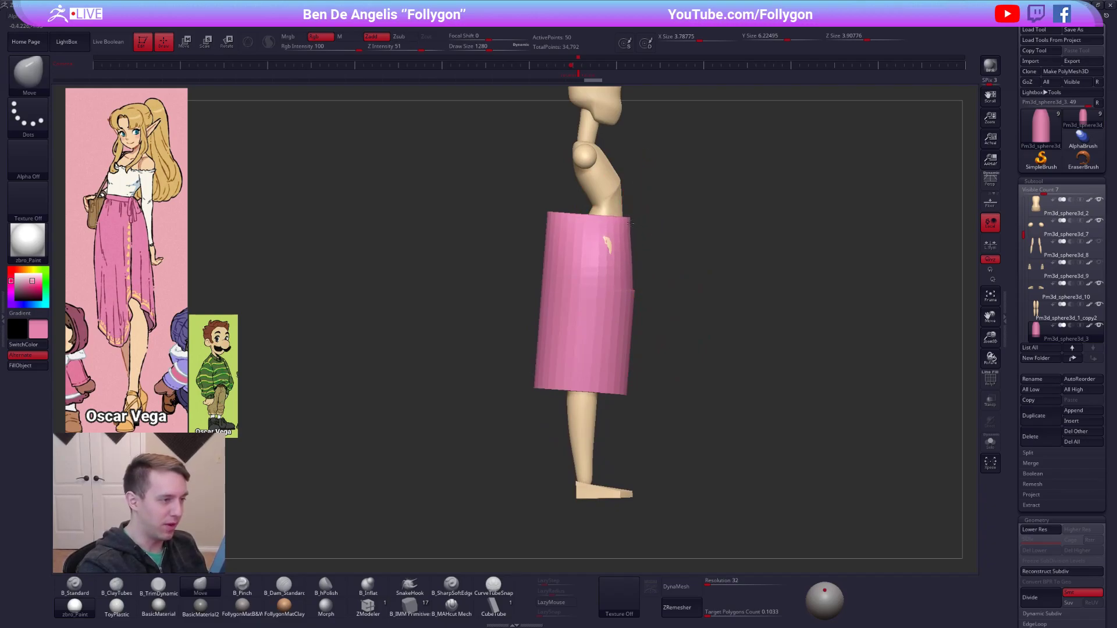
drag(552, 225, 574, 232)
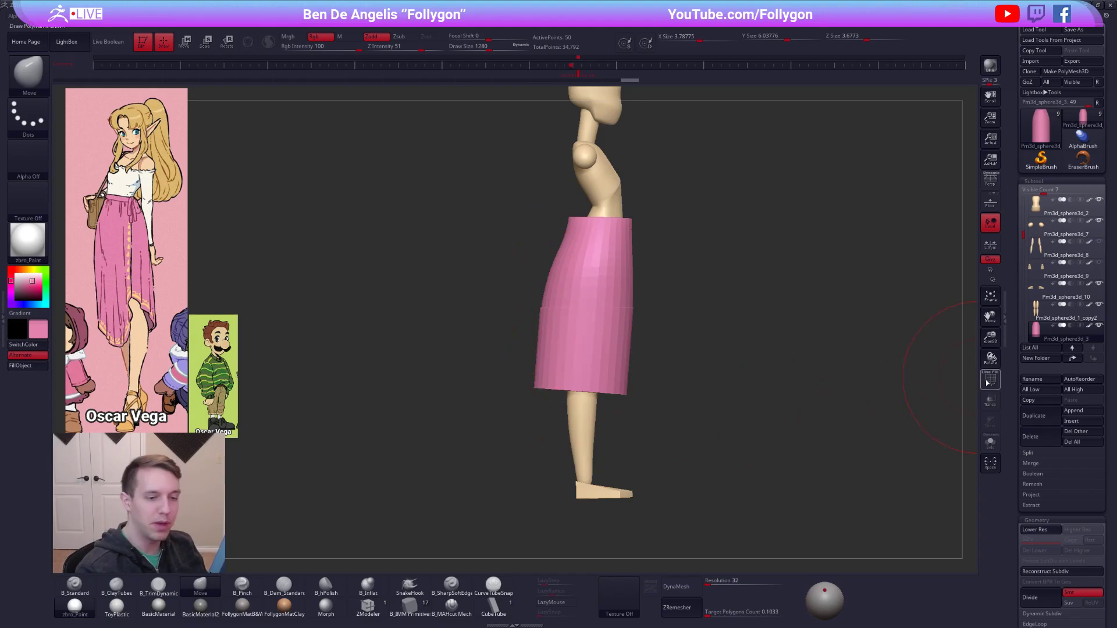
click(990, 402)
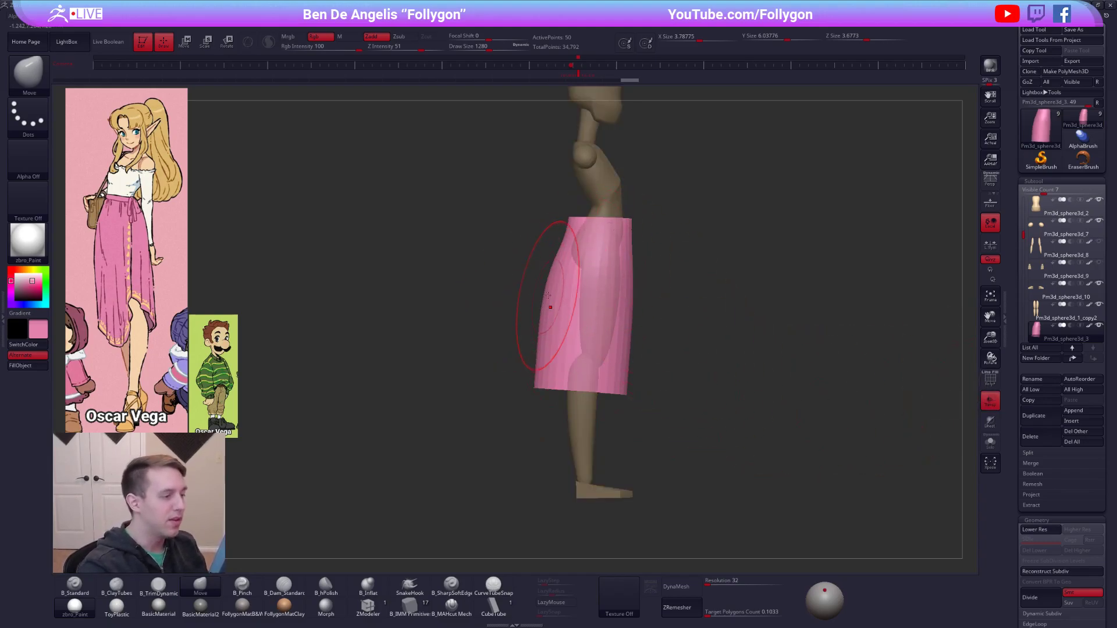
key(w)
drag(638, 307, 732, 307)
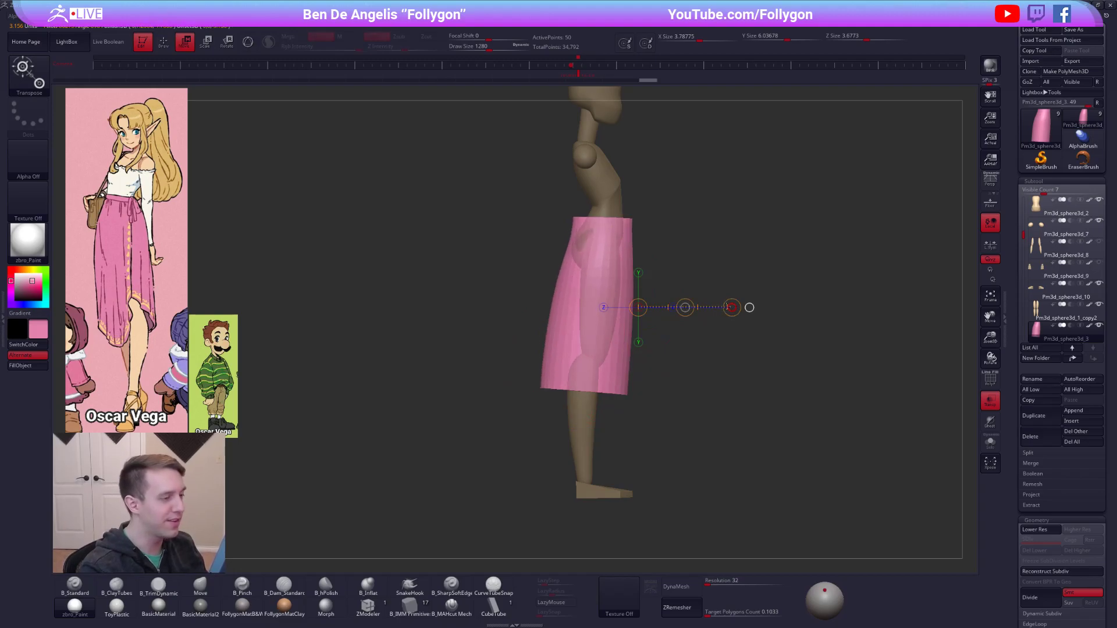
Try a mask and a forward shift on the skirt at its lower subdivision level with the wireframe shown, and undo the shift.
key(q)
key(shift+f)
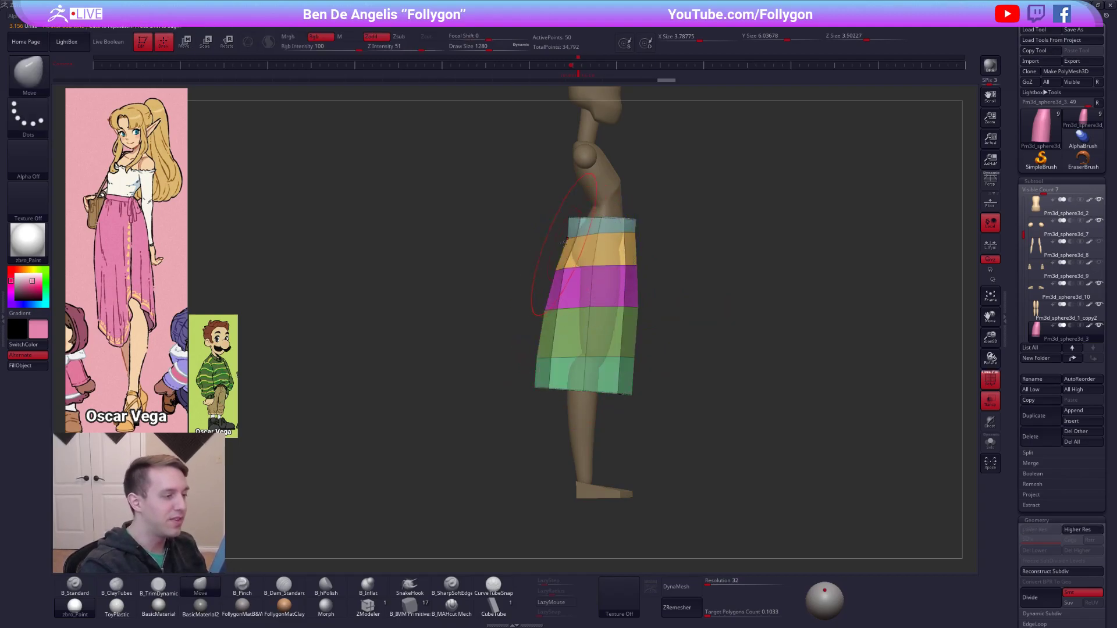
key(ctrl)
mouse_move(575, 277)
ctrl+mouse_down()
mouse_move(547, 413)
mouse_move(495, 428)
ctrl+mouse_up()
ctrl+click(470, 436)
ctrl+click(547, 370)
key(w)
mouse_move(542, 378)
mouse_down()
mouse_move(627, 378)
mouse_move(604, 378)
mouse_up()
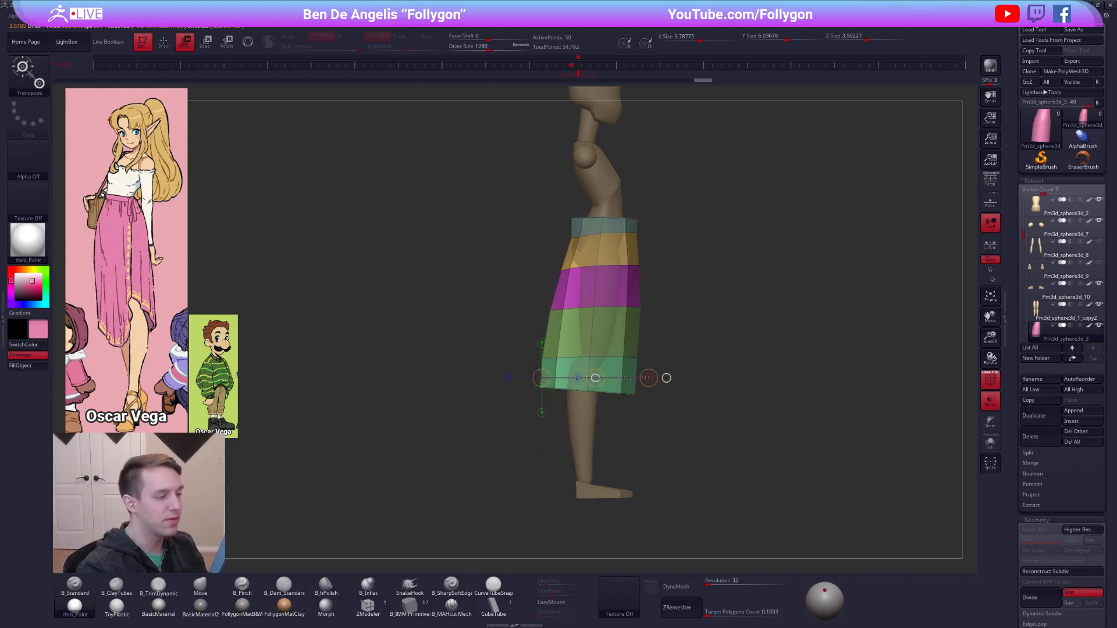
key(ctrl+z)
Reduce the skirt's depth in side view and nudge the back of the hips with the Move brush at the higher subdivision level.
key(q)
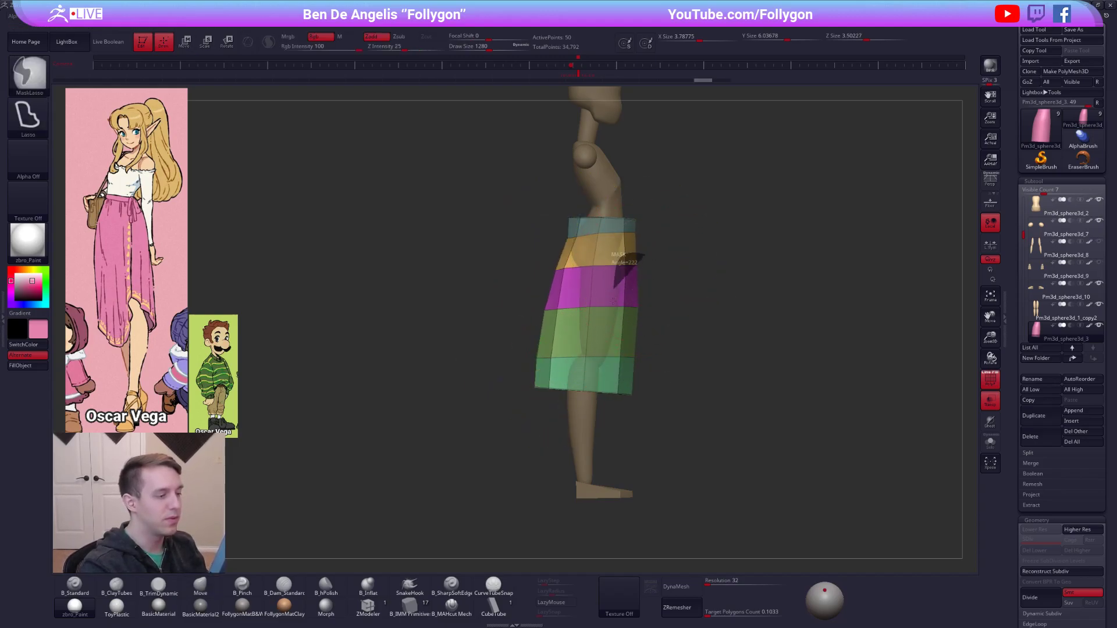
key(w)
drag(595, 378, 609, 378)
key(d)
key(q)
ctrl+drag(663, 265, 675, 276)
mouse_move(577, 250)
mouse_down()
mouse_move(567, 247)
mouse_move(625, 268)
mouse_move(586, 247)
mouse_move(573, 258)
mouse_up()
Turn off the wireframe and transparency and refine the skirt's waist and hip silhouette with the Move brush.
key(shift+f)
click(990, 400)
right_drag(576, 260, 693, 263)
drag(658, 220, 655, 220)
ctrl+right_drag(670, 282, 675, 240)
mouse_move(681, 321)
alt+right_down()
mouse_move(649, 355)
mouse_move(654, 373)
alt+right_up()
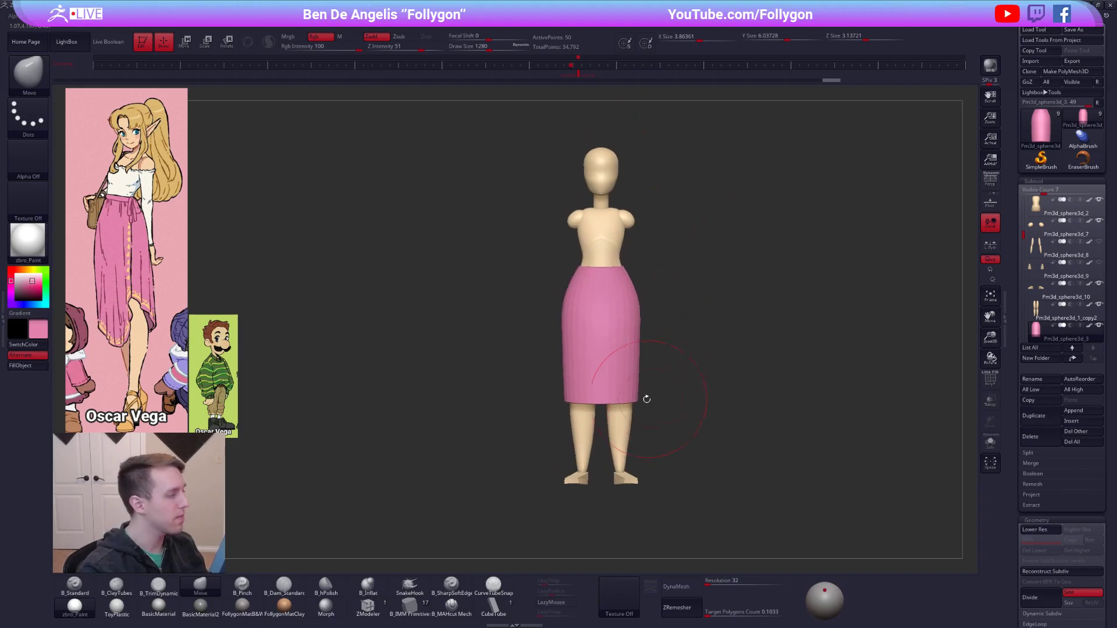
alt+right_drag(621, 433, 633, 408)
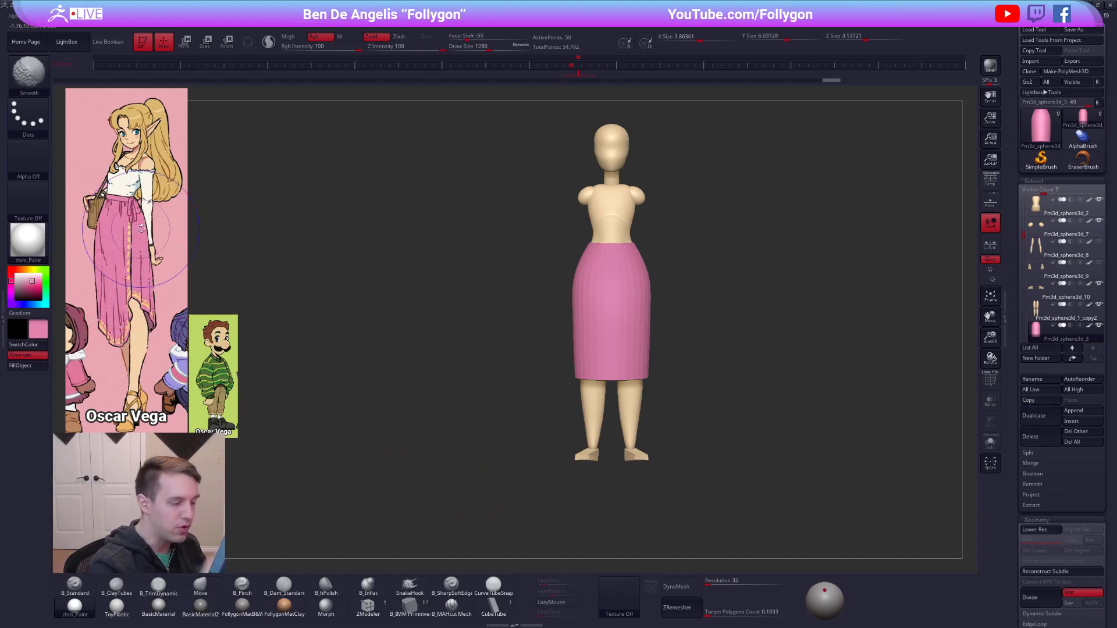
Isolate the skirt at its lower subdivision level with the wireframe displayed and bring its underside into view.
key(shift+f)
key(shift+d)
mouse_move(629, 411)
right_down()
mouse_move(621, 363)
mouse_move(613, 400)
right_up()
key(alt+s)
key(space)
drag(621, 385, 611, 386)
alt+right_drag(603, 382, 531, 431)
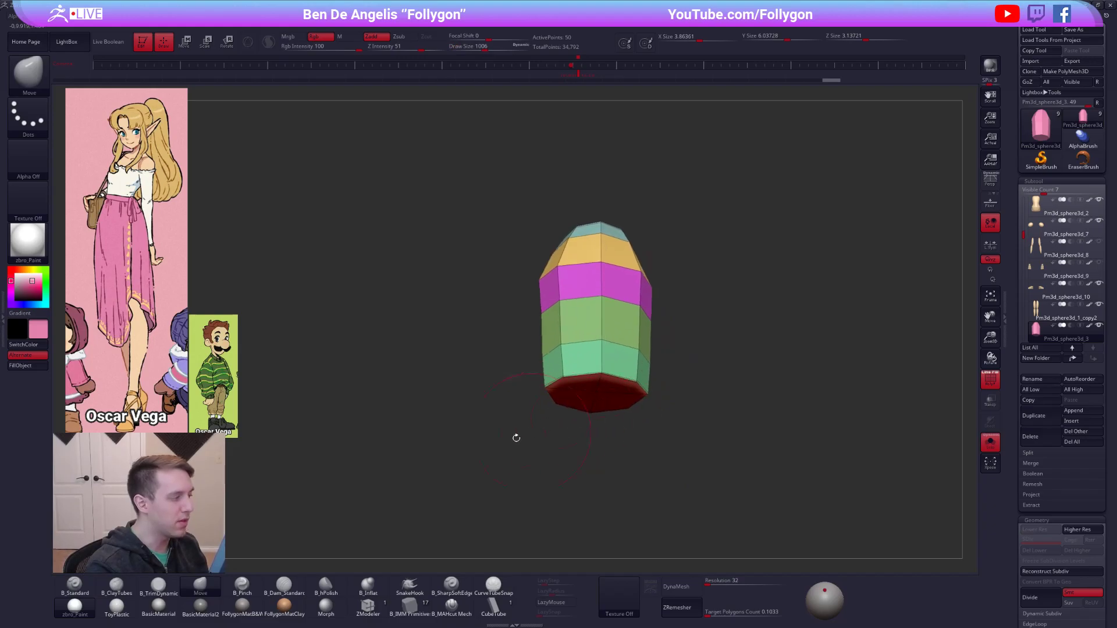
Isolate the skirt's end cap polygroup and invert the visibility so that only the side walls are shown.
ctrl+shift+click(596, 396)
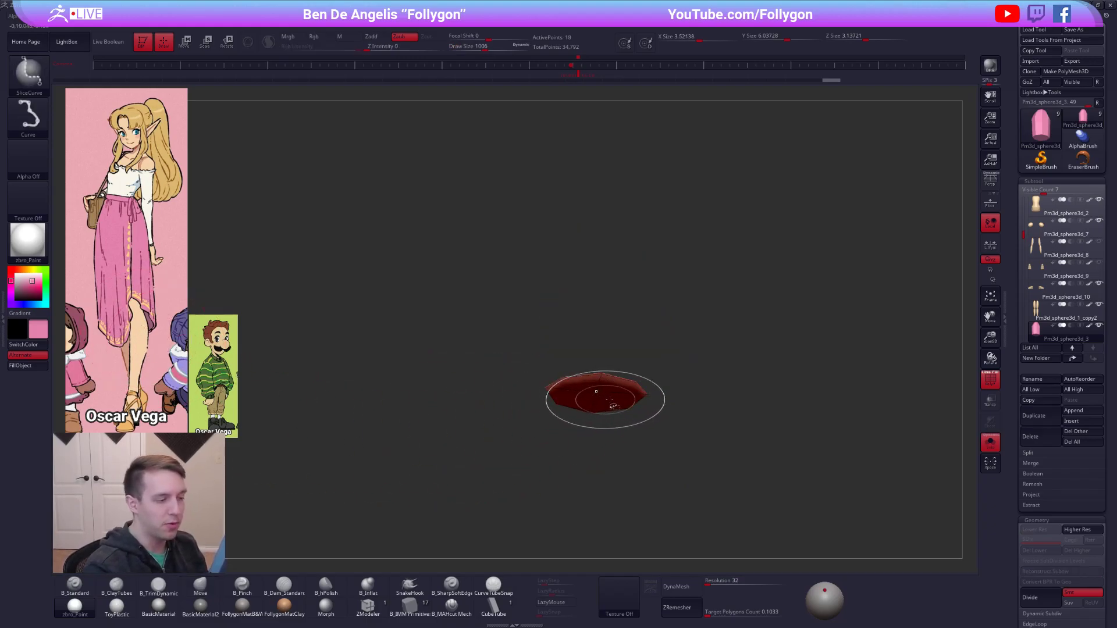
key(space)
ctrl+shift+click(703, 582)
ctrl+shift+drag(672, 518, 659, 494)
right_drag(666, 413, 675, 500)
right_drag(681, 359, 699, 310)
Delete the skirt's hidden end caps, return to the higher subdivision level and show the whole figure without the wireframe.
key(ctrl+shift+space)
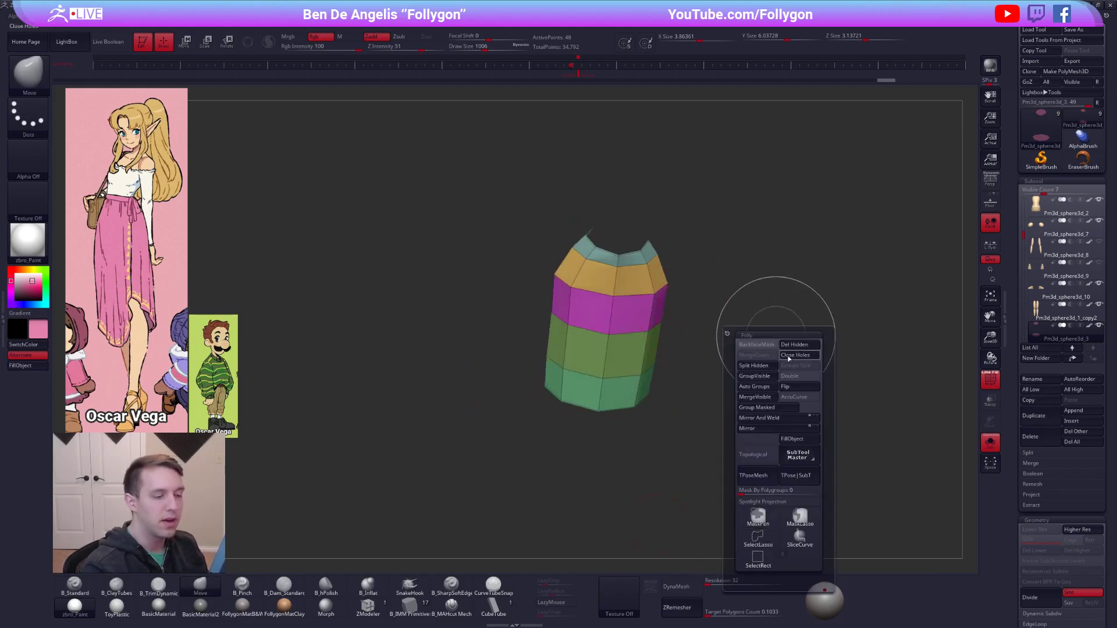
click(797, 378)
key(ctrl+shift+space)
click(802, 283)
shift+right_drag(714, 358, 695, 385)
key(d)
right_drag(723, 482, 749, 469)
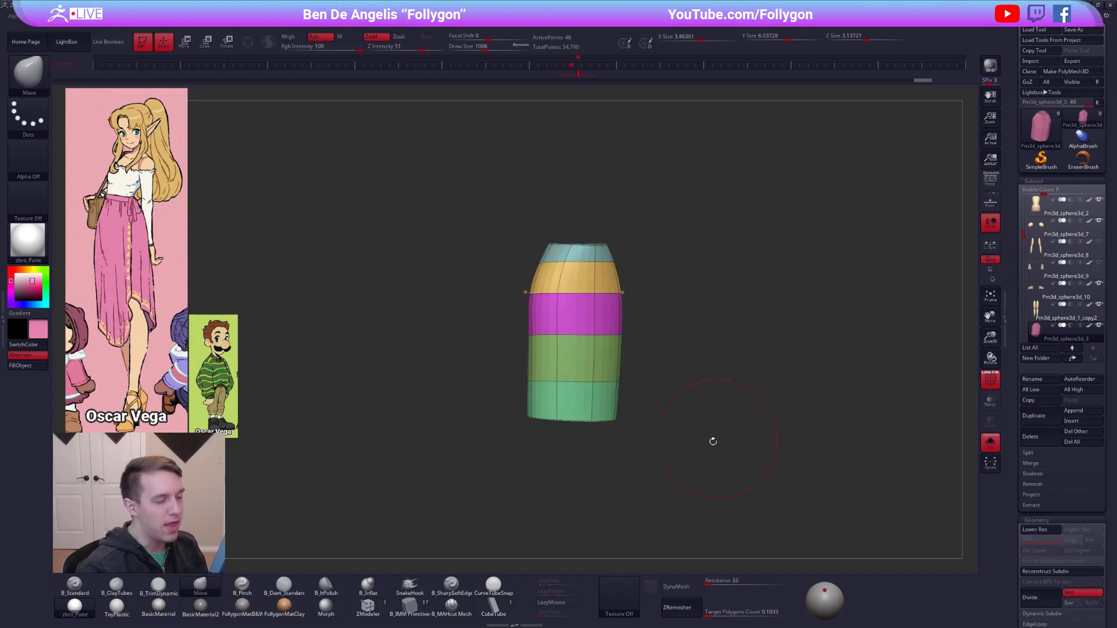
click(699, 452)
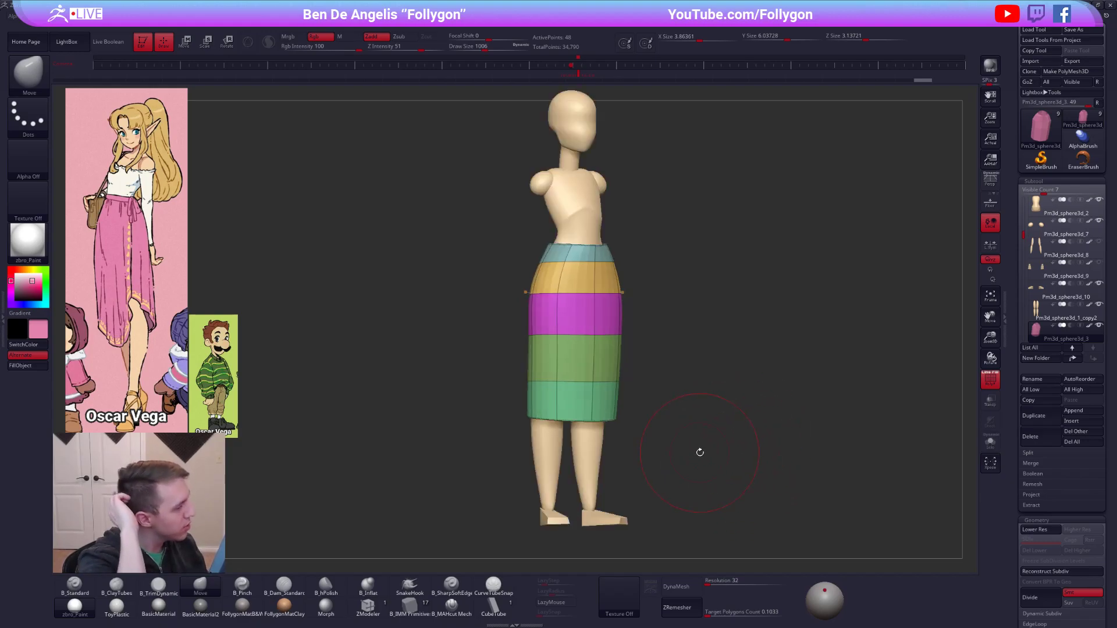
key(shift+f)
mouse_move(800, 509)
right_down()
mouse_move(785, 459)
mouse_move(785, 513)
mouse_move(783, 489)
right_up()
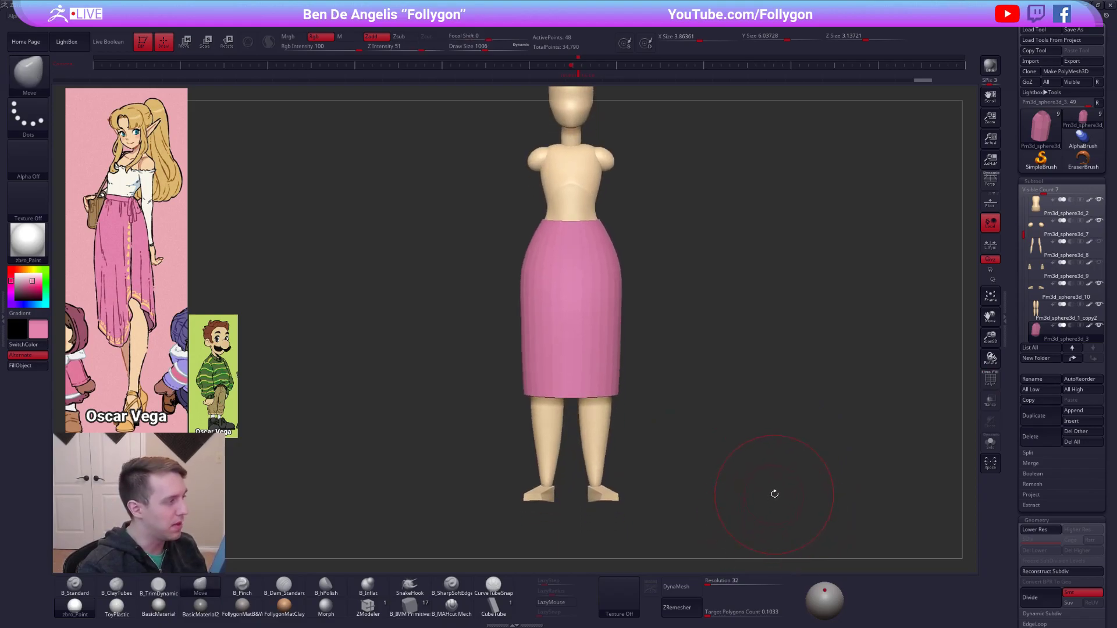
Try raising one side of the skirt's hem with the Move brush to make it asymmetrical, and undo the hem edits.
key(f)
ctrl+right_drag(771, 497, 755, 473)
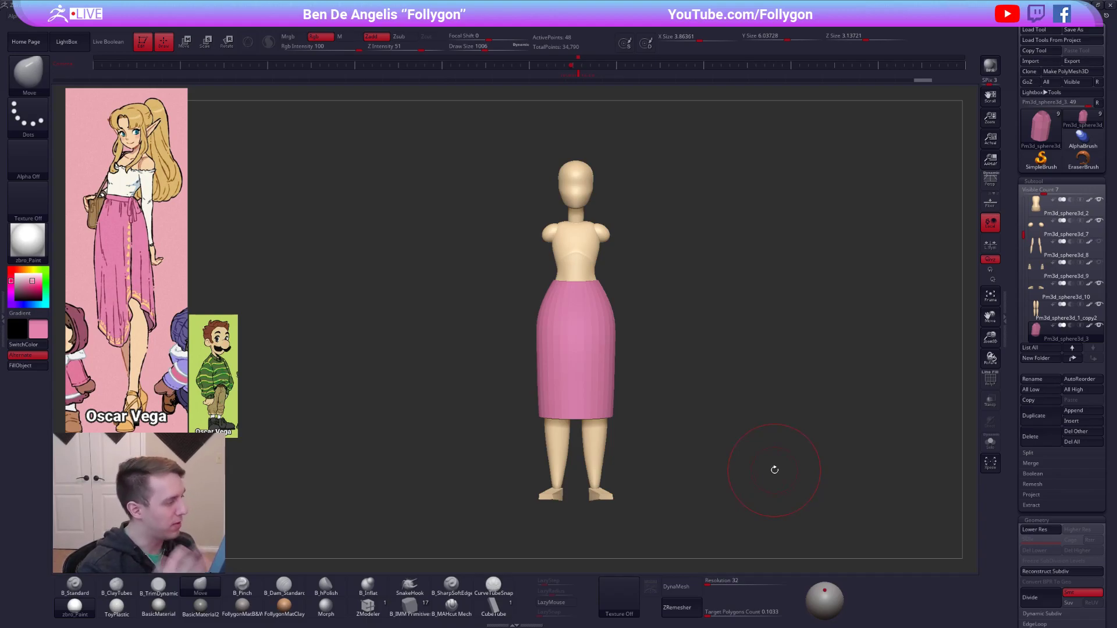
key(shift+d)
key(d)
alt+right_drag(606, 399, 609, 364)
mouse_move(609, 370)
mouse_down()
mouse_move(608, 357)
mouse_move(553, 375)
mouse_up()
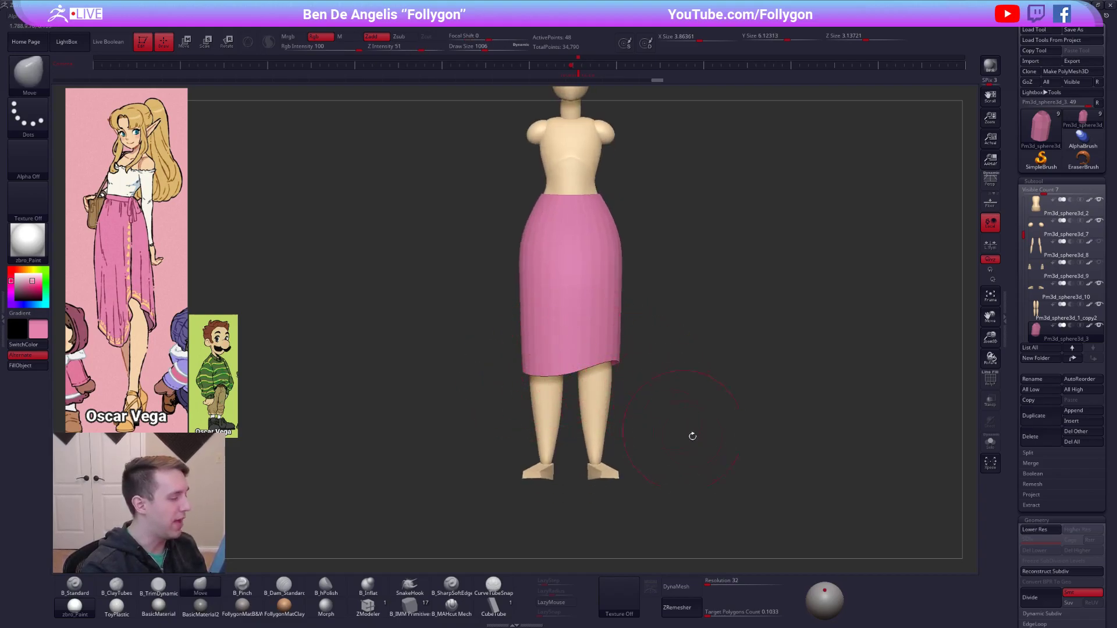
key(ctrl+z)
key(ctrl+z)
key(d)
mouse_move(739, 471)
alt+right_down()
mouse_move(735, 509)
mouse_move(737, 476)
alt+right_up()
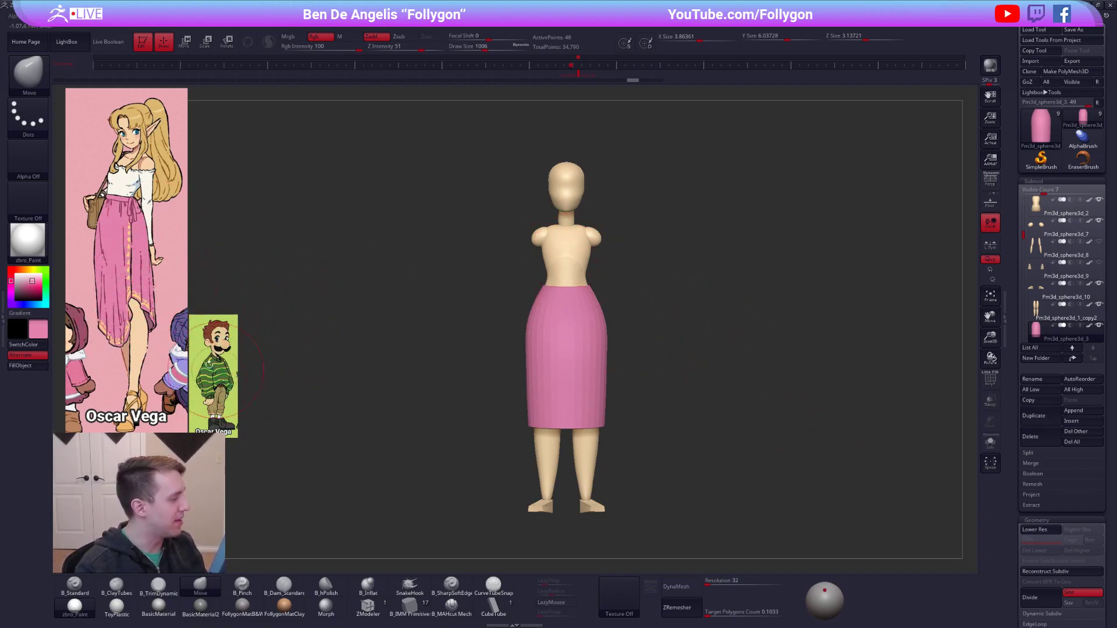
Make the arms and hands visible again and select the arms subtool.
ctrl+right_drag(627, 241, 627, 282)
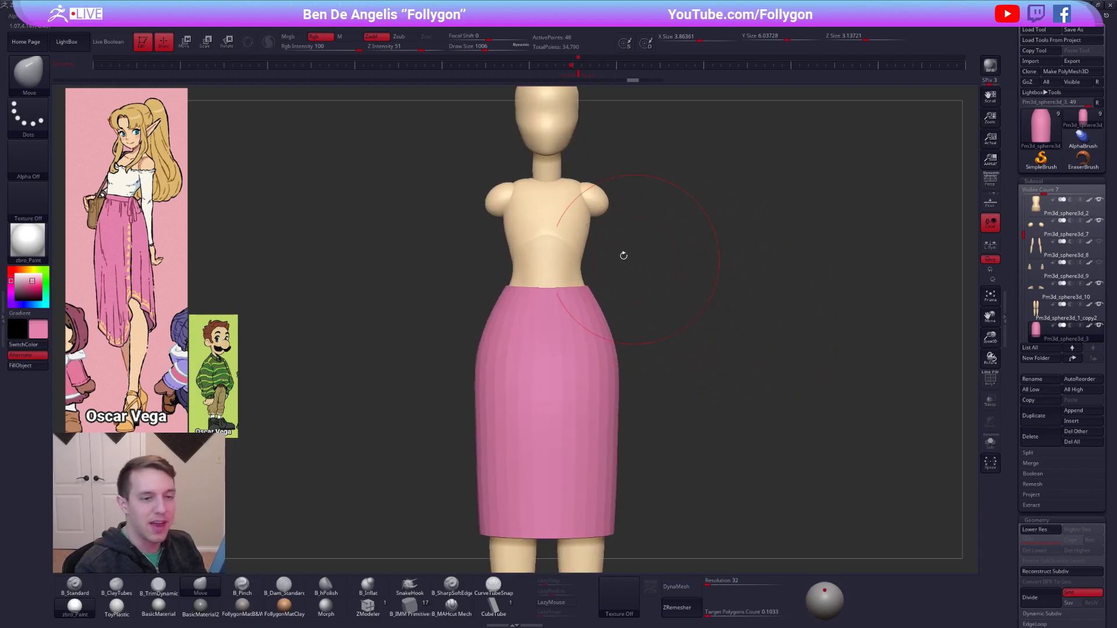
alt+click(555, 225)
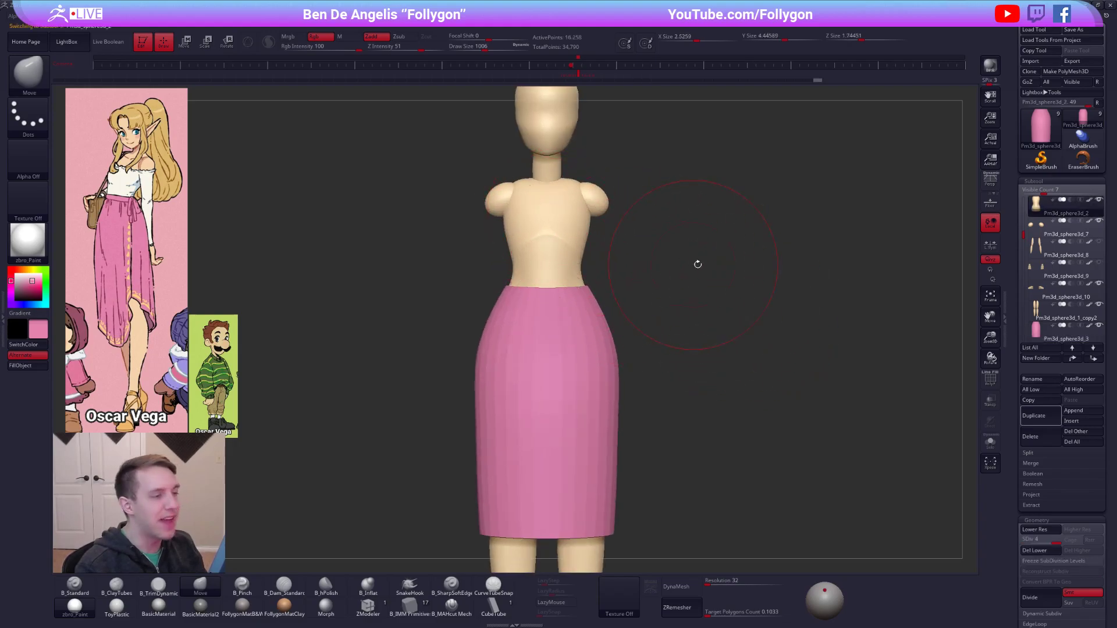
key(space)
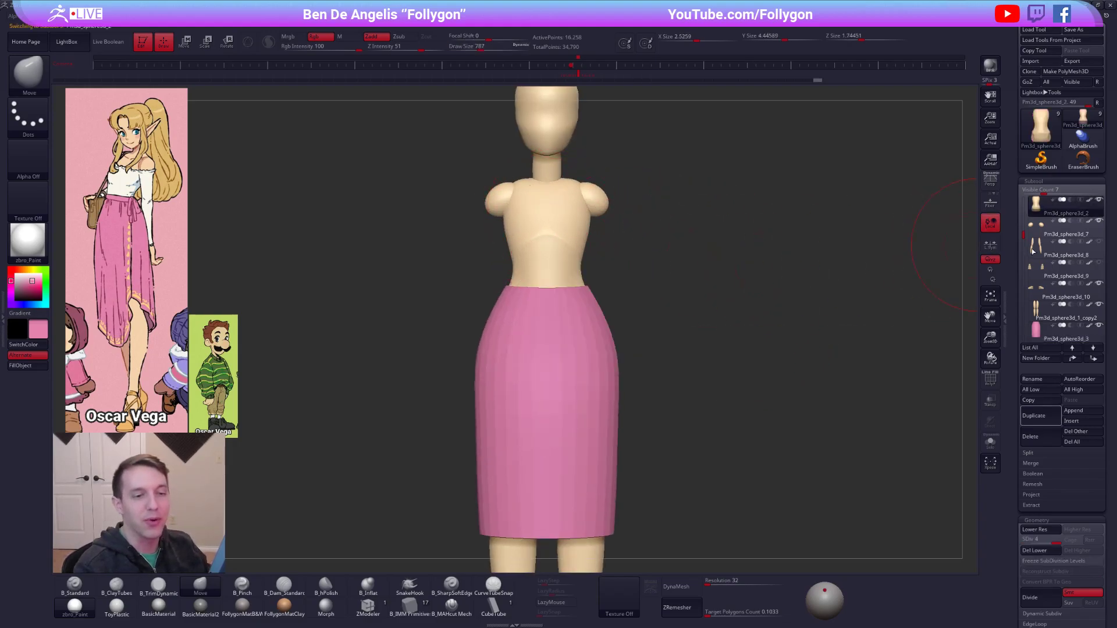
click(1041, 247)
click(1044, 267)
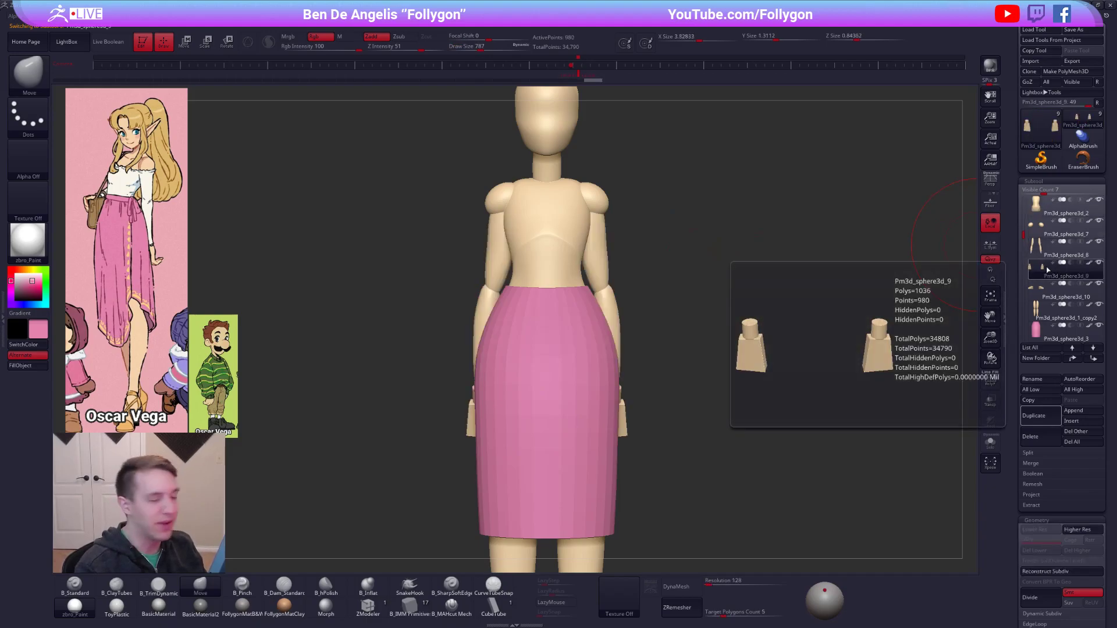
click(1042, 246)
Sample the white of the blouse sleeves from the reference image and fill the arms with it.
mouse_move(695, 197)
alt+mouse_down()
mouse_move(658, 262)
mouse_move(652, 243)
alt+mouse_up()
key(shift+f)
key(shift+f)
key(1)
key(c)
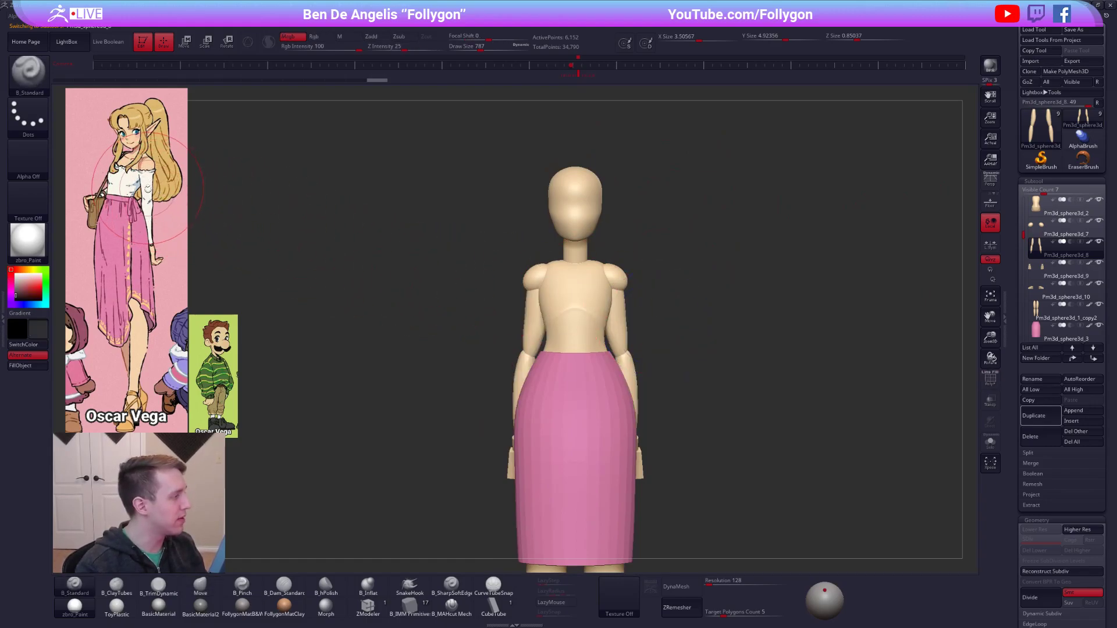
key(shift+z)
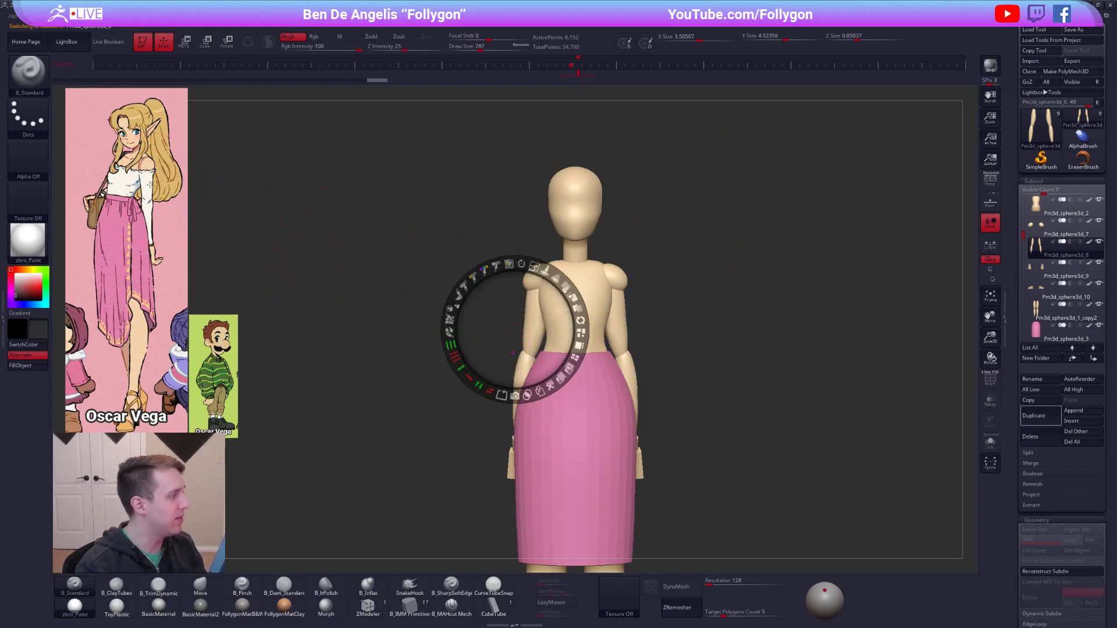
key(c)
key(shift+z)
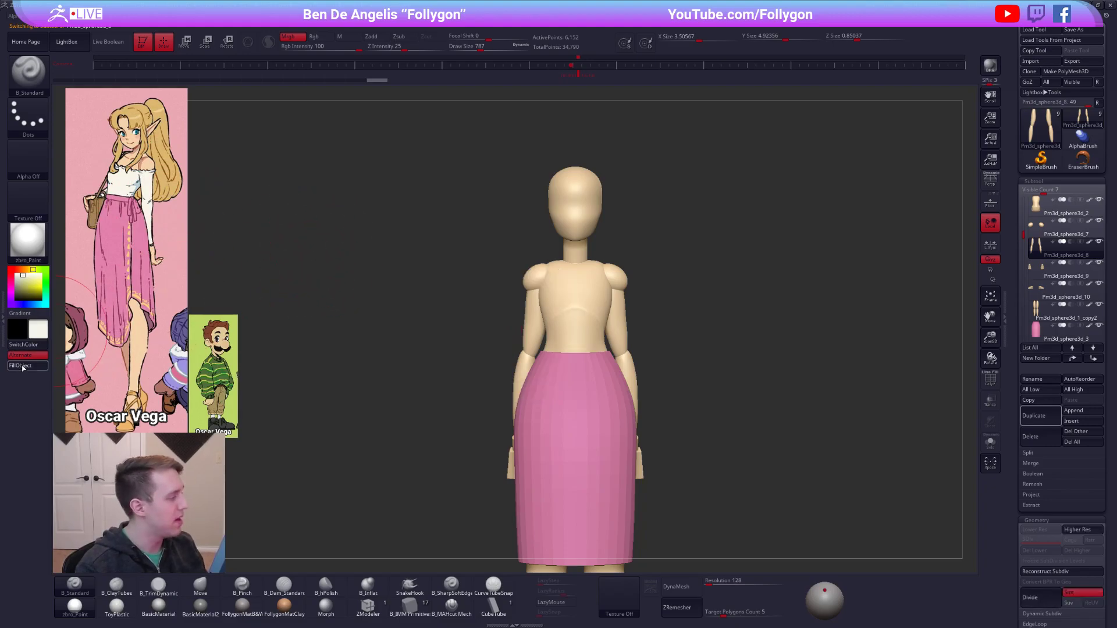
drag(656, 332, 661, 291)
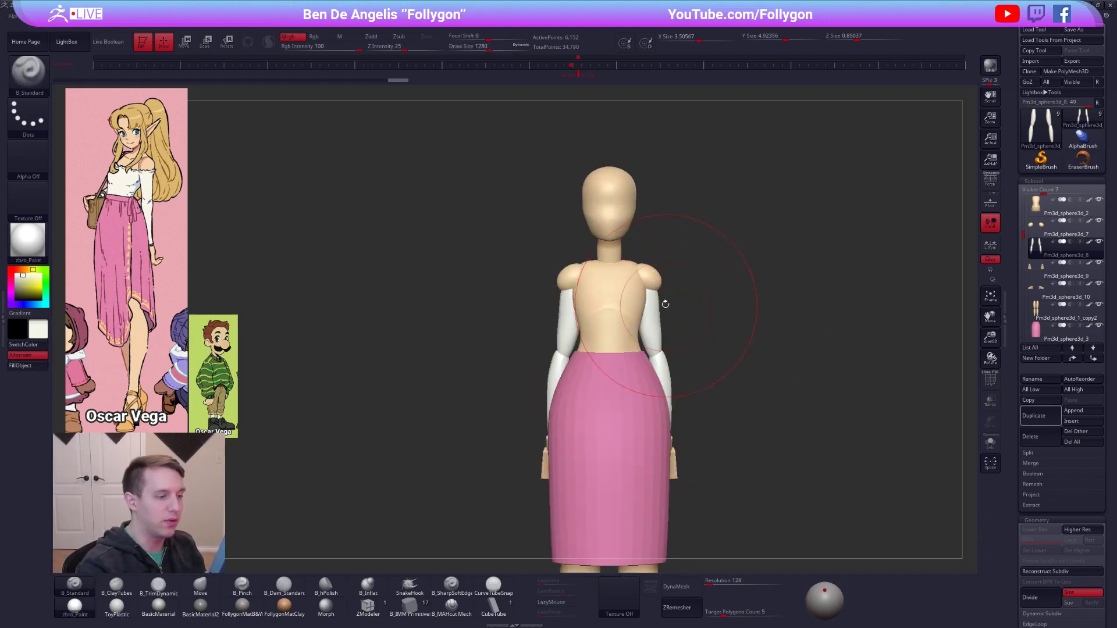
Adjust the arms beneath the shoulder joints with the Move brush and DynaMesh them at resolution 128.
key(b)
key(m)
key(v)
key(space)
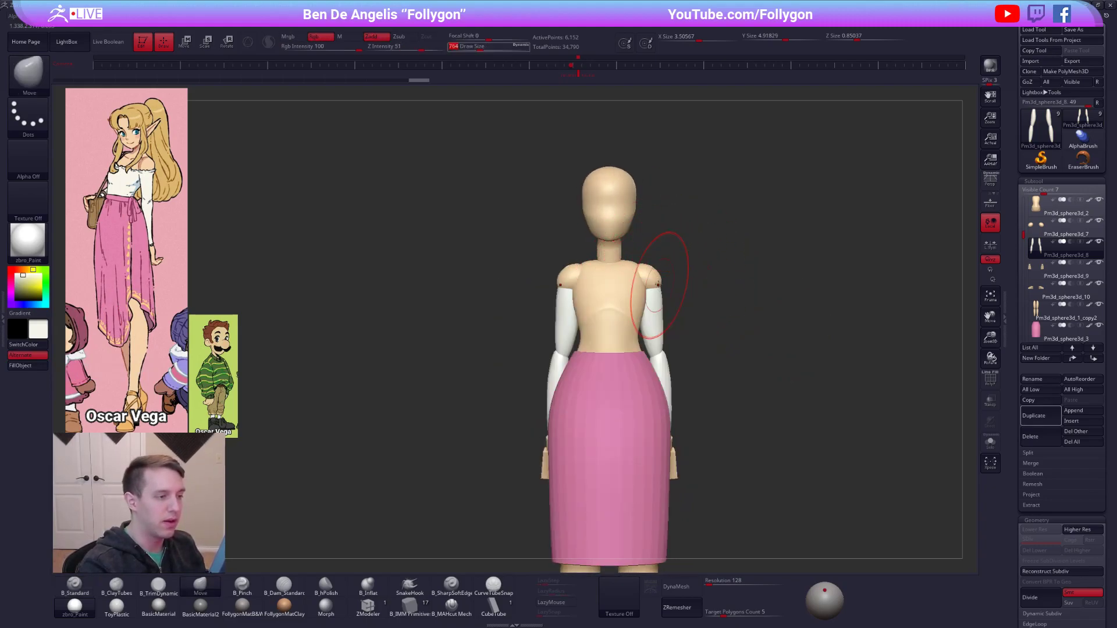
ctrl+shift+drag(673, 274, 644, 246)
key(space)
click(743, 387)
click(692, 587)
Isolate the arms and reshape their upper ends with the Move brush.
key(alt+s)
mouse_move(739, 349)
mouse_down()
mouse_move(669, 344)
mouse_move(706, 416)
mouse_up()
key(space)
click(673, 326)
drag(657, 291, 653, 286)
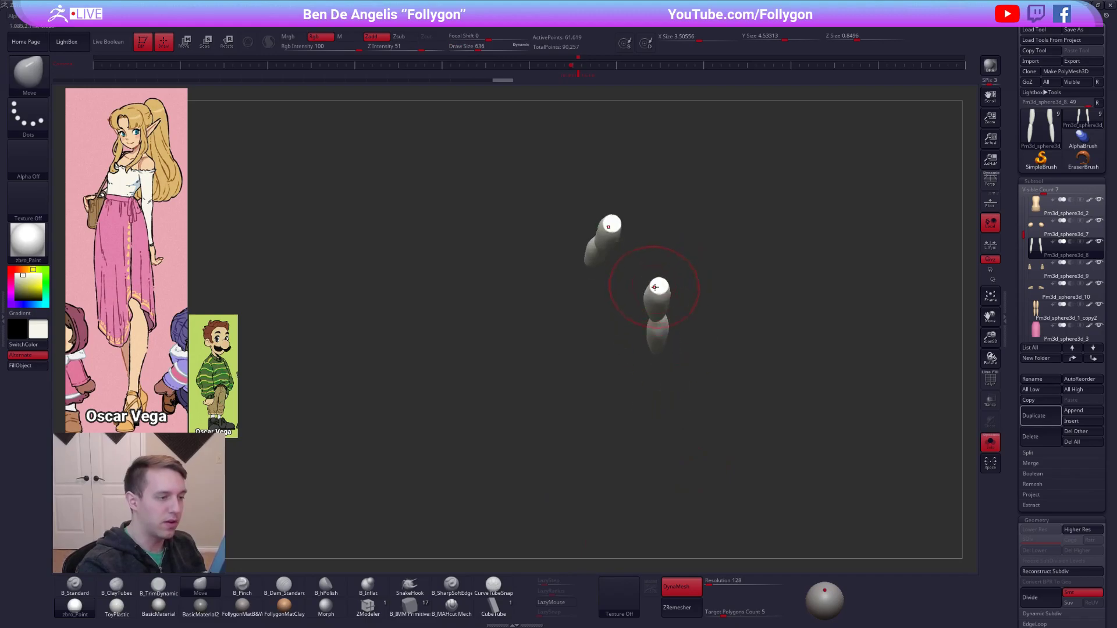
shift+drag(701, 363, 679, 295)
key(shift+f)
Adjust the arms around the elbows with the Move brush, checking them both alone and against the body.
key(shift+f)
key(alt+s)
right_drag(661, 325, 695, 319)
mouse_move(558, 312)
alt+right_down()
mouse_move(675, 307)
mouse_move(602, 307)
mouse_move(647, 297)
mouse_move(647, 348)
alt+right_up()
key(shift+f)
key(alt+s)
key(shift+f)
key(space)
click(632, 315)
key(alt+s)
Build up the elbow joints with a small ClayTubes brush.
key(2)
key(space)
click(634, 318)
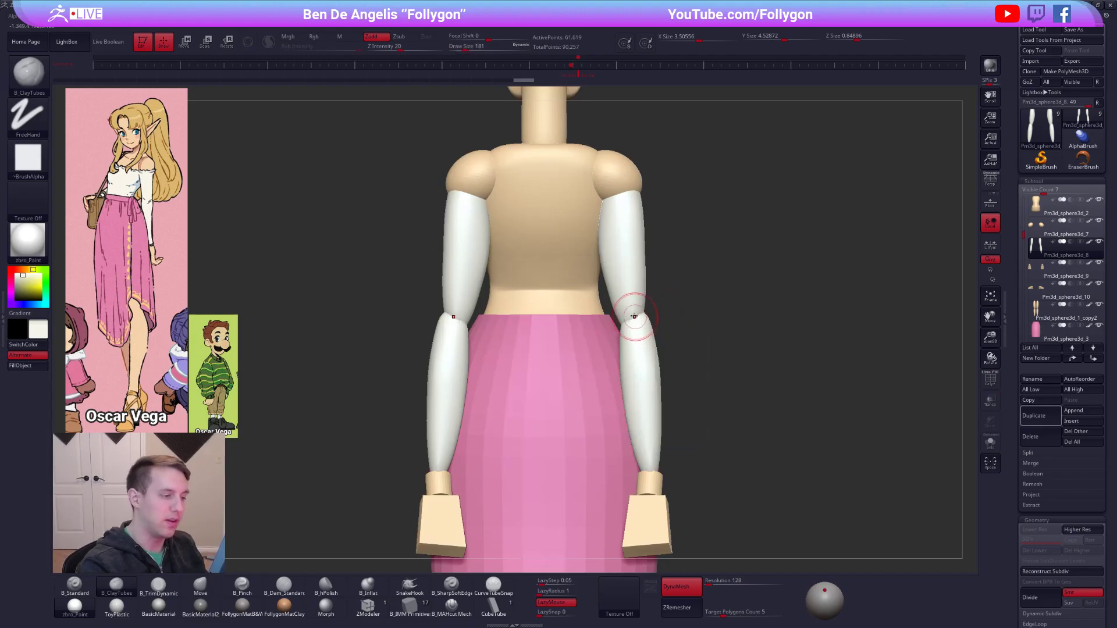
right_drag(635, 309, 600, 334)
key(space)
click(648, 321)
Reshape the front of the upper arms from the side with the Move brush, and isolate the arms with ClayTubes selected.
key(1)
key(space)
click(652, 321)
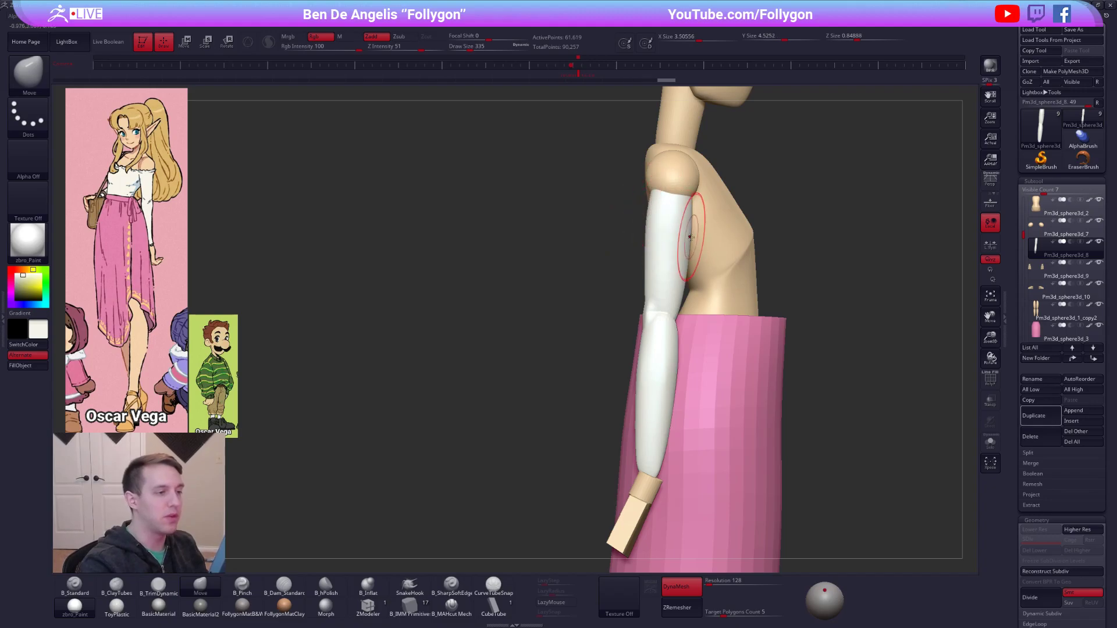
mouse_move(692, 226)
right_down()
mouse_move(726, 227)
mouse_move(663, 218)
mouse_move(674, 280)
right_up()
key(2)
key(alt+s)
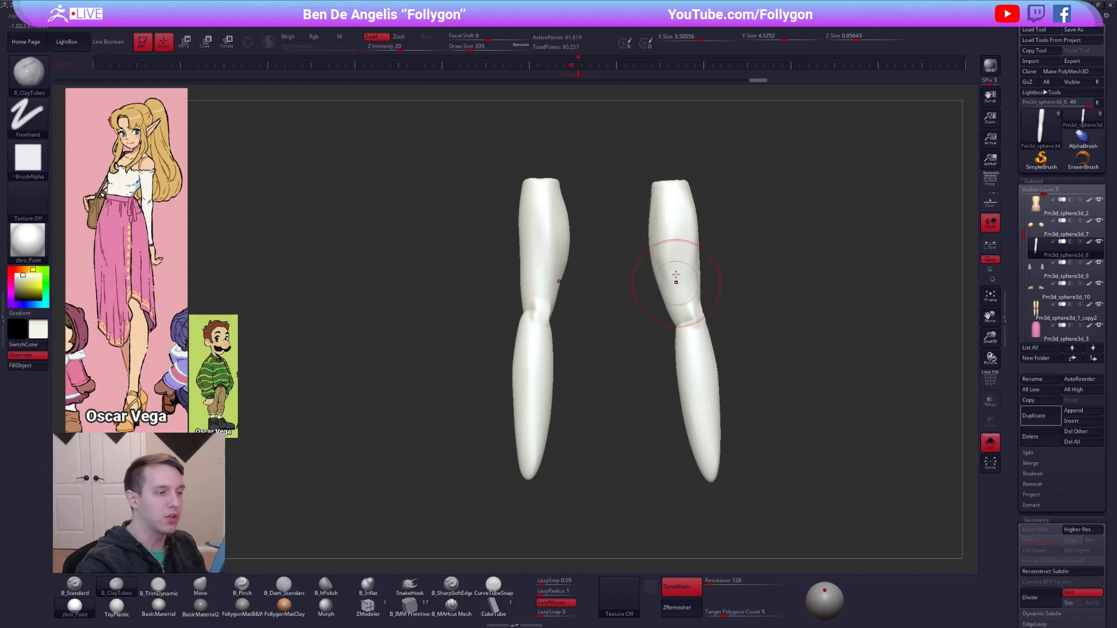
Refine the upper arms and elbows with the Move brush, checking them against the whole body.
key(alt+s)
key(4)
drag(666, 257, 669, 240)
key(2)
key(space)
key(4)
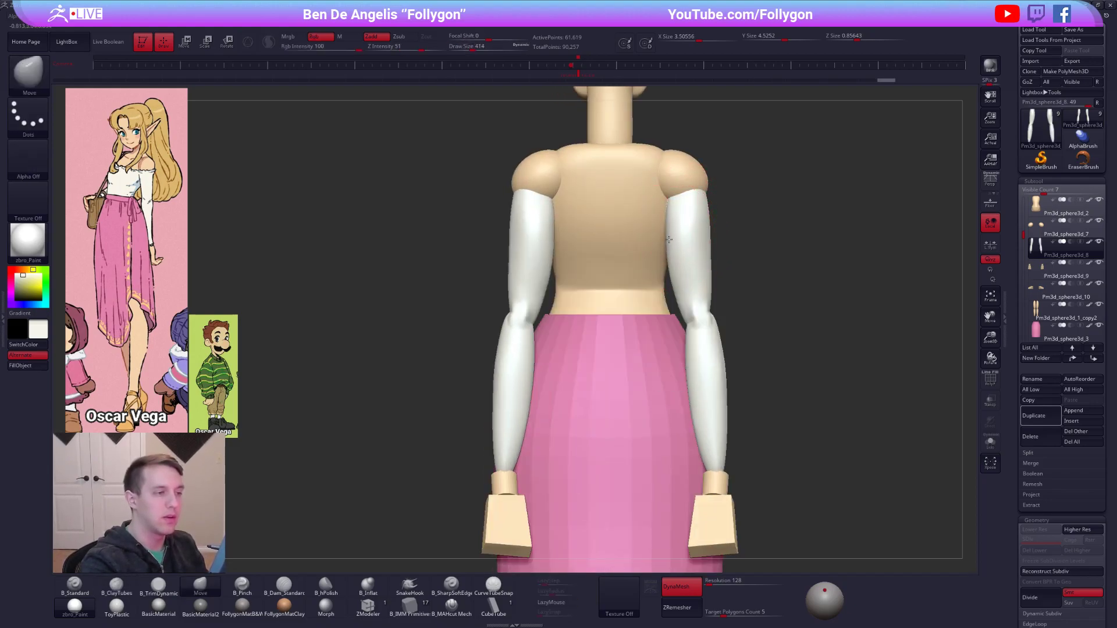
drag(675, 279, 690, 264)
key(alt+s)
Flatten and smooth the isolated upper arms with the TrimDynamic brush, and bring the full figure back.
right_drag(690, 264, 617, 250)
key(3)
drag(653, 204, 657, 268)
right_drag(658, 284, 670, 280)
drag(656, 216, 658, 261)
shift+right_drag(616, 273, 638, 277)
key(alt+s)
key(shift)
shift+drag(671, 256, 686, 268)
mouse_move(686, 259)
alt+right_down()
mouse_move(671, 244)
mouse_move(691, 325)
mouse_move(815, 373)
mouse_move(647, 393)
alt+right_up()
Turn off DynaMesh for the arms and ZRemesh them with a target polygon count of 1.
alt+right_drag(823, 375, 775, 361)
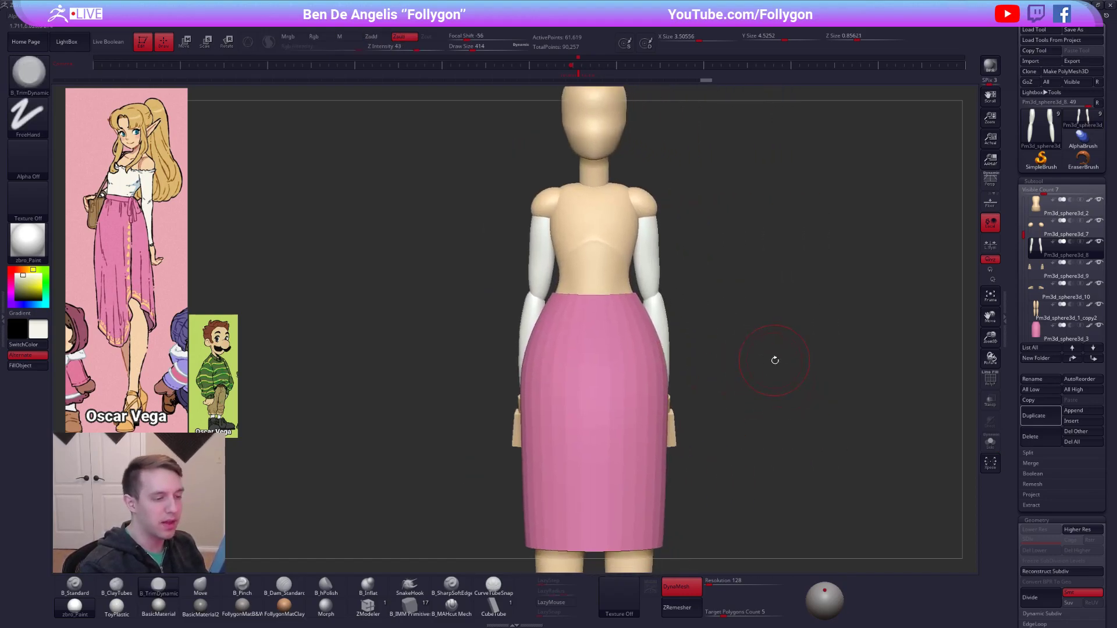
click(727, 604)
text(1)
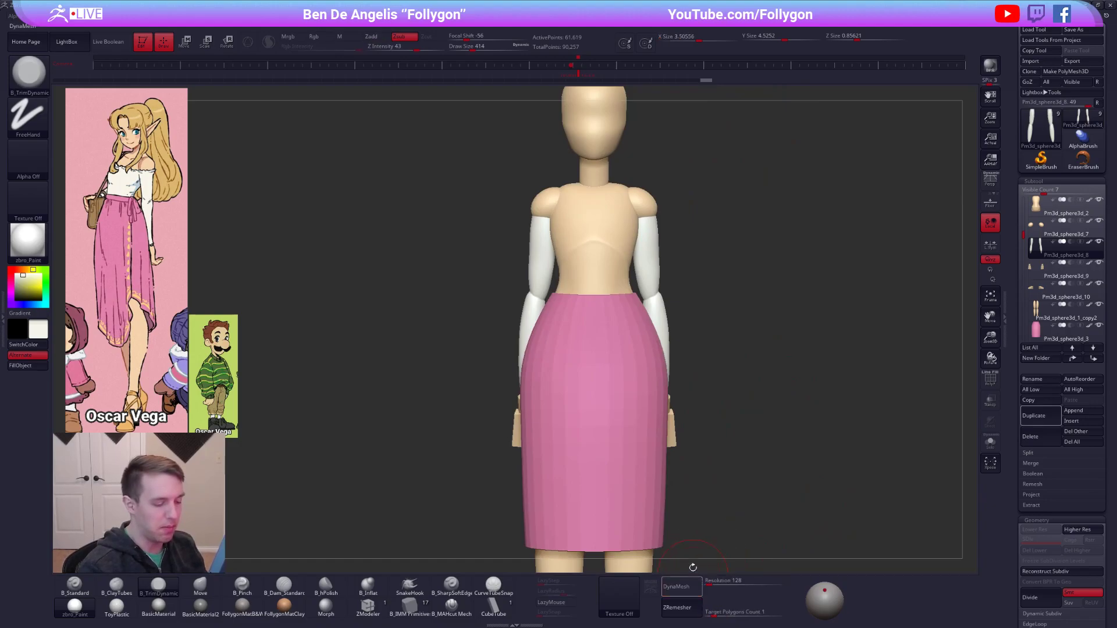
click(691, 579)
key(alt+s)
click(685, 609)
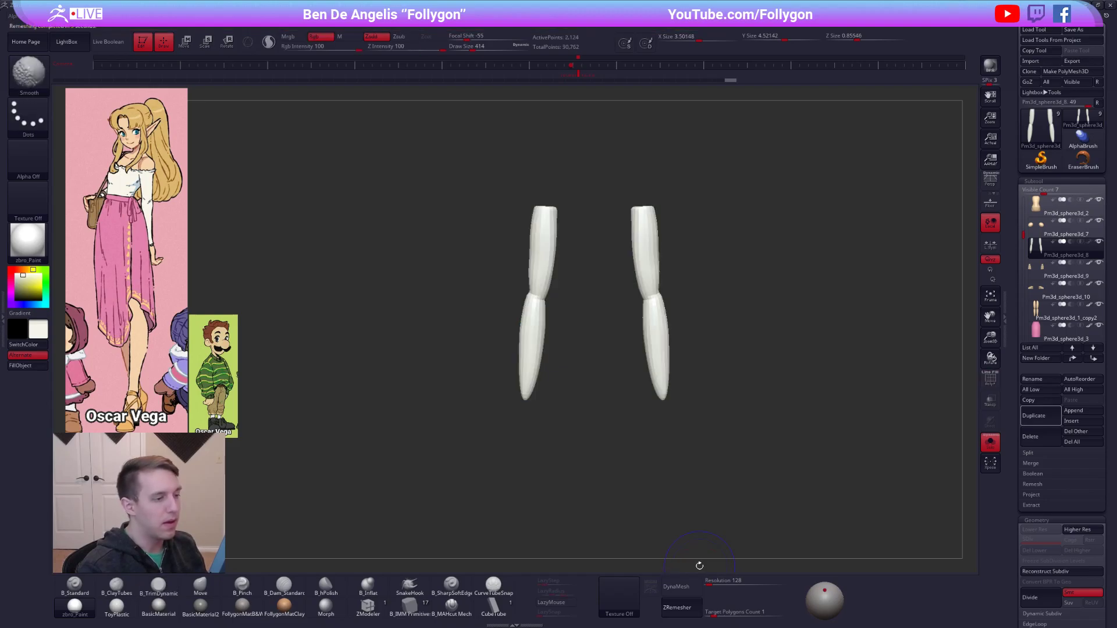
key(alt+s)
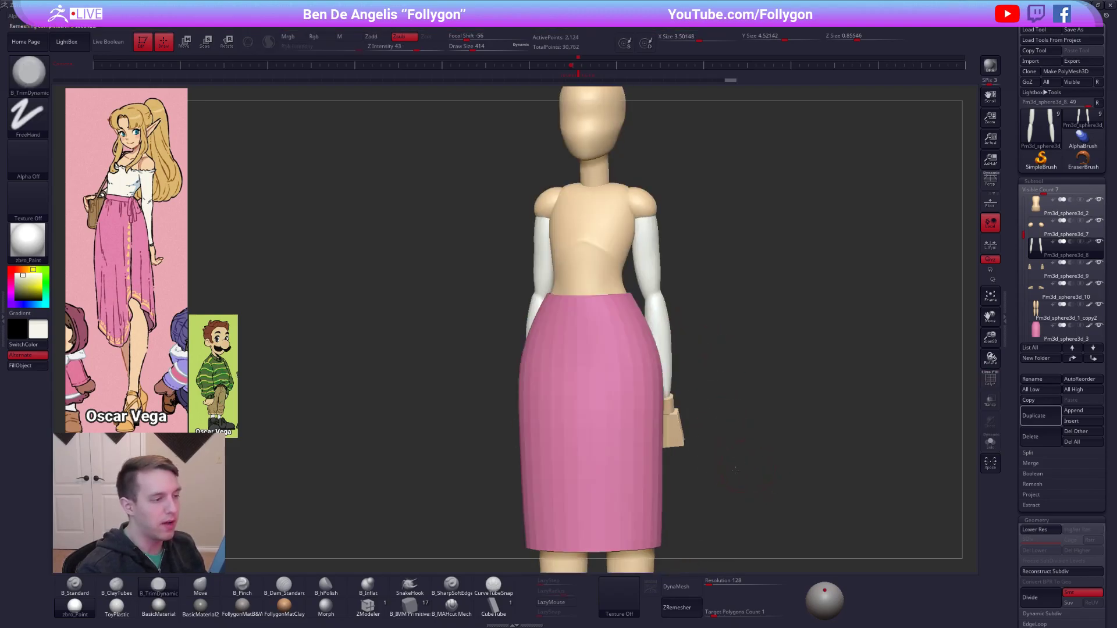
Subdivide the remeshed arms twice and adjust the upper arm from the side with a large Move brush.
shift+drag(726, 444, 663, 311)
key(ctrl+d)
key(ctrl+d)
mouse_move(739, 448)
alt+mouse_down()
mouse_move(754, 453)
mouse_move(756, 494)
alt+mouse_up()
key(b)
key(m)
key(v)
key(space)
drag(672, 237, 684, 238)
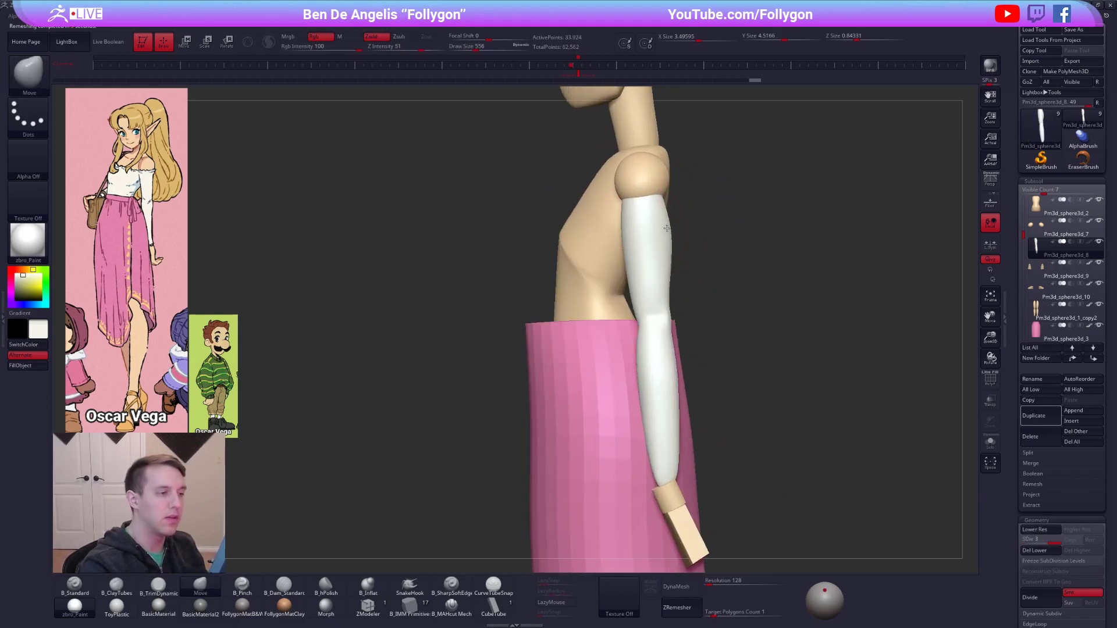
Reshape the arms around the elbows with the Move brush, working at the lowest subdivision level.
key(shift+d)
key(shift+d)
key(space)
drag(679, 247, 668, 246)
key(d)
key(d)
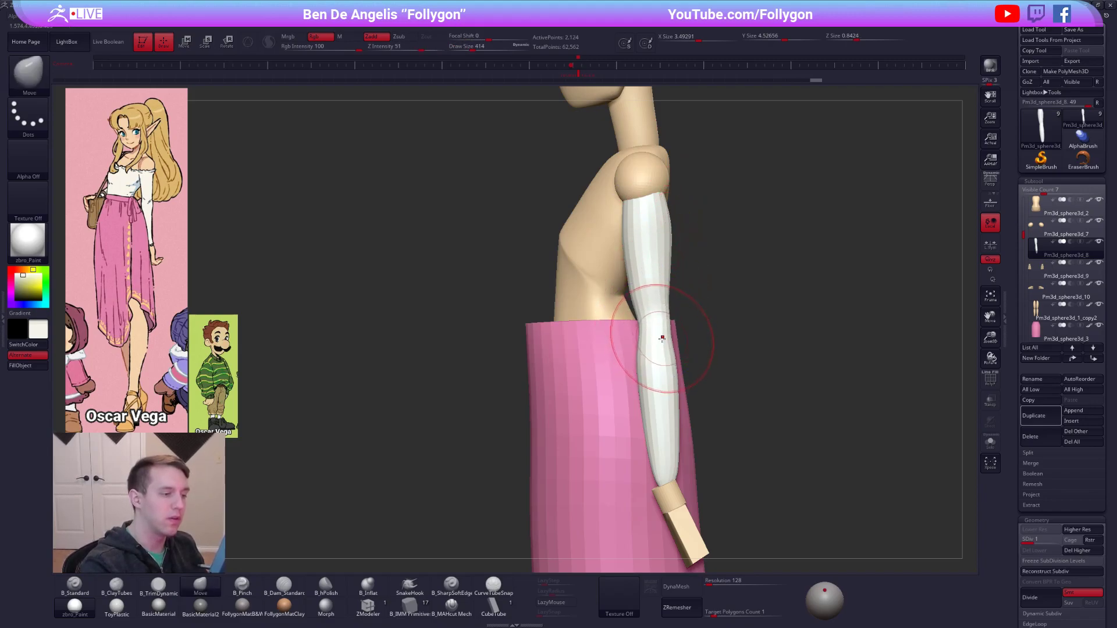
drag(655, 351, 659, 349)
right_drag(660, 349, 713, 343)
Isolate the arms and tighten the elbow creases with the Pinch brush.
key(alt+s)
key(space)
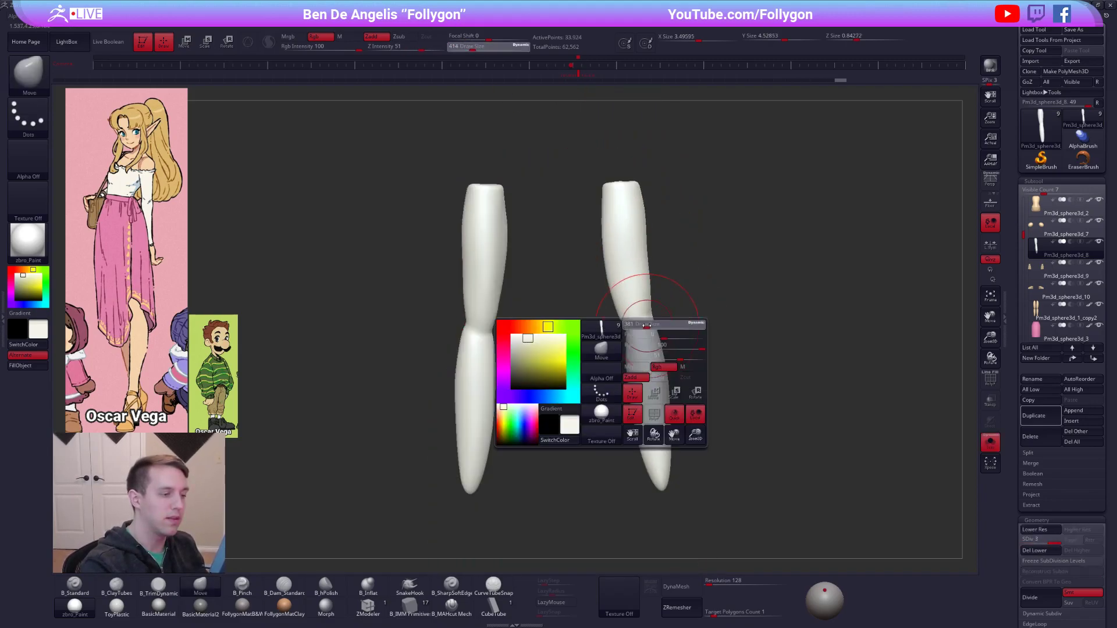
drag(658, 323, 651, 323)
key(5)
shift+right_drag(638, 320, 633, 325)
Build up the forearms just below the elbows with a small ClayTubes brush, checking them against the body.
key(2)
key(space)
mouse_move(631, 327)
mouse_down()
mouse_move(621, 326)
mouse_move(636, 338)
mouse_up()
right_drag(637, 339, 614, 339)
shift+drag(627, 349, 624, 366)
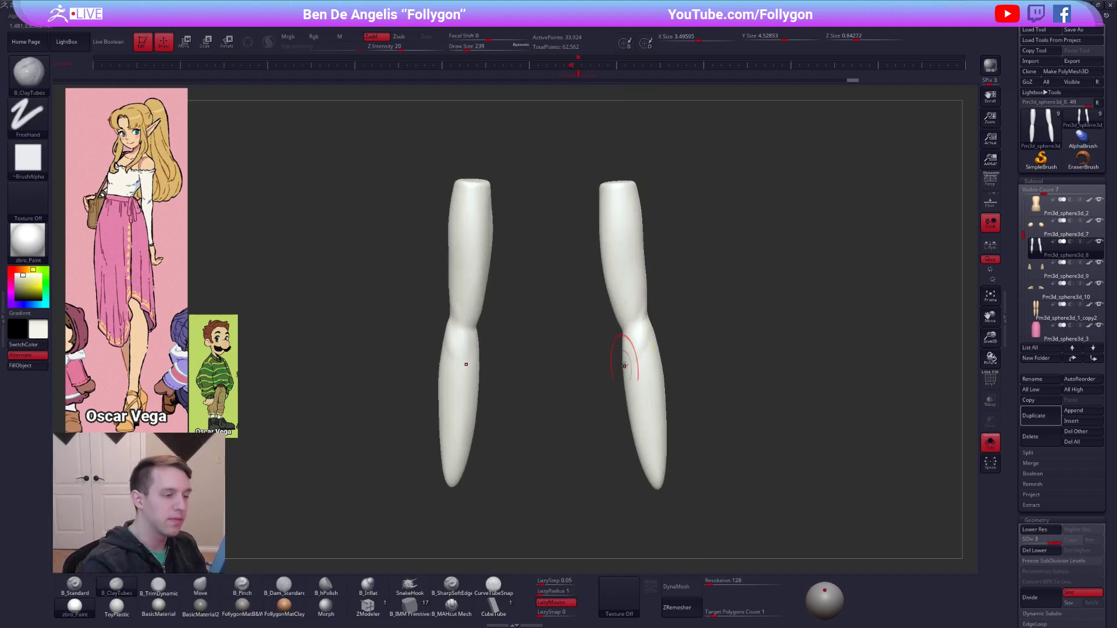
right_drag(640, 350, 653, 331)
key(space)
drag(632, 343, 640, 344)
mouse_move(640, 344)
right_down()
mouse_move(641, 320)
mouse_move(584, 394)
right_up()
key(d)
key(alt+s)
mouse_move(678, 373)
alt+right_down()
mouse_move(663, 393)
mouse_move(723, 373)
alt+right_up()
Sharpen the elbows of the isolated arms with the Pinch brush, and show the whole figure again.
key(alt+s)
mouse_move(661, 356)
right_down()
mouse_move(615, 349)
mouse_move(622, 378)
right_up()
key(5)
key(space)
drag(664, 353, 653, 349)
shift+right_drag(653, 349, 661, 363)
key(alt+s)
Pinch the upper arm from the side with an enlarged Pinch brush at draw size 519.
mouse_move(662, 363)
ctrl+right_down()
mouse_move(703, 387)
mouse_move(623, 349)
ctrl+right_up()
right_drag(712, 342, 628, 339)
key(space)
drag(659, 292, 670, 292)
ctrl+right_drag(667, 269, 674, 298)
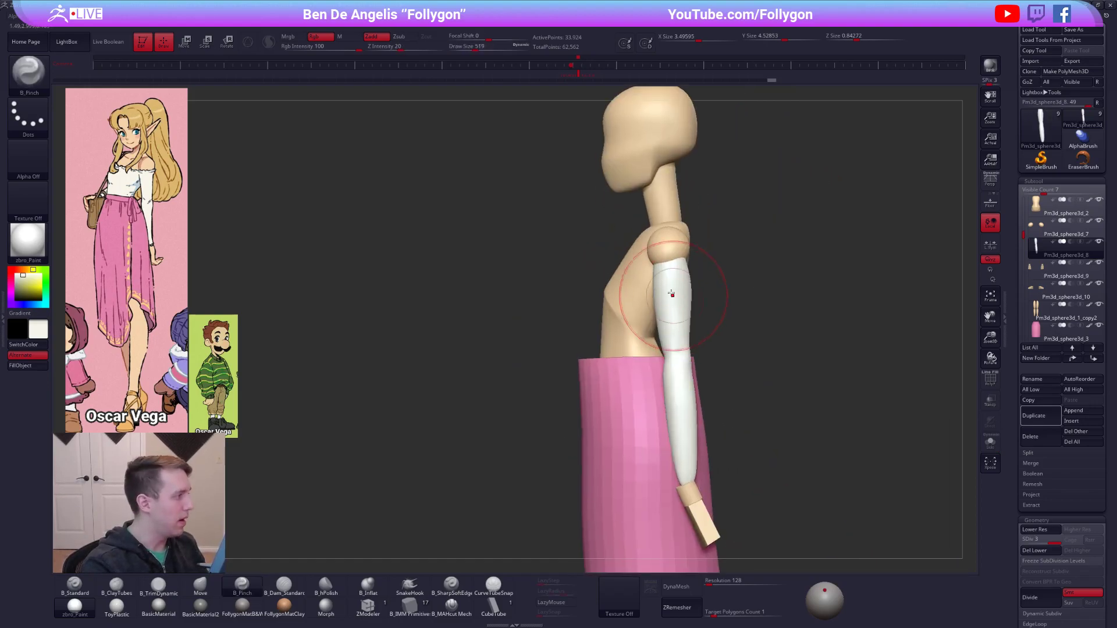
Lower the upper ends of the arms beneath the shoulder spheres with Transpose, and isolate the arms.
key(alt+s)
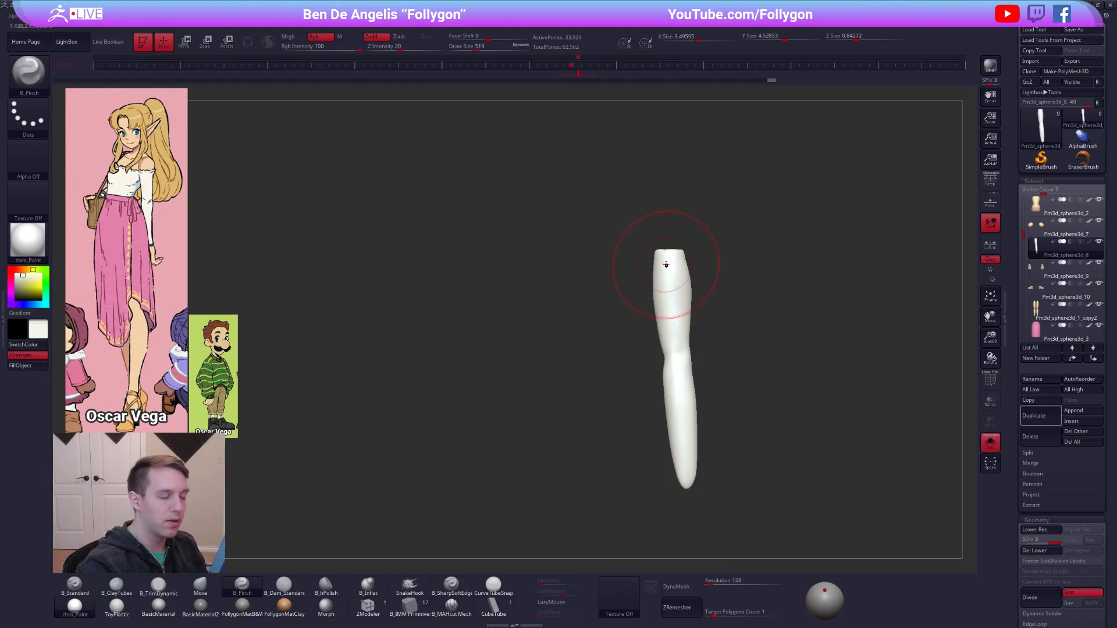
key(alt+s)
key(w)
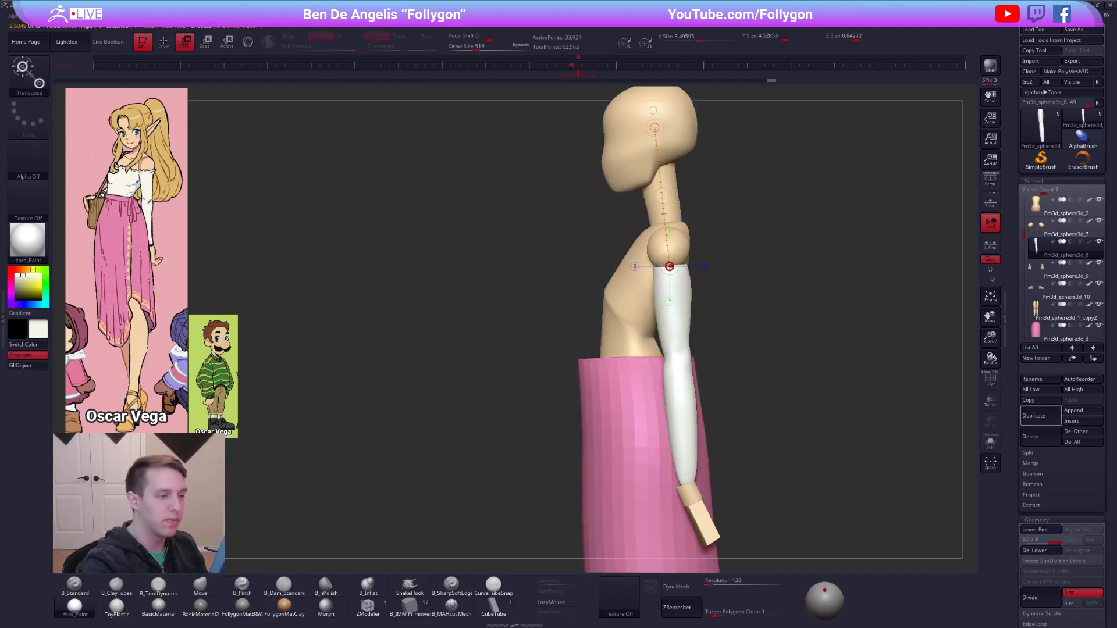
key(q)
key(alt+s)
Round and widen the flat upper ends of the arms from above with the Move brush.
mouse_move(669, 284)
right_down()
mouse_move(675, 369)
mouse_move(657, 372)
right_up()
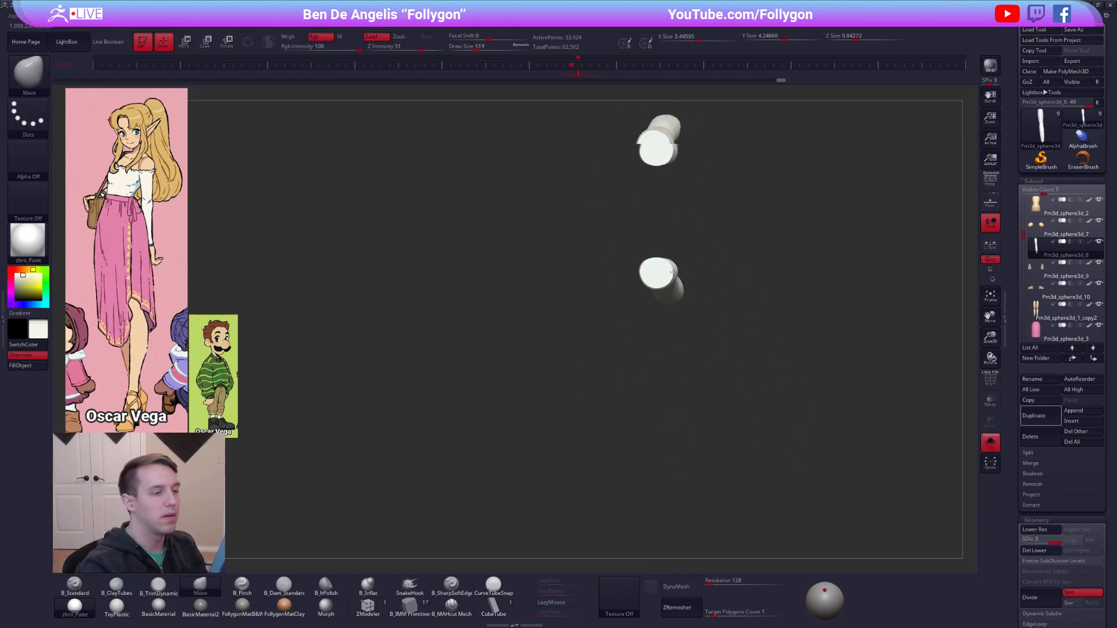
ctrl+right_drag(668, 262, 667, 266)
key(space)
drag(667, 266, 662, 265)
alt+right_drag(643, 276, 664, 337)
key(space)
drag(668, 312, 663, 309)
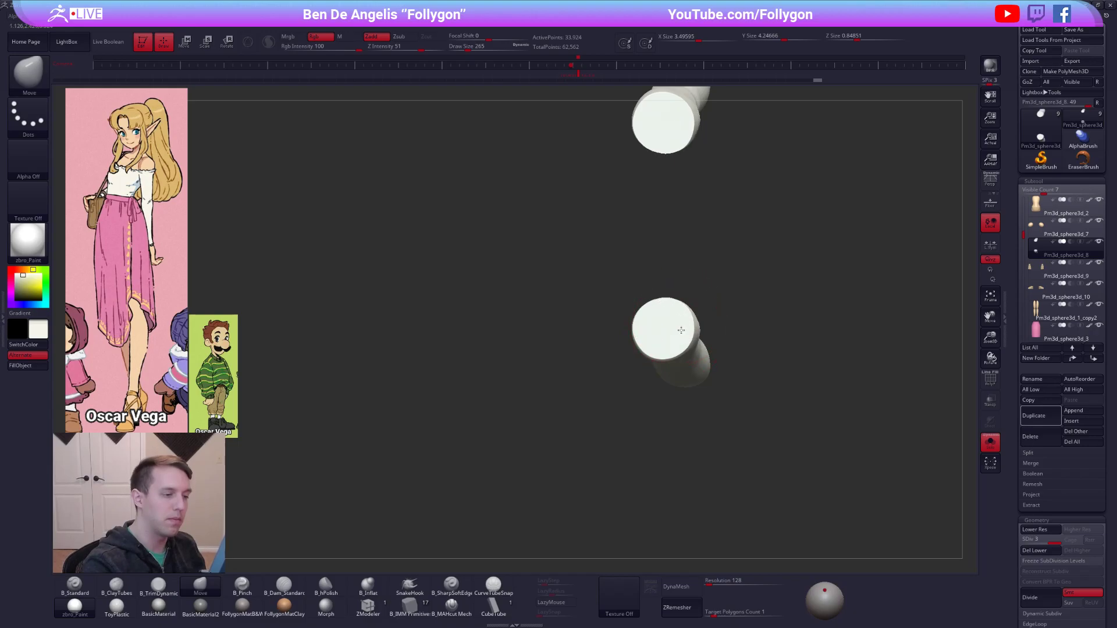
drag(666, 327, 664, 327)
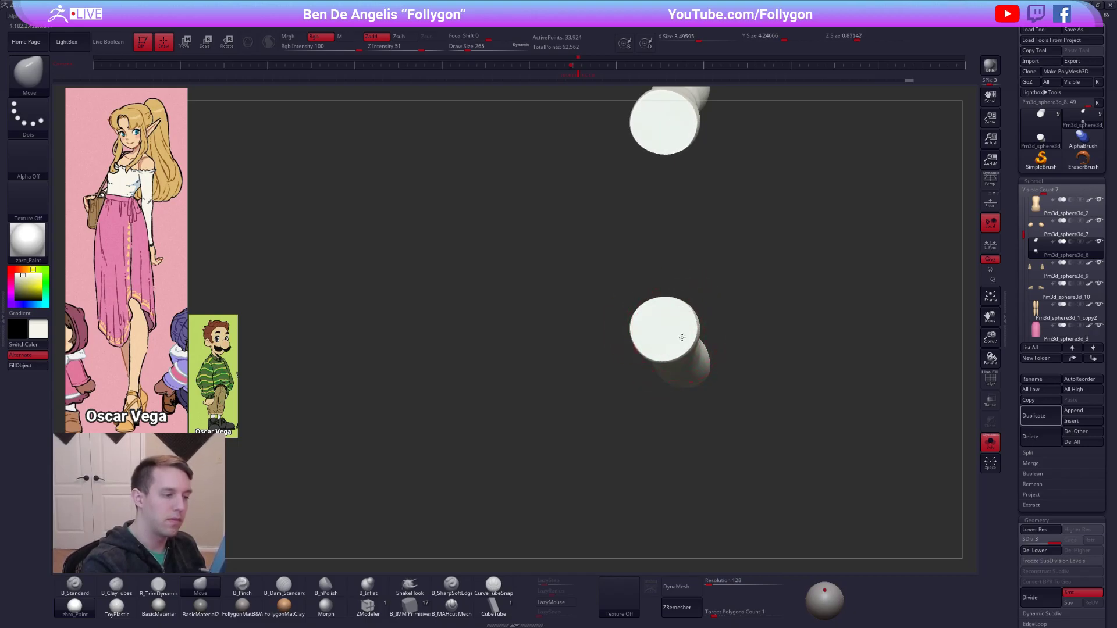
mouse_move(681, 331)
right_down()
mouse_move(686, 272)
mouse_move(680, 294)
mouse_move(703, 339)
mouse_move(687, 376)
right_up()
key(alt+s)
alt+right_drag(687, 376, 687, 316)
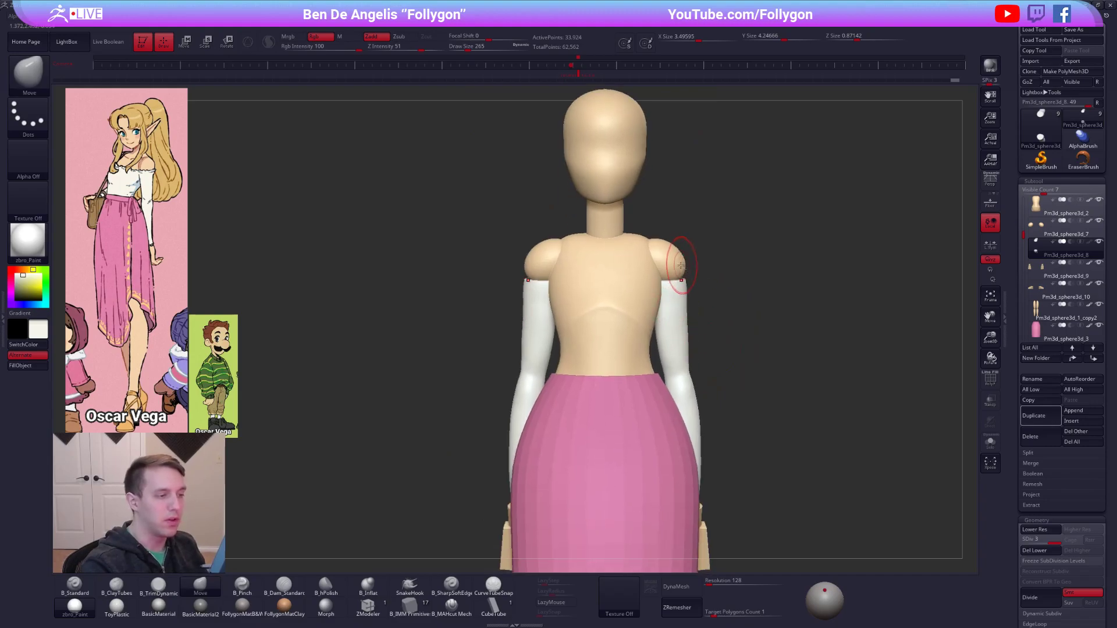
Fill the arms with white using the Standard brush, and make the shoulder spheres the active subtool.
alt+click(682, 266)
alt+click(675, 318)
key(b)
key(s)
key(t)
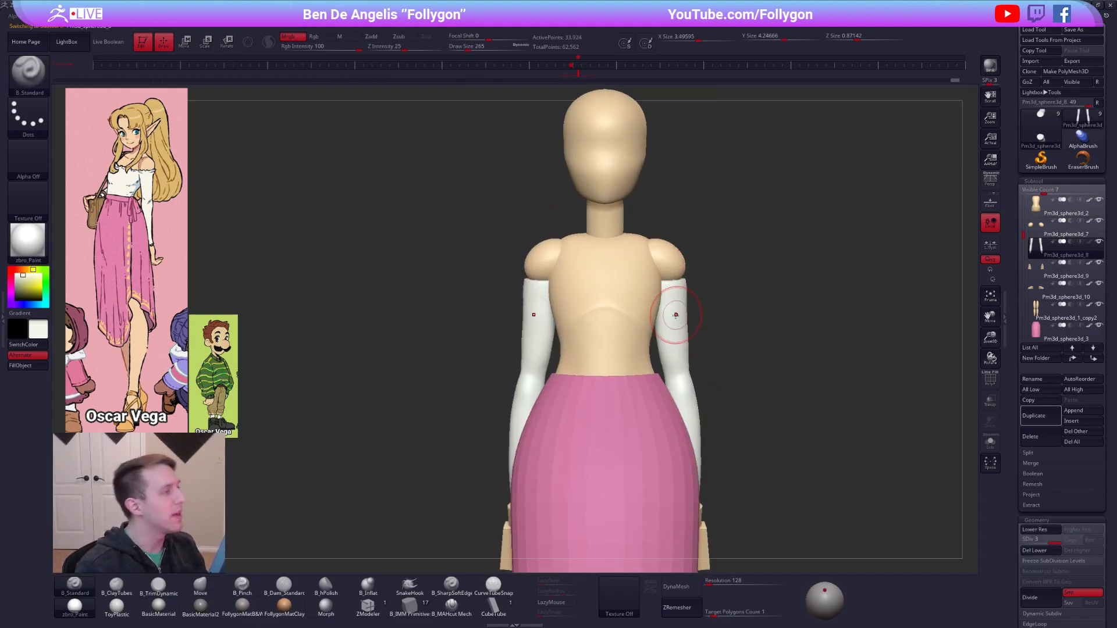
click(18, 365)
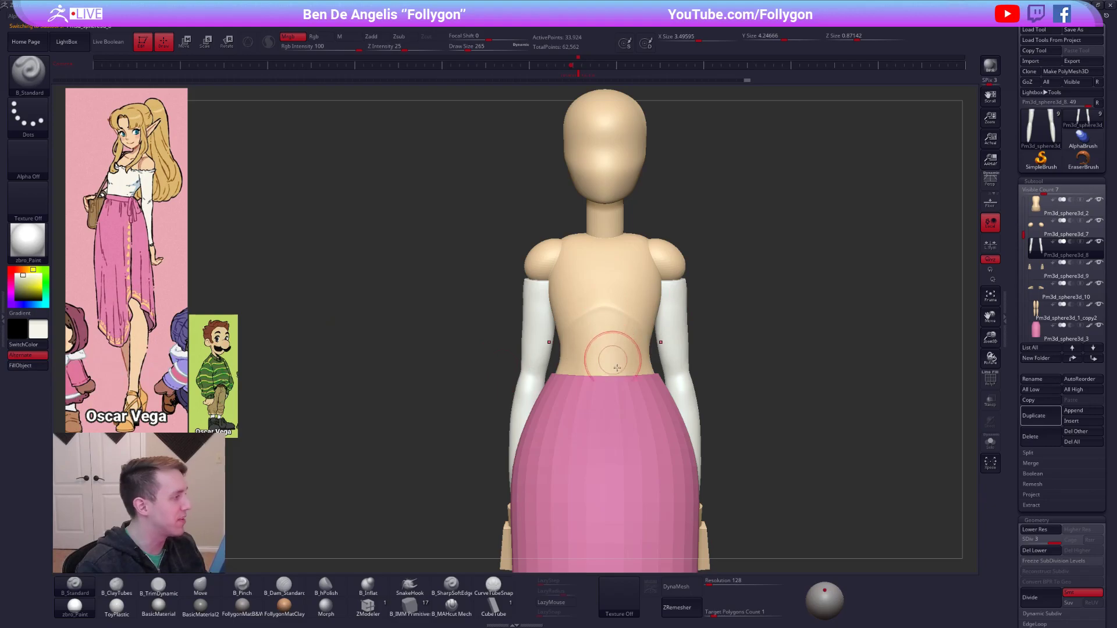
shift+right_drag(655, 383, 617, 386)
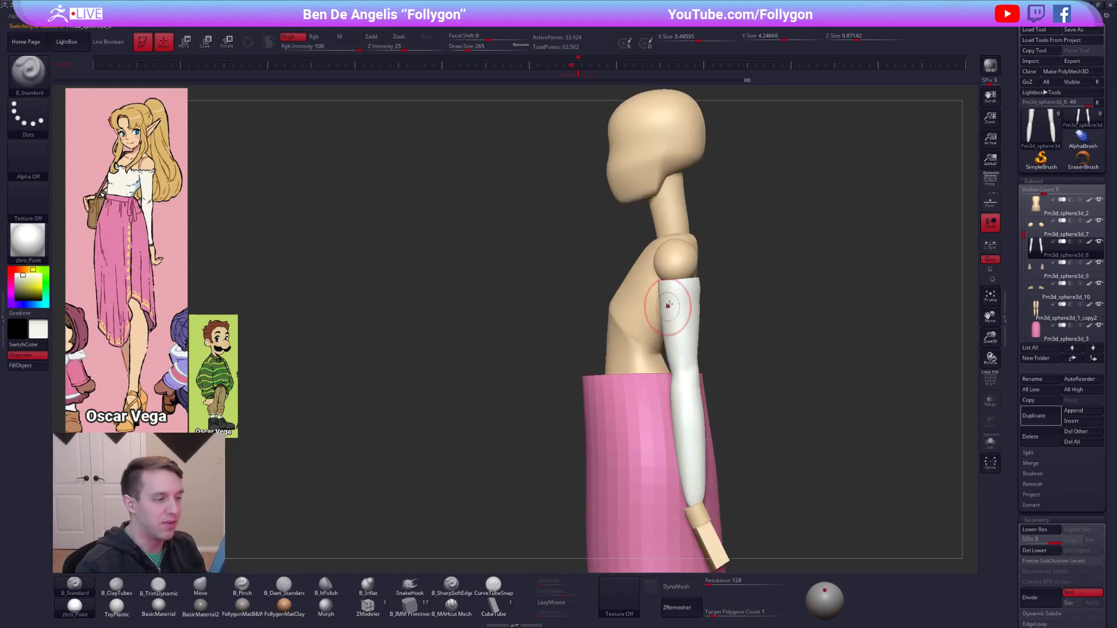
alt+click(687, 261)
key(shift+f)
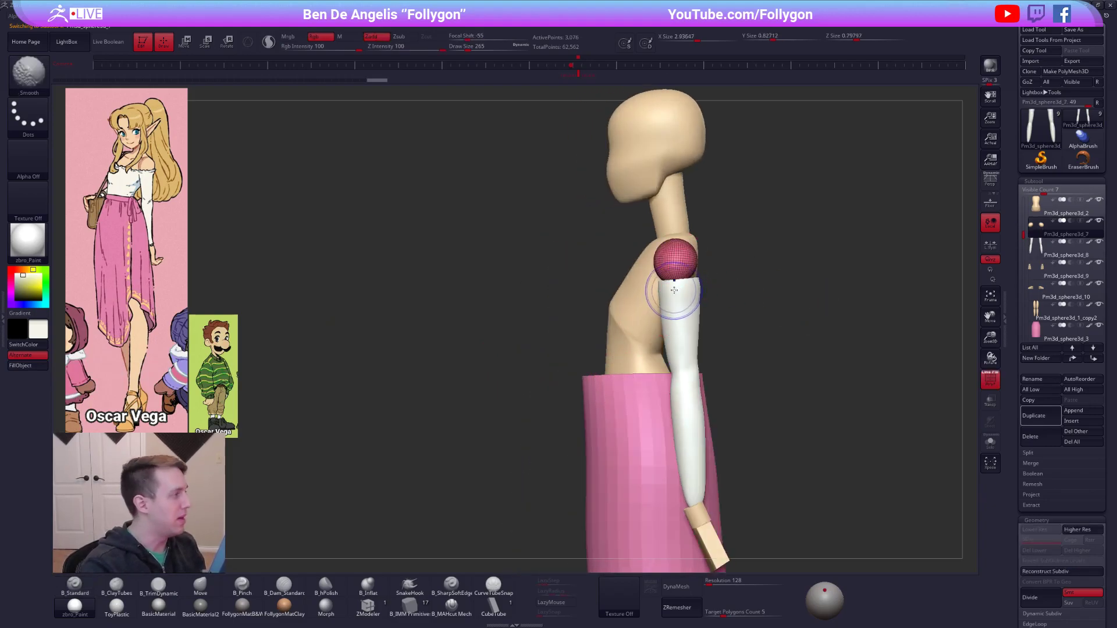
Try stretching the shoulder spheres down over the upper arms with the Move brush, and undo the strokes.
key(space)
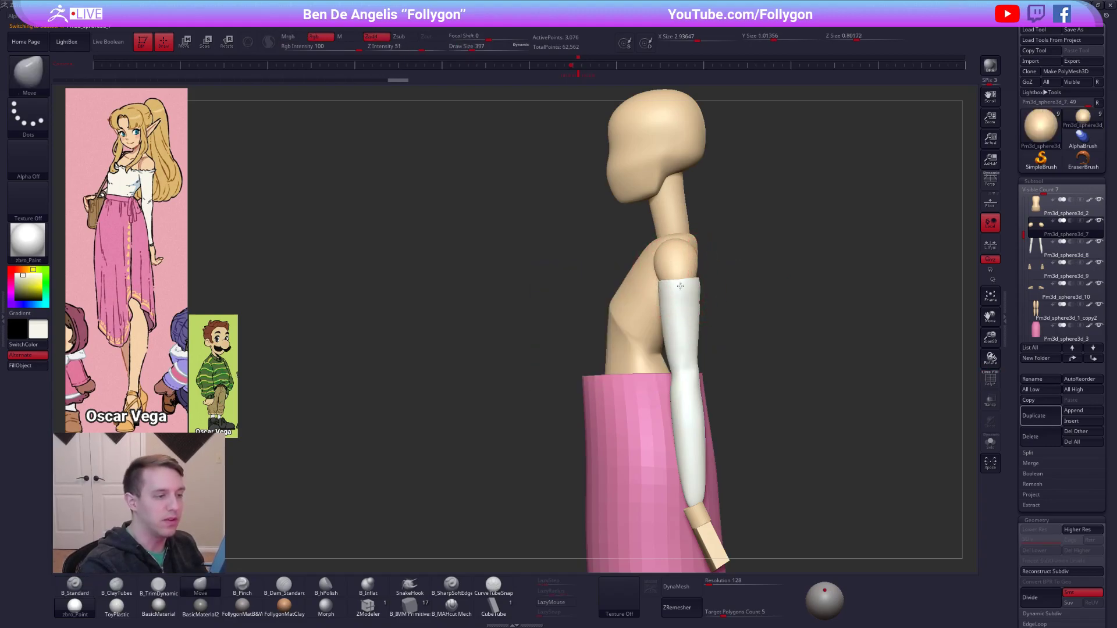
shift+right_drag(690, 283, 655, 285)
drag(693, 283, 698, 285)
key(alt+s)
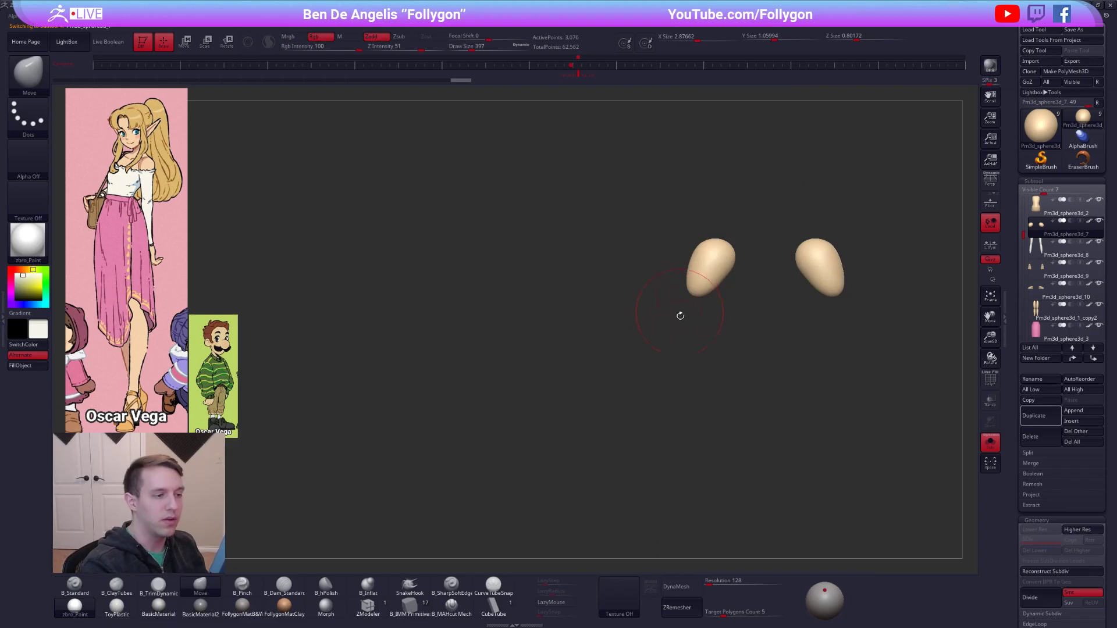
key(ctrl+z)
key(ctrl+z)
key(ctrl+z)
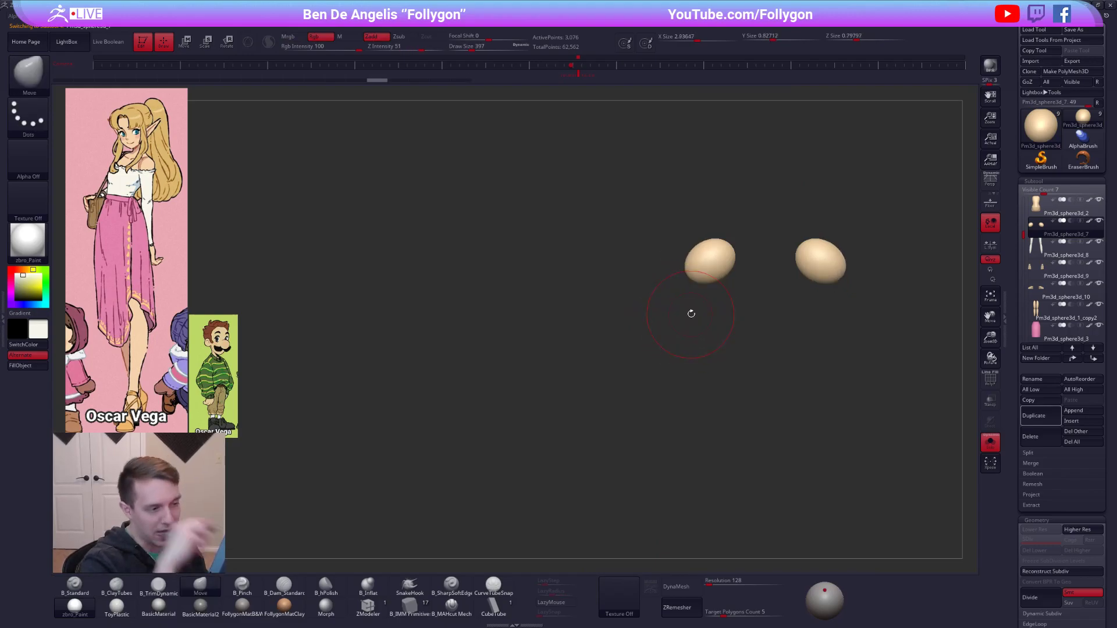
key(ctrl+z)
Widen the shoulder spheres outward from the front with a larger Move brush.
key(alt+s)
mouse_move(691, 313)
right_down()
mouse_move(770, 310)
mouse_move(675, 324)
right_up()
key(space)
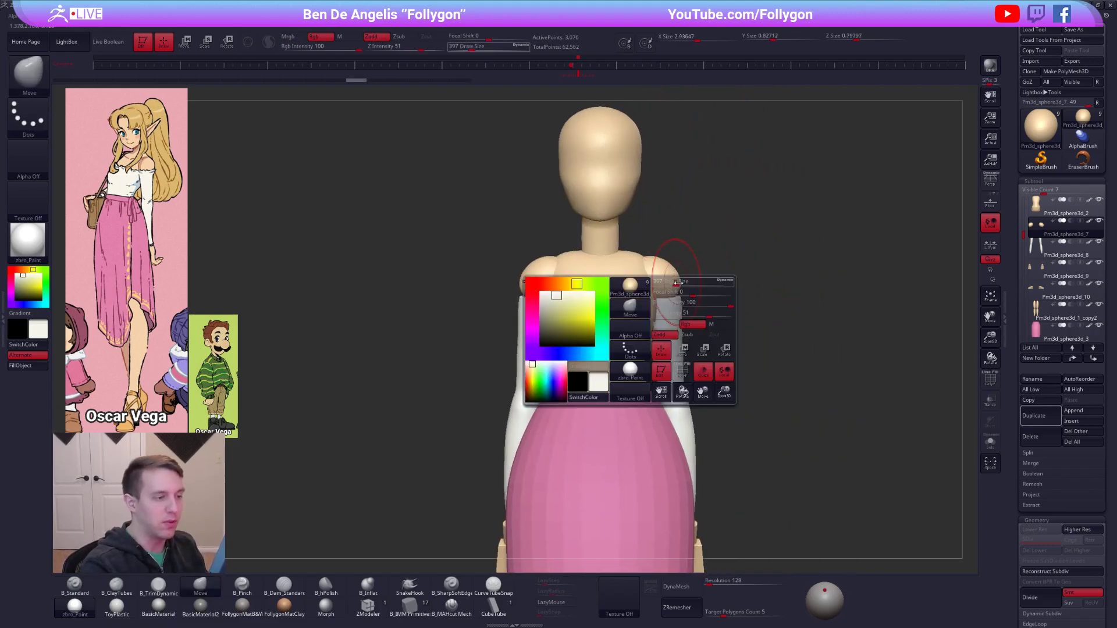
drag(678, 283, 681, 283)
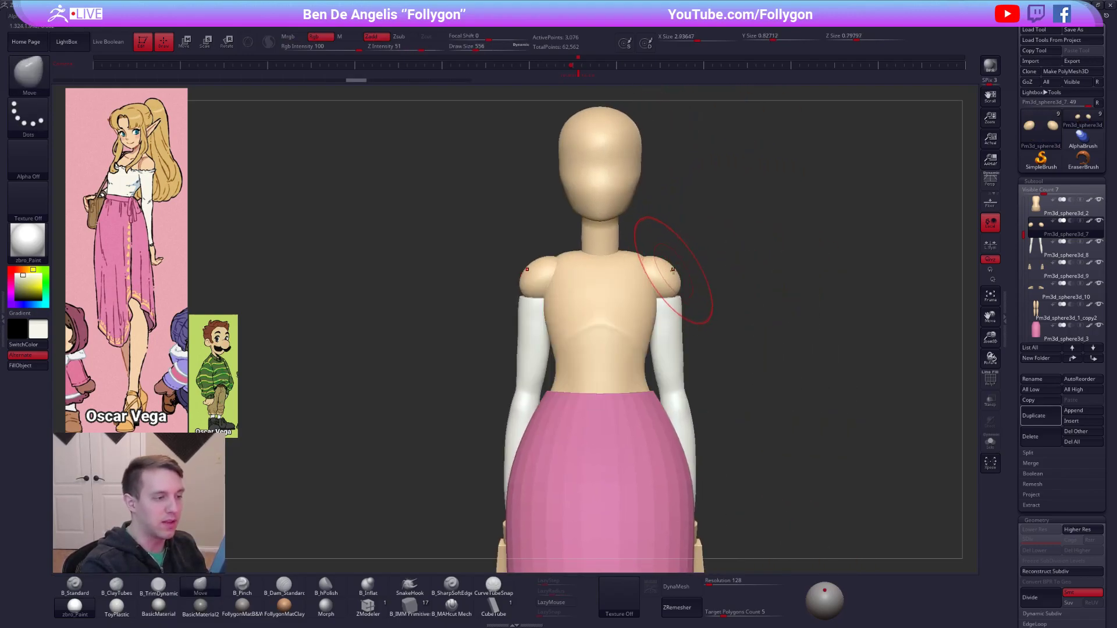
Duplicate the shoulder spheres and reshape the shoulder volumes down toward the upper arms with the Move brush.
click(1042, 416)
mouse_move(676, 290)
mouse_down()
mouse_move(686, 318)
mouse_move(654, 296)
mouse_move(677, 289)
mouse_up()
key(space)
key(alt+s)
key(space)
mouse_move(669, 294)
right_down()
mouse_move(654, 306)
mouse_move(723, 291)
mouse_move(709, 295)
mouse_move(733, 302)
mouse_move(722, 274)
right_up()
key(alt+s)
alt+click(678, 269)
mouse_move(679, 268)
mouse_down()
mouse_move(652, 269)
mouse_move(676, 280)
mouse_up()
Merge the duplicated spheres into the shoulder subtool and fuse them with DynaMesh at resolution 128.
key(ctrl+shift+d)
click(888, 293)
click(853, 319)
key(alt+s)
key(space)
click(818, 368)
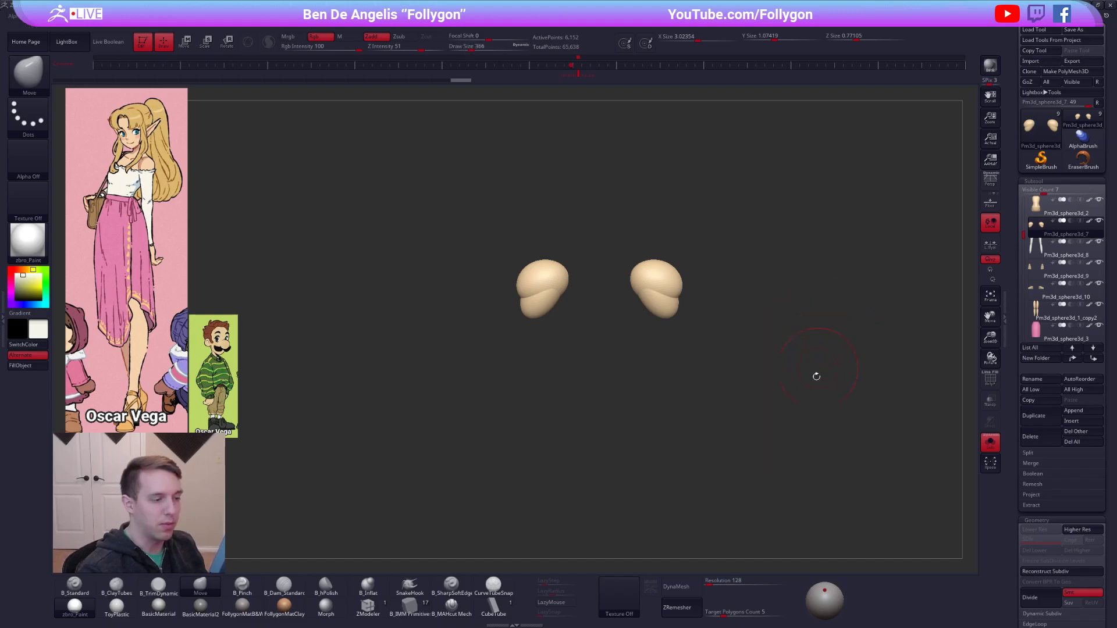
click(679, 586)
Blend the fused shoulders into one smooth form with the ClayTubes and Move brushes.
mouse_move(466, 349)
mouse_down()
mouse_move(734, 308)
mouse_move(675, 294)
mouse_up()
key(2)
mouse_move(751, 325)
shift+mouse_down()
mouse_move(721, 314)
mouse_move(706, 285)
mouse_move(700, 302)
mouse_move(677, 292)
shift+mouse_up()
key(alt+s)
key(4)
right_click(657, 352)
key(2)
right_drag(719, 318, 689, 304)
shift+drag(688, 298, 687, 295)
shift+right_drag(687, 296, 719, 305)
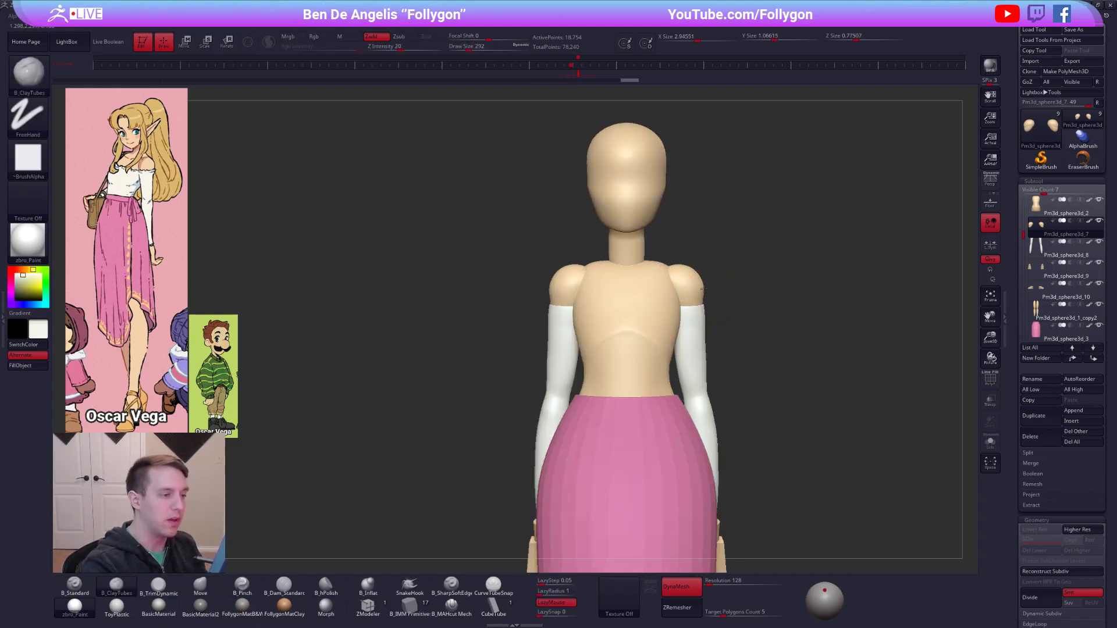
Make the torso active and adjust its upper corners next to the shoulders with the Move brush.
ctrl+right_drag(675, 360, 652, 331)
right_click(629, 339)
key(4)
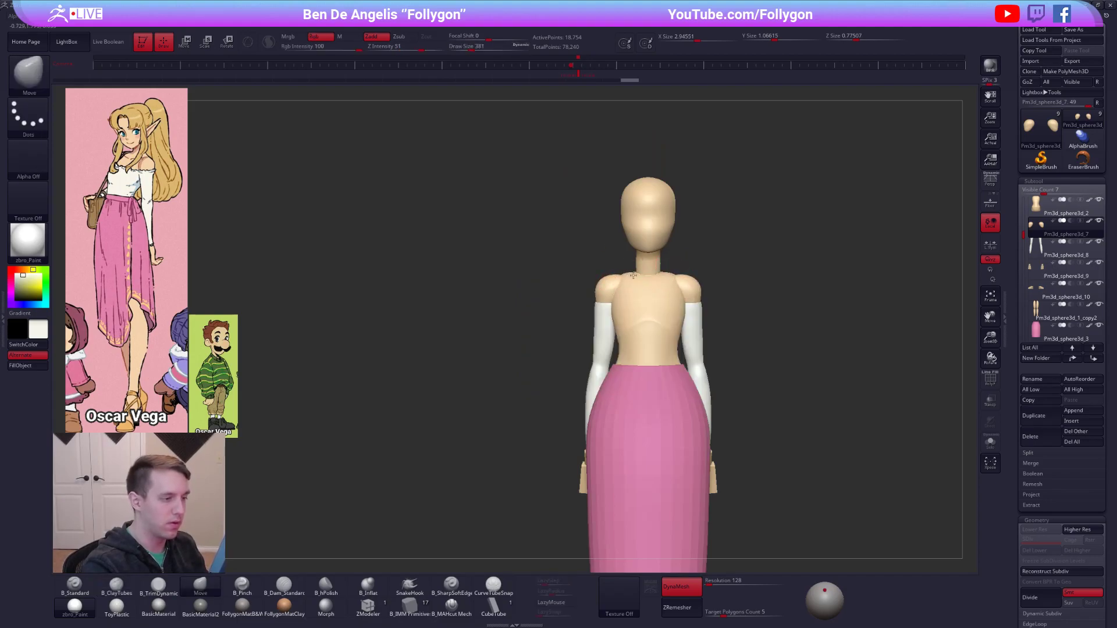
alt+click(638, 290)
ctrl+right_drag(640, 291, 587, 347)
right_click(588, 347)
key(shift+s)
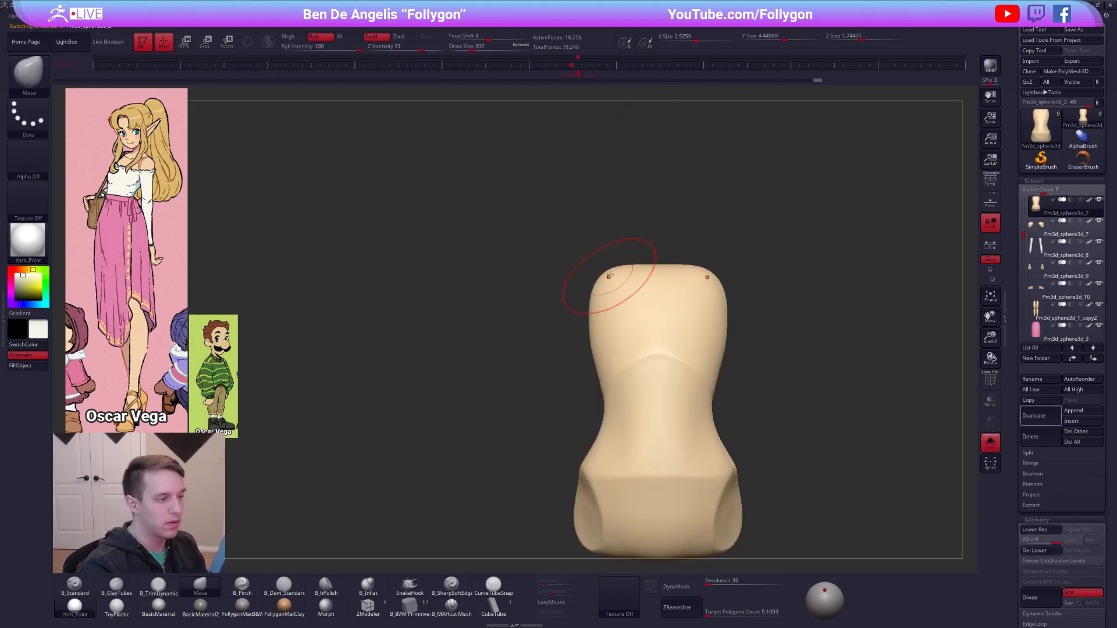
key(shift+s)
key(ctrl)
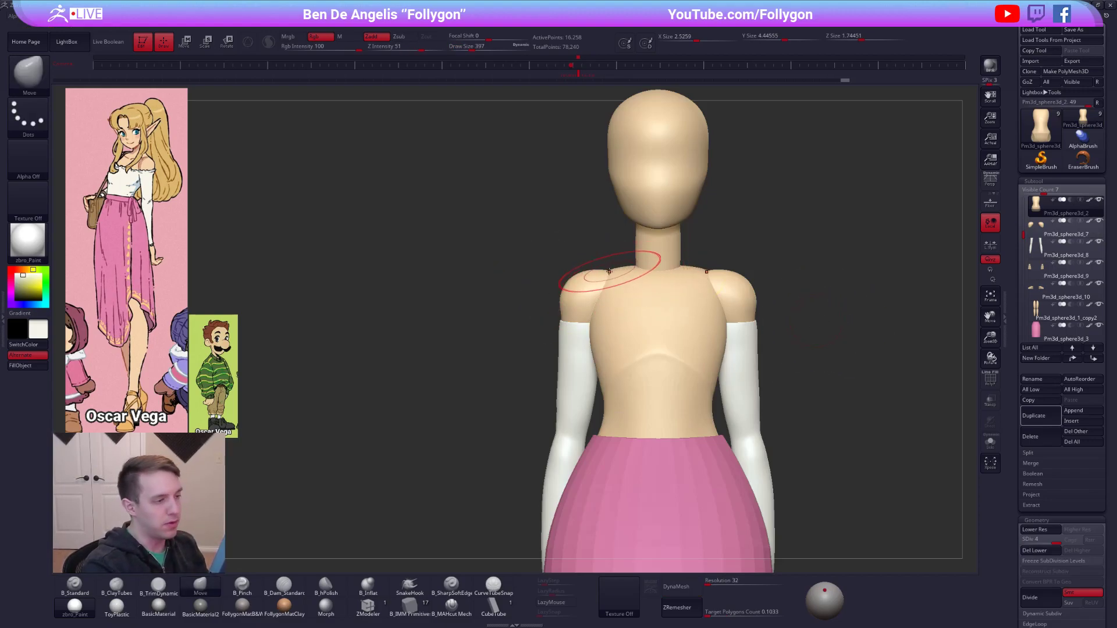
Raise the top of the torso toward the neck and refine the shoulder slope with the Move brush.
shift+right_drag(610, 277, 690, 265)
key(shift+s)
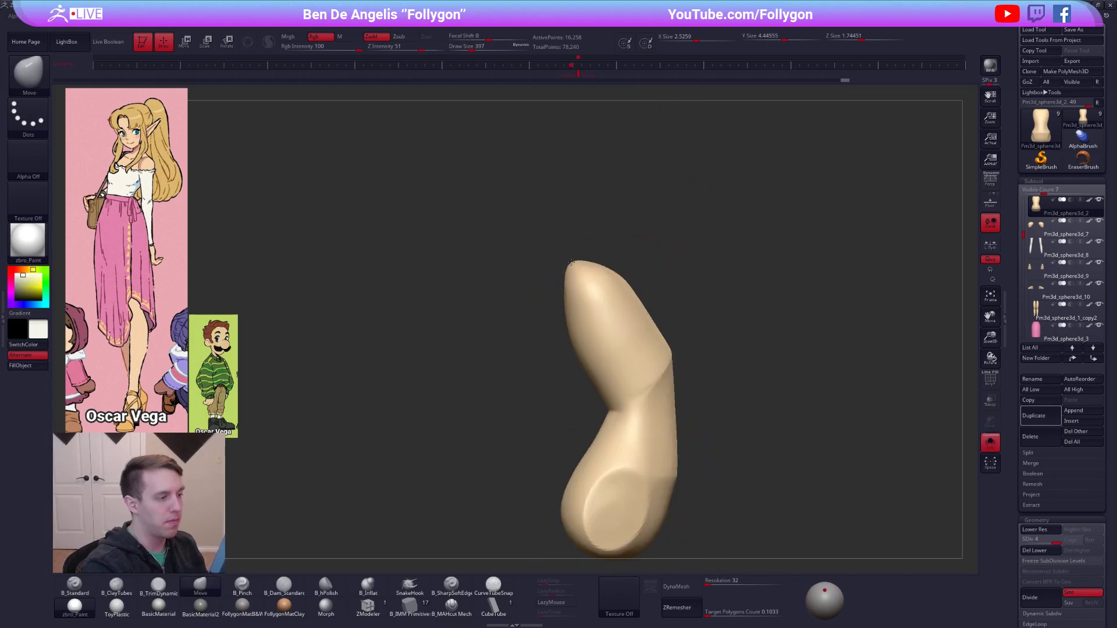
key(shift+s)
shift+right_drag(575, 258, 622, 266)
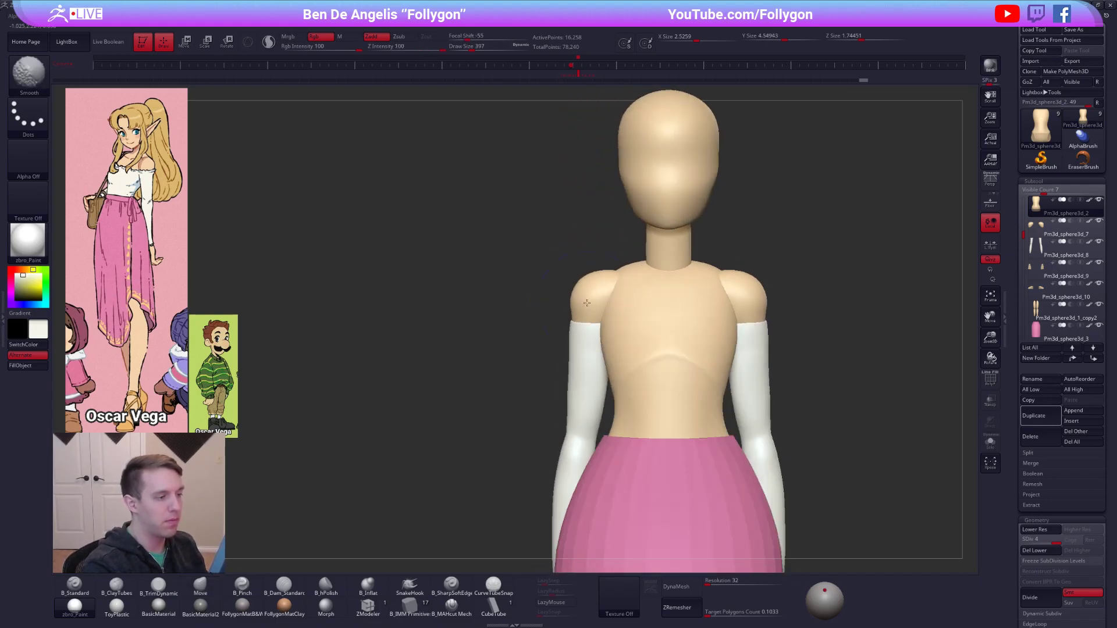
alt+click(616, 278)
right_drag(618, 269, 565, 285)
drag(566, 284, 571, 284)
mouse_move(671, 303)
ctrl+right_down()
mouse_move(631, 267)
mouse_move(594, 270)
ctrl+right_up()
Examine the torso and shoulder proportions from several angles and make the torso the active subtool.
mouse_move(687, 491)
ctrl+right_down()
mouse_move(783, 526)
mouse_move(789, 476)
ctrl+right_up()
right_drag(790, 477, 695, 478)
right_drag(573, 339, 613, 309)
alt+right_drag(613, 308, 678, 334)
alt+click(629, 315)
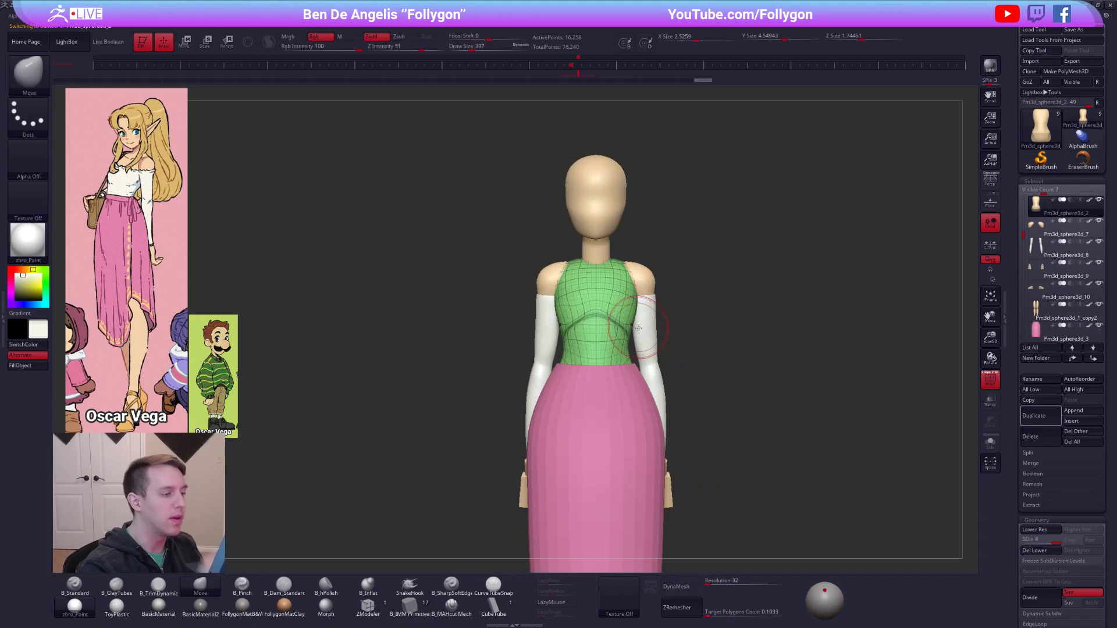
alt+right_drag(606, 302, 638, 317)
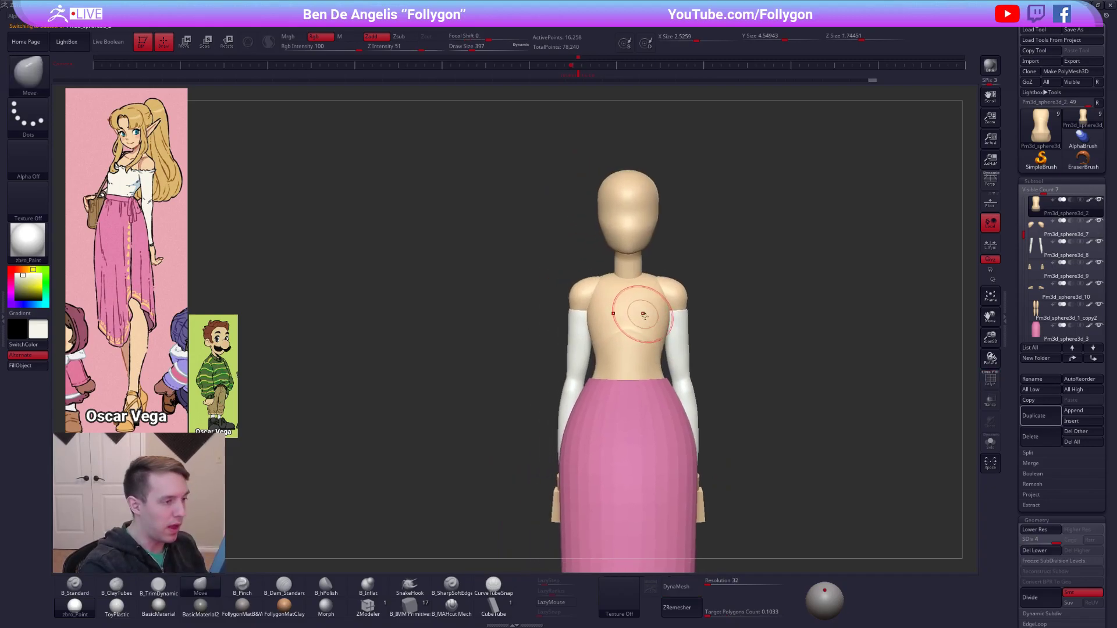
click(424, 609)
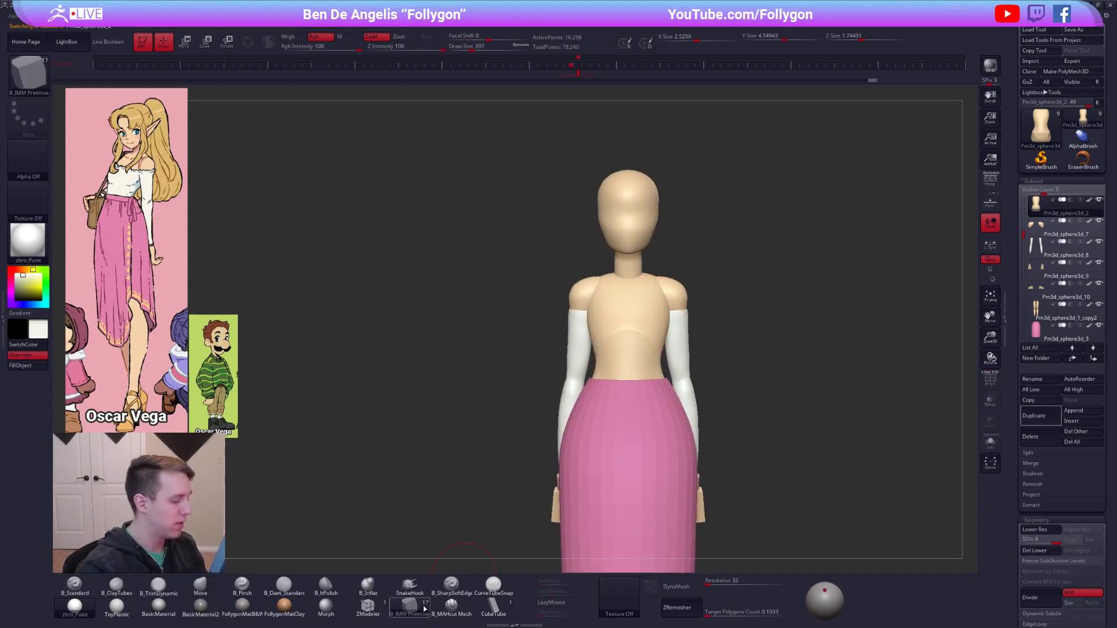
key(m)
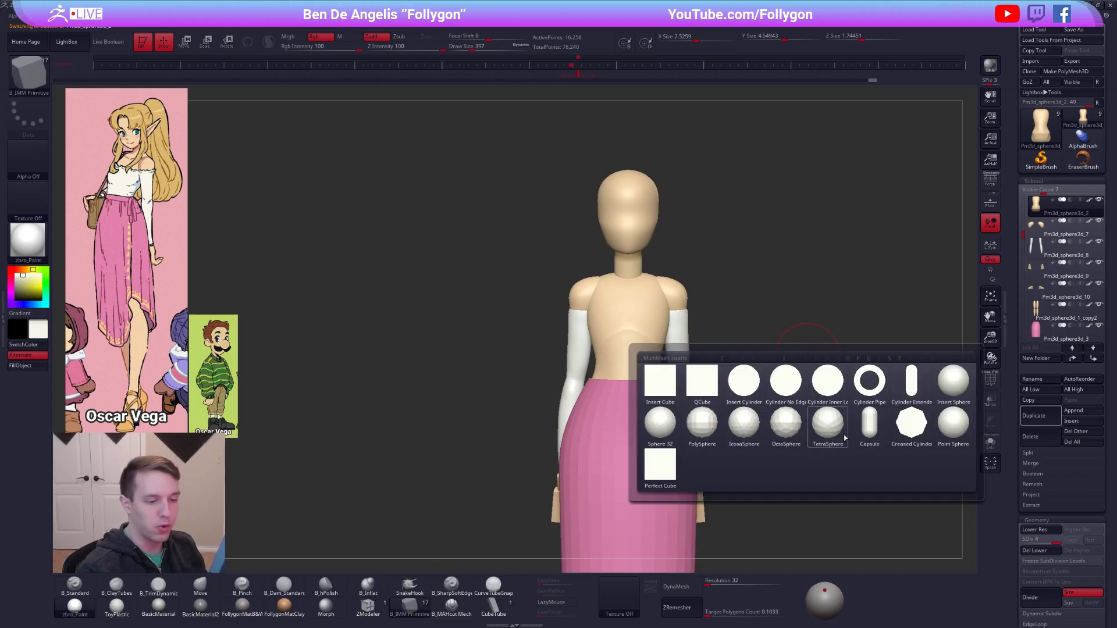
mouse_move(825, 437)
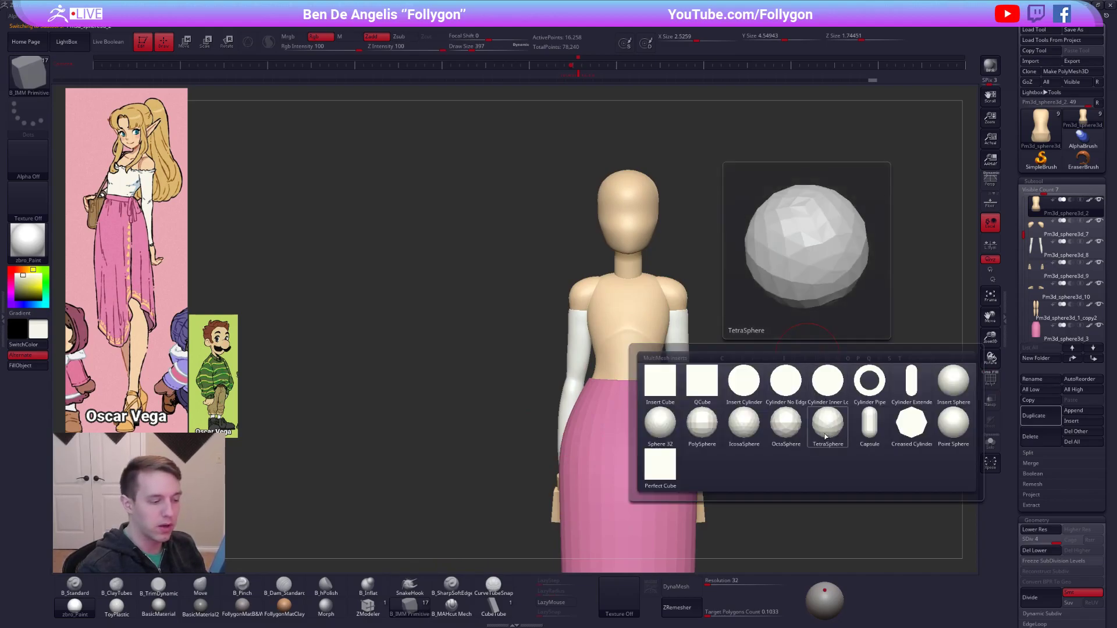
click(960, 390)
Sample the skin colour from the model and delete the torso's lower subdivision levels.
key(c)
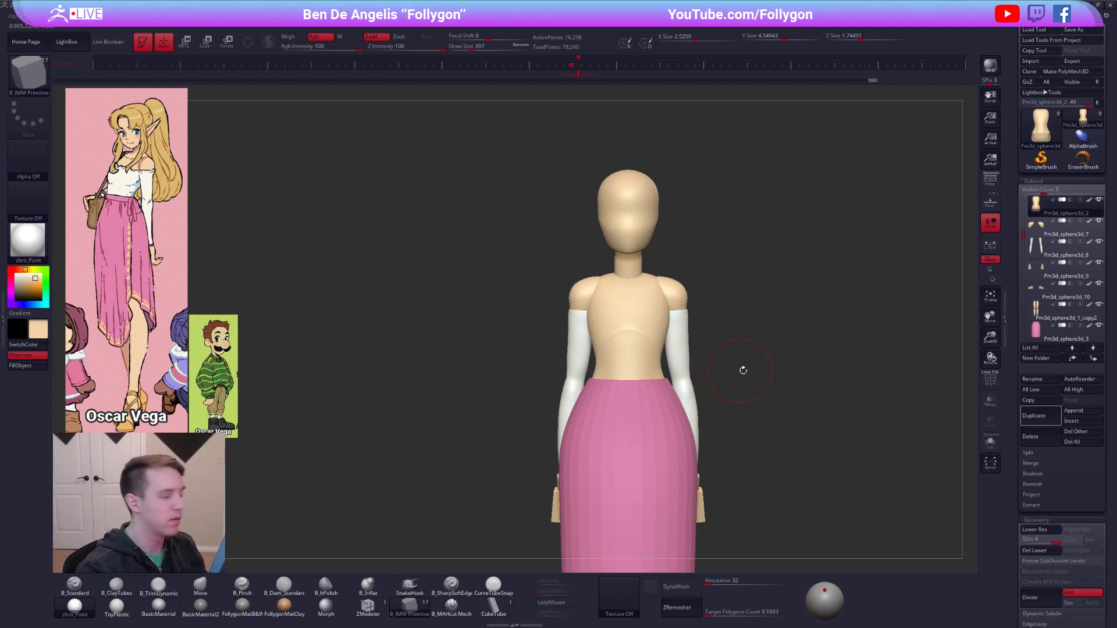
key(1)
click(1042, 528)
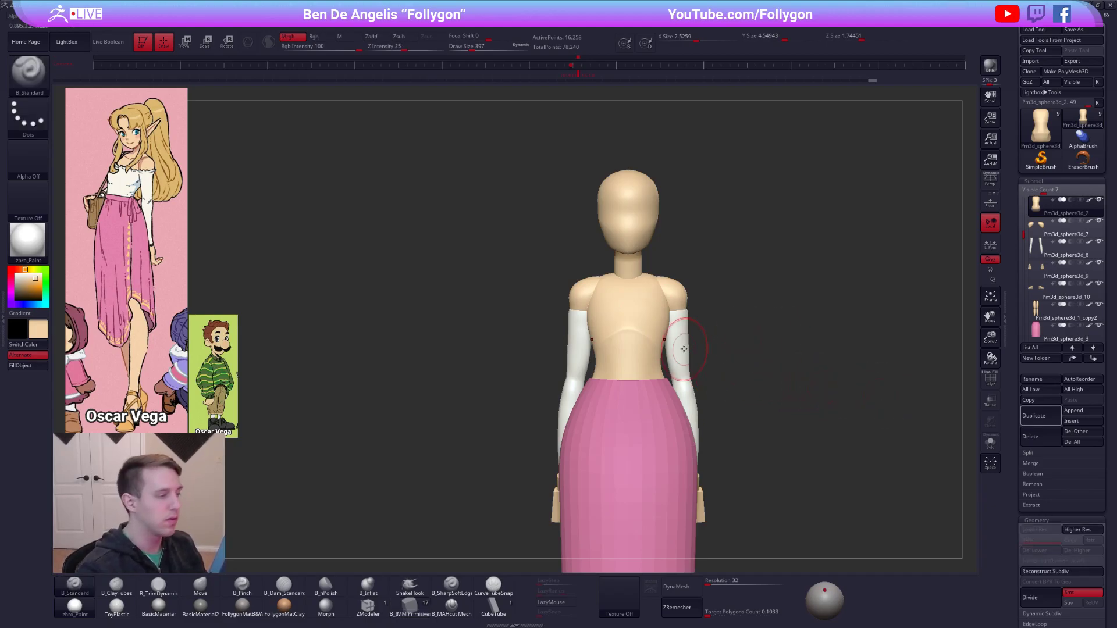
Flatten the upper chest below the neck with the TrimDynamic brush and subdivide the torso once.
right_drag(621, 345, 644, 356)
ctrl+right_drag(600, 293, 599, 322)
key(space)
drag(661, 337, 650, 337)
mouse_move(621, 352)
alt+right_down()
mouse_move(617, 378)
mouse_move(624, 366)
alt+right_up()
key(alt+s)
key(3)
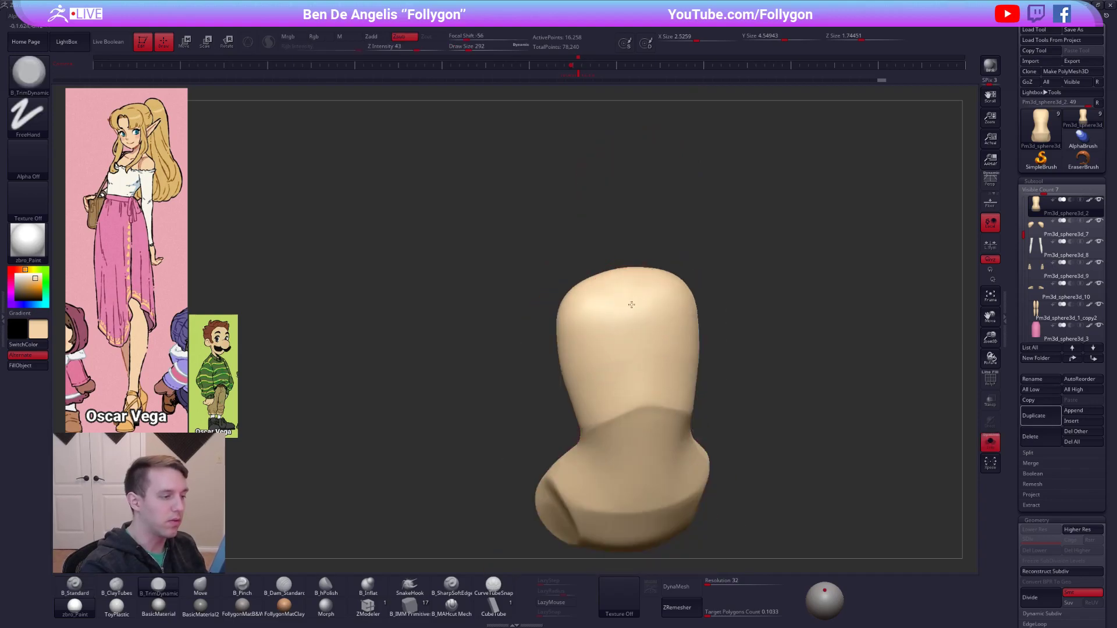
key(alt+s)
right_drag(638, 301, 643, 324)
key(shift)
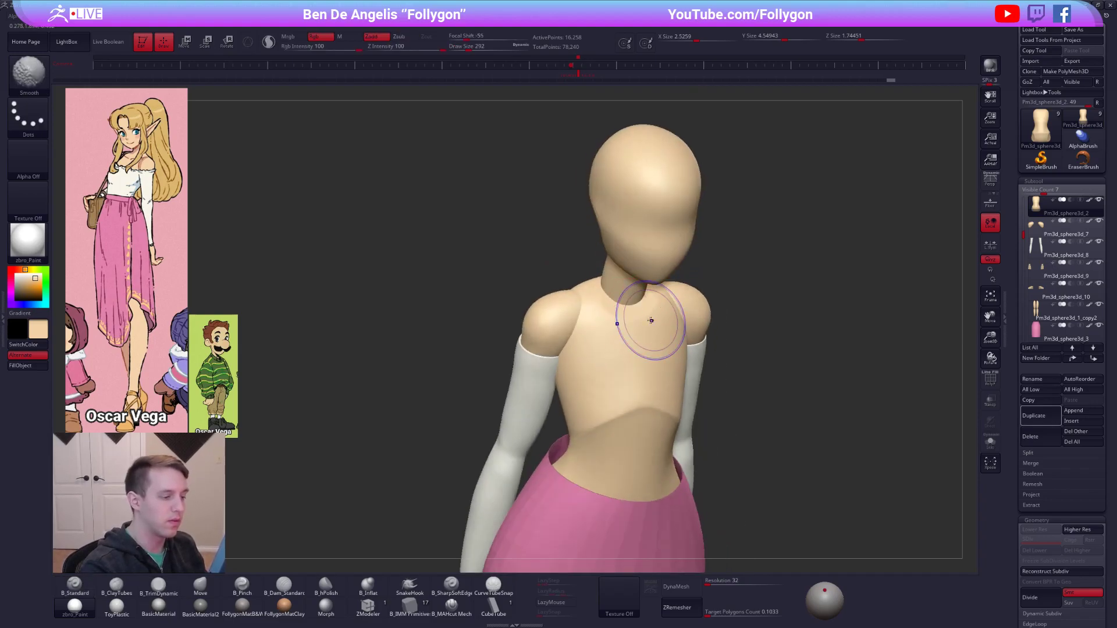
key(alt+s)
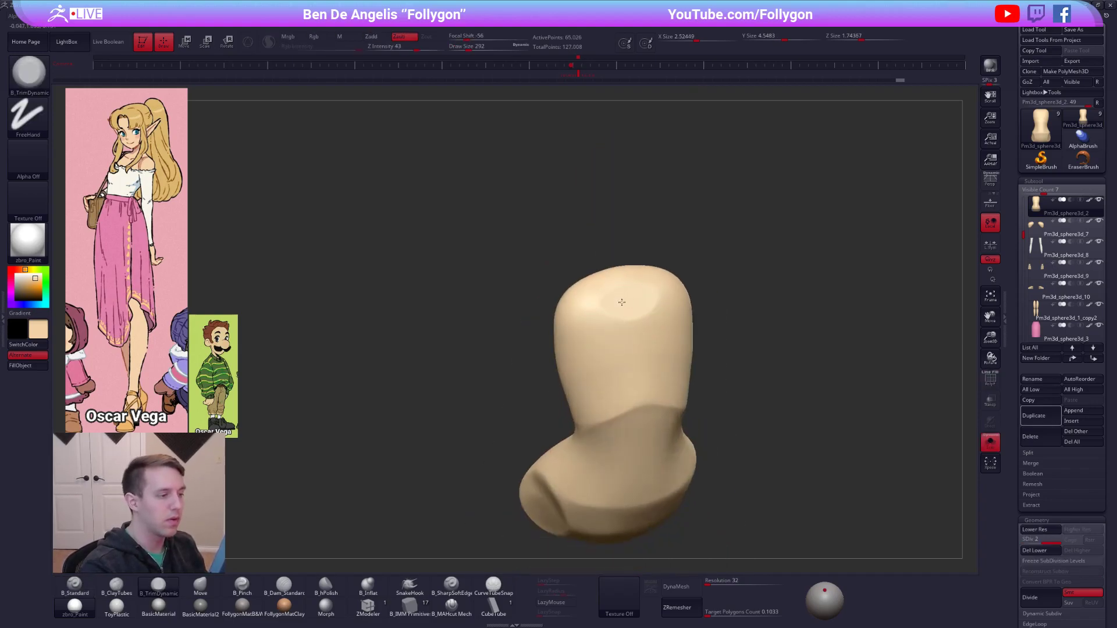
alt+drag(623, 304, 627, 303)
right_drag(627, 303, 640, 339)
Rough in the collarbones and the notch between them with the ClayTubes brush, and subdivide the torso again.
key(space)
key(2)
drag(630, 319, 632, 342)
mouse_move(616, 345)
right_down()
mouse_move(653, 365)
mouse_move(630, 324)
right_up()
key(ctrl+d)
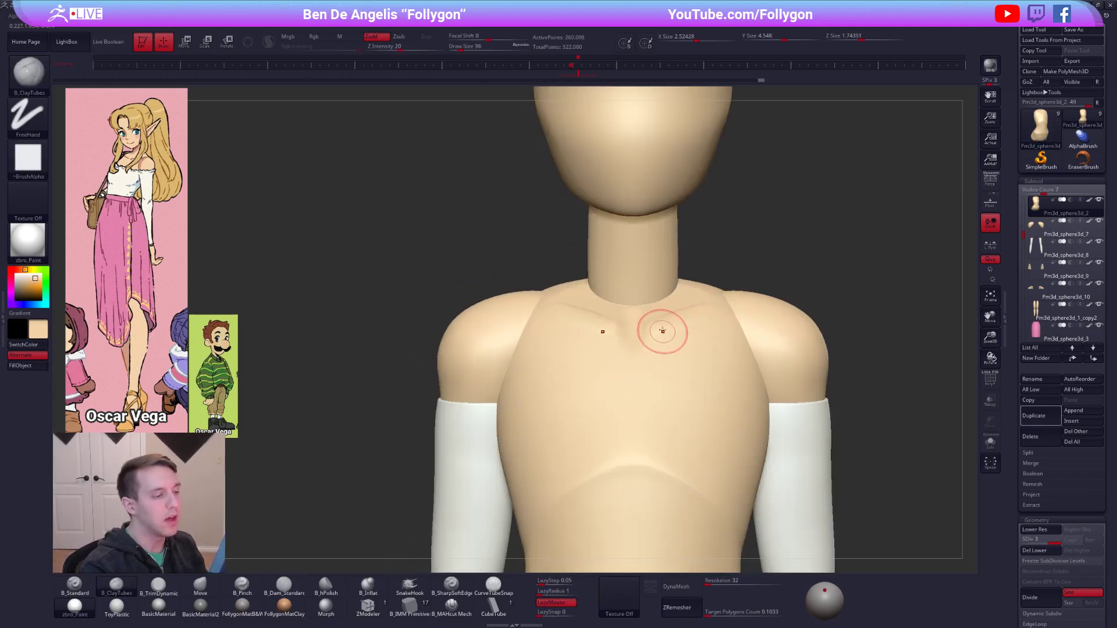
Tighten the collarbone ridges and the central notch with the Pinch brush.
key(b)
key(p)
key(i)
key(space)
drag(648, 331, 653, 331)
right_drag(654, 343, 655, 387)
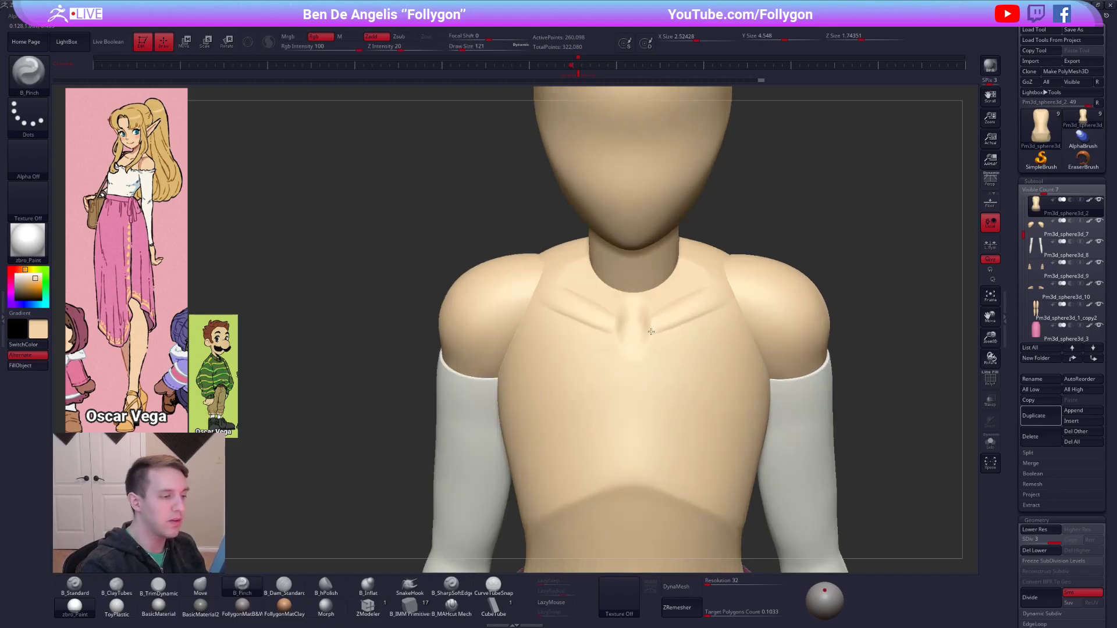
Isolate the torso and sharpen the collarbone edges outward toward the shoulders.
key(alt+s)
right_drag(661, 299, 676, 315)
key(alt+s)
key(alt+s)
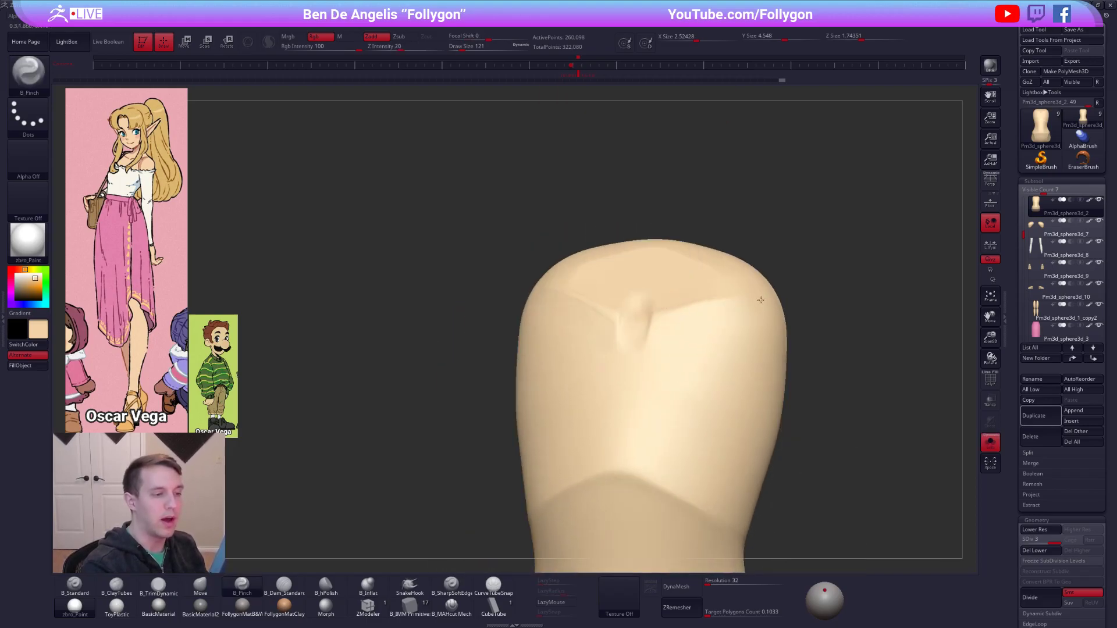
right_drag(759, 305, 681, 320)
Reshape the notch between the collarbones with the Move brush and a smaller Pinch brush.
key(b)
key(m)
key(v)
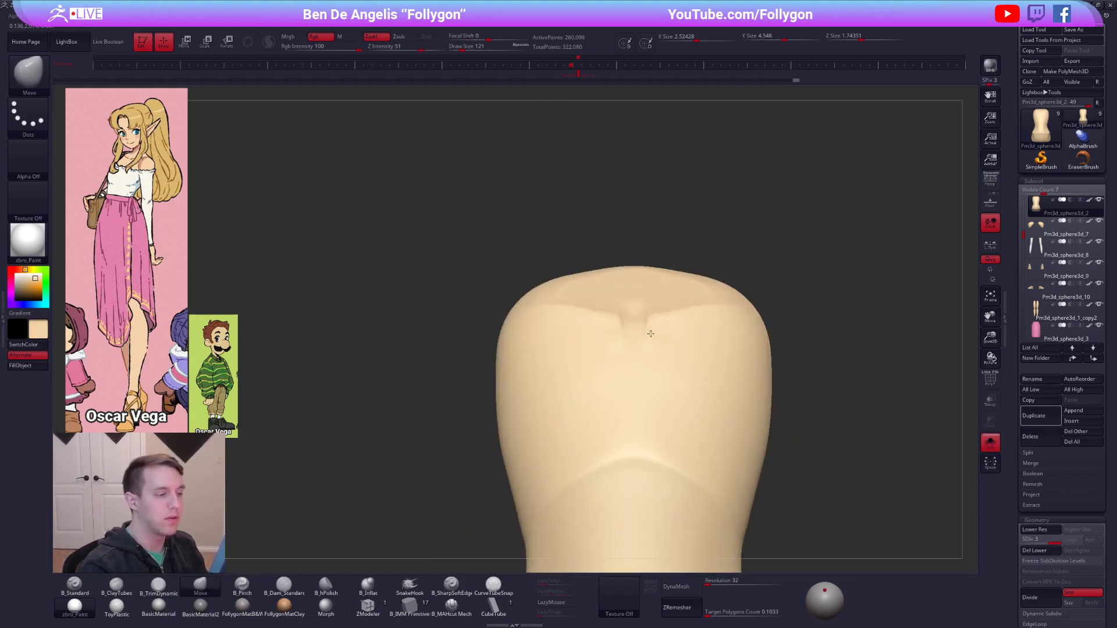
key(b)
key(p)
key(i)
mouse_move(644, 333)
right_down()
mouse_move(668, 351)
mouse_move(719, 349)
mouse_move(641, 344)
right_up()
key(s)
drag(641, 344, 633, 343)
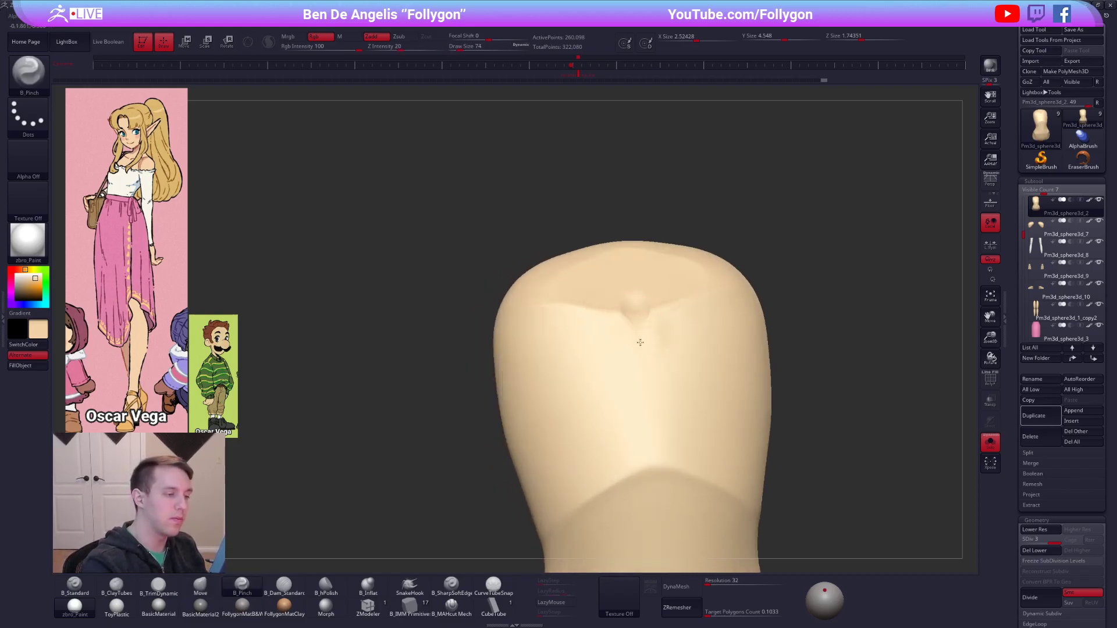
Check the torso's wireframe and pinch the collarbones with a larger brush at draw size 181.
key(shift+f)
key(shift+f)
mouse_move(730, 426)
right_down()
mouse_move(766, 429)
mouse_move(669, 364)
right_up()
key(s)
drag(669, 364, 714, 334)
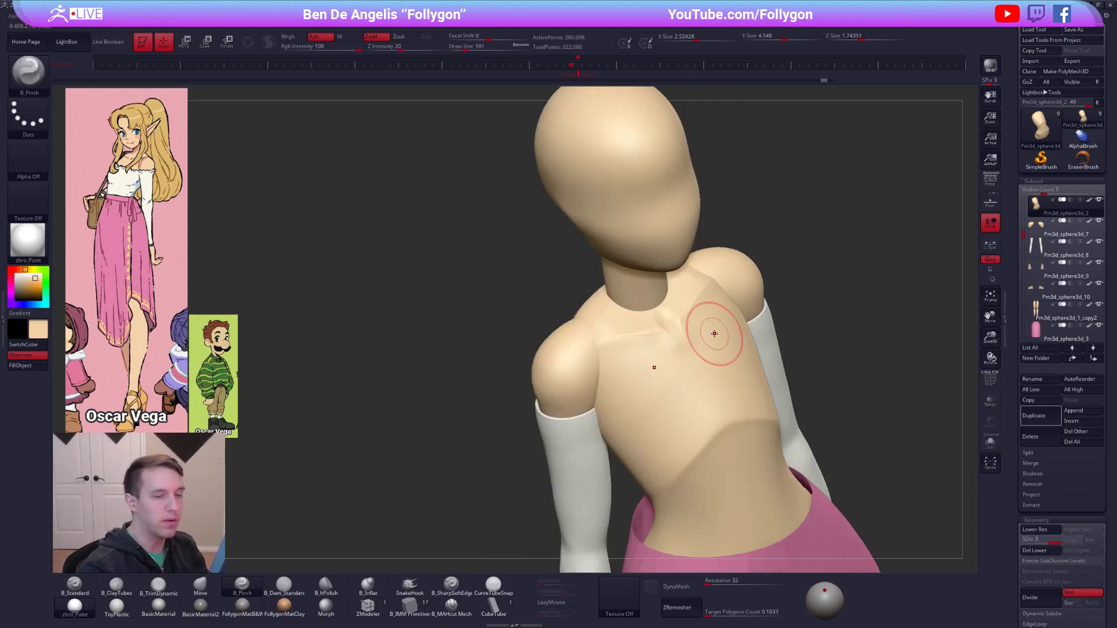
Switch the active colour to white and the torso's material to the grey FollygonMatB&W.
click(15, 274)
click(243, 607)
right_drag(559, 361, 669, 358)
Flatten the chest planes around the collarbones with the TrimDynamic brush.
key(3)
drag(688, 342, 683, 338)
mouse_move(703, 339)
right_down()
mouse_move(767, 361)
mouse_move(798, 422)
mouse_move(785, 444)
mouse_move(718, 428)
right_up()
mouse_move(687, 360)
ctrl+right_down()
mouse_move(698, 335)
mouse_move(678, 354)
ctrl+right_up()
key(5)
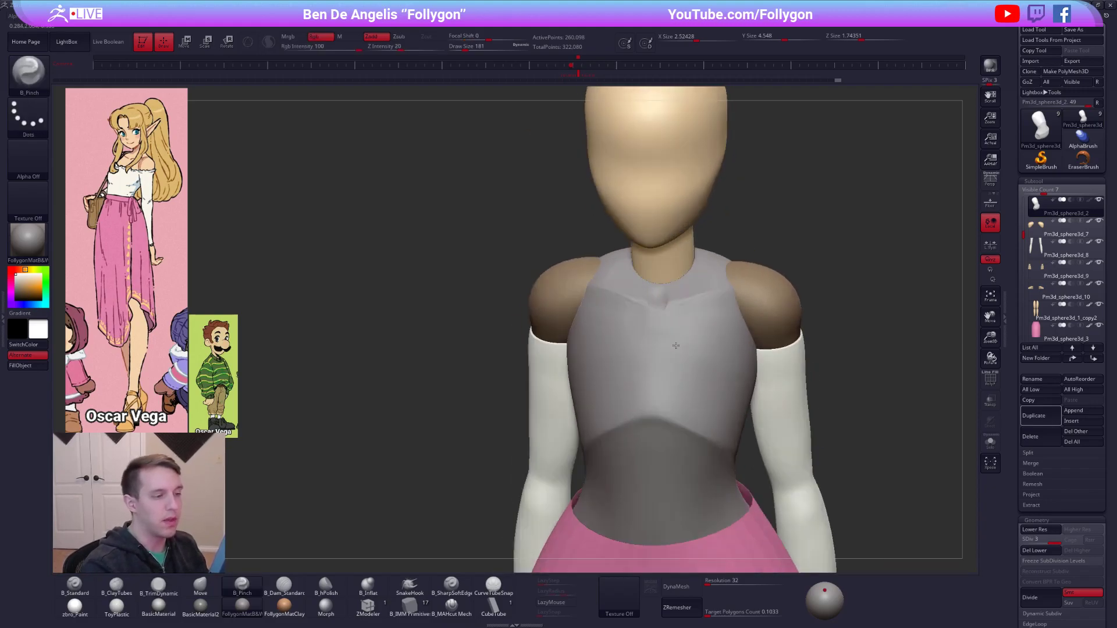
Isolate the torso and crisp up the full length of both collarbones with the Pinch brush.
key(shift+s)
key(space)
drag(697, 312, 687, 296)
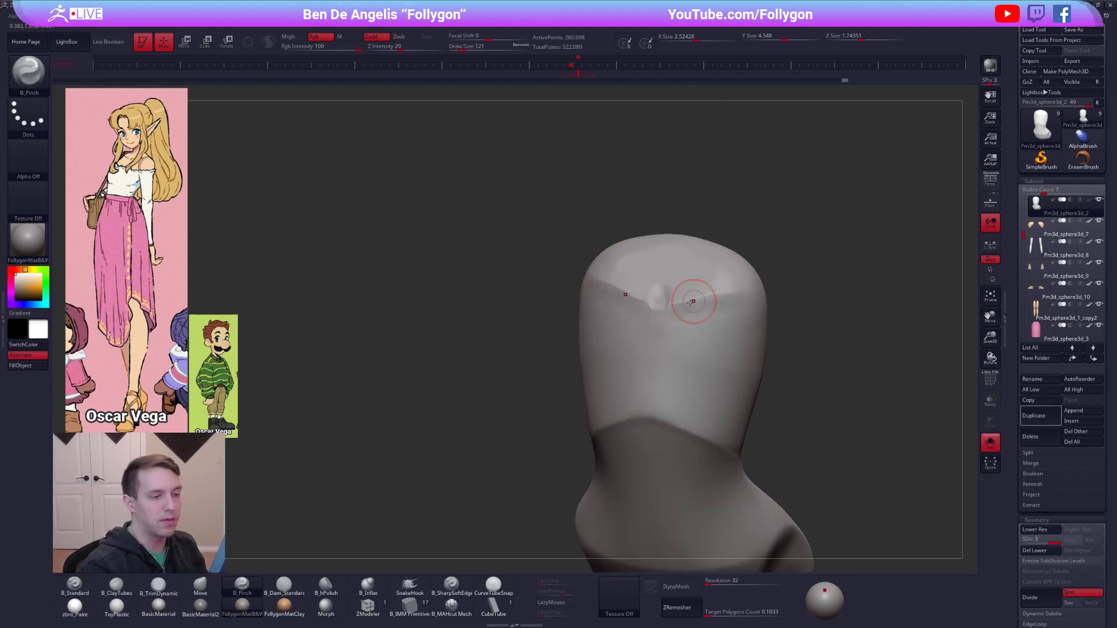
shift+right_drag(728, 297, 703, 309)
key(space)
drag(703, 309, 710, 314)
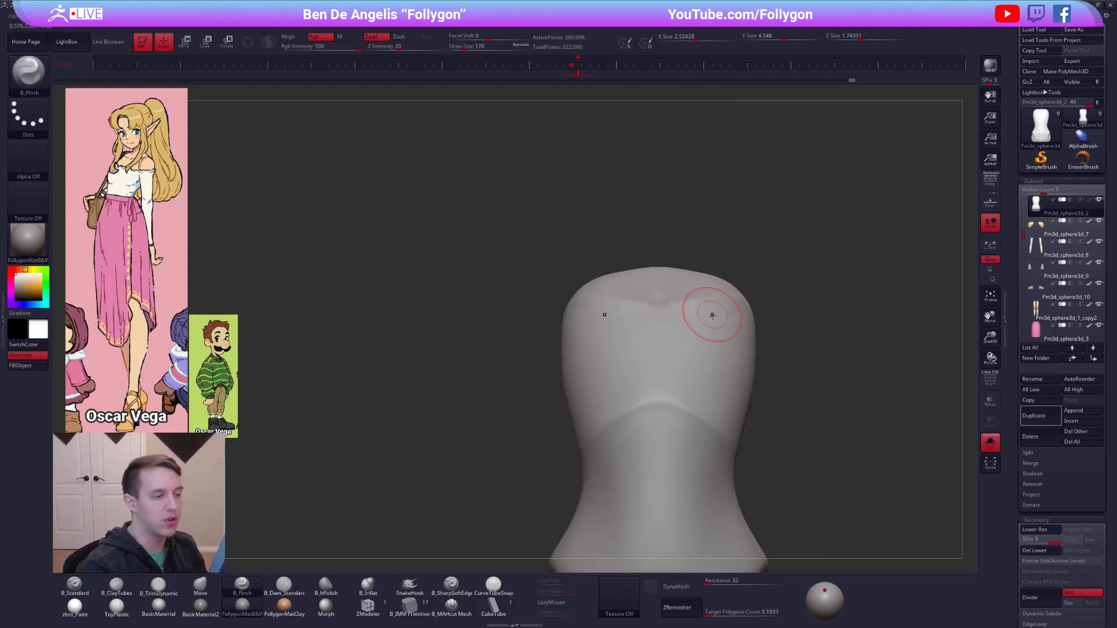
right_drag(711, 314, 678, 319)
key(space)
drag(678, 319, 669, 316)
ctrl+right_drag(666, 324, 658, 299)
Rework the central notch and the upper sternum below it with the ClayTubes and Move brushes.
key(2)
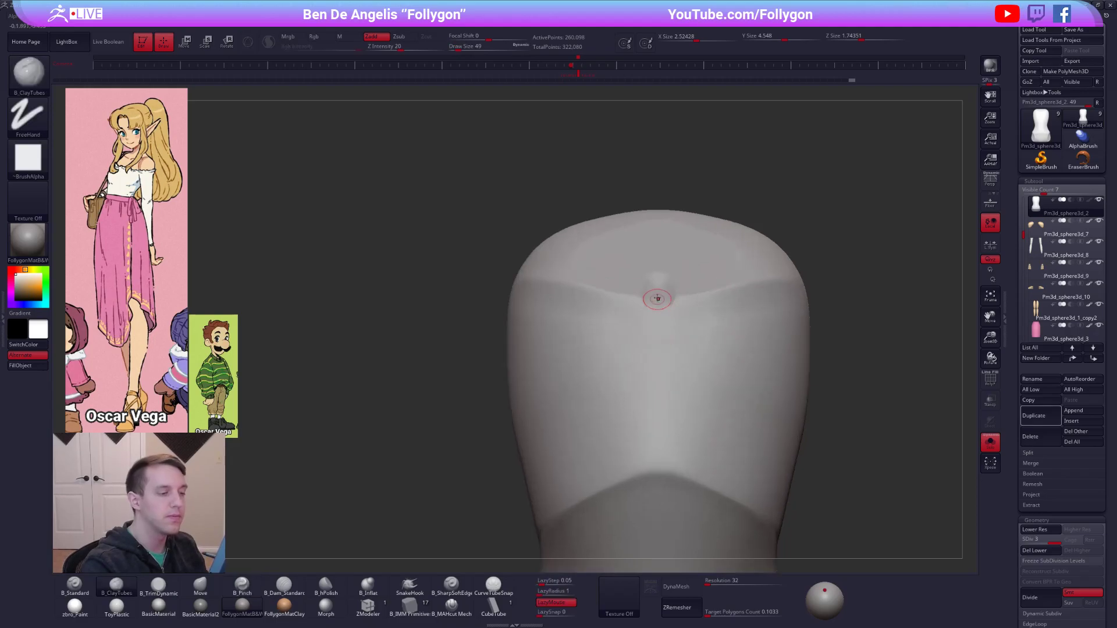
key(shift+f)
key(shift+f)
key(space)
drag(656, 319, 667, 308)
key(5)
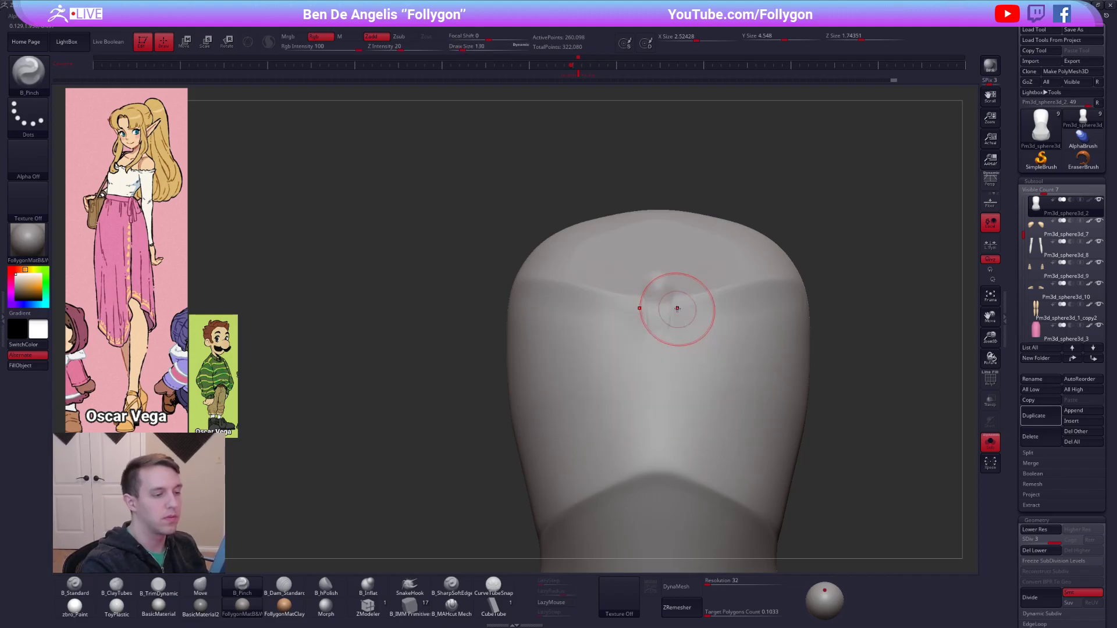
key(4)
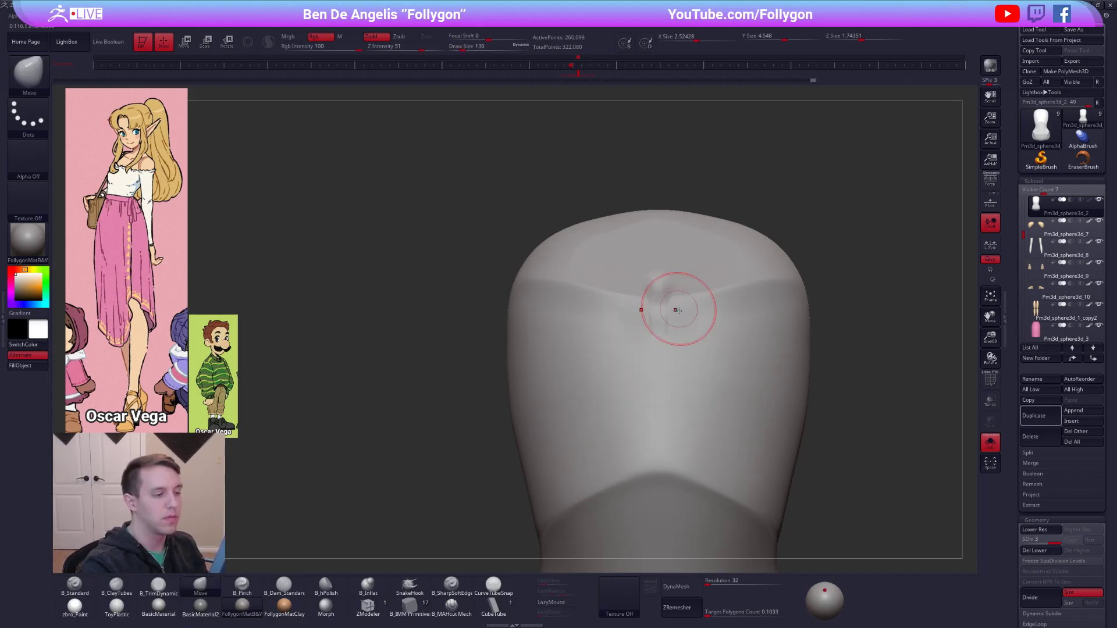
drag(673, 328, 673, 325)
shift+right_drag(682, 346, 696, 355)
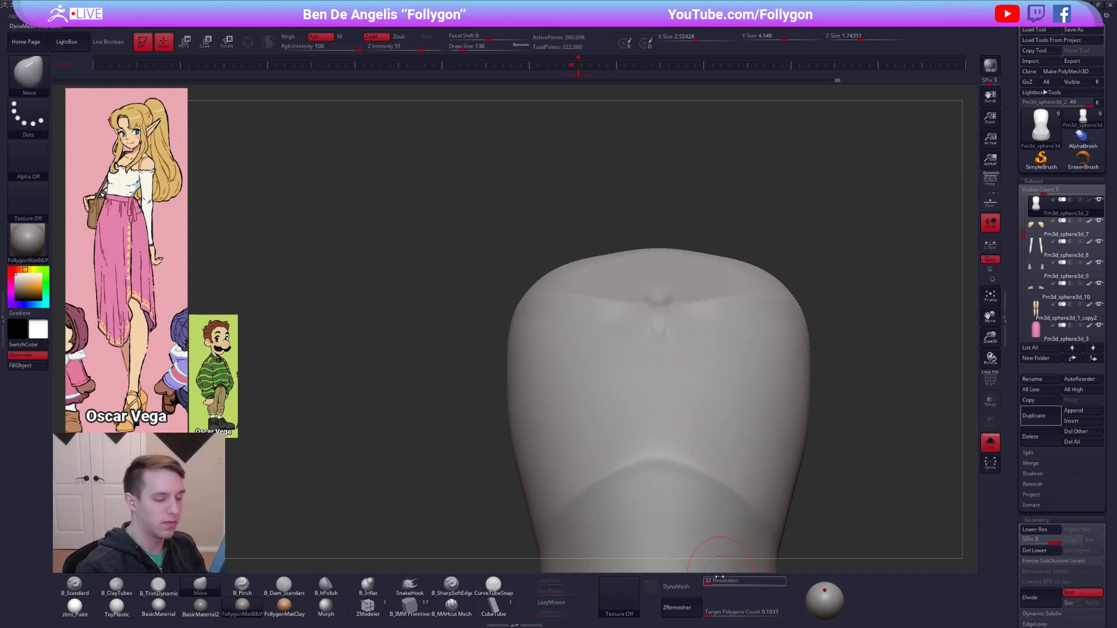
Remesh the torso with DynaMesh at resolution 336 and check the resulting wireframe.
text(336)
key(Return)
click(694, 588)
click(659, 608)
key(shift+f)
key(shift+f)
ctrl+right_drag(811, 492, 750, 367)
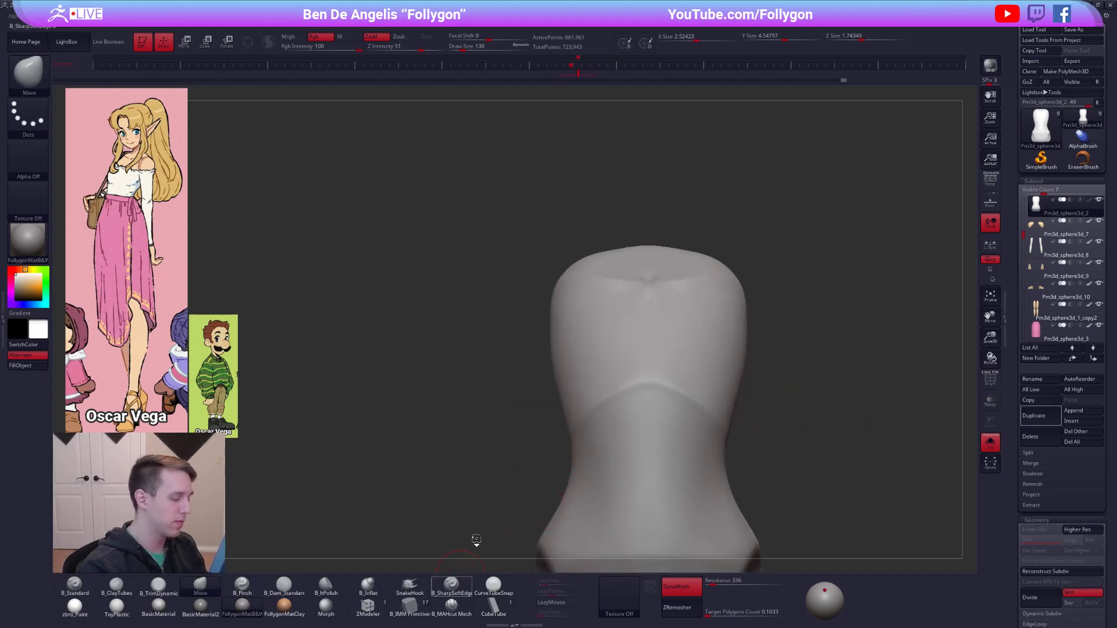
Carve a short vertical groove down the upper sternum with the SharpSoftEdge brush.
click(451, 585)
key(space)
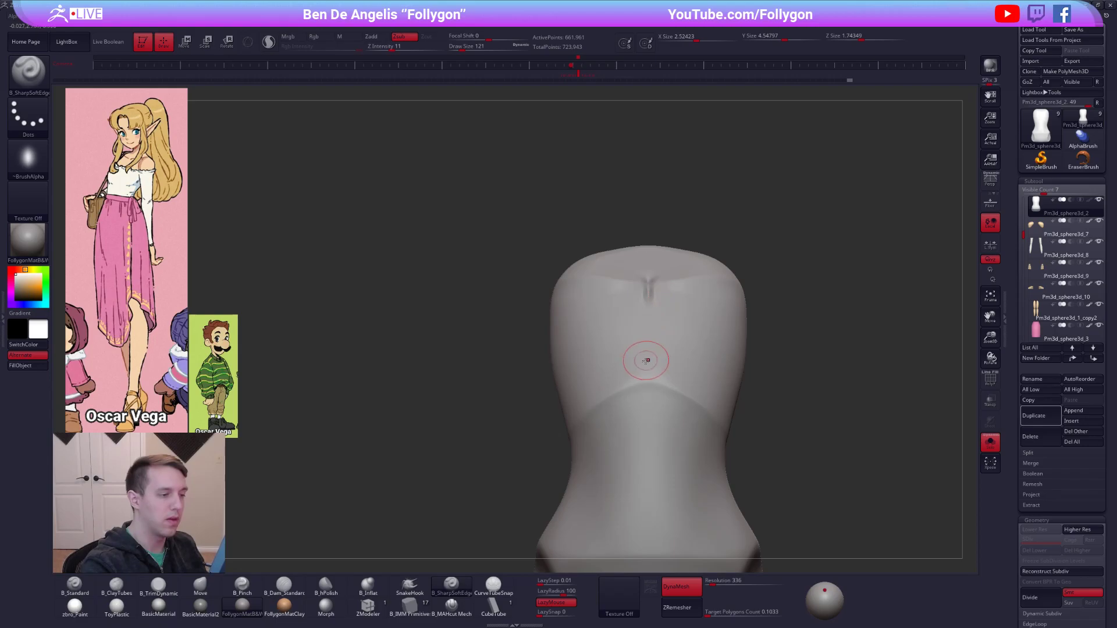
mouse_move(648, 292)
shift+mouse_down()
mouse_move(641, 364)
mouse_move(623, 357)
shift+mouse_up()
Enable LazyMouse for the Pinch brush and pinch the notch and groove at the upper sternum.
click(242, 585)
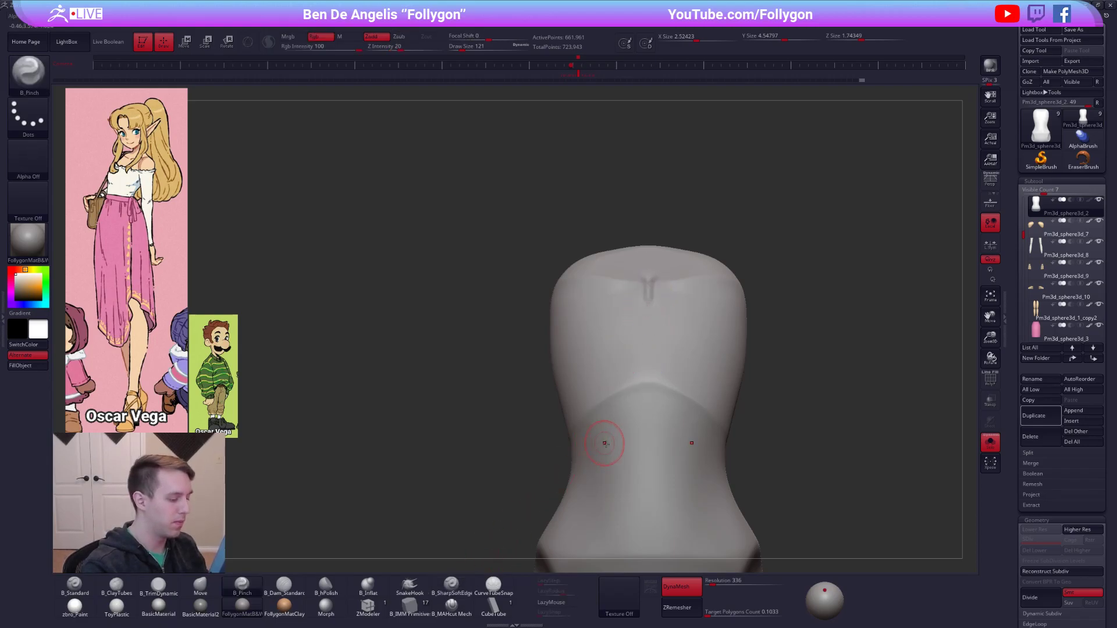
click(545, 604)
ctrl+right_drag(639, 408, 644, 355)
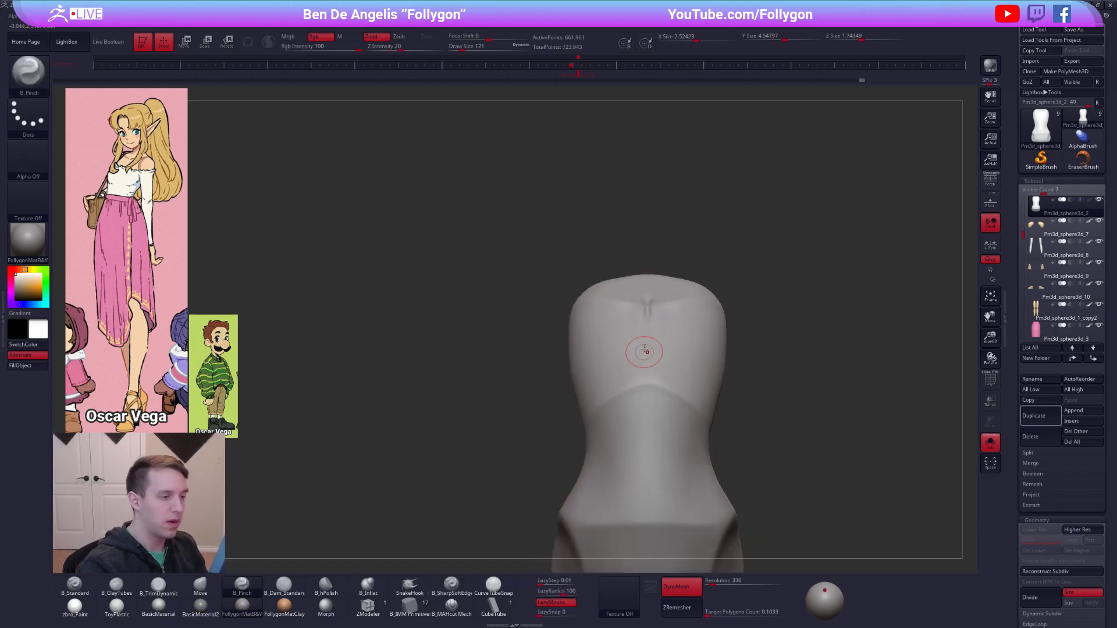
key(space)
drag(654, 314, 648, 314)
ctrl+right_drag(647, 289, 648, 315)
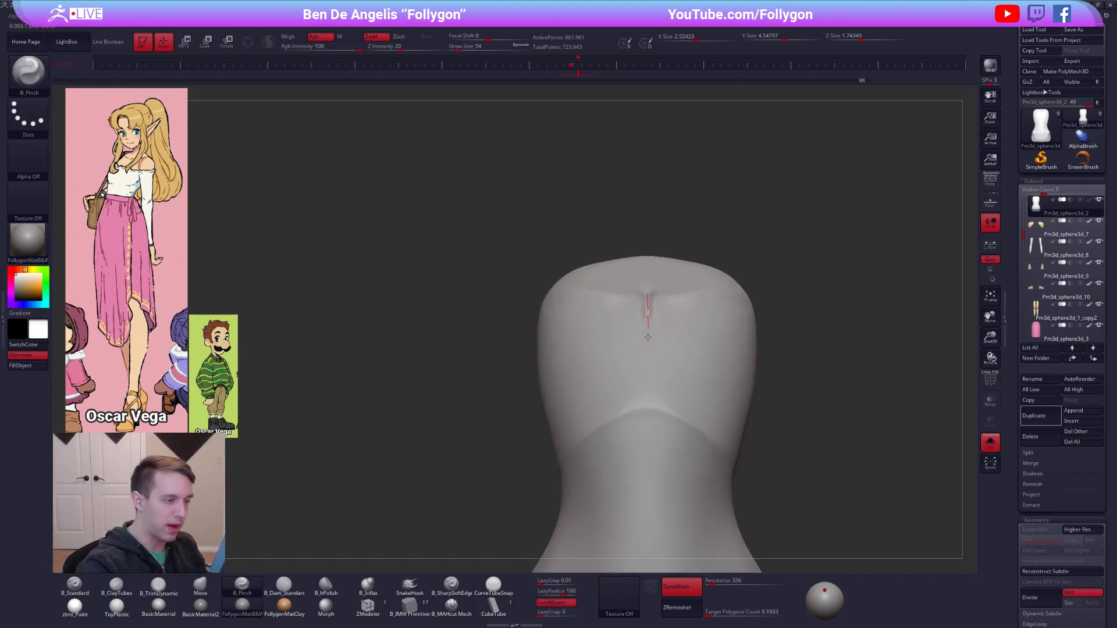
key(space)
drag(650, 373, 653, 372)
drag(647, 330, 645, 304)
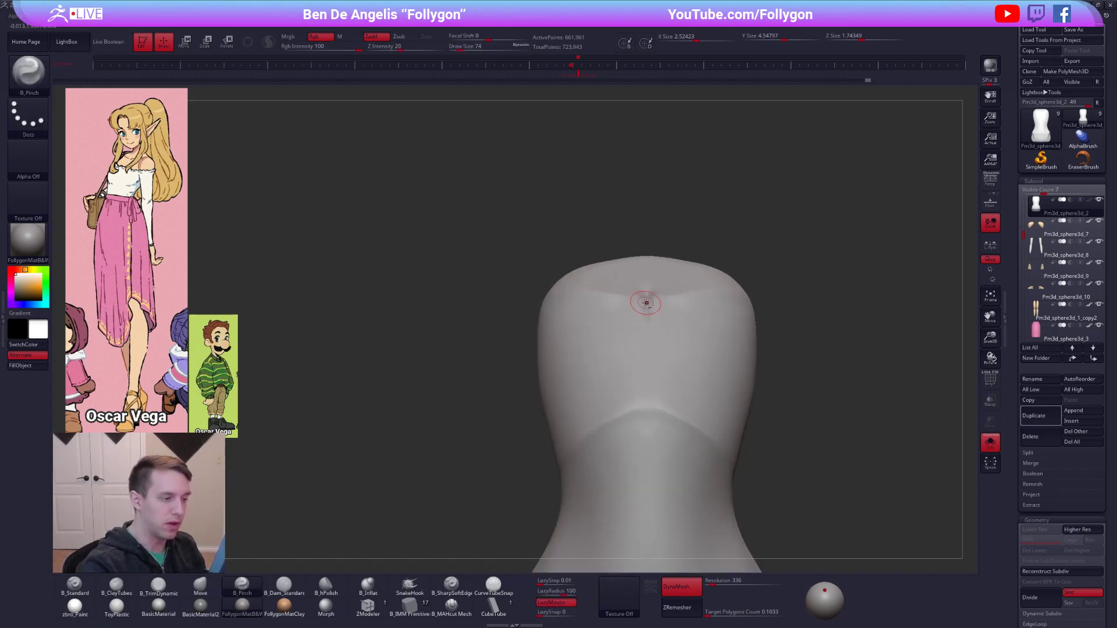
Pinch a centre line down the abdomen with a larger brush at draw size 140, and show the whole figure.
drag(647, 459, 648, 466)
mouse_move(647, 466)
right_down()
mouse_move(690, 451)
mouse_move(686, 413)
mouse_move(622, 415)
right_up()
key(space)
drag(655, 356, 662, 461)
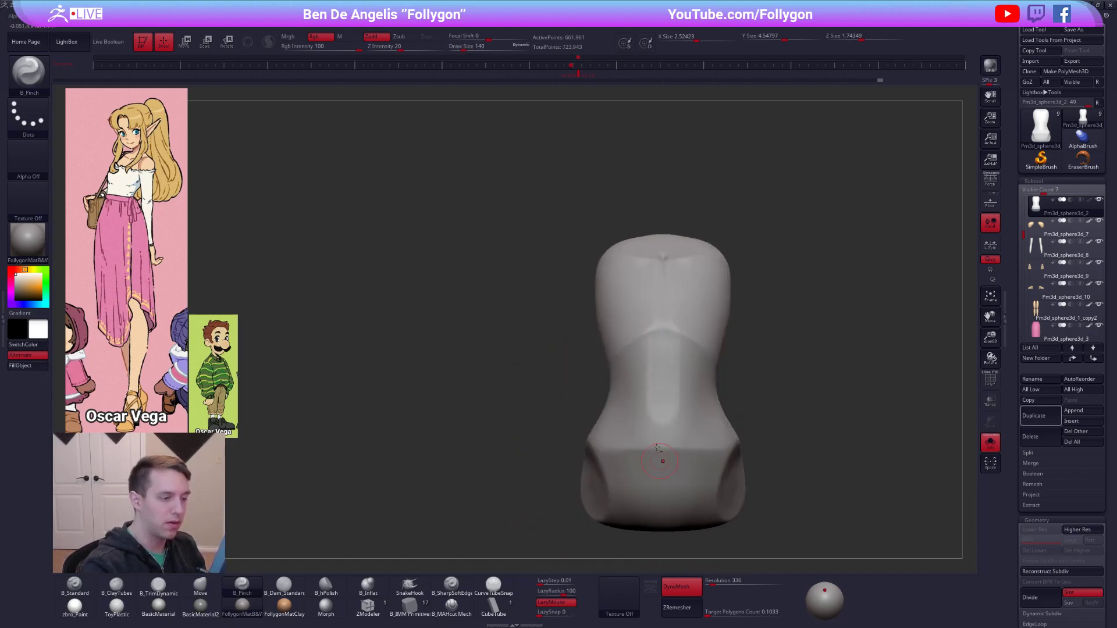
right_drag(649, 461, 676, 394)
key(alt+s)
mouse_move(751, 463)
right_down()
mouse_move(762, 467)
mouse_move(714, 469)
right_up()
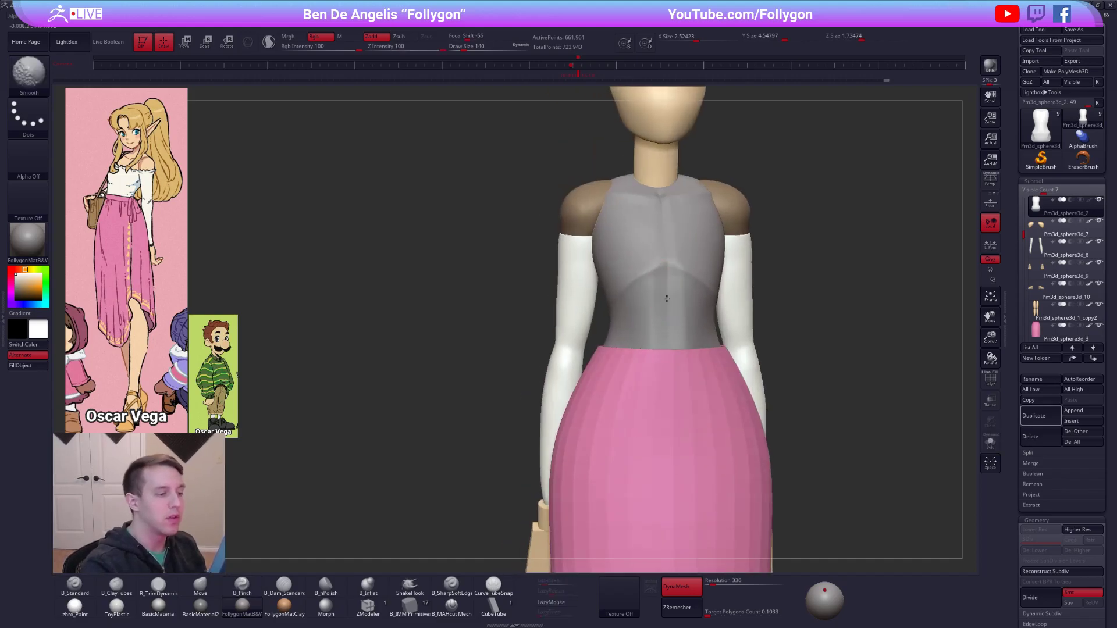
Isolate the torso and pinch a spine line down the middle of the back at draw size 170.
key(alt+s)
right_drag(663, 333, 734, 320)
alt+right_drag(669, 245, 660, 288)
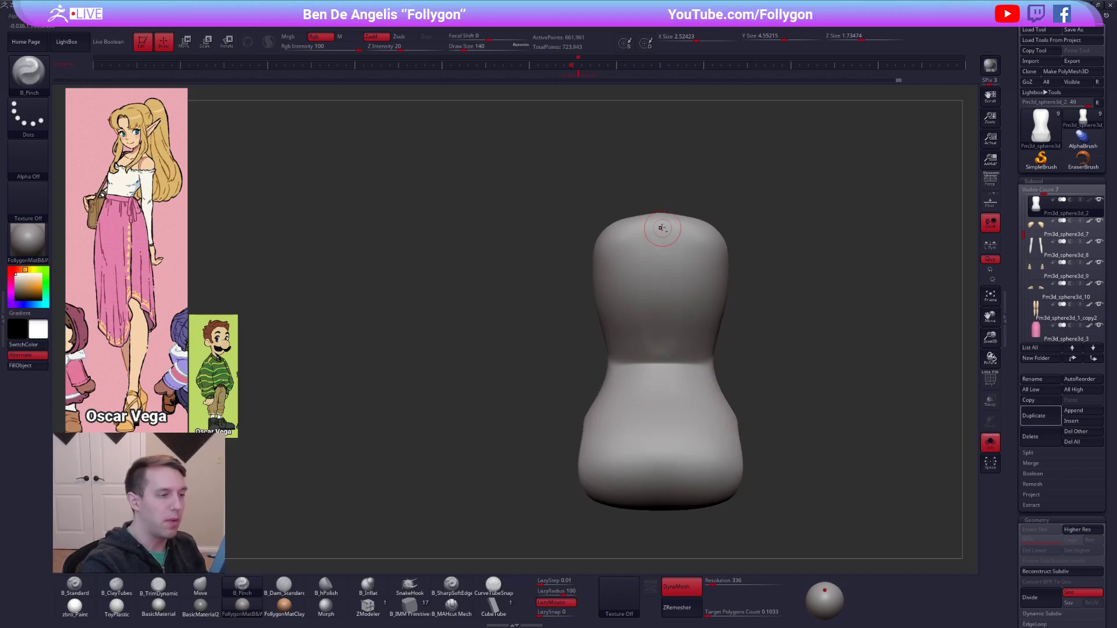
key(])
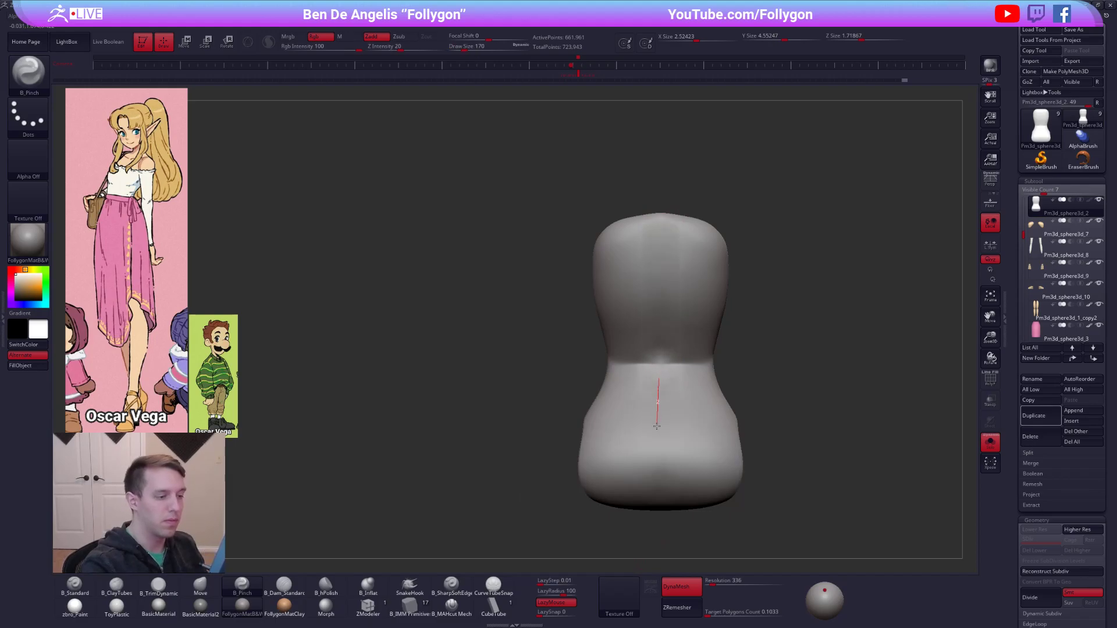
drag(658, 478, 658, 481)
mouse_move(658, 480)
right_down()
mouse_move(689, 463)
mouse_move(634, 390)
right_up()
Build up volume on the lower torso with the ClayTubes brush.
key(alt+s)
Build up the planes of the upper chest on the isolated torso with the ClayTubes brush.
key(alt+s)
key(space)
drag(686, 432, 698, 432)
key(2)
right_drag(715, 445, 682, 442)
mouse_move(681, 437)
mouse_down()
mouse_move(697, 466)
mouse_move(685, 466)
mouse_up()
right_drag(677, 506, 786, 499)
key(alt+s)
alt+right_drag(664, 287, 667, 433)
key(4)
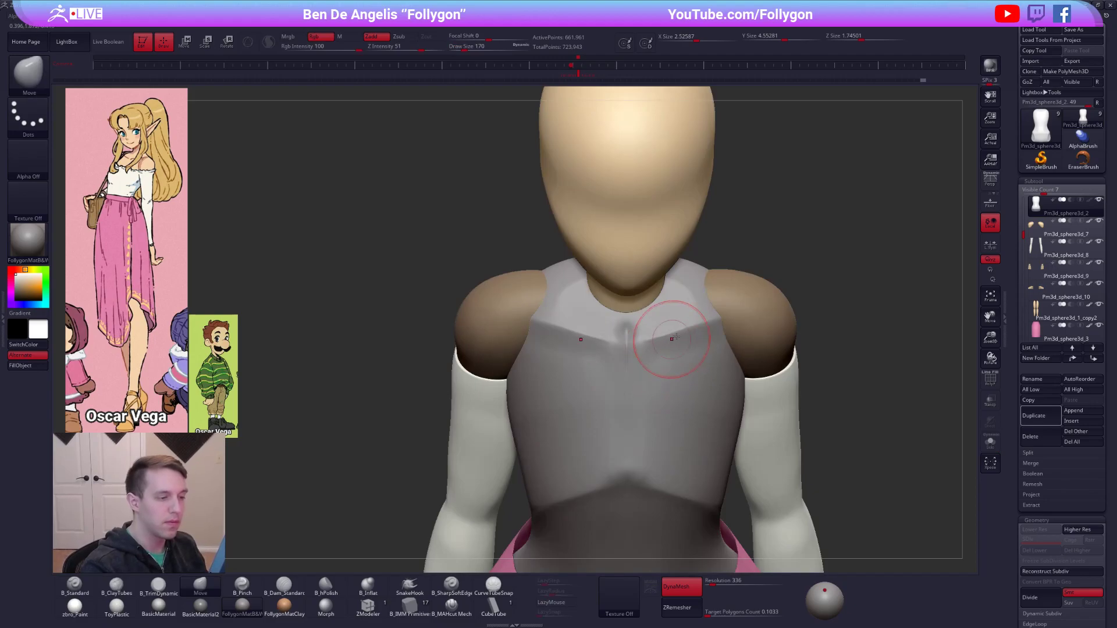
key(2)
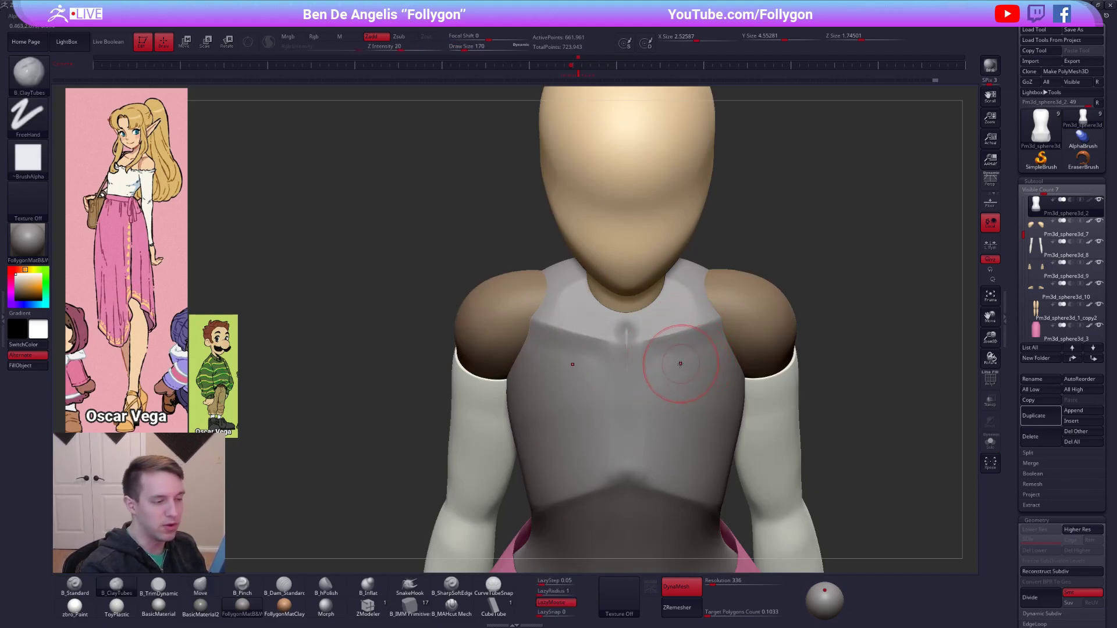
key(alt+s)
drag(629, 369, 734, 354)
drag(657, 395, 774, 357)
mouse_move(686, 402)
right_down()
mouse_move(692, 390)
mouse_move(705, 405)
mouse_move(709, 372)
right_up()
key(alt+s)
Insert a mirrored pair of spheres on the chest with the IMM Primitives brush and move them in against the torso.
click(412, 606)
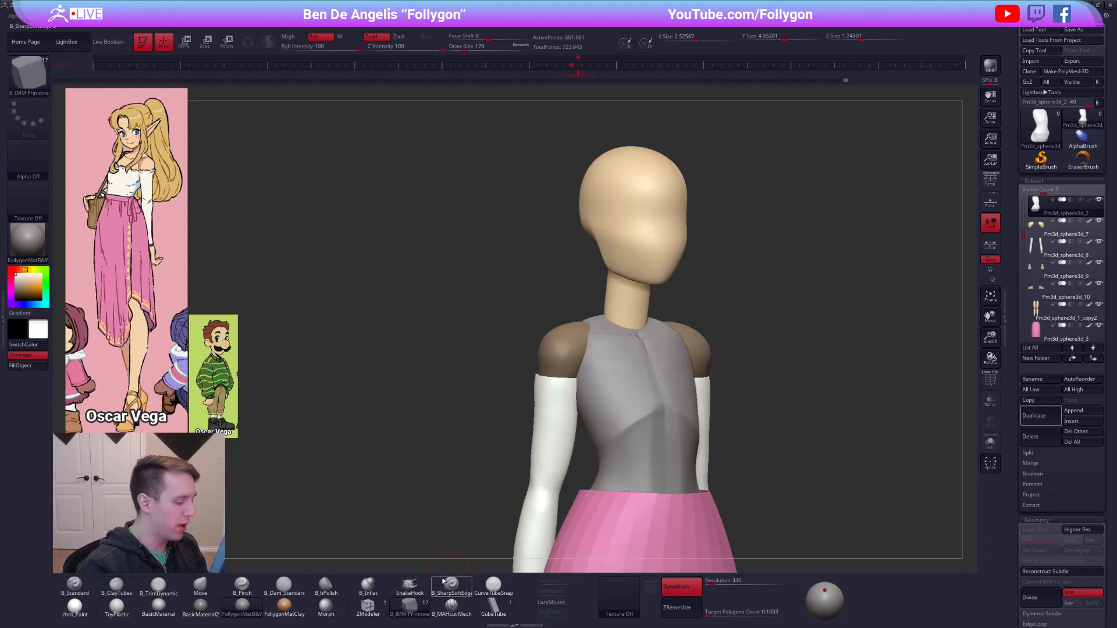
key(m)
click(928, 326)
right_drag(640, 357, 687, 395)
key(w)
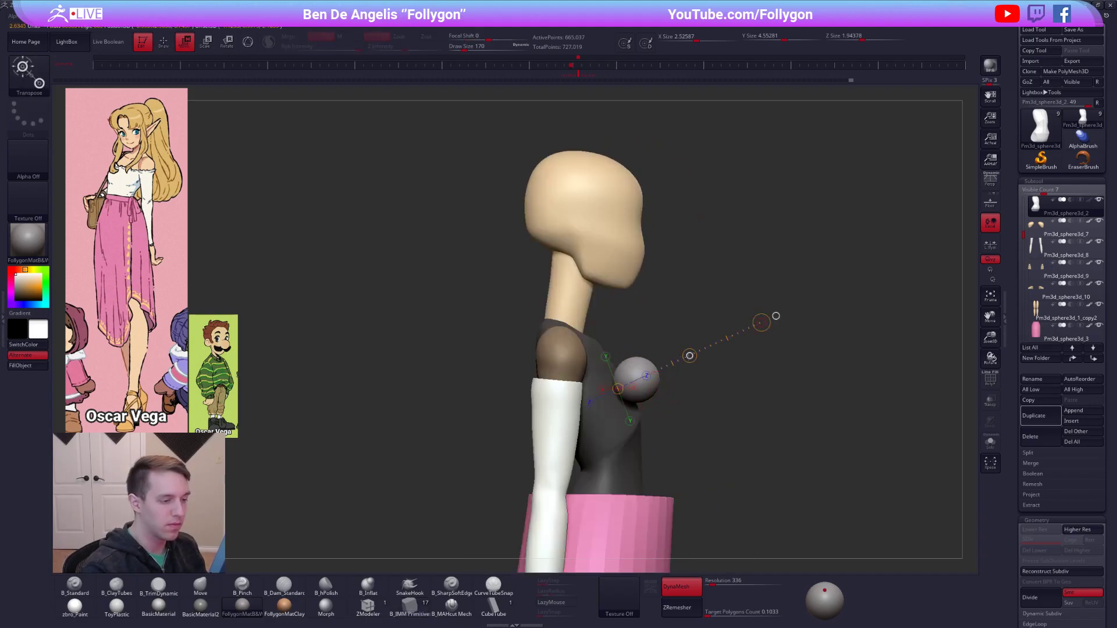
drag(689, 355, 673, 364)
Pull the spheres into elongated breast forms with the Move brush at draw sizes 321 and 447, keeping the torso masked.
key(q)
right_drag(649, 406, 596, 434)
key(space)
drag(634, 395, 638, 395)
right_drag(639, 395, 632, 397)
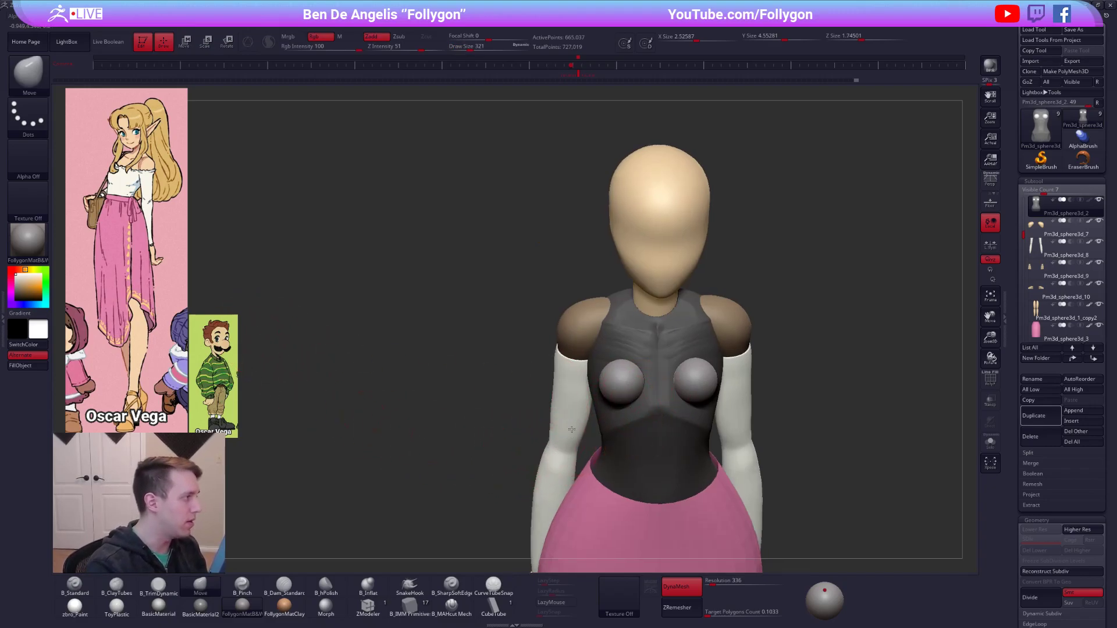
shift+right_drag(571, 432, 587, 414)
key(space)
drag(620, 374, 625, 374)
mouse_move(625, 401)
right_down()
mouse_move(582, 362)
mouse_move(608, 311)
mouse_move(643, 365)
mouse_move(634, 325)
right_up()
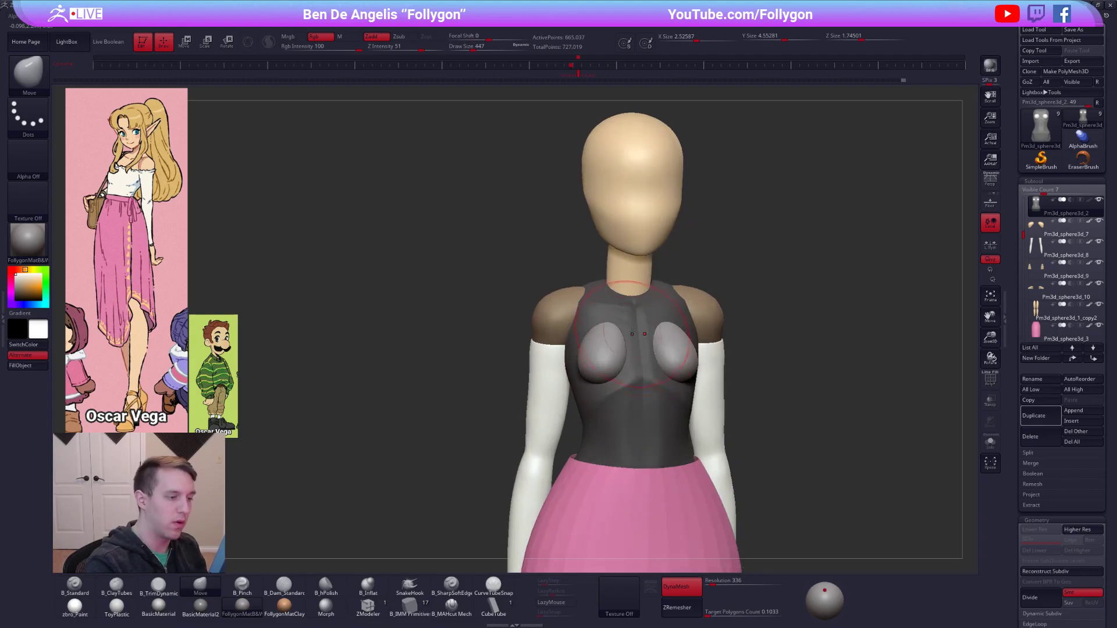
drag(627, 322, 628, 325)
mouse_move(651, 326)
right_down()
mouse_move(623, 325)
mouse_move(673, 321)
right_up()
drag(668, 393, 675, 391)
Inflate the unmasked breast forms and refine their shape with the Move brush at draw size 576.
mouse_move(723, 389)
ctrl+right_down()
mouse_move(796, 399)
mouse_move(758, 348)
ctrl+right_up()
drag(1022, 407, 1024, 279)
drag(1026, 455, 1027, 248)
drag(1054, 363, 1075, 365)
right_drag(651, 301, 724, 324)
right_drag(622, 290, 663, 291)
key(s)
drag(630, 292, 647, 328)
right_drag(677, 320, 605, 324)
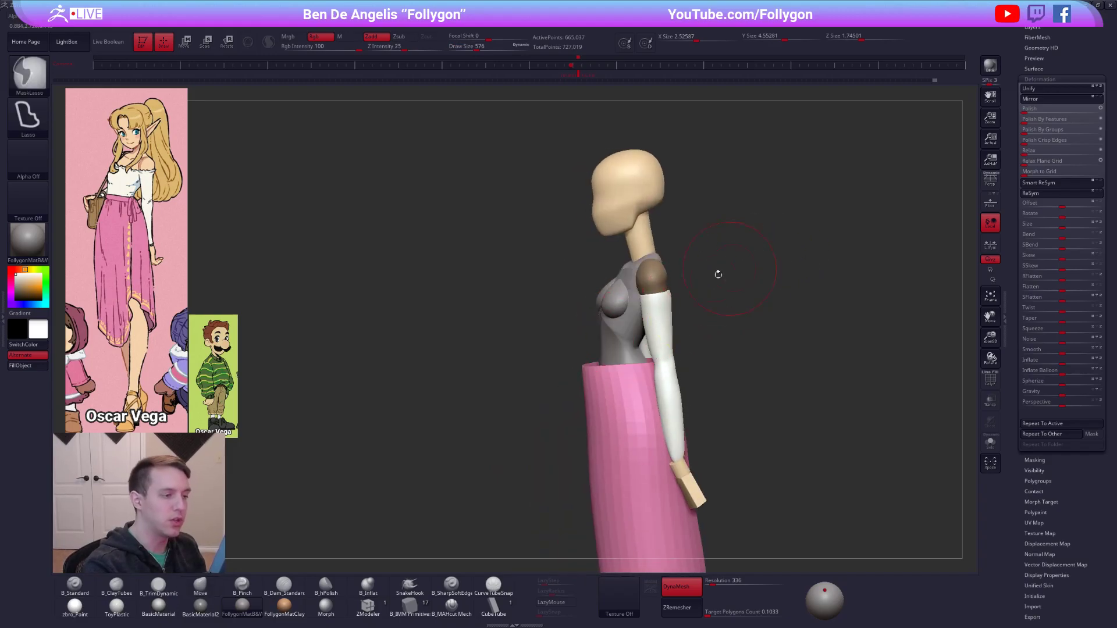
Clear the mask, fuse the breast forms into the torso with DynaMesh, and lower the isolated torso's resolution to 176.
mouse_move(748, 457)
ctrl+mouse_down()
mouse_move(821, 376)
mouse_move(807, 390)
ctrl+mouse_up()
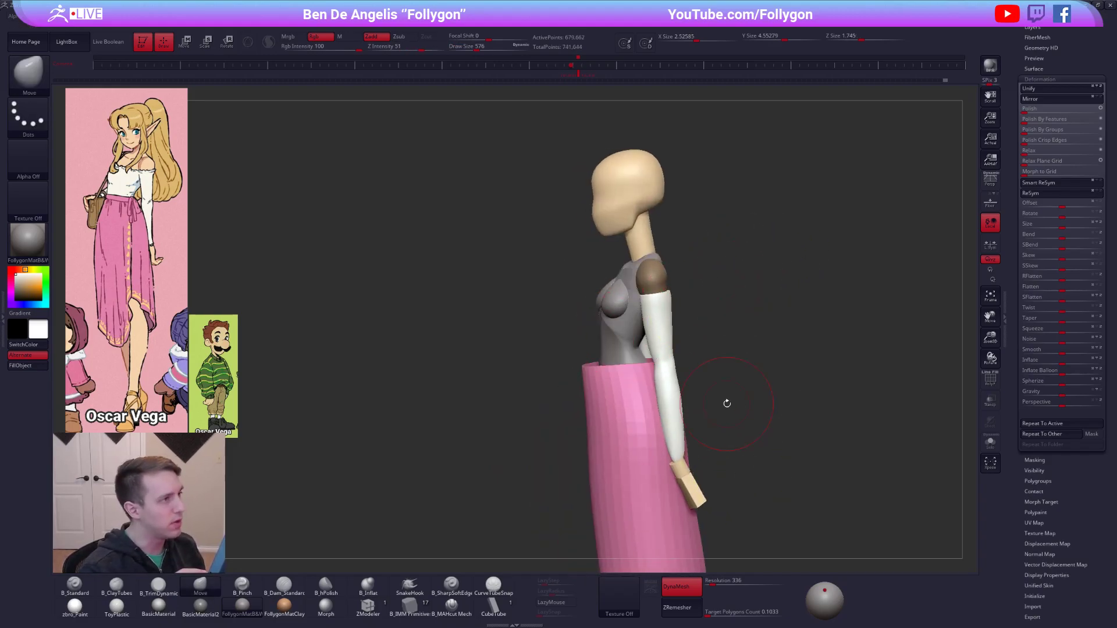
click(781, 454)
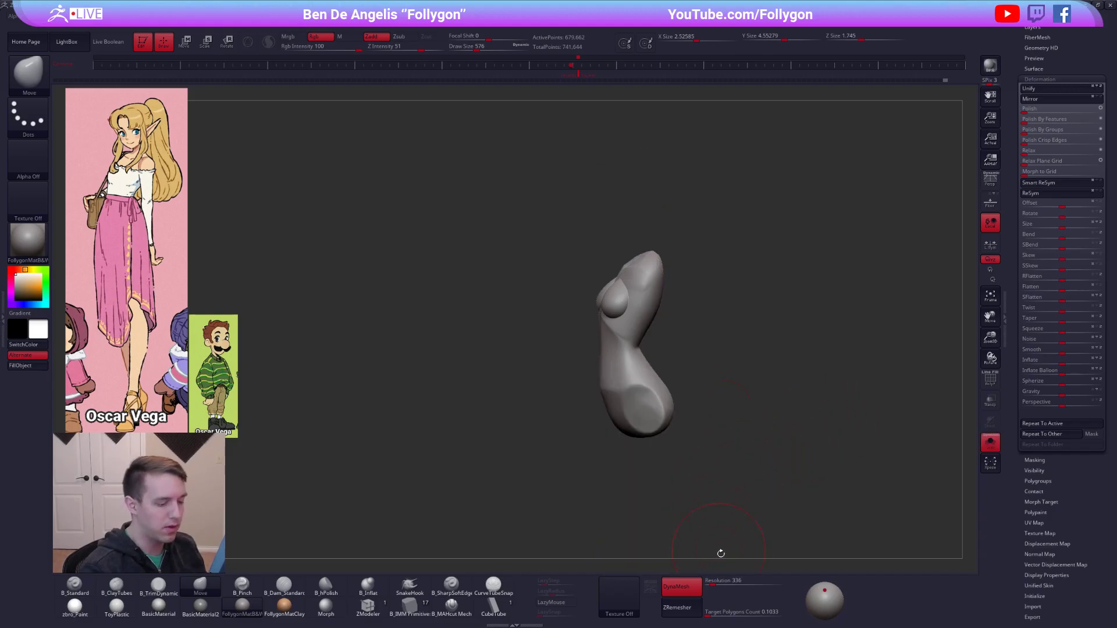
drag(713, 586, 707, 586)
Smooth and blend the breasts into the surrounding chest with the brush at draw size 227.
right_drag(606, 321, 629, 311)
ctrl+drag(723, 362, 818, 276)
ctrl+right_drag(593, 294, 625, 306)
key(space)
mouse_move(637, 326)
mouse_down()
mouse_move(621, 326)
mouse_move(623, 296)
mouse_up()
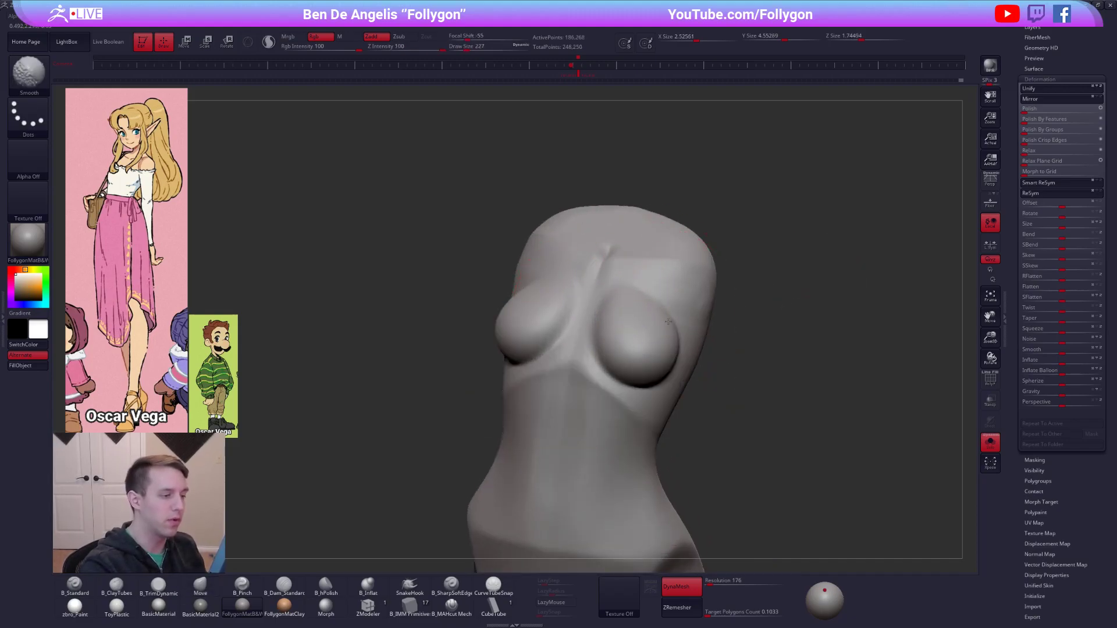
right_drag(668, 321, 643, 347)
right_drag(645, 308, 623, 287)
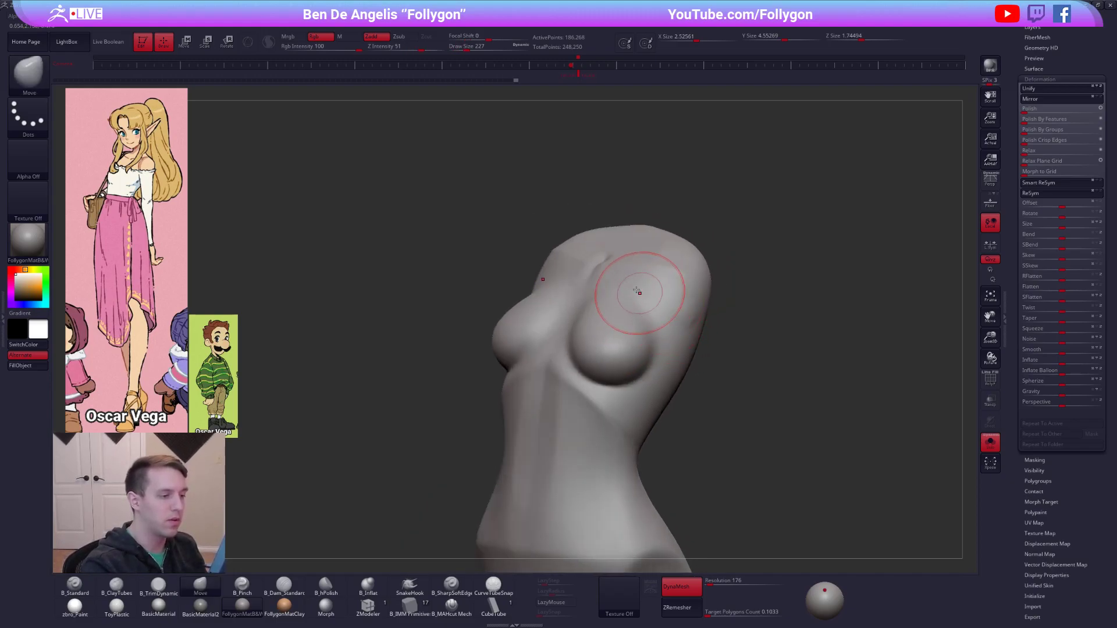
Refine the breast contours with the Move brush up to draw size 292, and show the whole figure.
shift+drag(659, 308, 659, 312)
right_drag(668, 317, 618, 317)
key(space)
drag(628, 315, 635, 313)
key(alt+s)
mouse_move(636, 314)
right_down()
mouse_move(689, 354)
mouse_move(616, 346)
mouse_move(644, 362)
mouse_move(594, 339)
right_up()
key(space)
drag(605, 354, 609, 352)
shift+right_drag(609, 353, 576, 348)
alt+right_drag(684, 351, 679, 326)
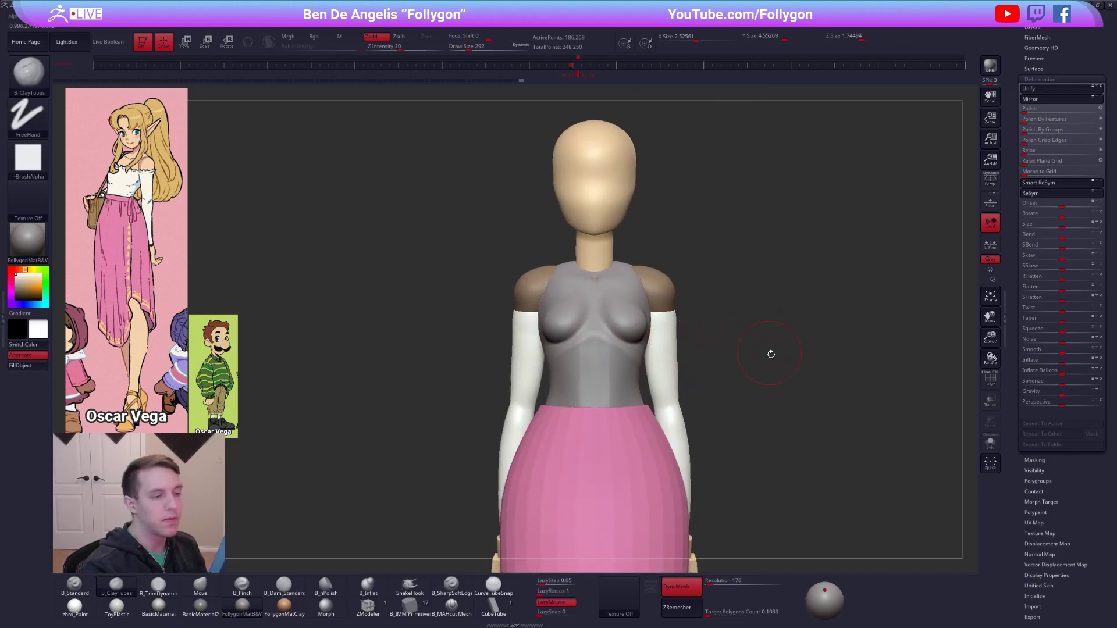
Switch to the zbro_Paint material and fill the torso with the skin colour.
click(93, 605)
key(1)
key(c)
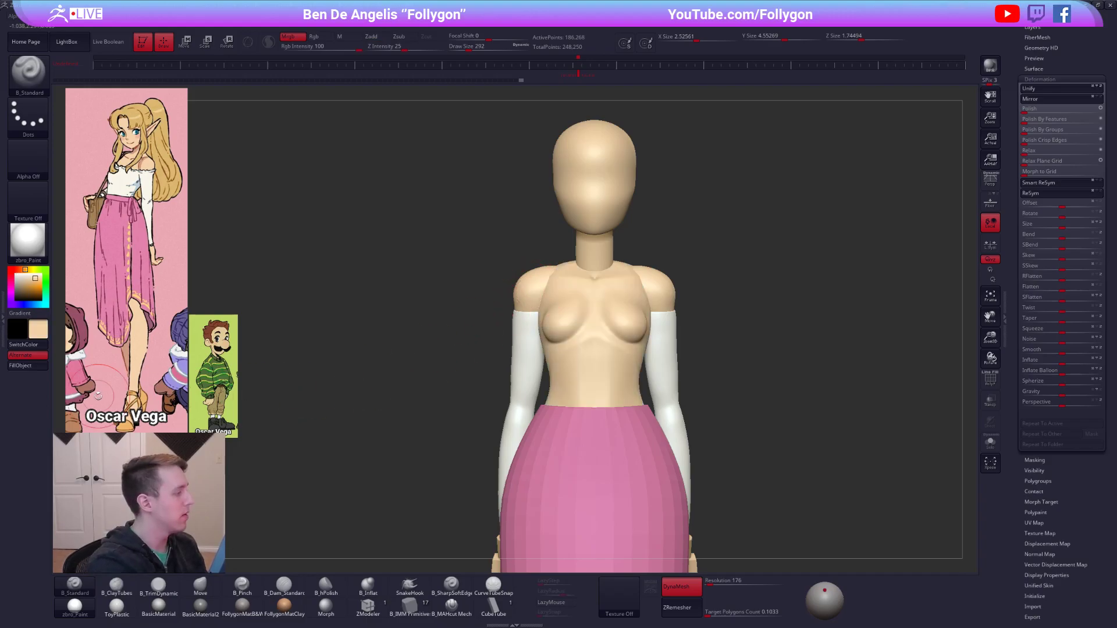
Slice the torso horizontally across the chest at the height of the sleeve tops with SliceCurve.
key(ctrl+shift+space)
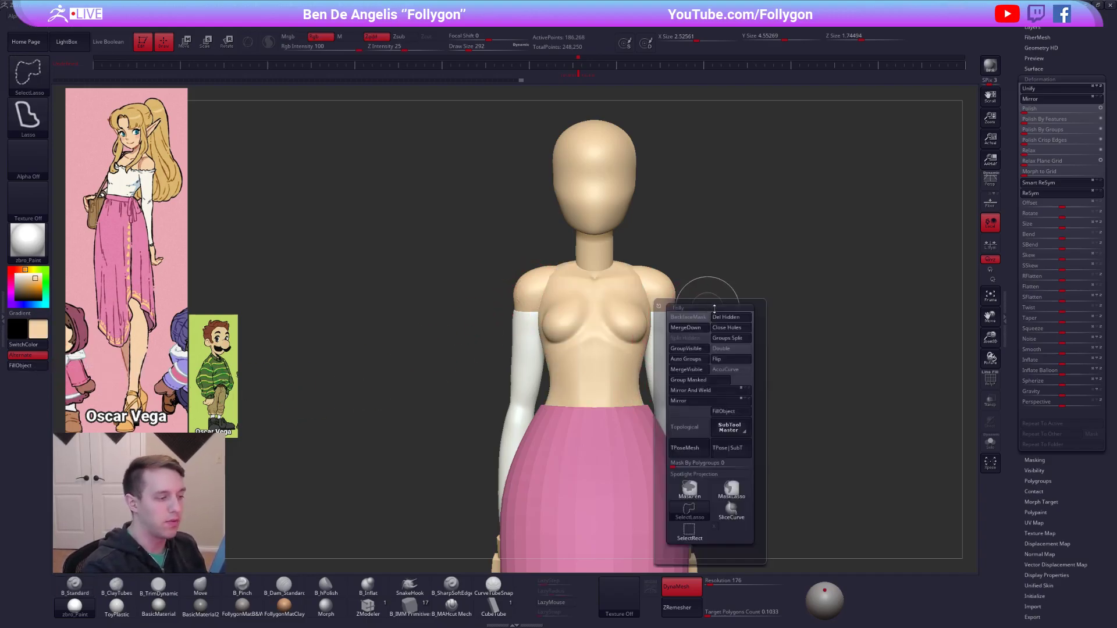
ctrl+shift+click(731, 511)
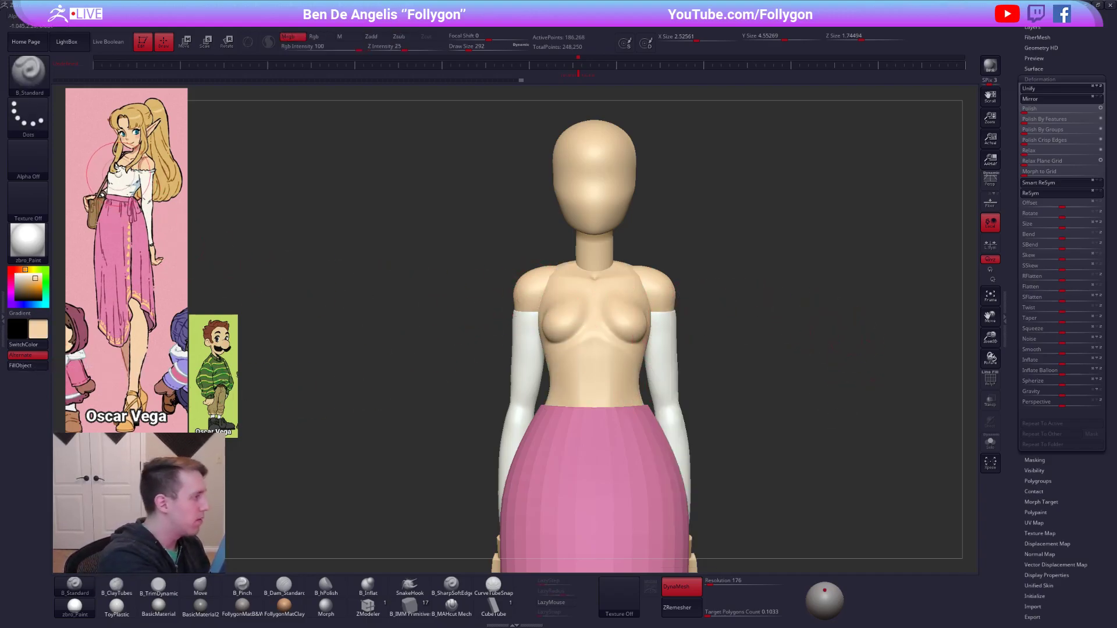
mouse_move(521, 299)
ctrl+shift+mouse_down()
mouse_move(742, 300)
mouse_move(717, 311)
ctrl+shift+mouse_up()
key(shift+f)
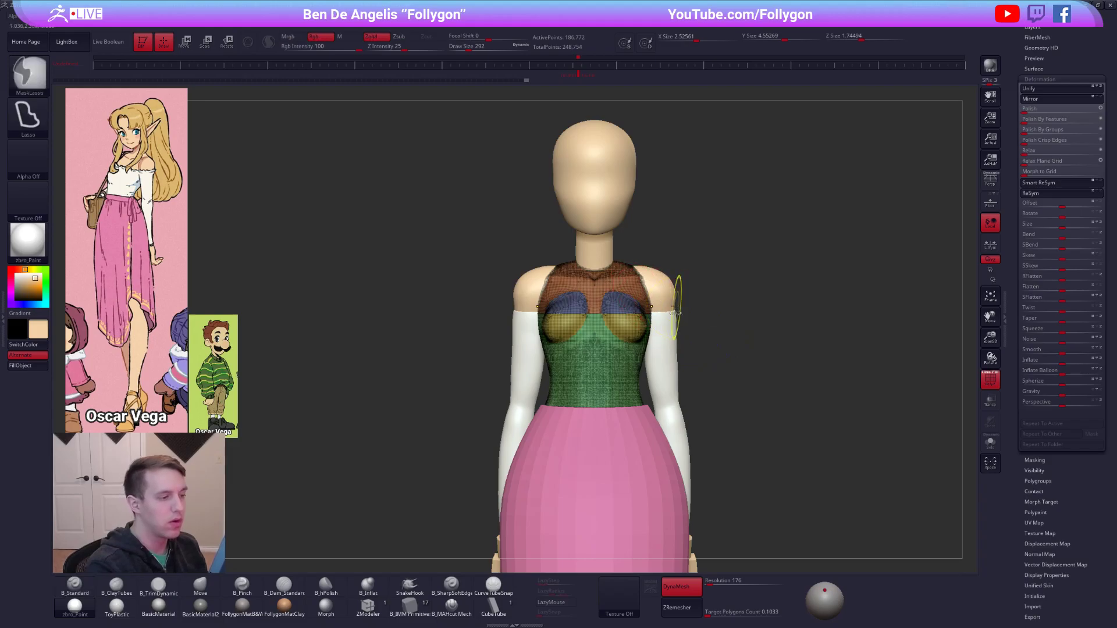
ctrl+shift+drag(486, 304, 756, 310)
Isolate the upper chest polygroup and split the hidden lower torso into its own subtool.
ctrl+shift+click(643, 292)
key(space)
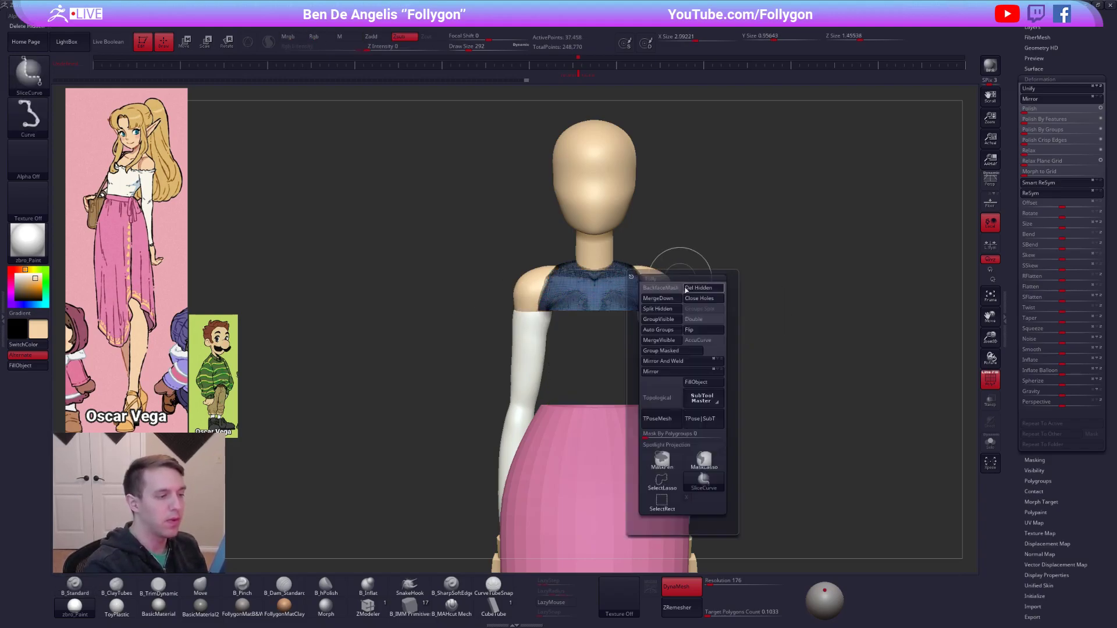
click(674, 308)
Isolate the upper chest subtool and undo its slice and split to restore the complete torso in it.
key(ctrl+space)
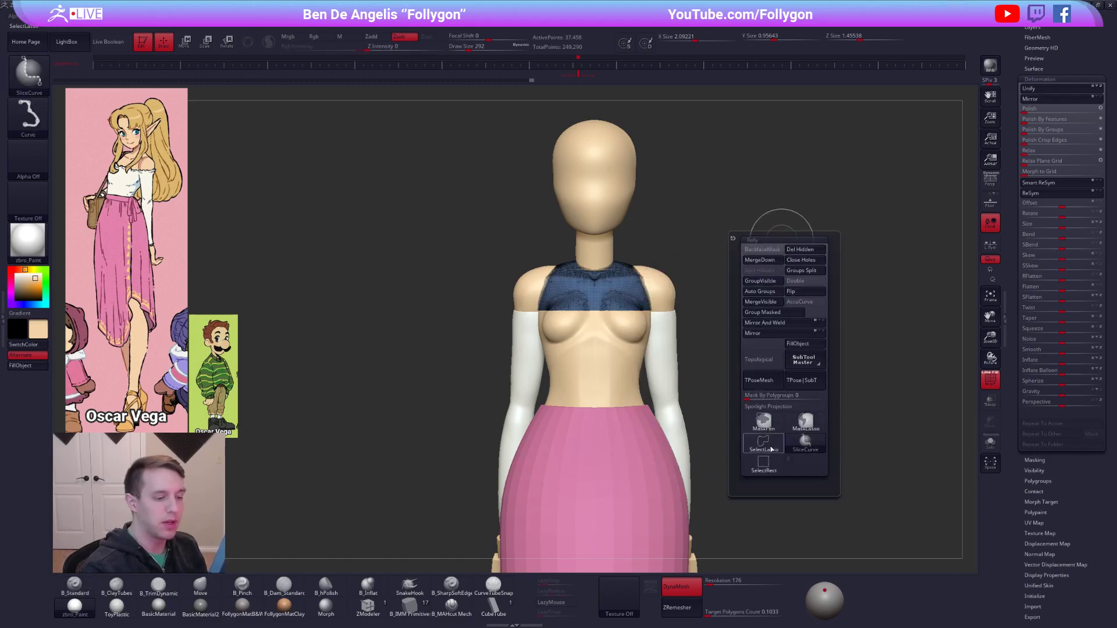
drag(1013, 349, 1012, 501)
click(990, 443)
key(shift+f)
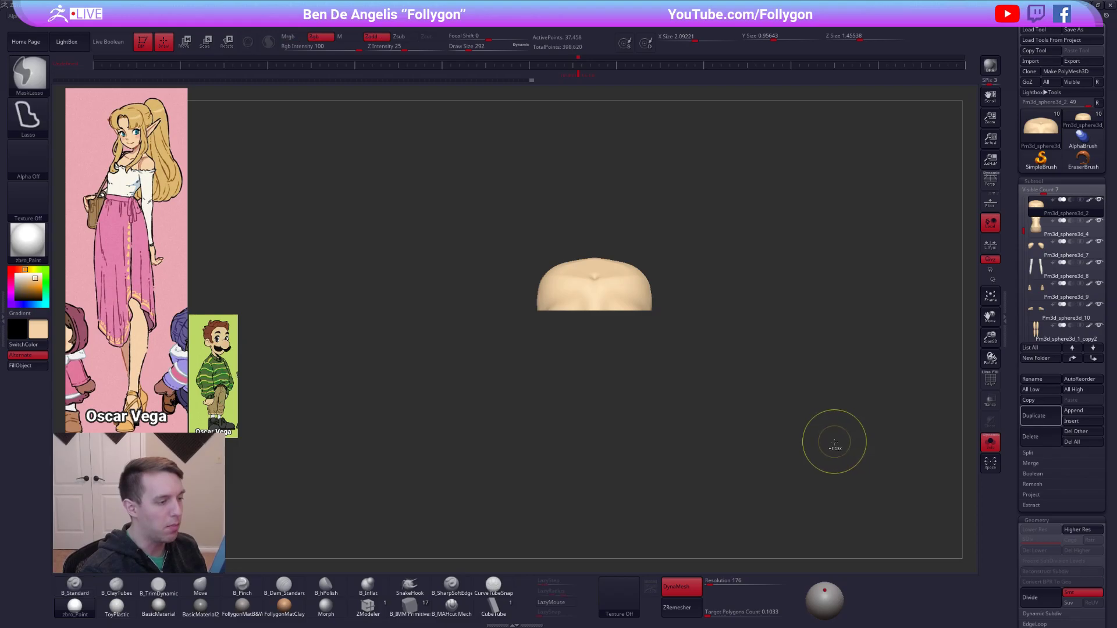
key(shift+f)
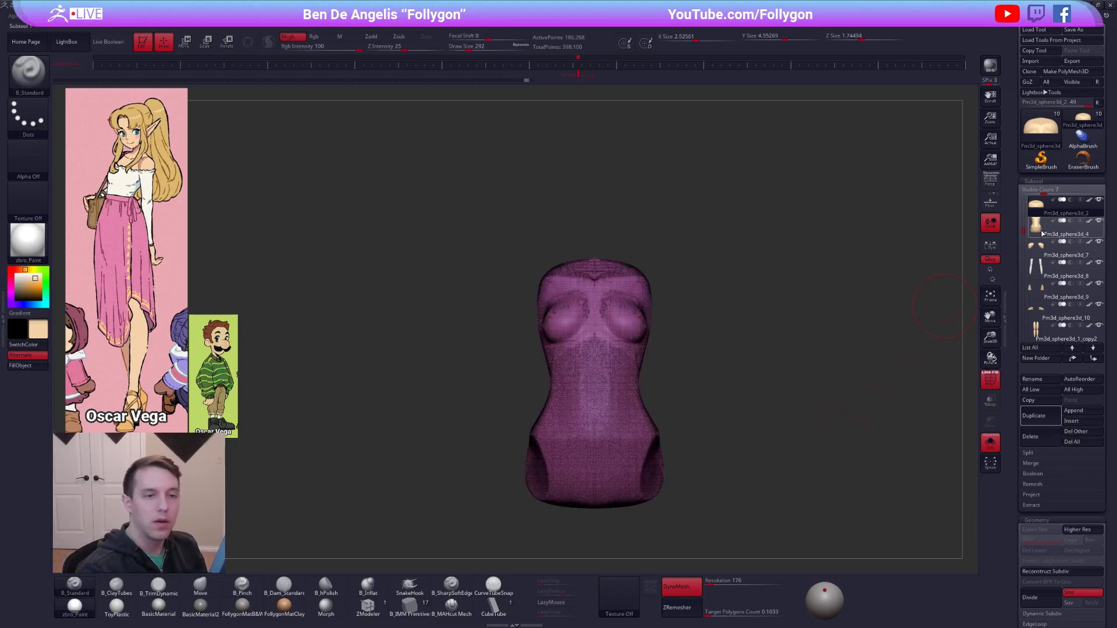
Select the lower torso subtool, show it with the whole figure, and fill it with white as the top.
click(1043, 234)
key(alt+s)
right_drag(623, 351, 658, 356)
key(shift+f)
right_drag(646, 393, 675, 401)
key(shift+f)
drag(702, 404, 667, 423)
key(shift+f)
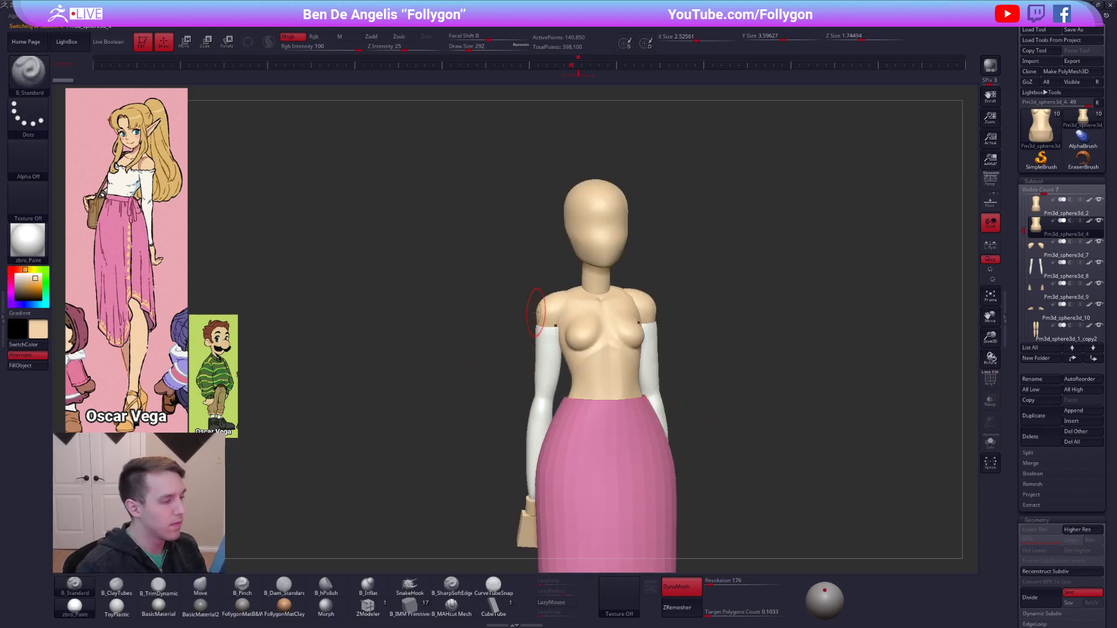
key(c)
click(25, 365)
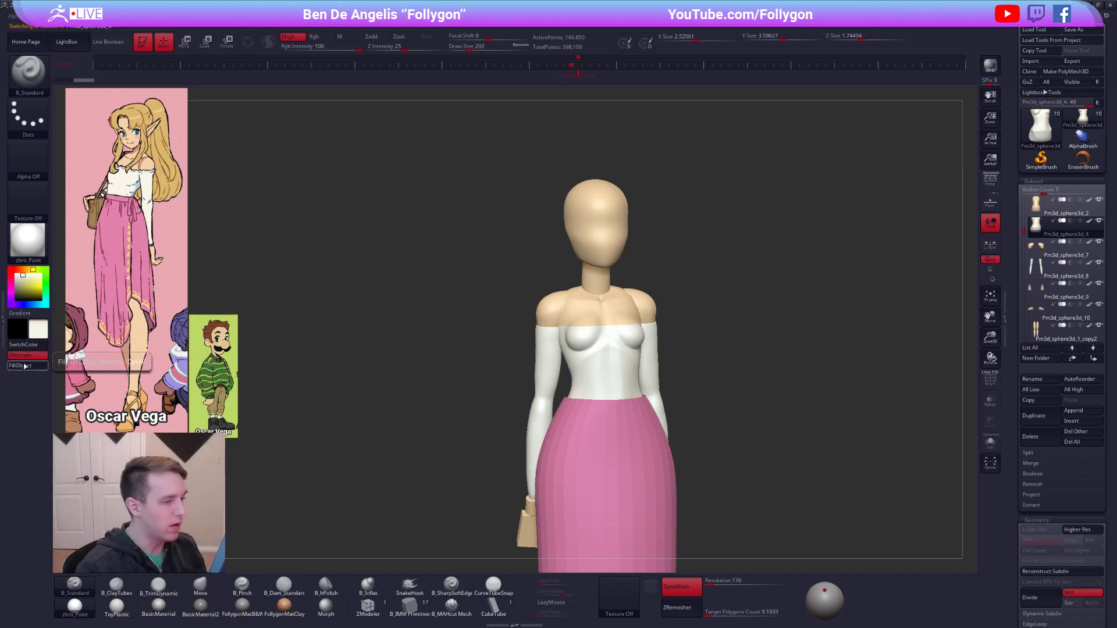
Try to enlarge the white top slightly and shift it with the Transpose scale and move lines.
right_click(685, 407)
shift+drag(721, 298, 707, 293)
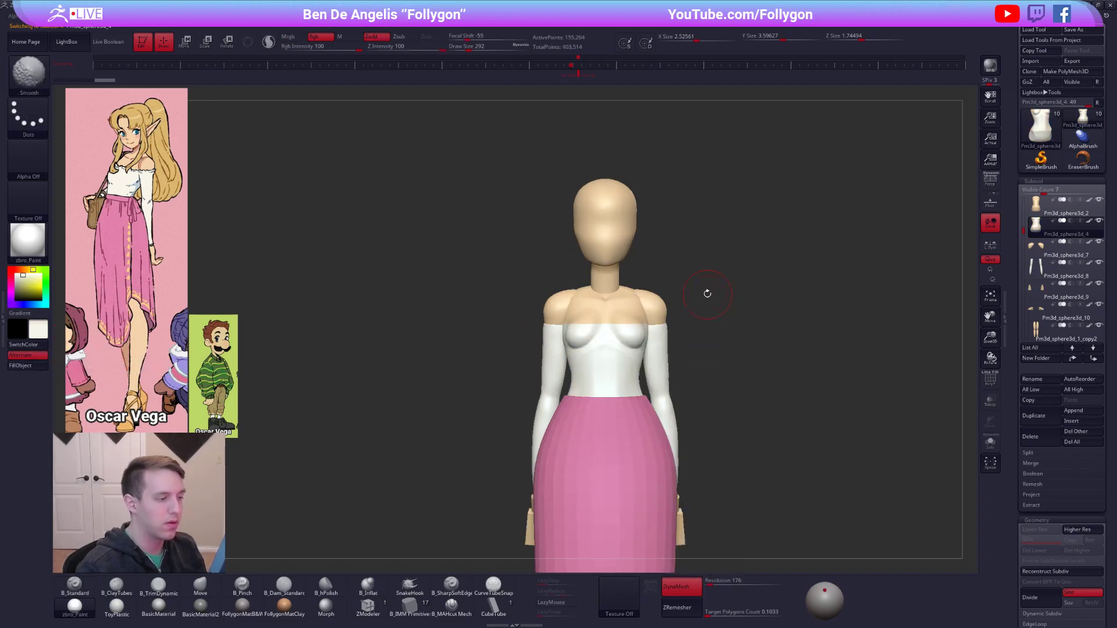
key(e)
drag(628, 399, 755, 421)
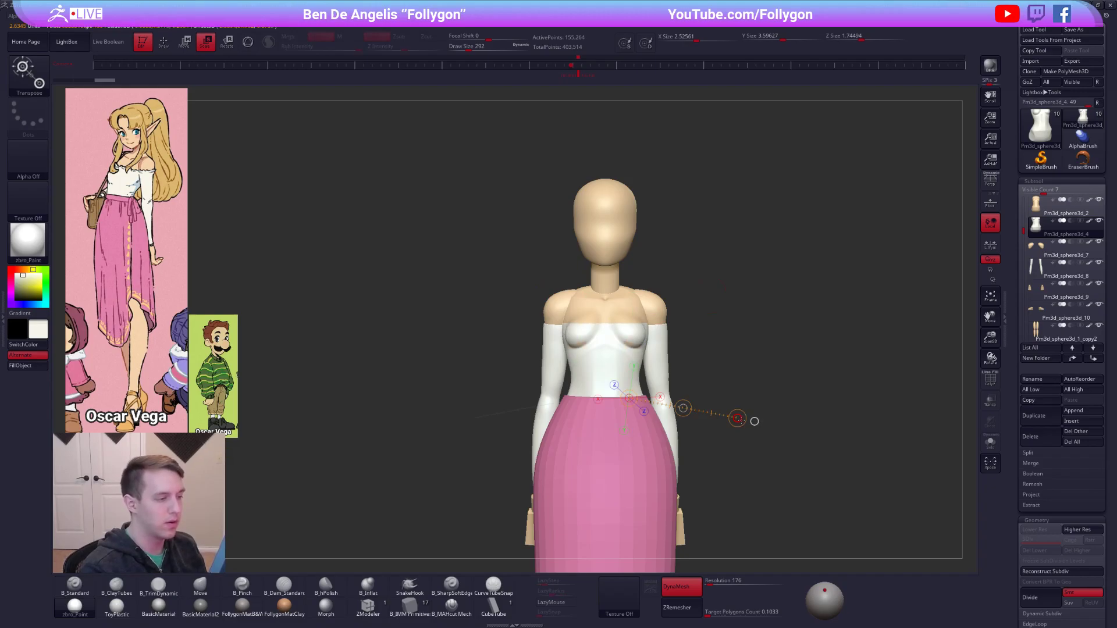
drag(738, 419, 741, 418)
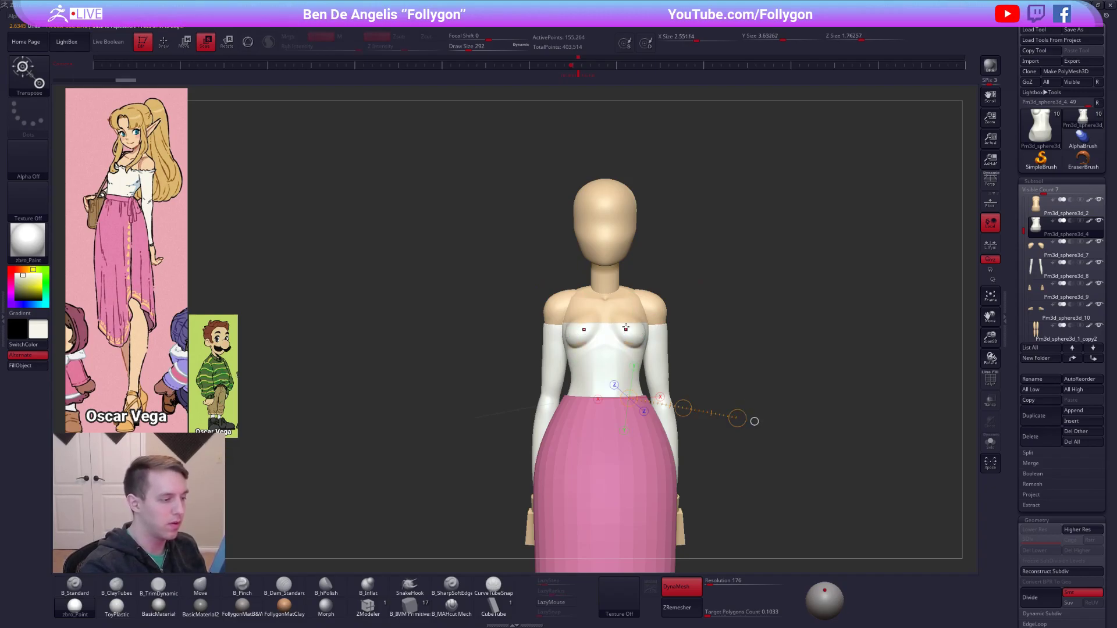
key(w)
mouse_move(620, 325)
shift+mouse_down()
mouse_move(620, 380)
mouse_move(621, 354)
shift+mouse_up()
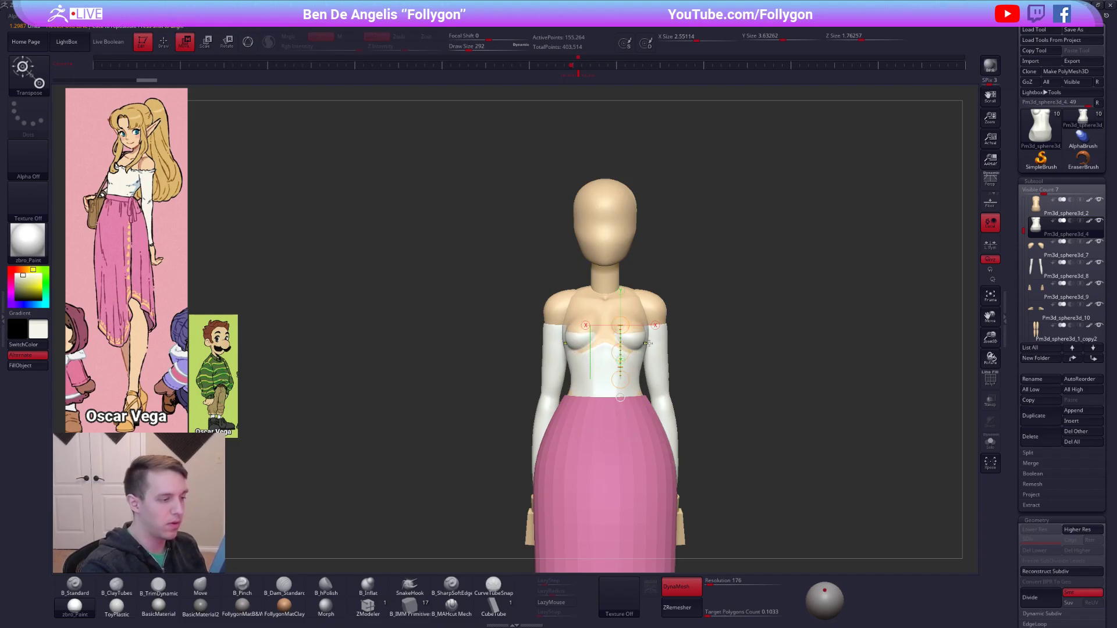
key(ctrl+z)
key(ctrl+z)
key(q)
Inflate the white top slightly so it sits outside the body.
click(744, 398)
drag(744, 398, 956, 409)
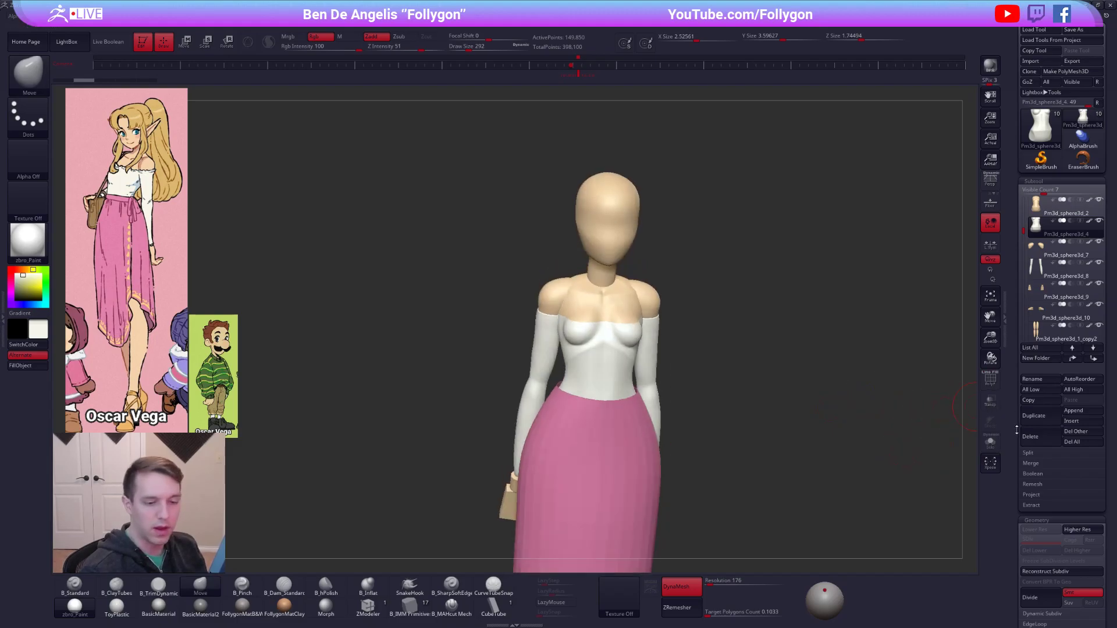
scroll(1017, 412, down, 10)
scroll(1018, 412, down, 5)
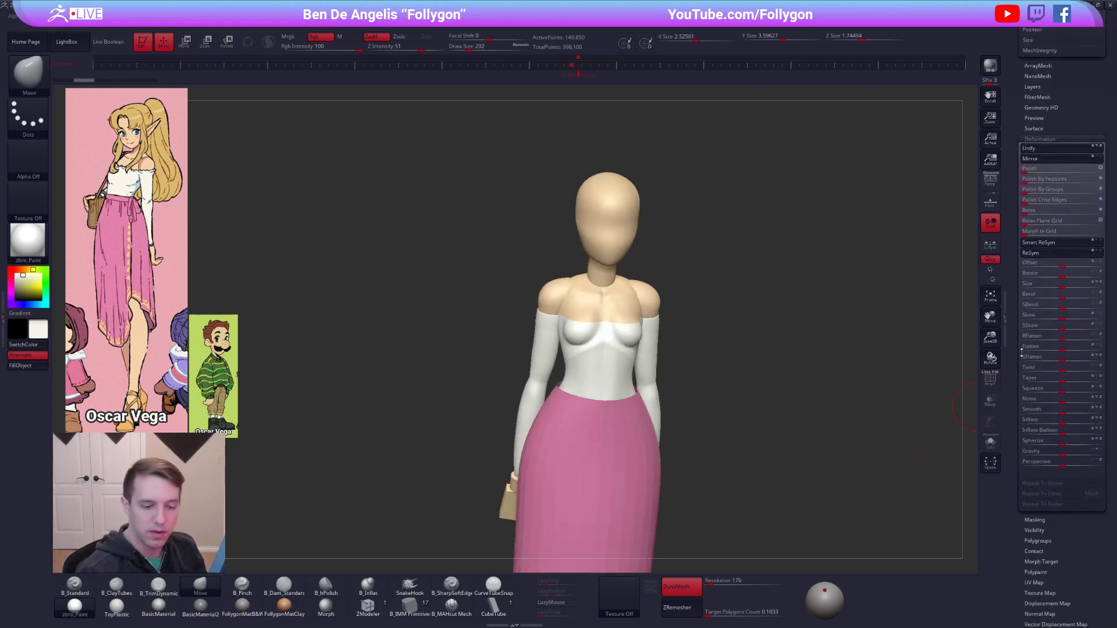
drag(1065, 425, 1065, 427)
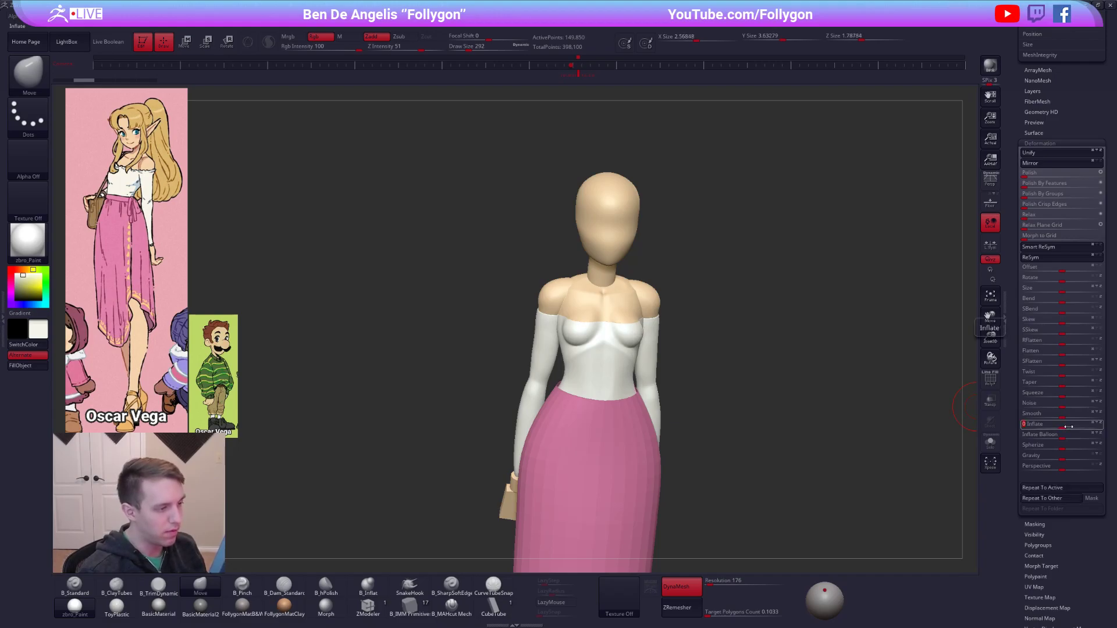
Isolate the white top, turn off DynaMesh, and ZRemesh it with a target polygon count of 1.
key(ctrl+space)
click(911, 373)
mouse_move(665, 329)
mouse_down()
mouse_move(644, 372)
mouse_move(633, 354)
mouse_move(675, 326)
mouse_up()
key(shift+f)
key(alt+shift+s)
ctrl+shift+click(644, 396)
key(shift+f)
key(ctrl+space)
click(703, 371)
alt+drag(728, 409, 742, 348)
click(692, 594)
click(721, 613)
text(1)
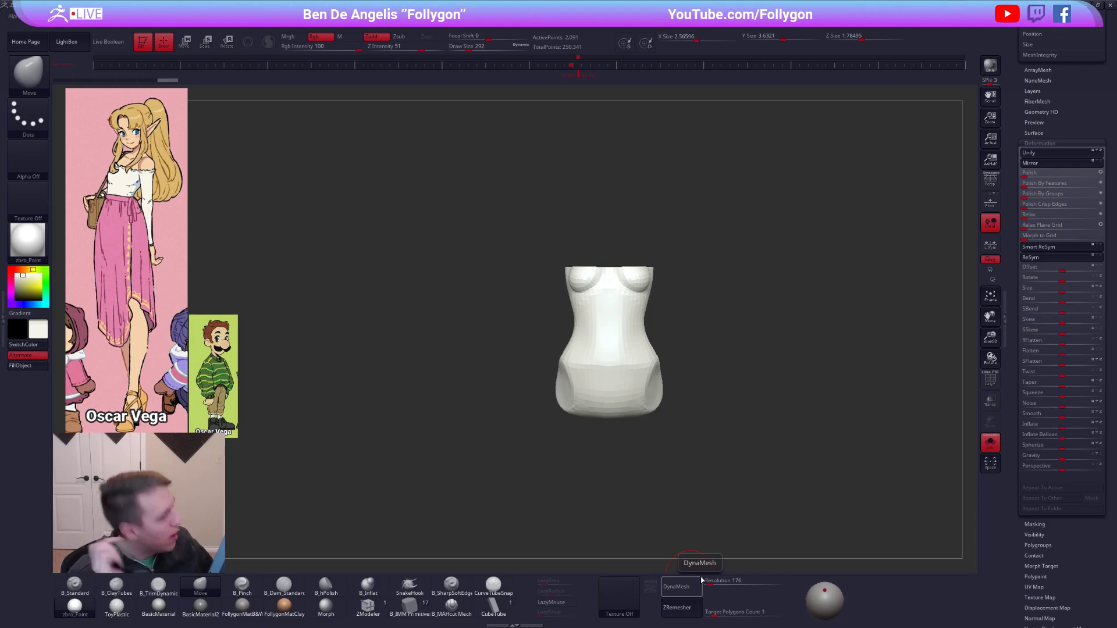
Try to reshape the side of the white top with the Move brush at draw size 595.
click(665, 344)
alt+drag(664, 345, 688, 398)
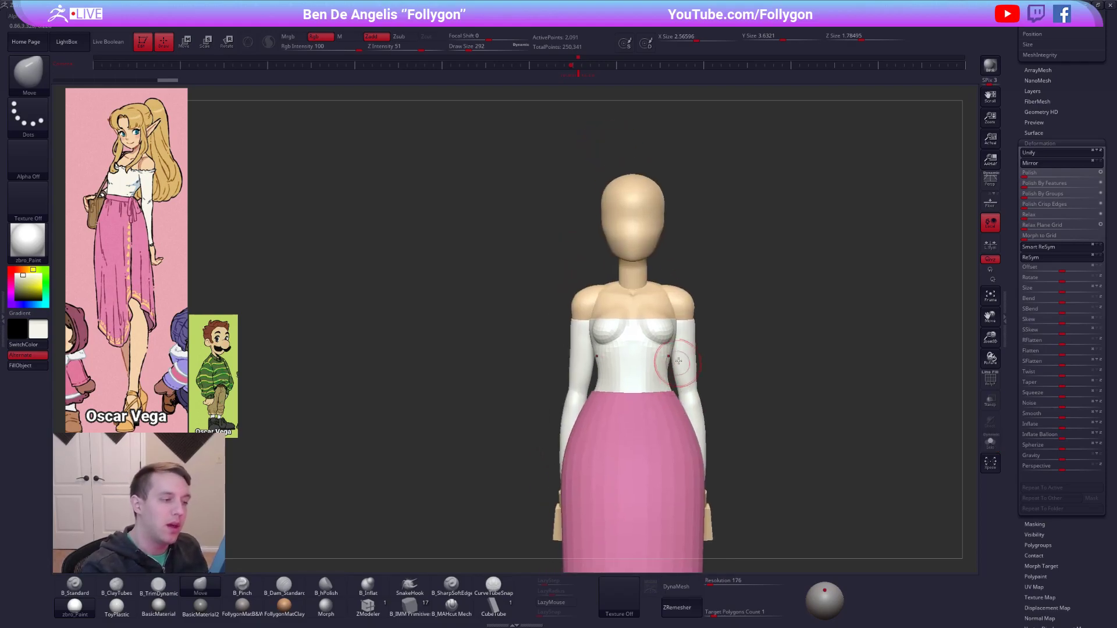
key(space)
drag(676, 329, 684, 330)
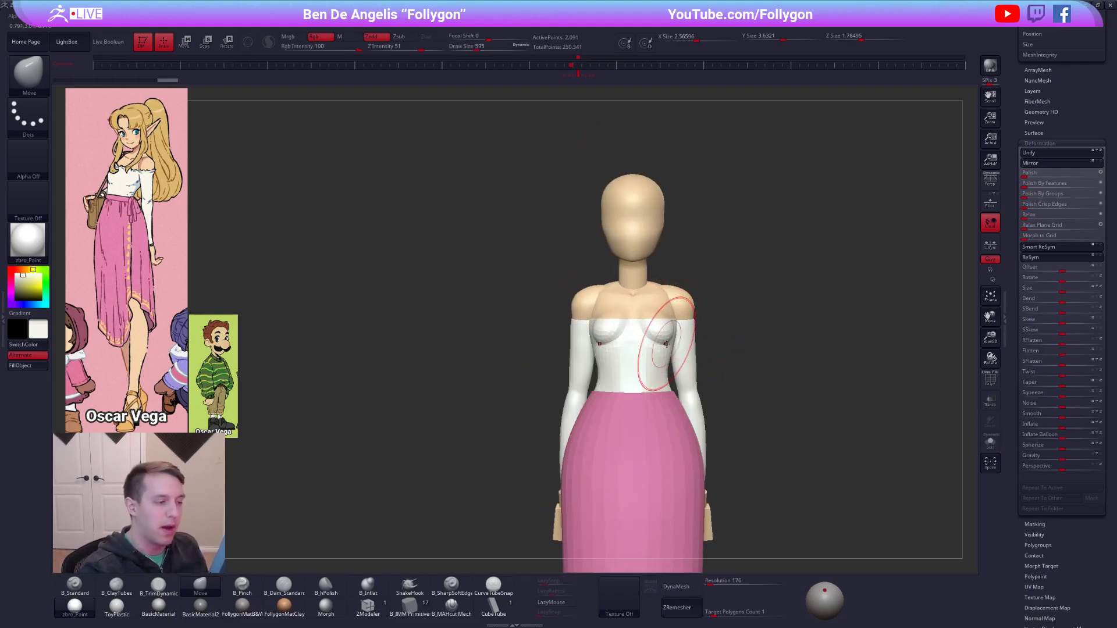
right_drag(669, 343, 707, 345)
key(shift+f)
key(shift+f)
key(space)
drag(674, 338, 662, 339)
key(ctrl+z)
Draw a long wavy tube extending sideways from the full figure with the CurveTubeSnap brush at draw size 482.
alt+drag(780, 411, 778, 413)
right_drag(778, 414, 778, 423)
alt+drag(779, 424, 734, 397)
right_drag(764, 420, 509, 415)
right_drag(617, 330, 689, 327)
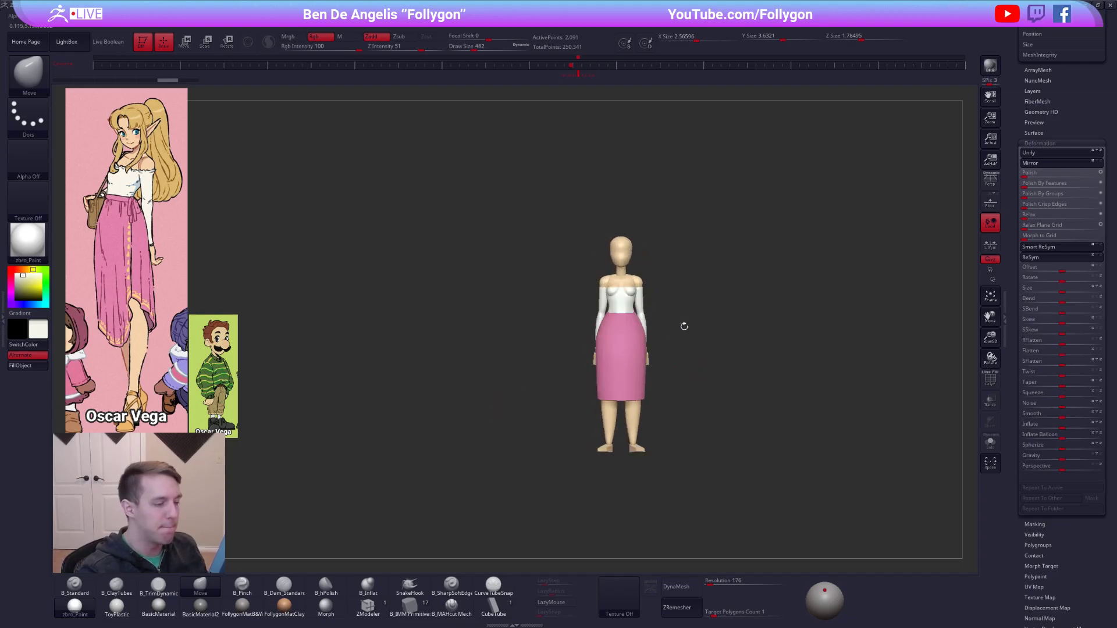
click(493, 593)
alt+drag(653, 331, 606, 338)
drag(635, 296, 878, 249)
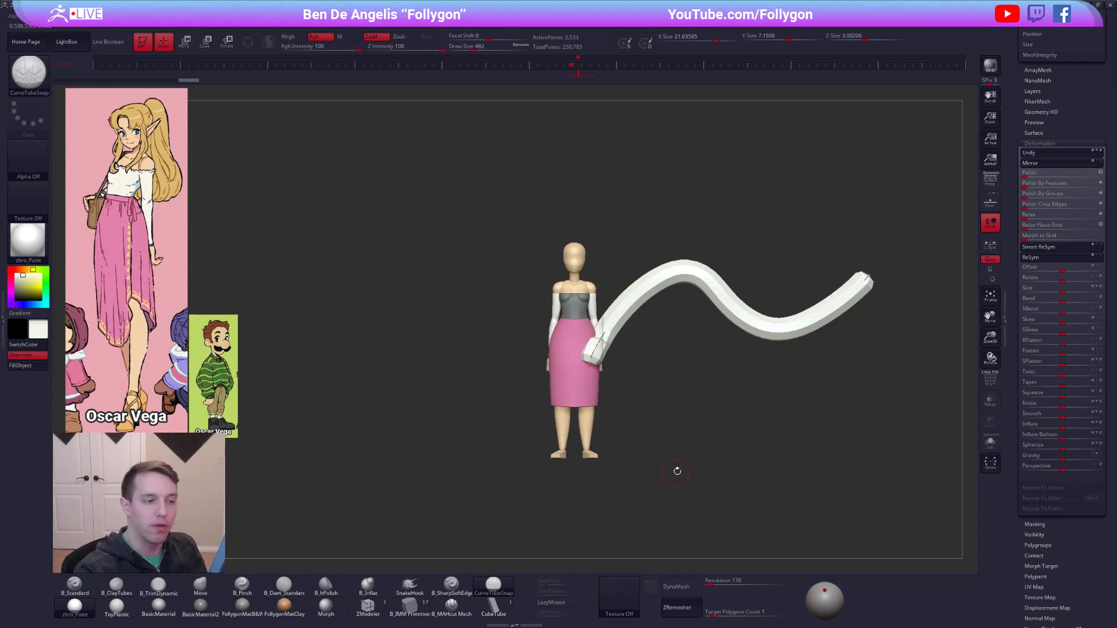
alt+drag(734, 508, 645, 495)
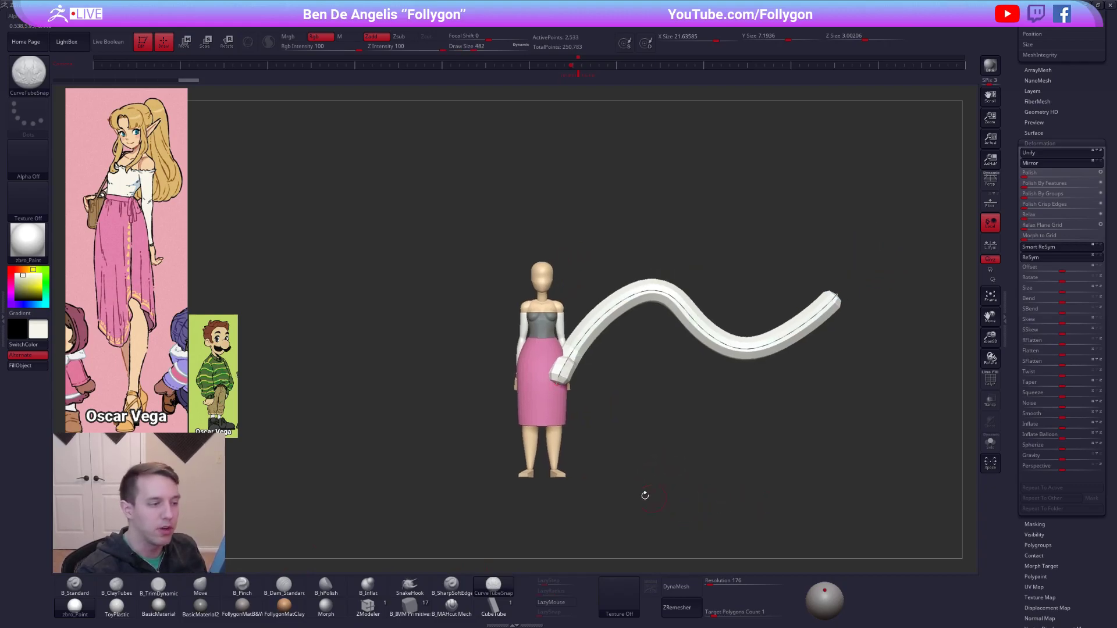
Try to pull the tube's lower bend downward with the Move brush at draw size 1891, isolating the active subtool.
click(559, 456)
key(b)
key(m)
key(v)
key(space)
mouse_move(693, 338)
mouse_down()
mouse_move(716, 338)
mouse_move(725, 398)
mouse_move(732, 363)
mouse_move(697, 380)
mouse_move(692, 403)
mouse_up()
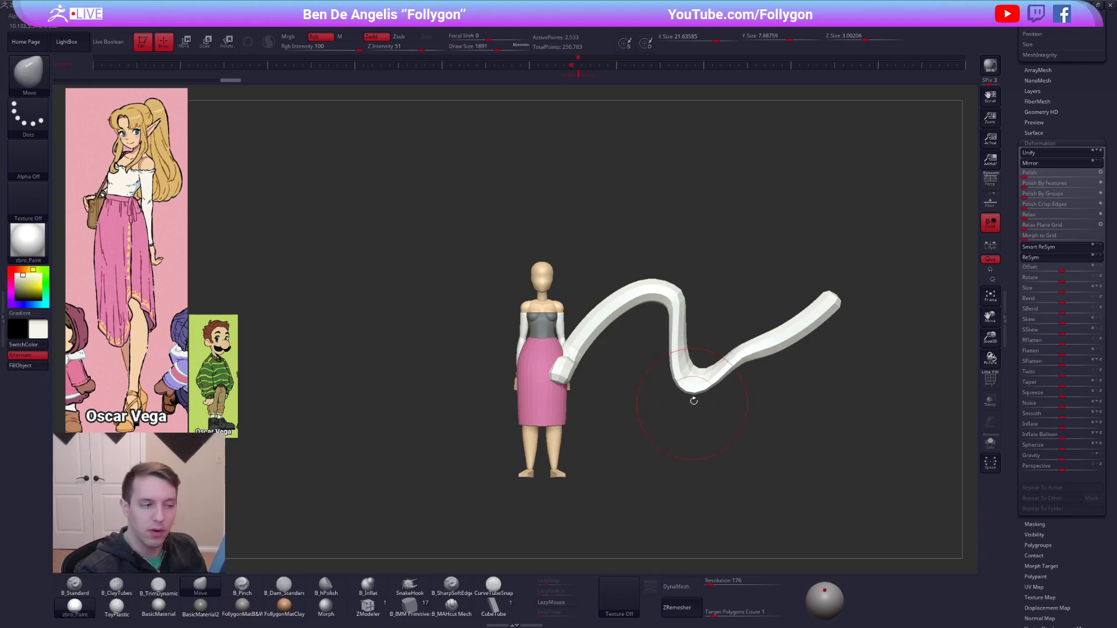
key(alt+s)
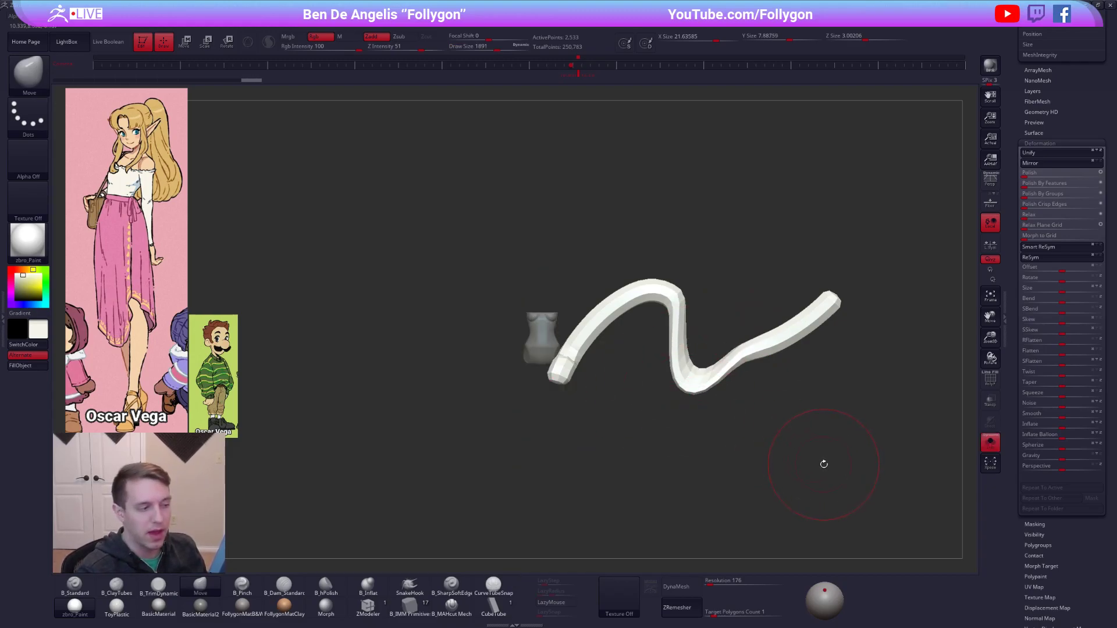
alt+drag(824, 465, 731, 503)
shift+drag(652, 396, 691, 383)
alt+right_drag(684, 388, 726, 415)
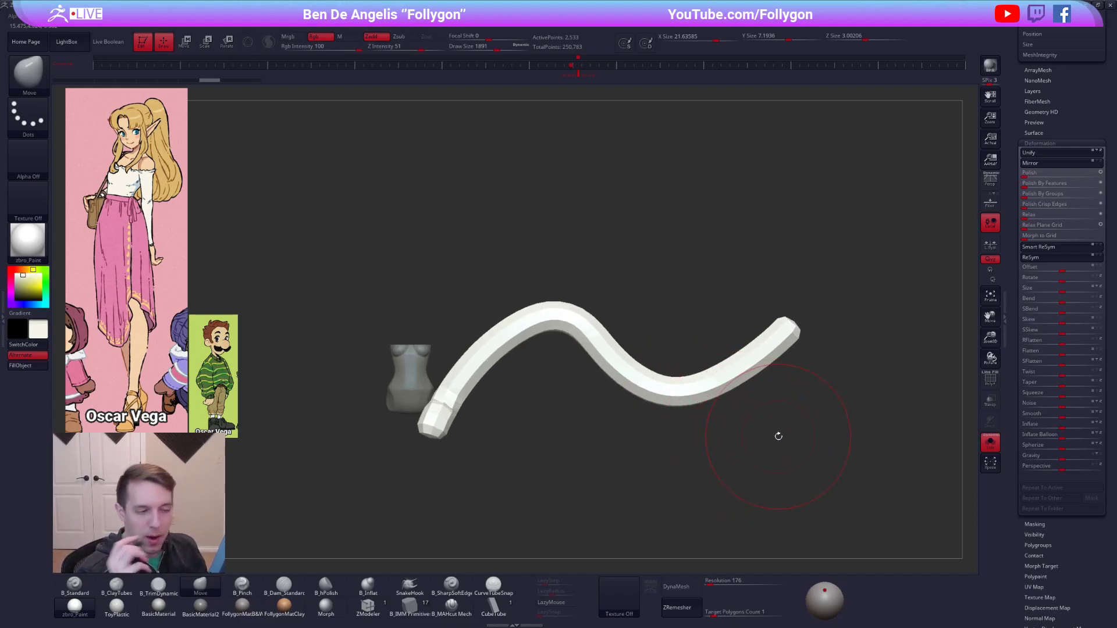
Show the wireframe and delete several edge loops along the tube's lower bend using ZModeler's Delete edge action with the EdgeLoop Complete target.
key(shift+f)
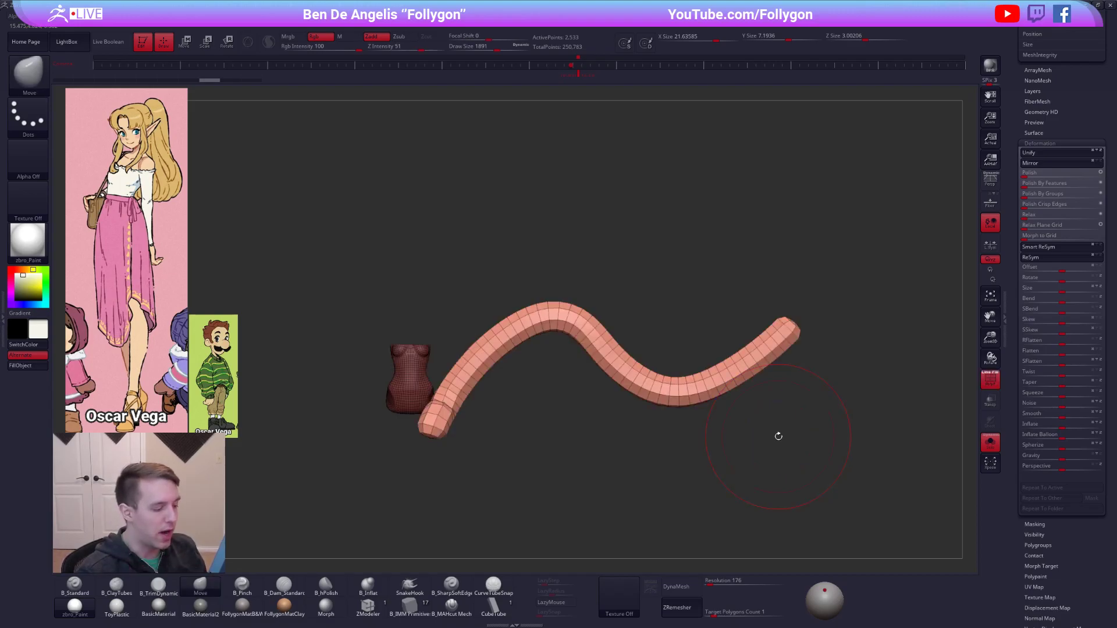
click(377, 611)
alt+right_drag(668, 389, 675, 419)
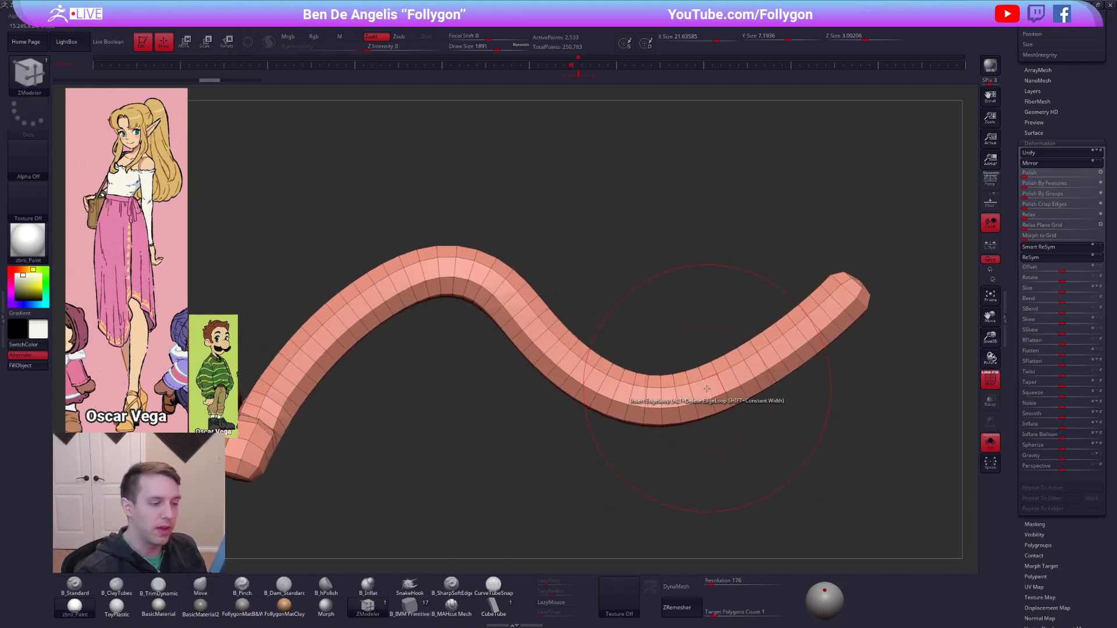
key(space)
click(642, 438)
click(698, 472)
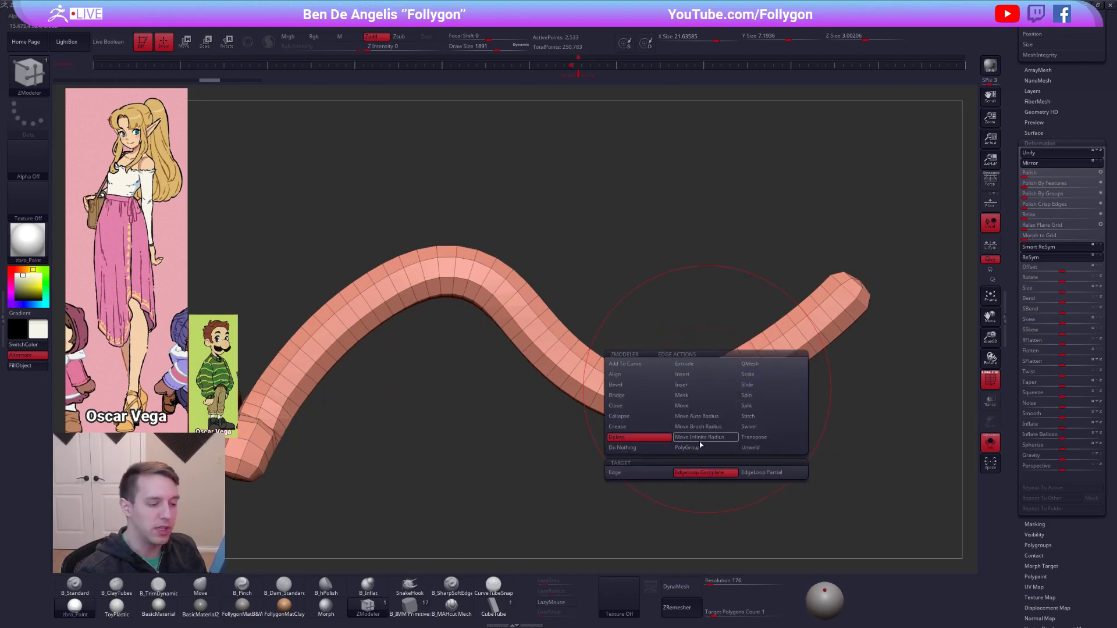
click(721, 384)
click(737, 380)
click(761, 358)
click(774, 353)
click(803, 336)
click(813, 324)
click(689, 396)
click(661, 396)
click(649, 395)
click(622, 394)
click(603, 384)
click(585, 382)
ctrl+right_drag(627, 402, 594, 382)
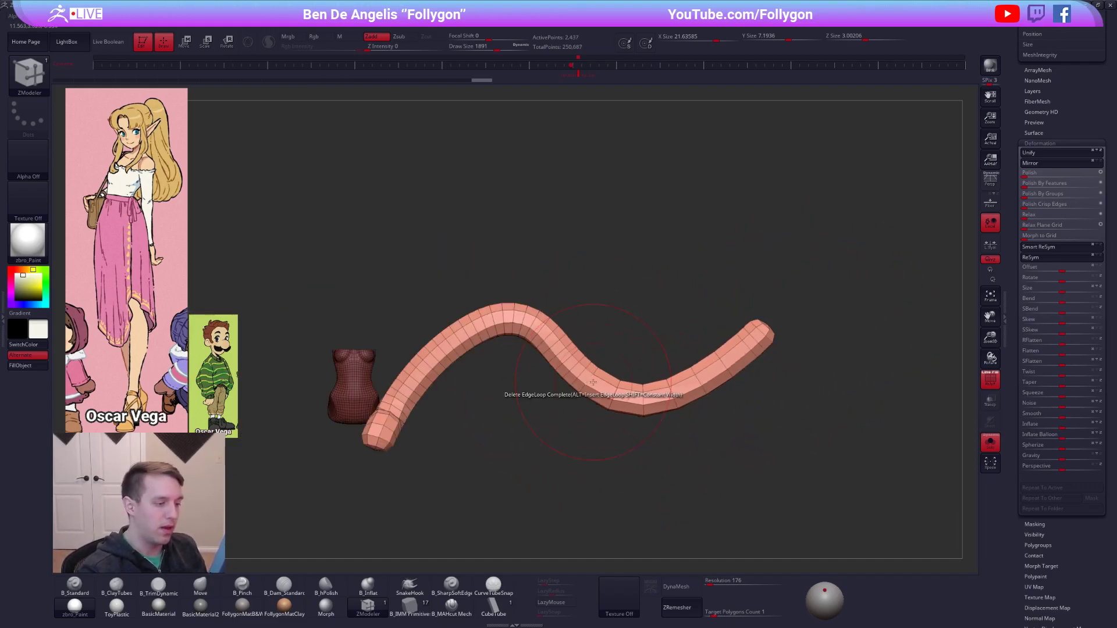
Preview the tube with Dynamic Subdivision, switch to the Move brush, and turn the subdivision preview off again.
ctrl+right_drag(757, 521, 760, 478)
key(d)
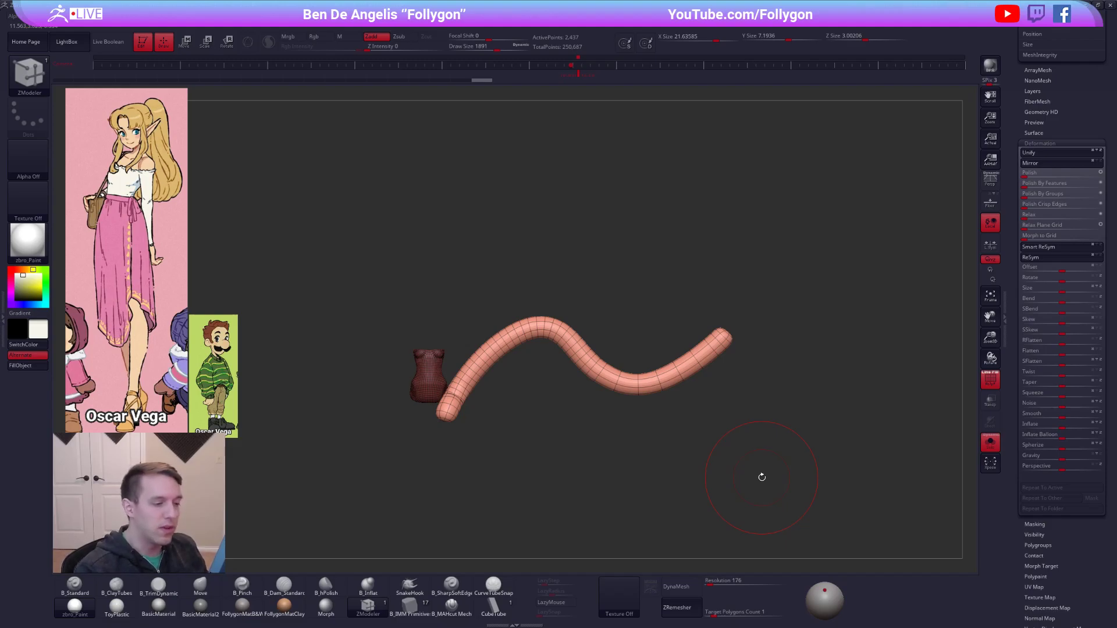
key(b)
key(m)
key(v)
right_drag(672, 428, 671, 322)
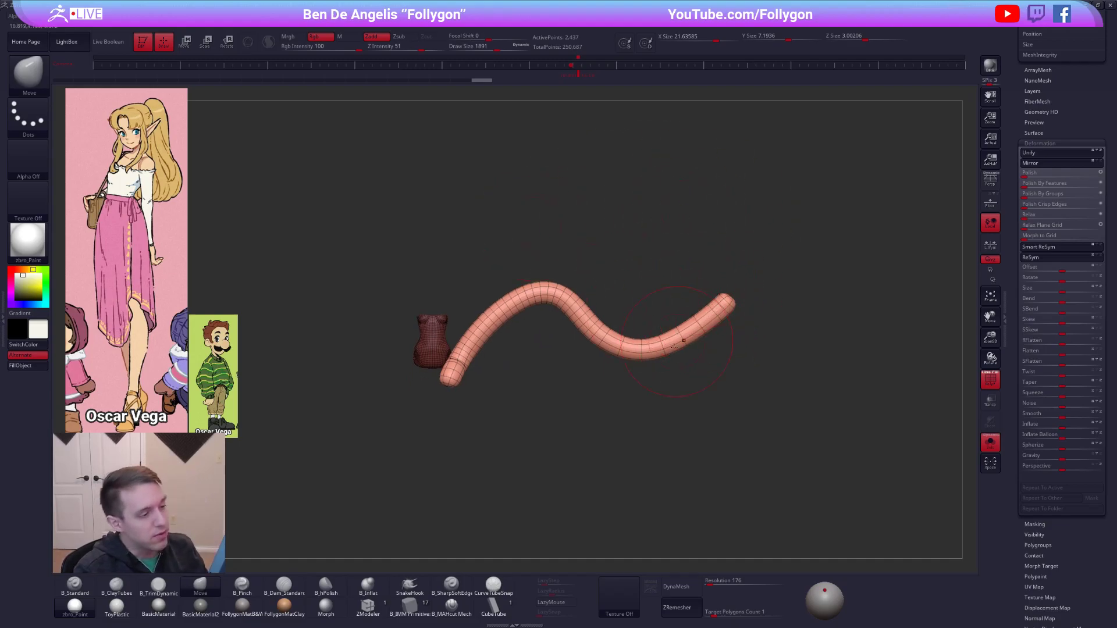
ctrl+right_drag(652, 347, 670, 351)
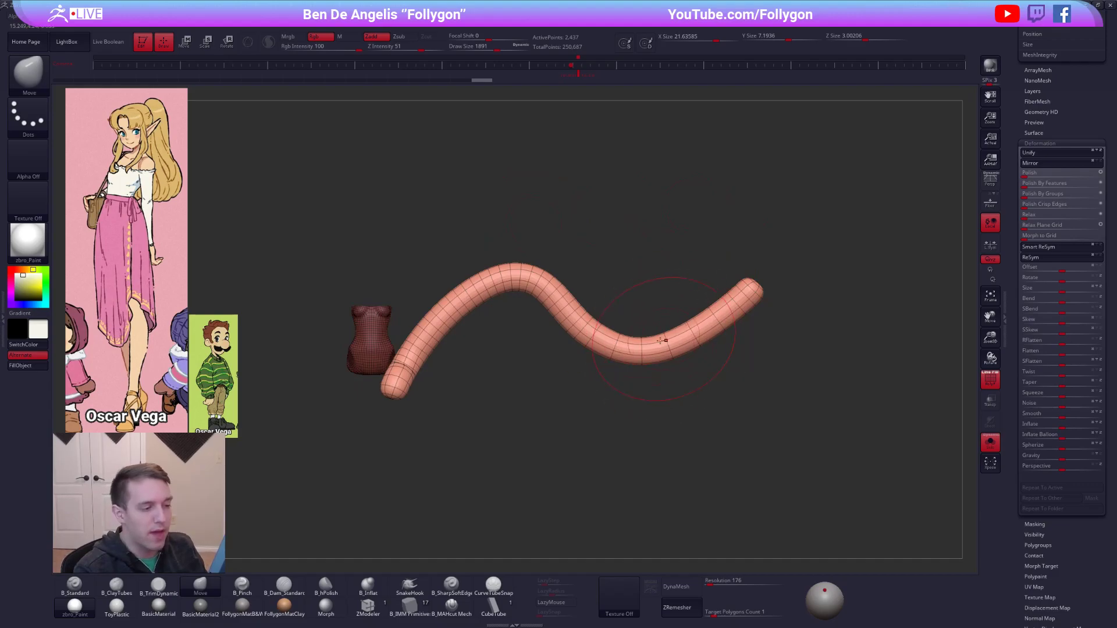
key(shift+d)
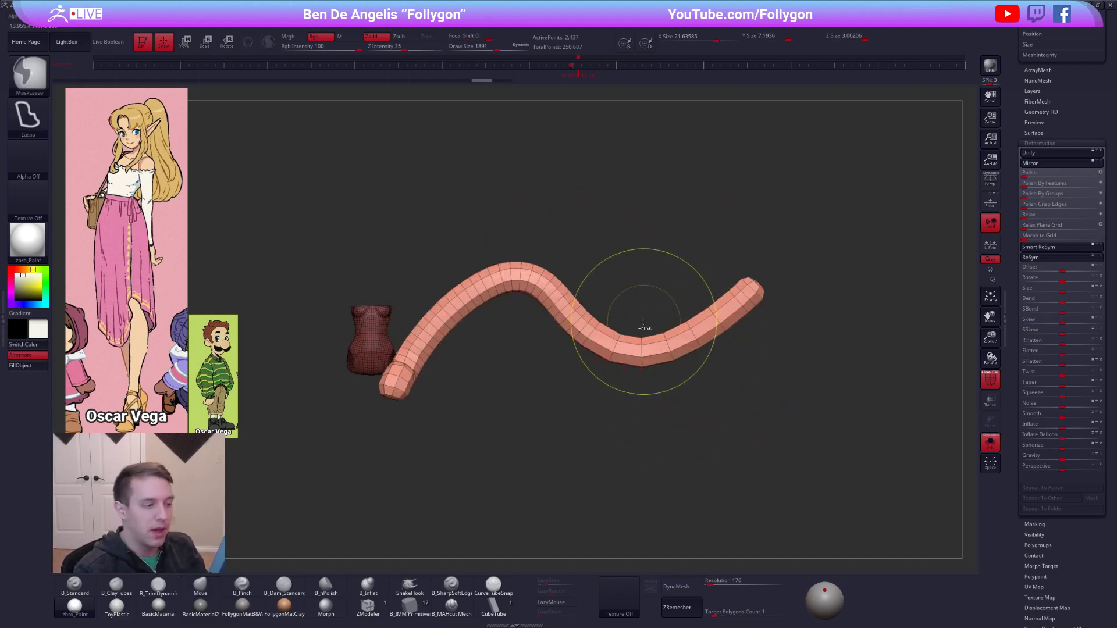
Mask all but the tube's far end and try rotating that end with Transpose and the Gizmo.
mouse_move(640, 323)
ctrl+mouse_down()
mouse_move(690, 429)
mouse_move(747, 288)
ctrl+mouse_up()
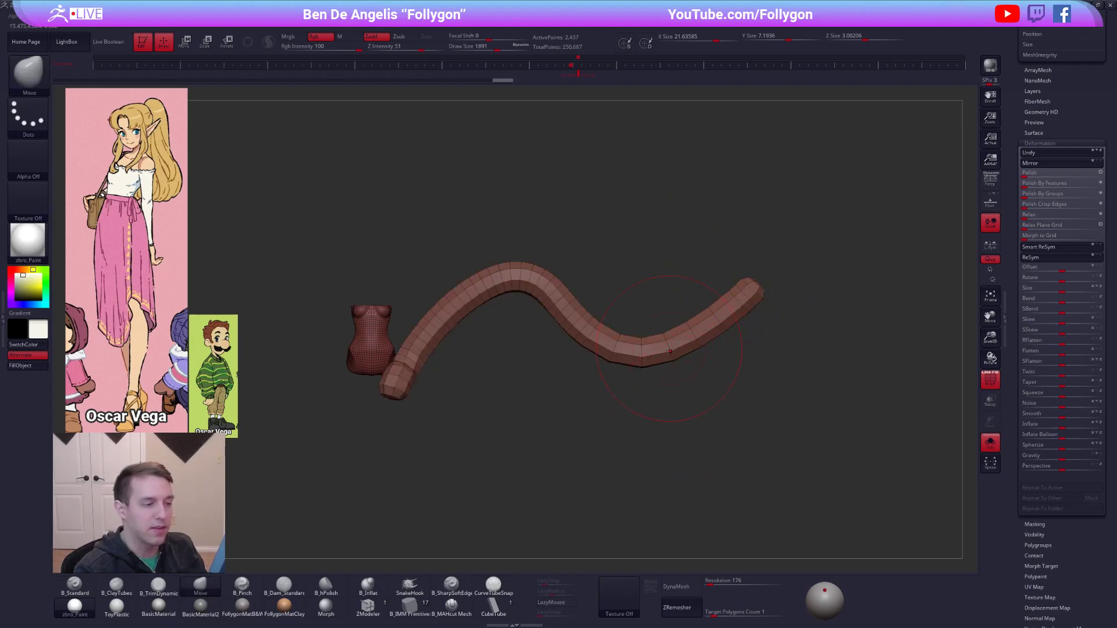
ctrl+click(647, 385)
mouse_move(635, 327)
ctrl+alt+mouse_down()
mouse_move(634, 433)
mouse_move(749, 245)
ctrl+alt+mouse_up()
key(r)
mouse_move(642, 356)
mouse_down()
mouse_move(836, 307)
mouse_move(811, 254)
mouse_move(834, 361)
mouse_move(821, 288)
mouse_move(776, 234)
mouse_move(797, 262)
mouse_up()
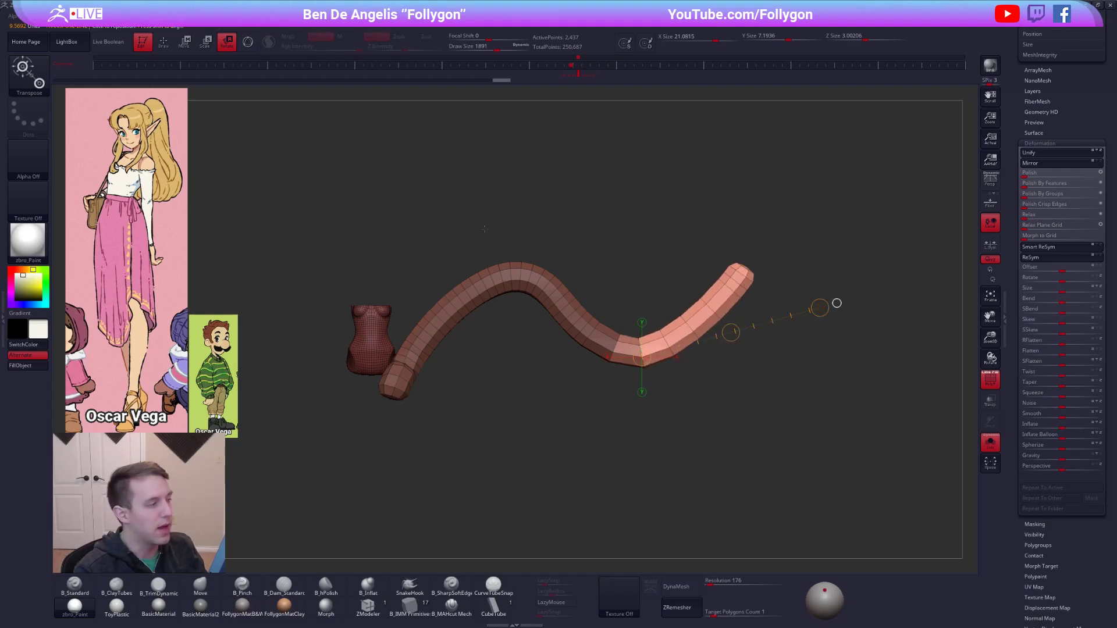
click(249, 42)
mouse_move(666, 325)
mouse_down()
mouse_move(676, 344)
mouse_move(663, 326)
mouse_up()
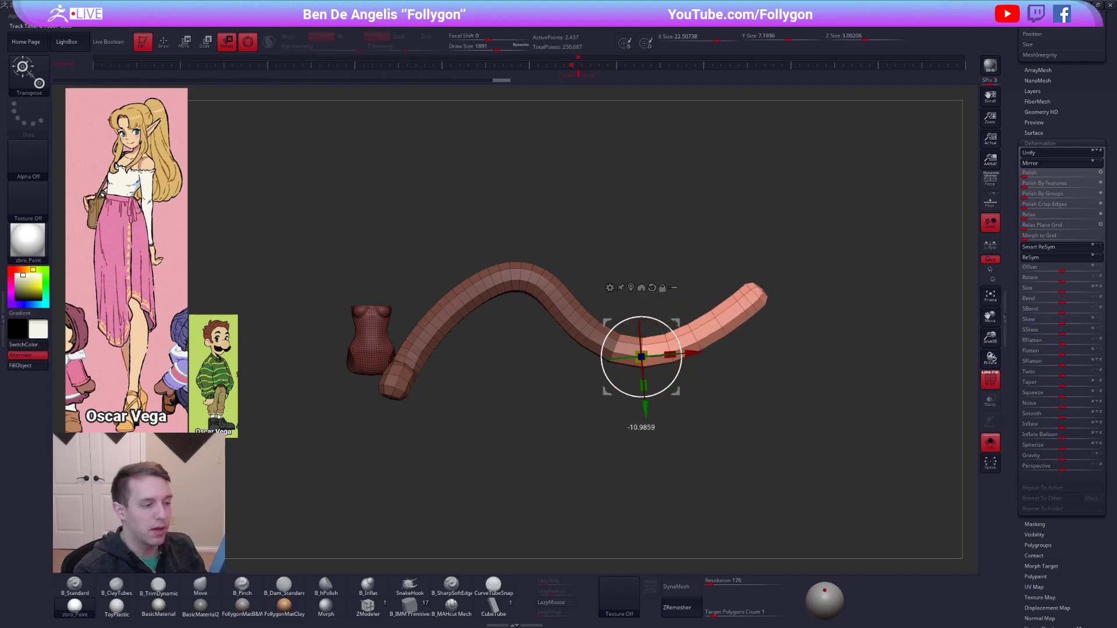
key(q)
key(b)
key(m)
key(v)
ctrl+click(619, 394)
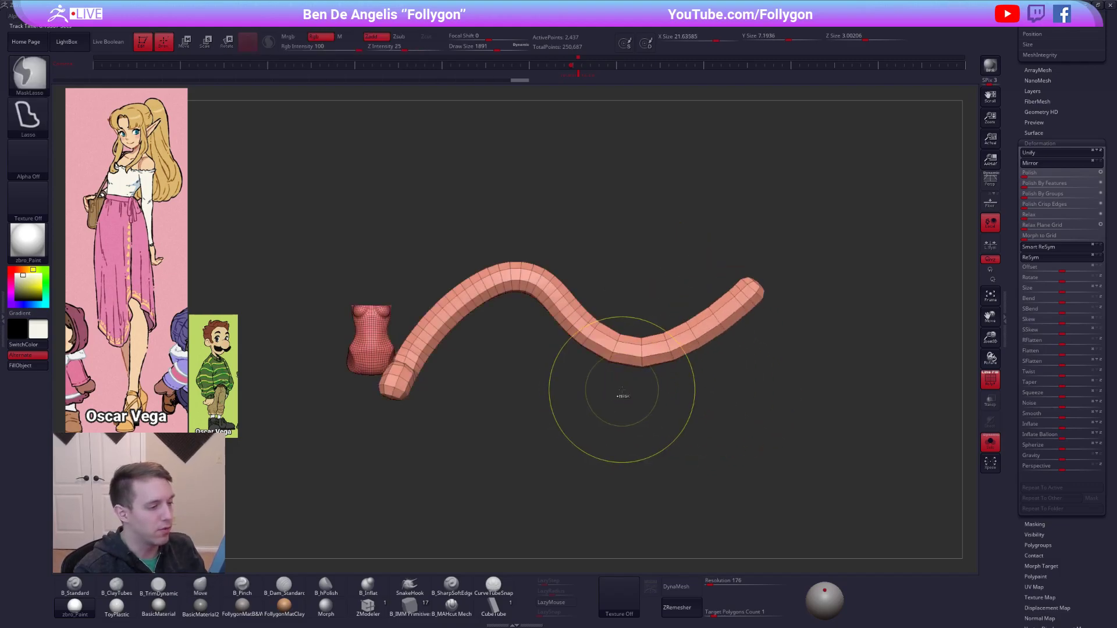
Hide and delete the tube from the white top's subtool, clear the mask, and display the full figure without wireframe.
alt+drag(533, 403, 693, 389)
ctrl+shift+click(543, 330)
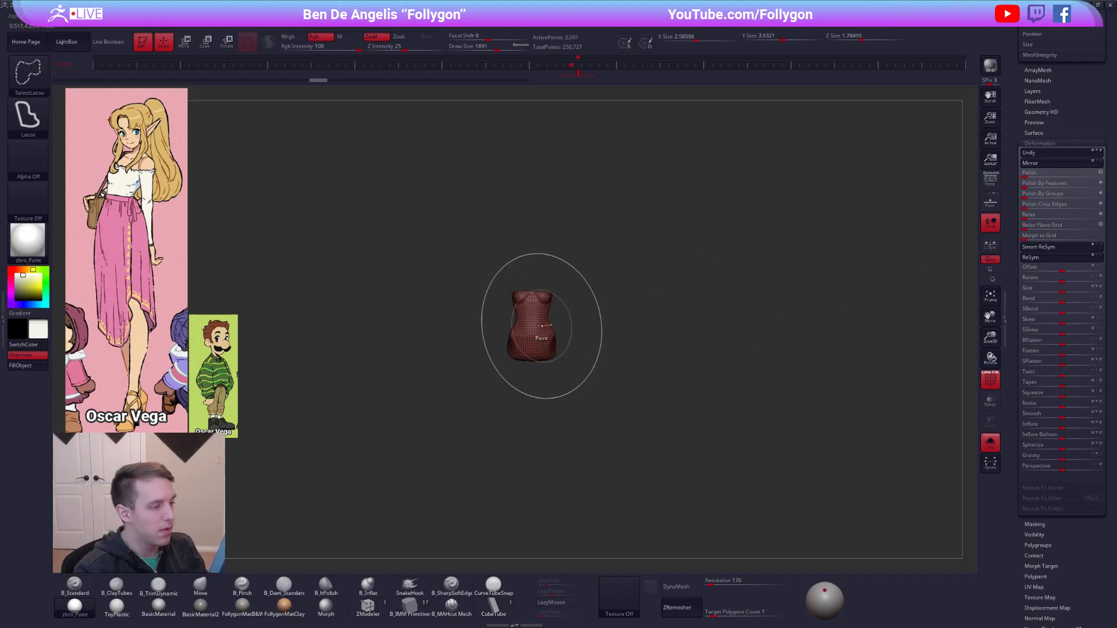
key(space)
click(623, 309)
alt+drag(618, 315, 691, 353)
mouse_move(708, 315)
alt+mouse_down()
mouse_move(691, 312)
mouse_move(638, 367)
alt+mouse_up()
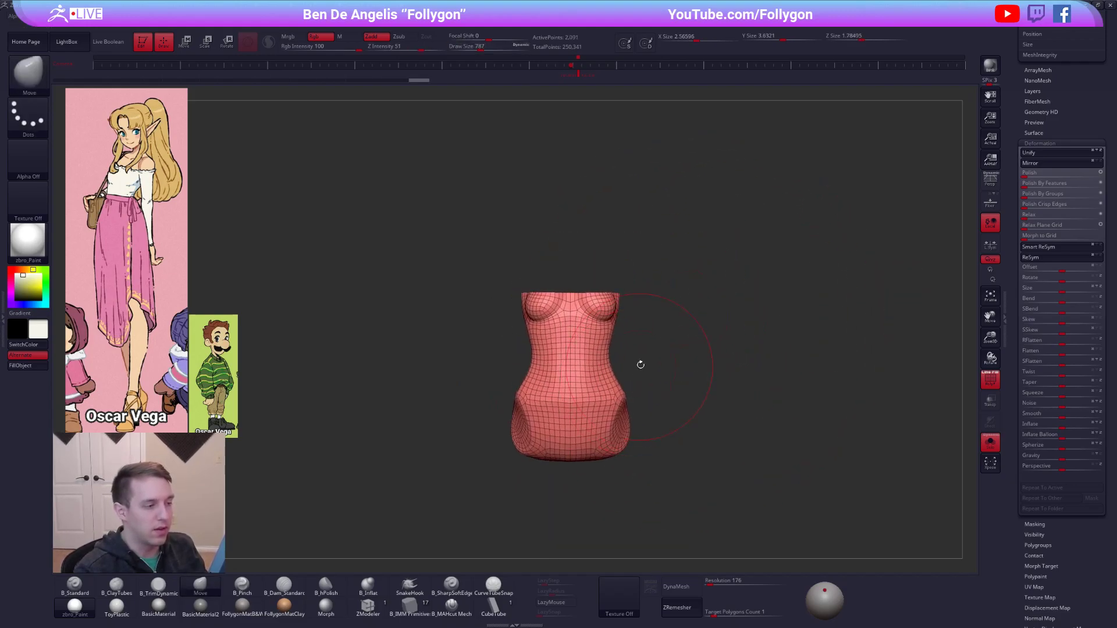
ctrl+shift+click(680, 353)
key(shift+f)
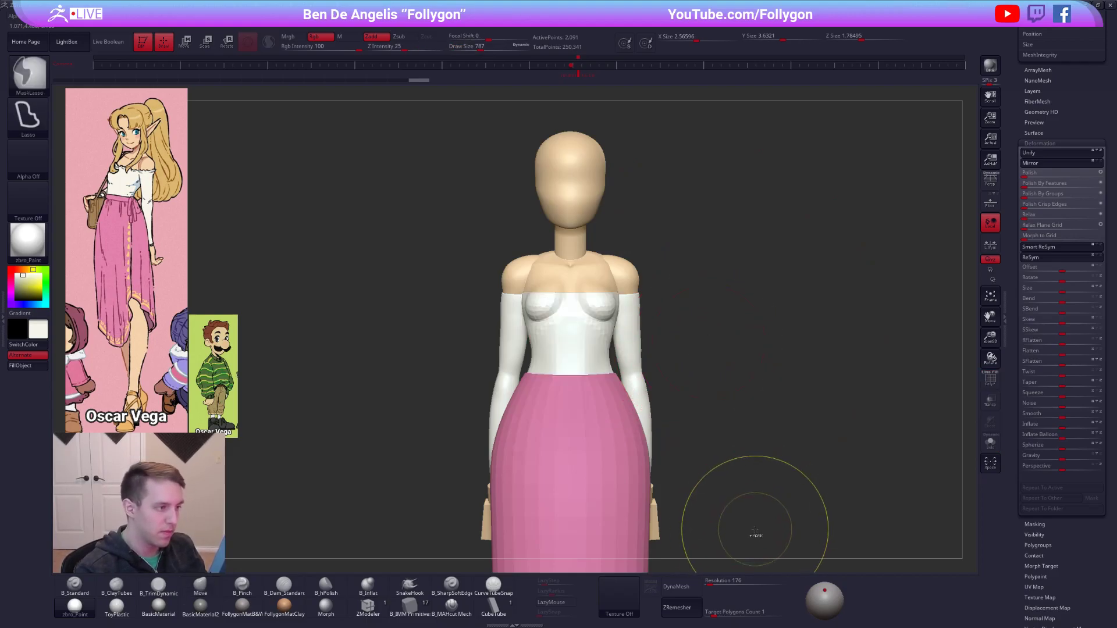
key(shift+f)
key(shift+f)
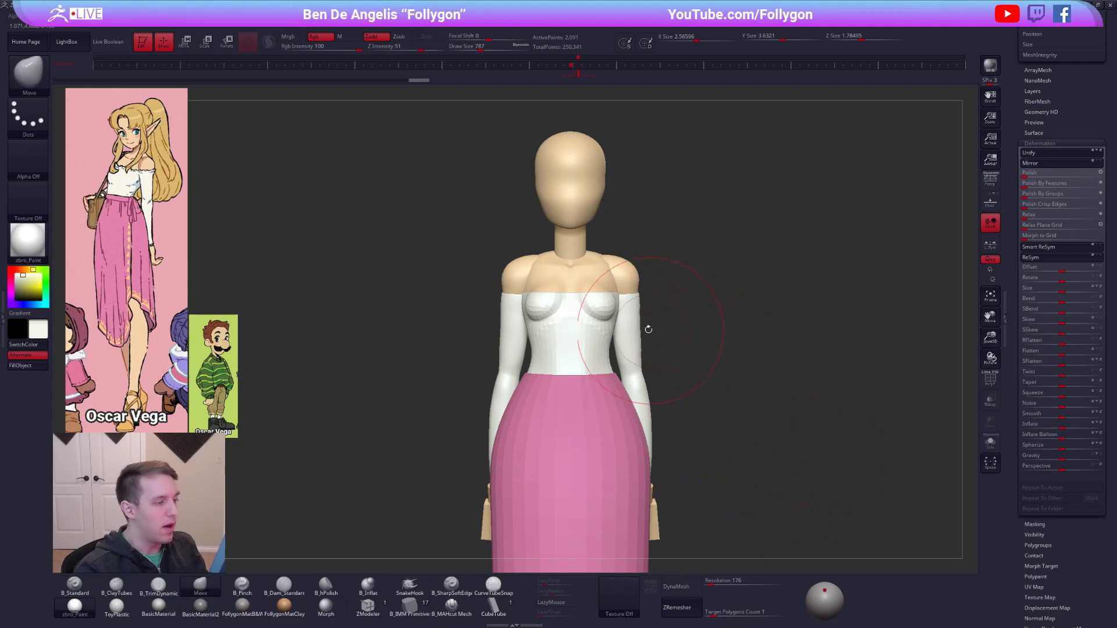
Try closing the white top's open holes, inspect it in isolation with wireframe, and undo the operation.
drag(648, 327, 651, 324)
key(ctrl+q)
click(690, 320)
alt+right_drag(645, 282, 697, 319)
key(alt+s)
right_drag(633, 344, 625, 372)
key(space)
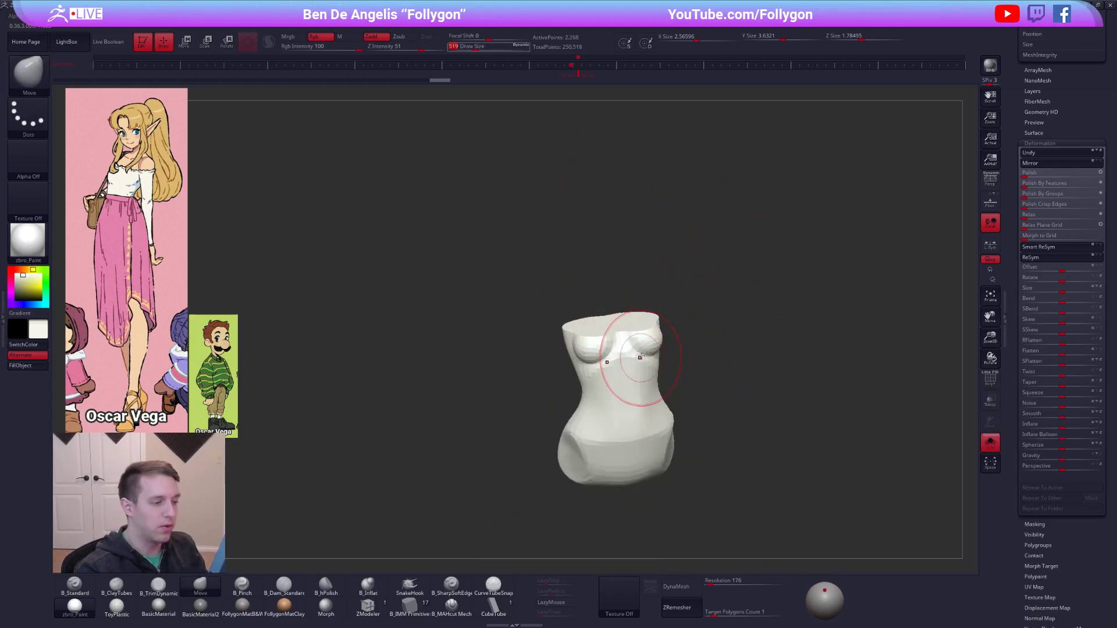
key(shift+f)
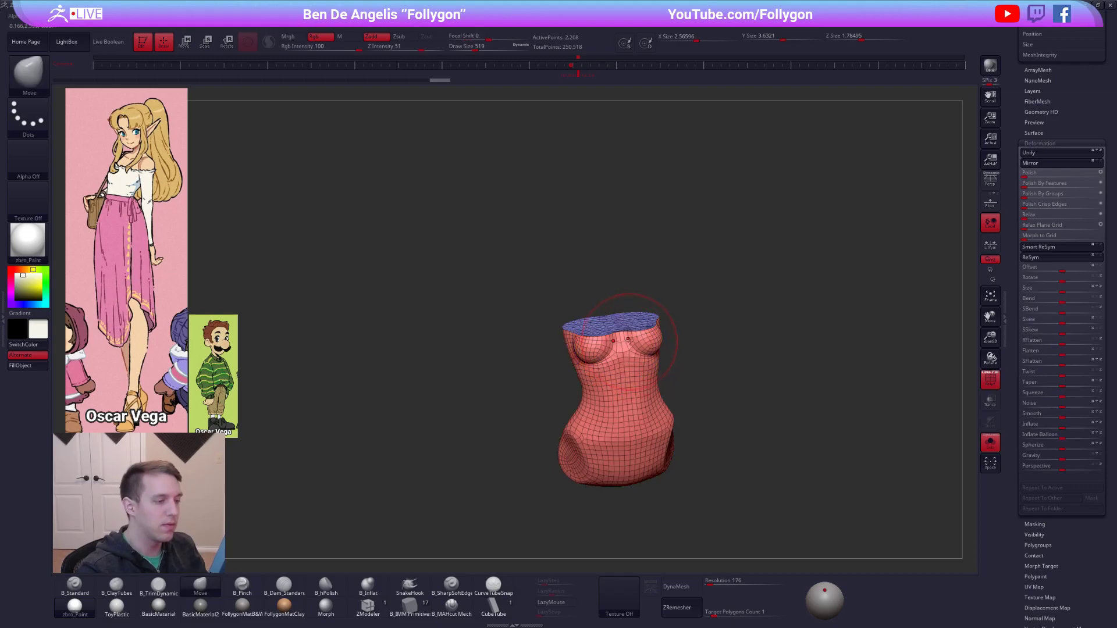
key(shift+f)
mouse_move(661, 367)
right_down()
mouse_move(675, 367)
mouse_move(670, 345)
right_up()
key(alt+s)
key(space)
drag(690, 344, 684, 342)
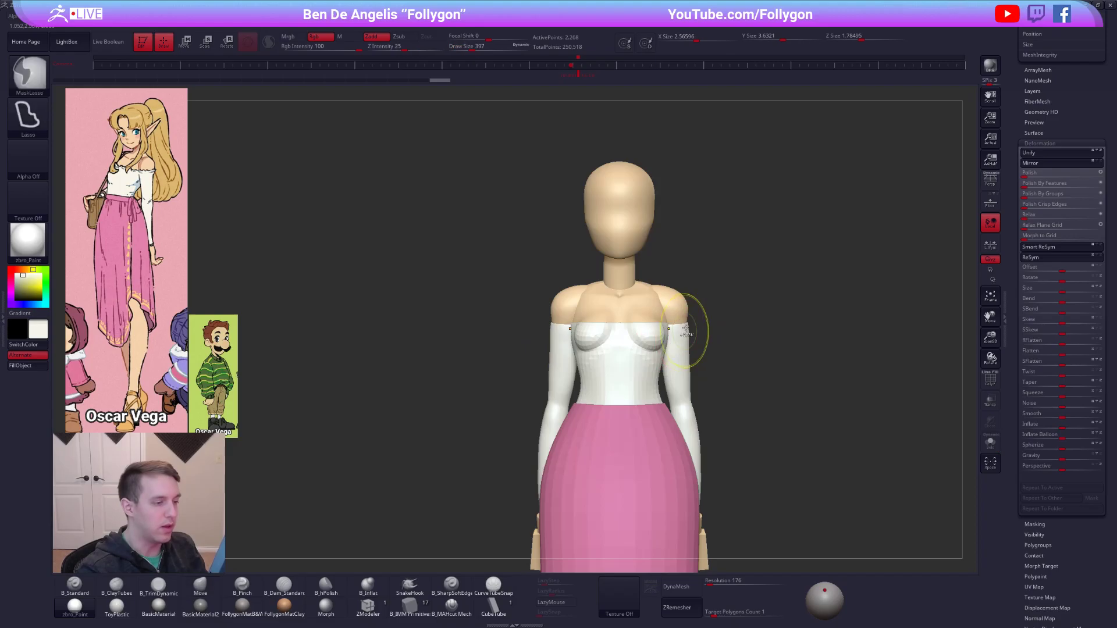
key(ctrl+z)
Isolate the white top and give it thickness using ZModeler's Extrude action on all polygons.
key(shift+f)
key(alt+s)
mouse_move(596, 342)
right_down()
mouse_move(666, 388)
mouse_move(689, 388)
right_up()
click(371, 606)
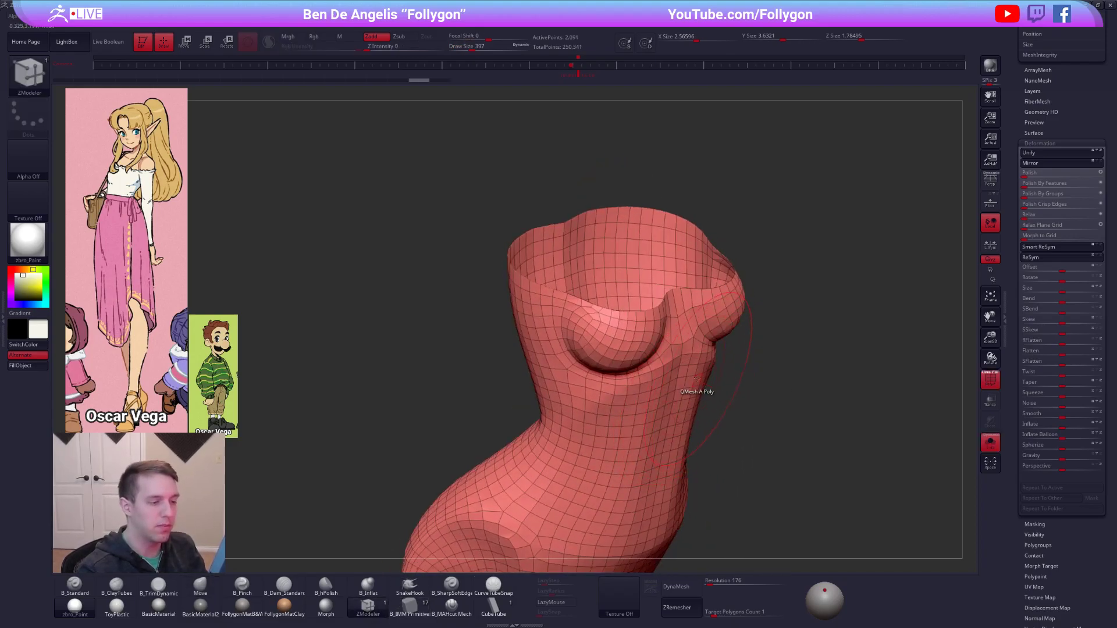
key(space)
click(620, 342)
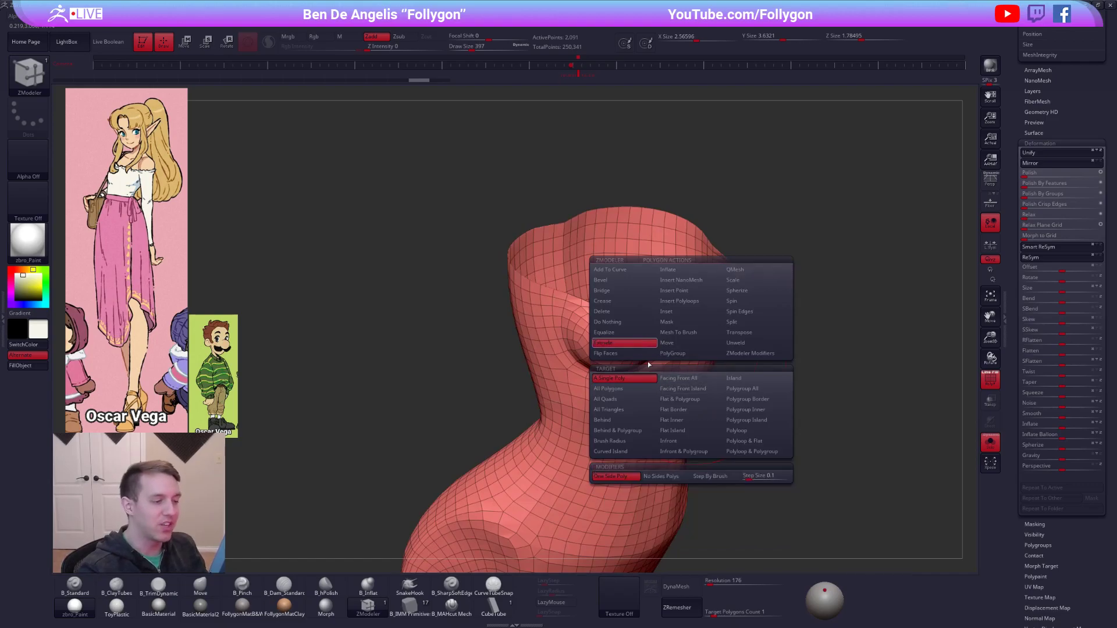
click(642, 398)
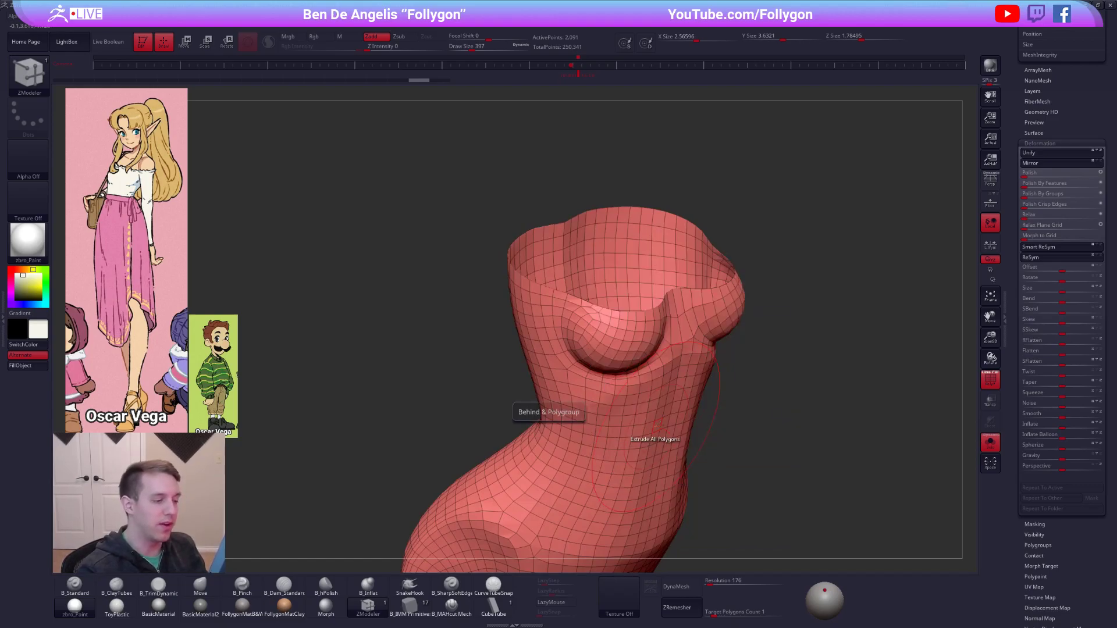
drag(675, 408, 675, 380)
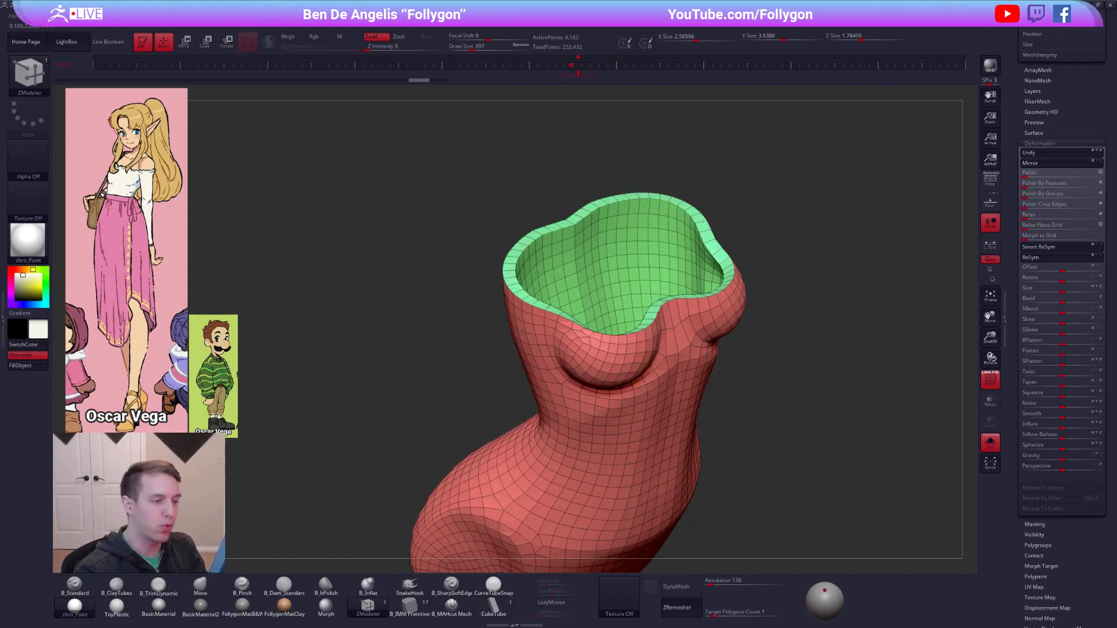
drag(753, 419, 751, 468)
Show the full figure without wireframe and subdivide the white top three times.
key(shift+f)
key(alt+s)
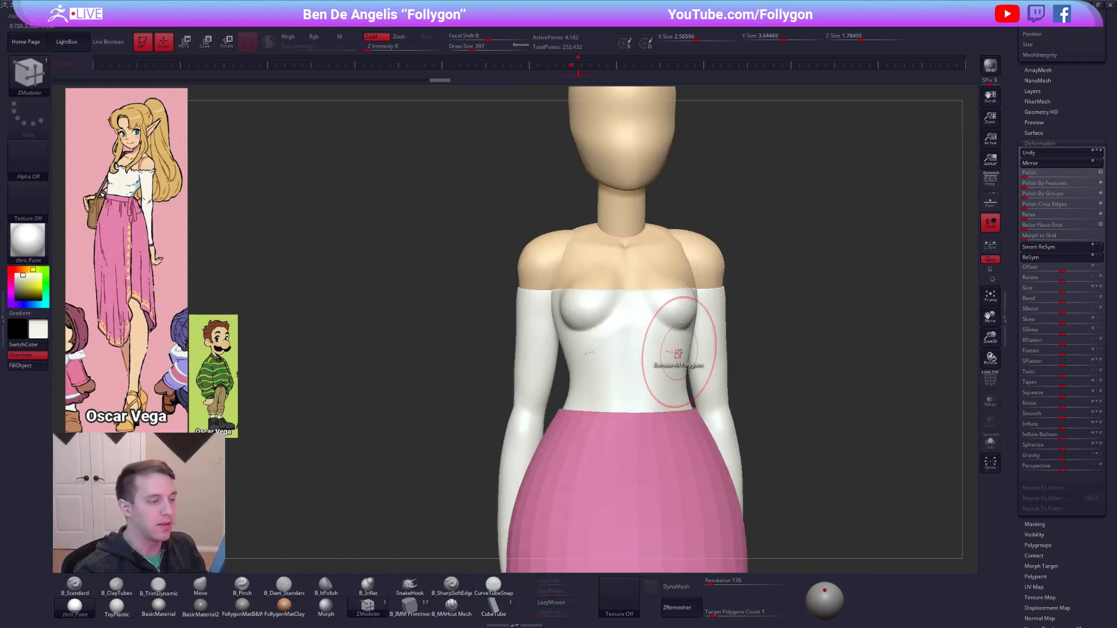
key(ctrl+d)
key(ctrl+d)
key(ctrl+d)
shift+drag(610, 325, 575, 316)
right_drag(571, 317, 590, 333)
Lower the white top by two subdivision levels and soften the fabric across its chest with Smooth and B_ClayTubes.
key(b)
key(m)
key(v)
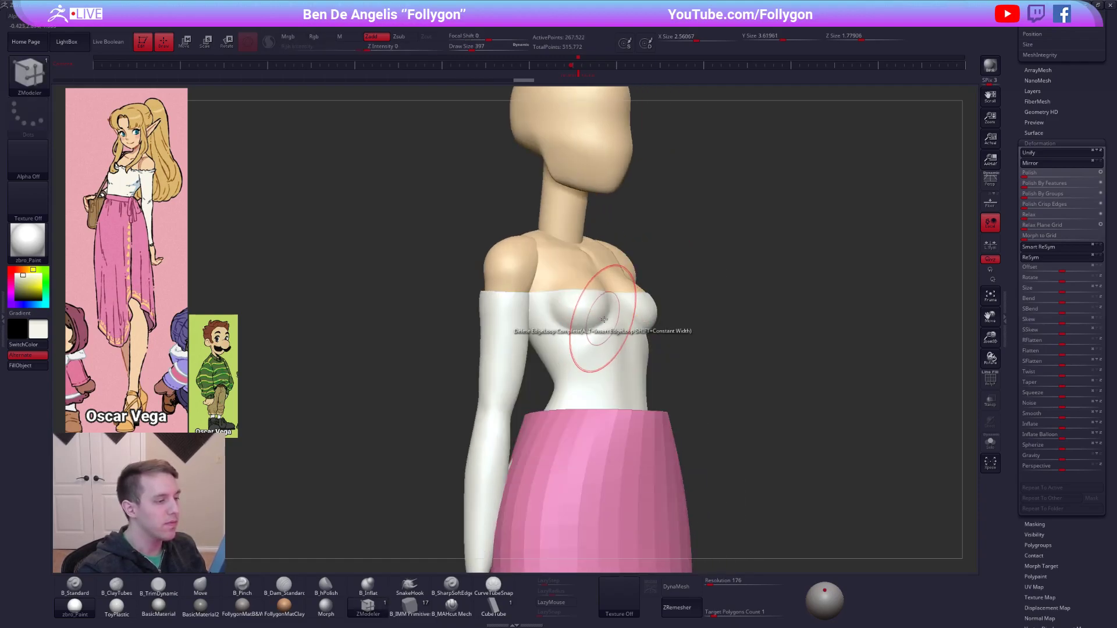
mouse_move(643, 309)
right_down()
mouse_move(603, 329)
mouse_move(536, 323)
mouse_move(590, 331)
right_up()
key(shift+d)
key(shift+d)
key(shift)
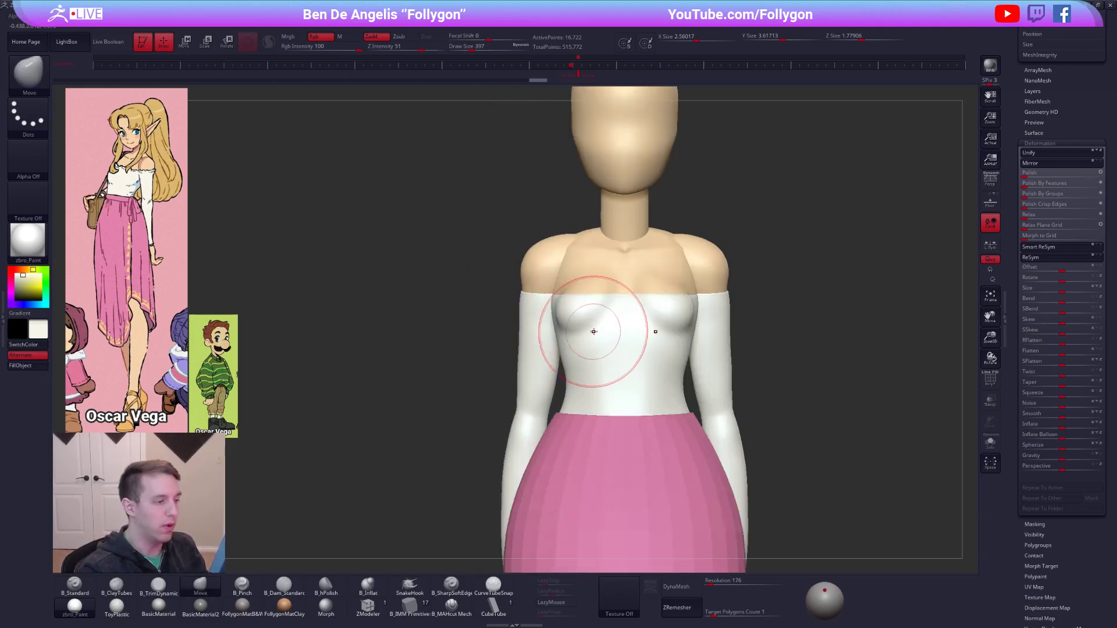
key(2)
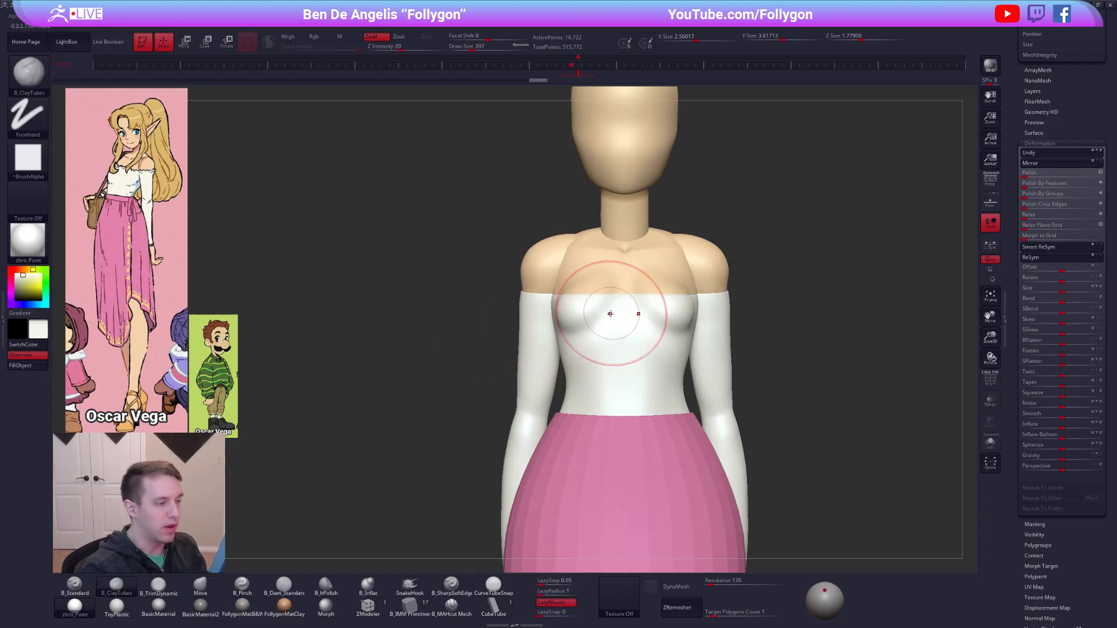
right_drag(623, 326, 631, 334)
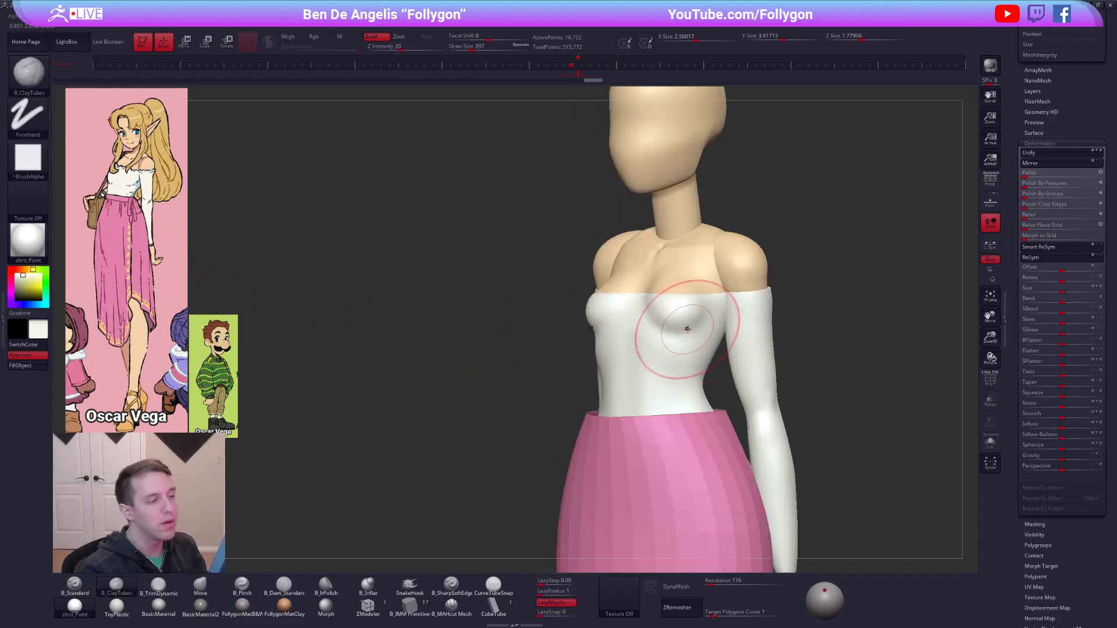
Turn off double-sided display for the white top and flip its normals so its outer surface faces outward.
key(ctrl+shift+f)
click(783, 366)
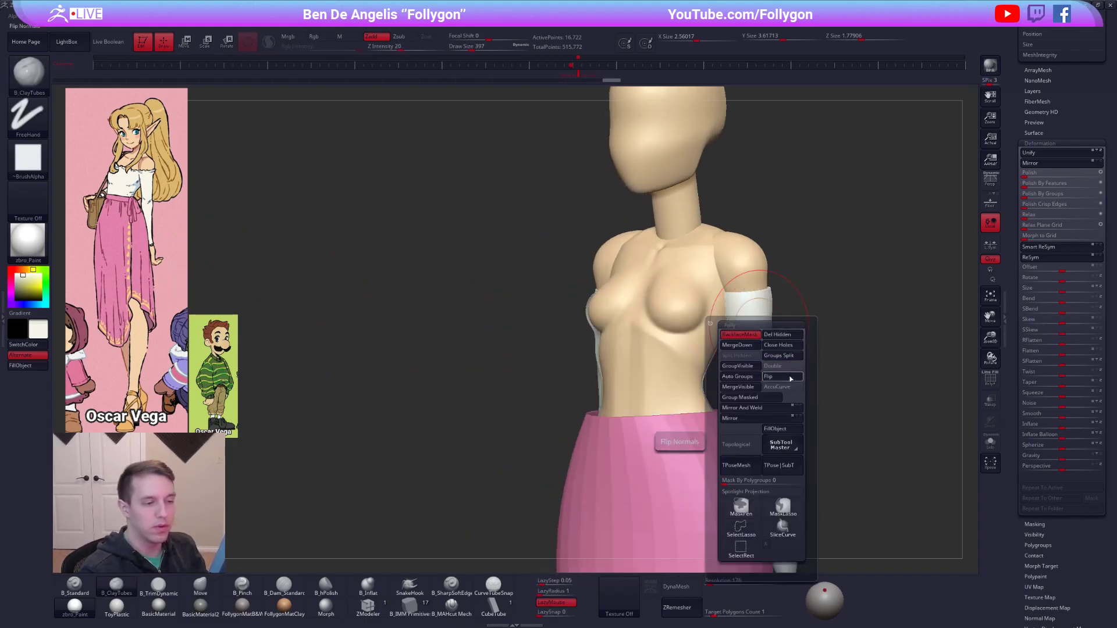
click(787, 377)
drag(1018, 469, 1019, 611)
key(shift+space)
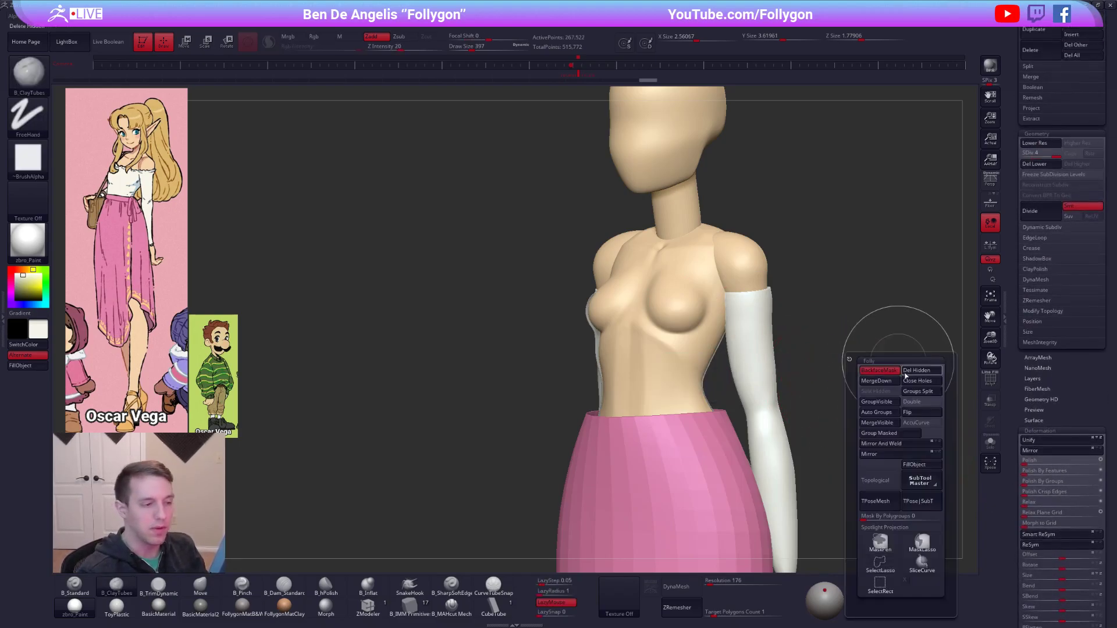
click(918, 409)
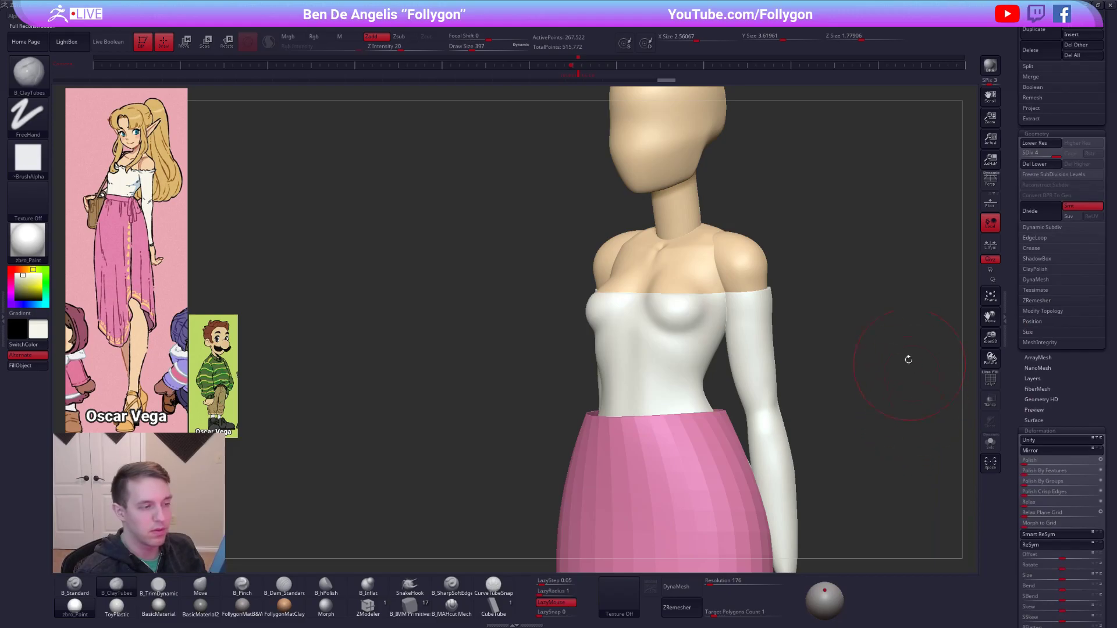
key(shift+space)
click(926, 388)
key(shift+f)
key(shift+f)
Set the white top to SDiv 2 and smooth its chest with the Smooth brush at draw size 335.
mouse_move(666, 324)
right_down()
mouse_move(683, 330)
mouse_move(656, 349)
mouse_move(678, 324)
right_up()
key(bracketleft)
key(shift+d)
key(shift+d)
shift+drag(673, 332, 660, 319)
mouse_move(669, 320)
right_down()
mouse_move(730, 321)
mouse_move(593, 330)
right_up()
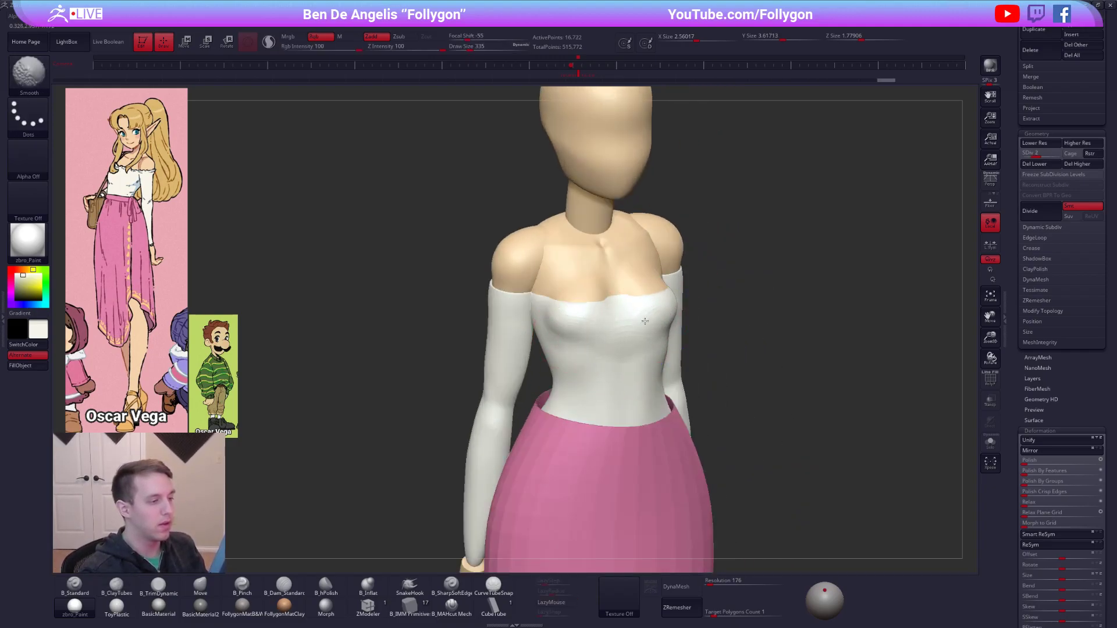
Smooth and build up the chest of the white top, then raise its subdivision to SDiv 4.
mouse_move(569, 352)
right_down()
mouse_move(603, 349)
mouse_move(573, 334)
right_up()
key(shift+s)
key(5)
drag(561, 320, 635, 296)
key(d)
right_drag(605, 324, 631, 281)
Reshape the chest and sides of the white top with the Move brush at draw size 335.
key(b)
key(m)
key(v)
key(shift+s)
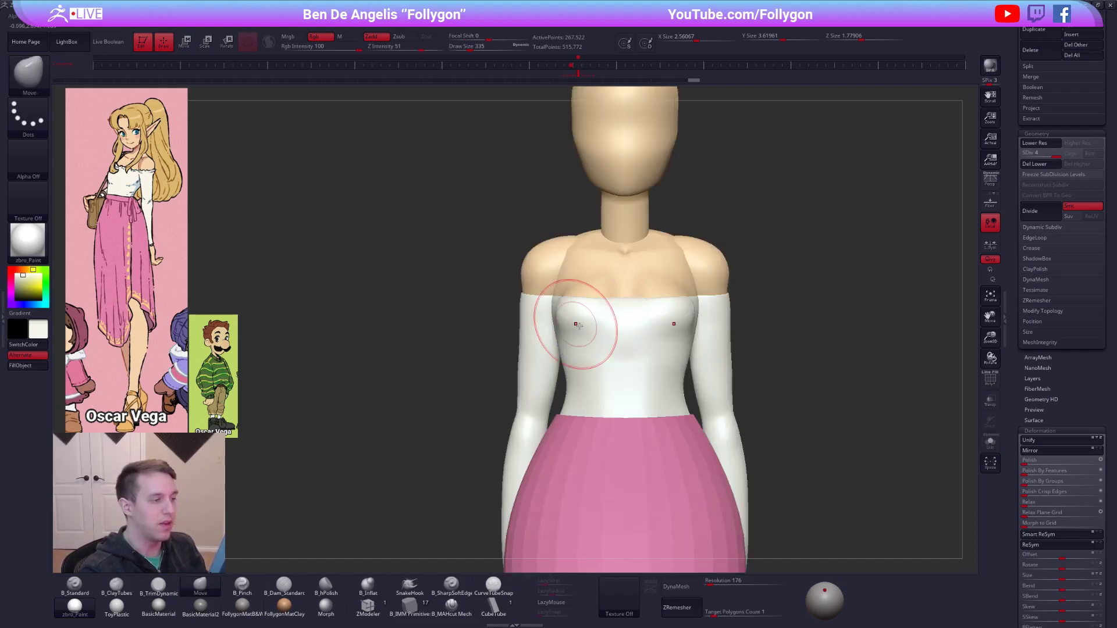
right_drag(607, 310, 644, 329)
shift+drag(644, 328, 640, 336)
right_drag(640, 336, 692, 327)
Select the white top again and fill the whole object with white using the B_Standard brush.
alt+right_drag(775, 356, 723, 377)
drag(1013, 134, 1013, 465)
alt+right_drag(803, 422, 734, 426)
alt+right_drag(666, 349, 696, 375)
alt+click(619, 269)
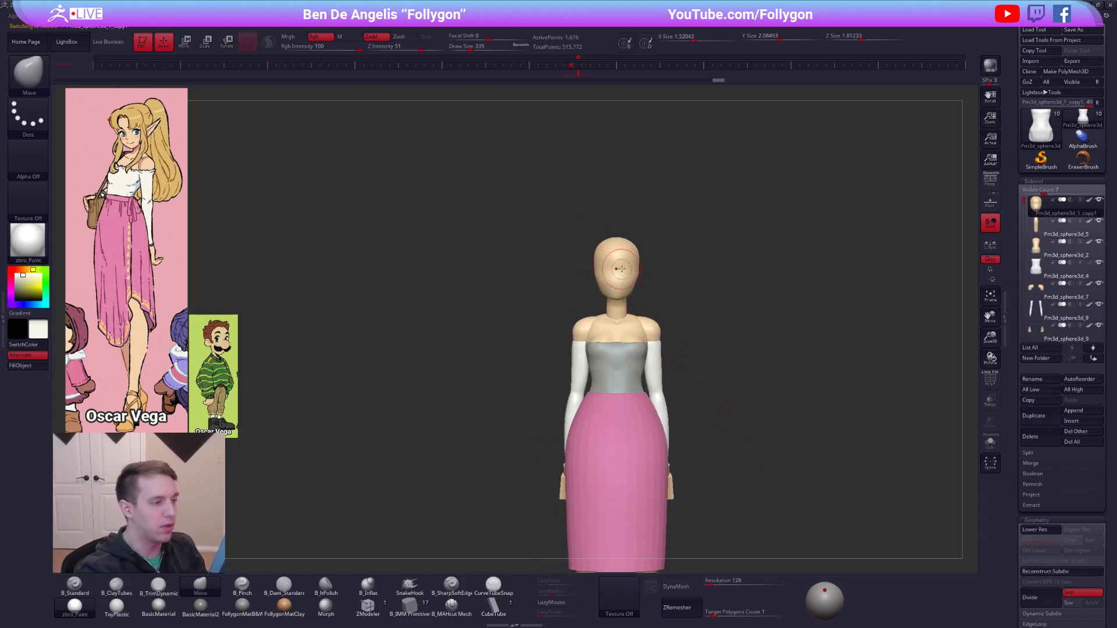
alt+click(623, 348)
click(74, 585)
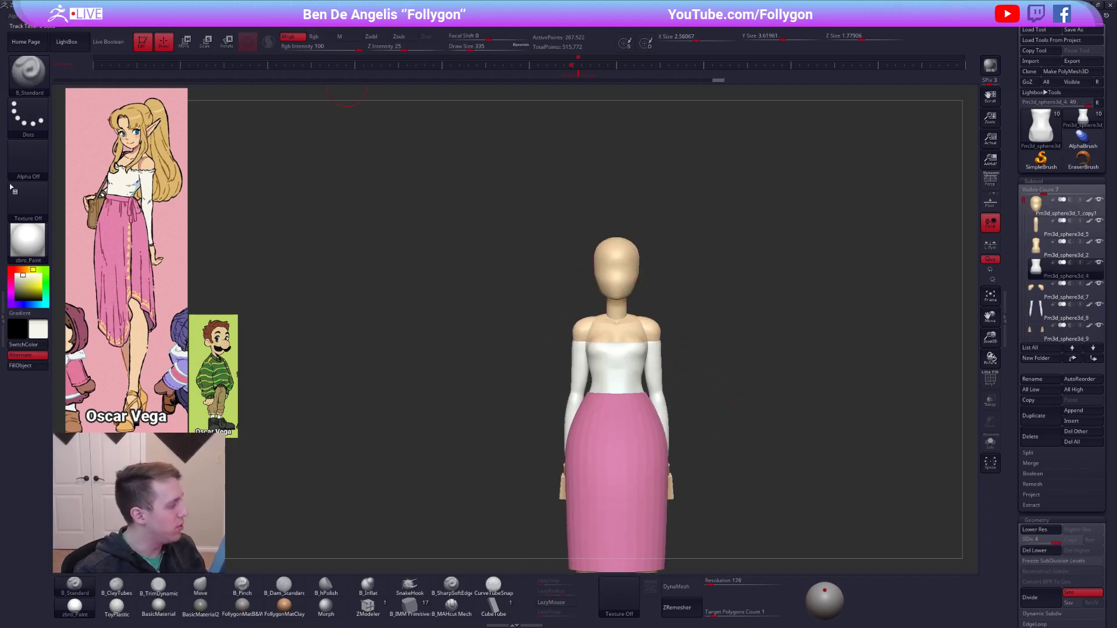
click(30, 365)
Select the shoulders and flatten their upper surfaces with B_TrimDynamic at draw size 414.
ctrl+right_drag(531, 319, 556, 328)
alt+click(646, 343)
alt+click(667, 340)
ctrl+right_drag(667, 340, 698, 372)
mouse_move(649, 343)
shift+mouse_down()
mouse_move(662, 331)
mouse_move(680, 347)
mouse_move(637, 317)
shift+mouse_up()
key(space)
right_drag(686, 311, 645, 335)
key(3)
drag(647, 314, 639, 305)
key(shift+s)
right_drag(649, 315, 655, 330)
drag(647, 313, 637, 302)
key(shift+s)
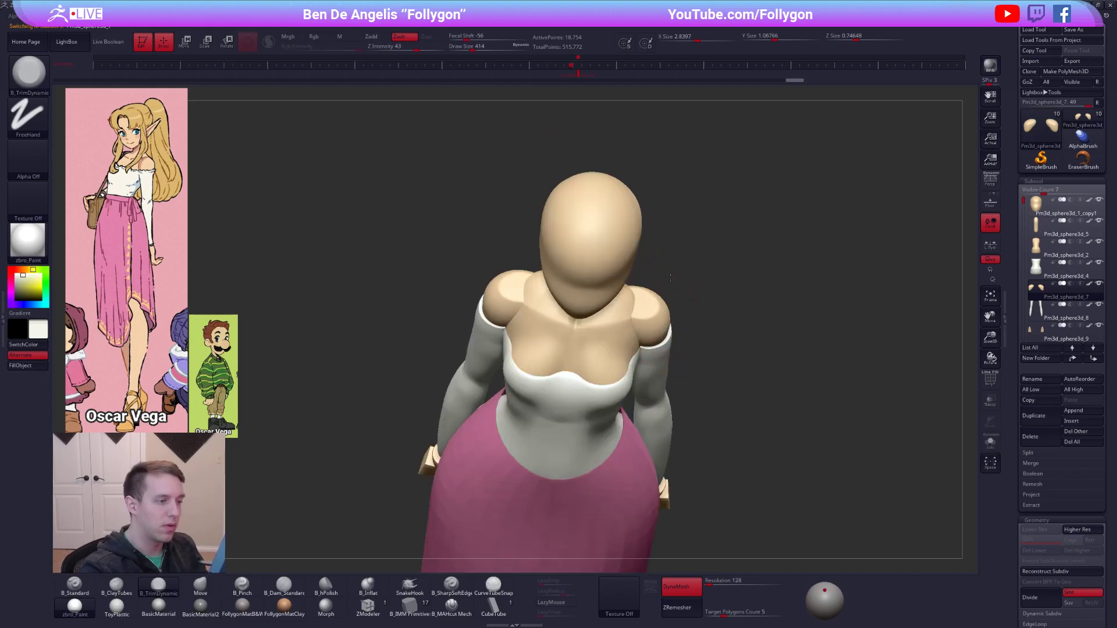
Adjust the shoulder shape with the Move brush so it blends into the sleeves and torso.
shift+right_drag(665, 329, 676, 298)
key(4)
shift+drag(647, 311, 614, 301)
right_drag(617, 301, 719, 305)
Select the torso and reshape its upper back between the shoulders with the Move brush at draw size 414.
alt+click(573, 307)
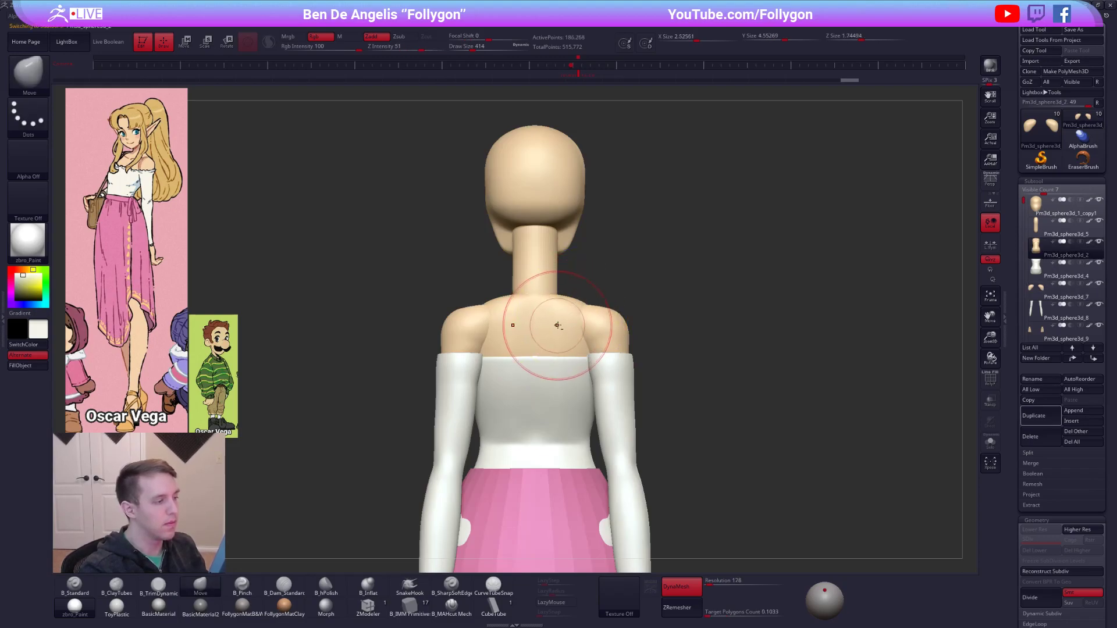
drag(576, 309, 574, 312)
mouse_move(541, 304)
right_down()
mouse_move(602, 305)
mouse_move(633, 329)
mouse_move(637, 288)
right_up()
alt+right_drag(590, 221, 592, 317)
Select the head and pull the back of the skull outward in side profile with the Move brush at draw size 537.
alt+click(588, 282)
alt+right_drag(618, 264, 708, 285)
key(shift+f)
key(shift+f)
alt+right_drag(833, 513, 773, 511)
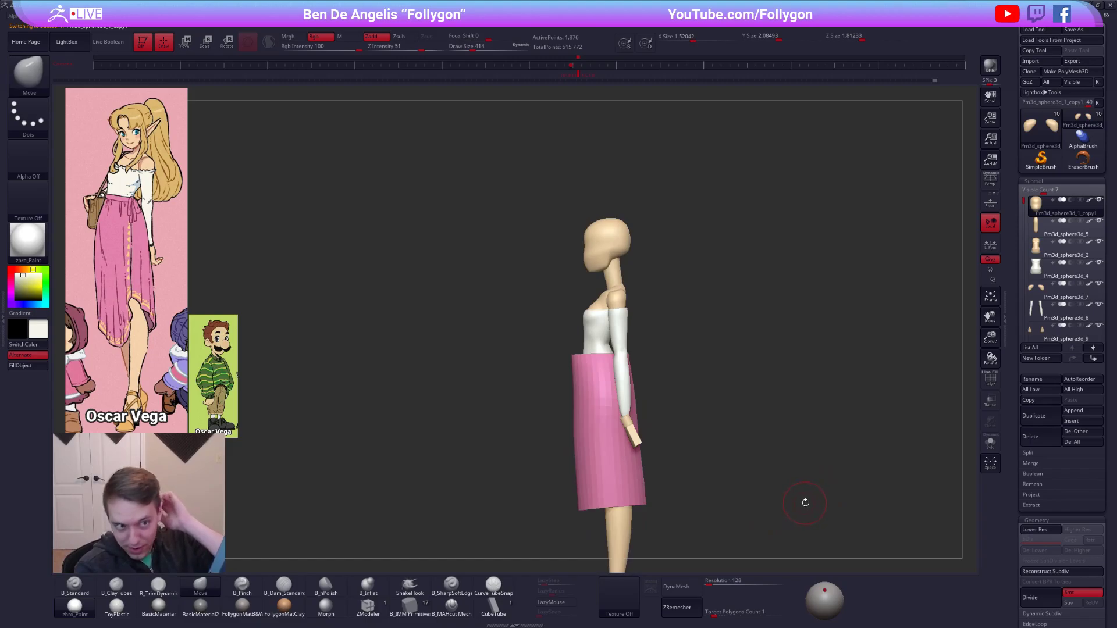
ctrl+right_drag(617, 244, 620, 260)
alt+right_drag(620, 259, 628, 332)
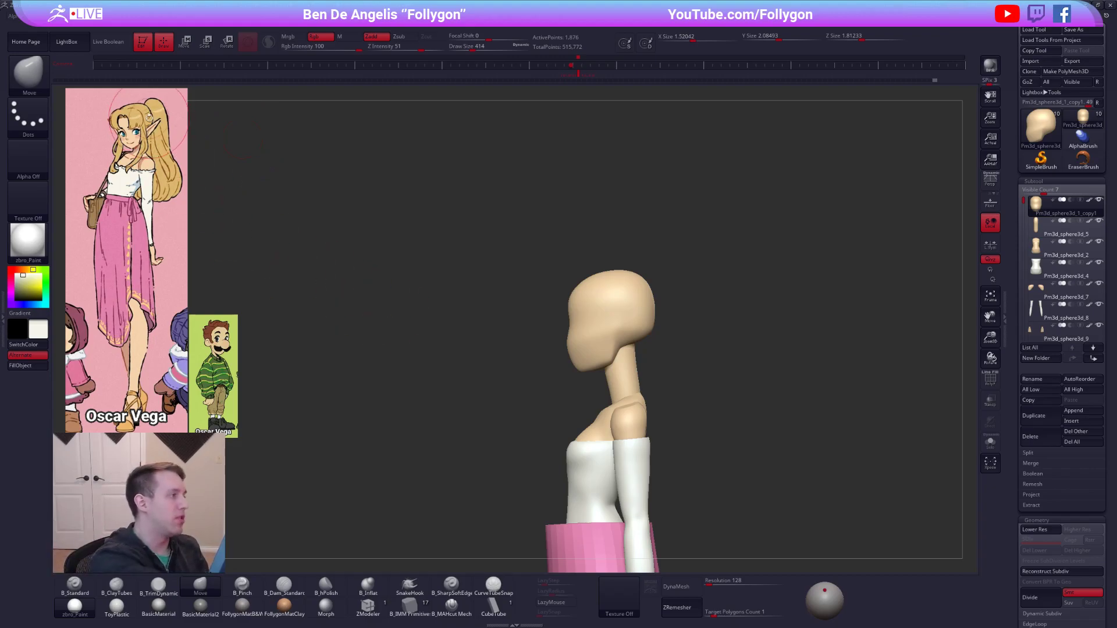
drag(653, 300, 659, 307)
key(s)
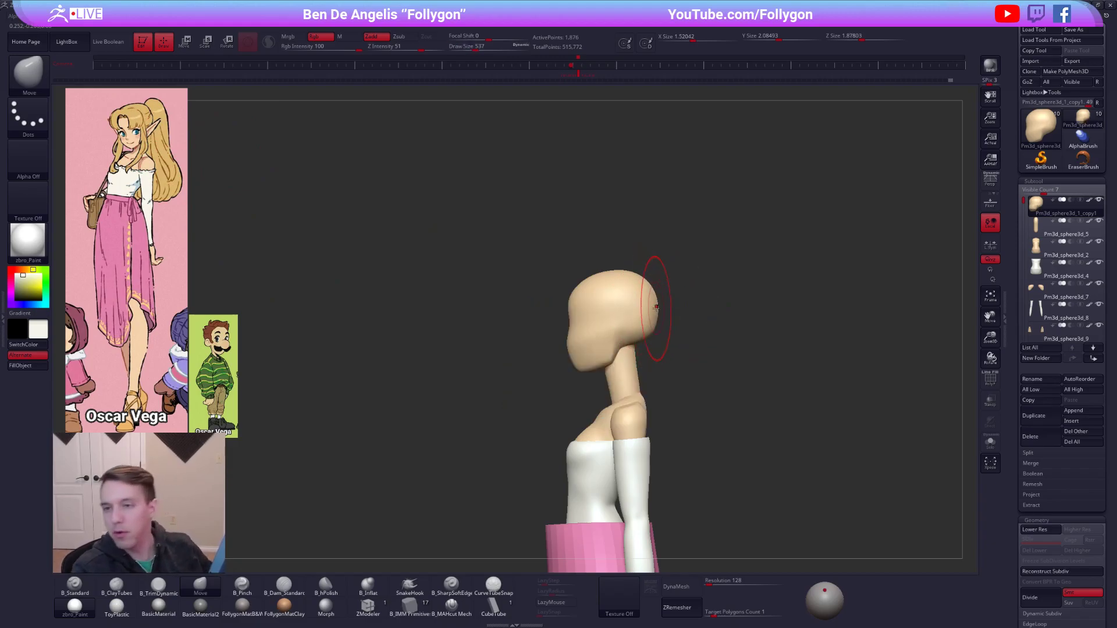
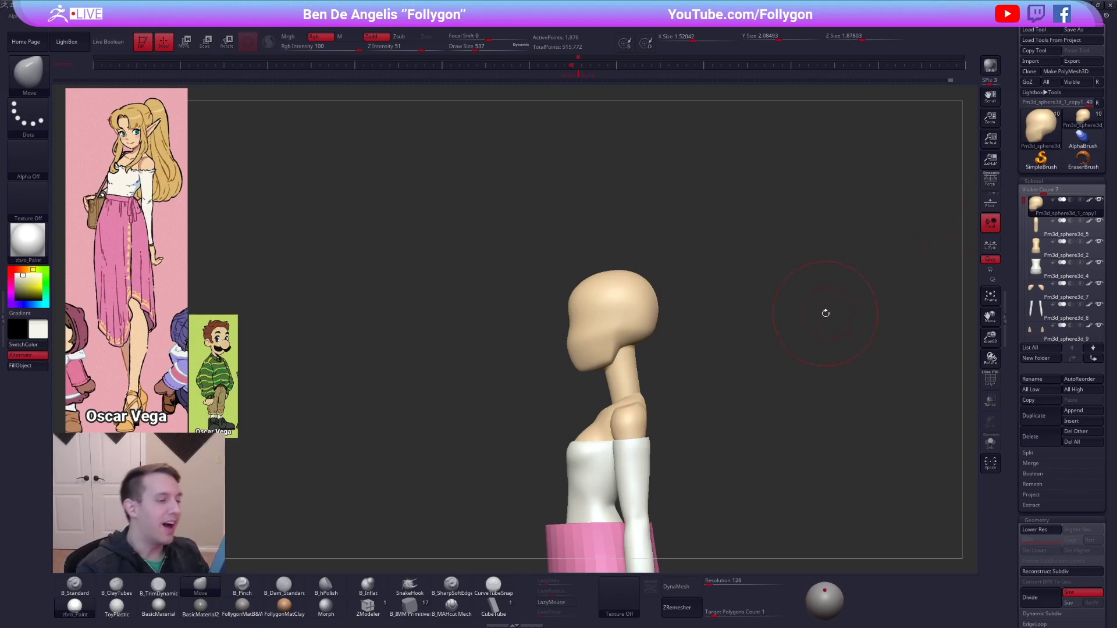
Return the head to its highest subdivision level and duplicate it.
key(shift+f)
key(shift+f)
key(shift+d)
key(space)
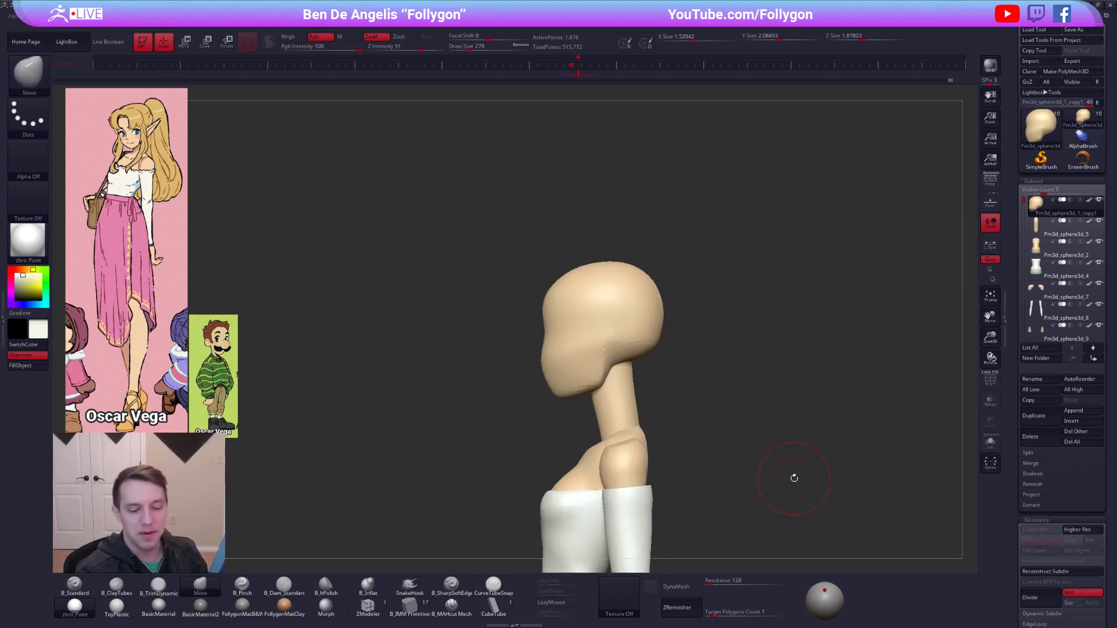
key(ctrl)
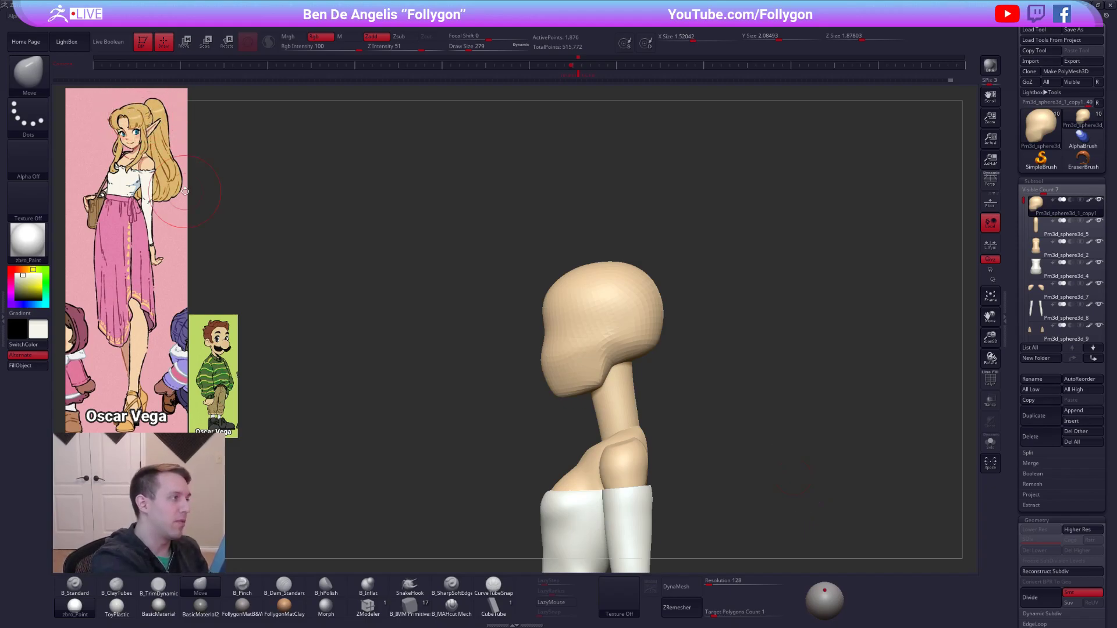
key(d)
key(d)
key(d)
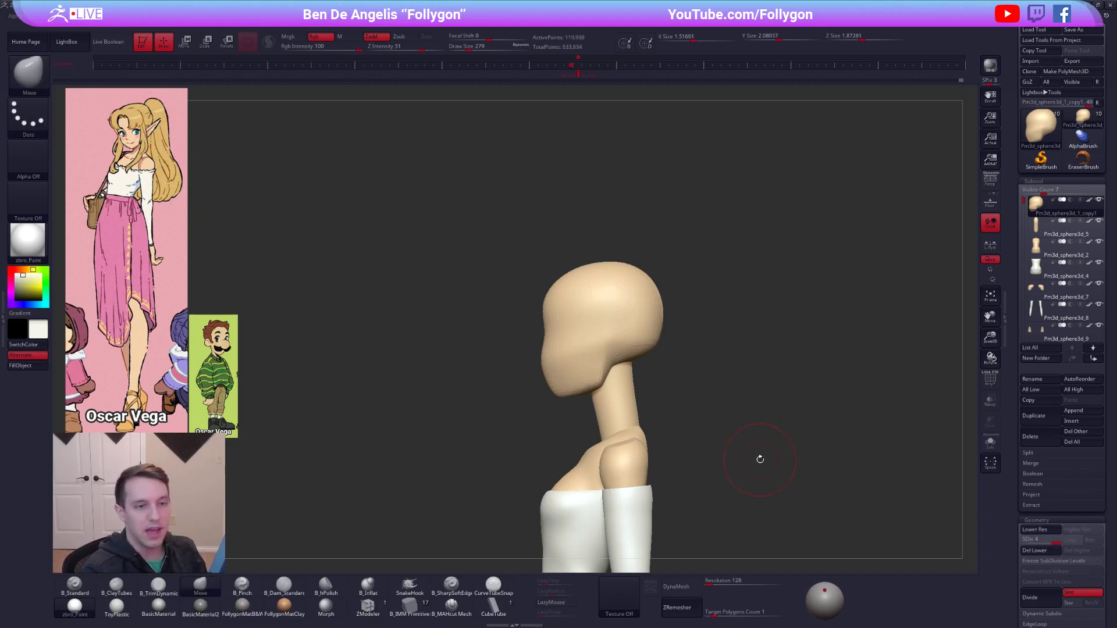
click(1041, 416)
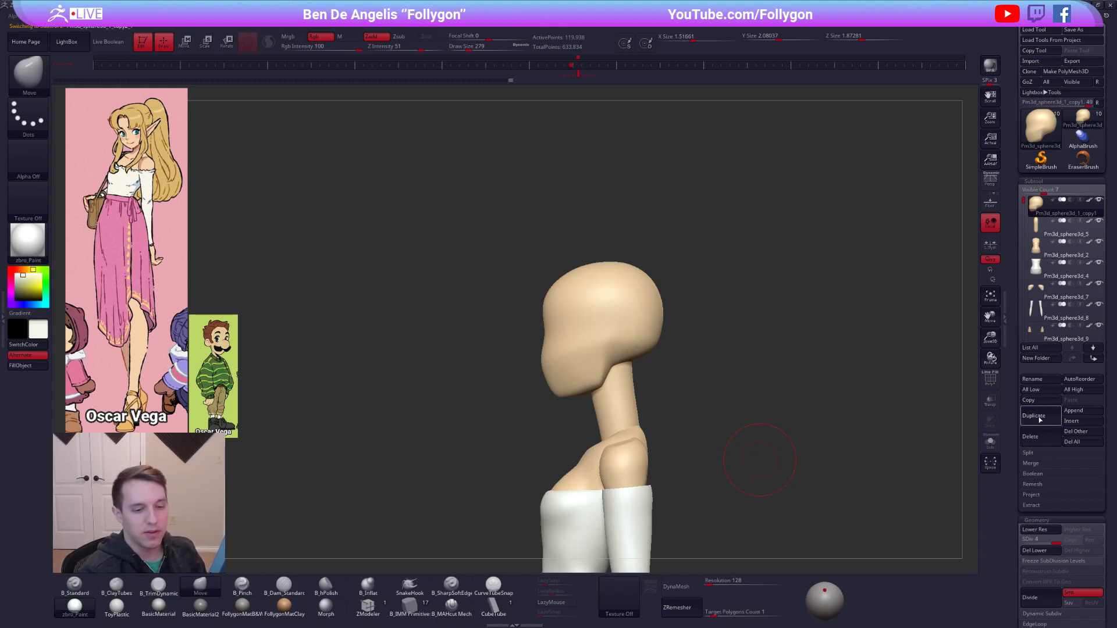
Mask the scalp area of the duplicated head behind the hairline and turn the masked part into its own polygroup.
ctrl+right_drag(656, 352, 602, 325)
mouse_move(512, 265)
ctrl+mouse_down()
mouse_move(610, 356)
mouse_move(695, 391)
mouse_move(756, 197)
mouse_move(492, 234)
ctrl+mouse_up()
mouse_move(712, 428)
right_down()
mouse_move(796, 437)
mouse_move(704, 462)
mouse_move(666, 433)
right_up()
mouse_move(612, 339)
ctrl+alt+mouse_down()
mouse_move(741, 349)
mouse_move(596, 430)
ctrl+alt+mouse_up()
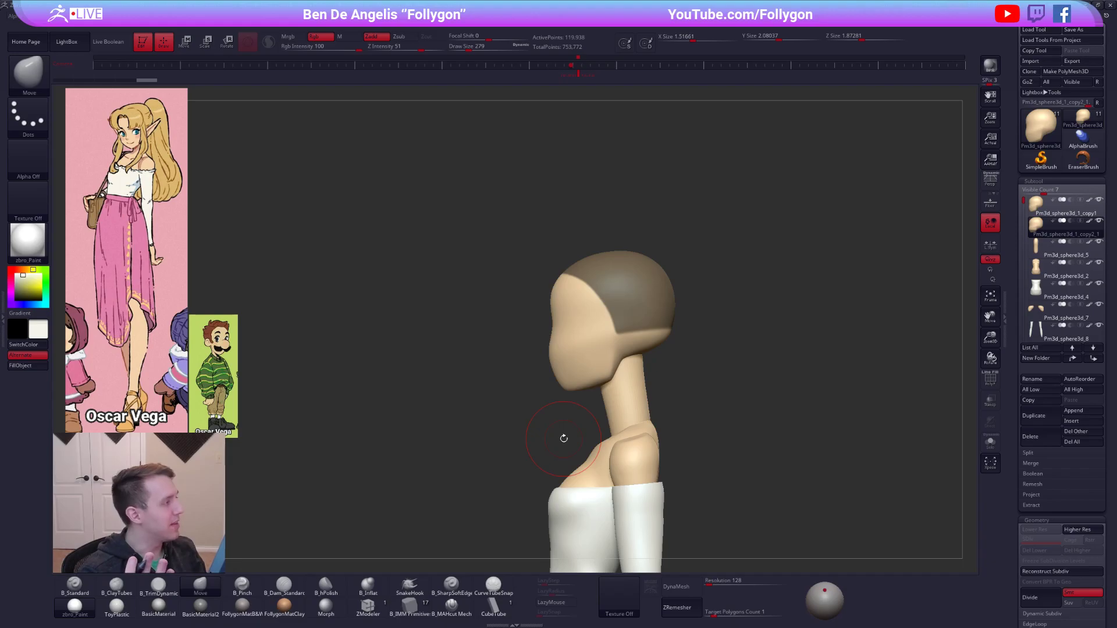
key(shift+f)
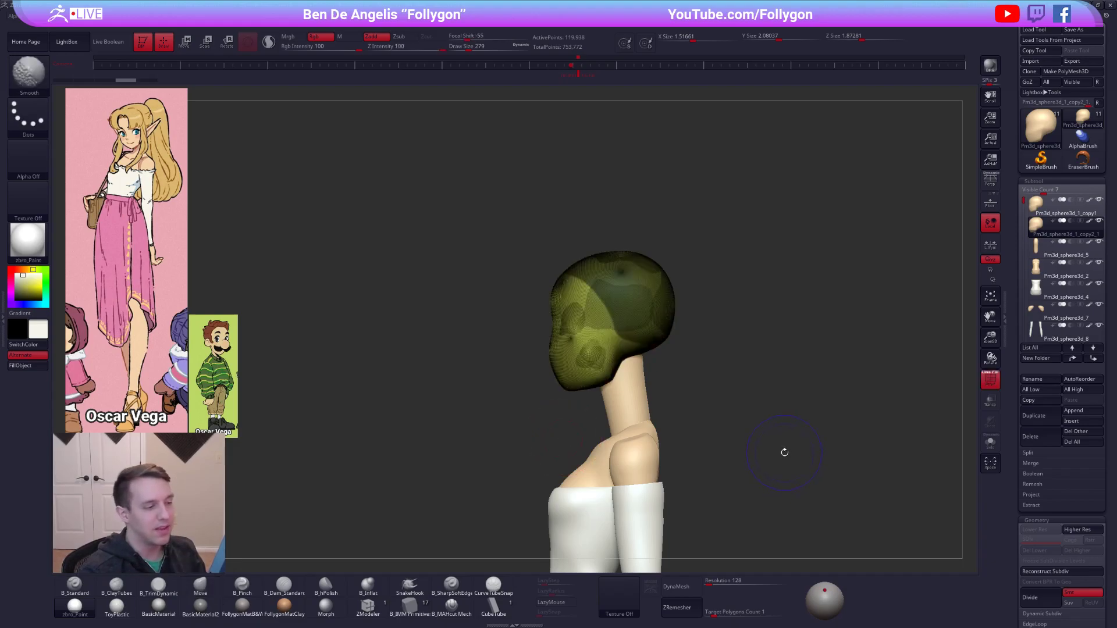
key(shift+f)
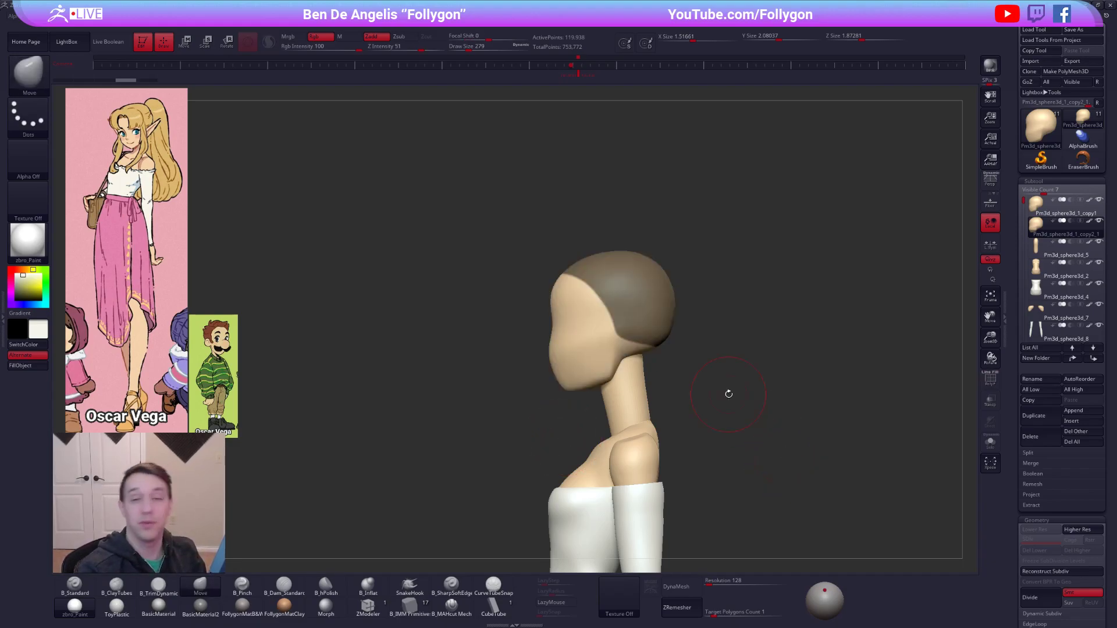
key(shift+f)
key(ctrl+w)
Isolate the scalp polygroup, delete the hidden face portion and close the open holes to form a hair cap.
right_drag(660, 317, 676, 312)
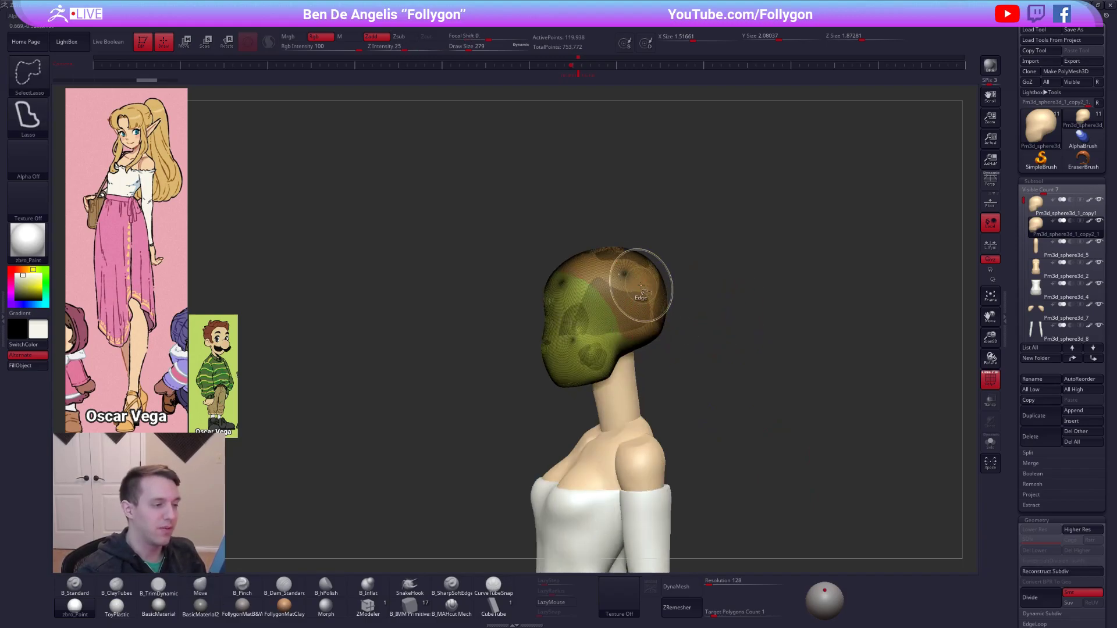
ctrl+shift+click(644, 291)
key(1)
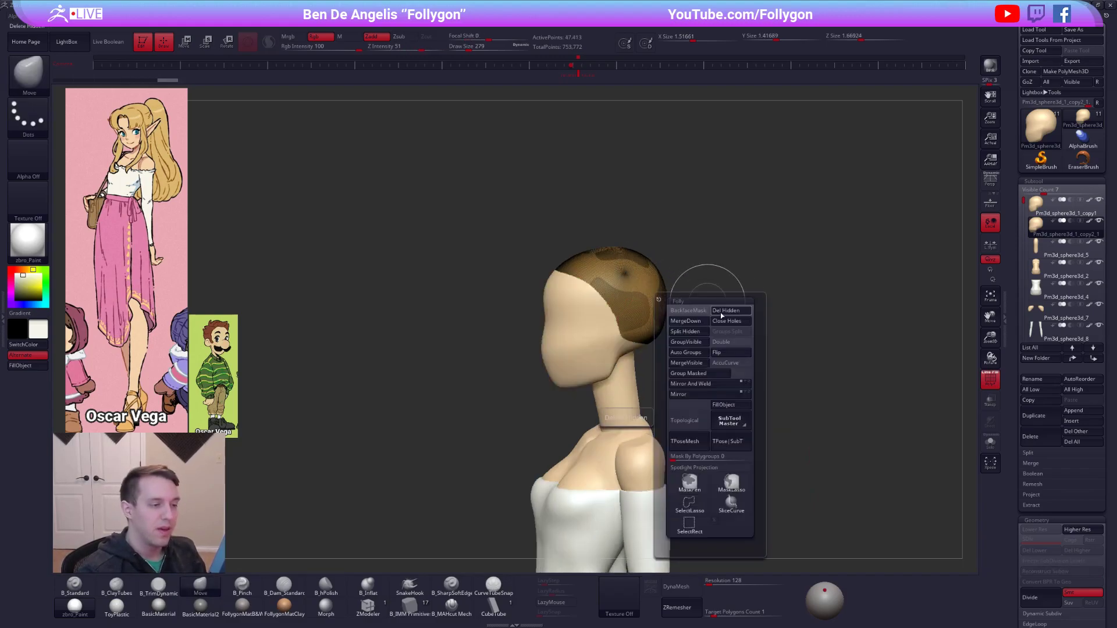
click(725, 311)
key(alt+s)
right_drag(650, 305, 691, 290)
key(1)
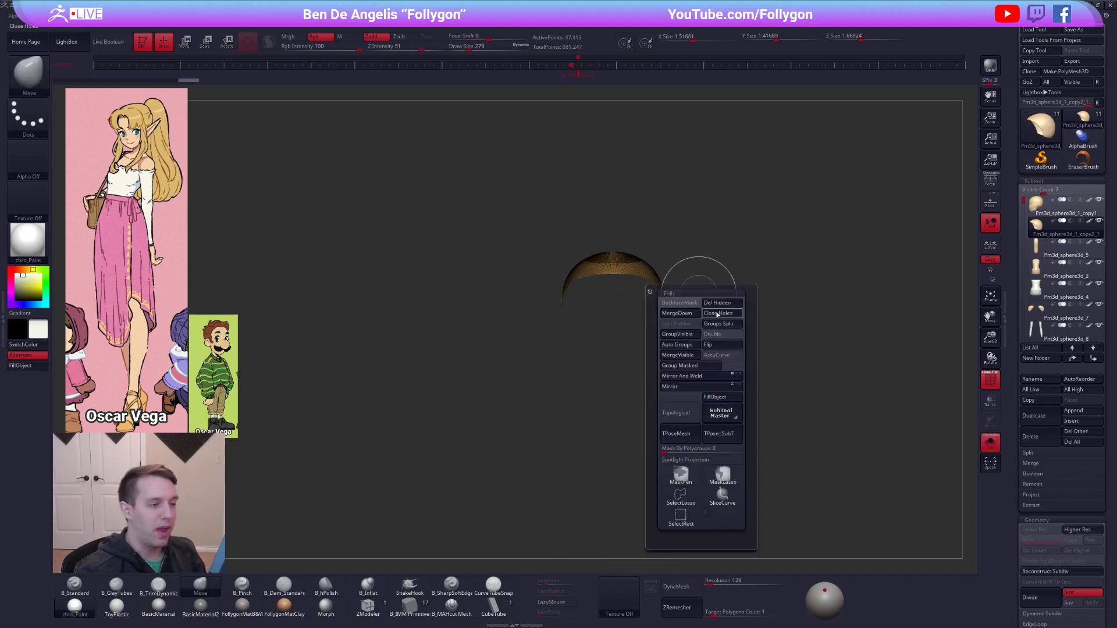
click(721, 314)
Scale the hair cap up slightly so it sits just outside the head, then show all subtools again.
right_drag(661, 237, 627, 314)
key(e)
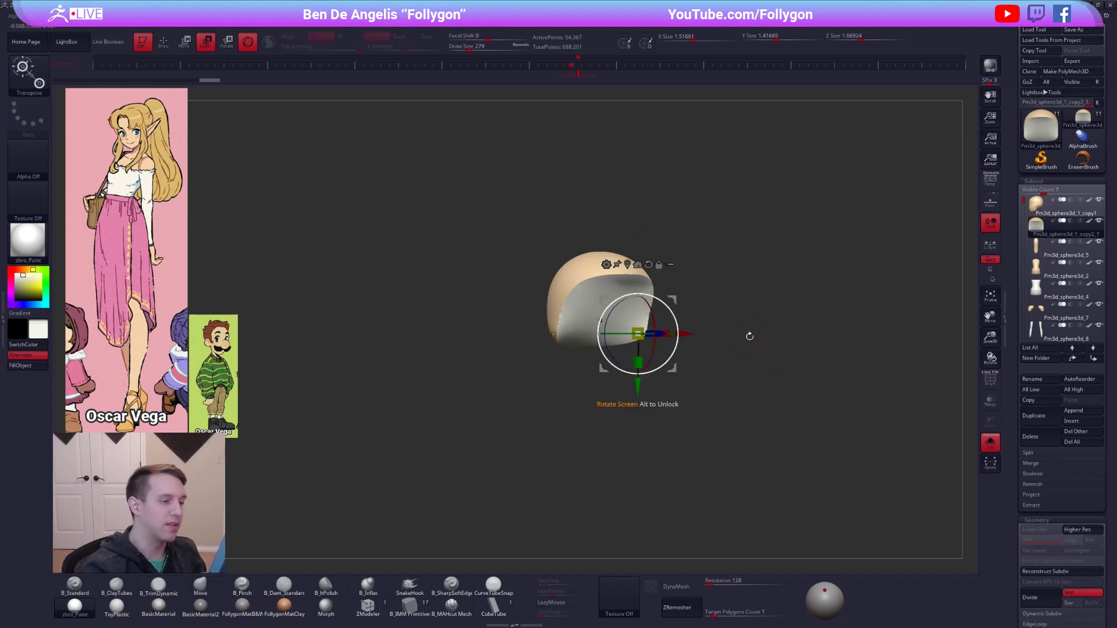
click(249, 43)
shift+right_drag(621, 312, 656, 326)
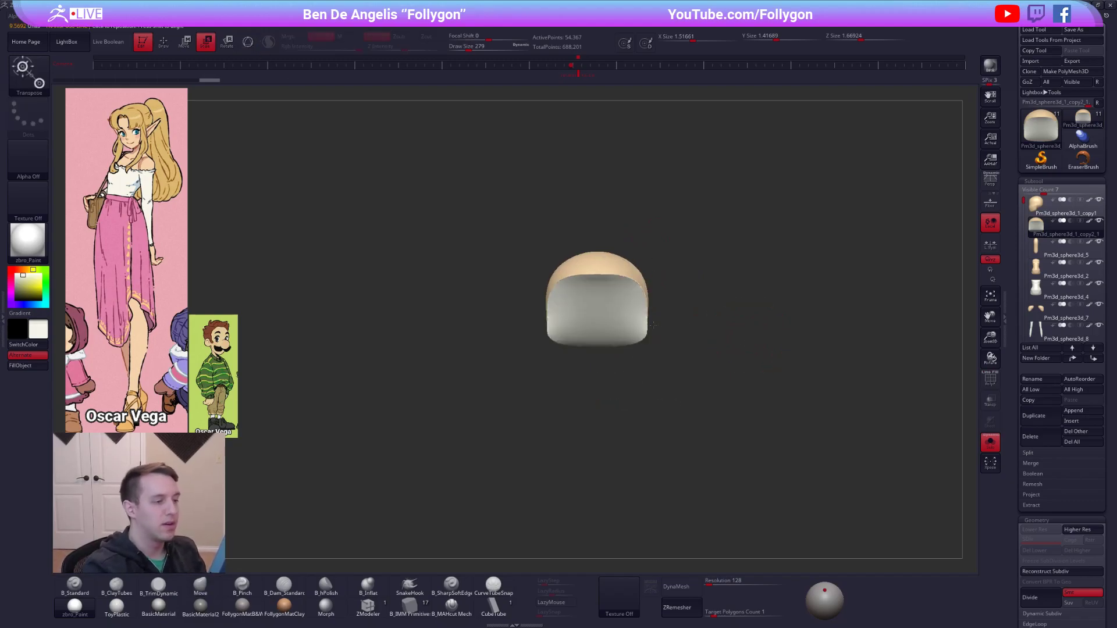
click(731, 317)
drag(699, 274, 702, 273)
key(alt+shift+s)
right_drag(739, 326, 656, 344)
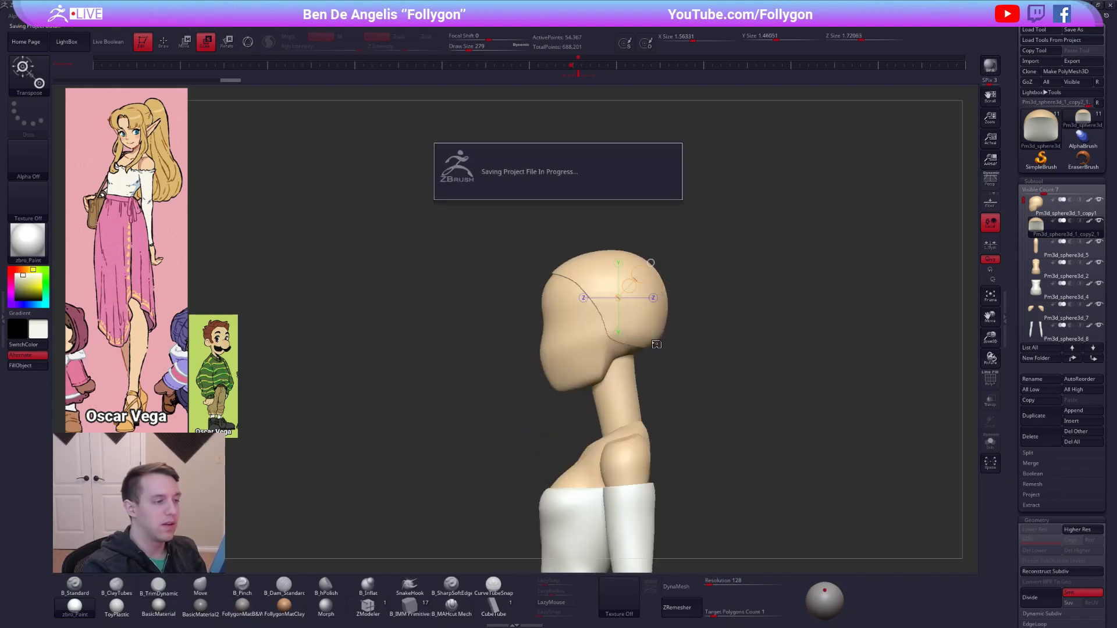
Sample the blonde hair colour from the reference image and fill the hair cap with it.
key(q)
key(z)
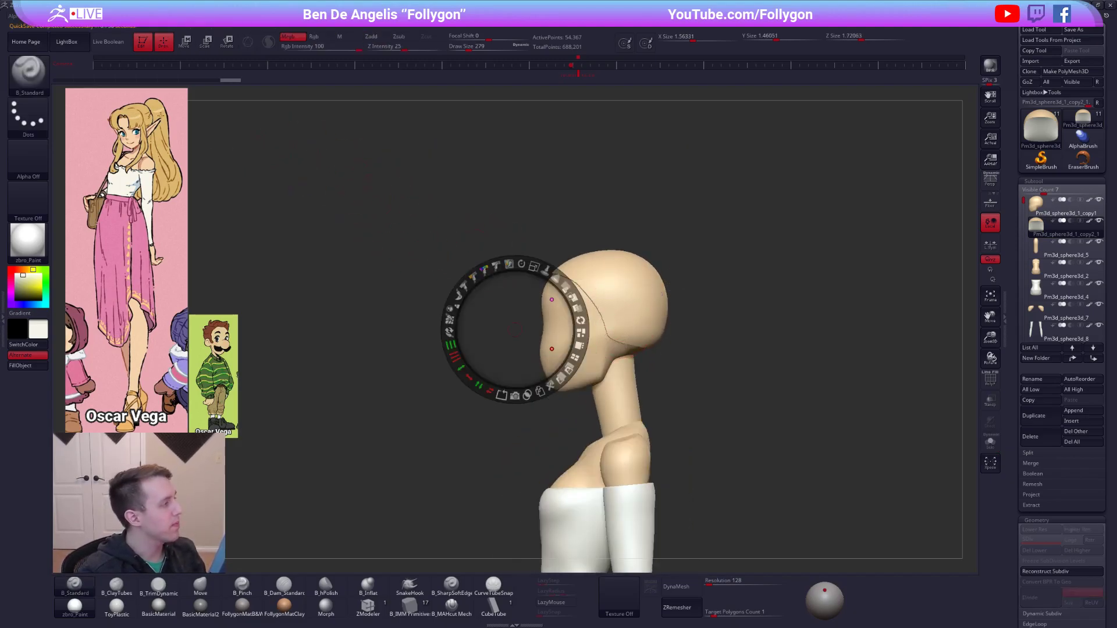
click(146, 113)
key(z)
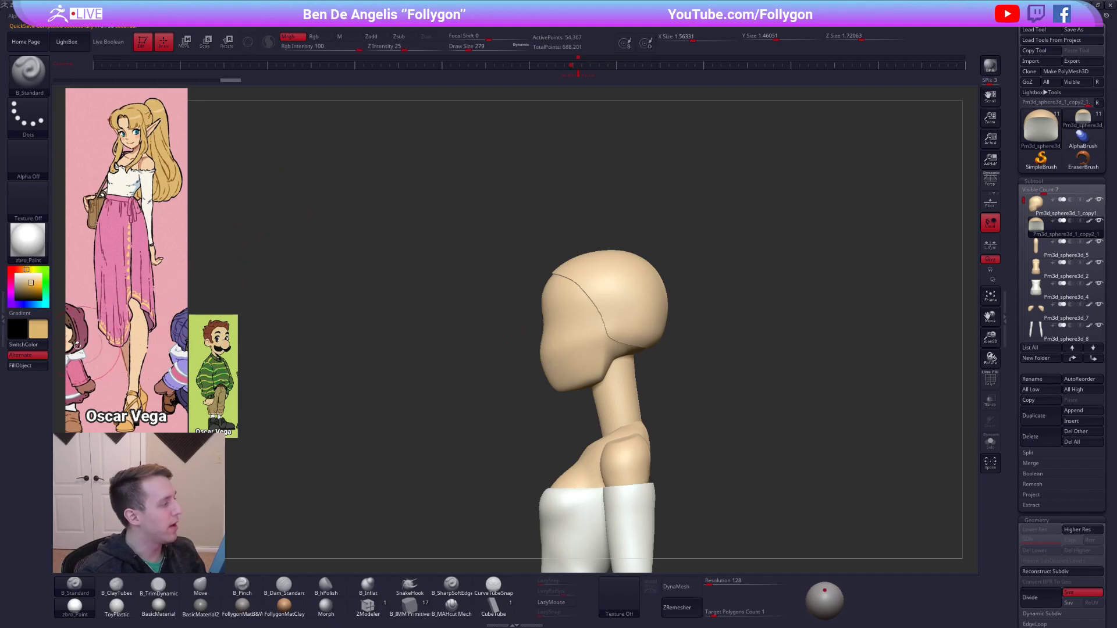
click(39, 366)
Adjust the hair cap's front and lower edges in side profile with the Move brush at draw size 381.
key(b)
key(m)
key(v)
mouse_move(596, 300)
right_down()
mouse_move(576, 300)
mouse_move(632, 328)
mouse_move(615, 367)
right_up()
drag(604, 329, 604, 325)
right_drag(604, 325, 856, 377)
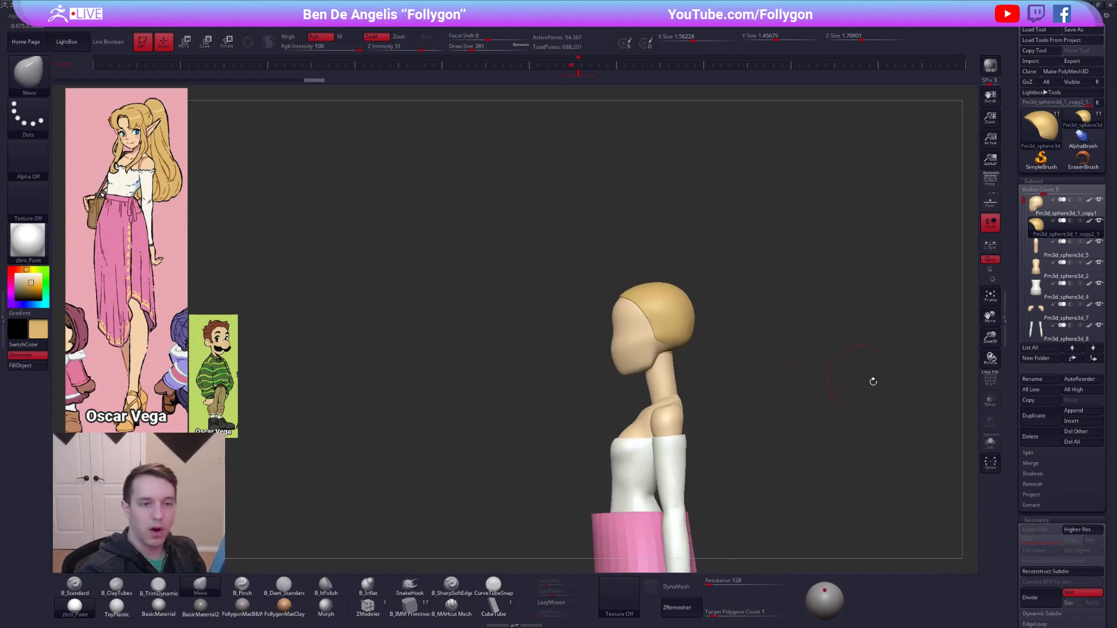
Duplicate the hair cap and replace the copy with a sphere from the B_IMM Primitive brush at the back of the head.
click(1033, 415)
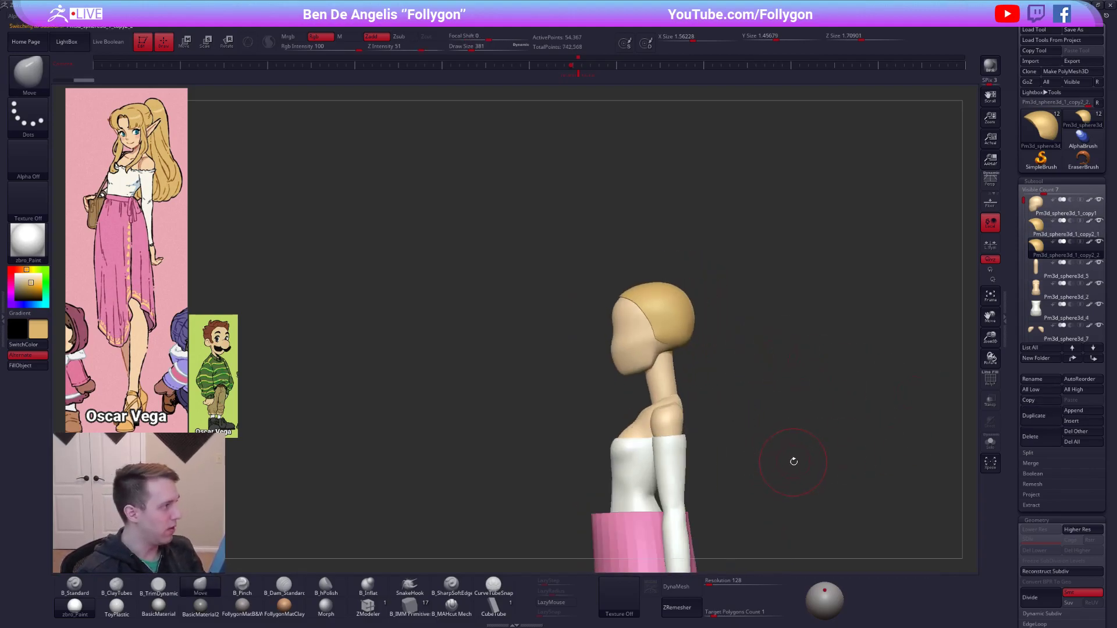
click(411, 606)
mouse_move(643, 355)
right_down()
mouse_move(713, 327)
mouse_move(698, 310)
right_up()
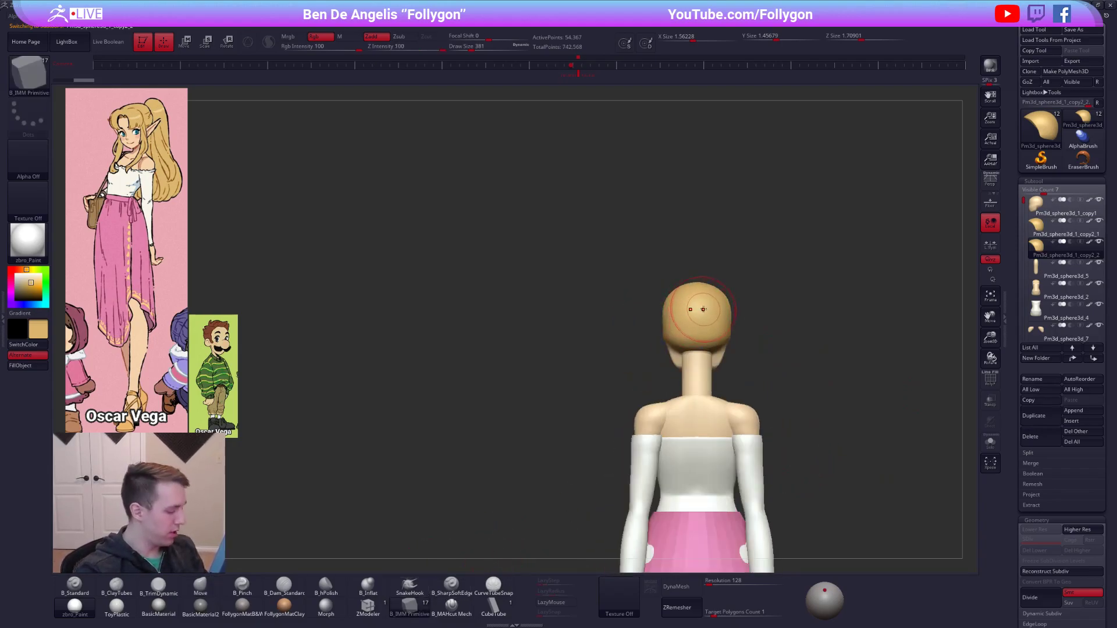
key(m)
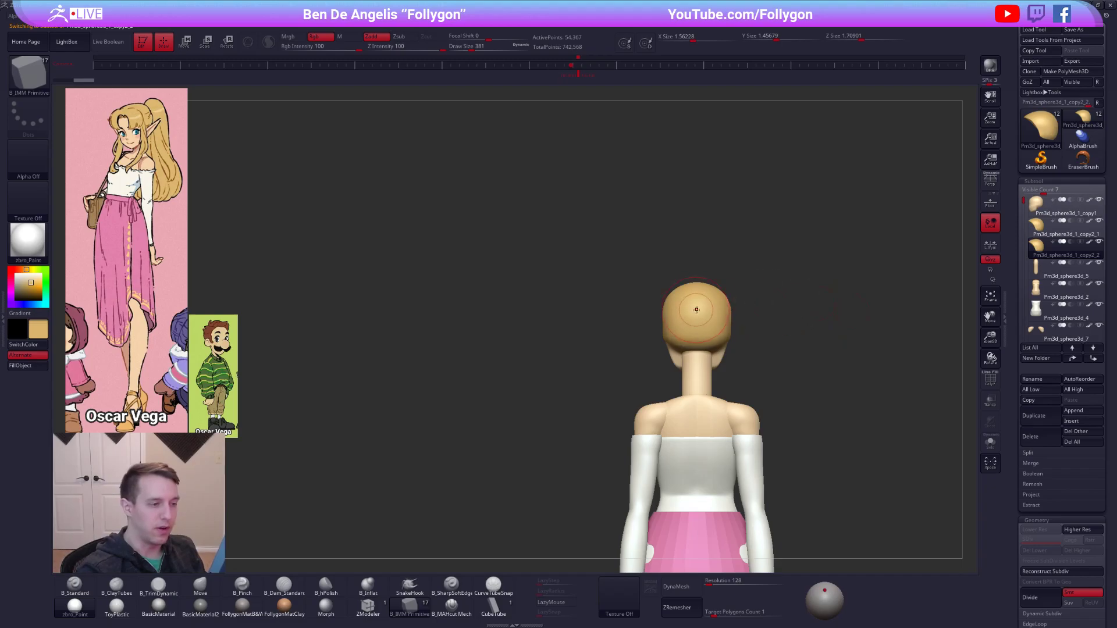
drag(697, 319, 697, 328)
right_drag(697, 329, 728, 315)
ctrl+shift+click(728, 311)
key(space)
click(749, 319)
Position the sphere against the upper back of the hair cap in side view.
key(w)
shift+drag(726, 318, 766, 318)
drag(746, 318, 738, 313)
key(q)
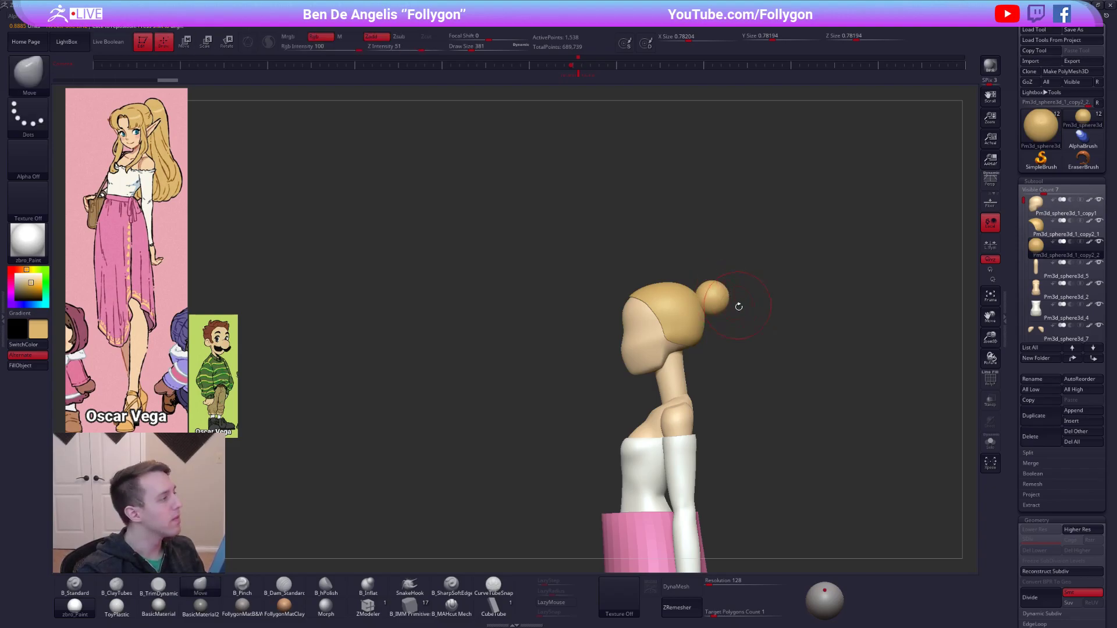
drag(776, 375, 758, 345)
drag(898, 464, 773, 393)
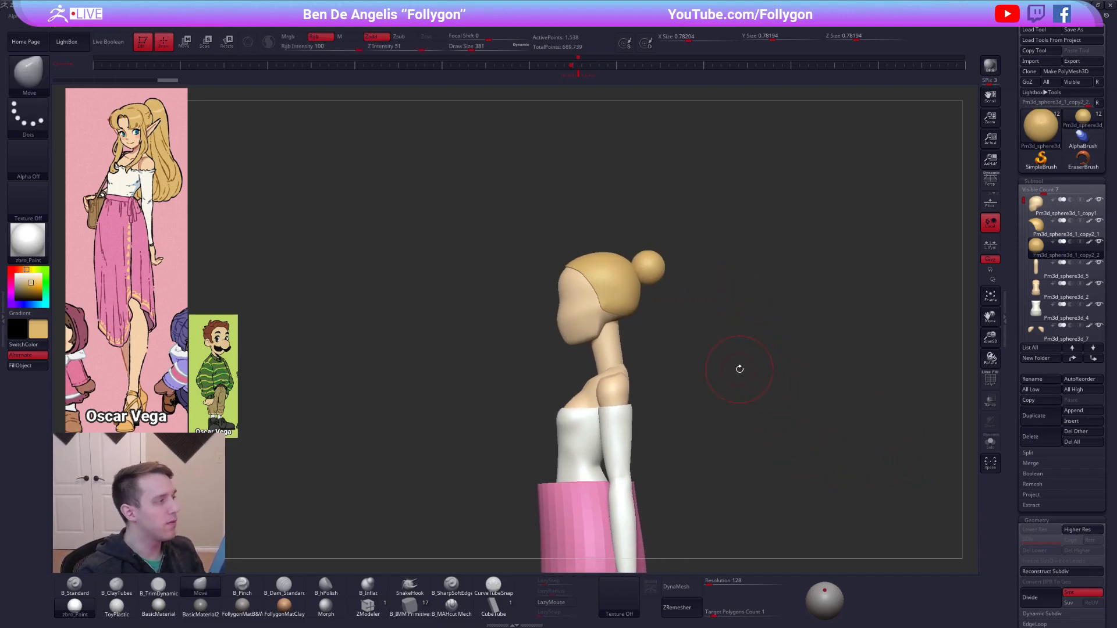
Duplicate the hair sphere and offset one copy further behind the head.
key(space)
mouse_move(652, 285)
mouse_down()
mouse_move(707, 263)
mouse_move(647, 265)
mouse_up()
click(1034, 415)
key(w)
alt+click(649, 269)
key(q)
Shape the inner sphere into a slim oval between the hair cap and the outer sphere with the Move brush.
key(ctrl+shift+d)
key(alt+s)
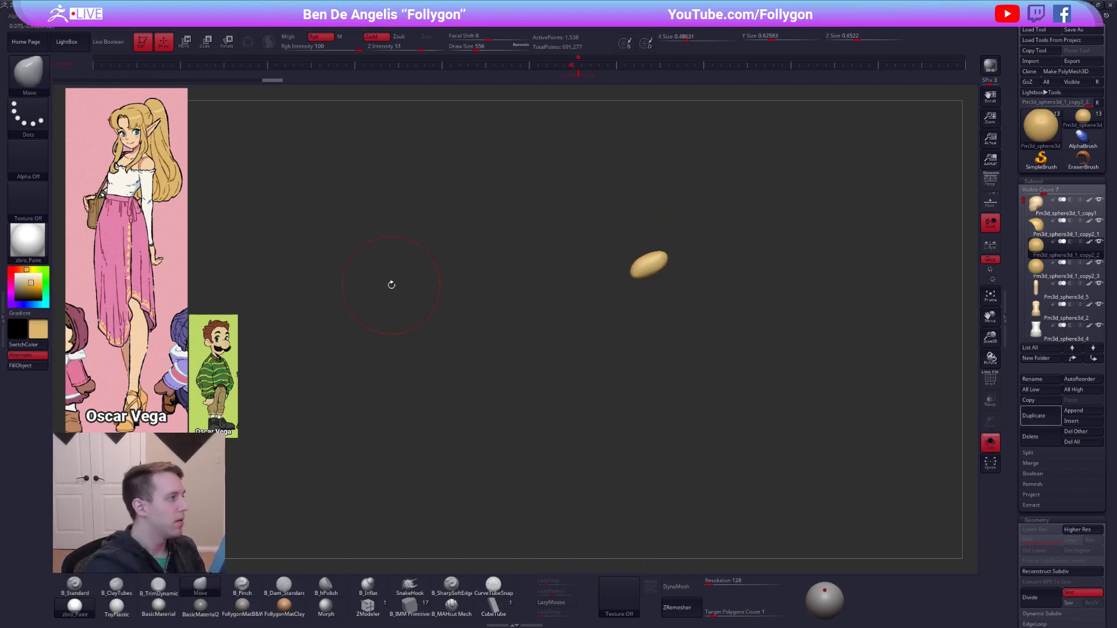
key(alt+s)
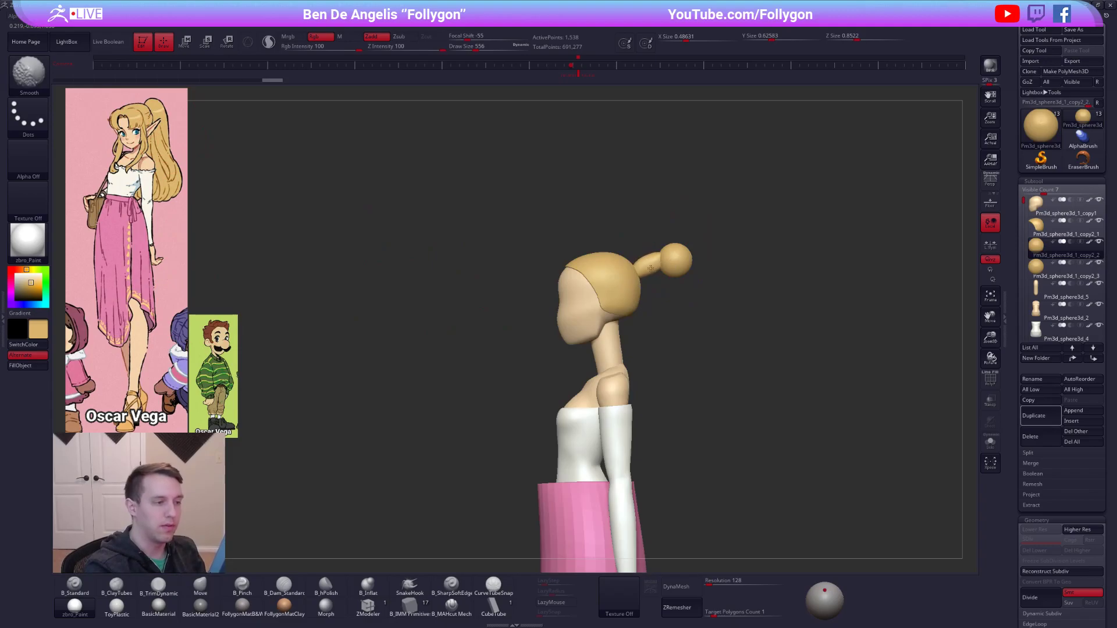
key(space)
drag(649, 269, 649, 270)
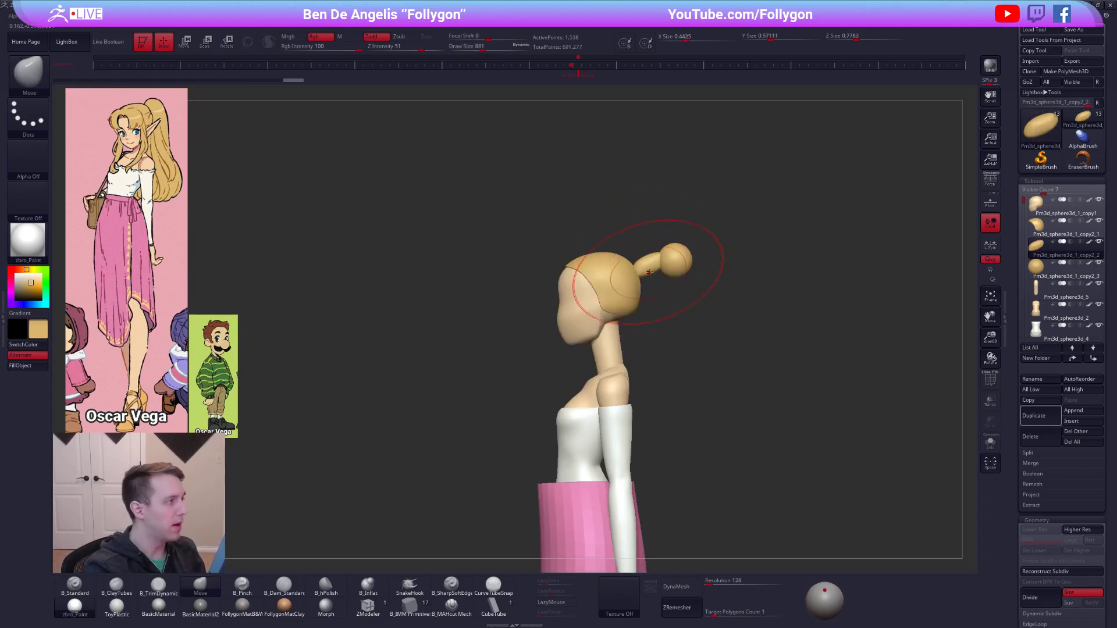
Tilt the oval hair piece upward and reseat its base against the back of the hair cap.
key(r)
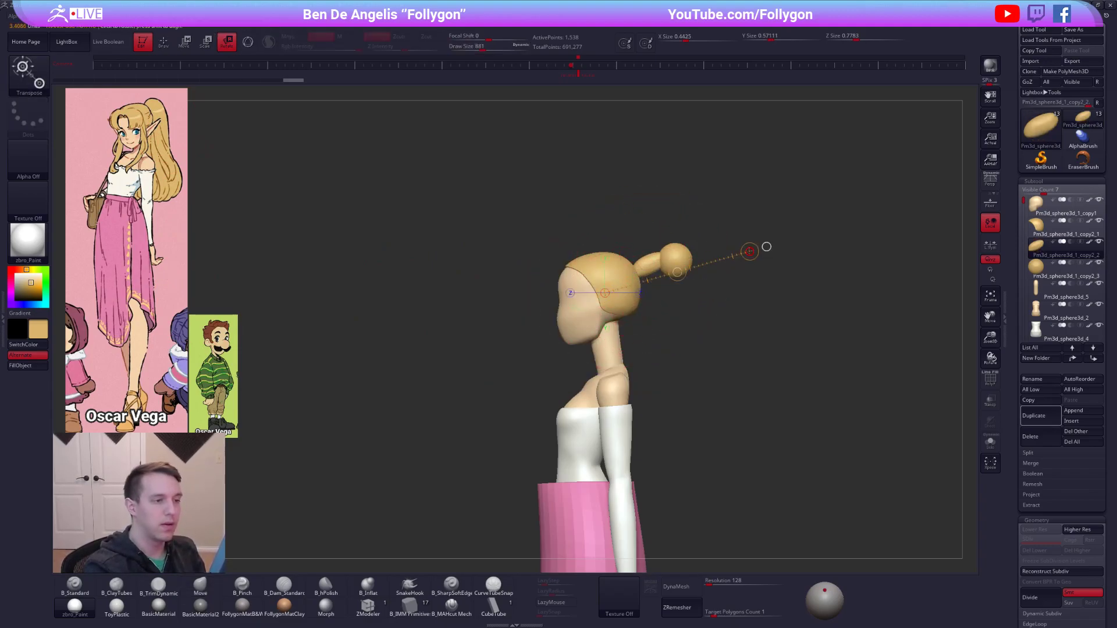
key(w)
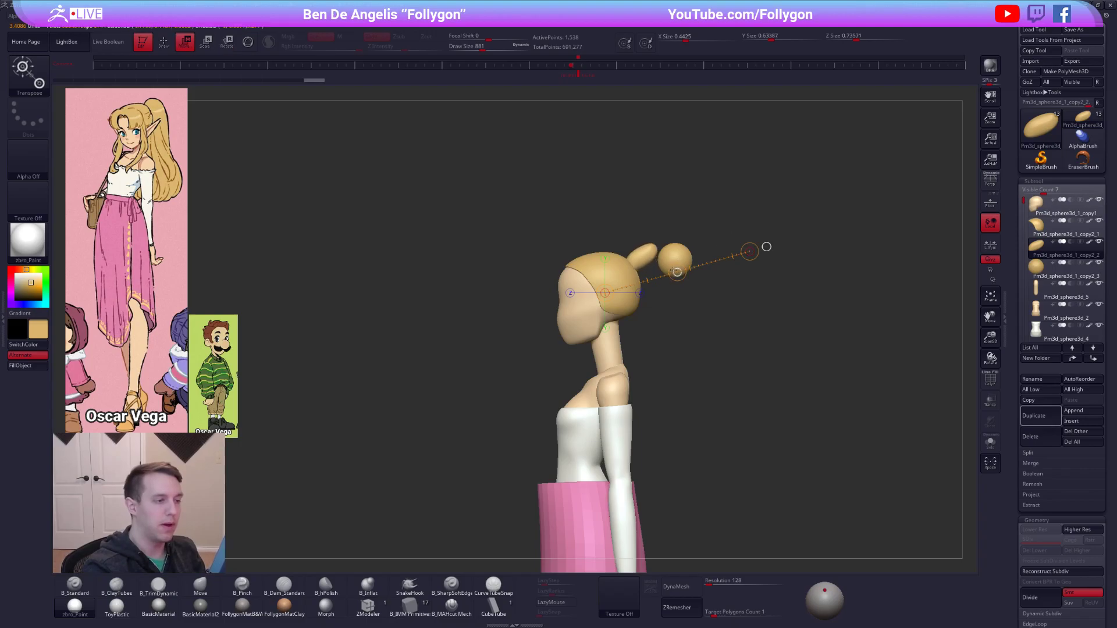
key(r)
drag(631, 266, 705, 220)
key(q)
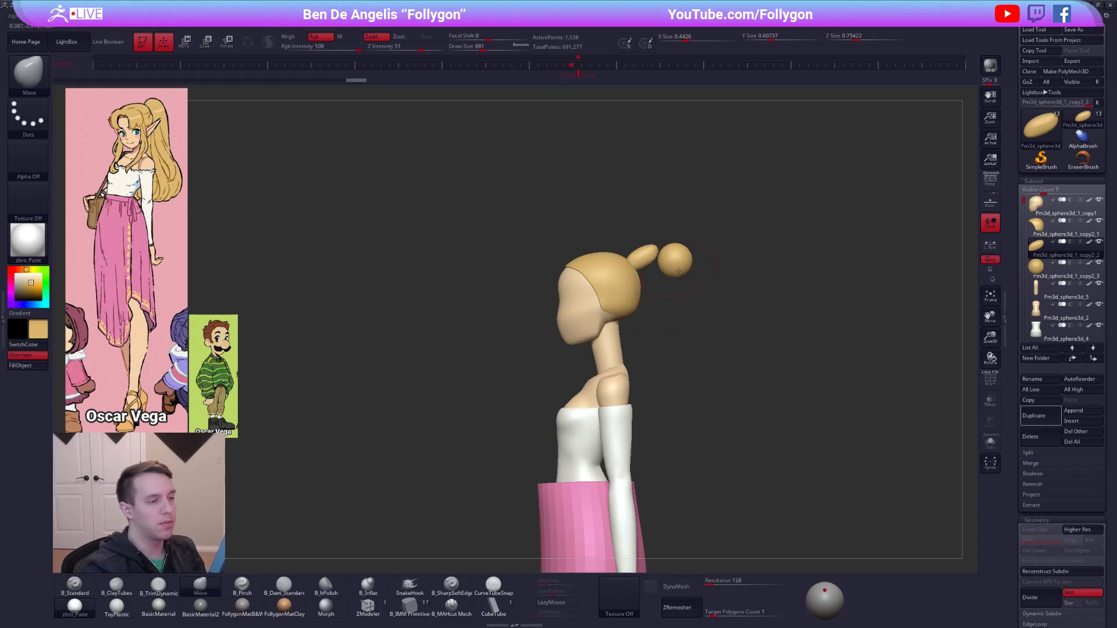
Select the outer sphere and stretch it downward into a long ponytail hanging behind the back.
alt+click(678, 271)
mouse_move(678, 271)
mouse_down()
mouse_move(686, 298)
mouse_move(658, 274)
mouse_move(701, 298)
mouse_move(700, 324)
mouse_move(730, 312)
mouse_move(697, 341)
mouse_move(702, 317)
mouse_move(721, 348)
mouse_move(745, 347)
mouse_move(735, 353)
mouse_move(754, 364)
mouse_up()
shift+right_drag(747, 365, 698, 344)
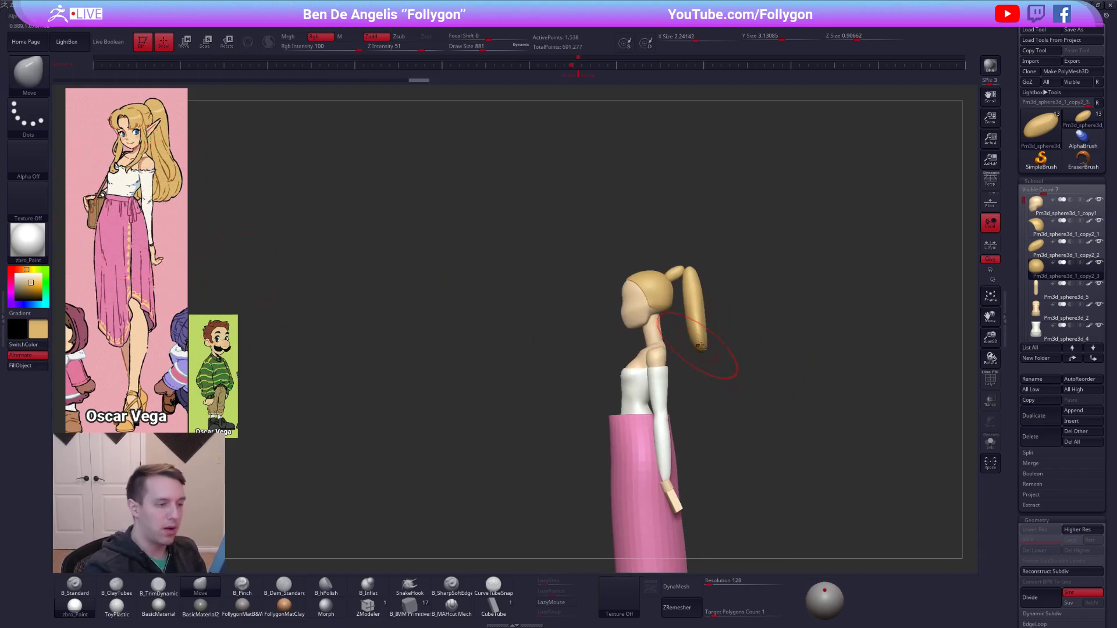
key(w)
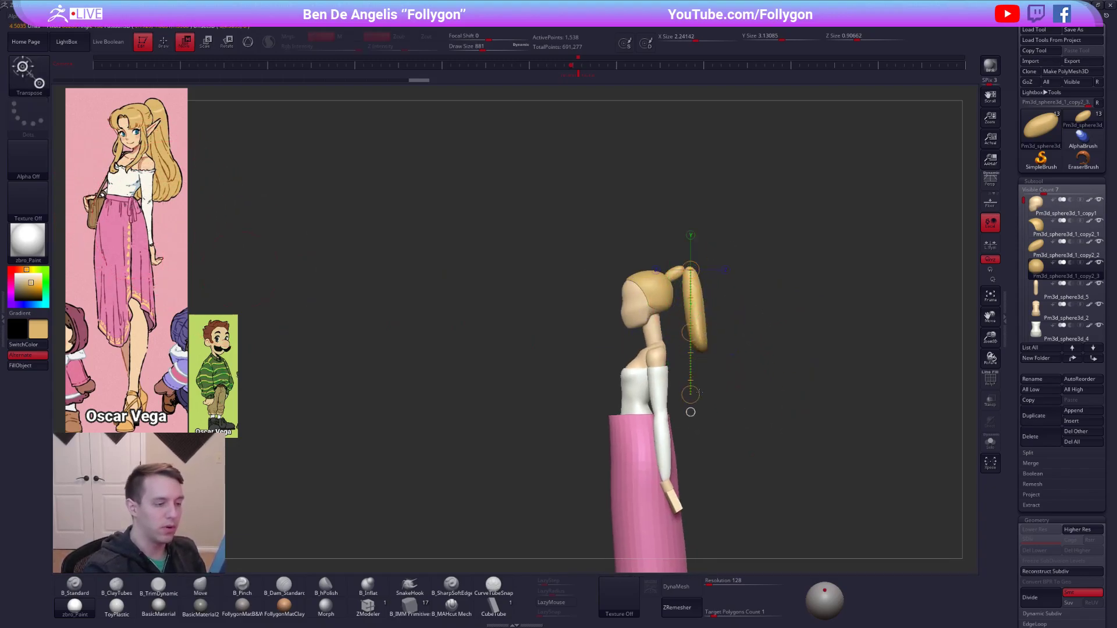
key(q)
Bend the ponytail into an S-curve with a tapered tip using the Move brush at draw size 955.
key(space)
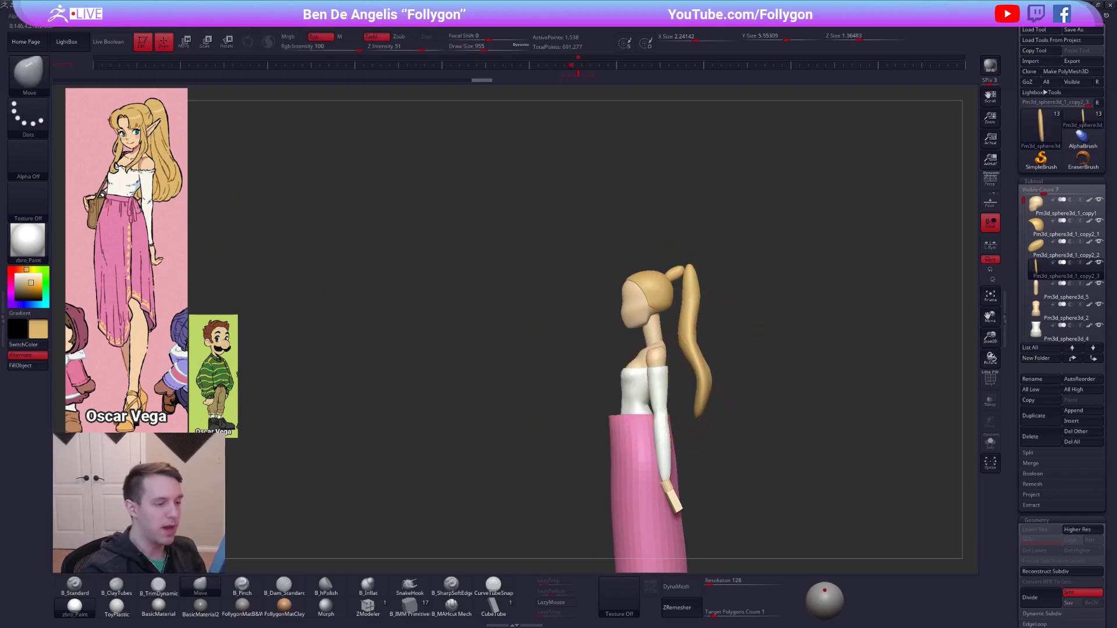
drag(692, 416, 697, 414)
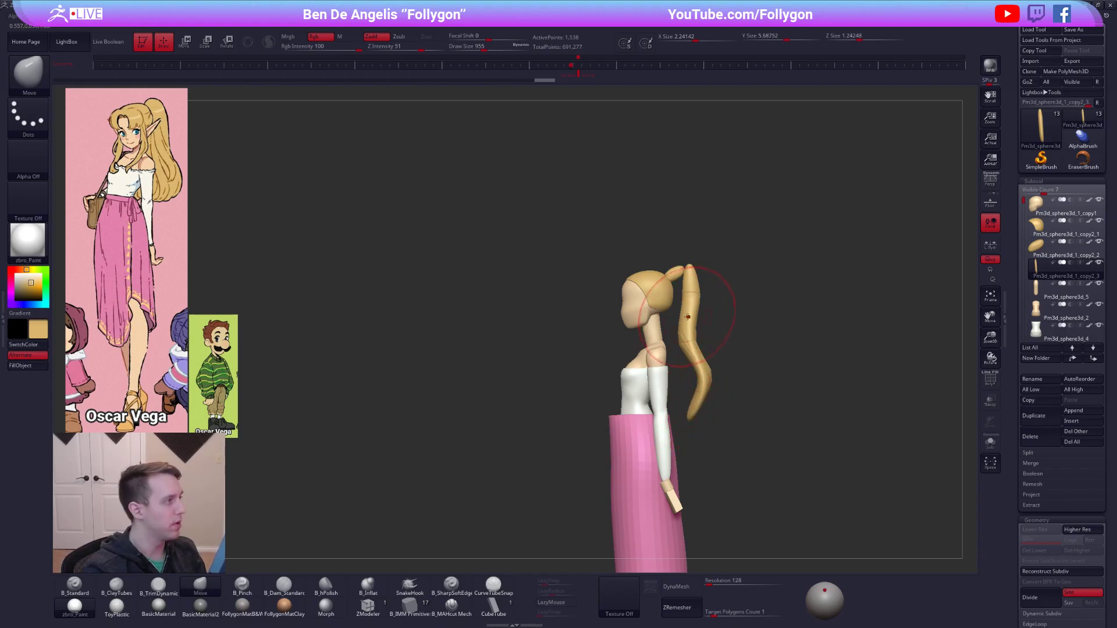
drag(689, 307, 694, 305)
Widen the lower part of the ponytail in back view with the Move brush, keeping the top narrow.
mouse_move(803, 325)
shift+mouse_down()
mouse_move(739, 323)
mouse_move(727, 343)
shift+mouse_up()
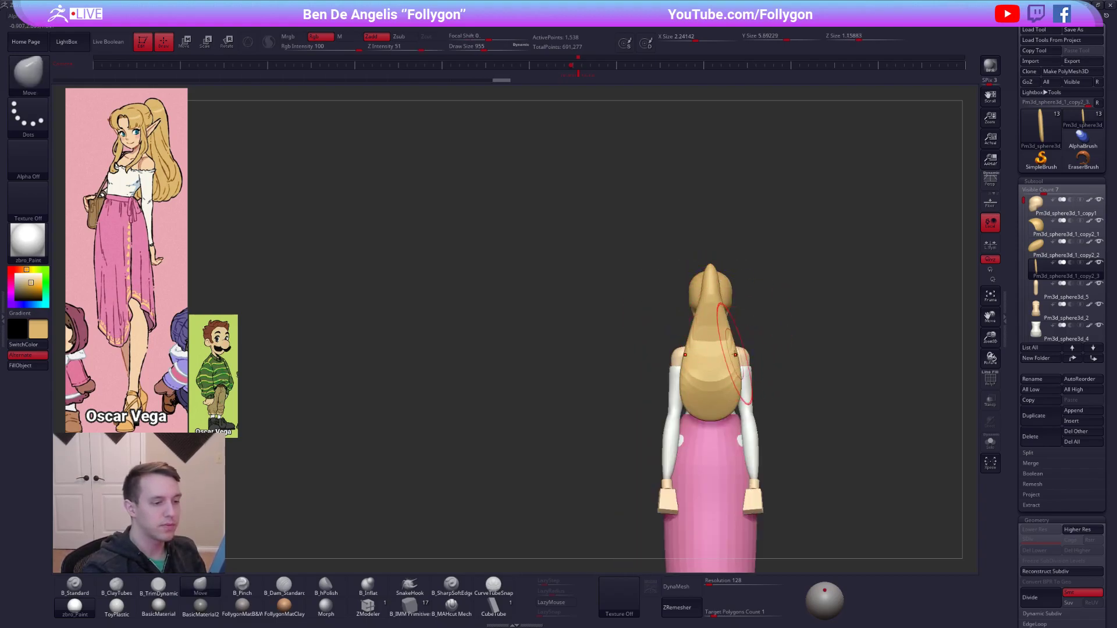
drag(729, 409, 741, 416)
shift+drag(651, 357, 754, 374)
alt+drag(754, 374, 731, 353)
Isolate the ponytail, set its DynaMesh resolution to 32 and remesh it.
key(shift+f)
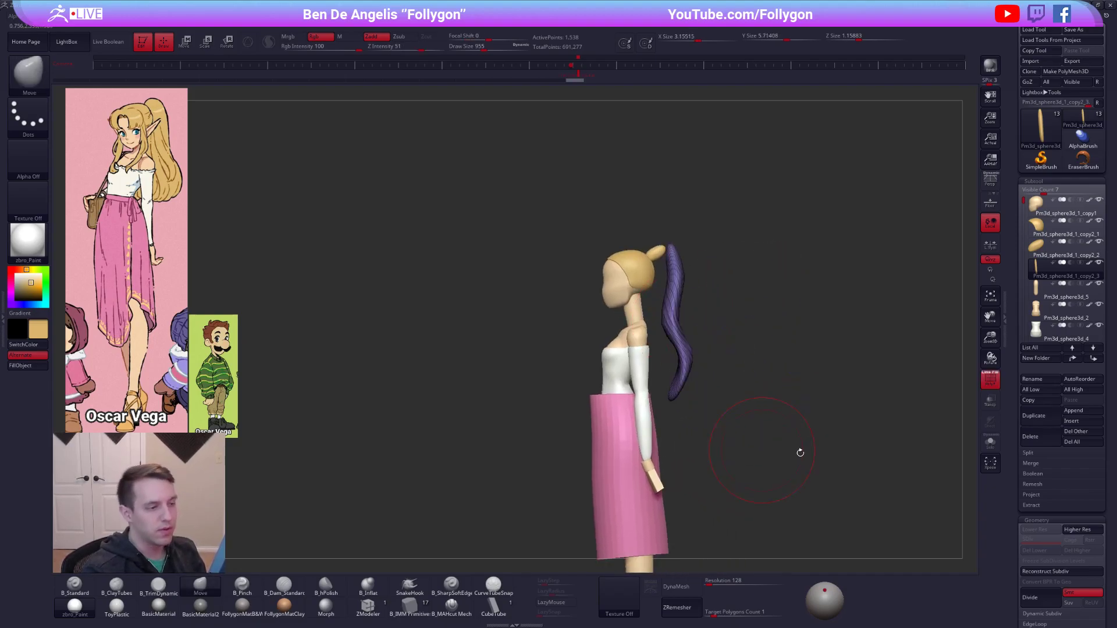
shift+drag(804, 453, 823, 466)
key(alt+s)
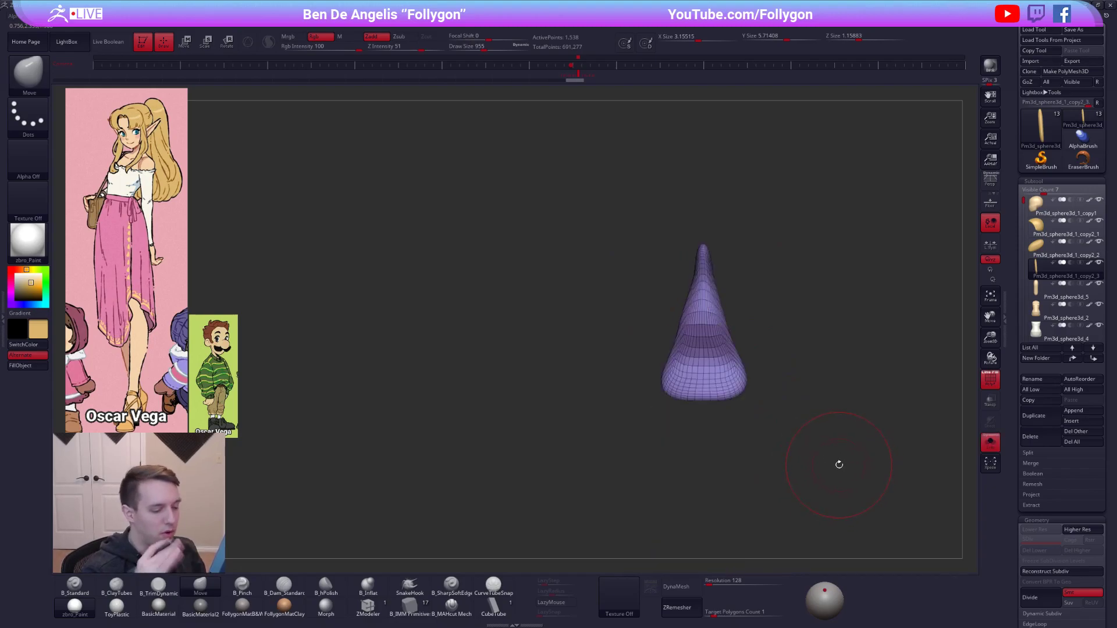
key(shift+f)
click(719, 584)
text(444)
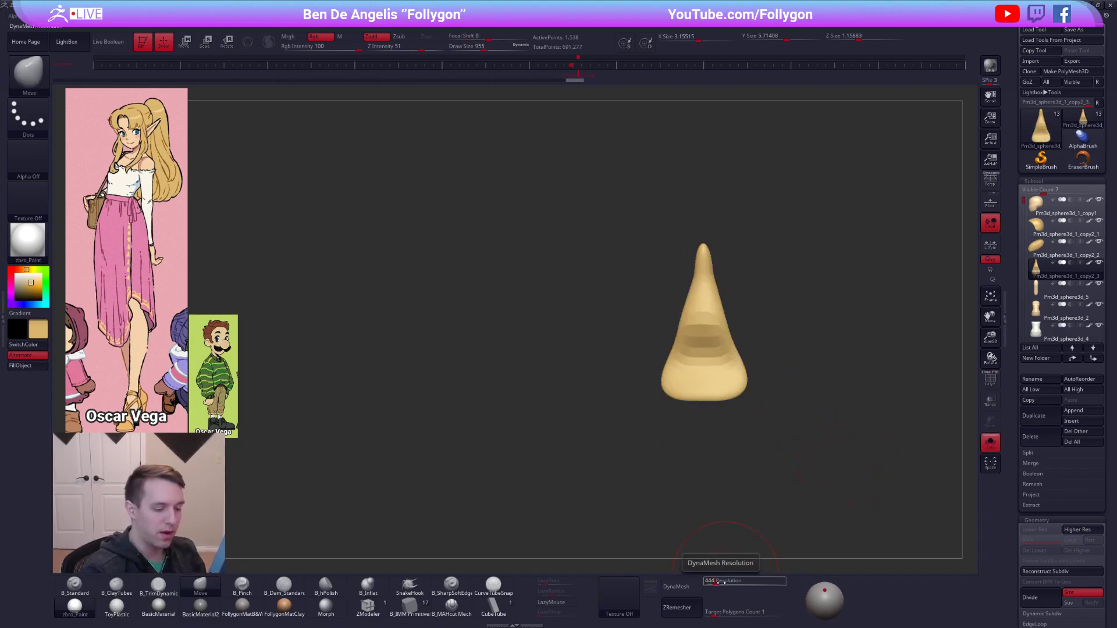
key(Return)
click(684, 587)
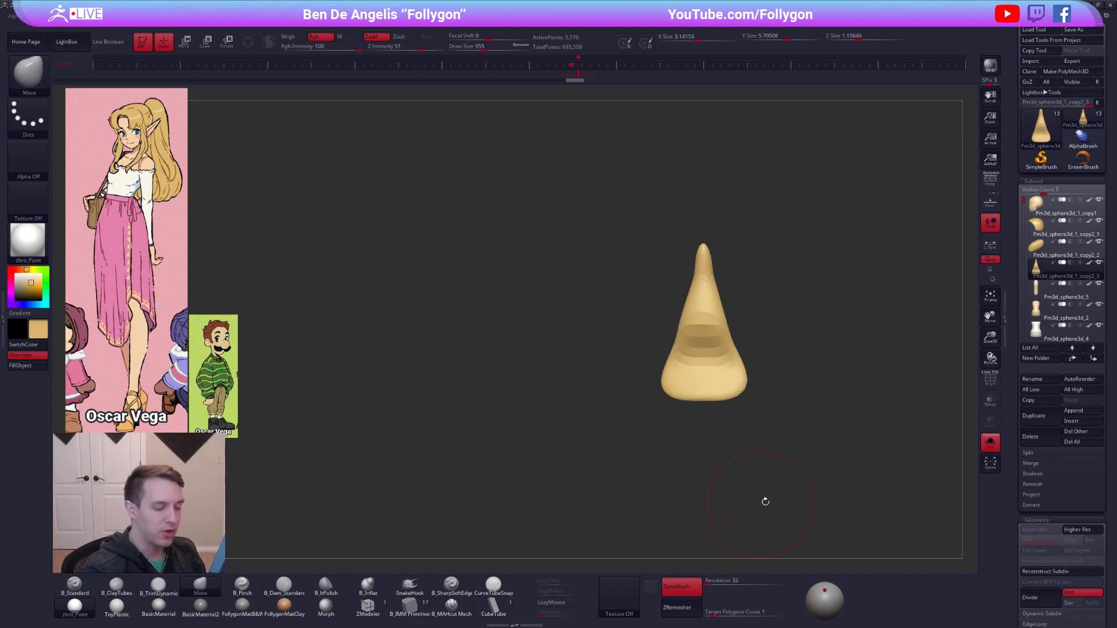
Raise and thicken the ponytail's top end behind the small hair piece with the Move brush at draw size 787.
key(shift+f)
key(shift+f)
shift+drag(712, 364, 707, 313)
shift+right_drag(710, 311, 722, 264)
mouse_move(722, 265)
alt+right_down()
mouse_move(677, 308)
mouse_move(696, 282)
alt+right_up()
key(alt+s)
key(space)
drag(706, 337, 694, 337)
key(space)
key(ctrl+space)
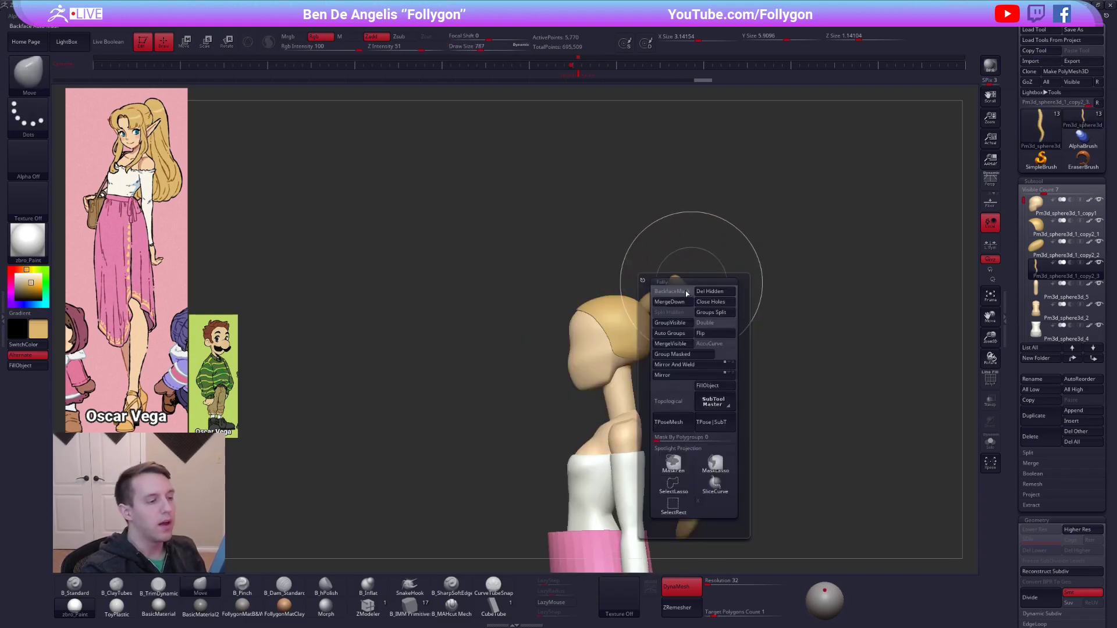
mouse_move(685, 289)
mouse_down()
mouse_move(695, 287)
mouse_move(673, 308)
mouse_up()
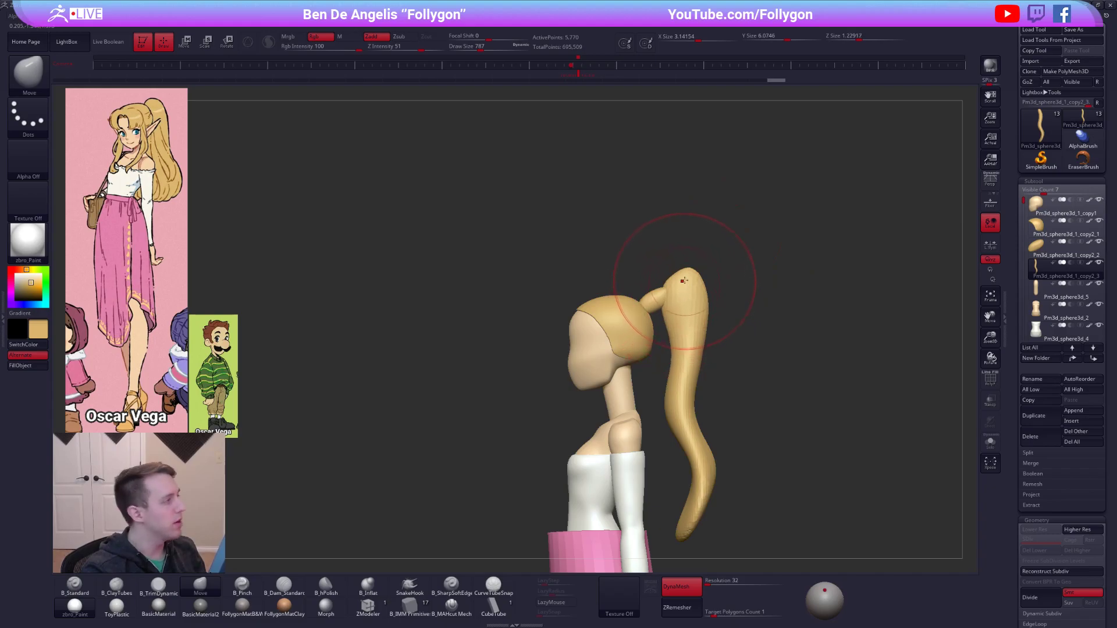
shift+right_drag(682, 283, 692, 301)
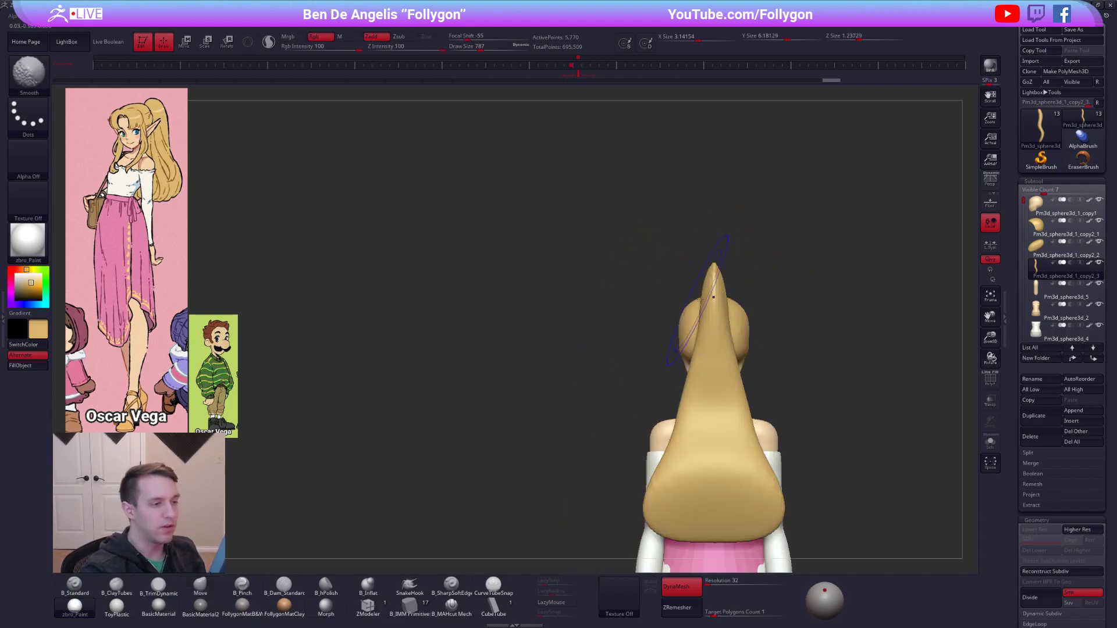
Smooth the ponytail's tip into a rounded top and widen its upper section in back view with the Move brush at draw size 677.
alt+right_drag(740, 340, 706, 316)
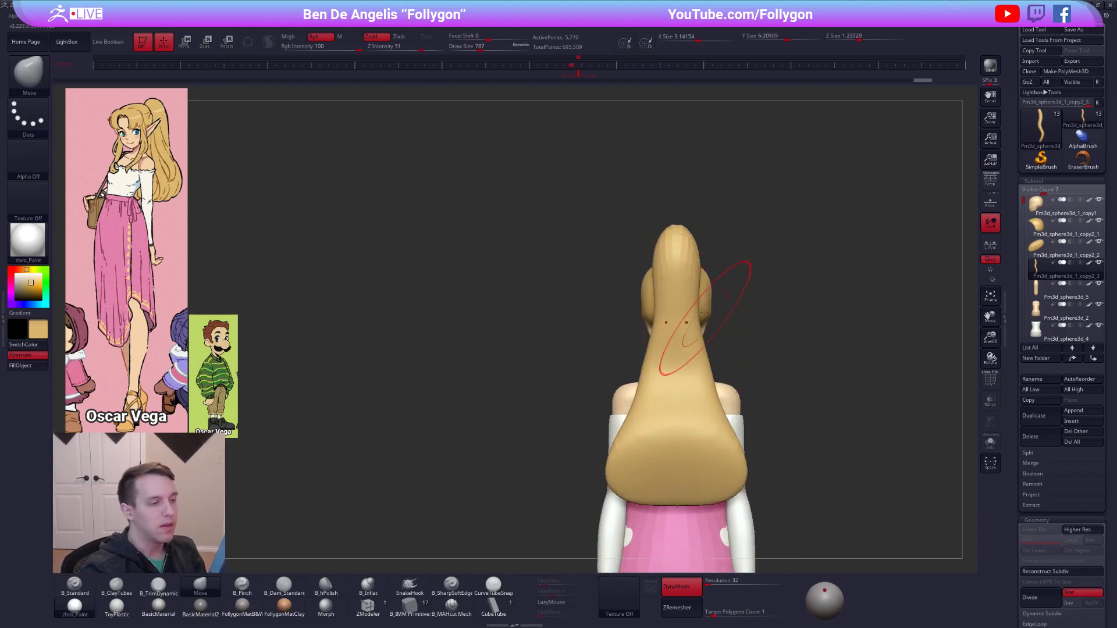
key(space)
drag(719, 320, 697, 321)
key(space)
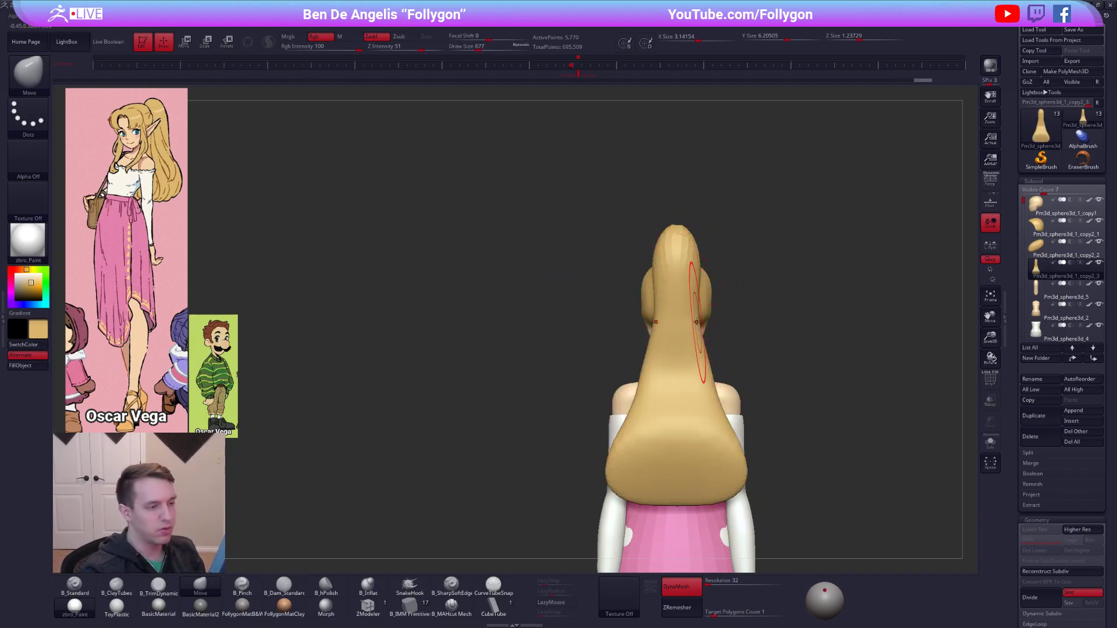
key(space)
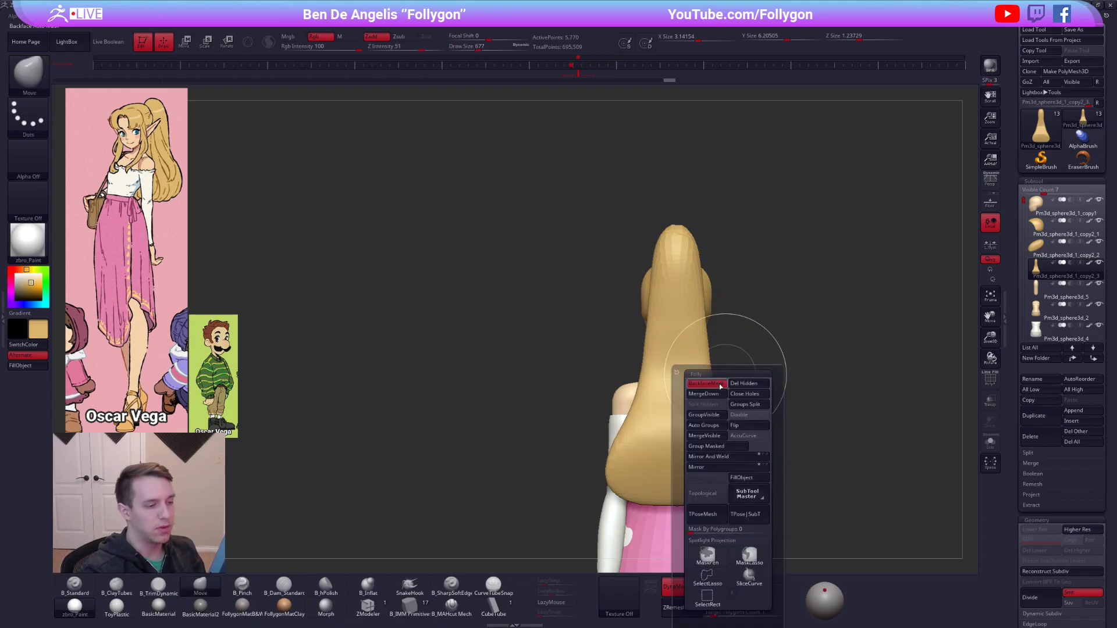
alt+right_drag(683, 412, 678, 339)
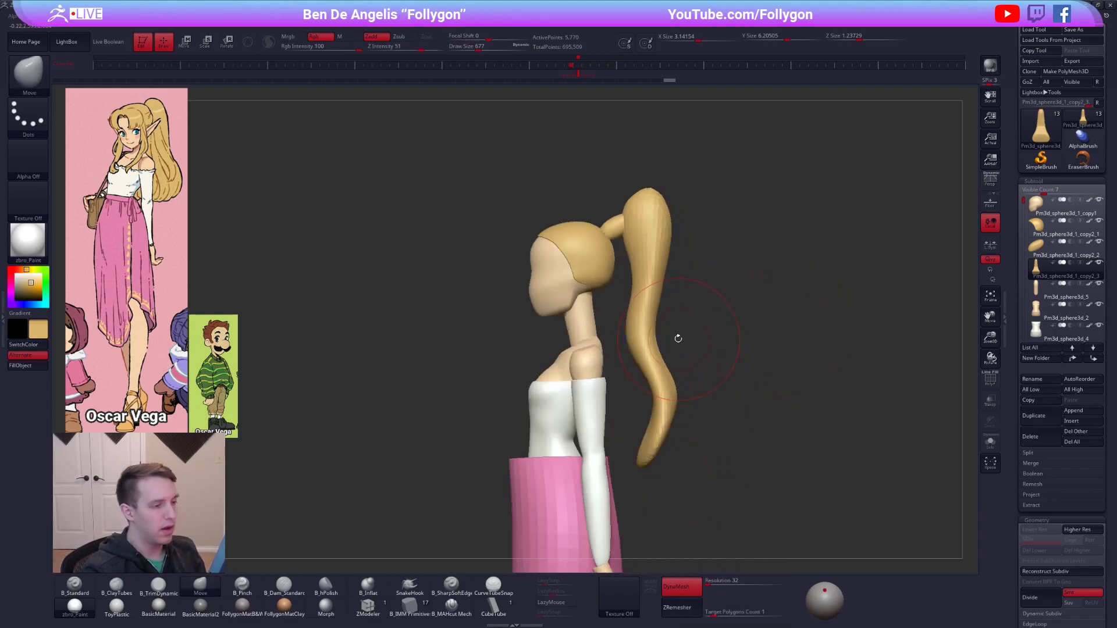
Thicken the ponytail in side view and build up its inner face with the ClayTubes brush.
key(space)
drag(668, 301, 651, 295)
key(ctrl+shift+s)
key(space)
key(2)
shift+right_drag(653, 292, 632, 287)
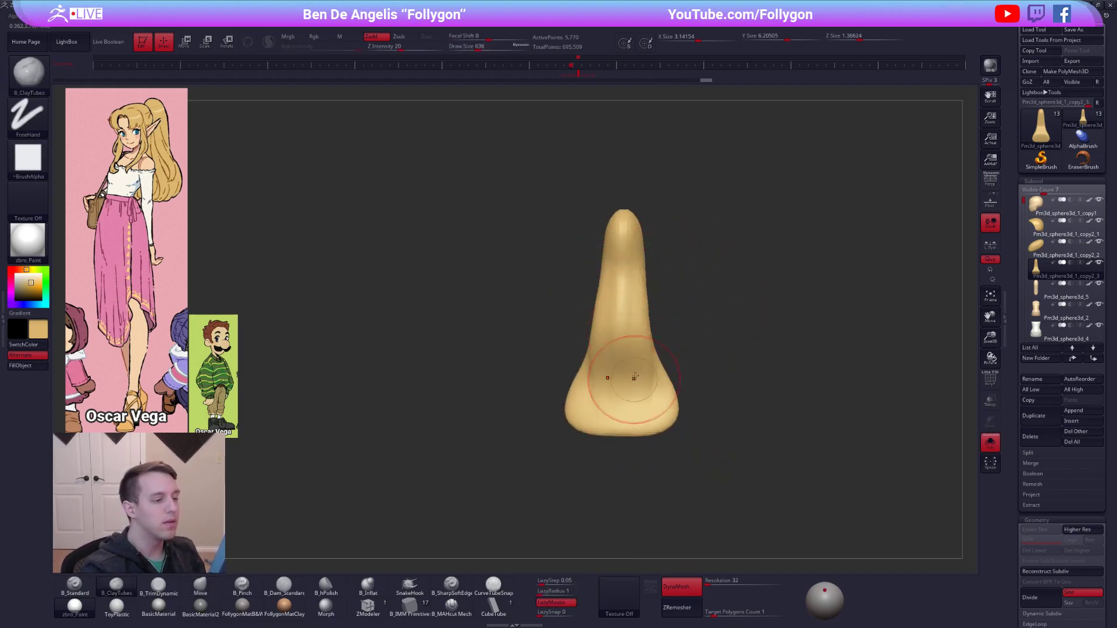
mouse_move(628, 391)
right_down()
mouse_move(605, 394)
mouse_move(640, 389)
right_up()
drag(673, 327, 718, 260)
mouse_move(693, 399)
mouse_down()
mouse_move(726, 307)
mouse_move(685, 414)
mouse_move(711, 435)
mouse_move(716, 395)
mouse_up()
right_drag(697, 419, 699, 407)
shift+drag(698, 407, 728, 380)
right_drag(698, 381, 669, 386)
Refine the ponytail's S-curve and fill out its lower end with the Move brush.
key(b)
key(m)
key(v)
mouse_move(738, 401)
mouse_down()
mouse_move(750, 407)
mouse_move(743, 370)
mouse_up()
key(space)
shift+drag(731, 326, 728, 332)
key(alt+s)
alt+right_drag(741, 436, 709, 445)
mouse_move(664, 256)
mouse_down()
mouse_move(675, 244)
mouse_move(715, 263)
mouse_up()
key(space)
Merge the small oval hair piece with the ponytail and DynaMesh the result at resolution 128.
alt+click(661, 251)
key(shift+f)
key(space)
click(877, 266)
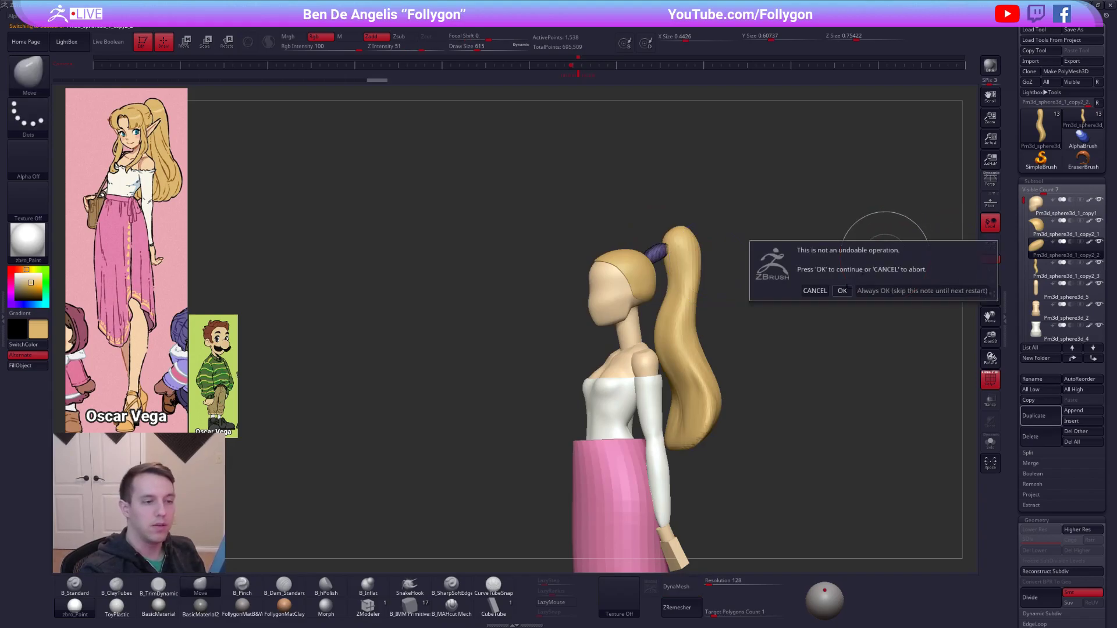
click(843, 290)
click(681, 587)
key(shift+f)
Fill the seam between the merged hair piece and the ponytail with the ClayTubes brush at draw size 430.
key(space)
drag(672, 255, 629, 239)
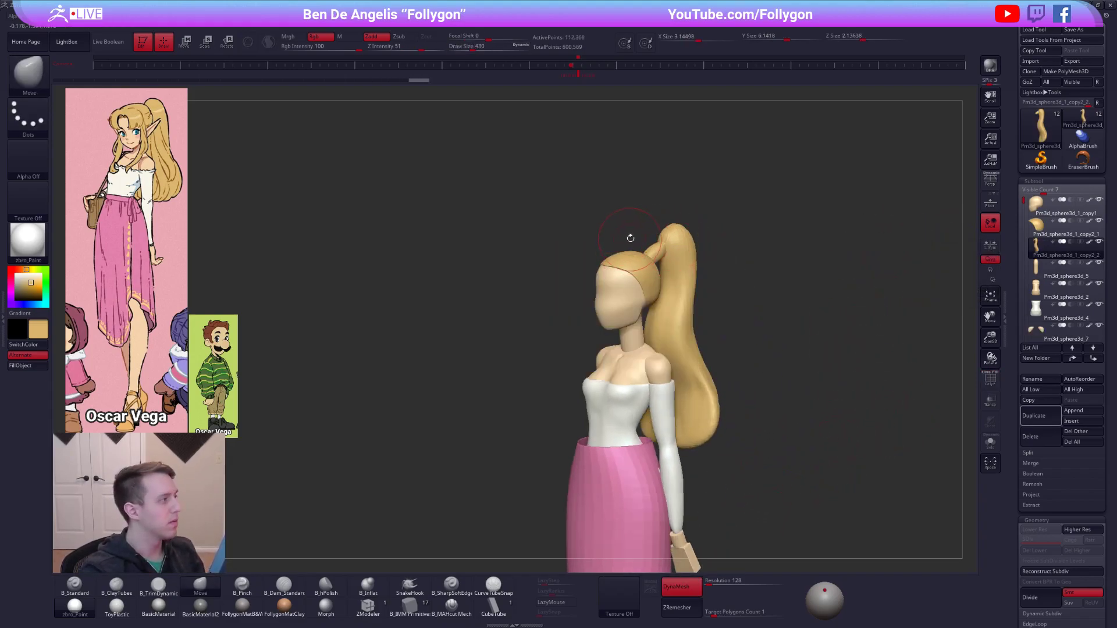
key(2)
key(shift+s)
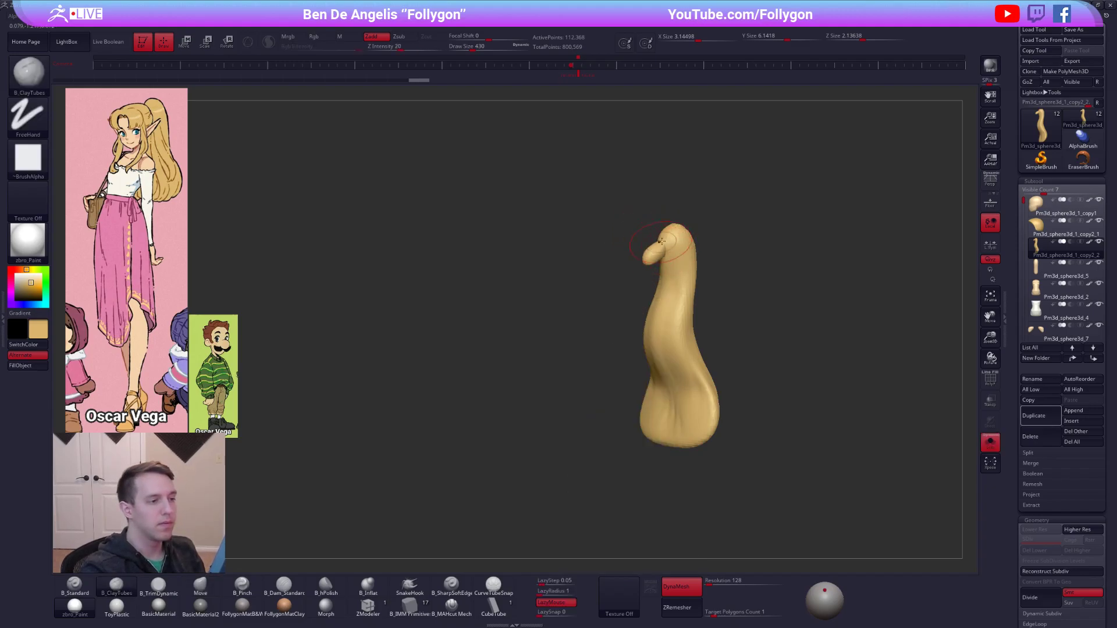
right_drag(648, 263, 883, 247)
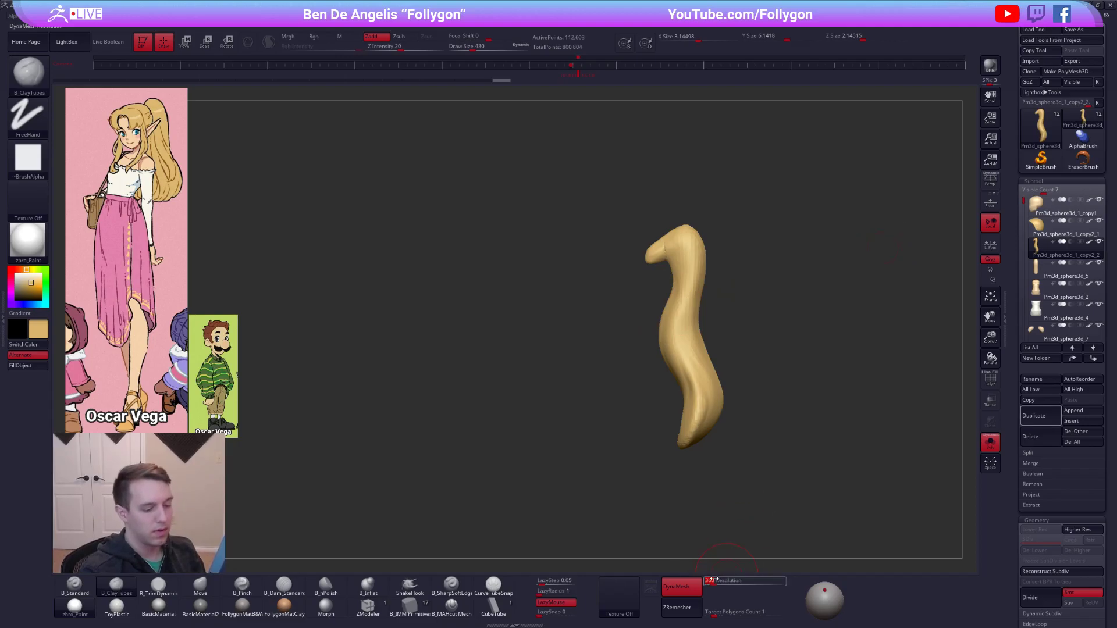
Remesh the merged ponytail with DynaMesh at resolution 56 and show the whole character again.
text(56)
key(Tab)
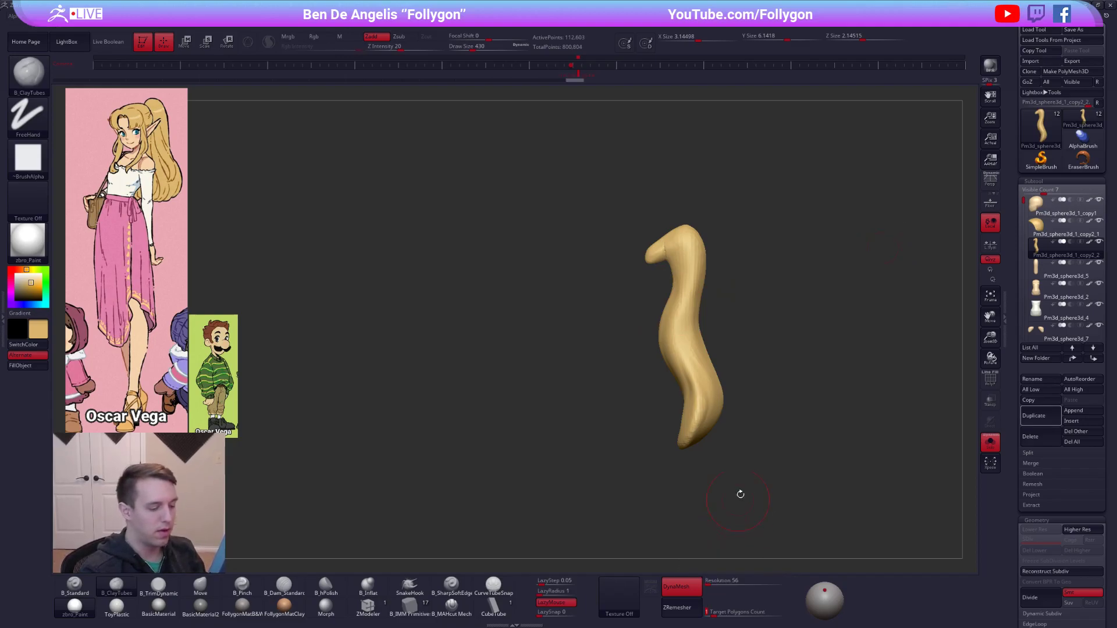
ctrl+drag(856, 276, 872, 297)
key(alt+s)
Reshape the ponytail's root and upper curve near the hair cap with the Move brush.
key(b)
key(m)
key(v)
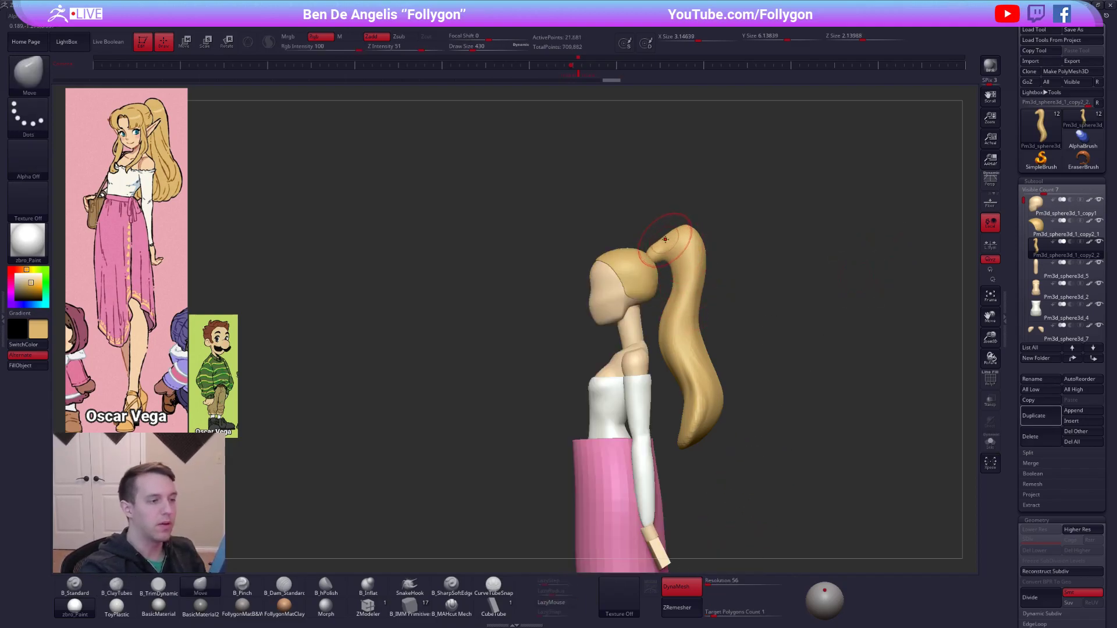
key(bracketright)
drag(663, 244, 650, 254)
mouse_move(679, 306)
shift+right_down()
mouse_move(718, 299)
mouse_move(690, 308)
mouse_move(653, 297)
shift+right_up()
key(space)
Broaden the middle and lower parts of the ponytail in back view with the Move brush.
drag(688, 291, 705, 338)
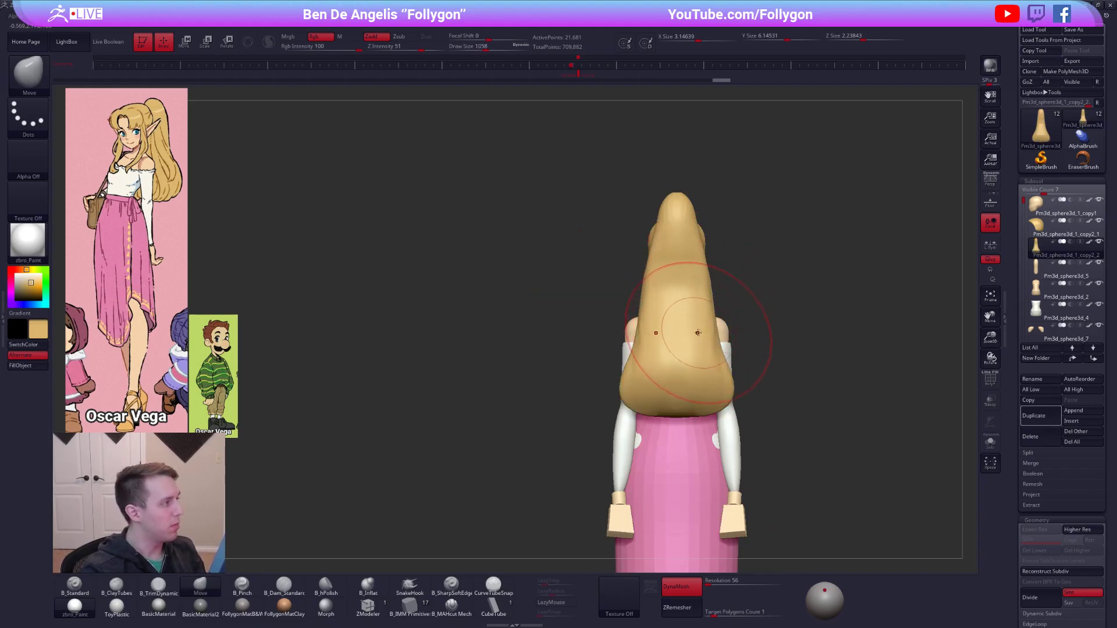
right_drag(698, 333, 720, 312)
key(ctrl)
key(space)
drag(678, 298, 680, 311)
drag(676, 350, 721, 348)
ctrl+right_drag(702, 401, 694, 379)
key(space)
drag(693, 380, 686, 381)
right_drag(685, 382, 703, 379)
Build up the inner side of the ponytail's lower end with the ClayTubes brush.
key(b)
key(c)
key(t)
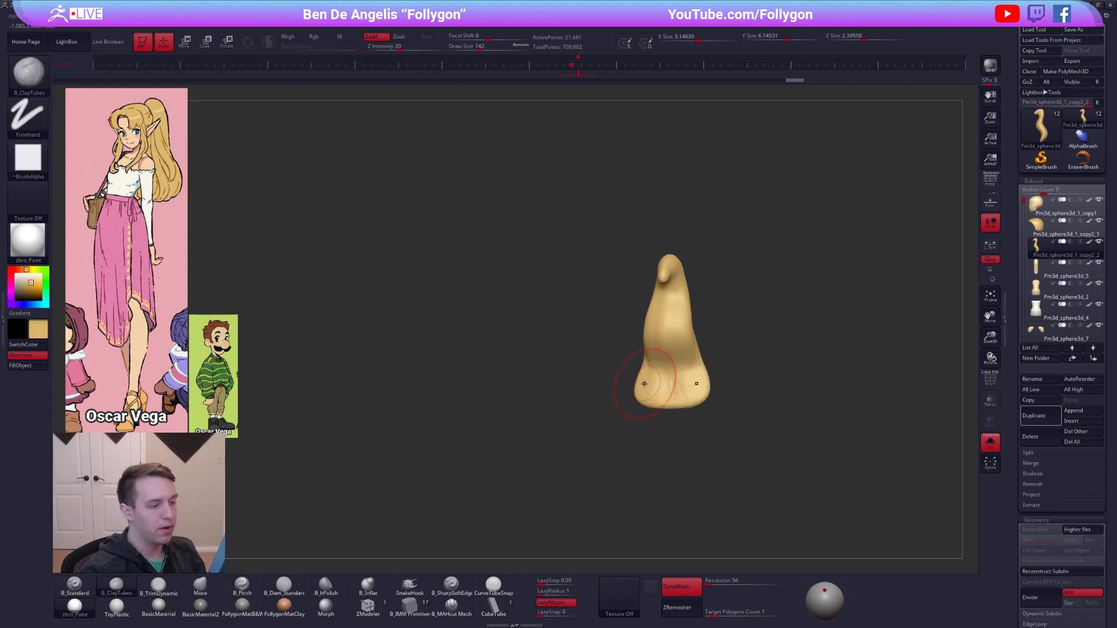
key(alt+s)
shift+right_drag(677, 356, 683, 356)
key(space)
drag(678, 369, 684, 370)
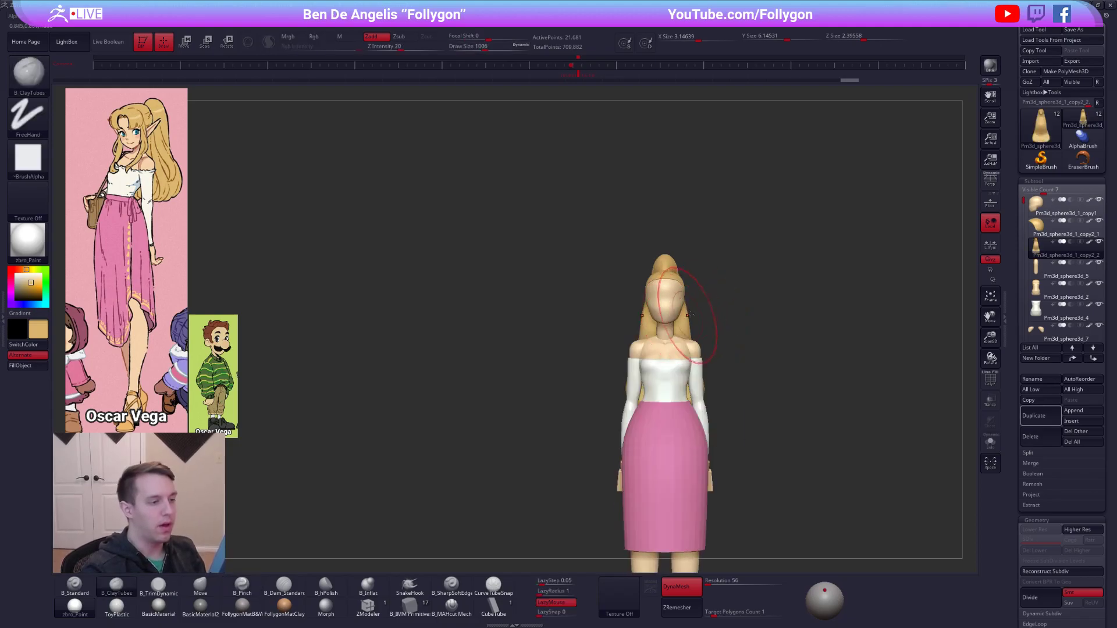
Push the ponytail's lower curve farther back in side view with the Move brush at draw size 1460.
key(b)
key(m)
key(v)
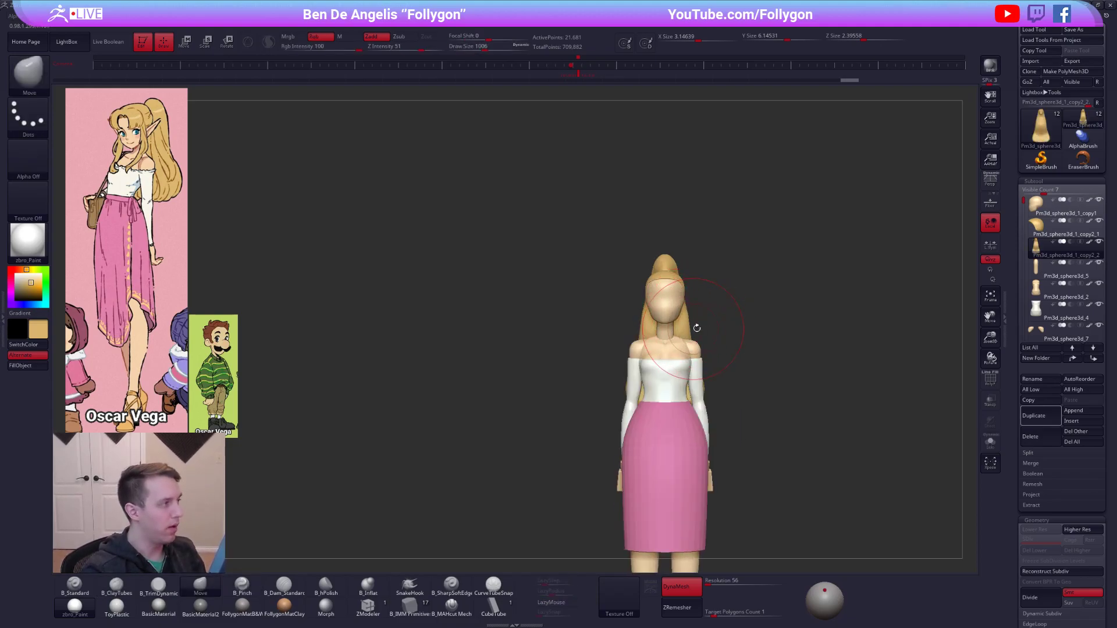
shift+right_drag(692, 329, 642, 330)
key(space)
drag(705, 313, 713, 313)
key(w)
drag(688, 263, 777, 436)
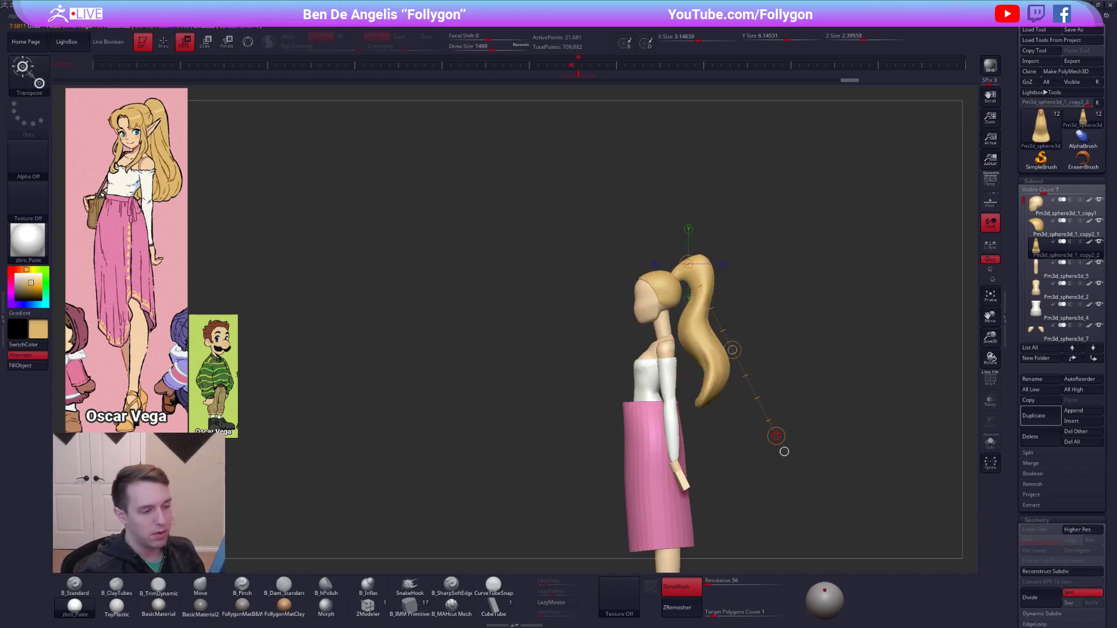
key(q)
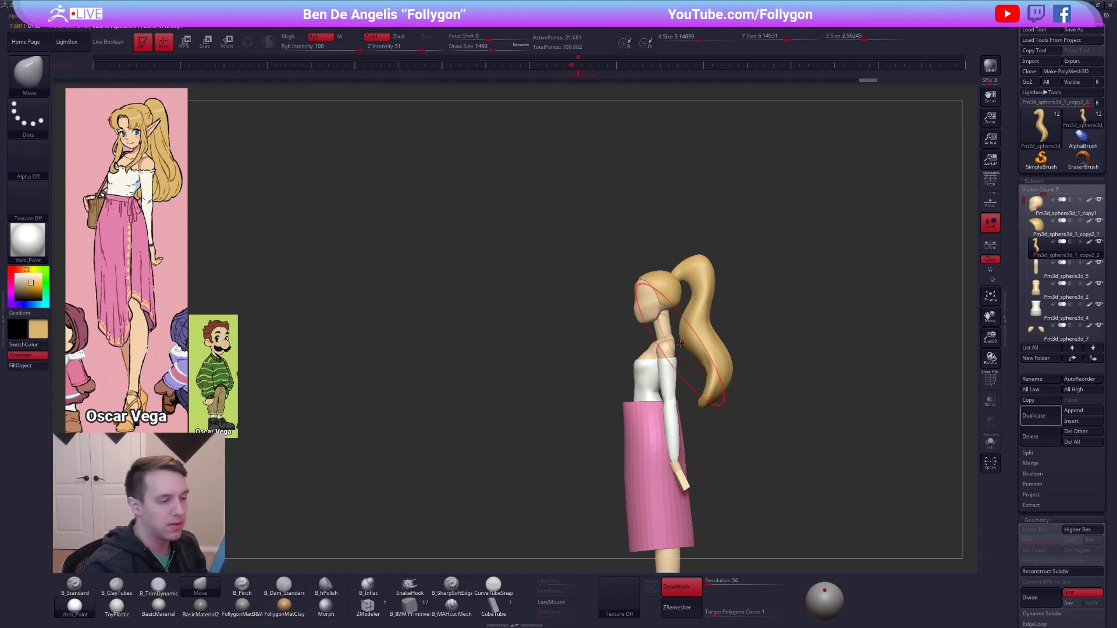
Add volume down the back of the ponytail with ClayTubes strokes at draw size 910.
key(space)
shift+right_drag(665, 319, 663, 333)
key(2)
drag(719, 278, 715, 315)
drag(717, 276, 715, 321)
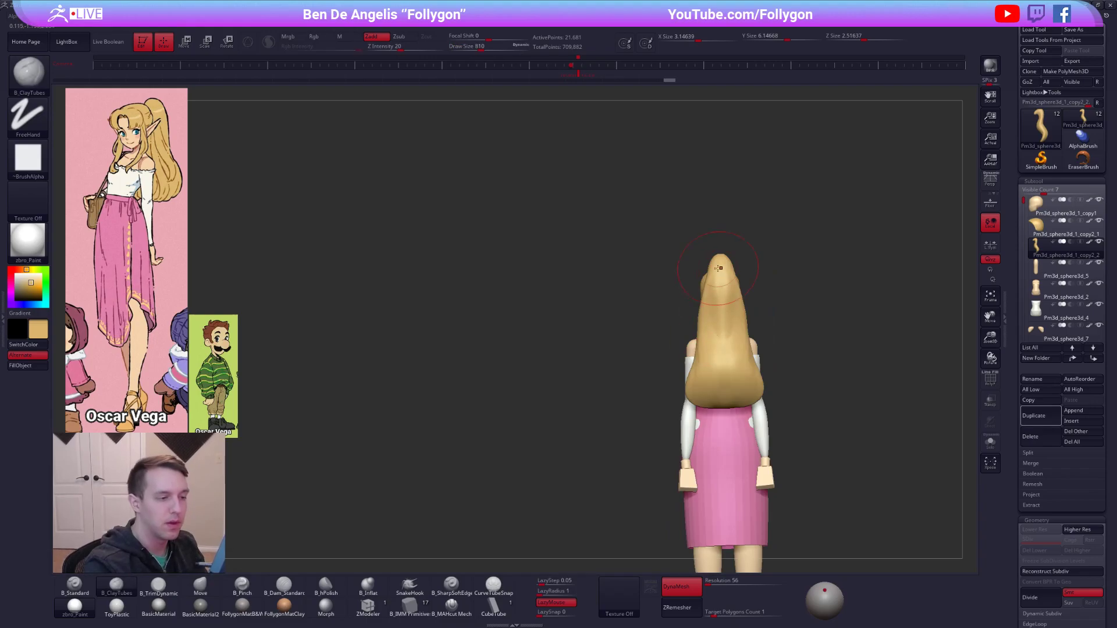
drag(717, 359, 717, 367)
Flatten the bumps along the back of the ponytail with the TrimDynamic brush at draw size 910.
key(3)
drag(720, 283, 709, 359)
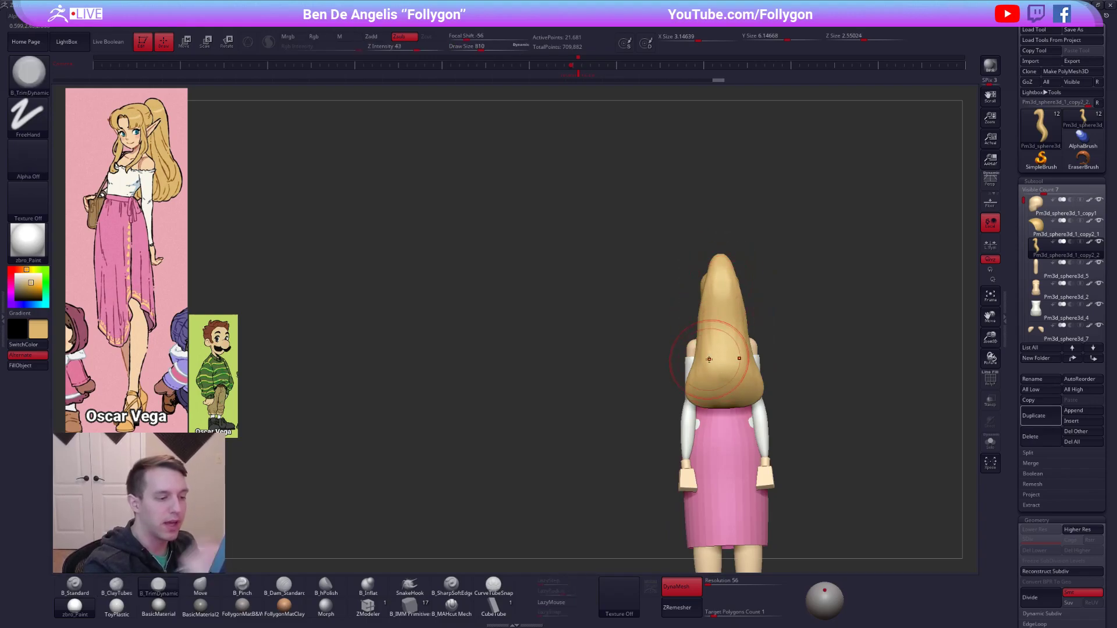
mouse_move(756, 387)
shift+right_down()
mouse_move(767, 386)
mouse_move(752, 390)
shift+right_up()
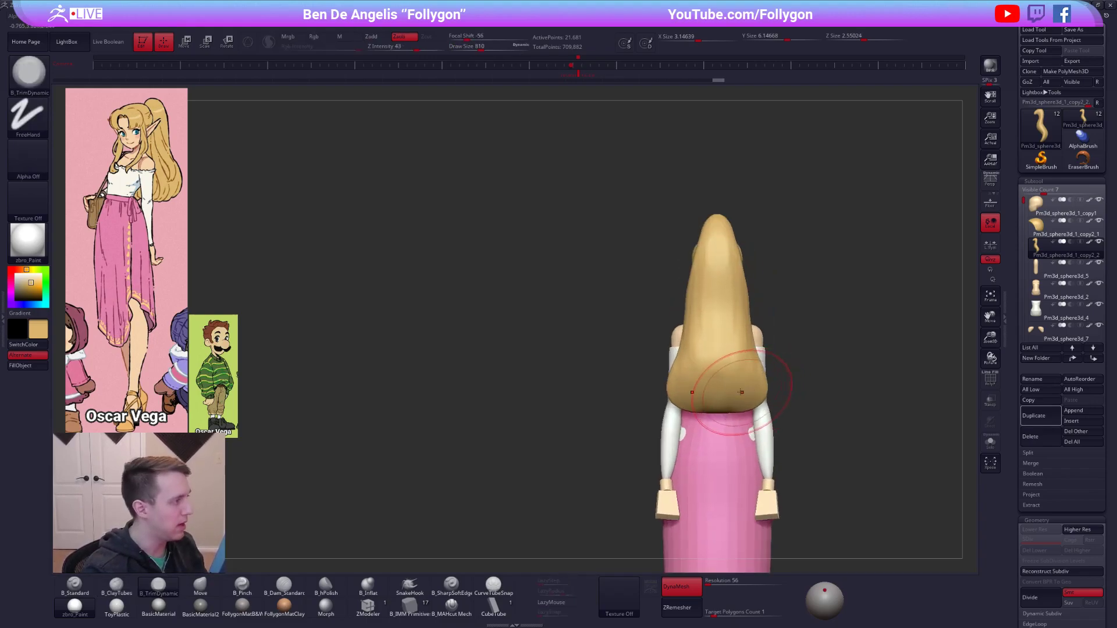
Flare the ponytail's lower corners outward in back view with the Move brush.
key(4)
key(space)
drag(766, 396, 742, 397)
key(space)
key(space)
shift+right_drag(743, 397, 765, 389)
drag(727, 402, 719, 399)
mouse_move(715, 407)
right_down()
mouse_move(733, 411)
mouse_move(725, 396)
right_up()
key(space)
drag(723, 396, 728, 396)
alt+right_drag(727, 396, 685, 361)
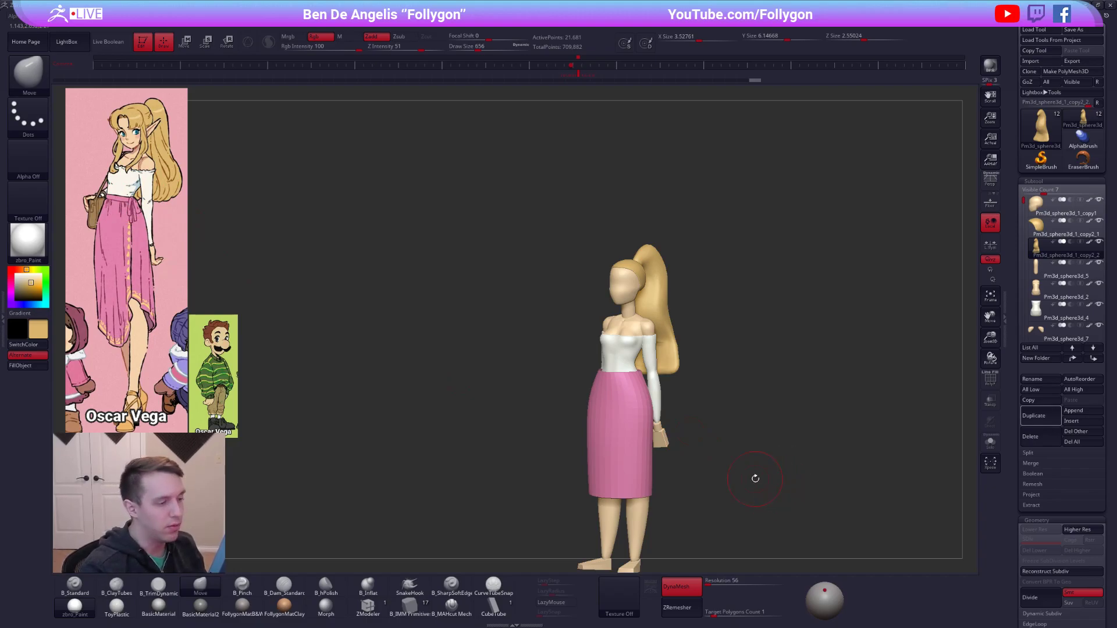
Pull the ponytail's lower corners slightly inward and even out its bottom edge and sides with the Move brush.
shift+right_drag(755, 479, 779, 478)
key(alt+s)
ctrl+right_drag(674, 362, 685, 376)
mouse_move(677, 352)
mouse_down()
mouse_move(661, 333)
mouse_move(661, 344)
mouse_move(572, 305)
mouse_move(562, 328)
mouse_up()
key(s)
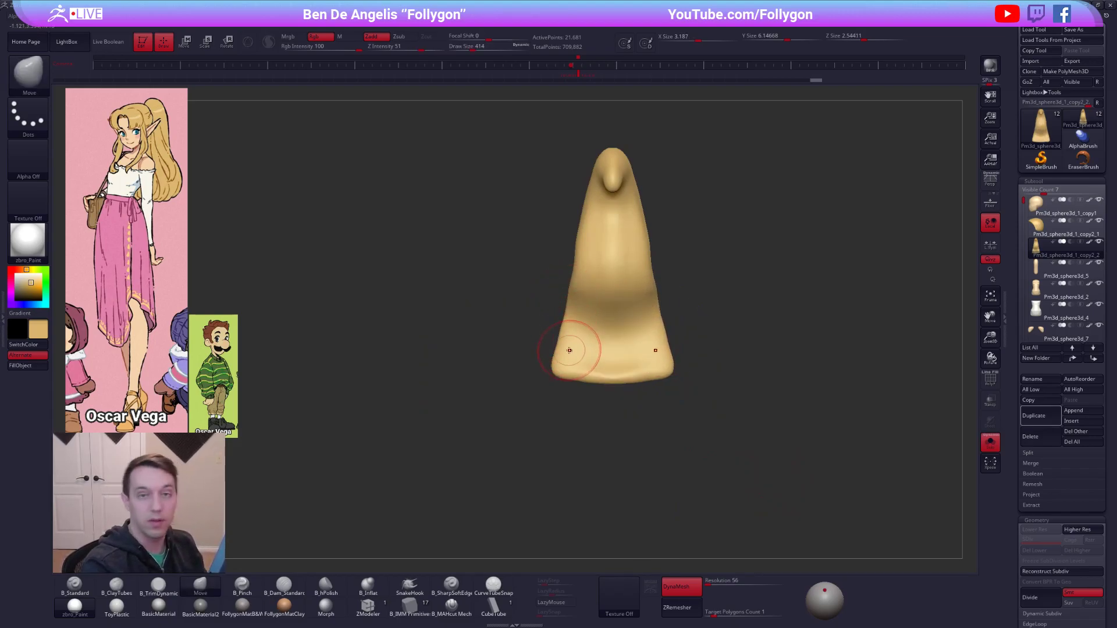
key(s)
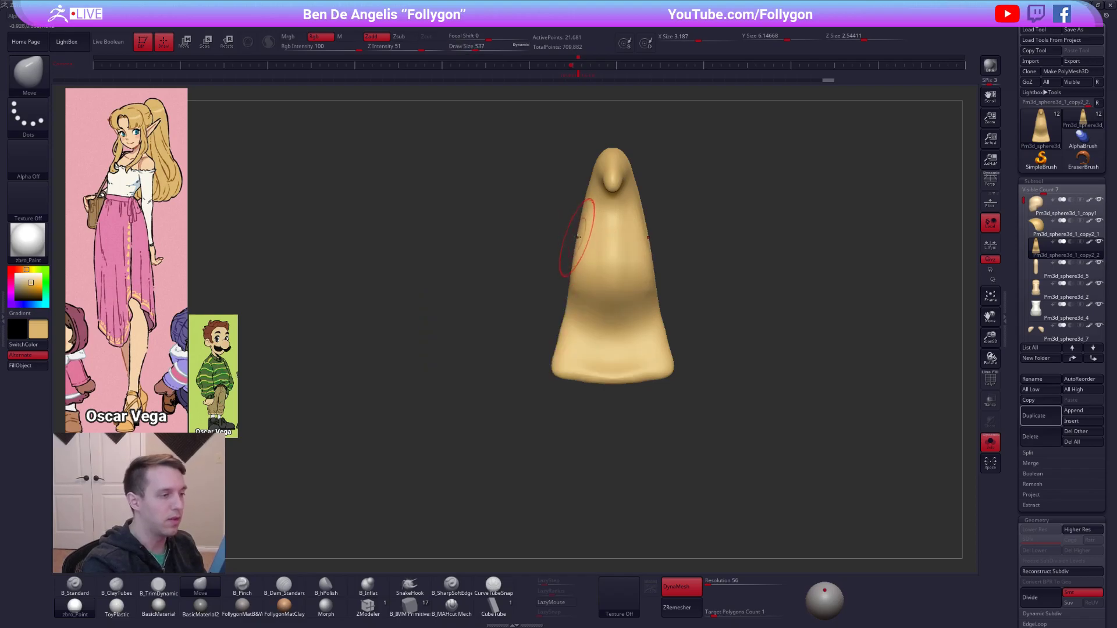
key(alt+s)
drag(755, 458, 735, 423)
key(s)
drag(551, 262, 563, 256)
mouse_move(584, 304)
mouse_down()
mouse_move(524, 311)
mouse_move(538, 316)
mouse_up()
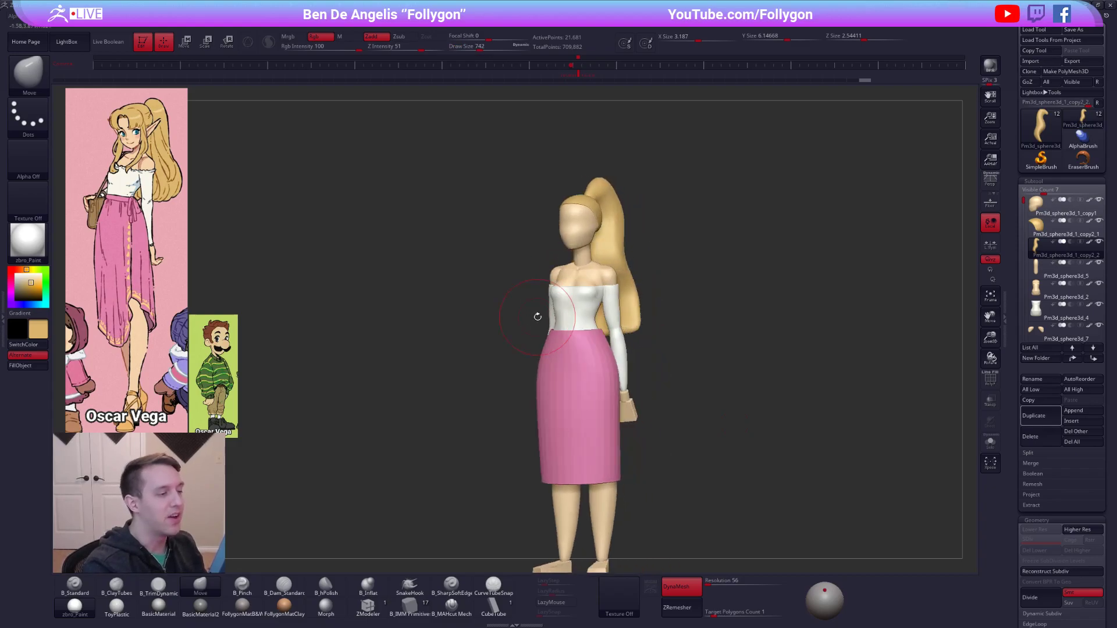
Retopologize the ponytail with ZRemesher at a target polygon count of 0.1.
click(695, 610)
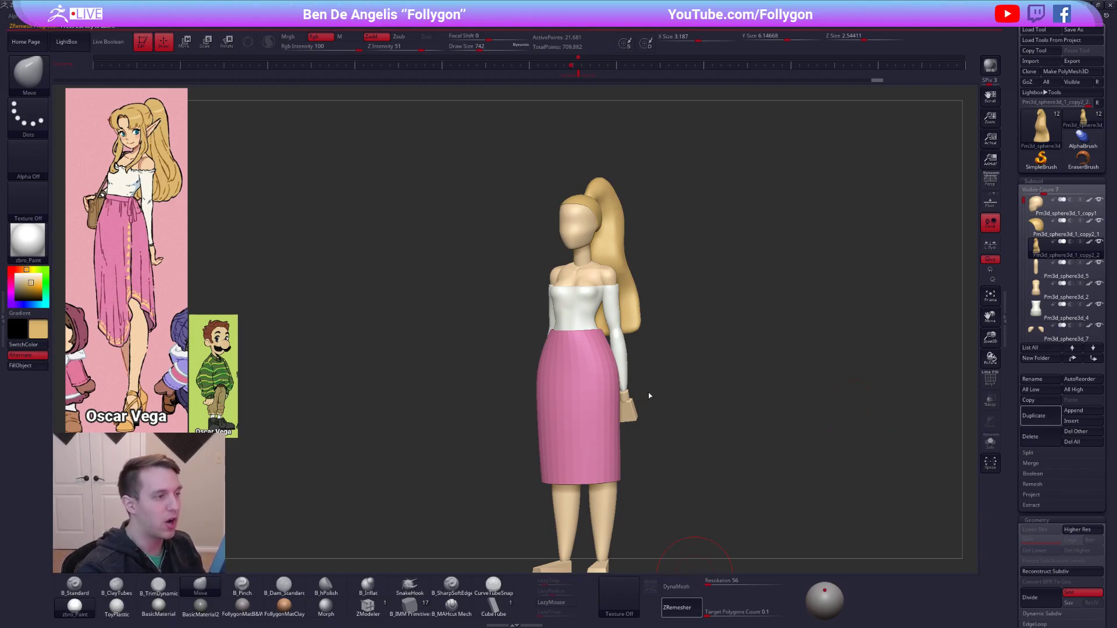
drag(700, 475, 749, 518)
mouse_move(649, 380)
mouse_down()
mouse_move(690, 326)
mouse_move(669, 267)
mouse_move(687, 276)
mouse_move(675, 290)
mouse_up()
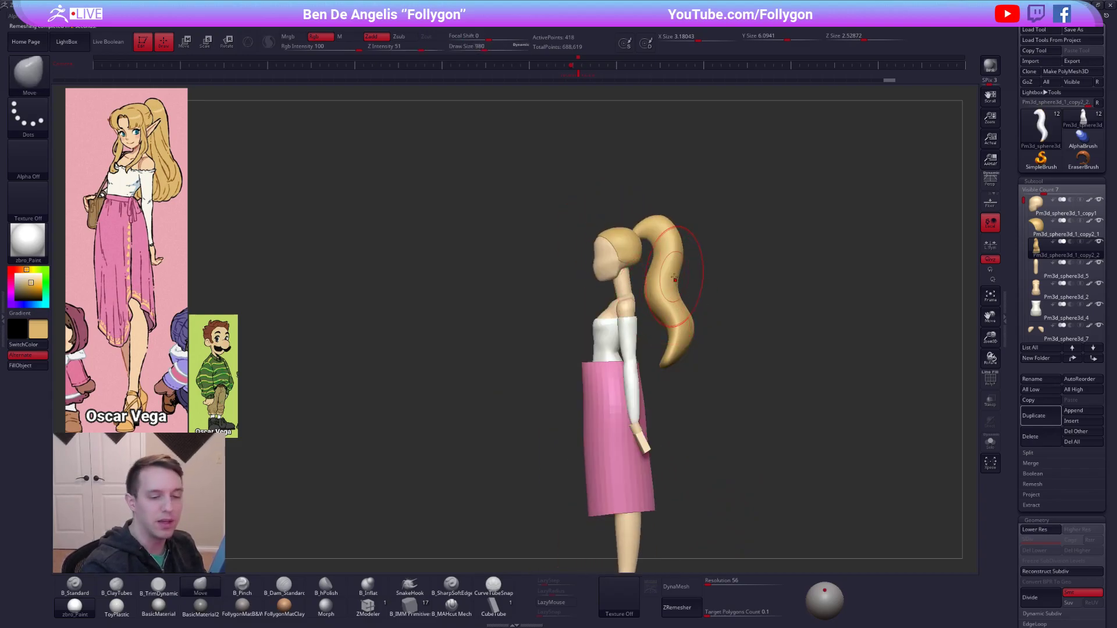
Puff up the remeshed ponytail slightly with the Inflate deformation.
scroll(1019, 366, down, 10)
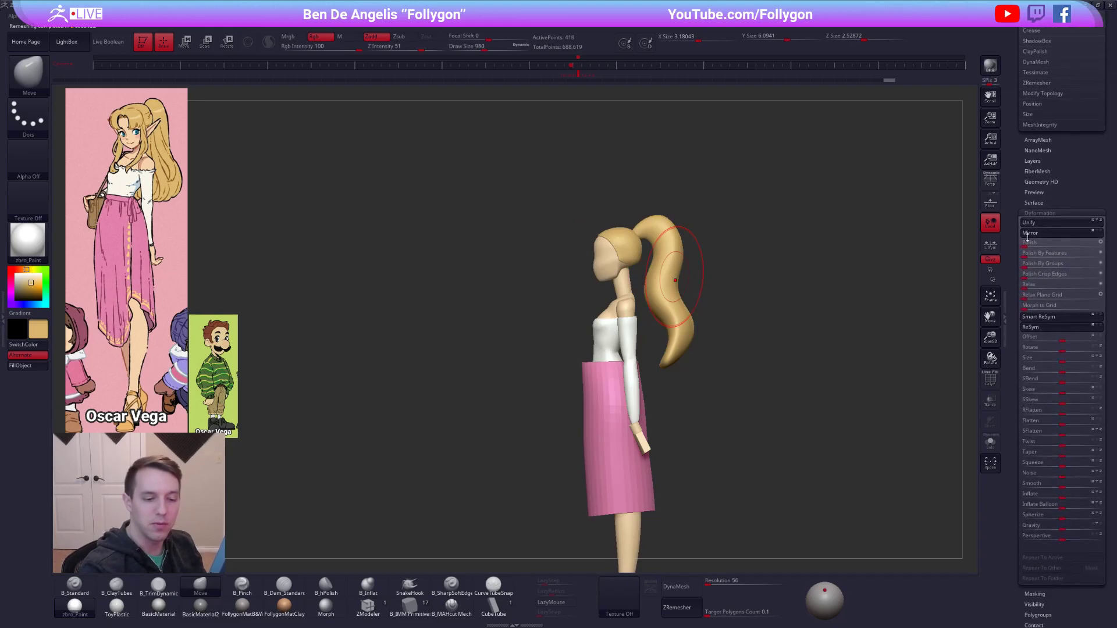
drag(1062, 403, 1078, 407)
mouse_move(826, 434)
mouse_down()
mouse_move(910, 436)
mouse_move(887, 447)
mouse_move(751, 341)
mouse_up()
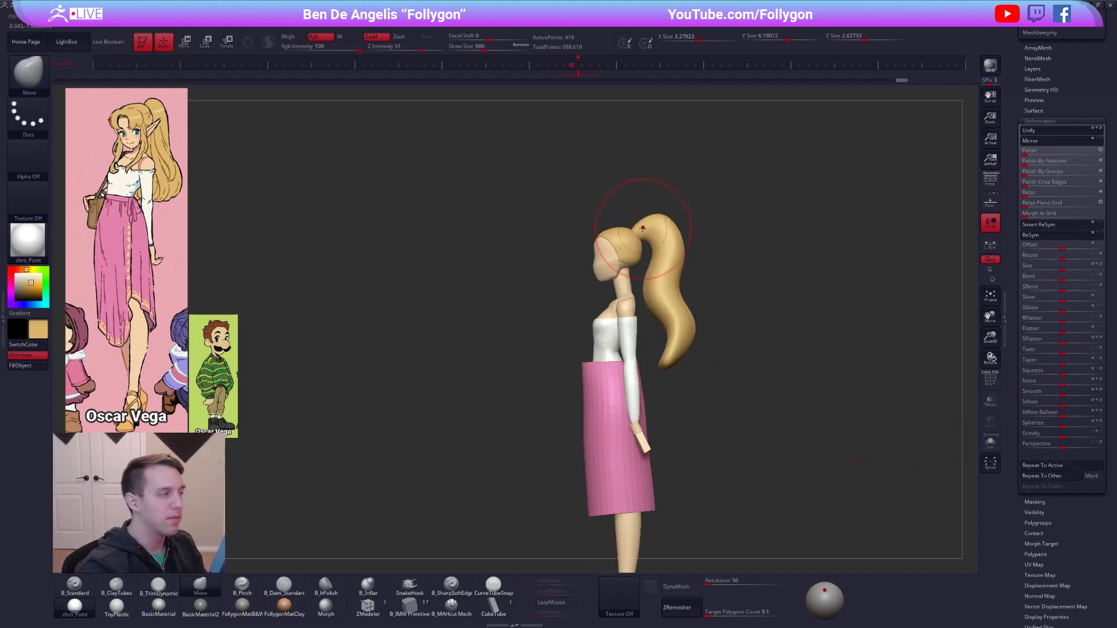
Refine the ponytail's top arch and the sweep of its length with the Move brush.
drag(638, 233, 654, 230)
key(space)
mouse_move(524, 291)
mouse_down()
mouse_move(663, 283)
mouse_move(664, 361)
mouse_up()
mouse_move(669, 215)
mouse_down()
mouse_move(661, 211)
mouse_move(668, 257)
mouse_move(691, 201)
mouse_up()
drag(687, 256, 700, 189)
alt+drag(721, 232, 720, 306)
alt+drag(739, 344, 722, 309)
alt+drag(688, 263, 693, 296)
drag(1109, 230, 1108, 396)
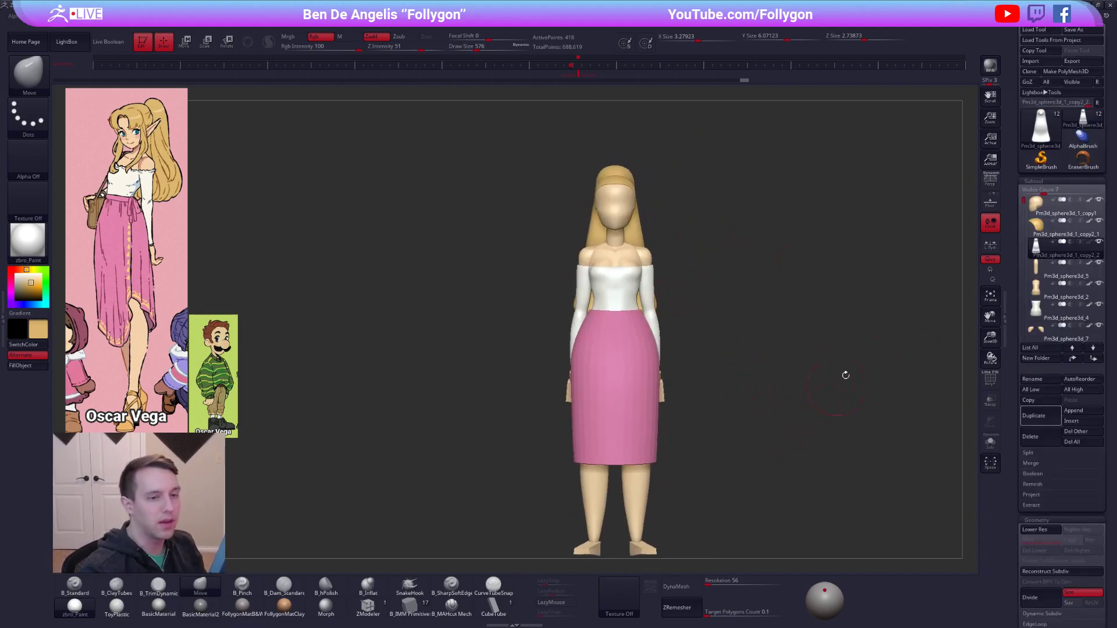
Duplicate the ponytail subtool and set up the CurveTubeSnap brush on the copy with a draw size of 150.
key(1)
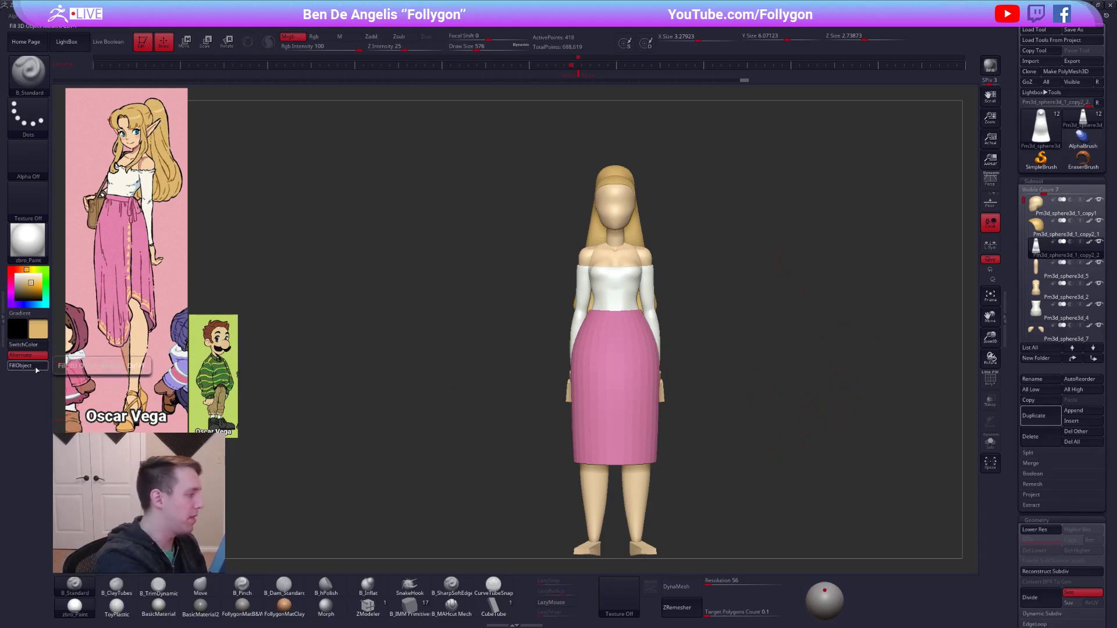
drag(386, 290, 606, 203)
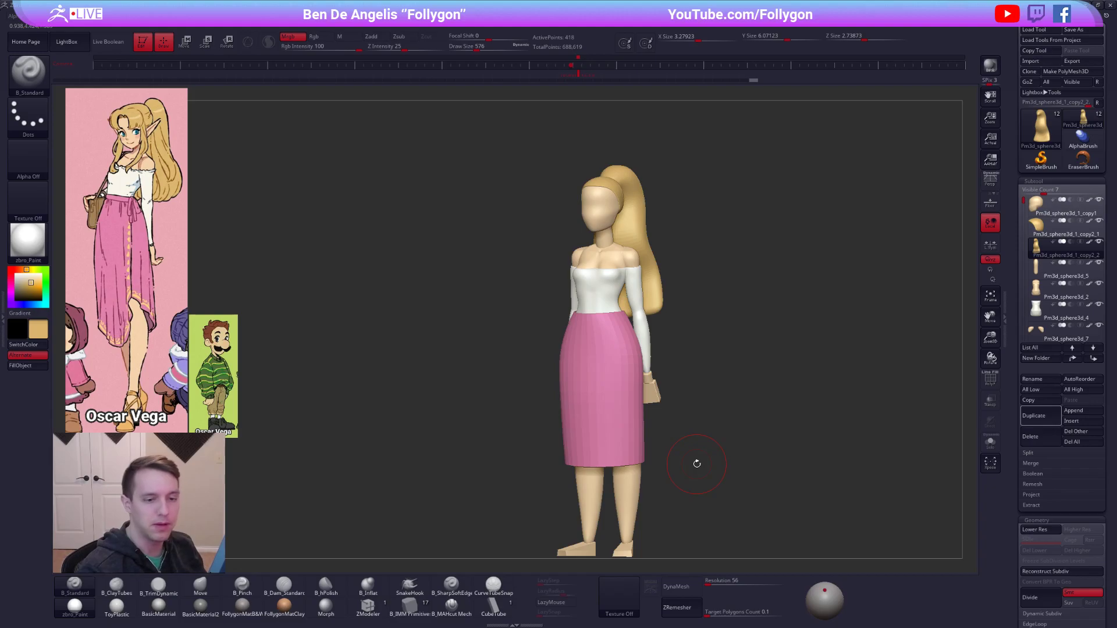
click(1041, 416)
drag(652, 541, 564, 542)
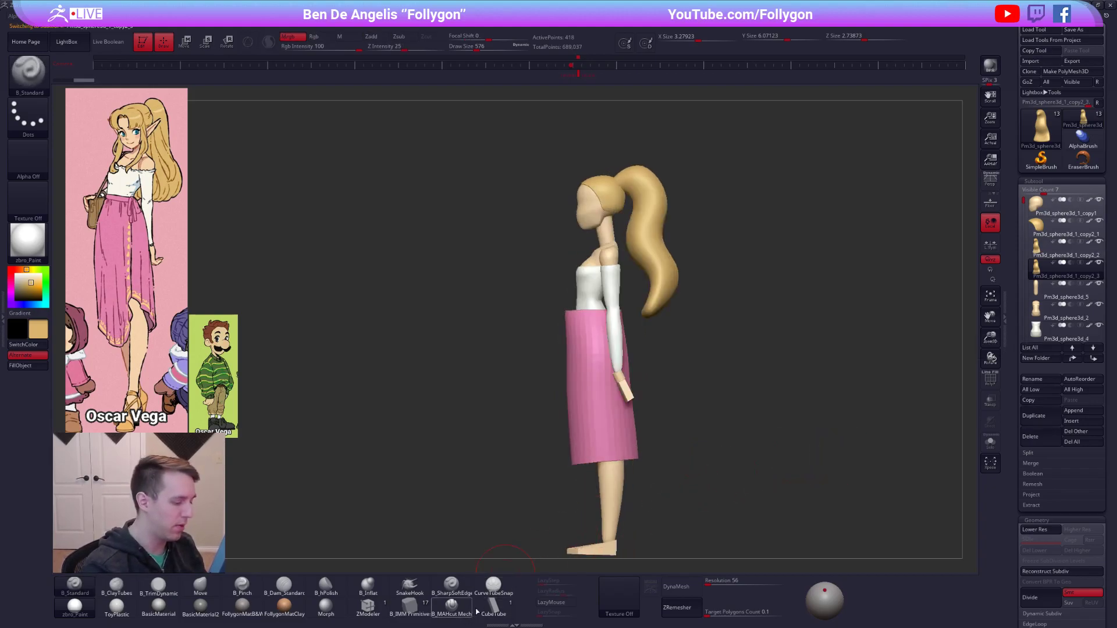
click(498, 595)
mouse_move(615, 299)
alt+mouse_down()
mouse_move(709, 400)
mouse_move(678, 315)
mouse_move(665, 313)
alt+mouse_up()
key(space)
mouse_move(628, 325)
alt+right_down()
mouse_move(659, 297)
mouse_move(677, 309)
mouse_move(661, 282)
mouse_move(644, 326)
mouse_move(611, 256)
mouse_move(615, 178)
alt+right_up()
key(shift+f)
key(shift+f)
Try to draw a hair-lock tube from the temple down to the chest with CurveTubeSnap, and undo it.
drag(617, 177, 622, 212)
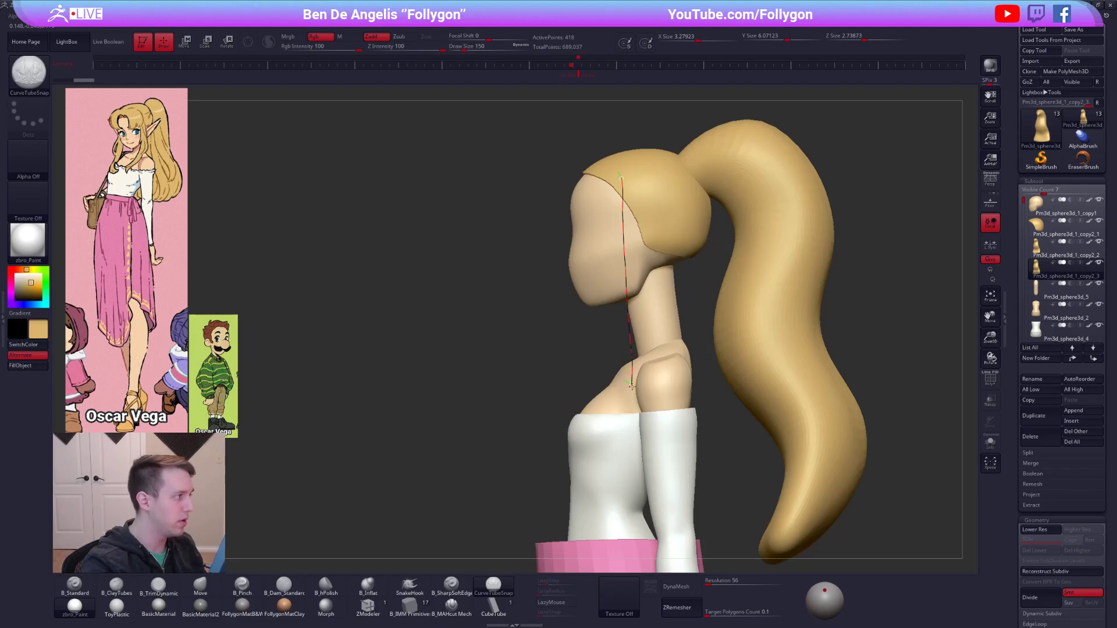
drag(589, 418, 589, 419)
right_drag(588, 418, 624, 425)
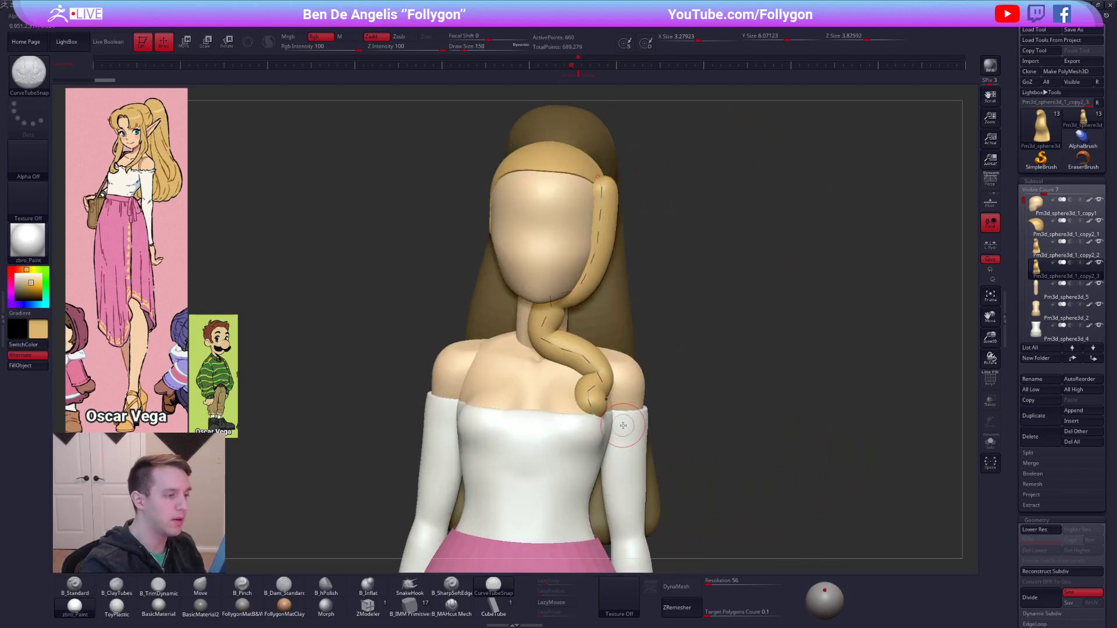
mouse_move(569, 464)
shift+right_down()
mouse_move(577, 440)
mouse_move(563, 438)
shift+right_up()
key(ctrl+z)
Check the stroke's curve settings and draw a hair-lock tube in side view from the temple down to the upper chest with CurveTubeSnap.
right_drag(562, 350, 553, 297)
right_drag(541, 250, 644, 257)
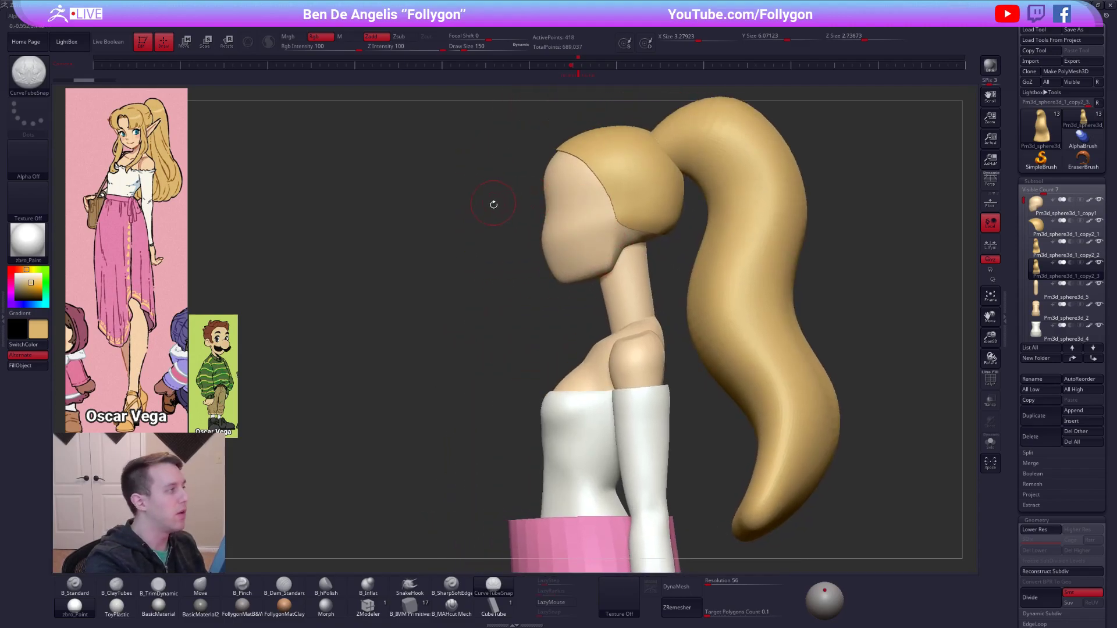
click(3, 329)
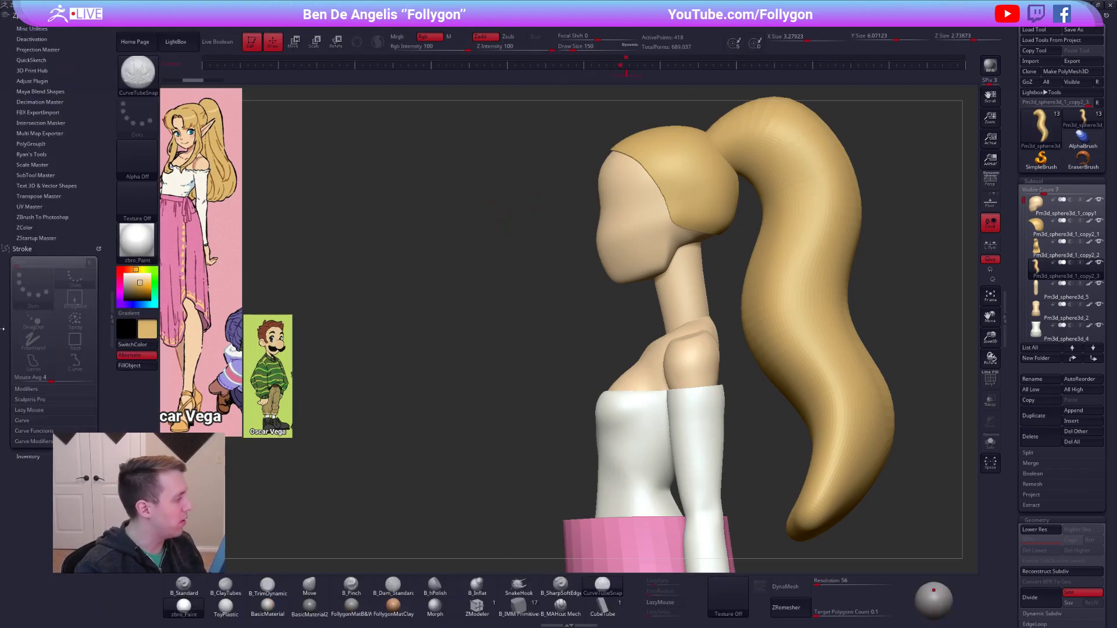
click(50, 421)
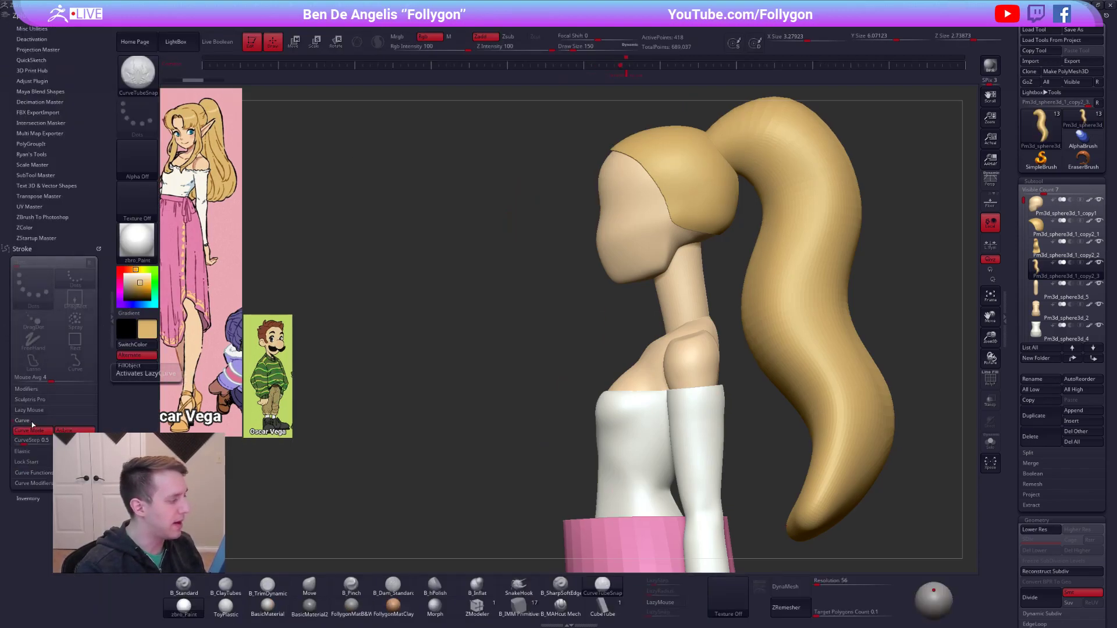
click(111, 303)
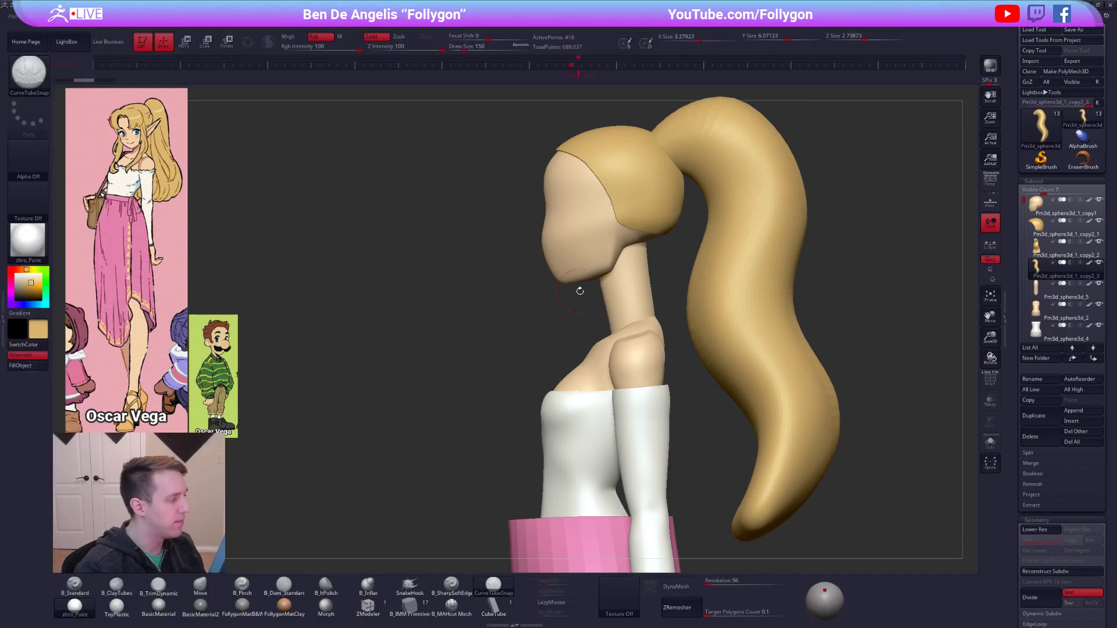
alt+right_drag(570, 243, 609, 214)
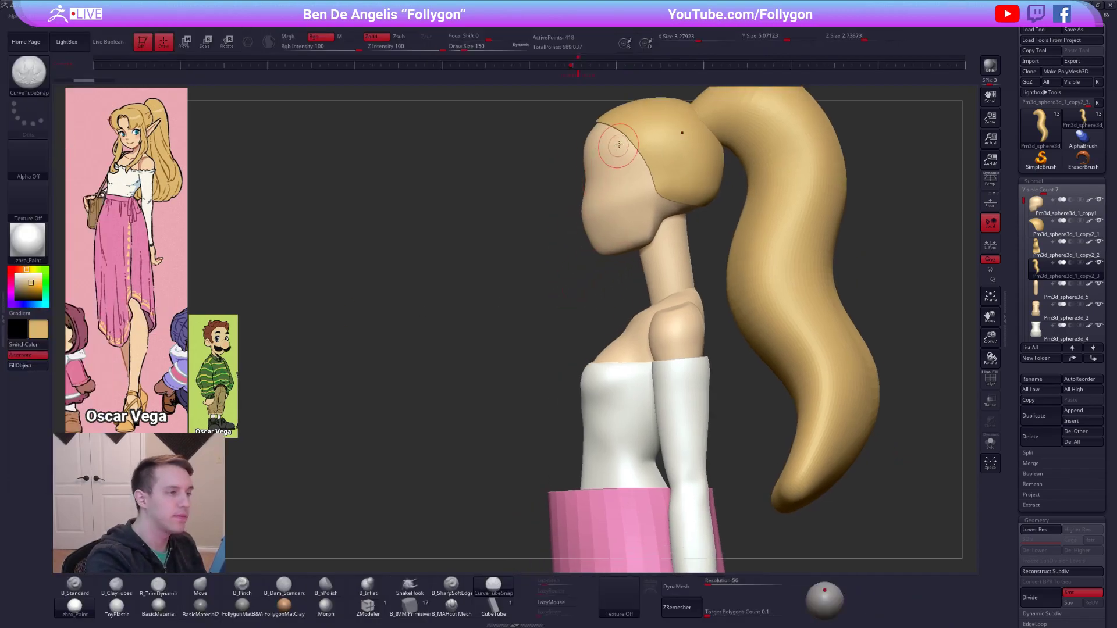
drag(615, 335, 605, 369)
right_drag(582, 371, 663, 381)
click(629, 429)
ctrl+right_drag(626, 426, 608, 359)
Bend the new hair lock beside the face and bring its lower end over the chest with the Move brush.
key(b)
key(m)
key(v)
key(space)
mouse_move(608, 358)
mouse_down()
mouse_move(620, 357)
mouse_move(612, 375)
mouse_move(597, 376)
mouse_up()
right_drag(684, 374, 605, 370)
mouse_move(630, 337)
mouse_down()
mouse_move(642, 334)
mouse_move(610, 368)
mouse_up()
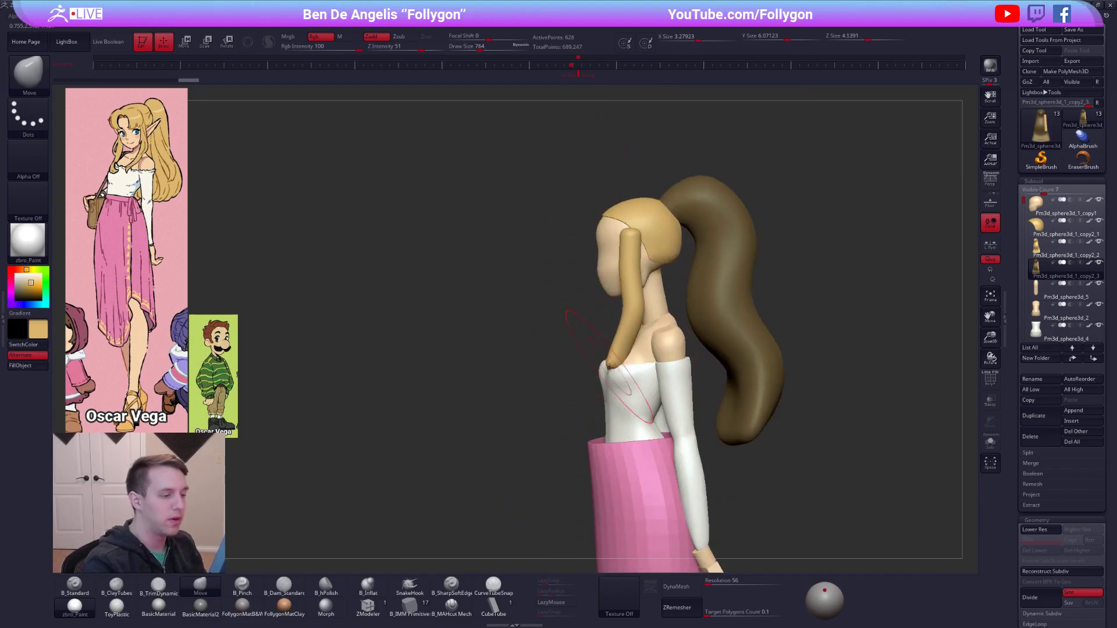
right_drag(610, 369, 686, 374)
drag(612, 371, 603, 370)
right_drag(687, 349, 606, 344)
key(space)
drag(615, 342, 618, 342)
Isolate the new hair lock in the duplicate subtool and delete the copied ponytail geometry.
key(shift+d)
key(b)
key(z)
key(m)
key(shift+f)
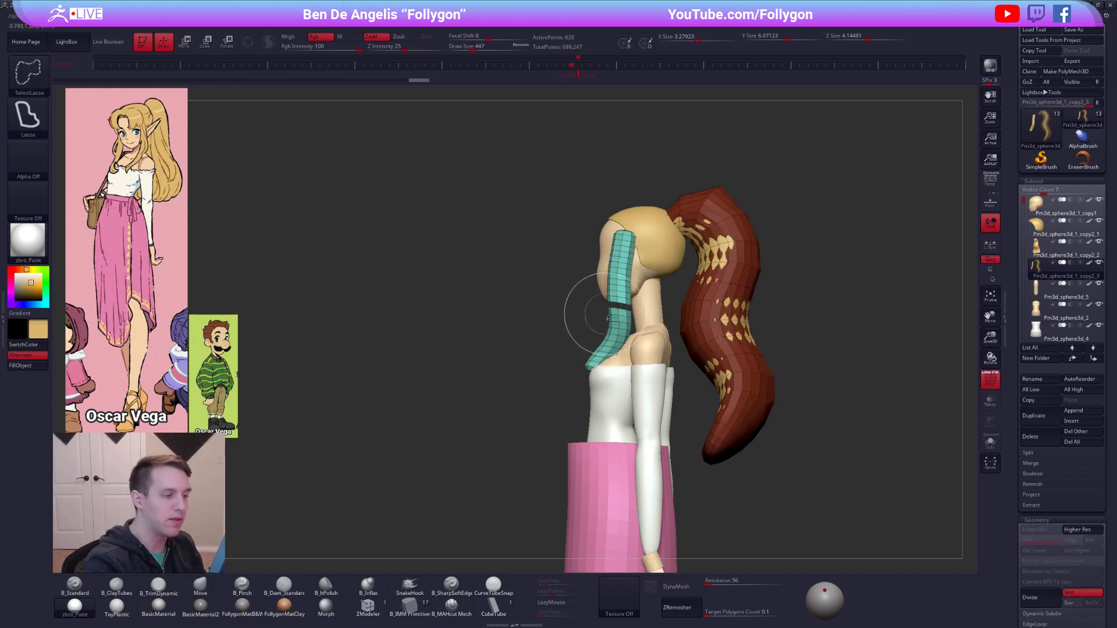
ctrl+shift+drag(553, 302, 625, 292)
key(space)
click(645, 295)
key(space)
key(shift+f)
Smooth and slim the hair lock, and adjust its lower end over the chest with the Move brush.
mouse_move(588, 259)
right_down()
mouse_move(649, 257)
mouse_move(634, 250)
right_up()
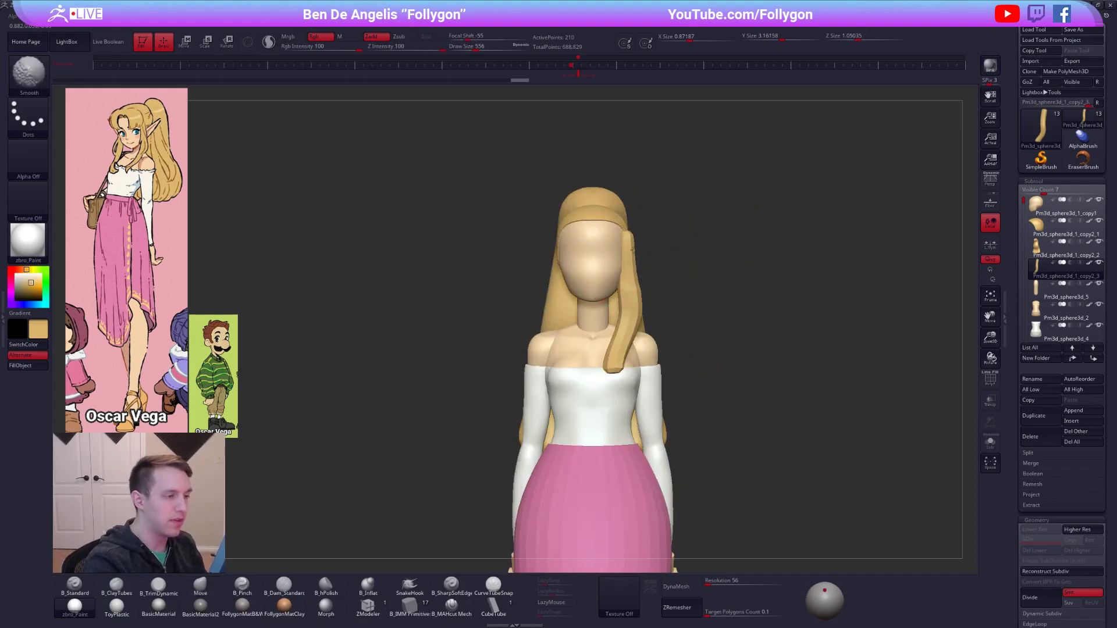
mouse_move(624, 353)
shift+mouse_down()
mouse_move(626, 340)
mouse_move(609, 373)
shift+mouse_up()
key(space)
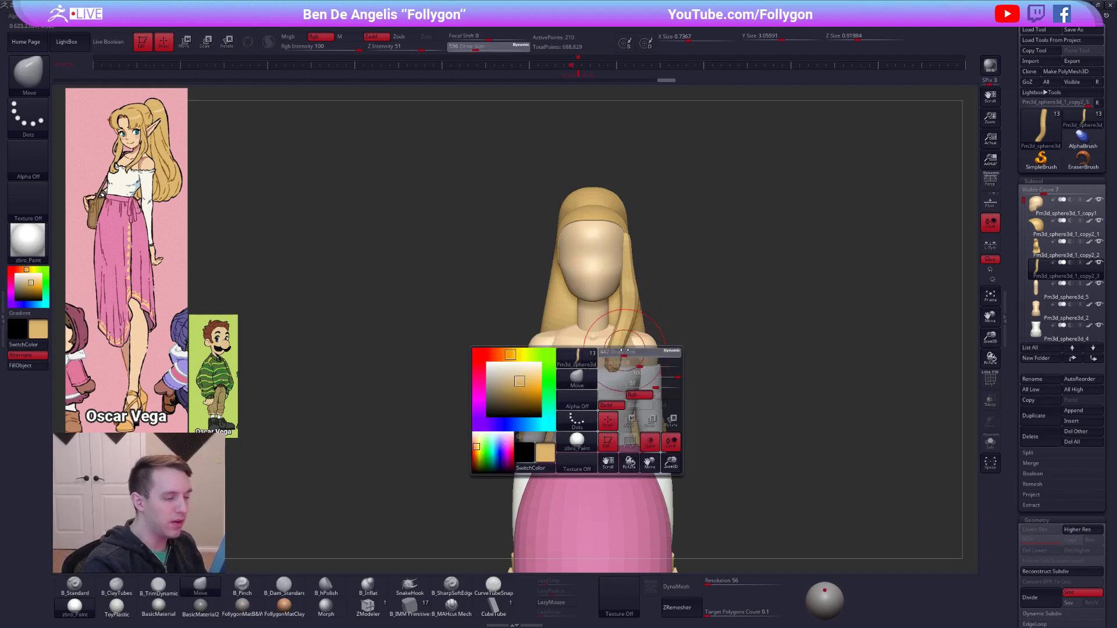
right_drag(651, 349, 612, 375)
drag(614, 380, 609, 381)
right_drag(607, 378, 512, 326)
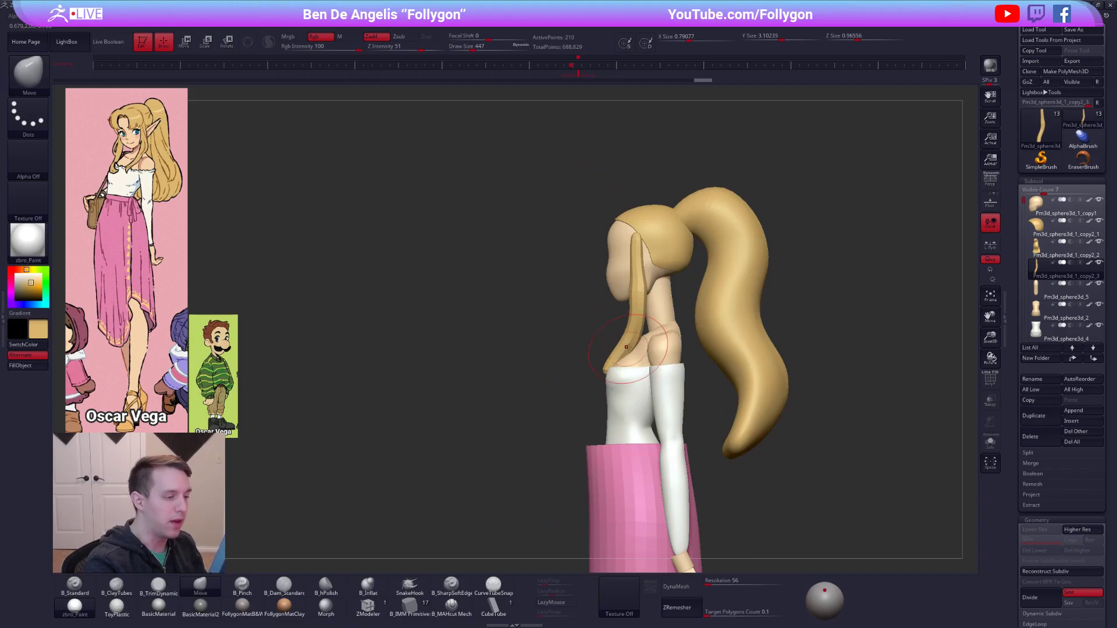
Raise the hair lock's upper end to the hairline and straighten its upper length beside the face with the Move brush.
mouse_move(642, 263)
shift+mouse_down()
mouse_move(642, 301)
mouse_move(647, 242)
shift+mouse_up()
key(space)
drag(646, 302, 643, 302)
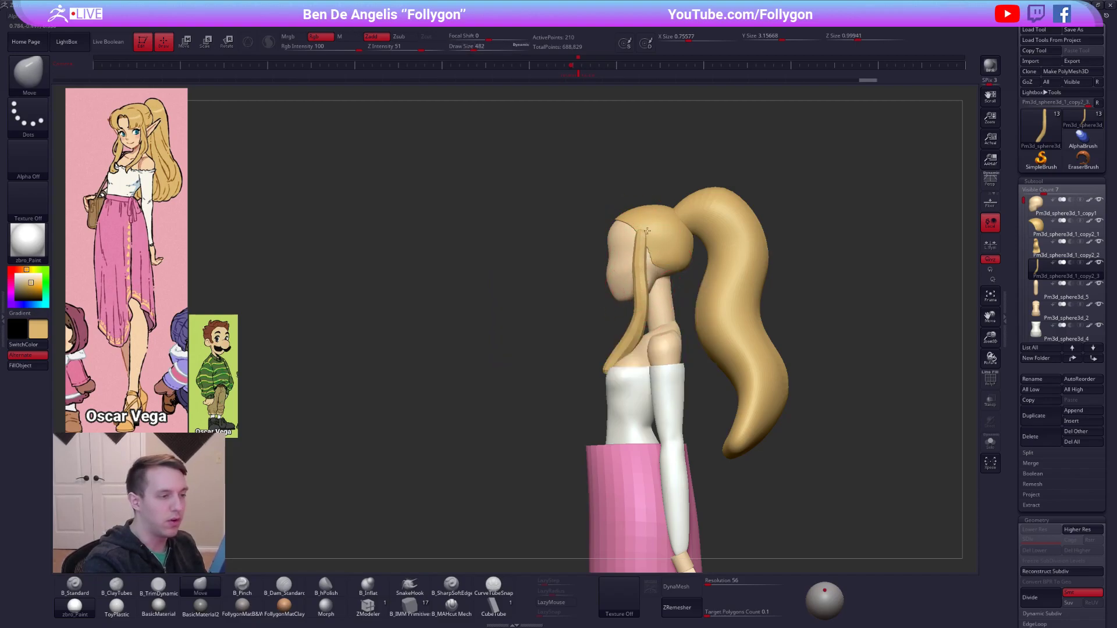
drag(643, 262, 640, 263)
shift+right_drag(640, 263, 653, 272)
drag(650, 280, 638, 288)
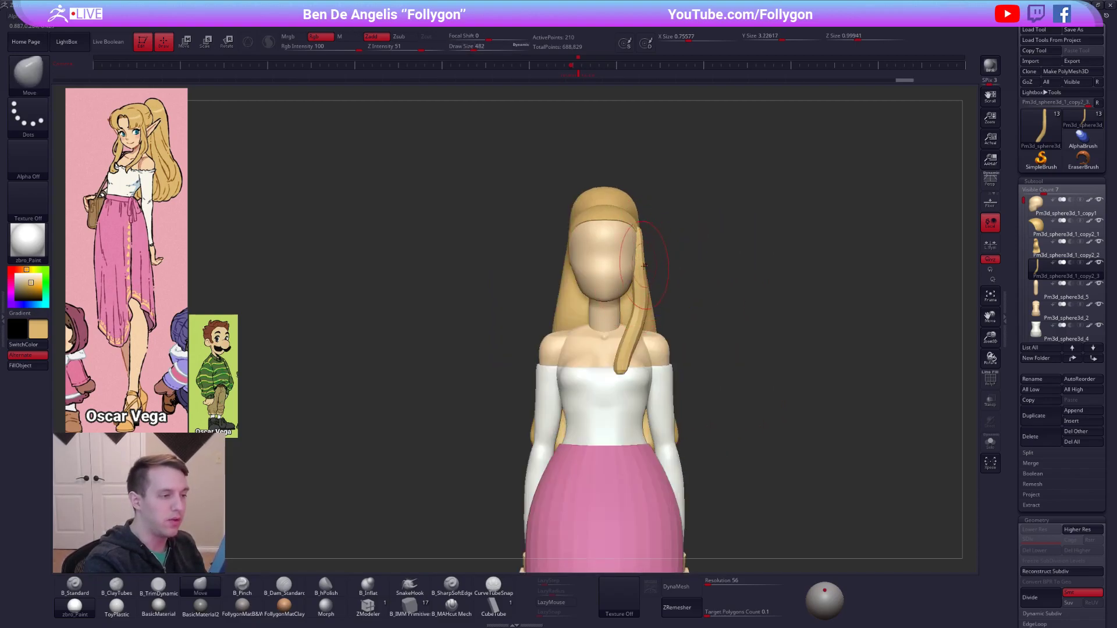
ctrl+right_drag(638, 288, 650, 280)
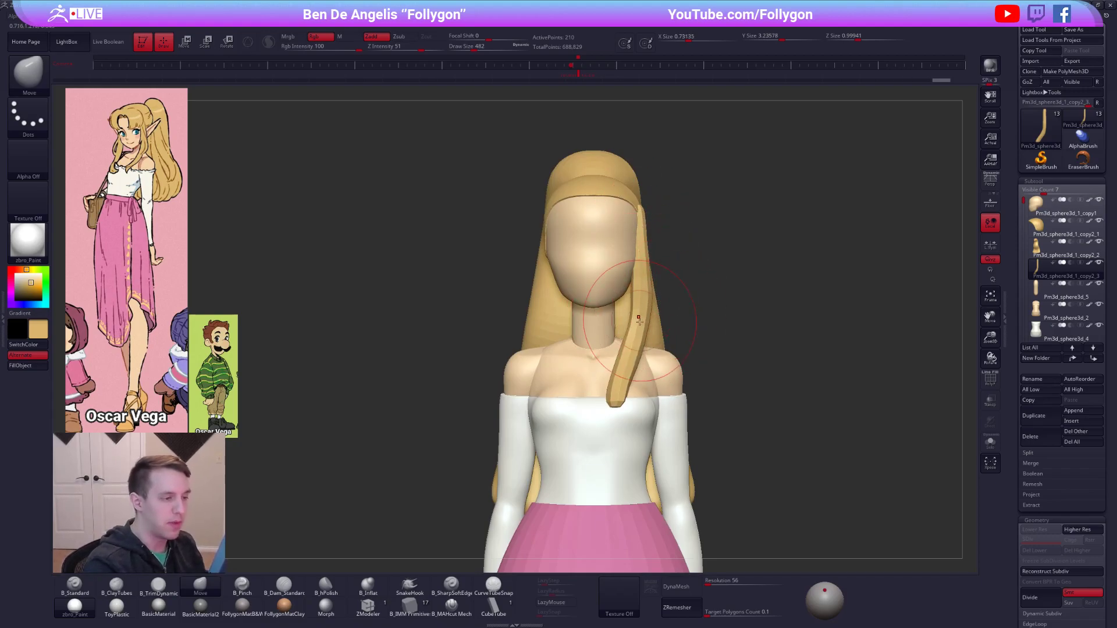
Round out the hair lock's bend above the shoulder and fit its root against the side of the head.
drag(635, 355, 638, 361)
right_drag(668, 316, 553, 343)
drag(639, 214, 643, 211)
right_drag(611, 219, 667, 221)
key(d)
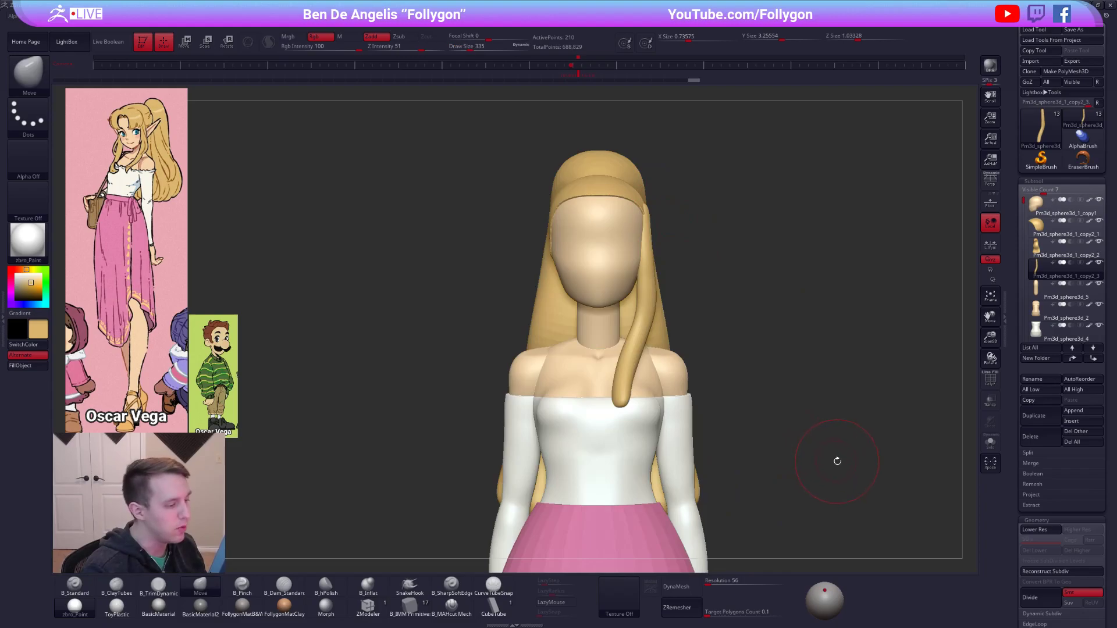
Taper the hair lock's tip to a narrow end and curve it forward over the chest with the Move brush.
shift+drag(623, 402, 626, 400)
shift+drag(626, 399, 625, 397)
right_drag(663, 388, 606, 390)
key(space)
drag(630, 437, 635, 438)
mouse_move(632, 397)
mouse_down()
mouse_move(610, 391)
mouse_move(628, 420)
mouse_move(629, 384)
mouse_move(658, 351)
mouse_up()
key(alt+s)
key(space)
key(shift+d)
key(alt+s)
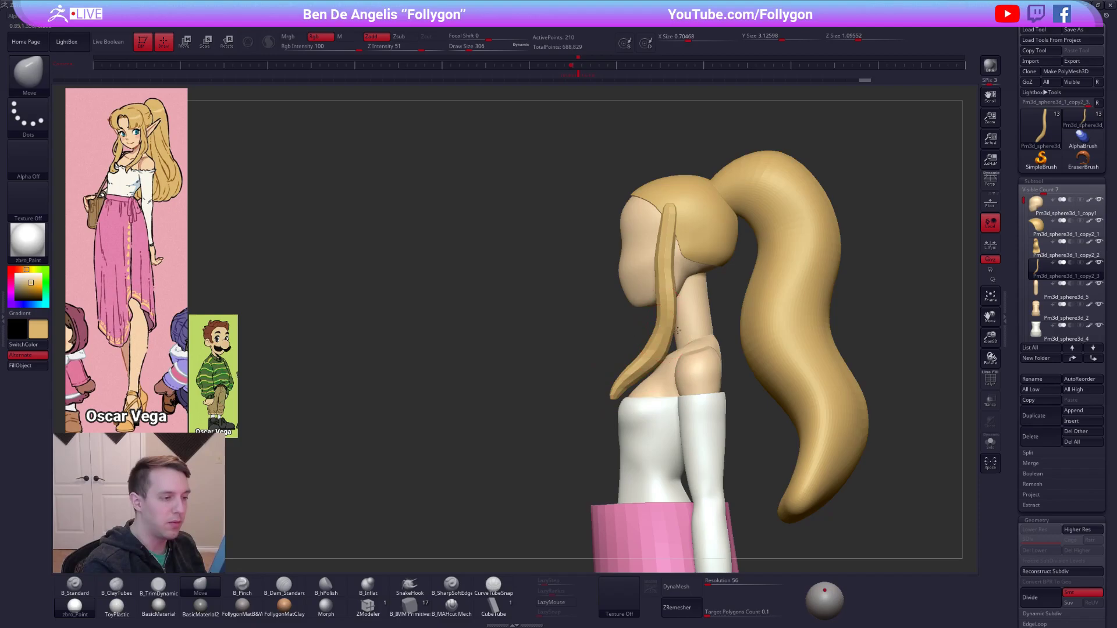
Try retopologizing the hair lock with ZRemesher at a target polygon count of 0.1, undo it, and try out the Half option.
right_drag(693, 356, 757, 362)
key(shift+f)
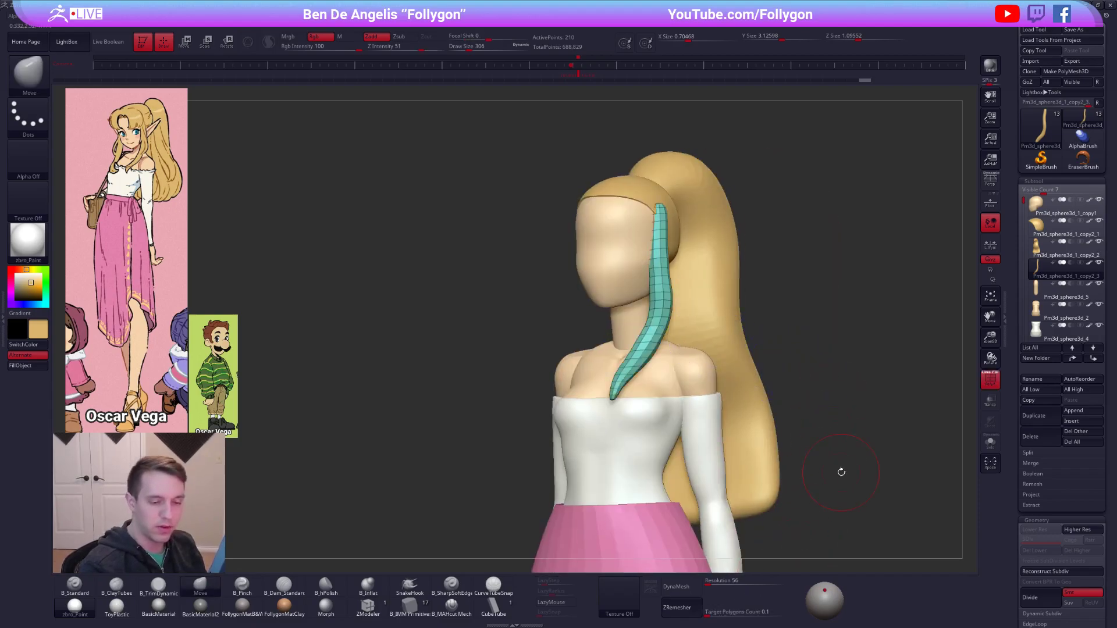
scroll(1048, 326, down, 10)
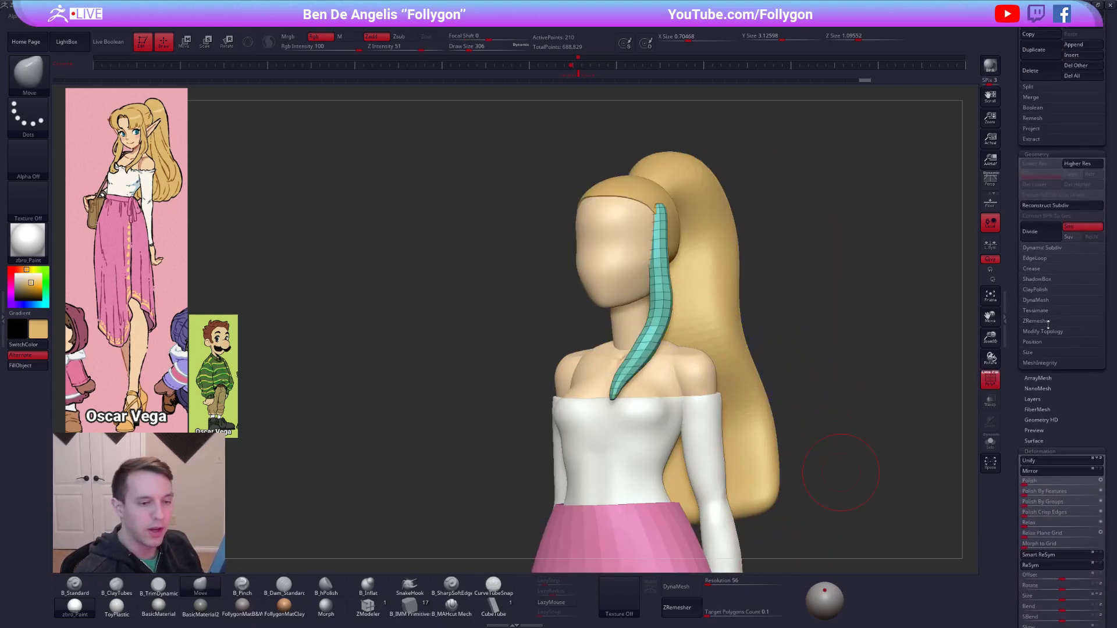
click(1041, 321)
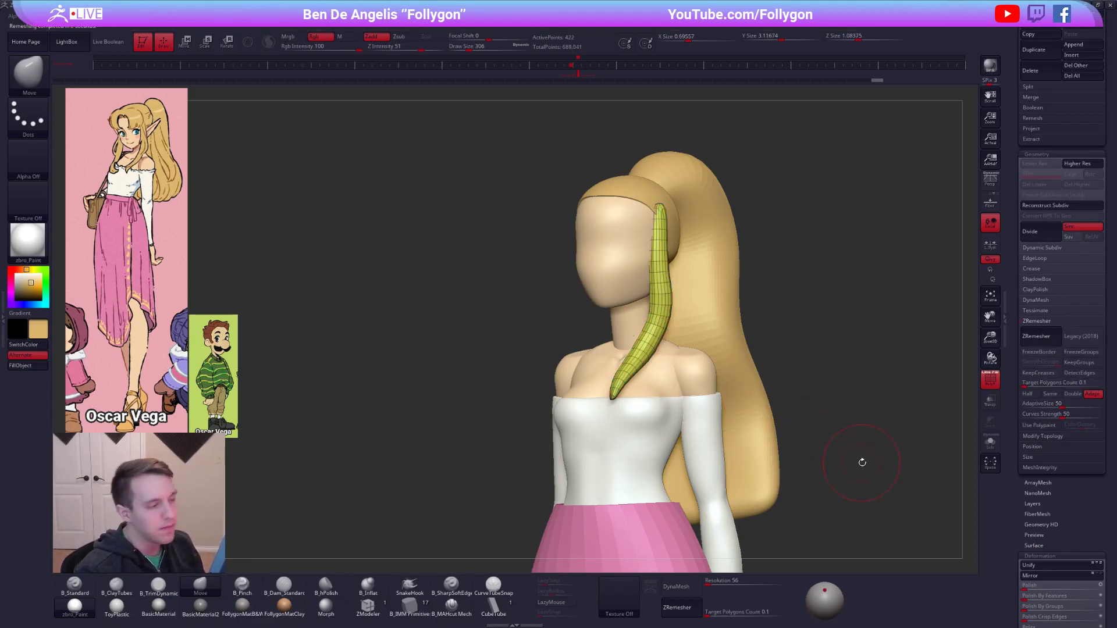
key(ctrl+z)
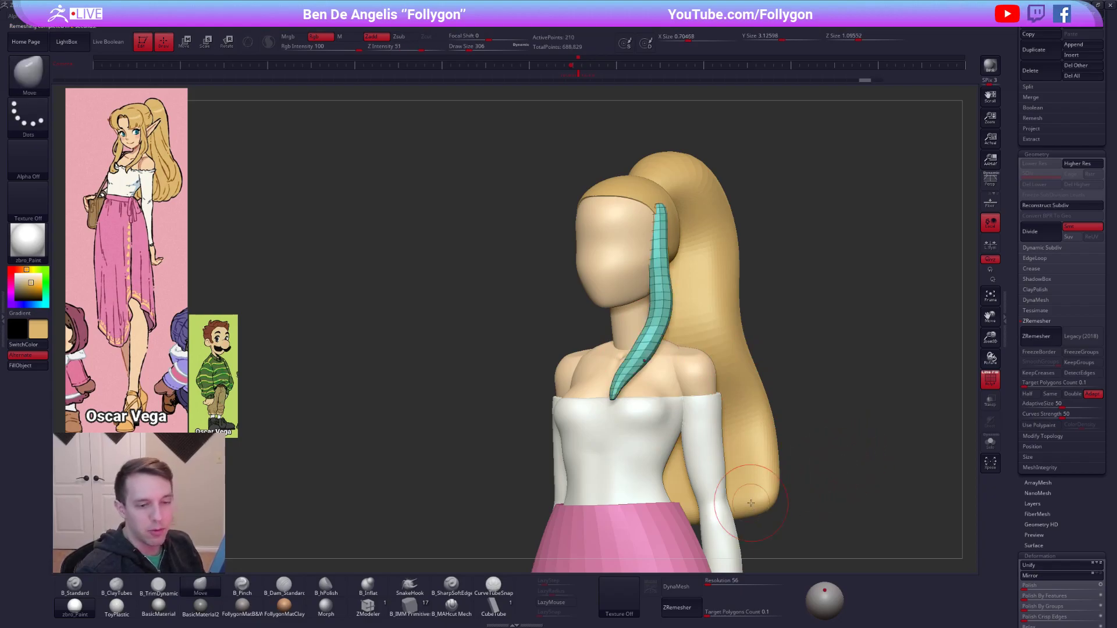
drag(1012, 411, 1014, 421)
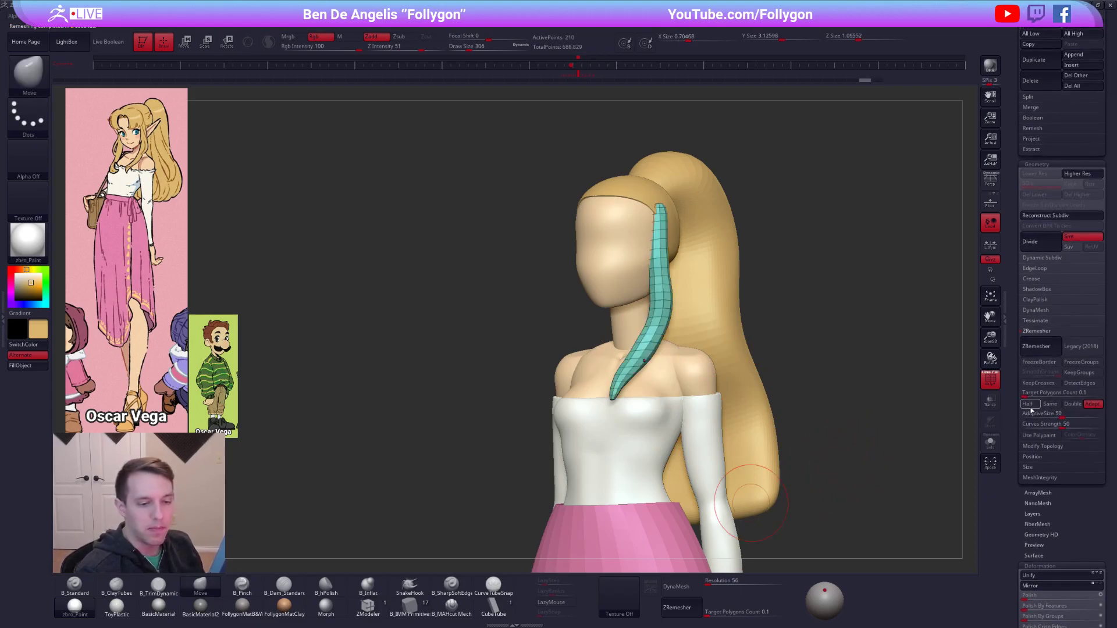
click(1034, 405)
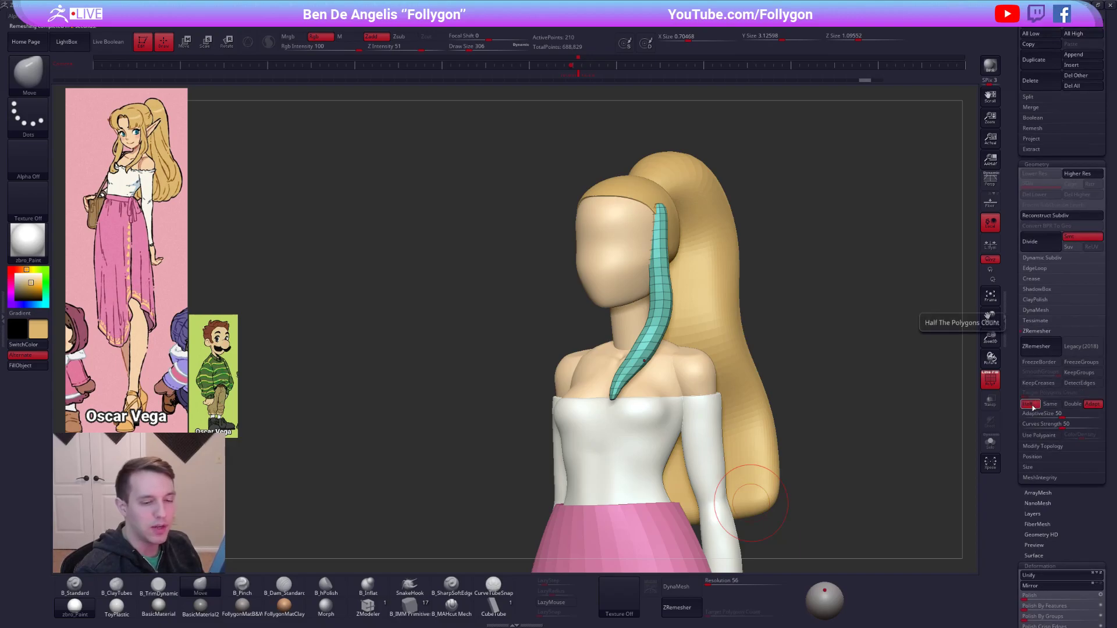
click(1034, 403)
drag(1013, 409, 1009, 551)
Isolate the hair lock and remove alternating edge loops along its full length with ZModeler to simplify its mesh.
drag(777, 457, 823, 449)
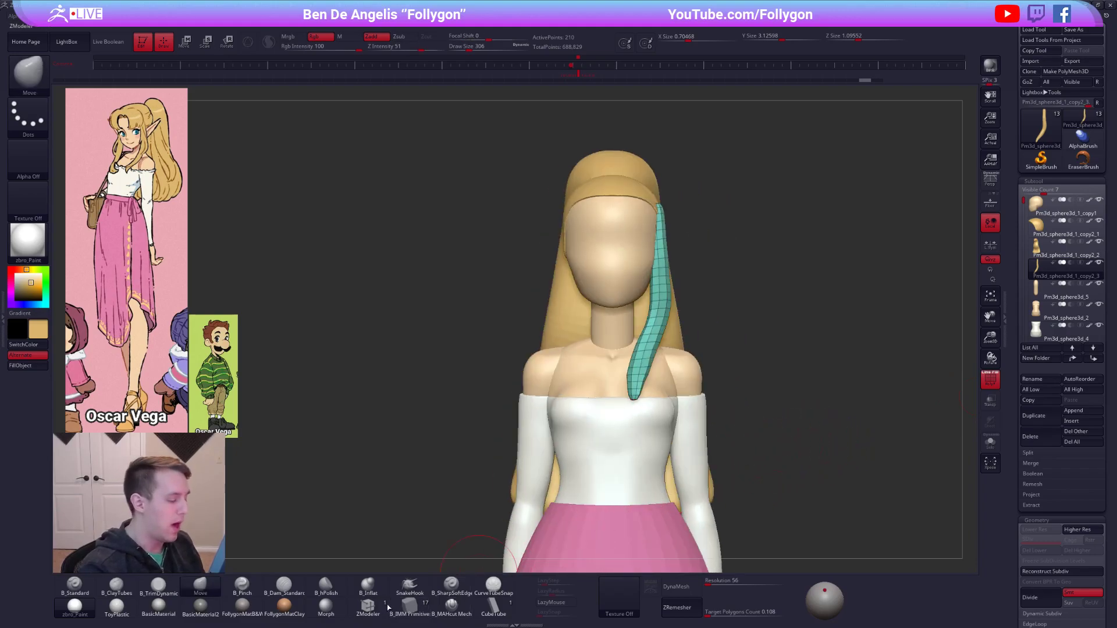
click(373, 607)
key(alt+s)
alt+drag(598, 381, 640, 454)
key(space)
click(567, 441)
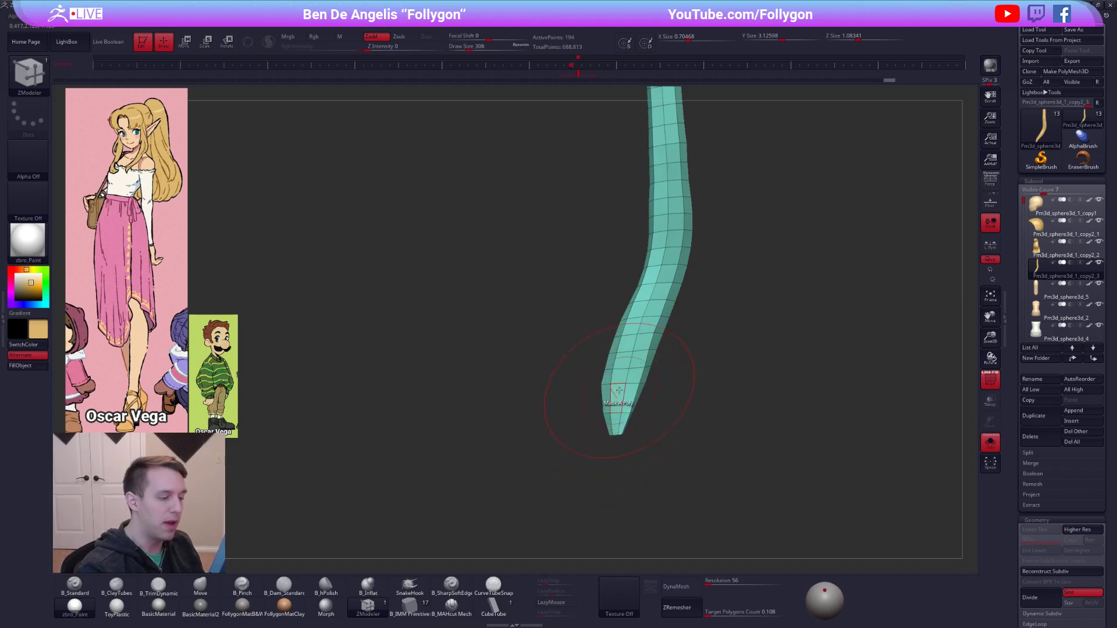
click(629, 349)
click(649, 281)
alt+right_drag(653, 298, 653, 384)
click(659, 334)
click(662, 318)
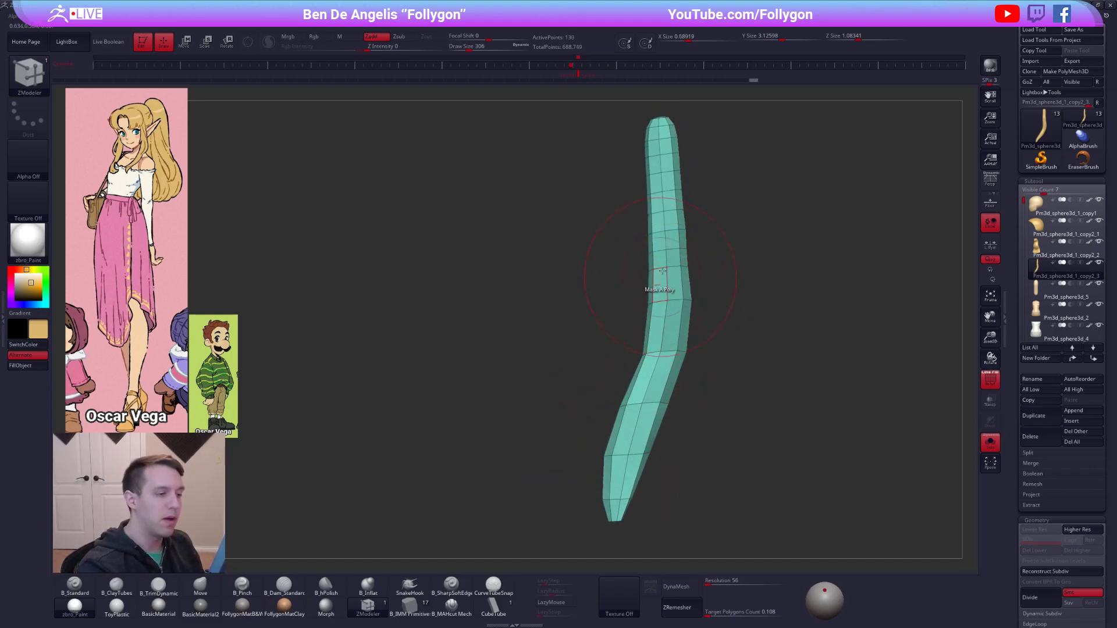
click(657, 231)
click(656, 209)
click(654, 173)
click(656, 154)
mouse_move(720, 221)
alt+right_down()
mouse_move(674, 212)
mouse_move(768, 449)
alt+right_up()
key(alt+shift+s)
key(d)
mouse_move(768, 375)
alt+right_down()
mouse_move(775, 402)
mouse_move(651, 306)
alt+right_up()
Nudge the simplified hair lock with the Move brush and mirror it to the other side of the head.
key(b)
key(m)
key(v)
drag(657, 311, 652, 314)
mouse_move(651, 315)
right_down()
mouse_move(631, 316)
mouse_move(747, 320)
mouse_move(693, 332)
mouse_move(725, 318)
right_up()
key(shift+f)
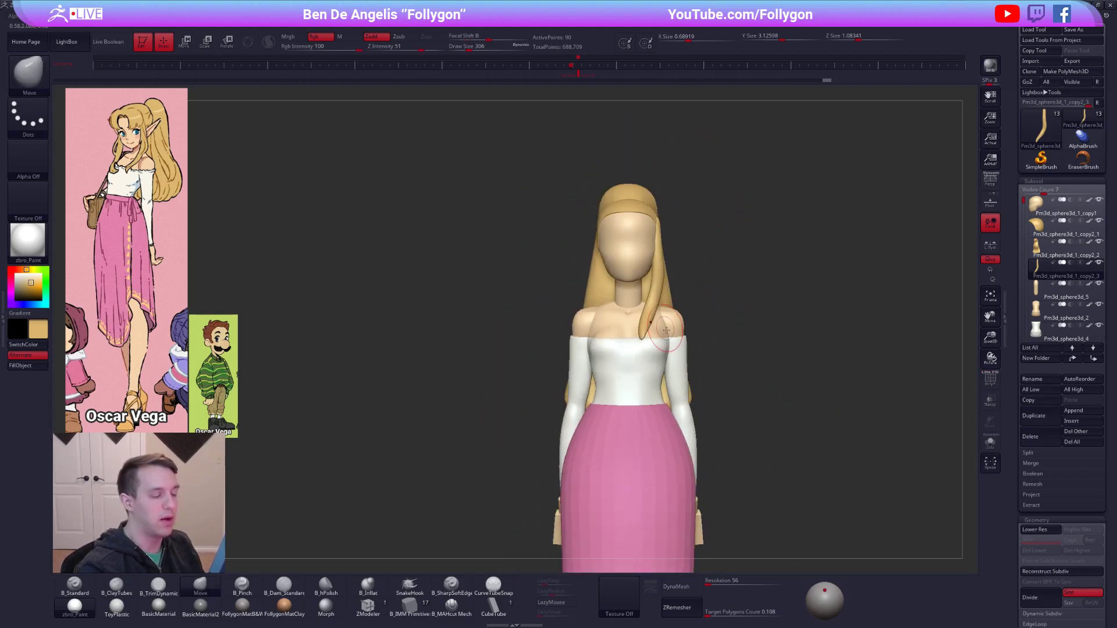
key(ctrl+shift+f)
click(766, 391)
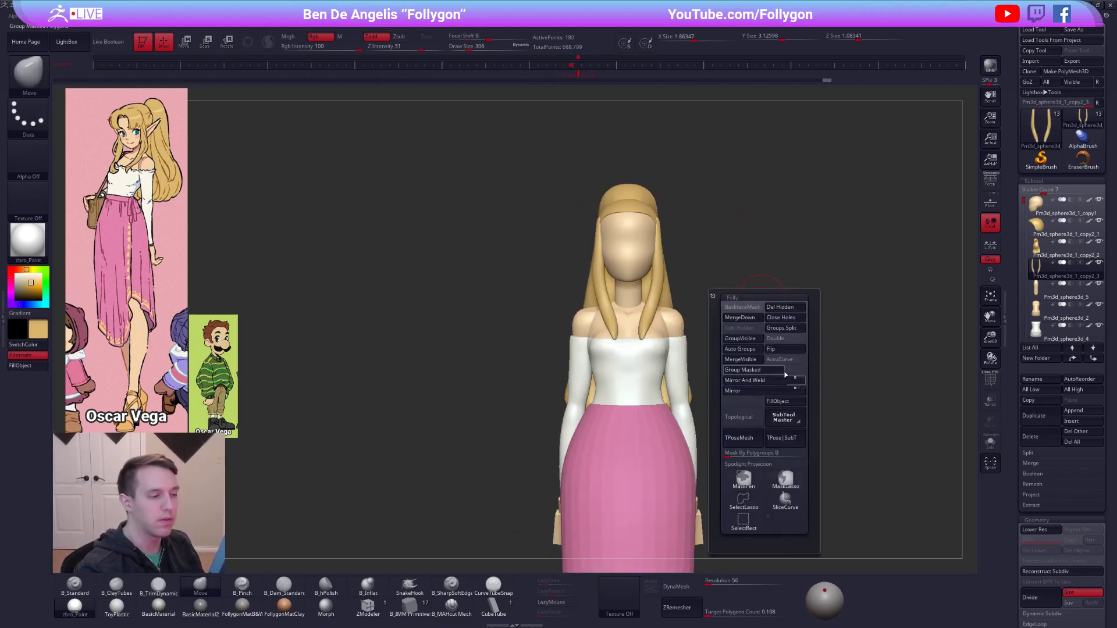
Adjust the spacing of both mirrored hair locks and their tips in front view with the Move brush.
mouse_move(655, 288)
ctrl+right_down()
mouse_move(640, 340)
mouse_move(617, 349)
ctrl+right_up()
key(space)
drag(652, 309, 661, 310)
drag(661, 287, 649, 285)
drag(639, 336, 643, 334)
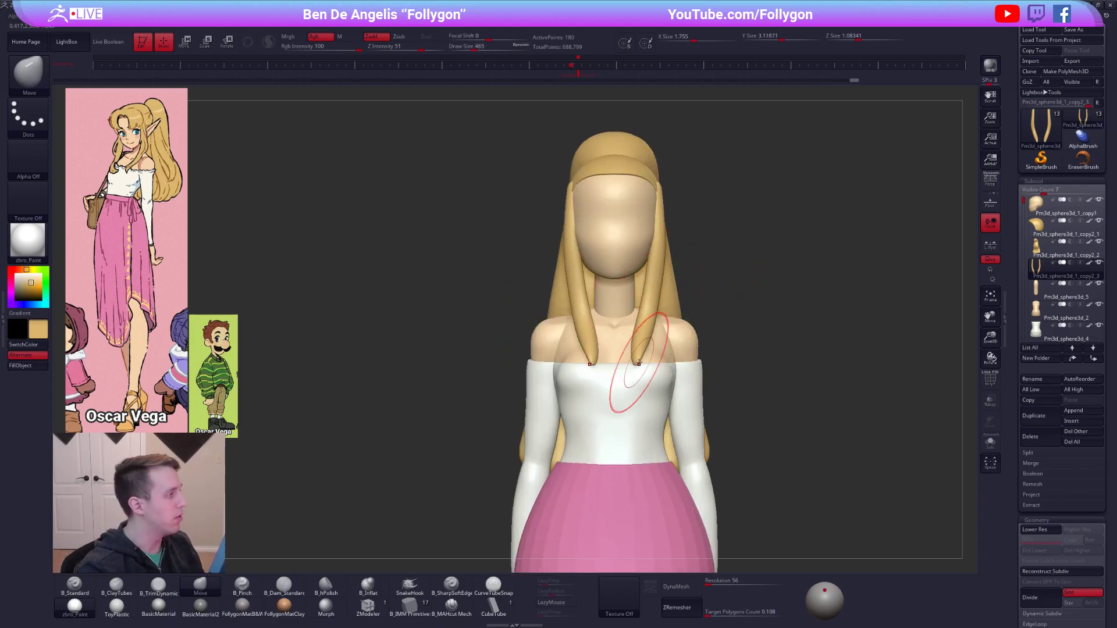
Reshape the middle bend of the hair locks in side view with the Move brush, and make the head the active subtool.
right_drag(721, 317, 646, 294)
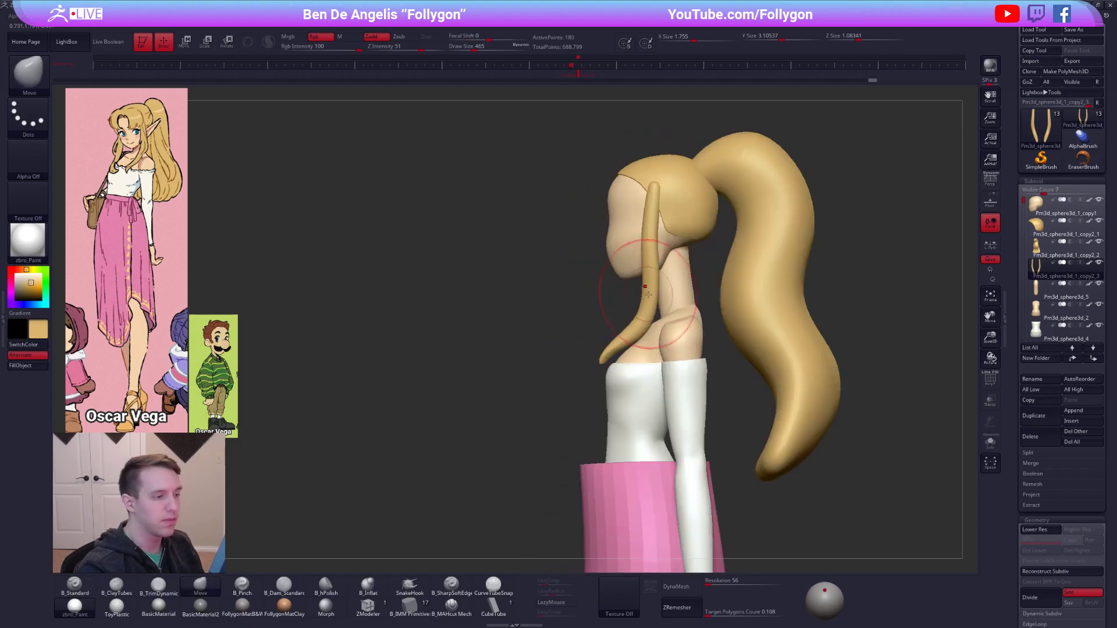
drag(650, 256, 655, 257)
right_drag(648, 265, 682, 263)
key(space)
drag(691, 254, 683, 253)
mouse_move(684, 256)
right_down()
mouse_move(649, 273)
mouse_move(660, 283)
right_up()
alt+click(642, 282)
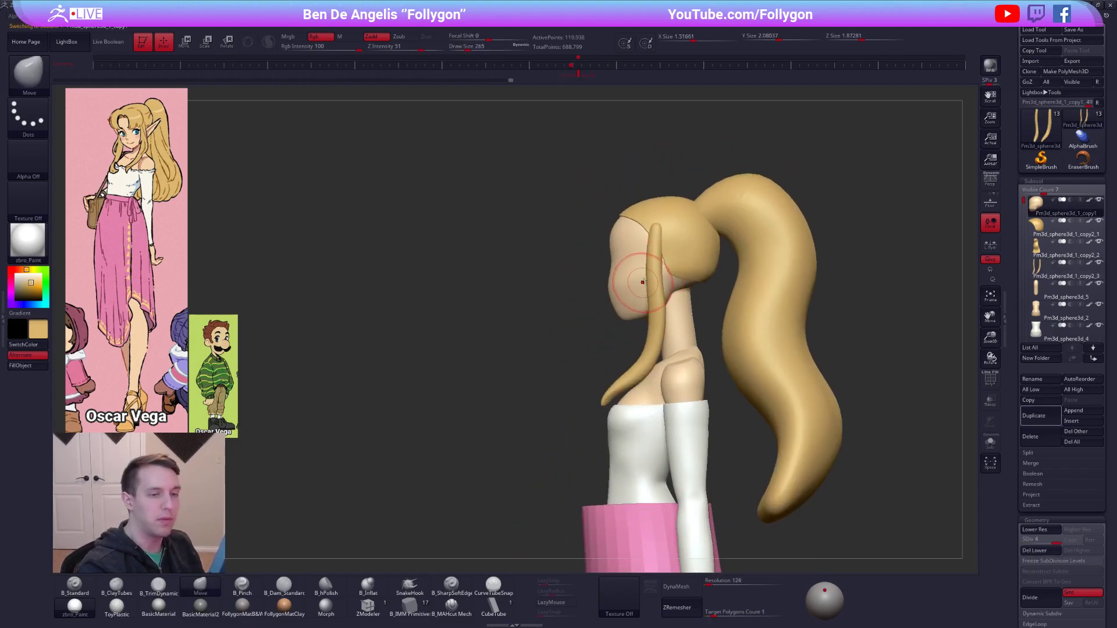
Duplicate the head subtool and insert a mirrored sphere where the ear sits, using the IMM Primitive brush.
click(1046, 416)
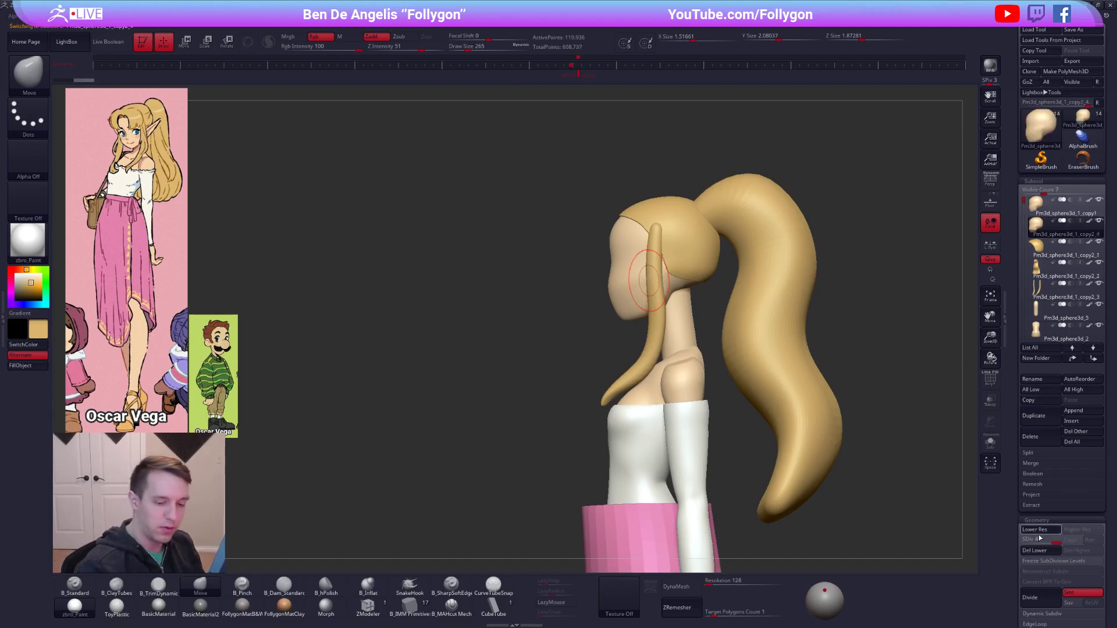
click(379, 614)
click(410, 606)
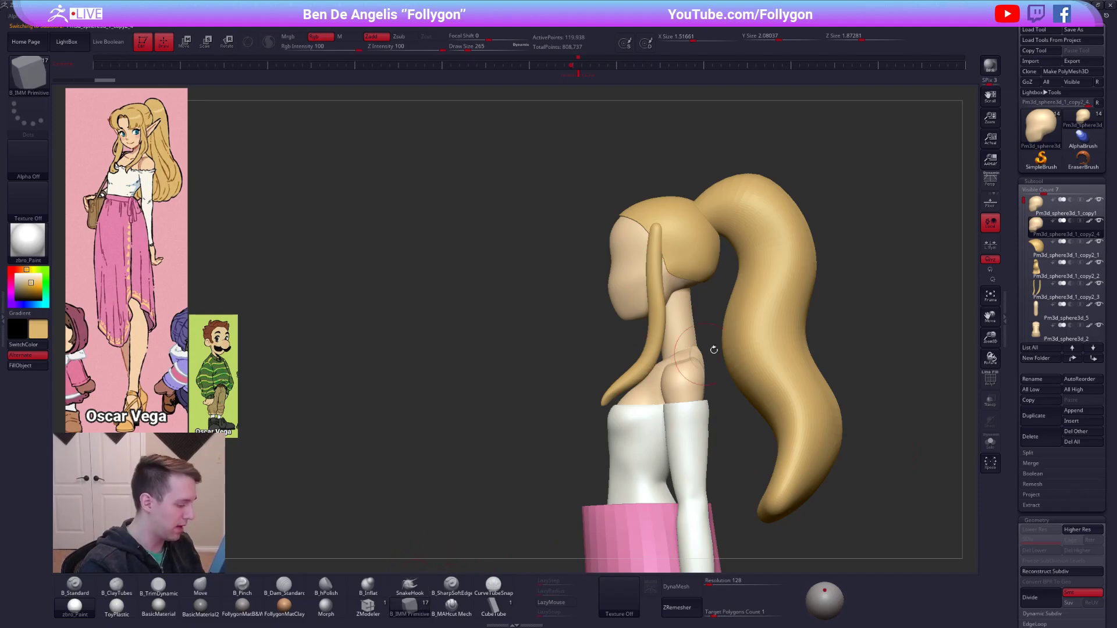
key(m)
click(909, 363)
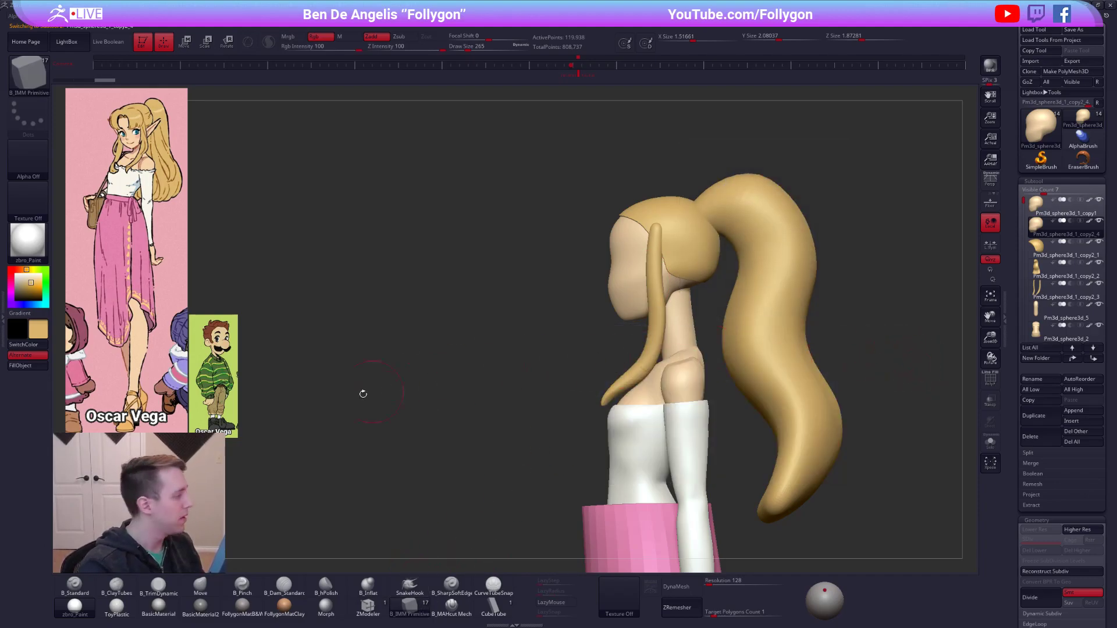
key(c)
key(alt+shift+s)
ctrl+right_drag(668, 267, 625, 332)
Isolate the inserted ear spheres and delete the duplicated head geometry from their subtool.
key(space)
drag(666, 274, 673, 294)
key(alt+shift+s)
Stretch the ear spheres outward and upward into long ears with the Move brush.
key(alt+shift+s)
right_drag(661, 291, 674, 285)
ctrl+shift+click(670, 294)
ctrl+shift+drag(734, 295, 776, 279)
key(ctrl+shift+d)
click(801, 295)
key(4)
key(space)
drag(669, 274, 682, 274)
key(alt+shift+s)
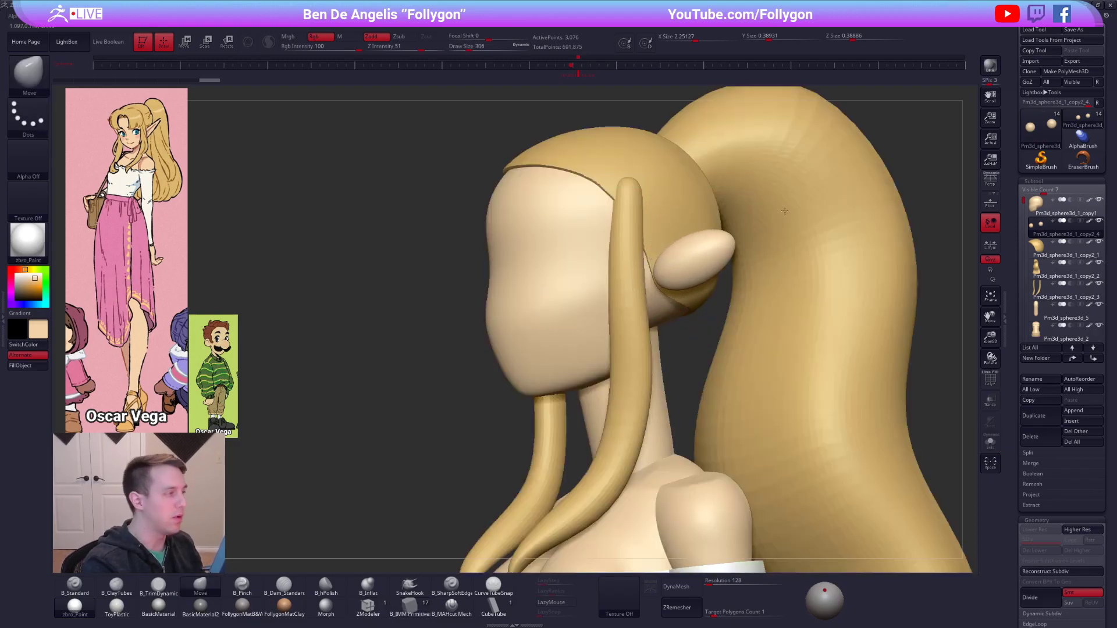
drag(723, 242, 761, 202)
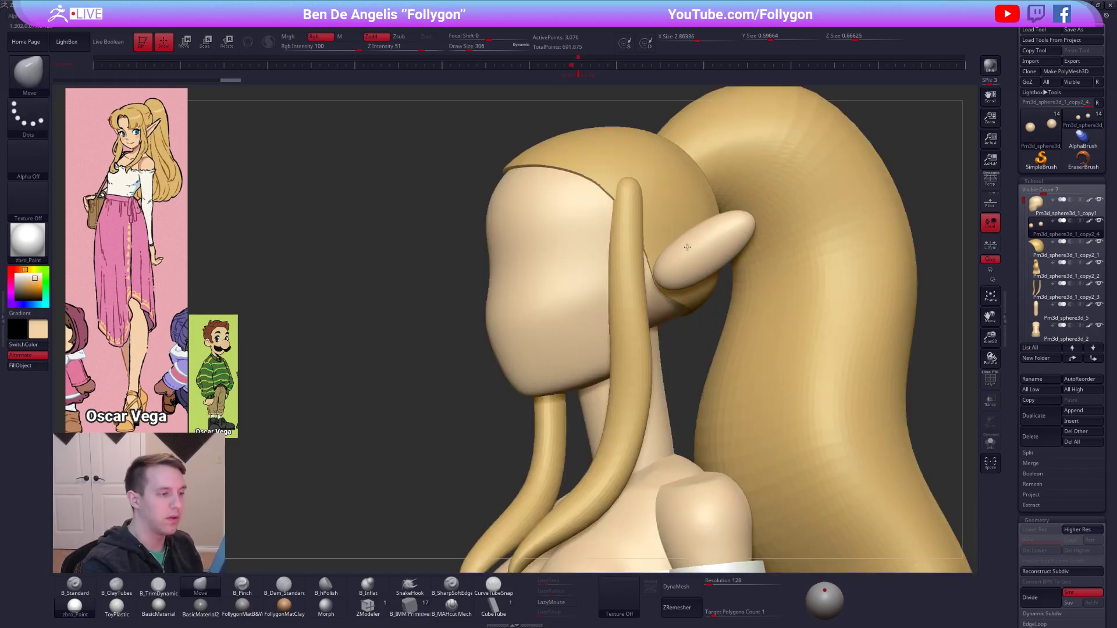
ctrl+right_drag(700, 252, 707, 198)
mouse_move(748, 233)
right_down()
mouse_move(701, 236)
mouse_move(733, 238)
right_up()
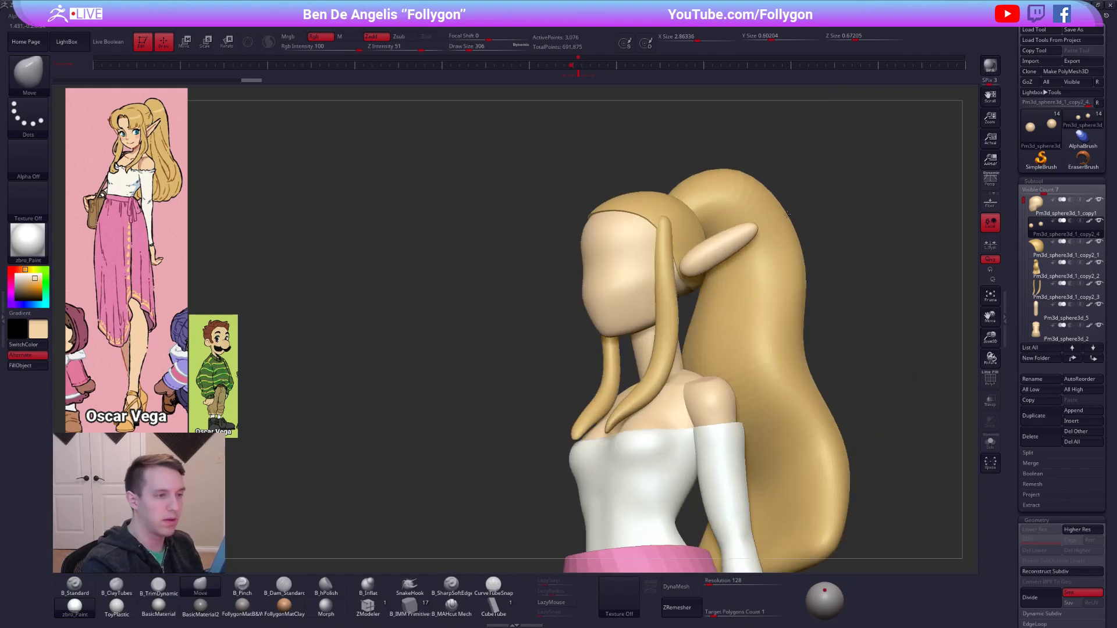
right_drag(700, 260, 826, 280)
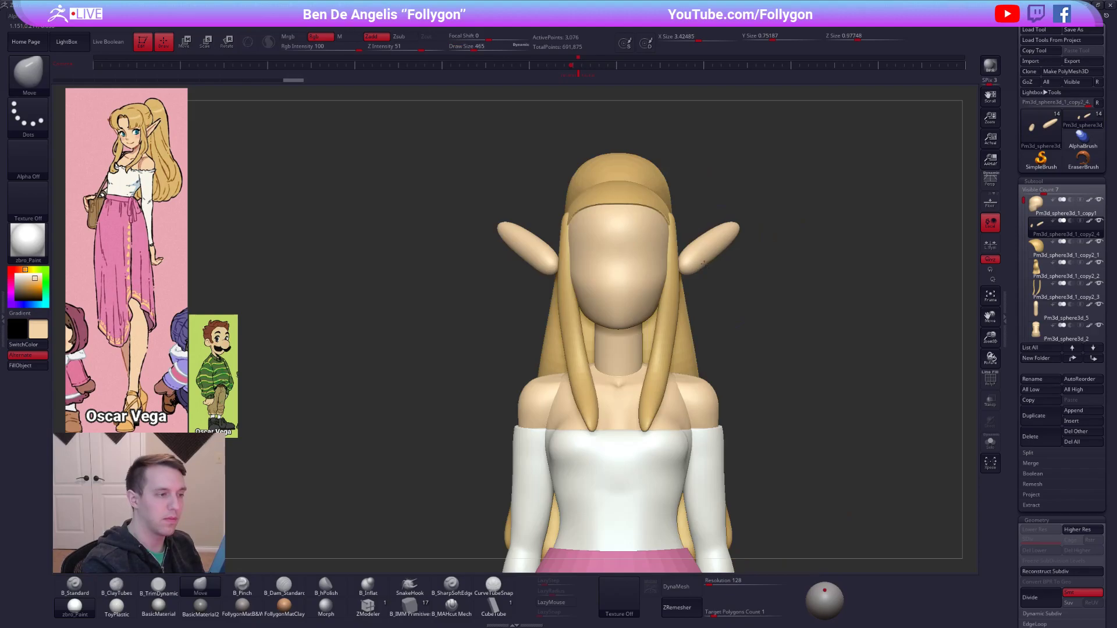
Shift both ears inward against the sides of the head with the transpose line.
key(w)
drag(696, 284, 685, 289)
right_drag(736, 309, 675, 288)
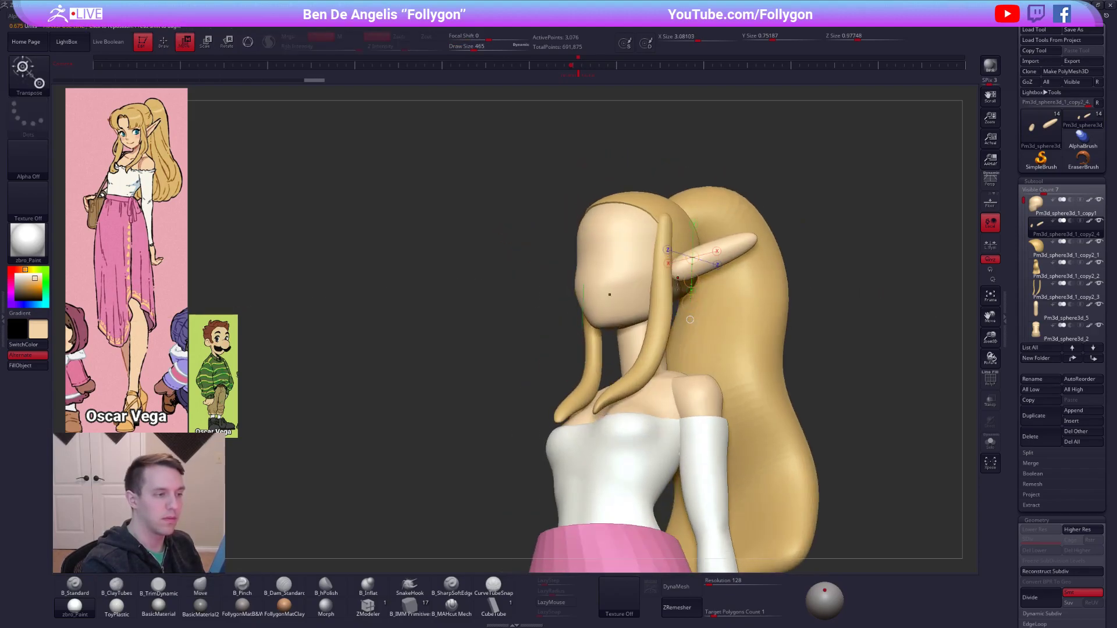
drag(691, 281, 679, 282)
right_drag(725, 332, 676, 268)
Isolate the ears and flatten their front side with the transpose line.
key(alt+s)
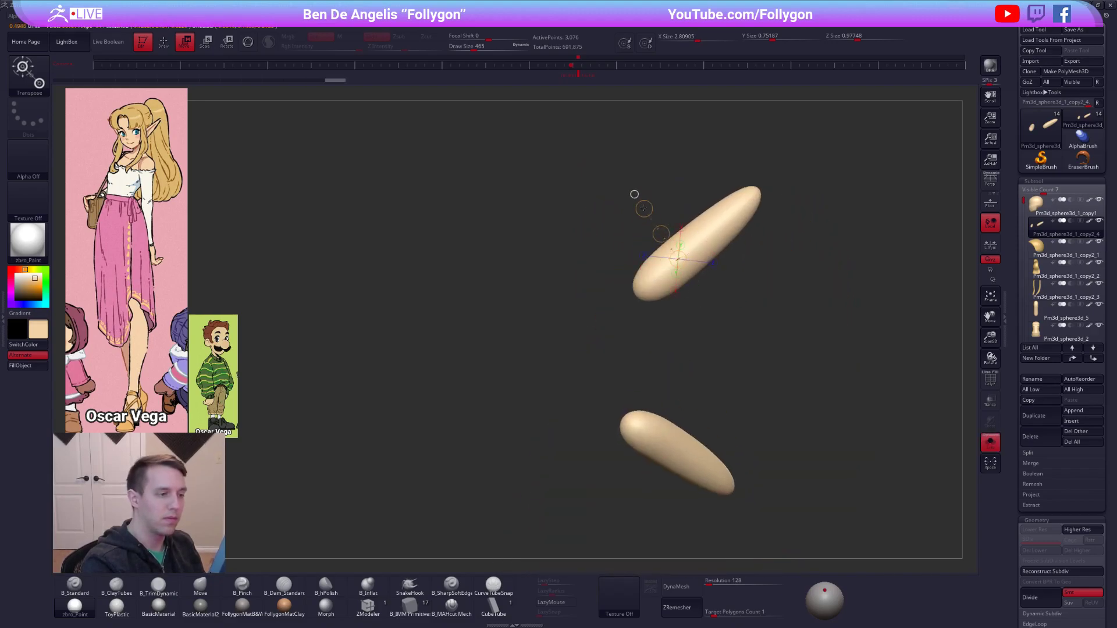
drag(678, 259, 676, 314)
key(ctrl+z)
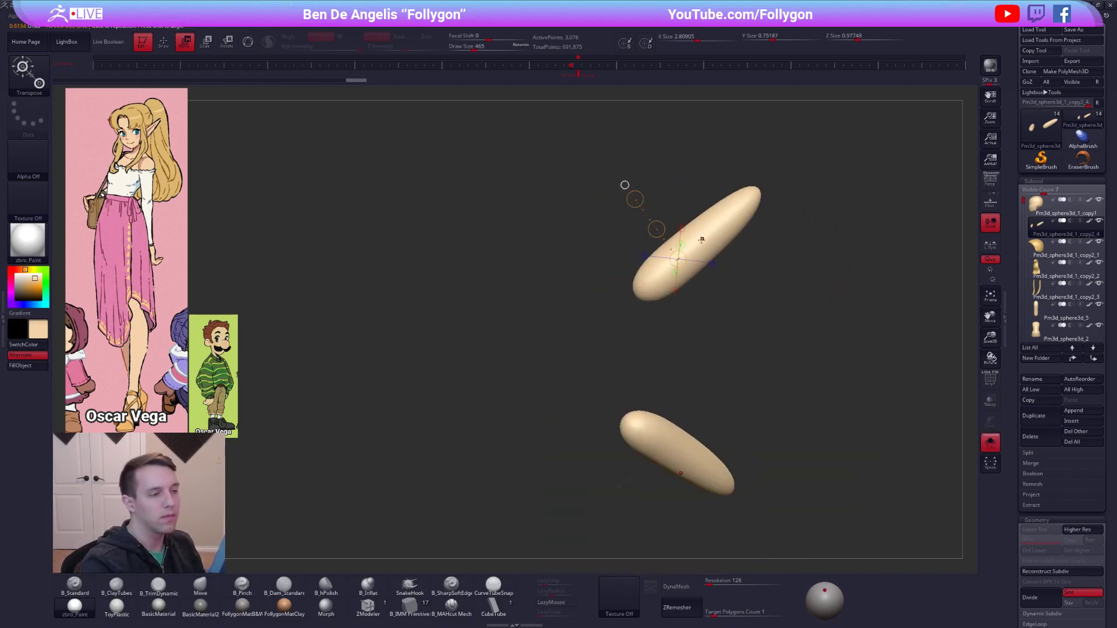
drag(696, 244, 693, 312)
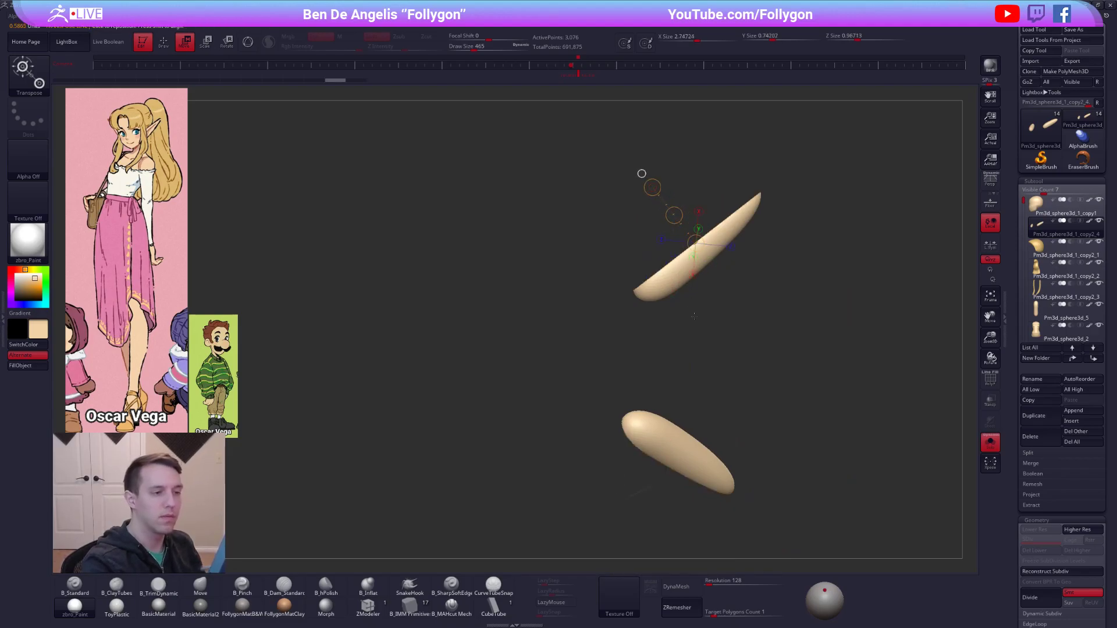
mouse_move(676, 322)
right_down()
mouse_move(673, 249)
mouse_move(716, 266)
mouse_move(712, 254)
right_up()
Taper the flattened ears to pointed tips using masking and the transpose line.
key(q)
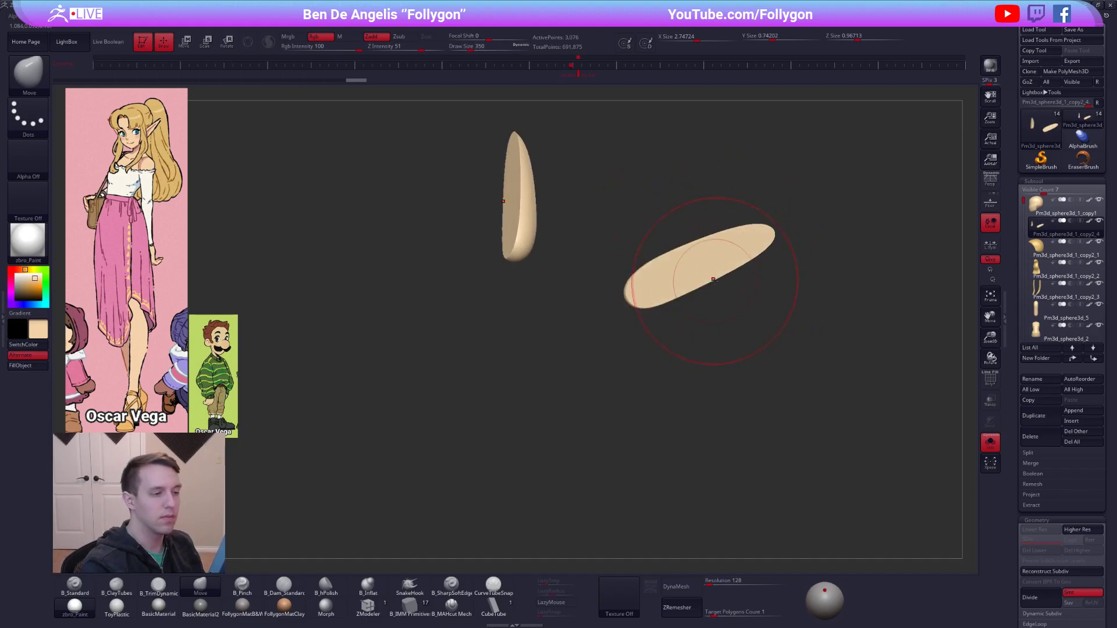
ctrl+drag(617, 302, 820, 205)
right_drag(809, 208, 724, 265)
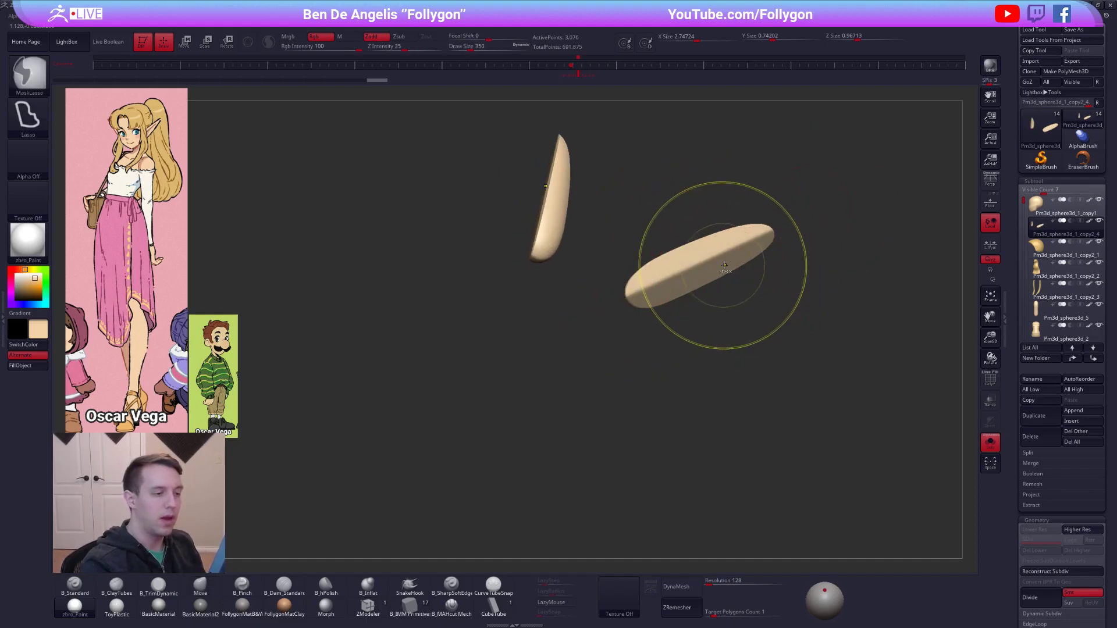
key(w)
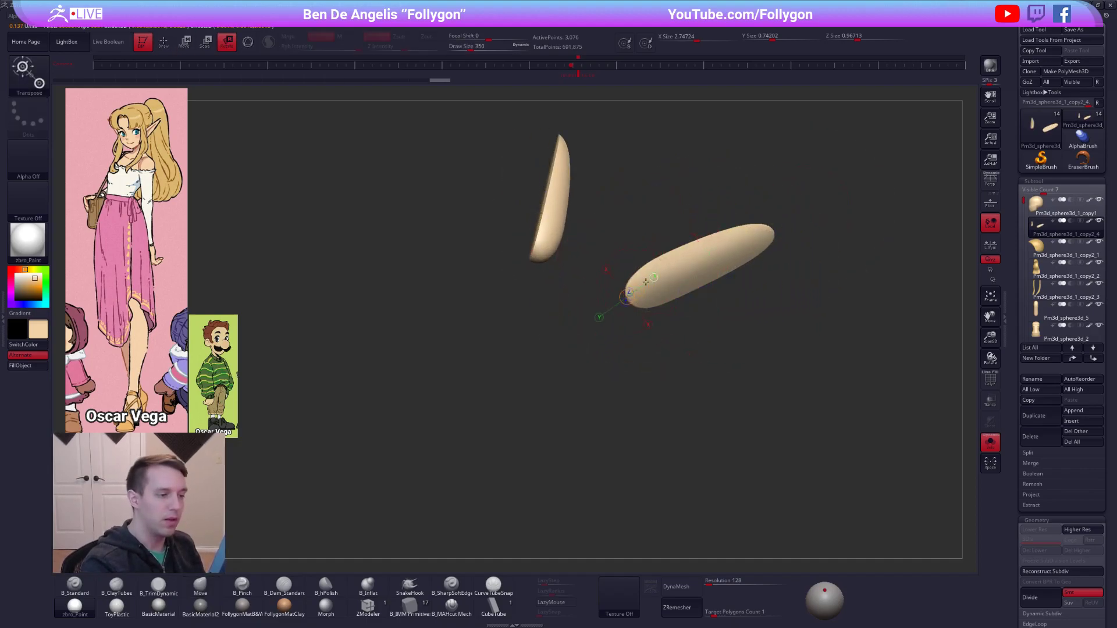
drag(795, 214, 799, 217)
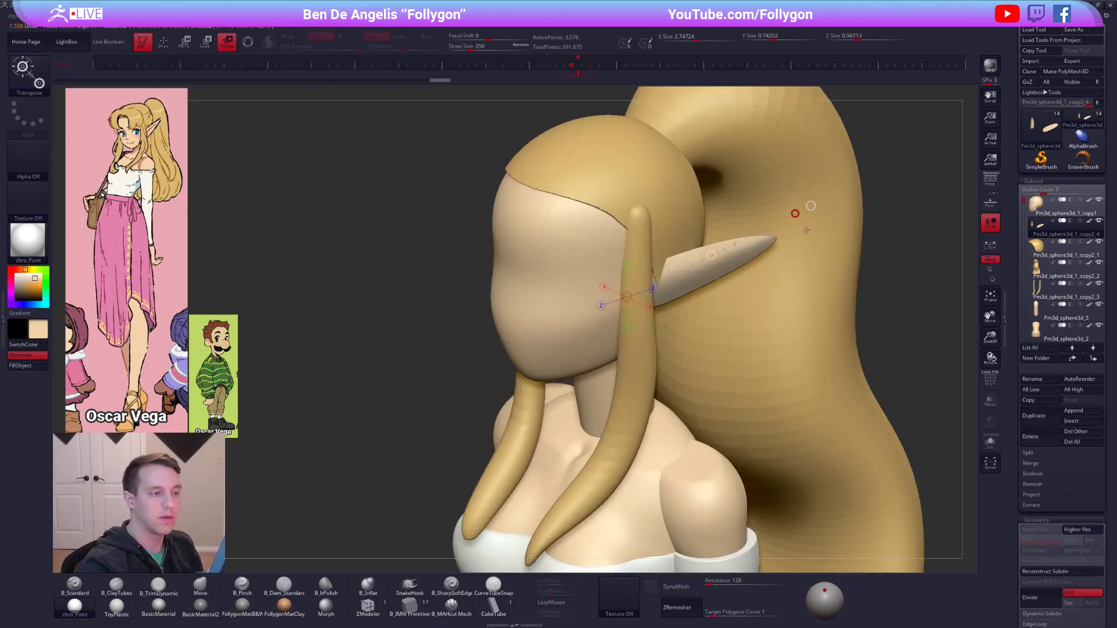
key(q)
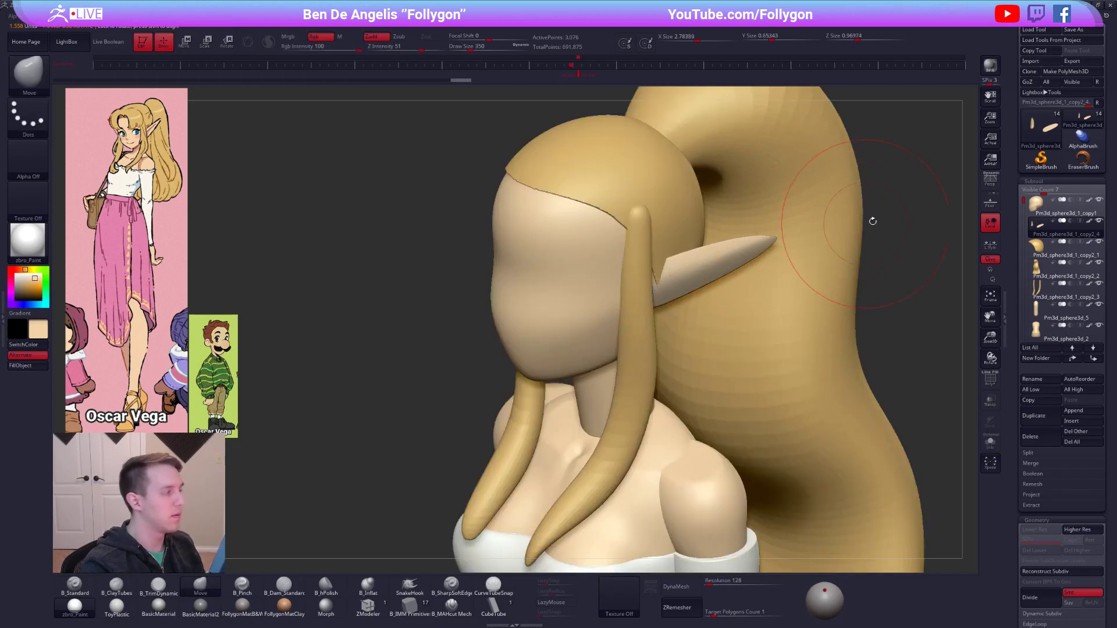
key(r)
drag(795, 213, 810, 206)
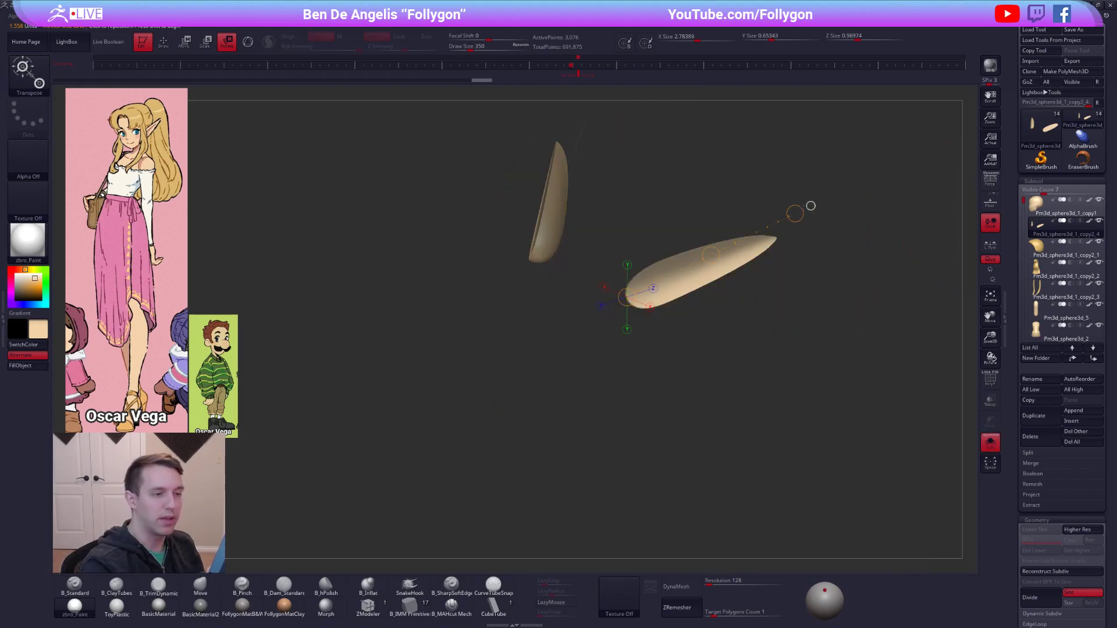
key(q)
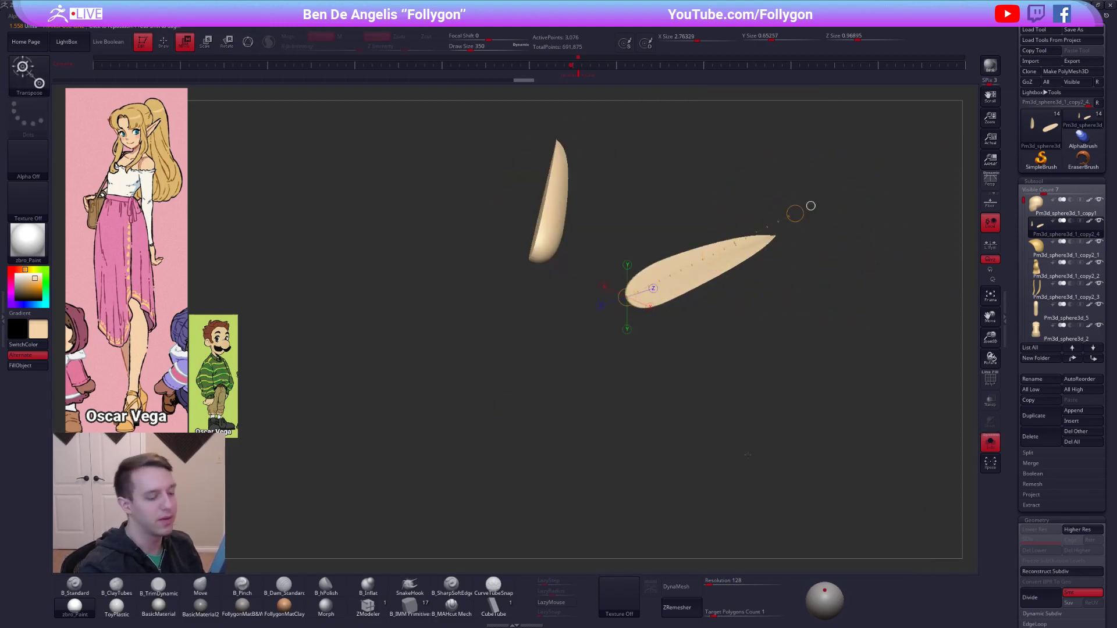
DynaMesh the ears at resolution 128 and smooth their surface near the base.
click(692, 585)
key(shift+f)
mouse_move(705, 276)
shift+mouse_down()
mouse_move(734, 259)
mouse_move(720, 264)
mouse_move(703, 357)
mouse_move(689, 293)
shift+mouse_up()
key(shift+f)
key(bracketleft)
mouse_move(707, 185)
ctrl+mouse_down()
mouse_move(664, 379)
mouse_move(654, 383)
ctrl+mouse_up()
ctrl+click(689, 338)
ctrl+click(676, 330)
ctrl+click(708, 339)
key(shift)
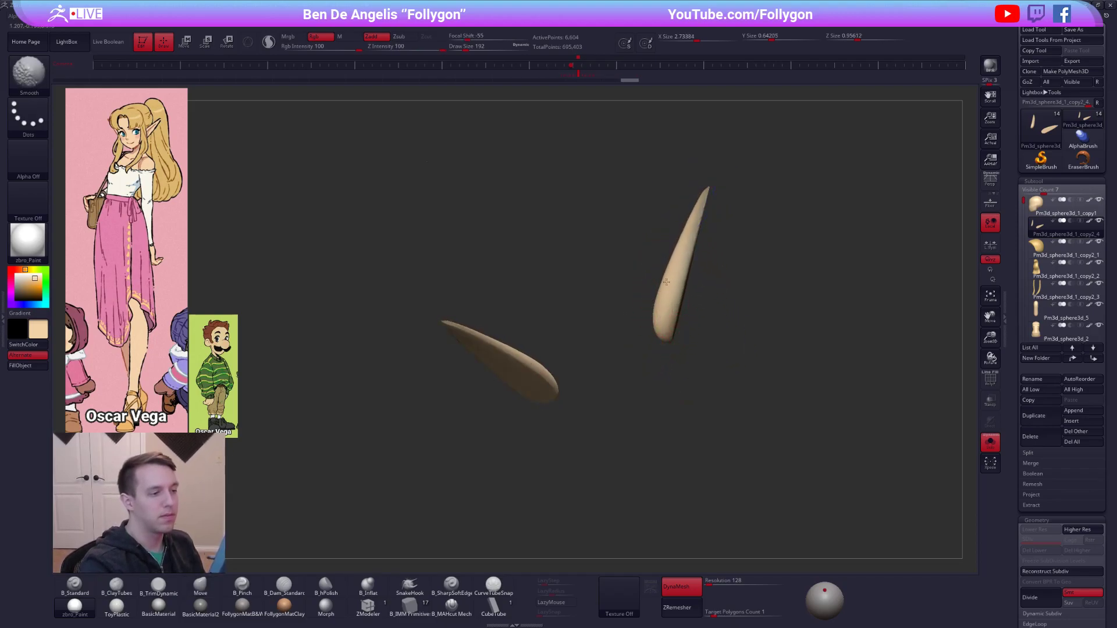
Turn off DynaMesh for the ears and ZRemesh them with a target polygon count of 0.1.
mouse_move(723, 317)
mouse_down()
mouse_move(701, 325)
mouse_move(733, 371)
mouse_up()
click(700, 590)
drag(715, 613, 703, 612)
click(692, 607)
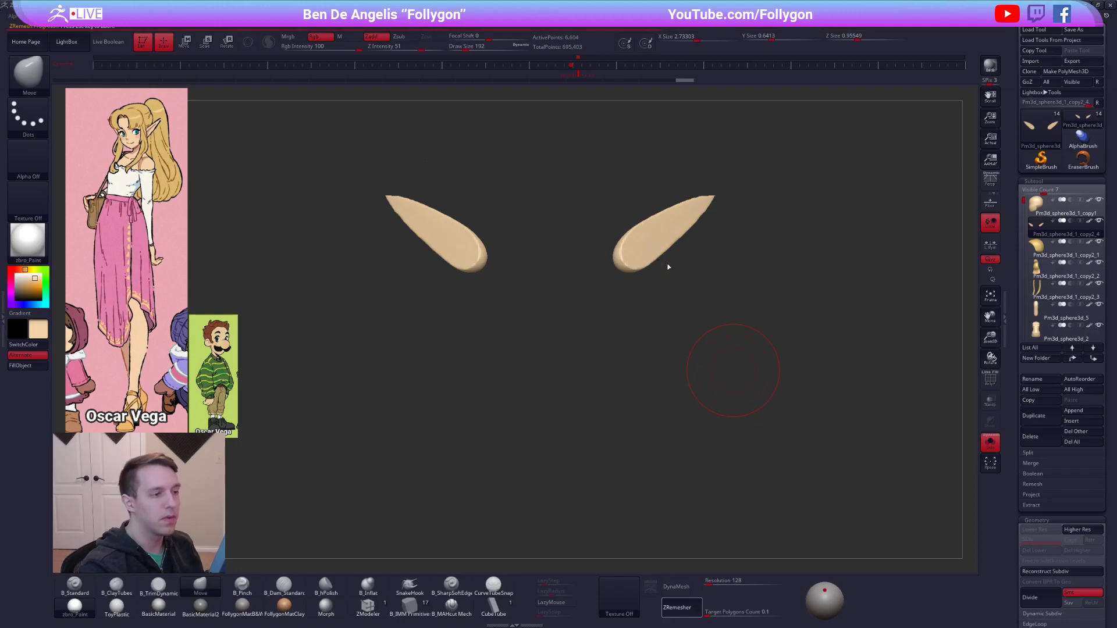
Rotate the ears about their base so they sweep back from the head in top and side views.
drag(669, 268, 701, 264)
key(alt+s)
mouse_move(702, 265)
right_down()
mouse_move(747, 267)
mouse_move(703, 265)
right_up()
key(r)
shift+drag(740, 275, 741, 234)
right_drag(707, 231, 737, 272)
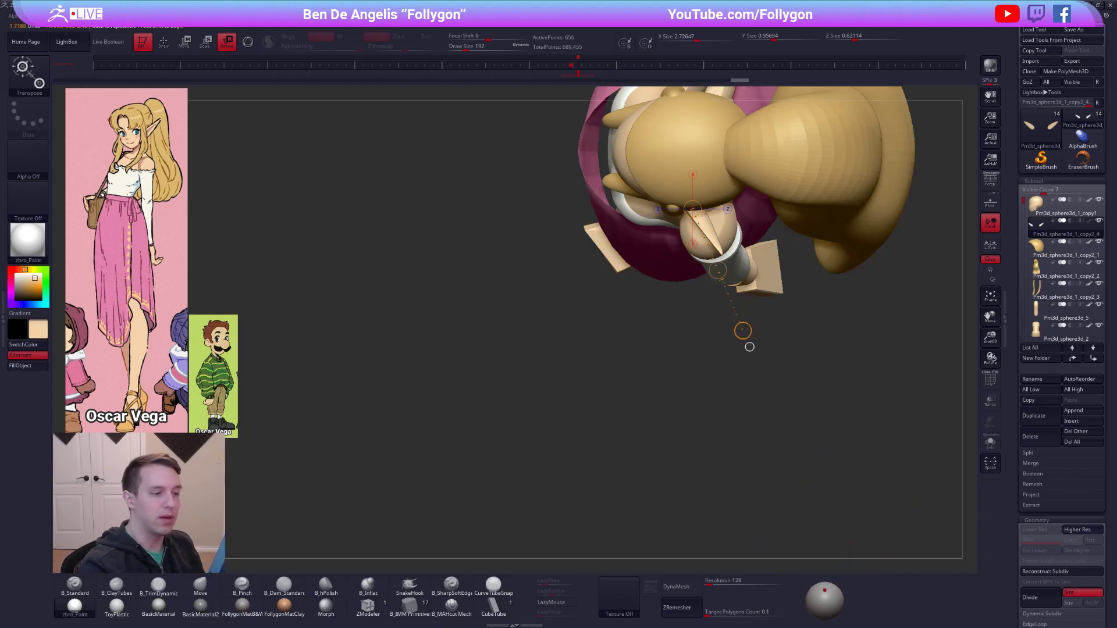
shift+right_drag(770, 327, 778, 209)
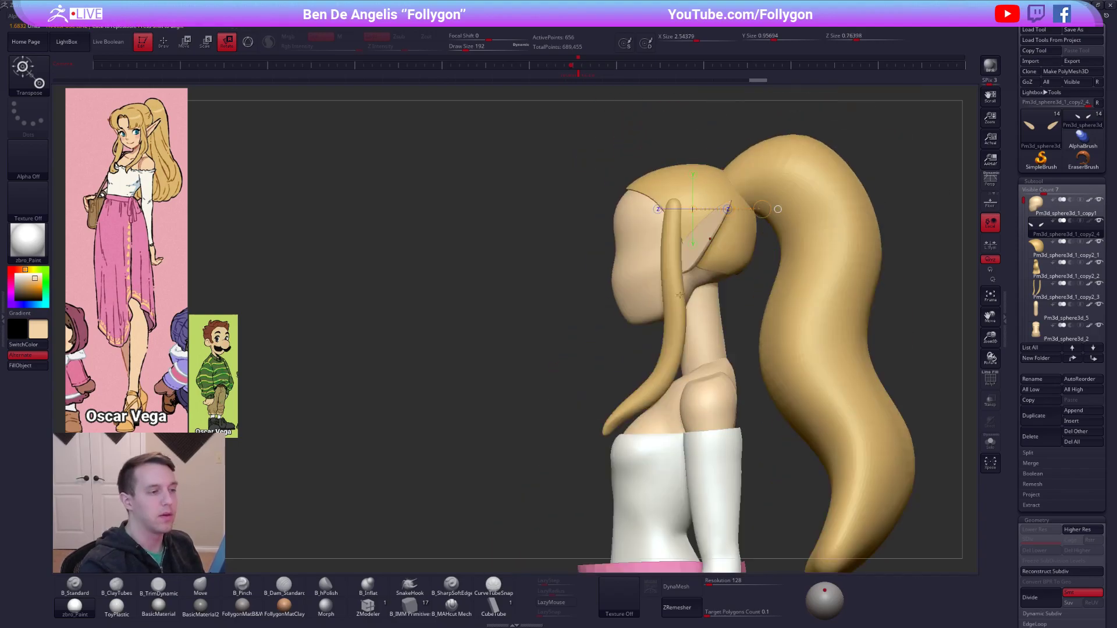
key(q)
key(r)
drag(845, 141, 869, 159)
Adjust the base of the ears behind the side hair locks with the Move brush.
key(q)
key(space)
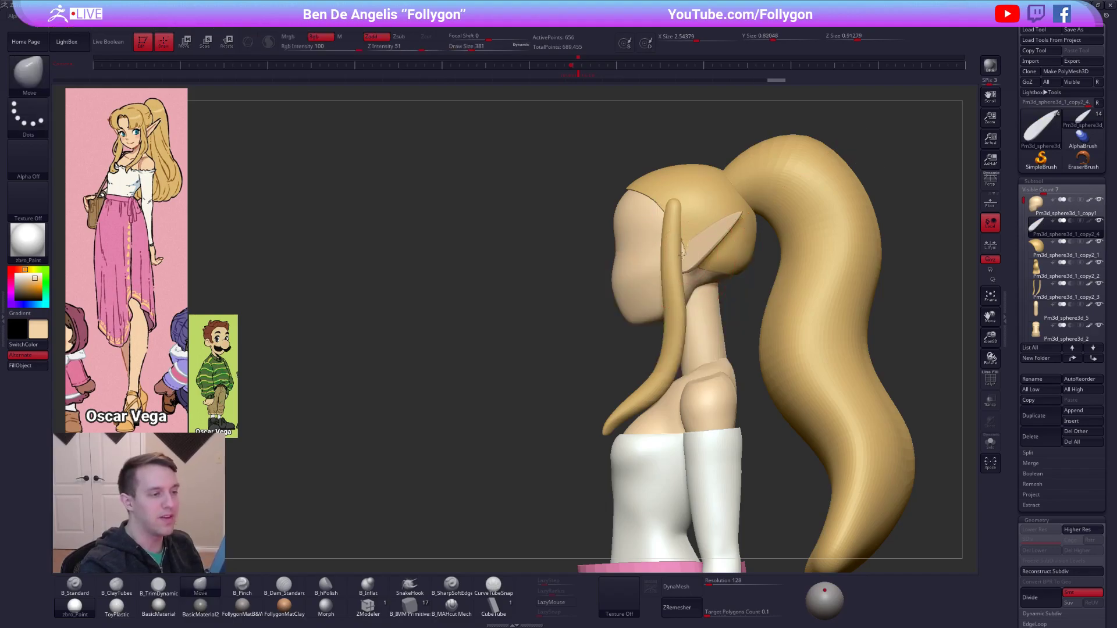
key(ctrl+z)
drag(686, 254, 687, 248)
key(space)
mouse_move(739, 300)
mouse_down()
mouse_move(802, 304)
mouse_move(780, 305)
mouse_move(808, 408)
mouse_up()
drag(873, 454, 804, 462)
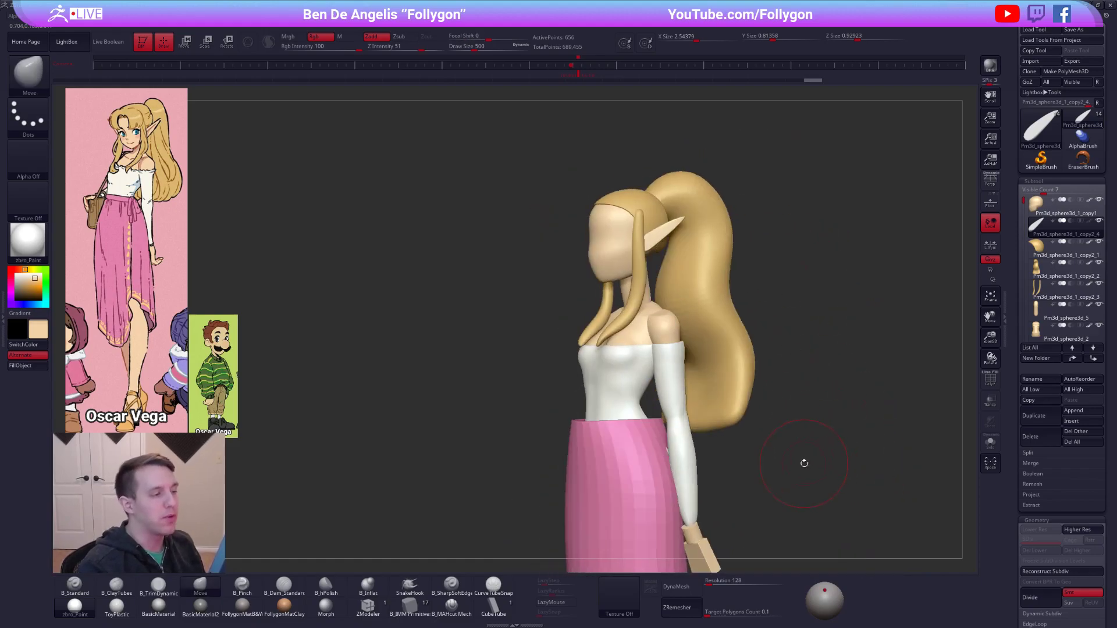
key(1)
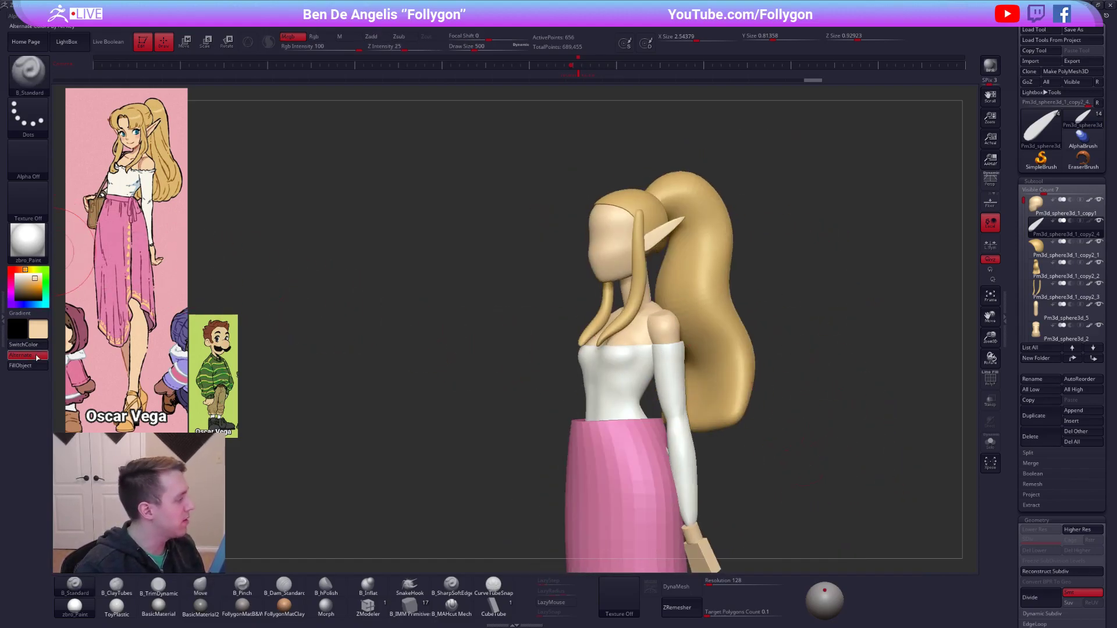
mouse_move(374, 224)
shift+mouse_down()
mouse_move(519, 242)
mouse_move(544, 283)
mouse_move(628, 271)
mouse_move(676, 284)
mouse_move(725, 337)
shift+mouse_up()
key(space)
click(830, 284)
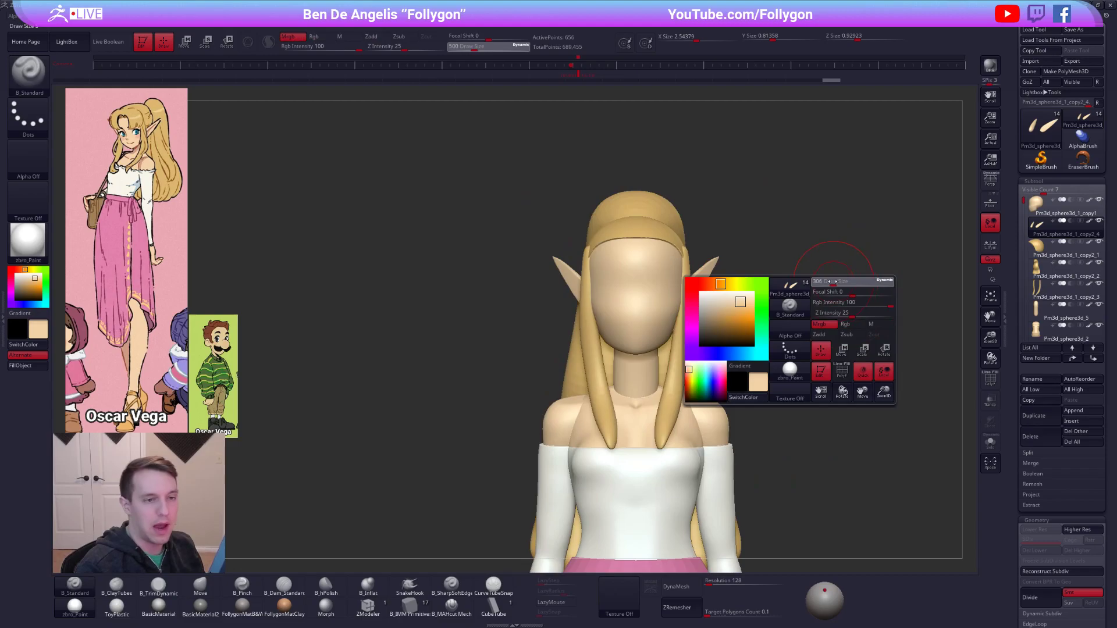
Make the hair cap the active subtool and draw a mirrored CubeTube block down from the front hairline.
click(1038, 247)
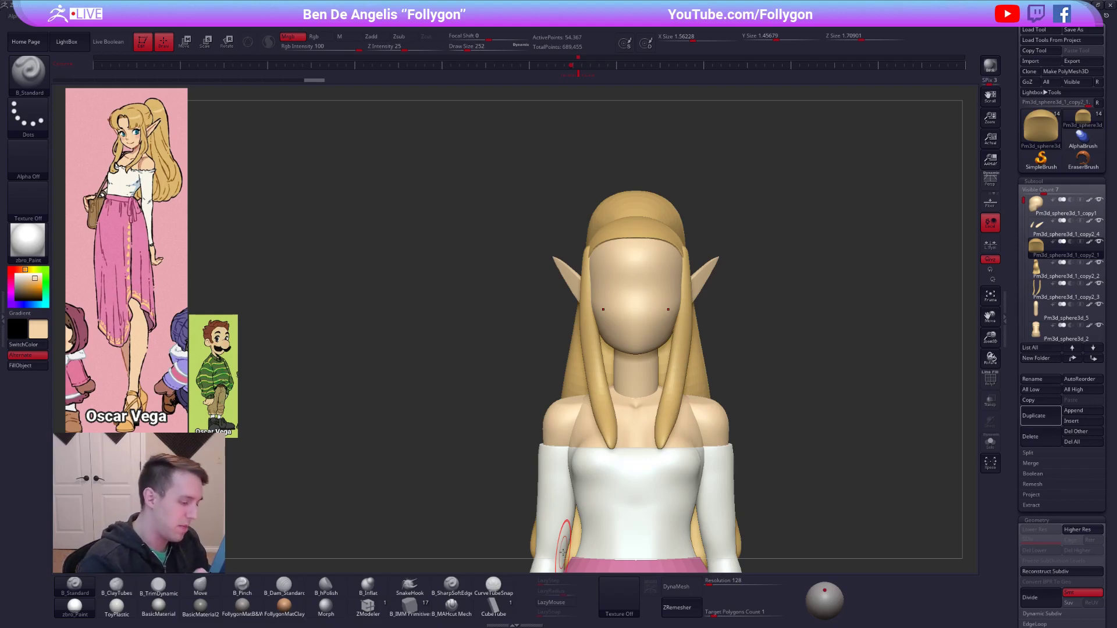
click(493, 605)
drag(761, 498, 658, 294)
mouse_move(658, 295)
right_down()
mouse_move(661, 361)
mouse_move(640, 335)
right_up()
key(s)
drag(665, 317, 657, 316)
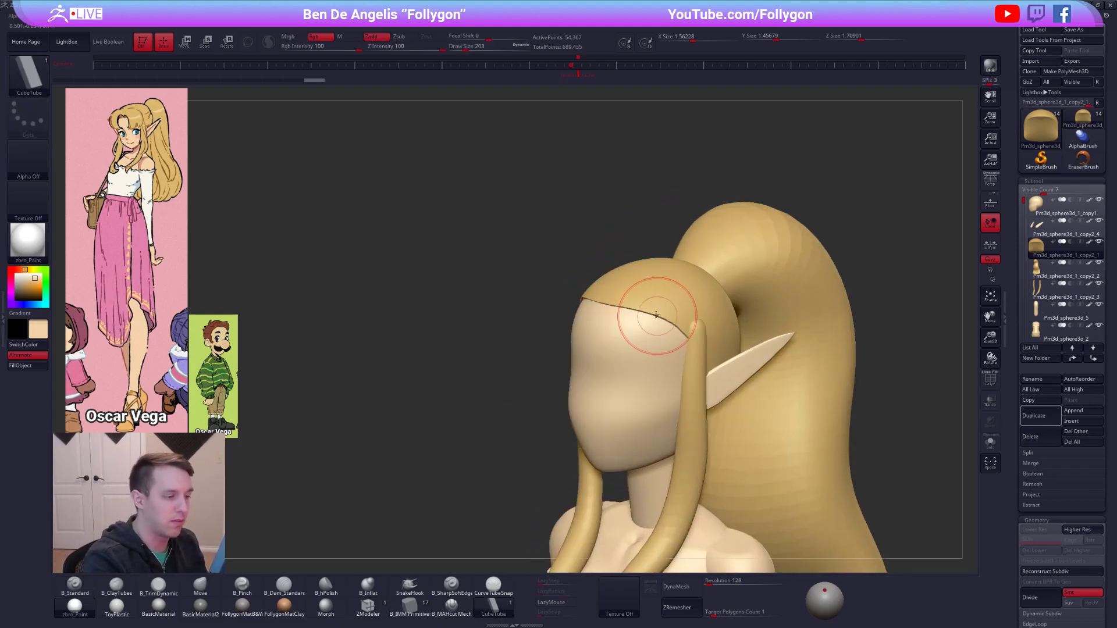
right_drag(638, 336, 643, 342)
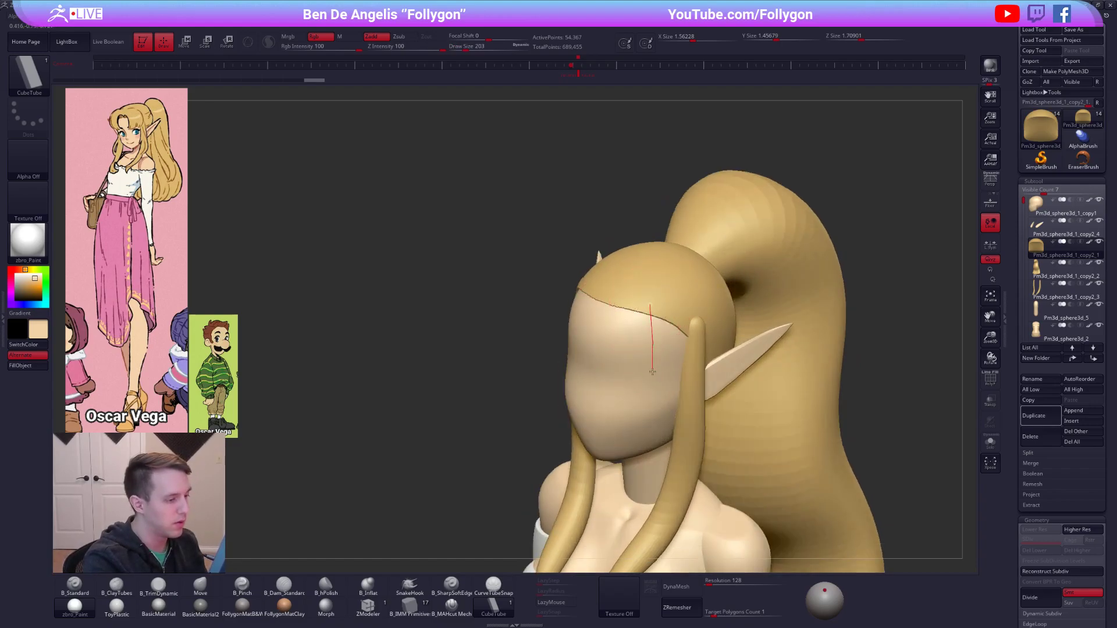
click(652, 394)
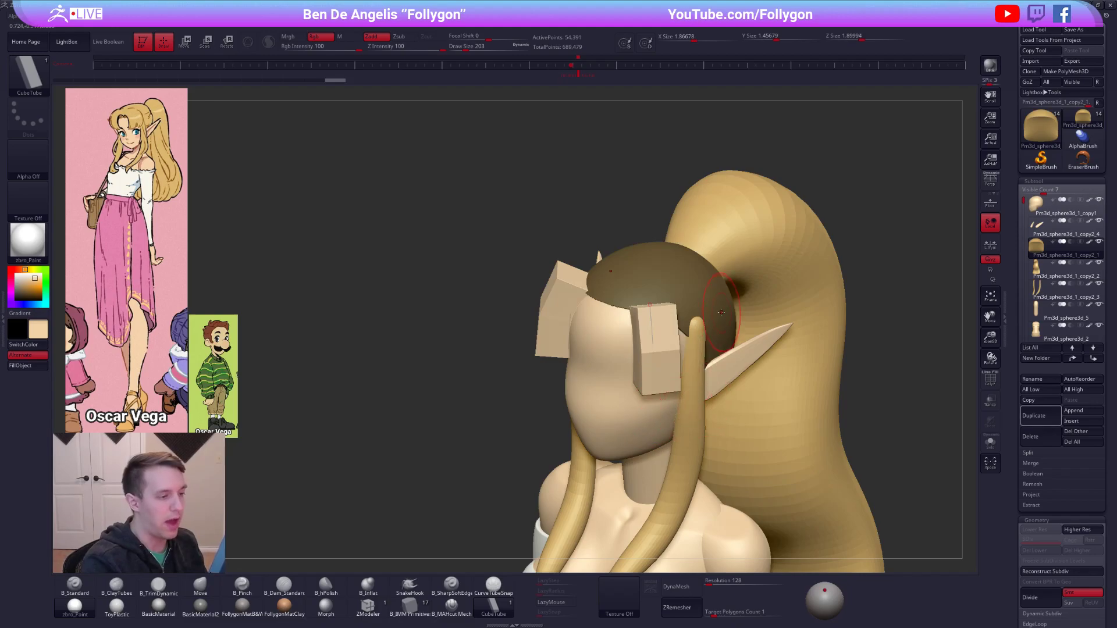
Isolate the CubeTube blocks as a single polygroup and delete the hair cap geometry from their subtool.
click(721, 309)
key(shift+f)
key(alt+s)
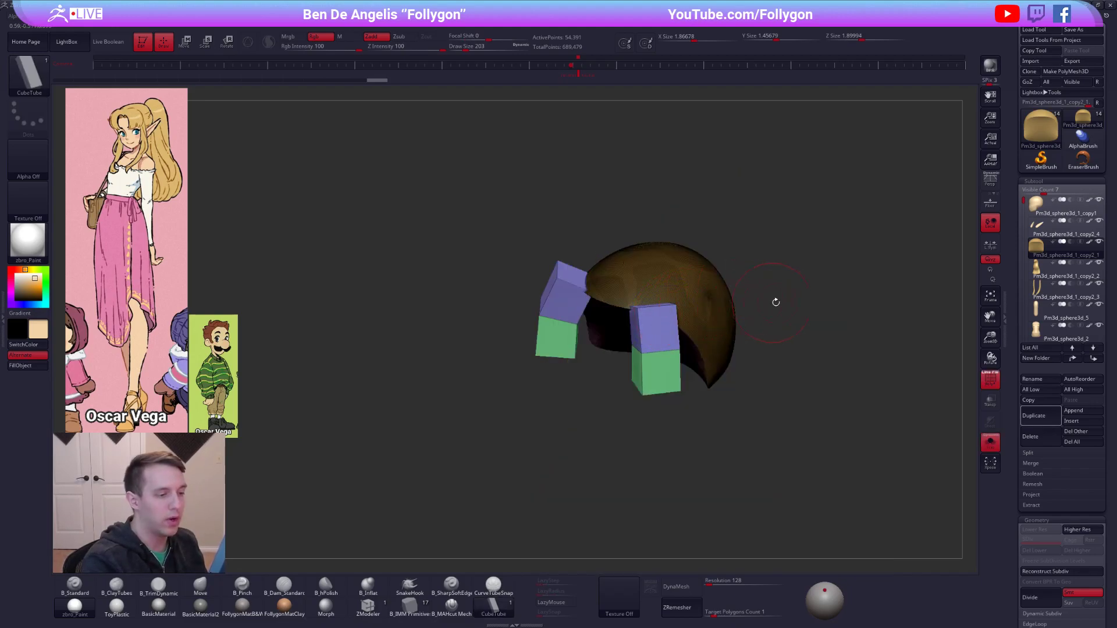
ctrl+click(798, 306)
key(ctrl+w)
ctrl+shift+click(666, 325)
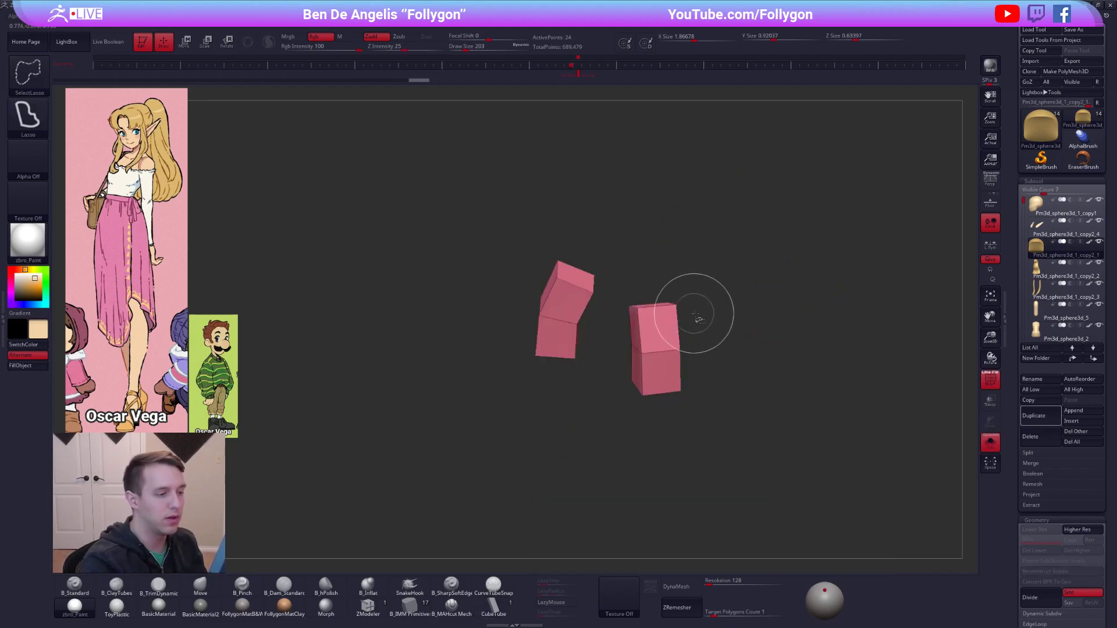
key(2)
click(719, 322)
Delete the mirrored block and all but the front faces of the remaining one, leaving a two-polygon strip.
mouse_move(646, 278)
ctrl+shift+mouse_down()
mouse_move(608, 378)
mouse_move(643, 277)
ctrl+shift+mouse_up()
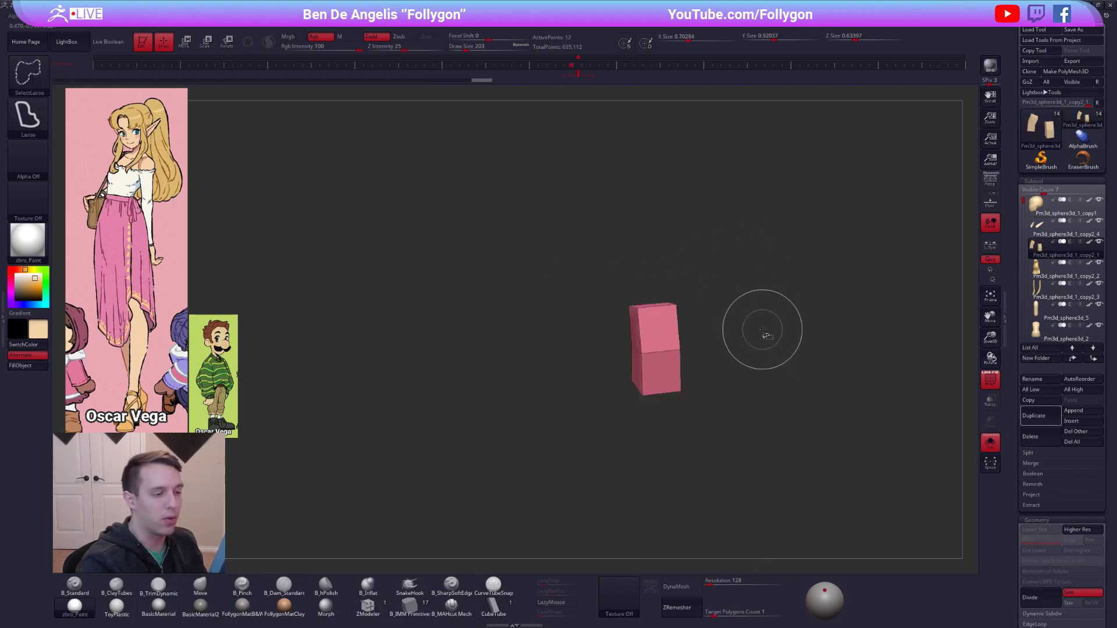
key(2)
click(784, 335)
mouse_move(600, 355)
mouse_down()
mouse_move(669, 332)
mouse_move(652, 302)
mouse_move(665, 340)
mouse_move(642, 347)
mouse_move(637, 310)
mouse_up()
key(2)
click(731, 332)
Show the full character with the Move brush active and duplicate the strip subtool.
key(b)
key(m)
key(v)
key(alt+s)
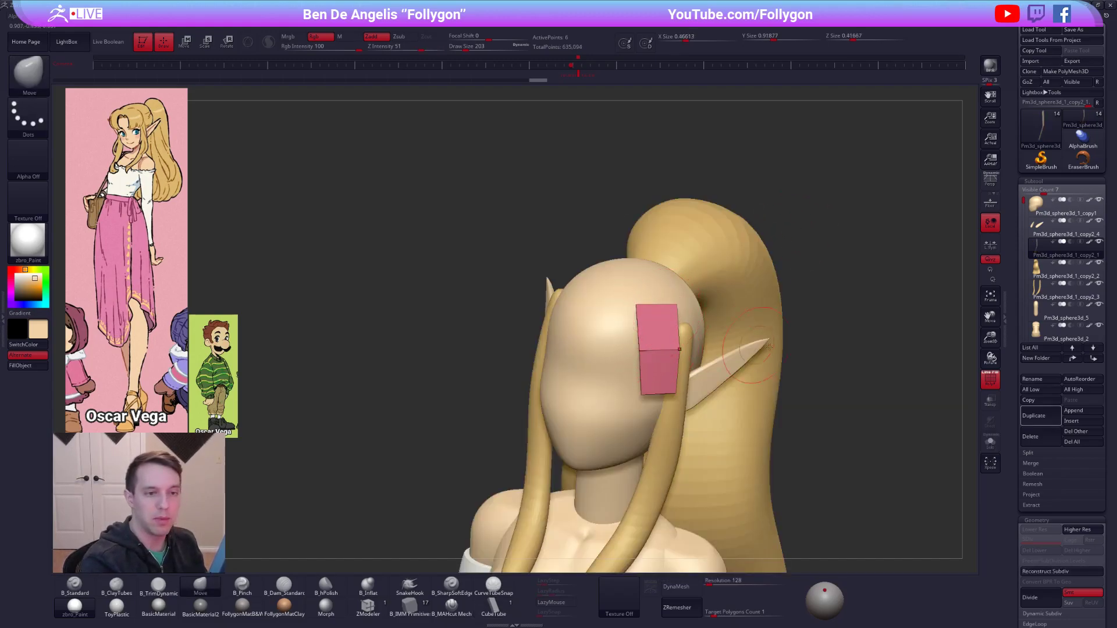
click(1039, 416)
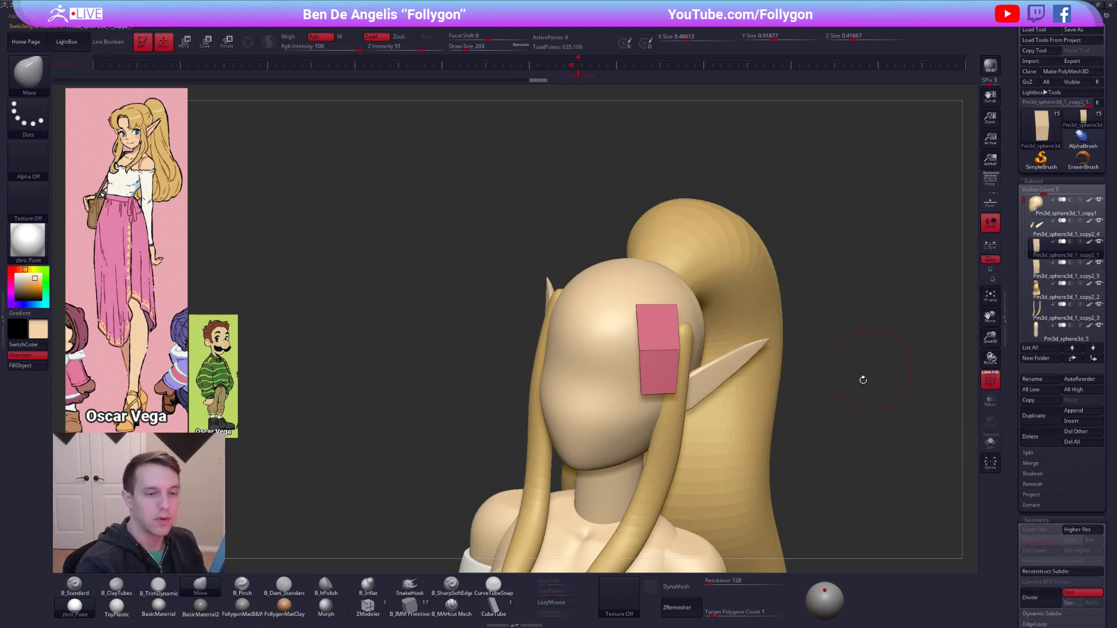
Step back through the original strip subtool's history until the hair cap is restored without the CubeTube blocks.
key(ctrl+z)
key(ctrl+z)
key(ctrl+z)
key(ctrl+z)
key(ctrl+z)
key(ctrl+z)
key(ctrl+z)
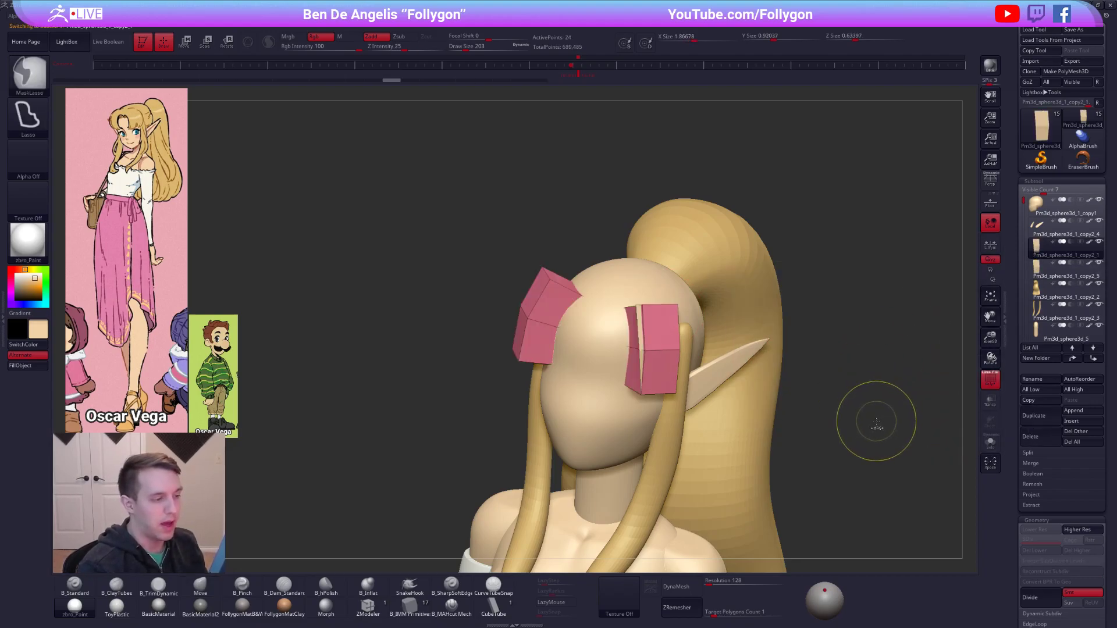
key(alt+shift+s)
ctrl+click(874, 425)
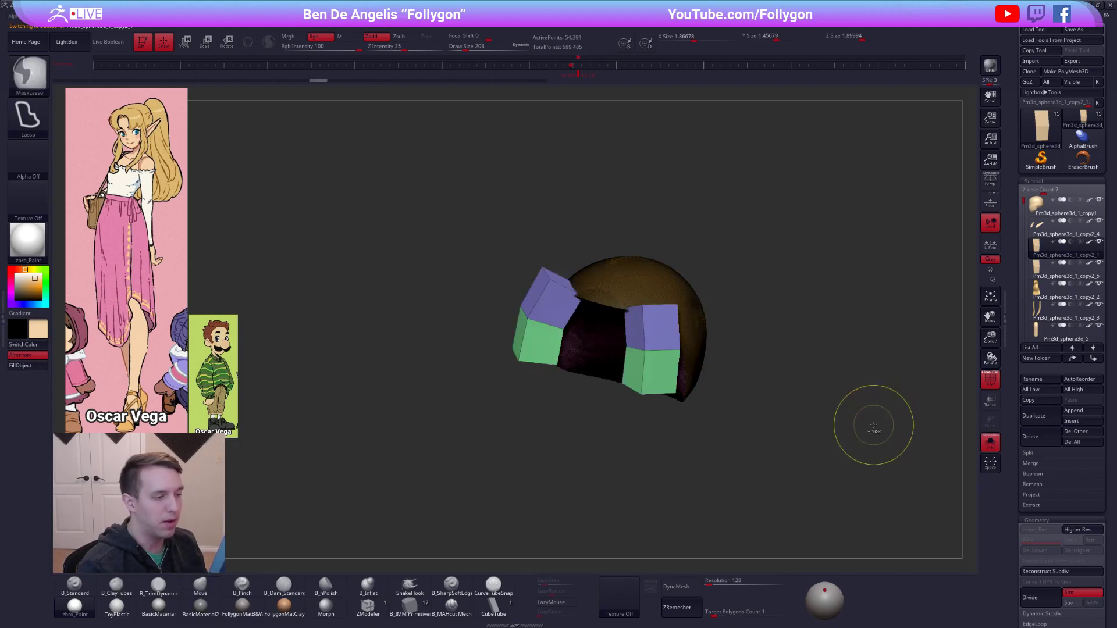
key(ctrl+z)
key(ctrl+z)
key(shift+f)
key(alt+shift+s)
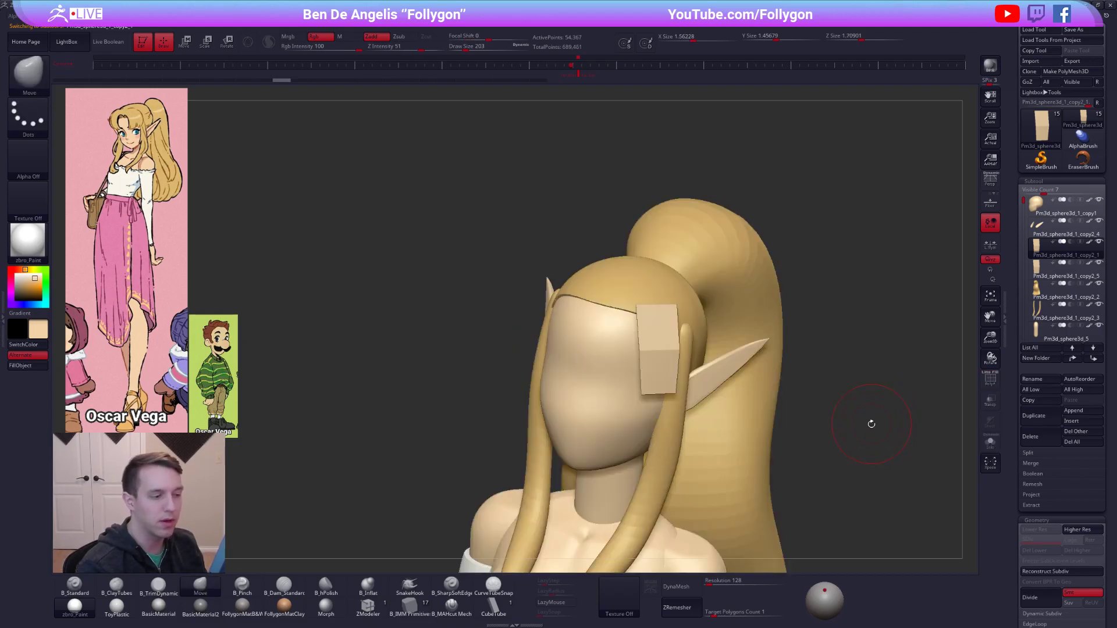
Make the duplicated strip the active subtool and fill it with the golden hair colour.
alt+click(668, 340)
key(1)
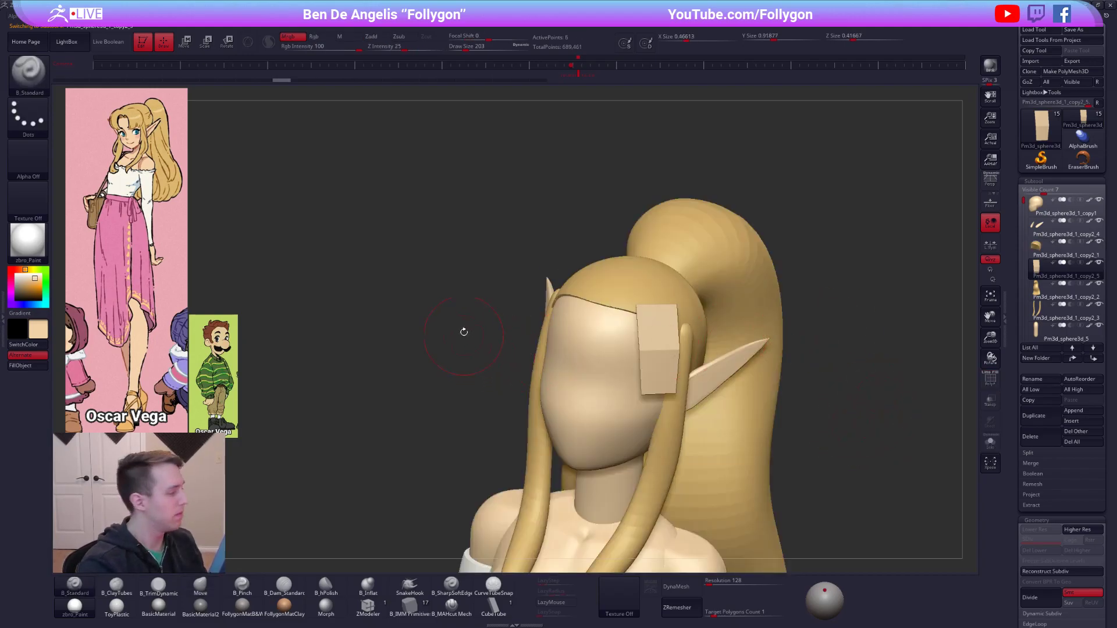
key(c)
click(36, 370)
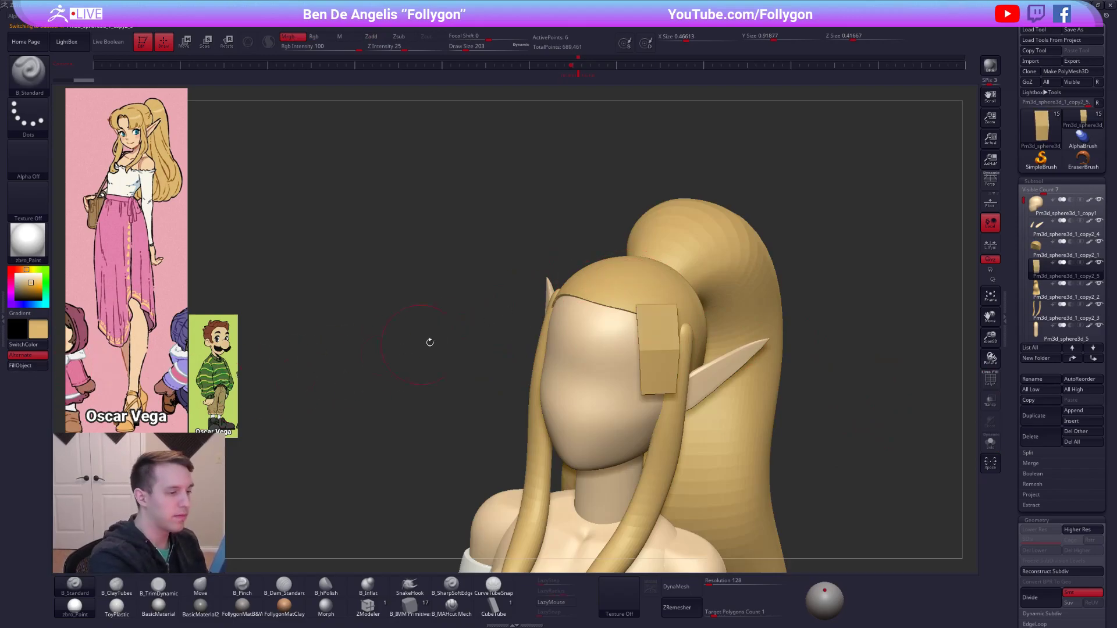
Widen the strip over the side of the forehead by pulling its edges outward with the Move brush.
key(4)
drag(640, 306, 628, 306)
drag(645, 351, 684, 349)
drag(681, 388, 687, 386)
Slice an extra horizontal edge across the strip with SliceCurve and isolate the strip in side view.
ctrl+right_click(721, 327)
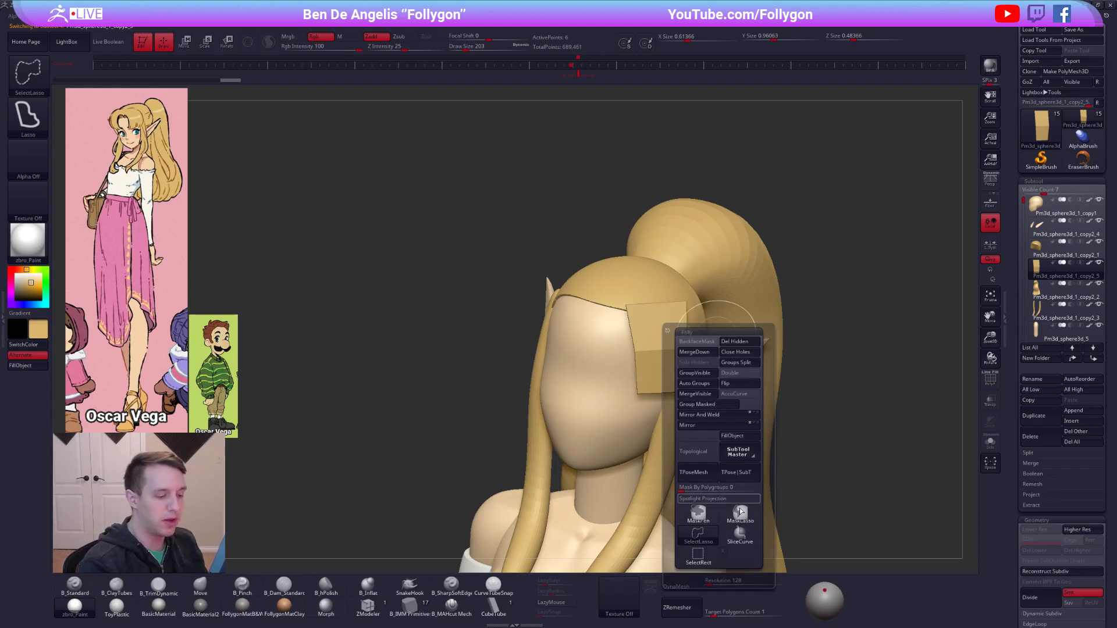
drag(863, 357, 814, 352)
key(shift+f)
key(shift+s)
ctrl+shift+drag(599, 324, 727, 319)
mouse_move(612, 319)
ctrl+mouse_down()
mouse_move(615, 289)
mouse_move(623, 323)
mouse_move(651, 326)
mouse_move(588, 334)
mouse_move(626, 332)
ctrl+mouse_up()
key(ctrl+shift+f)
click(728, 353)
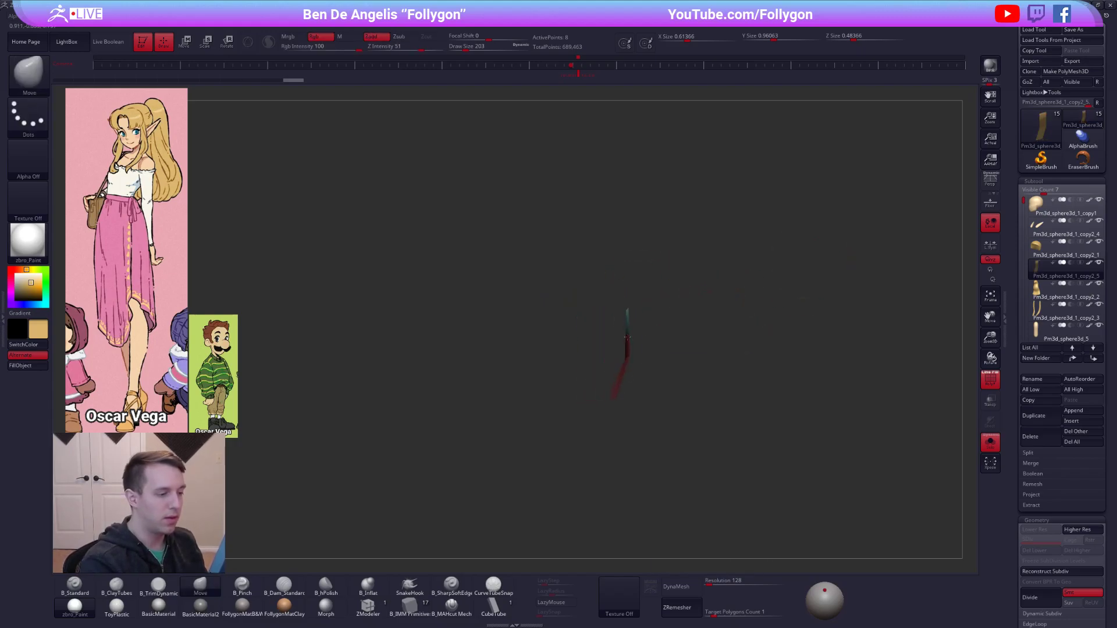
Add another slice near the strip's upper end and bend that section back toward the hairline with Transpose Rotate.
key(r)
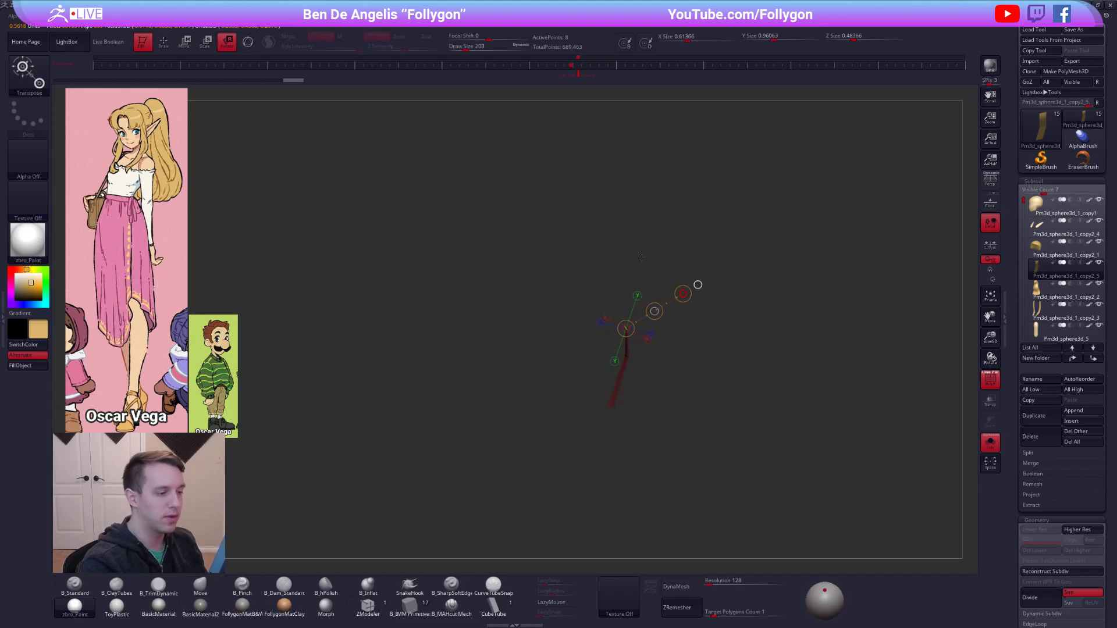
key(q)
key(ctrl+shift)
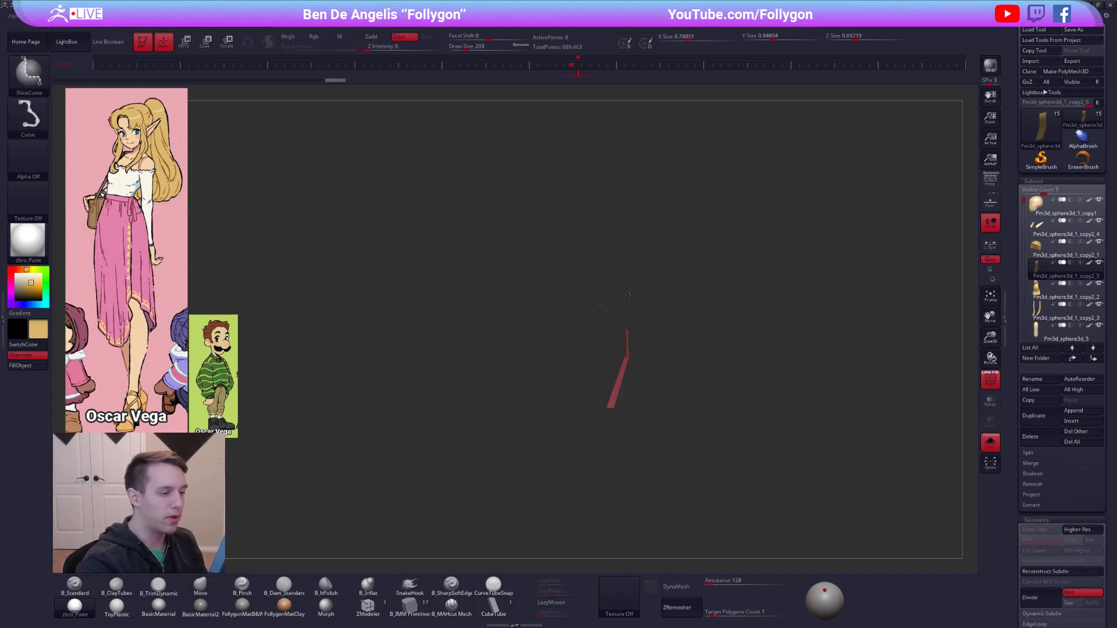
key(r)
drag(610, 314, 664, 279)
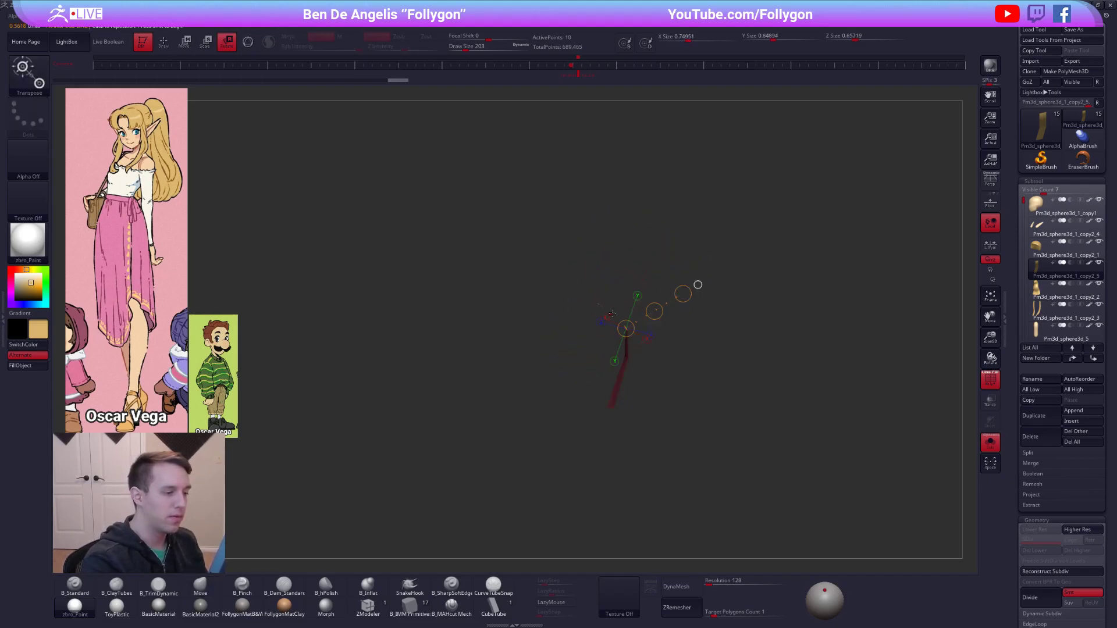
drag(639, 237, 638, 237)
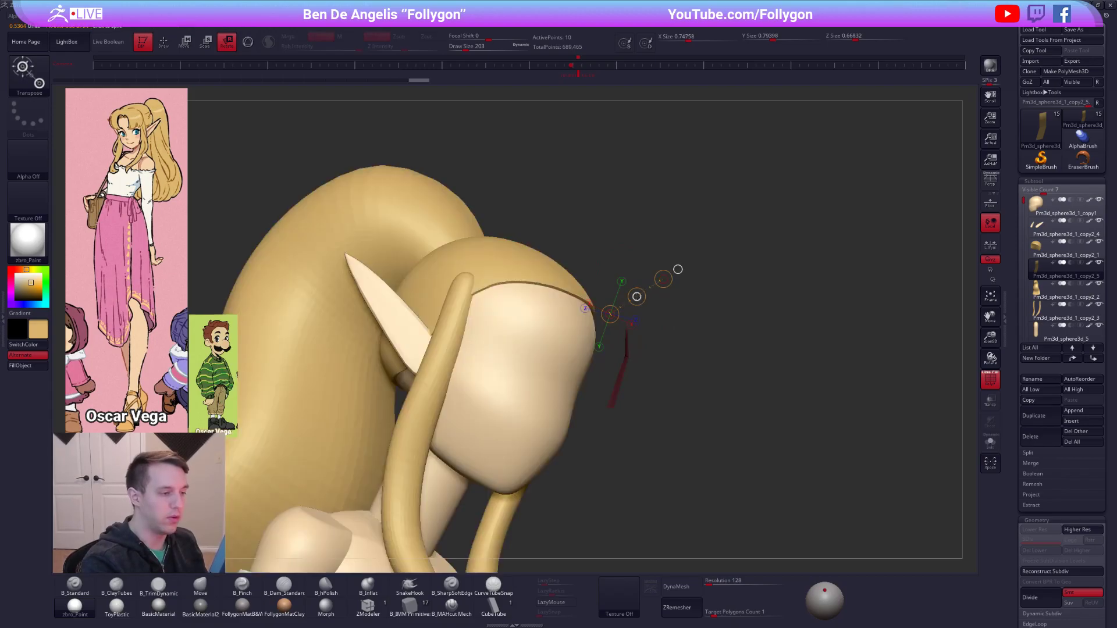
Fit the bent strip against the forehead and hairline with Move brush adjustments from several angles.
key(q)
mouse_move(612, 366)
right_down()
mouse_move(582, 355)
mouse_move(684, 325)
right_up()
ctrl+drag(835, 319, 850, 337)
key(q)
key(space)
drag(650, 356, 655, 356)
drag(640, 333, 642, 329)
key(shift+f)
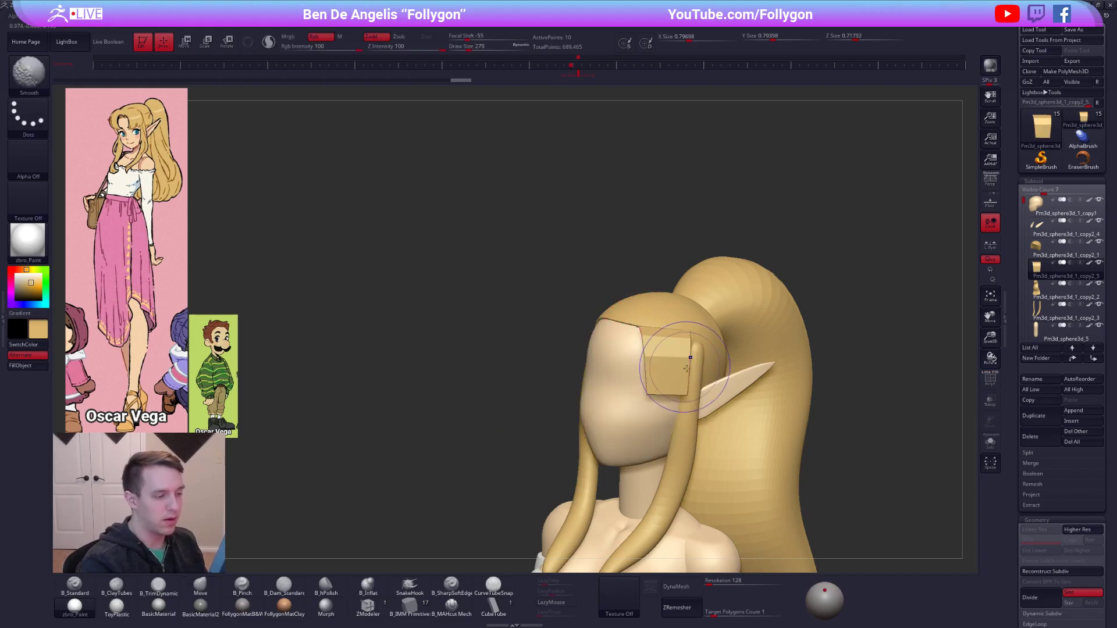
mouse_move(691, 383)
shift+right_down()
mouse_move(627, 376)
mouse_move(624, 353)
shift+right_up()
Make the head the active subtool and shape shallow mirrored eye sockets into the face with a smaller brush.
alt+click(624, 368)
key(space)
drag(636, 377, 629, 377)
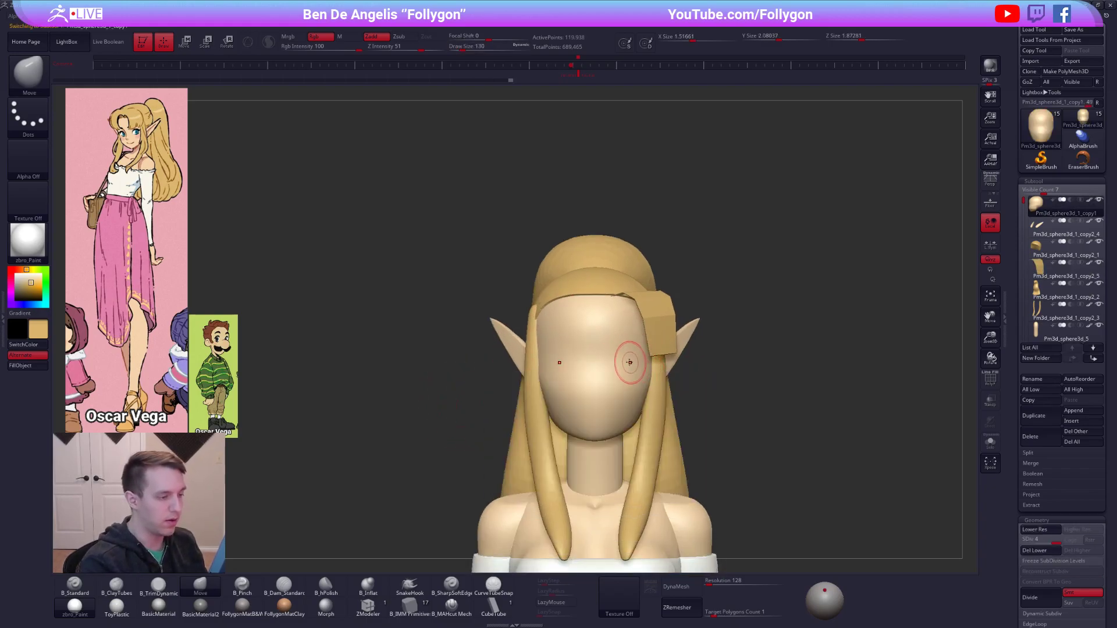
key(1)
key(2)
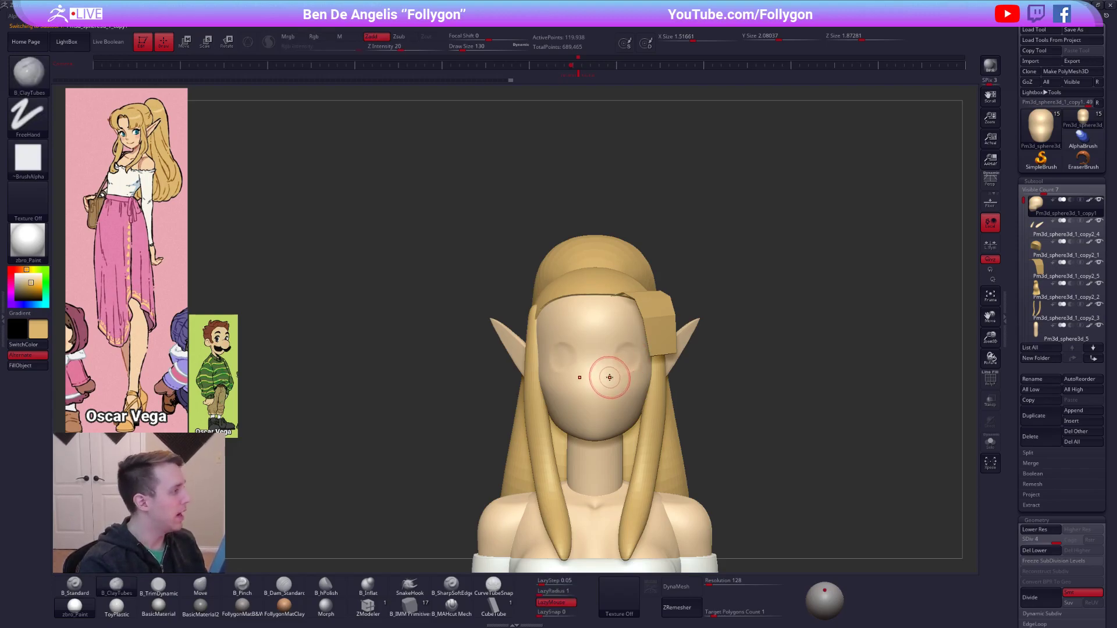
right_drag(629, 381, 576, 377)
Make the bang strip active and reshape its edges with a large Move brush to follow the forehead.
alt+click(651, 342)
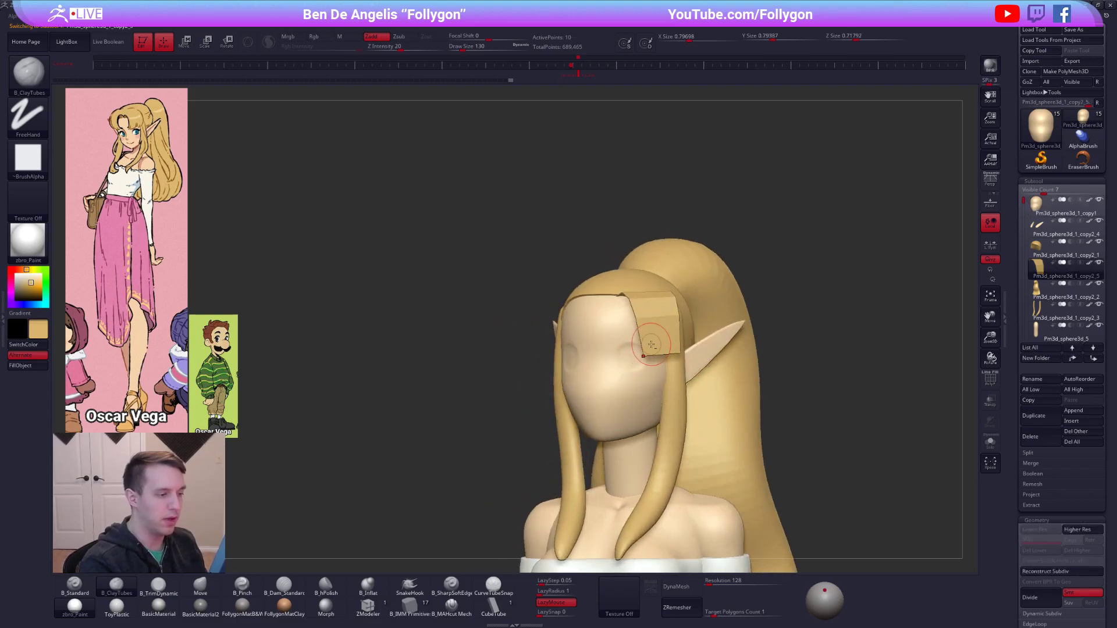
key(shift+f)
right_click(656, 349)
key(b)
key(m)
key(v)
drag(656, 354, 642, 351)
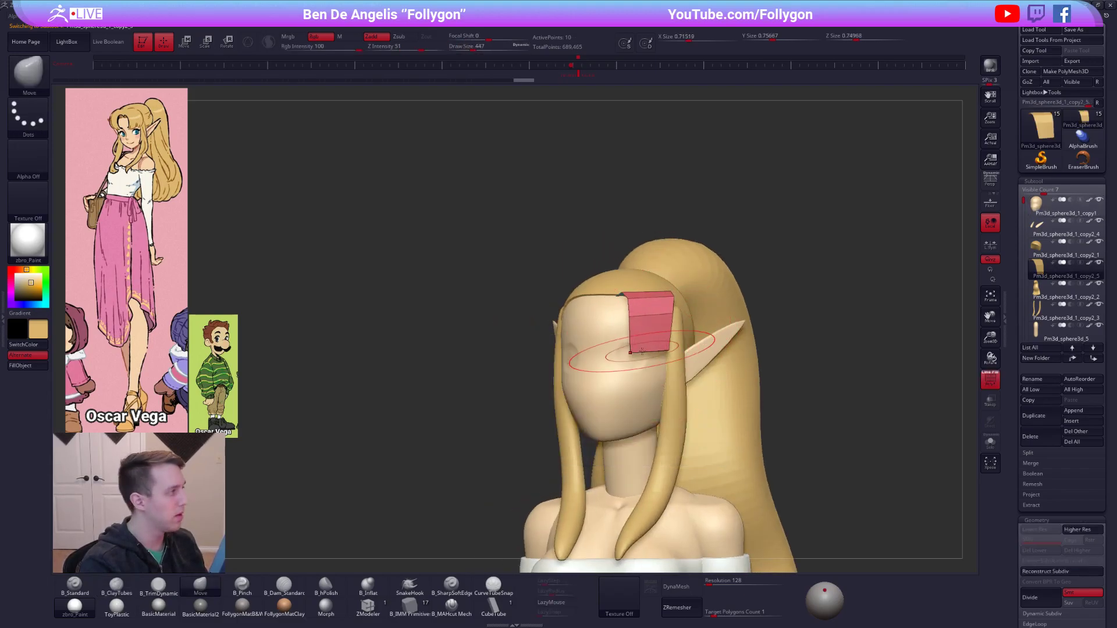
right_drag(643, 351, 667, 329)
right_click(667, 328)
drag(661, 336, 662, 336)
mouse_move(666, 328)
mouse_down()
mouse_move(674, 344)
mouse_move(632, 343)
mouse_up()
mouse_move(631, 363)
right_down()
mouse_move(673, 327)
mouse_move(686, 334)
mouse_move(626, 366)
right_up()
Shift the whole bang strip slightly with a horizontal Transpose Move line and return to Draw mode.
key(w)
shift+drag(631, 326, 683, 325)
drag(656, 326, 651, 325)
key(q)
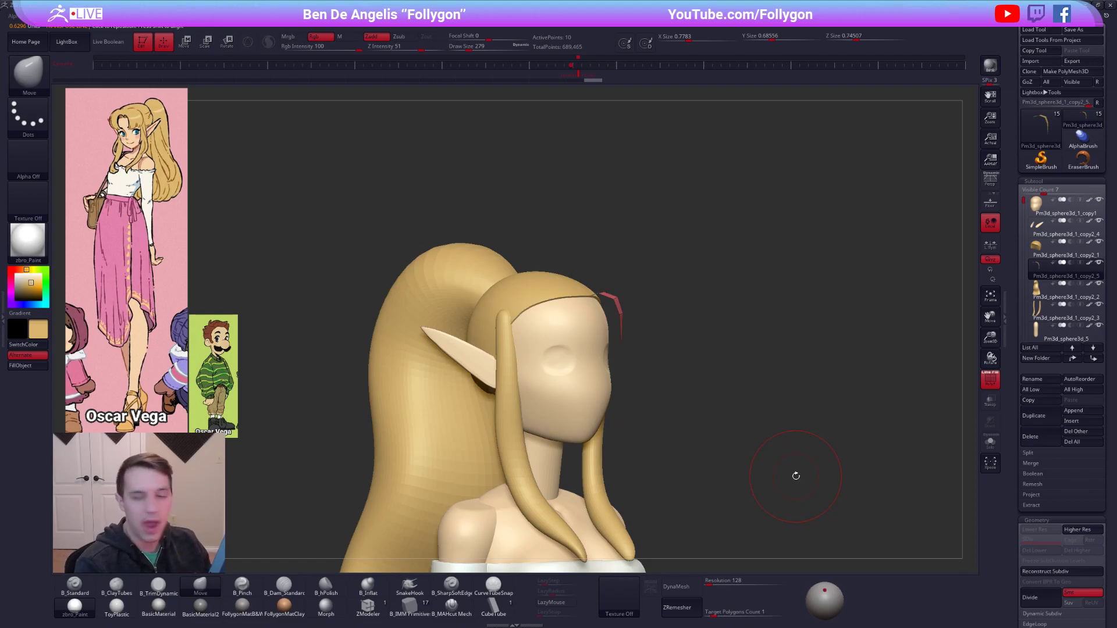
Compare the full figure's proportions, top and hair with the reference from several angles, checking the wireframes of the top and bang strip.
drag(796, 476, 782, 508)
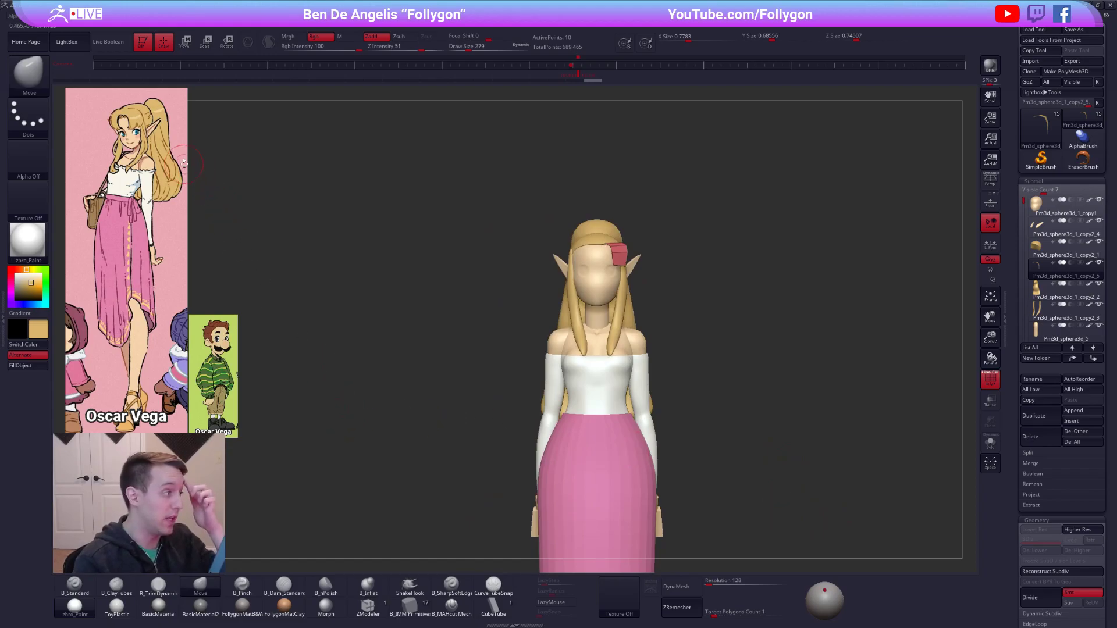
mouse_move(655, 379)
mouse_down()
mouse_move(605, 379)
mouse_move(650, 377)
mouse_up()
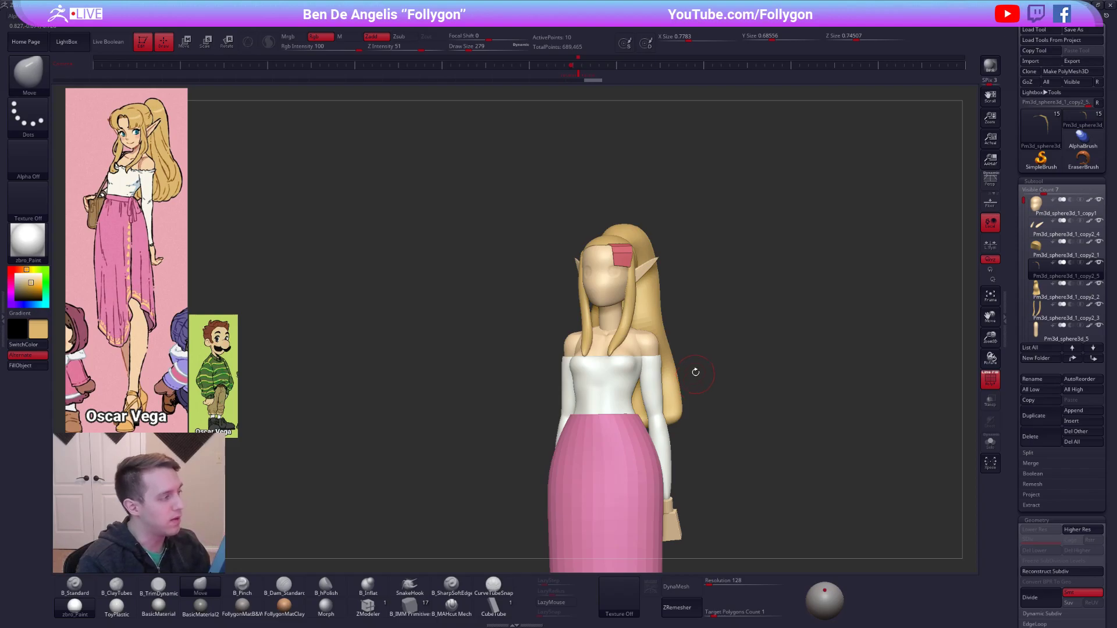
alt+drag(709, 378, 766, 369)
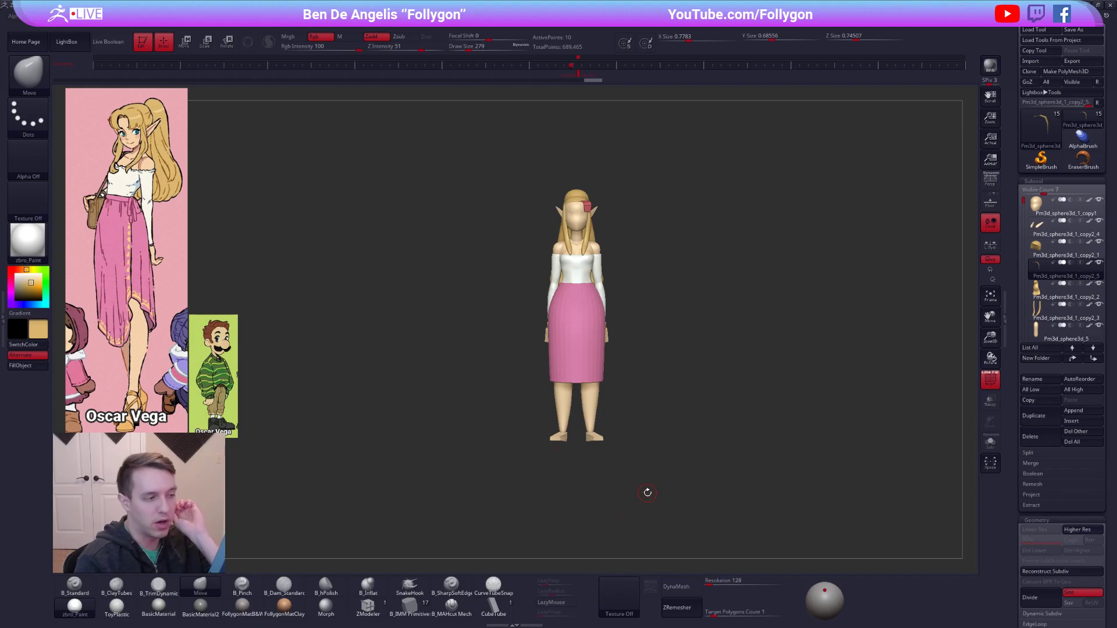
alt+click(569, 278)
ctrl+right_drag(571, 281, 624, 355)
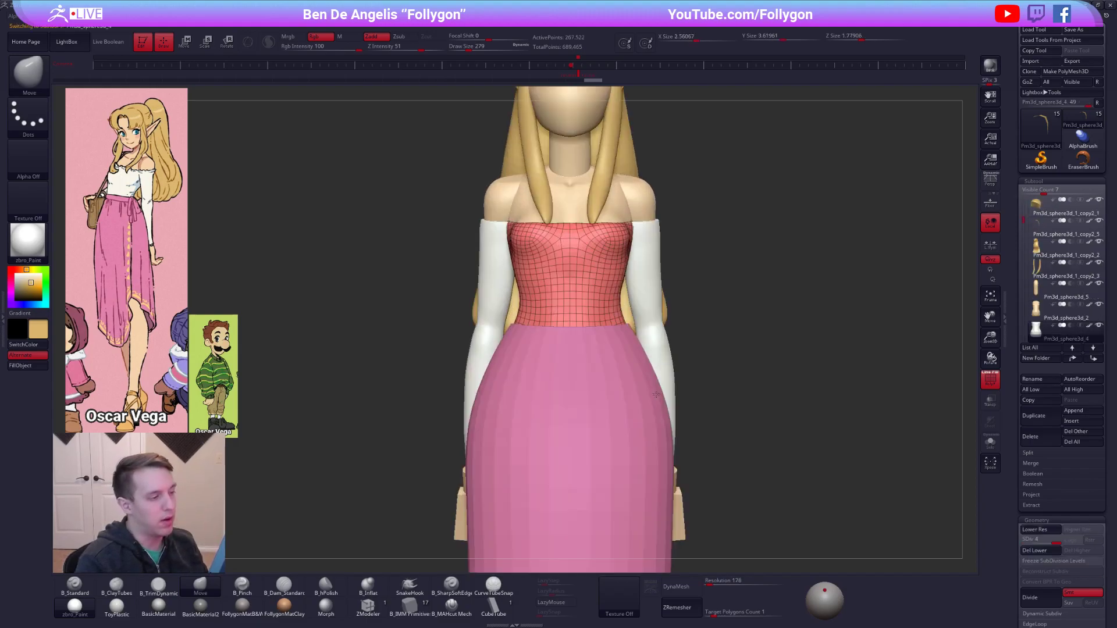
key(shift+f)
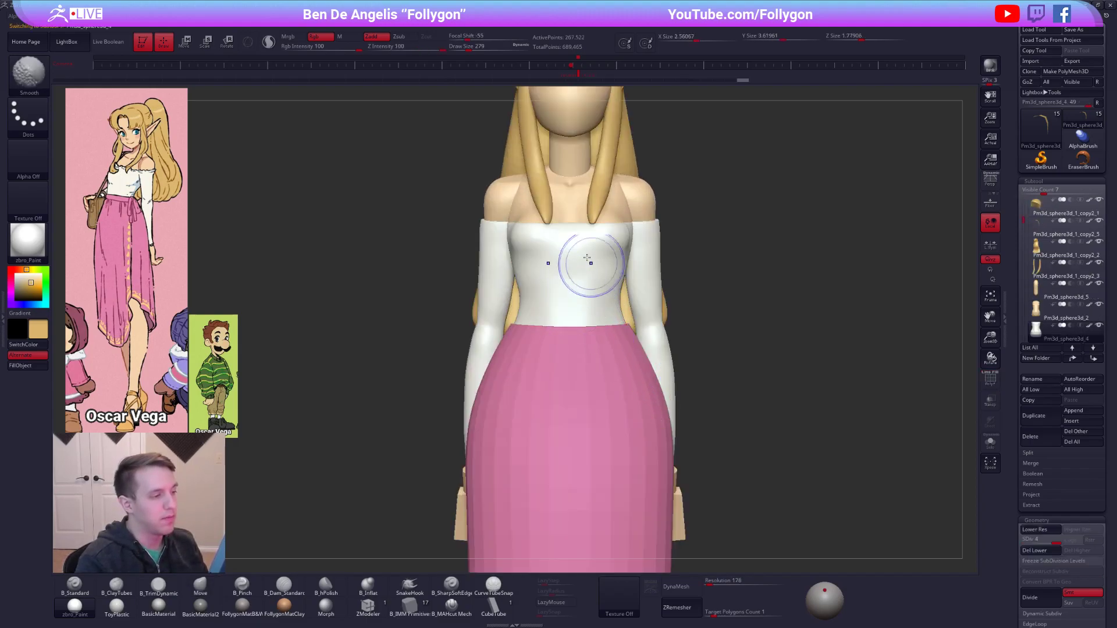
alt+right_drag(605, 299, 588, 447)
alt+click(582, 198)
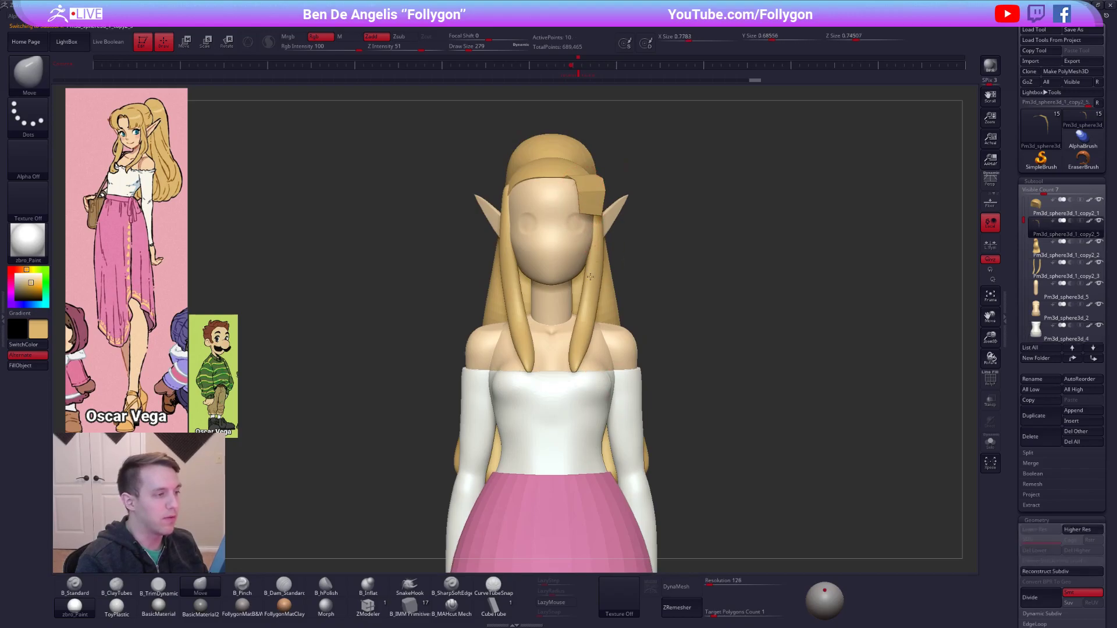
alt+right_drag(680, 208, 693, 331)
key(shift+f)
key(shift+f)
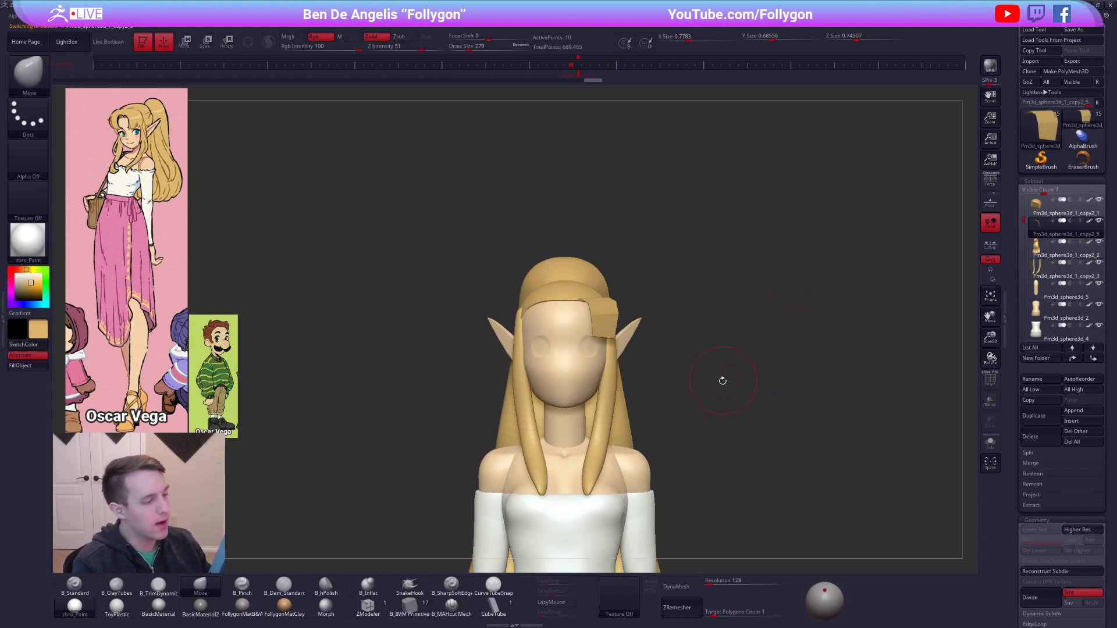
key(shift+f)
key(shift+f)
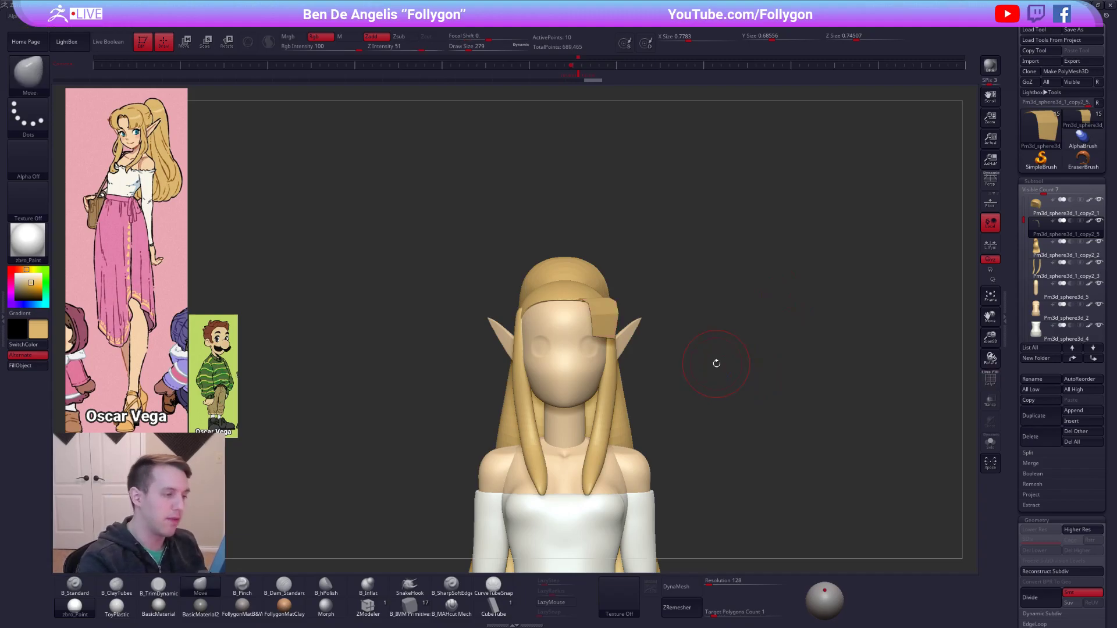
Pull the bang strip's corners closer to the hairline with the Move brush and reduce the brush size.
drag(716, 364, 609, 313)
mouse_move(609, 313)
right_down()
mouse_move(608, 297)
mouse_move(603, 308)
mouse_move(628, 299)
mouse_move(627, 320)
right_up()
mouse_move(623, 314)
mouse_down()
mouse_move(630, 302)
mouse_move(640, 309)
mouse_move(631, 329)
mouse_up()
key(space)
right_drag(622, 327, 633, 300)
Slice the bang strip vertically down its middle with SliceCurve to split it into two polygroups.
key(shift+f)
key(ctrl+shift+space)
click(641, 501)
ctrl+shift+drag(600, 270, 582, 419)
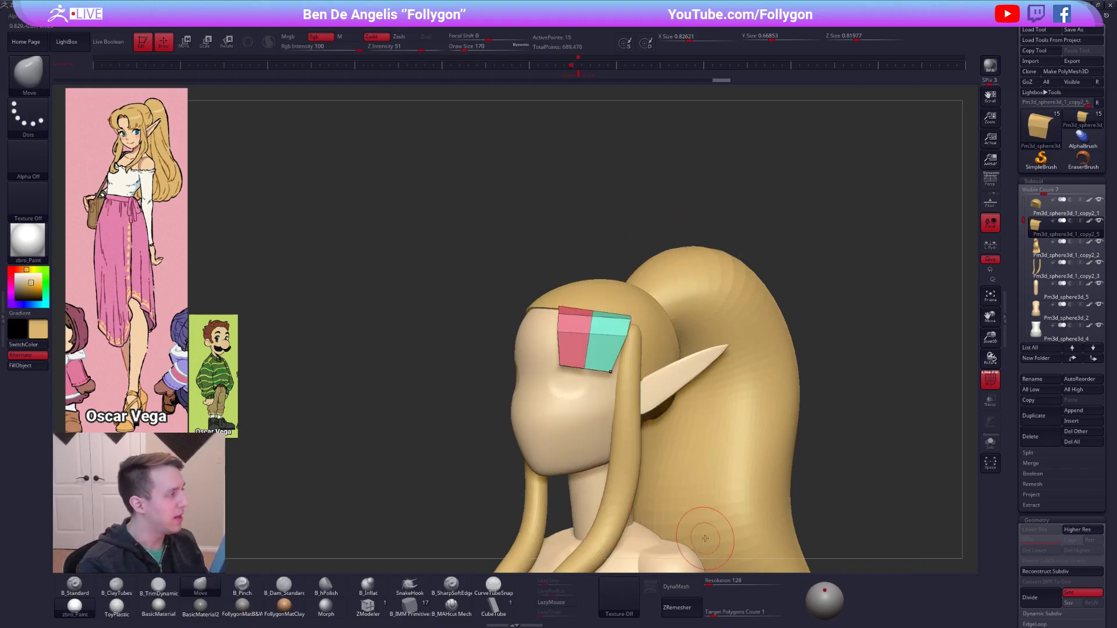
Round the sliced bang strip around the forehead by moving its middle and lower vertices with the Move brush.
drag(594, 320, 594, 317)
right_drag(593, 341, 558, 350)
drag(562, 352, 565, 354)
right_drag(565, 353, 611, 356)
key(shift+s)
drag(619, 360, 622, 362)
right_drag(623, 362, 755, 400)
key(shift+s)
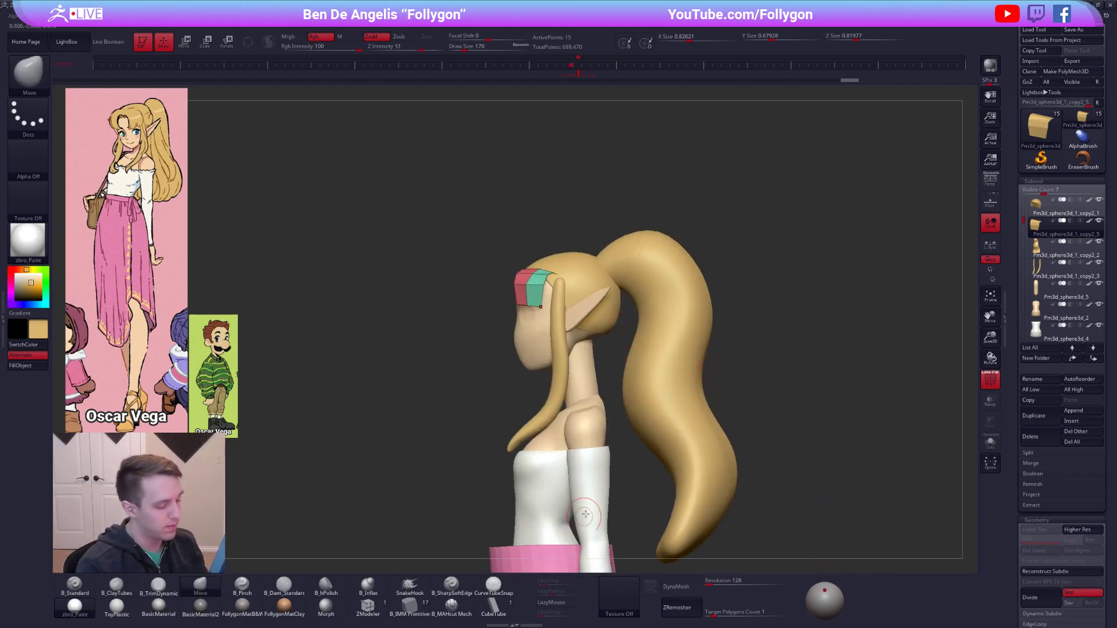
Make the ponytail the active subtool and try a CurveTubeSnap stroke along its surface.
click(493, 584)
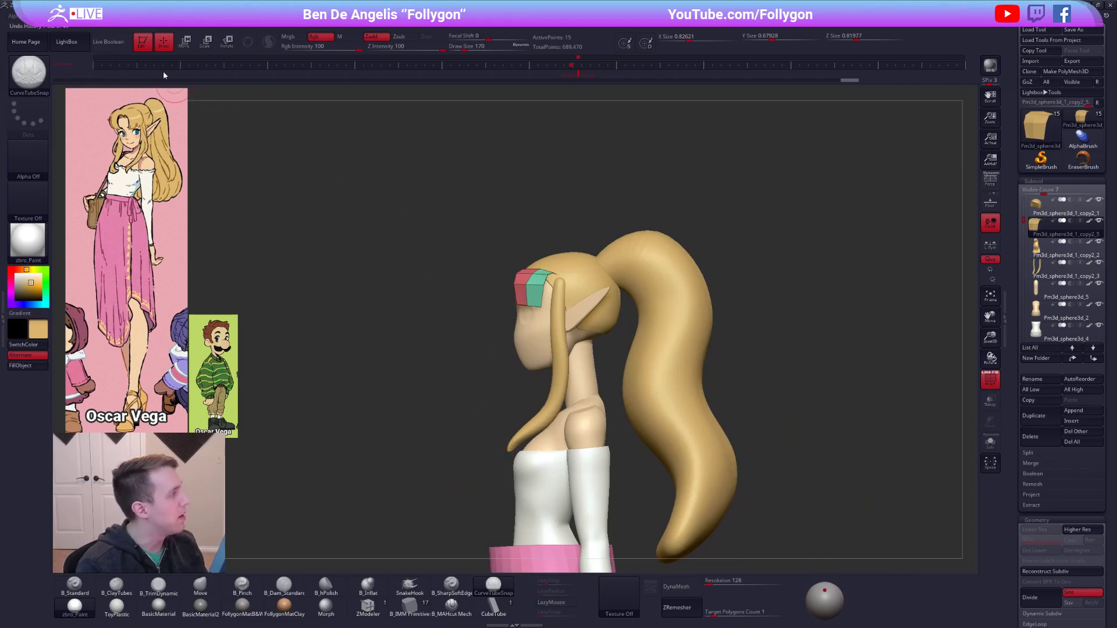
key(shift+f)
alt+right_drag(688, 306, 660, 306)
alt+click(660, 317)
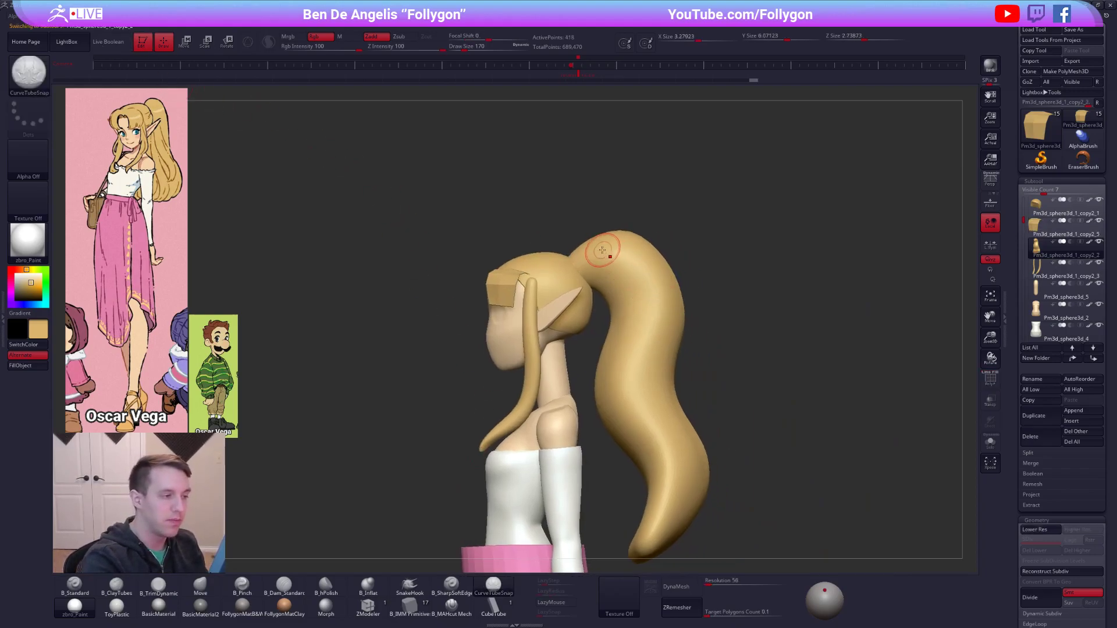
mouse_move(585, 254)
mouse_down()
mouse_move(635, 326)
mouse_move(658, 333)
mouse_up()
key(ctrl+z)
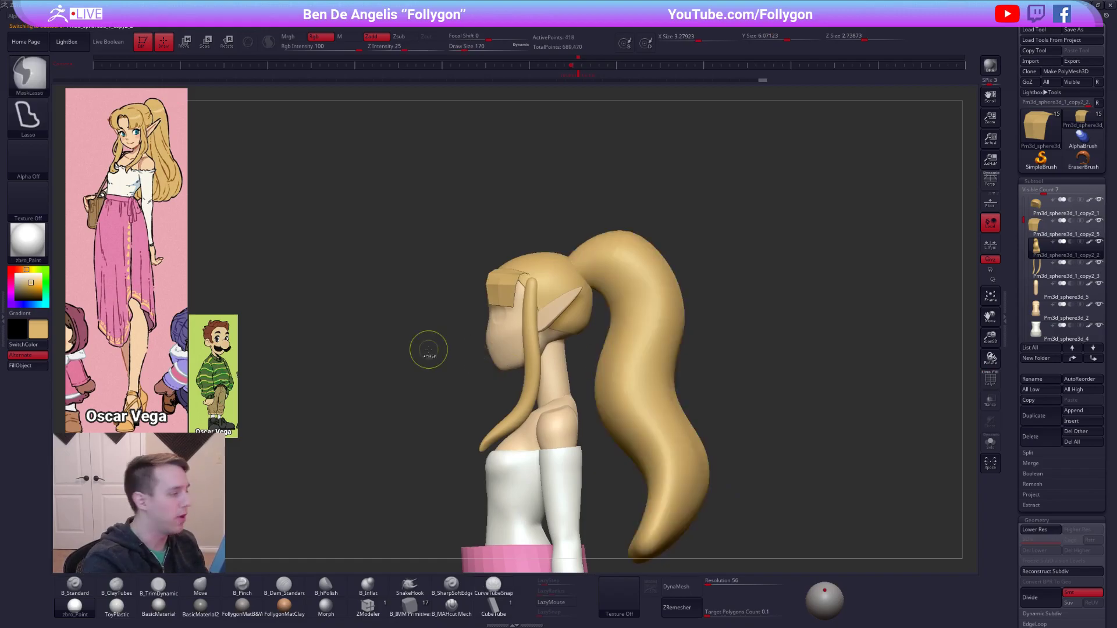
Check the Stroke curve settings, draw a winding CurveTubeSnap strand down the ponytail, and isolate the ponytail subtool with its wireframe shown.
click(3, 319)
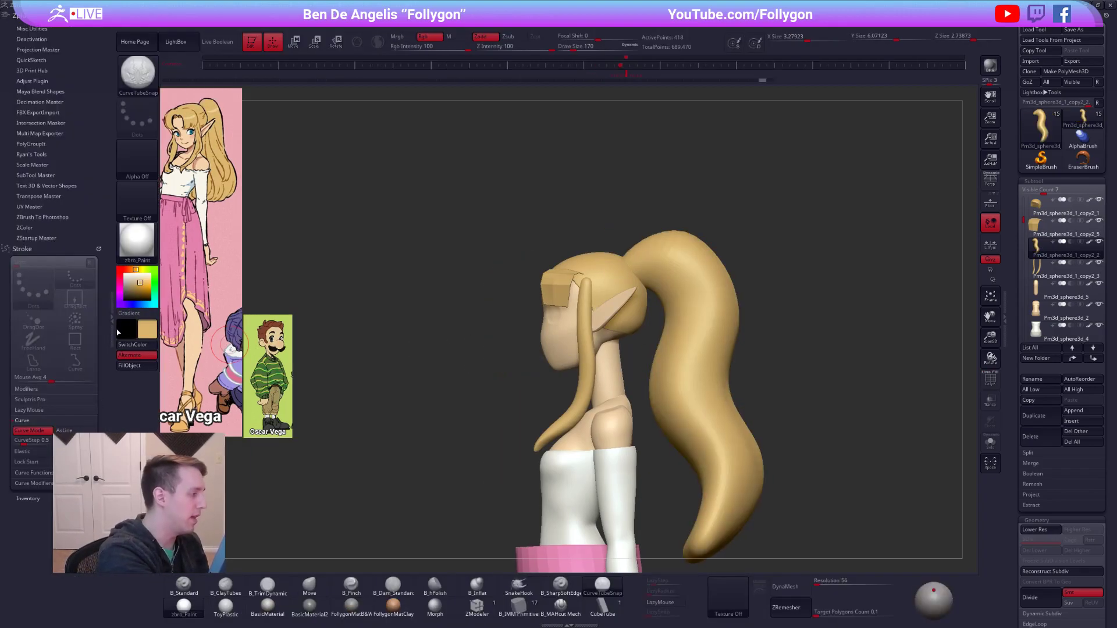
click(116, 332)
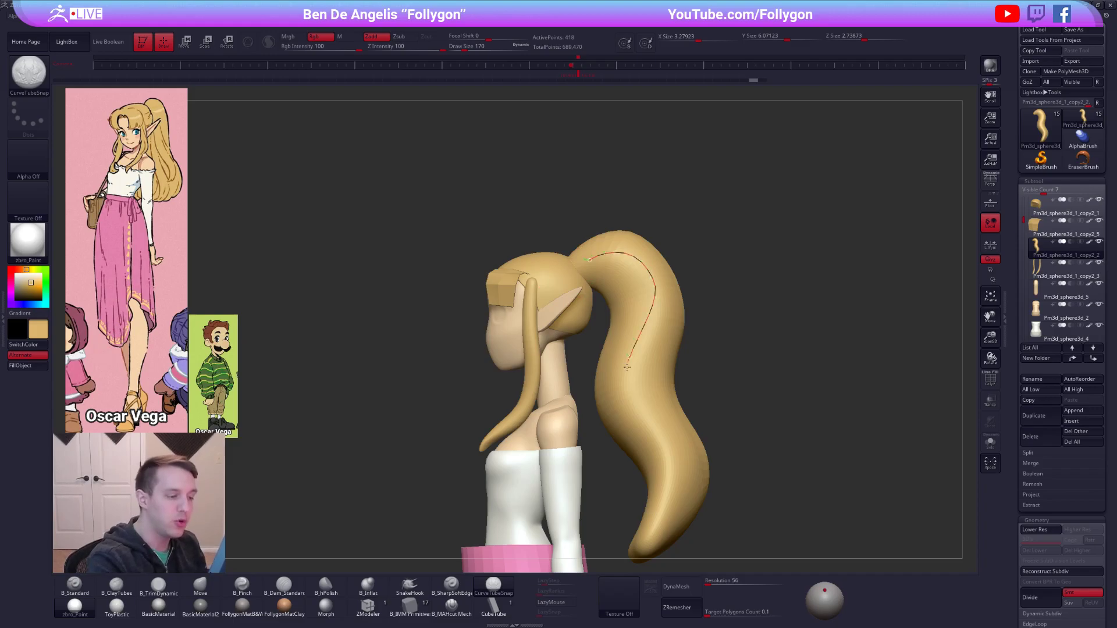
drag(628, 361, 669, 458)
alt+drag(732, 488, 716, 450)
key(shift+f)
key(shift+d)
key(alt+s)
drag(732, 494, 716, 439)
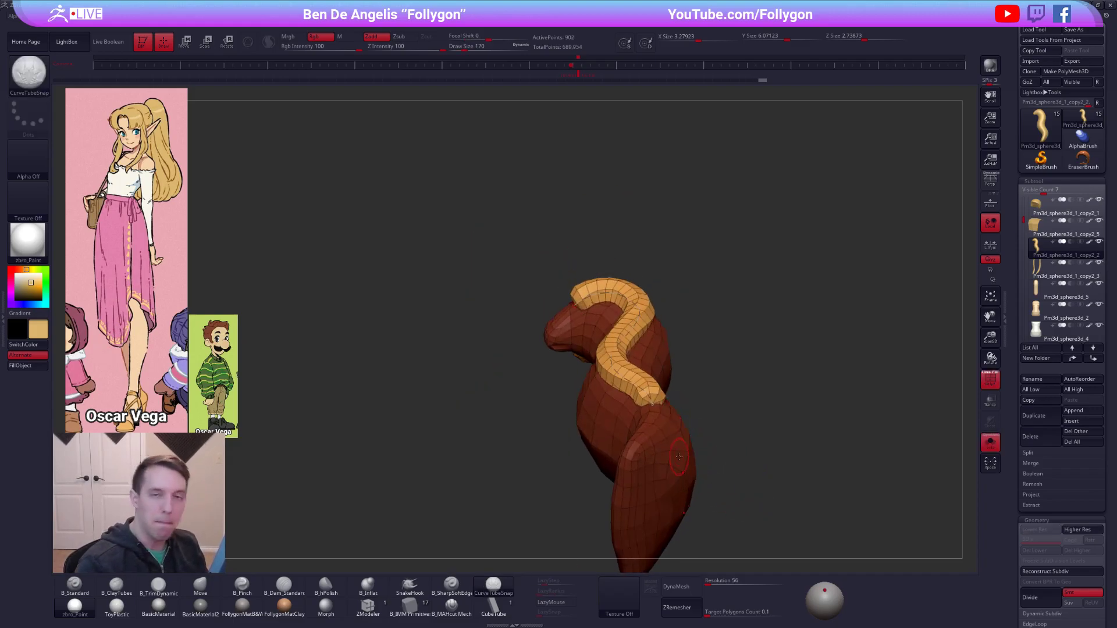
Dock the Brush palette's modifiers in the tray, set the CurveTubeSnap Brush Modifier to 4, and rebuild the ponytail strand as a square tube.
mouse_move(40, 18)
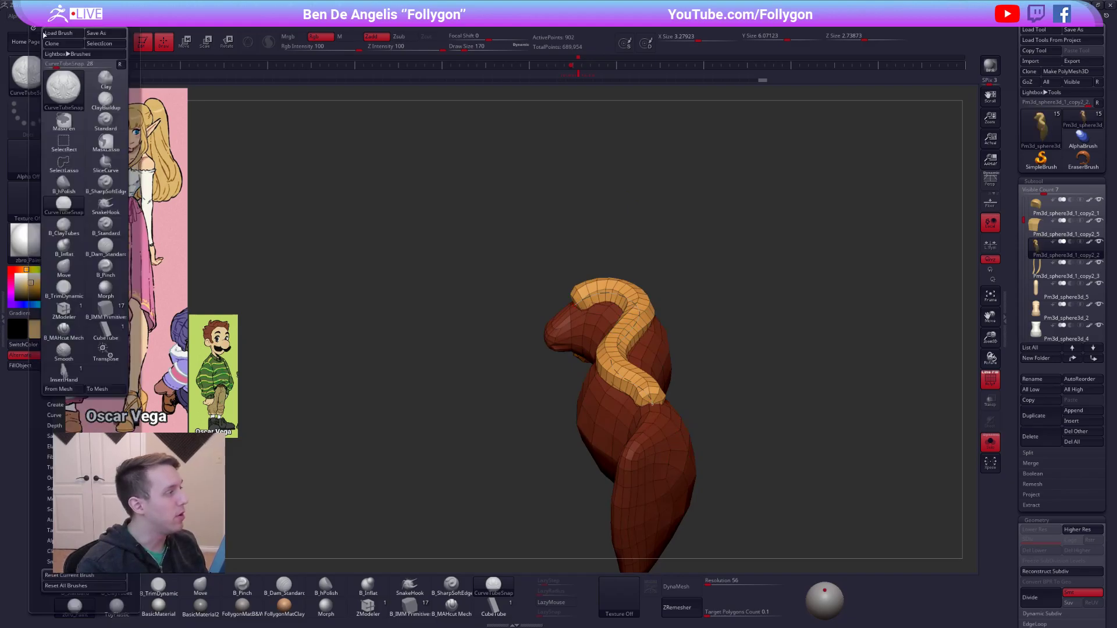
drag(111, 582, 109, 379)
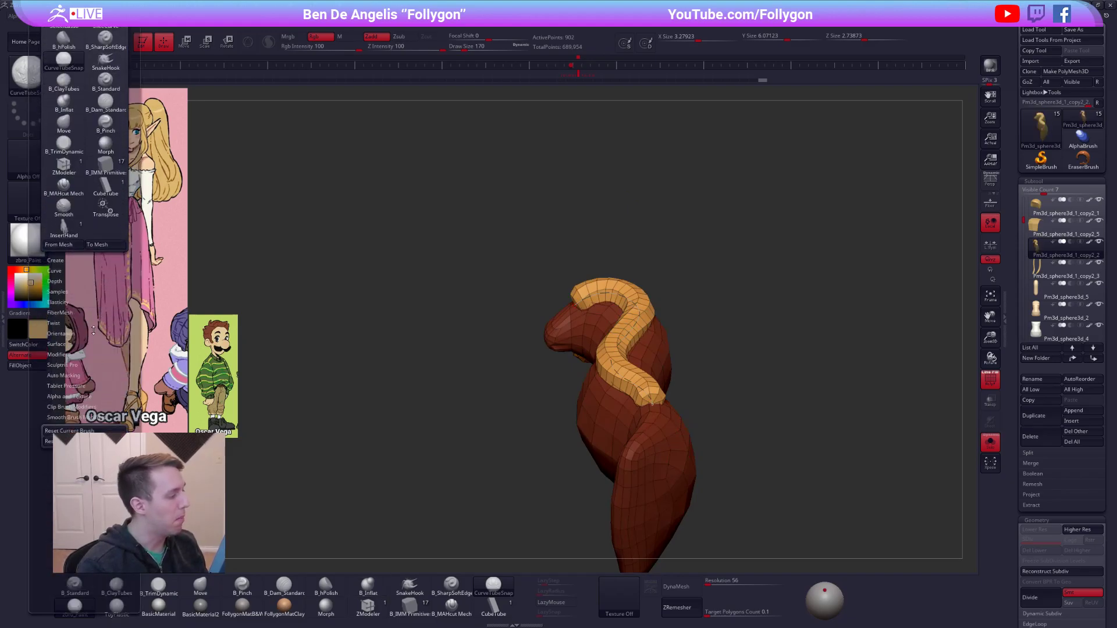
drag(96, 330, 96, 345)
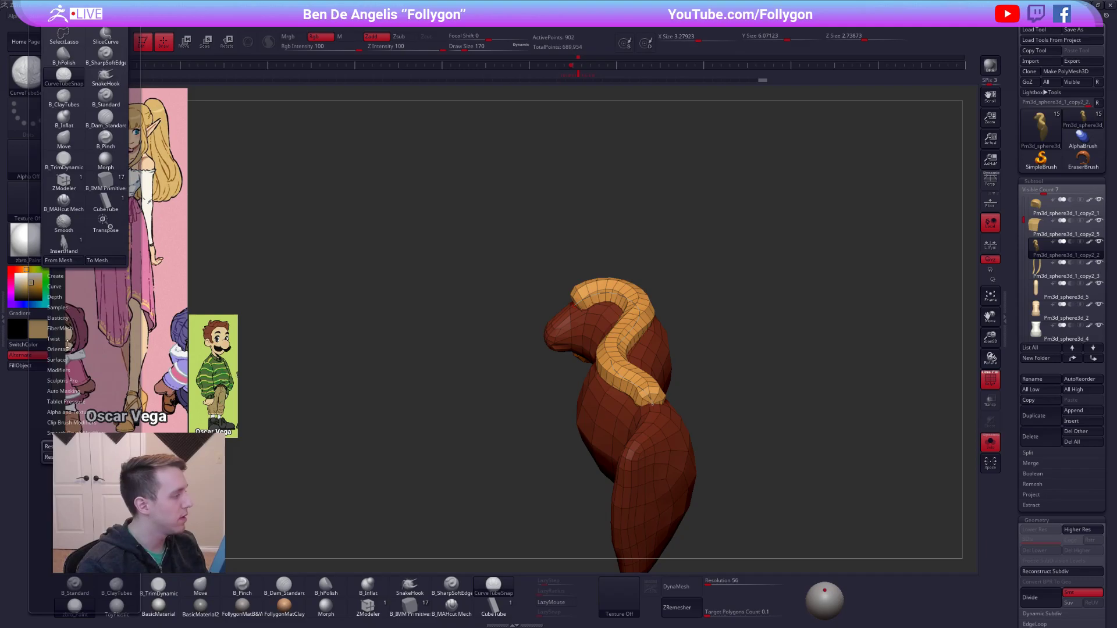
click(3, 319)
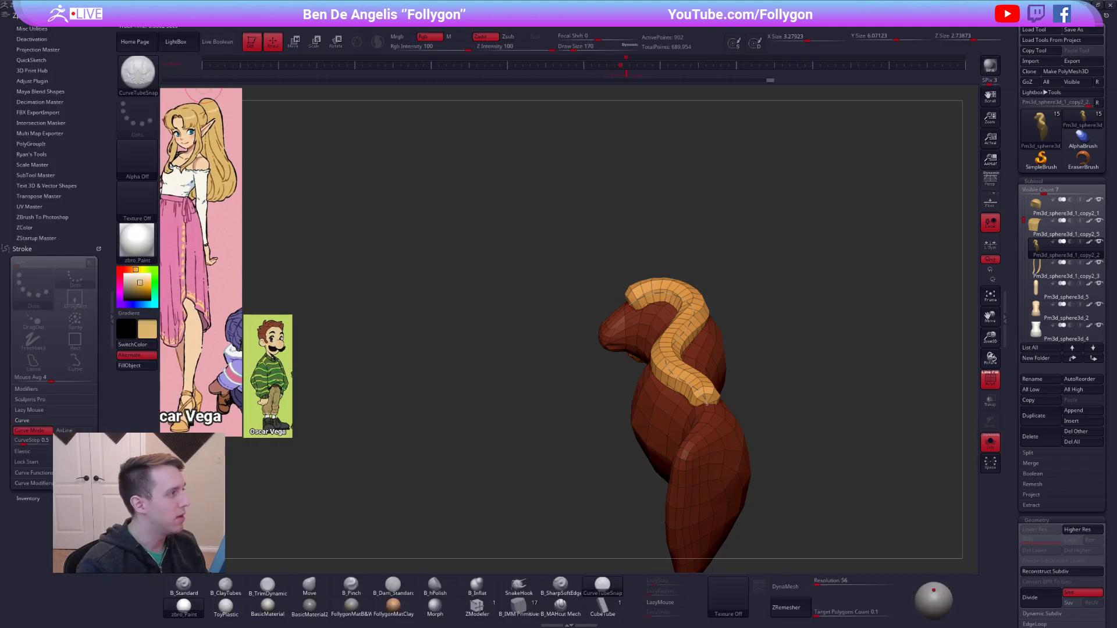
click(144, 29)
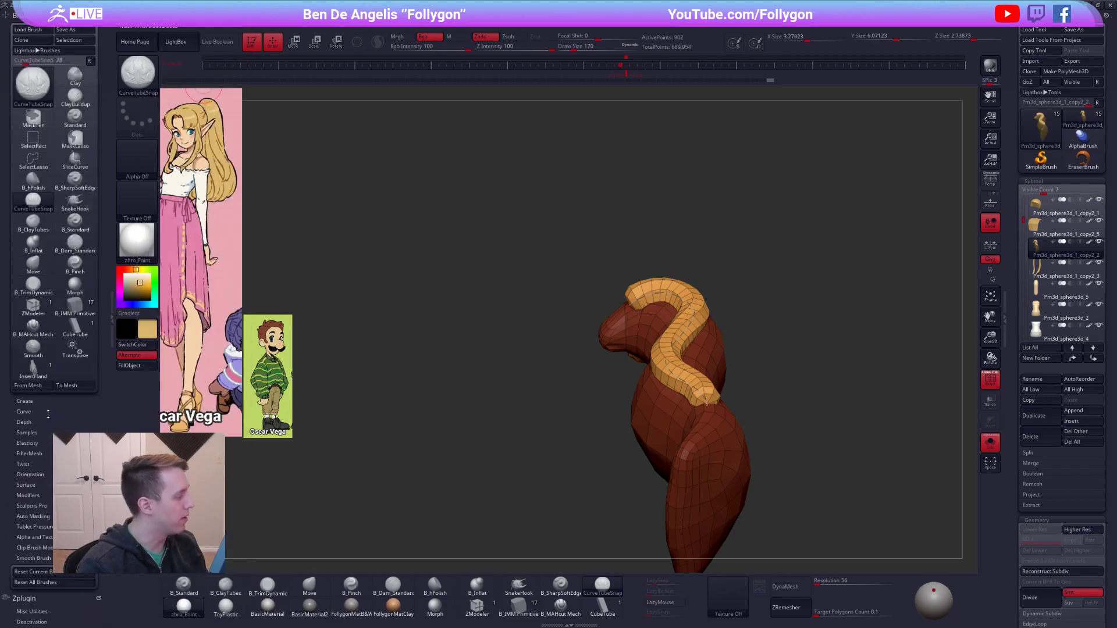
drag(70, 471, 70, 370)
click(56, 394)
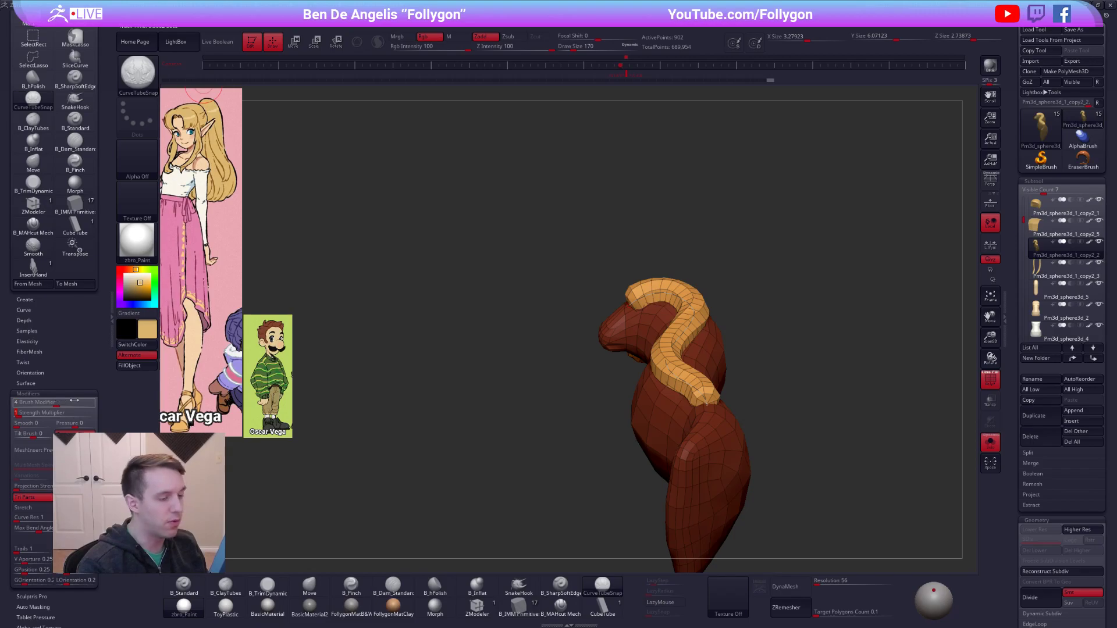
click(683, 321)
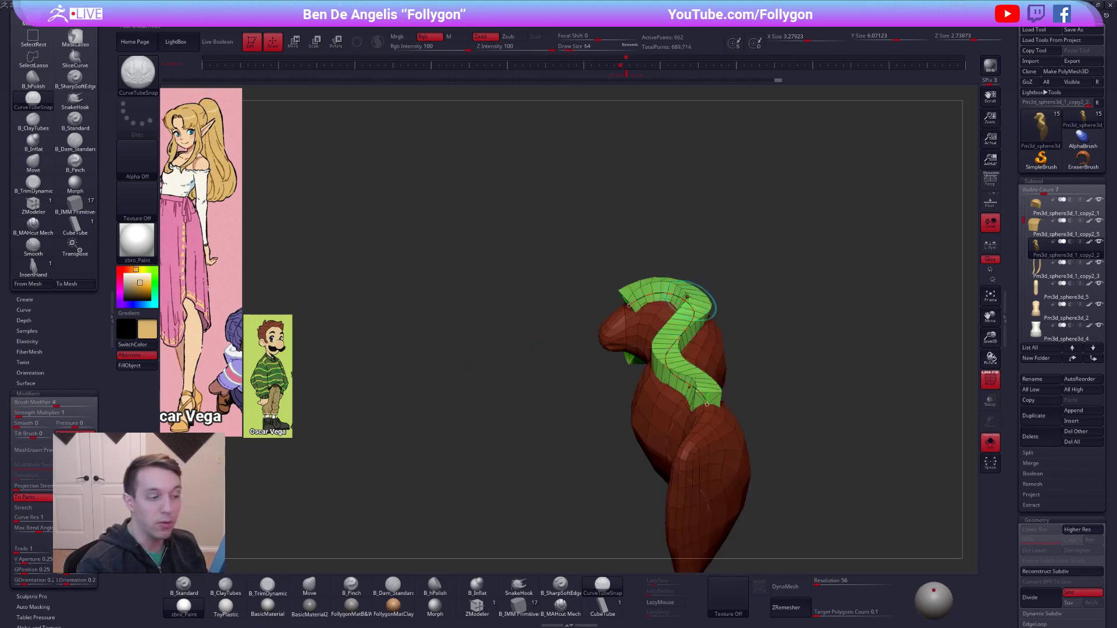
Isolate the square tube strands from the ponytail and examine their shape from several angles.
right_drag(683, 315, 633, 357)
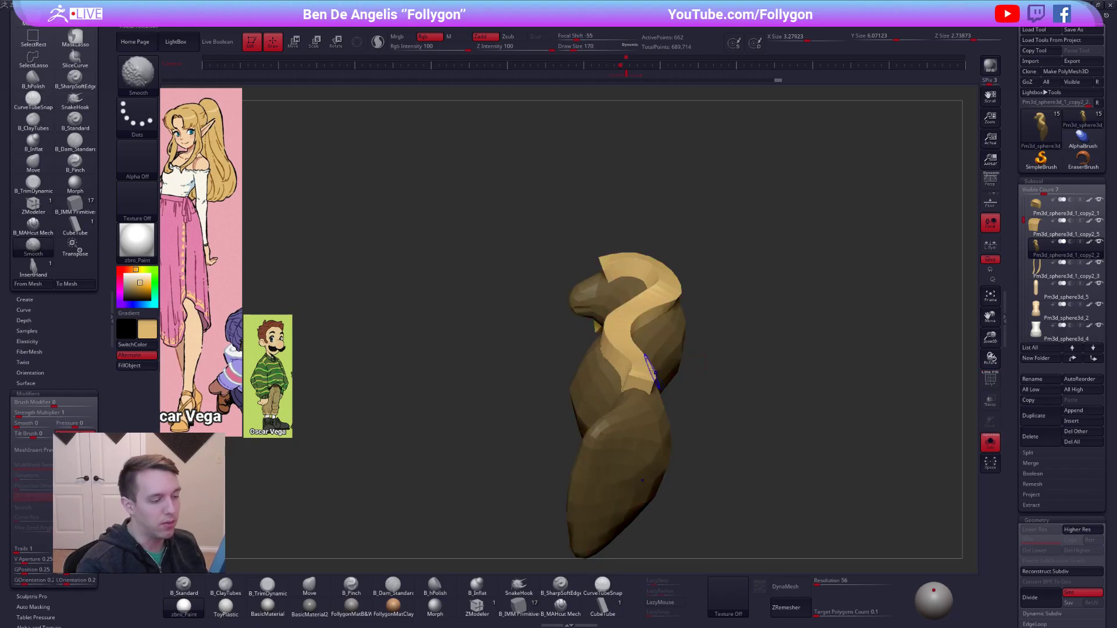
ctrl+shift+click(627, 370)
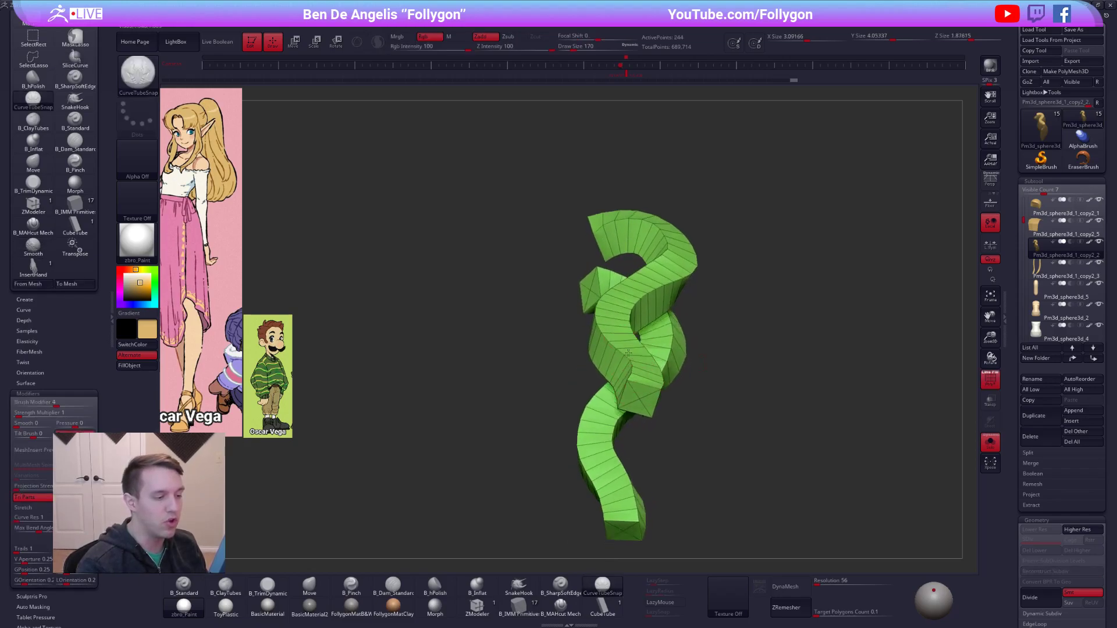
key(f)
right_drag(609, 384, 606, 330)
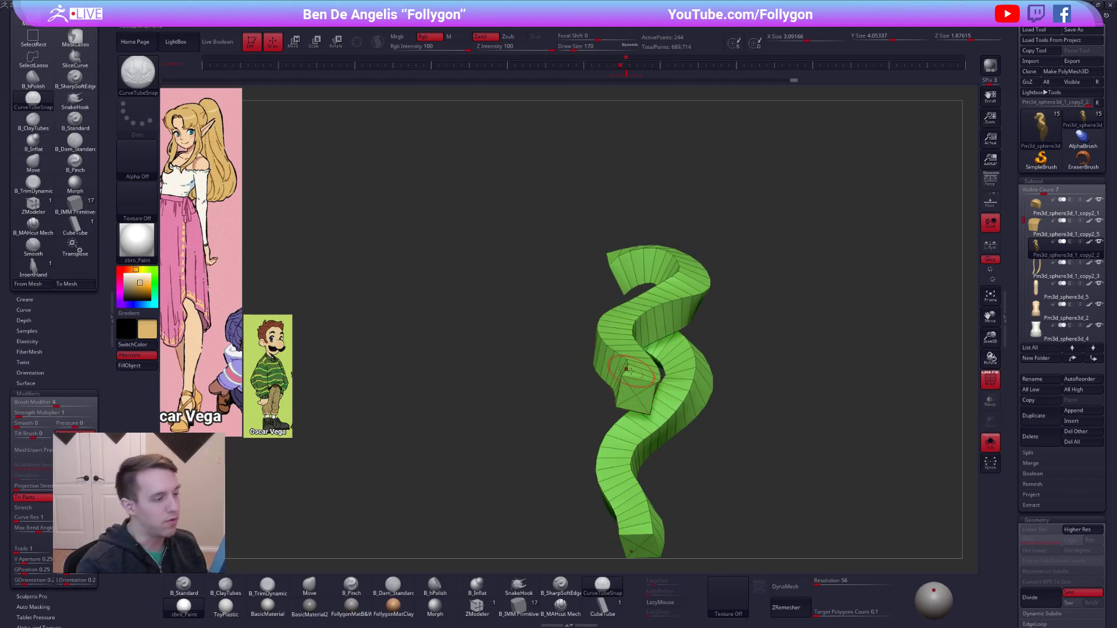
Try a CubeTube strand at draw size 150 along the surface of the existing ponytail strand.
click(603, 605)
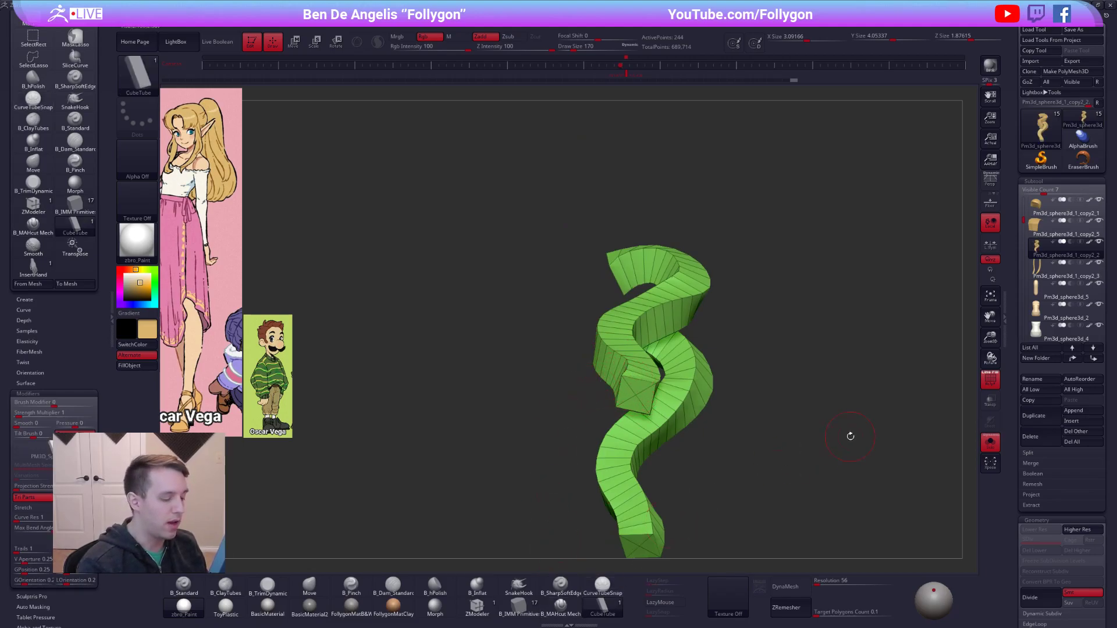
mouse_move(666, 291)
right_down()
mouse_move(666, 322)
mouse_move(661, 285)
right_up()
key(space)
click(677, 265)
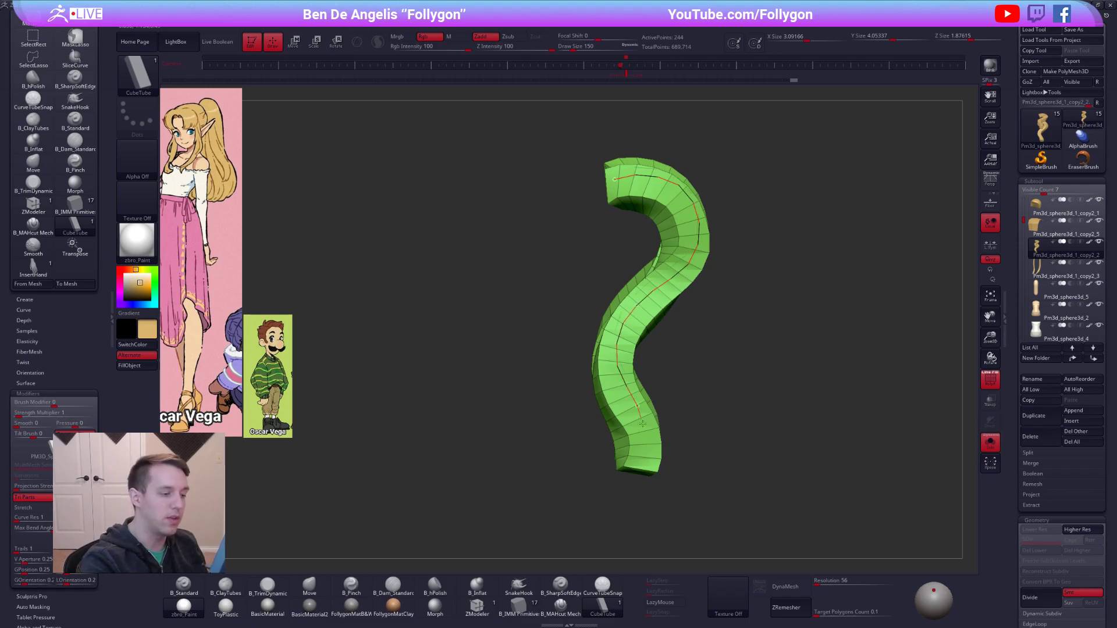
drag(642, 421, 644, 442)
right_drag(666, 499, 659, 441)
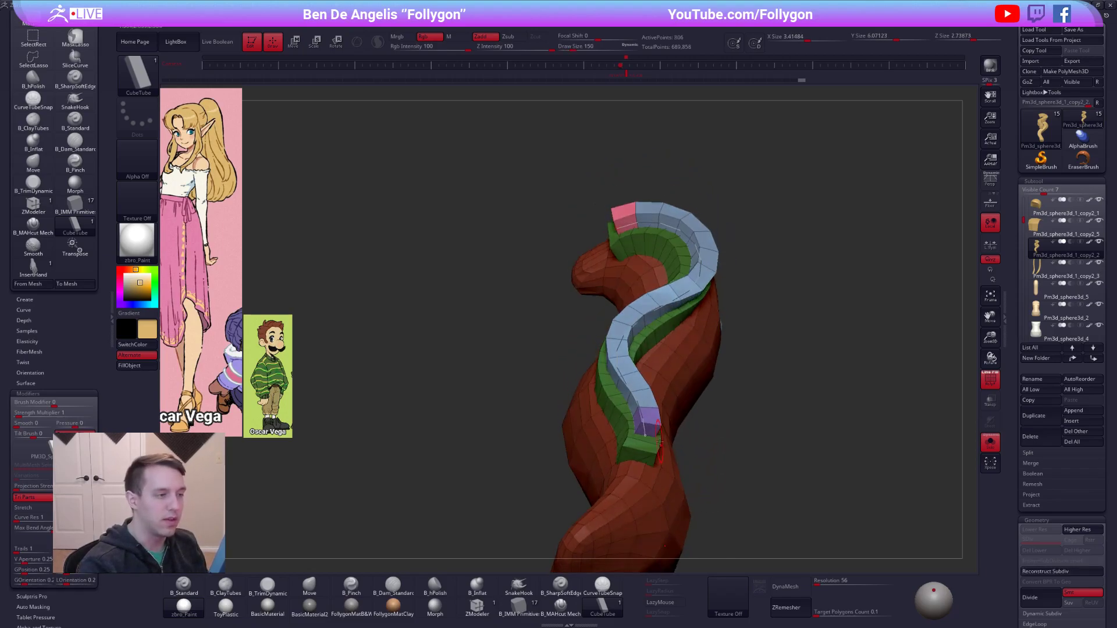
Clear the ponytail's mask, merge the new CubeTube strand into a single polygroup, and show the whole character.
key(s)
key(s)
ctrl+click(738, 380)
key(ctrl+w)
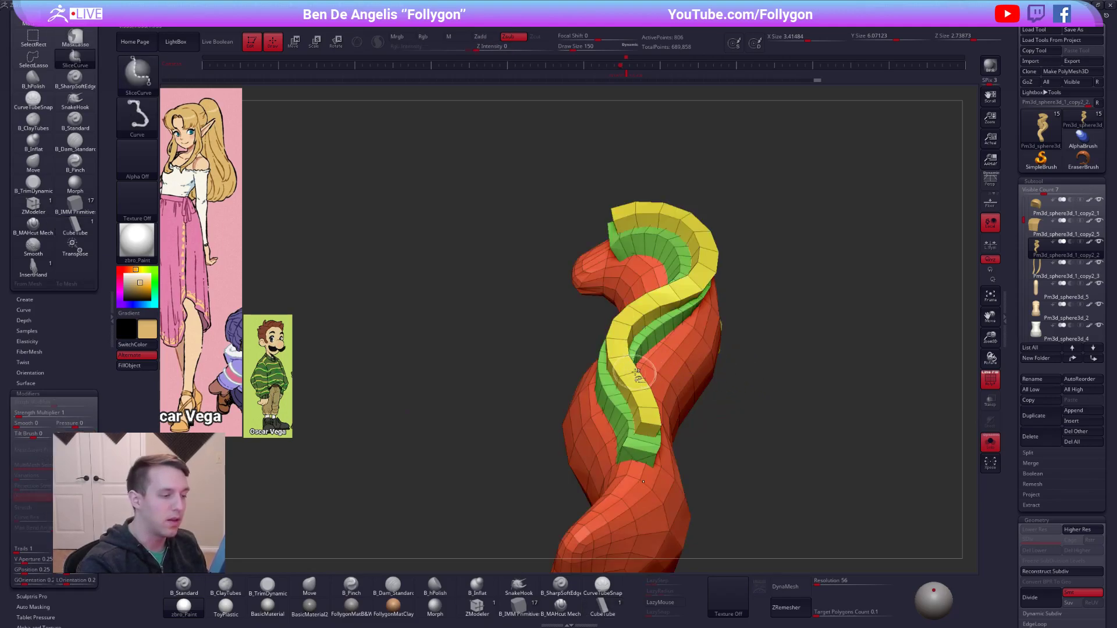
ctrl+shift+click(630, 385)
right_drag(658, 424, 722, 522)
Undo the tube strands and their polygroup changes back to the plain smooth ponytail.
key(s)
key(ctrl+z)
key(ctrl+z)
key(ctrl+z)
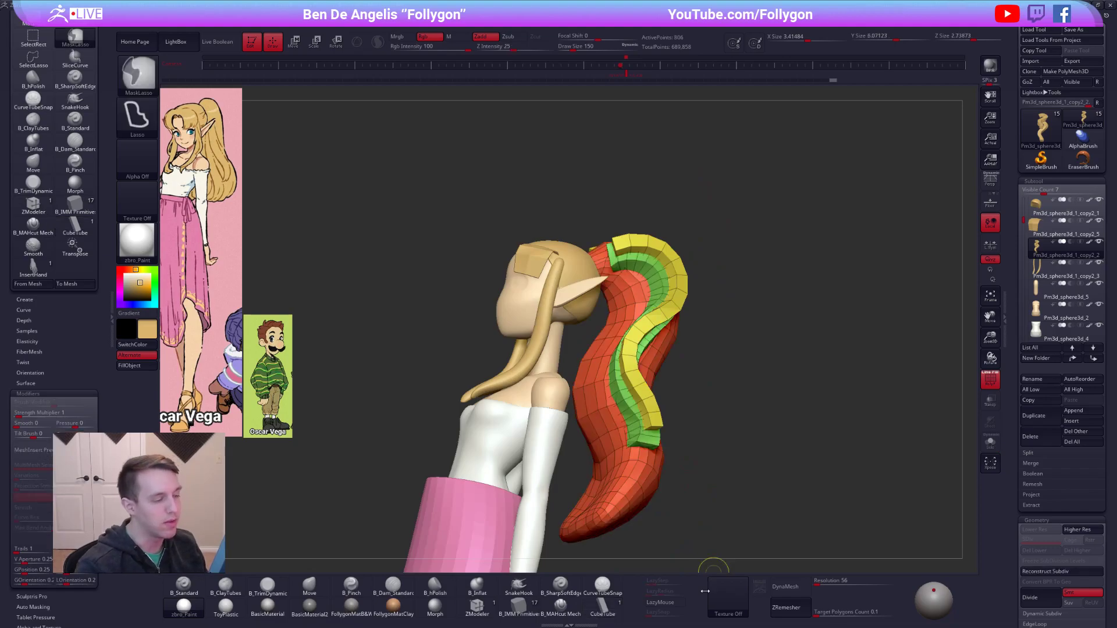
key(ctrl+z)
key(ctrl+z)
key(ctrl+z)
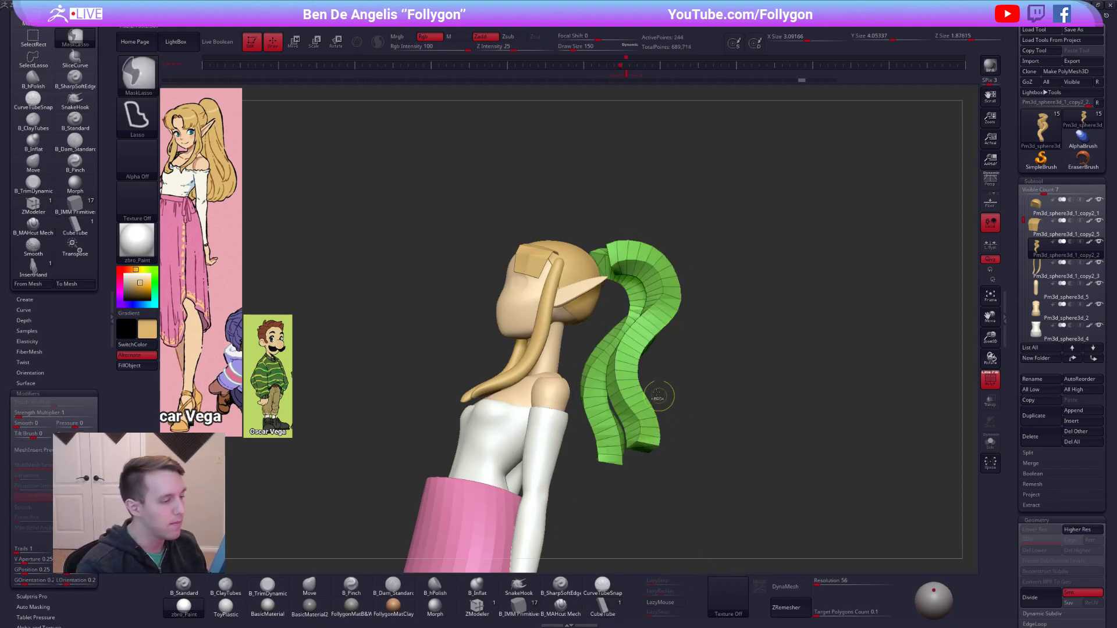
key(ctrl+z)
key(ctrl+z)
key(ctrl+z)
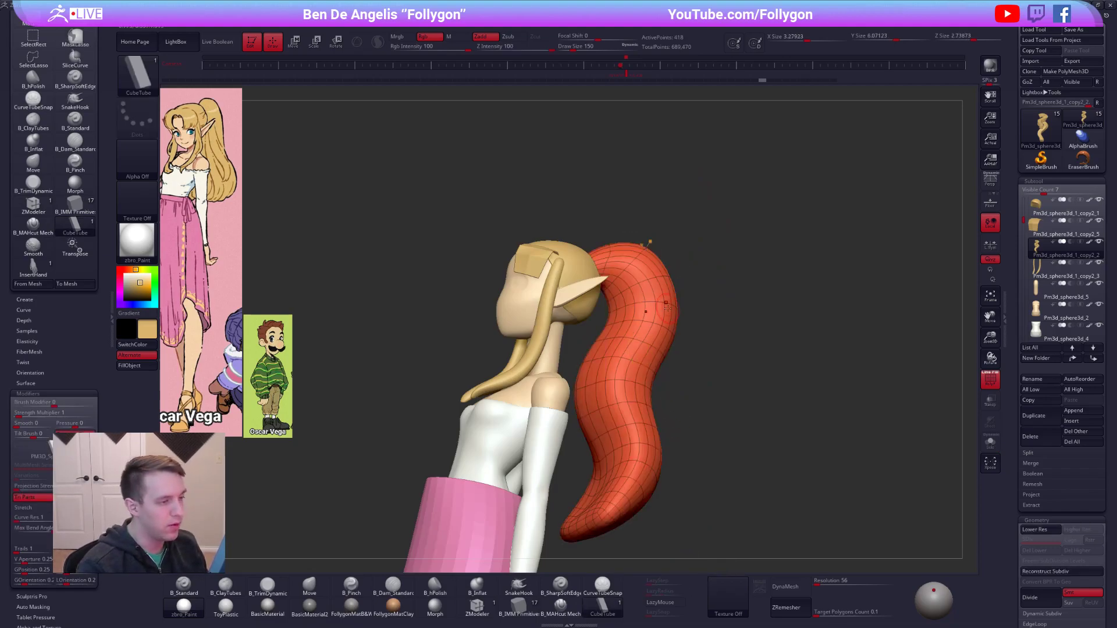
Check the CurveTubeSnap brush's elasticity and modifier settings in the tray and close it again.
click(113, 317)
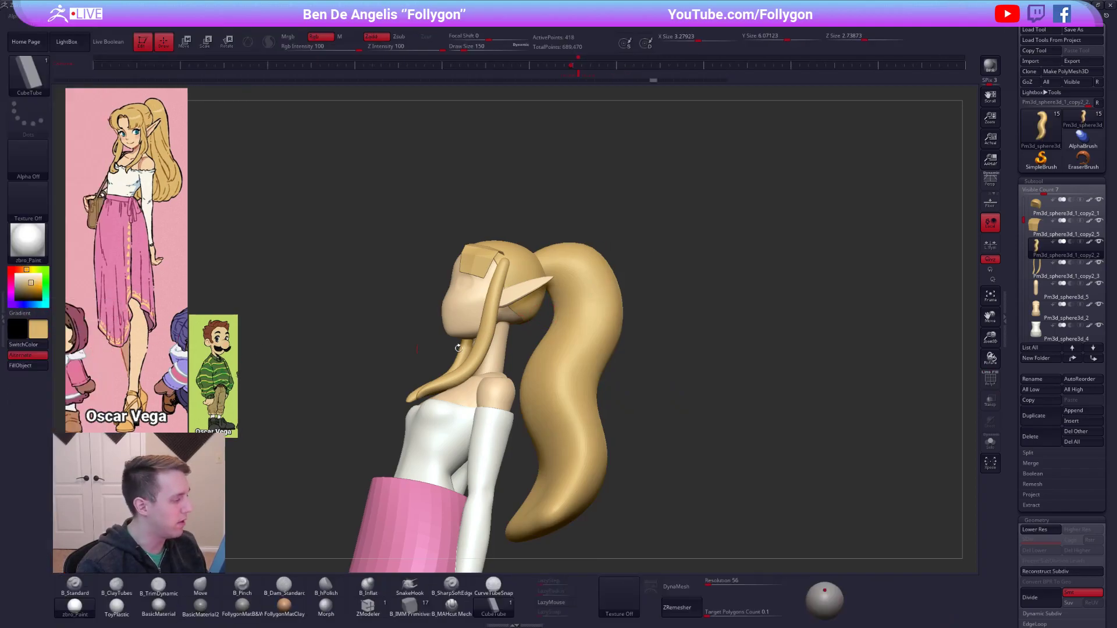
click(494, 585)
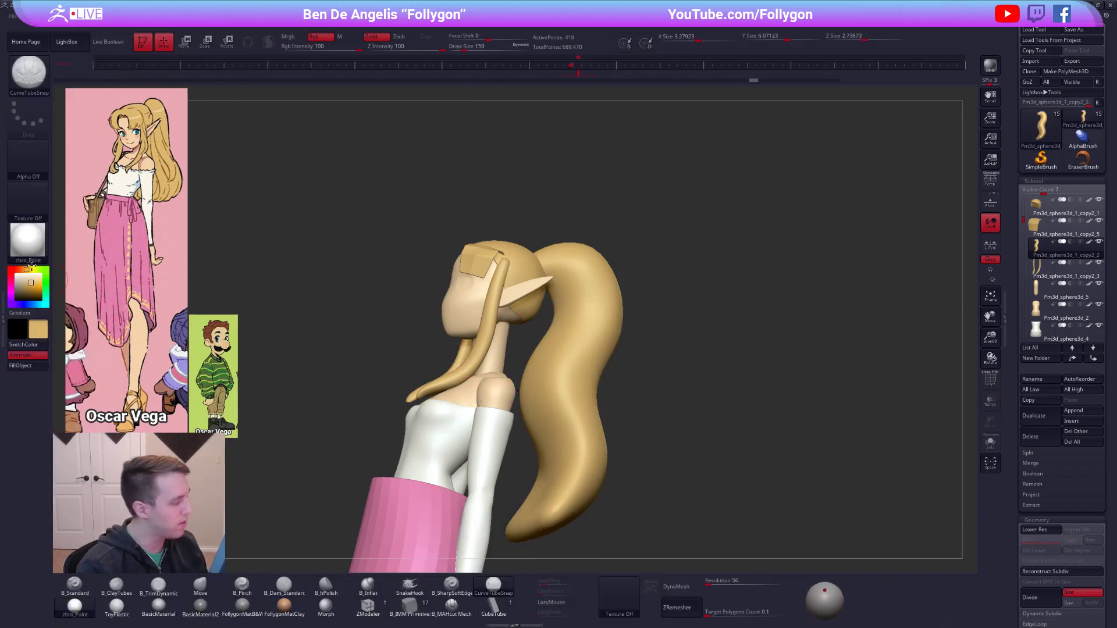
click(3, 257)
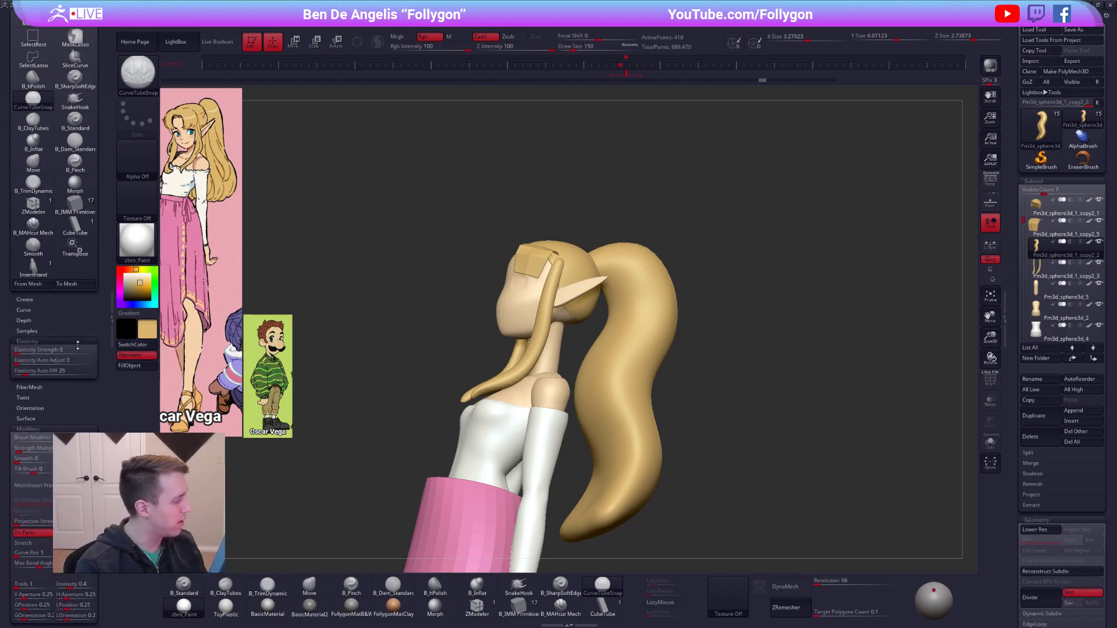
click(110, 326)
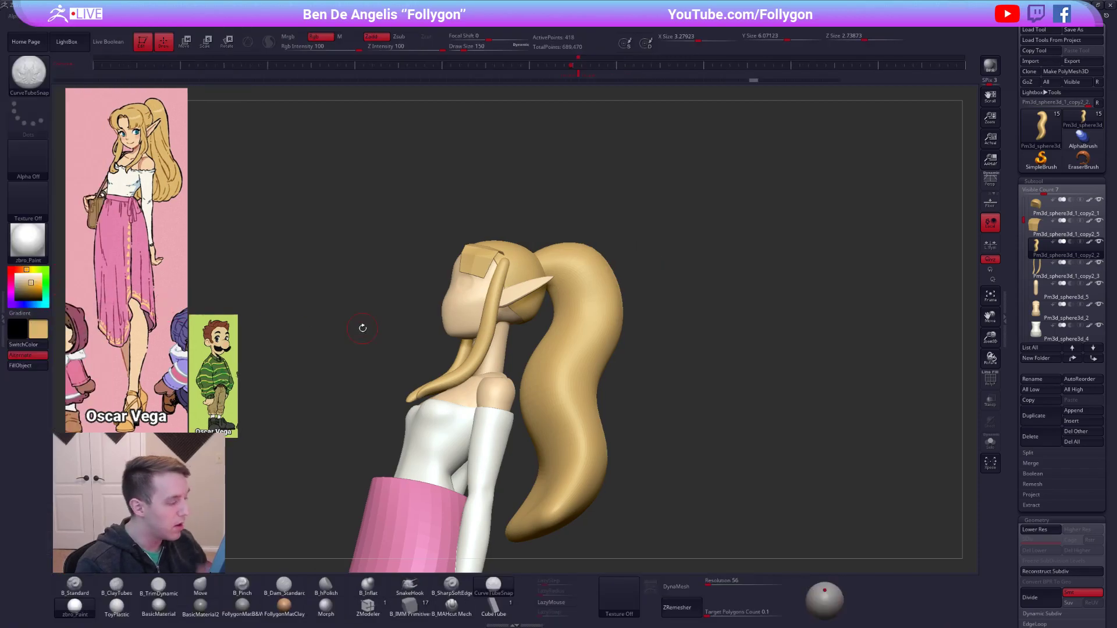
Switch to the Move brush, make the front bang strip the active subtool, and show its polygroup wireframe.
mouse_move(407, 277)
mouse_down()
mouse_move(562, 292)
mouse_move(606, 333)
mouse_move(645, 346)
mouse_up()
key(b)
key(m)
key(v)
drag(732, 361, 538, 317)
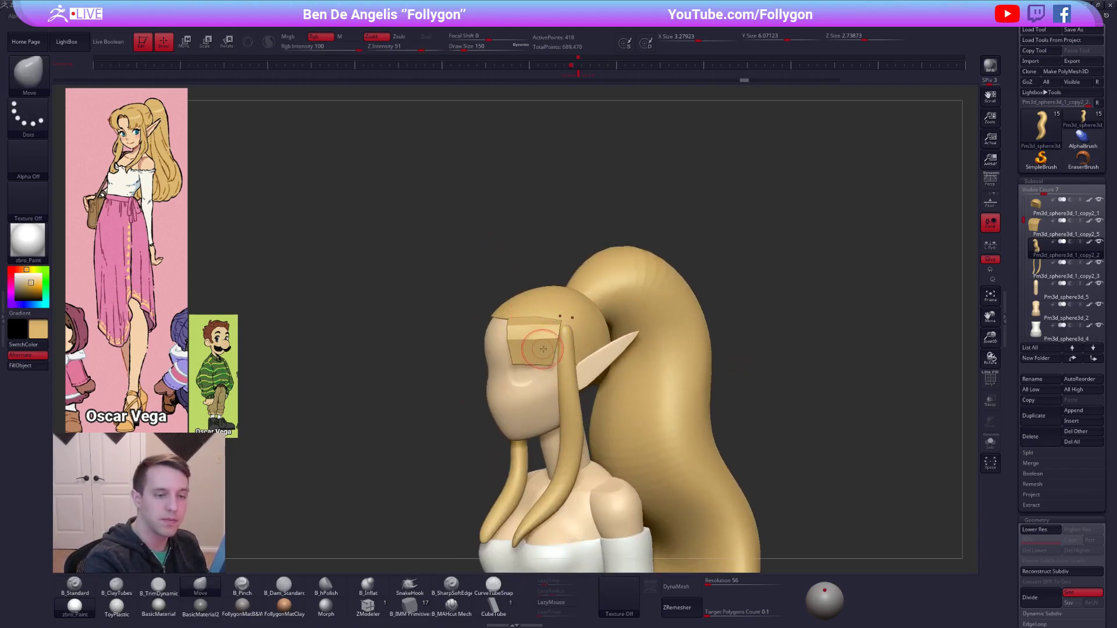
alt+click(544, 349)
key(shift+f)
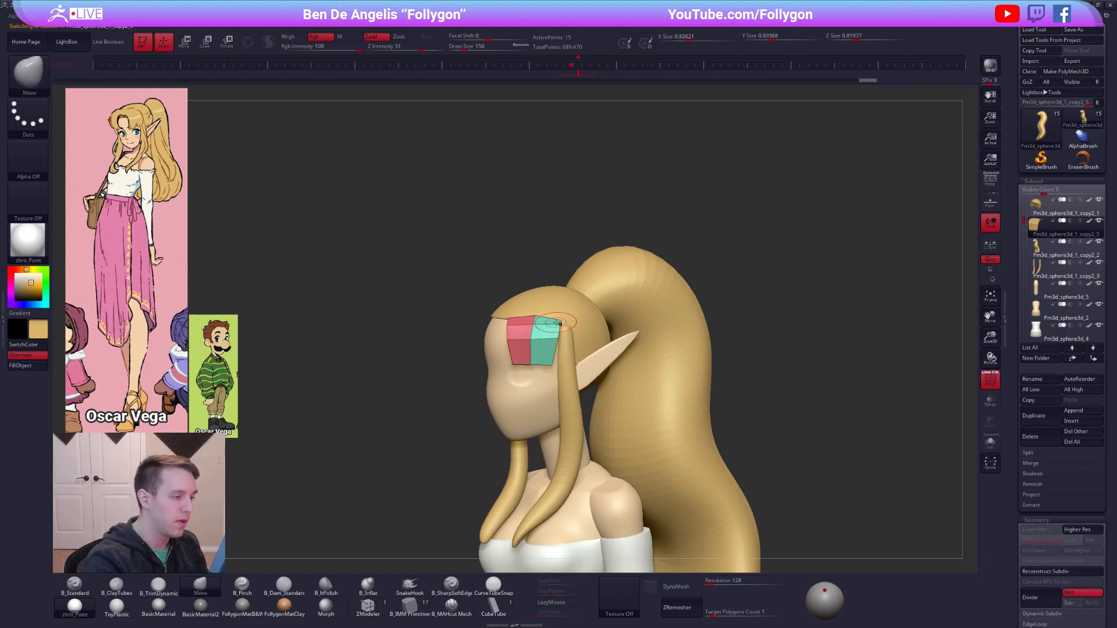
mouse_move(739, 349)
mouse_down()
mouse_move(562, 326)
mouse_move(589, 323)
mouse_up()
Pull the bang strip's side and lower vertices to wrap it around the forehead with the Move brush.
drag(466, 373, 548, 389)
key(s)
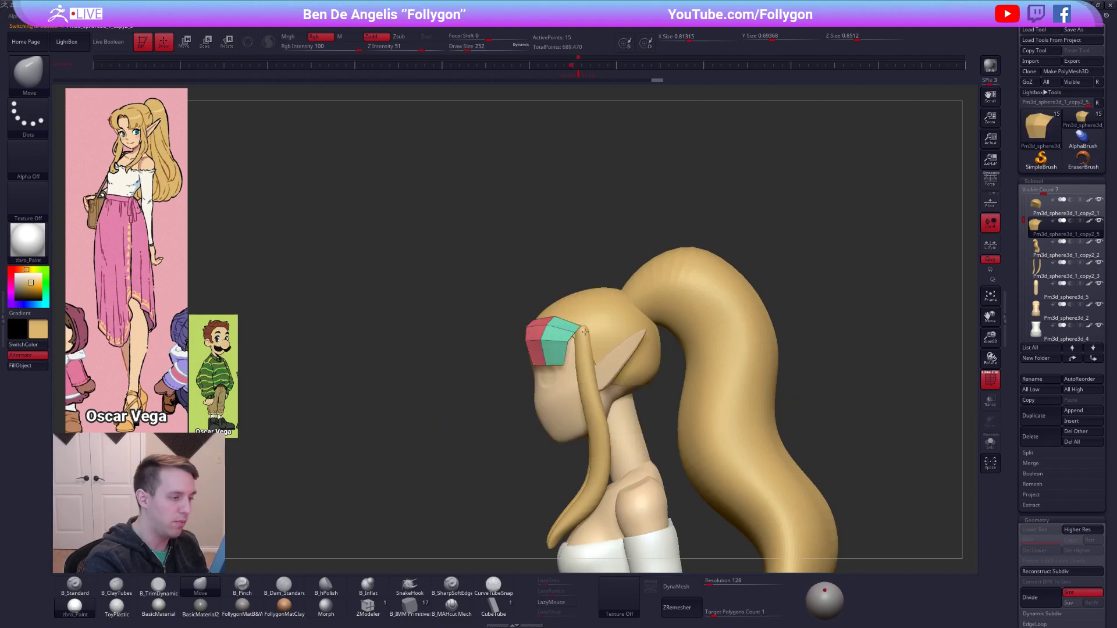
drag(523, 329, 597, 317)
right_drag(596, 317, 603, 320)
key(shift+f)
drag(540, 372, 540, 365)
key(shift+f)
right_drag(509, 366, 533, 360)
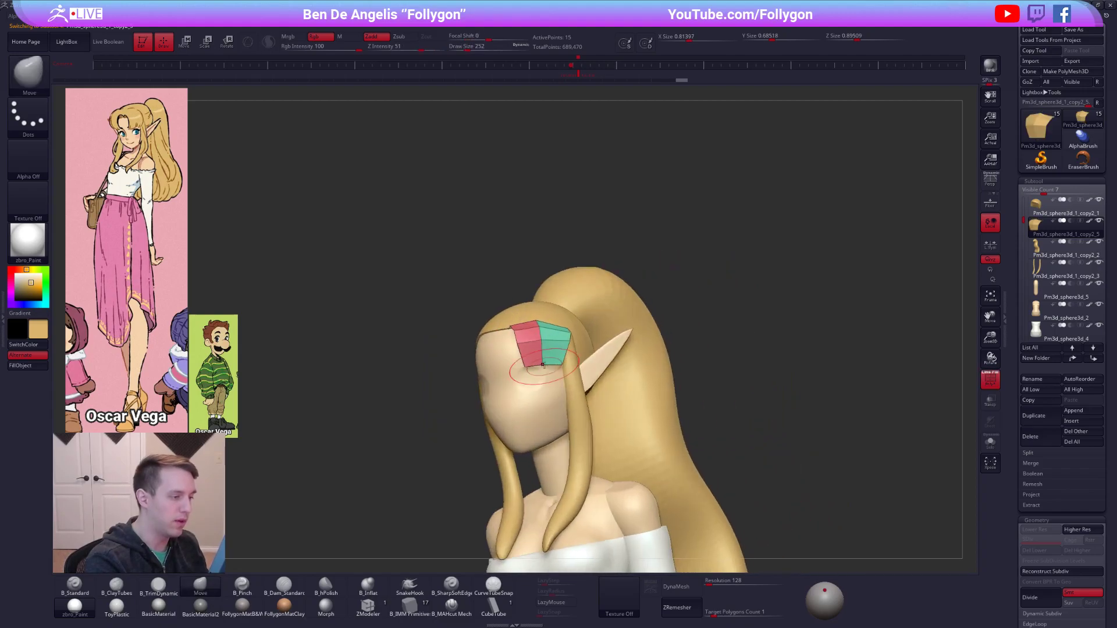
Slice the bang strip horizontally across its lower half with SliceCurve and adjust its lower edge.
key(ctrl+shift+f)
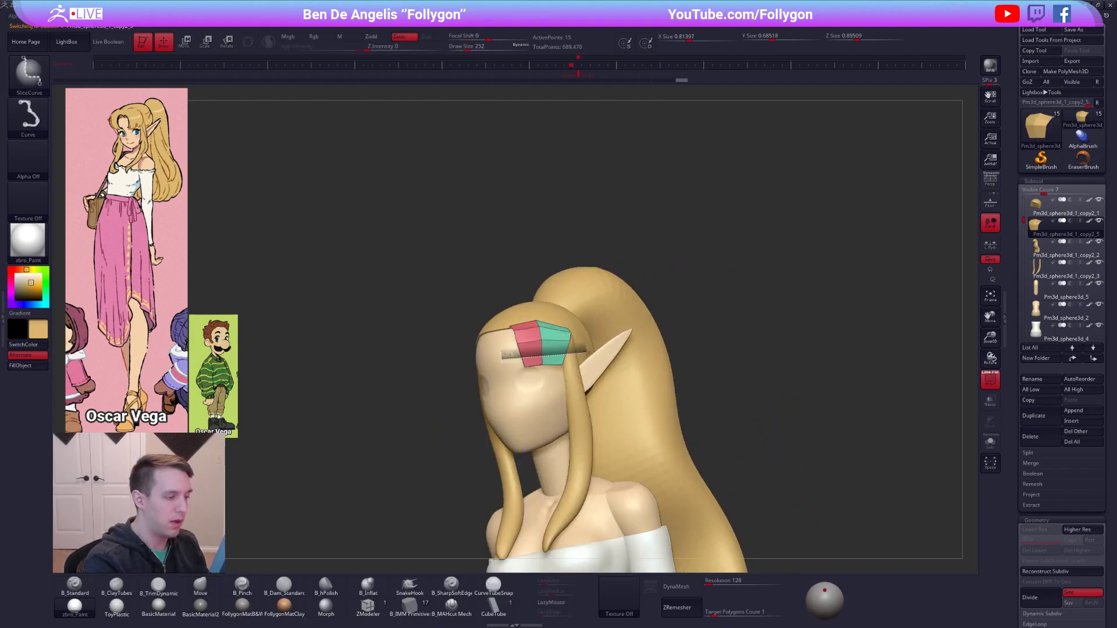
ctrl+shift+drag(586, 349, 584, 352)
mouse_move(505, 372)
right_down()
mouse_move(577, 378)
mouse_move(581, 368)
right_up()
key(shift+s)
mouse_move(574, 366)
ctrl+alt+mouse_down()
mouse_move(555, 405)
mouse_move(535, 406)
mouse_move(587, 385)
ctrl+alt+mouse_up()
Refine the sliced bang strip's curved profile with the Move brush, soloing it to shape it without the head in view.
key(r)
key(q)
key(w)
key(shift+s)
mouse_move(573, 378)
right_down()
mouse_move(516, 347)
mouse_move(552, 329)
mouse_move(542, 336)
right_up()
key(q)
key(space)
drag(543, 330, 534, 329)
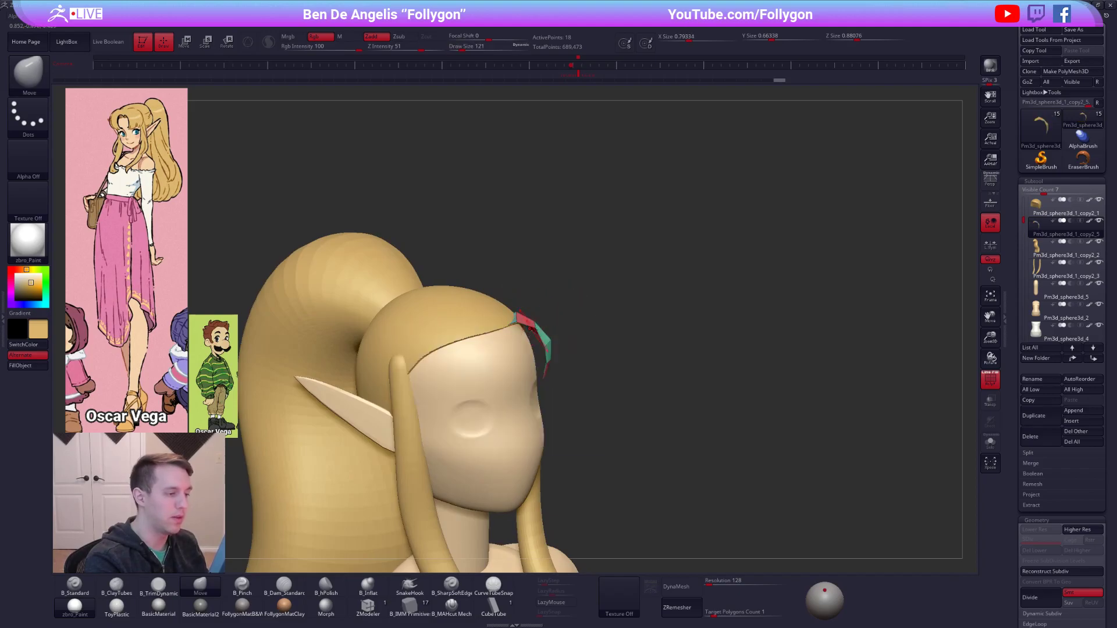
key(alt+s)
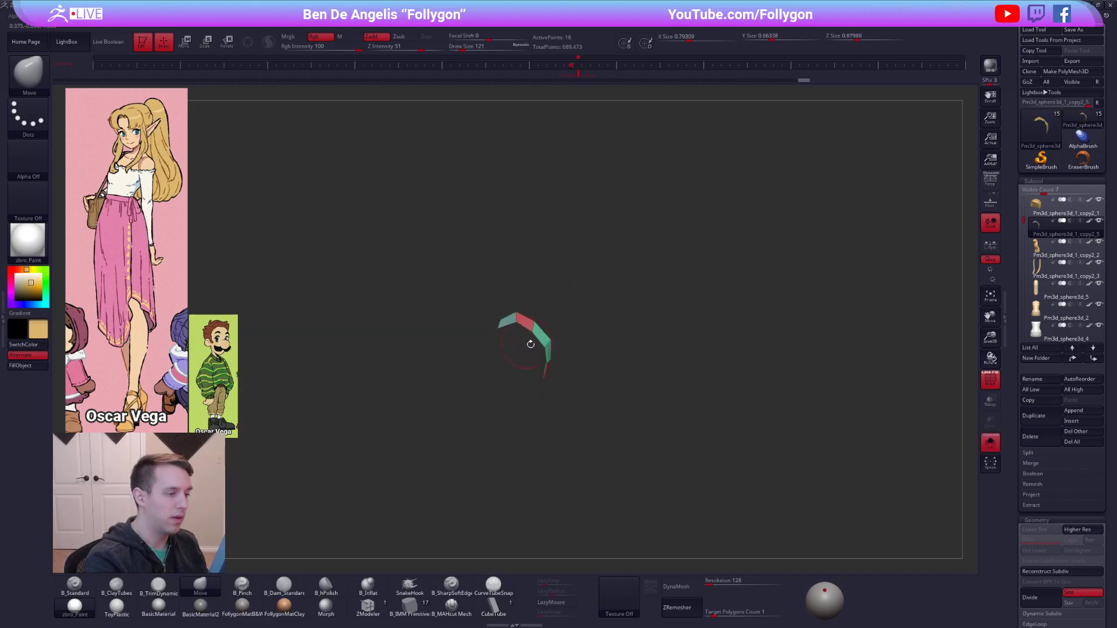
mouse_move(541, 382)
right_down()
mouse_move(575, 357)
mouse_move(569, 387)
mouse_move(587, 395)
mouse_move(575, 360)
mouse_move(614, 332)
right_up()
key(alt+s)
Reposition the bang strip on one side of the forehead with the transform gizmo and merge it into one polygroup.
key(w)
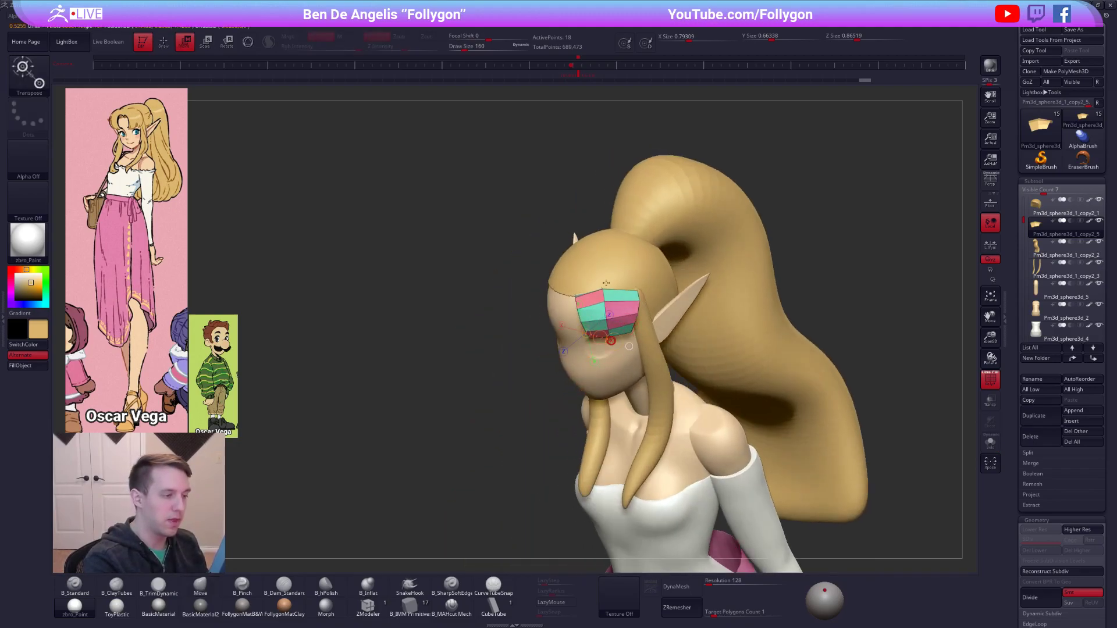
mouse_move(610, 337)
mouse_down()
mouse_move(583, 188)
mouse_move(557, 194)
mouse_up()
drag(532, 285, 696, 306)
key(q)
right_click(730, 300)
key(ctrl+w)
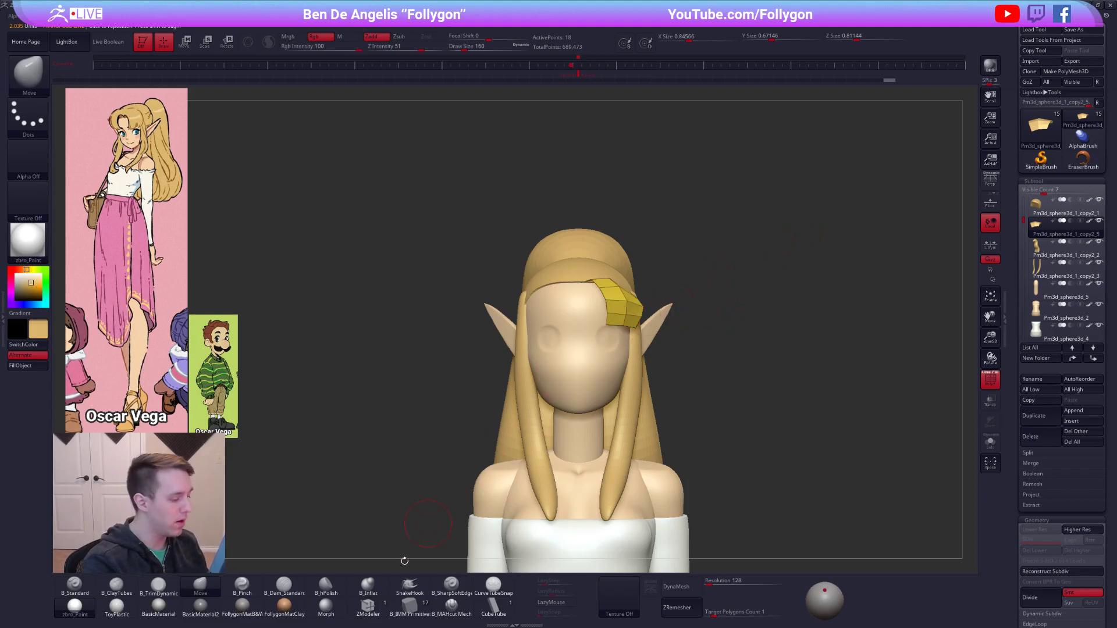
Solo the bang strip and extrude all its polygons with ZModeler to give it thickness.
click(367, 607)
key(alt+s)
mouse_move(479, 444)
alt+mouse_down()
mouse_move(664, 373)
mouse_move(692, 343)
alt+mouse_up()
key(space)
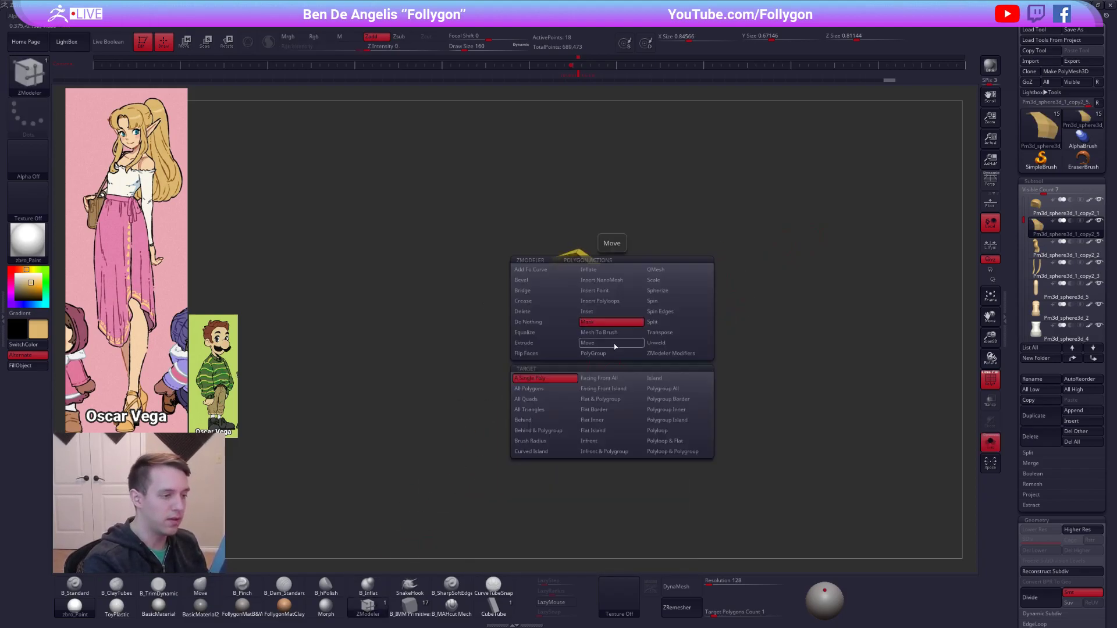
click(556, 343)
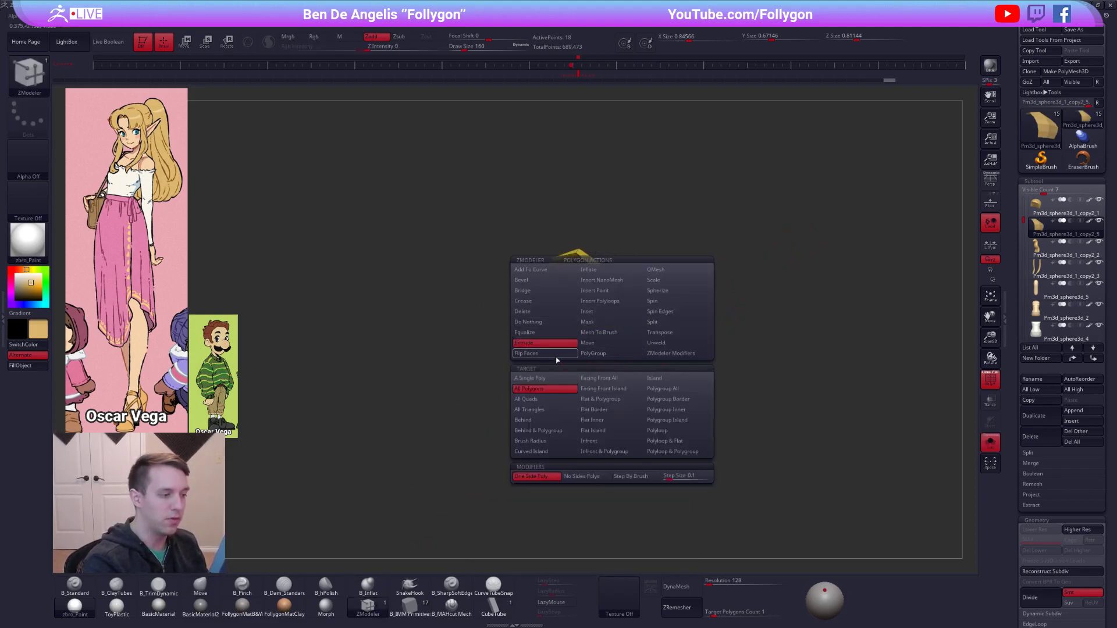
drag(613, 347, 598, 348)
Flip the extruded bang strip's normals and toggle its double-sided display.
key(2)
click(694, 371)
click(693, 381)
click(696, 371)
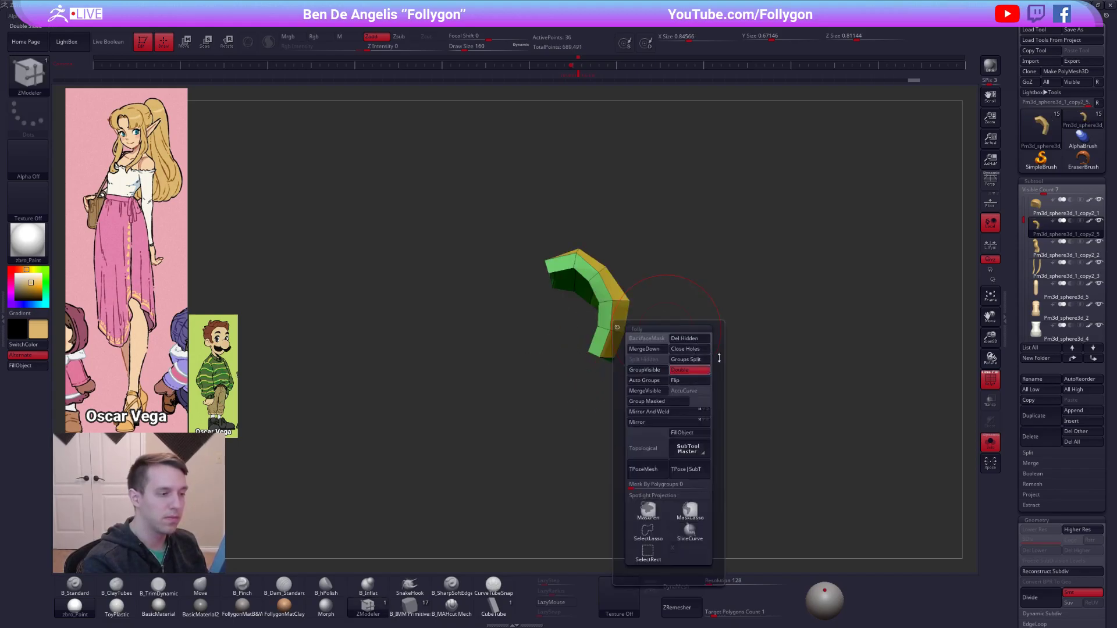
Smooth the bang with dynamic subdivision, hide its wireframe, and mirror it to the other side of the forehead.
key(d)
key(shift+f)
right_drag(633, 324, 696, 304)
key(s)
key(ctrl+2)
click(681, 390)
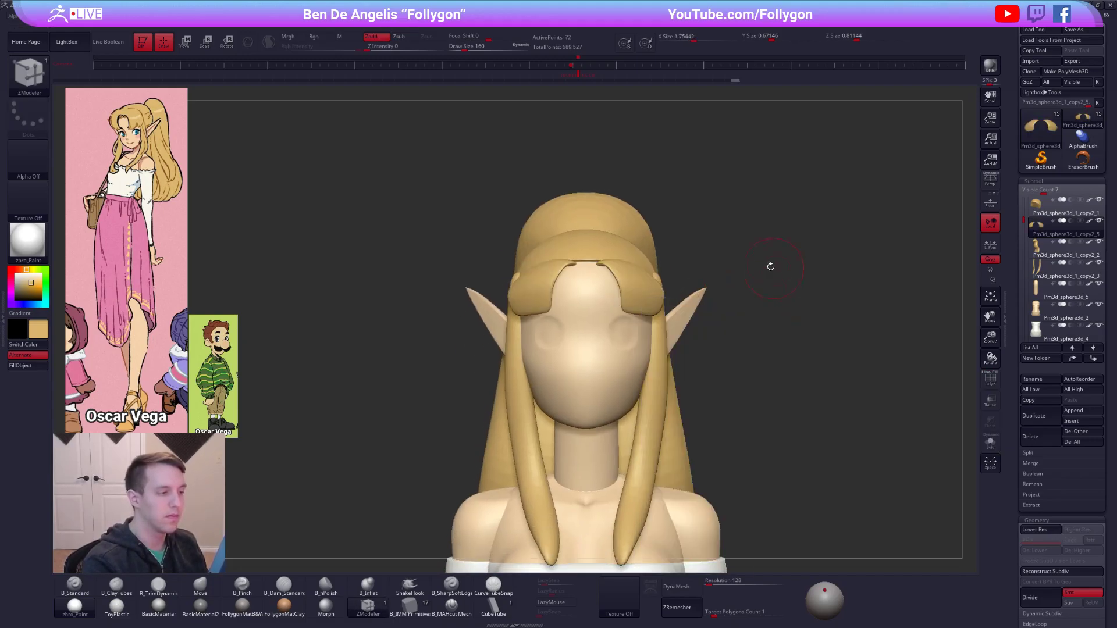
Reshape the mirrored front bangs with the Move brush, isolate them, and switch their subdivision smoothing off and back on.
key(b)
key(m)
key(v)
key(space)
drag(611, 344, 617, 344)
right_drag(612, 259, 600, 294)
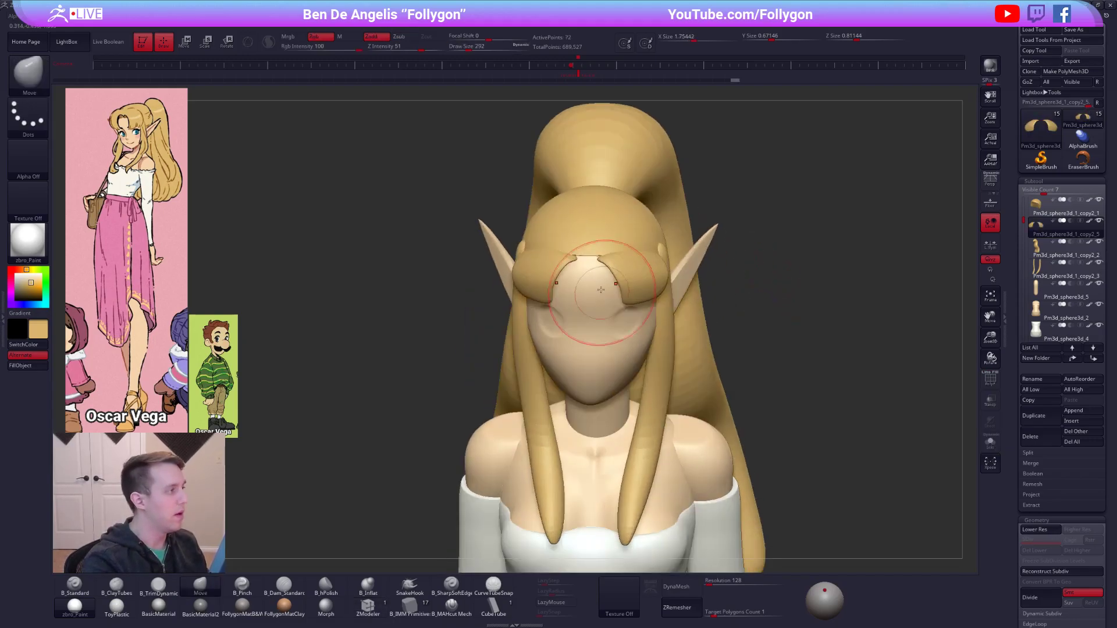
mouse_move(593, 250)
right_down()
mouse_move(661, 224)
mouse_move(635, 279)
mouse_move(606, 296)
mouse_move(649, 293)
mouse_move(658, 322)
mouse_move(650, 255)
mouse_move(632, 277)
right_up()
key(d)
key(alt+s)
key(shift+d)
key(d)
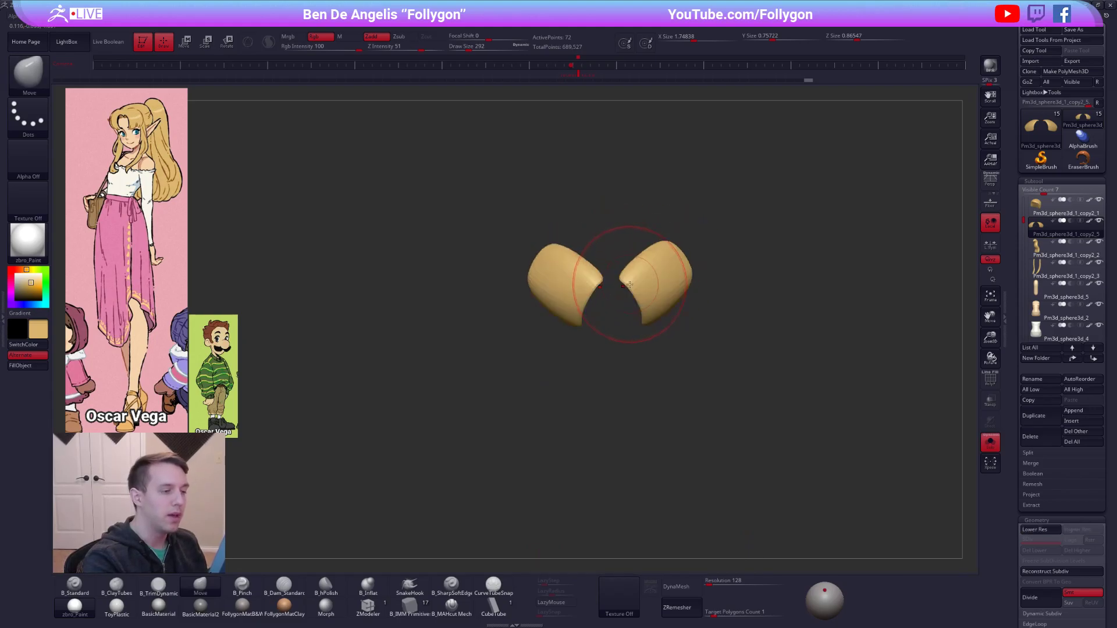
Isolate one of the two front bangs as its own polygroup and delete the hidden mirrored copy.
key(shift+d)
mouse_move(612, 267)
ctrl+alt+mouse_down()
mouse_move(654, 391)
mouse_move(728, 179)
mouse_move(698, 188)
ctrl+alt+mouse_up()
key(ctrl+w)
ctrl+shift+click(673, 264)
key(space)
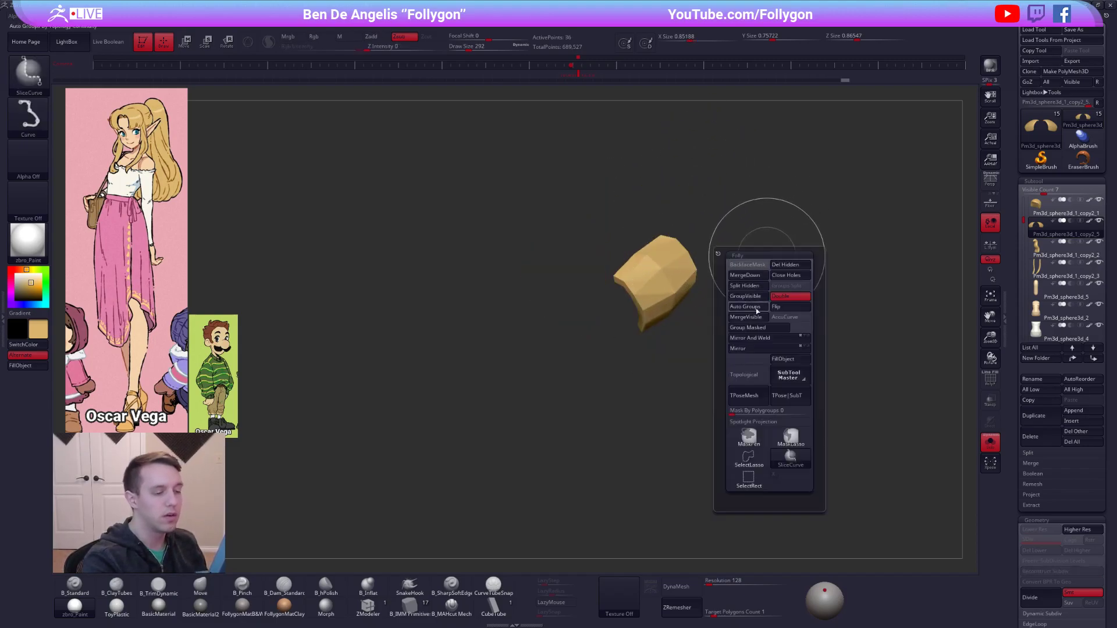
click(748, 456)
ctrl+shift+drag(684, 376, 762, 282)
key(space)
click(785, 284)
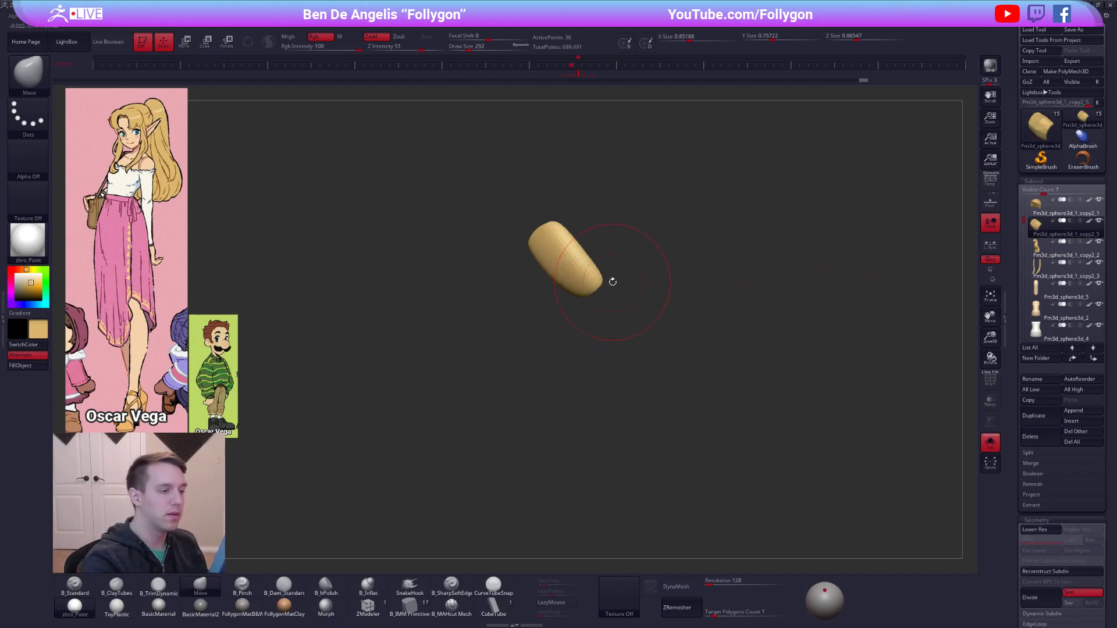
Pull the remaining bang strip over the forehead with the Move brush so it wraps against the hair.
right_drag(613, 282, 611, 284)
key(space)
drag(611, 286, 596, 285)
mouse_move(596, 303)
right_down()
mouse_move(606, 279)
mouse_move(576, 247)
right_up()
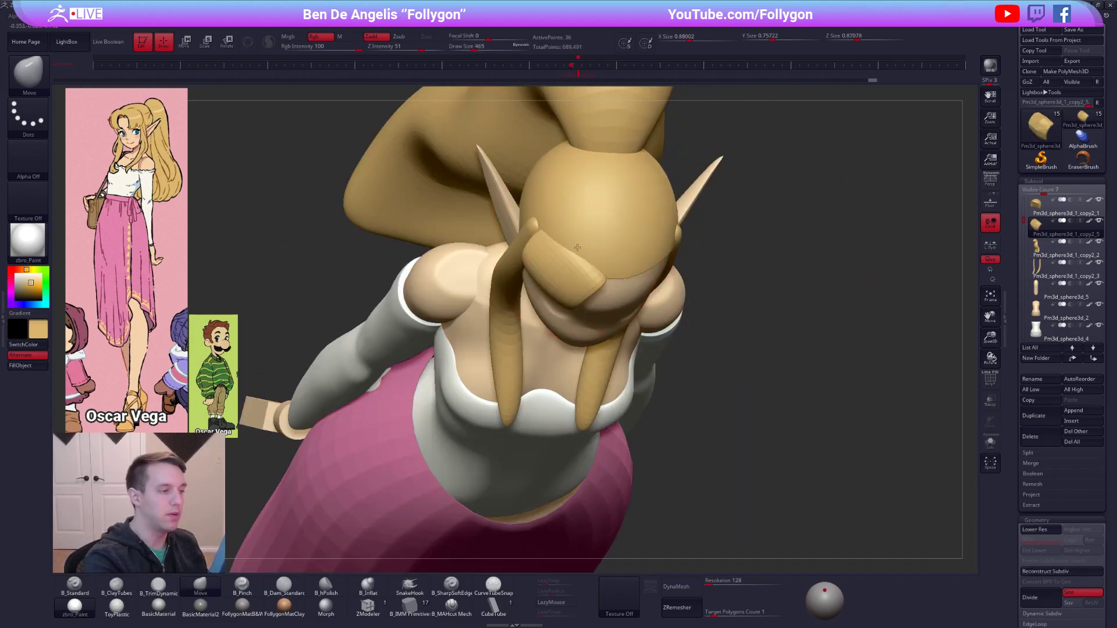
drag(606, 268, 615, 274)
key(space)
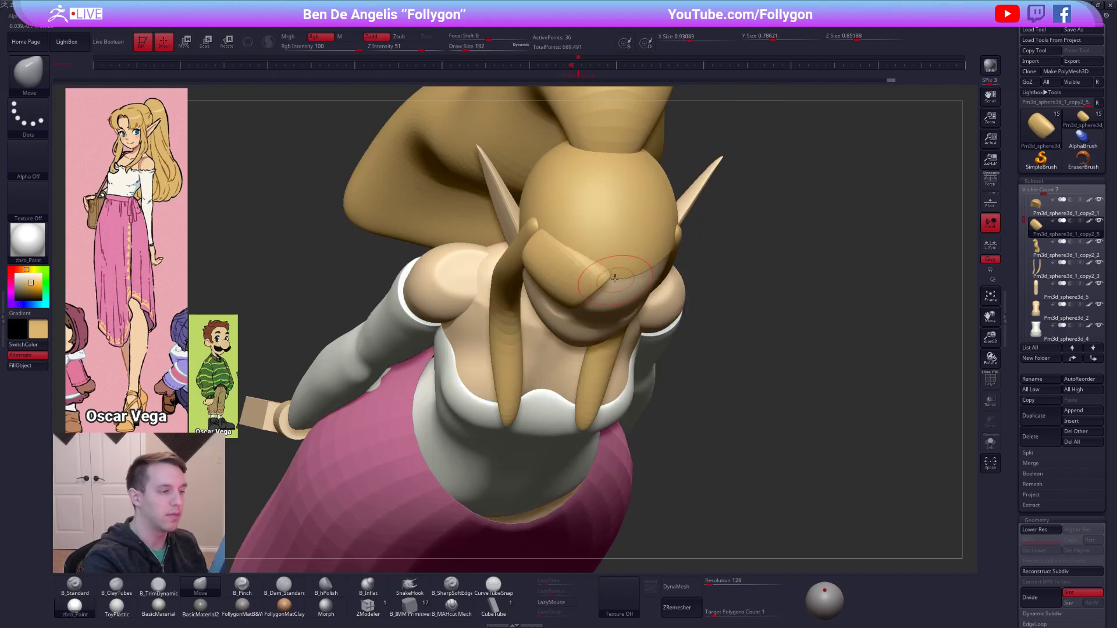
Refine the bang's tip and lower edge with the Move brush, checking the shape with the wireframe display.
shift+right_drag(615, 280, 622, 243)
drag(622, 243, 618, 252)
right_drag(634, 268, 611, 275)
drag(620, 276, 627, 279)
mouse_move(620, 280)
right_down()
mouse_move(639, 277)
mouse_move(617, 278)
right_up()
key(space)
drag(617, 279, 621, 278)
right_drag(652, 291, 663, 295)
key(shift+f)
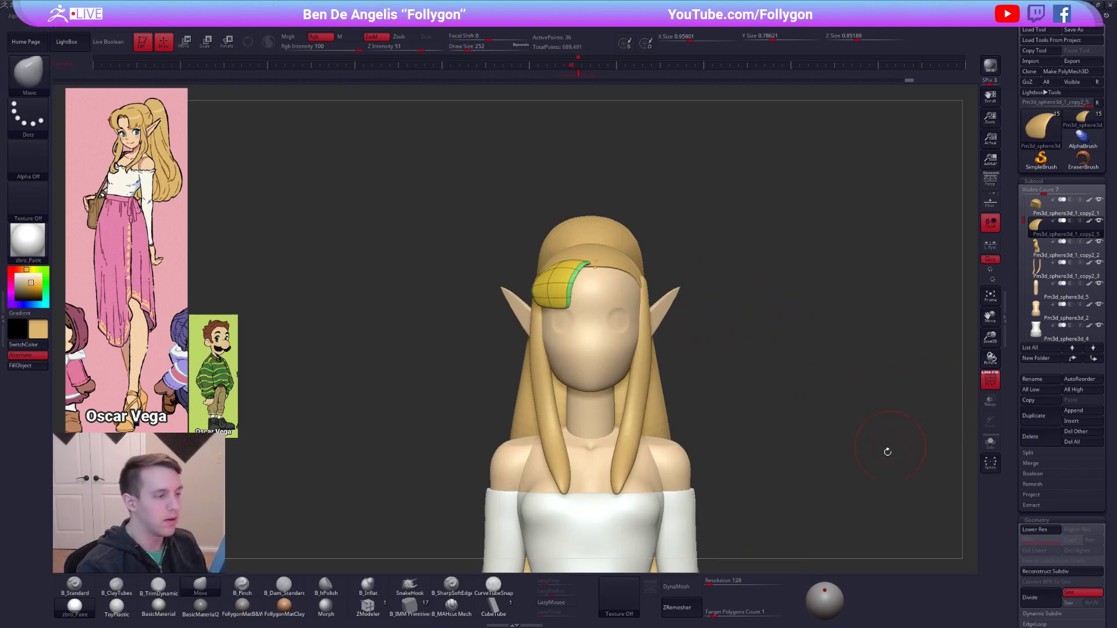
key(shift+f)
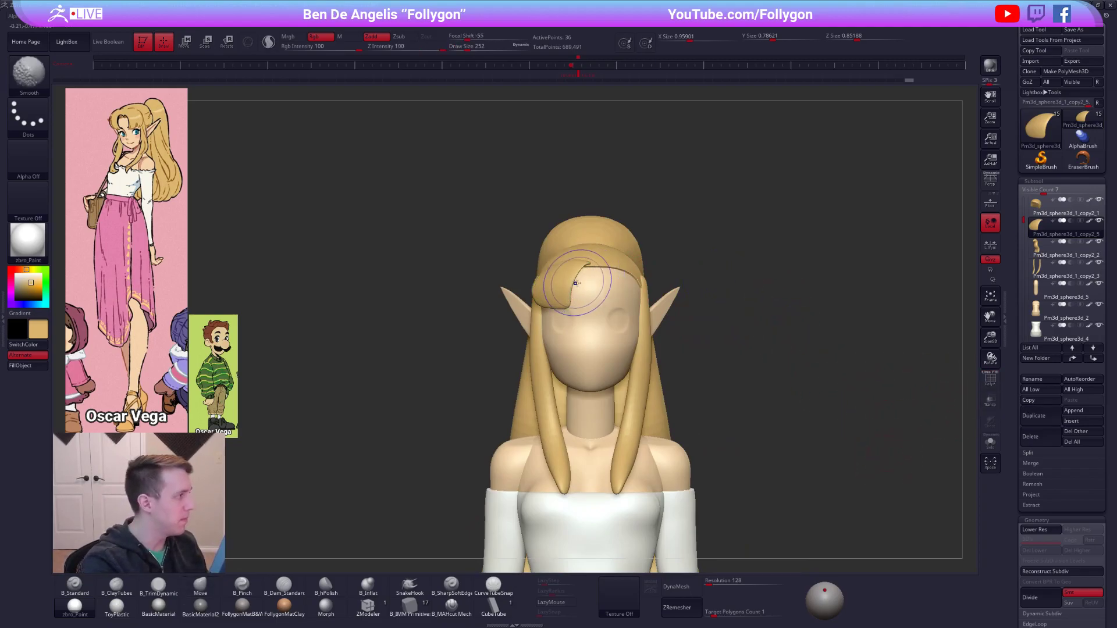
Smooth and adjust the bang's inner edge, and Mirror And Weld it to the other side of the forehead.
right_drag(574, 274, 572, 284)
drag(551, 301, 551, 298)
mouse_move(618, 283)
right_down()
mouse_move(584, 282)
mouse_move(553, 246)
right_up()
key(space)
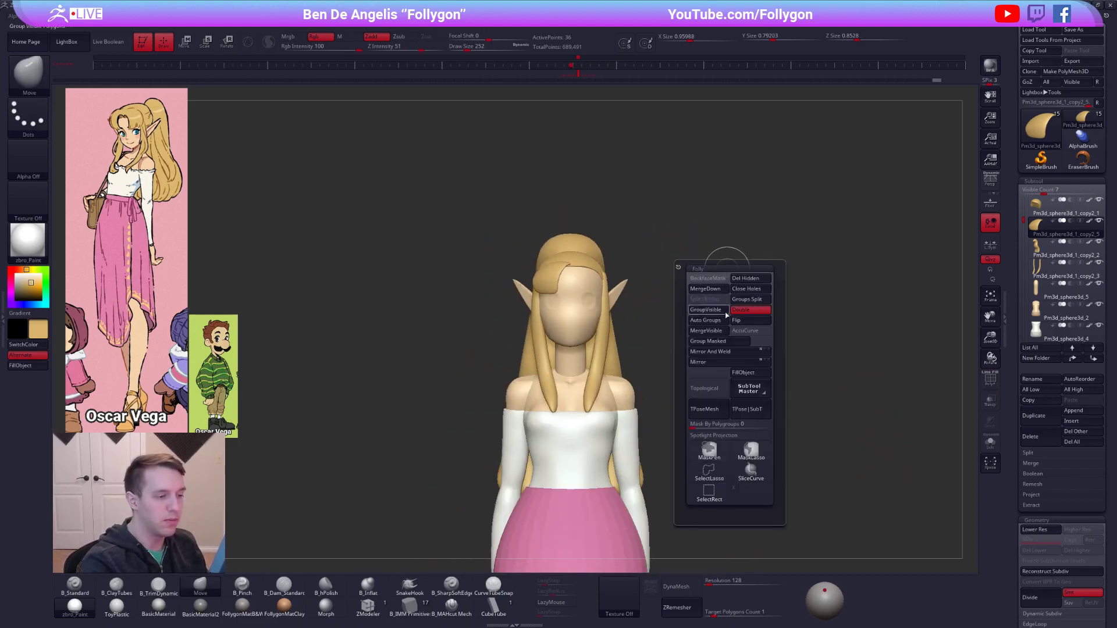
click(721, 351)
alt+click(579, 315)
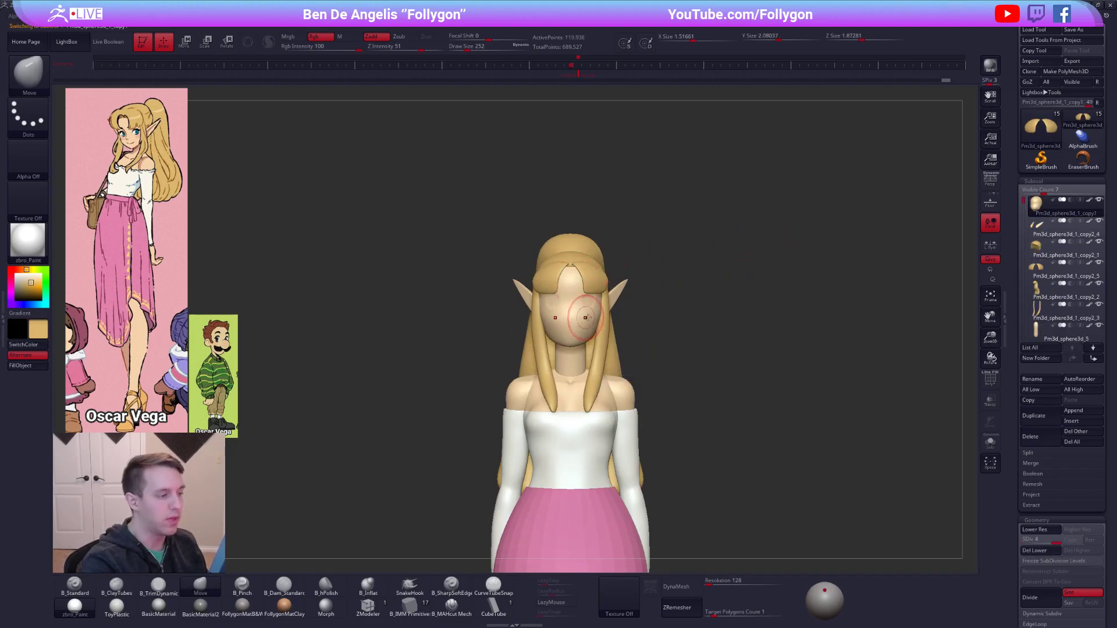
Check the whole figure from several angles, then make the skirt the active subtool with its wireframe displayed.
ctrl+right_drag(742, 351, 744, 428)
alt+right_drag(745, 429, 733, 387)
right_drag(547, 292, 742, 322)
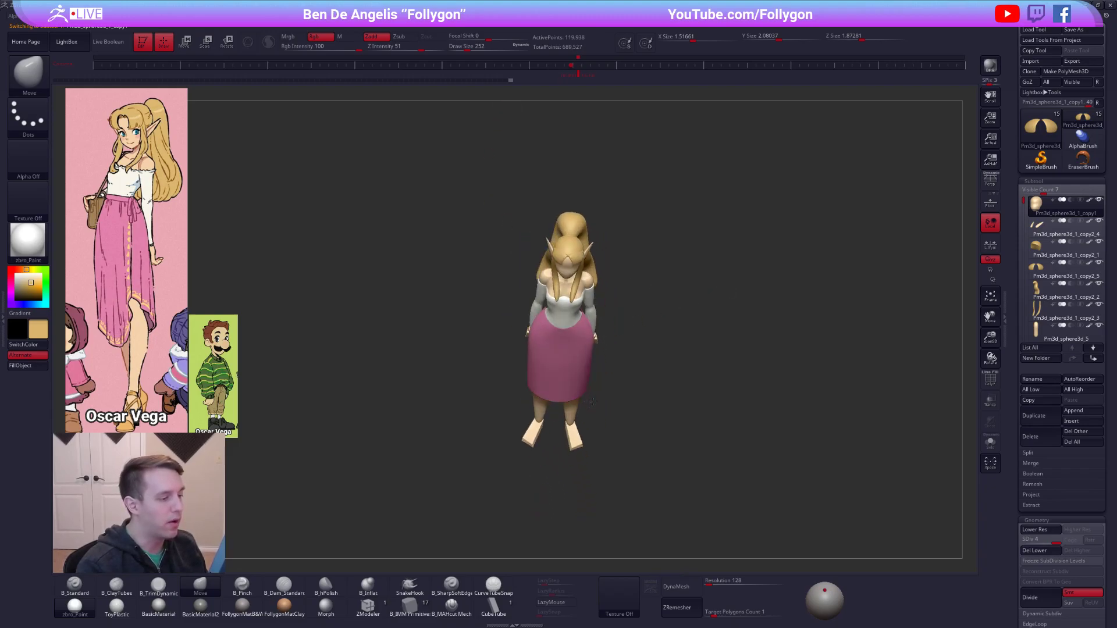
alt+click(579, 355)
mouse_move(603, 387)
ctrl+right_down()
mouse_move(603, 353)
mouse_move(628, 375)
mouse_move(620, 445)
ctrl+right_up()
key(shift+f)
Adjust the skirt's front-to-back shape using the Move brush at draw size 537, undo the misplaced stroke, and hide the wireframe.
key(space)
drag(593, 369, 623, 369)
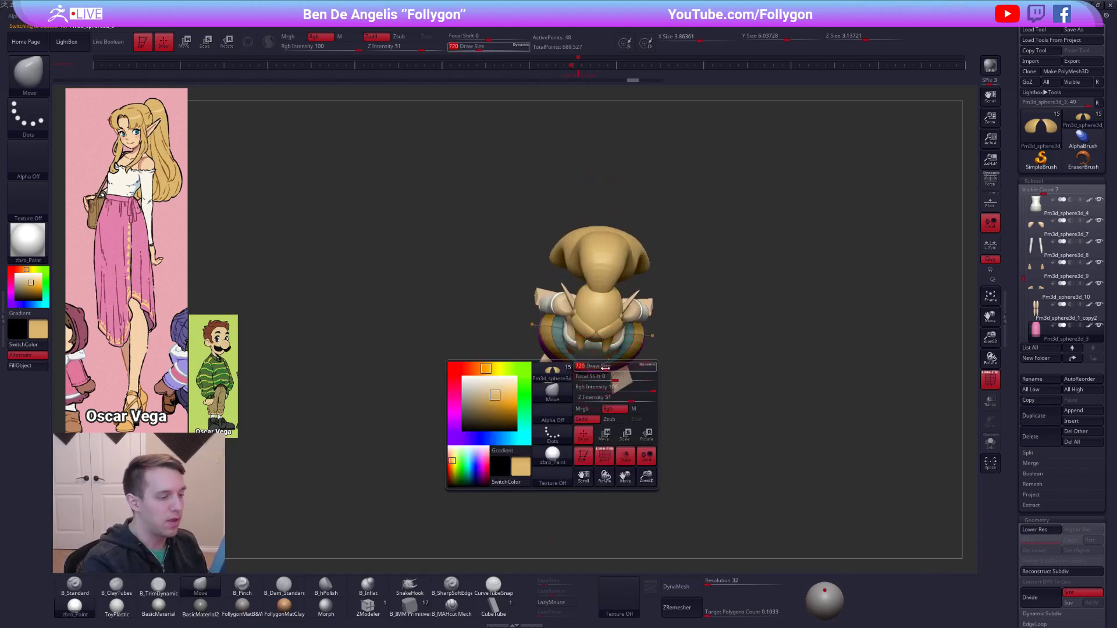
mouse_move(598, 362)
right_down()
mouse_move(585, 303)
mouse_move(609, 314)
right_up()
key(ctrl+z)
key(space)
drag(608, 320, 607, 320)
alt+click(608, 319)
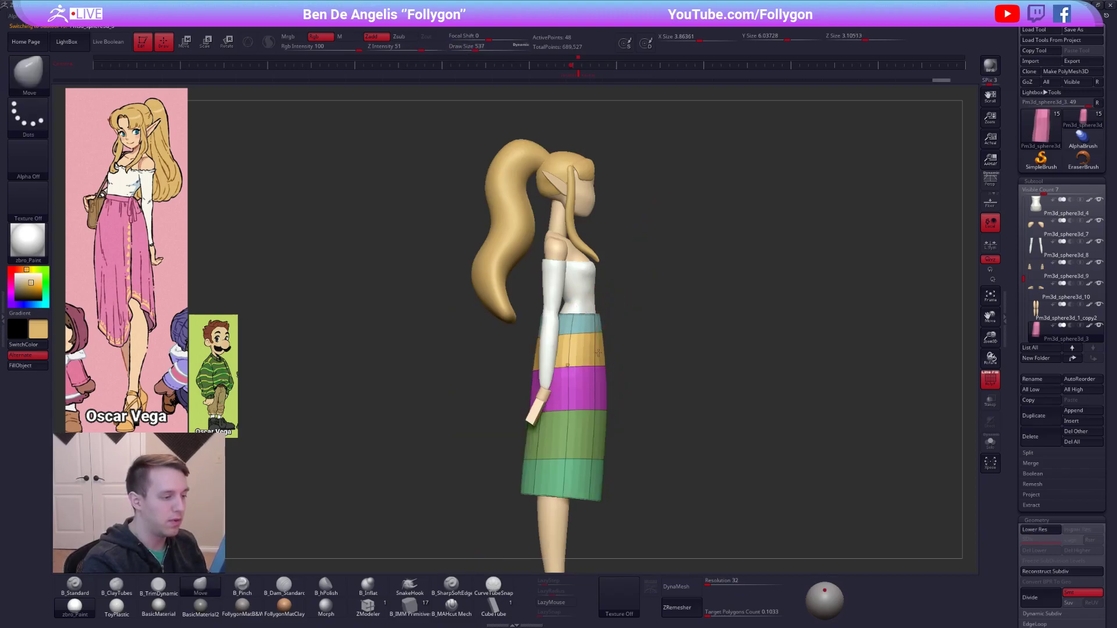
right_drag(598, 353, 631, 337)
ctrl+right_drag(631, 337, 650, 348)
alt+right_drag(650, 348, 641, 306)
key(shift+f)
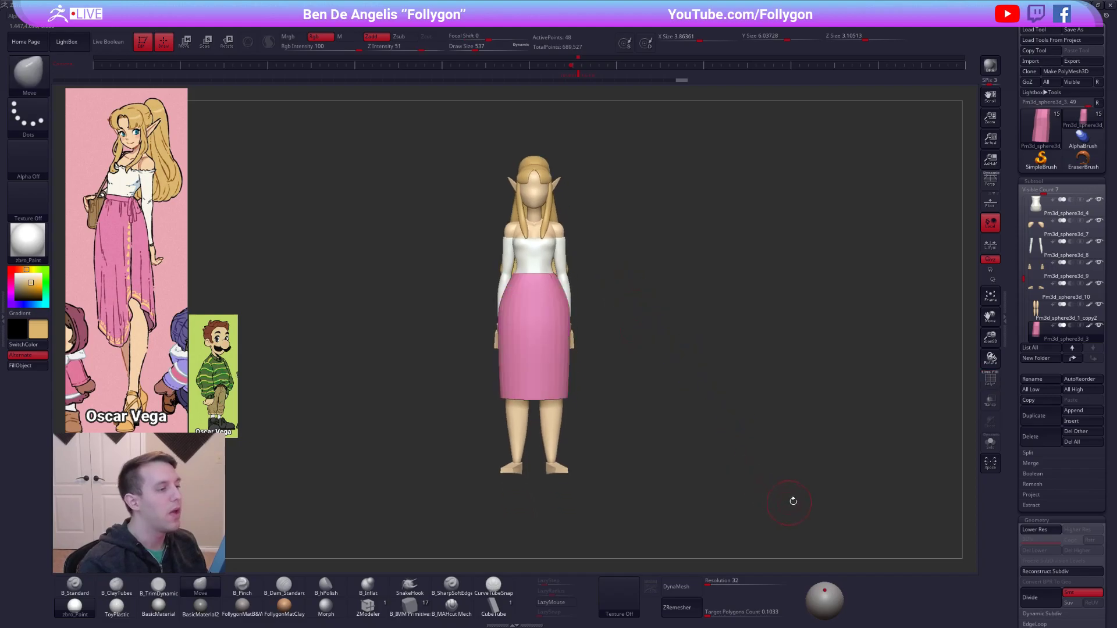
Turn on perspective and leave a canvas snapshot of the finished female character beside the working model.
key(p)
right_drag(674, 324, 815, 327)
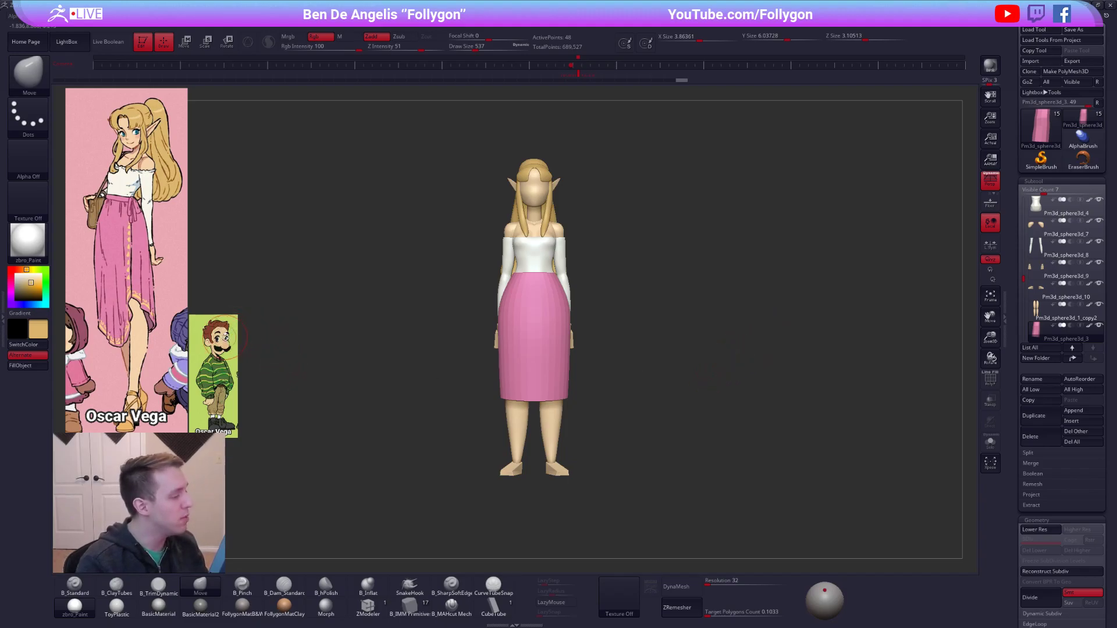
mouse_move(554, 368)
ctrl+right_down()
mouse_move(552, 352)
mouse_move(699, 345)
mouse_move(782, 321)
mouse_move(770, 333)
mouse_move(866, 242)
mouse_move(573, 368)
mouse_move(658, 349)
mouse_move(594, 364)
mouse_move(603, 377)
ctrl+right_up()
key(shift)
key(shift+s)
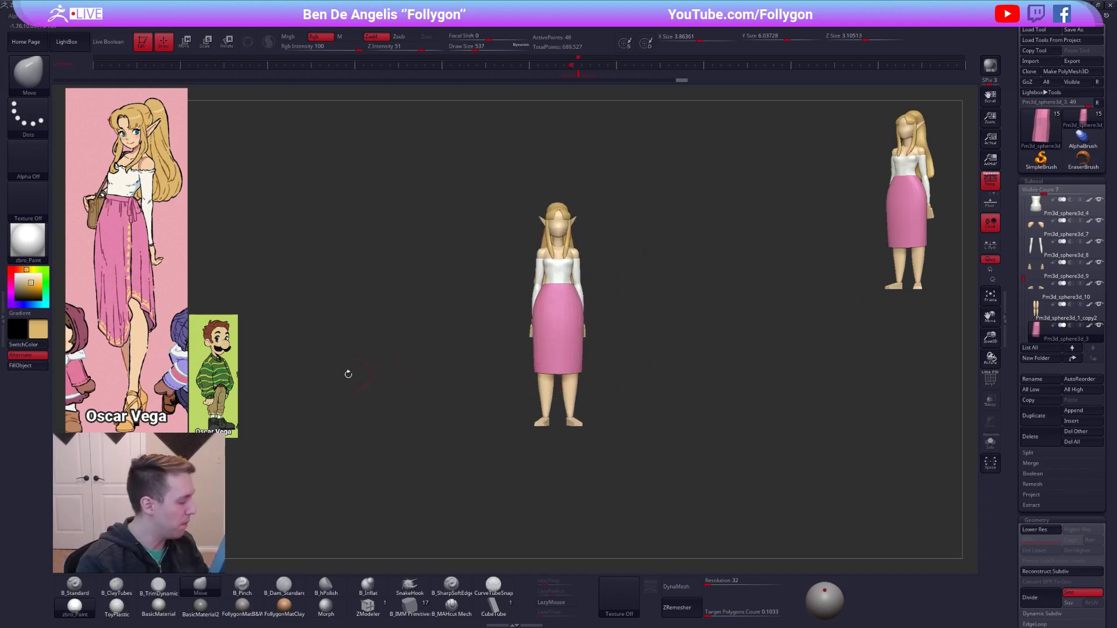
Rearrange the Spotlight references so the green-sweater character is large and the pink-skirt character small beside it.
key(shift+z)
drag(213, 372, 311, 282)
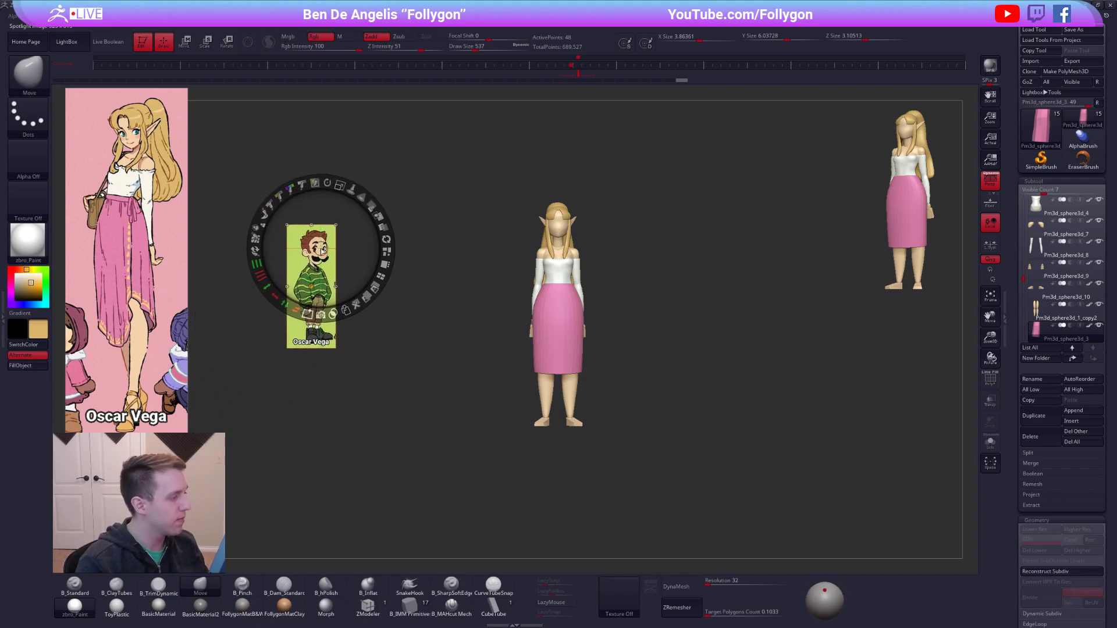
drag(396, 275, 389, 283)
drag(303, 271, 315, 252)
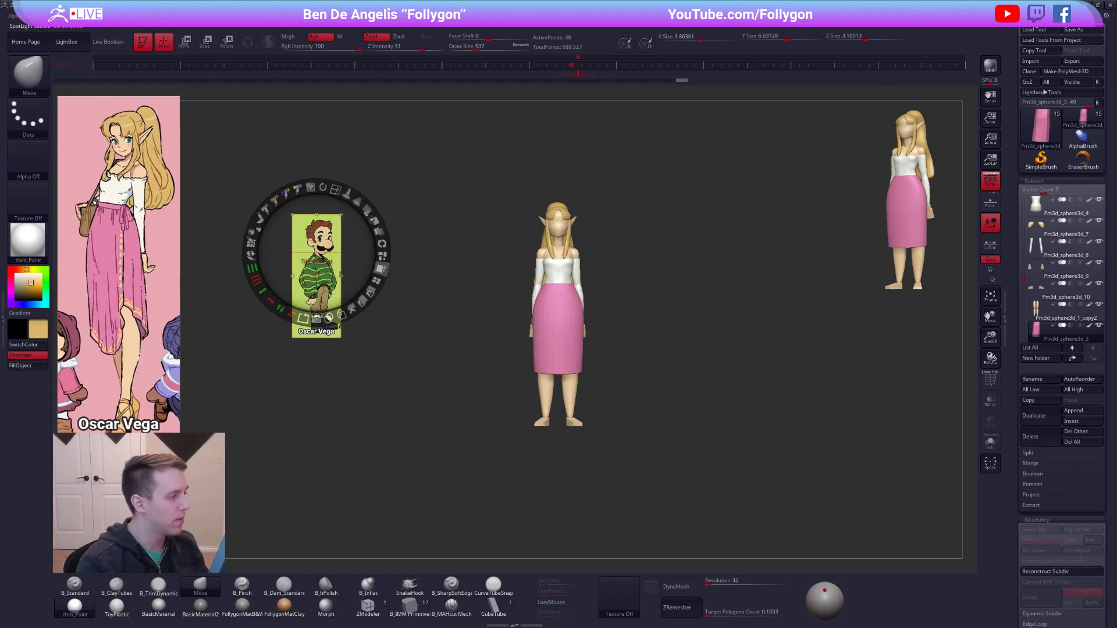
click(381, 268)
drag(94, 454, 231, 310)
key(z)
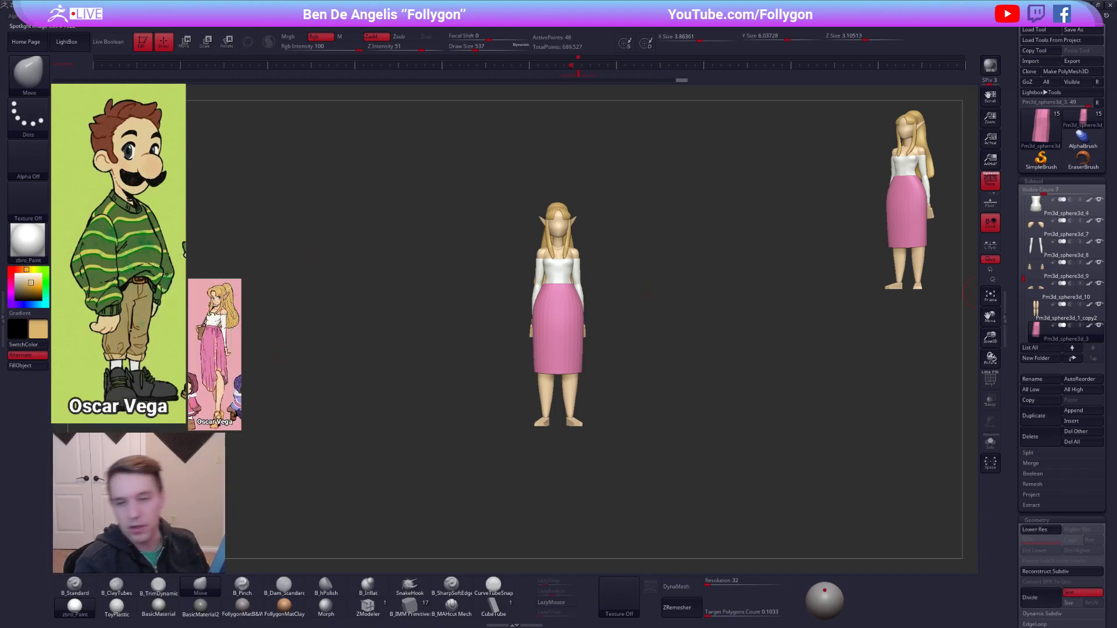
key(z)
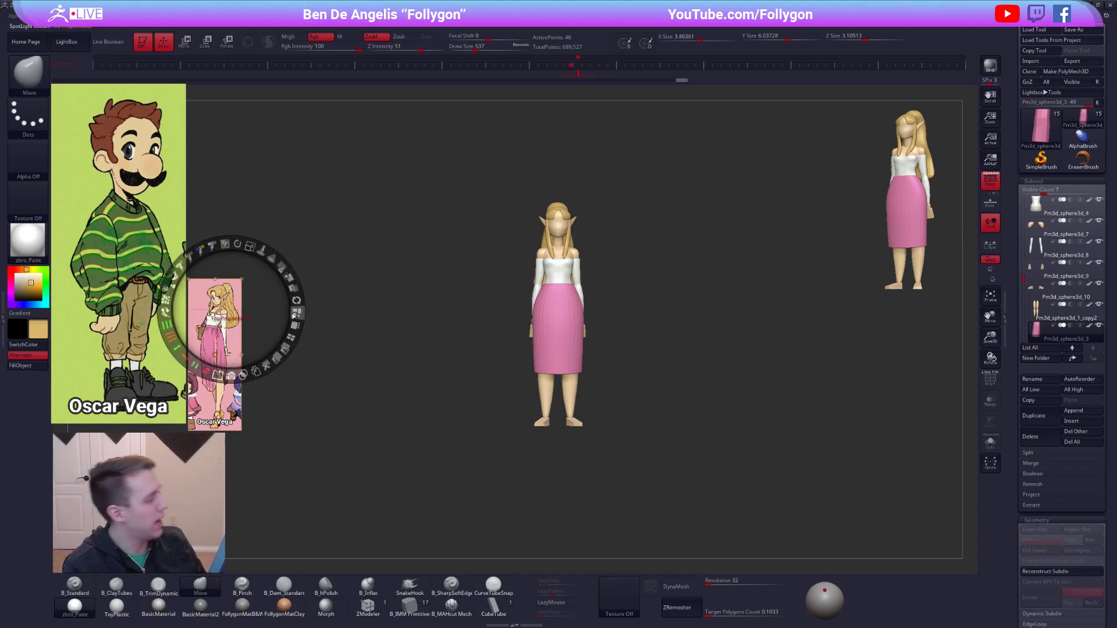
key(z)
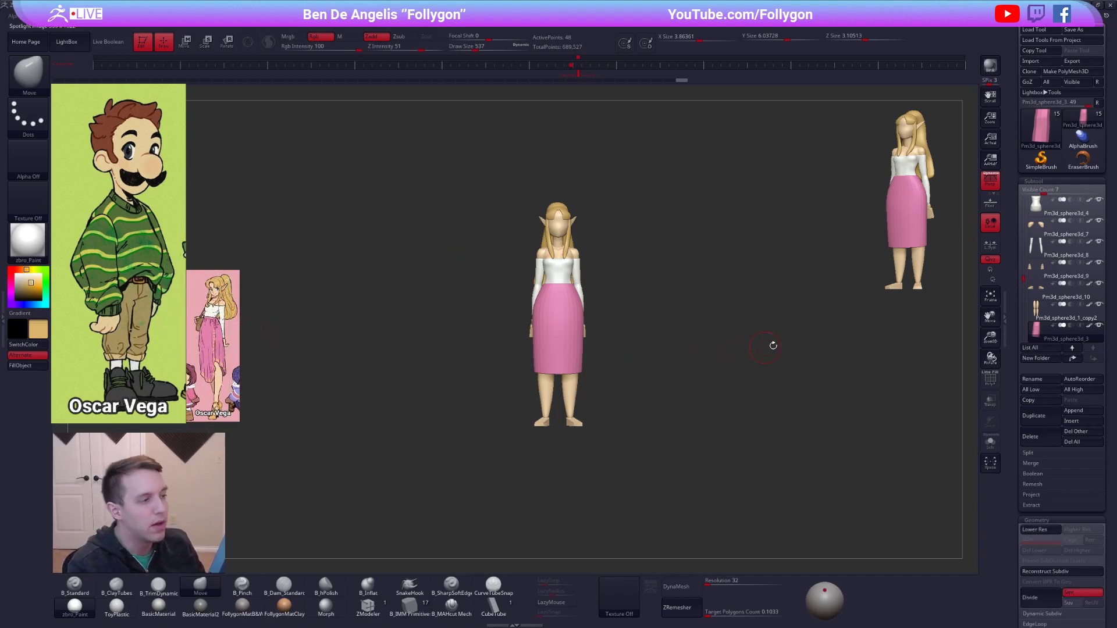
Select the head subtool and duplicate the whole character as a new tool using Copy Tool and Paste Tool.
alt+drag(805, 340, 792, 361)
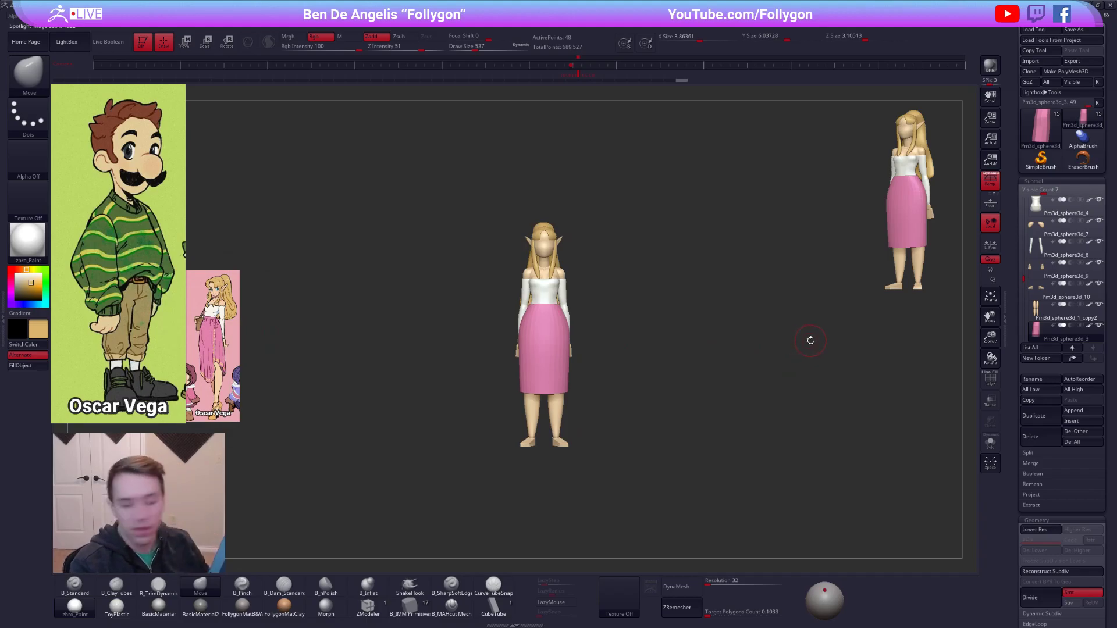
drag(631, 286, 700, 287)
key(ctrl+shift+f)
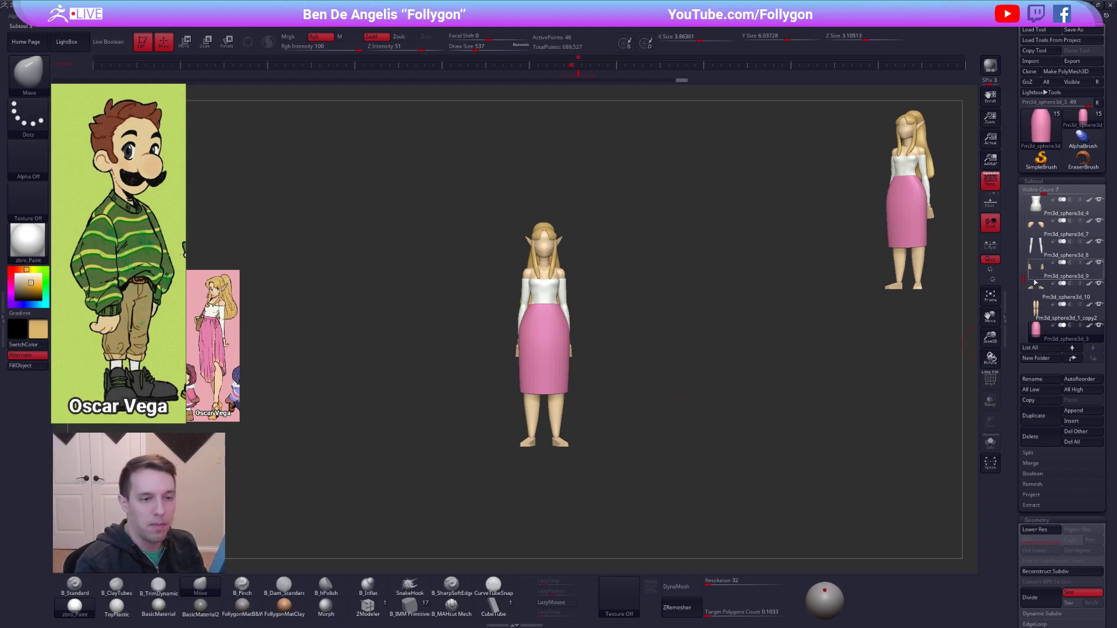
drag(1023, 278, 1018, 192)
click(1028, 213)
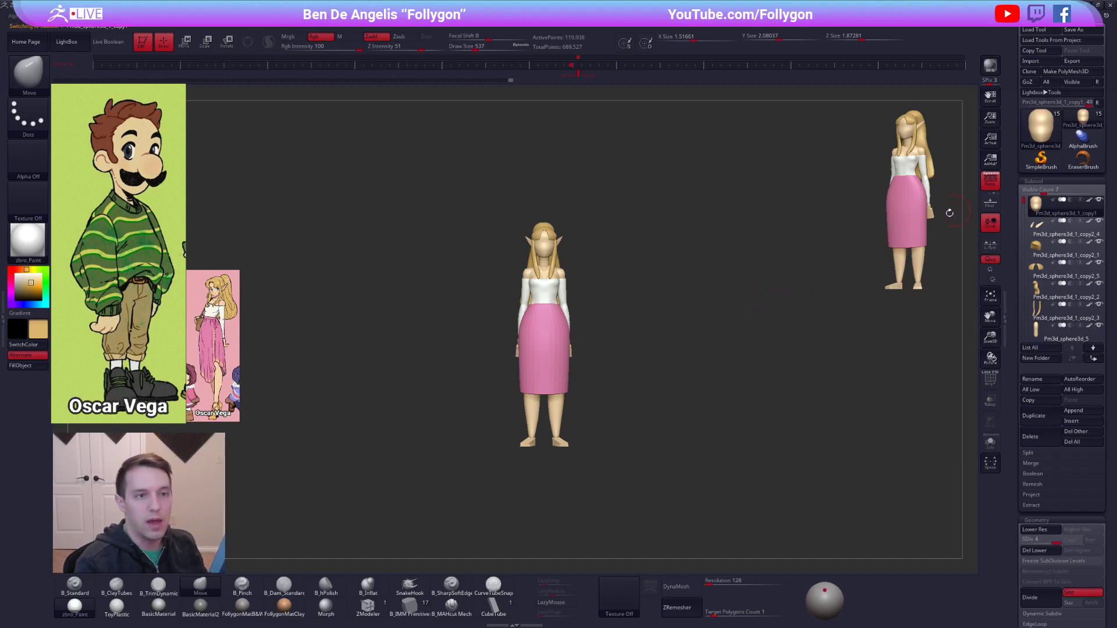
click(1041, 51)
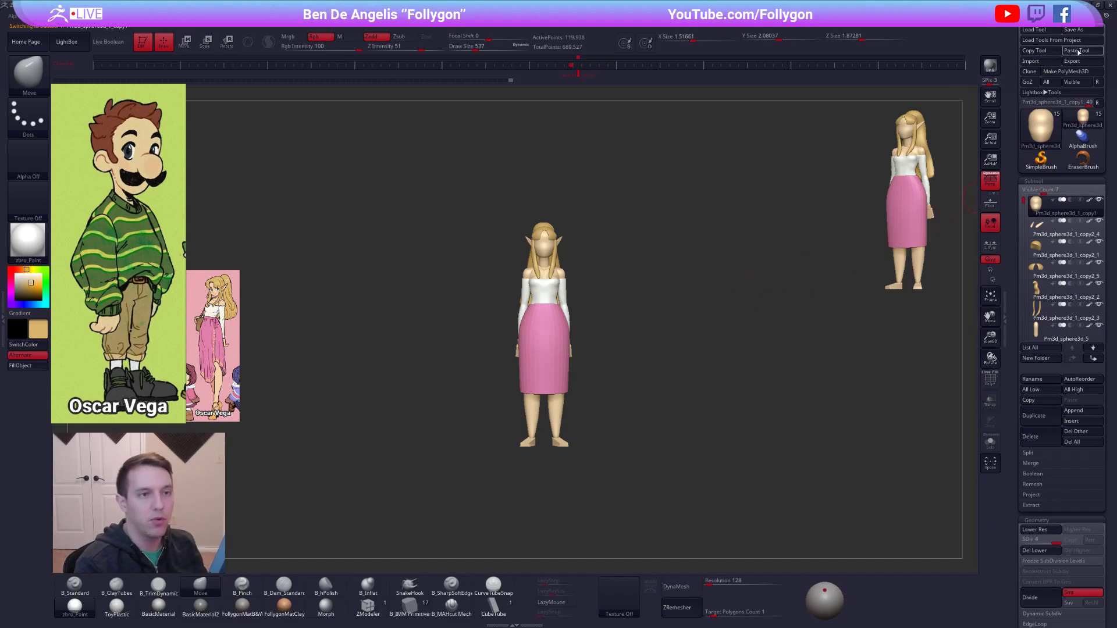
click(1077, 50)
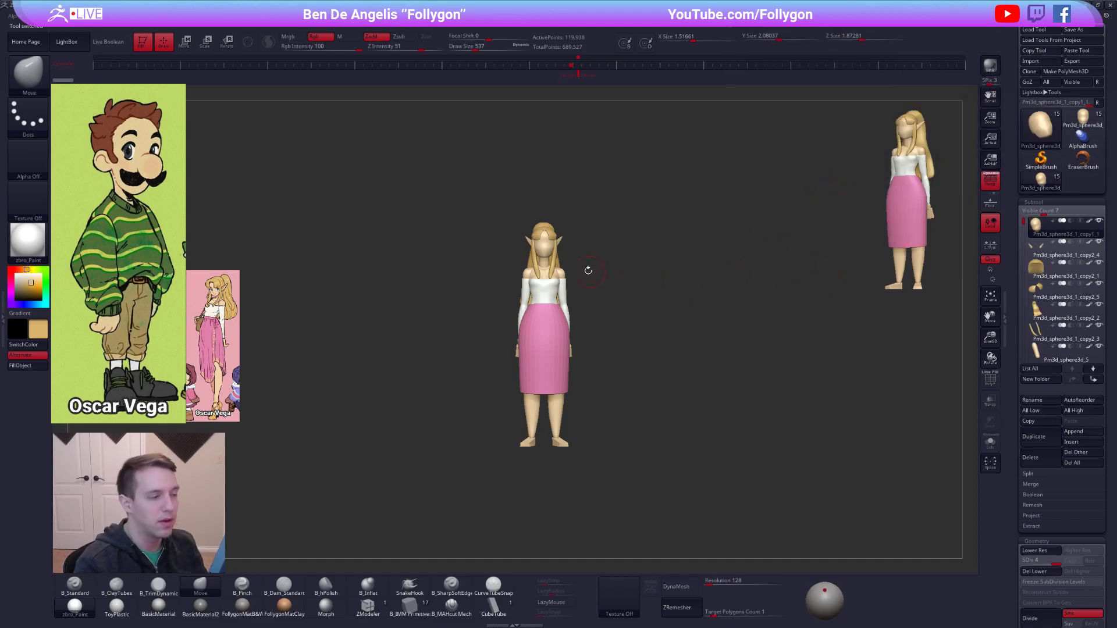
Delete the hair cap, front bangs, ponytail and long side strands from the copied character.
key(space)
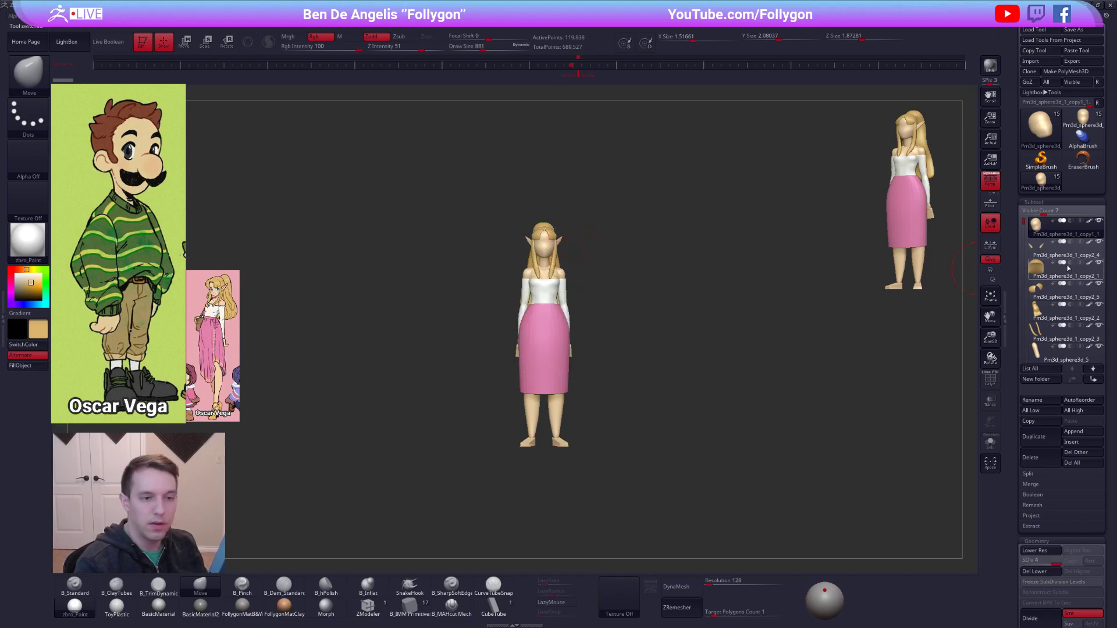
click(1041, 270)
click(1031, 457)
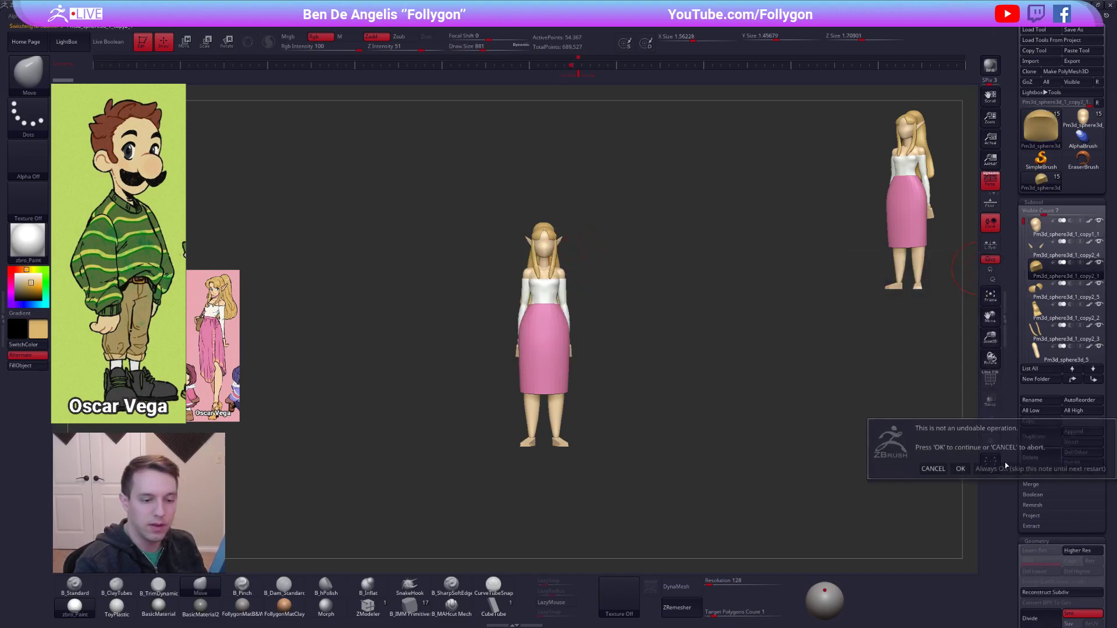
click(1000, 444)
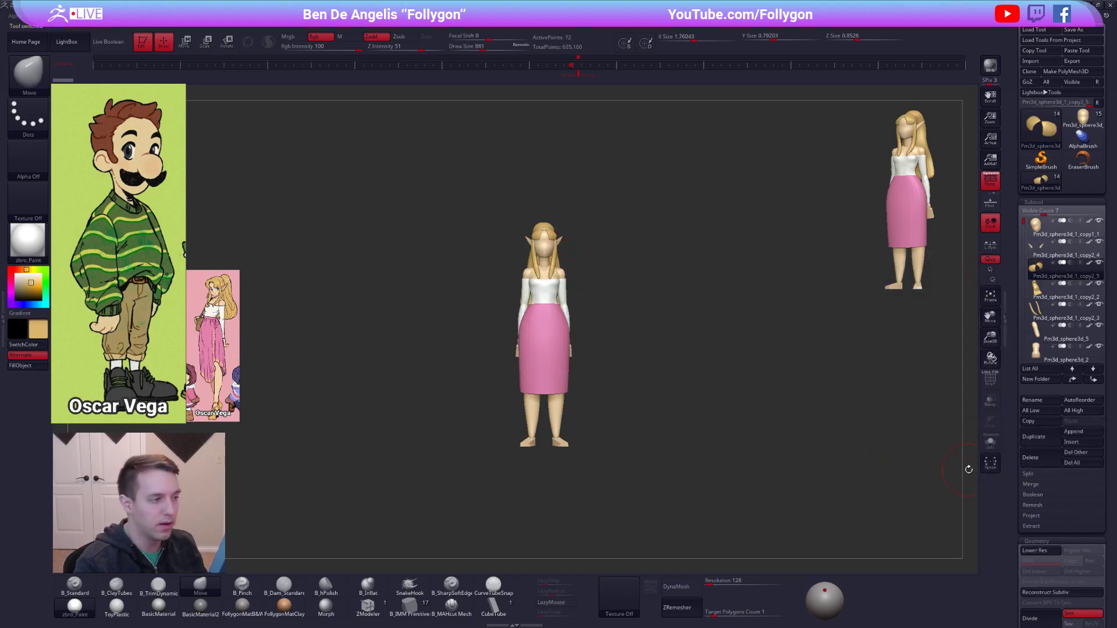
click(1038, 454)
click(960, 469)
click(1043, 463)
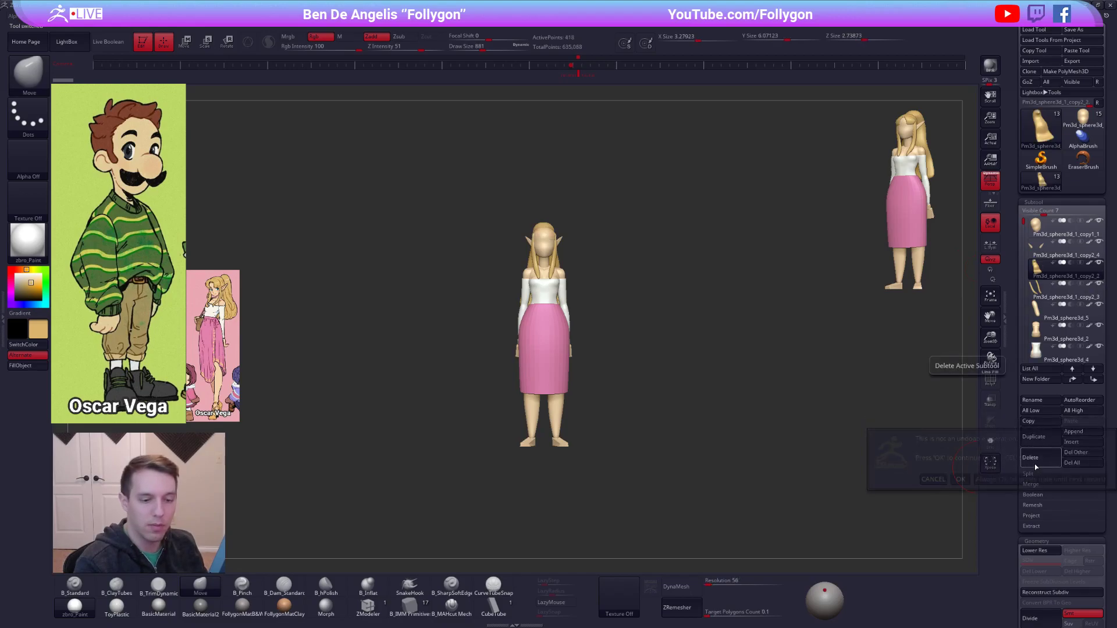
click(1039, 455)
click(1041, 456)
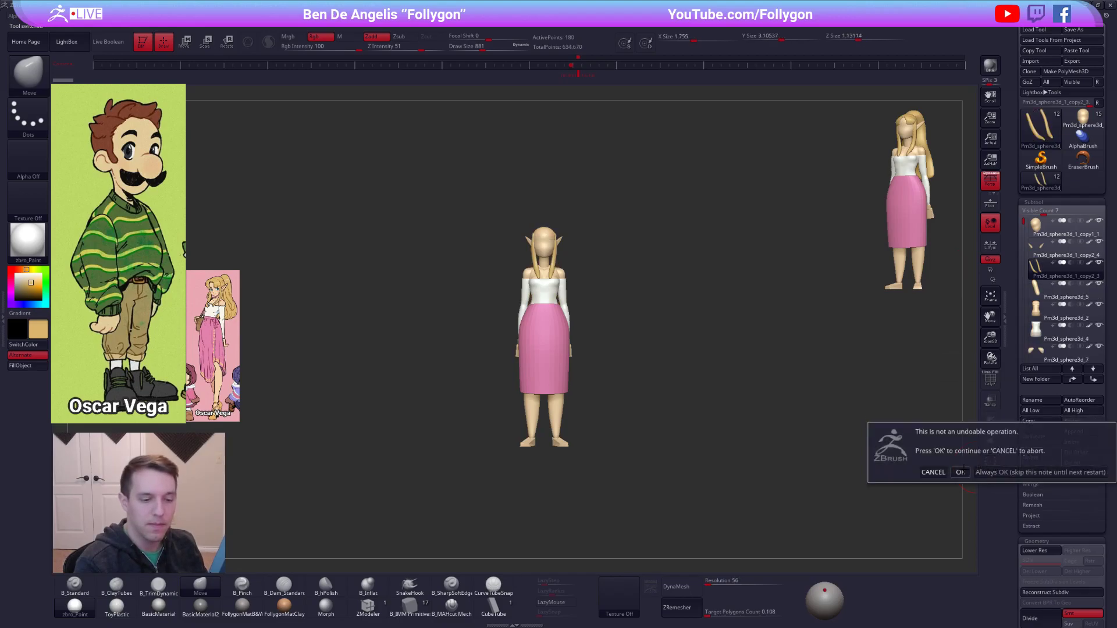
click(960, 471)
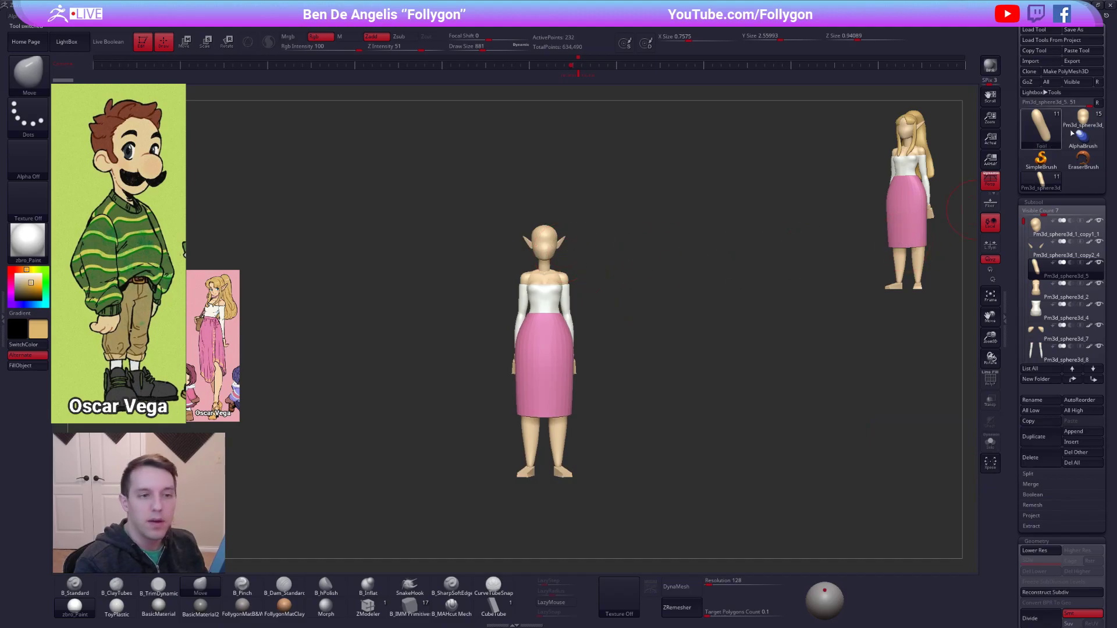
Switch to the original haired character to compare, return to the bald copy, and reframe it.
click(1083, 118)
drag(576, 239, 616, 242)
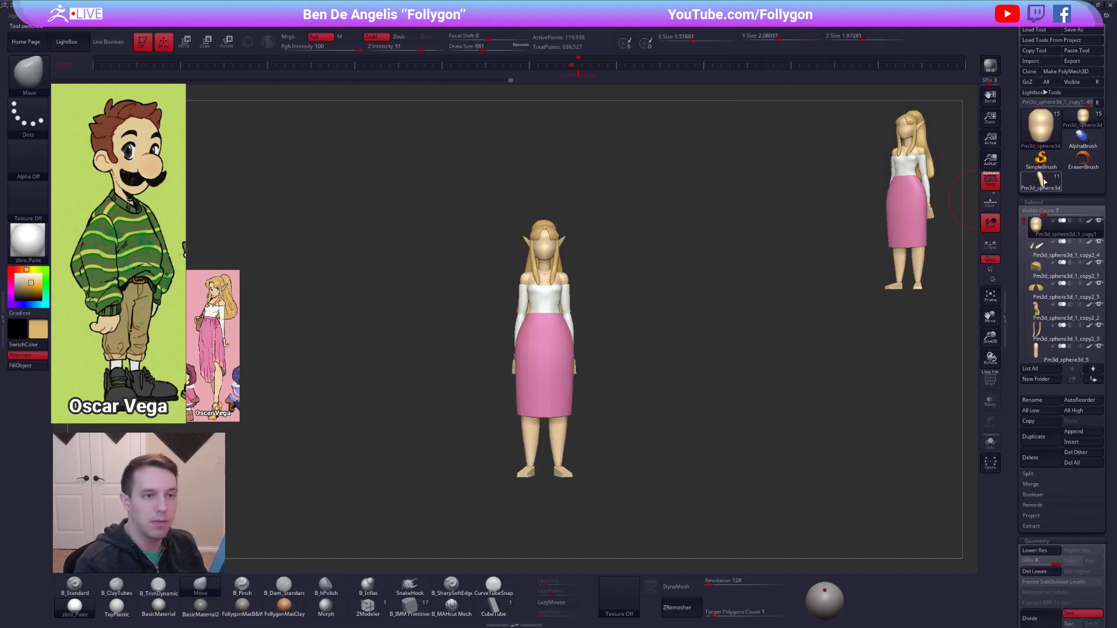
click(1041, 182)
alt+drag(596, 234, 613, 247)
key(space)
alt+drag(637, 293, 600, 252)
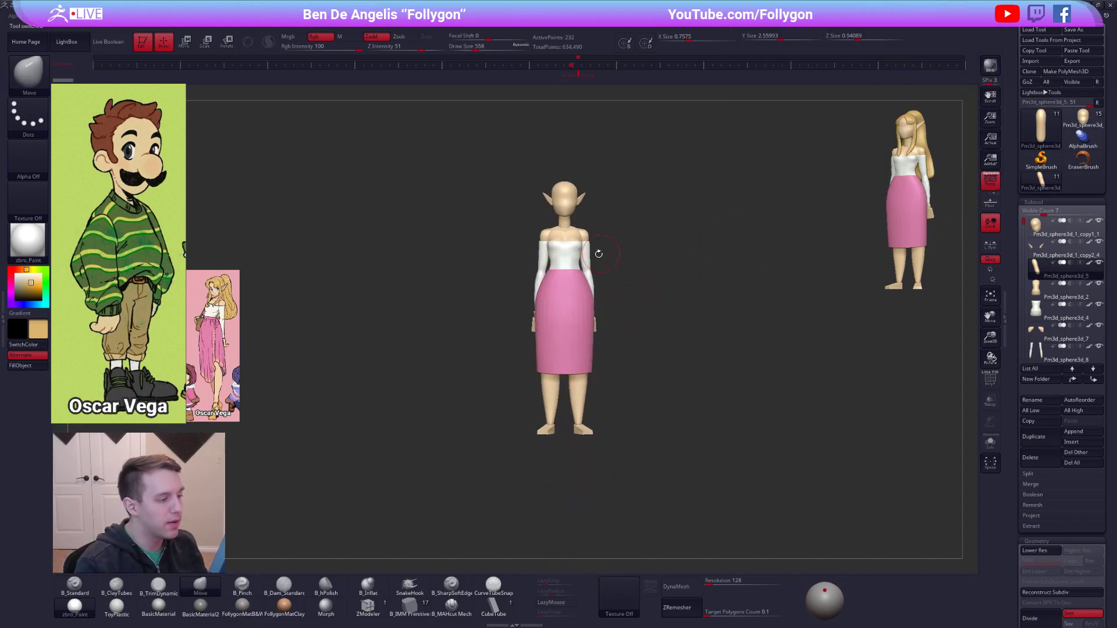
Delete the white top and the pink skirt subtools from the copied character.
alt+click(571, 251)
click(1041, 461)
click(961, 477)
alt+click(578, 318)
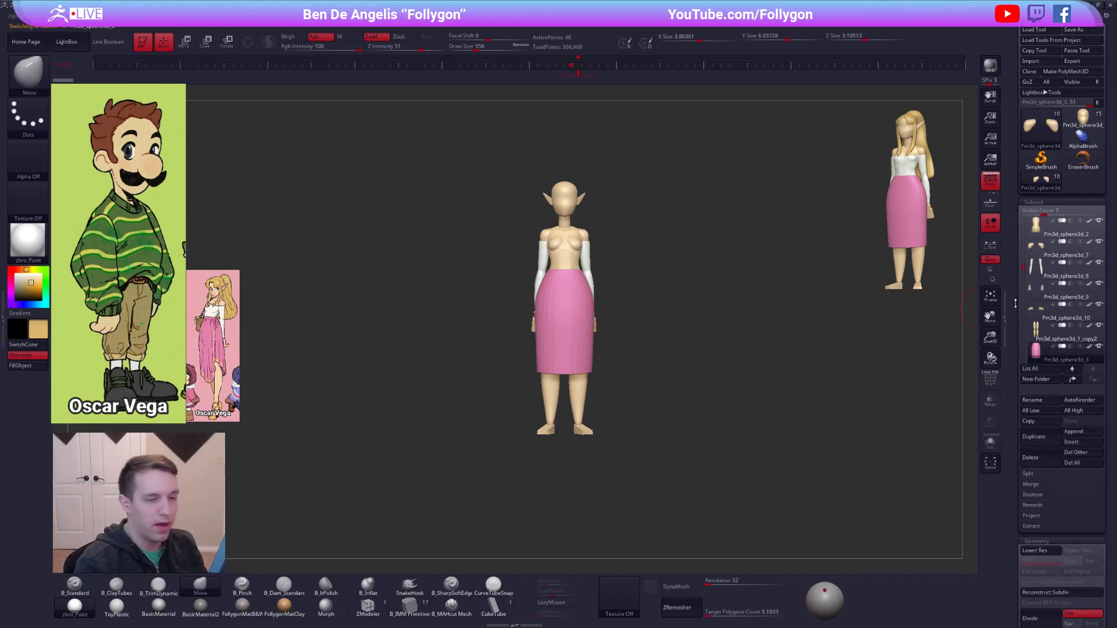
click(1042, 458)
click(961, 481)
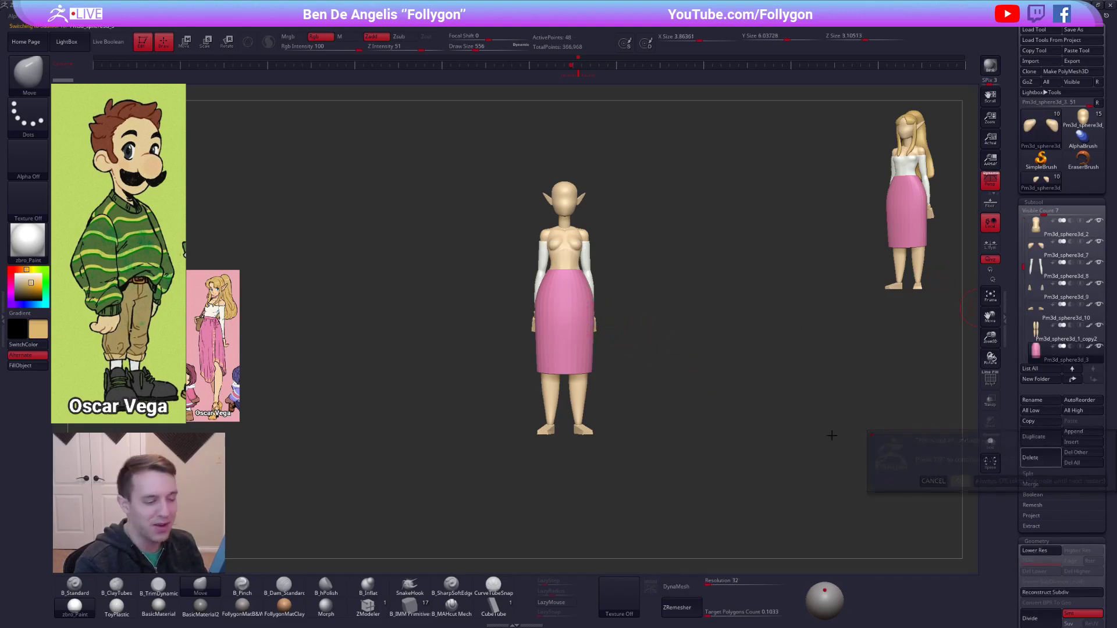
Select the white-sleeved arms, sample the body's skin tone, and fill the arms with that color.
alt+click(590, 259)
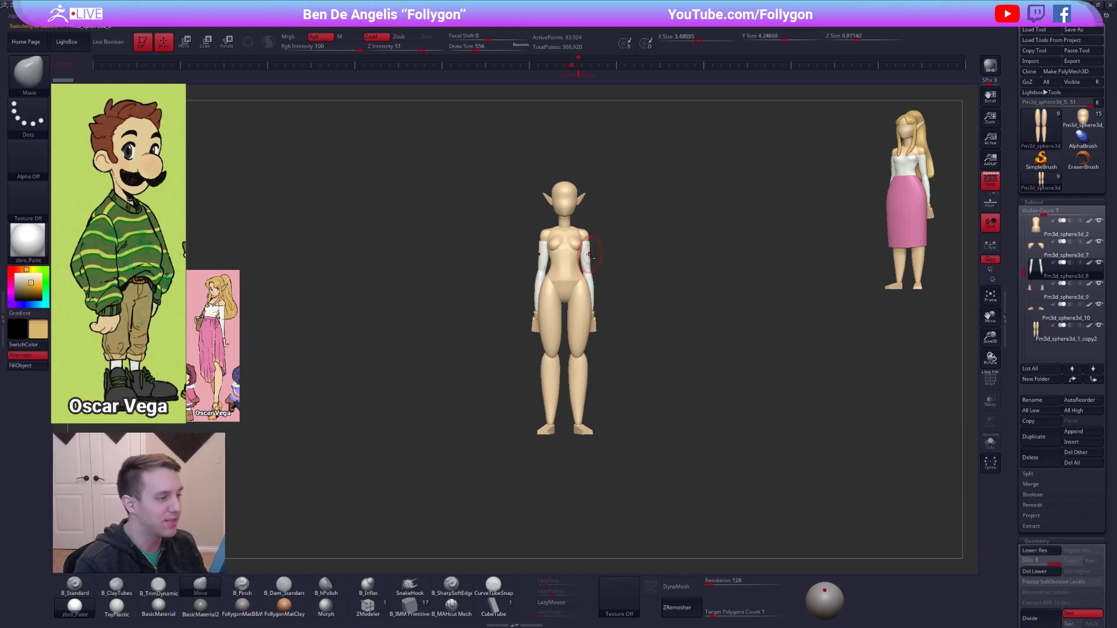
key(c)
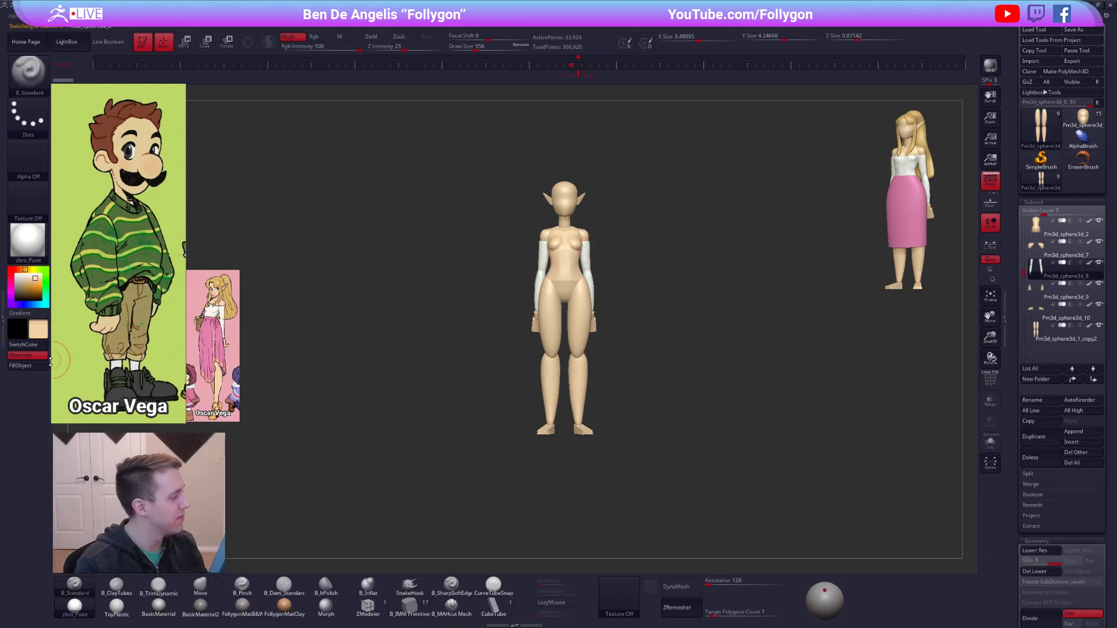
drag(615, 282, 735, 305)
alt+drag(573, 260, 676, 295)
alt+drag(626, 269, 662, 286)
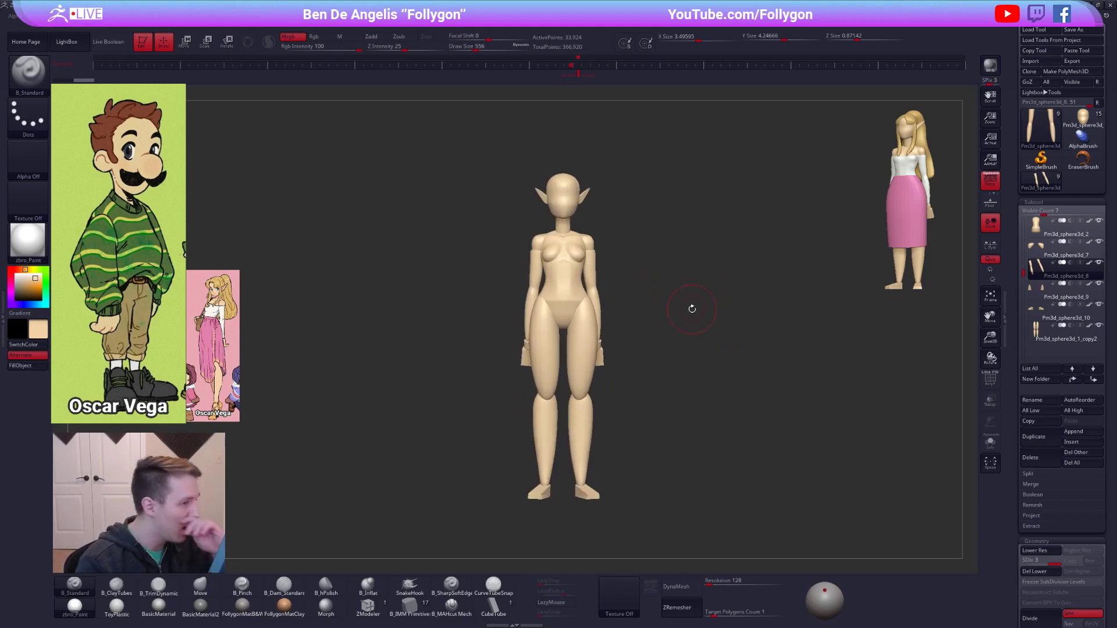
Examine the stripped base body from the front and side, comparing its proportions with the green-sweater reference.
alt+click(586, 192)
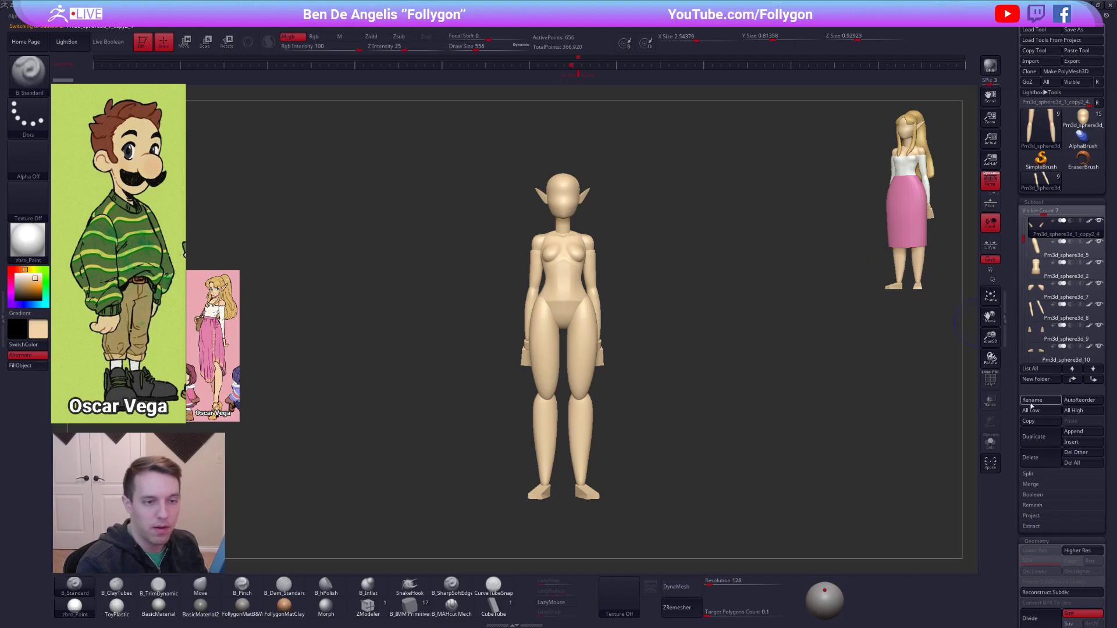
drag(728, 344, 554, 321)
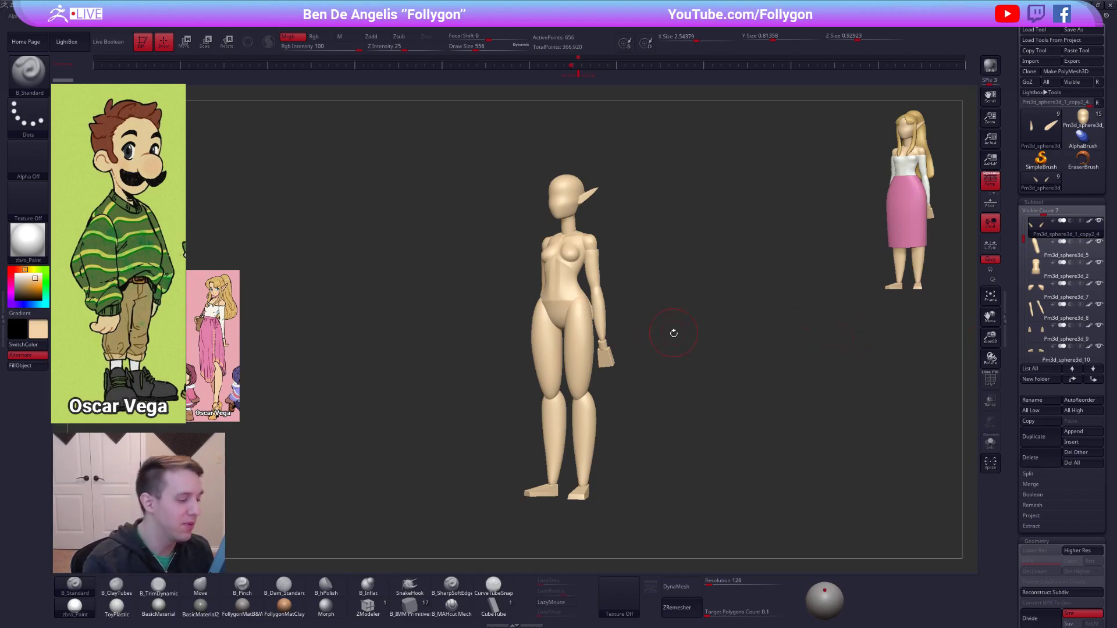
shift+drag(681, 339, 715, 331)
key(space)
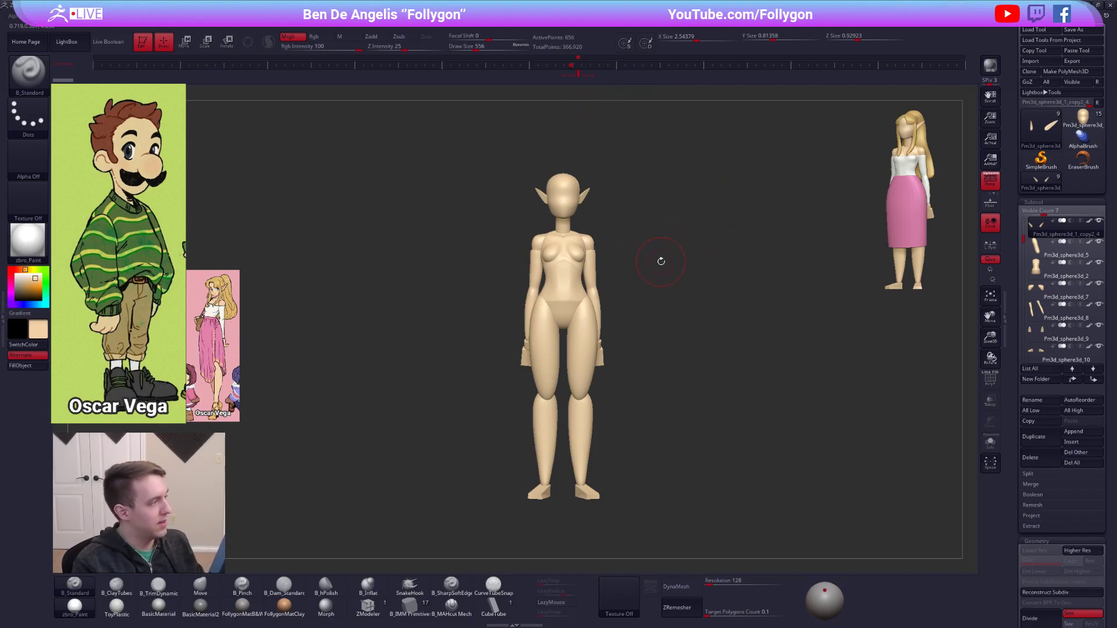
alt+drag(663, 274, 414, 215)
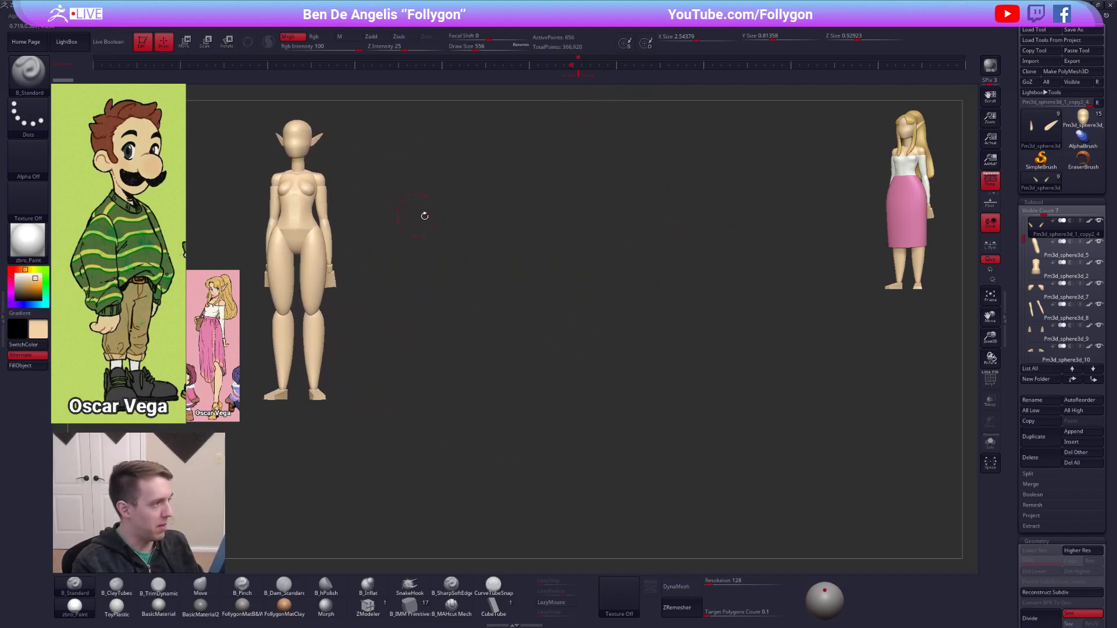
alt+drag(455, 245, 644, 312)
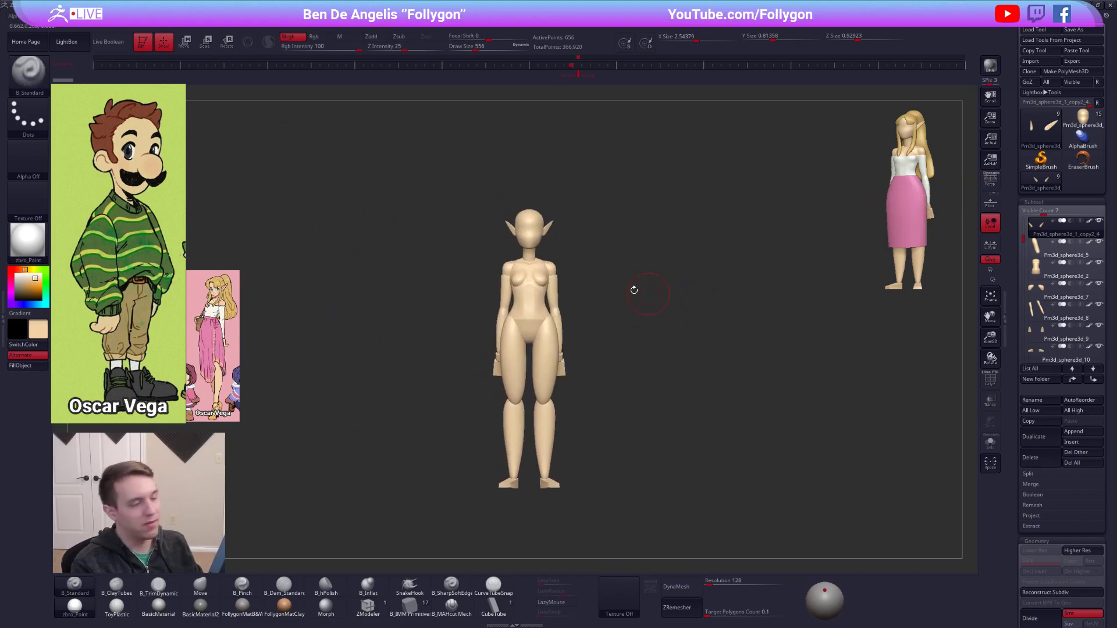
alt+drag(574, 307, 655, 291)
Select the torso, set its target polygon count to 0.1, turn off DynaMesh, and run ZRemesher on it.
alt+click(631, 323)
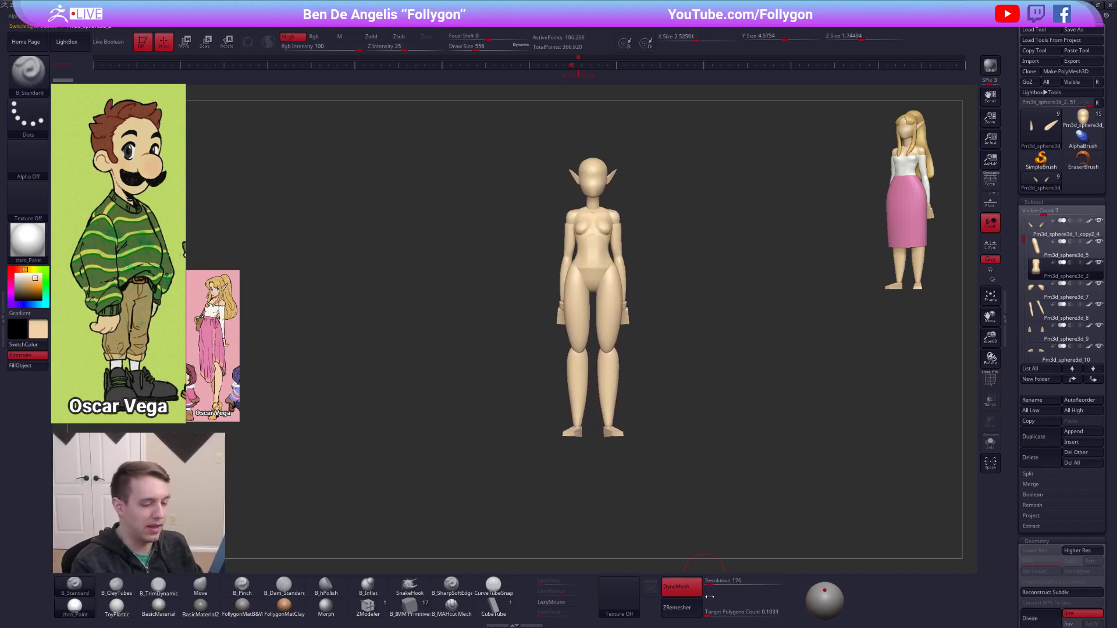
drag(708, 615, 698, 615)
click(685, 588)
click(688, 608)
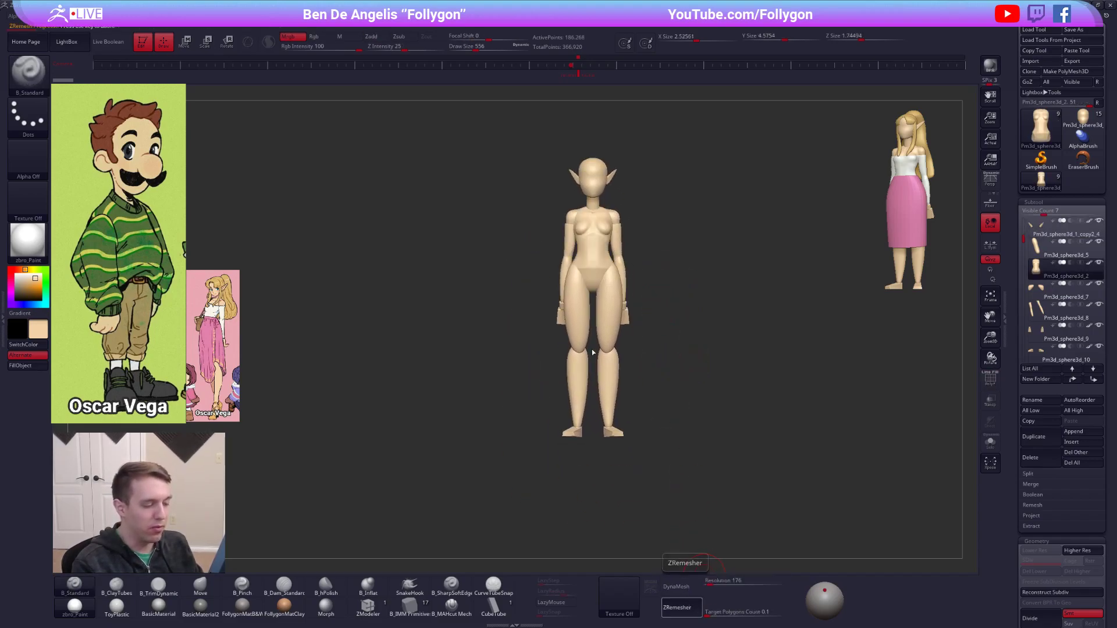
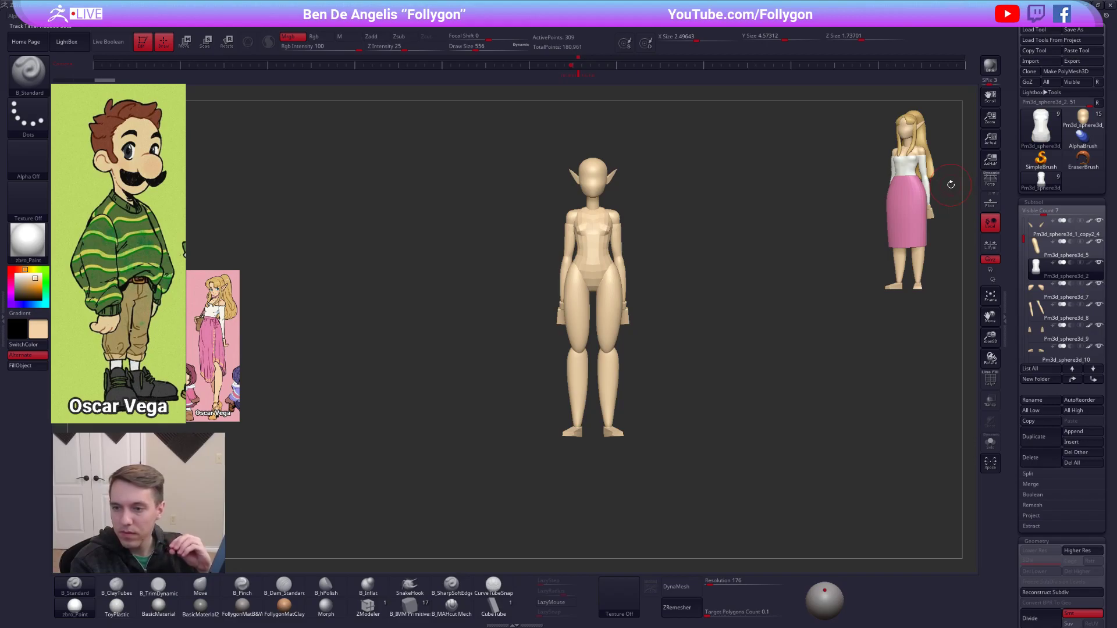
Raise the torso's subdivision level, make the head the active subtool with a smaller brush size, and quick-save the project.
key(ctrl+d)
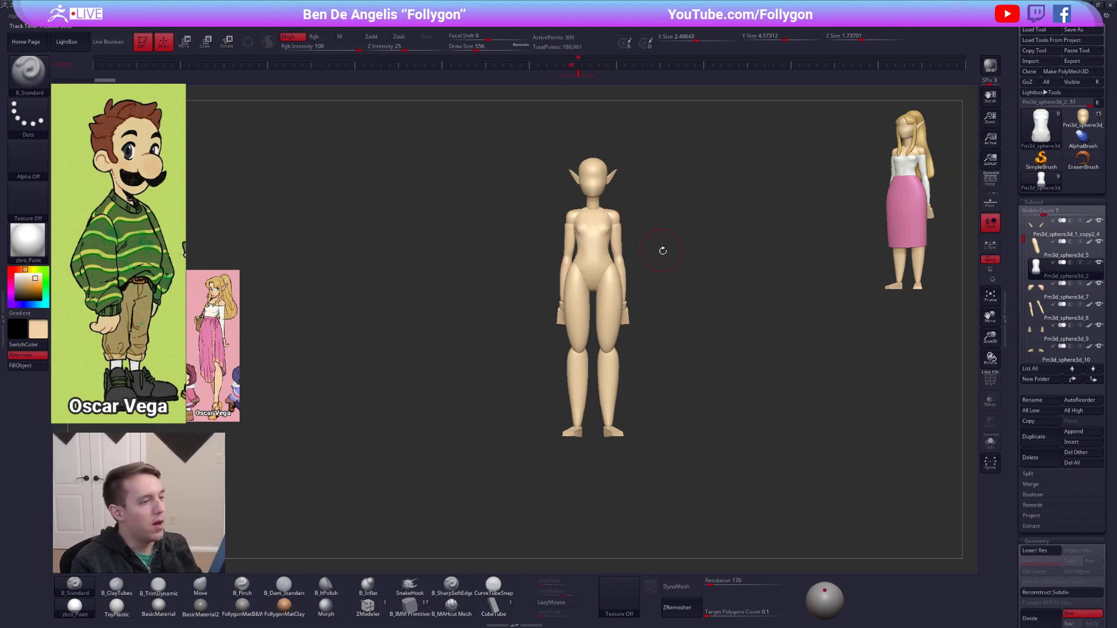
right_drag(627, 238, 666, 389)
alt+click(568, 203)
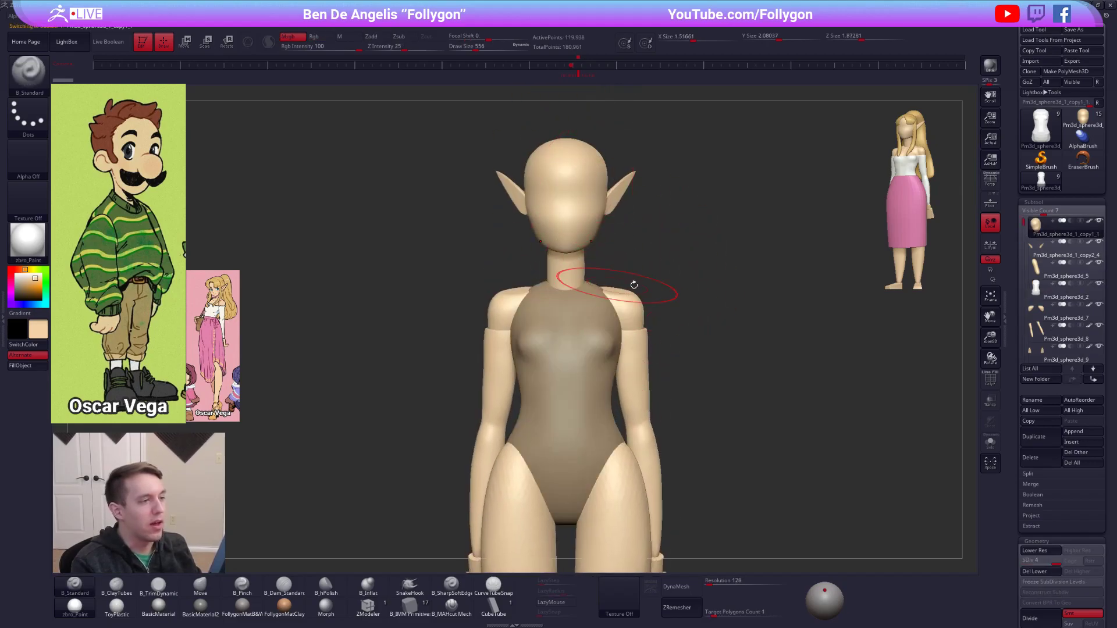
alt+right_drag(818, 221, 797, 268)
key(space)
drag(798, 268, 791, 268)
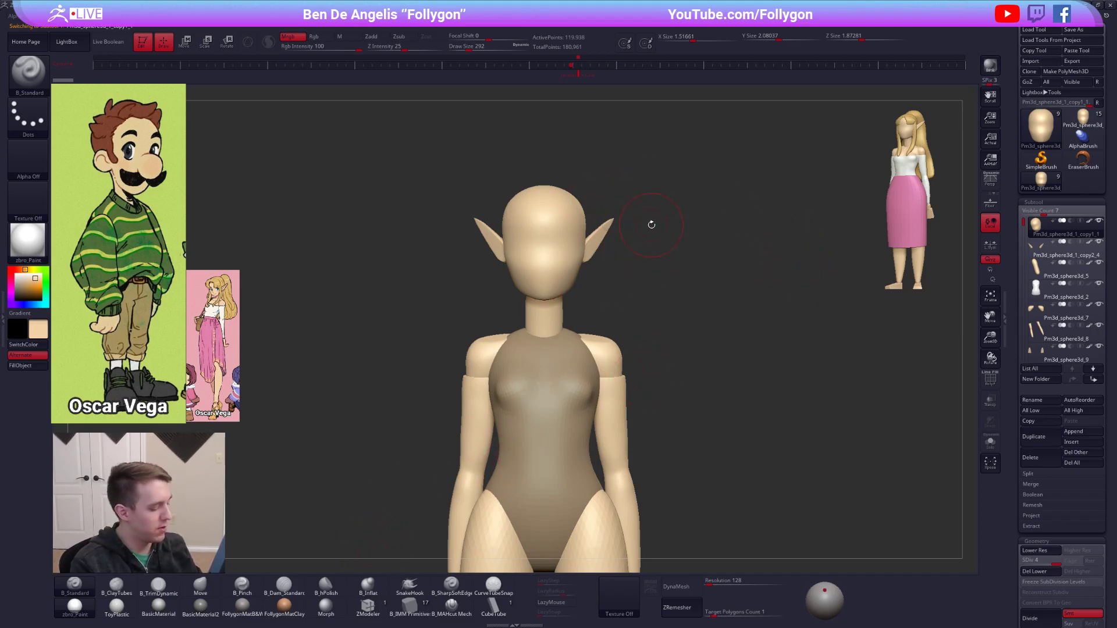
key(ctrl+s)
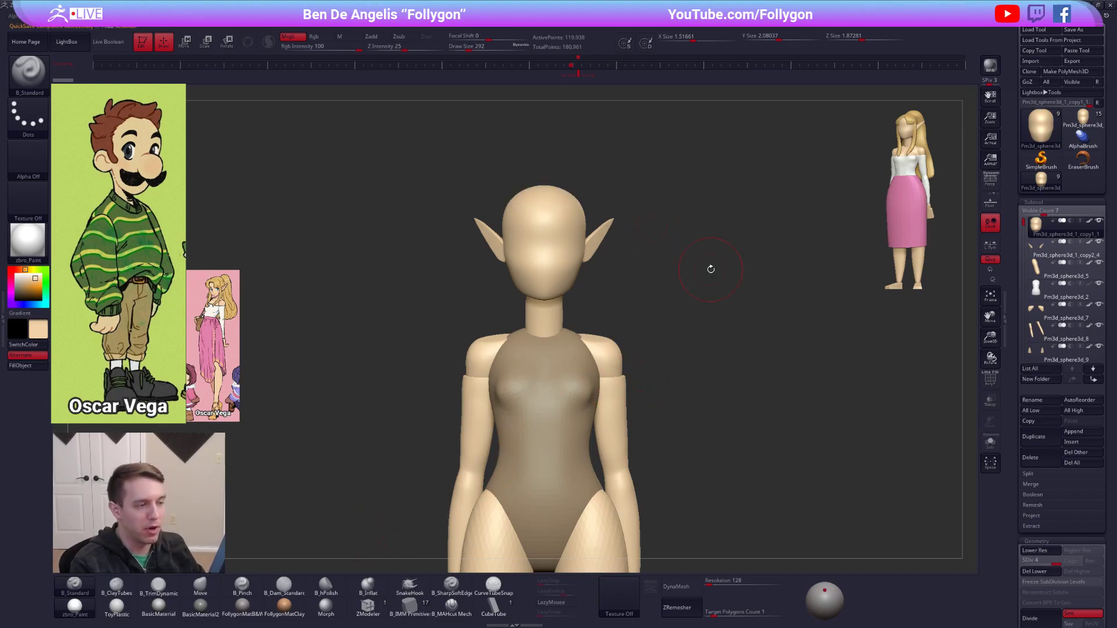
Turn off polypaint on all subtools and give the figure a white colour with the dark grey FollygonMat material.
key(b)
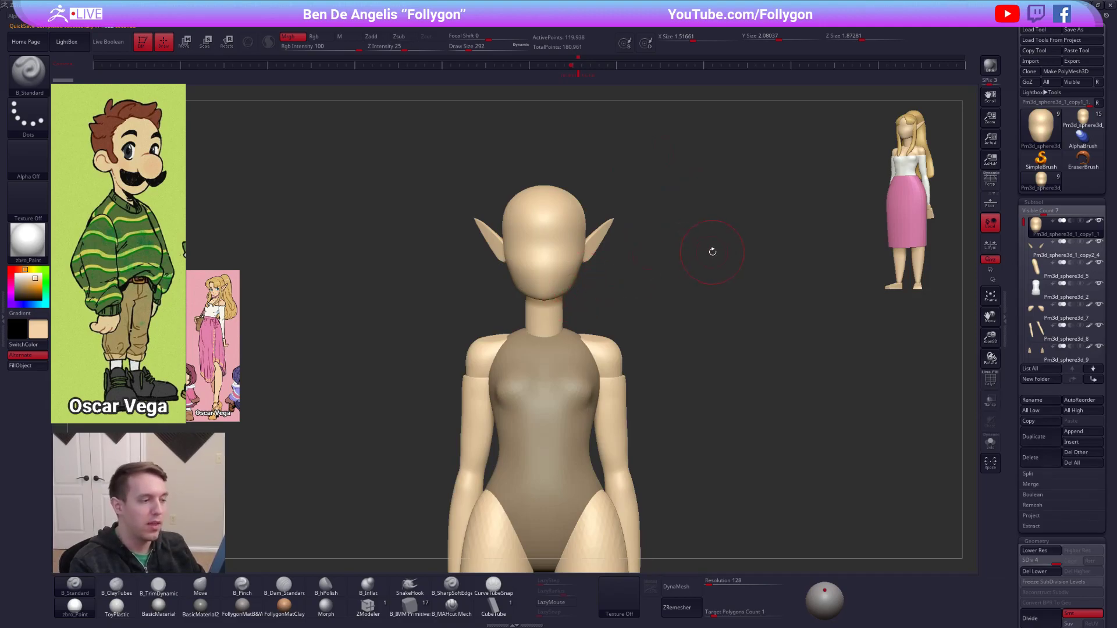
shift+click(1090, 222)
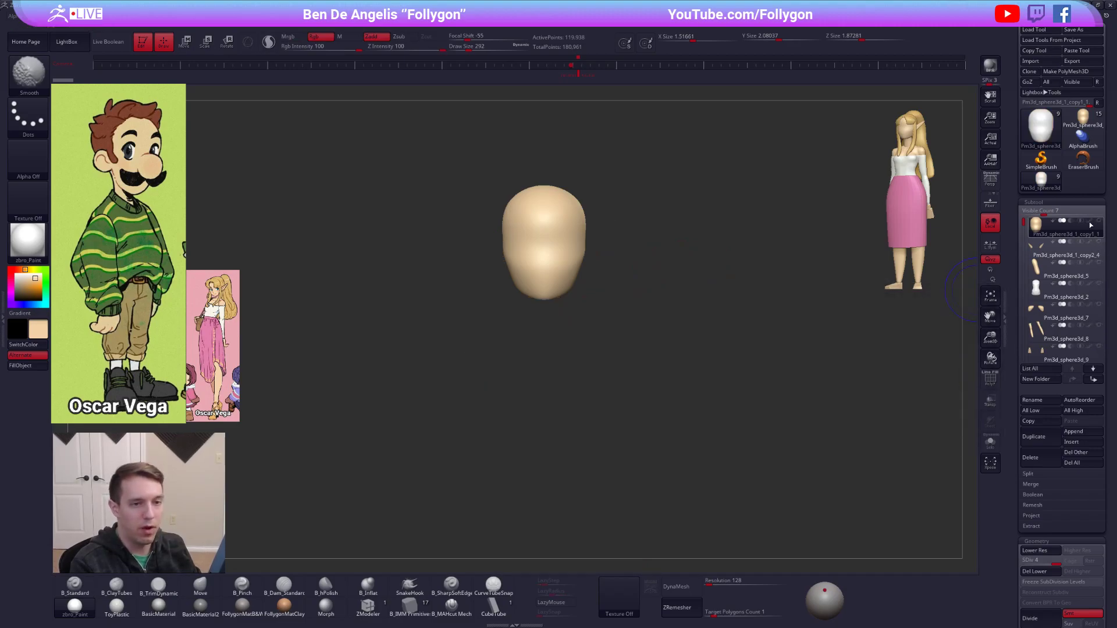
shift+click(1047, 229)
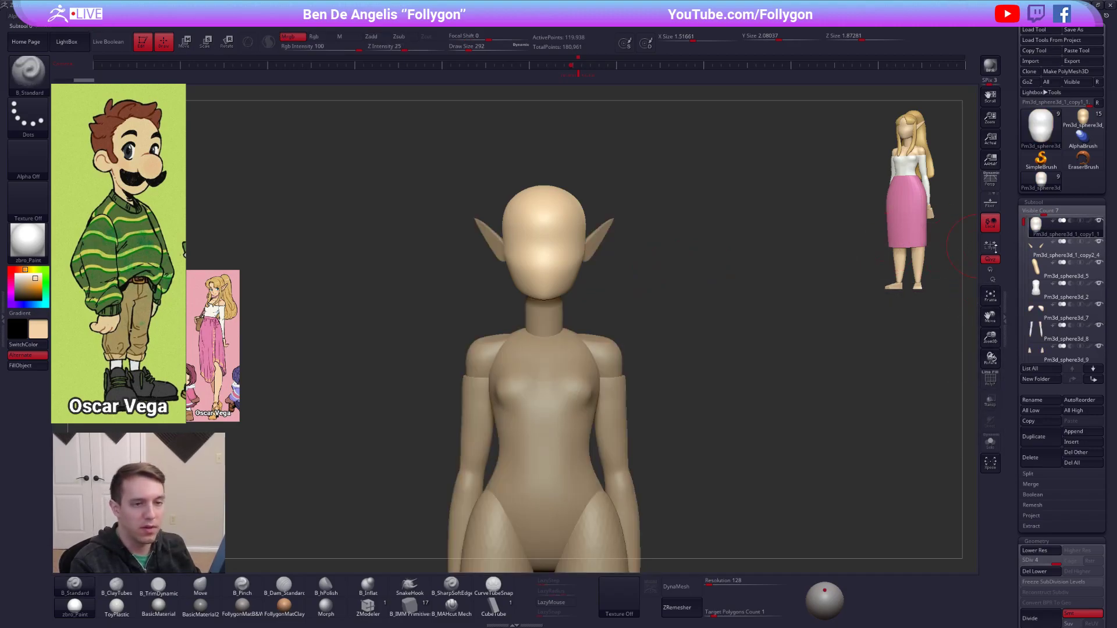
drag(19, 283, 15, 267)
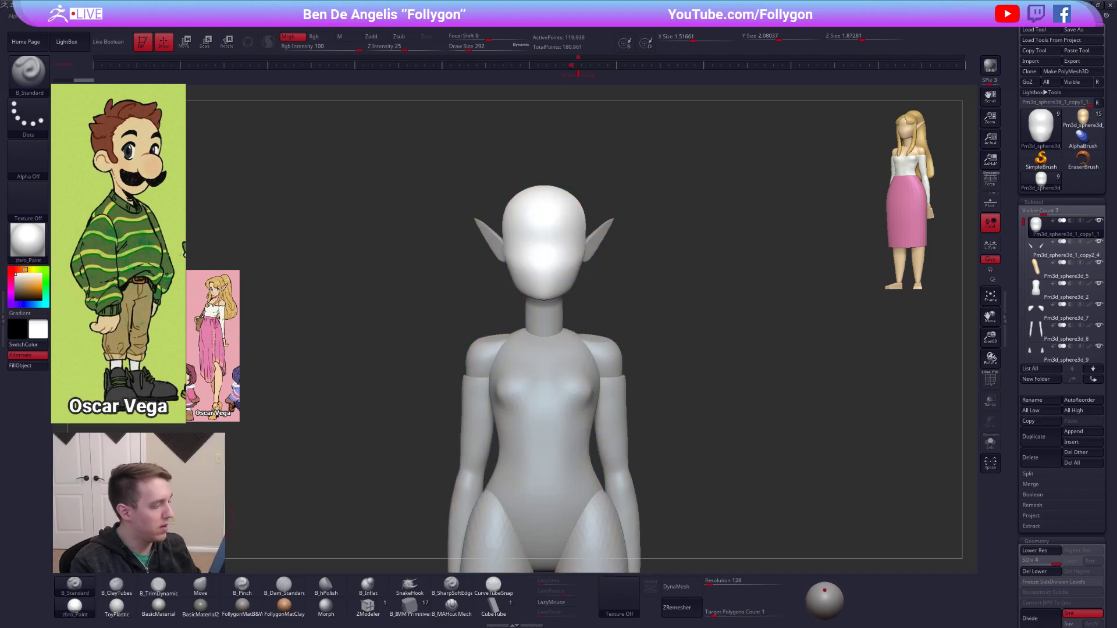
click(255, 612)
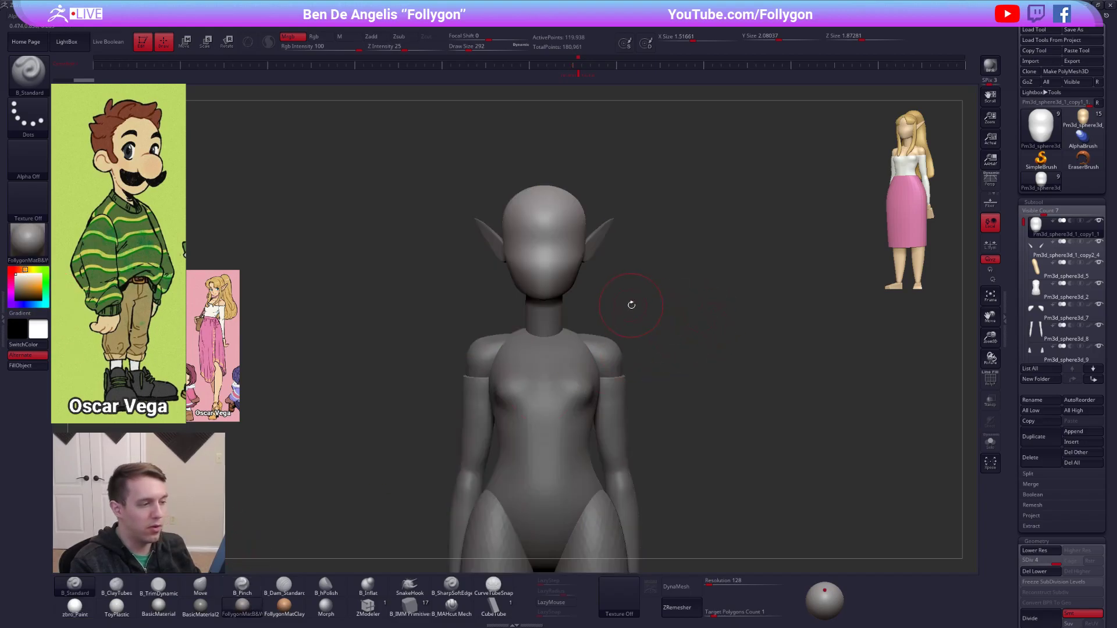
alt+drag(658, 279, 695, 312)
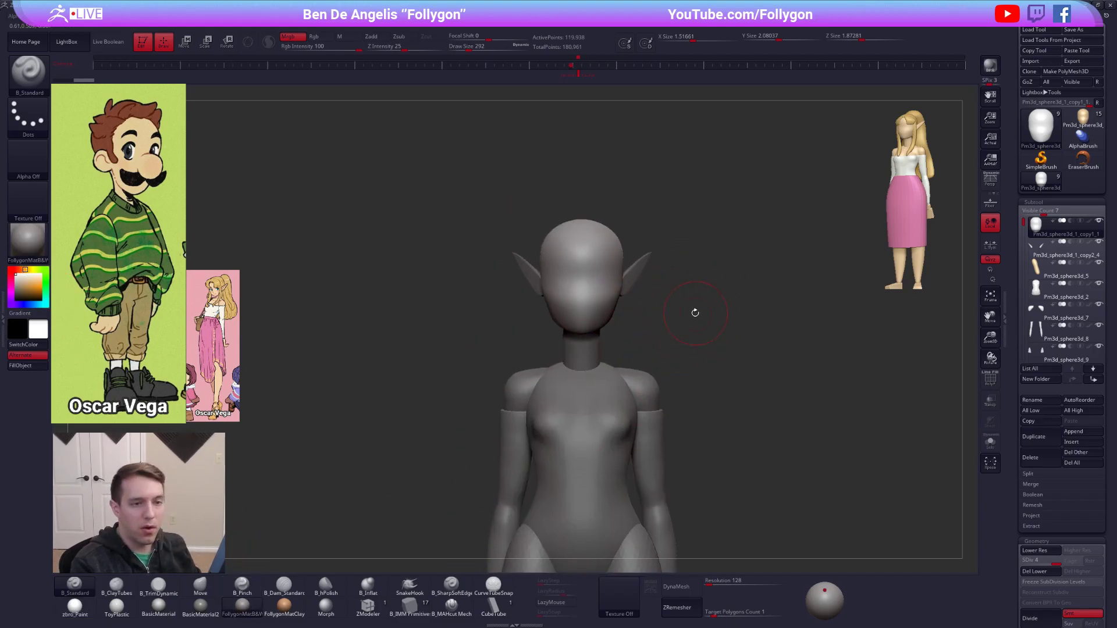
Choose the IMM Primitives brush and isolate the head subtool as the target for an inserted mesh.
click(410, 608)
mouse_move(588, 246)
ctrl+right_down()
mouse_move(601, 286)
mouse_move(644, 262)
ctrl+right_up()
key(alt+s)
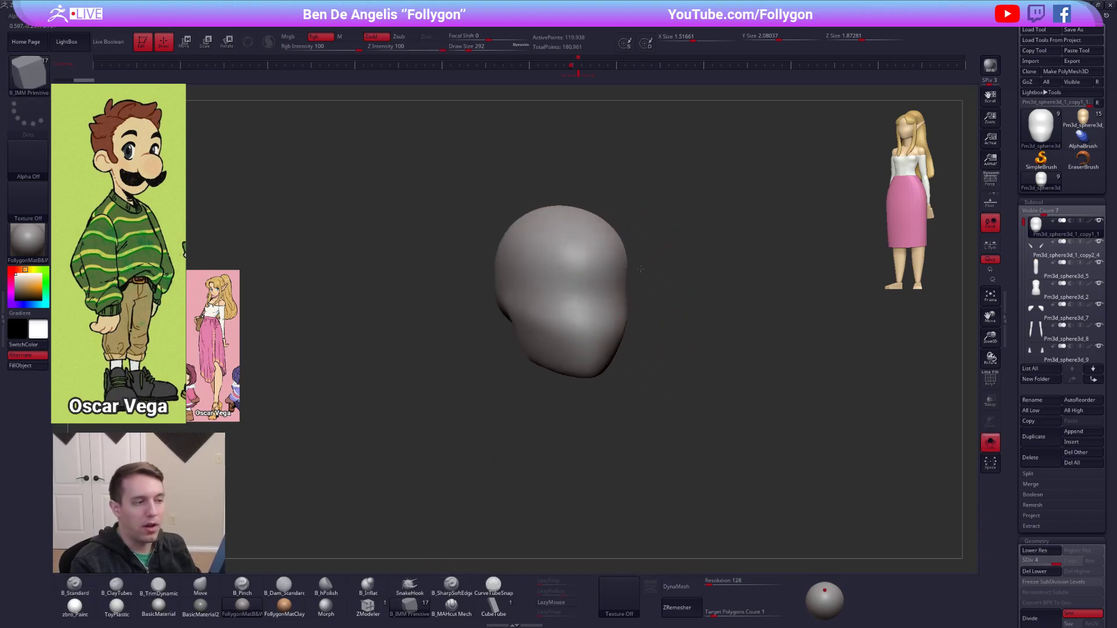
click(551, 246)
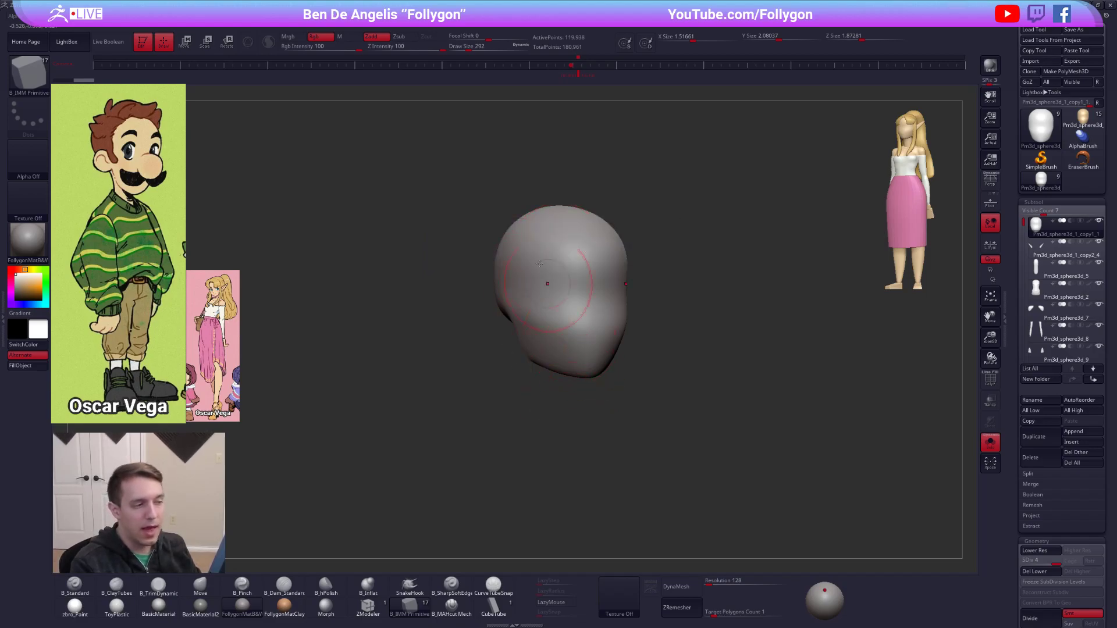
drag(701, 340, 652, 263)
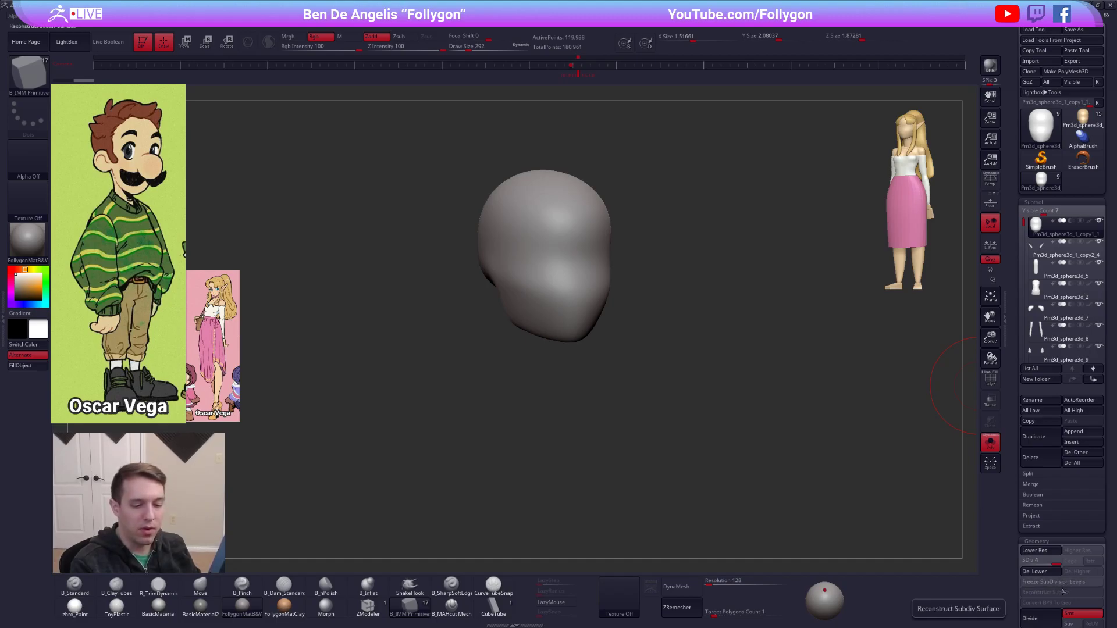
Delete the head's lower subdivision levels, reconstruct them and return to the highest level.
click(1039, 570)
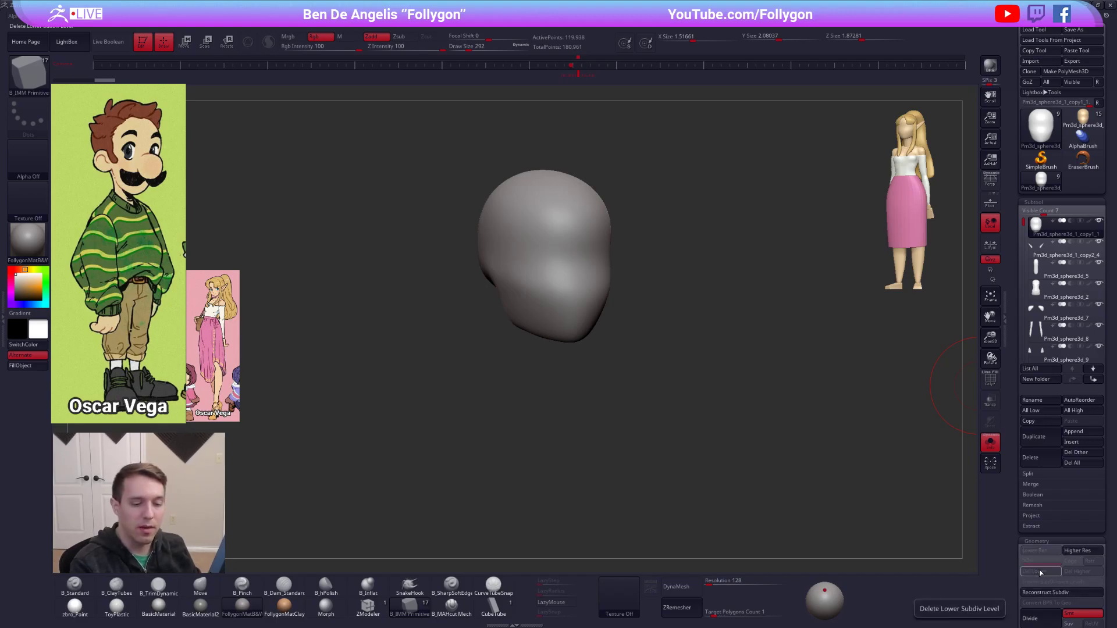
drag(1040, 535, 1033, 439)
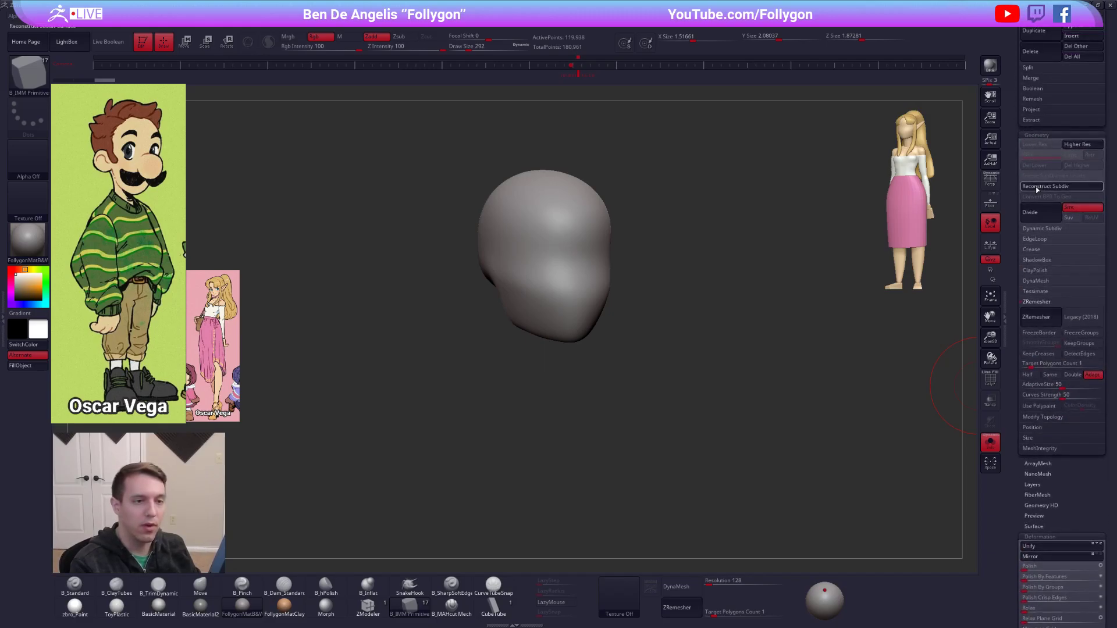
click(1058, 187)
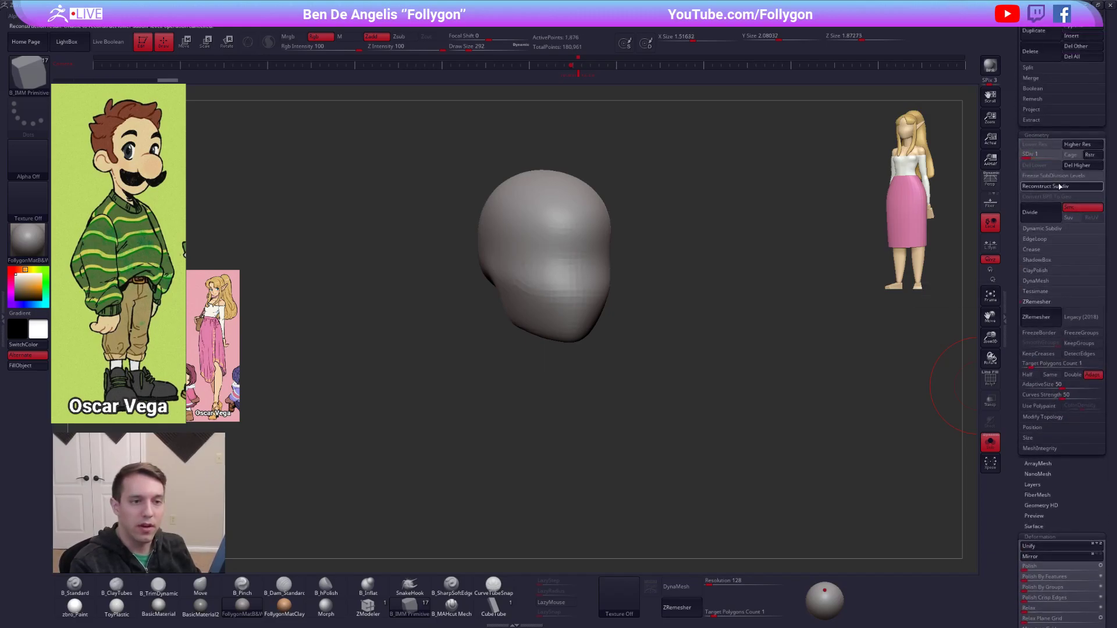
key(shift+f)
key(d)
key(d)
key(shift+f)
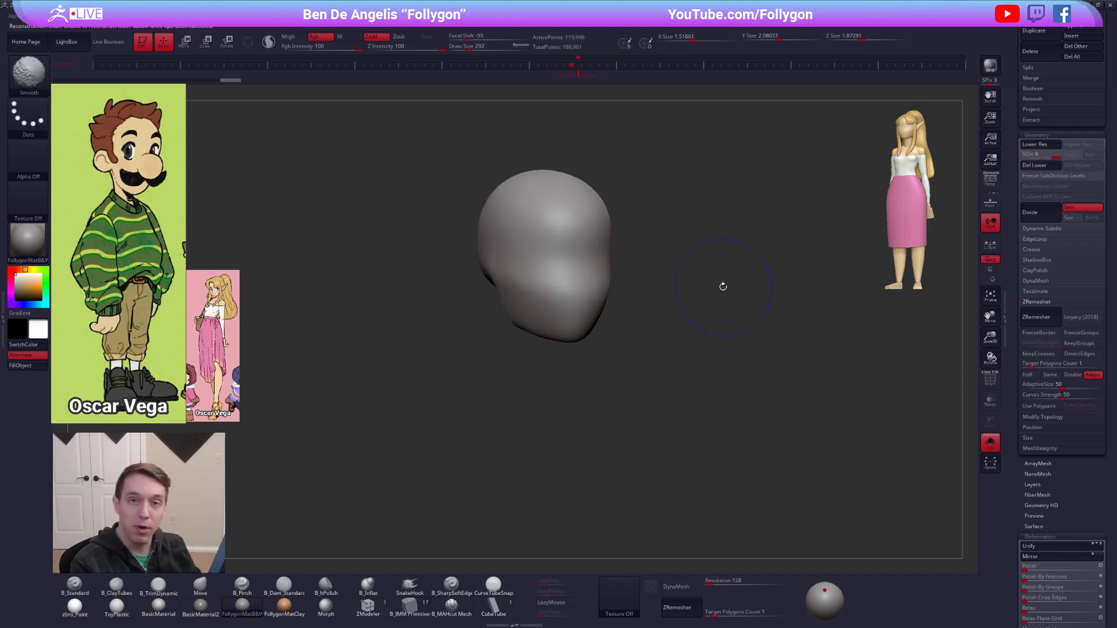
Duplicate the head subtool and delete the duplicate's lower subdivision levels.
drag(1022, 215, 1030, 301)
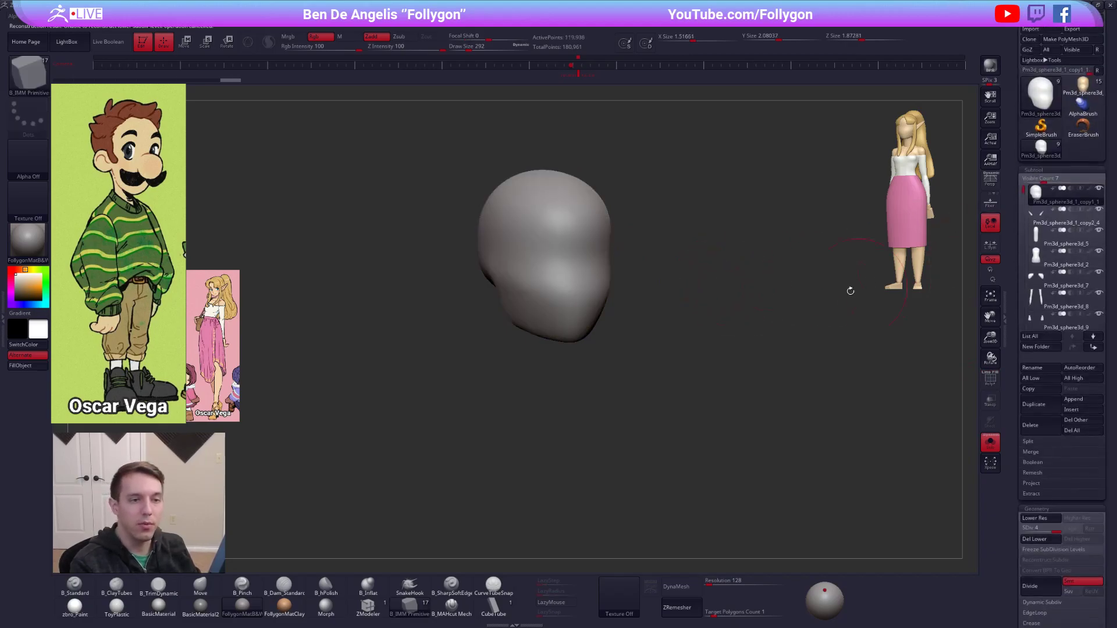
click(1035, 405)
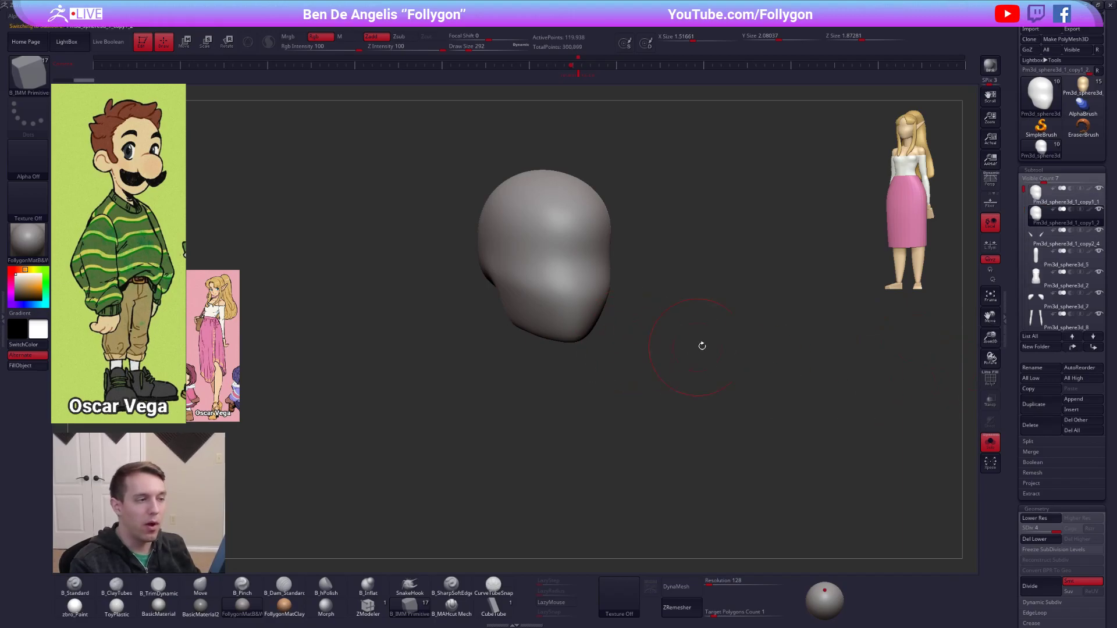
click(1037, 539)
shift+drag(785, 454, 769, 448)
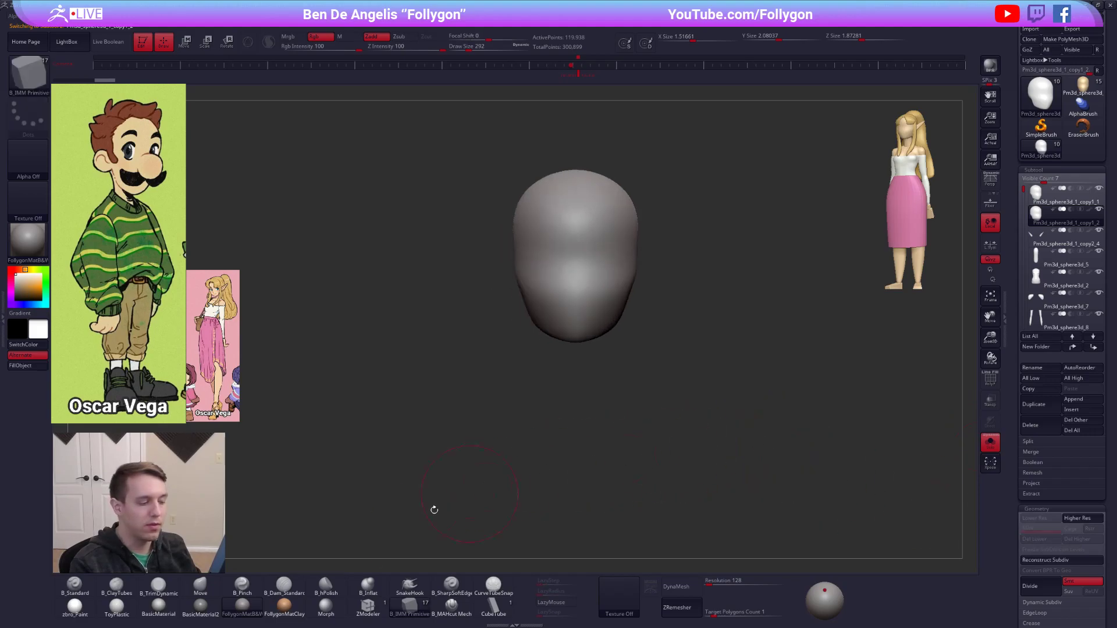
Insert symmetrical sphere primitives for the eyes on the face of the duplicate head.
click(426, 607)
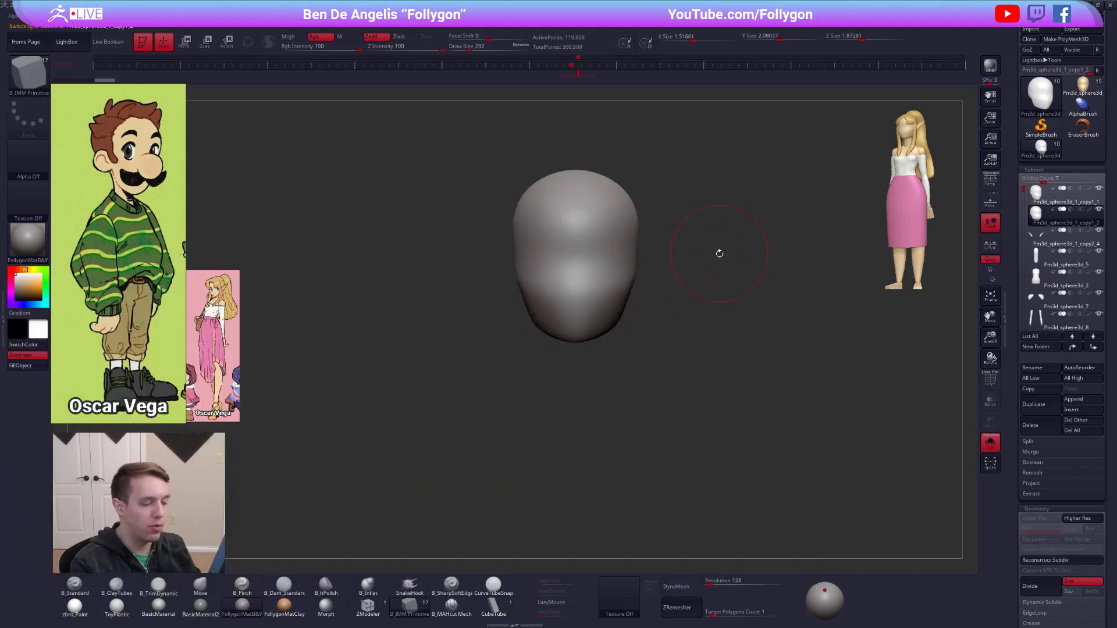
key(m)
click(864, 276)
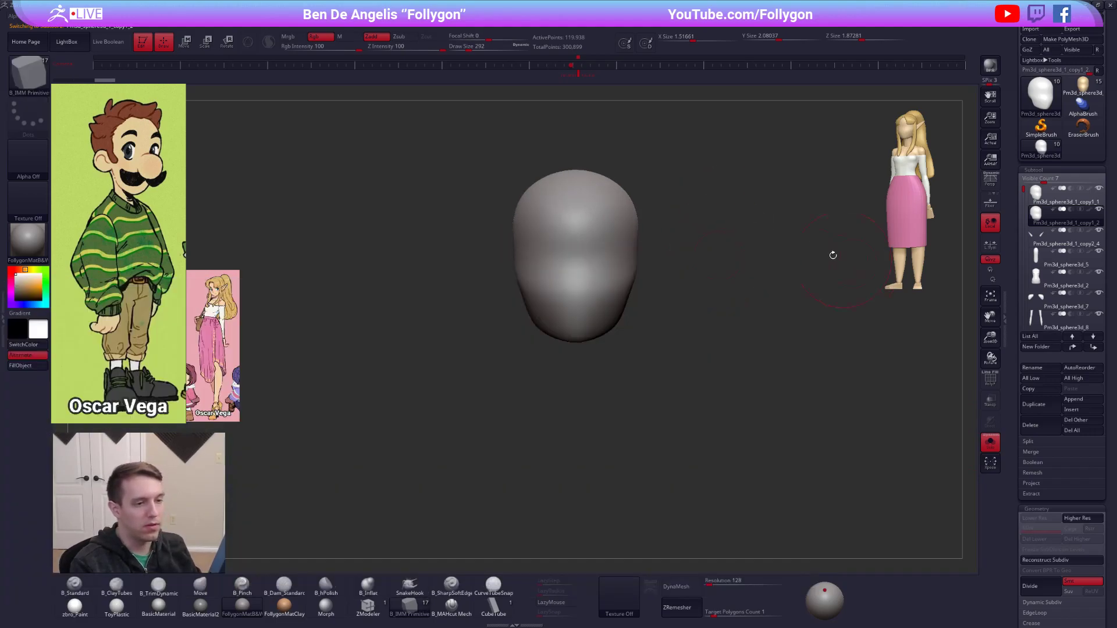
alt+drag(844, 258, 683, 329)
drag(579, 277, 594, 322)
Move the inserted eye spheres forward into the face with the gizmo and show the full figure.
mouse_move(698, 349)
alt+mouse_down()
mouse_move(669, 322)
mouse_move(627, 376)
mouse_move(624, 347)
mouse_move(605, 347)
alt+mouse_up()
key(w)
drag(690, 374, 526, 382)
mouse_move(591, 307)
mouse_down()
mouse_move(633, 307)
mouse_move(624, 307)
mouse_up()
key(q)
mouse_move(527, 403)
shift+mouse_down()
mouse_move(678, 426)
mouse_move(652, 427)
shift+mouse_up()
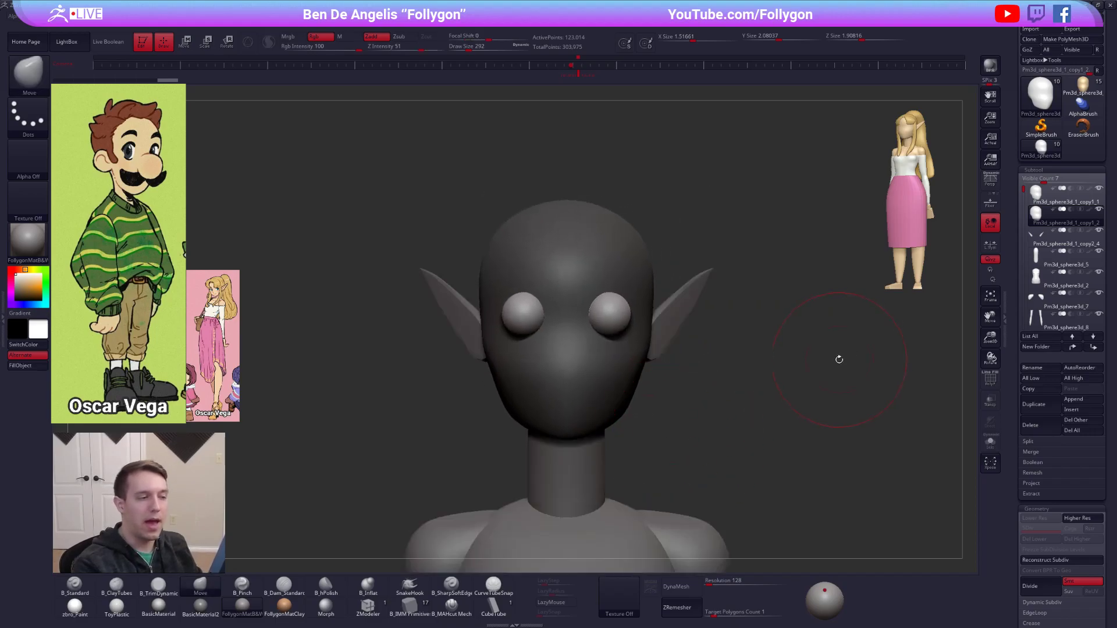
Isolate the eye spheres on the duplicate head and delete its hidden head geometry.
click(1044, 197)
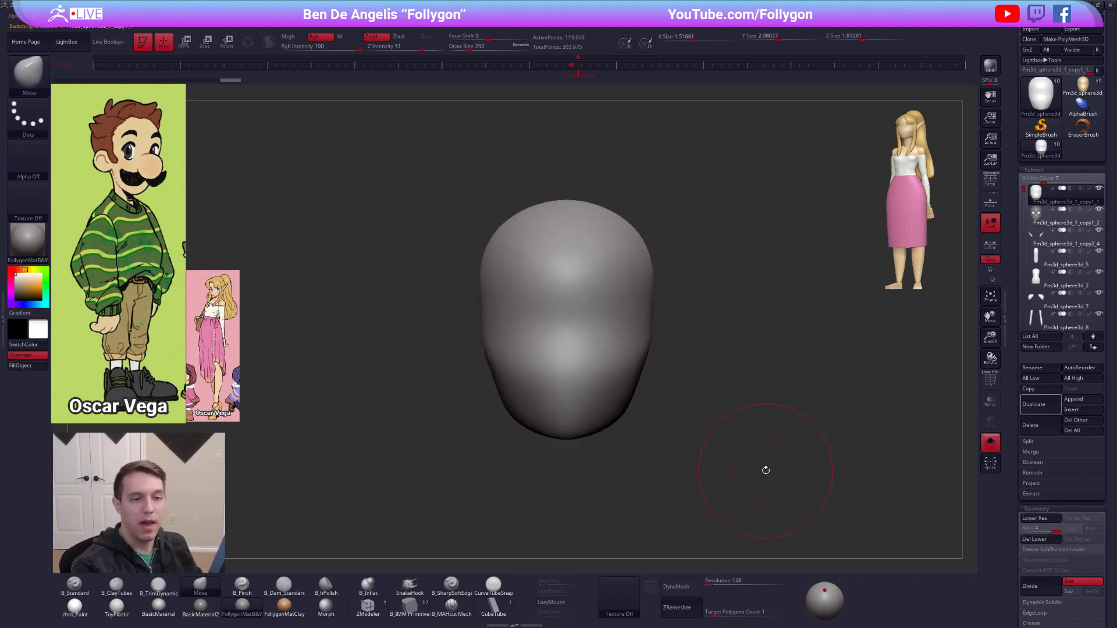
key(Down)
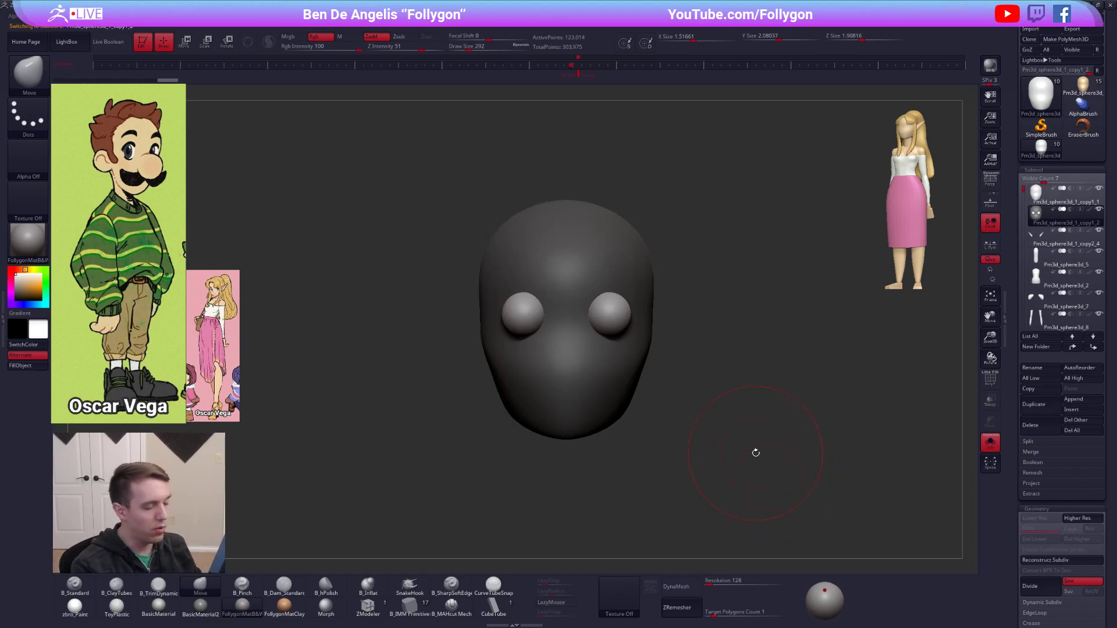
key(ctrl+shift)
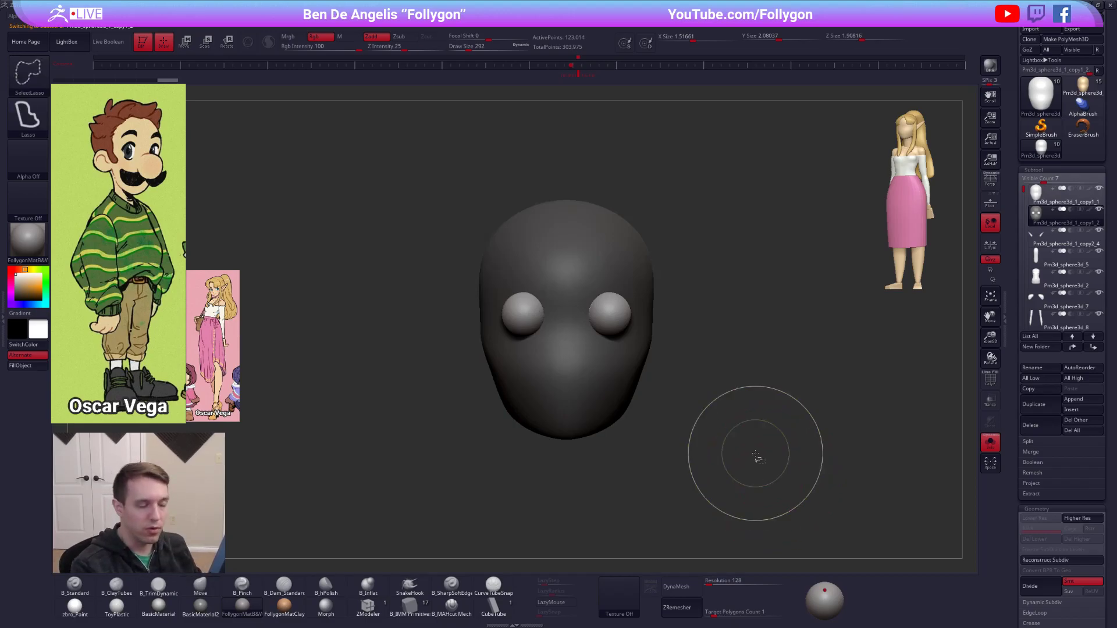
ctrl+shift+click(618, 319)
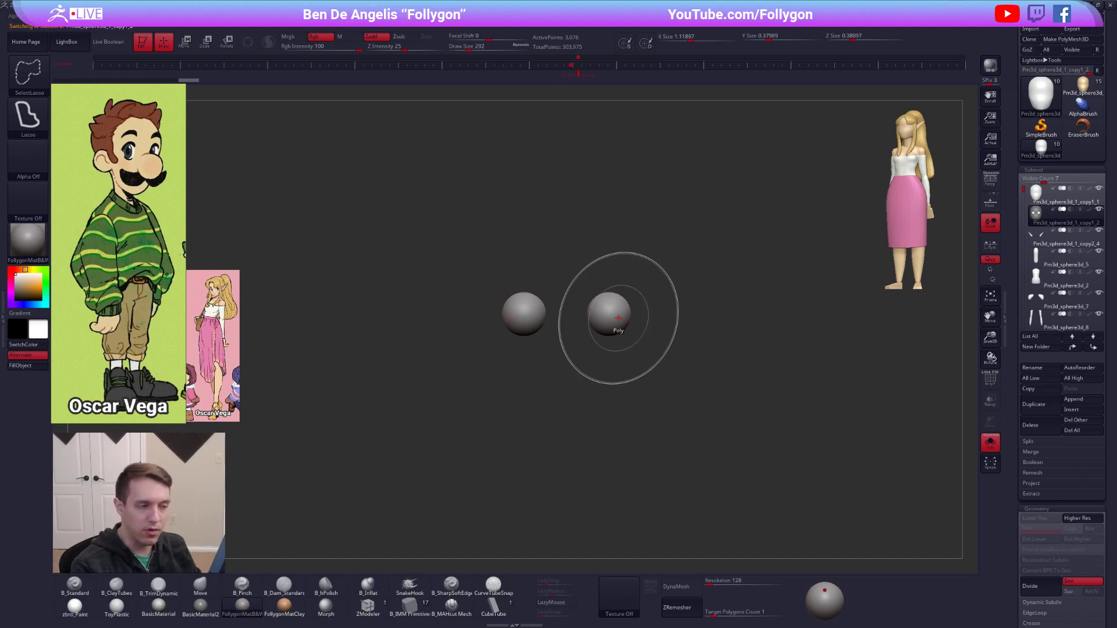
scroll(1010, 446, down, 6)
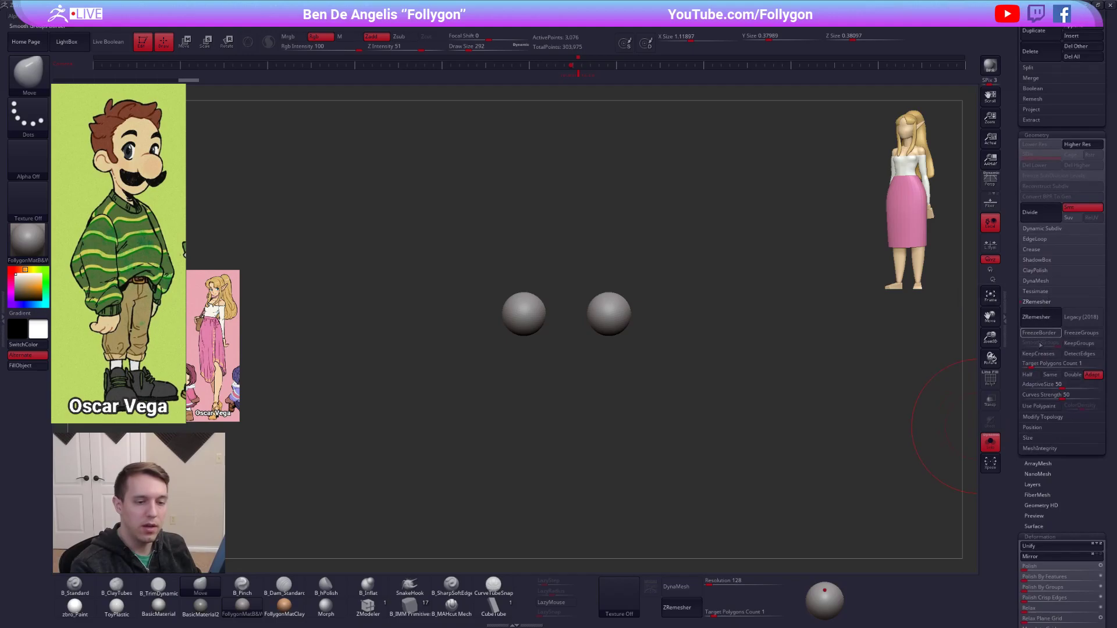
click(1048, 417)
click(1043, 354)
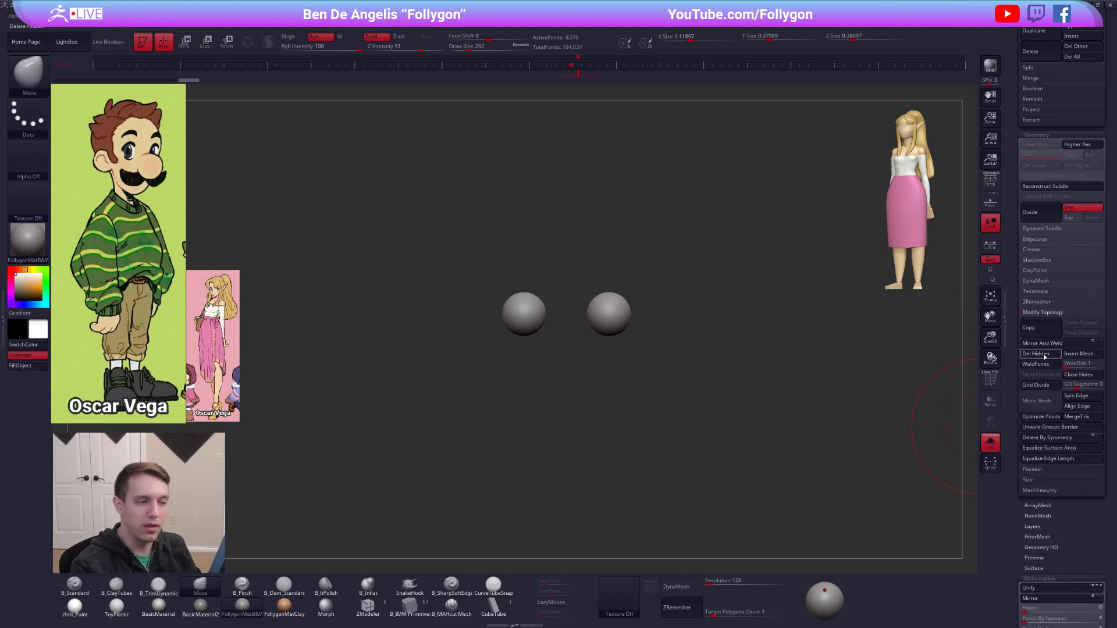
Switch between the head and eye subtools to check that they are separate, and show all subtools again.
click(1029, 313)
drag(1029, 313, 1028, 458)
key(Up)
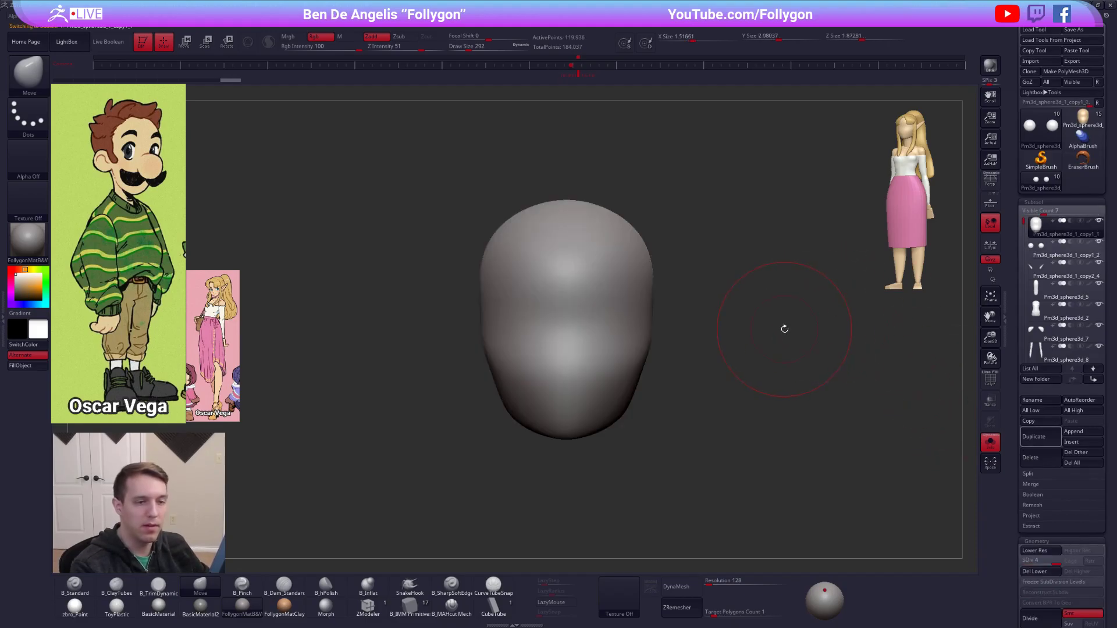
key(Down)
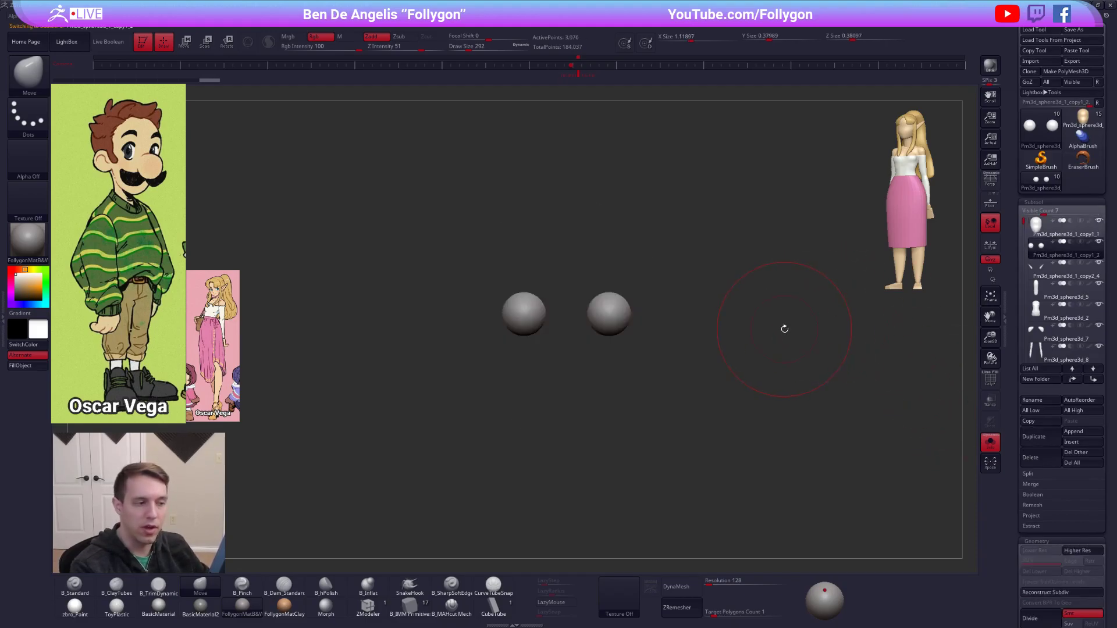
key(Up)
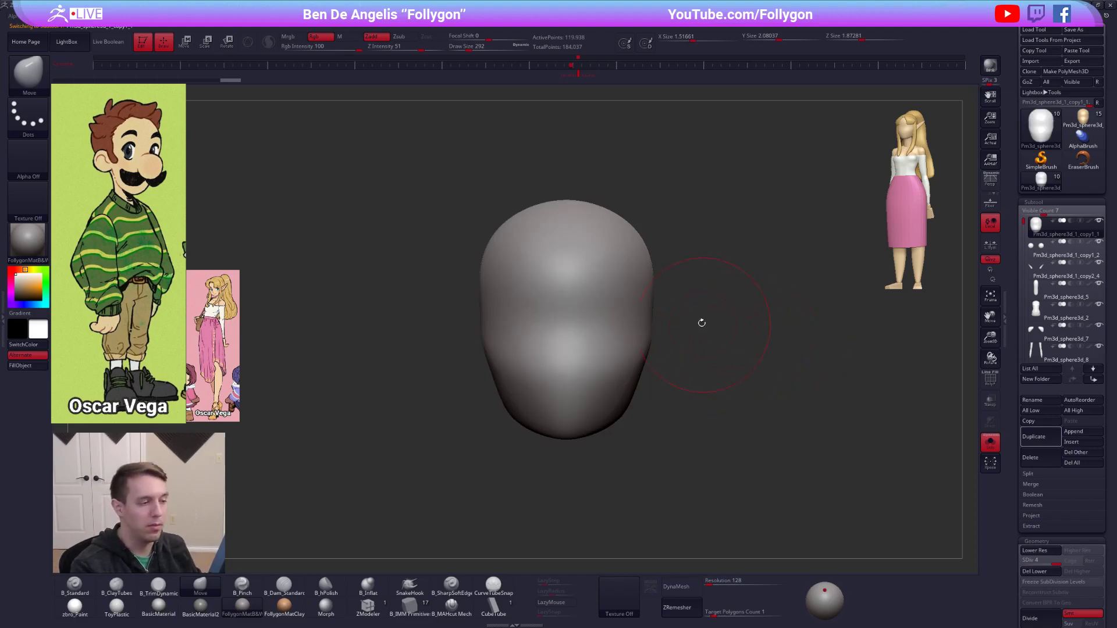
key(alt+s)
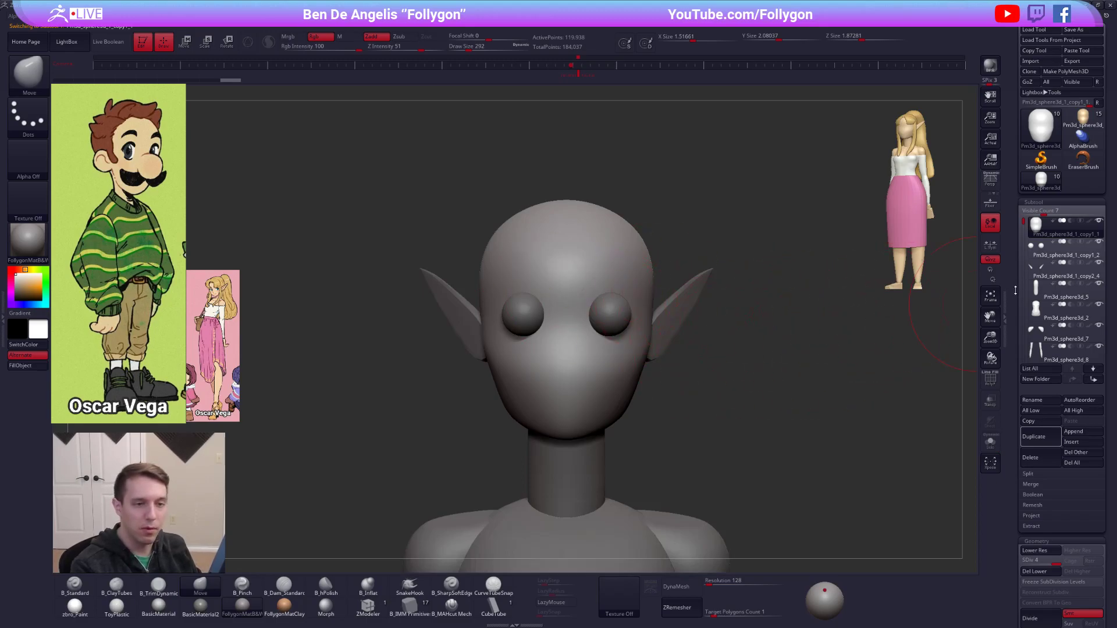
Delete the eye spheres subtool and make the original head active with the whole figure in view.
click(1053, 251)
click(1031, 457)
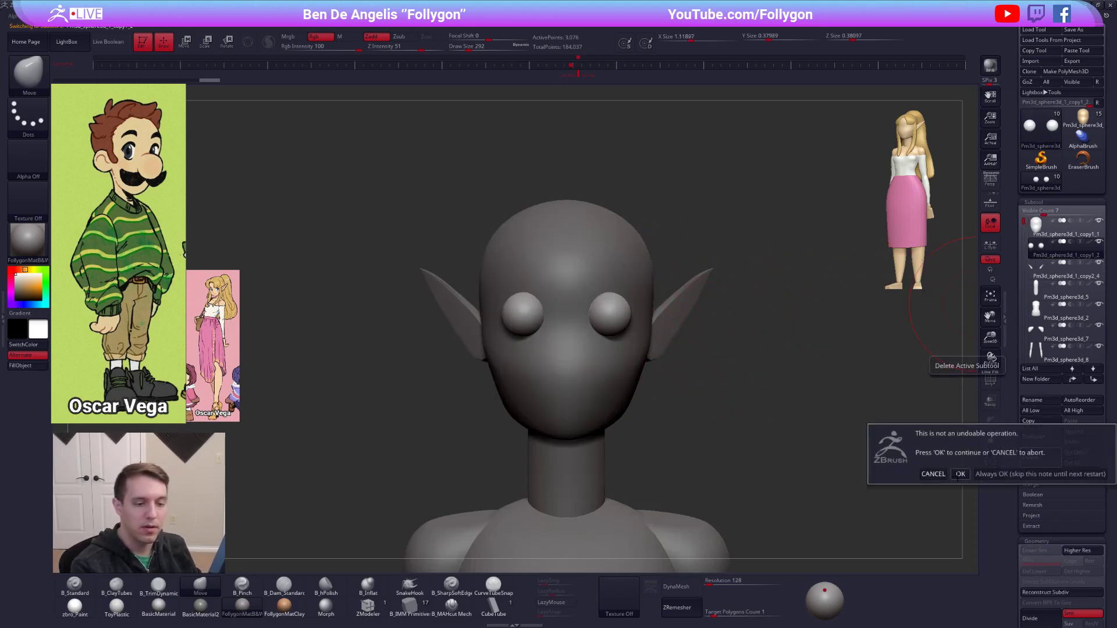
click(958, 475)
click(1045, 226)
alt+drag(824, 310, 802, 279)
alt+right_drag(594, 389, 571, 246)
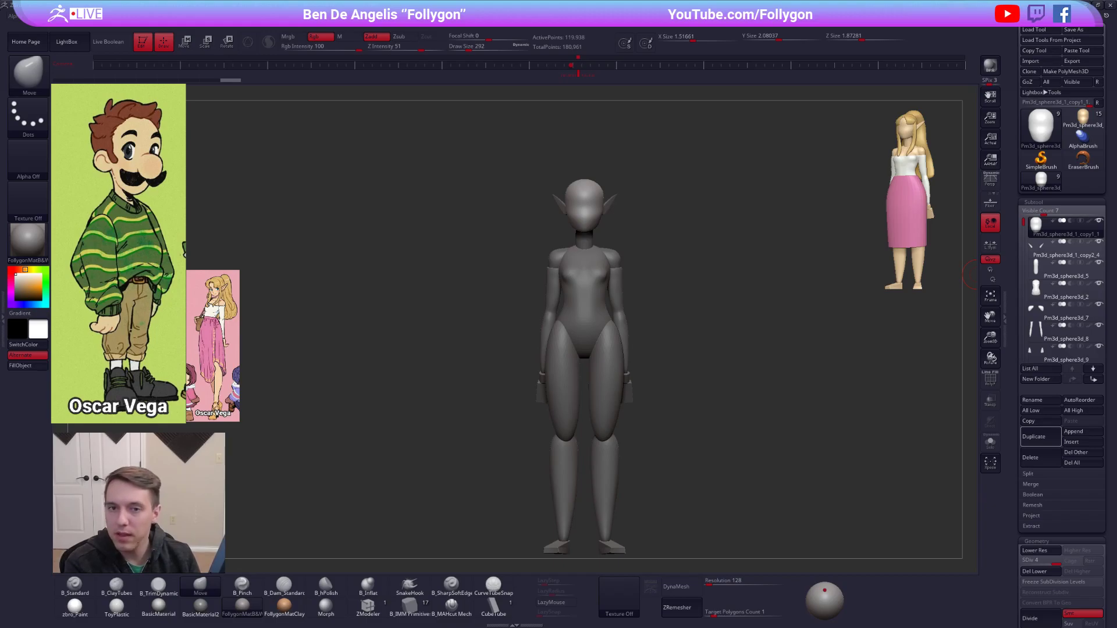
Make the torso the active subtool and choose the SliceCurve brush.
alt+click(587, 315)
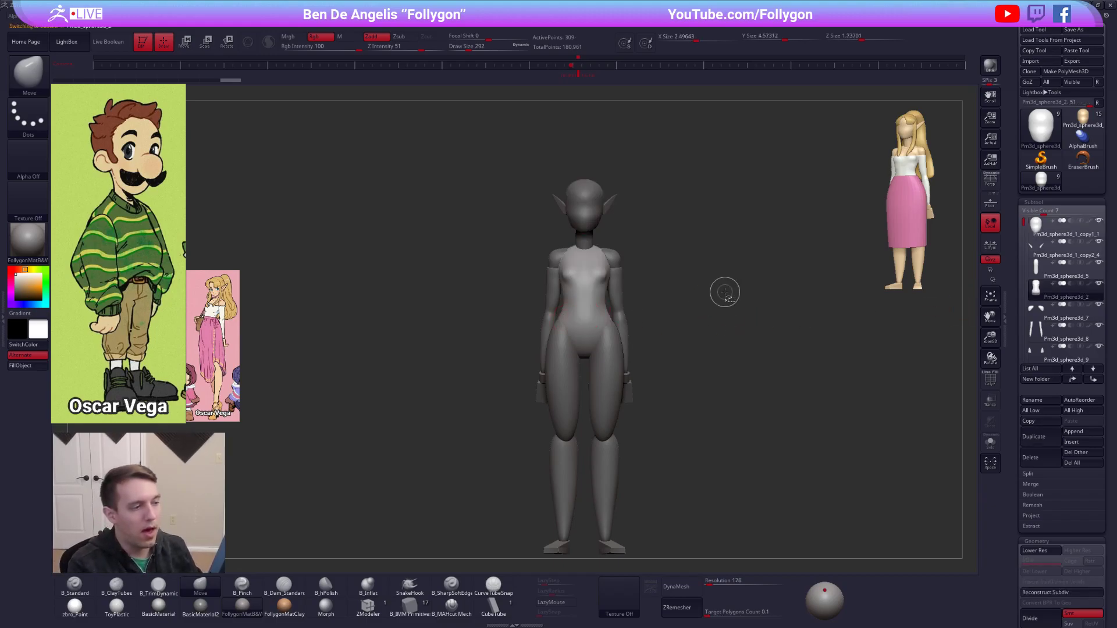
key(ctrl+shift+space)
click(755, 496)
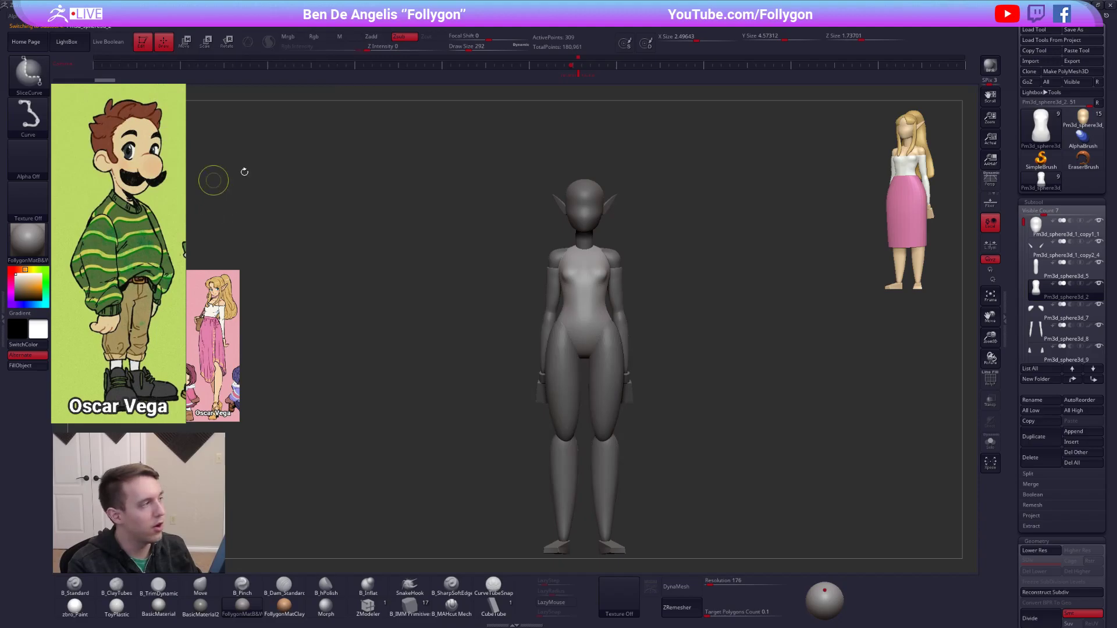
click(28, 73)
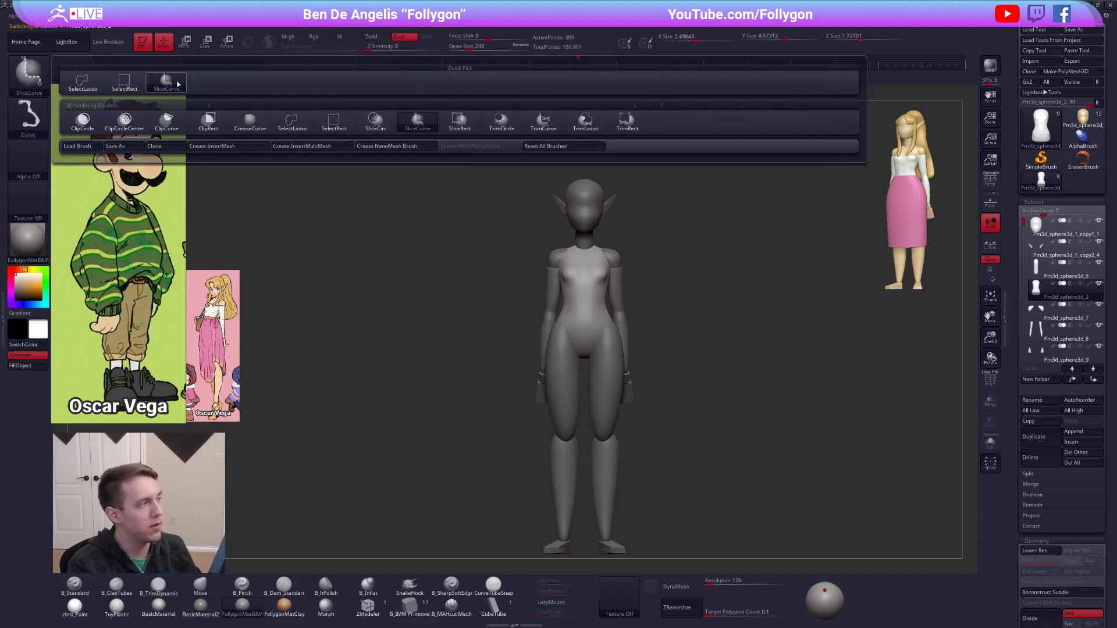
click(177, 84)
Show the torso's polyframe and try slicing it horizontally at the waist with SliceCurve, undoing each cut.
key(shift+f)
ctrl+shift+drag(494, 291, 774, 289)
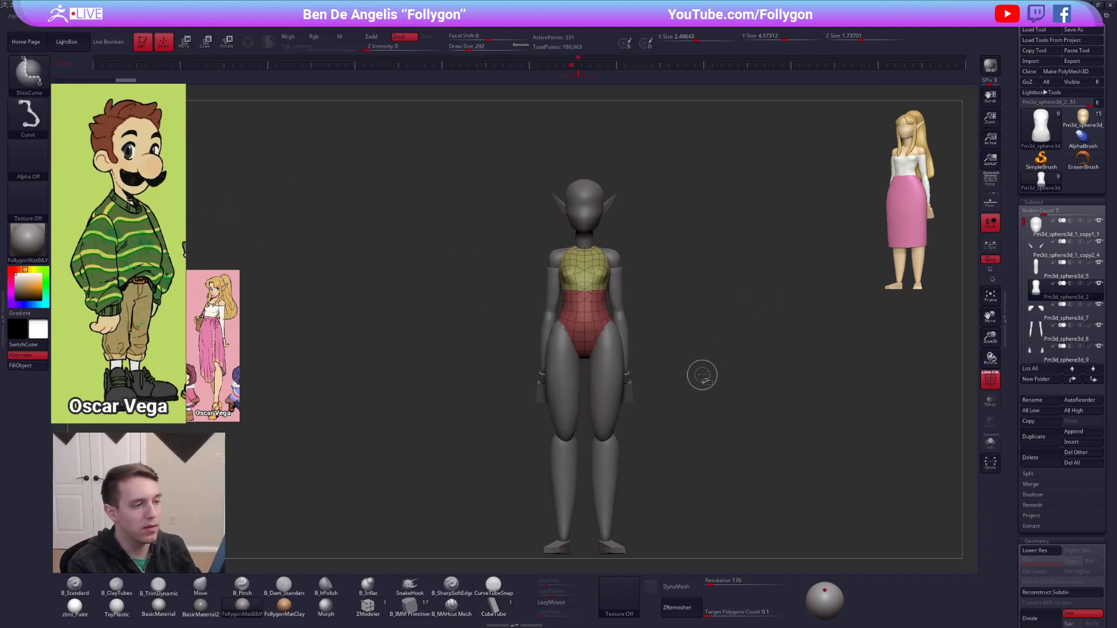
key(ctrl+z)
ctrl+shift+drag(490, 290, 748, 289)
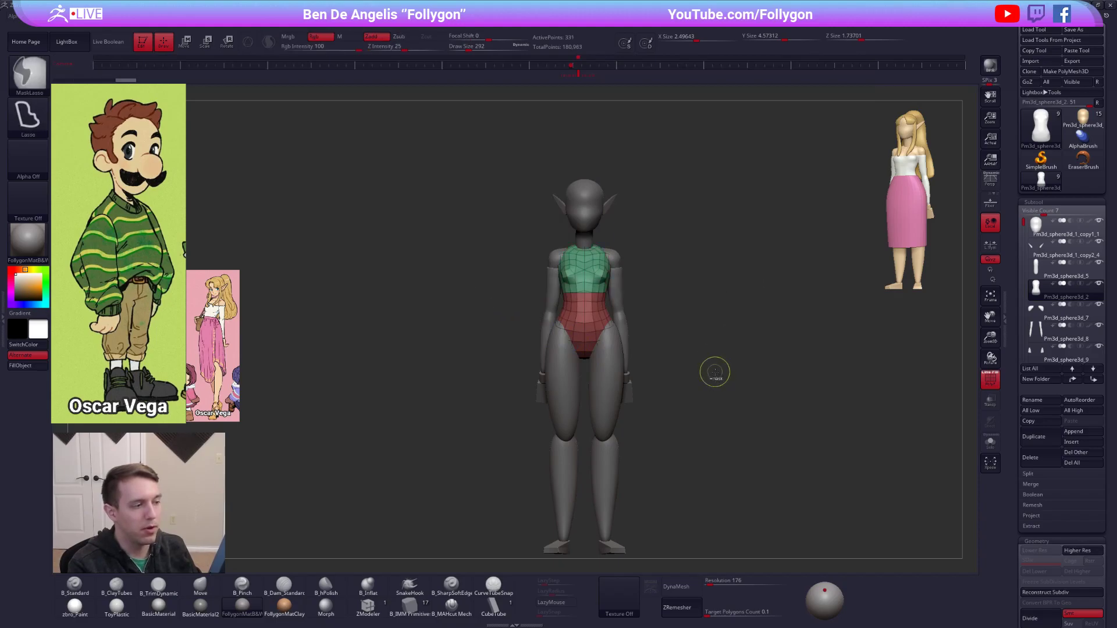
key(ctrl+z)
Try isolating the upper torso with SelectLasso, bring back the hidden lower part and return to the smooth view without polyframe.
key(ctrl+shift+space)
ctrl+shift+click(720, 492)
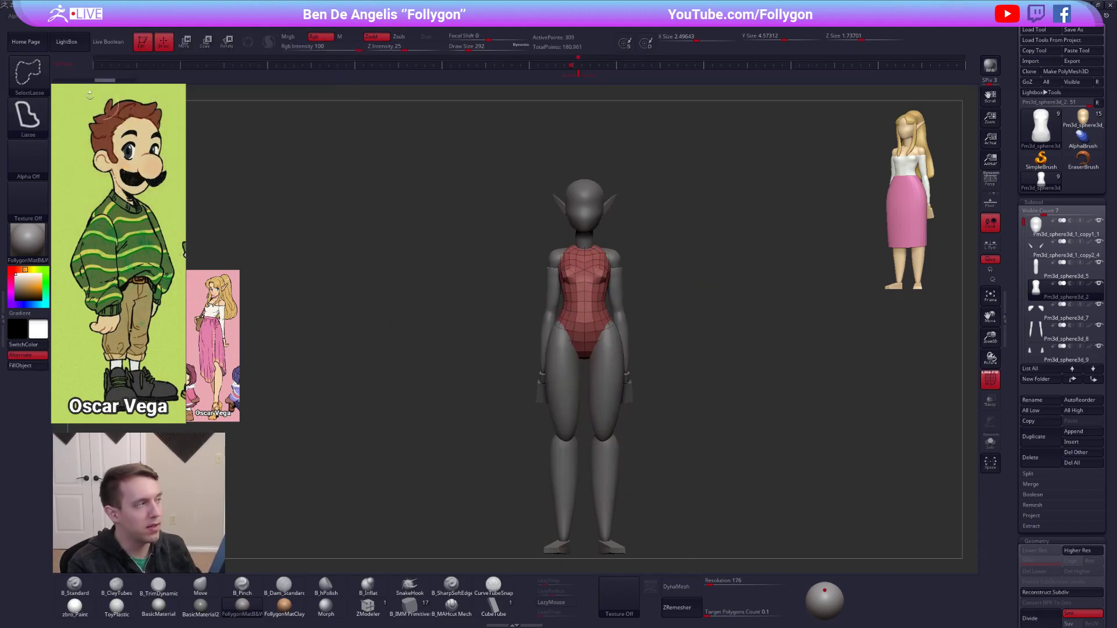
click(28, 73)
mouse_move(482, 298)
ctrl+shift+mouse_down()
mouse_move(496, 166)
mouse_move(462, 294)
ctrl+shift+mouse_up()
key(ctrl+shift+space)
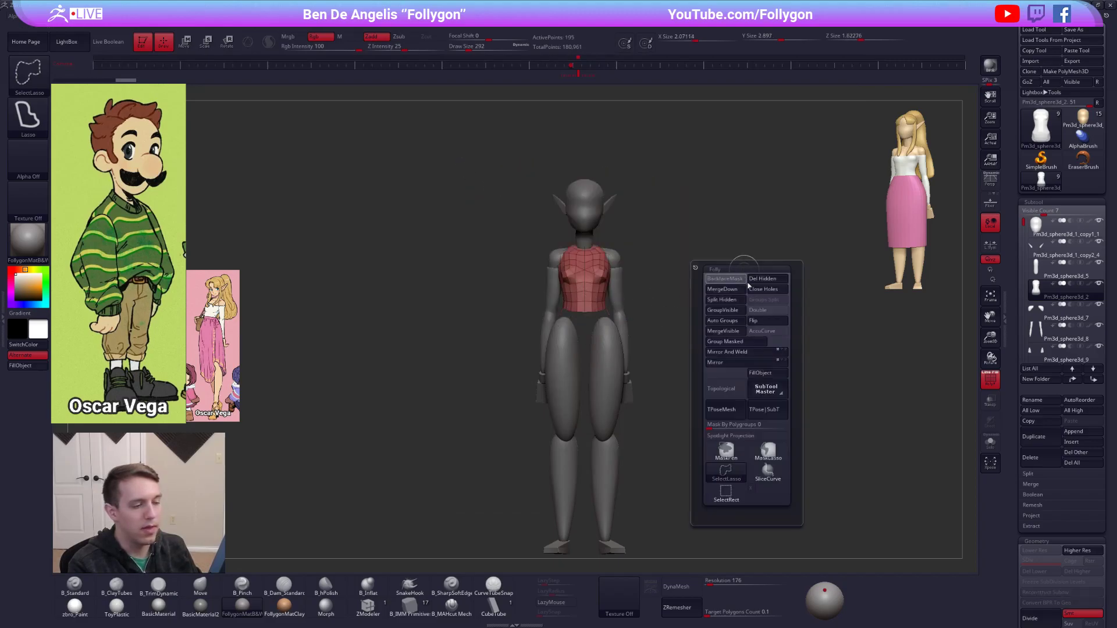
click(1041, 474)
click(1043, 475)
ctrl+shift+click(747, 358)
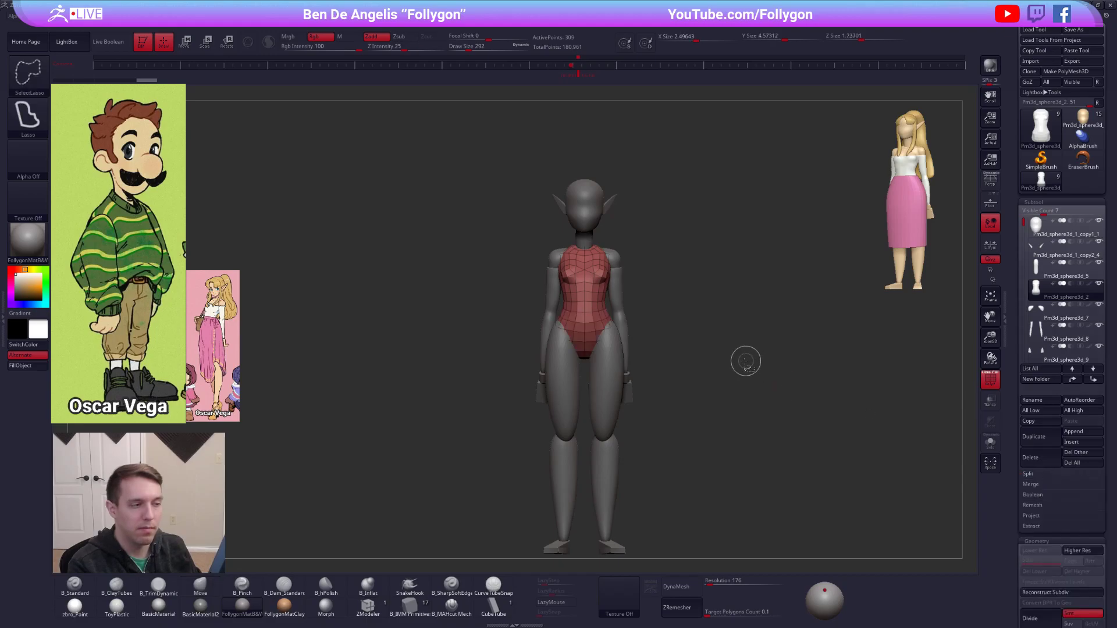
key(d)
key(shift+f)
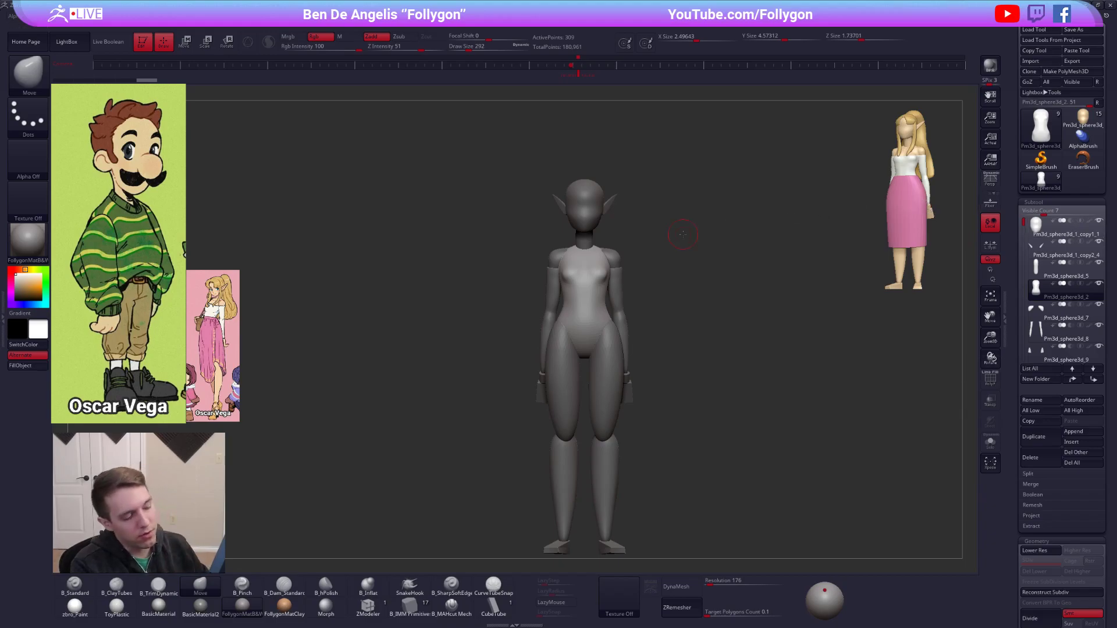
Switch to the browser, look over the YouTube channel's videos and the store's product page, and return to ZBrush.
key(alt+Tab)
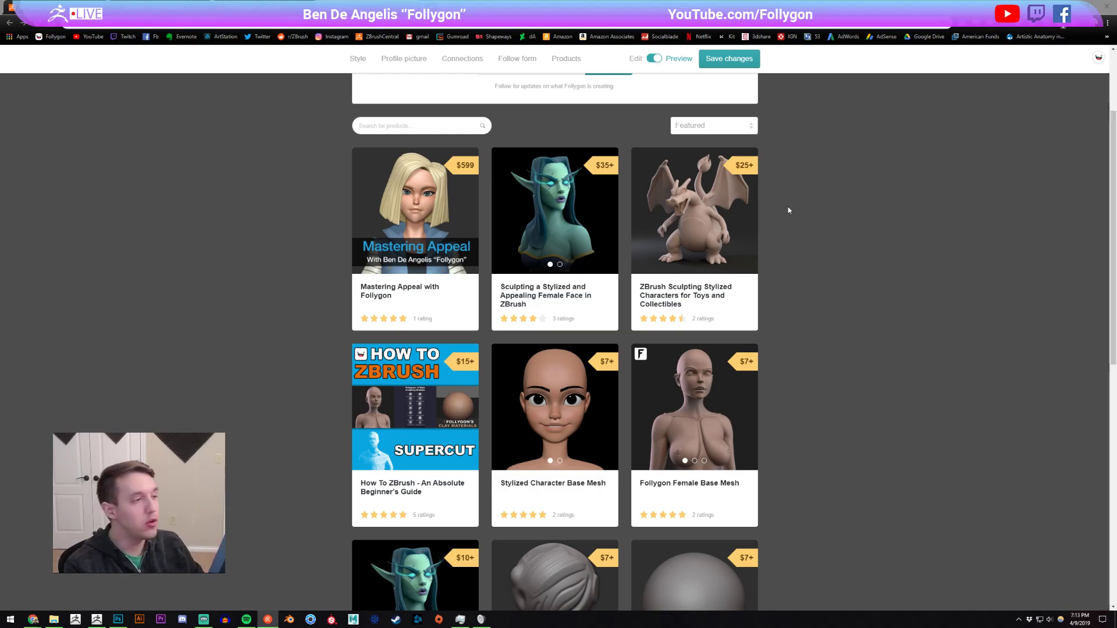
click(265, 7)
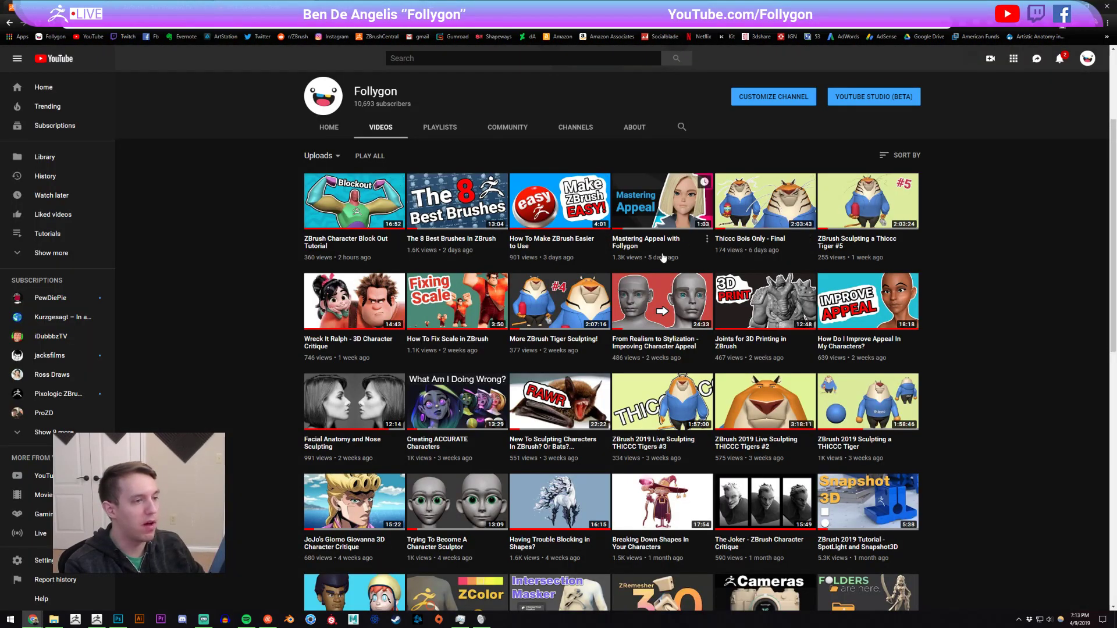
click(362, 8)
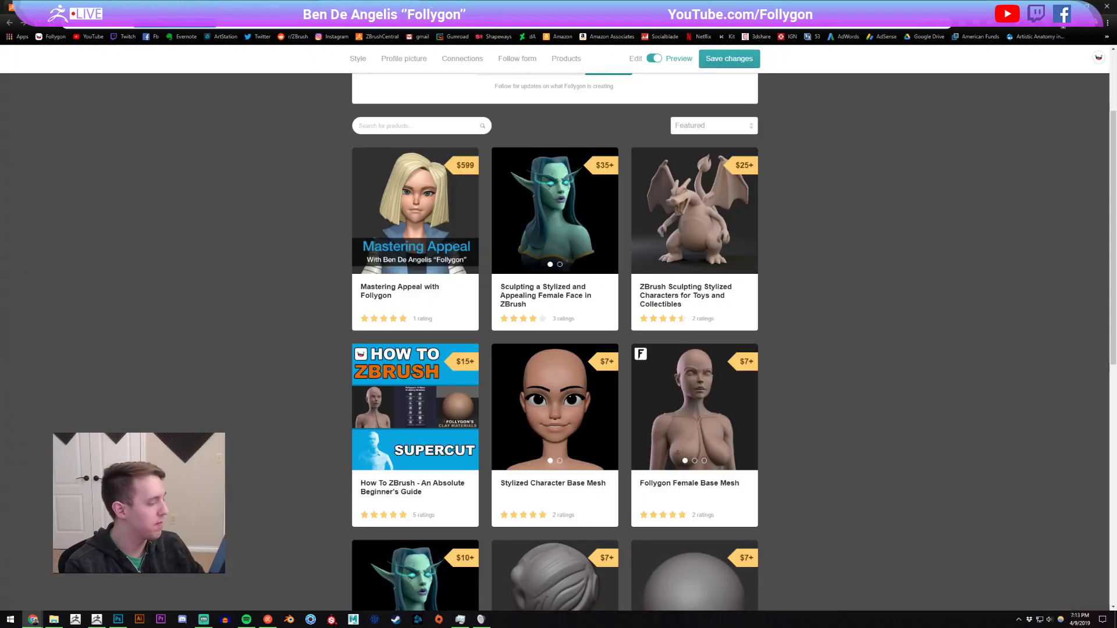
click(97, 619)
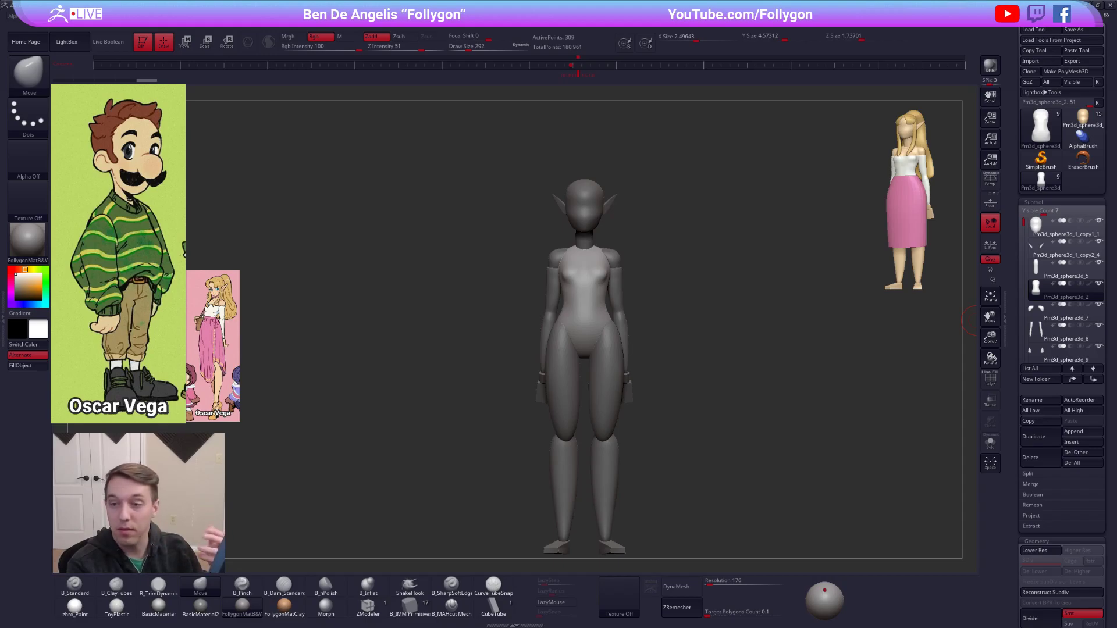
Isolate the torso with polyframe on, DynaMesh it at resolution 176, try Reconstruct Subdiv on it, and undo the remesh.
key(alt+s)
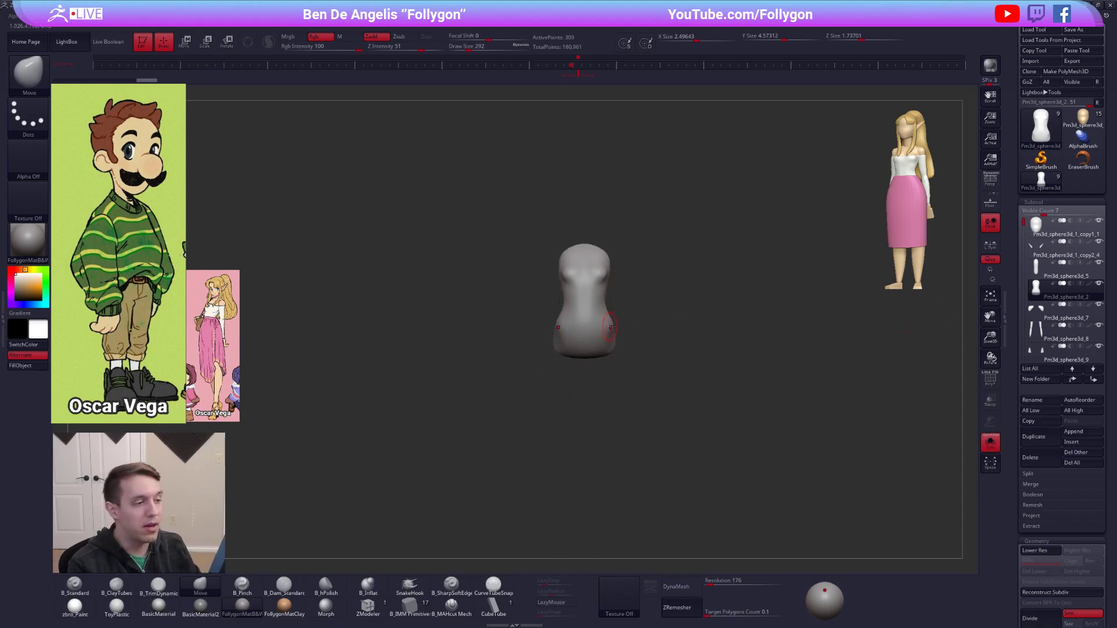
key(shift+f)
alt+drag(687, 343, 699, 391)
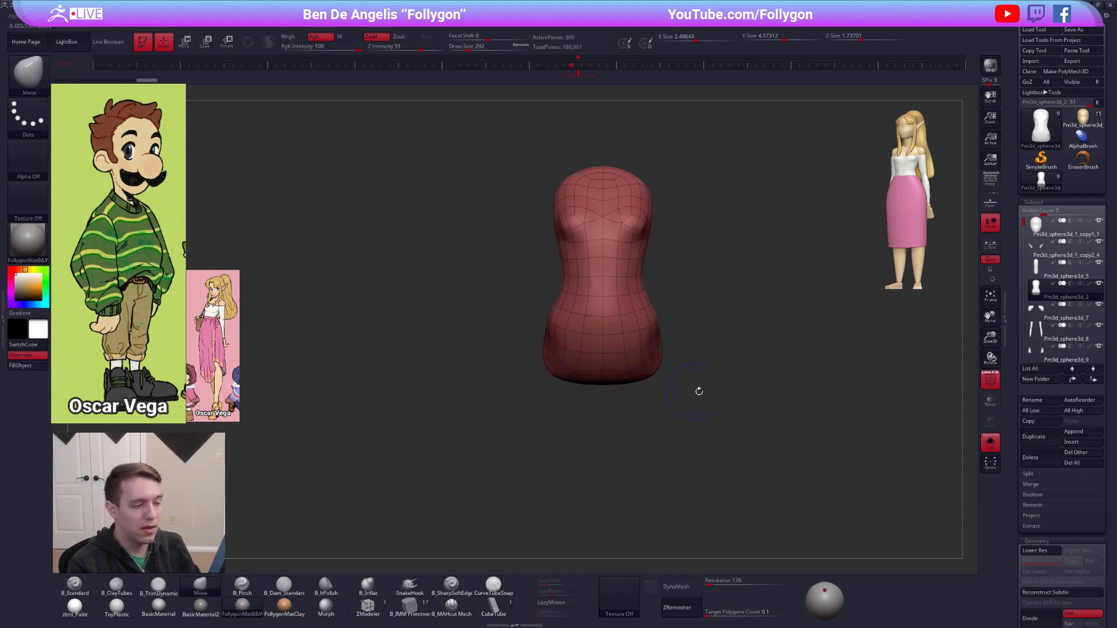
click(677, 586)
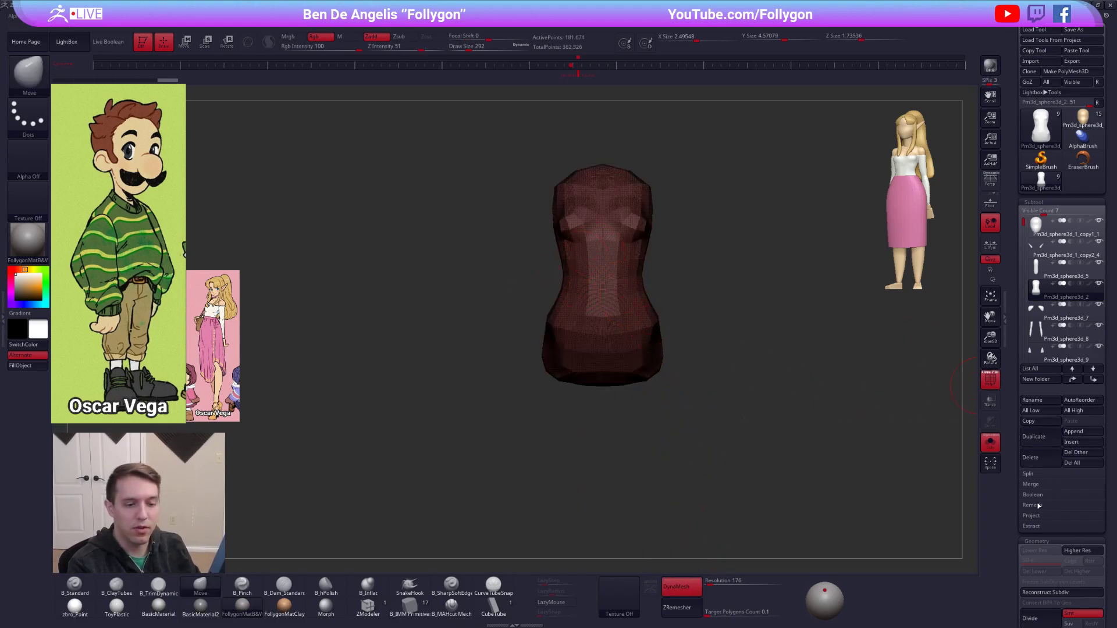
scroll(1042, 437, down, 4)
click(1045, 355)
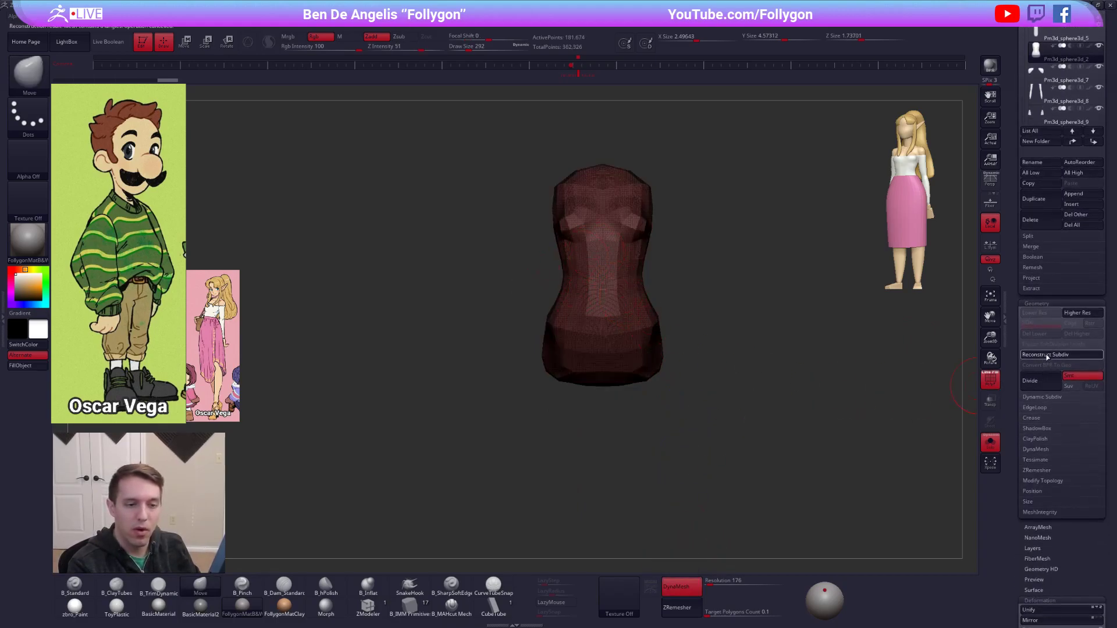
key(ctrl+z)
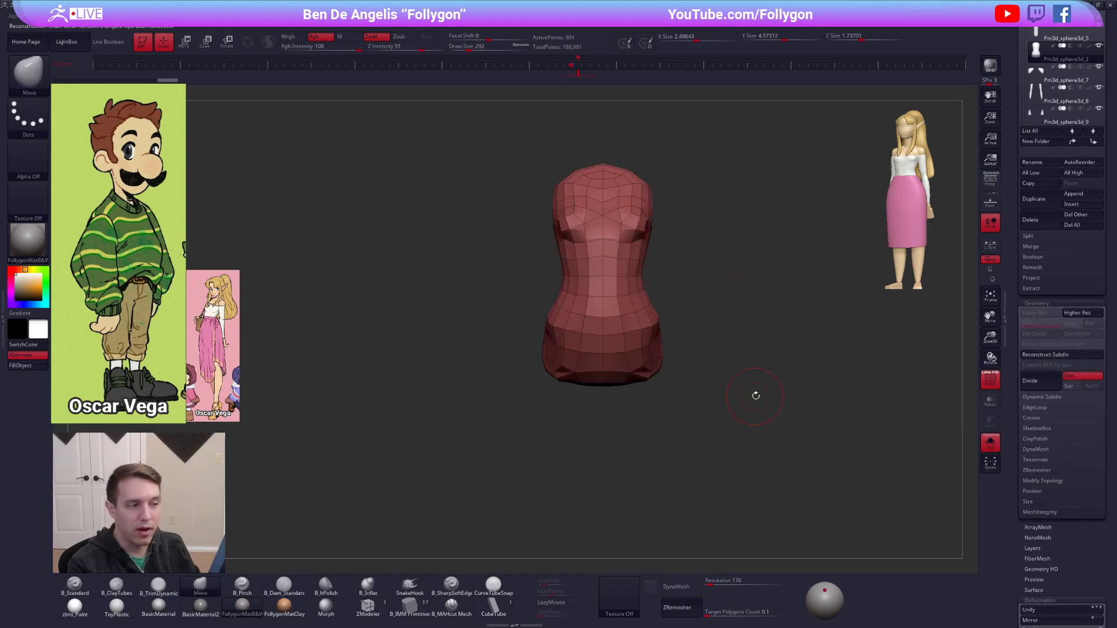
Try deleting the divided torso's lower level and rebuilding it with Reconstruct Subdiv, and undo back to the original base mesh.
click(1034, 334)
click(1046, 355)
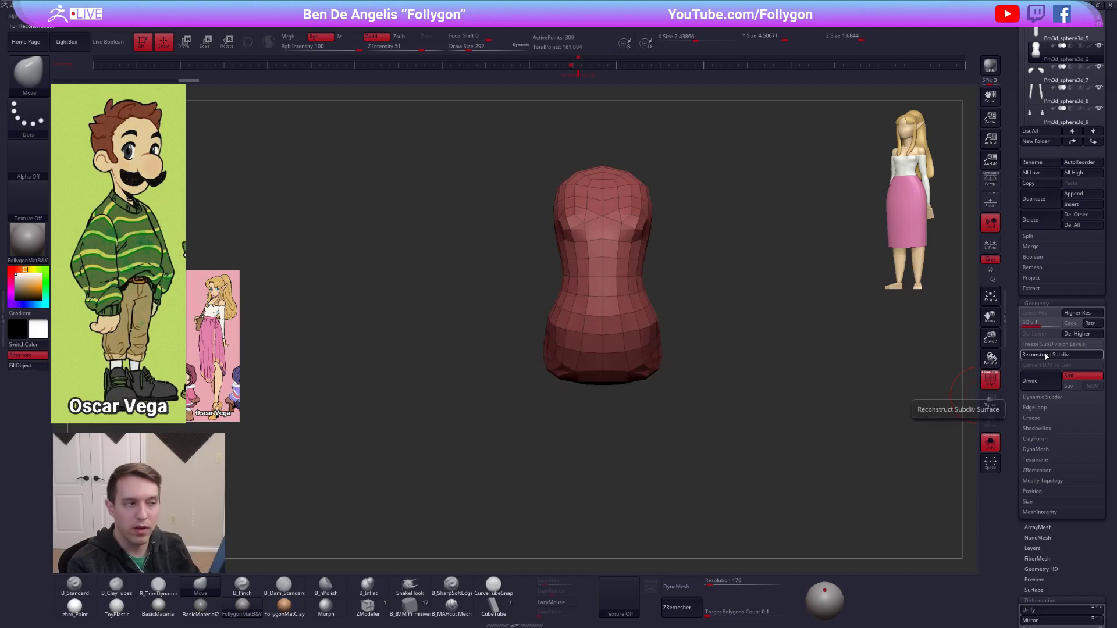
key(ctrl+z)
key(ctrl+z)
key(ctrl+z)
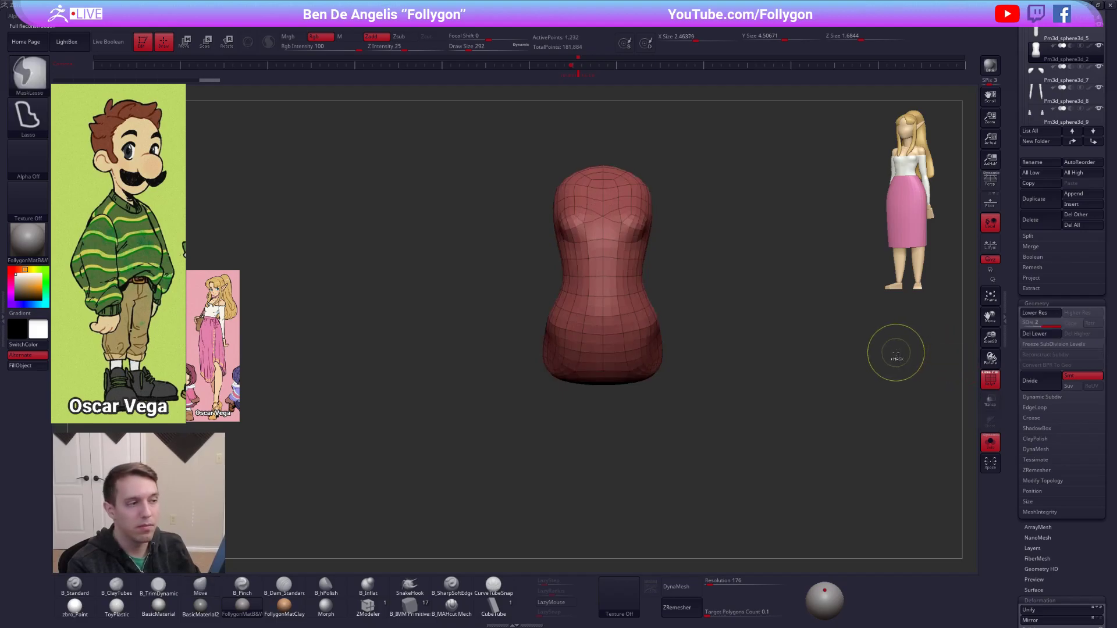
alt+drag(810, 352, 780, 396)
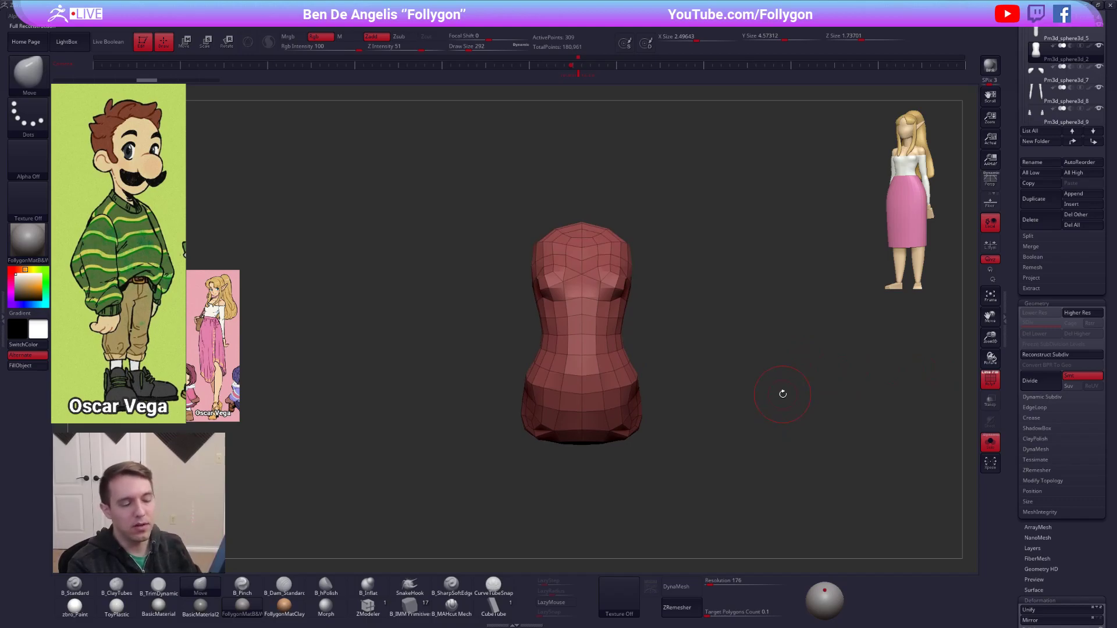
Divide the torso up to subdivision level 5, view it without polyframe, and return it to its undivided low-resolution mesh.
key(ctrl+d)
key(ctrl+d)
key(ctrl+d)
key(ctrl+d)
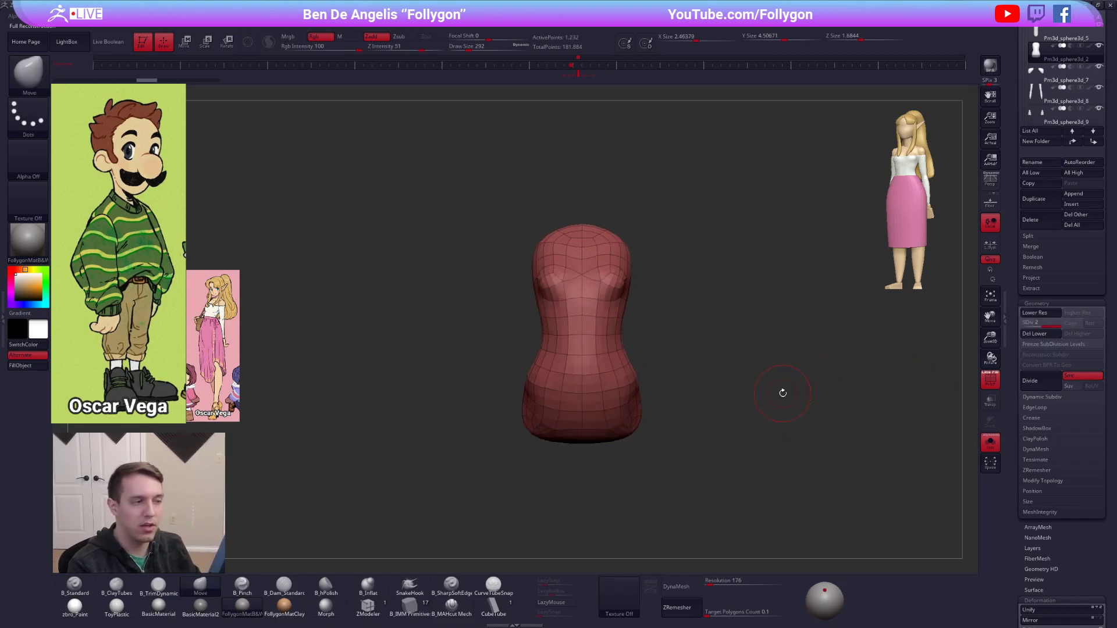
key(shift+f)
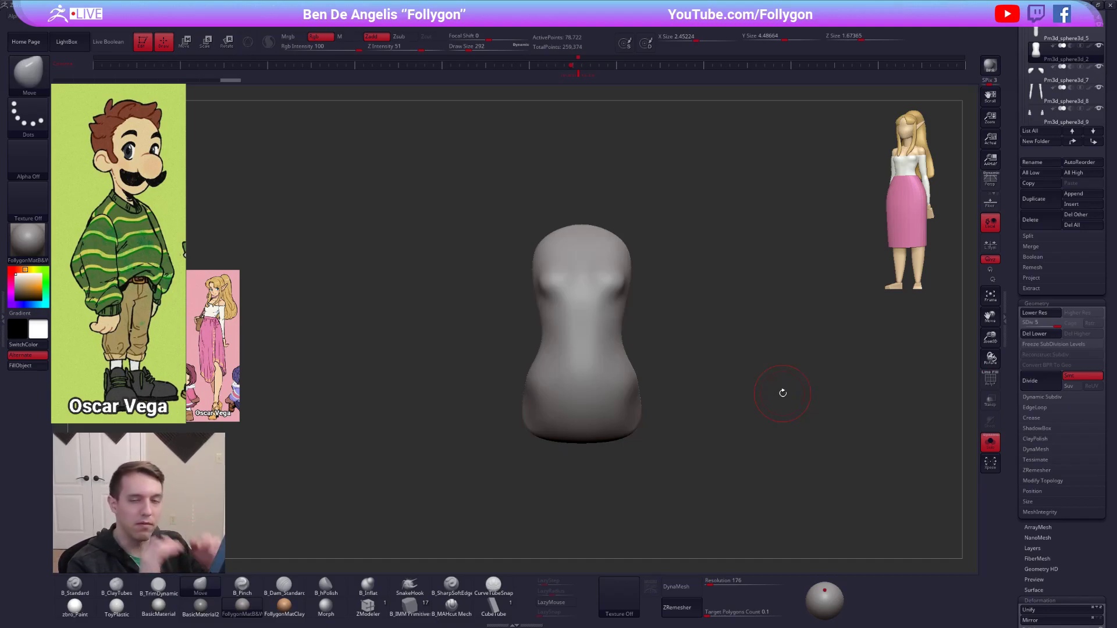
key(shift+d)
key(shift+d)
key(shift+d)
key(shift+d)
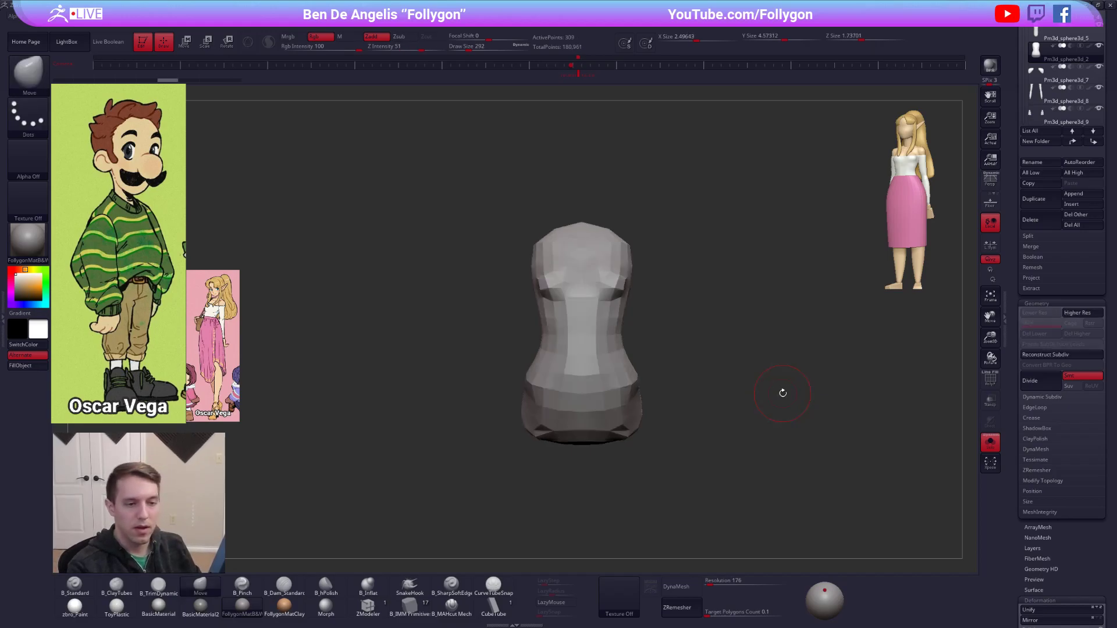
key(shift+f)
key(shift+f)
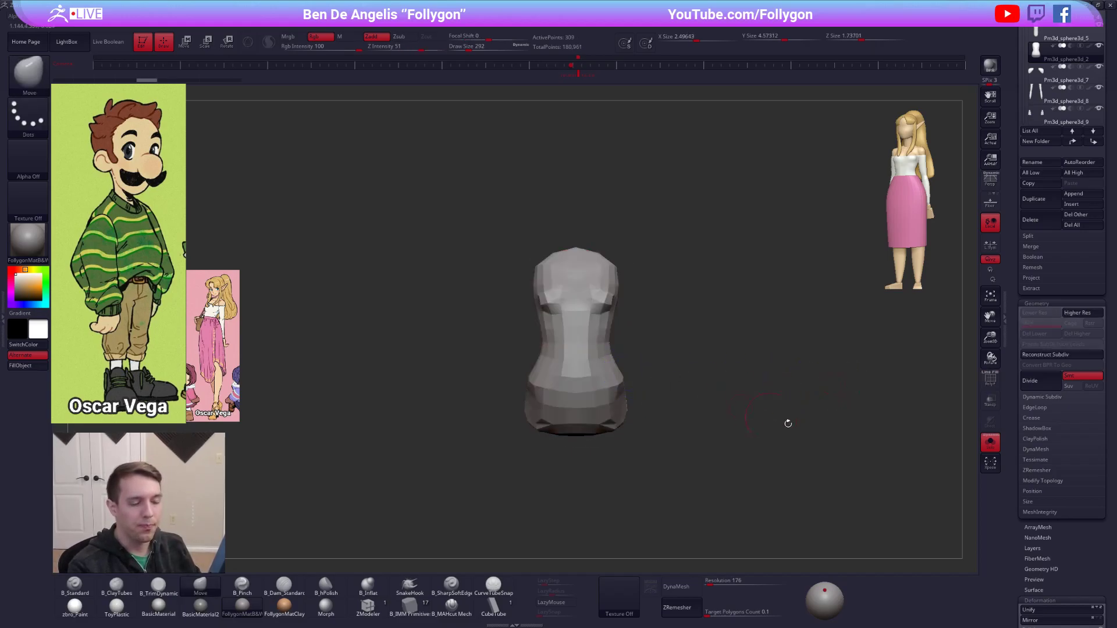
Duplicate the torso subtool and initialize the copy as a QCube with X, Y and Z resolution 1.
scroll(1036, 459, down, 5)
scroll(1036, 460, down, 5)
scroll(1038, 408, up, 8)
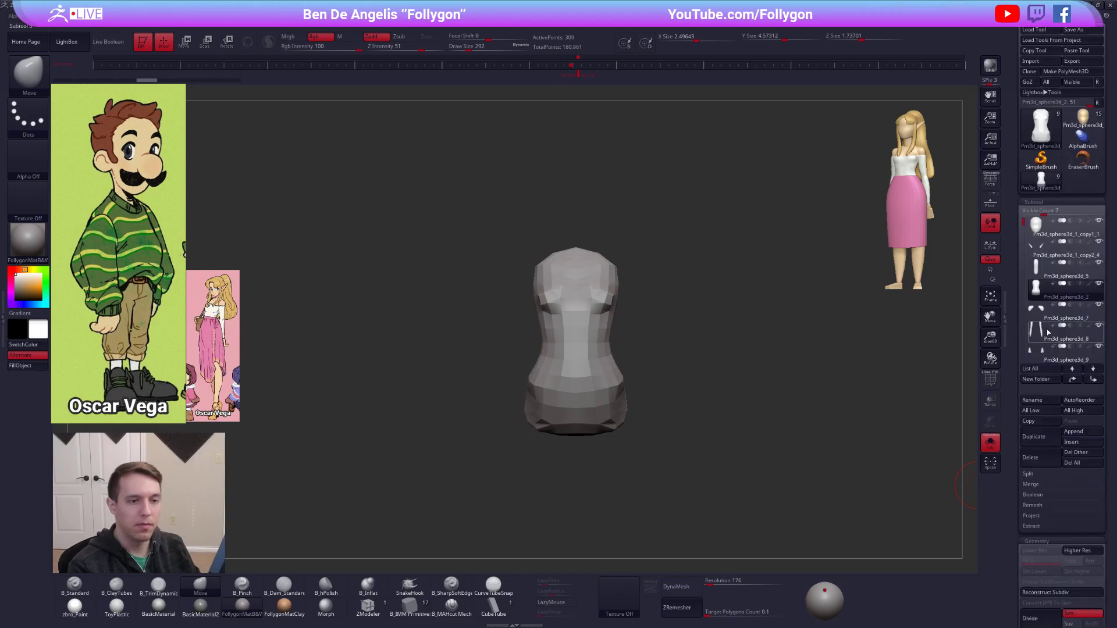
click(1034, 331)
scroll(1031, 330, down, 5)
scroll(1036, 373, down, 6)
click(1033, 478)
text(1)
click(1059, 478)
text(1)
click(1086, 478)
text(1)
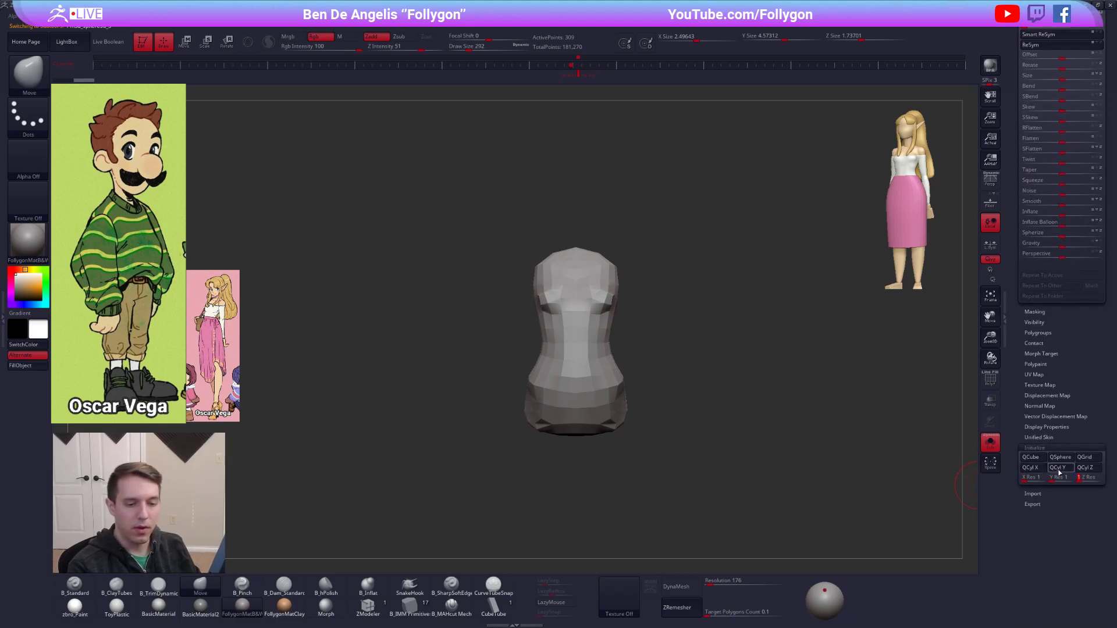
click(1033, 459)
Frame the new cube with polyframe on, divide it up to subdivision level 7, and hide the polyframe.
alt+drag(599, 210, 640, 388)
key(shift+f)
drag(614, 353, 643, 366)
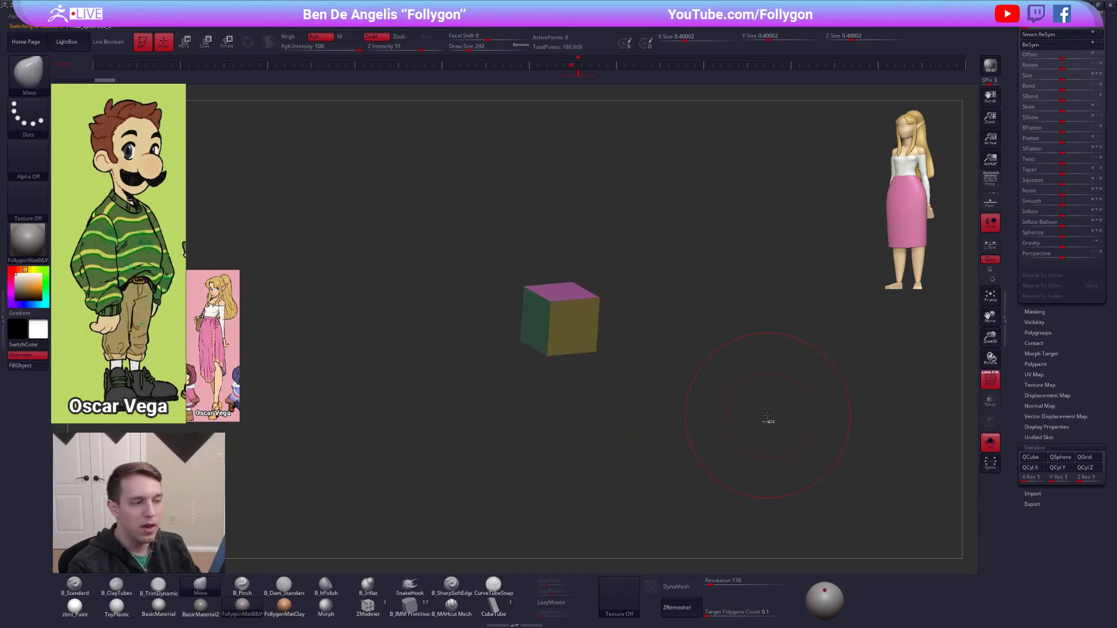
key(ctrl+d)
key(ctrl+d)
key(ctrl+d)
key(ctrl+d)
key(ctrl+d)
key(ctrl+d)
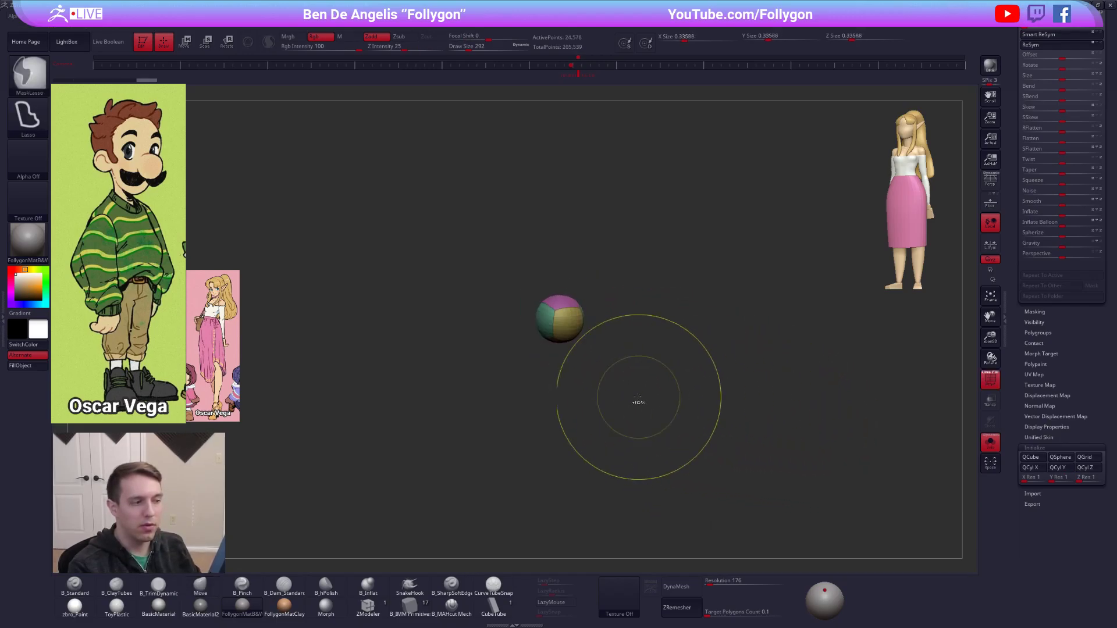
drag(642, 398, 608, 394)
alt+drag(617, 332, 664, 364)
key(shift+f)
Duplicate the sphere subtool and drop the original to its lowest subdivision level so it displays as a cube.
drag(1055, 347, 1043, 516)
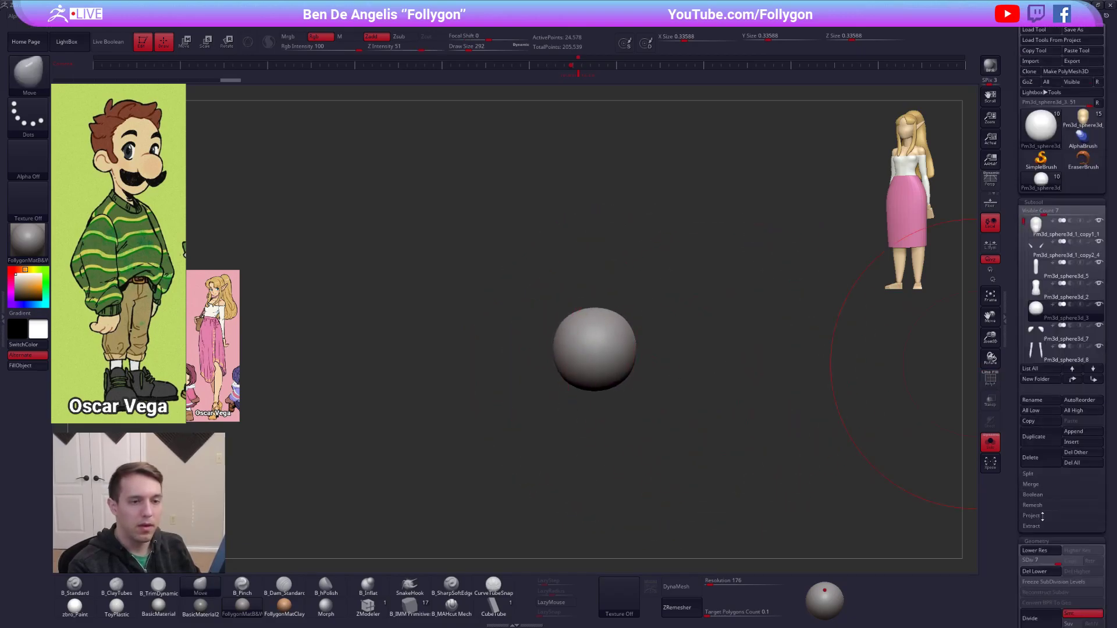
key(space)
click(1037, 337)
click(1038, 315)
key(shift+d)
key(shift+d)
key(shift+d)
key(shift+d)
key(shift+d)
key(shift+d)
mouse_move(783, 346)
mouse_down()
mouse_move(833, 351)
mouse_move(818, 355)
mouse_move(860, 331)
mouse_up()
mouse_move(1033, 323)
Move the cube above the sphere with the gizmo and make the sphere copy the active subtool.
key(w)
drag(672, 344, 633, 440)
shift+drag(680, 365, 680, 476)
drag(680, 412, 680, 274)
key(q)
click(1040, 342)
alt+drag(894, 340, 858, 370)
key(ctrl+shift+s)
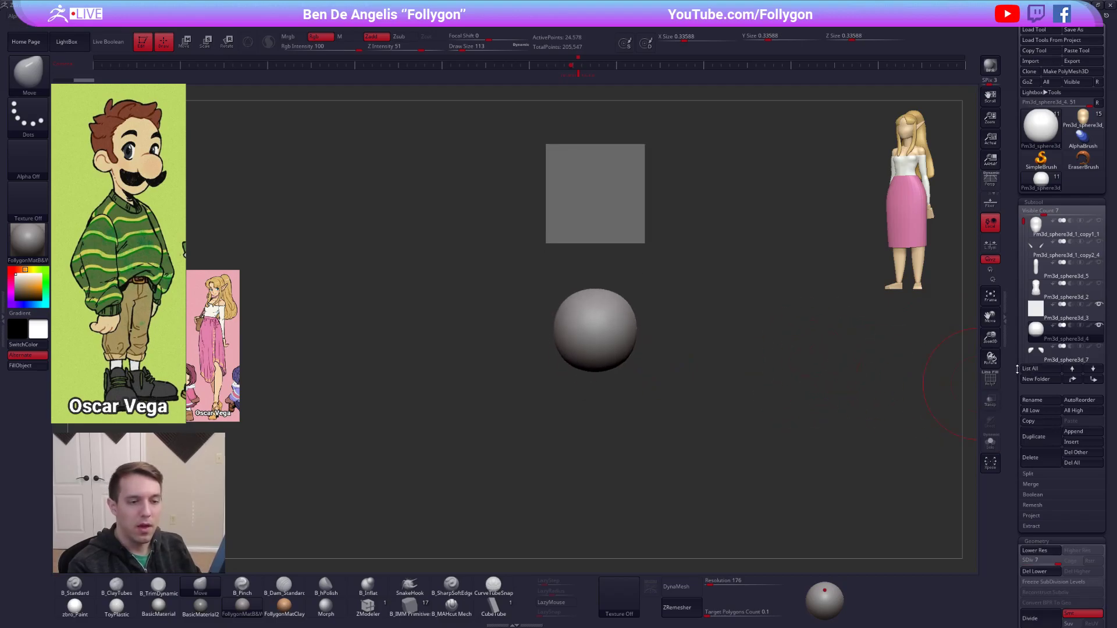
Delete the sphere copy's lower subdivision levels and rebuild them with Reconstruct Subdiv down to a cube at level 1.
scroll(1035, 396, down, 5)
click(1035, 399)
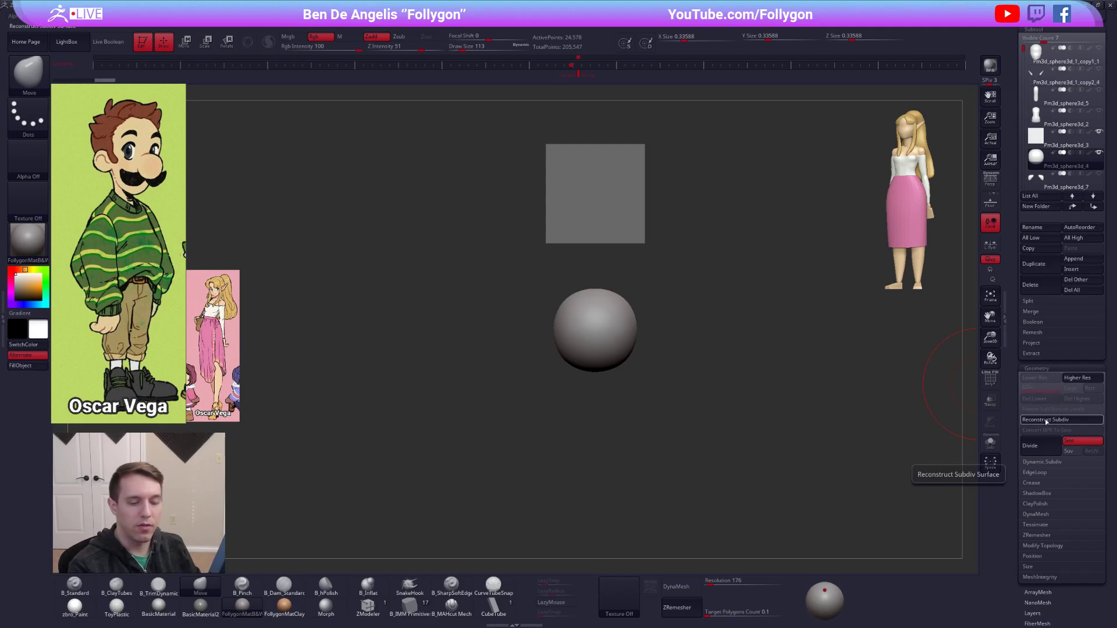
key(ctrl+z)
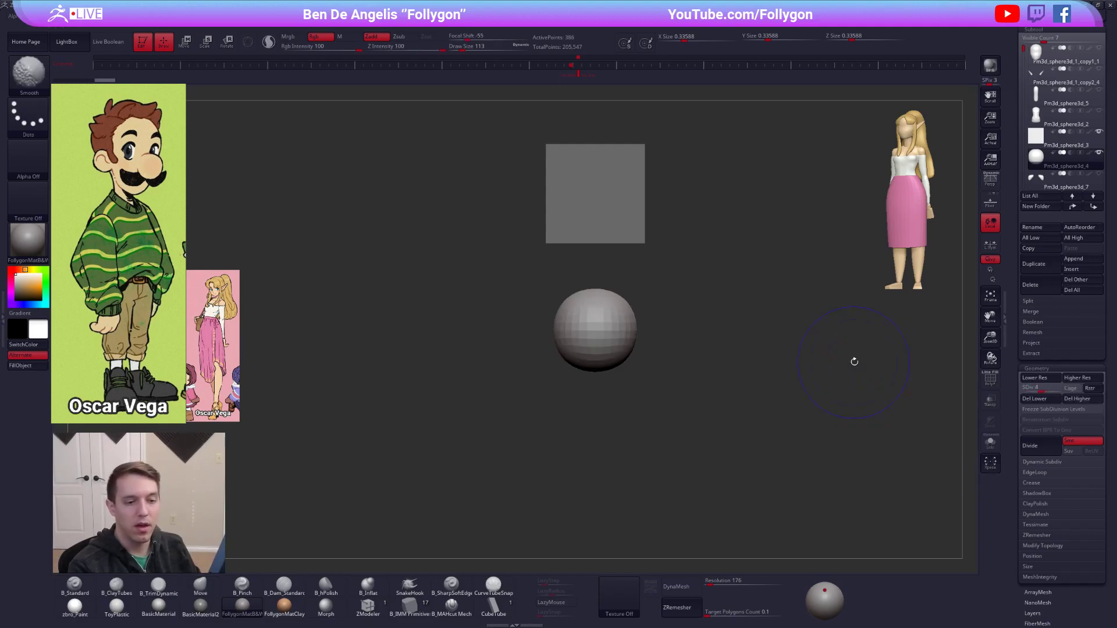
key(ctrl+shift+z)
drag(723, 355, 752, 362)
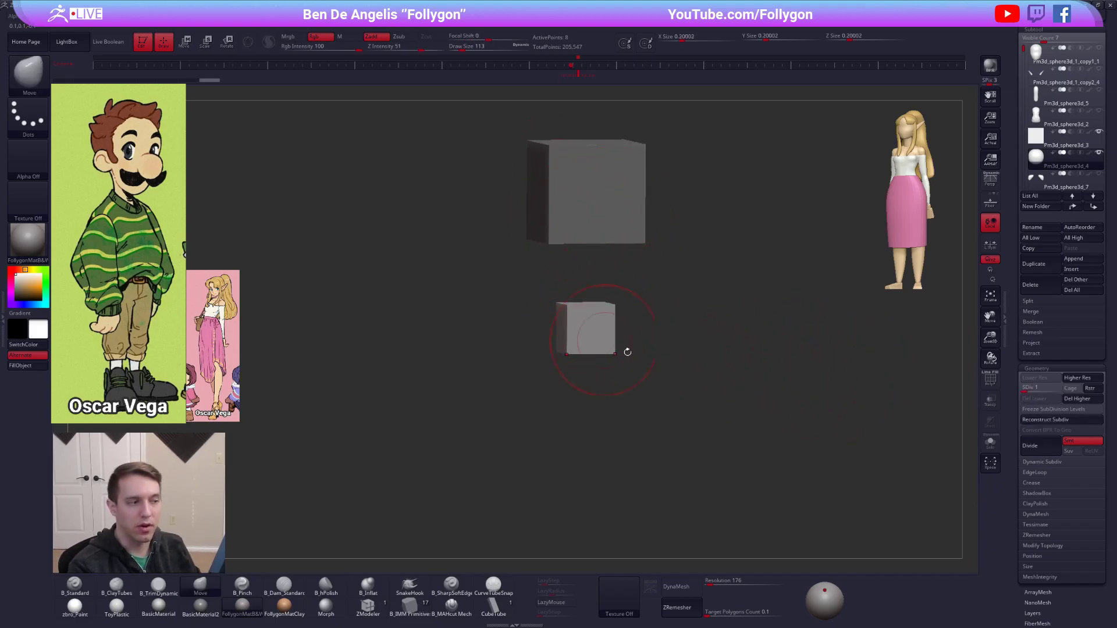
Raise the sphere copy back up to subdivision level 7.
key(ctrl+d)
key(ctrl+d)
key(ctrl+d)
key(ctrl+d)
key(ctrl+d)
key(ctrl+d)
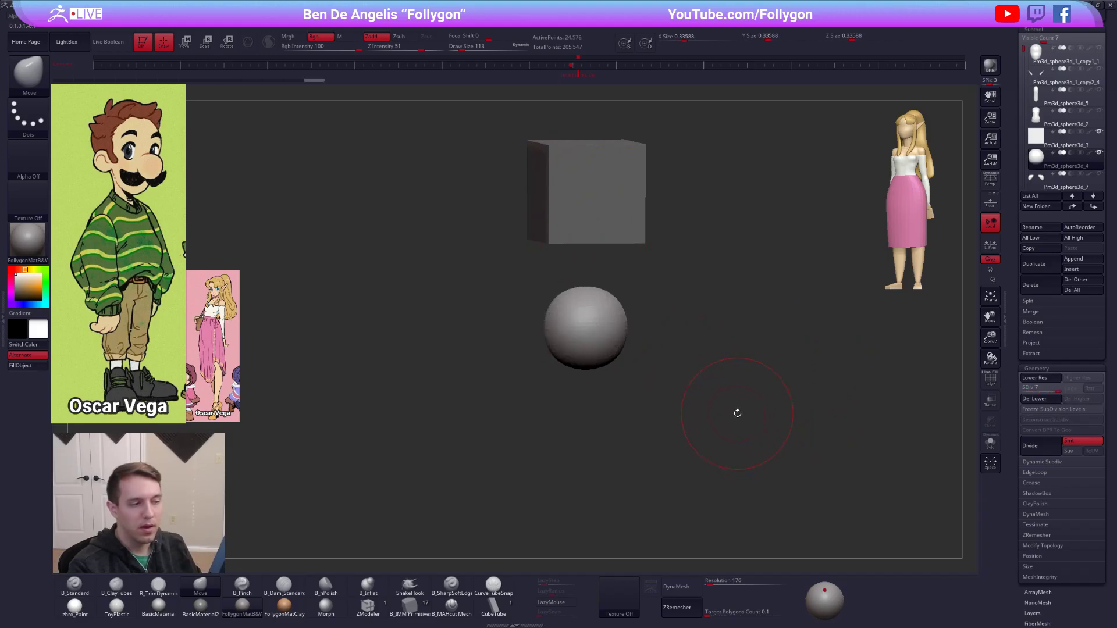
Delete the sphere copy's lower subdivision levels and rebuild them with Reconstruct Subdiv down to a cube.
click(1044, 400)
click(1044, 420)
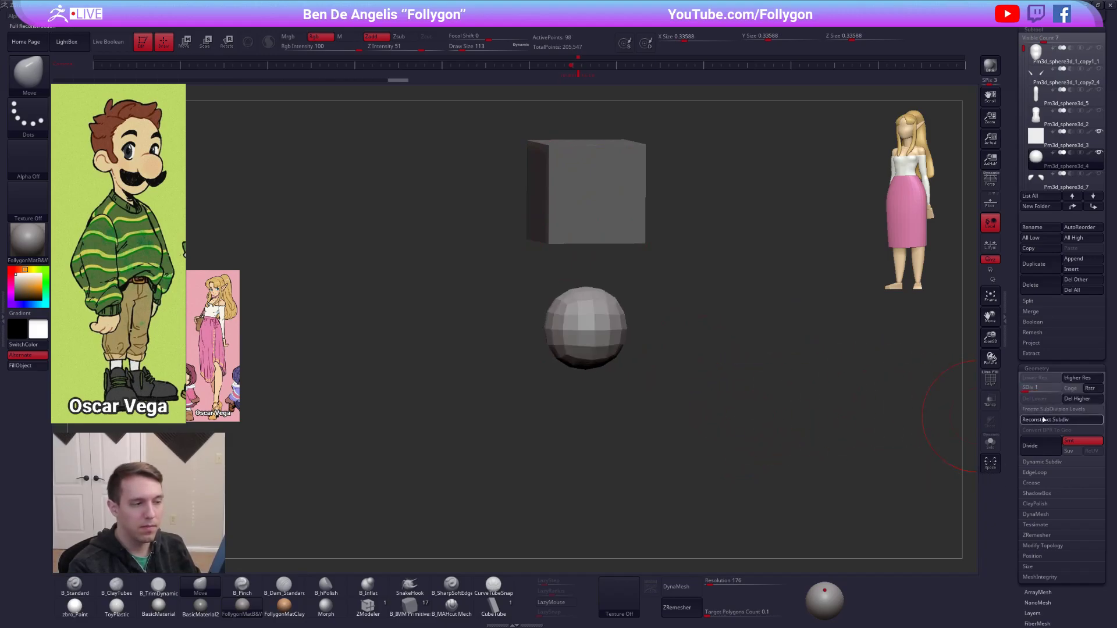
click(1044, 419)
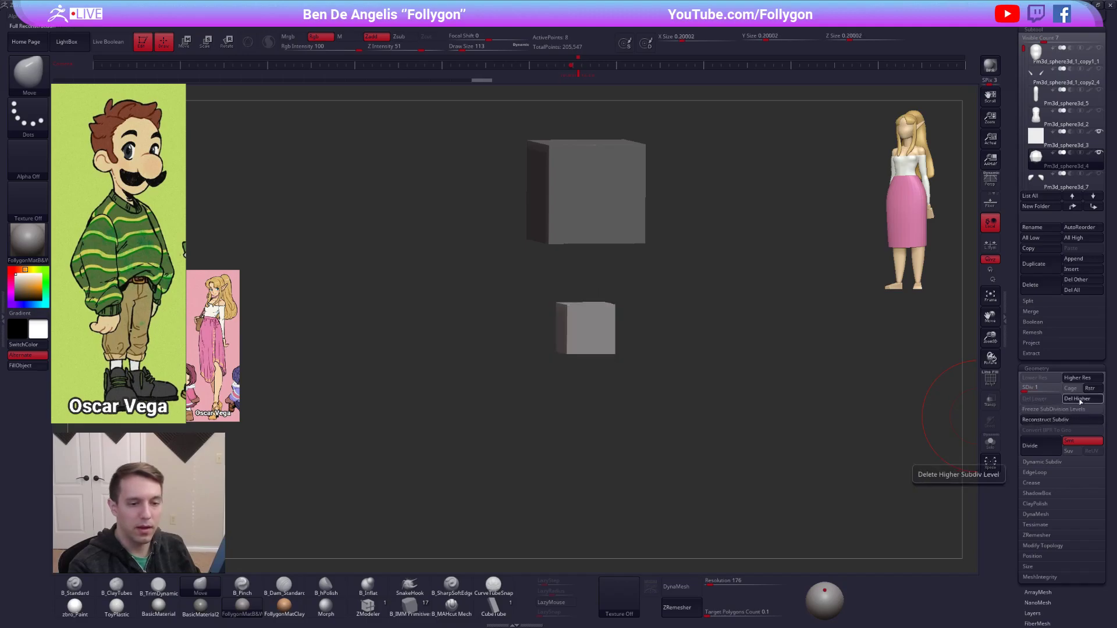
Raise the rebuilt sphere to subdivision level 7, delete its lower levels, and reconstruct them down to an even smaller cube.
key(ctrl+d)
key(ctrl+d)
key(ctrl+d)
key(ctrl+d)
key(ctrl+d)
key(ctrl+d)
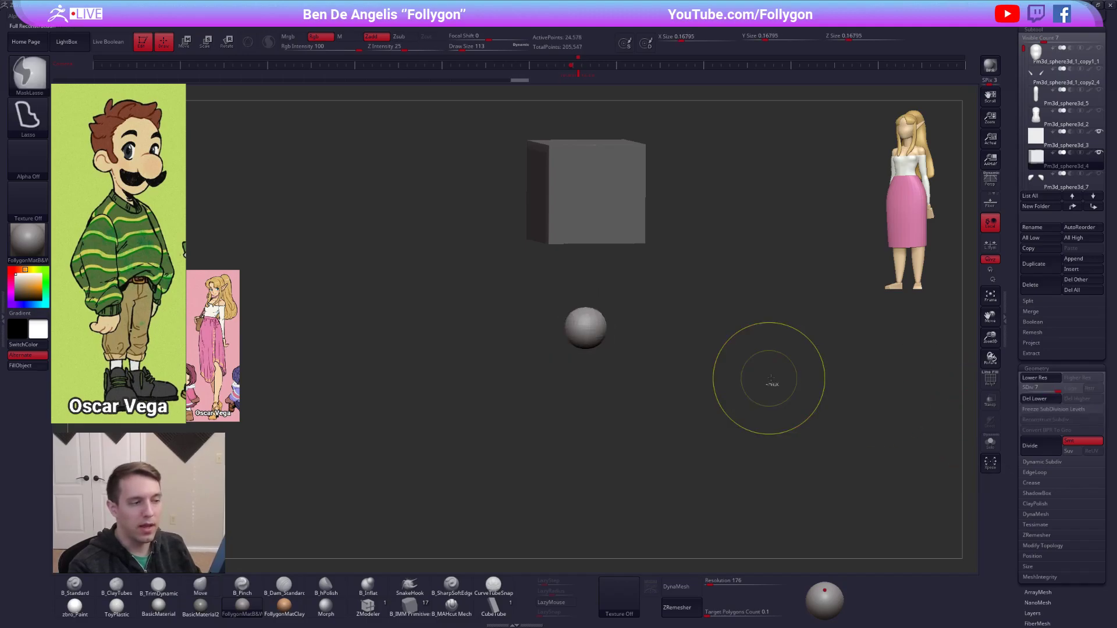
click(1041, 401)
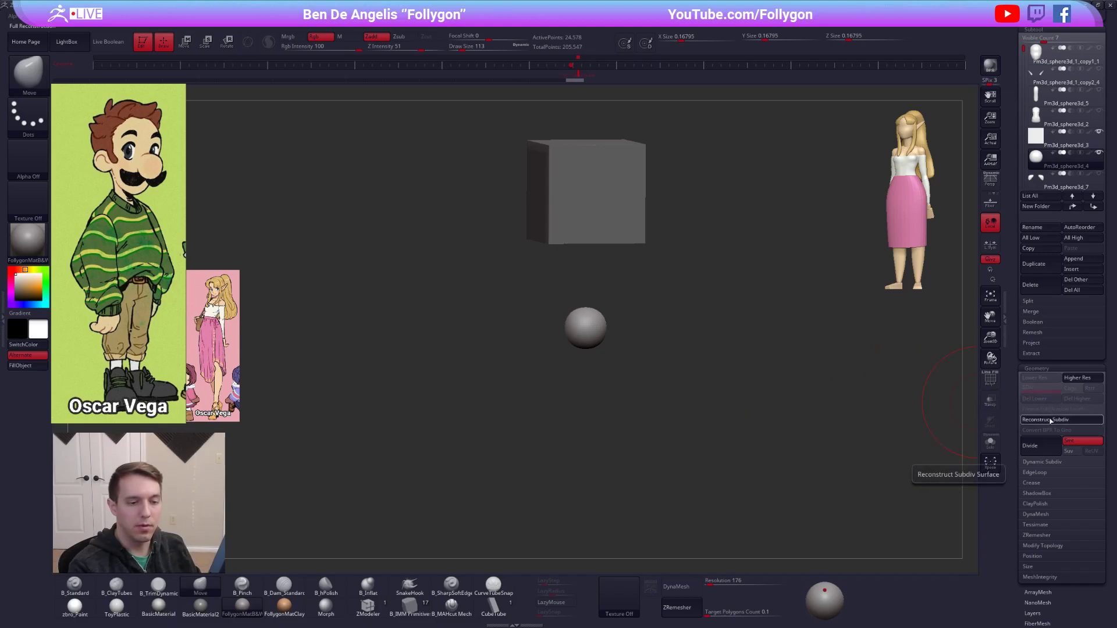
click(1050, 420)
click(1050, 420)
click(1050, 420)
click(1034, 420)
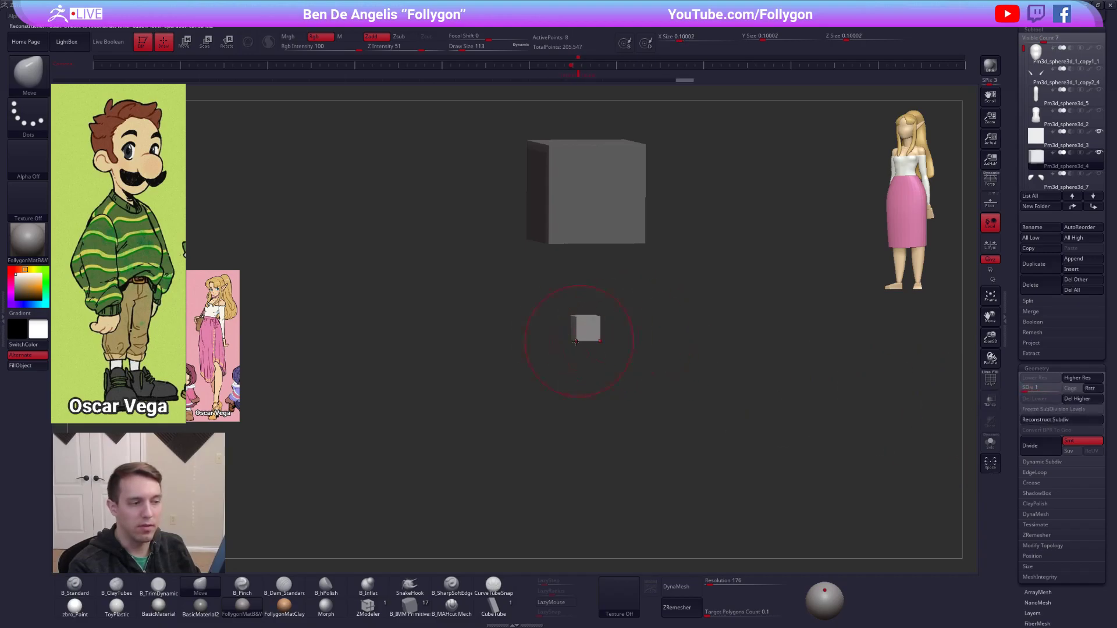
Delete both demonstration cube subtools so only the character's parts remain.
shift+drag(752, 384, 751, 381)
alt+drag(752, 381, 734, 344)
click(1049, 287)
click(961, 302)
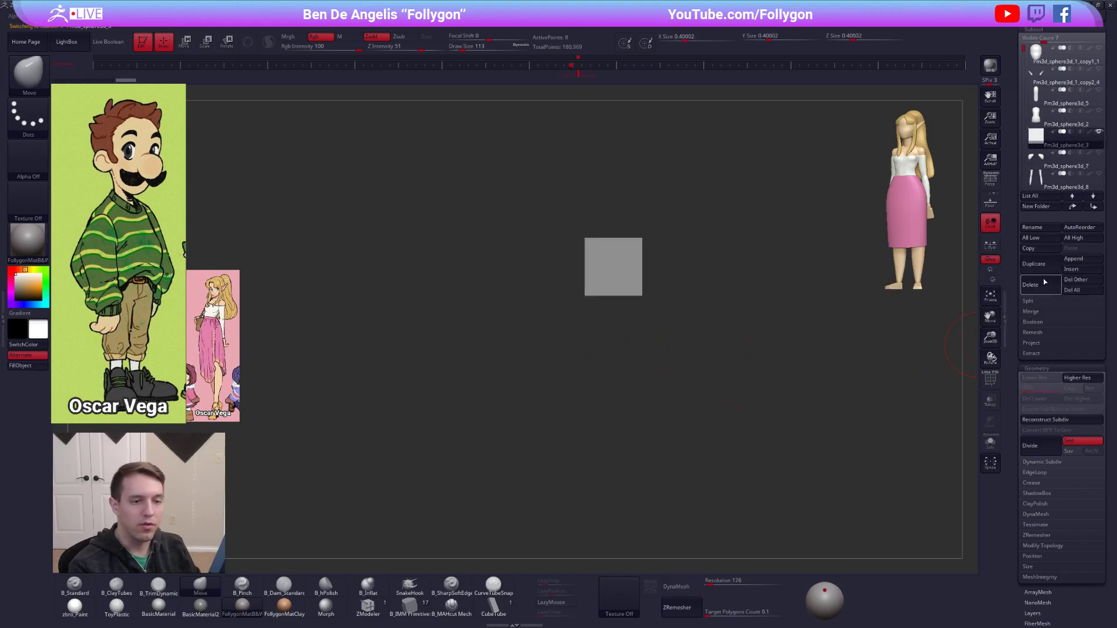
click(1034, 285)
click(961, 295)
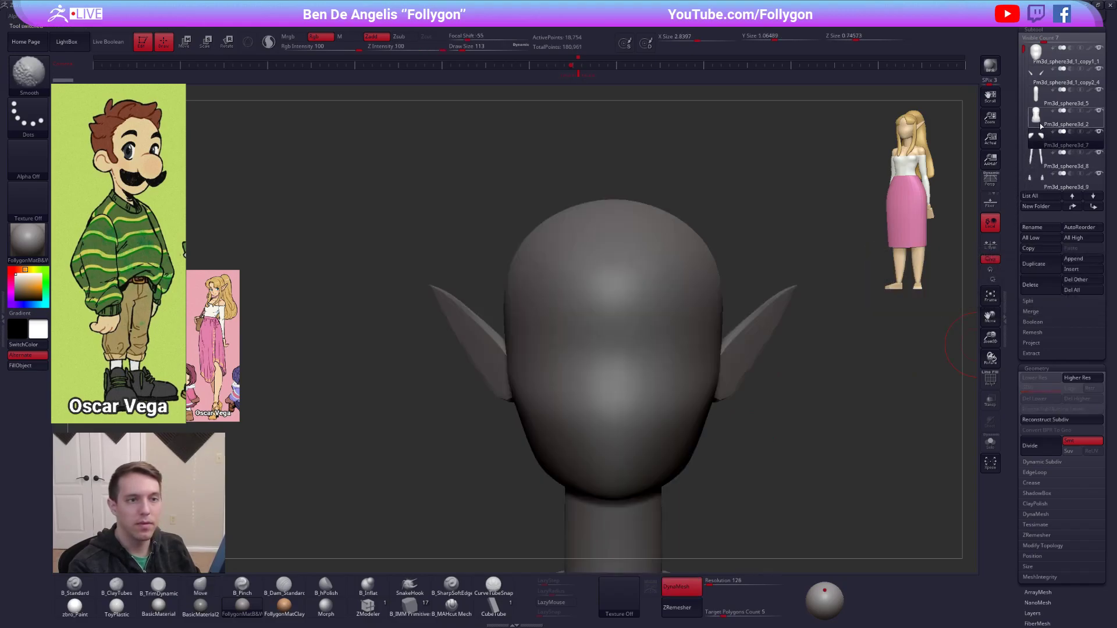
Select the character's torso and turn on its Dynamic Subdiv smoothing.
alt+drag(846, 297, 711, 252)
key(d)
key(shift+d)
alt+drag(743, 344, 719, 360)
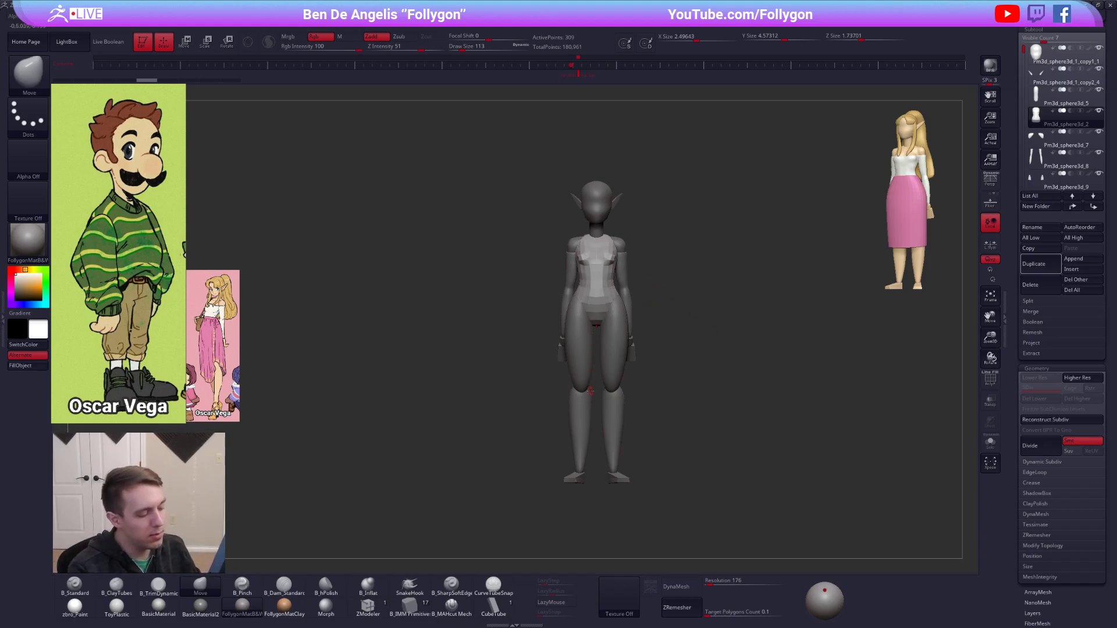
alt+right_drag(605, 299, 600, 385)
ctrl+right_drag(602, 326, 675, 303)
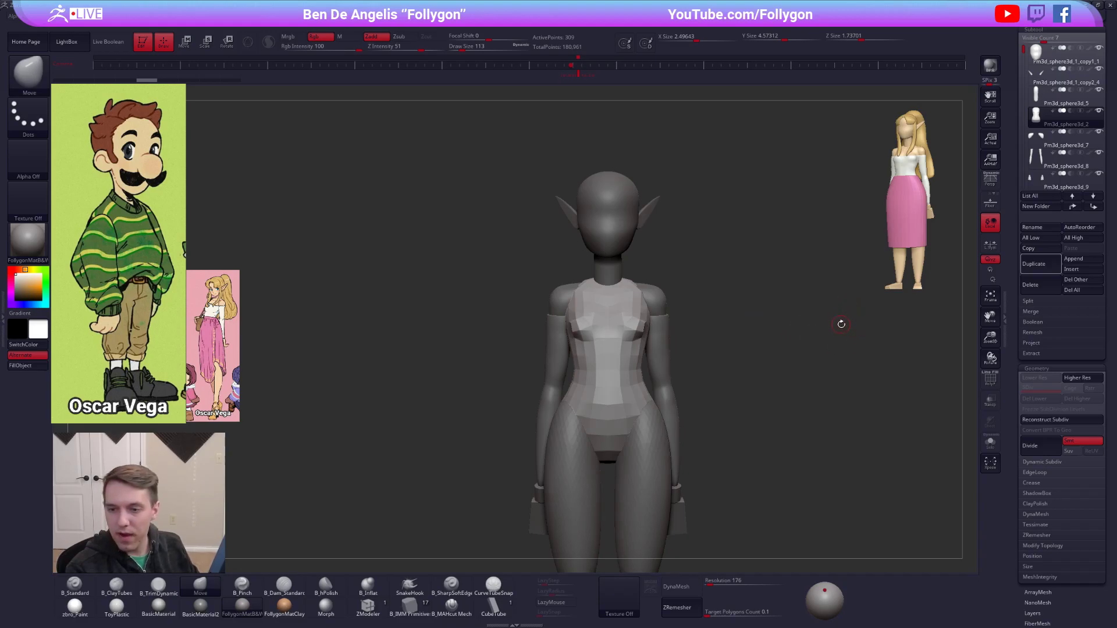
alt+drag(817, 339, 753, 299)
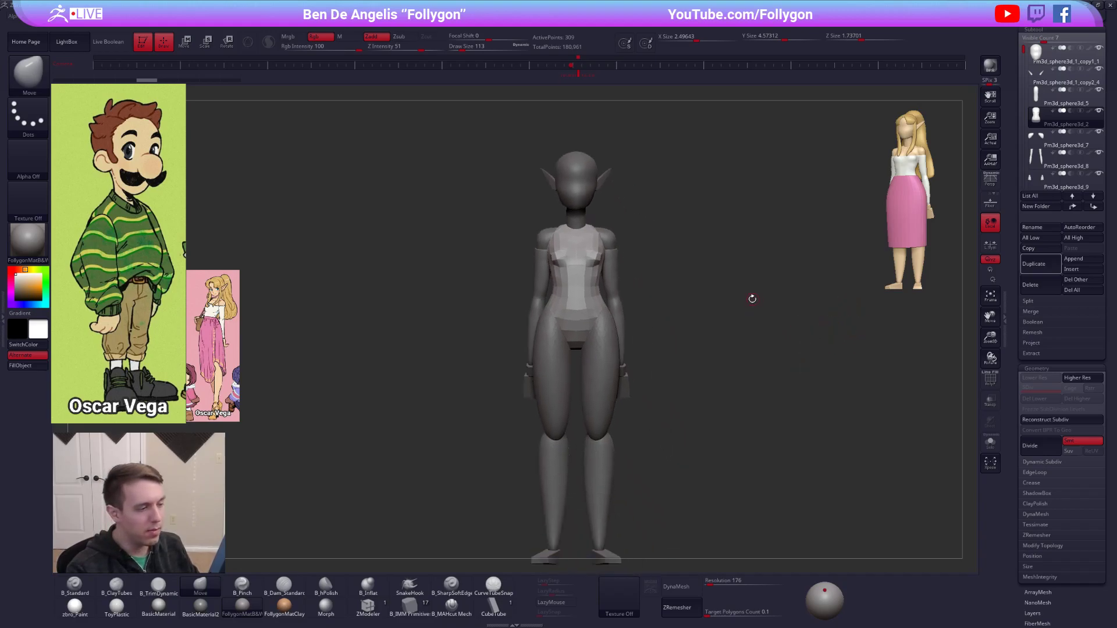
alt+drag(761, 352, 756, 341)
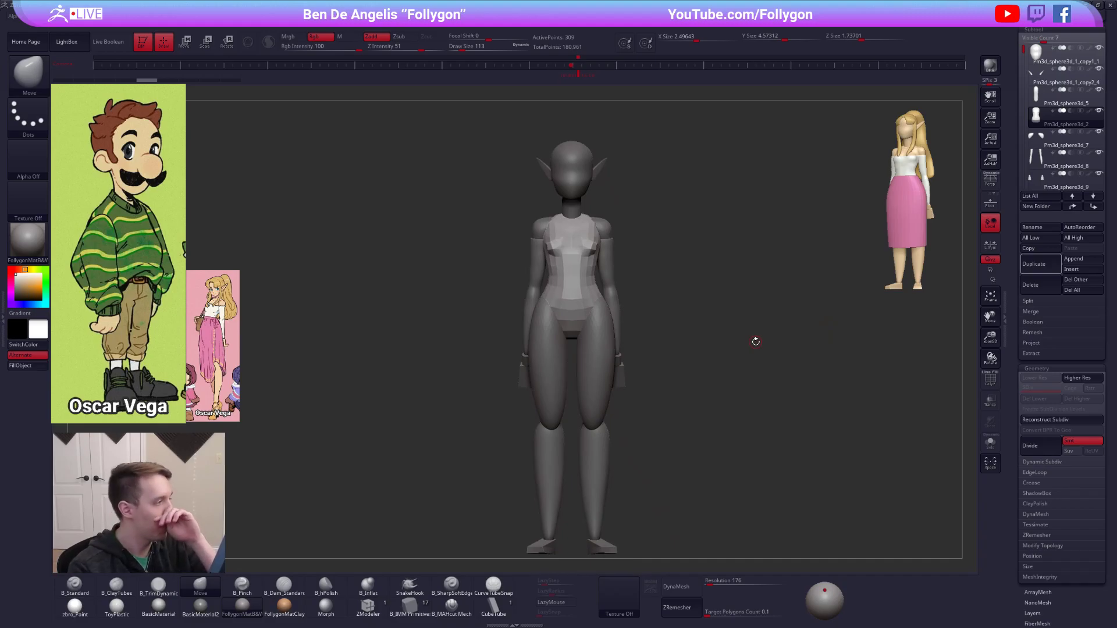
key(ctrl+space)
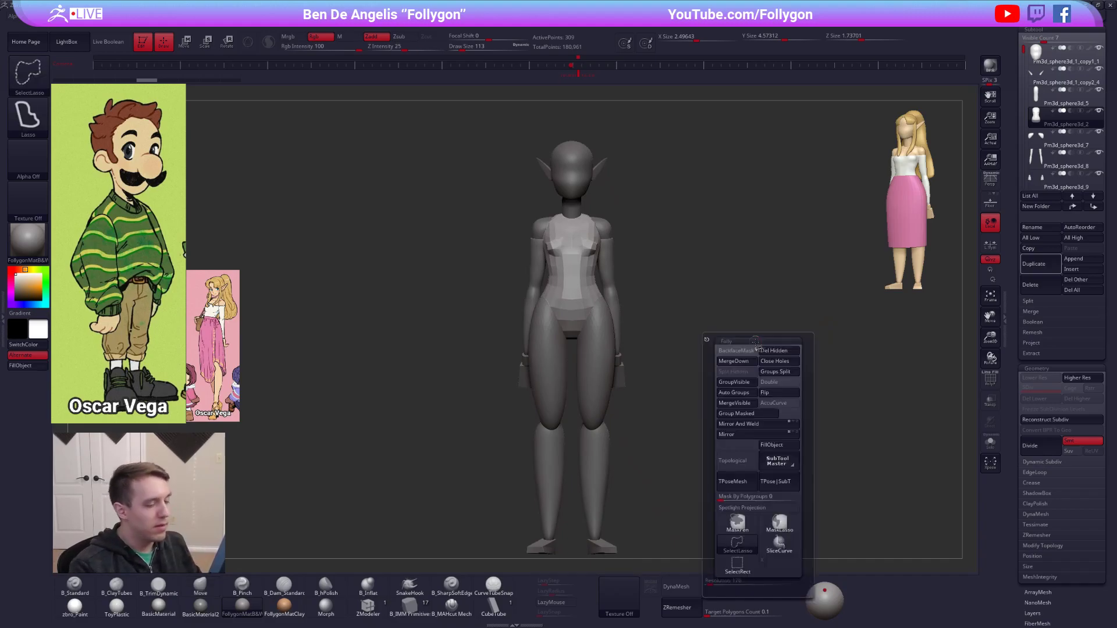
key(d)
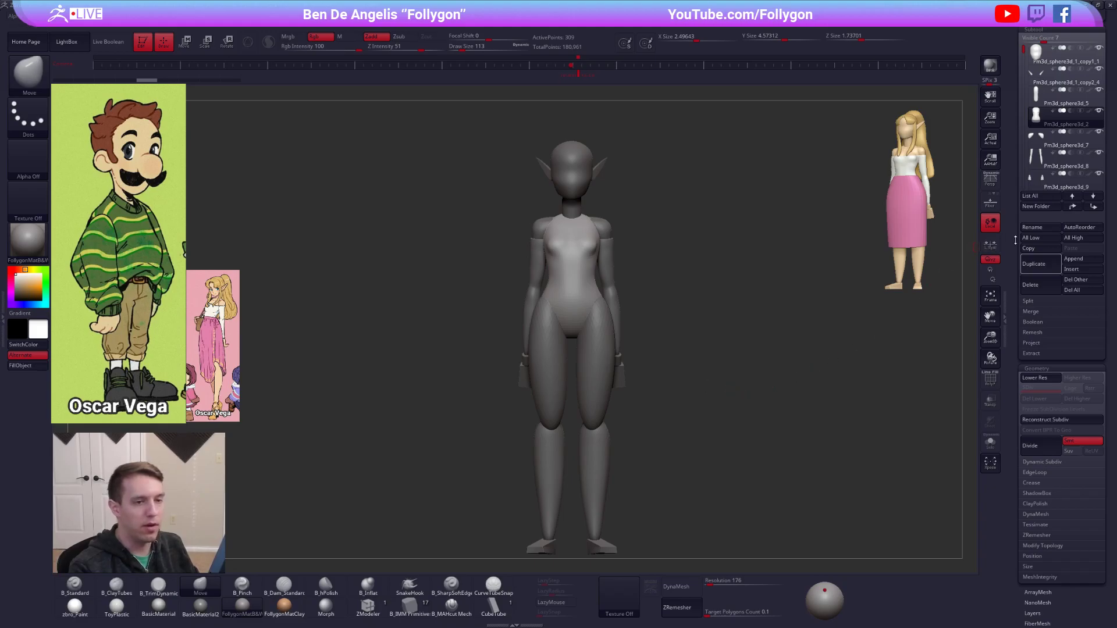
Select the elf ears on the head and delete their subtool.
drag(1018, 150, 1018, 322)
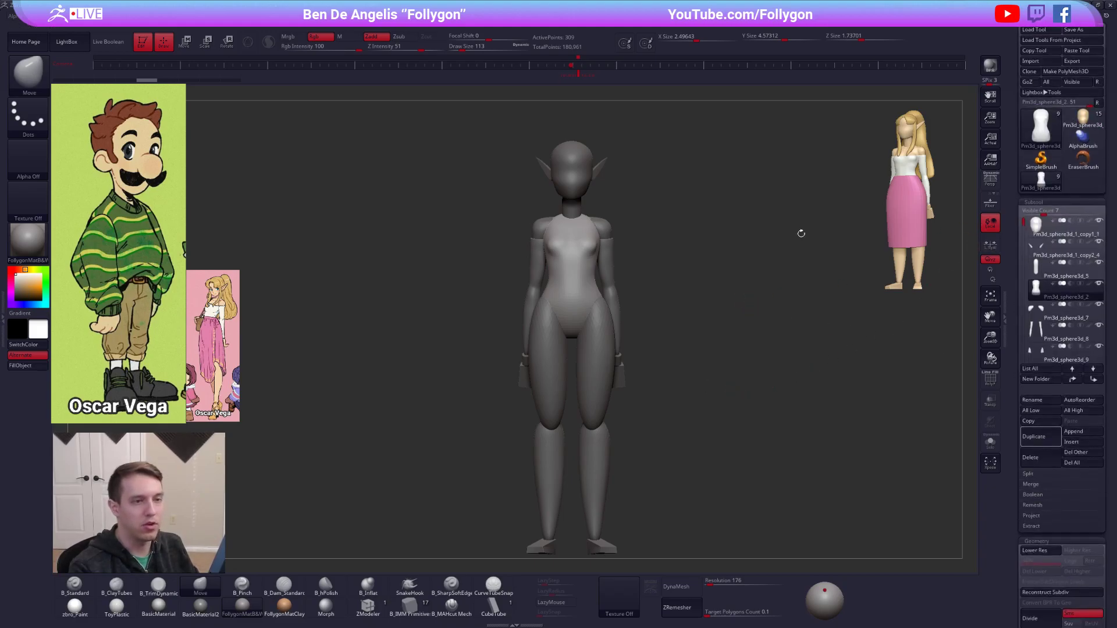
alt+click(582, 192)
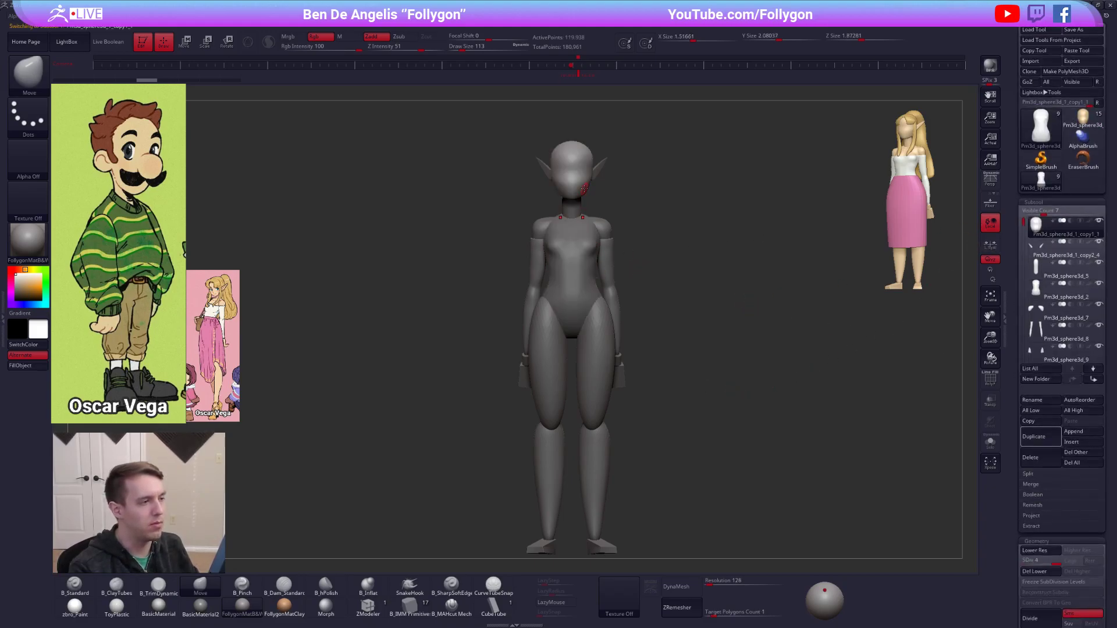
alt+drag(642, 214, 665, 350)
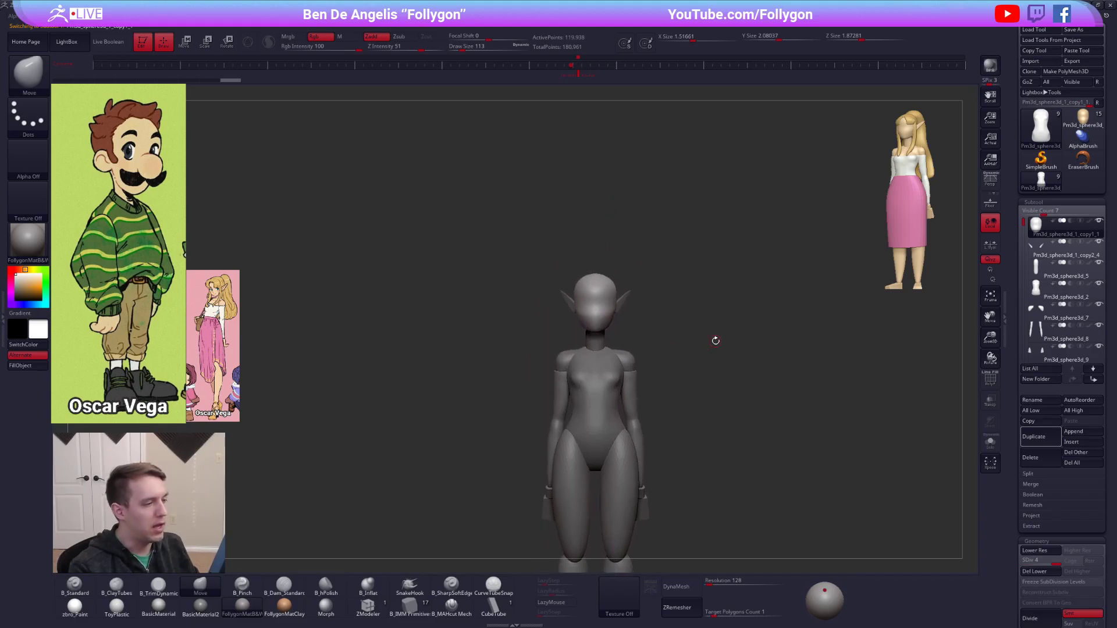
alt+click(623, 302)
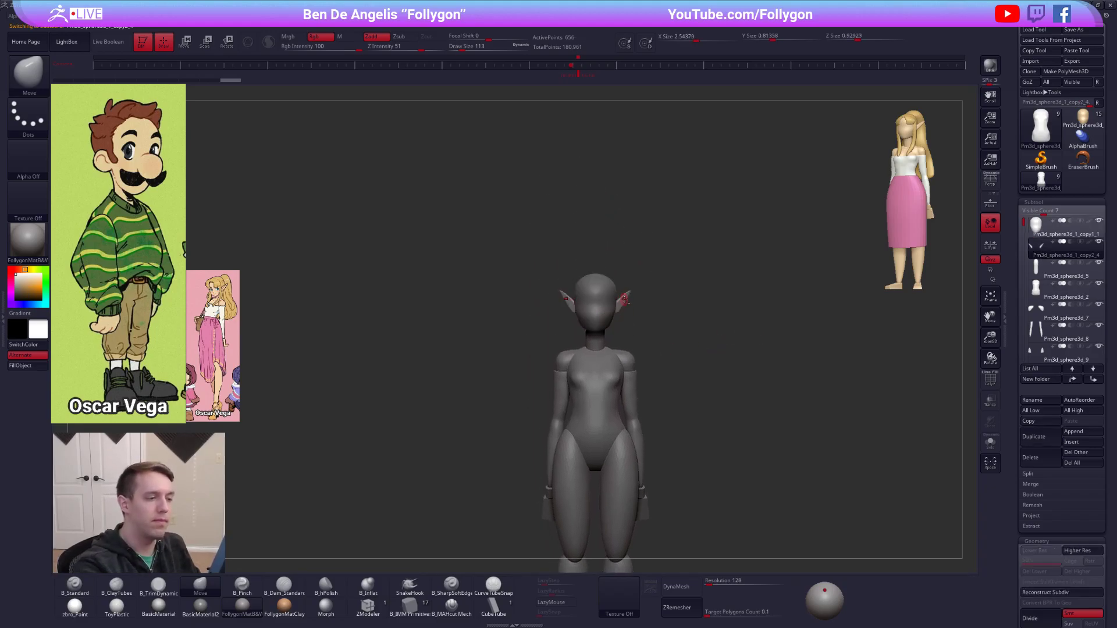
click(1031, 457)
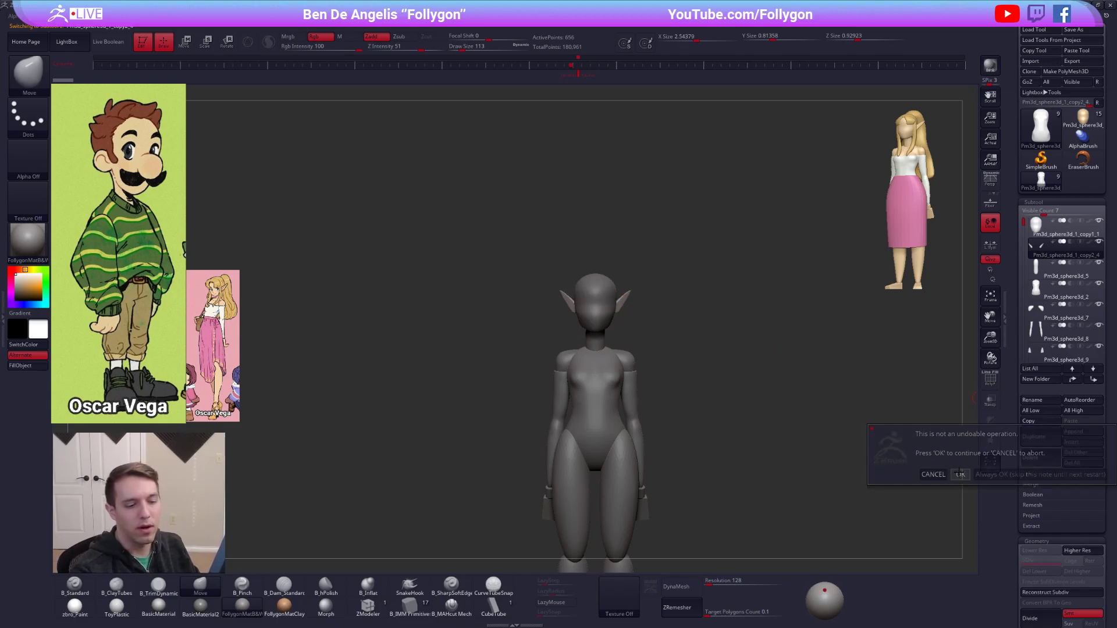
click(960, 474)
Enlarge the character's head with Transpose, keeping it seated above the neck.
alt+click(611, 333)
key(w)
mouse_move(603, 305)
mouse_down()
mouse_move(690, 295)
mouse_move(686, 324)
mouse_move(717, 329)
mouse_up()
key(w)
shift+drag(615, 323, 615, 411)
drag(615, 367, 615, 356)
key(q)
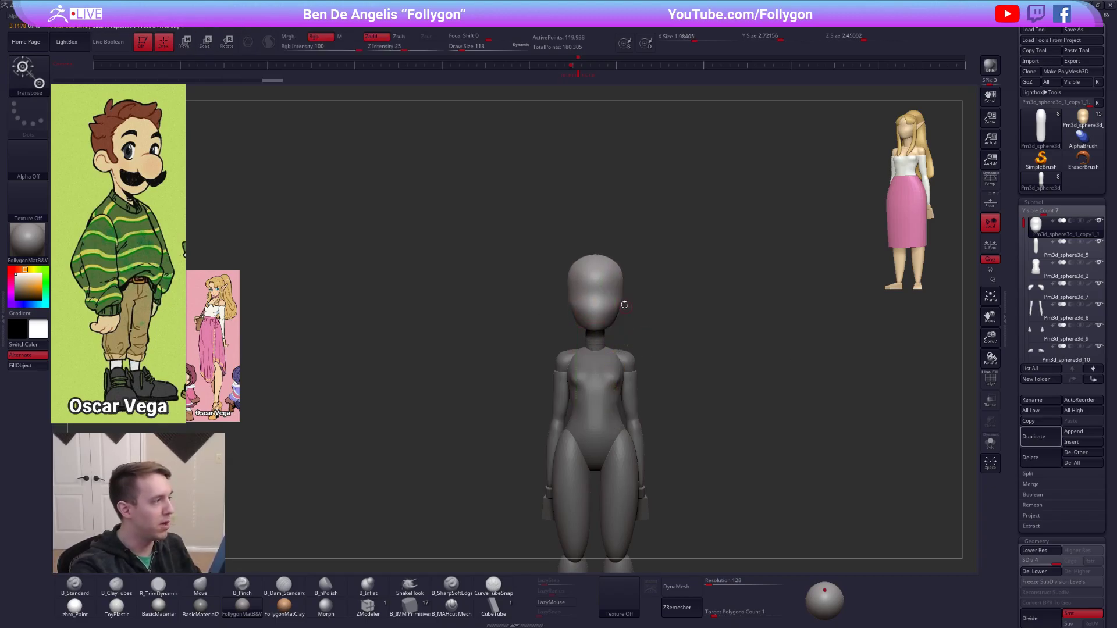
Reshape the enlarged head's silhouette with the Move brush at a draw size of 615.
key(space)
mouse_move(601, 304)
mouse_down()
mouse_move(624, 303)
mouse_move(593, 321)
mouse_move(631, 302)
mouse_up()
key(space)
ctrl+right_drag(629, 307, 630, 324)
key(space)
drag(606, 331, 598, 347)
Display the head's wireframe, drop it to a lower subdivision level and delete its higher levels.
key(shift+f)
key(shift+d)
key(shift+d)
key(shift+d)
click(1078, 571)
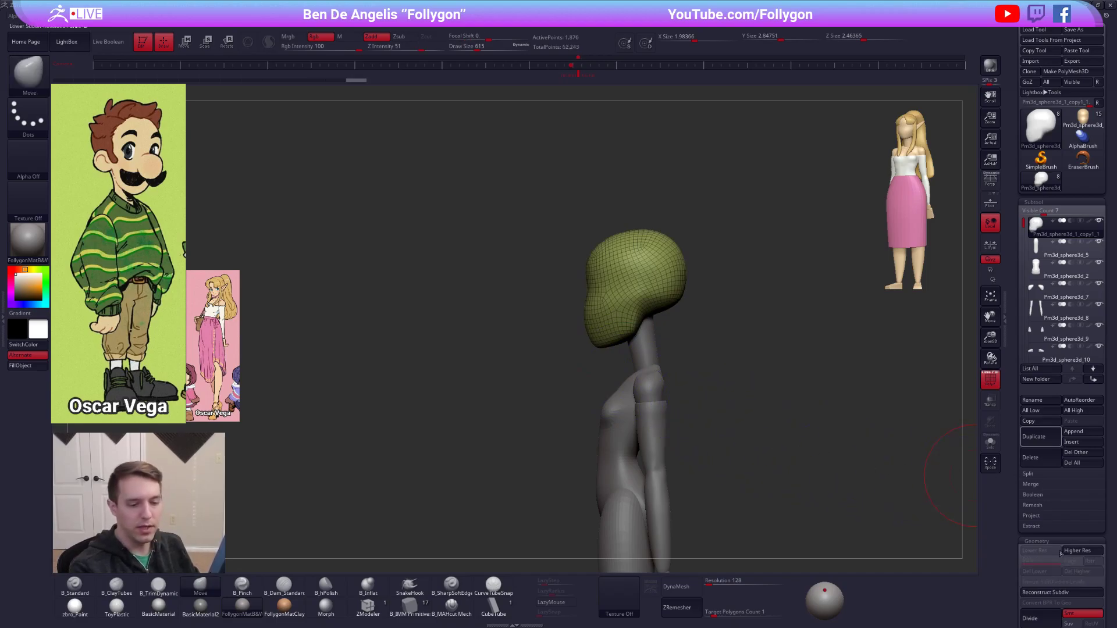
Shape the head's face and chin profile with the Move brush, smooth the jaw, and hide the wireframe.
drag(591, 338, 589, 340)
drag(593, 290, 590, 290)
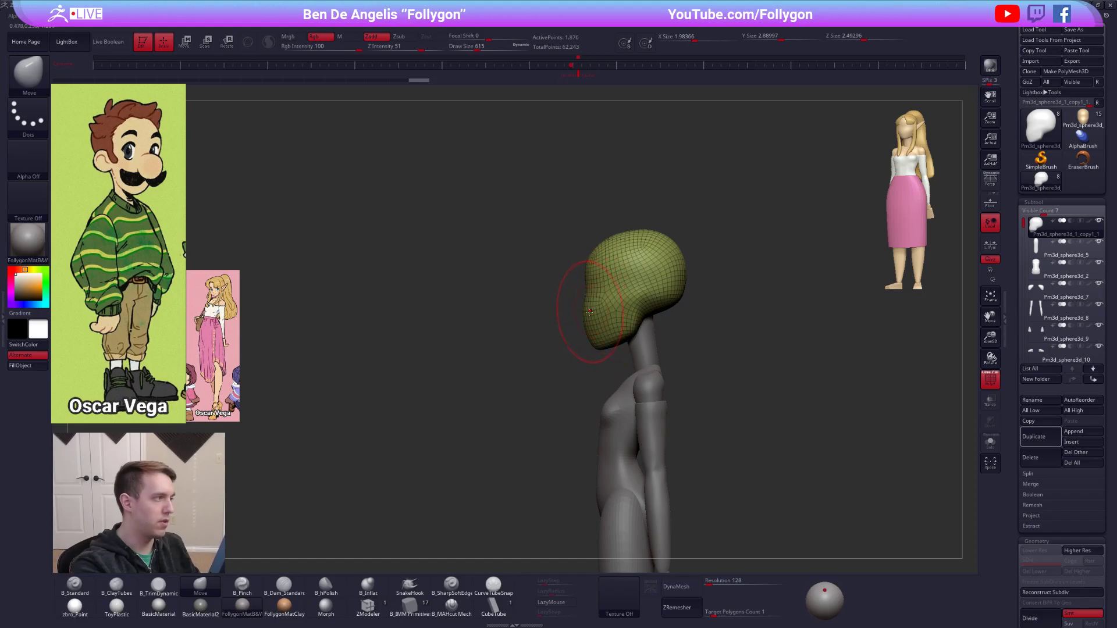
key(shift+f)
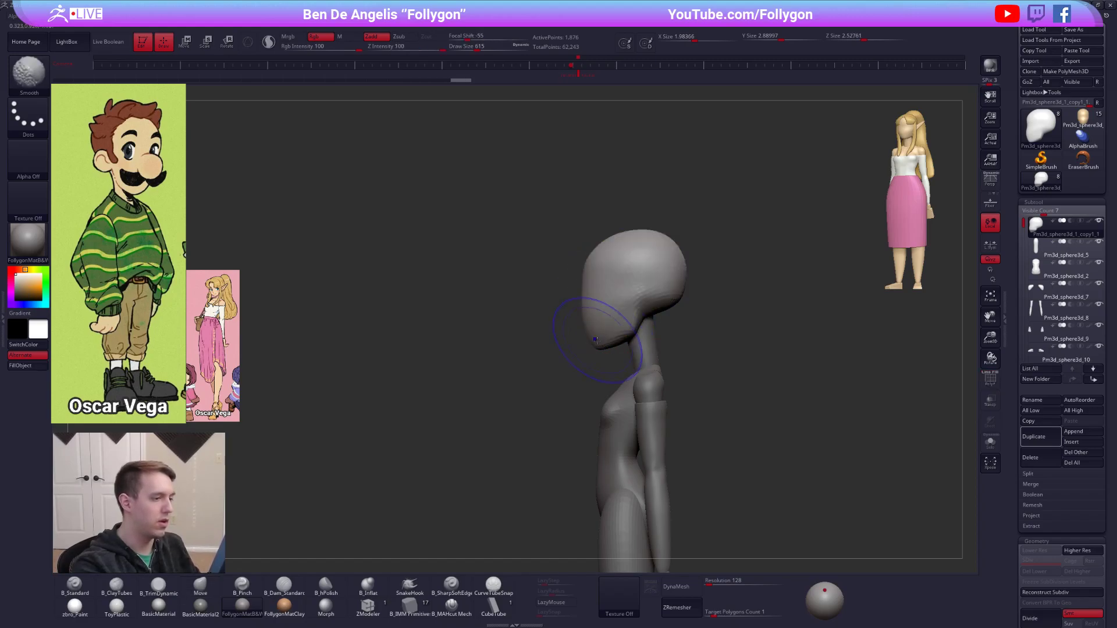
shift+drag(634, 326, 626, 334)
drag(622, 339, 622, 344)
shift+right_drag(626, 342, 653, 324)
drag(649, 320, 655, 285)
key(ctrl+z)
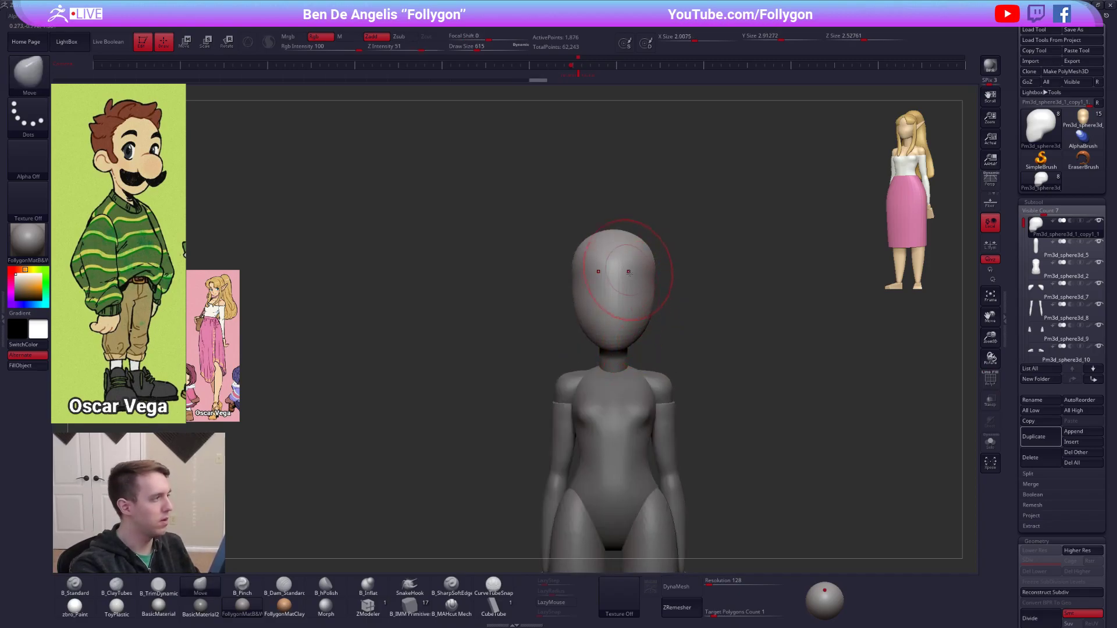
Adjust the cheeks and sides of the head from the front with the Move brush to refine its oval outline.
alt+right_drag(638, 268, 643, 289)
drag(659, 291, 663, 290)
alt+right_drag(645, 308, 649, 293)
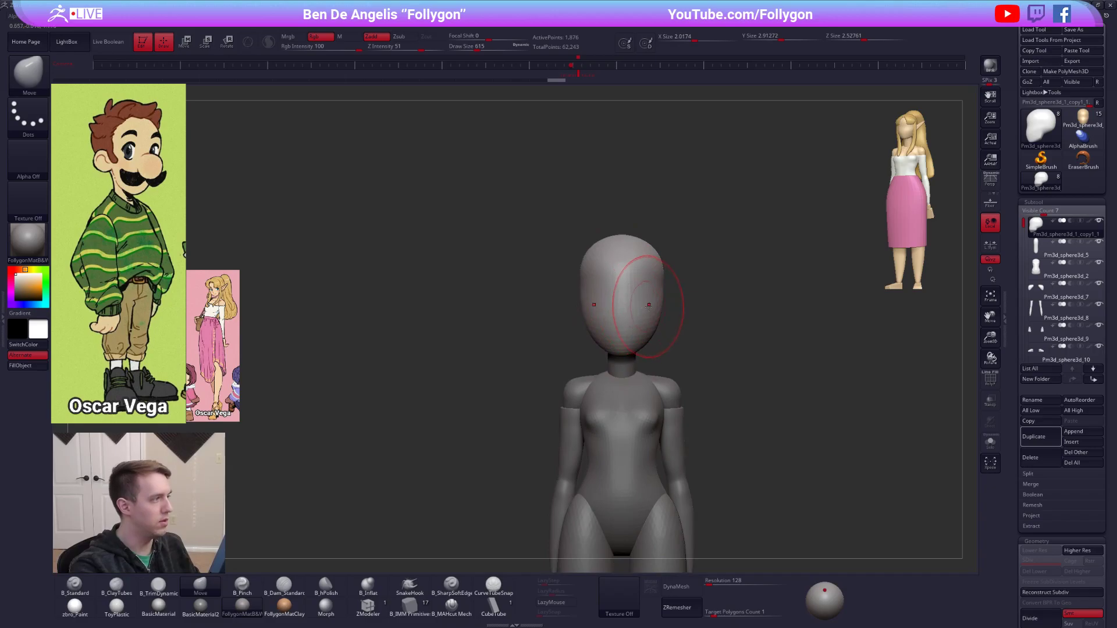
alt+right_drag(690, 389, 645, 335)
mouse_move(645, 335)
alt+right_down()
mouse_move(656, 305)
mouse_move(634, 333)
mouse_move(662, 309)
alt+right_up()
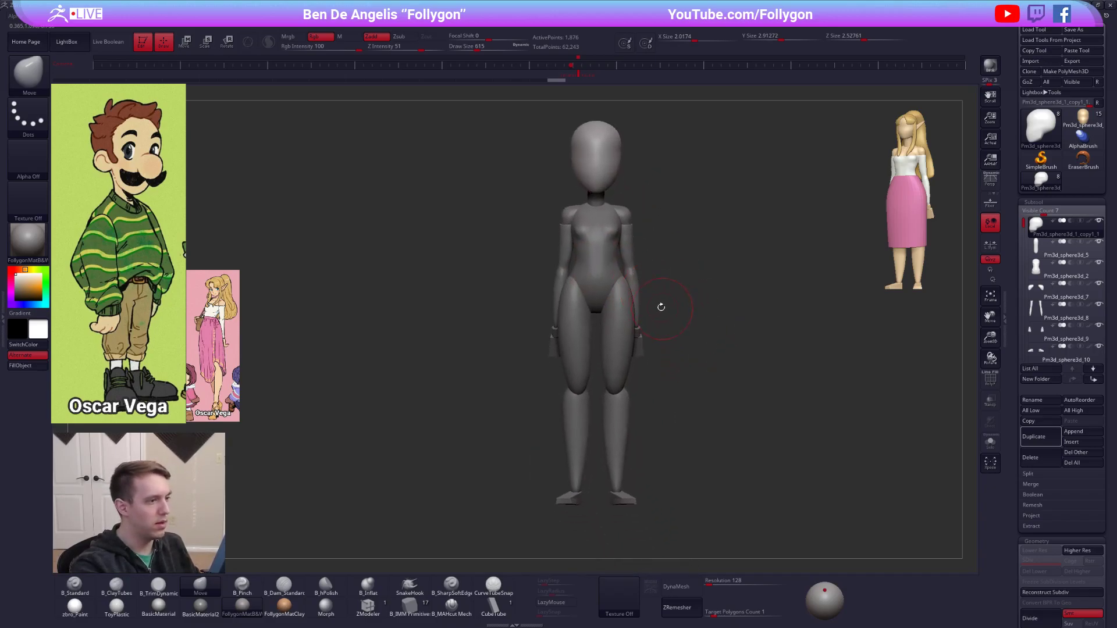
Select the torso and bend its side profile into a curve with the Move brush at a draw size of 930.
alt+click(610, 273)
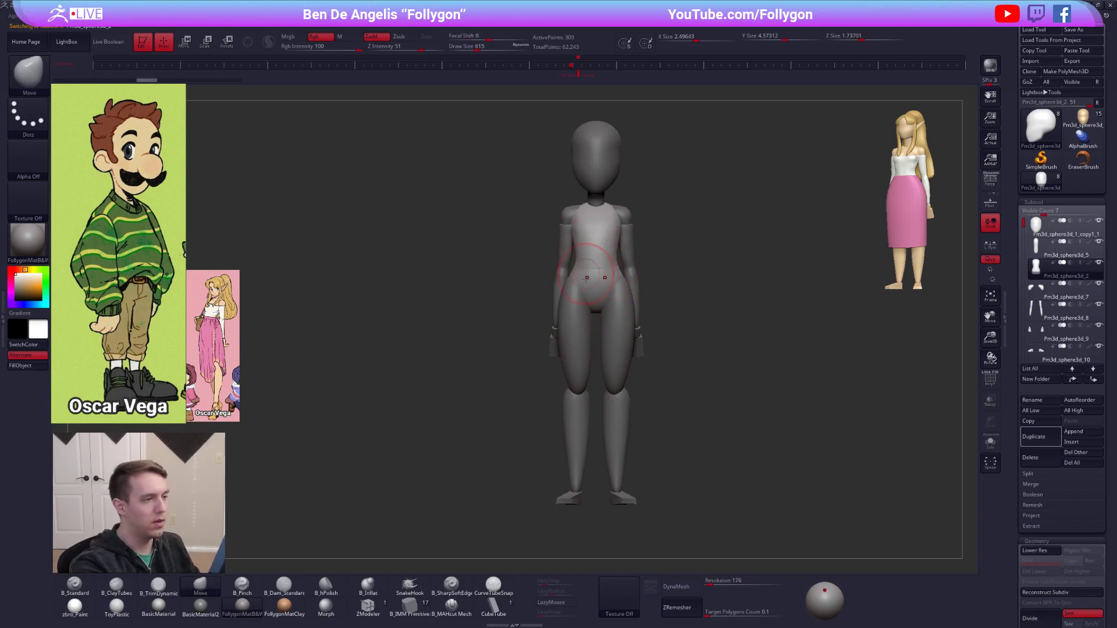
right_drag(642, 308, 707, 301)
key(space)
drag(624, 232, 628, 229)
alt+right_drag(611, 250, 643, 276)
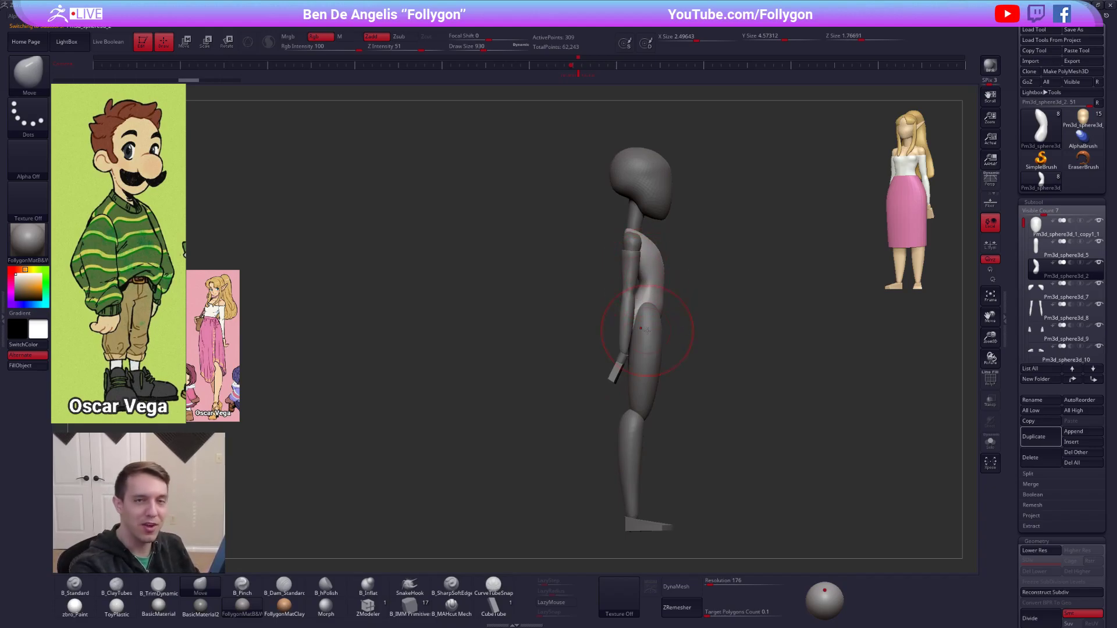
mouse_move(647, 329)
right_down()
mouse_move(680, 291)
mouse_move(653, 257)
mouse_move(631, 270)
mouse_move(679, 374)
right_up()
Widen the head's cranium and taper its jaw from the front with the Move brush.
alt+click(624, 237)
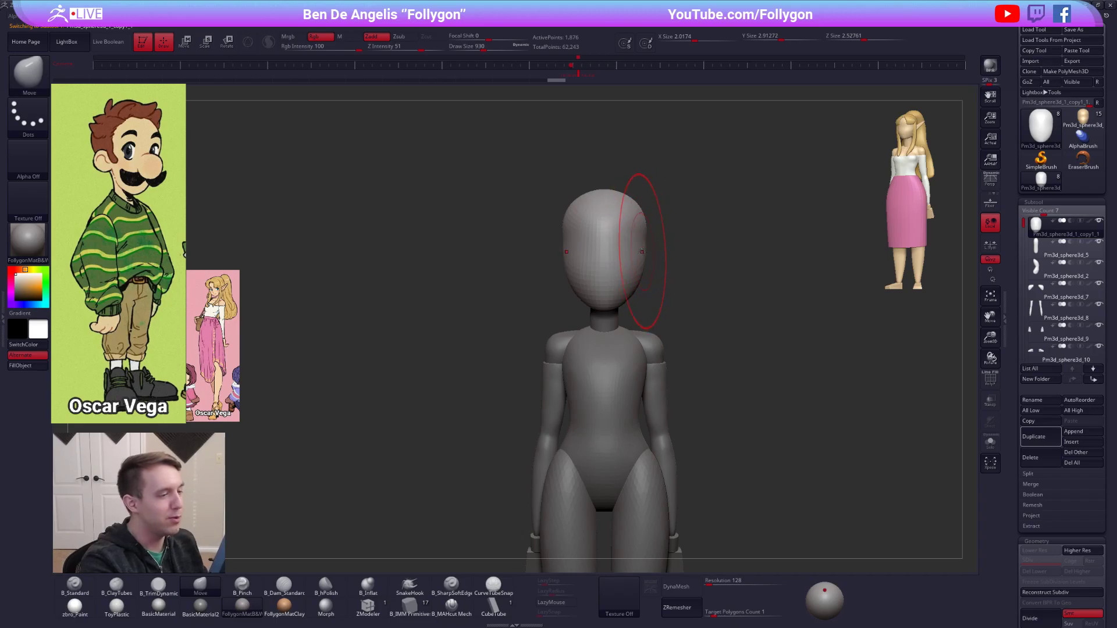
key(space)
key(2)
drag(643, 254, 634, 261)
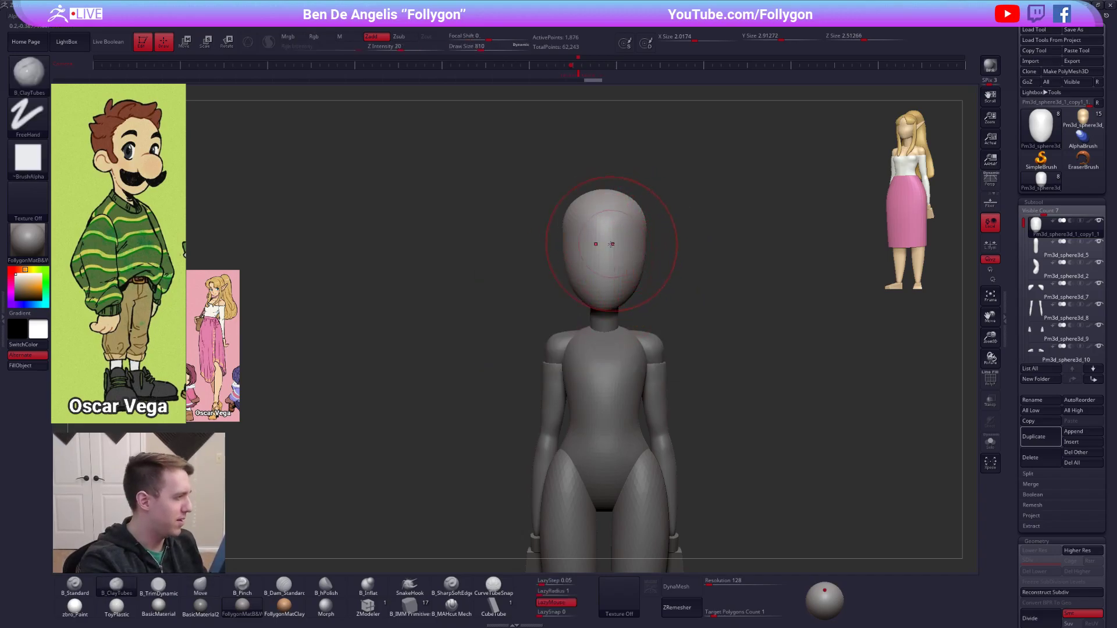
key(4)
drag(568, 287, 576, 281)
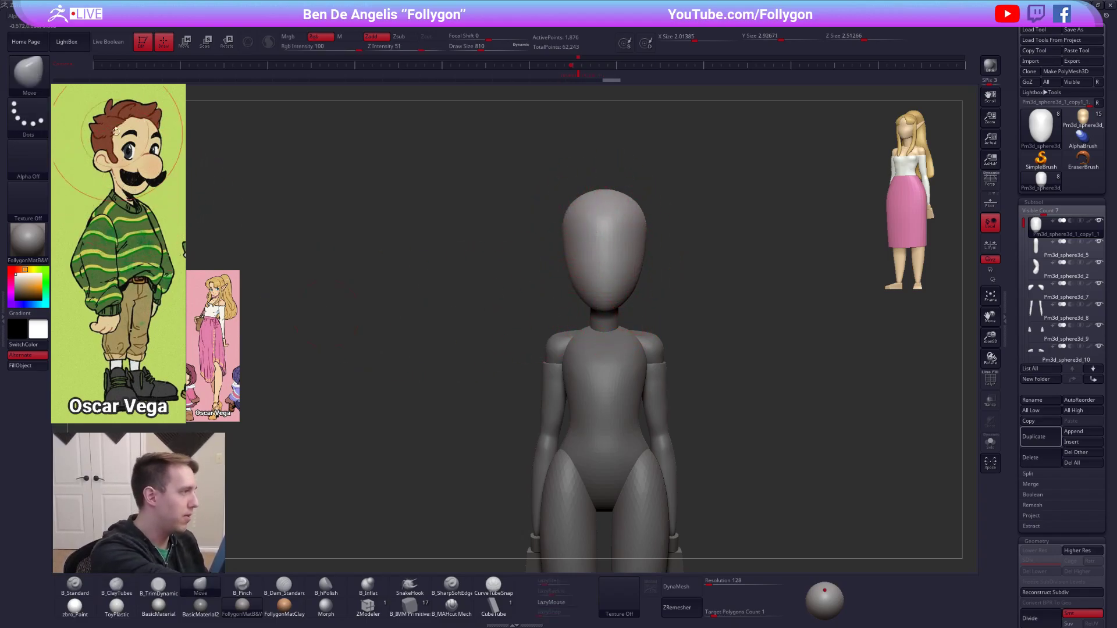
key(space)
drag(621, 258, 616, 259)
Duplicate the head subtool and insert a sphere at the centre of the face with the IMM Primitive brush.
click(411, 605)
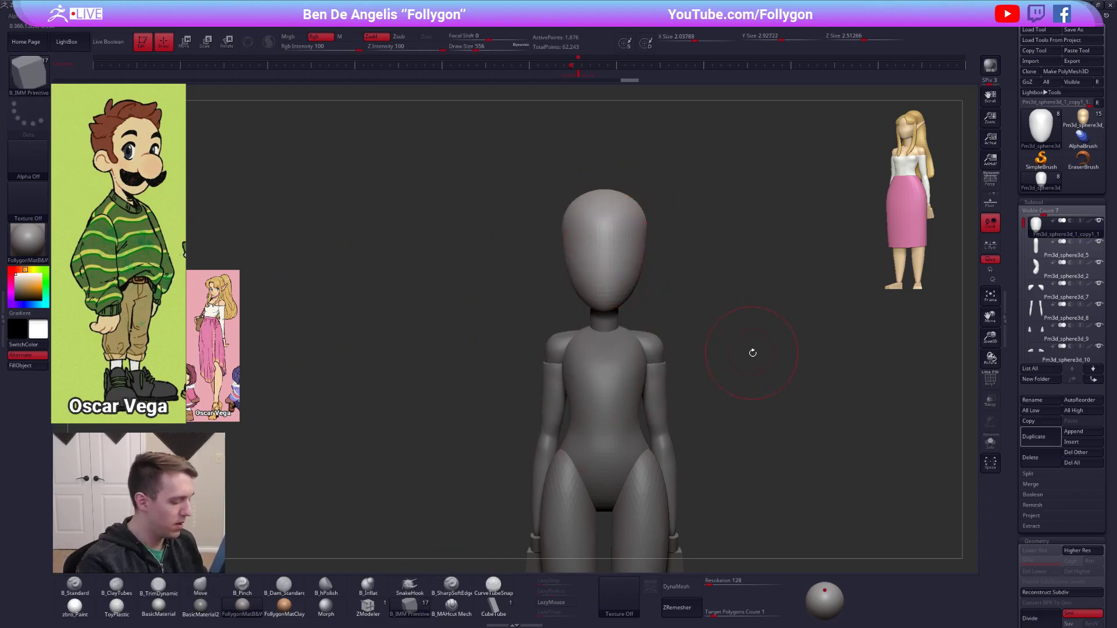
key(m)
click(893, 384)
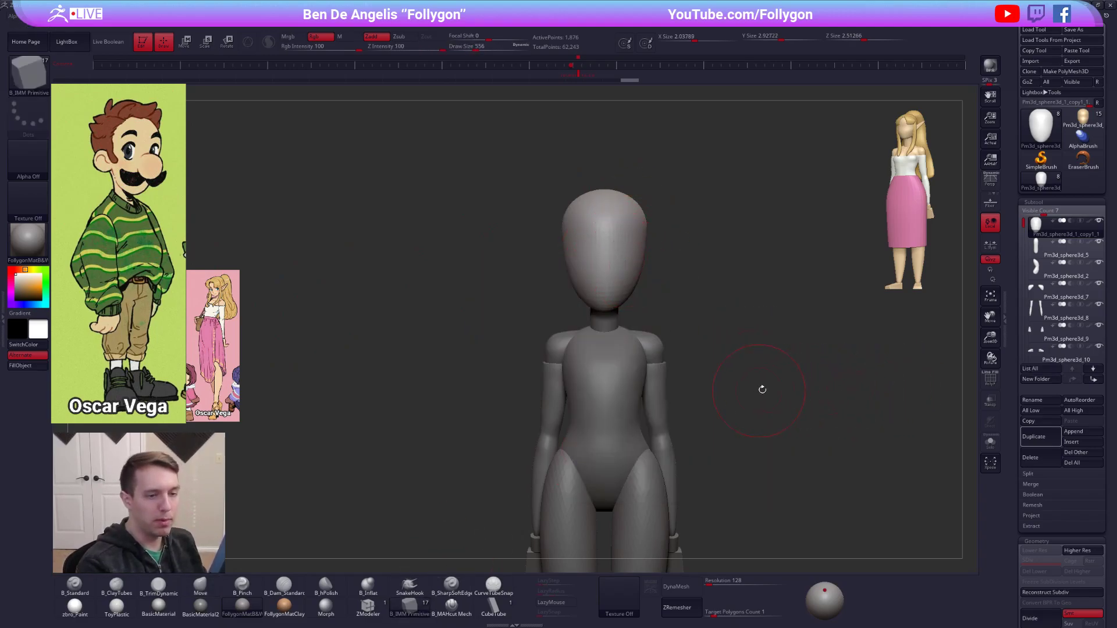
key(ctrl+shift+d)
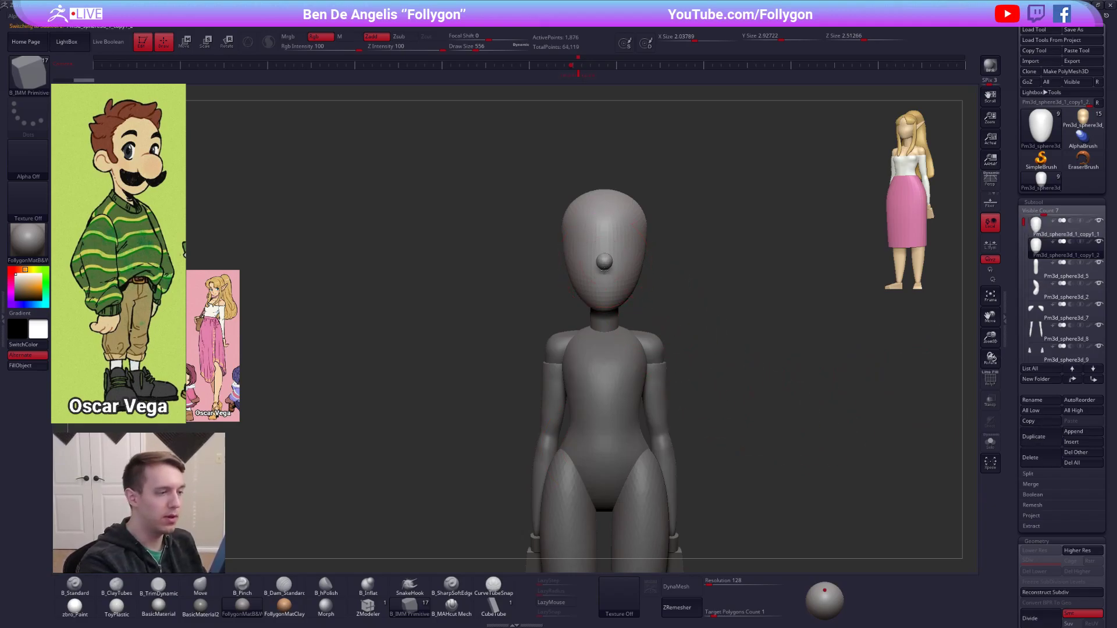
drag(606, 276, 606, 277)
Remove the duplicated head's geometry so that this subtool contains only the inserted sphere.
right_drag(611, 276, 669, 273)
ctrl+shift+click(644, 270)
ctrl+shift+drag(705, 250, 718, 257)
key(space)
click(734, 278)
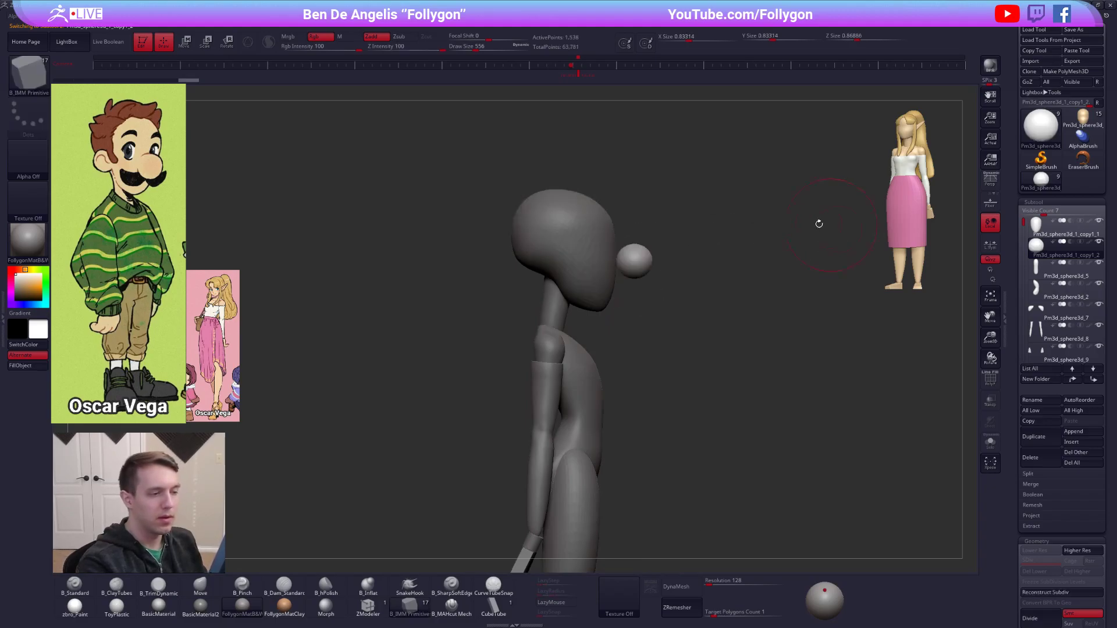
Move the nose sphere back until it sits against the front of the face.
key(w)
mouse_move(642, 272)
shift+mouse_down()
mouse_move(679, 271)
mouse_move(650, 272)
shift+mouse_up()
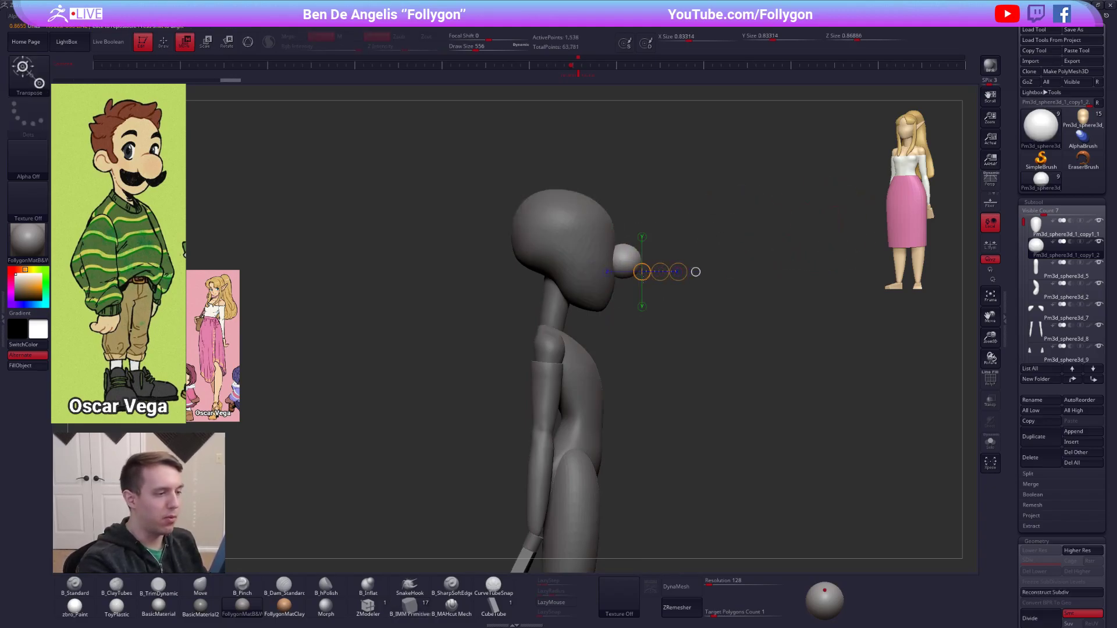
Select the head and refine its cranium and face shape from the side and front with the Move brush at draw size 742.
key(q)
alt+click(561, 250)
key(space)
drag(520, 230, 535, 210)
shift+drag(751, 274, 649, 227)
alt+drag(681, 279, 654, 230)
alt+drag(670, 372, 647, 344)
drag(704, 483, 748, 504)
alt+drag(658, 330, 676, 410)
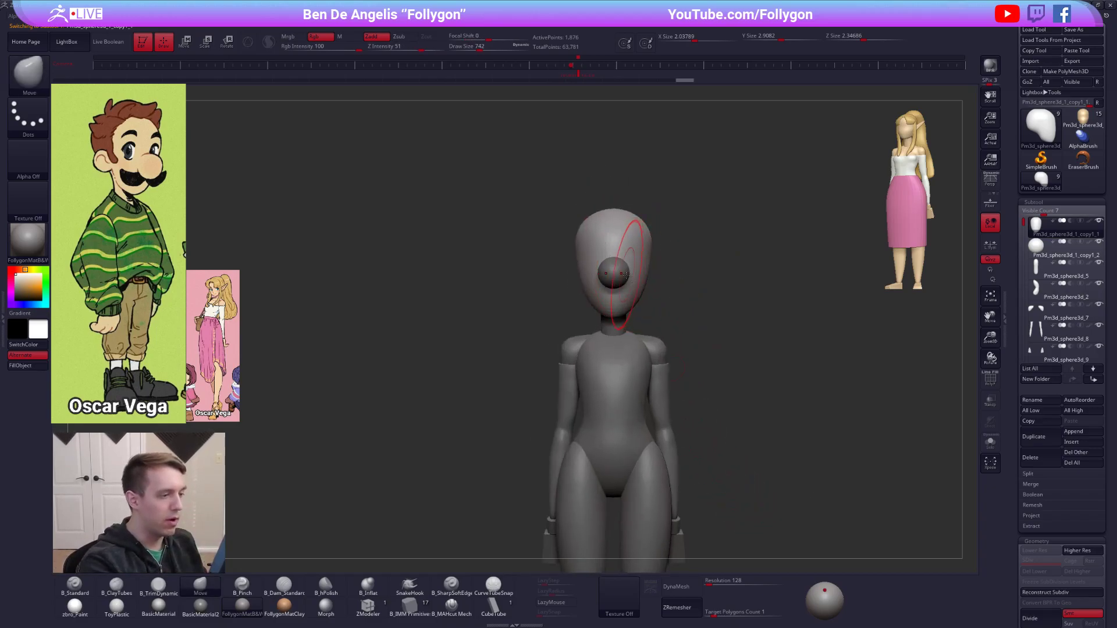
Select the torso and shorten it by raising its lower end with the Move brush.
alt+drag(734, 344, 692, 313)
alt+click(618, 323)
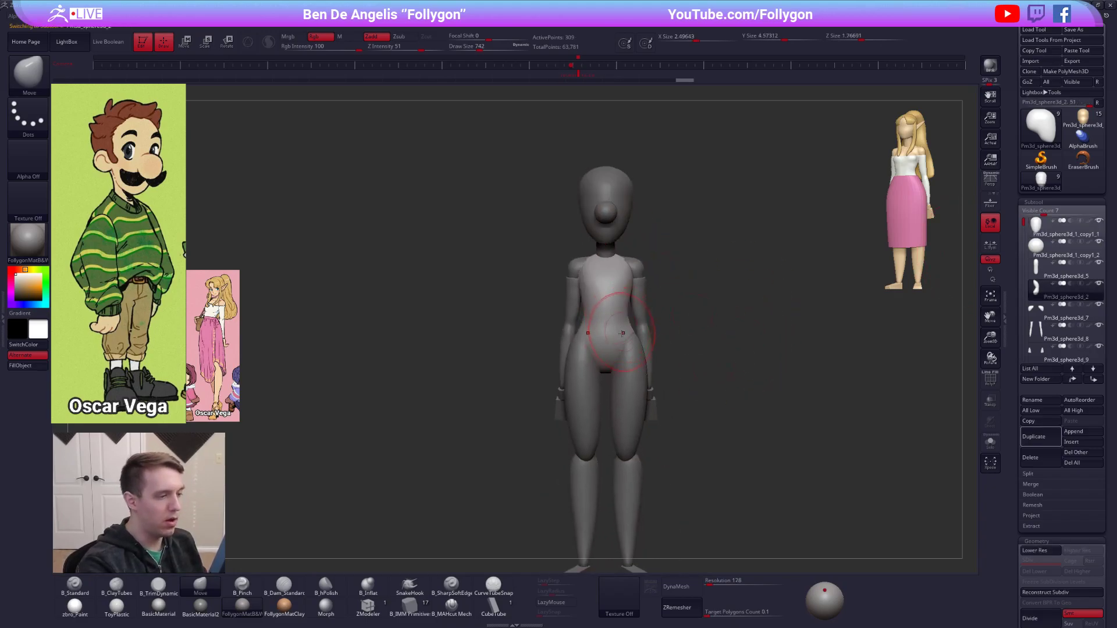
alt+right_drag(618, 343, 620, 315)
key(w)
mouse_move(622, 226)
mouse_down()
mouse_move(622, 355)
mouse_move(627, 338)
mouse_up()
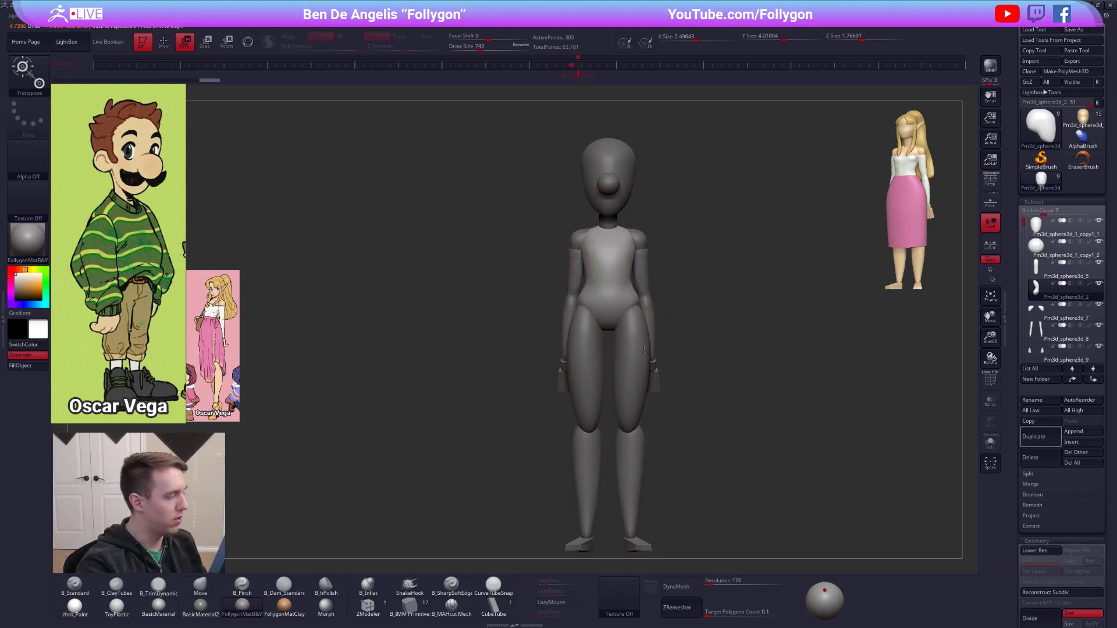
alt+right_drag(628, 345, 636, 286)
Select the legs subtool and turn off its polypaint colour.
alt+click(642, 317)
key(q)
key(ctrl+shift+space)
click(795, 310)
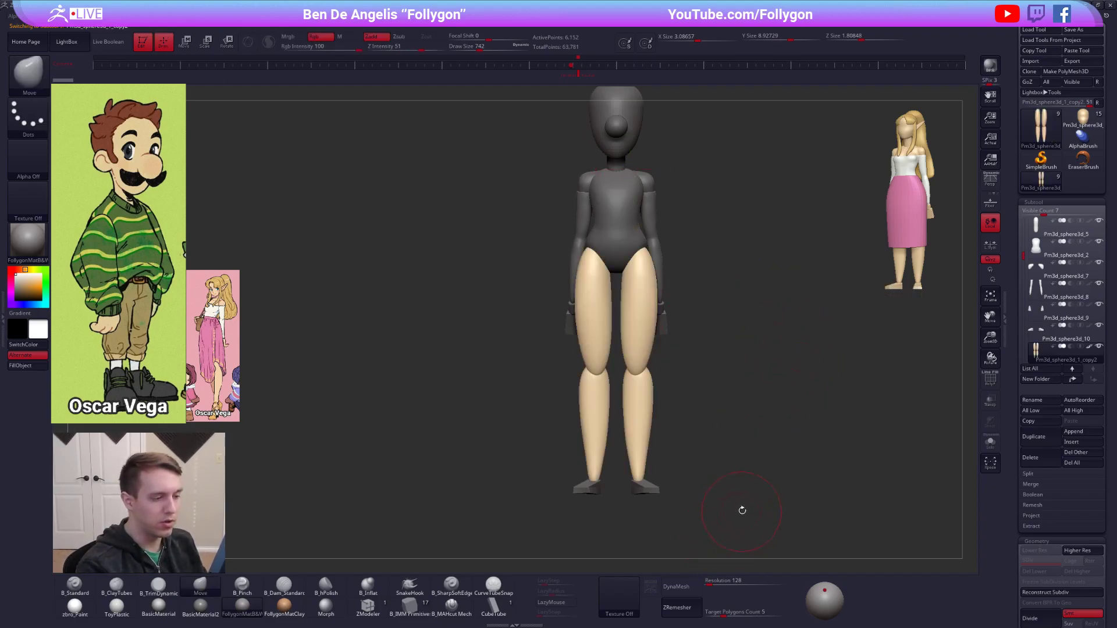
click(1090, 348)
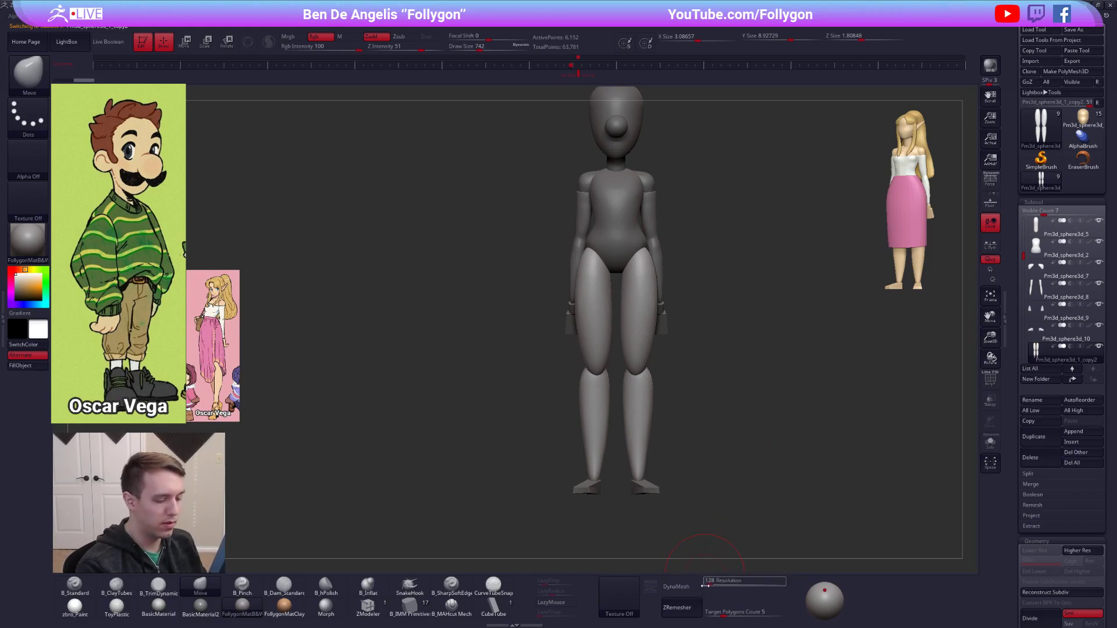
Remesh the legs with DynaMesh at a resolution of 16.
click(708, 584)
text(48)
key(Return)
click(698, 589)
click(708, 584)
Frame the figure from the front at the Luigi reference's height and compare their proportions using Transpose lines.
shift+drag(634, 404, 657, 408)
ctrl+drag(770, 481, 711, 486)
key(w)
drag(644, 253, 644, 447)
alt+drag(693, 407, 599, 414)
mouse_move(629, 180)
alt+mouse_down()
mouse_move(444, 186)
mouse_move(445, 169)
mouse_move(412, 170)
alt+mouse_up()
drag(301, 397, 111, 397)
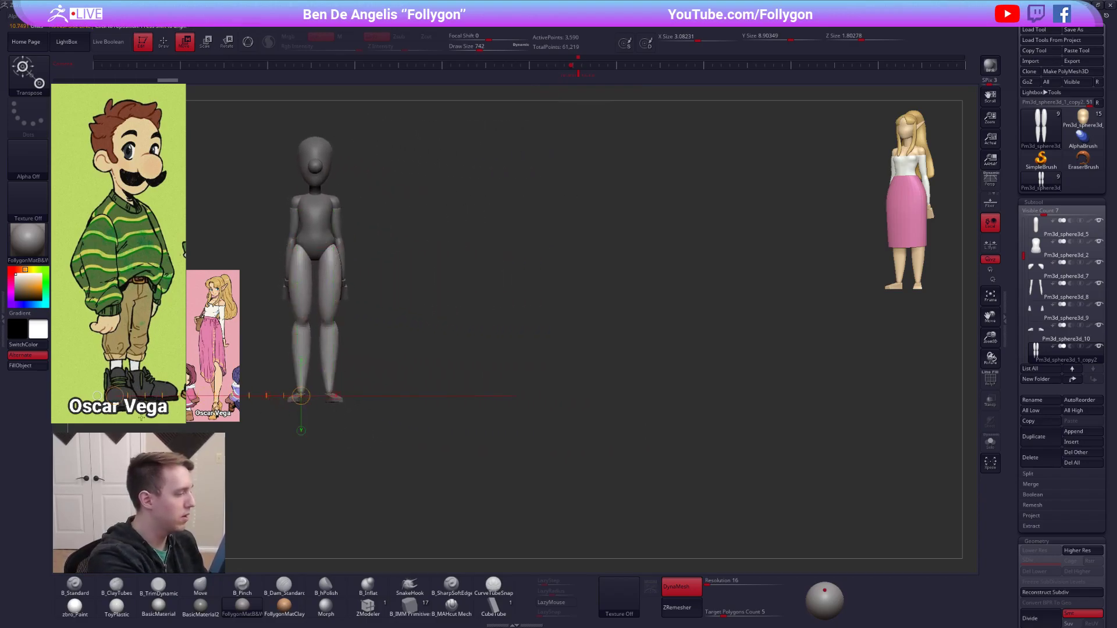
key(q)
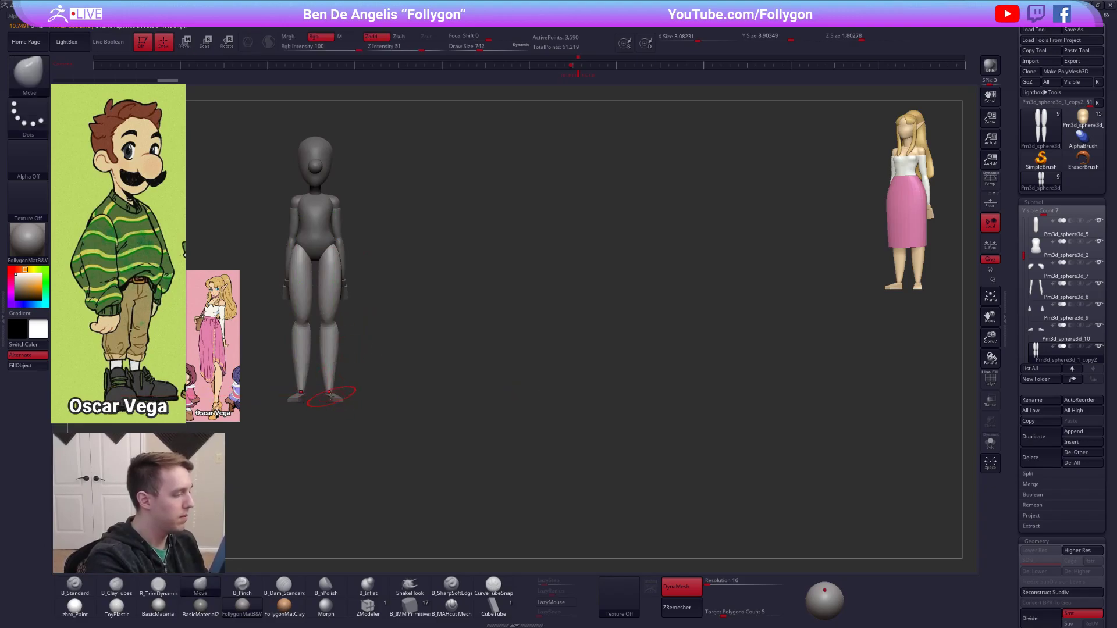
mouse_move(329, 399)
right_down()
mouse_move(329, 382)
mouse_move(333, 396)
right_up()
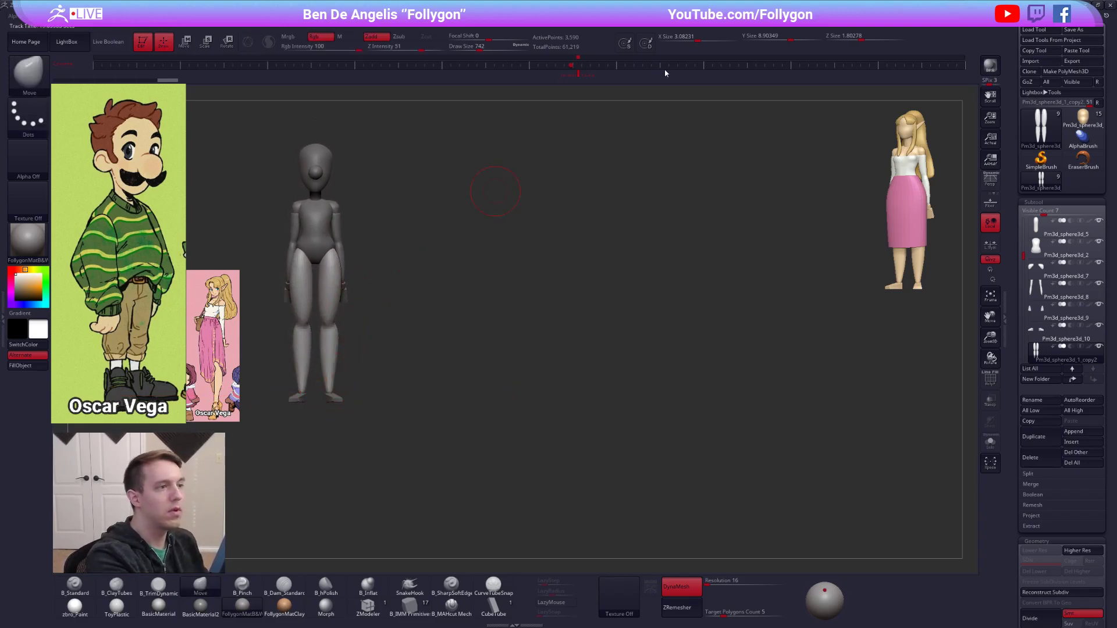
Select the head and merge the nose sphere into its subtool.
alt+click(331, 157)
key(space)
click(363, 180)
click(329, 200)
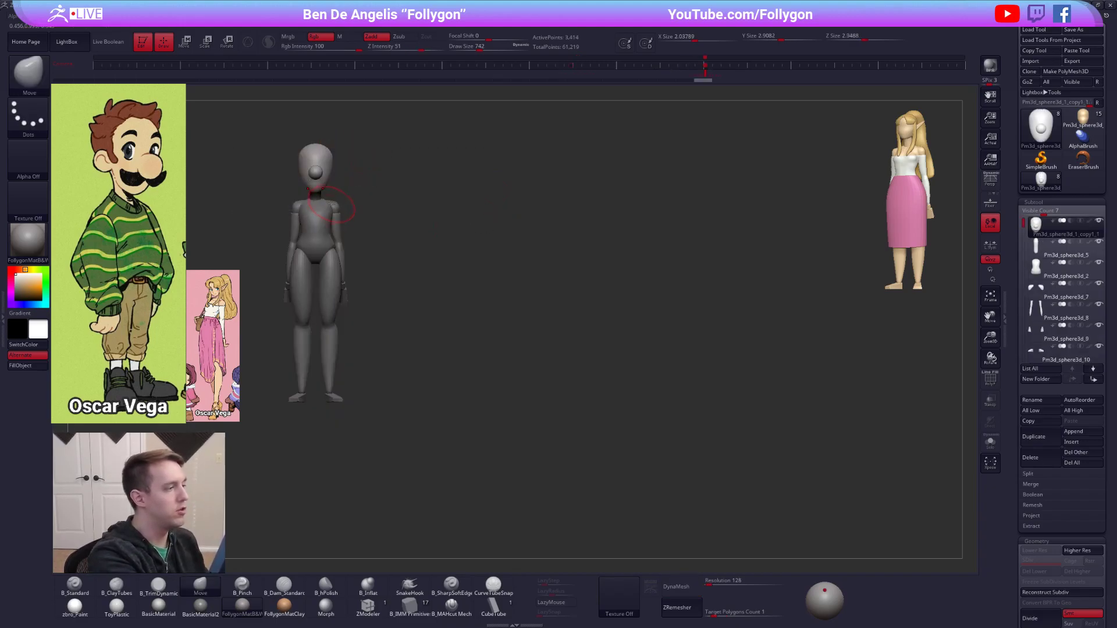
Scale up the head together with its nose to match the head size in the Luigi reference.
key(e)
drag(322, 169, 405, 178)
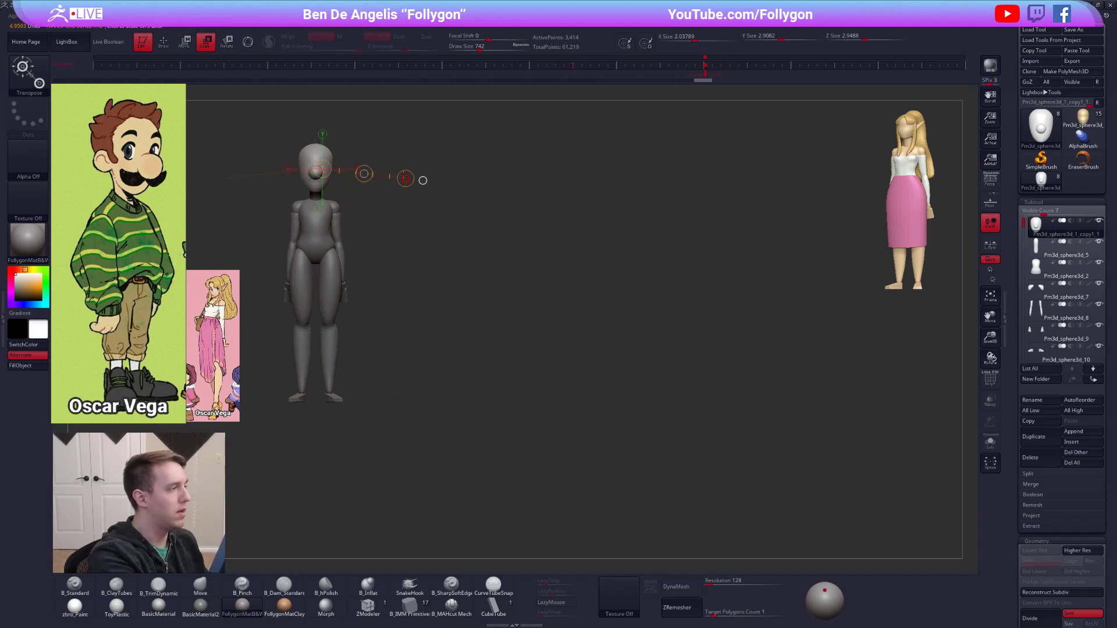
drag(466, 199, 775, 276)
key(w)
drag(314, 199, 105, 199)
mouse_move(332, 173)
shift+mouse_down()
mouse_move(332, 243)
mouse_move(332, 208)
mouse_move(85, 197)
shift+mouse_up()
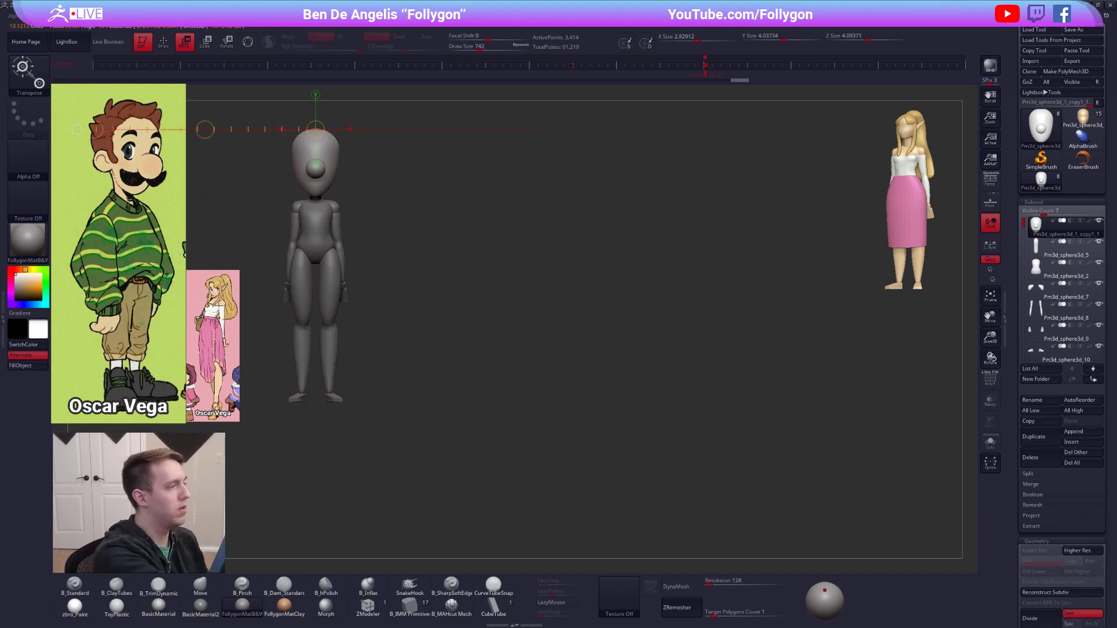
key(e)
drag(317, 197, 316, 293)
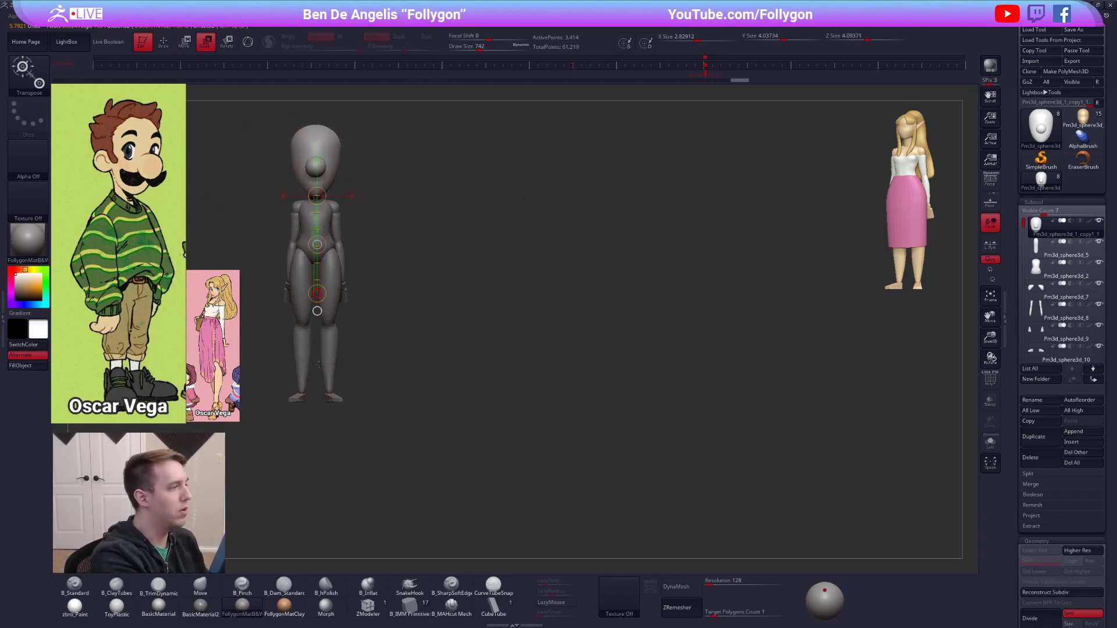
Select the neck and scale it up slightly to suit the larger head.
key(q)
drag(352, 264, 420, 294)
mouse_move(369, 221)
mouse_down()
mouse_move(377, 212)
mouse_move(354, 207)
mouse_move(406, 213)
mouse_move(355, 212)
mouse_up()
alt+click(334, 193)
key(e)
click(358, 311)
alt+drag(617, 322, 682, 350)
alt+drag(464, 261, 513, 326)
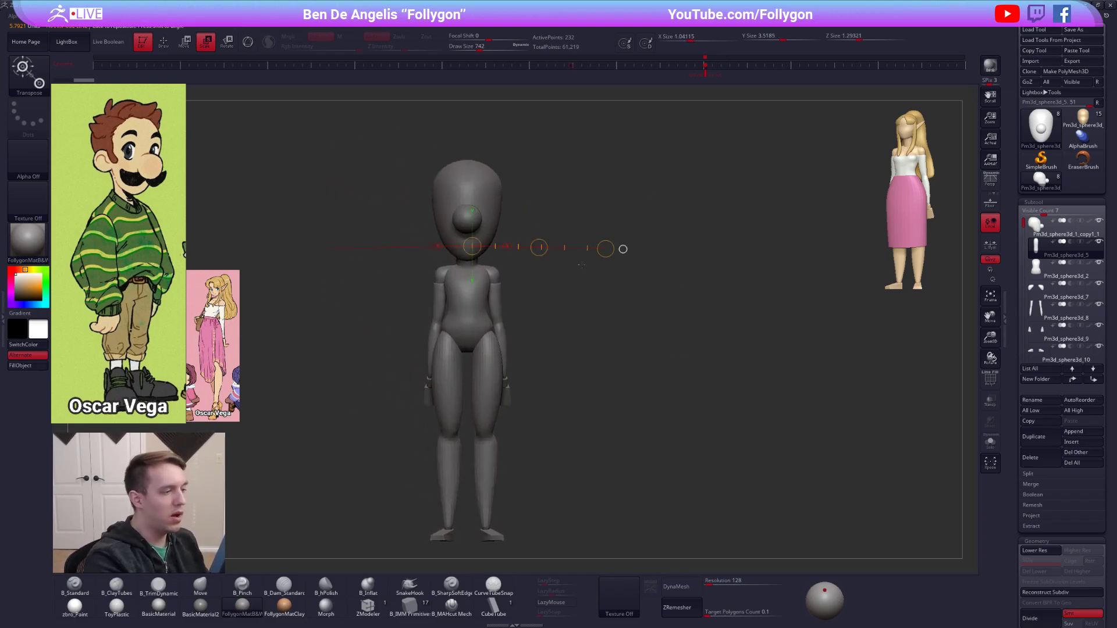
key(q)
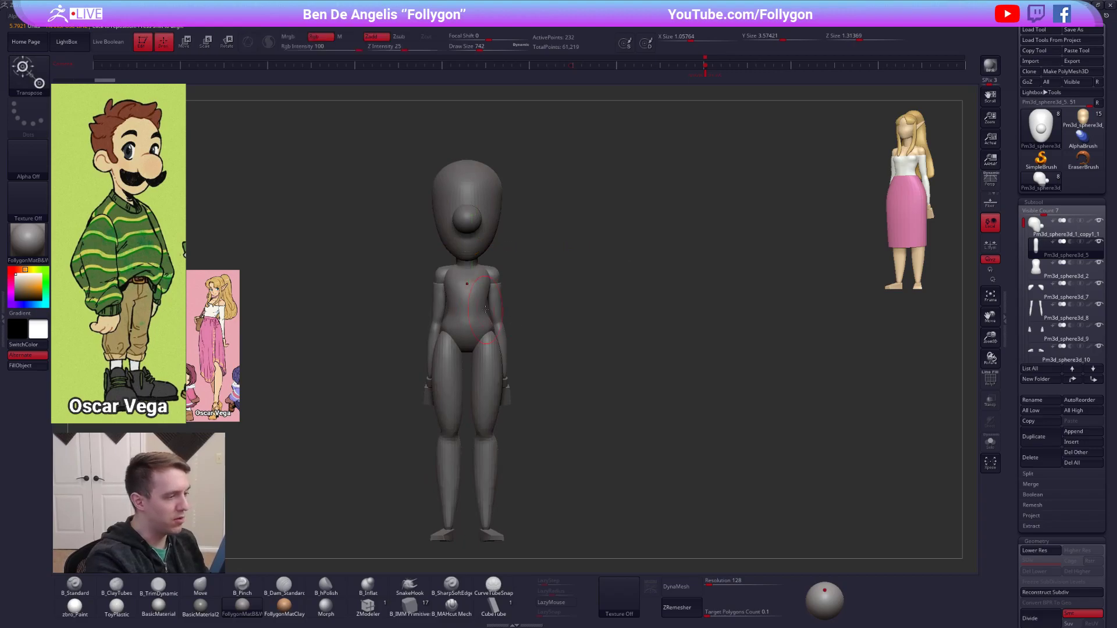
Hide the arms and hands subtools to leave the torso clear.
alt+drag(512, 308, 555, 299)
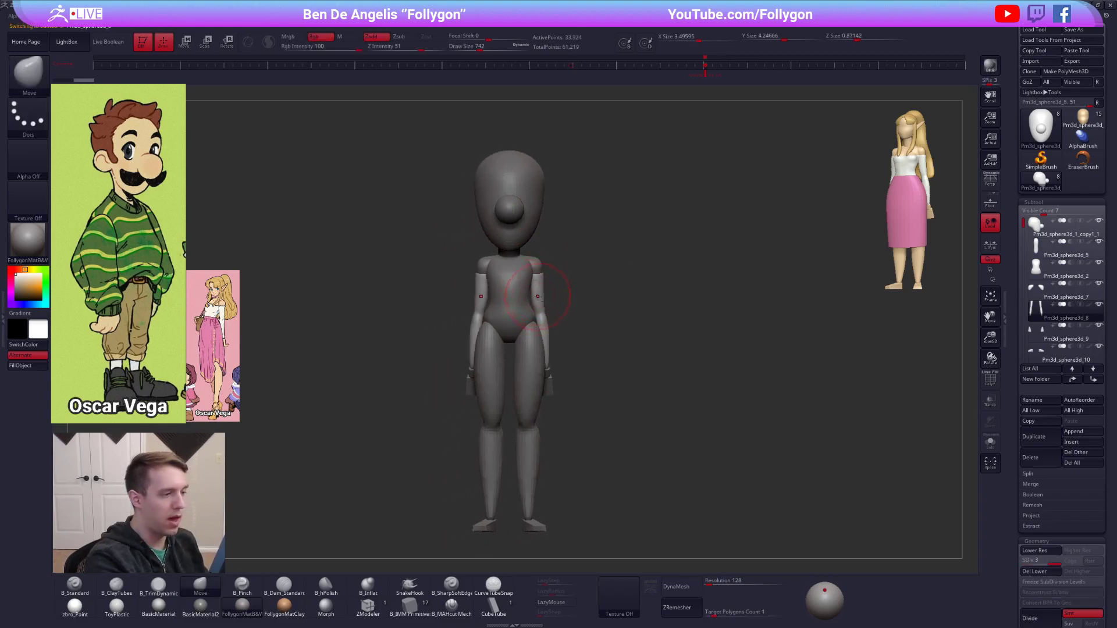
click(1035, 329)
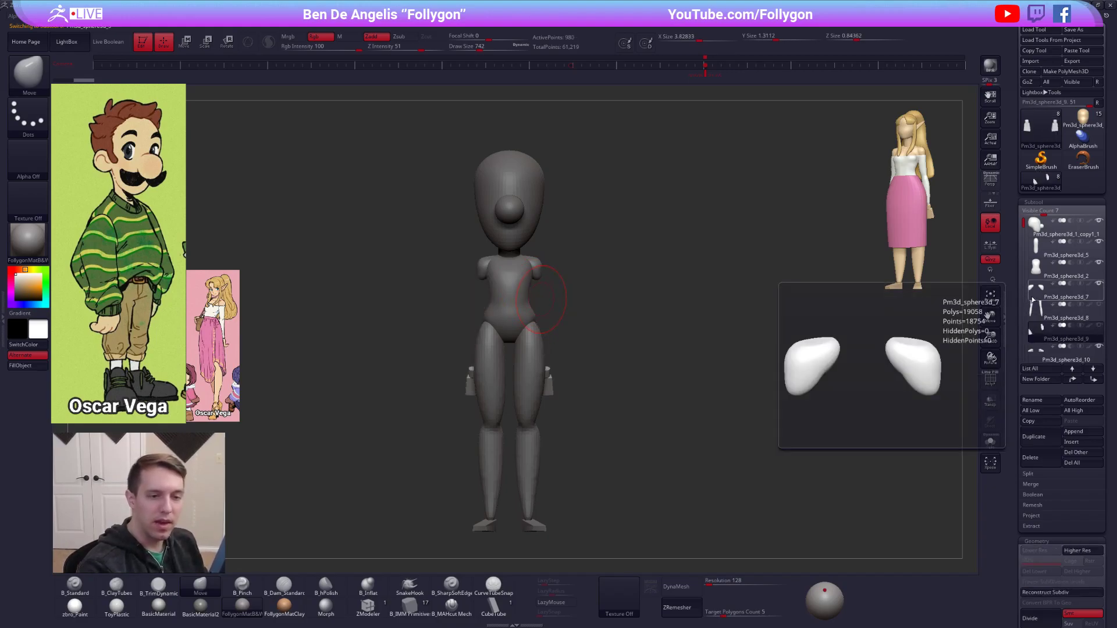
click(1038, 274)
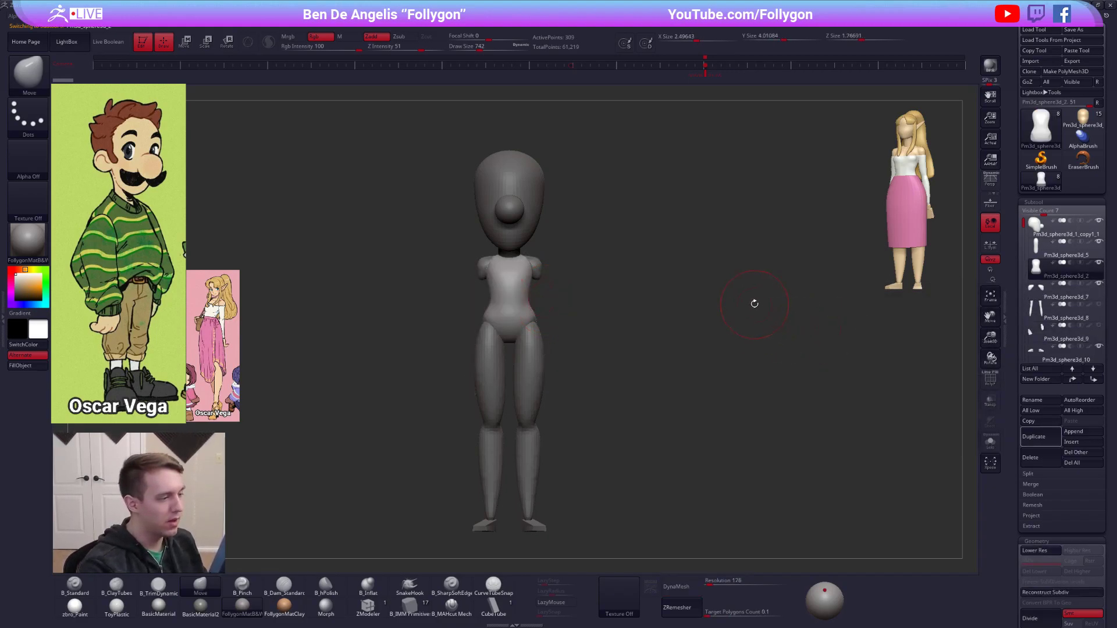
key(ctrl+shift+f)
Delete the shoulders subtool.
click(1037, 289)
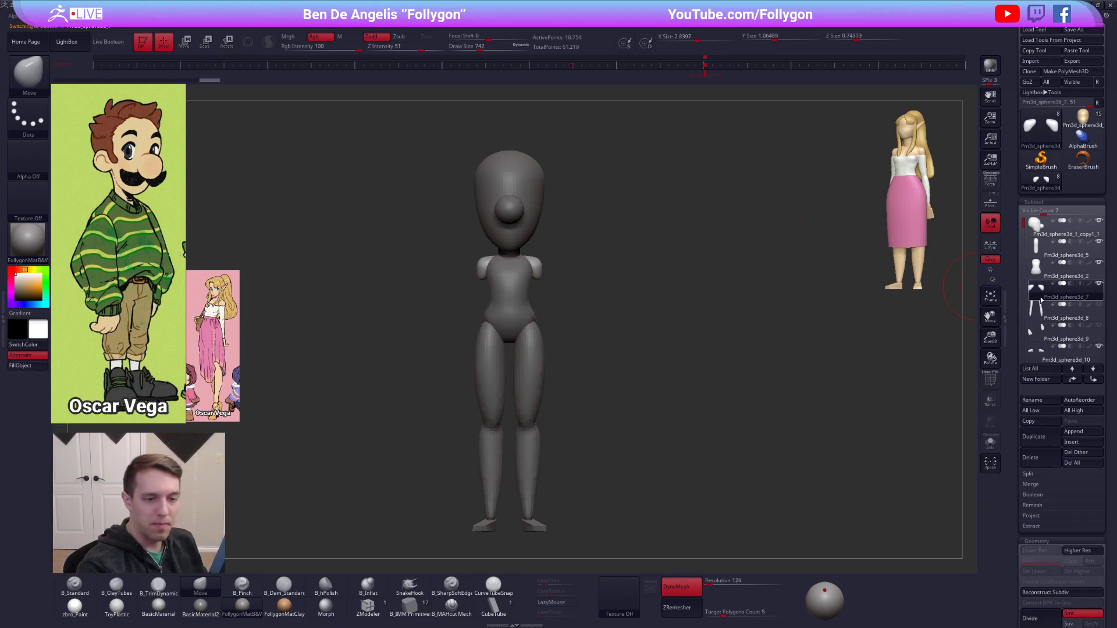
click(1029, 451)
click(961, 478)
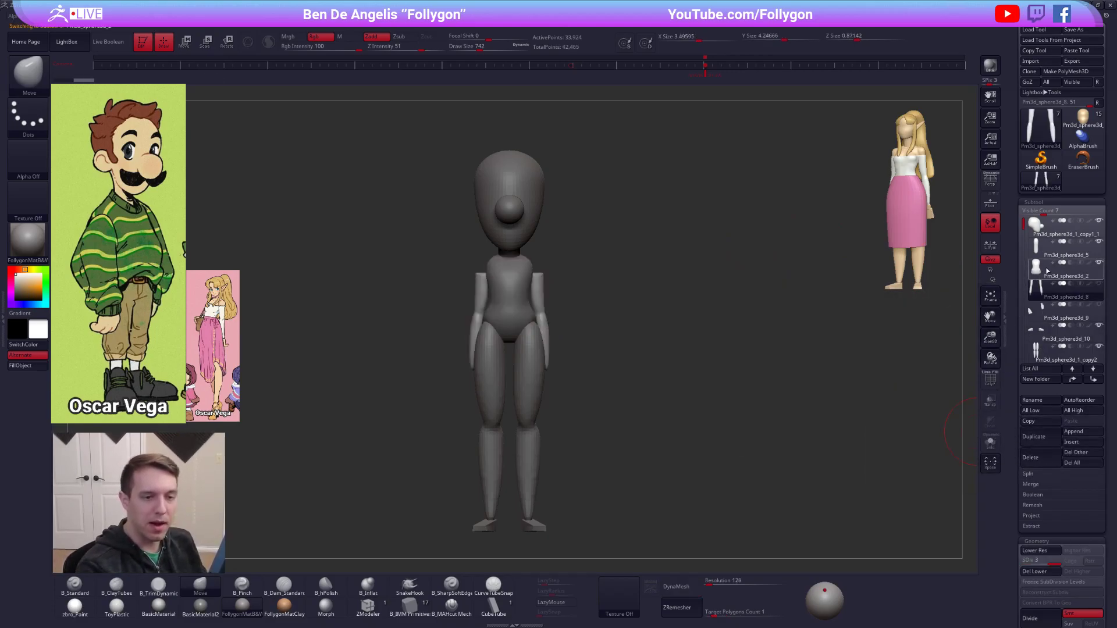
Adjust the upper sides of the torso with the Move brush at draw size 1006 and restore the saved reference view.
key(s)
drag(531, 267, 536, 273)
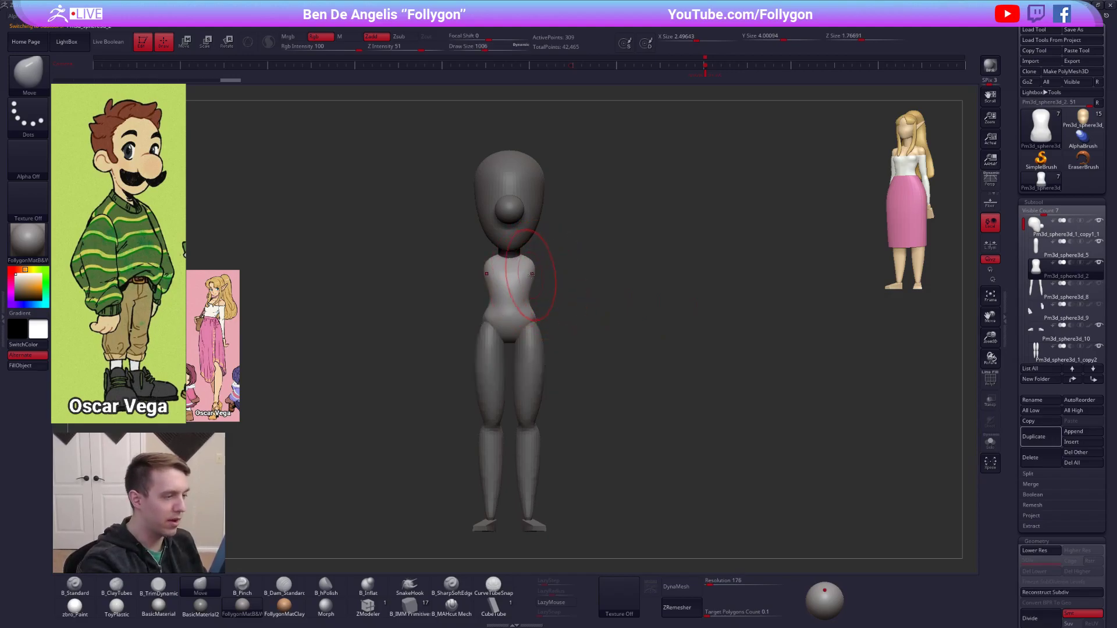
click(708, 71)
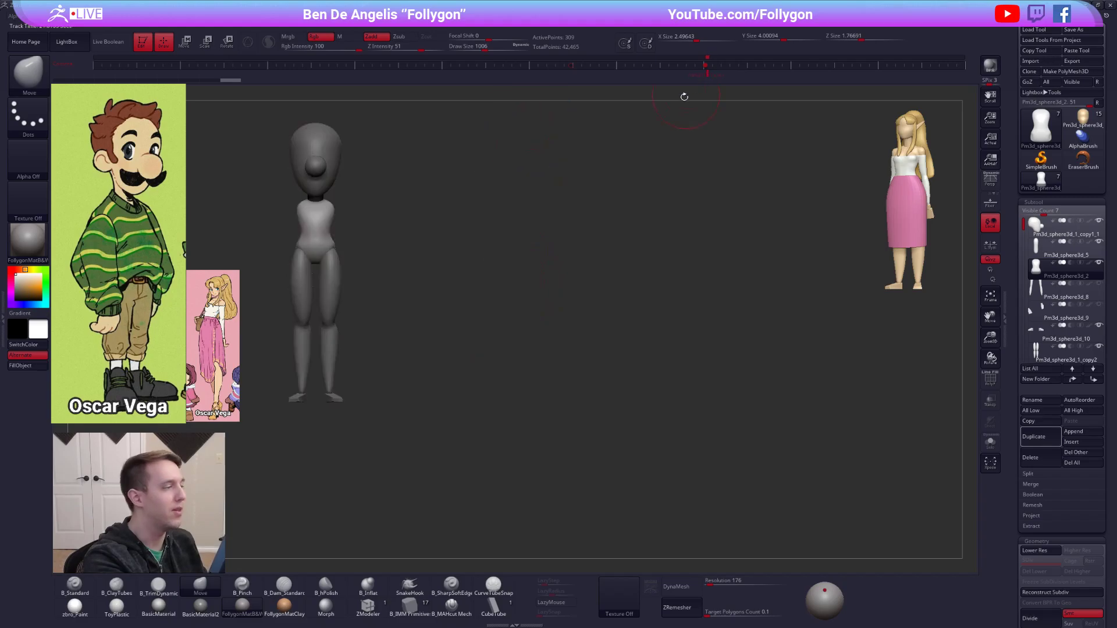
Scale up the torso, checking its width and height against the sweater in the Luigi reference.
key(w)
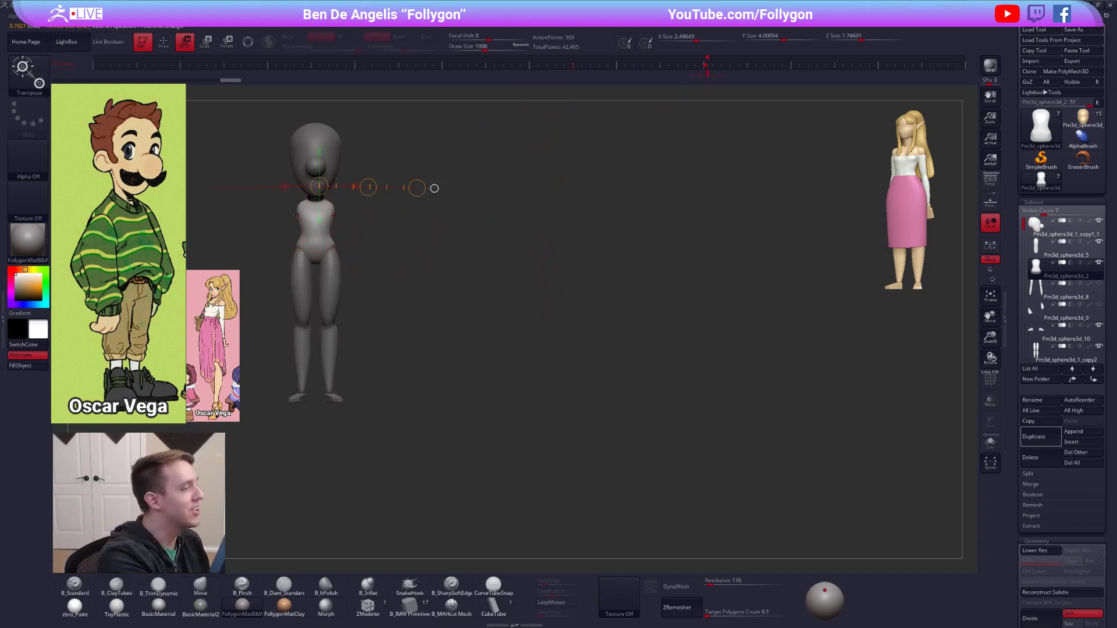
drag(311, 204, 99, 203)
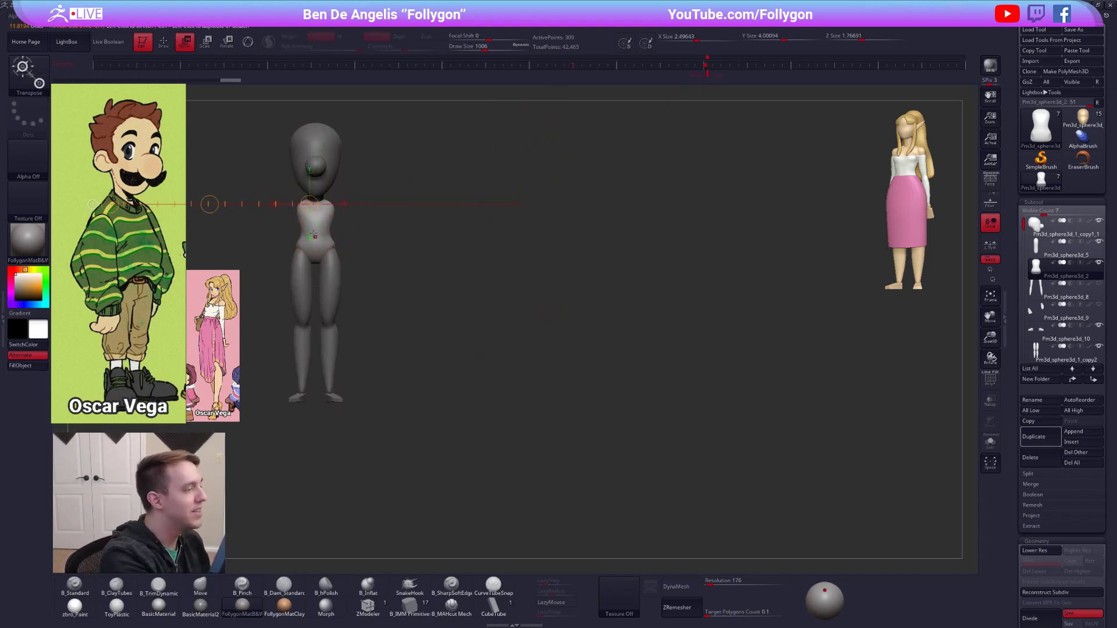
key(e)
mouse_move(318, 203)
mouse_down()
mouse_move(334, 283)
mouse_move(315, 273)
mouse_move(316, 382)
mouse_up()
shift+drag(304, 268, 139, 280)
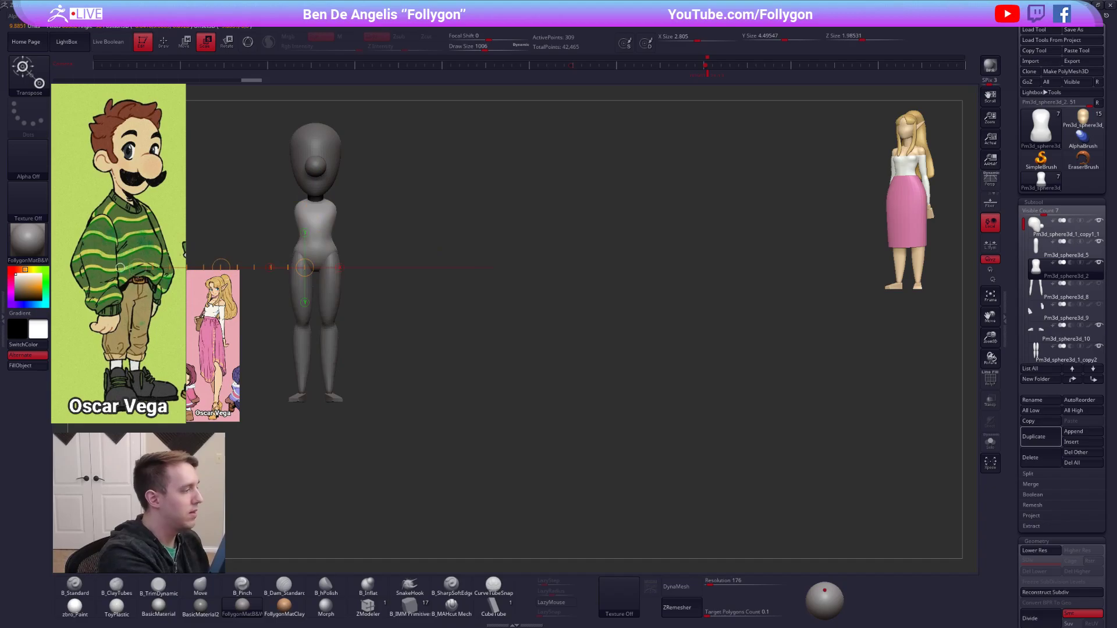
shift+drag(314, 201, 313, 319)
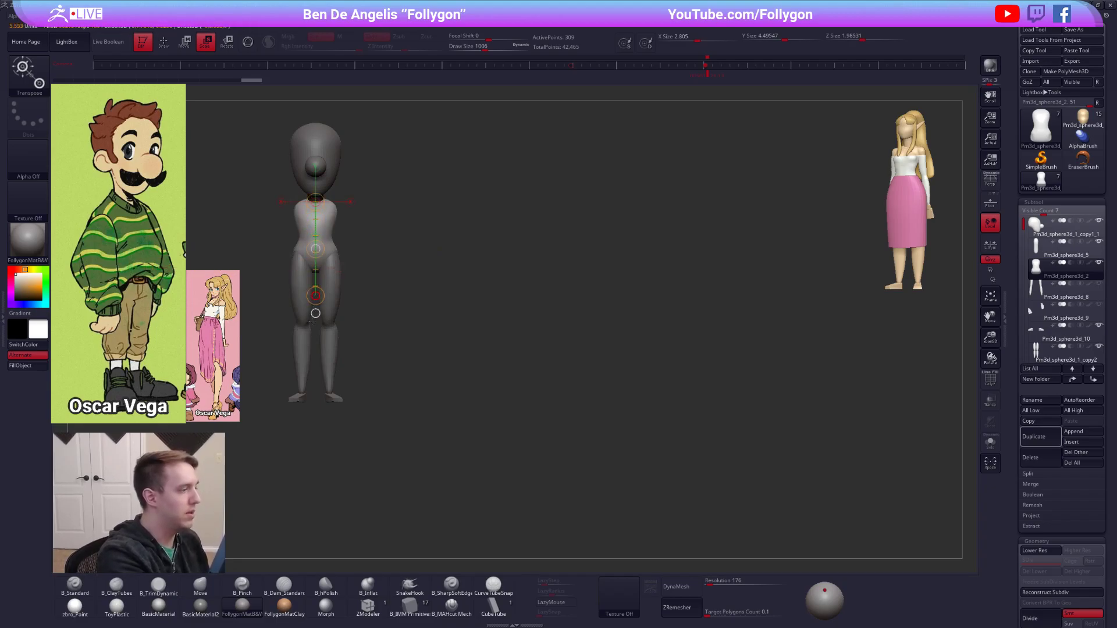
drag(305, 370, 305, 371)
Fill out the torso's waist and belly from several angles with the Move brush, reducing the draw size to 857.
key(q)
mouse_move(403, 249)
alt+mouse_down()
mouse_move(532, 285)
mouse_move(533, 309)
alt+mouse_up()
drag(513, 269, 524, 270)
drag(611, 274, 541, 262)
key(s)
drag(483, 297, 475, 298)
mouse_move(582, 249)
mouse_down()
mouse_move(536, 249)
mouse_move(663, 251)
mouse_move(572, 245)
mouse_move(562, 273)
mouse_move(631, 254)
mouse_up()
Subdivide the torso three times and try evening out its surface in side view with the Smooth and TrimDynamic brushes.
key(2)
key(1)
key(3)
key(ctrl+d)
key(ctrl+d)
key(ctrl+d)
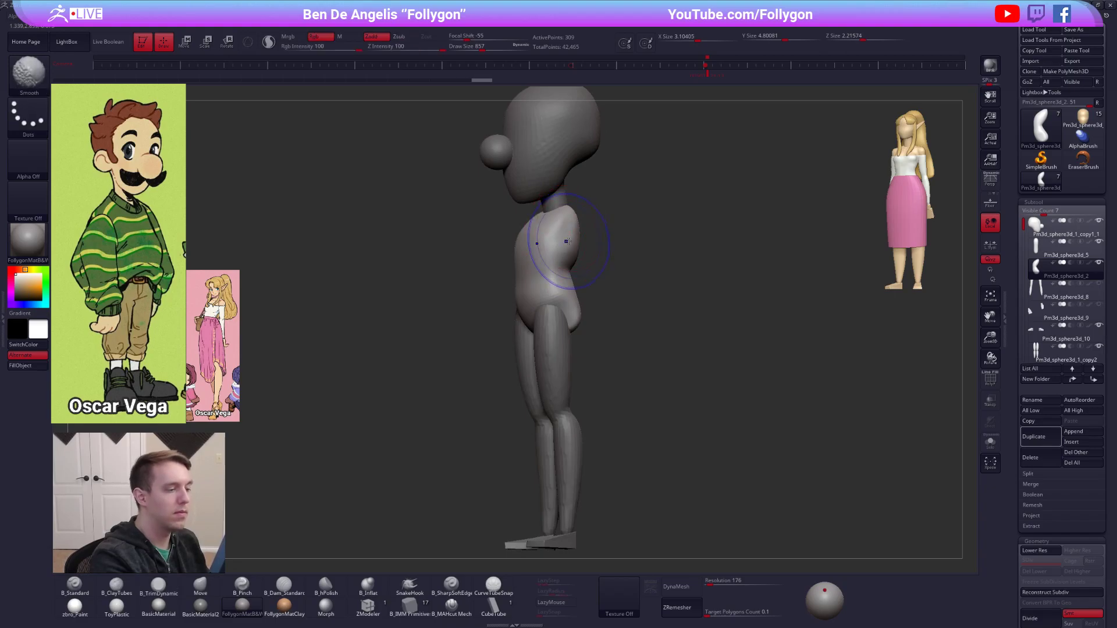
mouse_move(593, 243)
shift+mouse_down()
mouse_move(618, 245)
mouse_move(623, 271)
mouse_move(568, 231)
mouse_move(601, 247)
mouse_move(545, 231)
shift+mouse_up()
key(ctrl+z)
key(ctrl+z)
Restore the reference view and reshape the torso's hips from the front with the Move brush at draw size 1787.
click(703, 77)
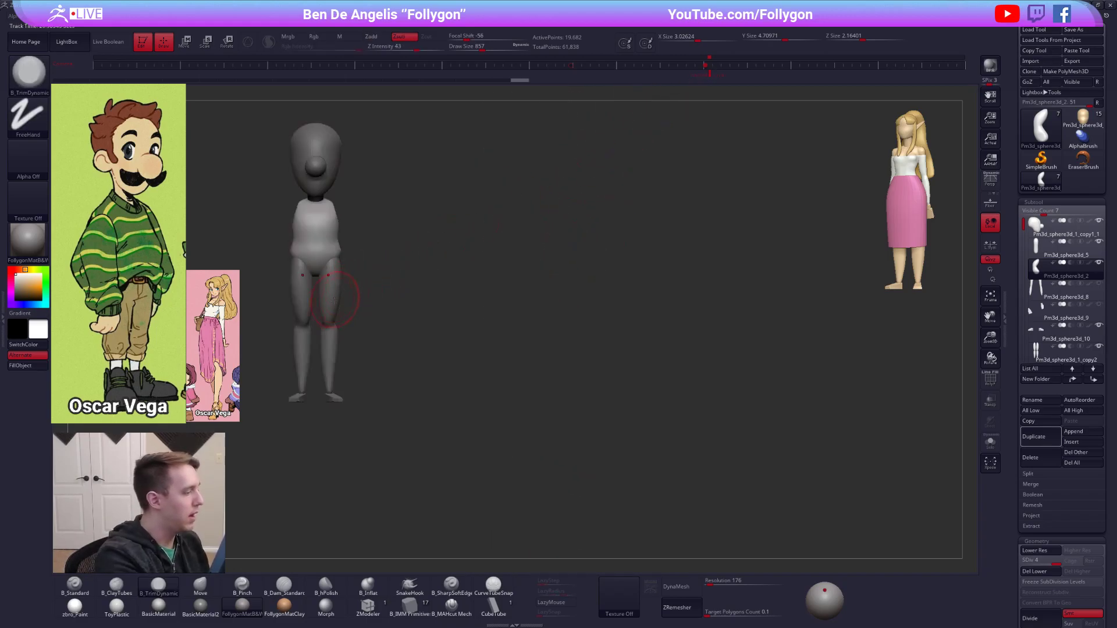
alt+click(332, 305)
alt+click(324, 258)
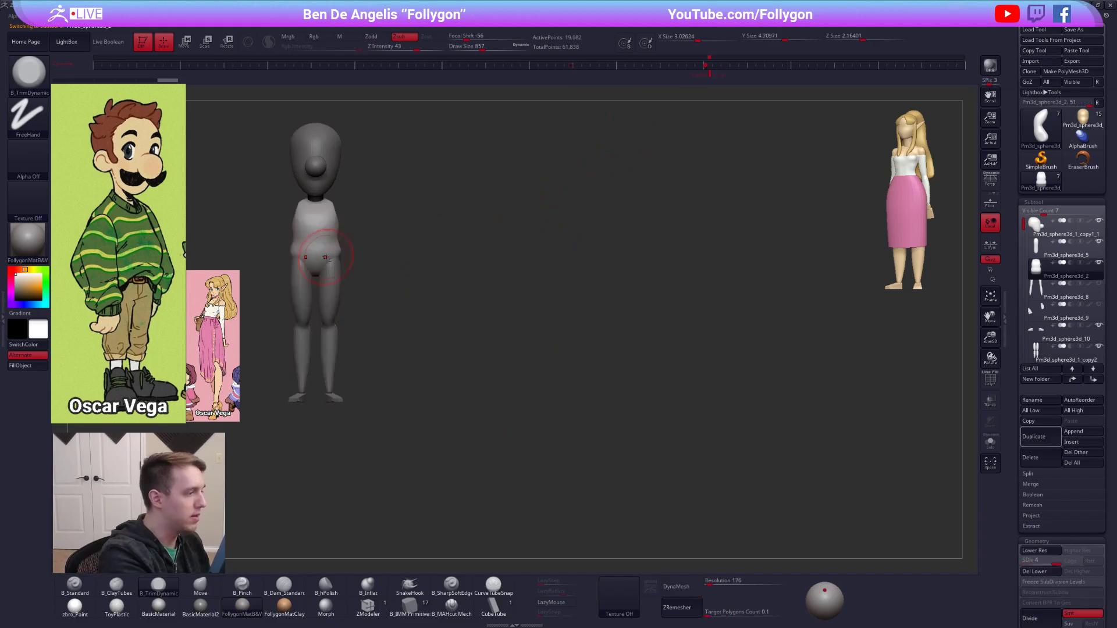
key(b)
key(m)
key(v)
key(space)
mouse_move(324, 257)
mouse_down()
mouse_move(333, 257)
mouse_move(320, 289)
mouse_up()
Select the legs and thicken them with the Inflate deformation.
alt+click(329, 289)
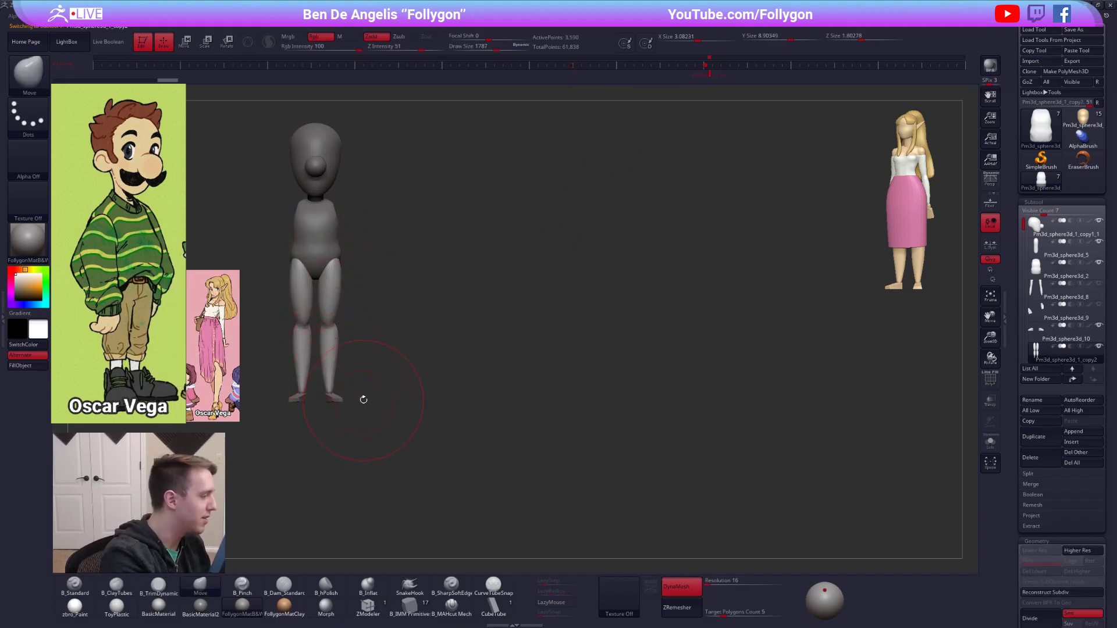
drag(1010, 491, 1007, 313)
scroll(1031, 428, down, 5)
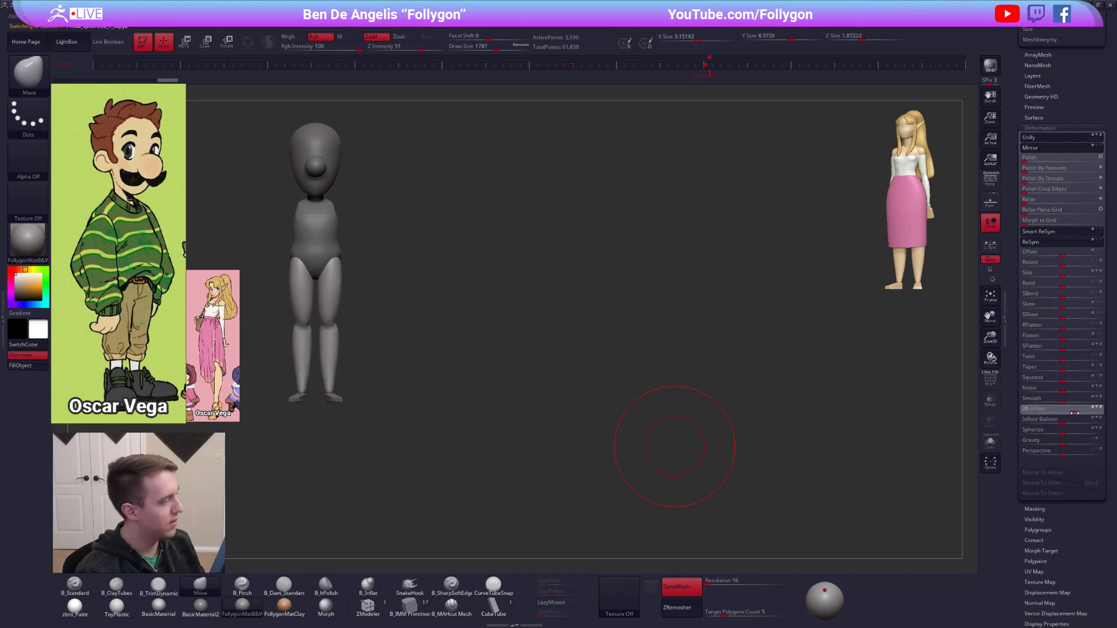
Spread the legs slightly farther apart with the Transpose line.
key(w)
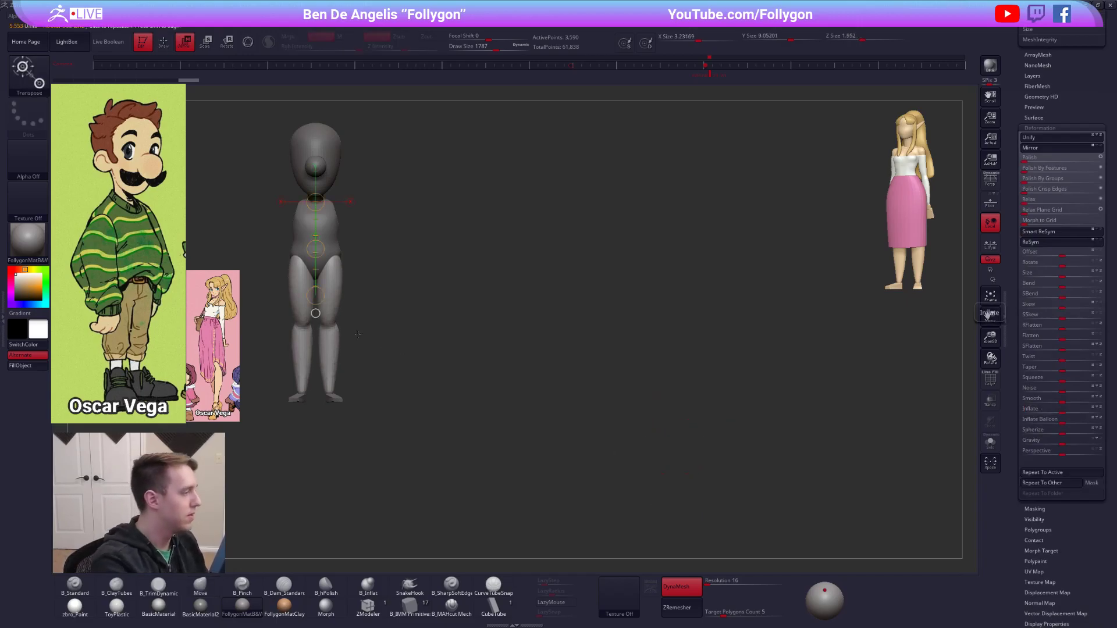
mouse_move(334, 318)
shift+mouse_down()
mouse_move(372, 318)
mouse_move(355, 319)
shift+mouse_up()
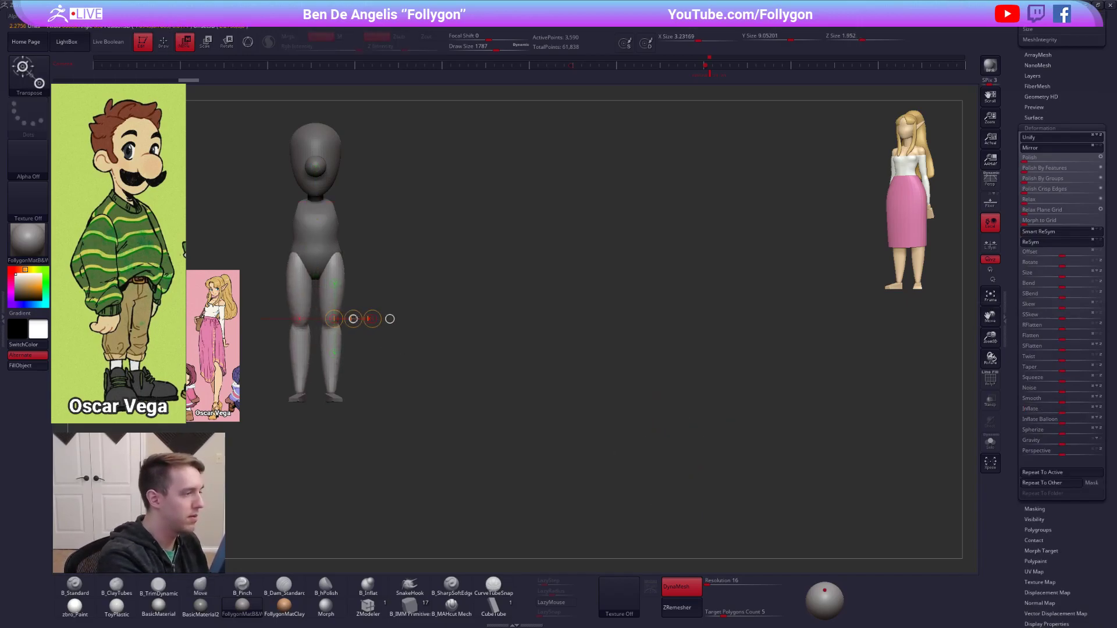
key(q)
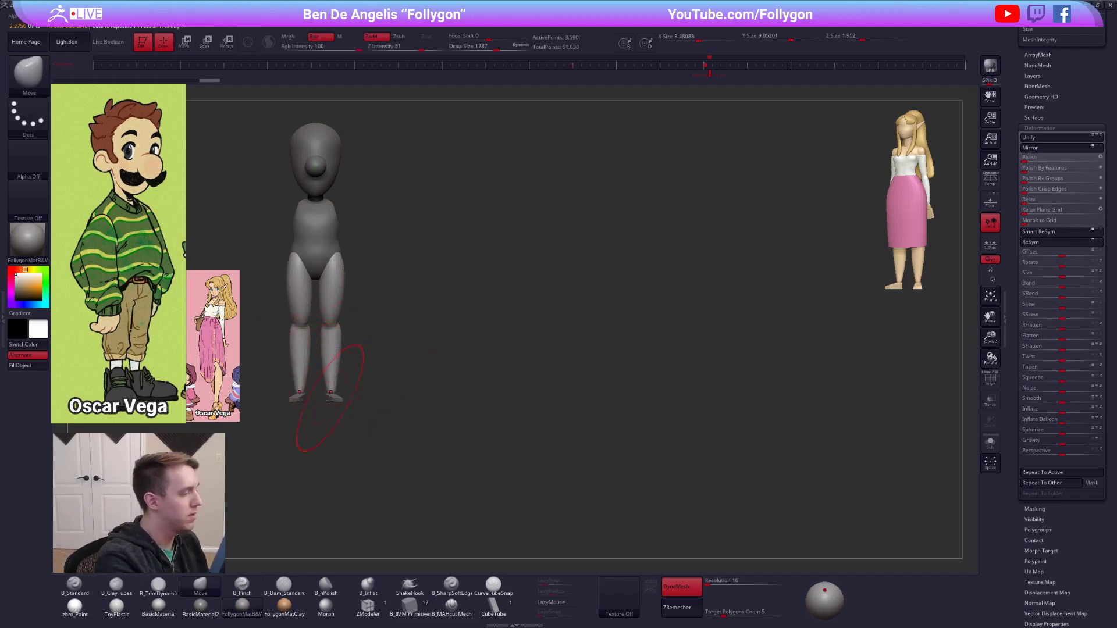
Select the feet, enlarge them with the Transpose scale line and thicken them with the Inflate deformation.
alt+click(332, 399)
alt+drag(332, 399, 768, 451)
key(w)
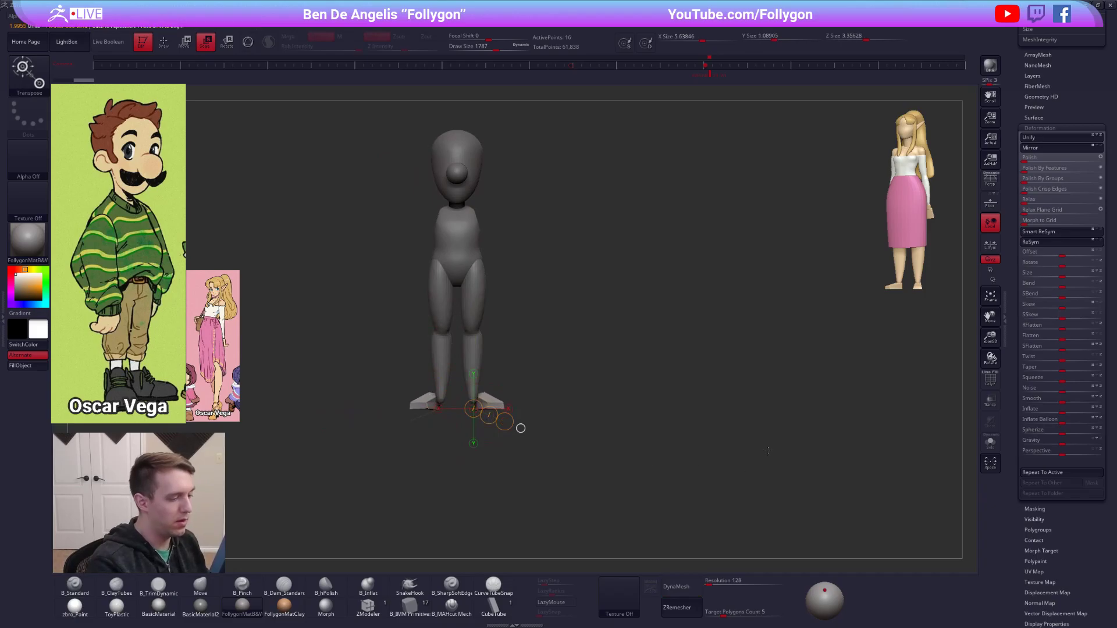
drag(1062, 409, 1113, 413)
Reposition the feet under the legs with the Transpose move line, adjusting them from the front and the side.
key(w)
mouse_move(488, 401)
shift+mouse_down()
mouse_move(558, 400)
mouse_move(514, 401)
shift+mouse_up()
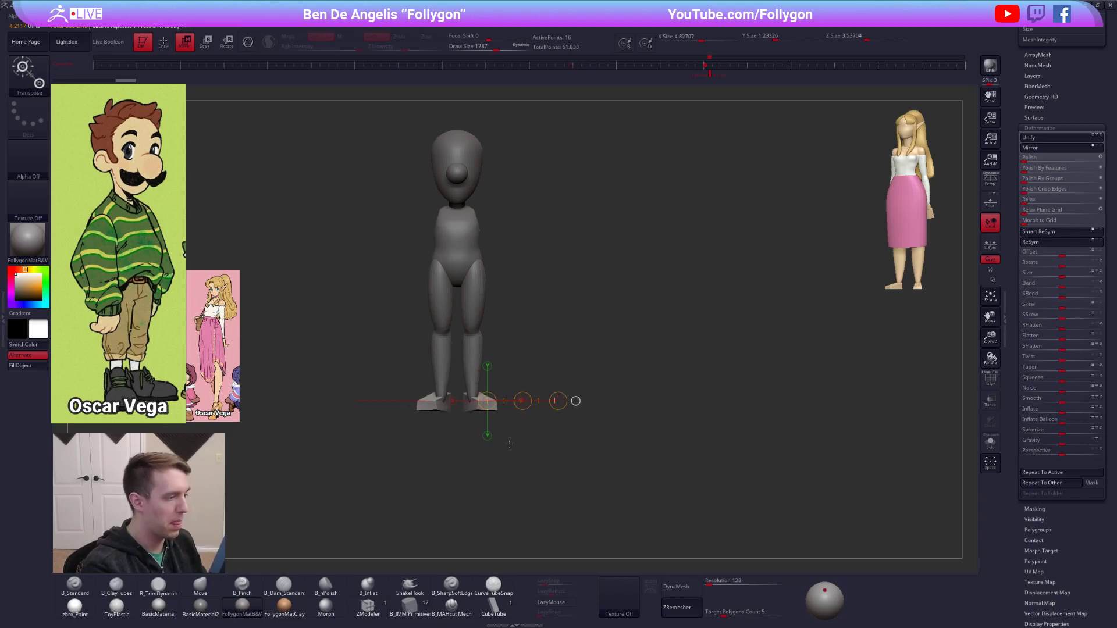
shift+drag(559, 445, 471, 446)
mouse_move(543, 408)
shift+mouse_down()
mouse_move(600, 411)
mouse_move(555, 411)
shift+mouse_up()
key(q)
Select the legs, thicken them with the Inflate deformation and adjust the thighs from the front with the Move brush.
alt+click(518, 354)
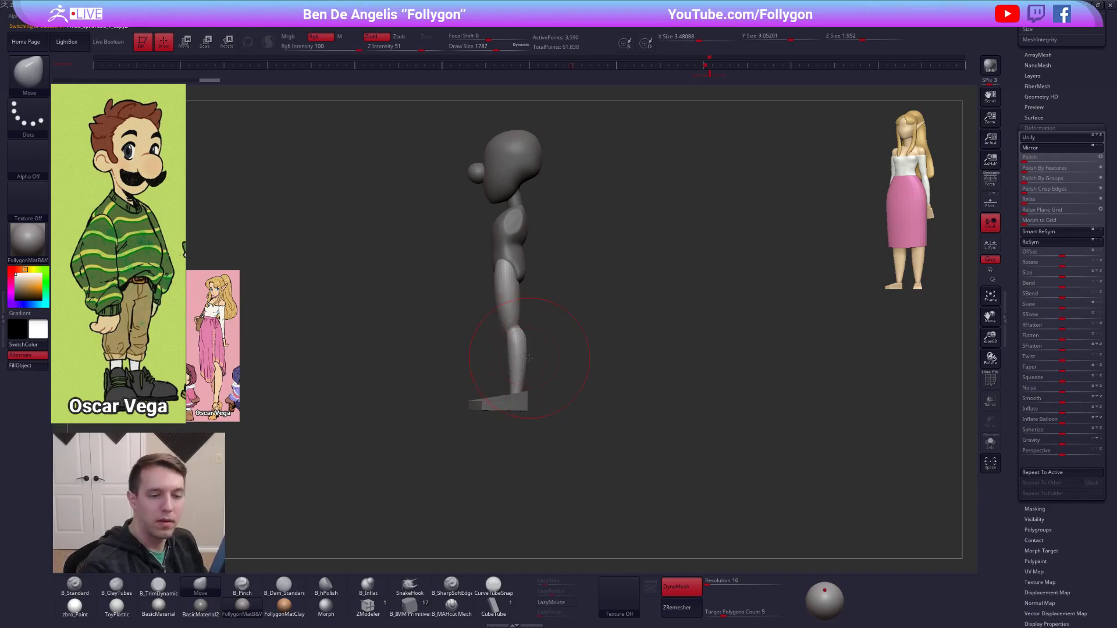
drag(1064, 411, 1094, 410)
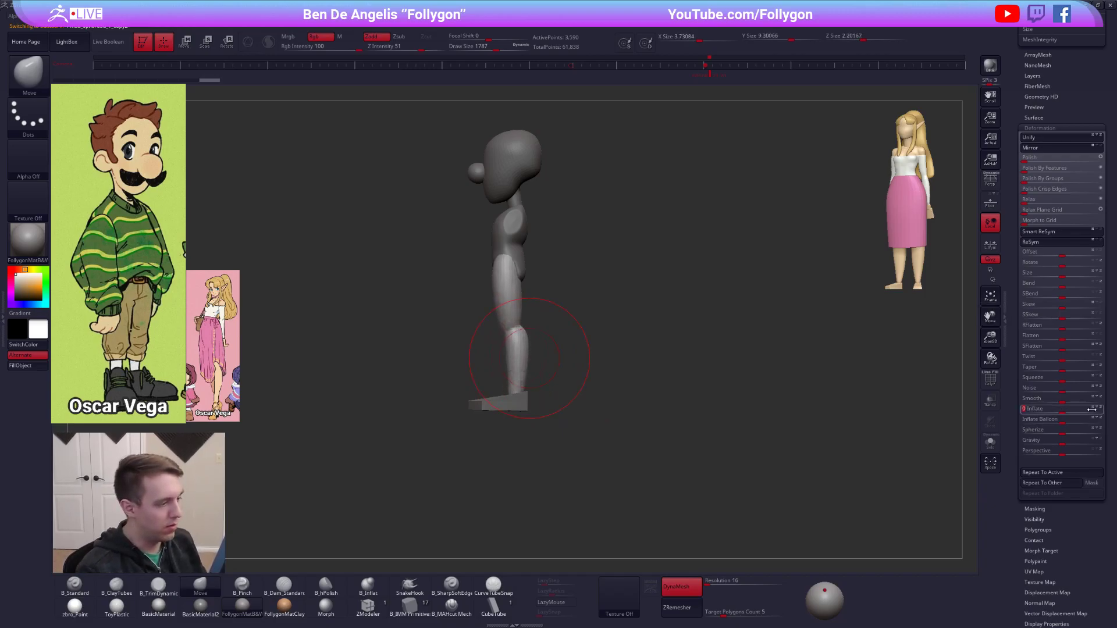
key(space)
click(509, 265)
drag(507, 261, 507, 269)
key(ctrl+z)
shift+drag(546, 262, 568, 261)
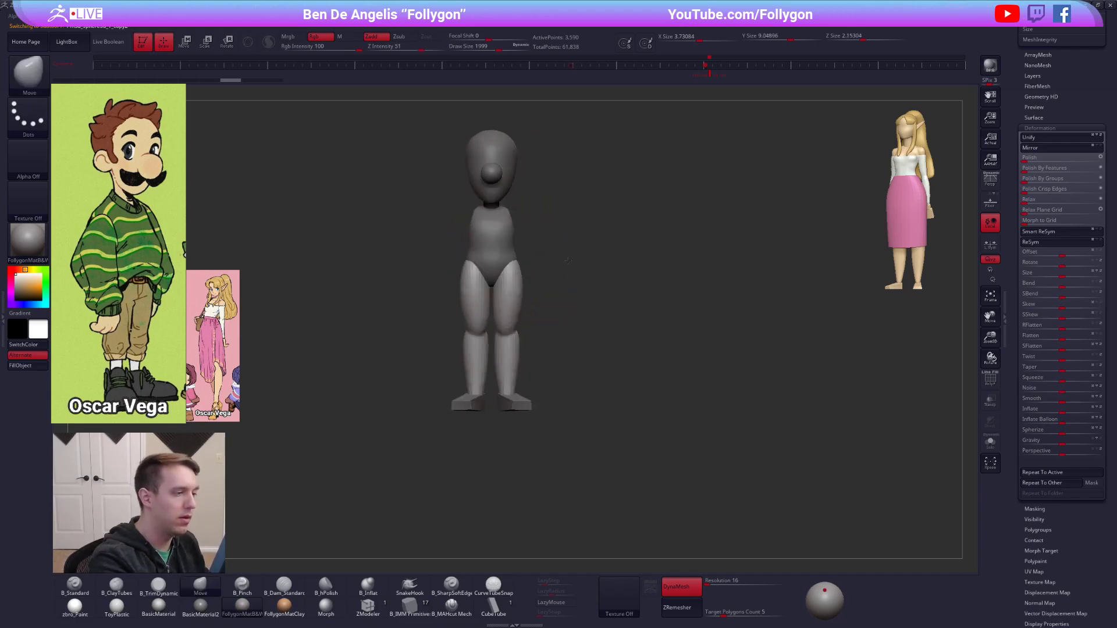
key(space)
drag(517, 305, 503, 307)
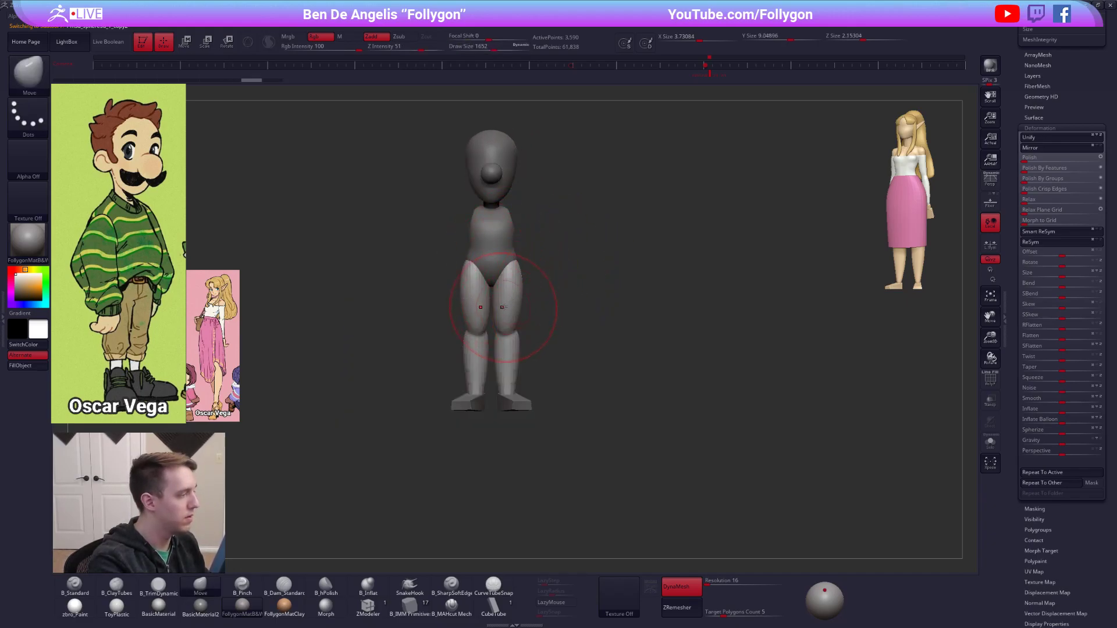
ZRemesh the legs at a target polygon count of 0.1 and refine their shape with the Move brush at draw size 1338.
click(698, 608)
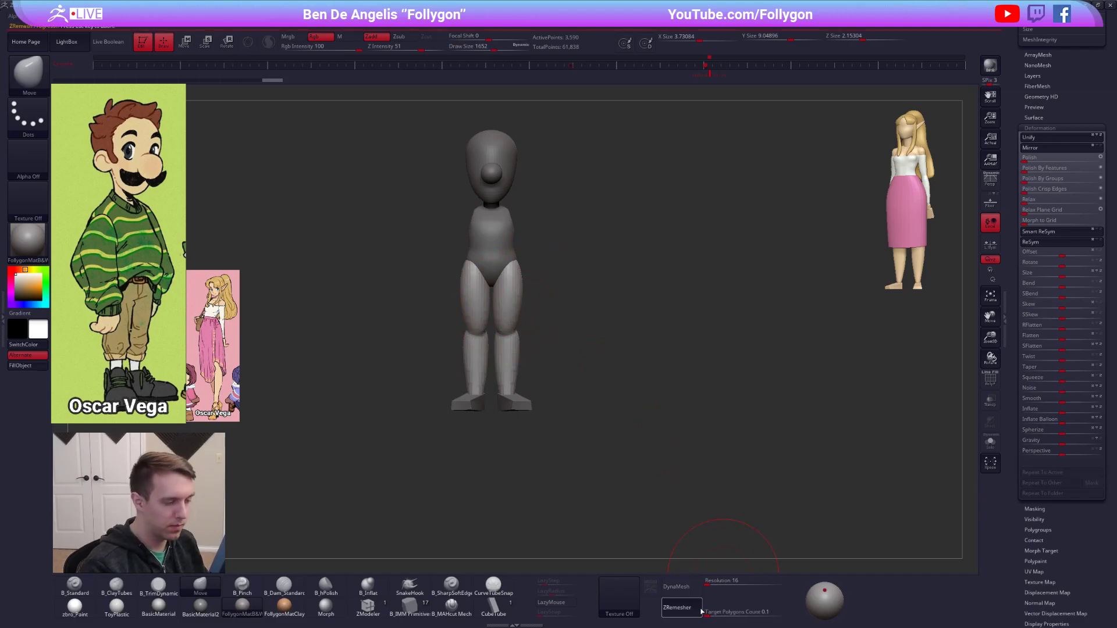
key([)
key(d)
mouse_move(496, 347)
right_down()
mouse_move(525, 349)
mouse_move(534, 327)
right_up()
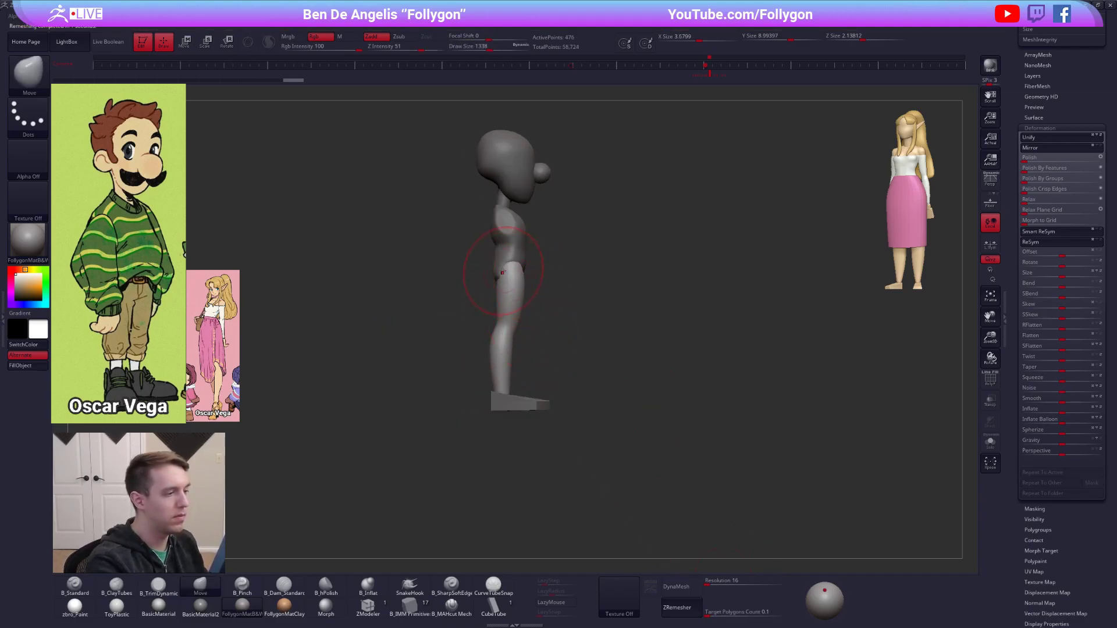
mouse_move(526, 265)
right_down()
mouse_move(491, 279)
mouse_move(493, 308)
right_up()
key(space)
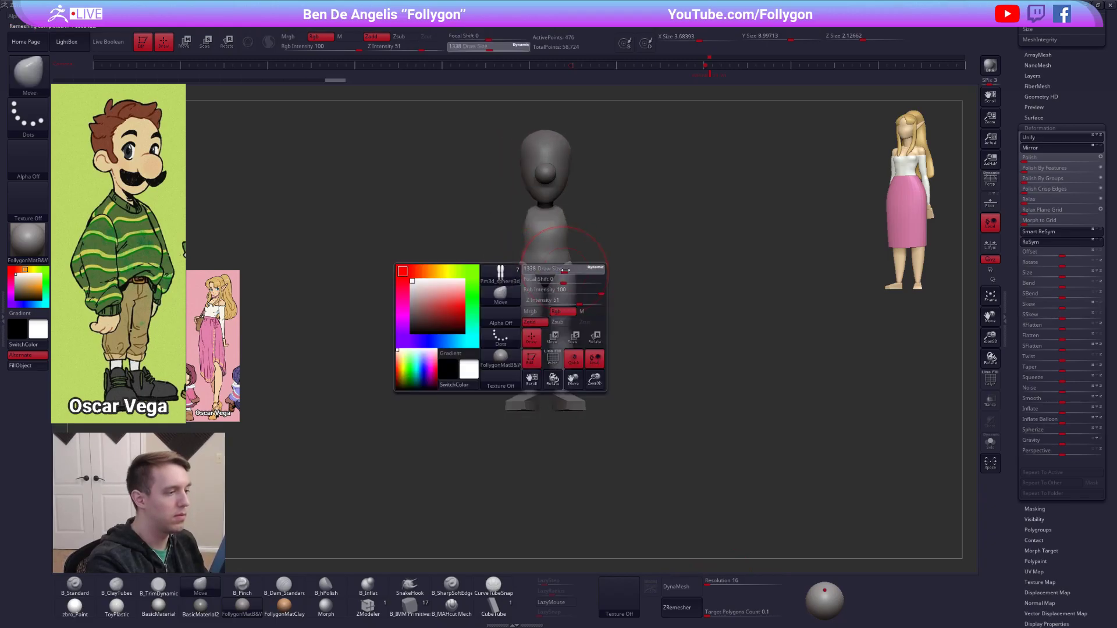
drag(559, 313, 567, 313)
drag(575, 269, 558, 289)
Select the torso, check its wireframe and even out its surface with the Smooth brush.
alt+click(564, 263)
key(shift+f)
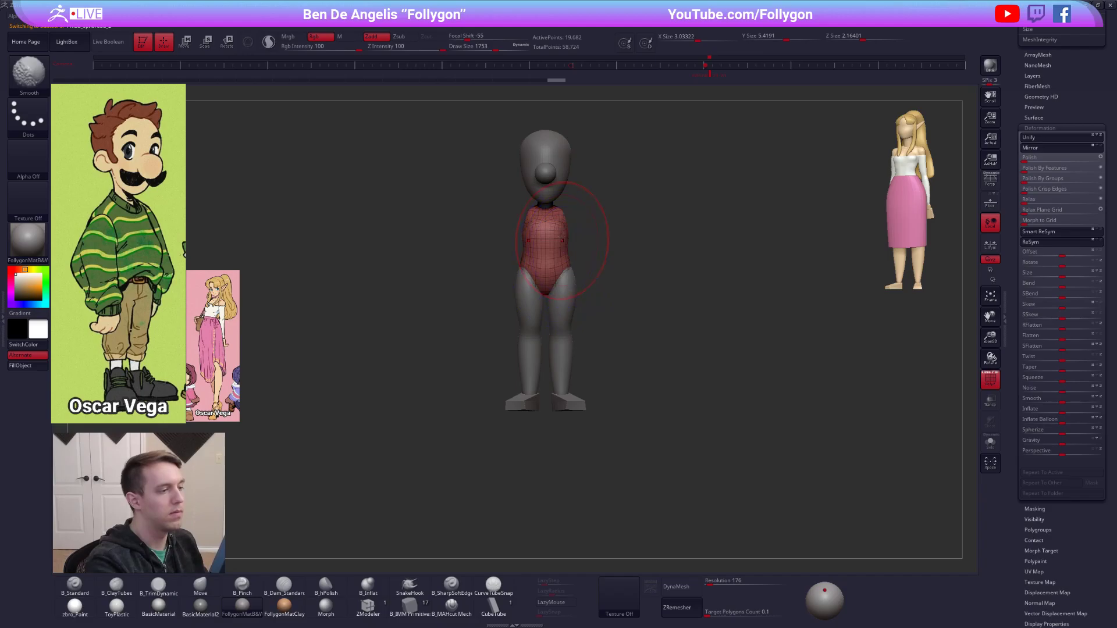
ctrl+right_drag(565, 231, 576, 252)
key(shift+f)
key(space)
drag(585, 239, 576, 237)
Refine the chest surface with the B_Pinch brush without LazyMouse, followed by the Move brush.
alt+right_drag(578, 283, 613, 335)
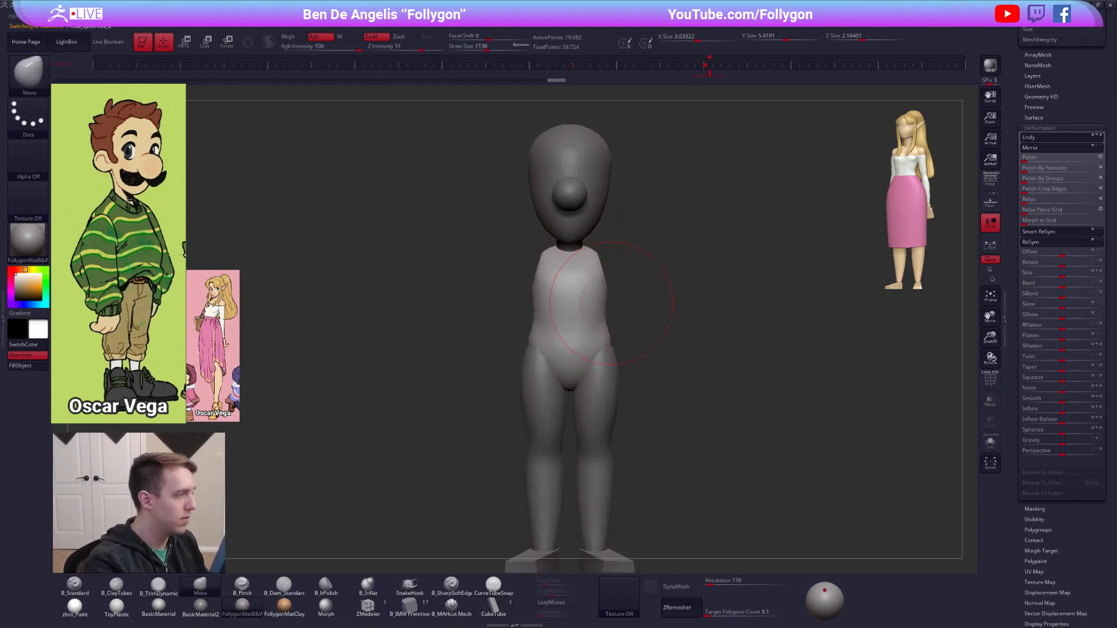
key(5)
right_drag(558, 275, 567, 285)
drag(562, 280, 546, 280)
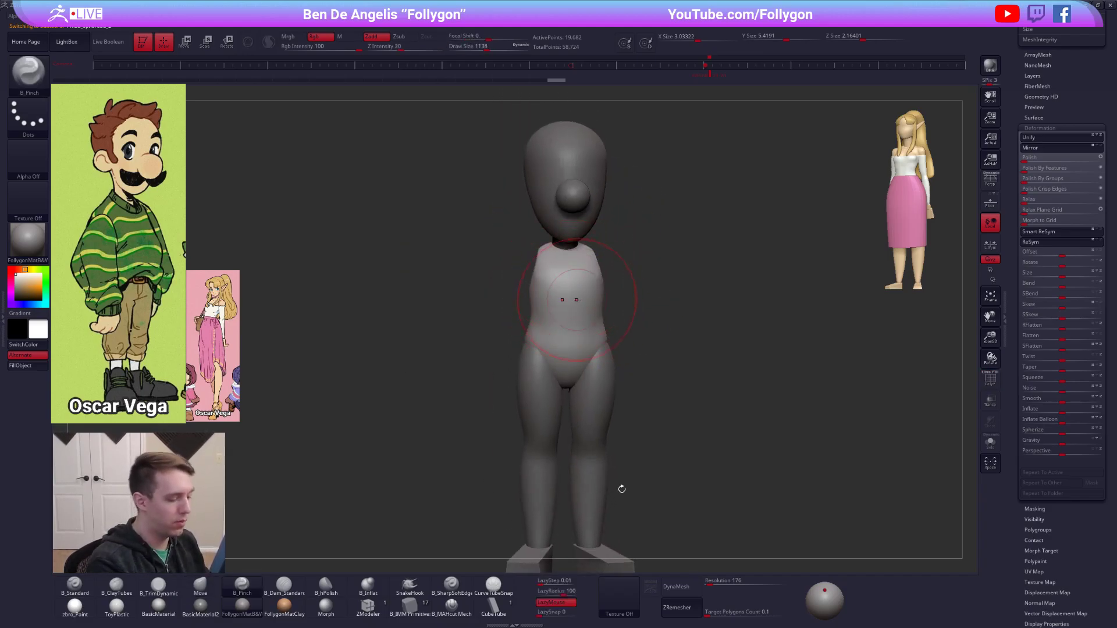
click(573, 601)
drag(566, 284, 585, 285)
mouse_move(617, 298)
shift+right_down()
mouse_move(606, 301)
mouse_move(678, 301)
shift+right_up()
key(4)
drag(571, 287, 568, 286)
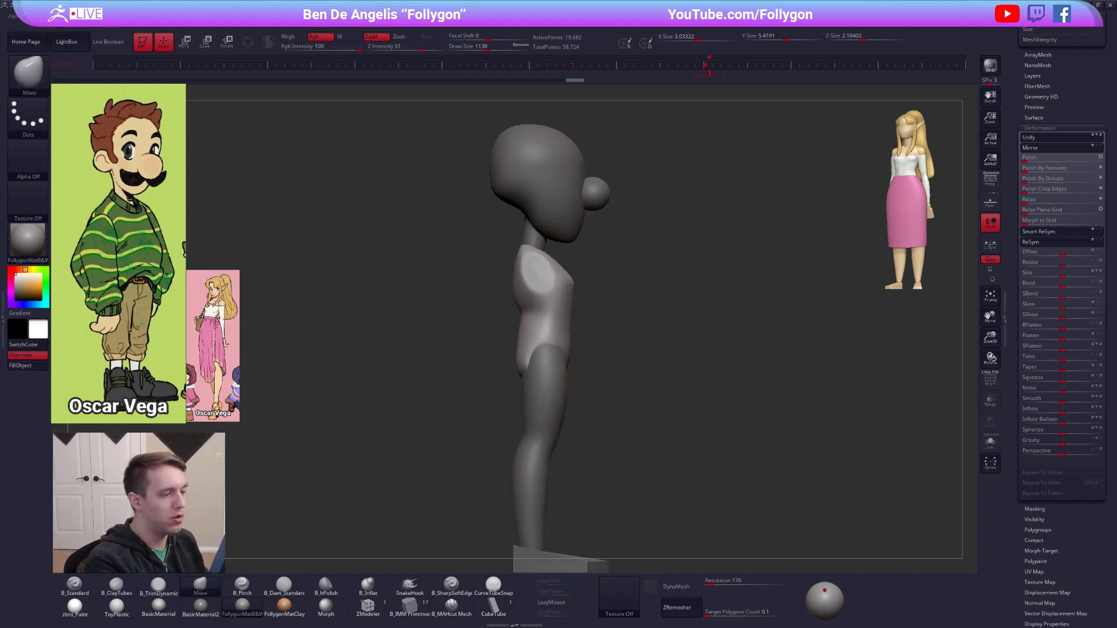
Flatten and even out the torso's side with the TrimDynamic brush at draw size 980.
key(3)
key(space)
drag(599, 295, 594, 294)
mouse_move(588, 335)
right_down()
mouse_move(549, 371)
mouse_move(612, 365)
mouse_move(588, 331)
right_up()
key(space)
drag(582, 303, 584, 304)
shift+right_drag(575, 306, 595, 297)
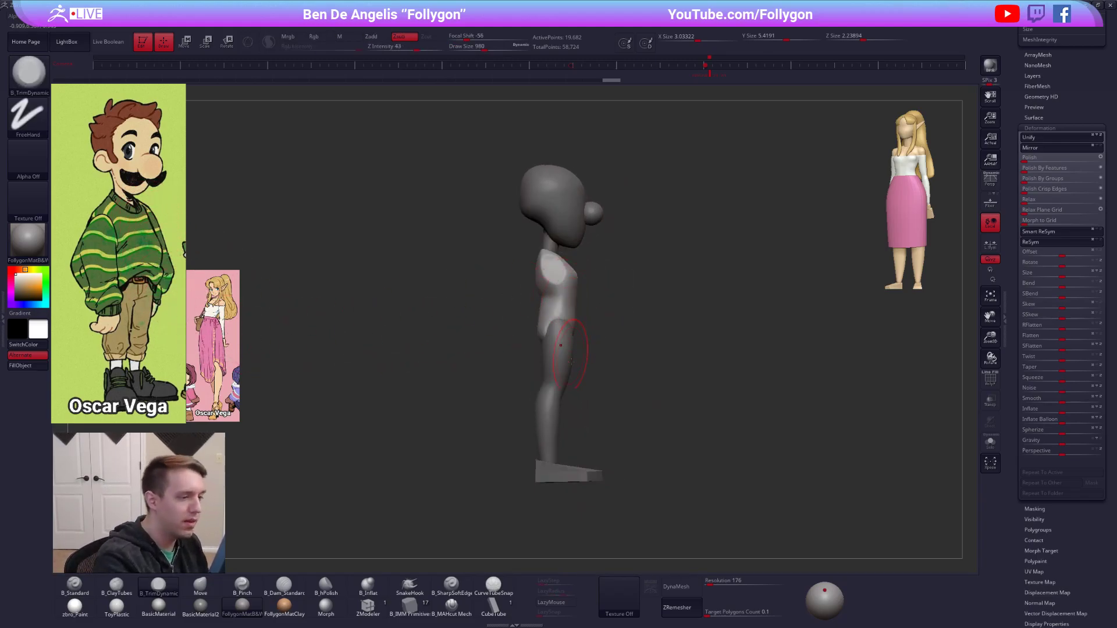
Adjust the torso's side profile with the Move brush and build up its back with the ClayTubes brush.
key(b)
key(m)
key(v)
mouse_move(576, 283)
mouse_down()
mouse_move(573, 300)
mouse_move(524, 330)
mouse_move(631, 329)
mouse_up()
key(b)
key(c)
key(t)
drag(517, 293, 516, 319)
drag(517, 292, 512, 300)
drag(576, 320, 626, 320)
Reshape the torso's shoulders and outline from the front with the Move brush at draw size 764.
key(b)
key(m)
key(v)
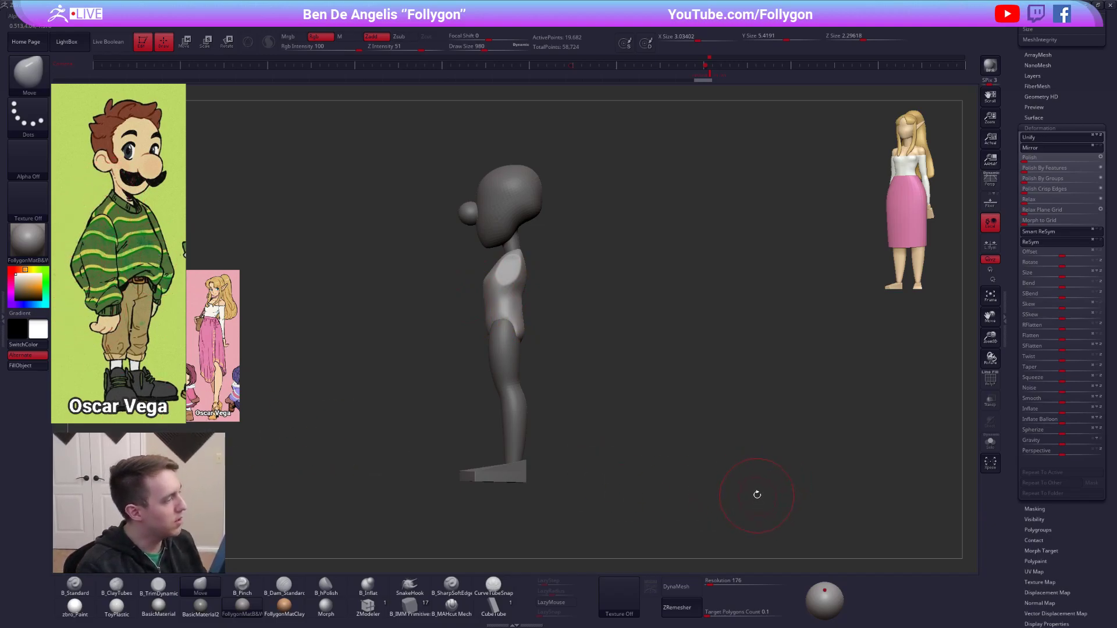
shift+drag(743, 501, 768, 501)
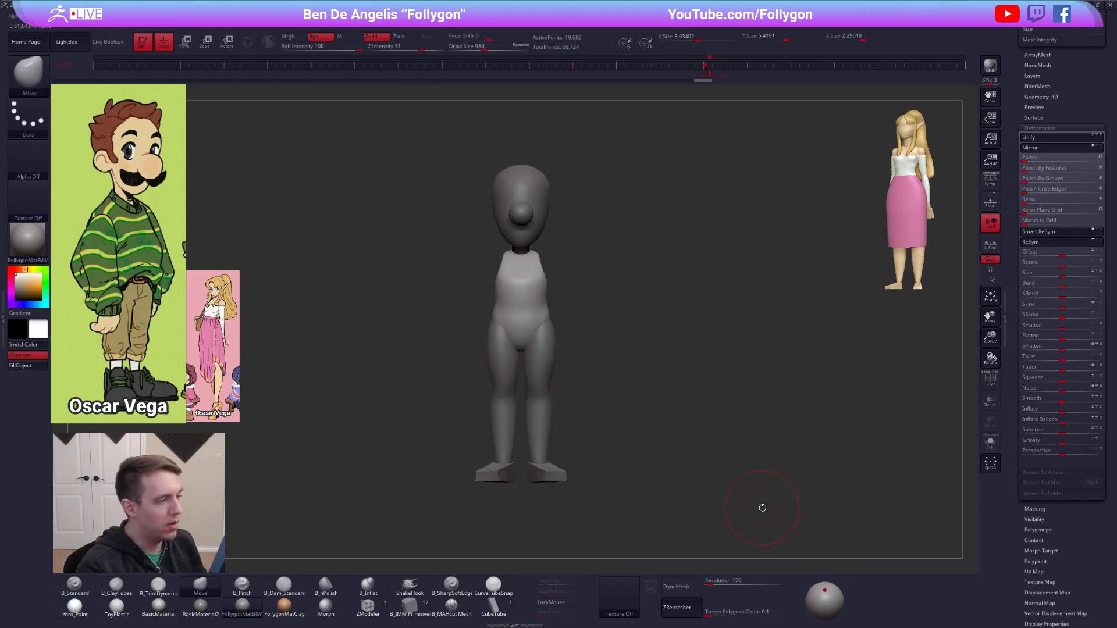
key(space)
drag(548, 275, 552, 276)
mouse_move(535, 262)
mouse_down()
mouse_move(561, 279)
mouse_move(559, 259)
mouse_move(599, 265)
mouse_move(573, 243)
mouse_up()
key(space)
mouse_move(611, 256)
shift+mouse_down()
mouse_move(635, 257)
mouse_move(571, 248)
shift+mouse_up()
key(alt+s)
key(alt+s)
alt+drag(636, 316, 618, 311)
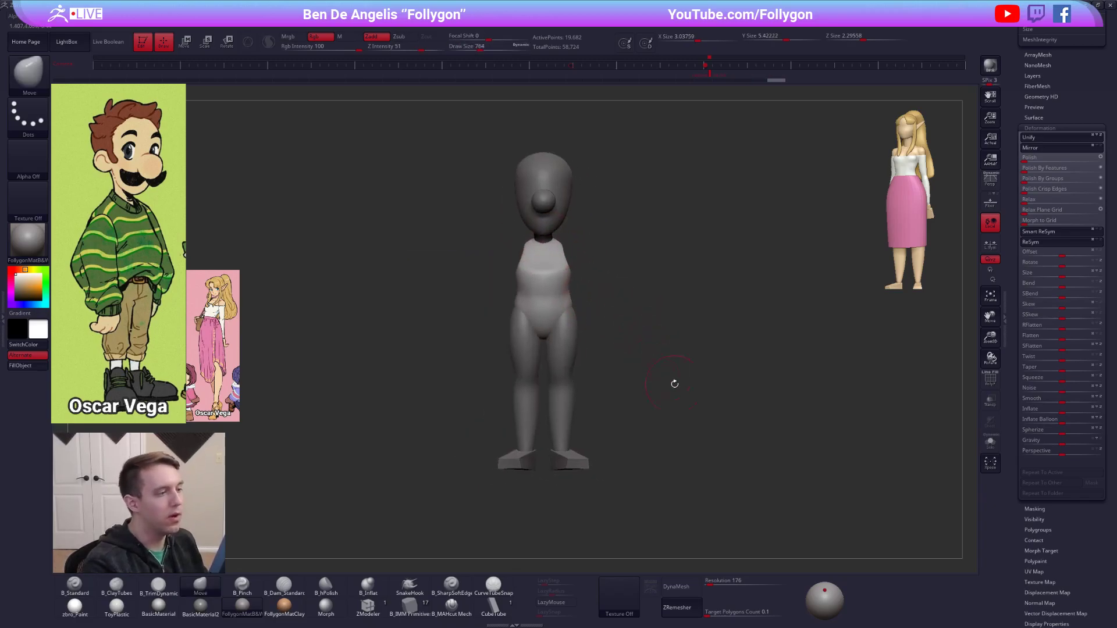
Bring up the hidden arm and hand subtools and move the hands outward from the body with the Transpose line.
drag(1016, 427, 998, 536)
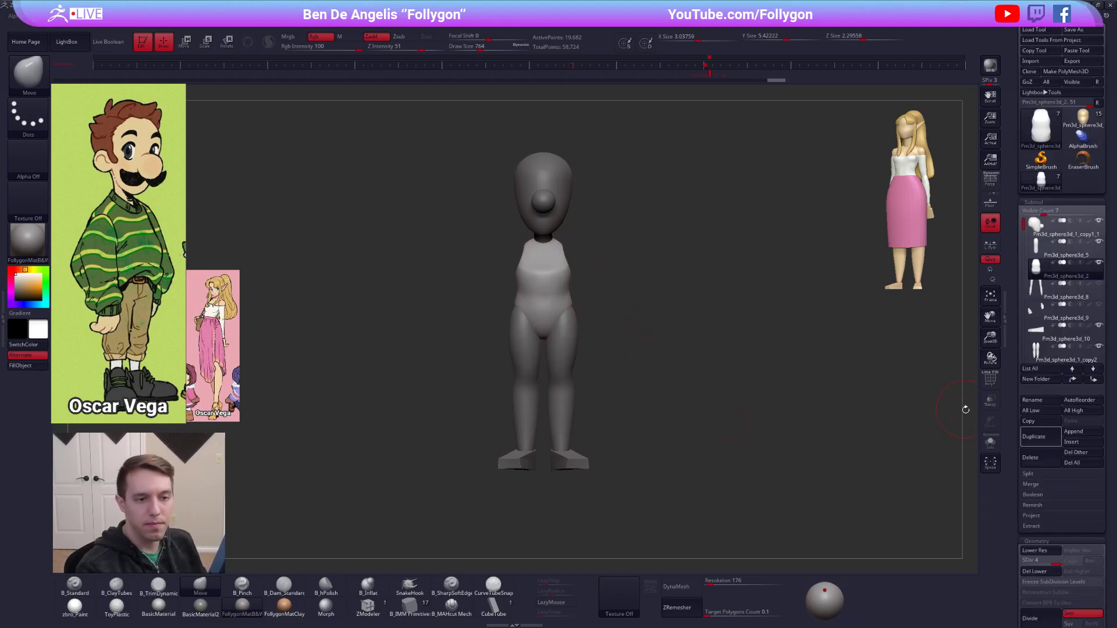
click(1036, 297)
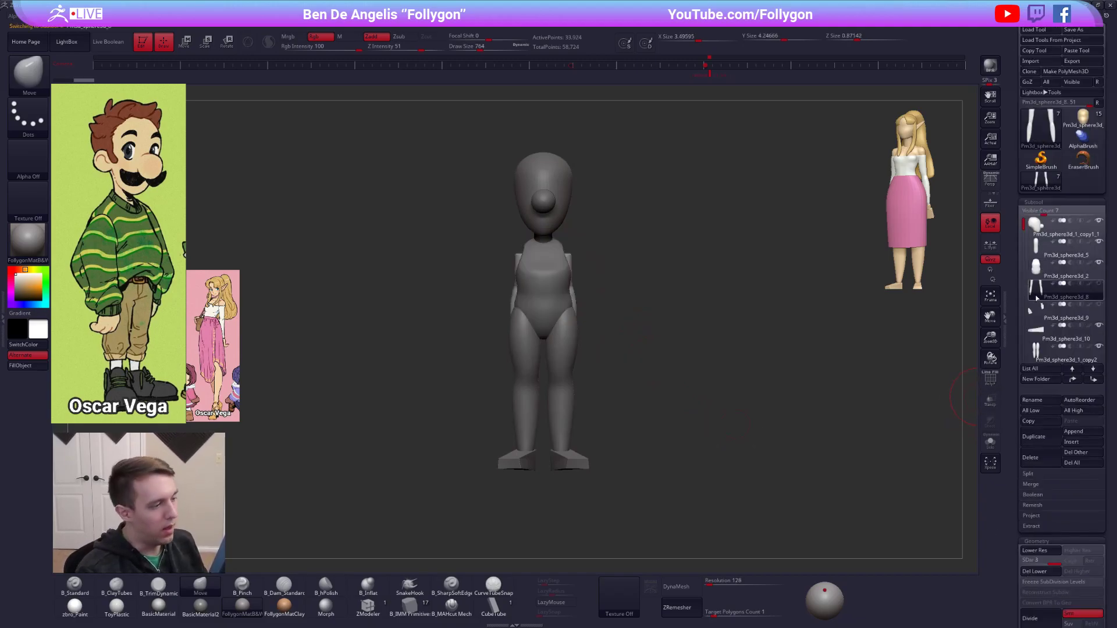
mouse_move(1040, 298)
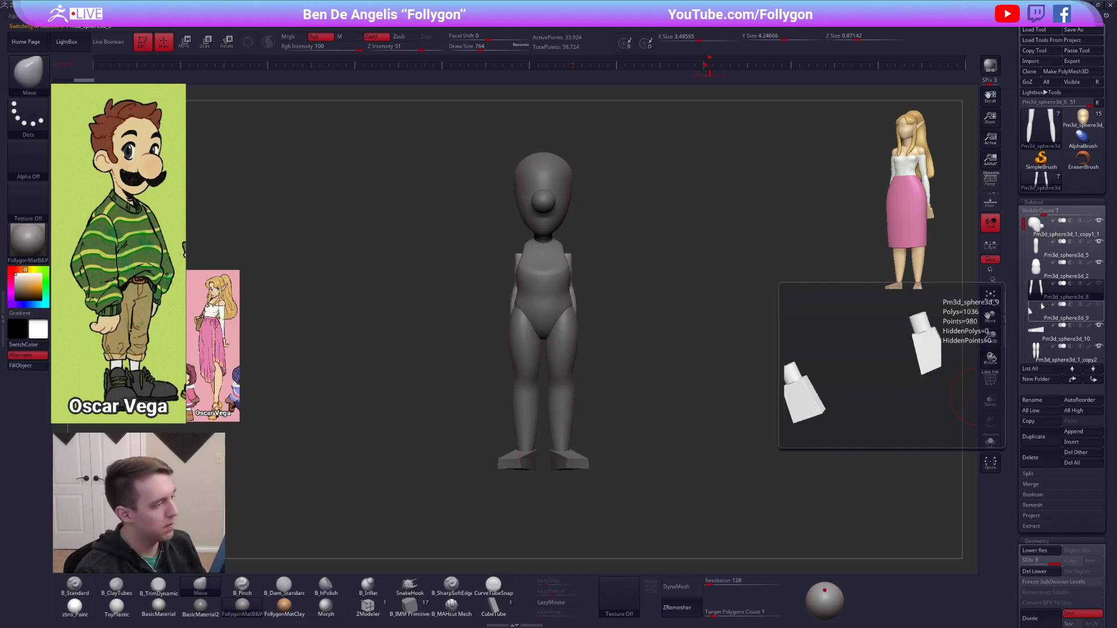
click(1042, 305)
key(w)
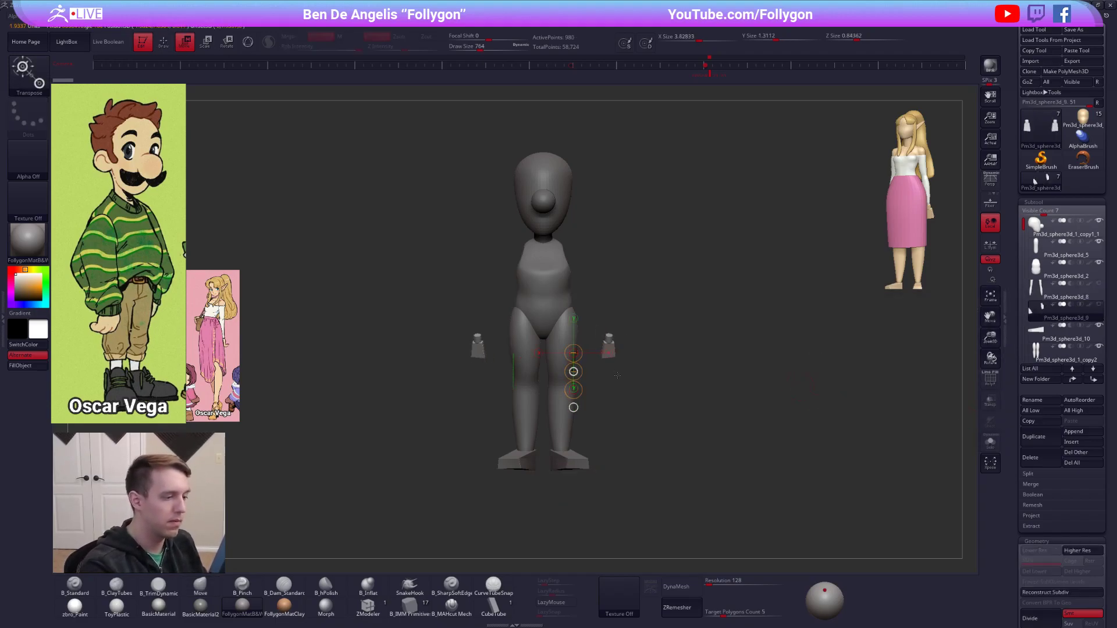
key(q)
Select the arms, move them outward from the torso and scale them with the Transpose line.
click(1040, 293)
mouse_move(1040, 293)
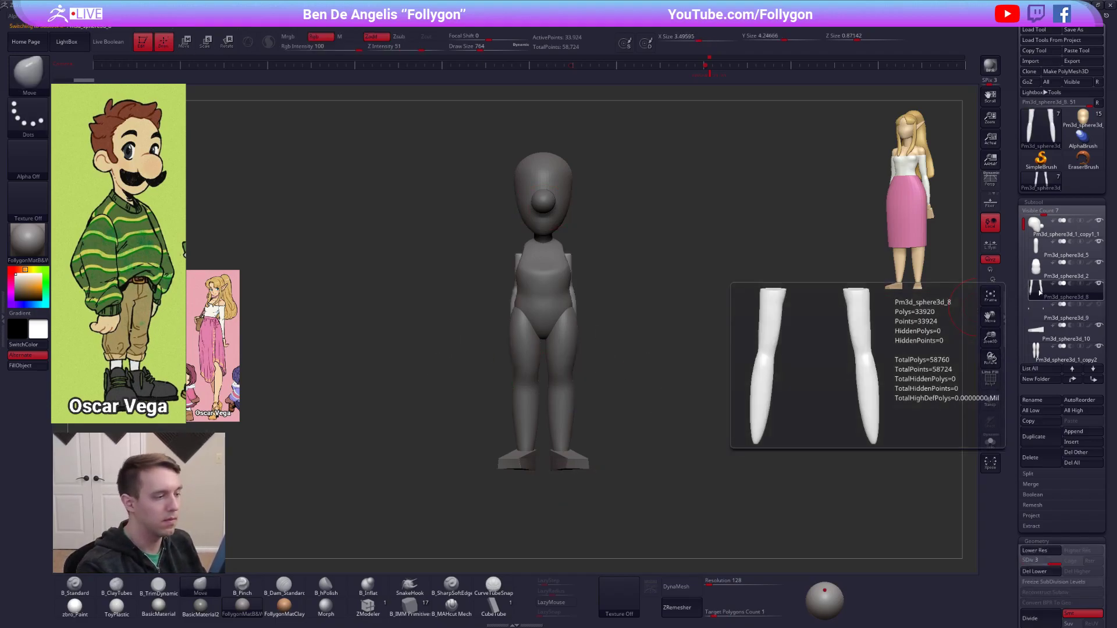
key(w)
mouse_move(576, 305)
mouse_down()
mouse_move(576, 343)
mouse_move(600, 320)
mouse_up()
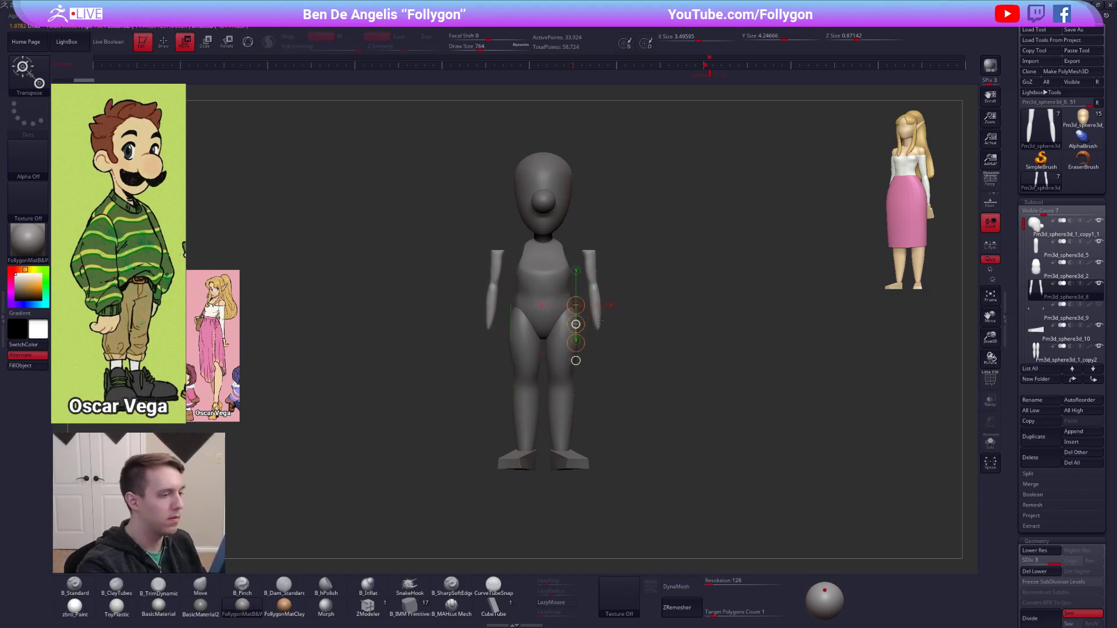
key(e)
drag(591, 250, 591, 285)
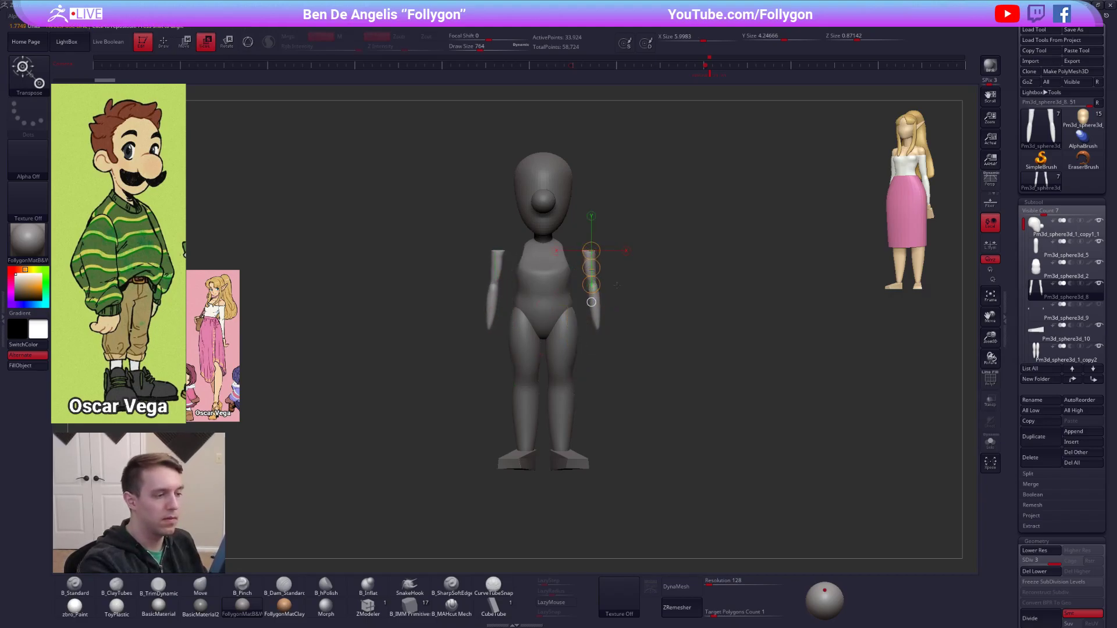
key(q)
Thicken the arms with the Inflate deformation and move them closer to the torso with the Transpose line.
drag(1035, 490, 1034, 277)
drag(1062, 436, 1094, 441)
key(w)
mouse_move(600, 323)
shift+mouse_down()
mouse_move(600, 378)
mouse_move(595, 358)
shift+mouse_up()
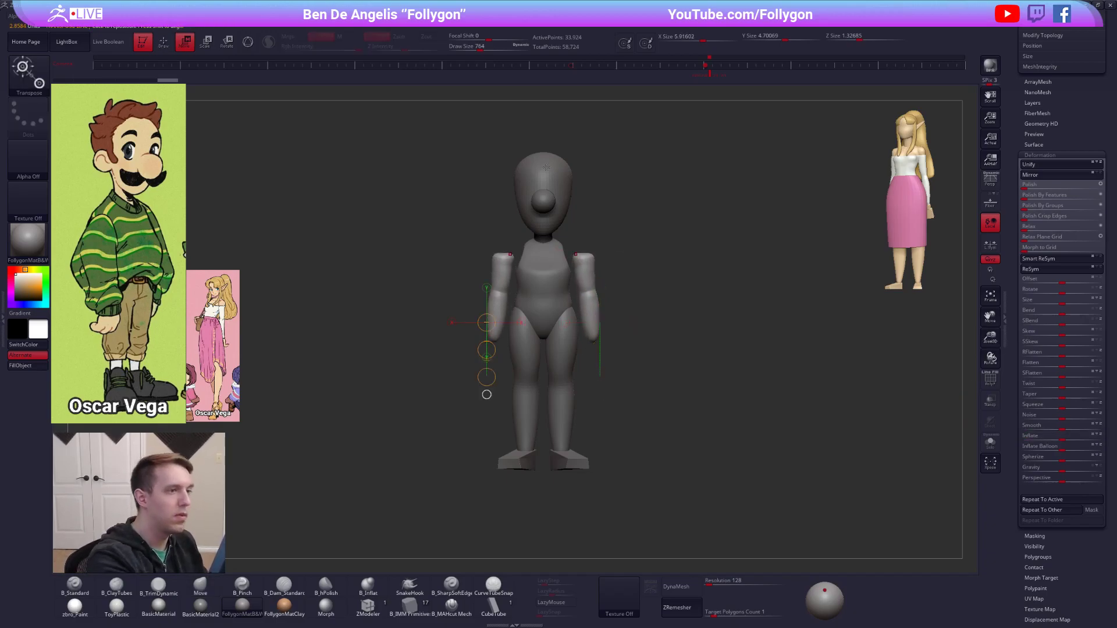
Restore the reference view, align the arms with the drawn character's shoulders and lengthen them with the Transpose line.
click(713, 69)
shift+drag(280, 213, 60, 213)
drag(177, 214, 181, 214)
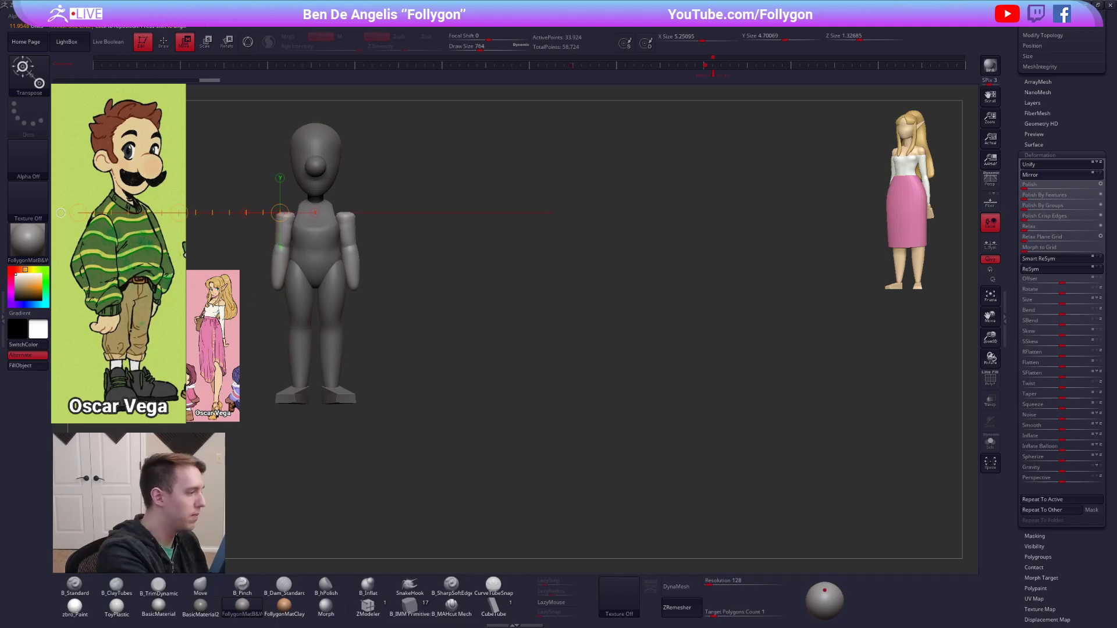
drag(271, 288, 86, 287)
mouse_move(285, 215)
mouse_down()
mouse_move(246, 305)
mouse_move(285, 313)
mouse_up()
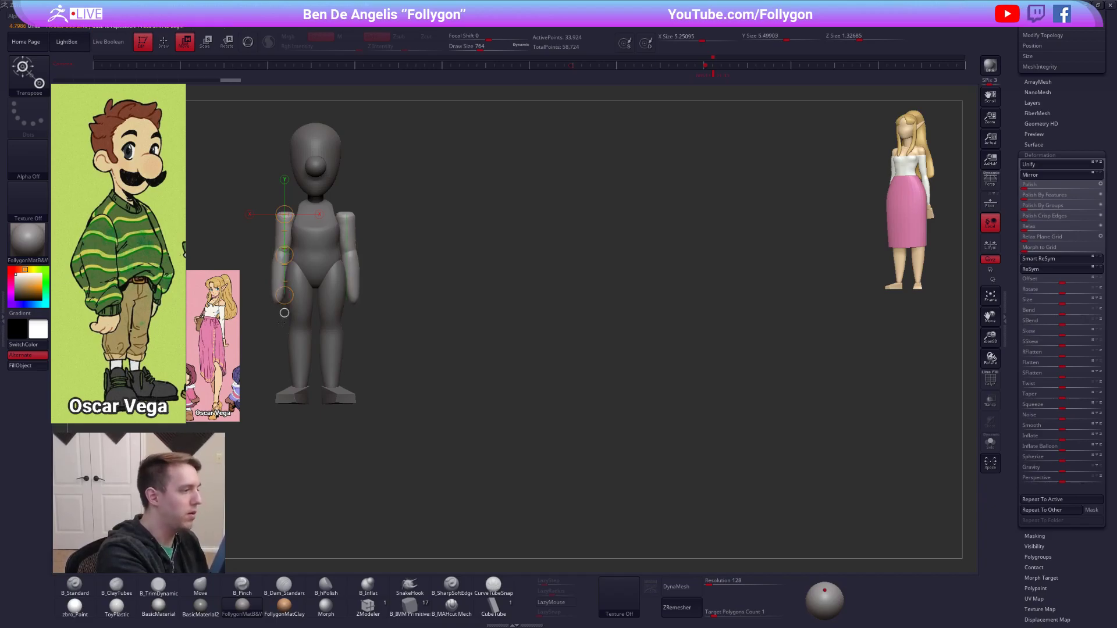
key(q)
Isolate the arms, DynaMesh them at resolution 128, flatten their upper ends with TrimDynamic and show the whole figure again.
alt+drag(472, 361, 684, 404)
ctrl+right_drag(568, 302, 597, 344)
key(alt+s)
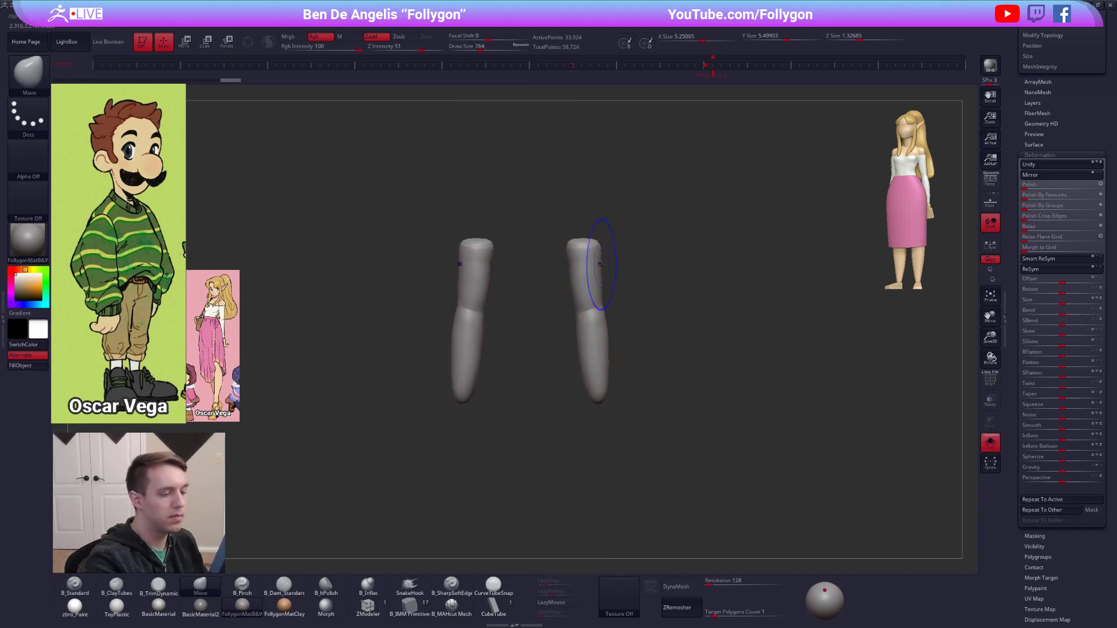
click(676, 586)
key(3)
right_drag(620, 315, 595, 372)
drag(582, 249, 585, 245)
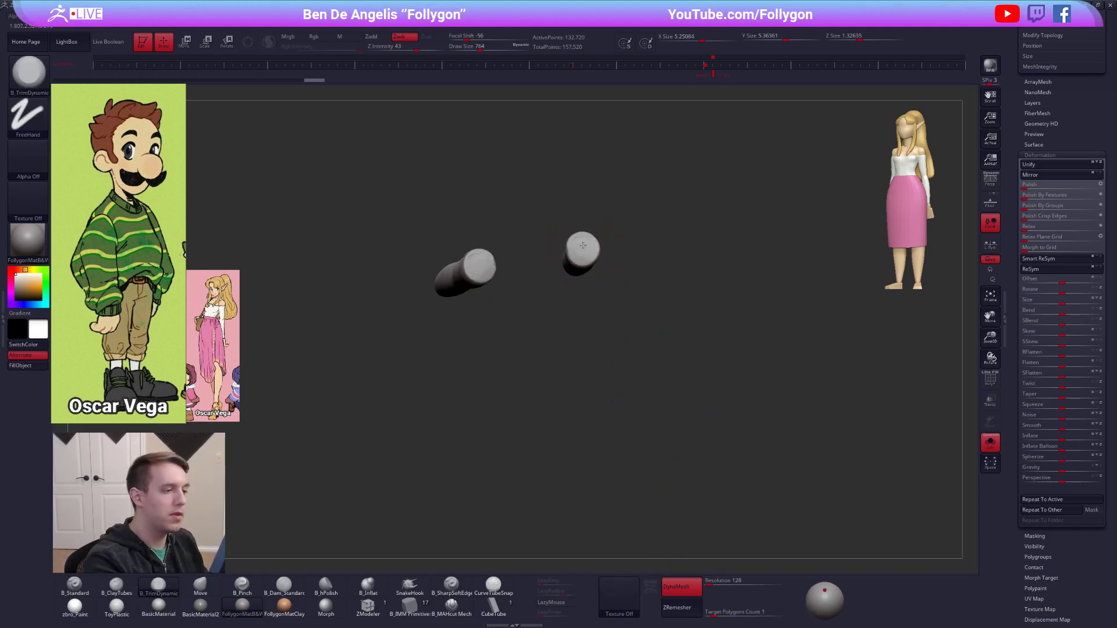
right_drag(584, 245, 663, 293)
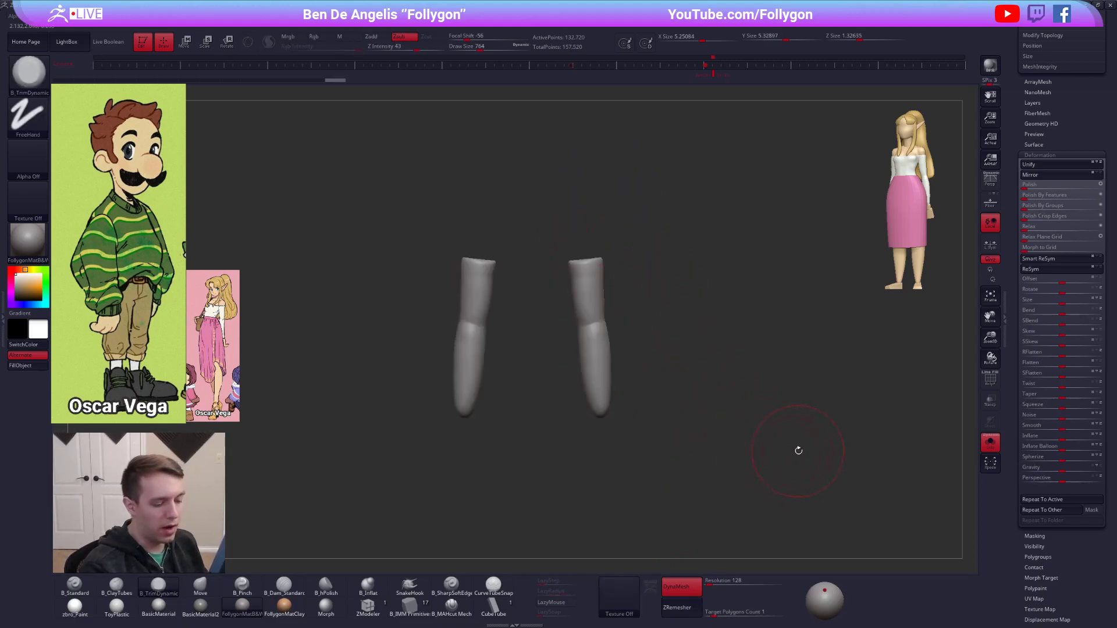
ctrl+right_drag(798, 451, 787, 488)
key(shift+s)
Select the torso, delete its lower subdivision levels and duplicate the subtool.
drag(1110, 169, 1110, 442)
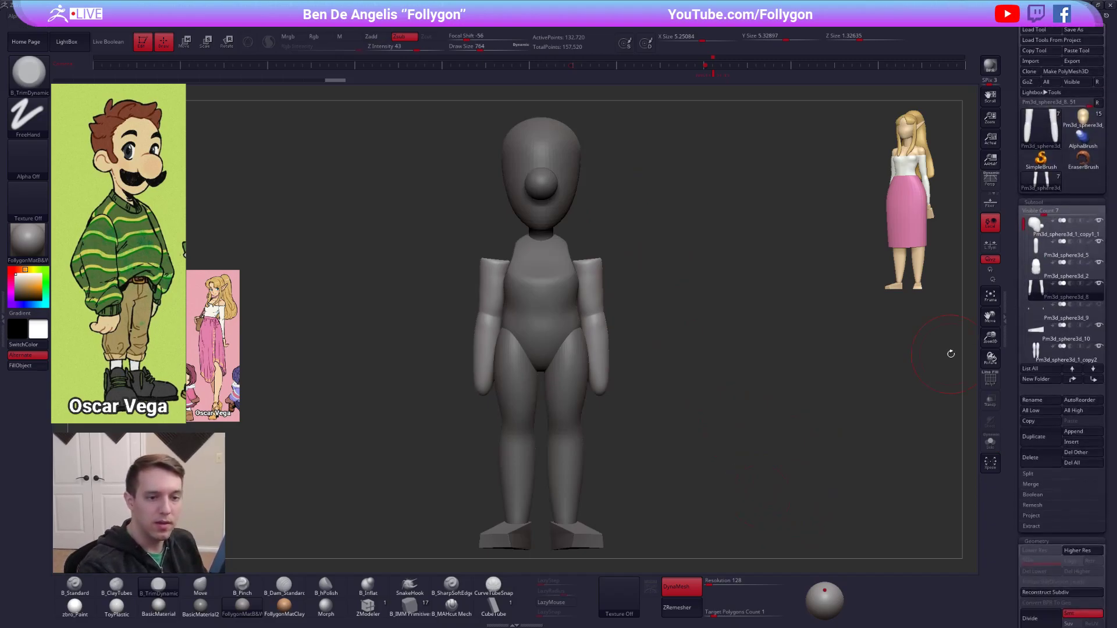
click(1037, 277)
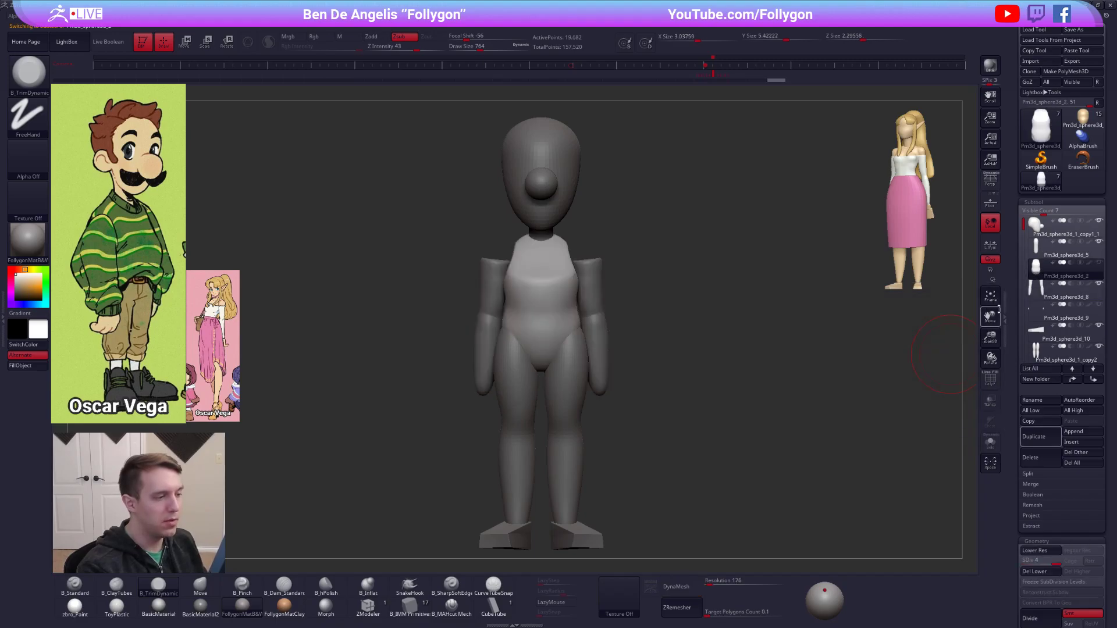
key(shift+f)
key(shift+f)
click(1040, 572)
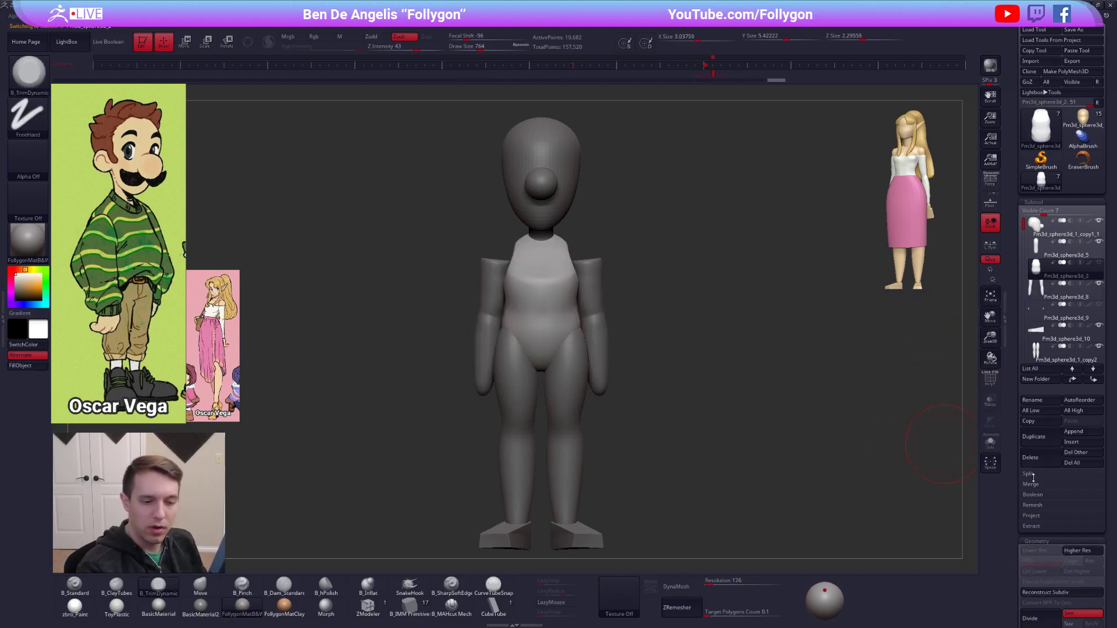
click(1050, 438)
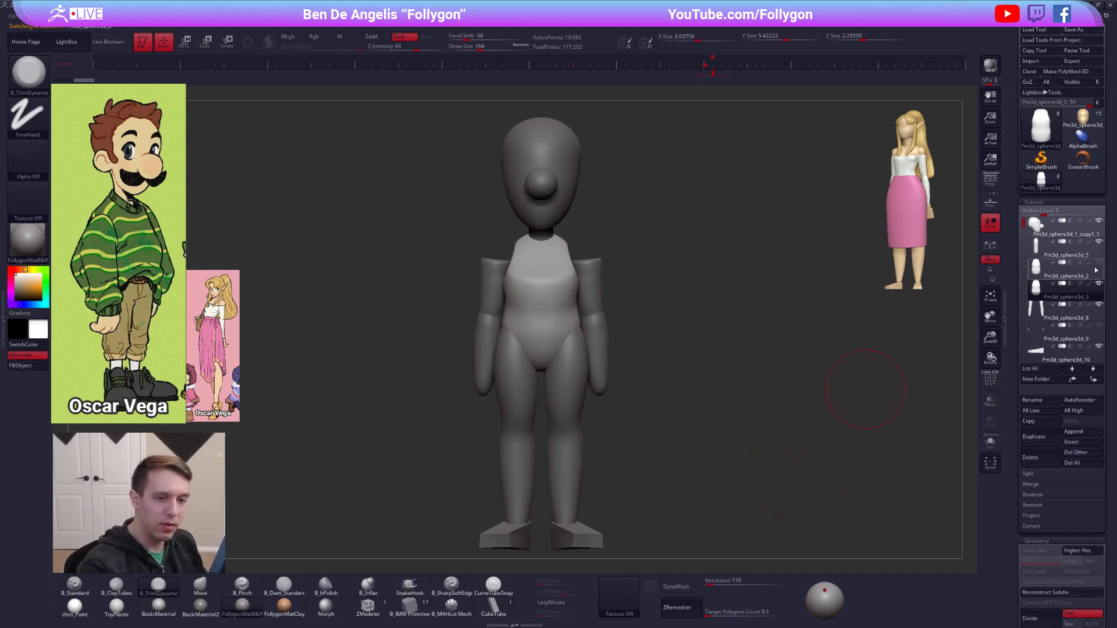
Insert IMM Primitives spheres at the shoulders of the duplicated torso and delete the leftover torso geometry from that subtool.
click(410, 605)
key(m)
click(849, 422)
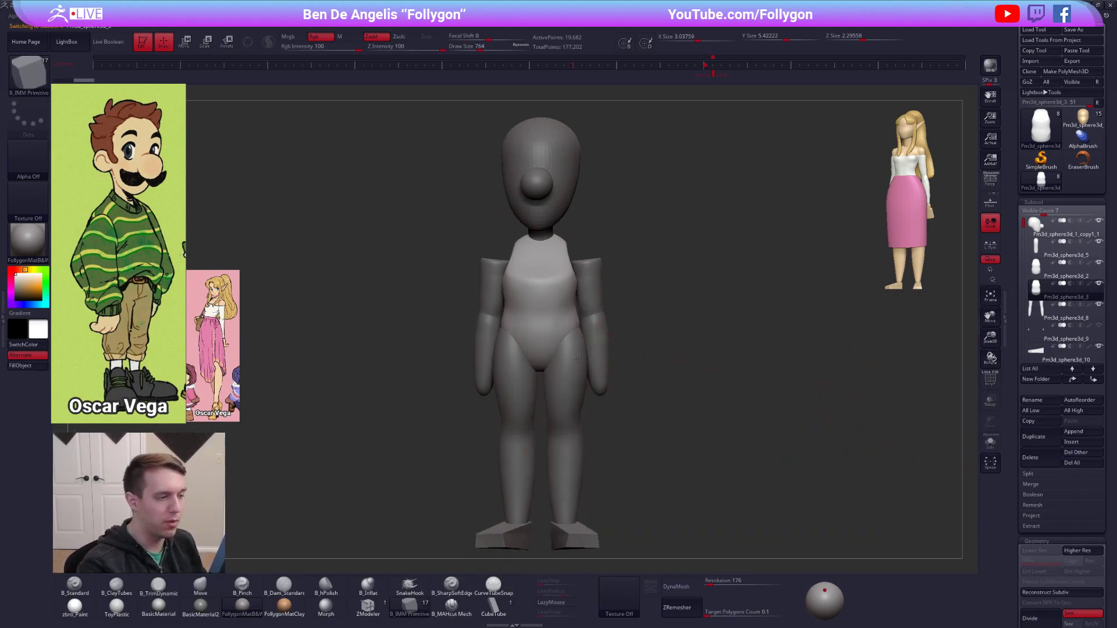
shift+drag(634, 317, 739, 317)
key(alt+s)
key(space)
mouse_move(569, 293)
mouse_down()
mouse_move(572, 264)
mouse_move(571, 283)
mouse_up()
ctrl+shift+click(573, 255)
ctrl+shift+click(575, 259)
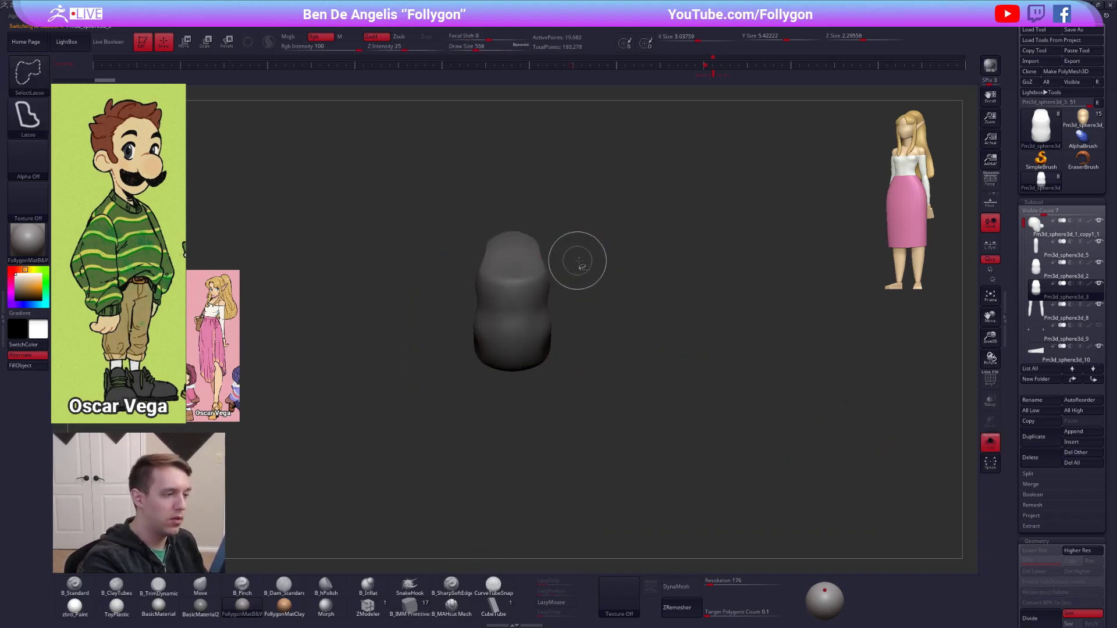
ctrl+shift+drag(640, 256, 669, 250)
key(space)
click(710, 262)
Move the spheres onto the upper arms with the Transpose line and stretch them into sloping shoulder shapes with the Move brush.
key(w)
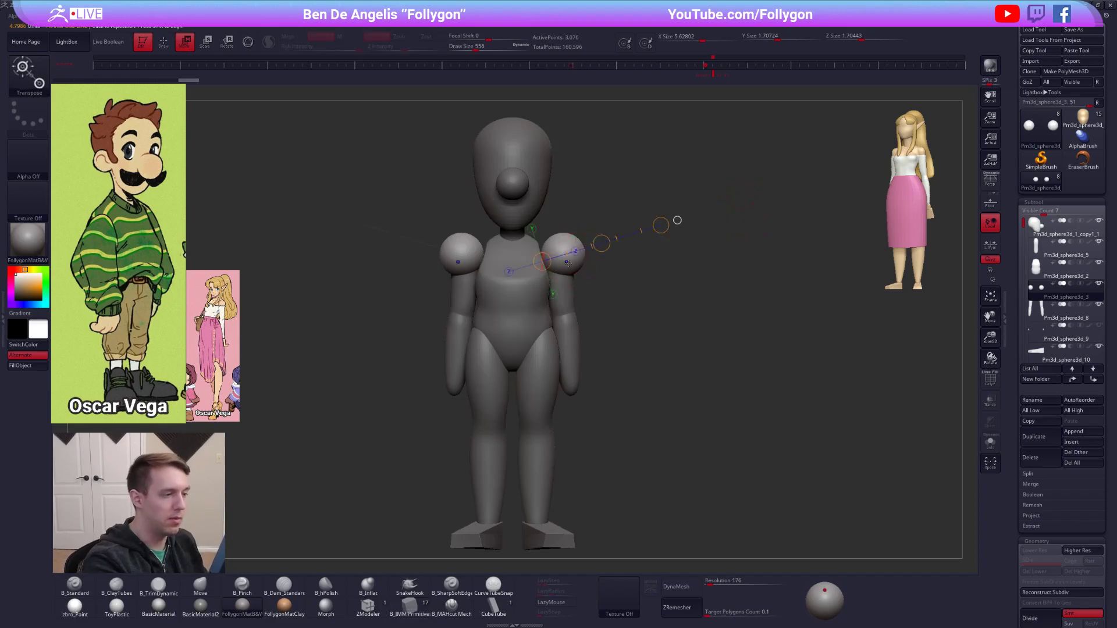
mouse_move(590, 265)
mouse_down()
mouse_move(529, 284)
mouse_move(562, 285)
mouse_up()
key(q)
key(space)
drag(584, 241, 582, 246)
drag(658, 256, 552, 257)
drag(621, 241, 623, 238)
drag(541, 264, 668, 262)
drag(599, 250, 595, 252)
mouse_move(451, 273)
mouse_down()
mouse_move(462, 285)
mouse_move(538, 277)
mouse_move(529, 251)
mouse_move(513, 249)
mouse_up()
mouse_move(602, 265)
shift+mouse_down()
mouse_move(525, 271)
mouse_move(529, 254)
mouse_move(428, 316)
mouse_move(460, 471)
shift+mouse_up()
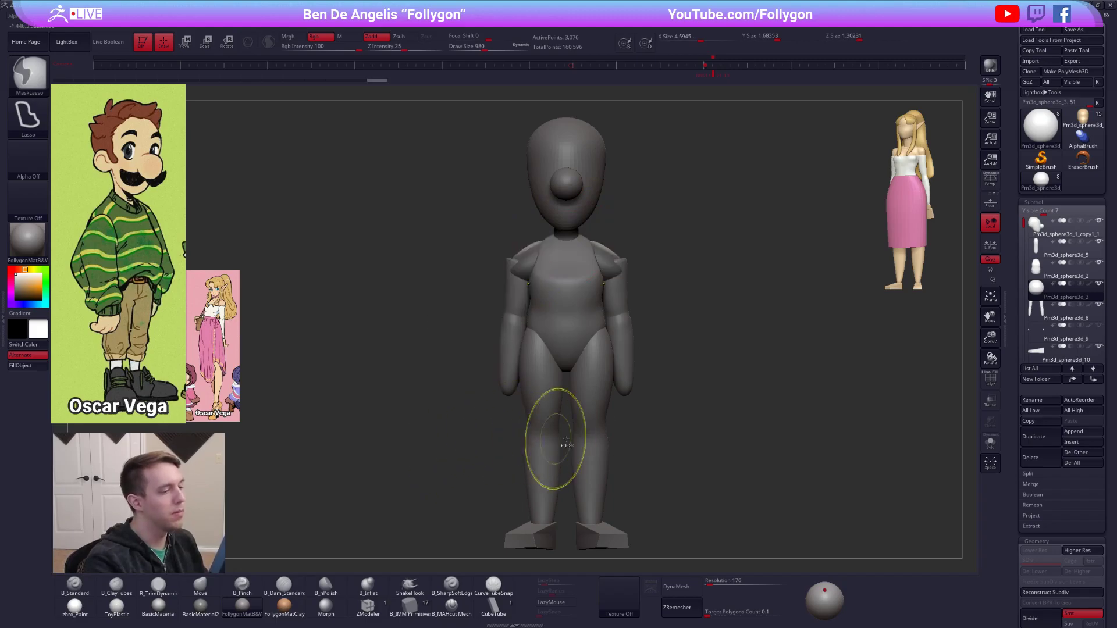
ctrl+drag(678, 379, 657, 357)
drag(537, 250, 538, 243)
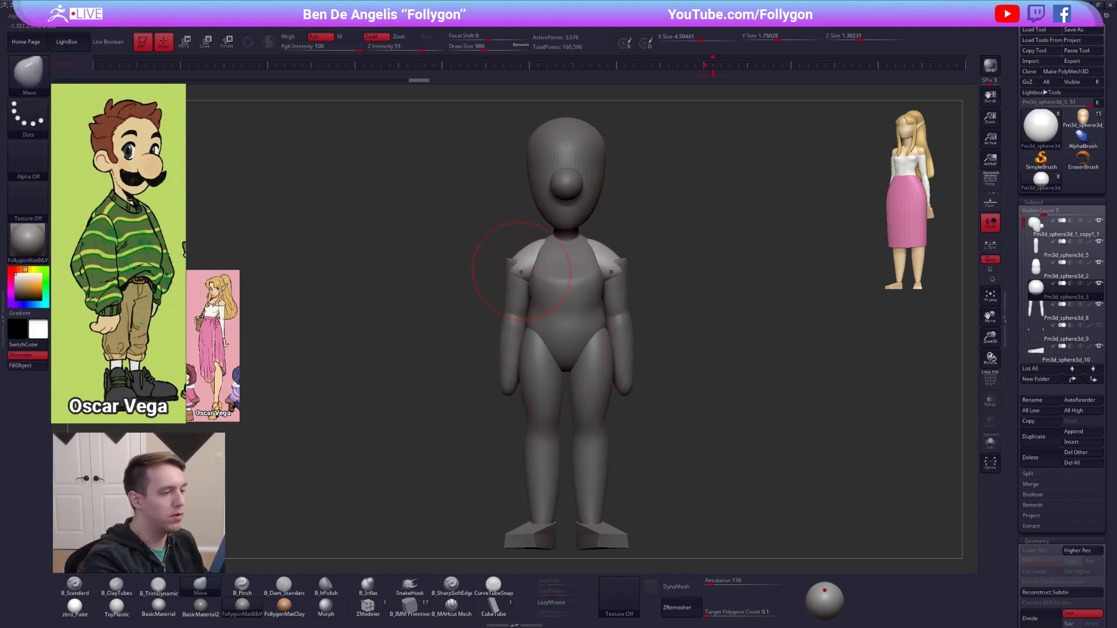
Inspect the shoulder pieces in isolation, restore the full figure and move them inward between the torso and arms.
key(alt+s)
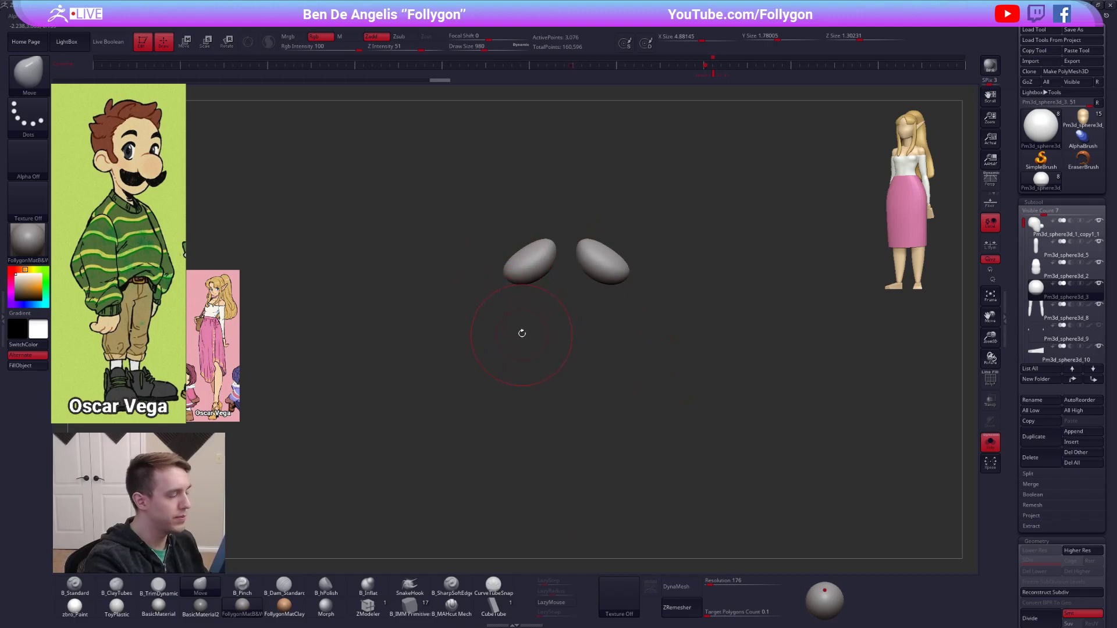
key(alt+s)
key(w)
mouse_move(519, 276)
shift+mouse_down()
mouse_move(481, 273)
mouse_move(518, 283)
shift+mouse_up()
key(q)
mouse_move(800, 474)
mouse_down()
mouse_move(657, 468)
mouse_move(777, 462)
mouse_up()
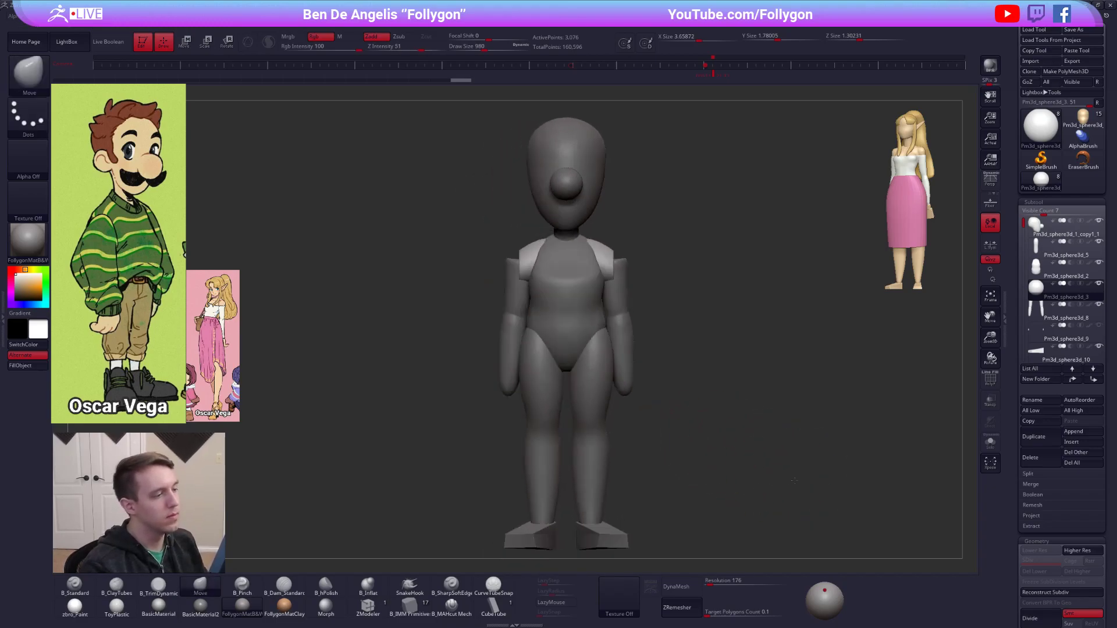
alt+drag(881, 429, 869, 420)
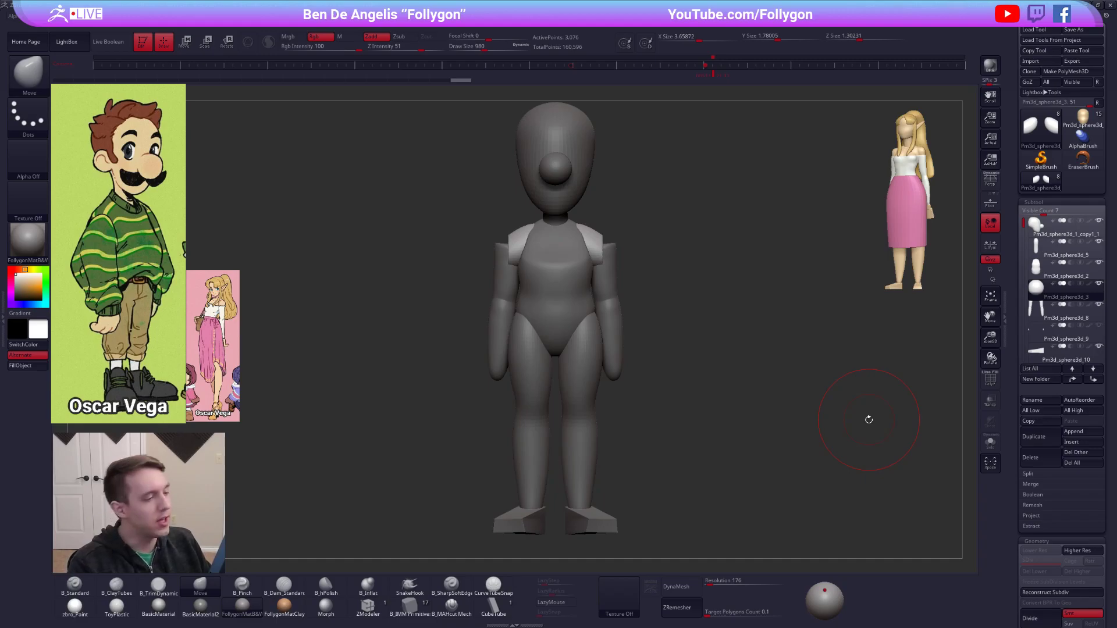
Isolate the shoulder pieces and flatten their outer ends with the TrimDynamic brush.
shift+right_drag(617, 262, 576, 267)
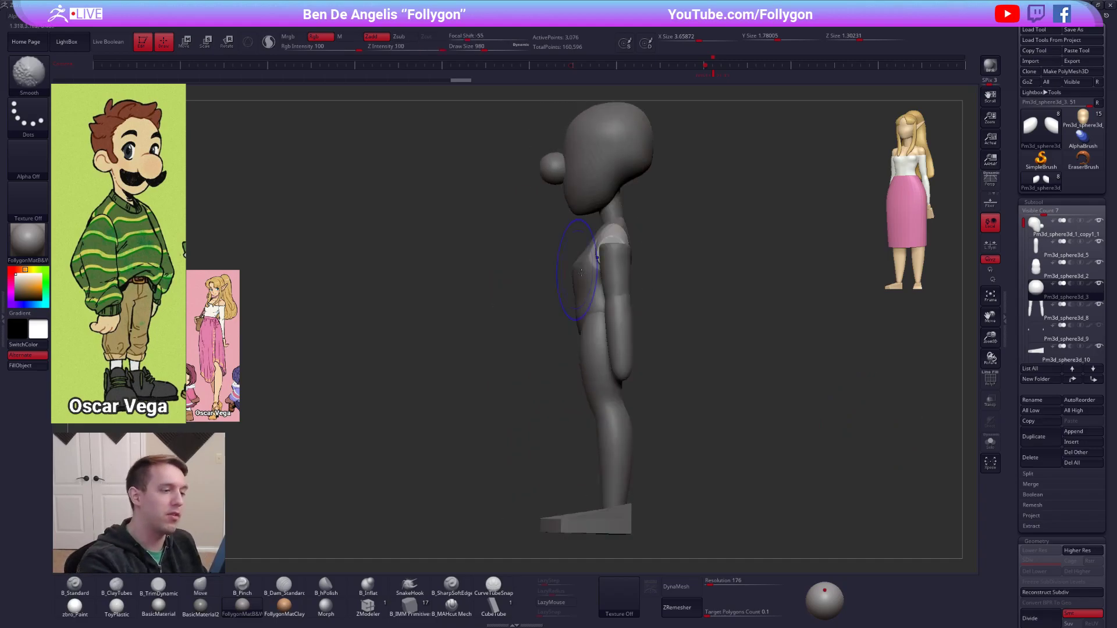
key(alt+s)
key(space)
drag(615, 248, 609, 263)
mouse_move(621, 250)
alt+right_down()
mouse_move(650, 313)
mouse_move(636, 312)
alt+right_up()
key(3)
key(space)
drag(637, 311, 633, 309)
right_drag(636, 307, 647, 314)
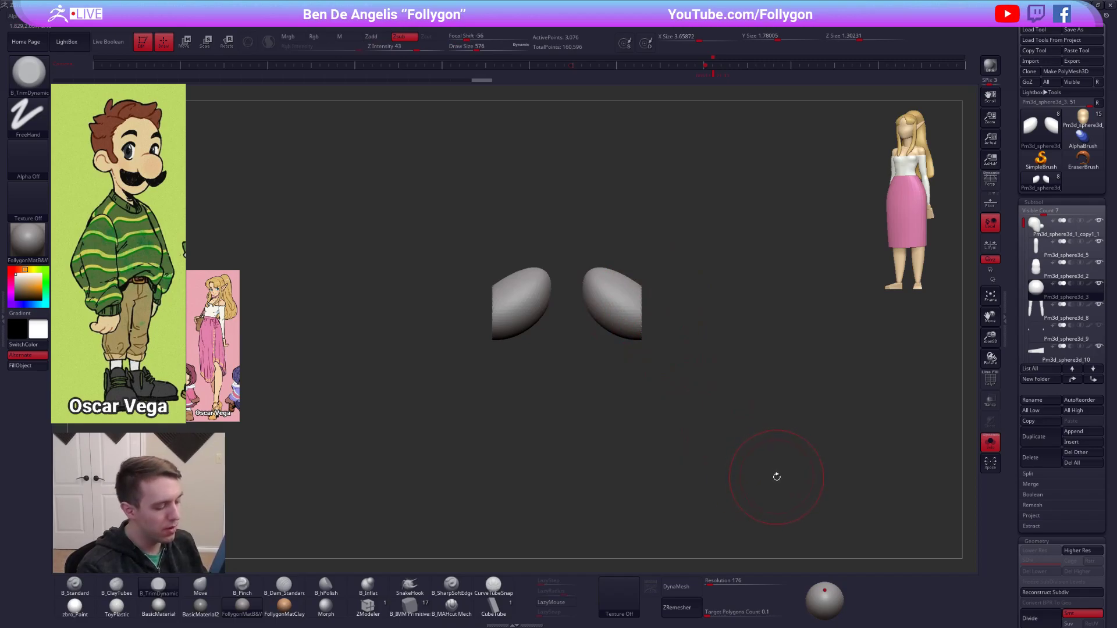
Show the whole figure and fit the shoulder pieces to the torso and upper arms with the Move brush.
key(alt+shift+s)
mouse_move(782, 469)
alt+right_down()
mouse_move(803, 455)
mouse_move(767, 460)
mouse_move(755, 435)
alt+right_up()
key(b)
key(m)
key(v)
key(space)
drag(665, 291, 675, 292)
drag(583, 241, 587, 241)
right_drag(587, 241, 630, 244)
drag(589, 244, 582, 243)
shift+right_drag(573, 244, 585, 248)
drag(543, 258, 549, 259)
shift+right_drag(550, 265, 641, 267)
key(space)
drag(588, 267, 582, 268)
Select and isolate the torso, then shape its waist and back with the Move and Pinch brushes.
alt+click(561, 344)
key(ctrl+shift+d)
key(space)
drag(562, 345, 558, 345)
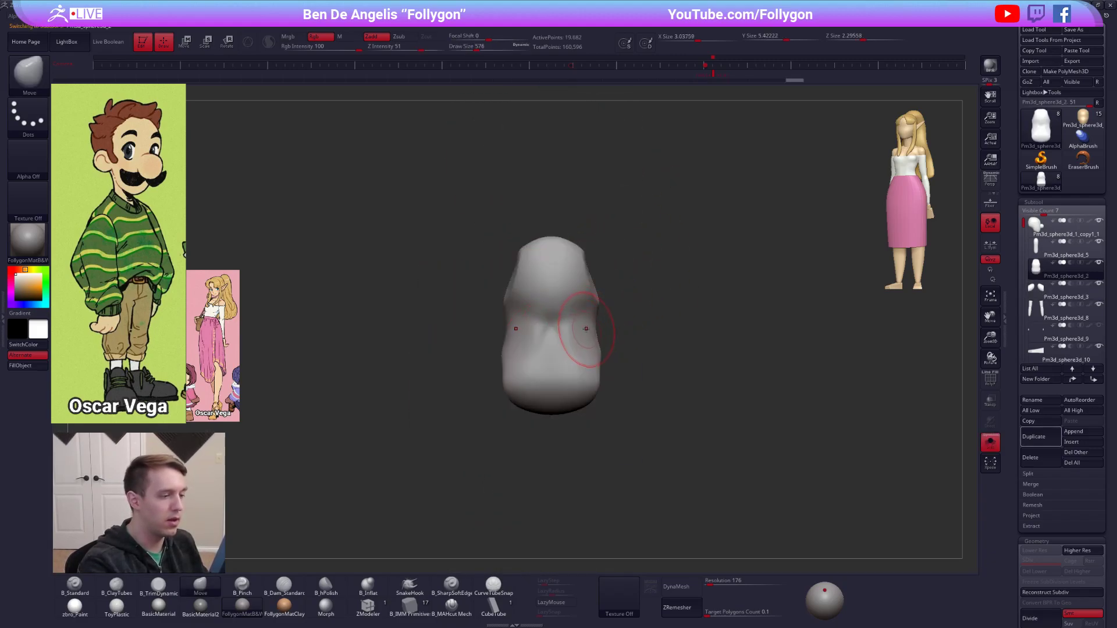
key(5)
mouse_move(553, 362)
right_down()
mouse_move(575, 358)
mouse_move(565, 335)
mouse_move(598, 332)
mouse_move(573, 327)
right_up()
drag(585, 326, 594, 372)
right_drag(608, 327, 656, 326)
drag(588, 316, 562, 324)
right_drag(649, 326, 626, 325)
key(s)
drag(633, 325, 636, 326)
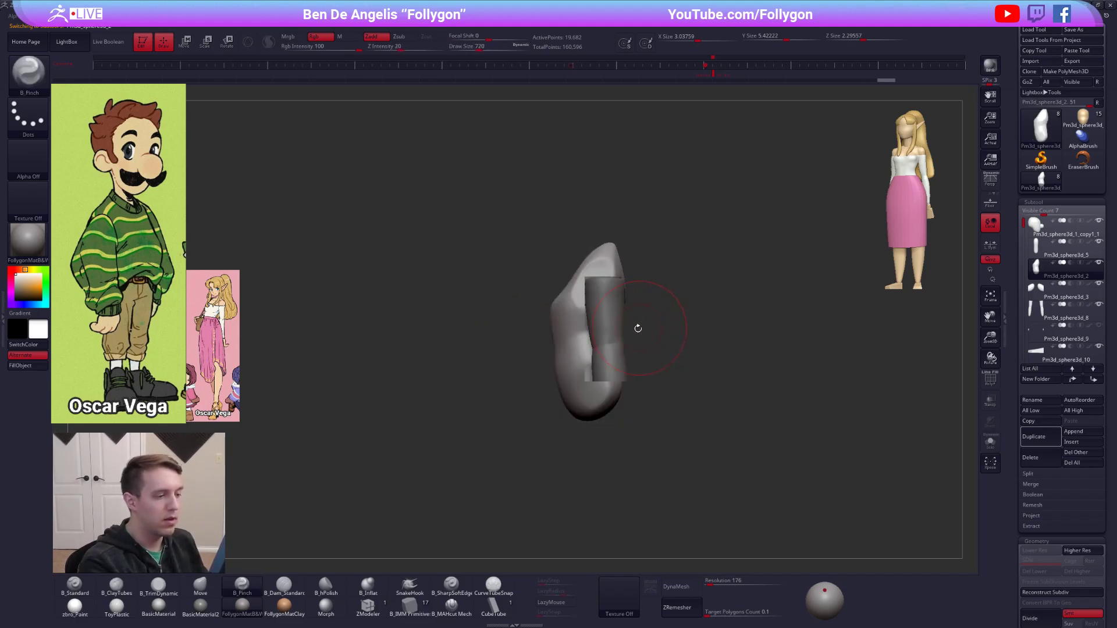
Show the whole figure again and refine the torso's side profile with the Move brush.
key(alt+s)
alt+right_drag(639, 328, 612, 308)
key(space)
drag(625, 349, 628, 349)
right_drag(630, 347, 651, 347)
key(2)
mouse_move(586, 343)
mouse_down()
mouse_move(589, 359)
mouse_move(605, 363)
mouse_up()
alt+right_drag(612, 356, 626, 352)
key(space)
drag(626, 354, 630, 353)
right_drag(631, 353, 668, 354)
shift+drag(668, 354, 667, 362)
alt+right_drag(667, 362, 655, 356)
Select the legs and reshape their profile from the side and front with a large Move brush.
alt+click(653, 391)
mouse_move(653, 407)
shift+mouse_down()
mouse_move(651, 396)
mouse_move(654, 416)
shift+mouse_up()
alt+right_drag(669, 432, 663, 382)
right_drag(772, 558, 721, 531)
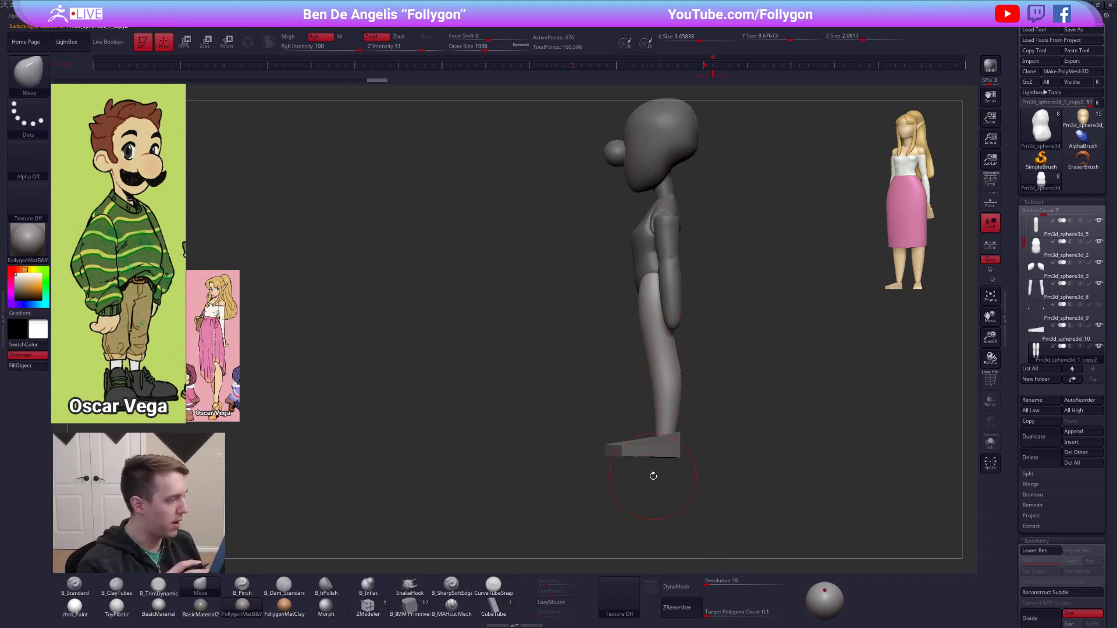
drag(674, 343, 671, 338)
shift+right_drag(657, 324, 683, 312)
key(space)
drag(644, 317, 651, 317)
drag(644, 276, 643, 279)
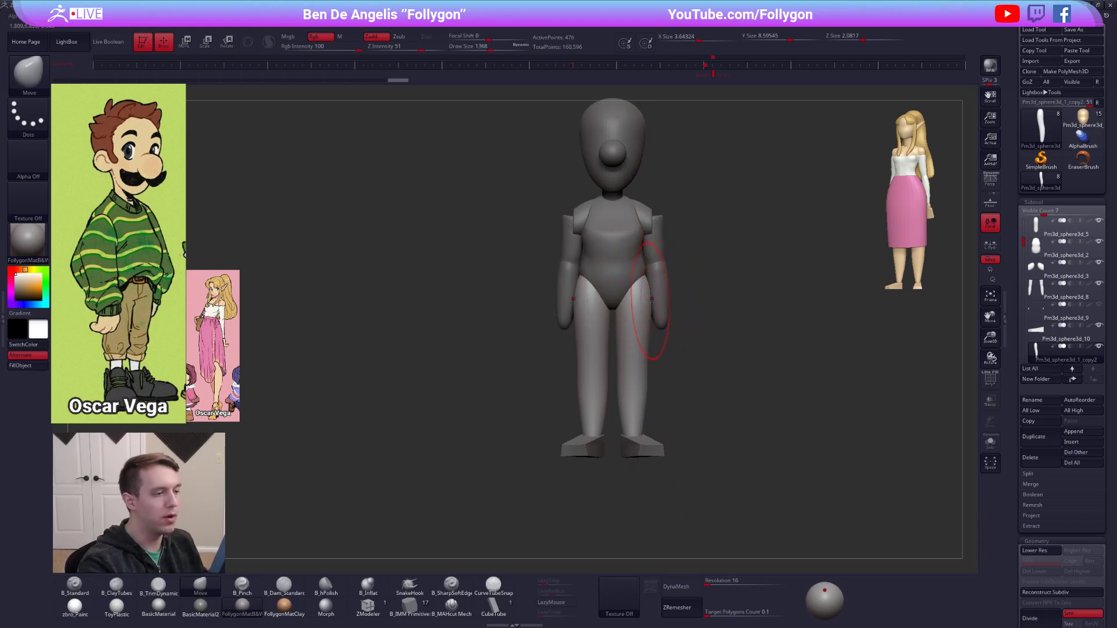
alt+drag(669, 335, 661, 354)
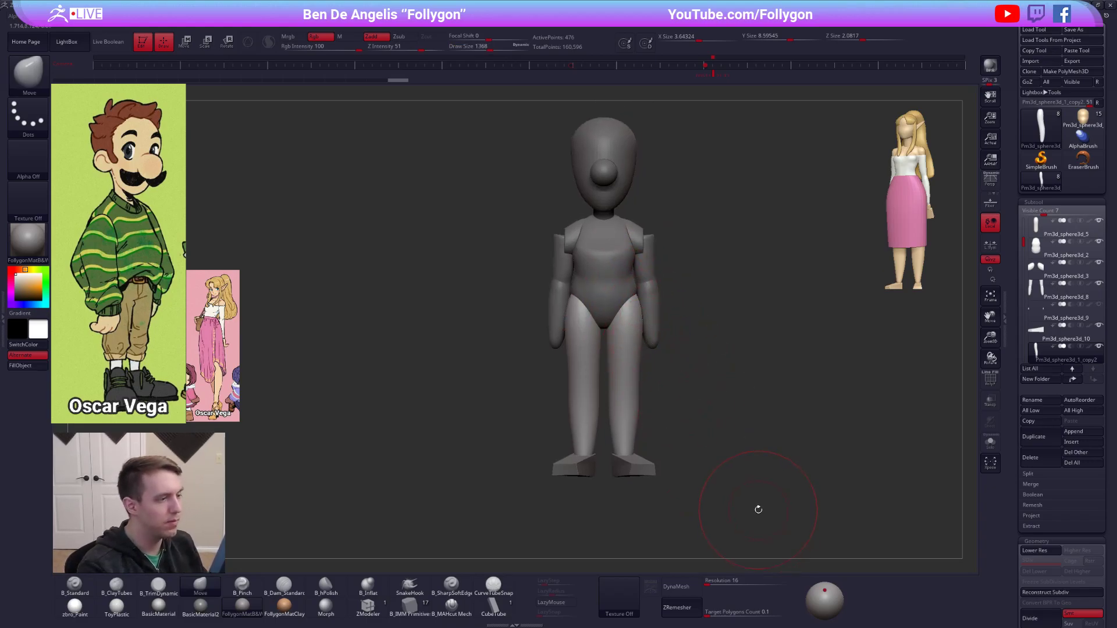
Select the arms, turn off DynaMesh and ZRemesh them with a reduced target polygon count.
alt+click(646, 247)
alt+right_drag(646, 248, 637, 315)
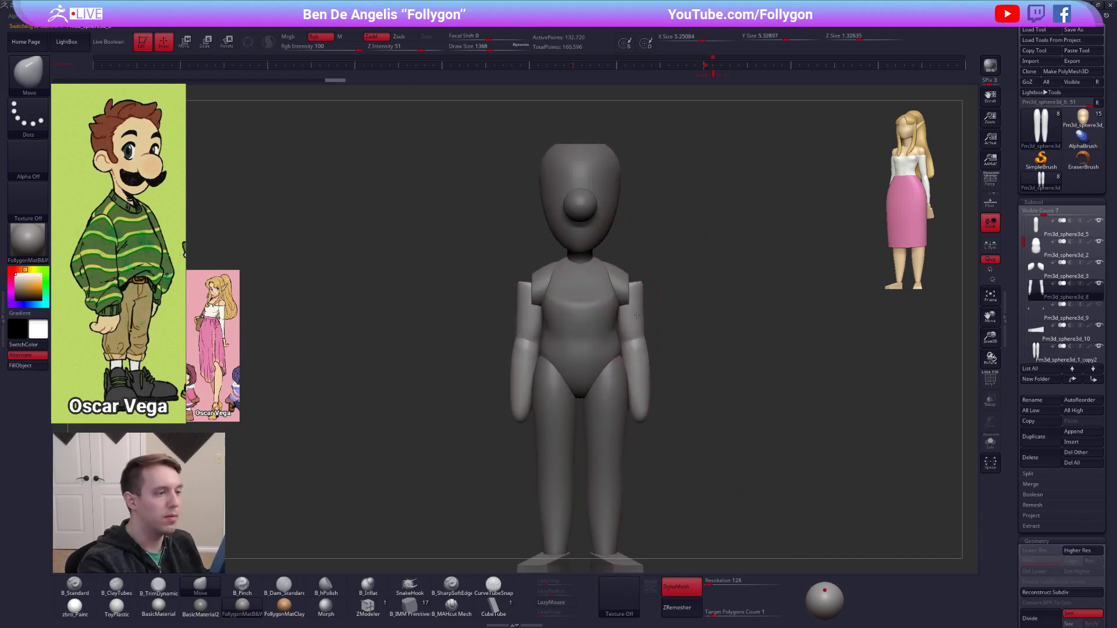
key(space)
key(shift+f)
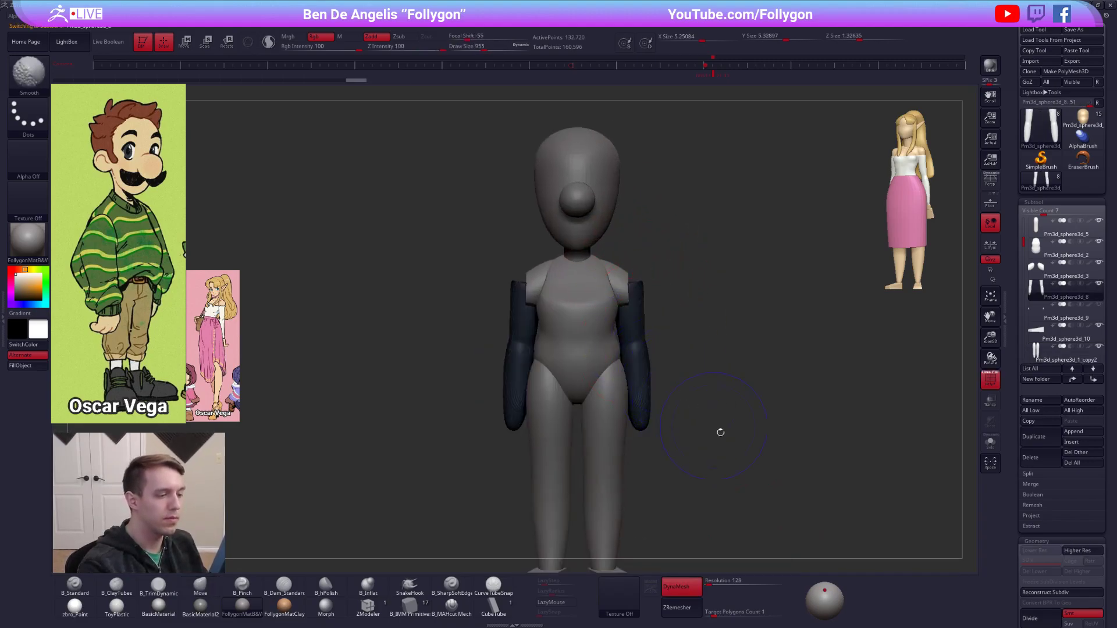
key(shift+f)
click(697, 591)
drag(715, 612, 695, 611)
click(681, 608)
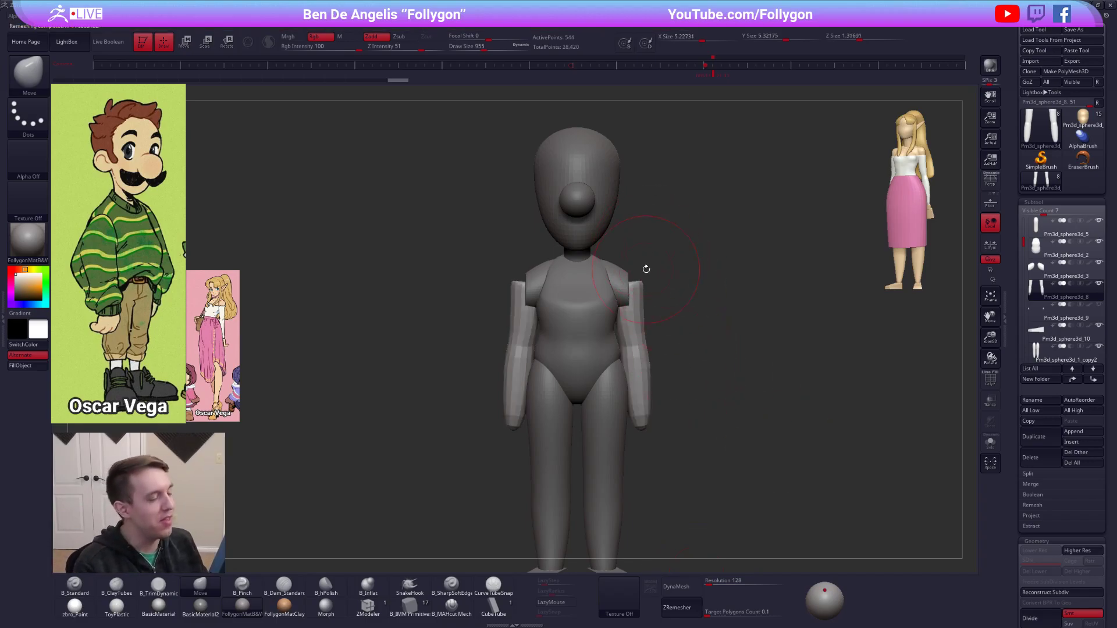
Switch to the browser, view the Thiccc tiger artwork on ArtStation and the Gumroad product page, and return to ZBrush.
key(alt+Tab)
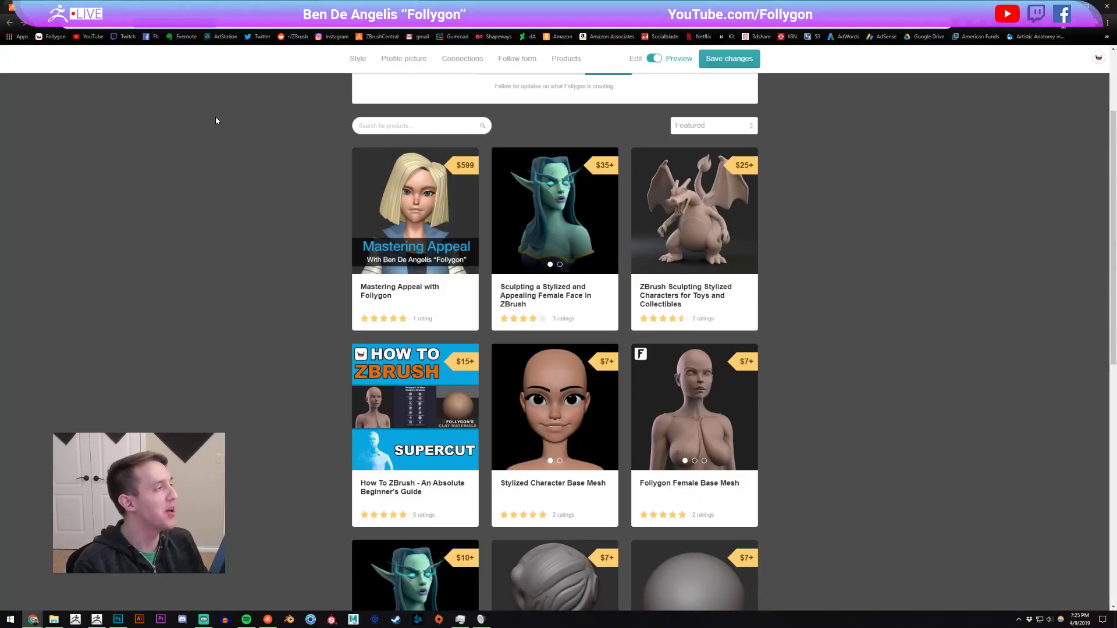
click(195, 7)
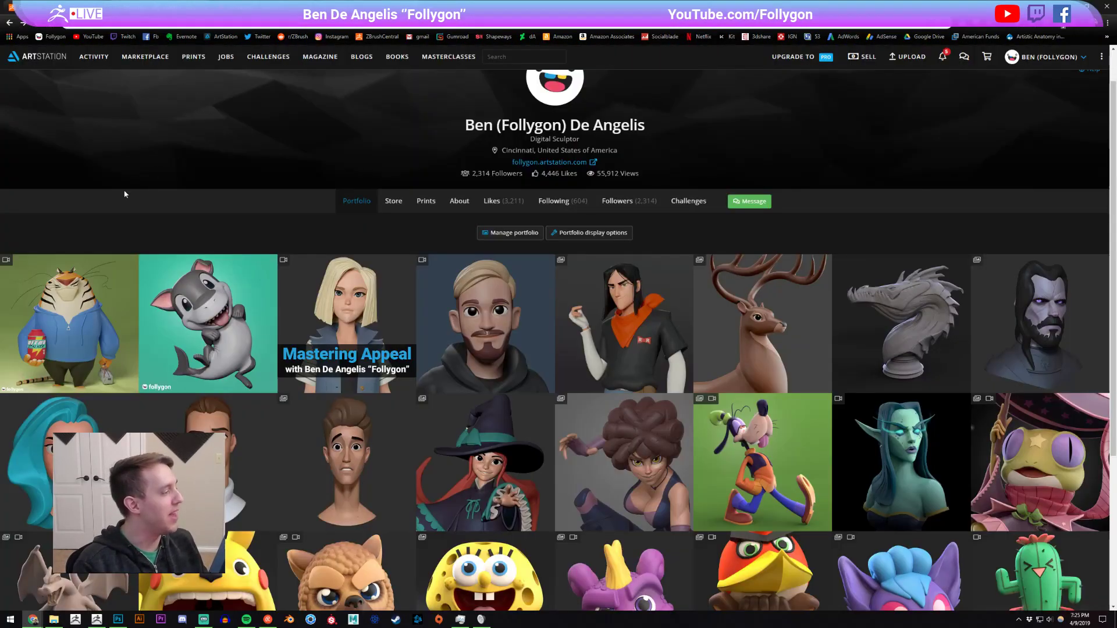
click(87, 317)
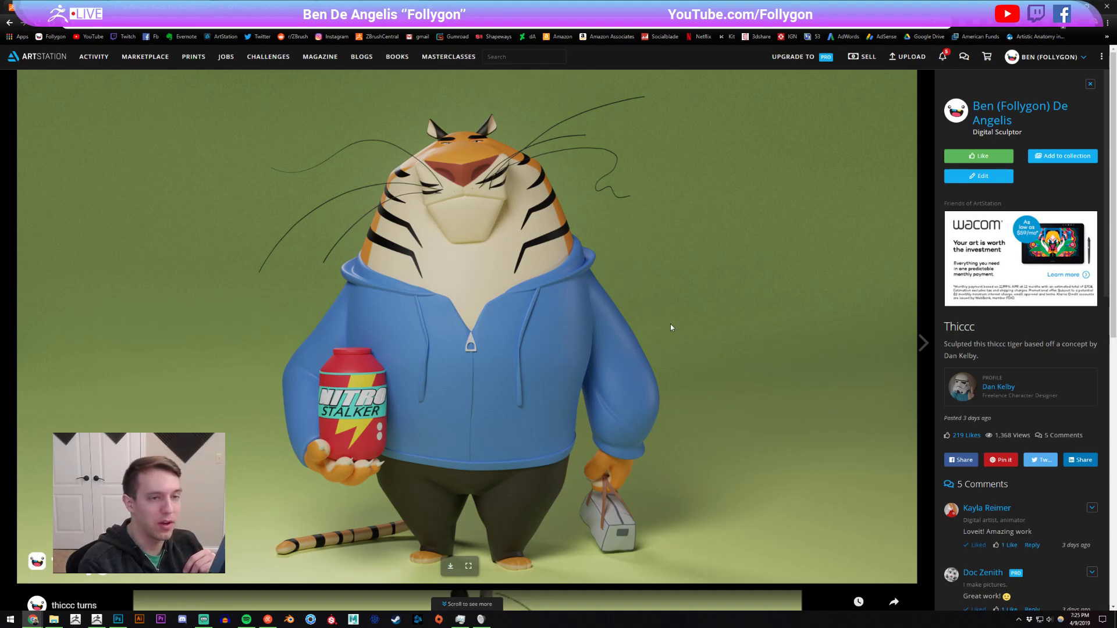
scroll(671, 324, down, 9)
scroll(552, 309, up, 9)
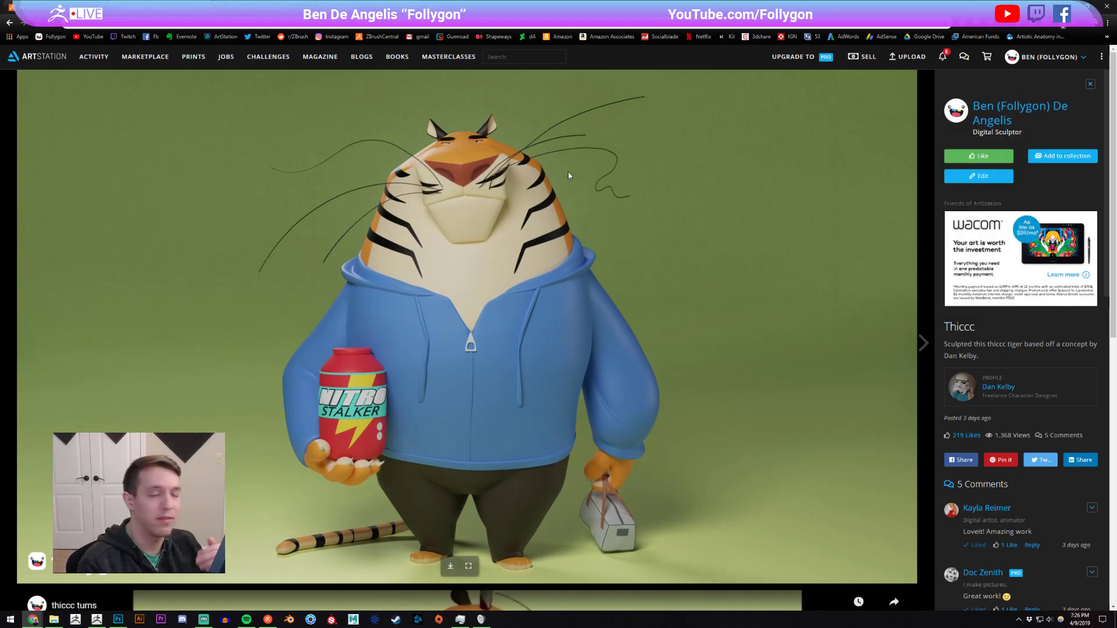
click(3, 22)
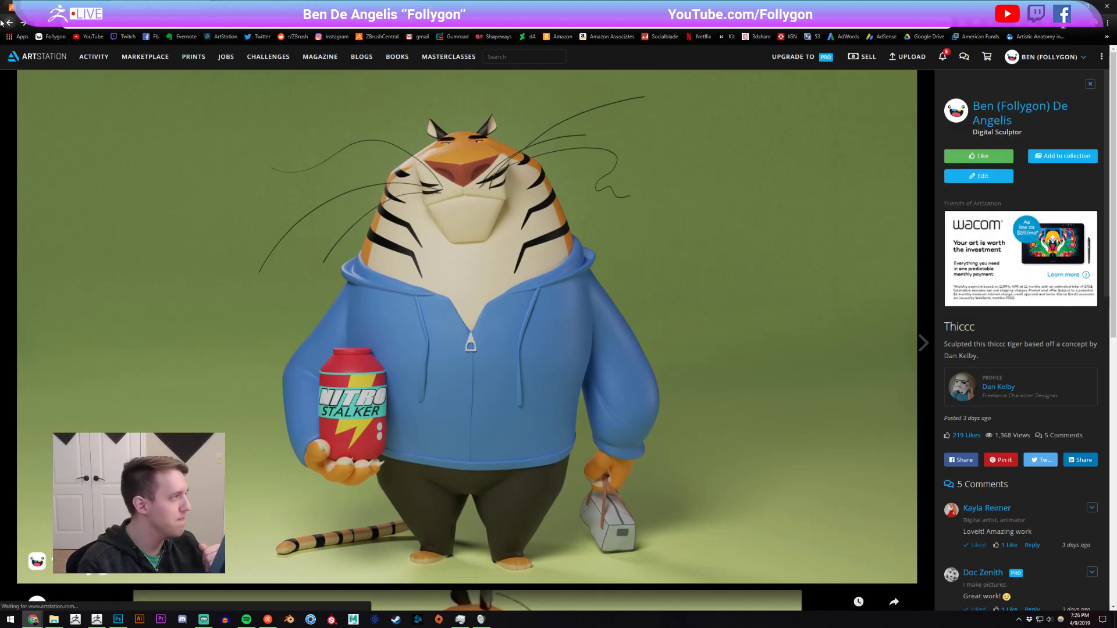
click(4, 22)
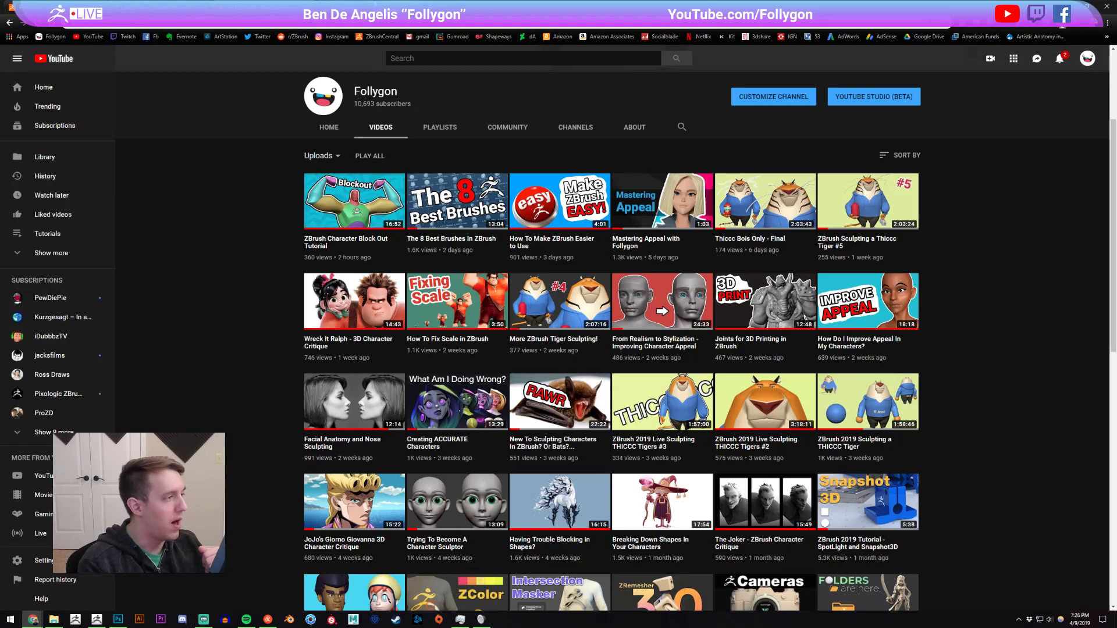
click(323, 7)
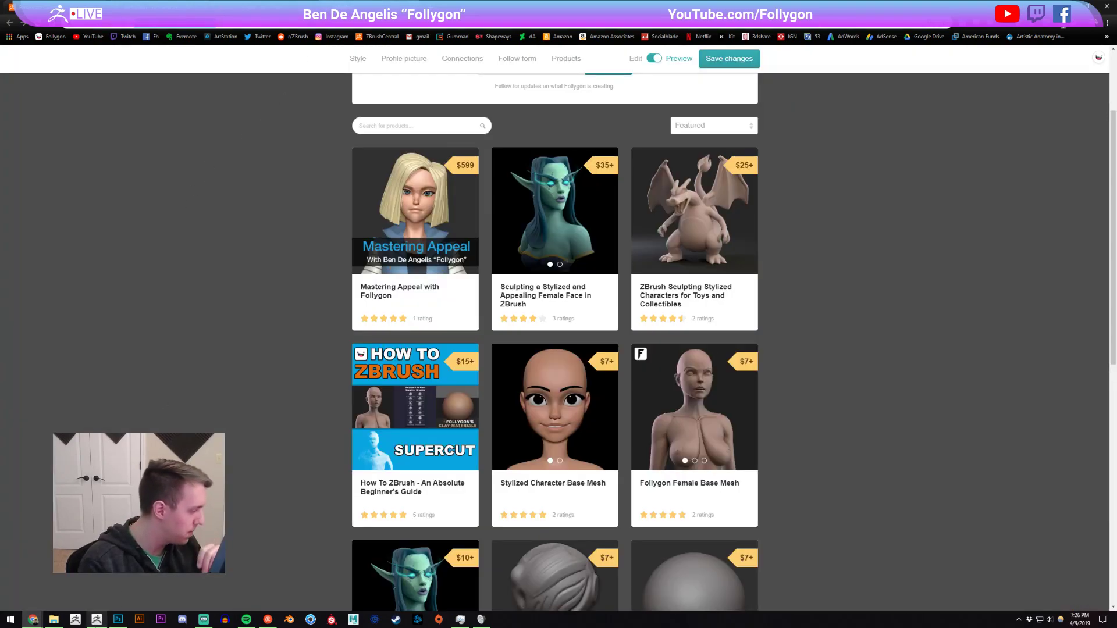
click(97, 619)
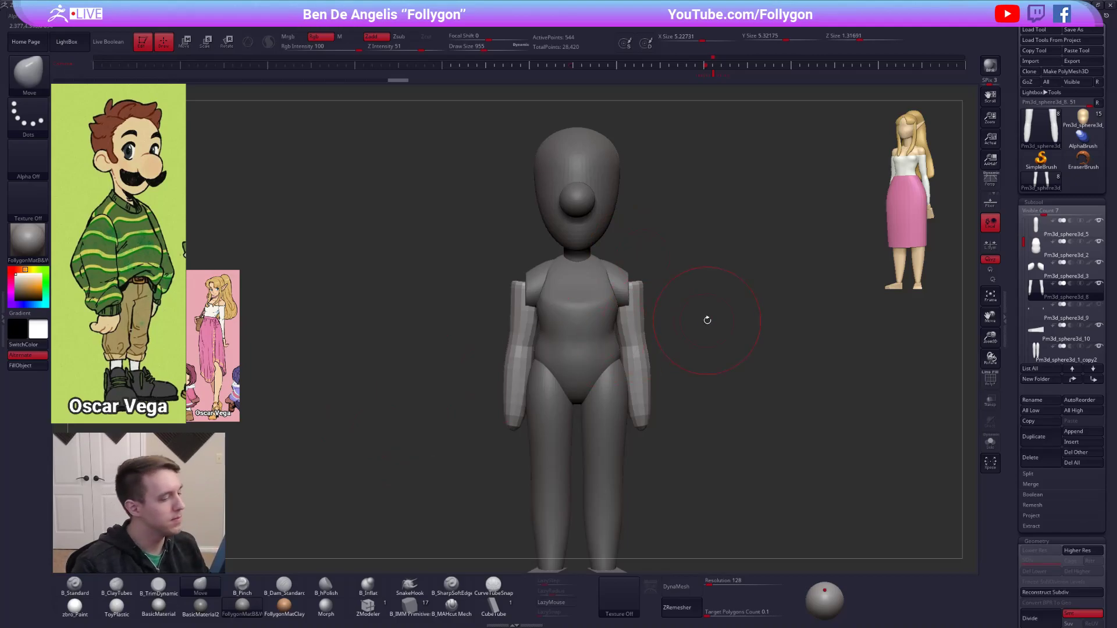
Move the remeshed arms slightly outward from the torso with the Transpose line.
ctrl+right_drag(645, 369, 645, 385)
key(r)
shift+drag(642, 435, 642, 261)
drag(642, 262, 654, 260)
key(q)
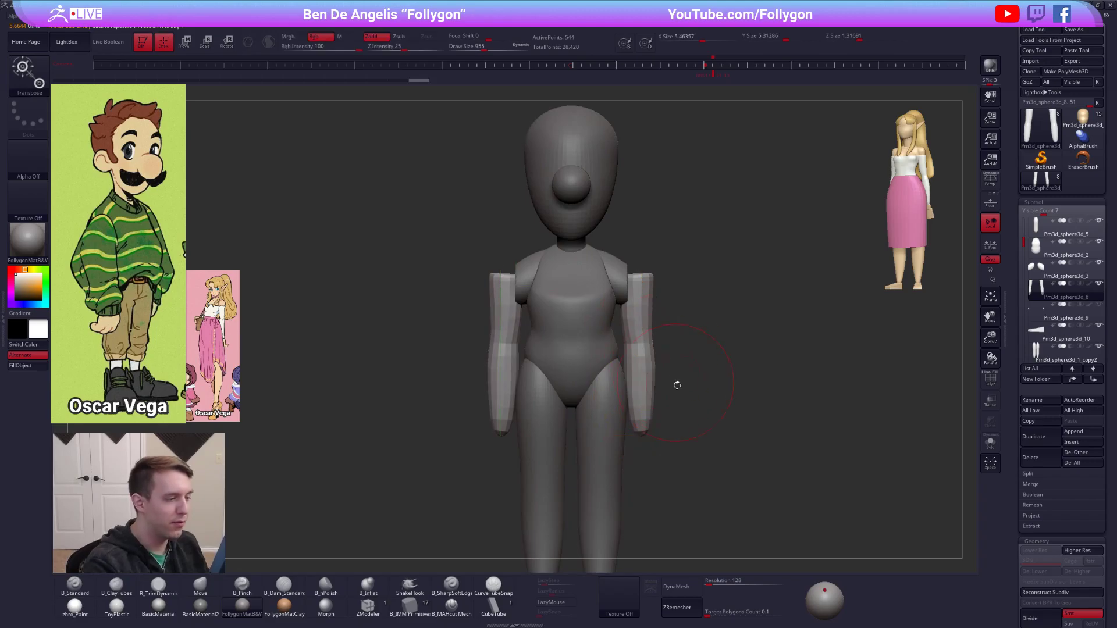
drag(779, 482, 791, 473)
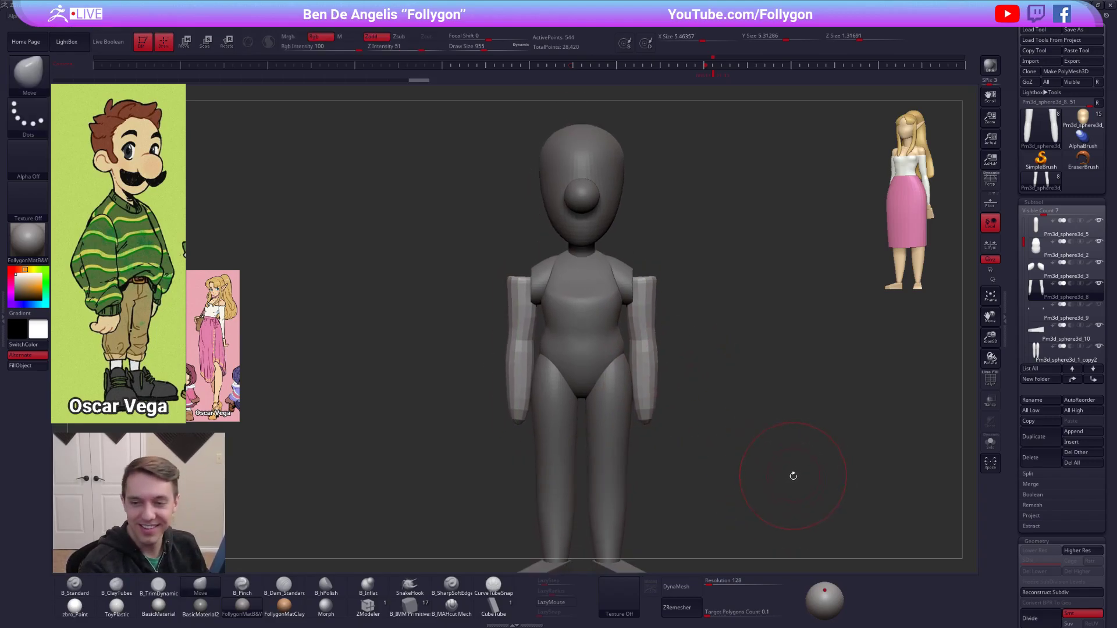
Turn on PolyFrame, hide the rounded lower ends of the arms and delete the hidden geometry.
key(shift+f)
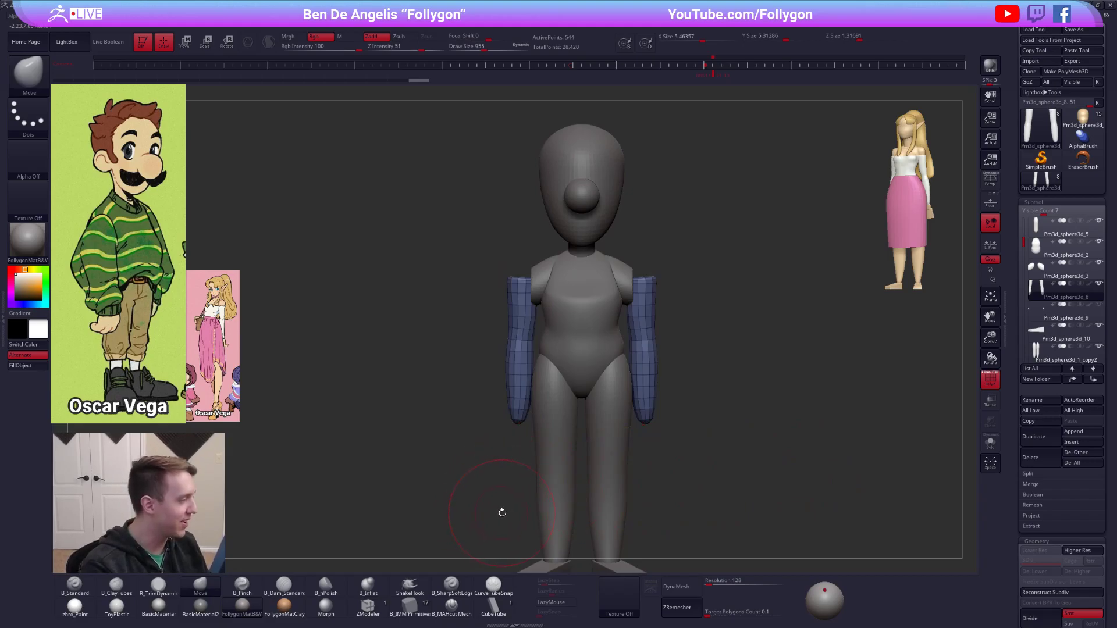
ctrl+right_drag(514, 418, 512, 450)
mouse_move(553, 409)
ctrl+alt+shift+mouse_down()
mouse_move(505, 413)
mouse_move(541, 433)
ctrl+alt+shift+mouse_up()
key(2)
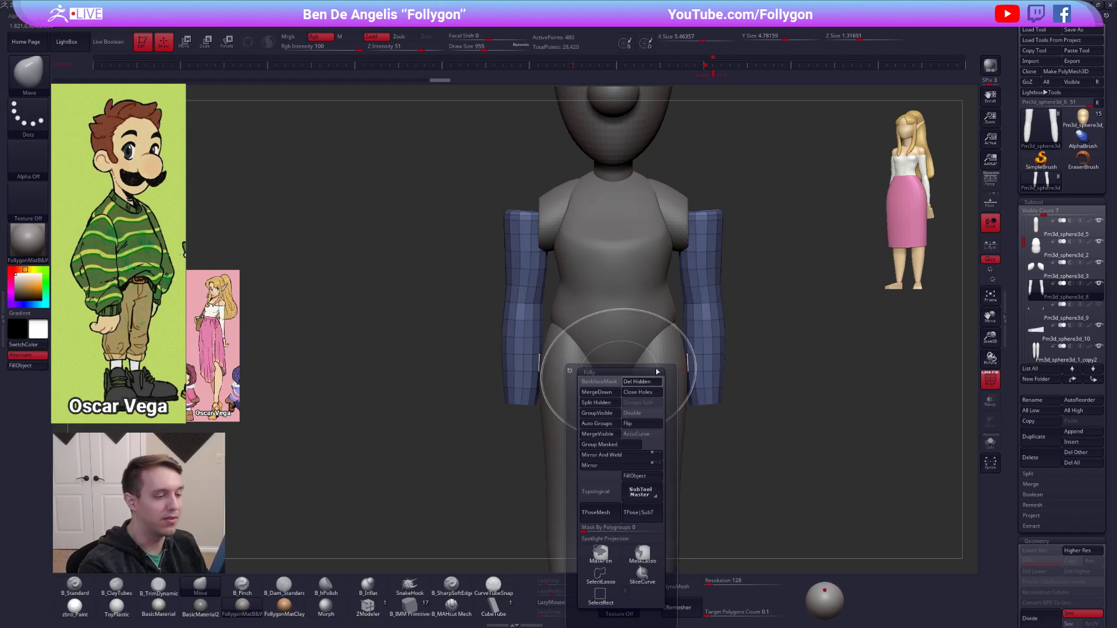
click(653, 381)
Isolate the arms, hide their upper end caps, delete the hidden geometry and show the whole figure again.
key(alt+shift+s)
key(f)
drag(705, 217, 700, 217)
mouse_move(588, 224)
alt+mouse_down()
mouse_move(530, 265)
mouse_move(529, 297)
alt+mouse_up()
mouse_move(595, 260)
ctrl+alt+shift+mouse_down()
mouse_move(643, 213)
mouse_move(716, 244)
mouse_move(669, 242)
ctrl+alt+shift+mouse_up()
key(space)
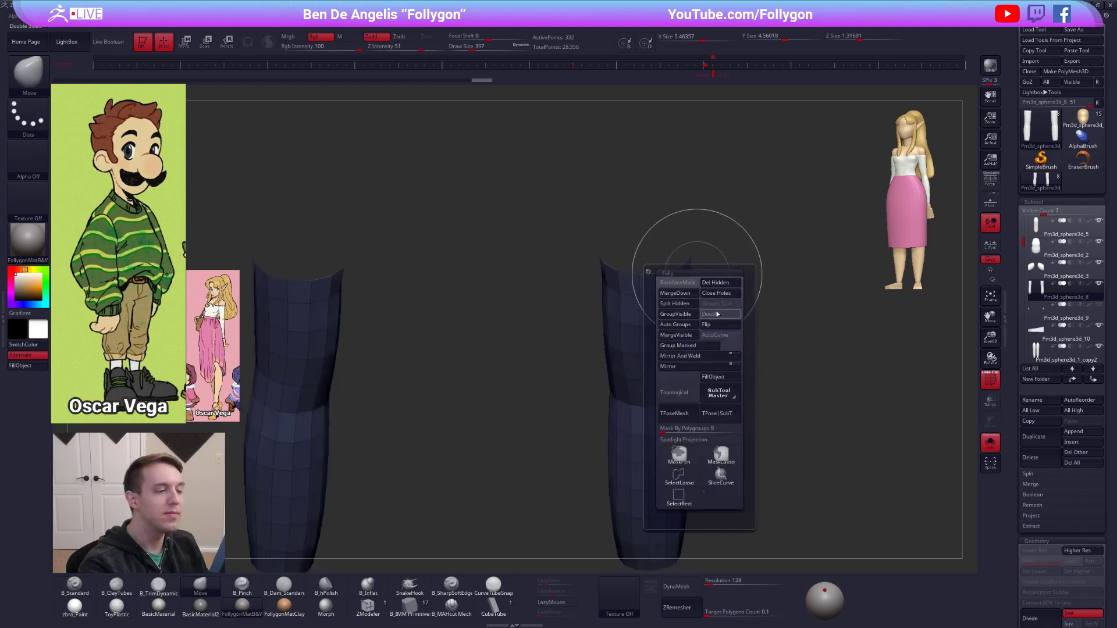
ctrl+shift+click(738, 219)
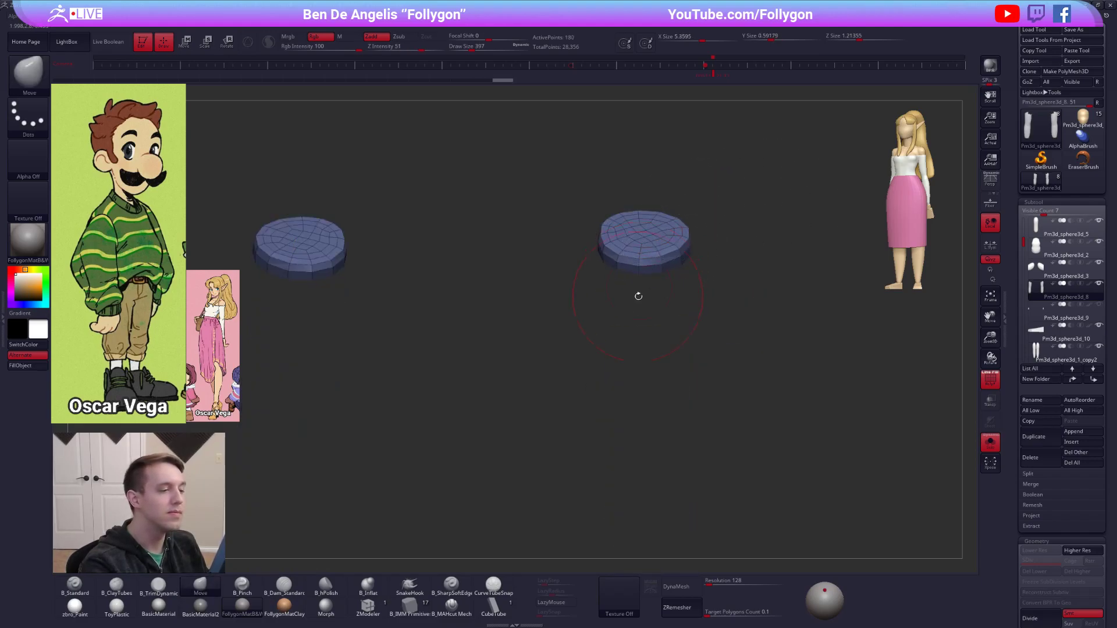
mouse_move(647, 283)
ctrl+alt+shift+mouse_down()
mouse_move(571, 294)
mouse_move(617, 277)
ctrl+alt+shift+mouse_up()
key(space)
mouse_move(757, 249)
ctrl+shift+mouse_down()
mouse_move(781, 238)
mouse_move(756, 291)
ctrl+shift+mouse_up()
key(space)
click(789, 256)
key(shift+s)
alt+drag(700, 382, 700, 350)
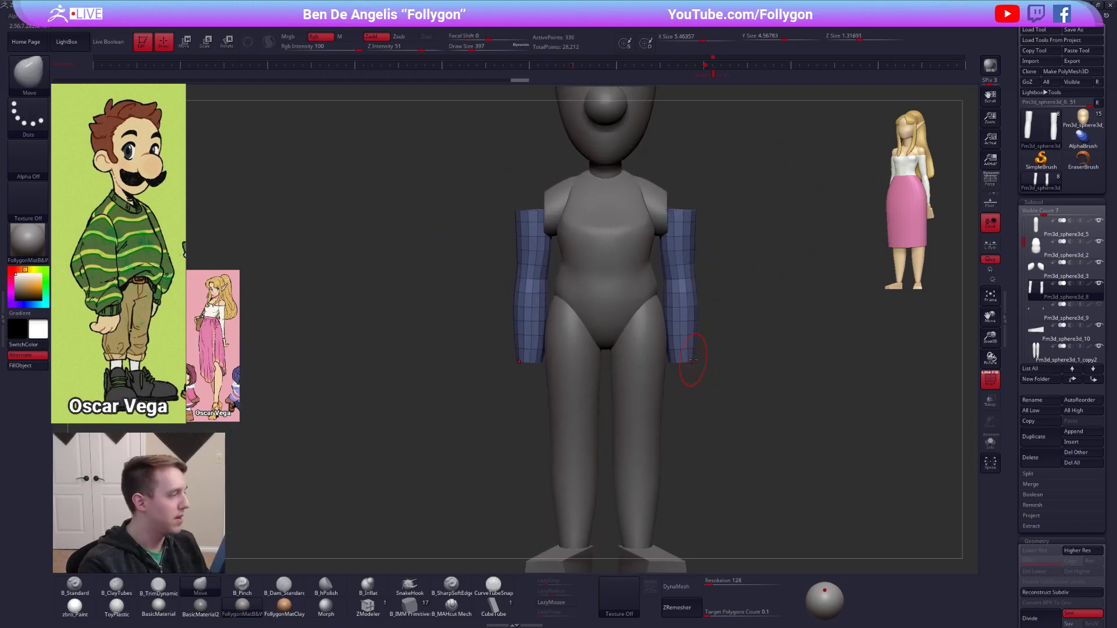
Rotate and reposition the arms from the side with the Transpose line so they angle slightly forward.
shift+drag(546, 378, 624, 388)
key(r)
mouse_move(560, 222)
shift+mouse_down()
mouse_move(560, 374)
mouse_move(595, 377)
mouse_move(576, 380)
mouse_move(663, 345)
mouse_move(633, 348)
shift+mouse_up()
key(w)
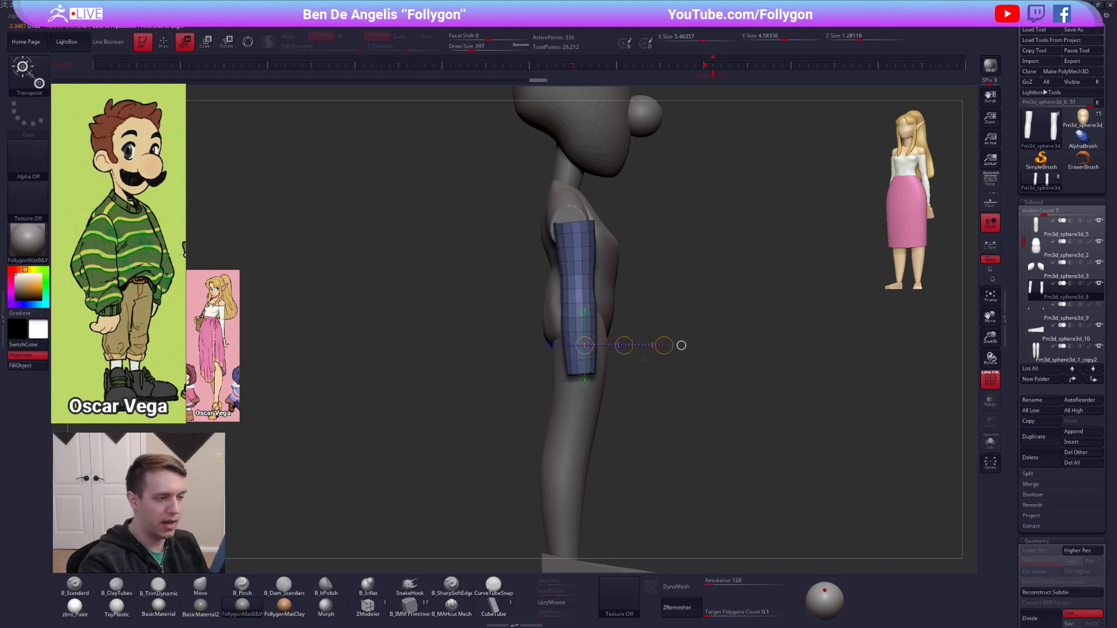
key(q)
scroll(1015, 333, down, 5)
scroll(1015, 332, down, 6)
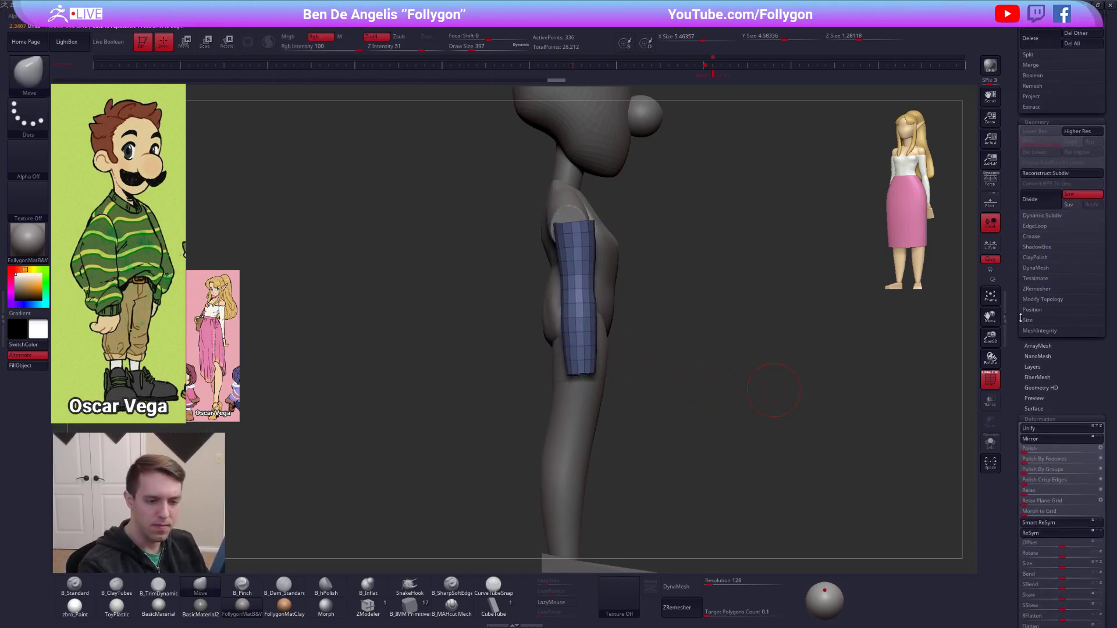
Inflate the low-poly arms with the Inflate deformation so they become thicker.
drag(1062, 424, 1089, 433)
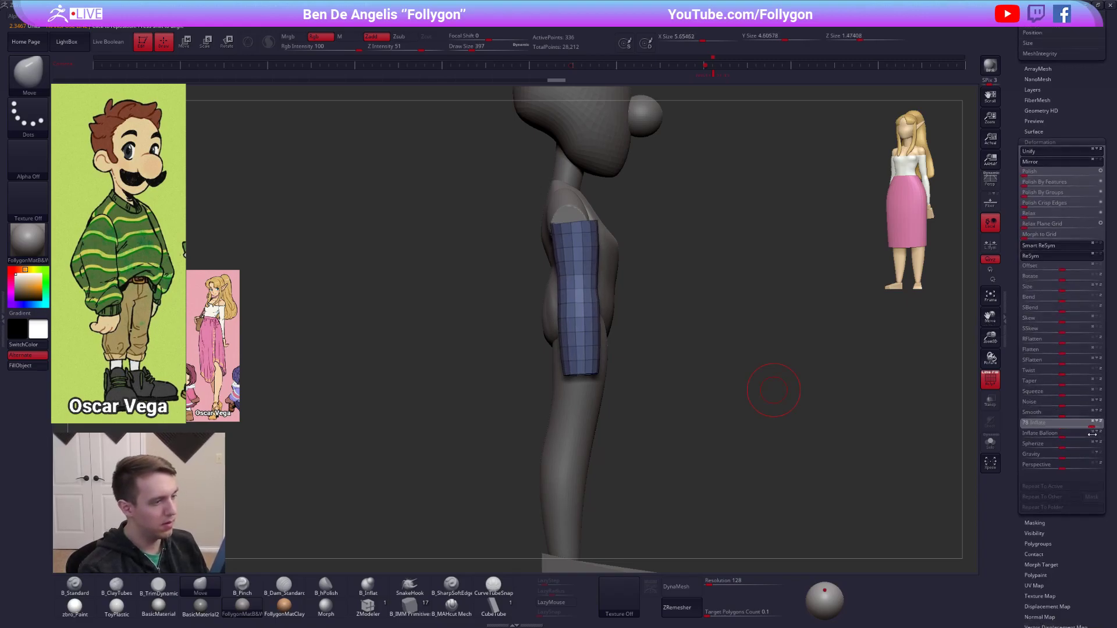
drag(762, 467, 716, 381)
alt+click(604, 394)
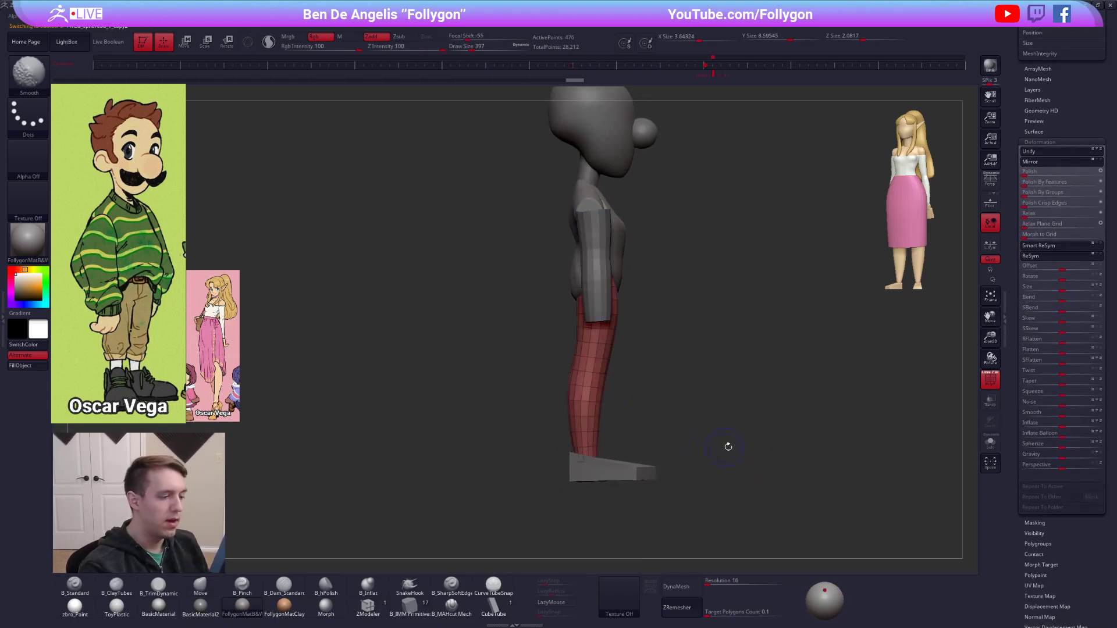
Select the torso, pull its lower end down between the legs with a larger Move brush, and check it with PolyFrame off.
drag(720, 448, 676, 482)
alt+click(580, 337)
right_click(582, 340)
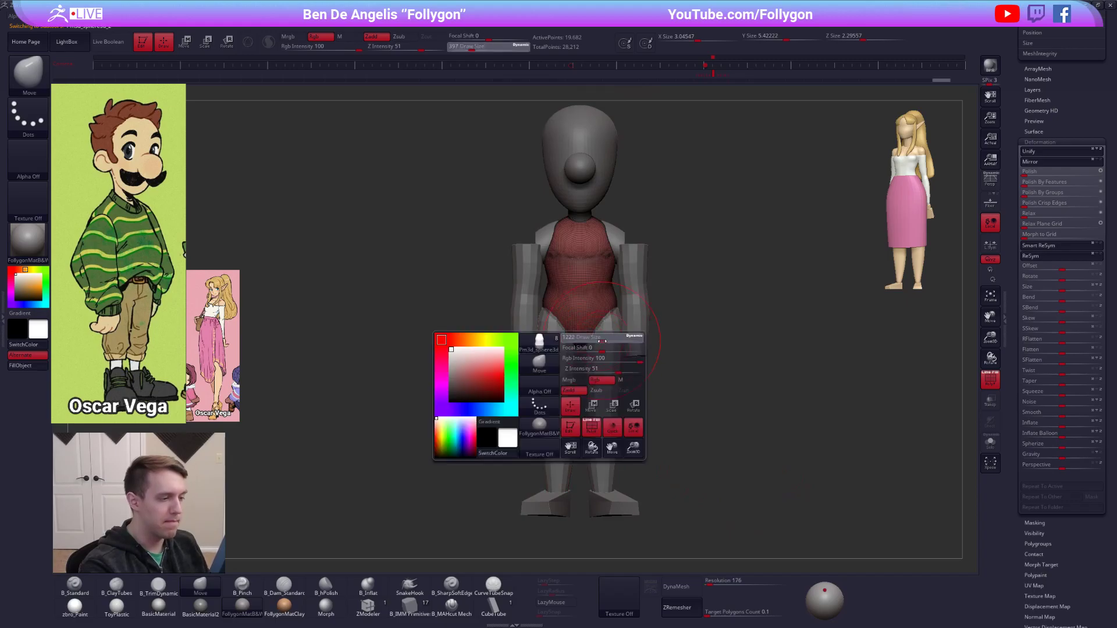
key(space)
drag(595, 370, 590, 370)
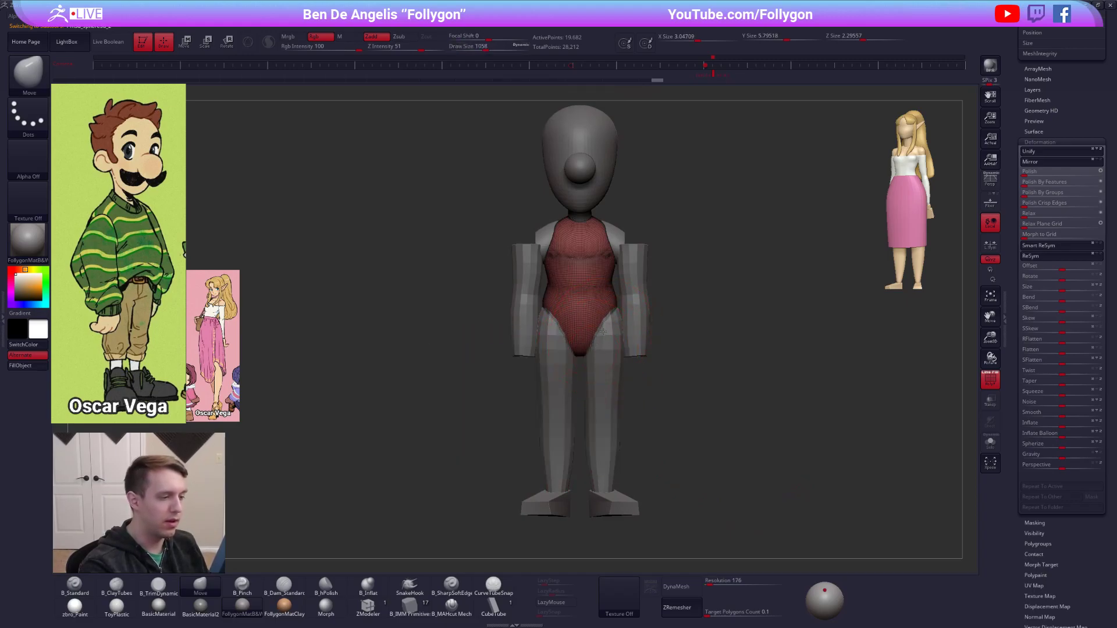
drag(1013, 252, 1028, 403)
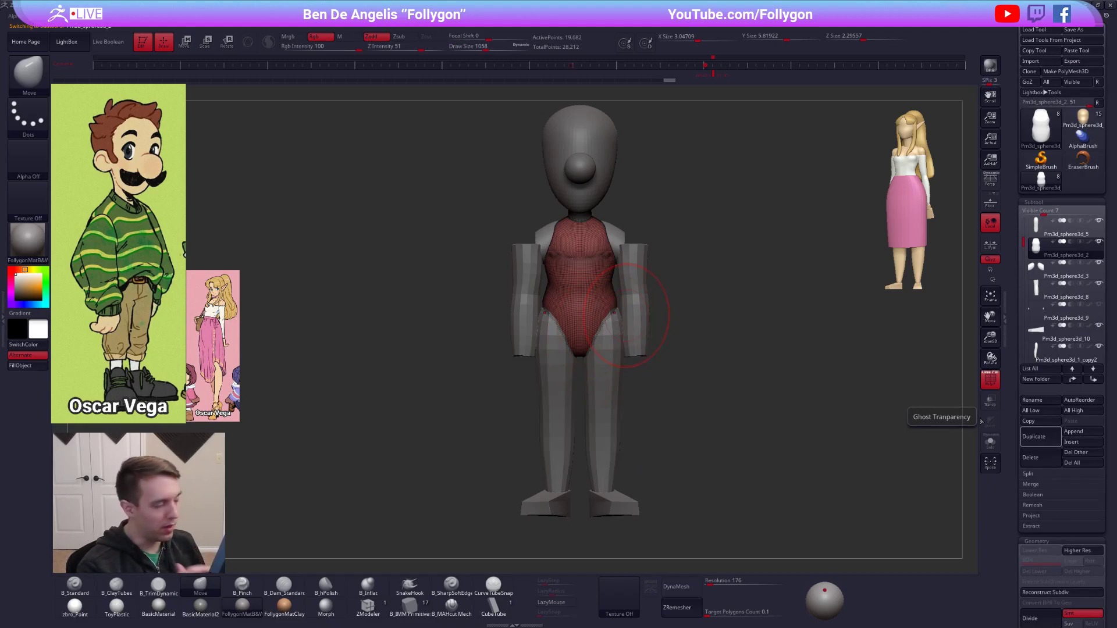
key(shift+f)
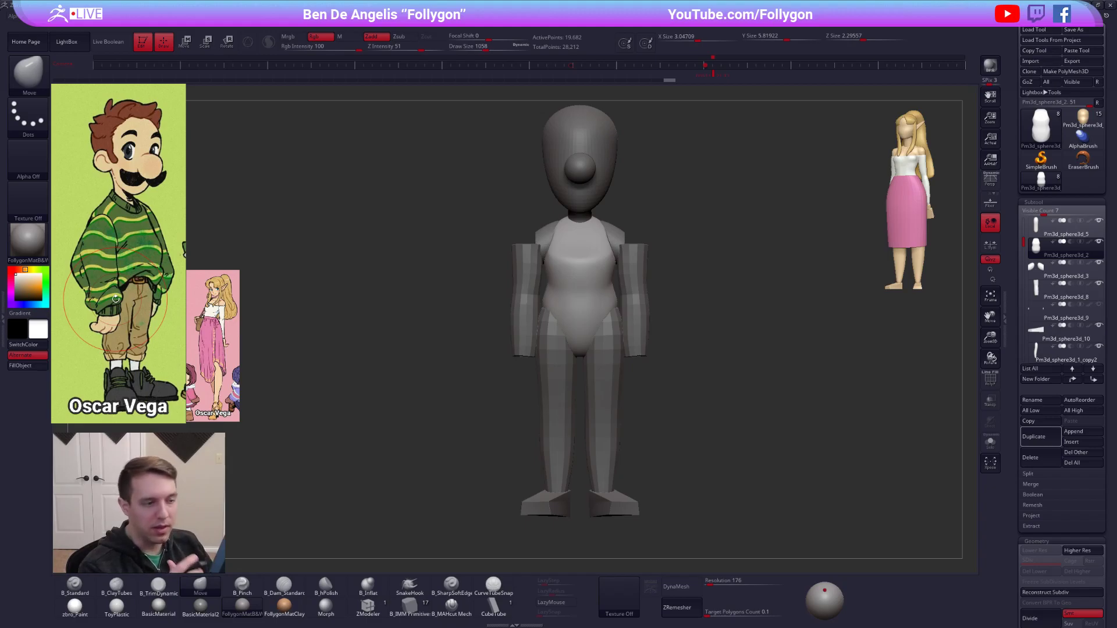
key(alt+s)
key(alt+s)
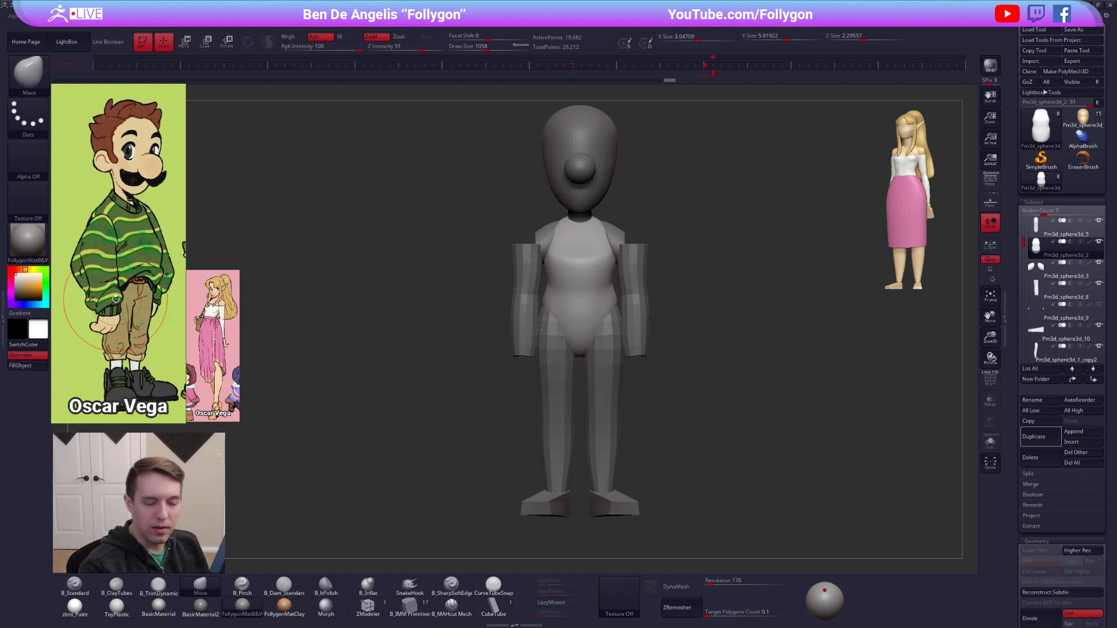
Select the legs, turn on PolyFrame, duplicate them, and trim the copy's upper ends flat by deleting the hidden geometry.
alt+click(606, 433)
key(shift+f)
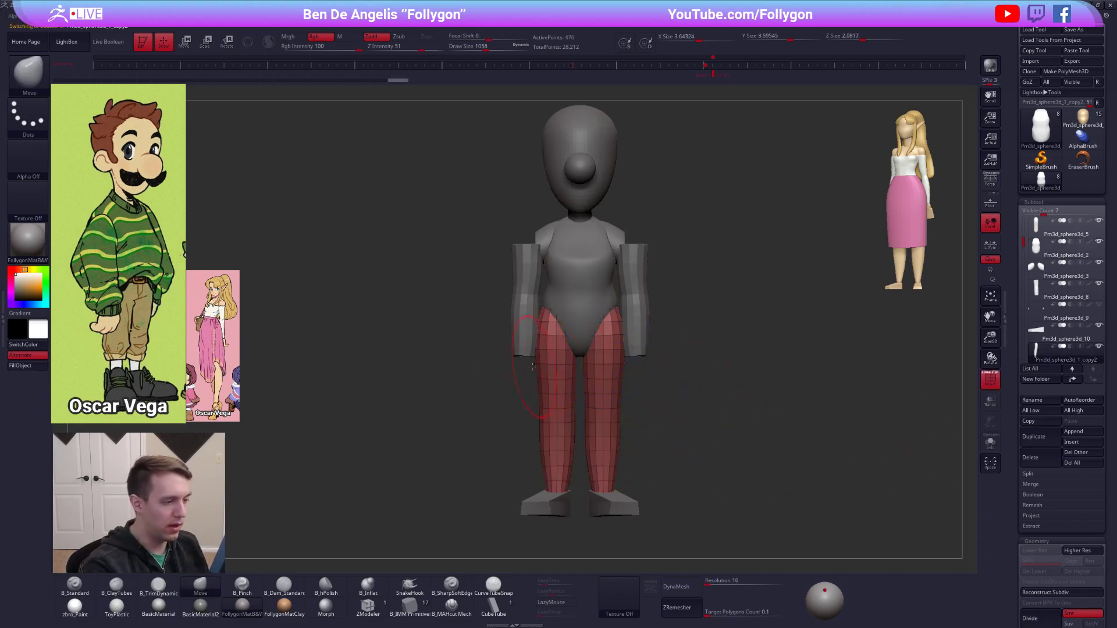
mouse_move(493, 336)
ctrl+alt+shift+mouse_down()
mouse_move(617, 270)
mouse_move(691, 352)
mouse_move(628, 393)
mouse_move(732, 323)
ctrl+alt+shift+mouse_up()
key(space)
click(724, 347)
key(space)
click(659, 417)
click(1055, 435)
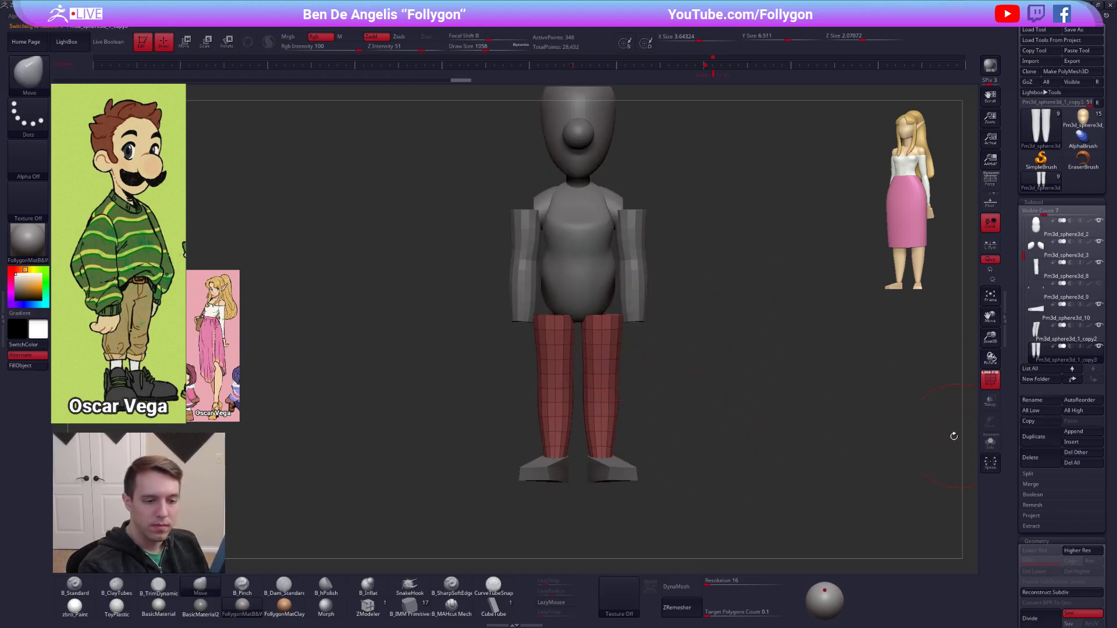
Isolate the duplicated legs and pull their inner top edges together at the centre with the Move brush.
click(410, 605)
key(m)
click(839, 448)
mouse_move(842, 429)
mouse_down()
mouse_move(765, 369)
mouse_move(611, 379)
mouse_move(583, 341)
mouse_up()
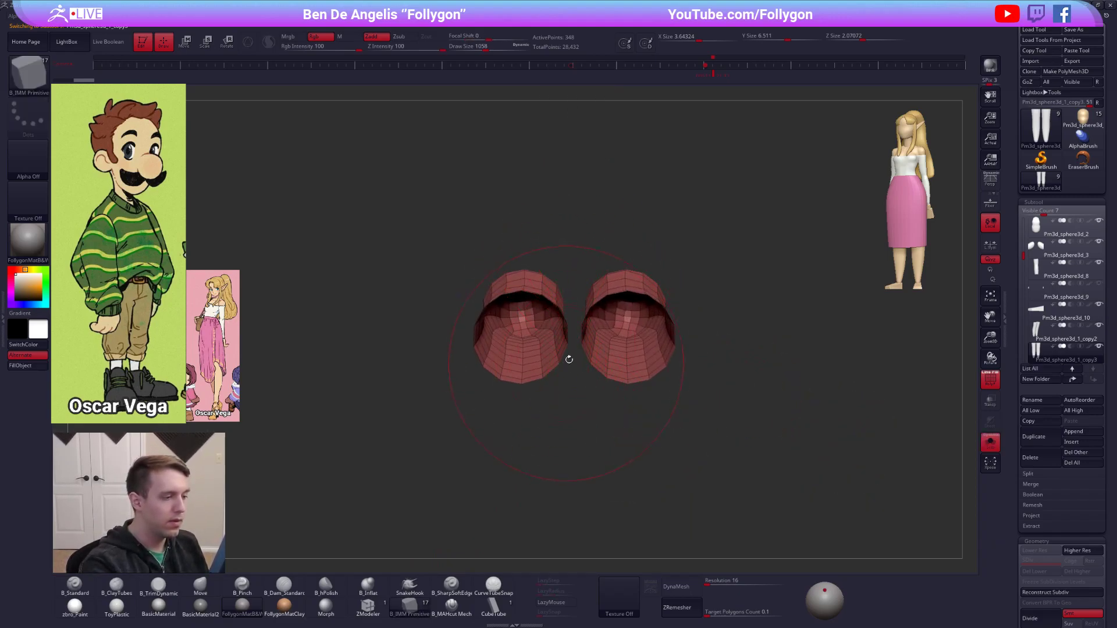
key(b)
key(m)
key(v)
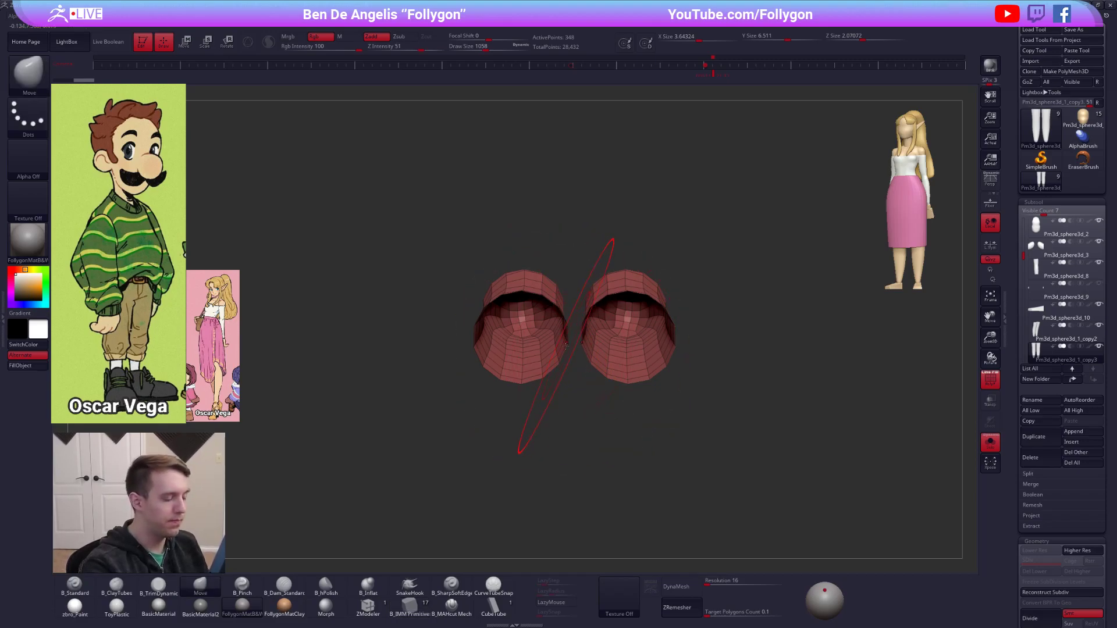
key(space)
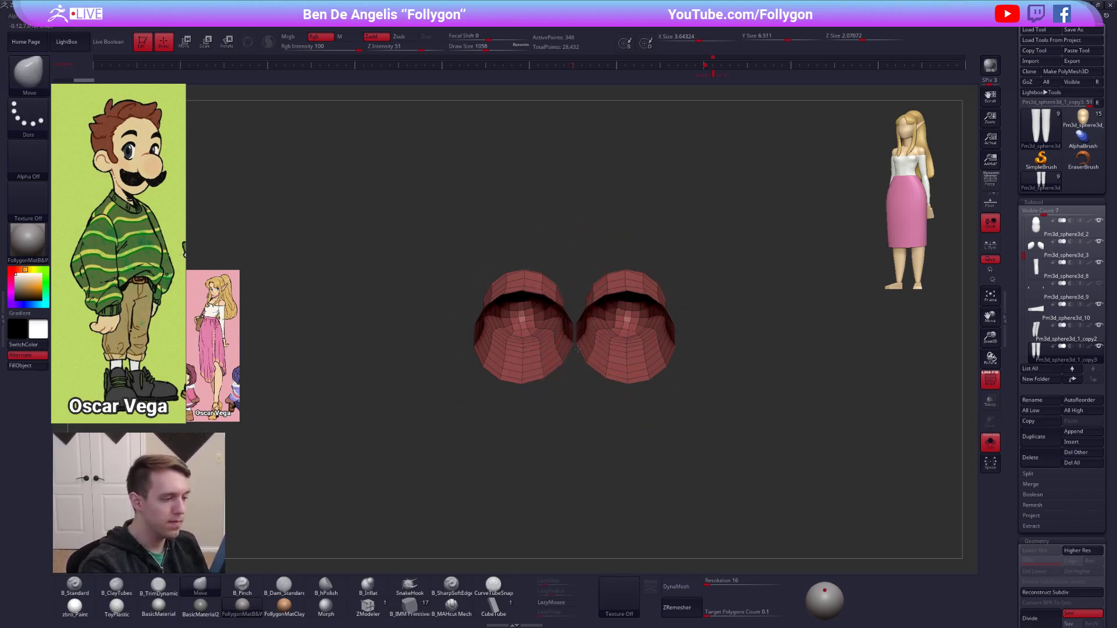
key(space)
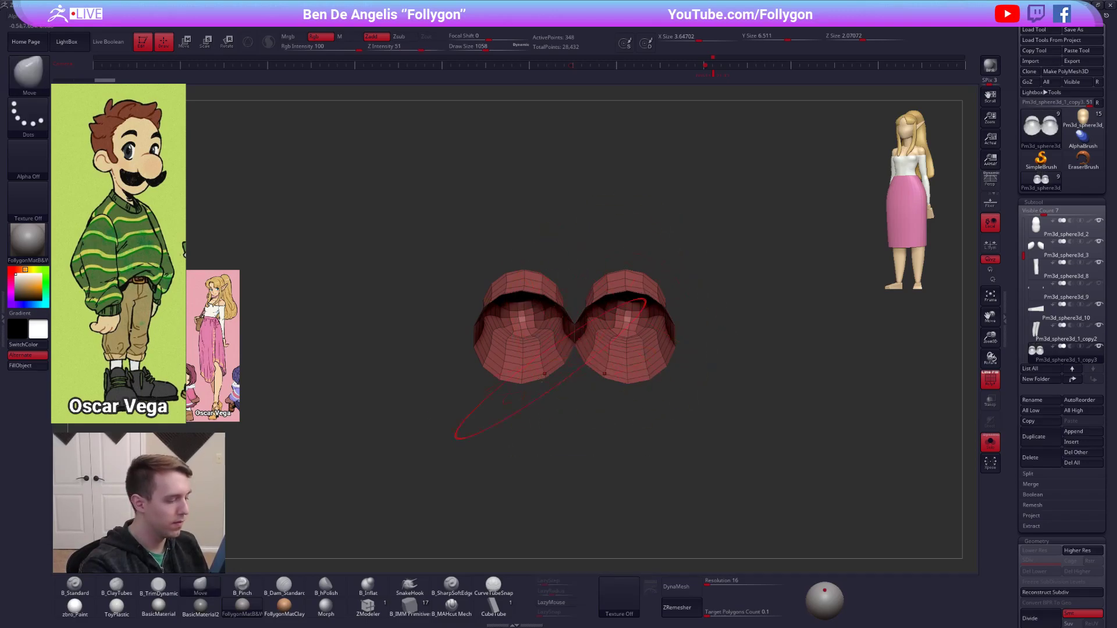
Insert a low-poly cylinder between the leg tops with B_IMM Primitives and delete the surrounding duplicate leg geometry.
click(409, 605)
drag(574, 343, 581, 318)
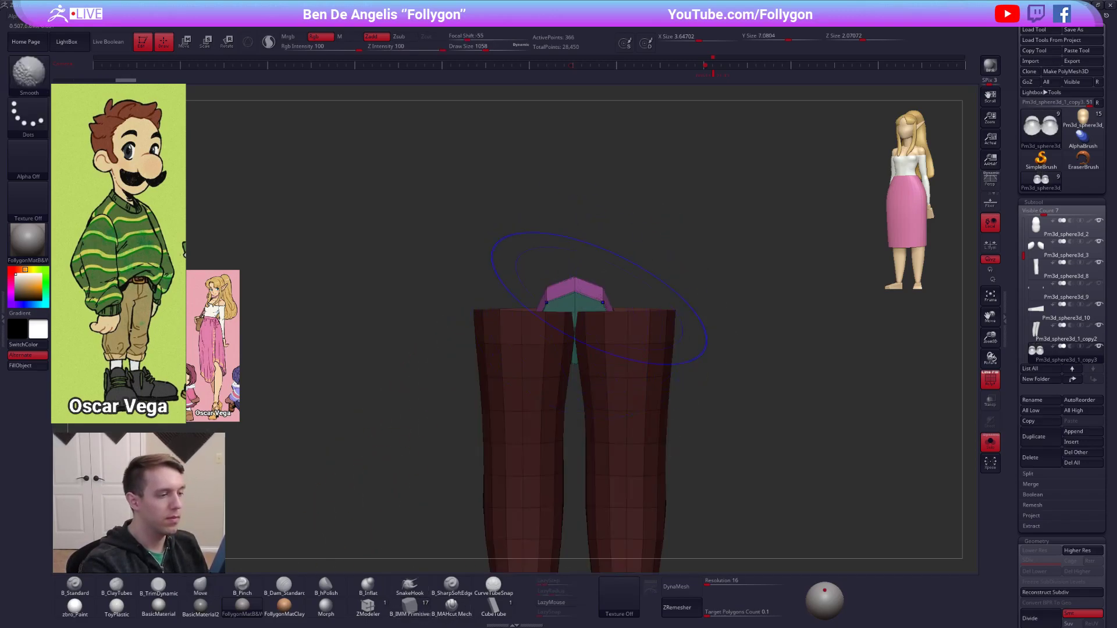
ctrl+shift+click(590, 300)
key(space)
click(614, 333)
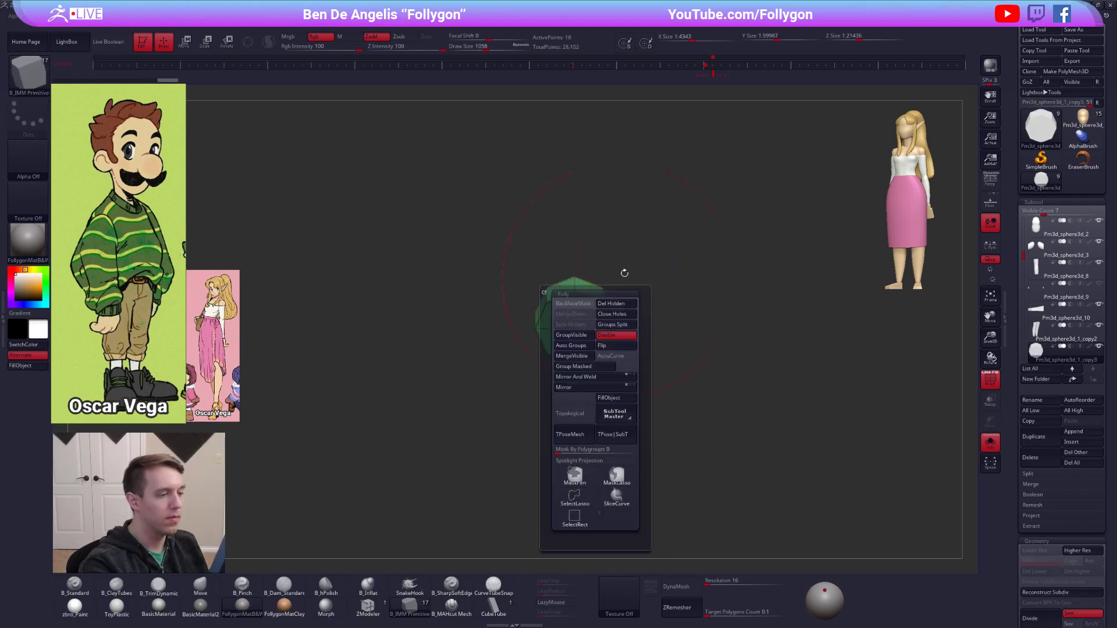
Rotate the cylinder upright with the Transpose line, show the whole figure and scale the cylinder up around the hips.
shift+drag(646, 329, 580, 324)
key(r)
drag(415, 278, 535, 199)
click(658, 321)
mouse_move(658, 322)
alt+mouse_down()
mouse_move(649, 279)
mouse_move(562, 294)
mouse_move(719, 313)
mouse_move(907, 313)
alt+mouse_up()
key(e)
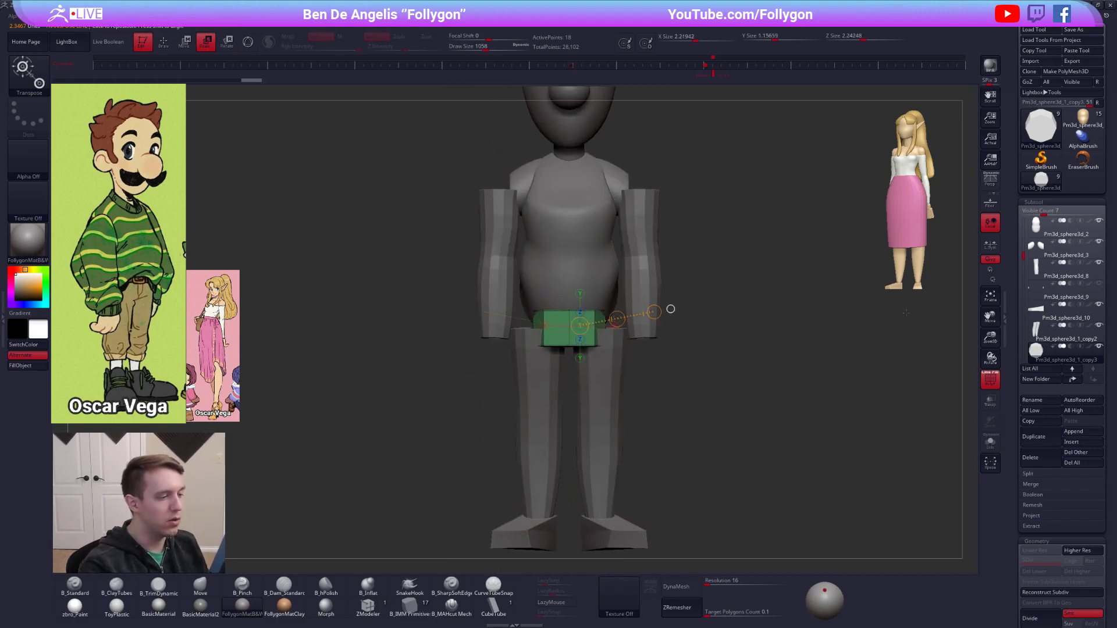
Stretch the waist cylinder sideways to the width of the hips and turn on its smoothed preview.
key(w)
shift+drag(569, 309, 753, 314)
key(d)
drag(608, 347, 612, 413)
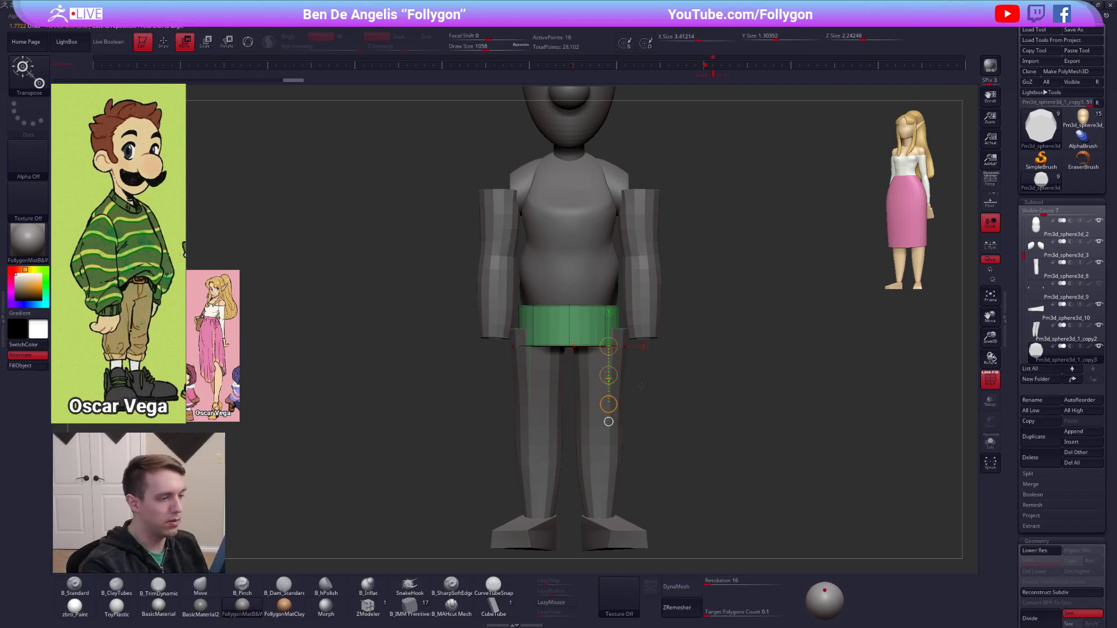
ctrl+right_drag(653, 402, 655, 320)
Line the figure up beside the reference, compare the waist height with the Transpose line and adjust the waist cylinder's height.
click(712, 65)
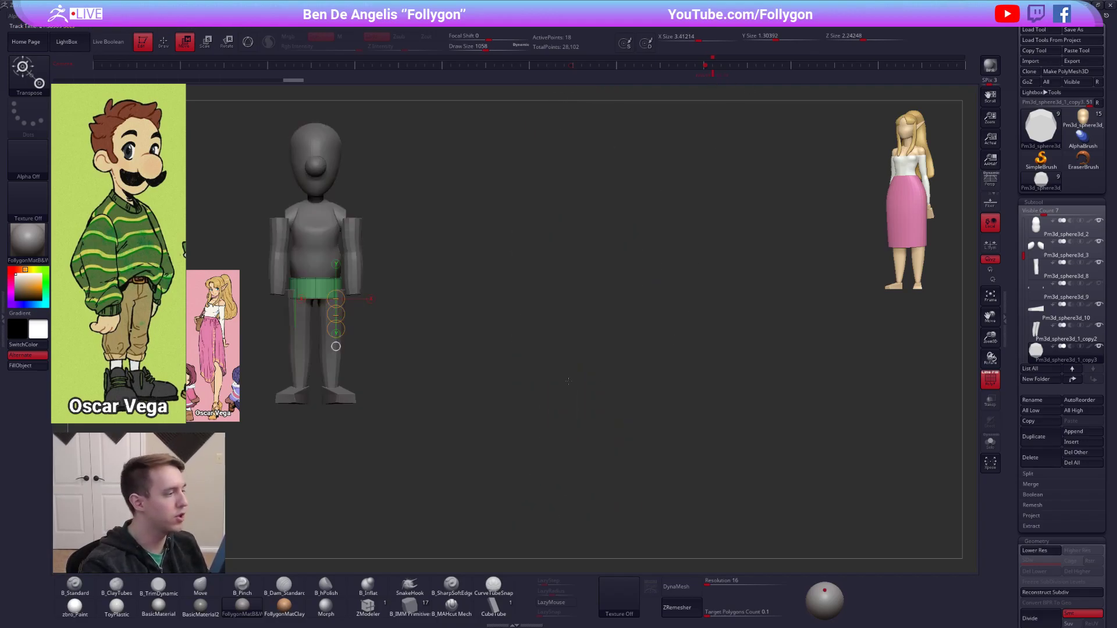
drag(316, 277, 97, 278)
drag(319, 294, 315, 358)
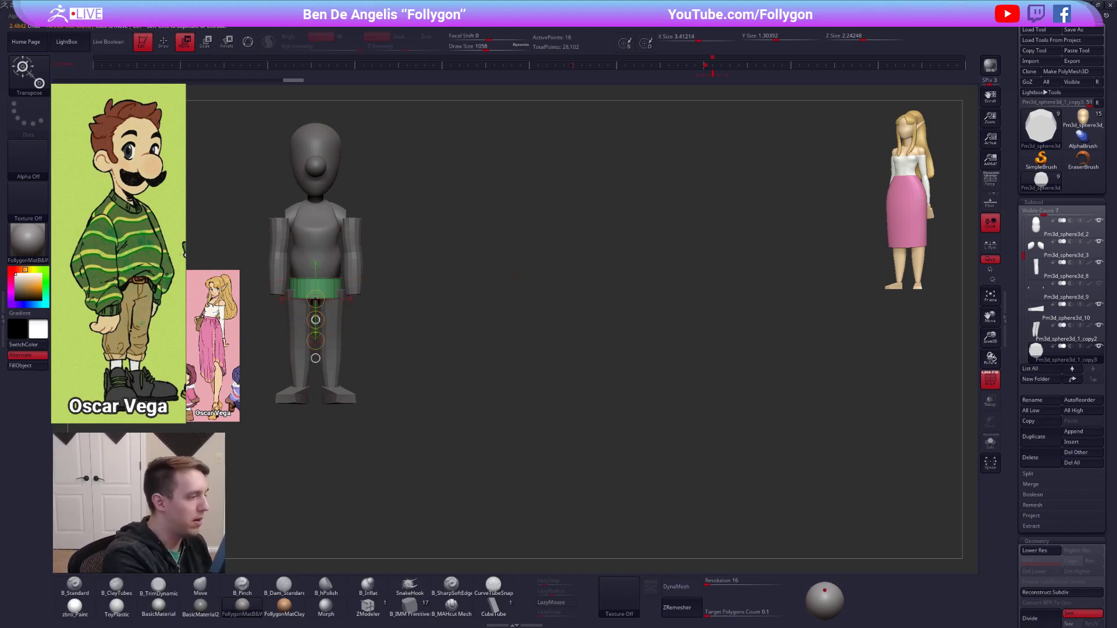
mouse_move(315, 277)
mouse_down()
mouse_move(116, 277)
mouse_move(135, 311)
mouse_up()
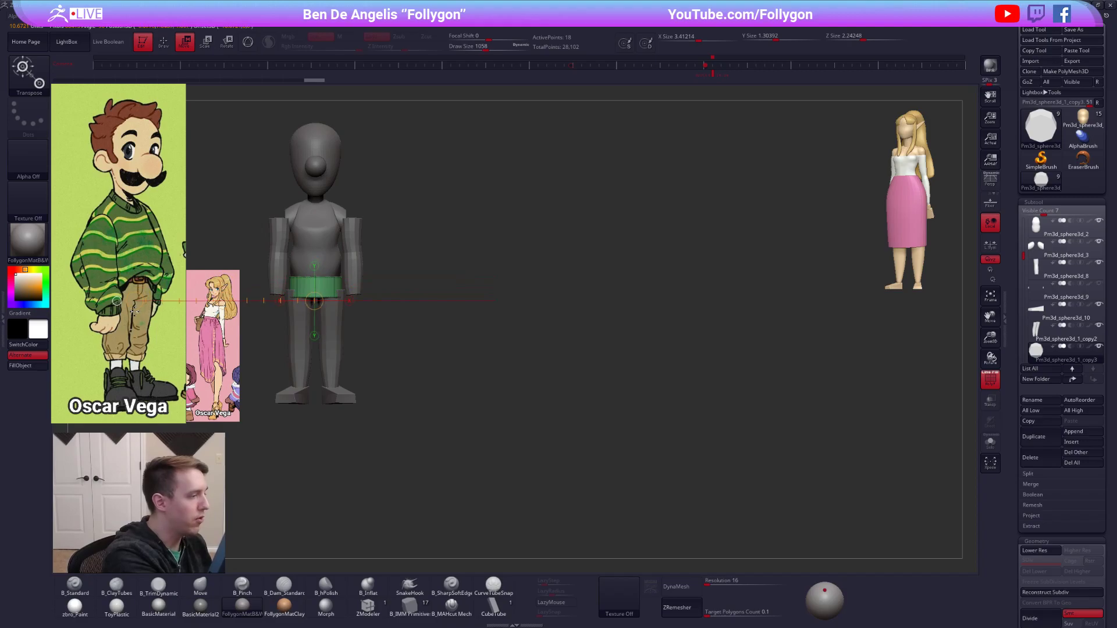
mouse_move(315, 276)
mouse_down()
mouse_move(316, 334)
mouse_move(315, 317)
mouse_up()
Stretch the waist cylinder front to back from the side so it surrounds the hips, and return to Draw mode.
drag(384, 326, 541, 390)
shift+drag(467, 324, 550, 324)
drag(476, 304, 576, 303)
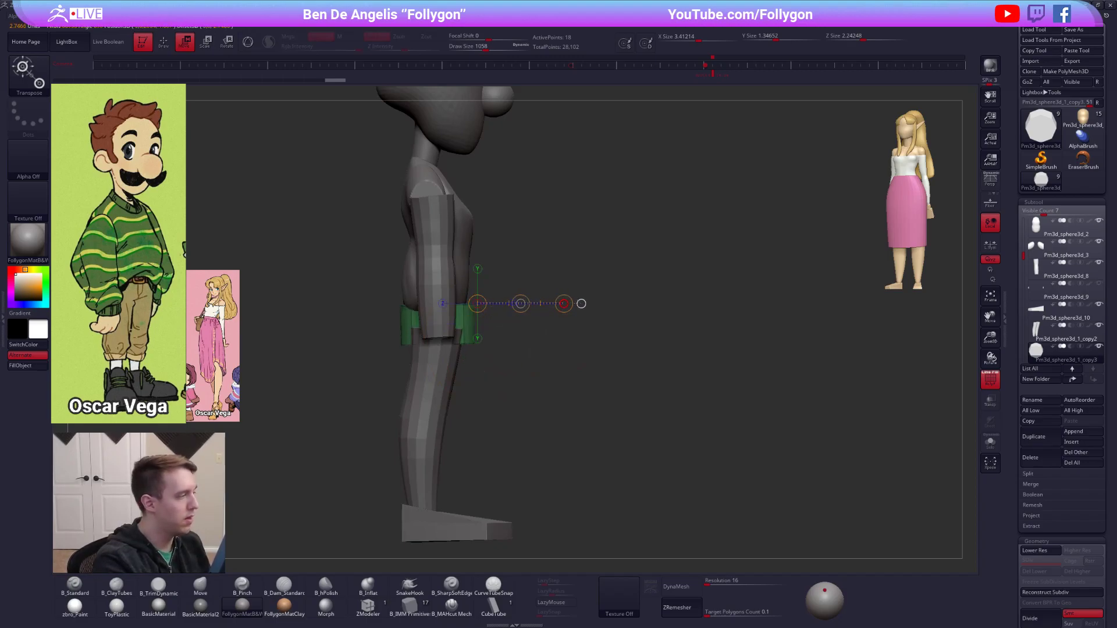
key(q)
mouse_move(484, 349)
mouse_down()
mouse_move(527, 378)
mouse_move(466, 352)
mouse_move(431, 302)
mouse_up()
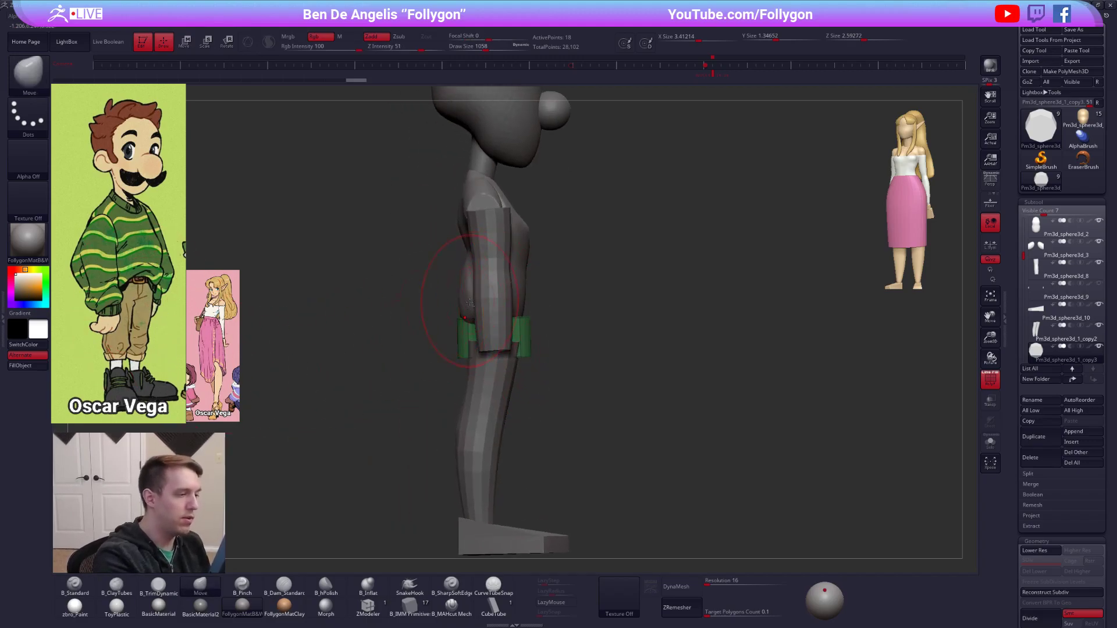
Select the torso, smooth its waist slightly and check its isolated side profile with PolyFrame off.
alt+click(470, 301)
right_drag(463, 366, 491, 352)
key(shift)
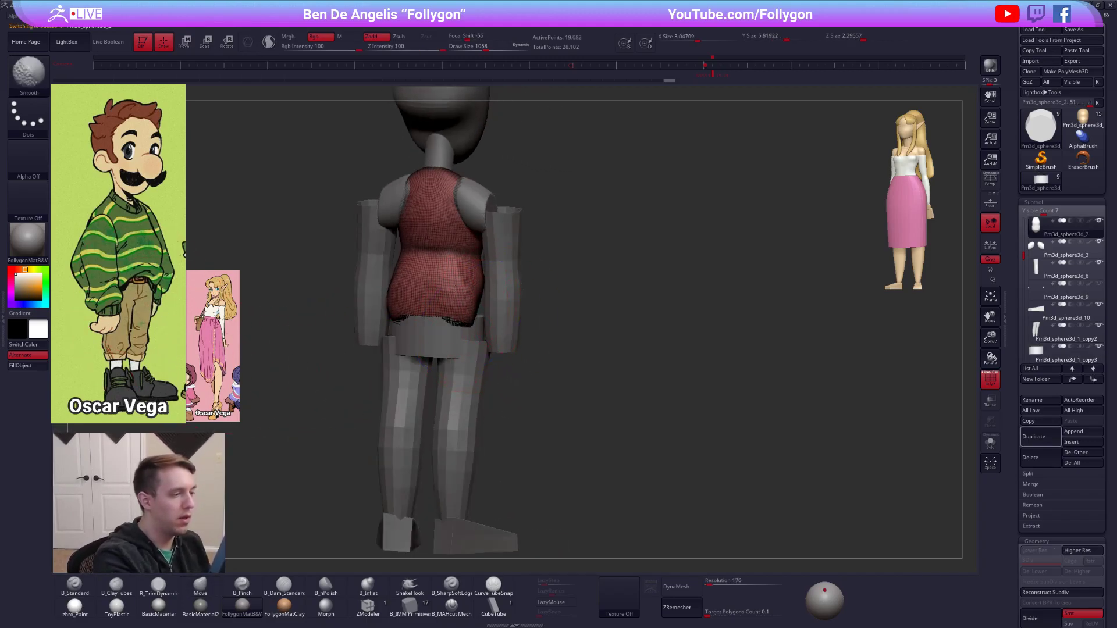
shift+drag(455, 280, 458, 286)
key(alt+s)
right_drag(466, 303, 496, 305)
key(shift+f)
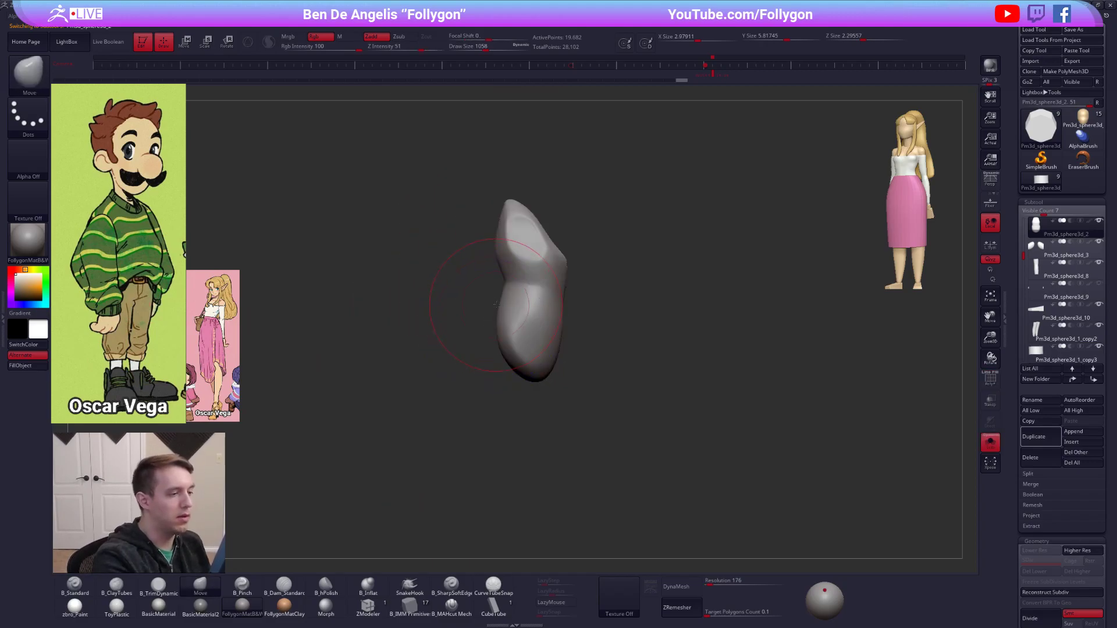
key(alt+s)
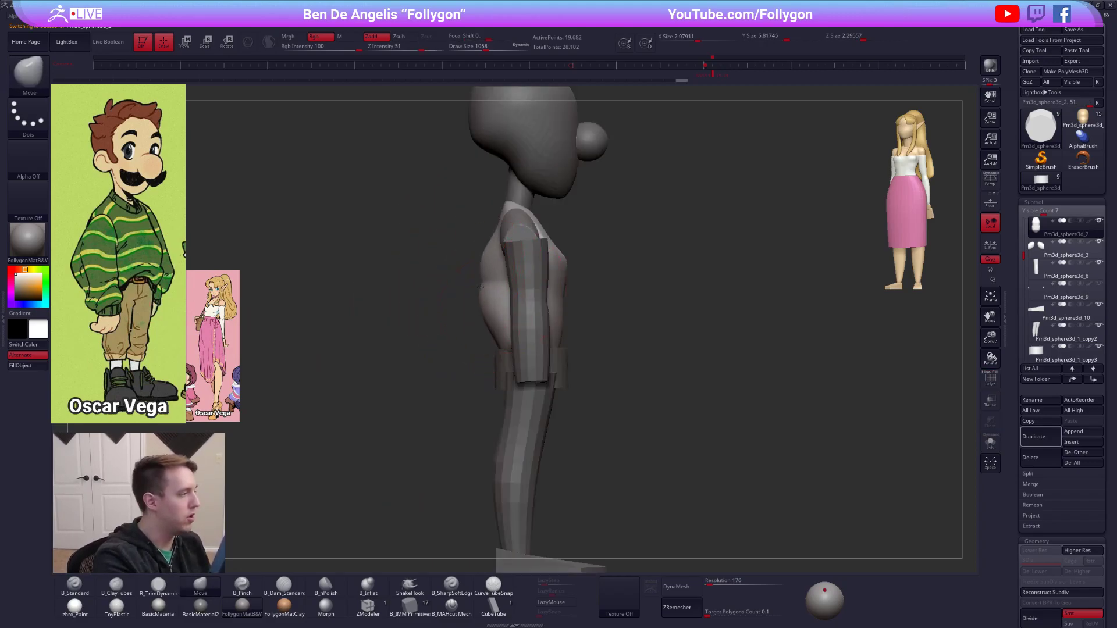
Pull the torso's back outward and down into a baggy sweater overhang above the waist, and smooth the upper back.
drag(472, 297, 481, 339)
shift+right_drag(480, 339, 449, 341)
right_drag(520, 343, 476, 351)
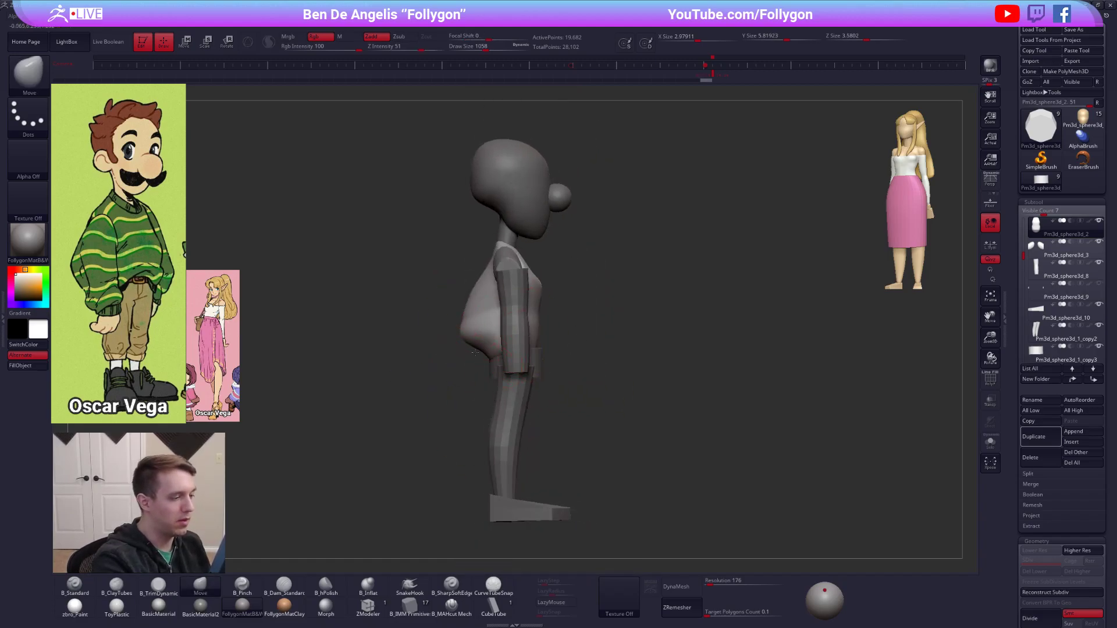
drag(475, 352, 472, 359)
drag(488, 265, 485, 262)
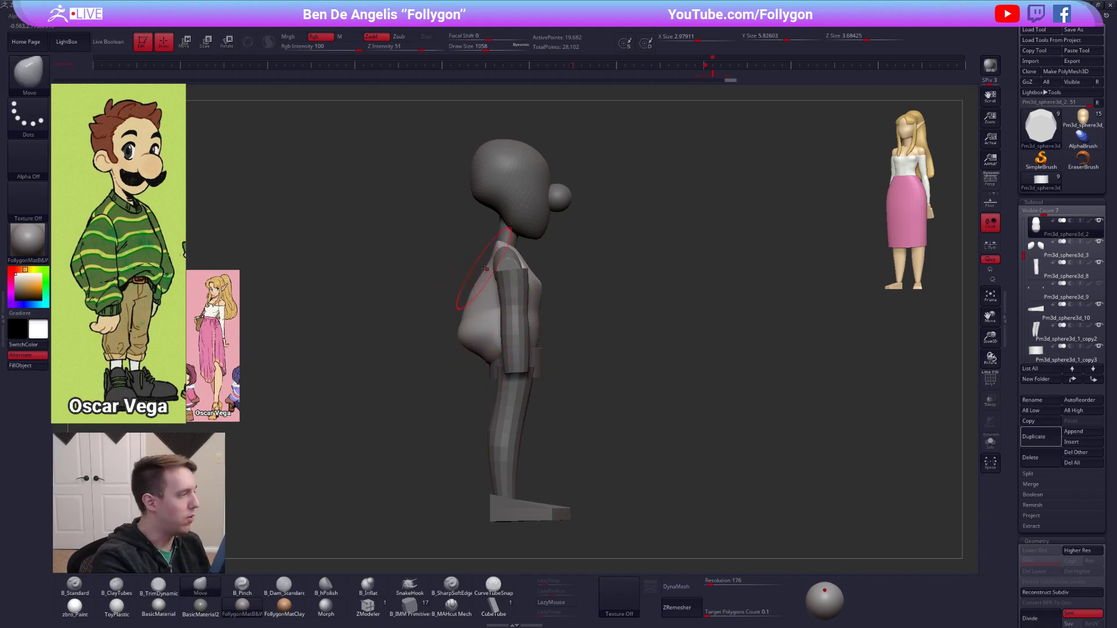
mouse_move(487, 311)
right_down()
mouse_move(515, 304)
mouse_move(488, 287)
right_up()
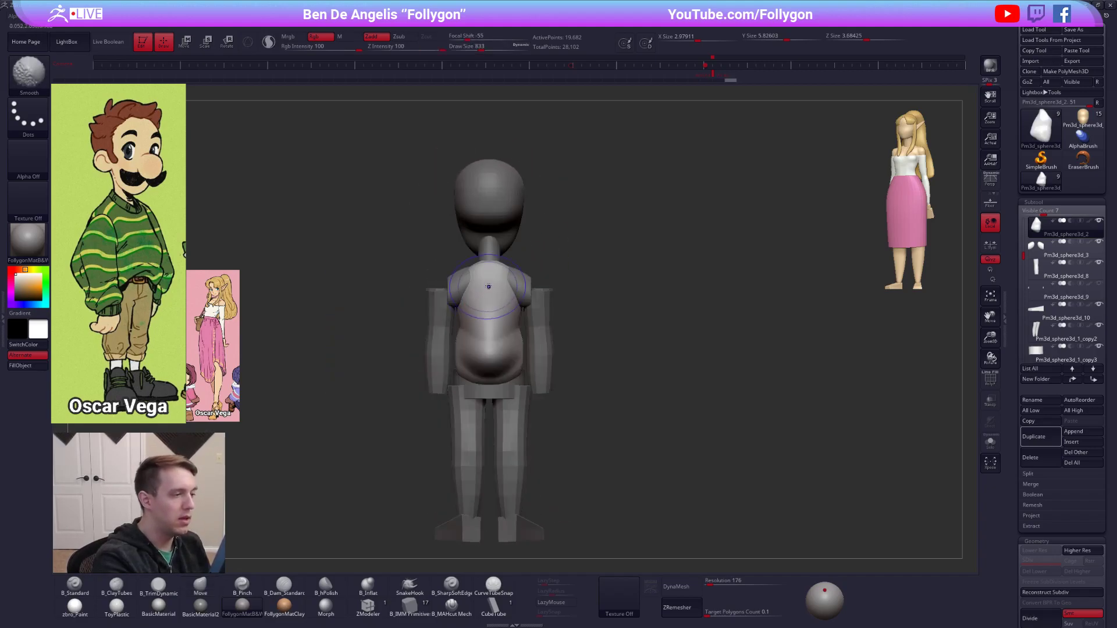
Merge the shoulders into the torso subtool and DynaMesh the combined mesh at resolution 176.
key(ctrl+shift+m)
click(821, 319)
click(787, 343)
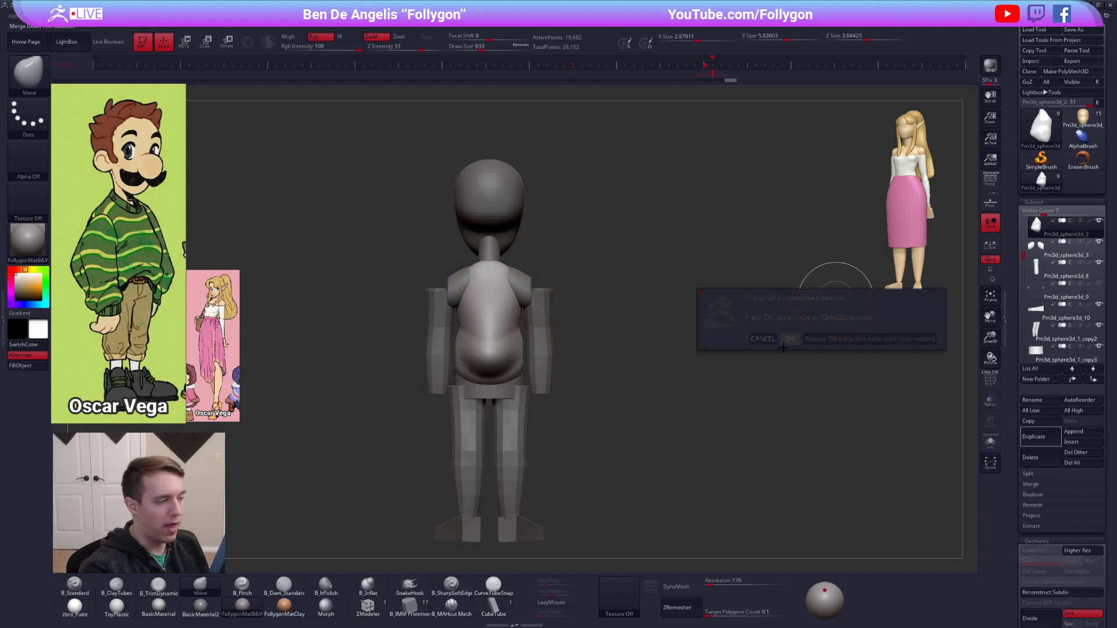
click(675, 587)
Refine the joined shoulder and armpit area on the sweater's back with the B_Pinch brush.
mouse_move(680, 379)
mouse_down()
mouse_move(538, 295)
mouse_move(543, 318)
mouse_move(531, 315)
mouse_up()
key(5)
right_drag(536, 326, 556, 320)
ctrl+right_drag(555, 320, 549, 333)
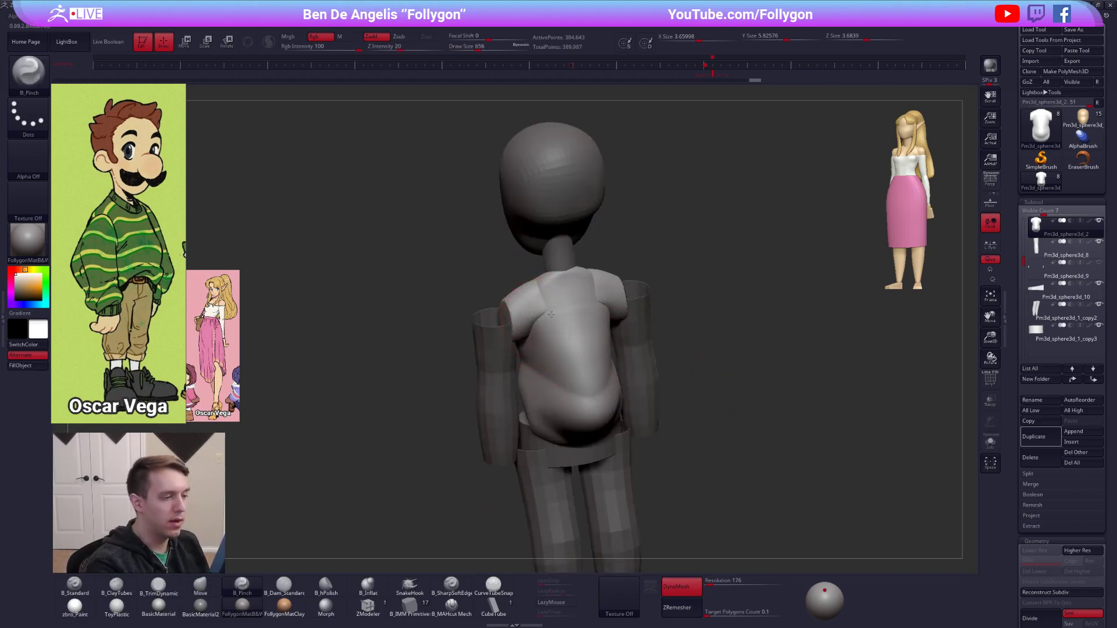
drag(586, 307, 576, 304)
mouse_move(576, 303)
shift+right_down()
mouse_move(612, 307)
mouse_move(578, 313)
shift+right_up()
drag(582, 309, 586, 310)
mouse_move(585, 310)
shift+right_down()
mouse_move(618, 300)
mouse_move(602, 325)
mouse_move(606, 357)
shift+right_up()
Reshape the lower back and side of the sweater with the Move brush at adjusted sizes.
right_click(603, 355)
key(4)
key(space)
drag(606, 357, 611, 357)
drag(610, 357, 590, 358)
right_drag(678, 361, 650, 355)
drag(688, 349, 691, 347)
right_drag(691, 348, 715, 347)
drag(715, 347, 718, 347)
right_drag(719, 347, 754, 350)
Tighten the edge of the sweater's overhanging fold with the B_Pinch brush.
key(5)
right_drag(638, 347, 628, 350)
drag(634, 350, 669, 349)
mouse_move(675, 350)
right_down()
mouse_move(576, 372)
mouse_move(674, 320)
mouse_move(691, 366)
mouse_move(669, 373)
mouse_move(632, 329)
right_up()
Enlarge the Move brush and adjust the bulge at the sweater's back from the side.
key(4)
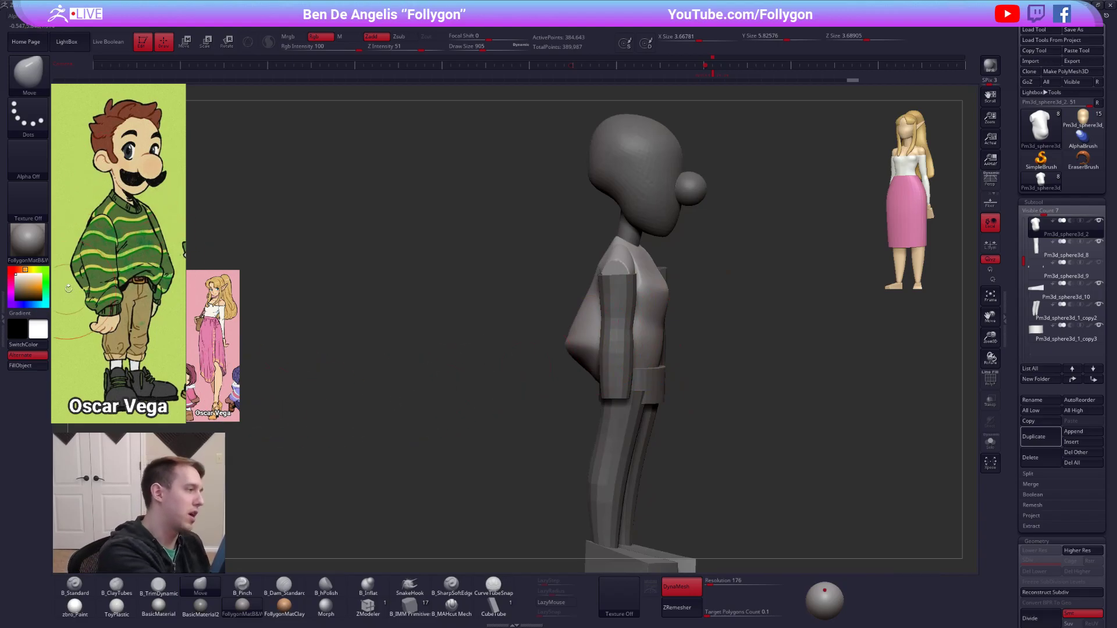
key(space)
drag(612, 316, 617, 316)
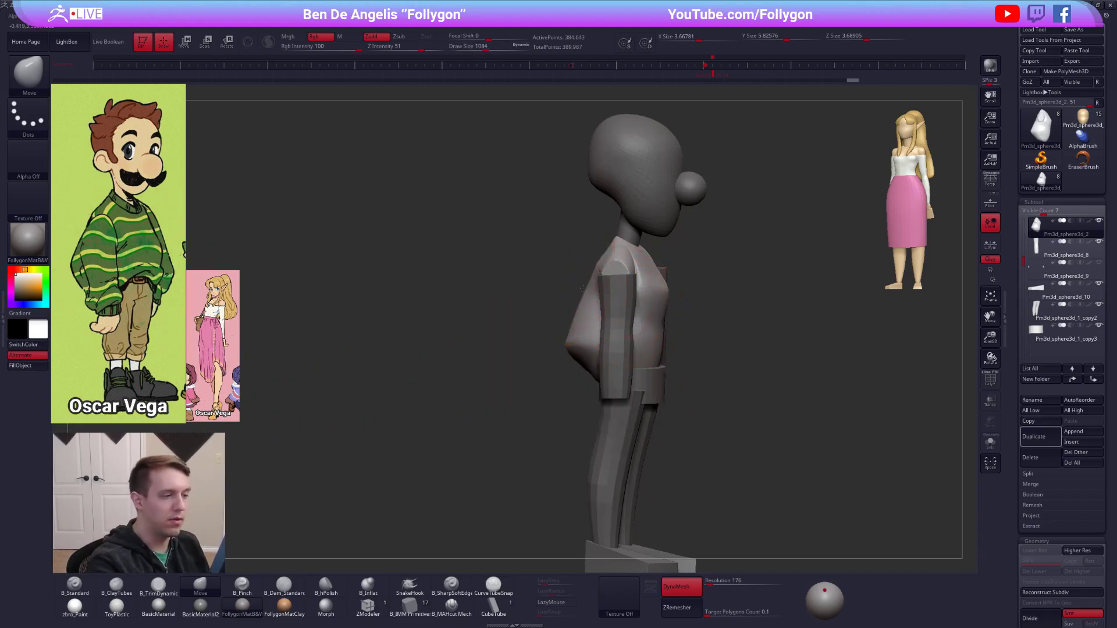
right_drag(572, 356, 515, 364)
right_drag(765, 478, 772, 501)
right_drag(773, 500, 806, 498)
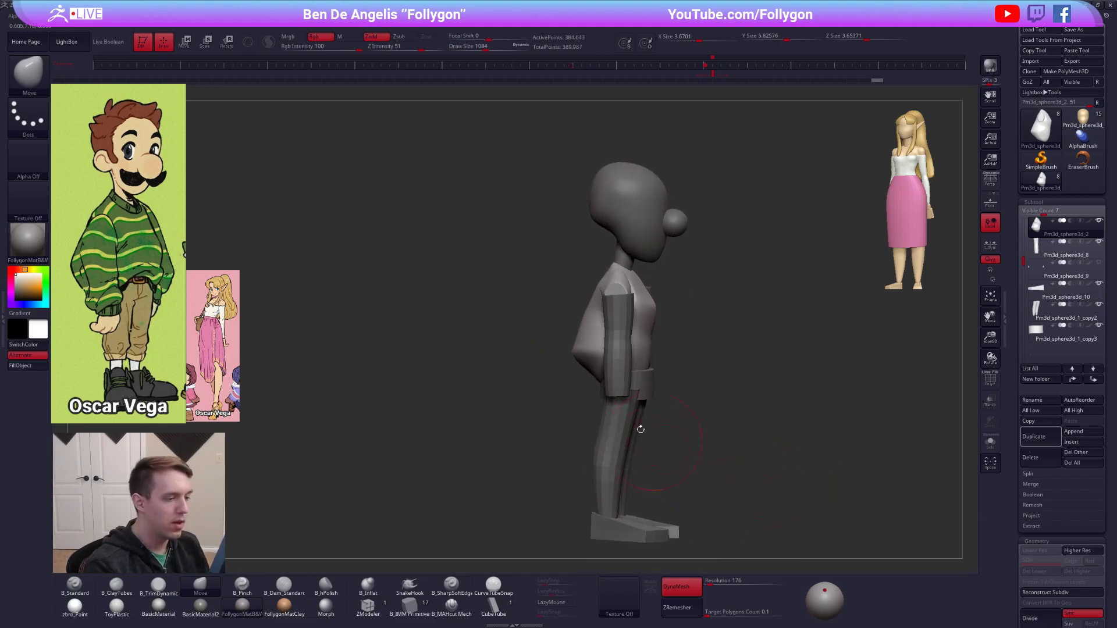
shift+right_drag(651, 438, 666, 437)
Reduce the sweater's back bulge and adjust the torso's front contour with the Move brush at several sizes.
key(space)
drag(581, 348, 588, 331)
key(space)
mouse_move(619, 352)
right_down()
mouse_move(662, 356)
mouse_move(660, 344)
right_up()
key(space)
drag(659, 342, 652, 342)
Try a B_ClayTubes stroke on the chest, widen the torso and pull the chest out over the belly with the Move brush.
key(2)
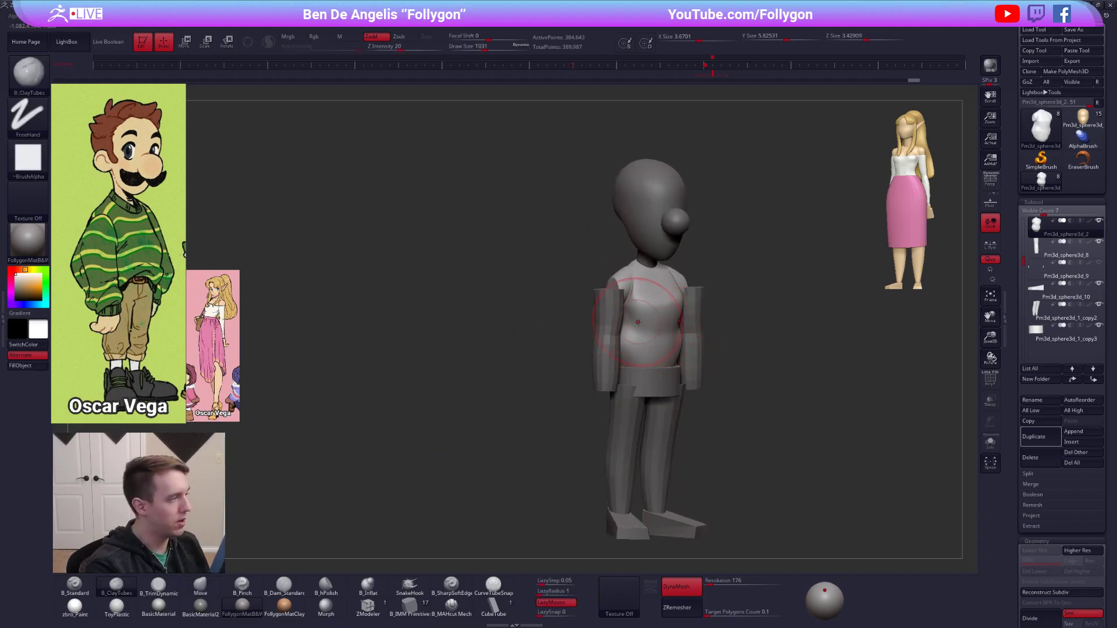
shift+right_drag(652, 318, 638, 320)
key(4)
key(space)
mouse_move(641, 318)
mouse_down()
mouse_move(616, 302)
mouse_move(624, 328)
mouse_up()
key(space)
right_drag(628, 328, 653, 326)
drag(656, 318, 663, 329)
right_drag(662, 329, 678, 330)
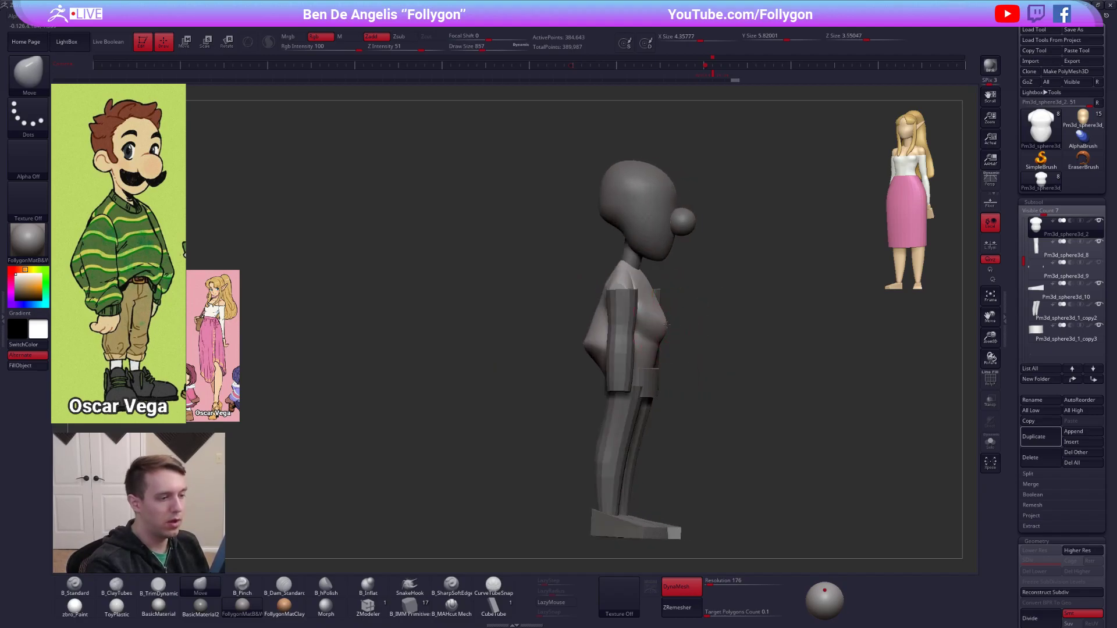
Push the sweater's volume further out over the waist, smooth the front fold and build it up with B_ClayTubes.
shift+right_drag(640, 341, 611, 341)
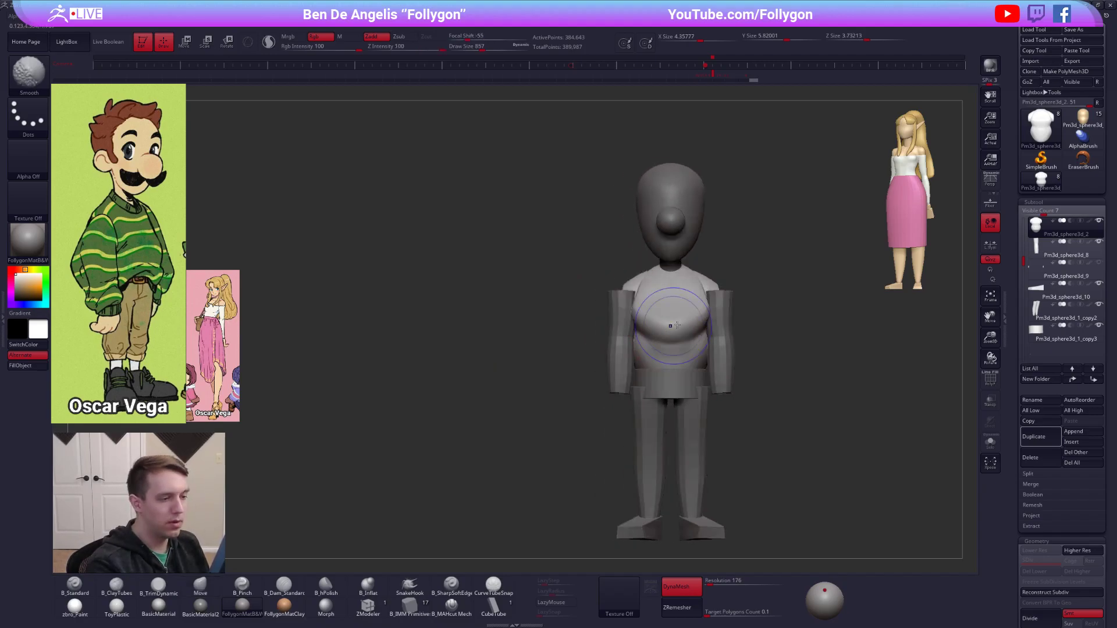
mouse_move(643, 324)
mouse_down()
mouse_move(670, 352)
mouse_move(656, 354)
mouse_up()
key(2)
mouse_move(643, 361)
right_down()
mouse_move(680, 356)
mouse_move(617, 357)
mouse_move(669, 348)
right_up()
Hide the arms subtool to expose the sides of the torso.
alt+click(678, 350)
click(1084, 230)
click(1098, 241)
right_click(644, 353)
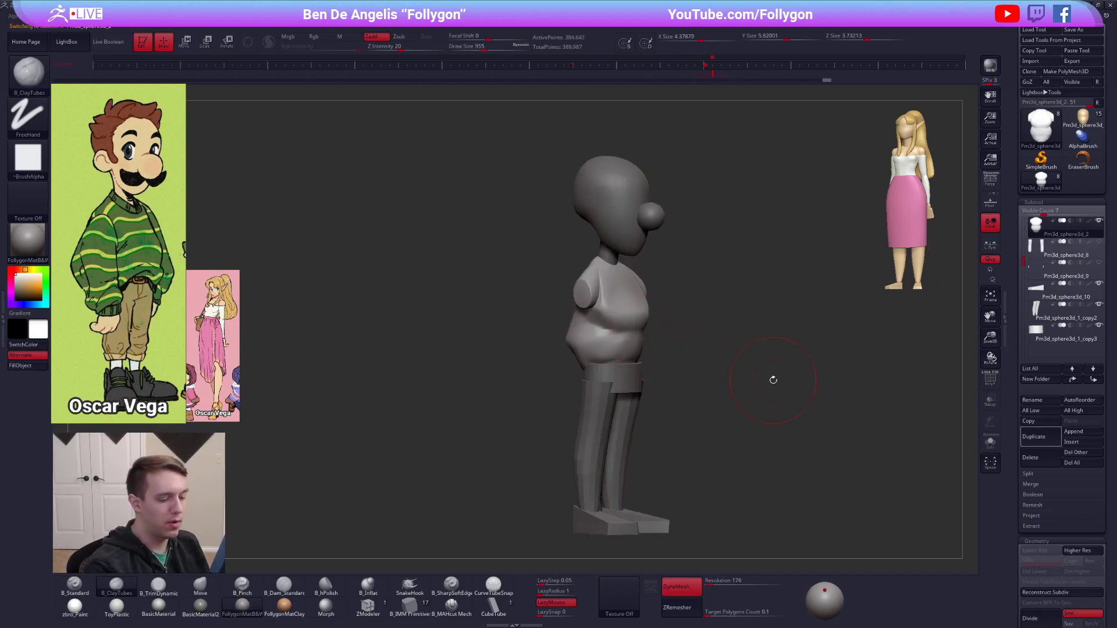
Turn off DynaMesh, ZRemesh the torso with a target polygon count of 1 and save the project.
click(684, 586)
key(1)
click(711, 613)
text(1)
key(Tab)
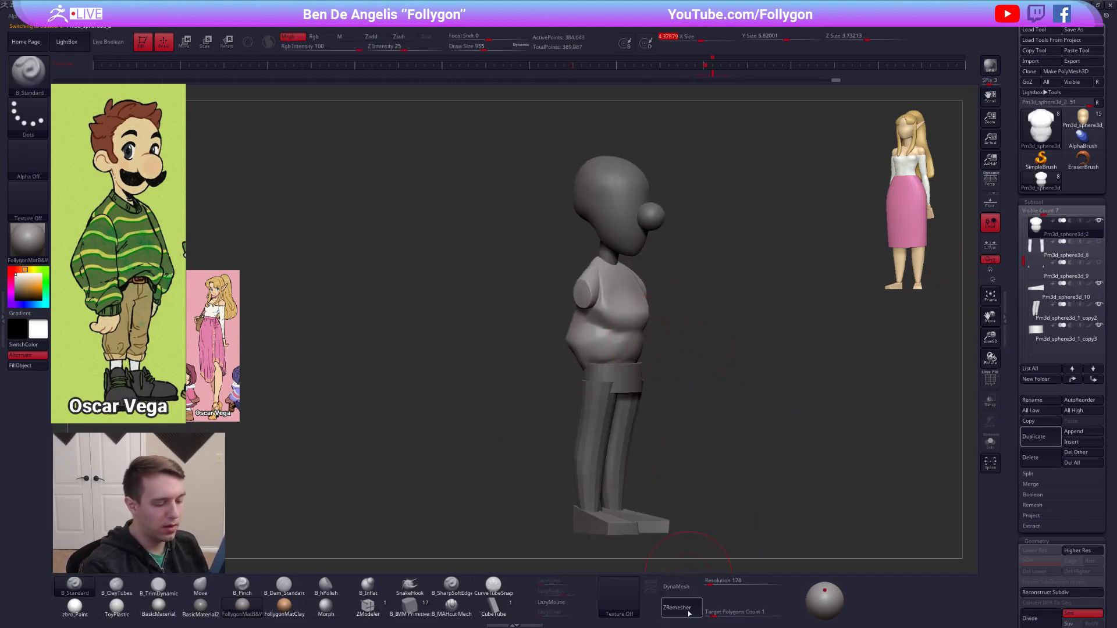
click(698, 602)
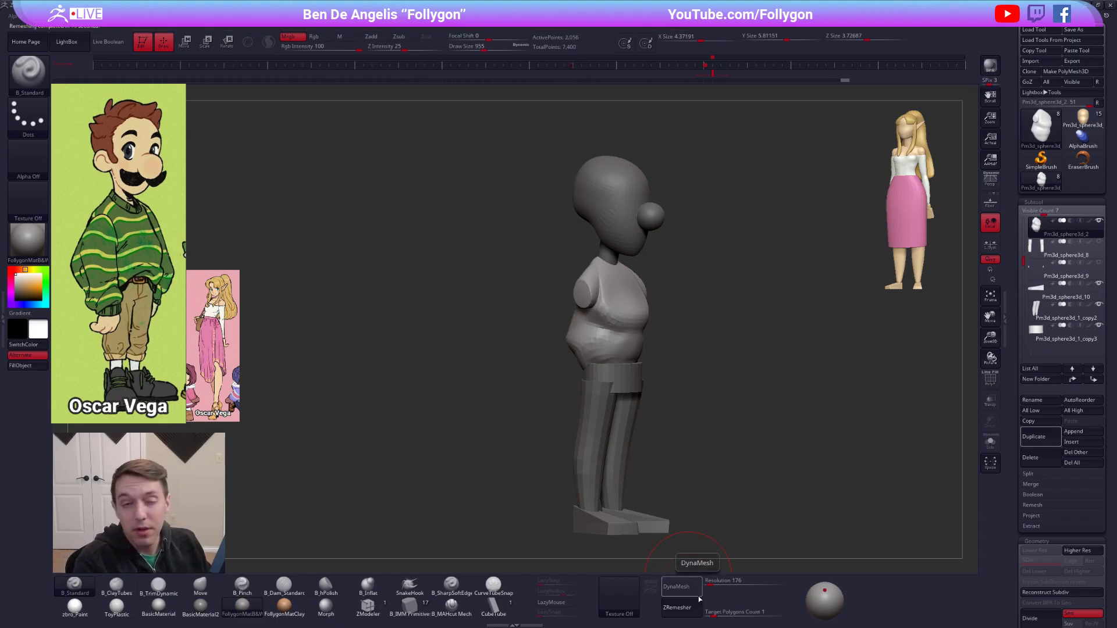
key(ctrl+s)
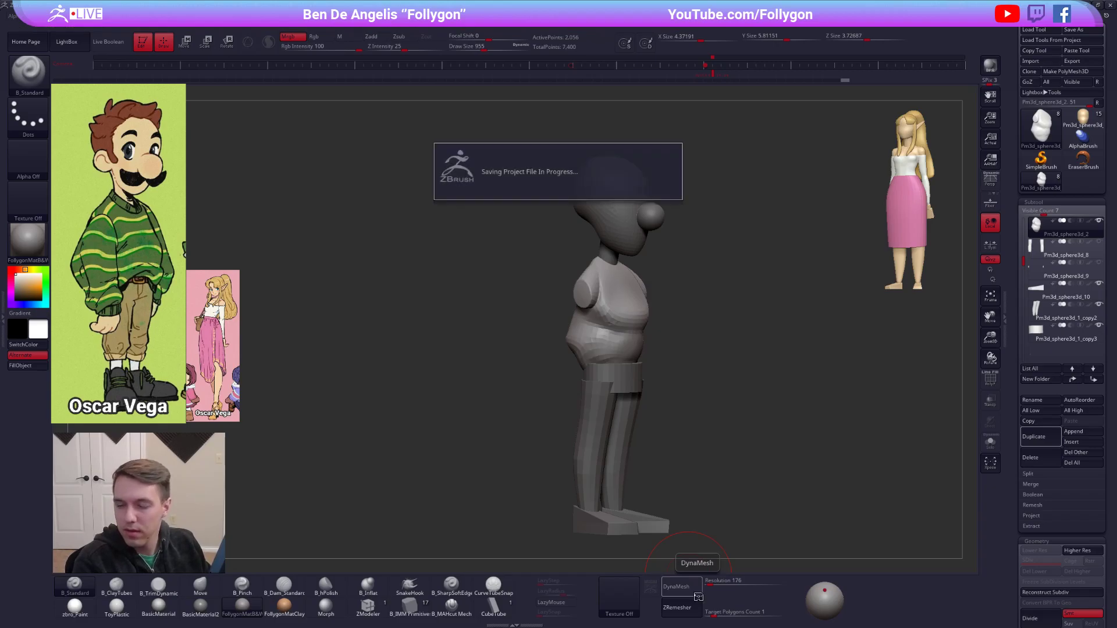
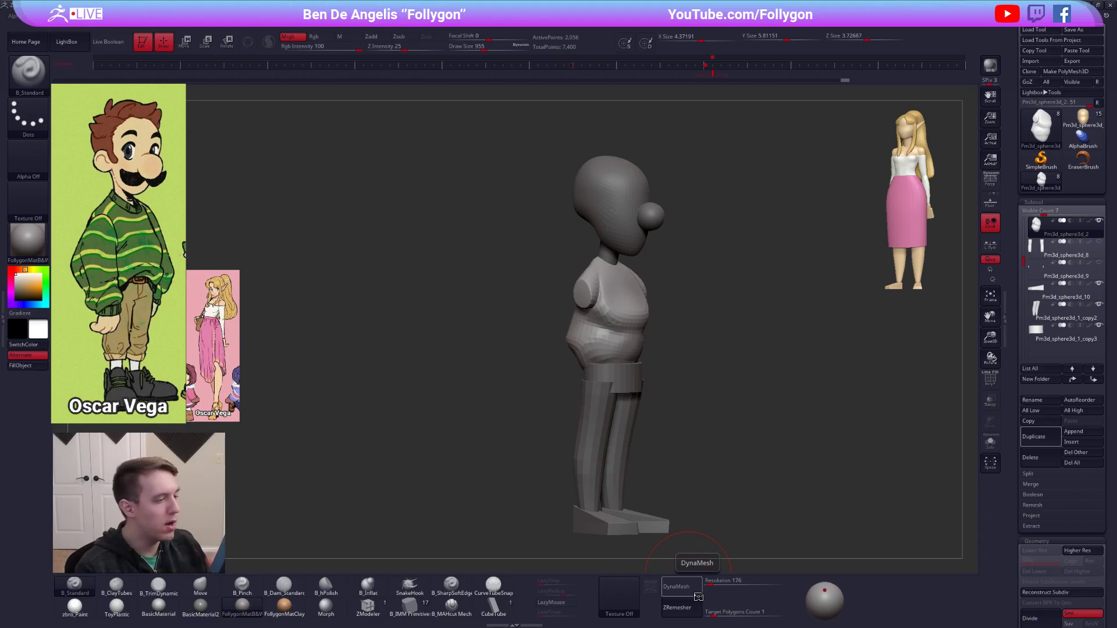
Reshape the sweater's lower back and belly in side view with the Move brush.
mouse_move(644, 349)
shift+right_down()
mouse_move(547, 350)
mouse_move(650, 342)
mouse_move(631, 378)
shift+right_up()
key(b)
key(m)
key(v)
key(space)
mouse_move(617, 351)
mouse_down()
mouse_move(605, 351)
mouse_move(628, 357)
mouse_up()
right_drag(639, 359, 599, 340)
drag(633, 340, 637, 345)
right_drag(643, 348, 614, 344)
Build up volume on the sweater's lower torso with B_ClayTubes strokes.
key(b)
key(c)
key(t)
drag(601, 343, 623, 322)
right_drag(617, 324, 669, 343)
drag(574, 315, 576, 330)
right_drag(578, 330, 544, 326)
mouse_move(611, 313)
right_down()
mouse_move(650, 296)
mouse_move(615, 271)
right_up()
Select the head subtool and reshape the skull with the Move brush.
alt+click(612, 231)
right_click(547, 266)
key(shift+f)
key(shift+f)
key(w)
ctrl+click(603, 179)
key(q)
key(space)
mouse_move(596, 179)
mouse_down()
mouse_move(606, 180)
mouse_move(558, 170)
mouse_move(550, 182)
mouse_move(570, 159)
mouse_move(616, 169)
mouse_up()
key(space)
alt+right_drag(616, 169, 604, 210)
Enlarge the nose sphere slightly with the Transpose line and move it forward from the face.
ctrl+click(647, 249)
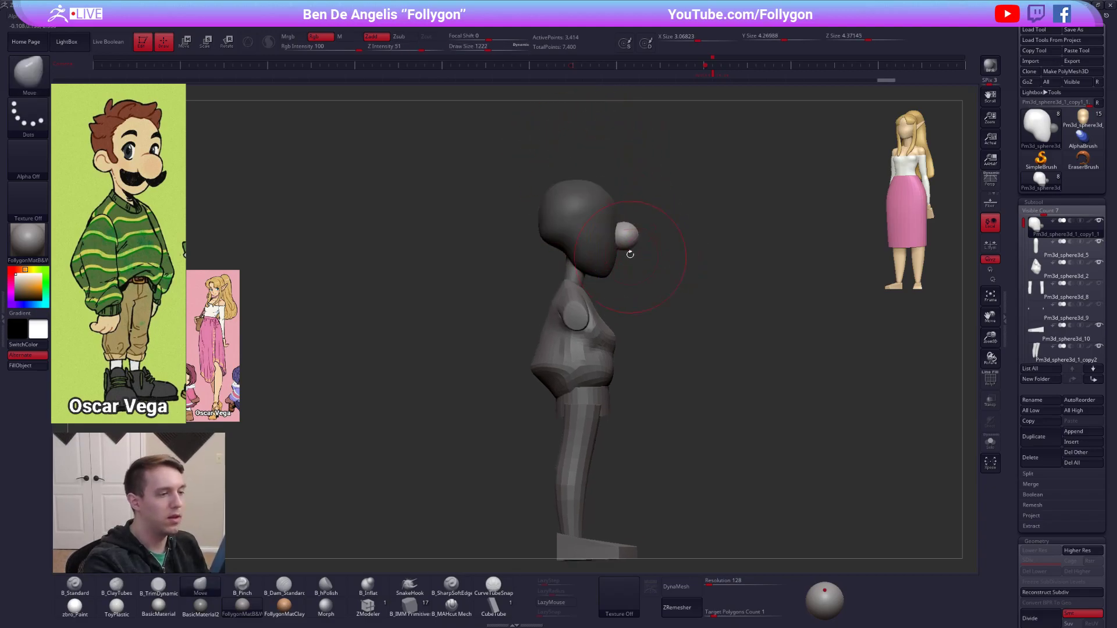
key(w)
mouse_move(629, 238)
shift+mouse_down()
mouse_move(629, 304)
mouse_move(629, 275)
mouse_move(609, 246)
mouse_move(690, 241)
shift+mouse_up()
key(e)
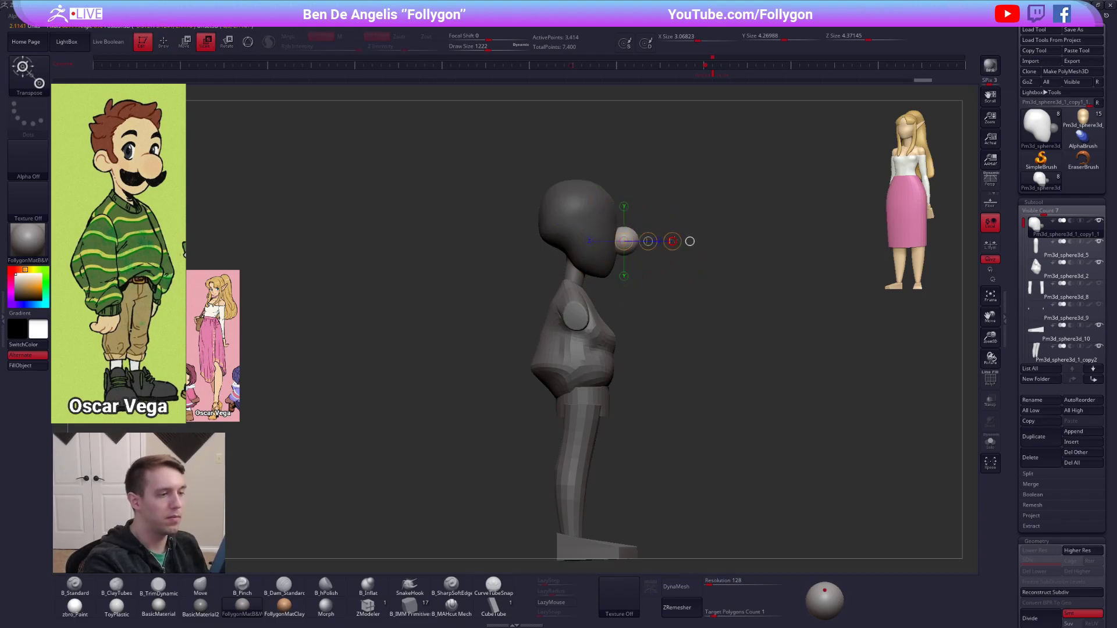
key(w)
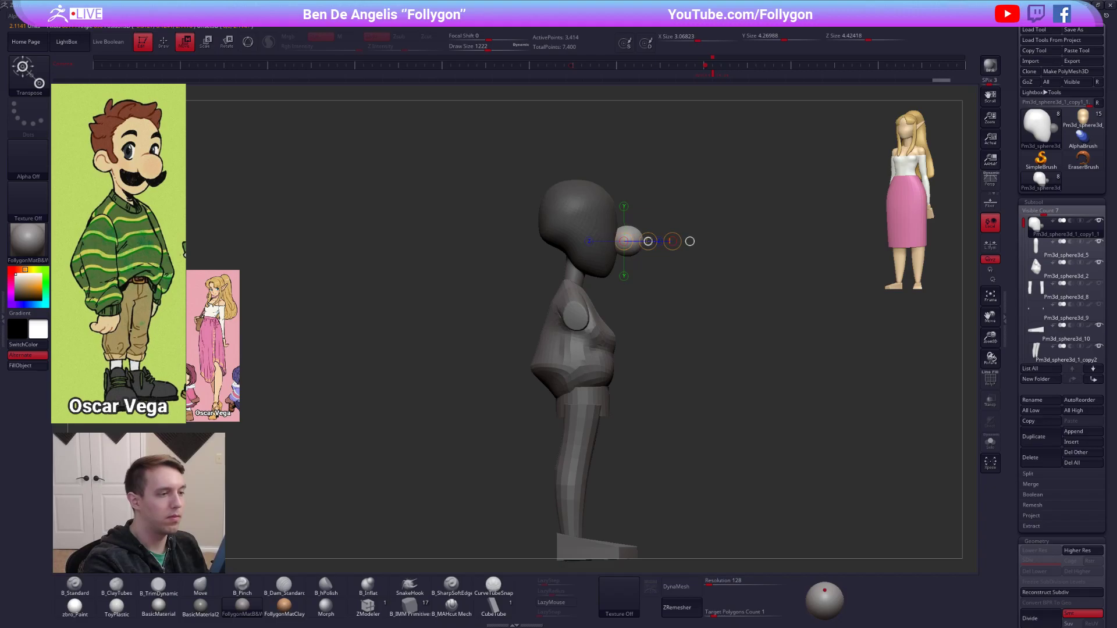
drag(650, 242, 673, 240)
key(r)
key(q)
Insert small sphere primitives on both sides of the head as ears using B_IMM Primitive.
drag(678, 285, 608, 269)
key(space)
mouse_move(670, 262)
mouse_down()
mouse_move(703, 238)
mouse_move(659, 243)
mouse_up()
key(space)
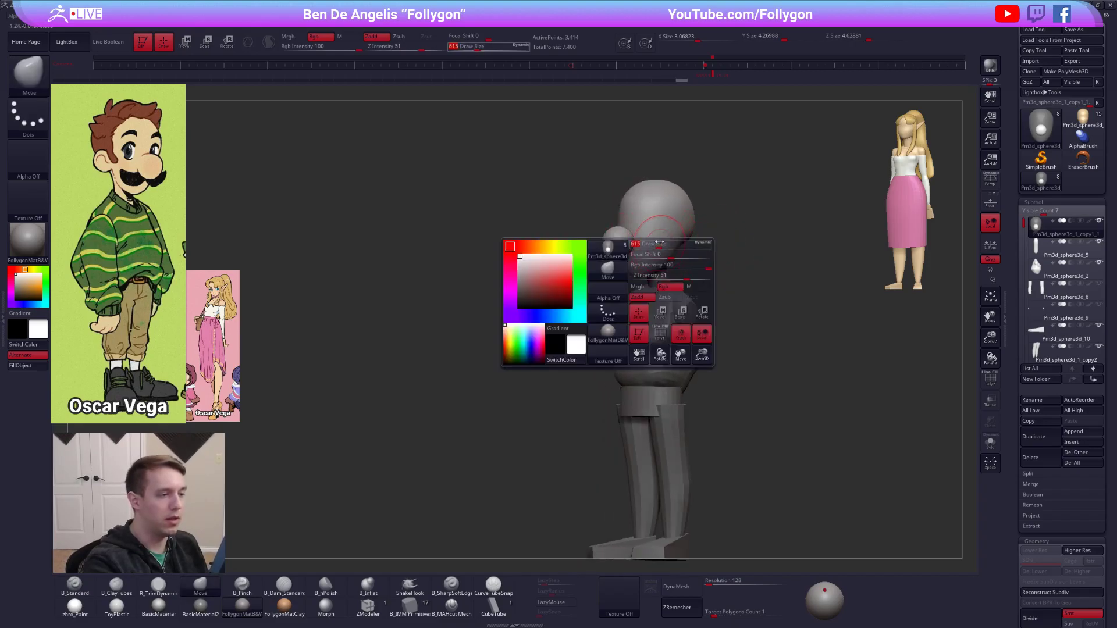
click(410, 608)
shift+drag(573, 356, 548, 360)
alt+drag(615, 316, 616, 352)
alt+drag(670, 307, 655, 362)
shift+drag(594, 343, 721, 308)
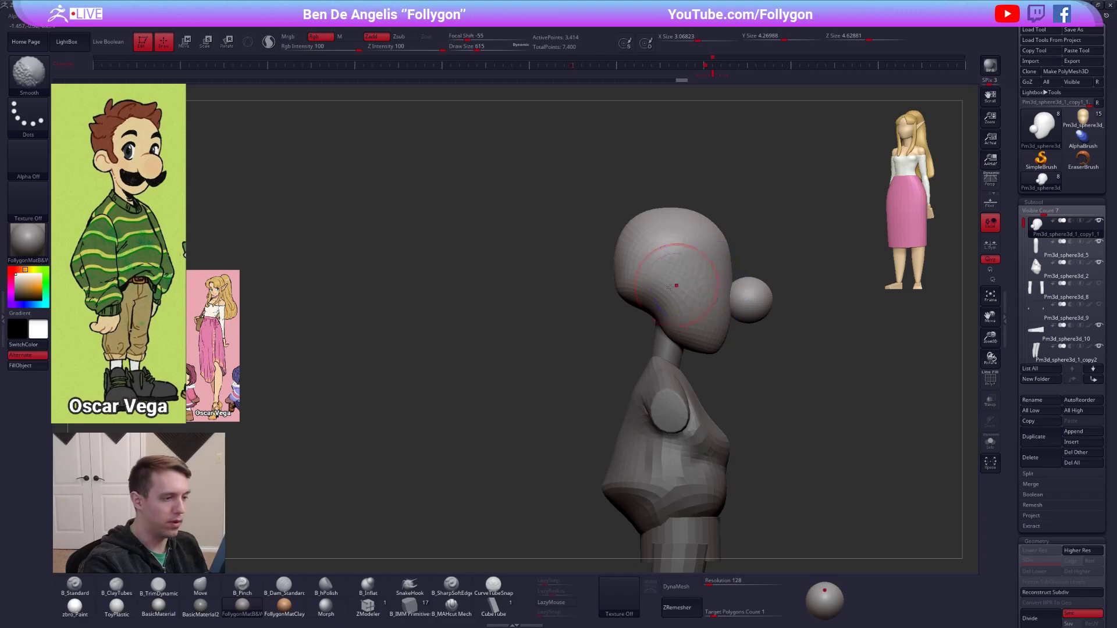
key(d)
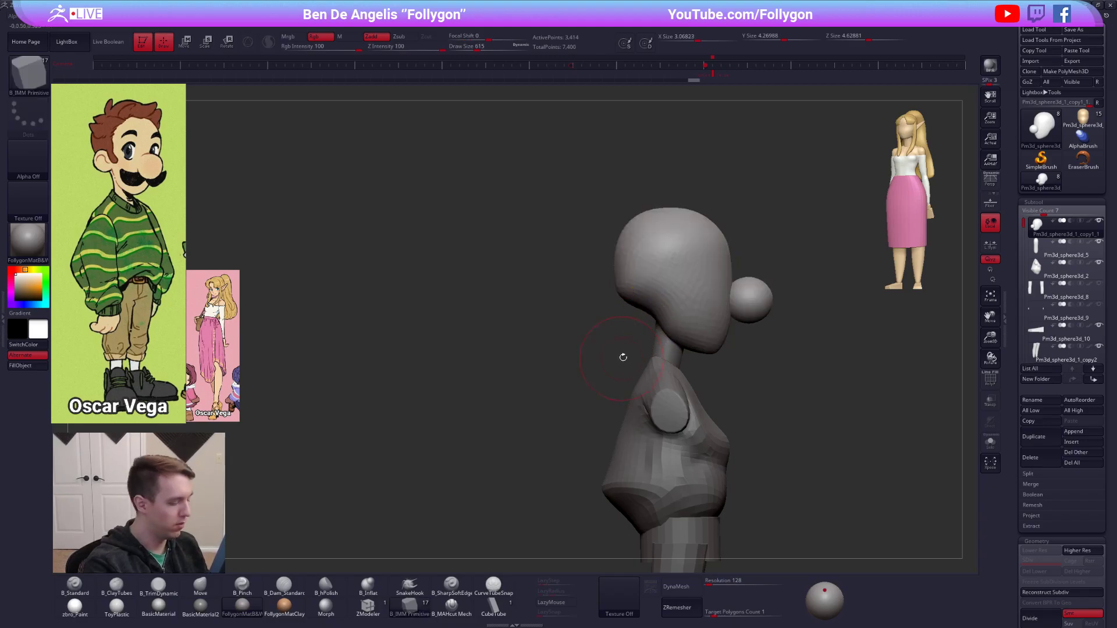
key(m)
click(808, 355)
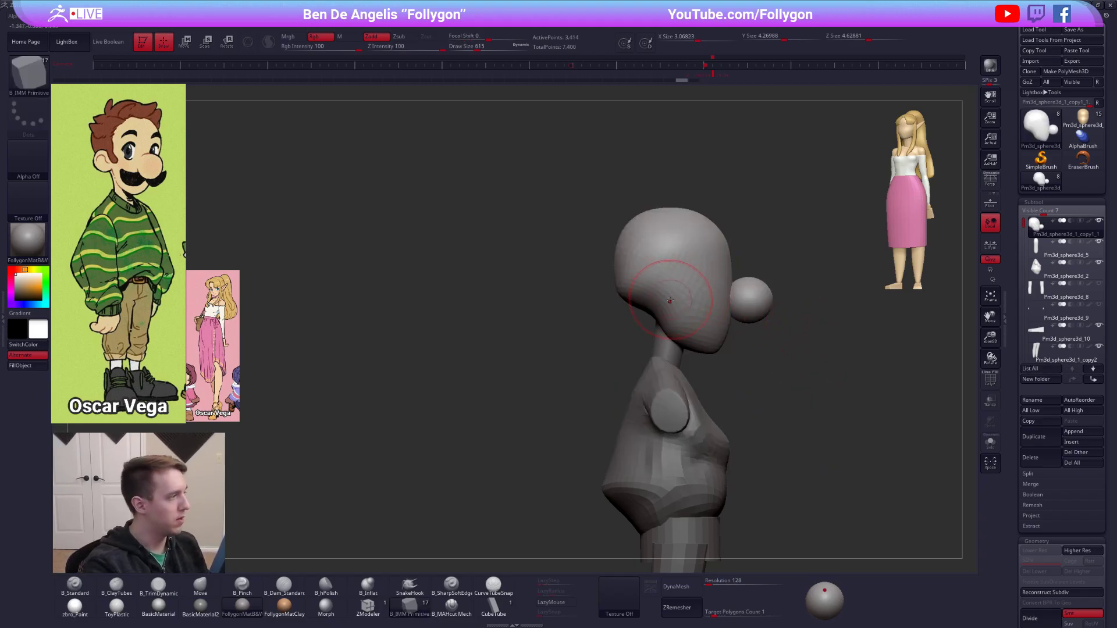
mouse_move(674, 299)
right_down()
mouse_move(656, 305)
mouse_move(668, 304)
right_up()
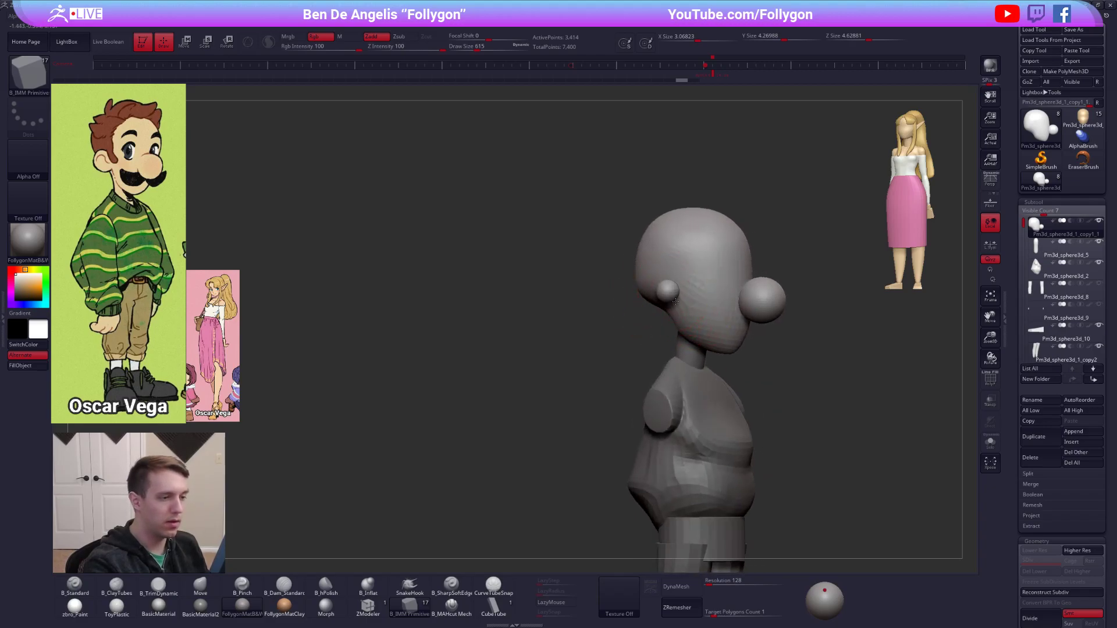
drag(675, 302, 677, 305)
Isolate the two ear spheres by polygroup and split them from the head into their own subtool.
key(shift+f)
ctrl+shift+click(670, 295)
key(1)
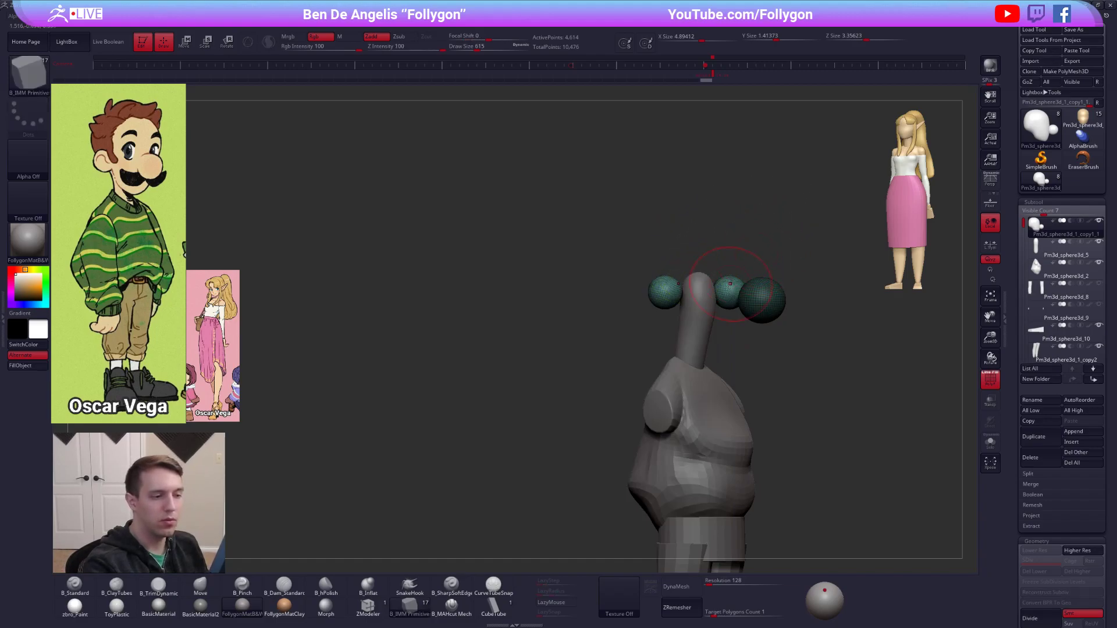
ctrl+shift+click(660, 296)
ctrl+shift+click(660, 295)
ctrl+shift+drag(635, 320, 639, 327)
key(1)
click(669, 323)
alt+drag(844, 272, 797, 253)
mouse_move(794, 246)
ctrl+mouse_down()
mouse_move(811, 257)
mouse_move(774, 259)
ctrl+mouse_up()
click(1042, 250)
Solo the ears and flatten the spheres into discs with B_TrimDynamic.
key(alt+s)
key(b)
key(t)
key(d)
mouse_move(616, 262)
mouse_down()
mouse_move(606, 280)
mouse_move(618, 278)
mouse_move(604, 284)
mouse_move(654, 271)
mouse_up()
key(shift+f)
key(alt+s)
drag(815, 262, 635, 263)
Angle the ear discs with the Move brush and shift them inward against the sides of the head.
key(b)
key(m)
key(v)
mouse_move(541, 262)
mouse_down()
mouse_move(675, 263)
mouse_move(715, 280)
mouse_move(649, 275)
mouse_up()
key(shift+f)
key(w)
mouse_move(798, 285)
right_down()
mouse_move(660, 296)
mouse_move(622, 273)
mouse_move(650, 285)
right_up()
key(q)
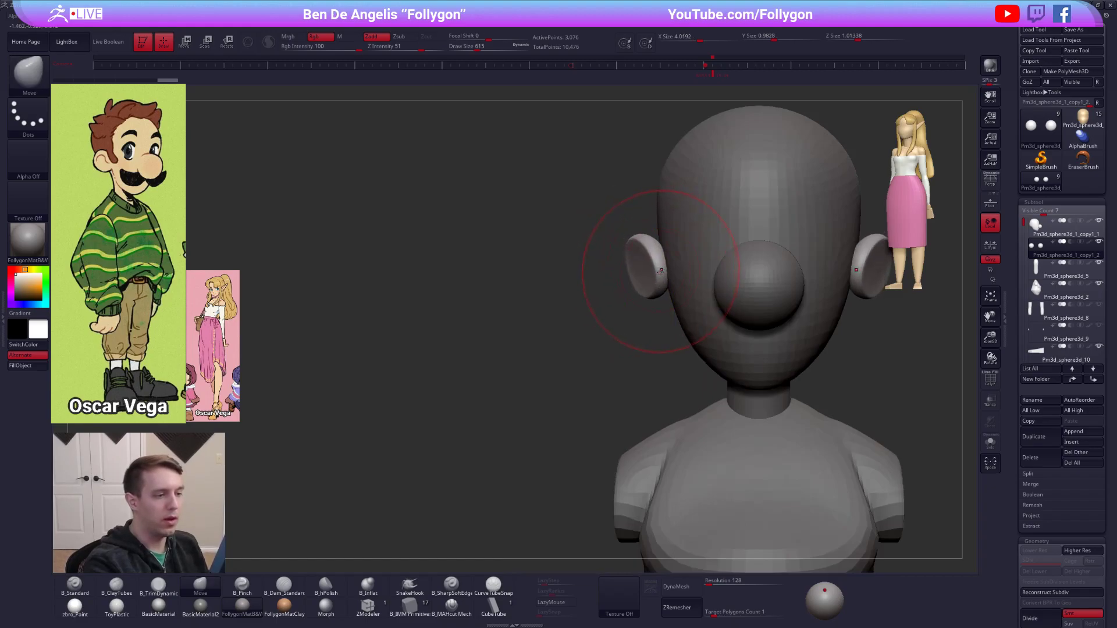
key(w)
mouse_move(649, 280)
mouse_down()
mouse_move(697, 281)
mouse_move(672, 280)
mouse_up()
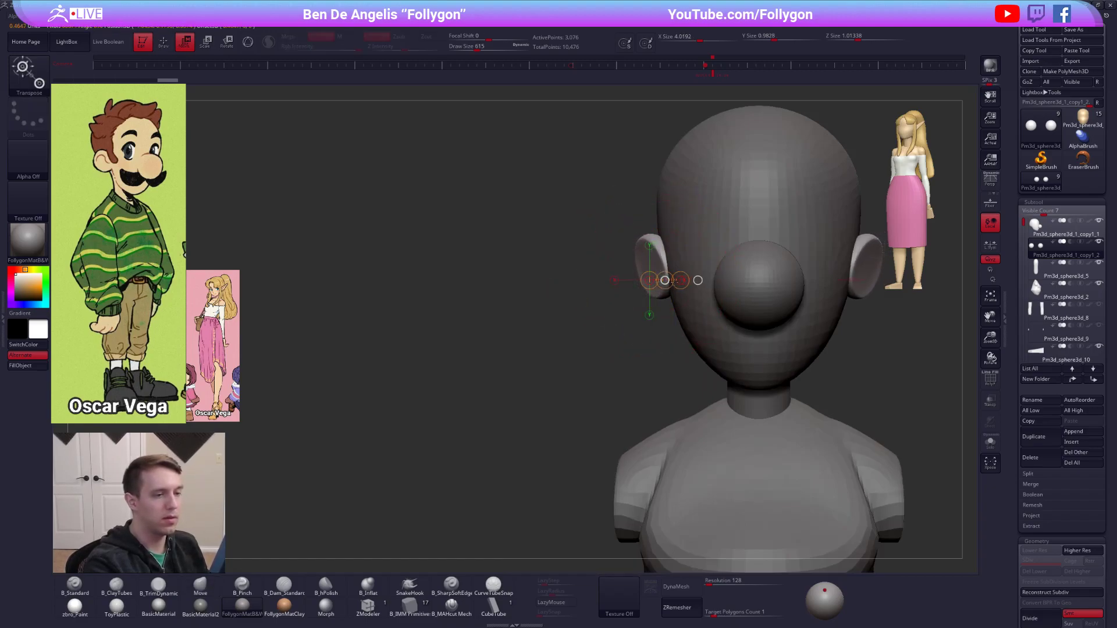
Refine the ears' outline with a smaller Move brush and adjust their placement with the Transpose line.
key(q)
right_drag(665, 303, 680, 356)
key(bracketleft)
right_drag(628, 319, 672, 313)
key(w)
click(654, 302)
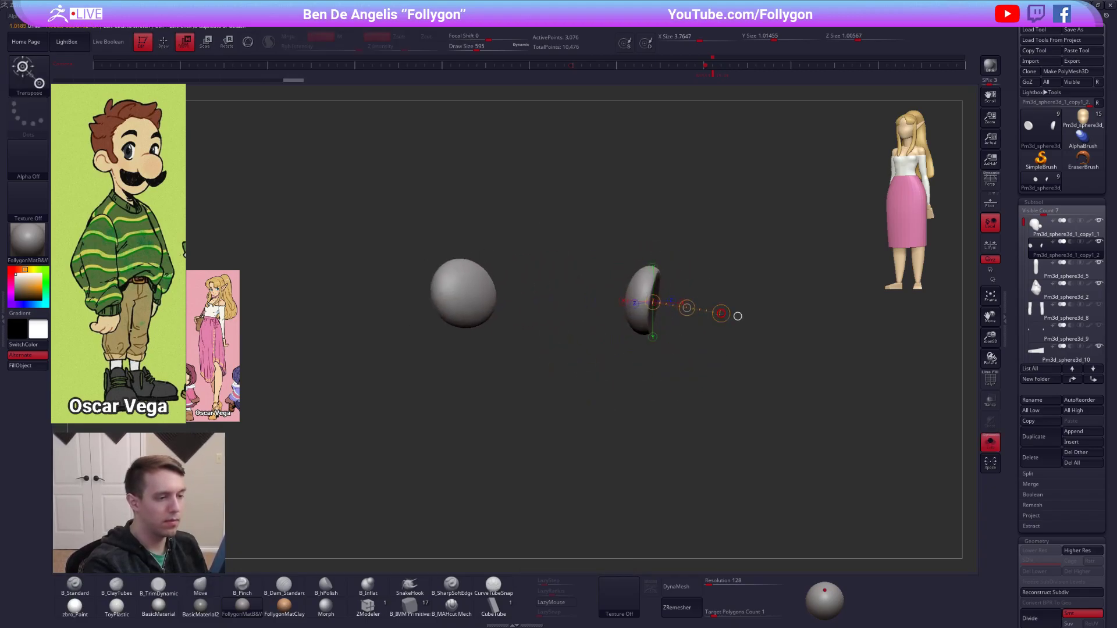
drag(704, 313, 702, 313)
mouse_move(702, 313)
right_down()
mouse_move(679, 311)
mouse_move(679, 299)
mouse_move(715, 315)
right_up()
key(q)
mouse_move(674, 313)
mouse_down()
mouse_move(657, 312)
mouse_move(642, 285)
mouse_up()
Select the sweater torso and reshape its sides and front with the Move brush at varying draw sizes.
mouse_move(908, 457)
shift+right_down()
mouse_move(816, 463)
mouse_move(870, 476)
mouse_move(841, 399)
shift+right_up()
alt+click(633, 367)
key(space)
drag(661, 359, 669, 358)
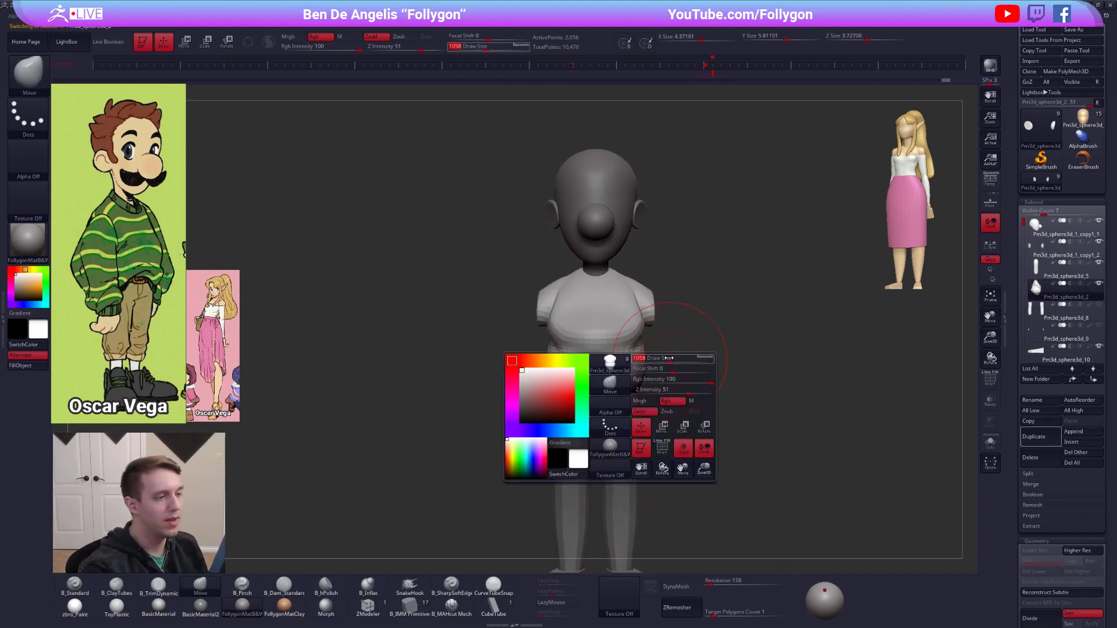
right_drag(763, 401, 692, 399)
key(space)
drag(643, 344, 629, 345)
key(space)
right_drag(629, 345, 610, 348)
key(space)
mouse_move(612, 351)
mouse_down()
mouse_move(615, 312)
mouse_move(587, 350)
mouse_up()
key(space)
Select the neck subtool and reshape it with the Move brush between the head and the sweater.
right_drag(640, 294, 647, 321)
alt+click(657, 292)
key(alt+s)
drag(645, 320, 650, 323)
drag(646, 232, 654, 231)
shift+right_drag(667, 285, 641, 301)
mouse_move(630, 316)
mouse_down()
mouse_move(640, 316)
mouse_move(585, 315)
mouse_move(615, 285)
mouse_move(655, 336)
mouse_move(643, 338)
mouse_up()
key(alt+s)
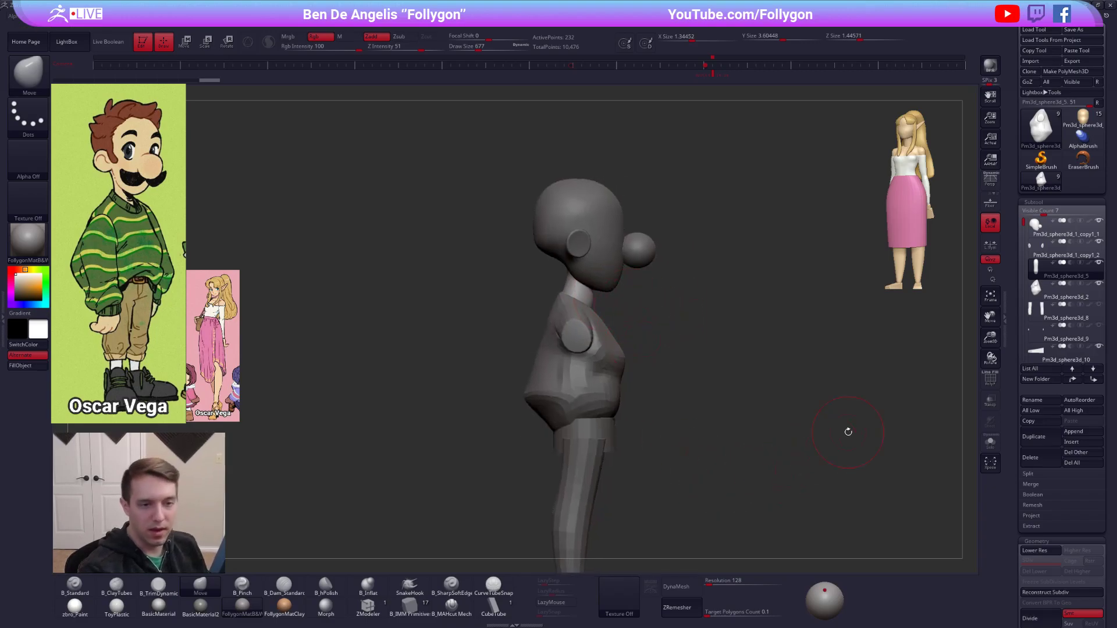
Merge the ears into the head subtool and reposition the head slightly over the neck.
click(1056, 229)
key(ctrl+shift+s)
click(870, 384)
click(838, 407)
key(w)
drag(611, 281, 649, 280)
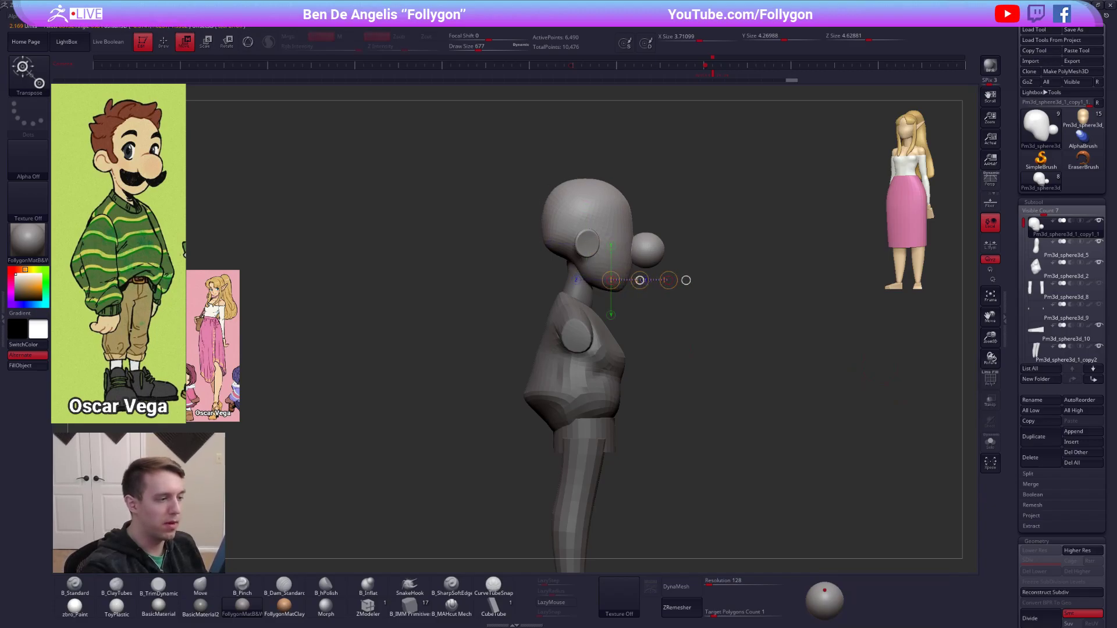
ctrl+right_drag(639, 291, 635, 247)
Adjust the sweater around the collar and extend the neck with the Move brush to meet the head.
key(q)
mouse_move(633, 344)
shift+right_down()
mouse_move(608, 337)
mouse_move(611, 362)
shift+right_up()
alt+click(618, 325)
right_drag(593, 300, 615, 314)
alt+click(613, 295)
key(alt+s)
drag(615, 297, 618, 306)
right_drag(618, 306, 749, 417)
key(alt+s)
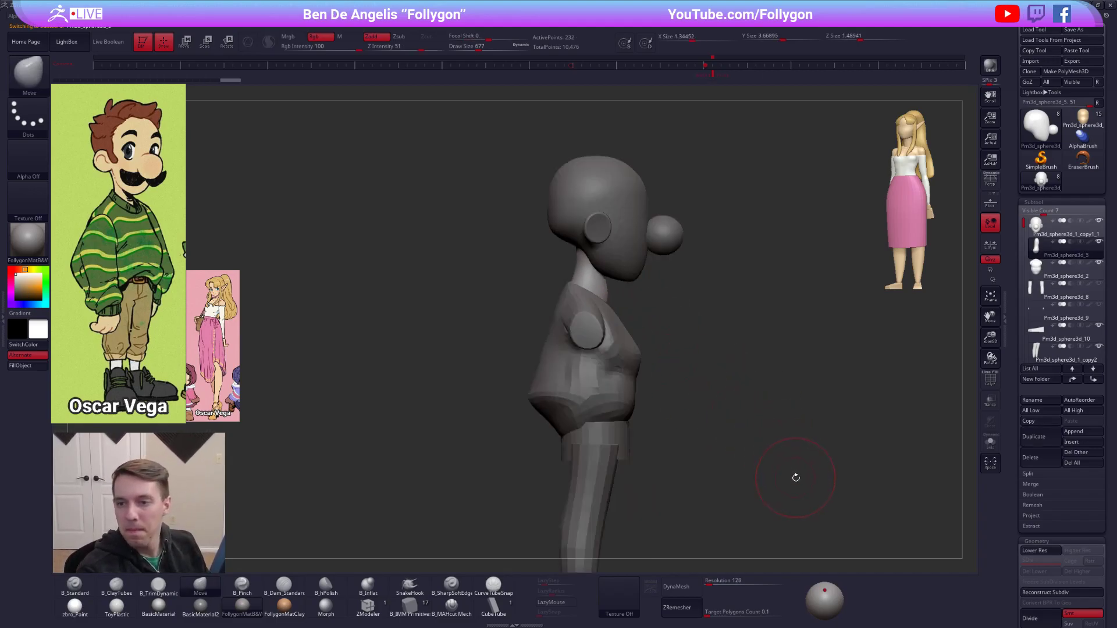
right_drag(800, 483, 789, 487)
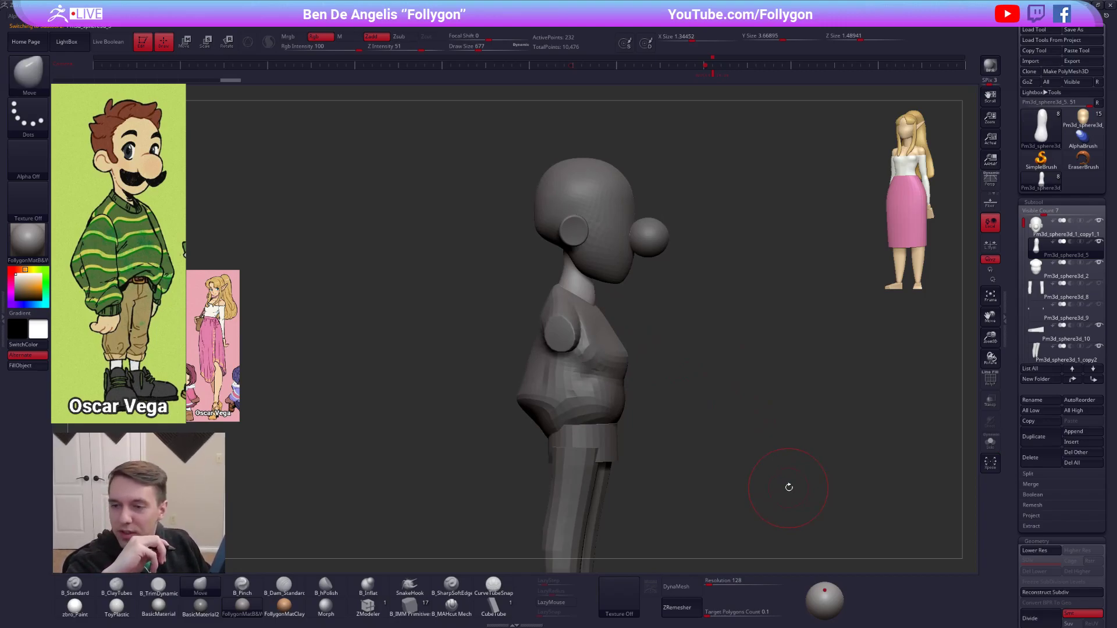
Drop the neck to its lowest subdivision level and flare its base with the Move brush in solo view.
key(s)
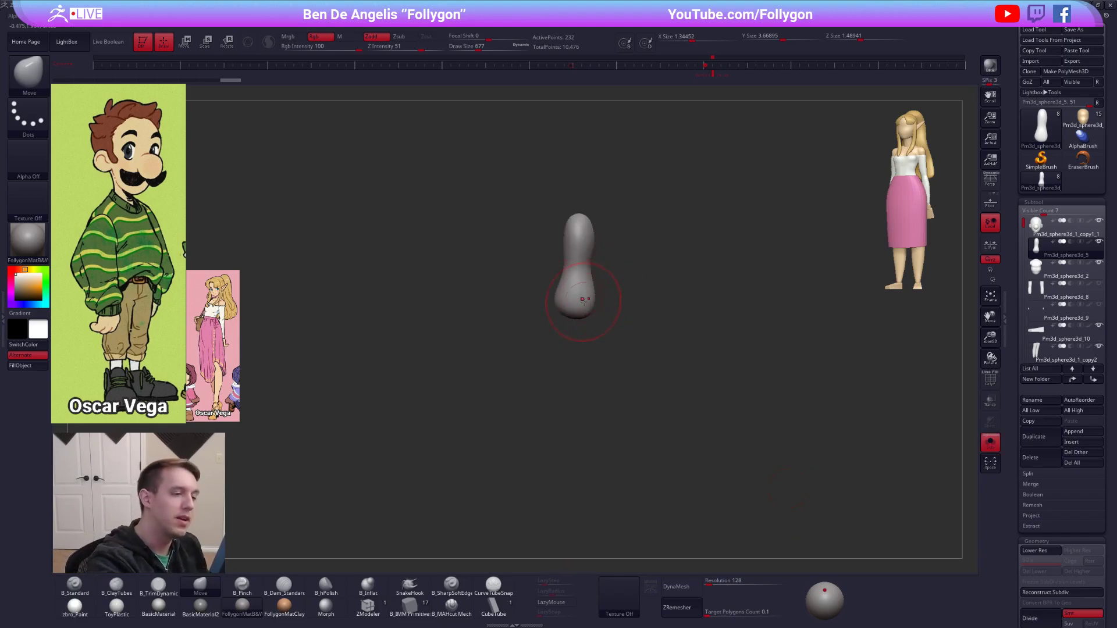
key(ctrl+z)
key(ctrl+z)
key(shift+d)
key(space)
drag(598, 319, 599, 325)
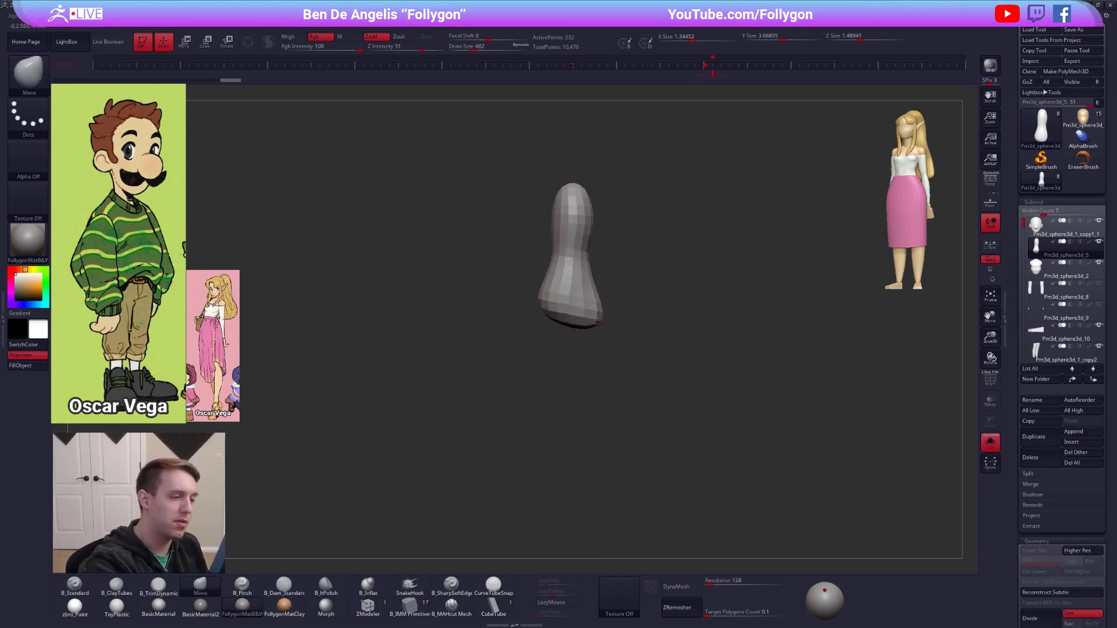
key(s)
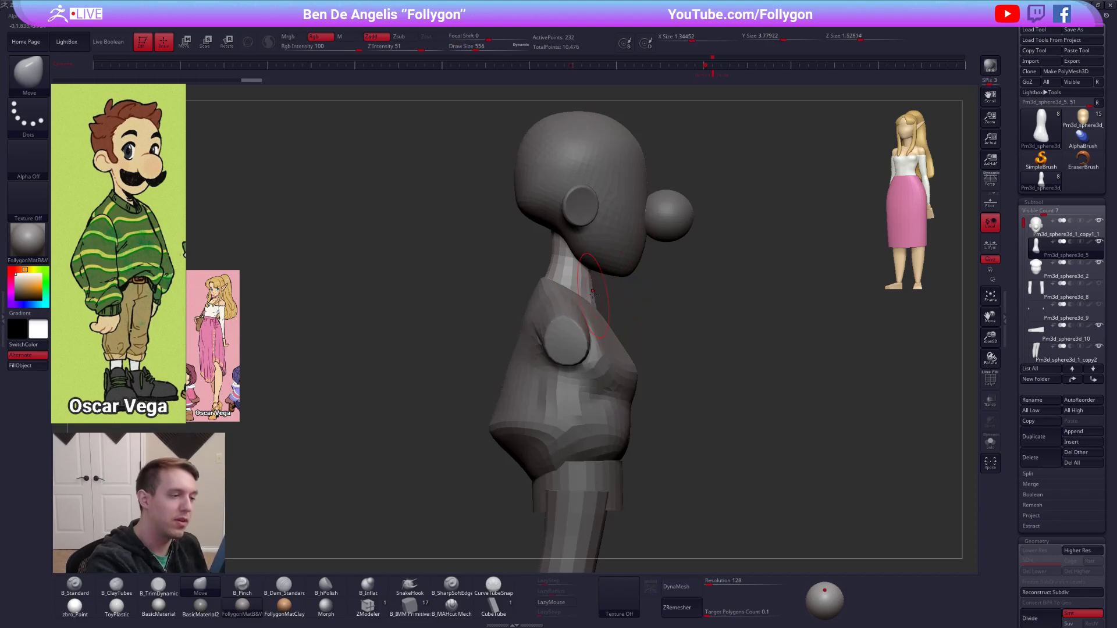
Push the neck's top and sides into shape under the head with the Move brush.
key(s)
drag(589, 231, 603, 203)
key(s)
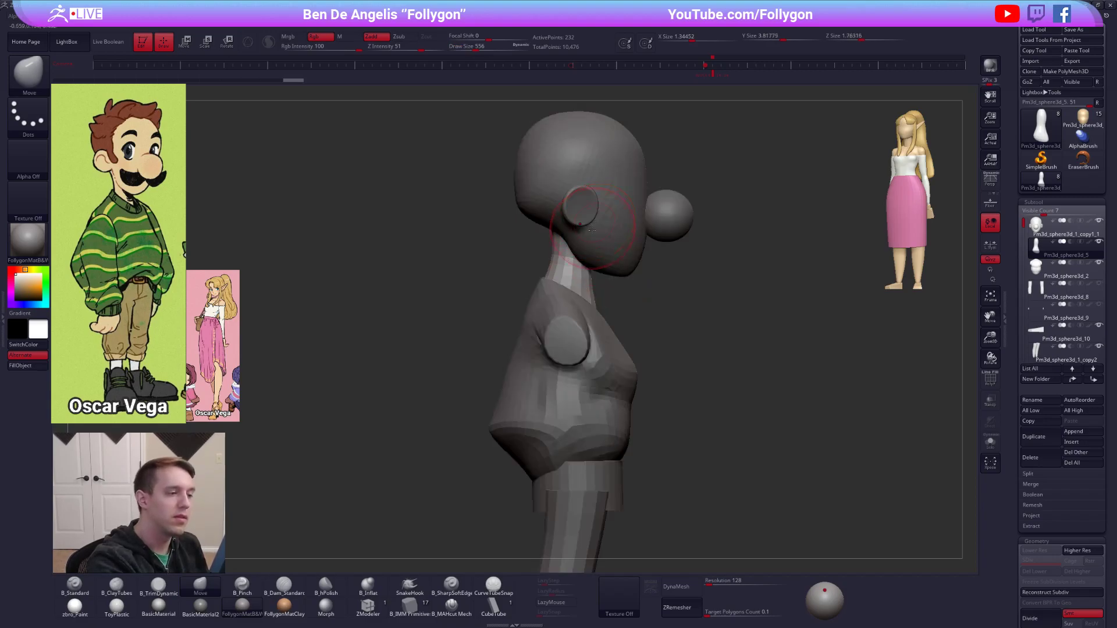
ctrl+right_drag(559, 260, 641, 291)
right_drag(560, 266, 634, 262)
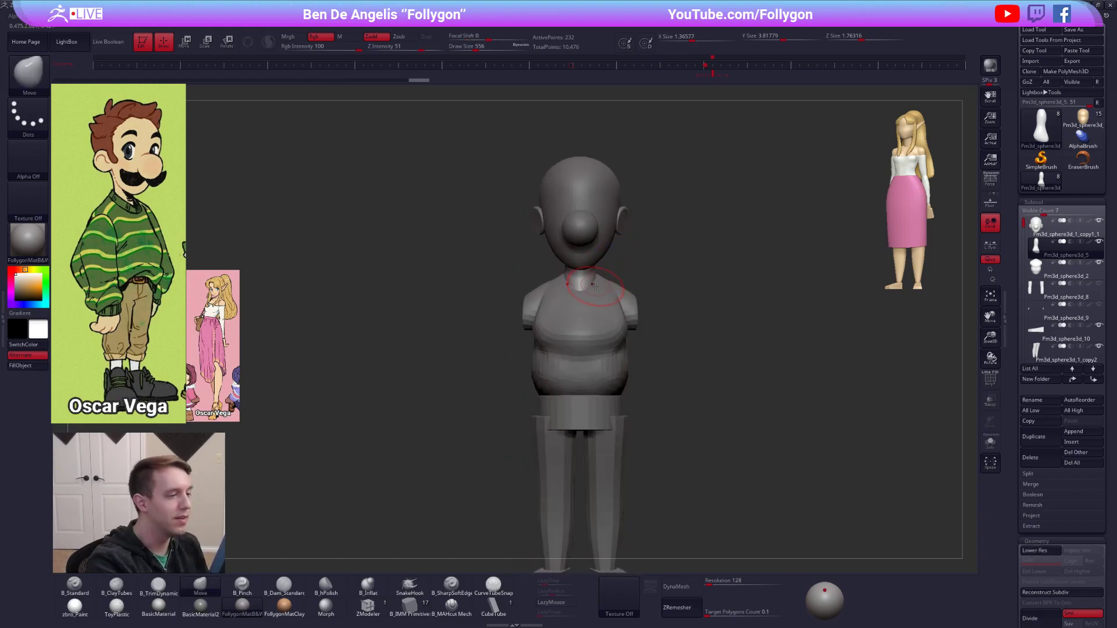
right_drag(581, 292, 615, 284)
Select the sweater torso and pull its sides and lower belly fold outward with the Move brush.
alt+click(595, 315)
key(space)
drag(627, 333, 637, 334)
right_drag(616, 373, 624, 388)
drag(620, 380, 620, 369)
shift+right_drag(622, 326, 644, 309)
drag(630, 362, 633, 352)
right_drag(649, 355, 631, 354)
Reshape the sweater's back and lower overhang in side view with large Move brush strokes.
key(space)
drag(553, 332, 560, 333)
shift+right_drag(561, 333, 580, 332)
drag(547, 330, 530, 289)
mouse_move(575, 332)
right_down()
mouse_move(555, 333)
mouse_move(634, 330)
right_up()
drag(568, 323, 538, 366)
key(2)
right_drag(541, 361, 476, 347)
key(1)
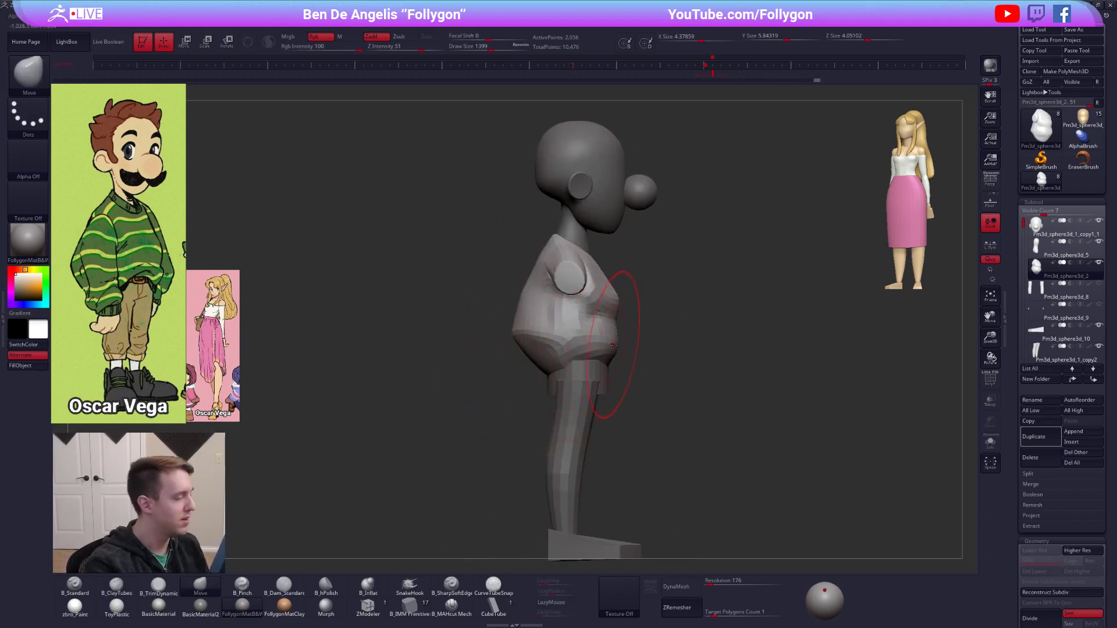
right_drag(571, 372, 552, 369)
key(space)
drag(608, 350, 602, 350)
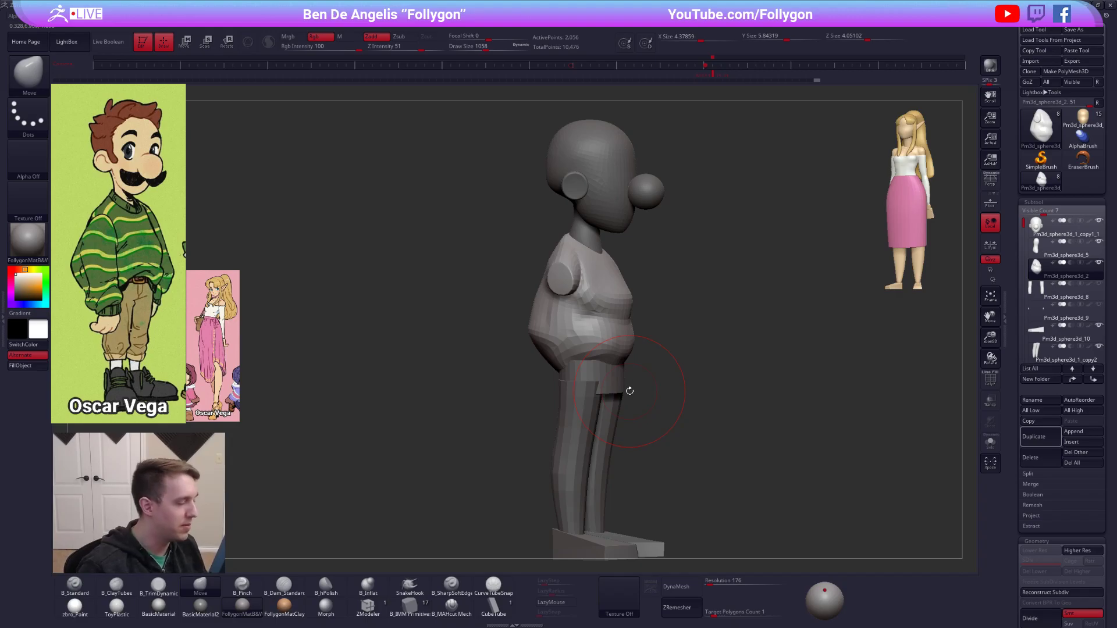
Reshape the sweater's lower front, sides and overhang above the waist with Move brush strokes.
shift+right_drag(630, 392, 611, 378)
drag(614, 377, 611, 370)
right_drag(610, 371, 652, 373)
key(space)
drag(591, 369, 585, 368)
right_drag(645, 375, 633, 382)
drag(573, 361, 575, 374)
mouse_move(585, 370)
right_down()
mouse_move(540, 366)
mouse_move(582, 378)
mouse_move(611, 363)
mouse_move(585, 356)
mouse_move(617, 356)
right_up()
Examine the sweater torso in solo view and at a higher subdivision level from several angles.
key(alt+s)
key(2)
key(5)
key(alt+s)
key(4)
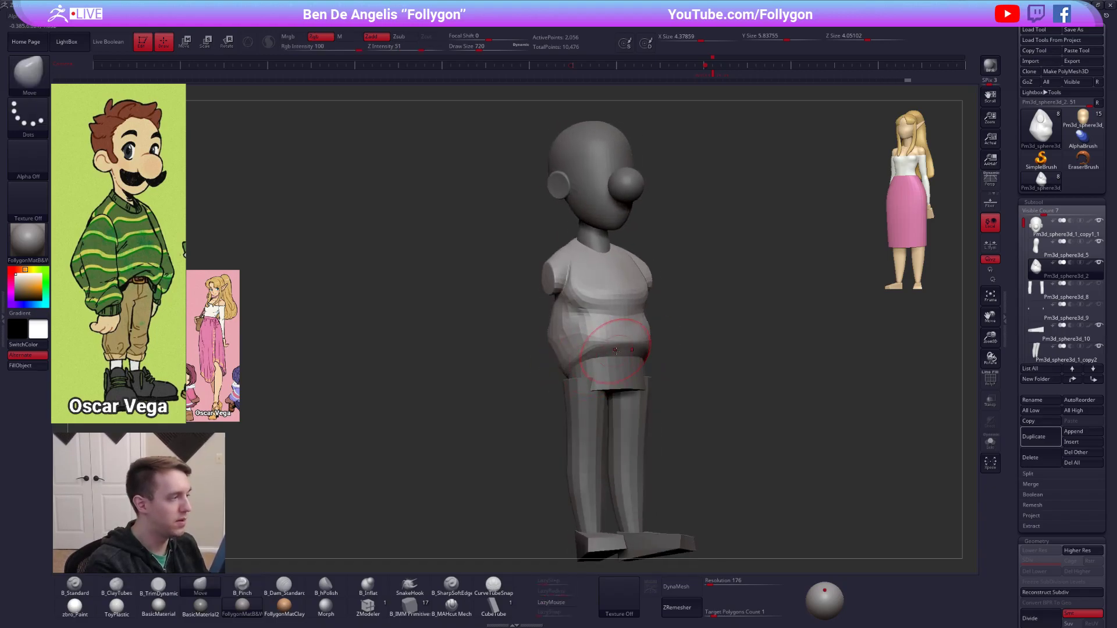
drag(600, 342, 598, 349)
right_drag(599, 349, 601, 319)
key(d)
key(shift+d)
Build up the sweater's chest and side with ClayTubes brush strokes.
key(2)
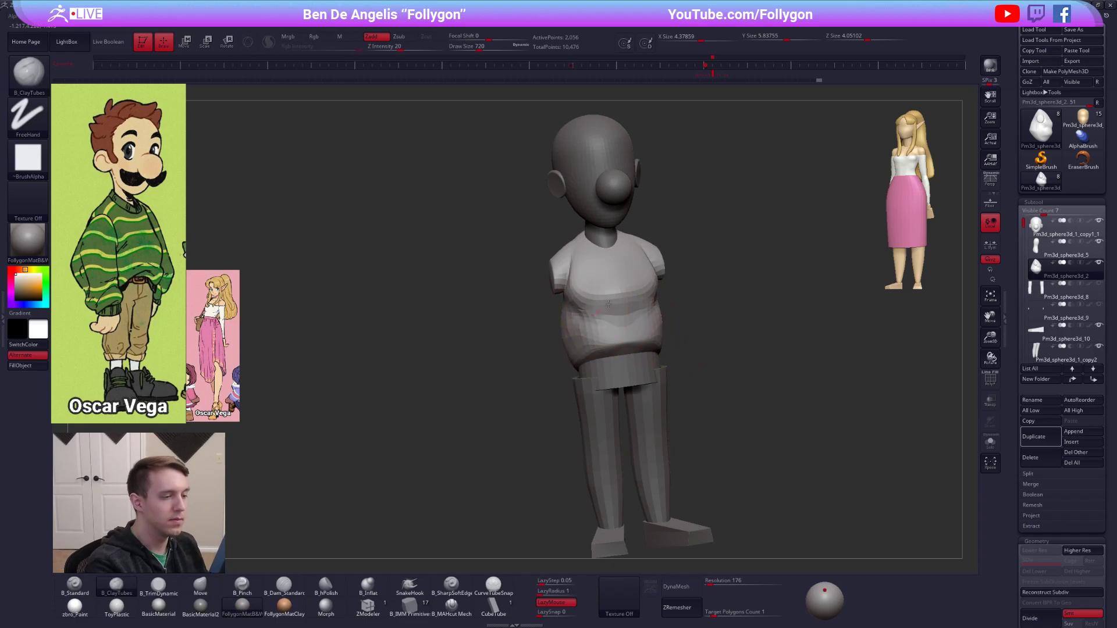
right_drag(640, 318, 667, 302)
ctrl+right_drag(751, 412, 778, 489)
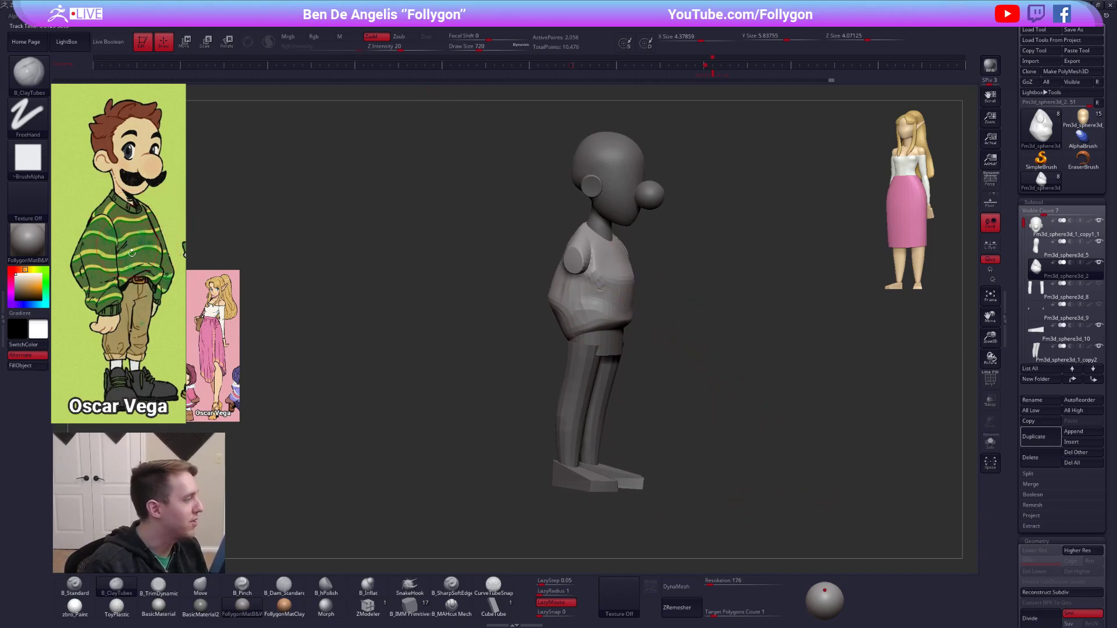
right_drag(435, 311, 355, 314)
mouse_move(657, 307)
alt+right_down()
mouse_move(633, 302)
mouse_move(664, 279)
mouse_move(713, 288)
alt+right_up()
Push the sweater's side, chest and the area around the arm stub into shape with the Move brush.
key(b)
key(m)
key(v)
key(space)
drag(649, 255, 657, 258)
right_drag(739, 261, 659, 263)
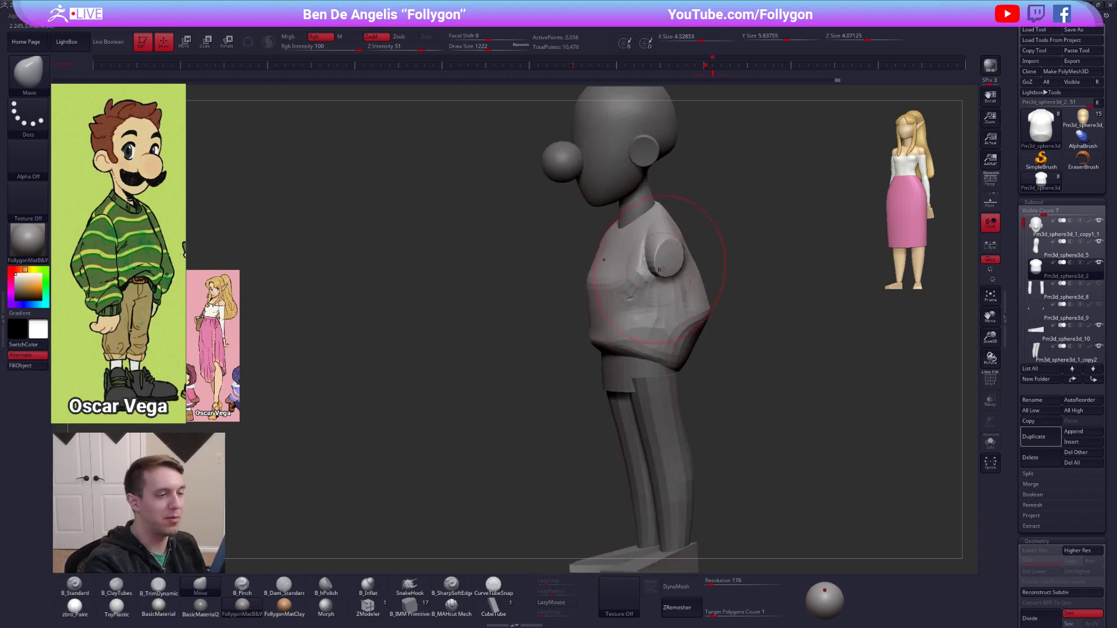
key(space)
drag(660, 263, 651, 263)
alt+right_drag(662, 263, 635, 299)
key(space)
drag(645, 298, 643, 298)
mouse_move(644, 297)
right_down()
mouse_move(719, 289)
mouse_move(588, 290)
right_up()
Subdivide the sweater torso twice and convert it to a DynaMesh at resolution 176.
key(3)
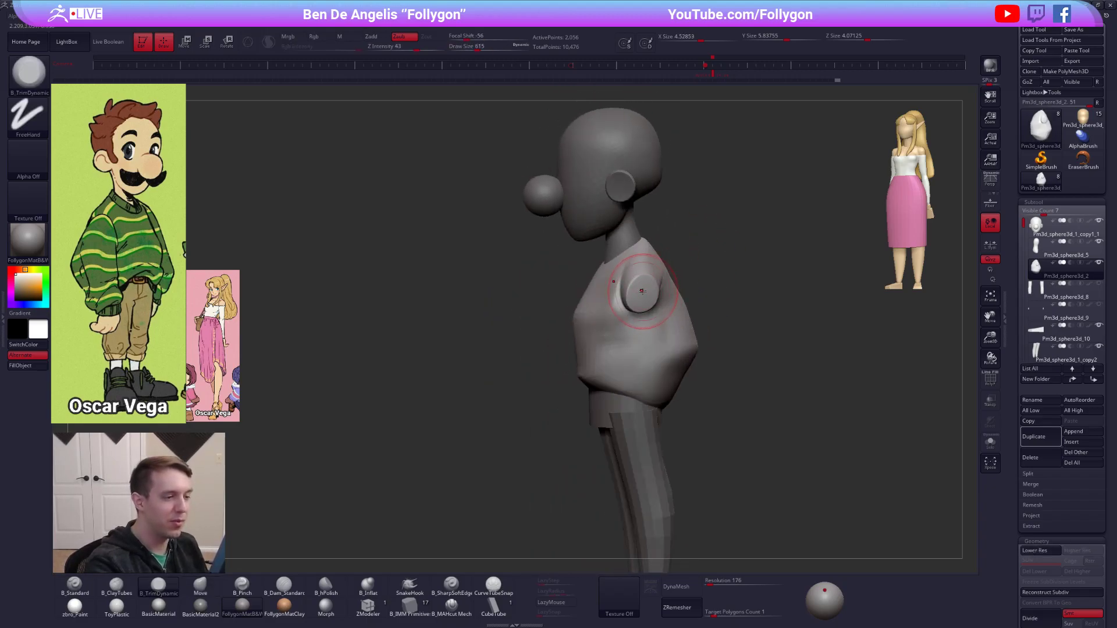
key(ctrl+d)
key(ctrl+d)
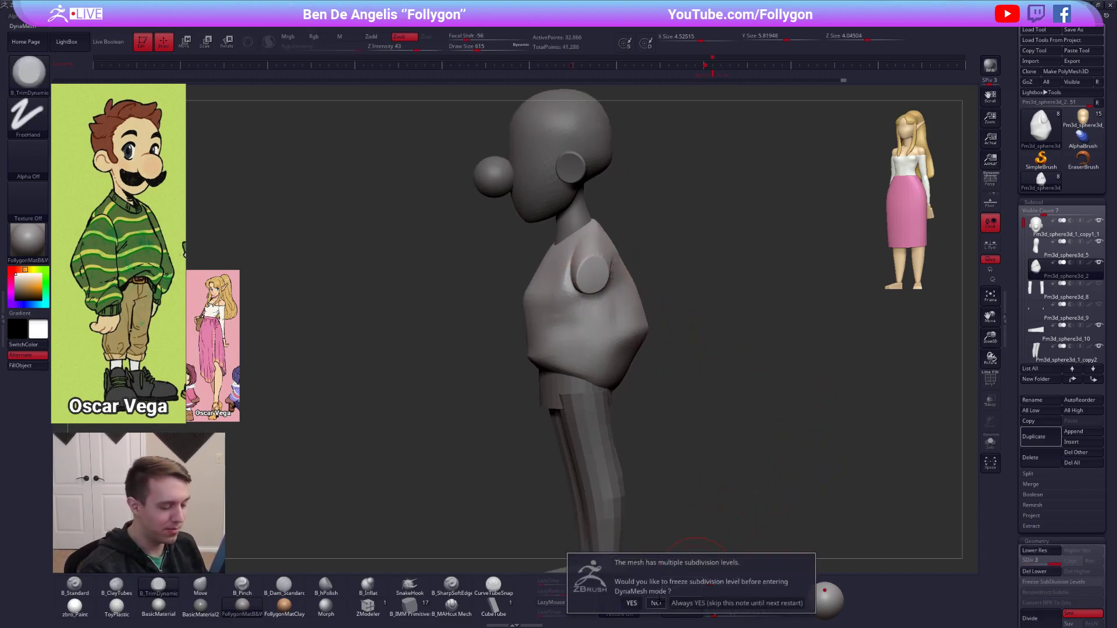
drag(669, 343, 757, 343)
key(w)
mouse_move(584, 281)
mouse_down()
mouse_move(650, 280)
mouse_move(601, 281)
mouse_up()
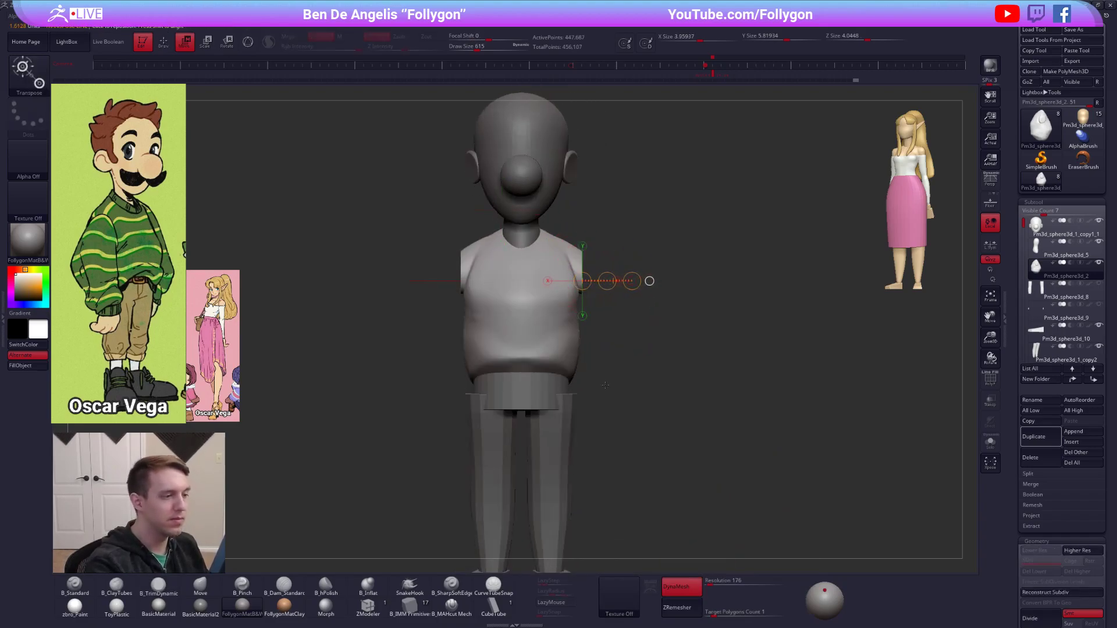
key(q)
mouse_move(683, 431)
mouse_down()
mouse_move(720, 431)
mouse_move(686, 426)
mouse_up()
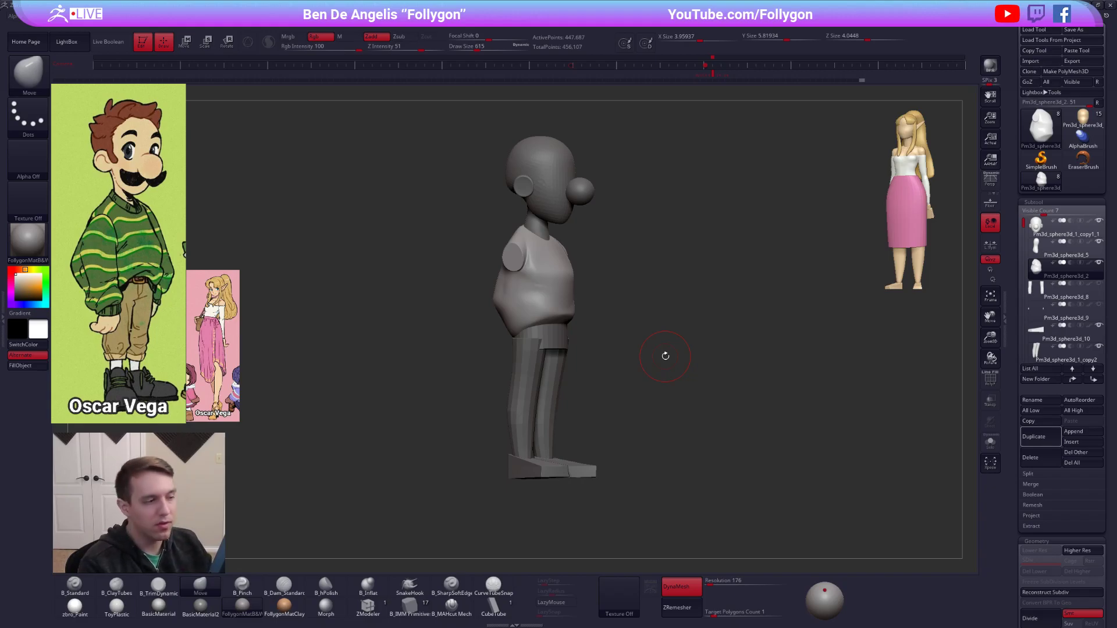
Switch to the web browser and run a Google image search for "relief sculpture" in a new tab.
key(alt+Tab)
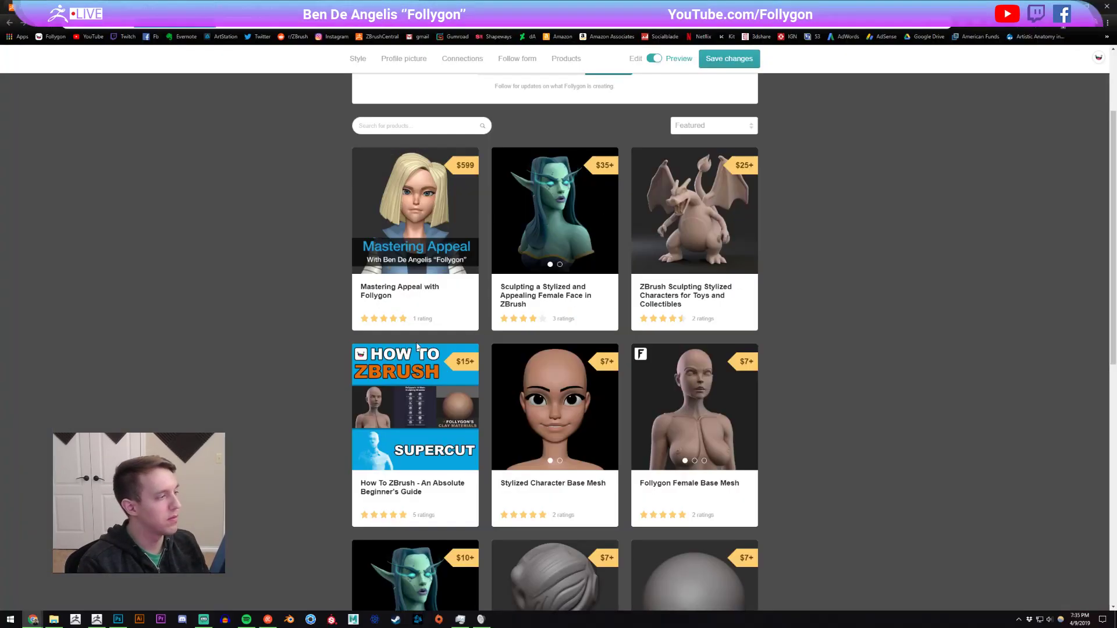
key(ctrl+t)
text(rele)
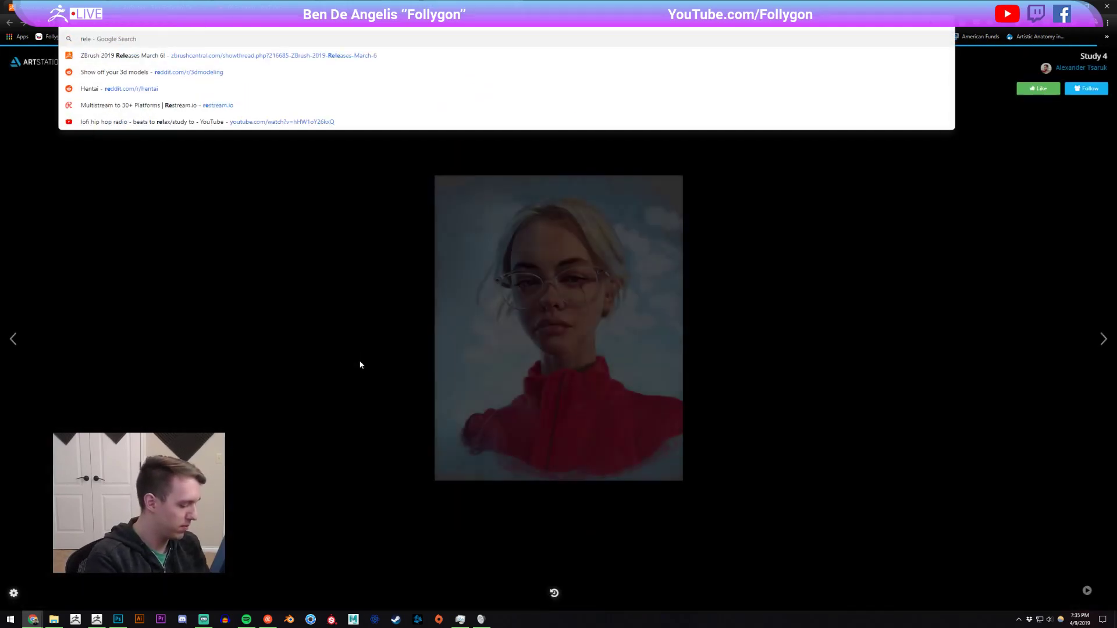
text(if sculpture)
key(Return)
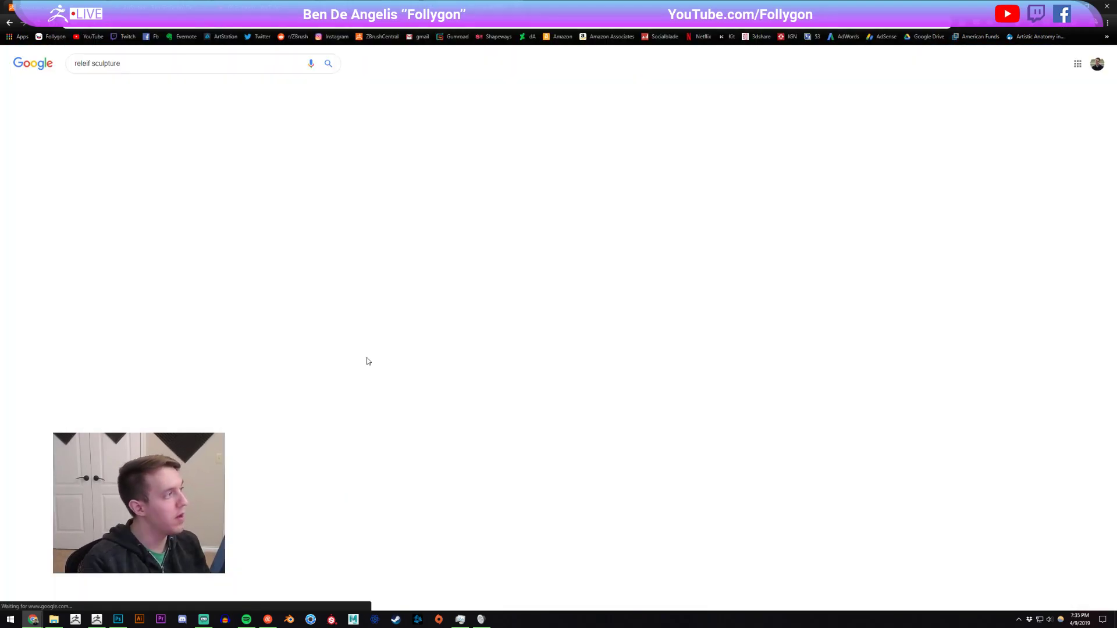
click(153, 128)
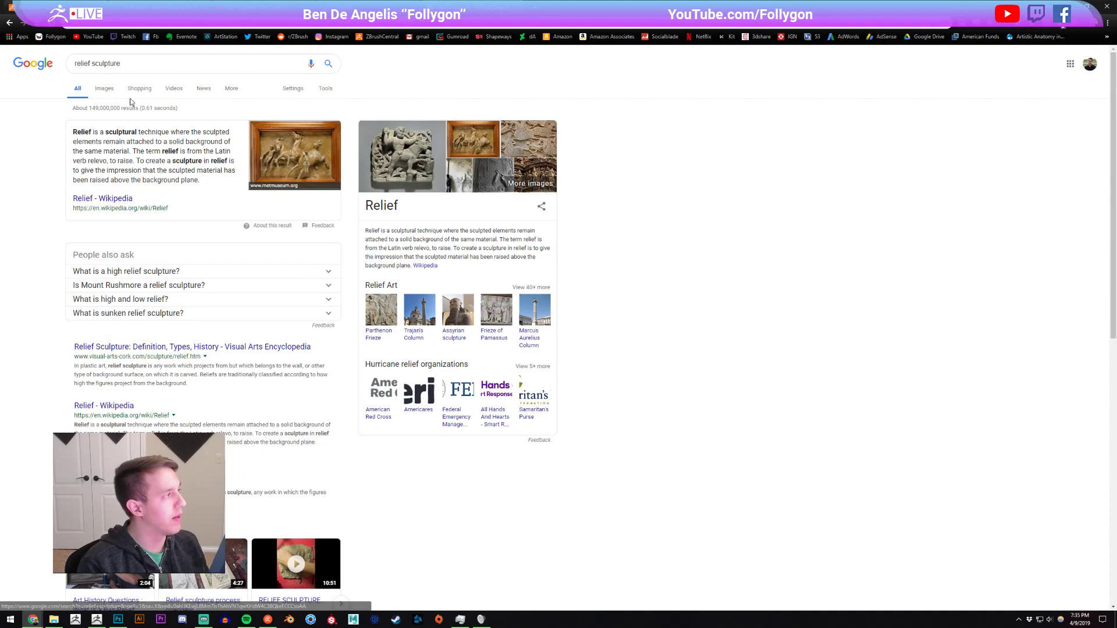
click(104, 89)
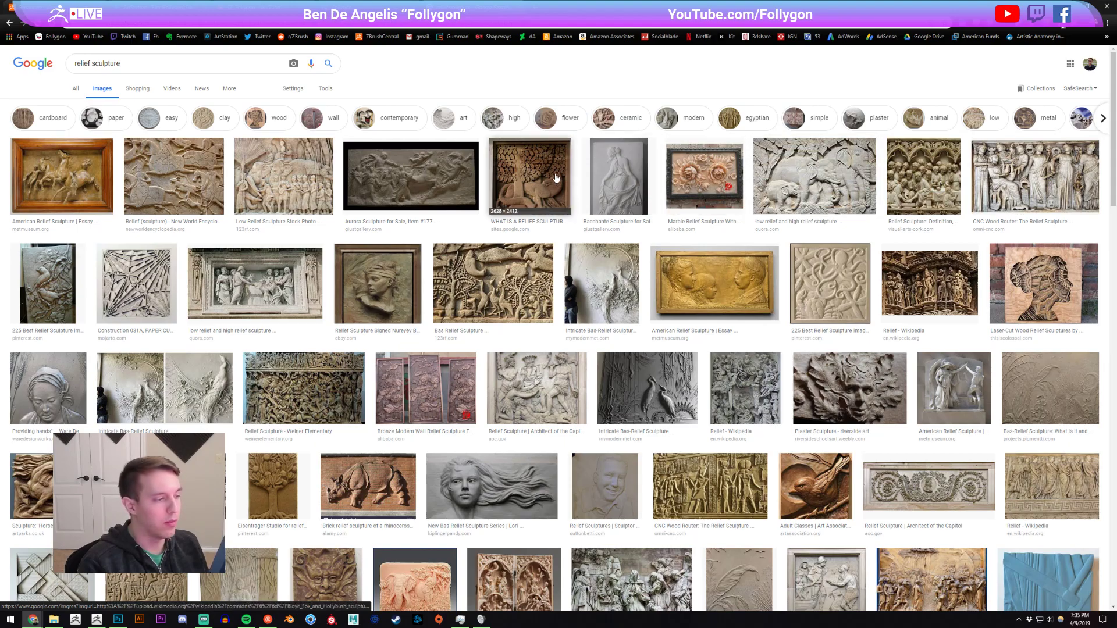
Look through the relief sculpture images, enlarge the smiling man's bas-relief portrait, close the search and return to ZBrush.
scroll(534, 233, down, 1)
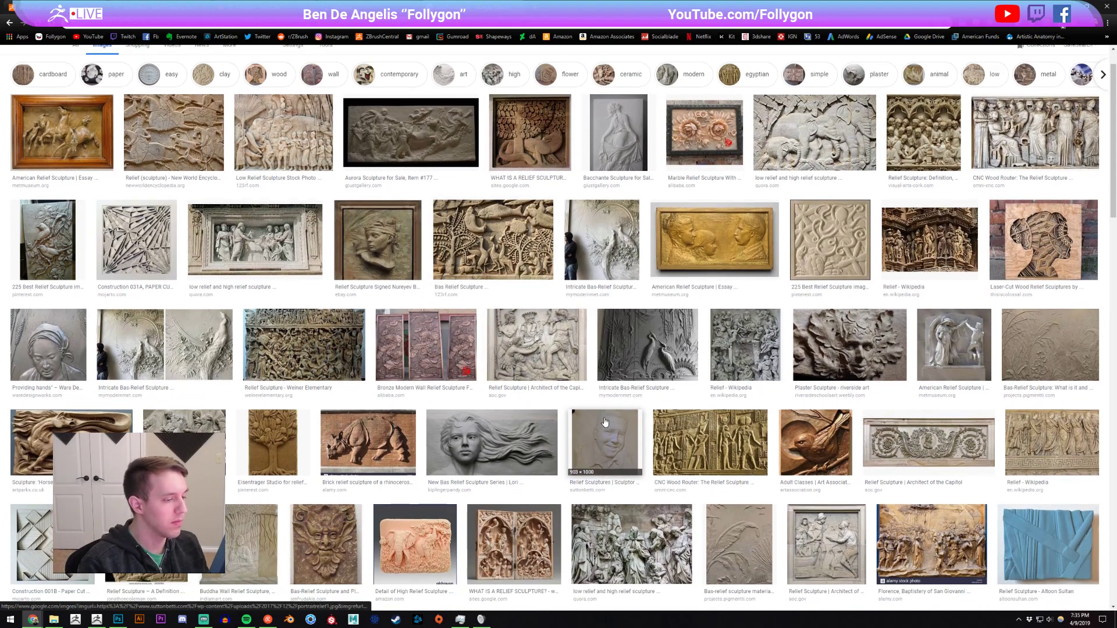
click(588, 434)
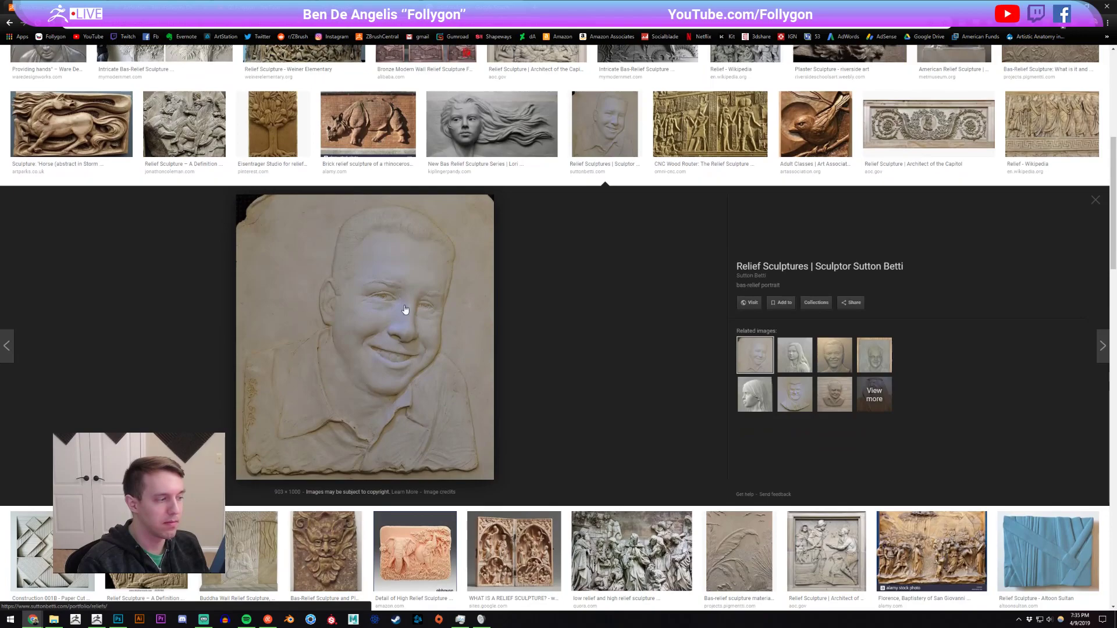
scroll(479, 341, up, 1)
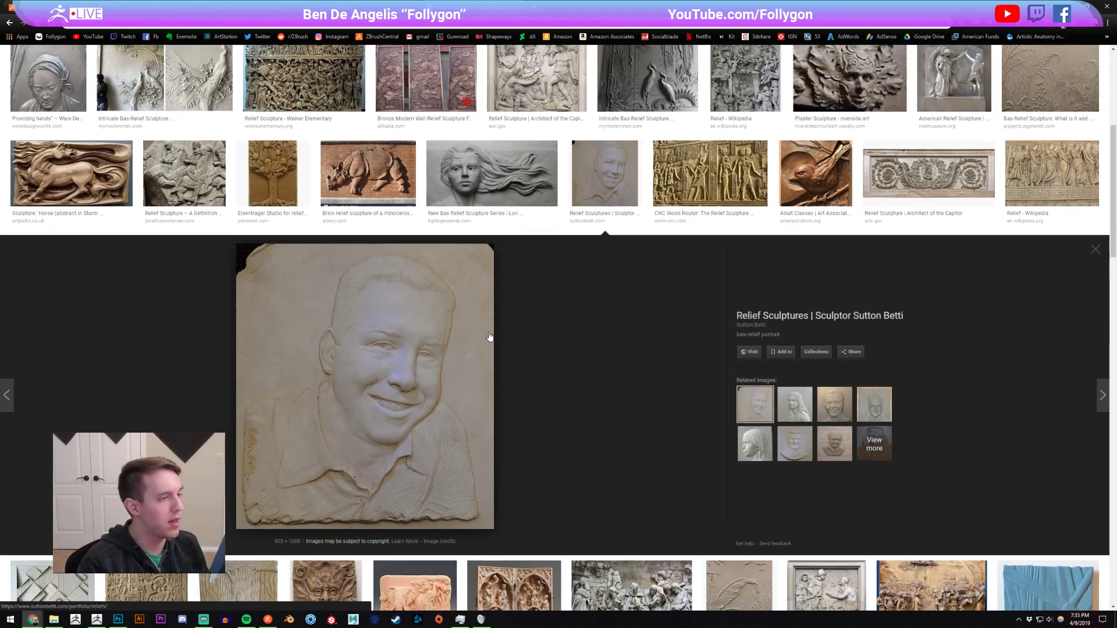
scroll(489, 349, up, 2)
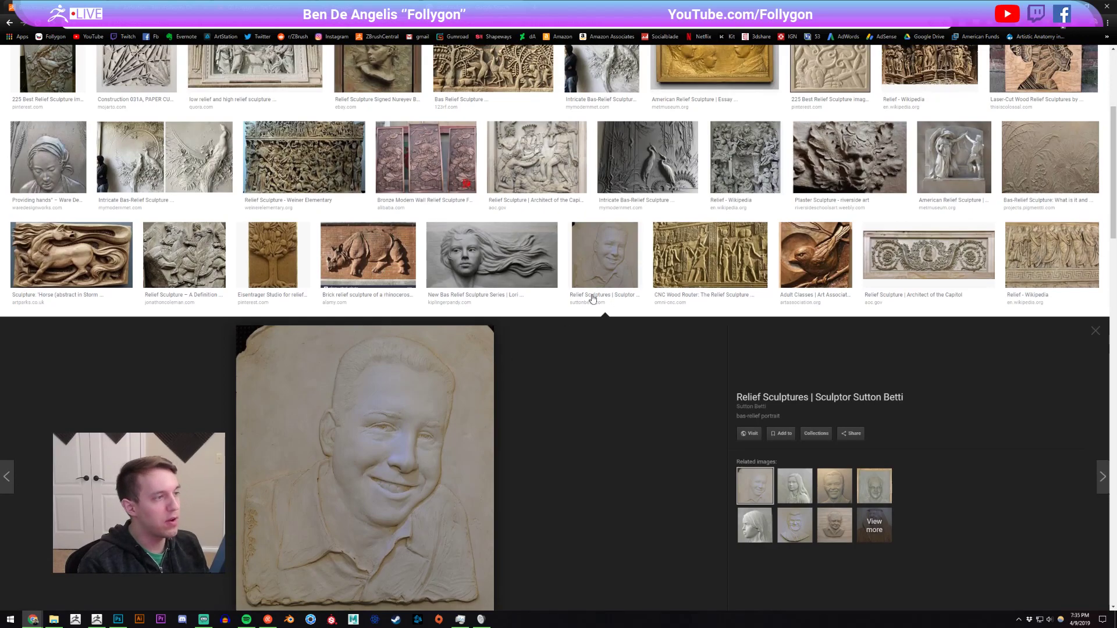
click(608, 265)
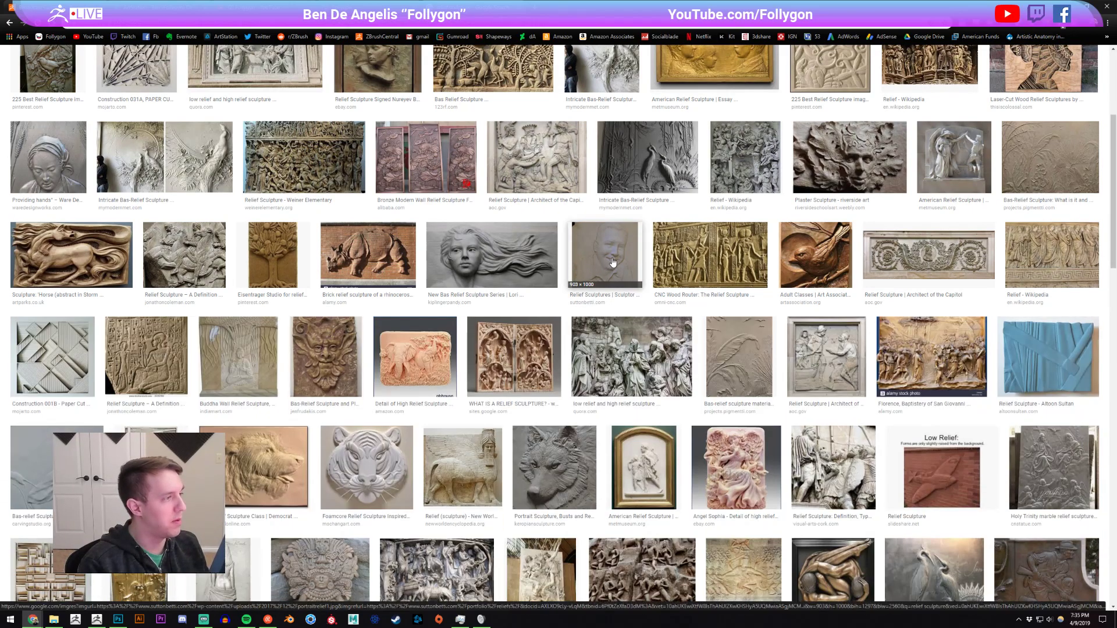
scroll(621, 262, up, 2)
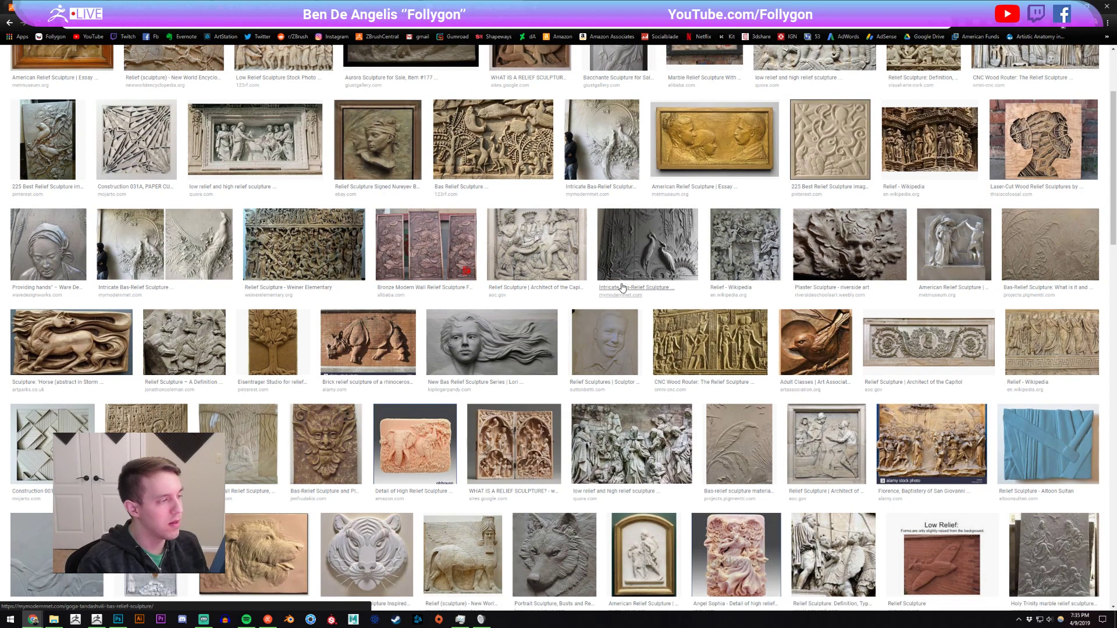
scroll(618, 287, up, 3)
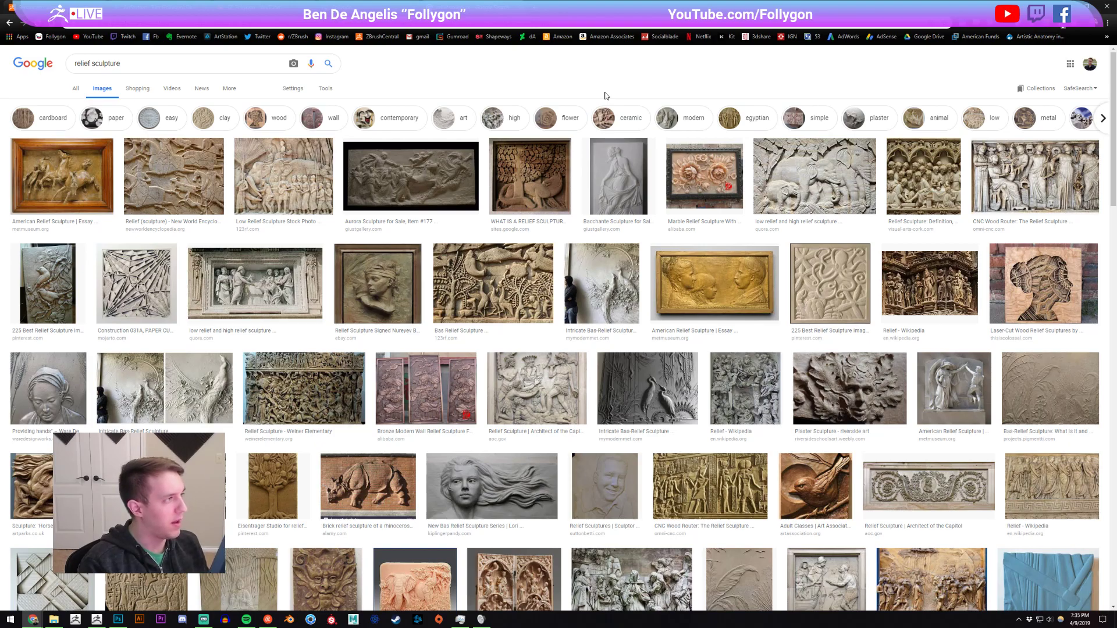
key(ctrl+w)
key(alt+Tab)
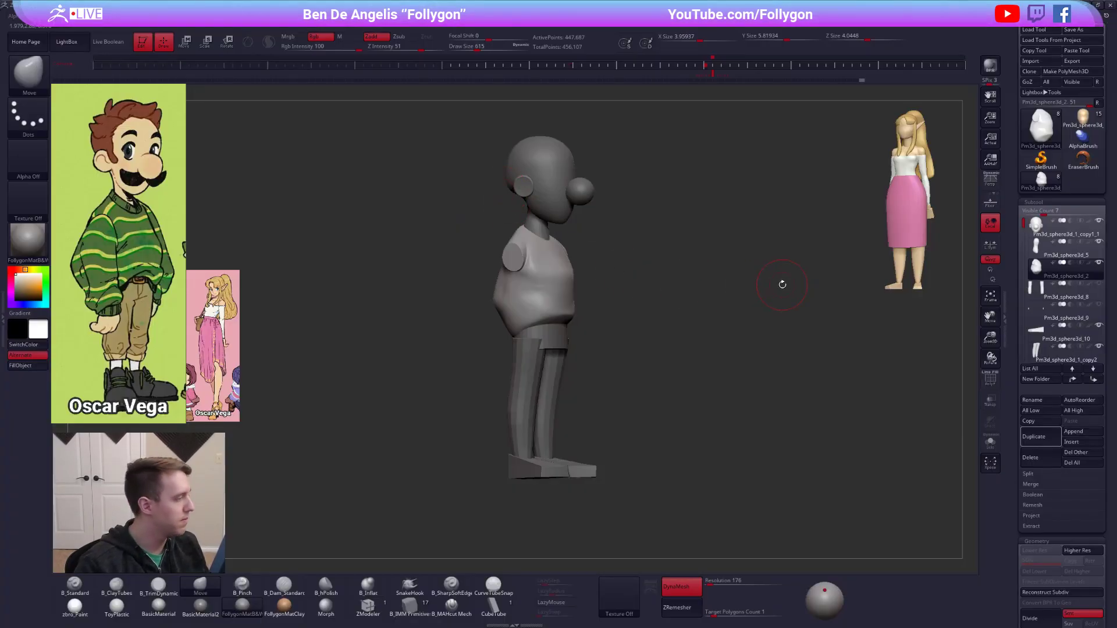
Refine the sweater's shoulder slope and upper sides in front view with the Move brush.
shift+right_drag(573, 285, 579, 353)
key(shift)
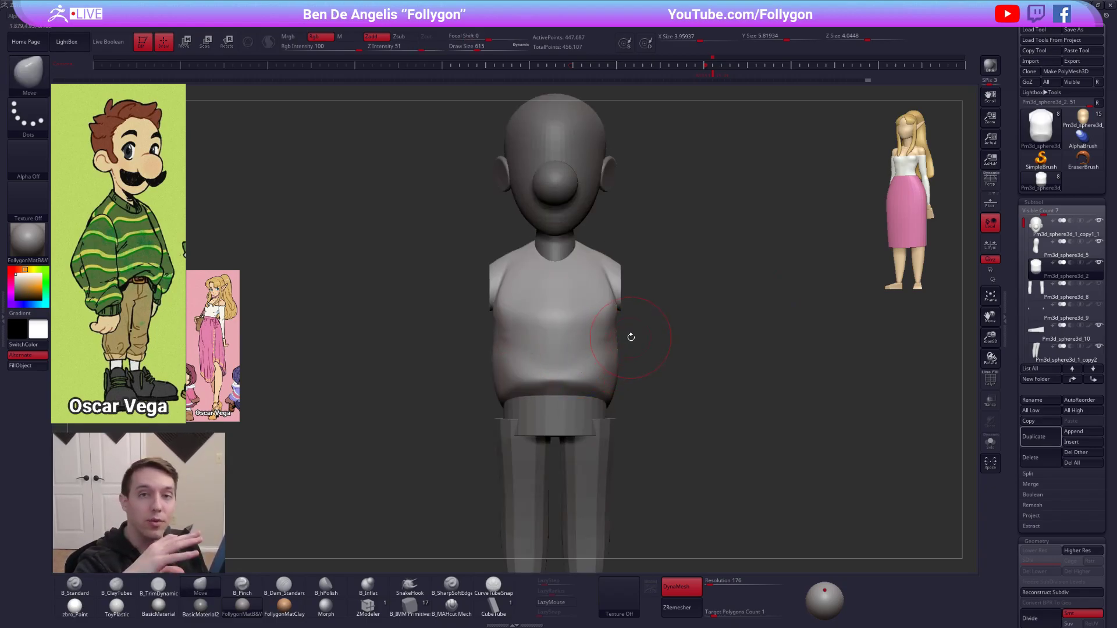
drag(613, 274, 616, 274)
ctrl+right_drag(618, 275, 611, 311)
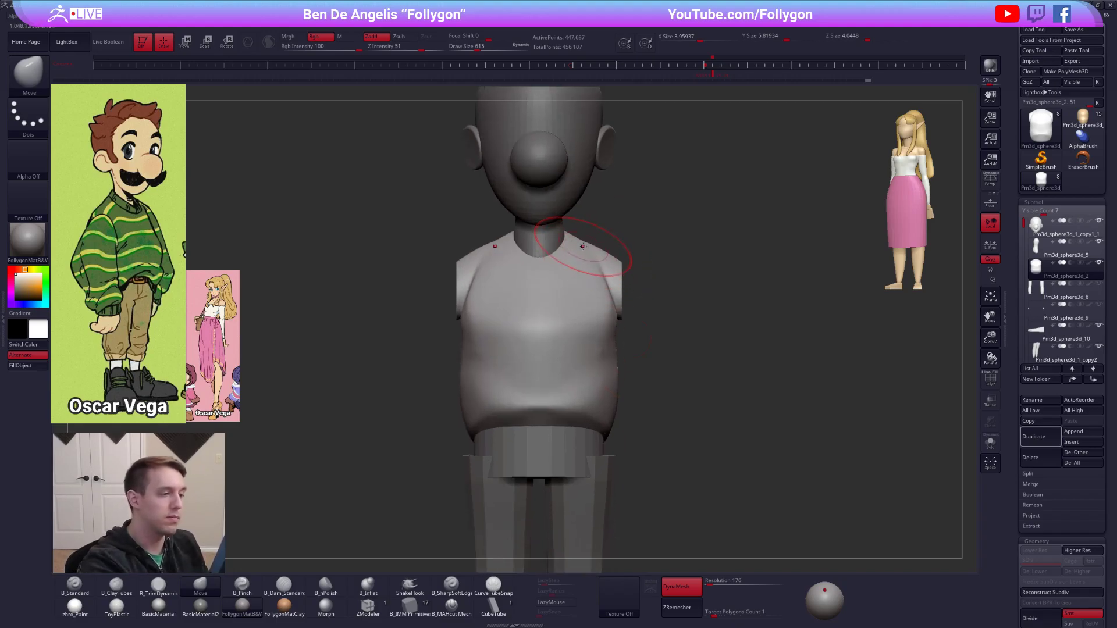
drag(583, 247, 585, 242)
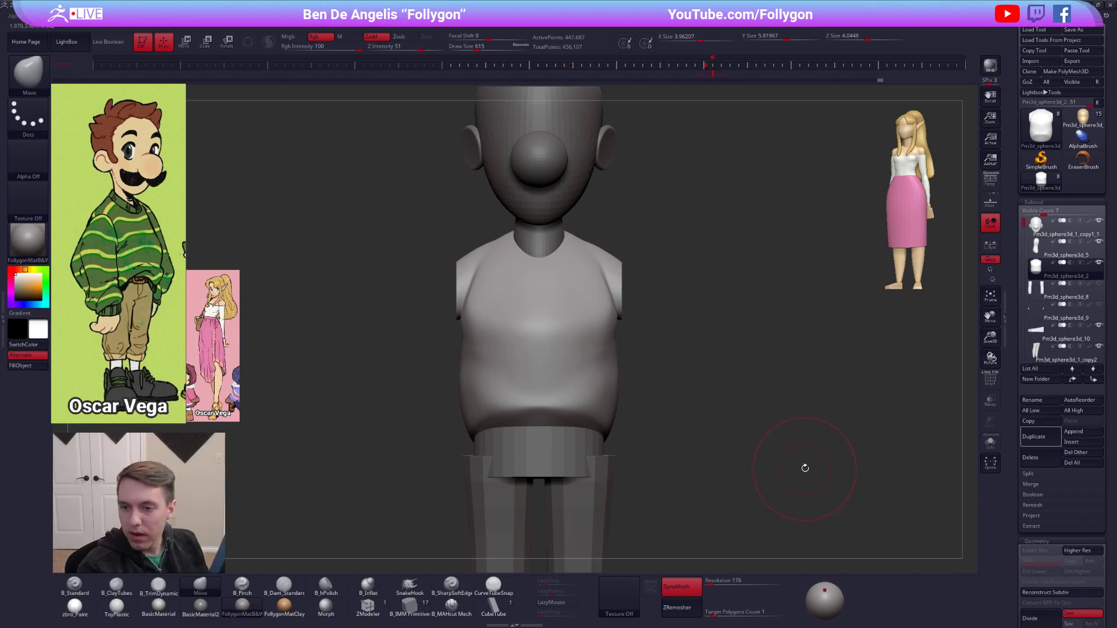
Build up volume on the sweater's back and its lower fold with the ClayTubes brush.
right_drag(675, 340, 608, 309)
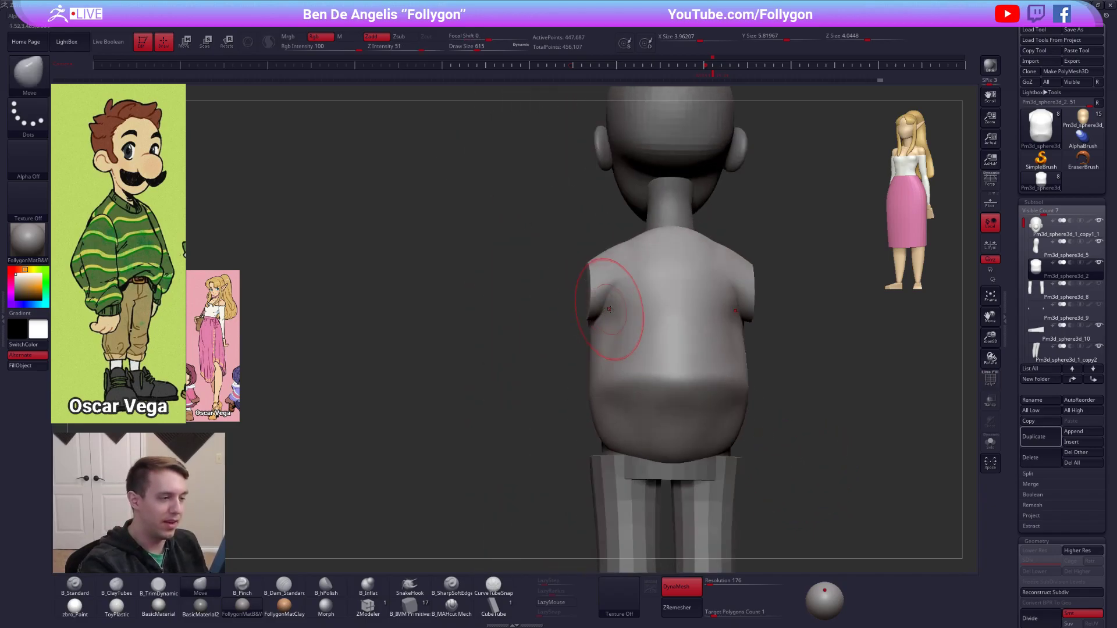
key(b)
key(c)
key(t)
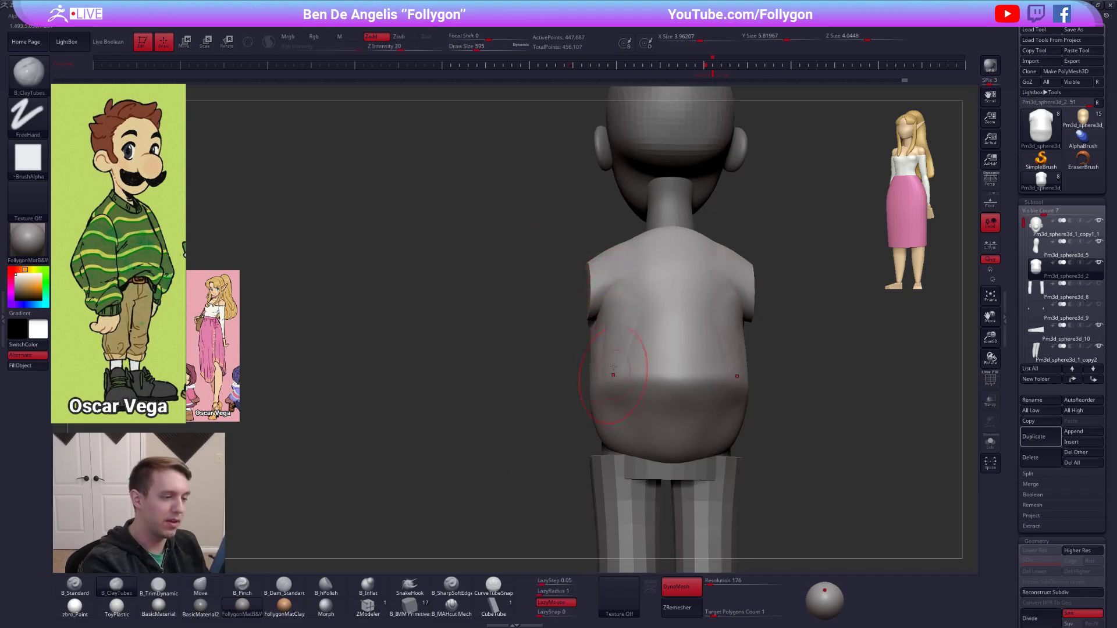
mouse_move(661, 324)
right_down()
mouse_move(658, 371)
mouse_move(648, 326)
mouse_move(599, 372)
mouse_move(646, 326)
right_up()
key(b)
key(p)
key(i)
key(b)
key(c)
key(t)
mouse_move(655, 367)
mouse_down()
mouse_move(621, 388)
mouse_move(647, 398)
mouse_up()
mouse_move(678, 391)
shift+right_down()
mouse_move(720, 387)
mouse_move(711, 350)
mouse_move(690, 372)
mouse_move(715, 372)
mouse_move(701, 317)
shift+right_up()
Select the pair of legs and scale them down slightly with a vertical Transpose line.
alt+click(637, 352)
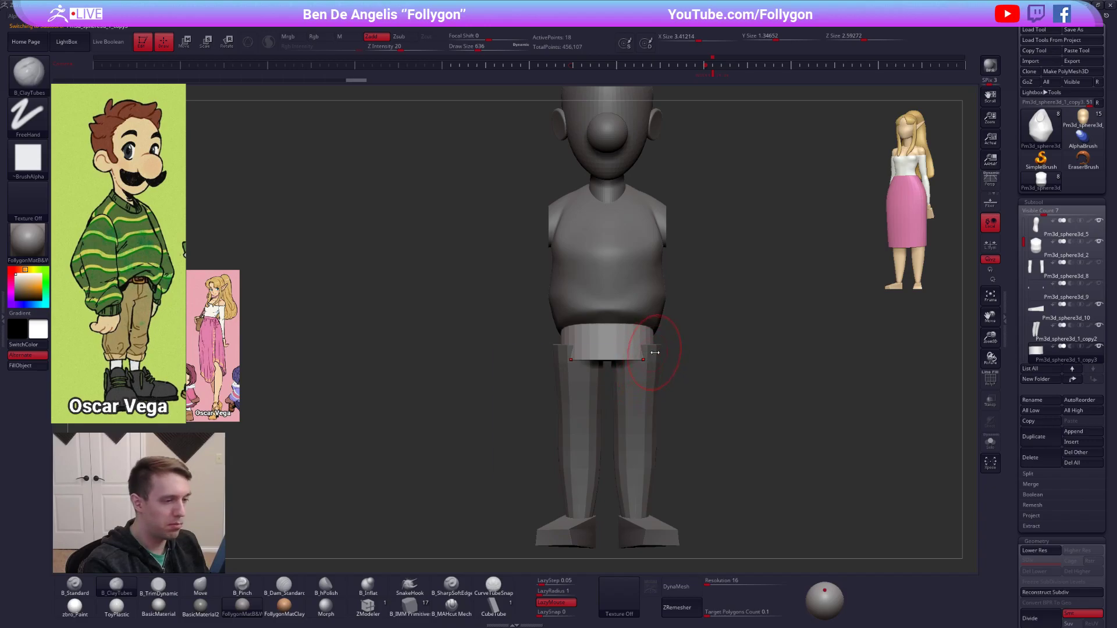
key(])
right_drag(676, 377, 648, 341)
alt+click(644, 393)
key(e)
drag(646, 294, 646, 375)
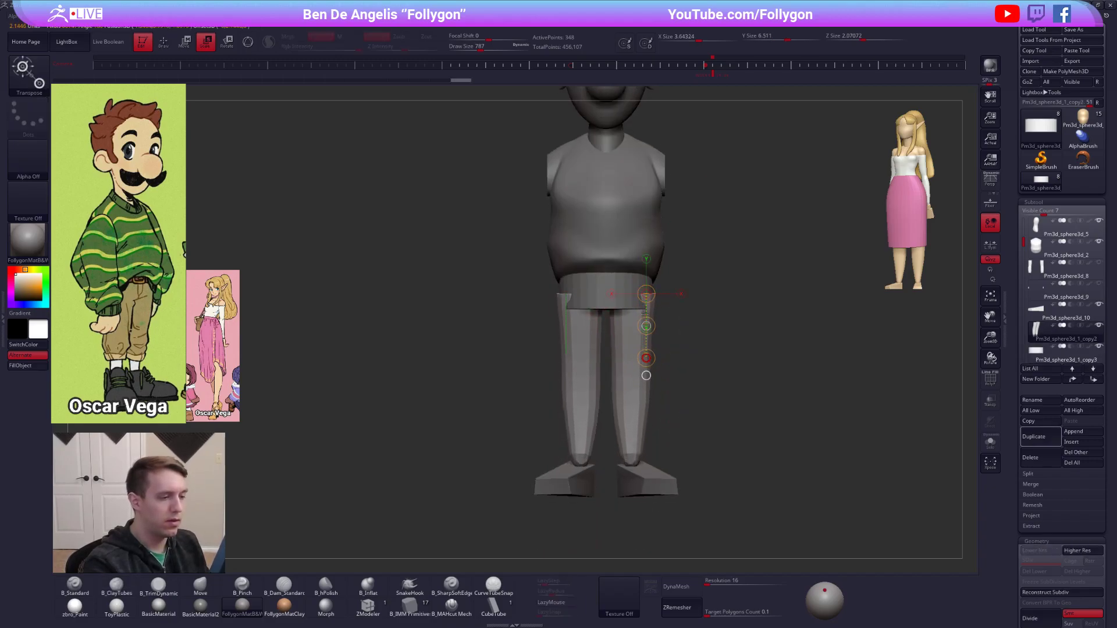
key(w)
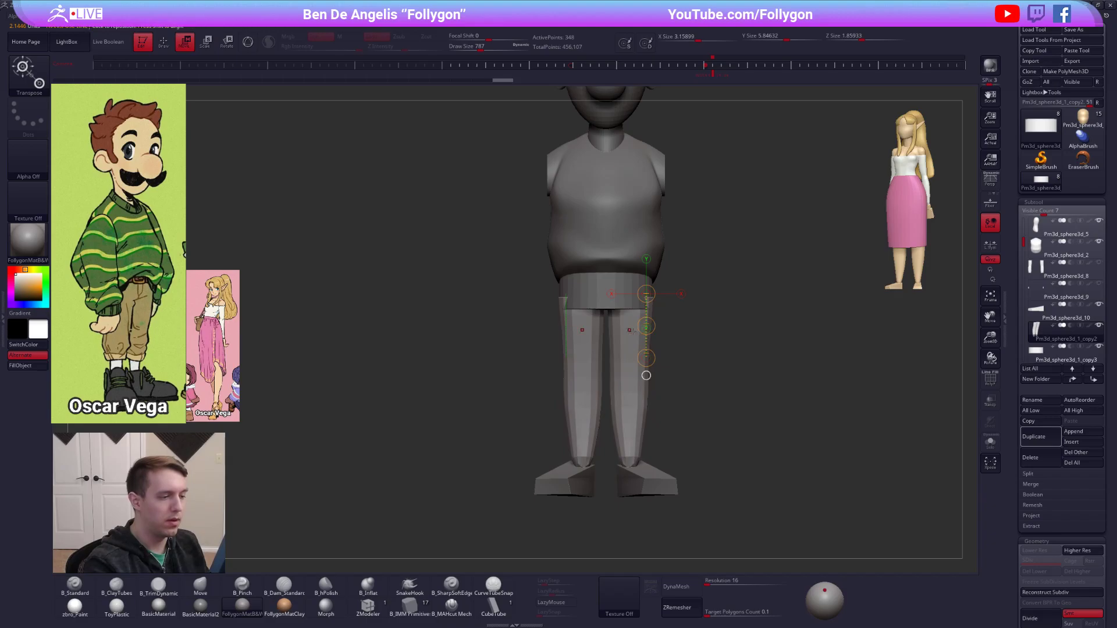
Show the legs' polyframe, give each leg its own polygroup and isolate the character's right leg.
key(shift+f)
key(q)
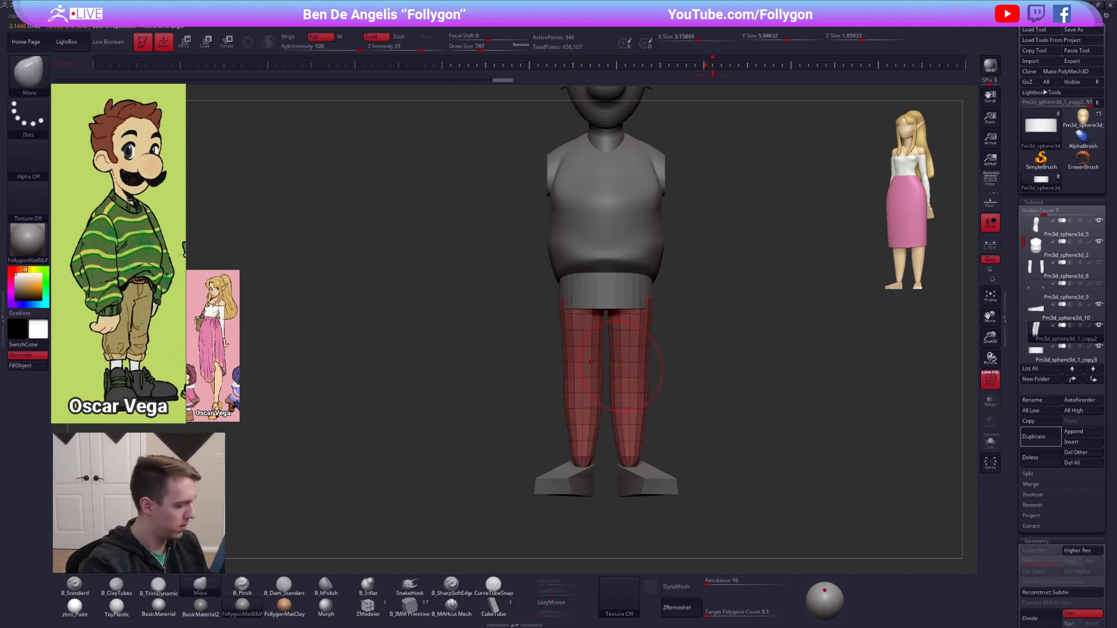
key(ctrl+shift+f)
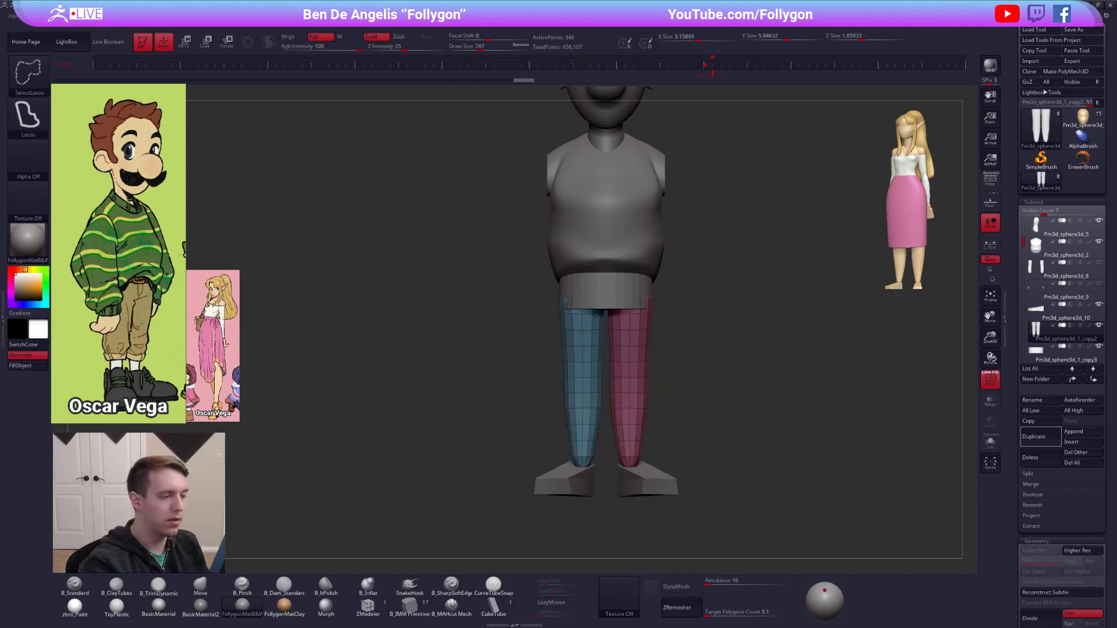
ctrl+shift+click(582, 337)
key(space)
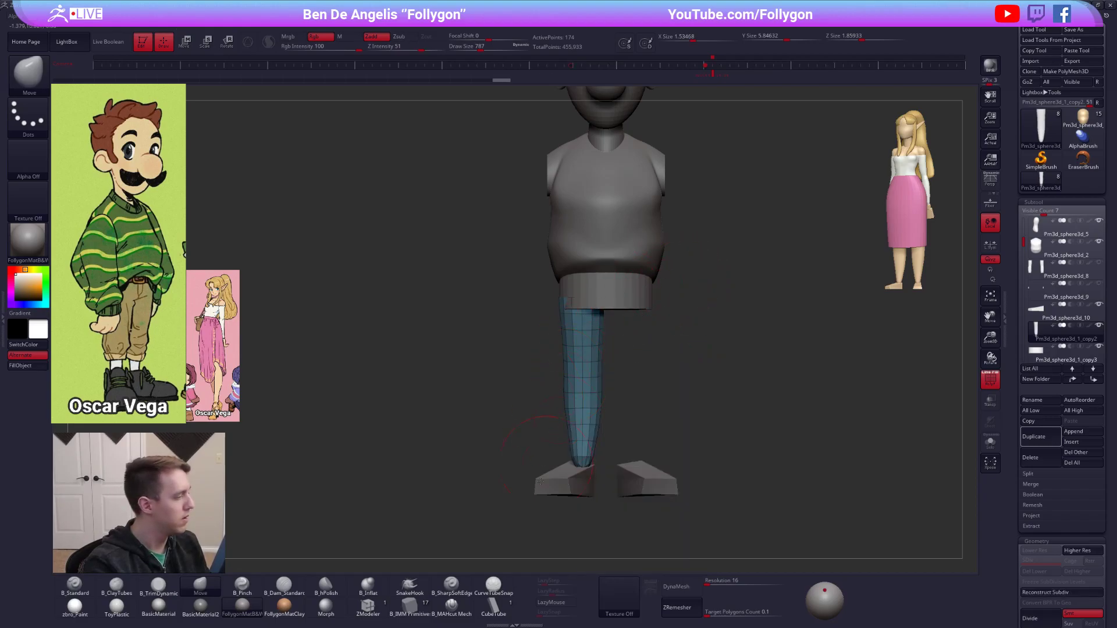
Delete surplus edge loops along the isolated leg with the ZModeler brush, working in solo view.
click(372, 604)
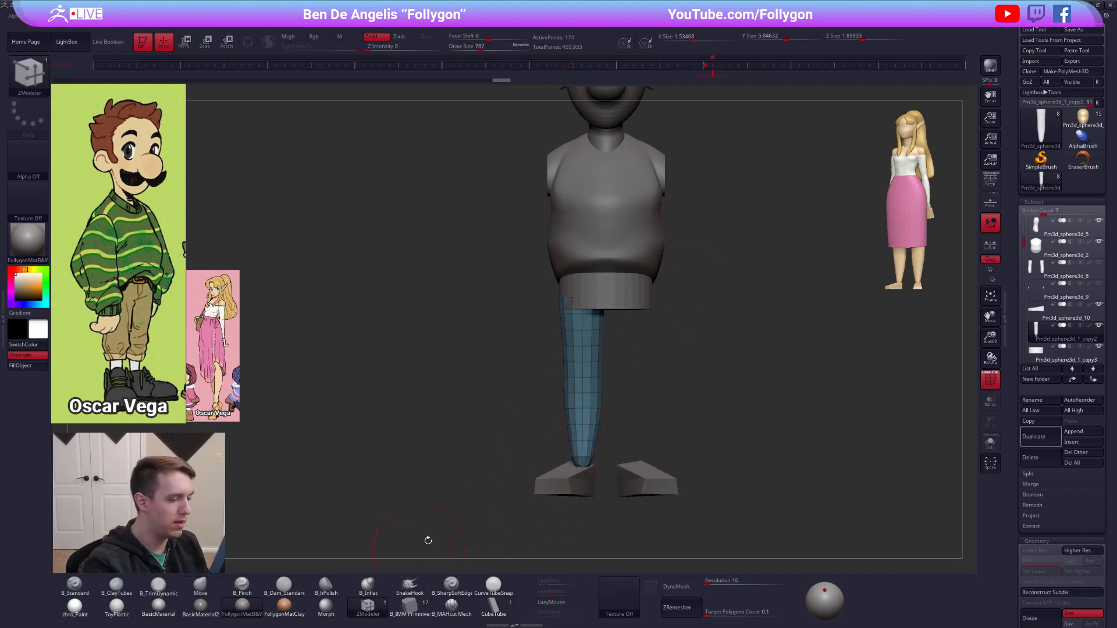
key(alt+s)
key(space)
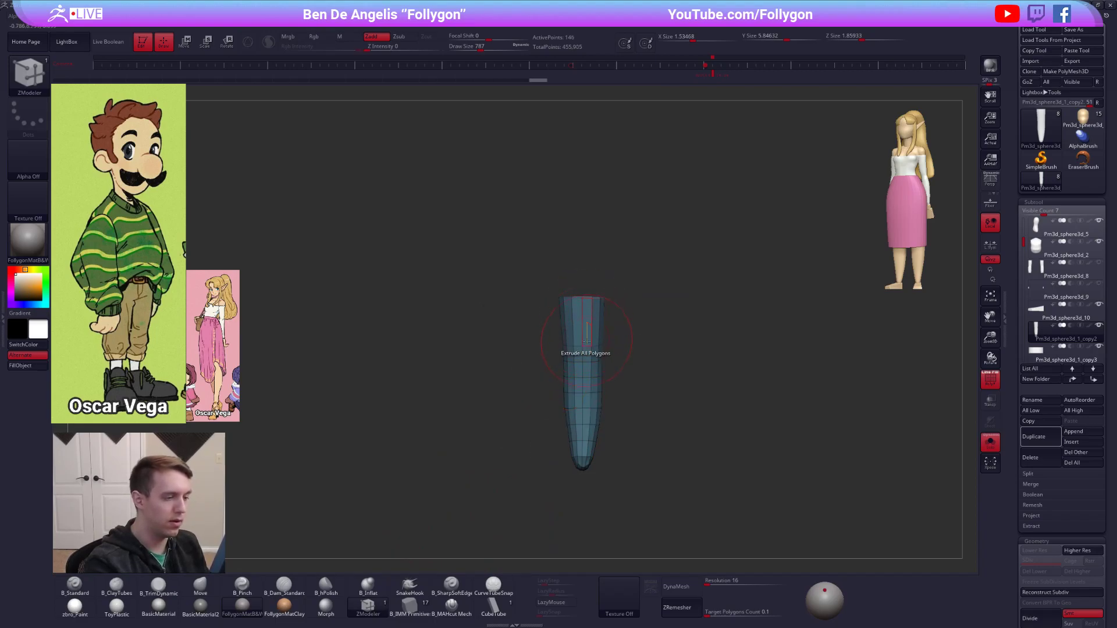
alt+click(587, 362)
alt+click(586, 378)
alt+click(584, 392)
shift+right_drag(587, 395, 617, 423)
key(alt+s)
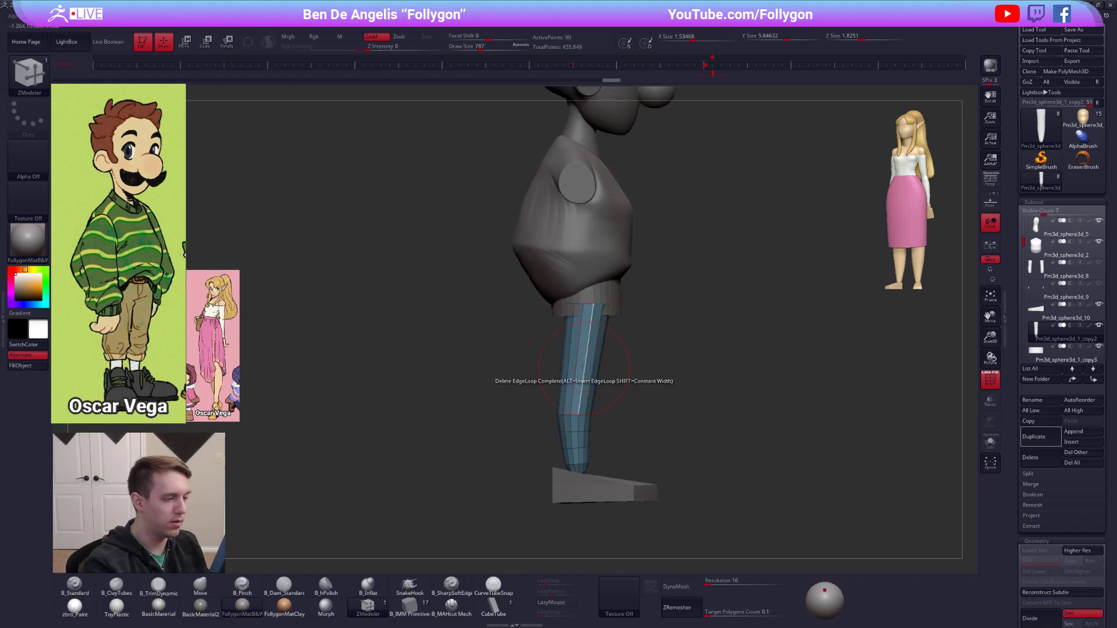
Lower the isolated leg's top edge towards the waistband and scale it slightly with the Move brush and Transpose.
key(b)
key(m)
key(v)
key(space)
mouse_move(570, 312)
mouse_down()
mouse_move(555, 315)
mouse_move(608, 309)
mouse_move(617, 323)
mouse_move(592, 342)
mouse_move(593, 317)
mouse_move(644, 315)
mouse_move(594, 315)
mouse_move(669, 314)
mouse_up()
key(ctrl+z)
ctrl+click(682, 324)
key(w)
click(609, 381)
key(e)
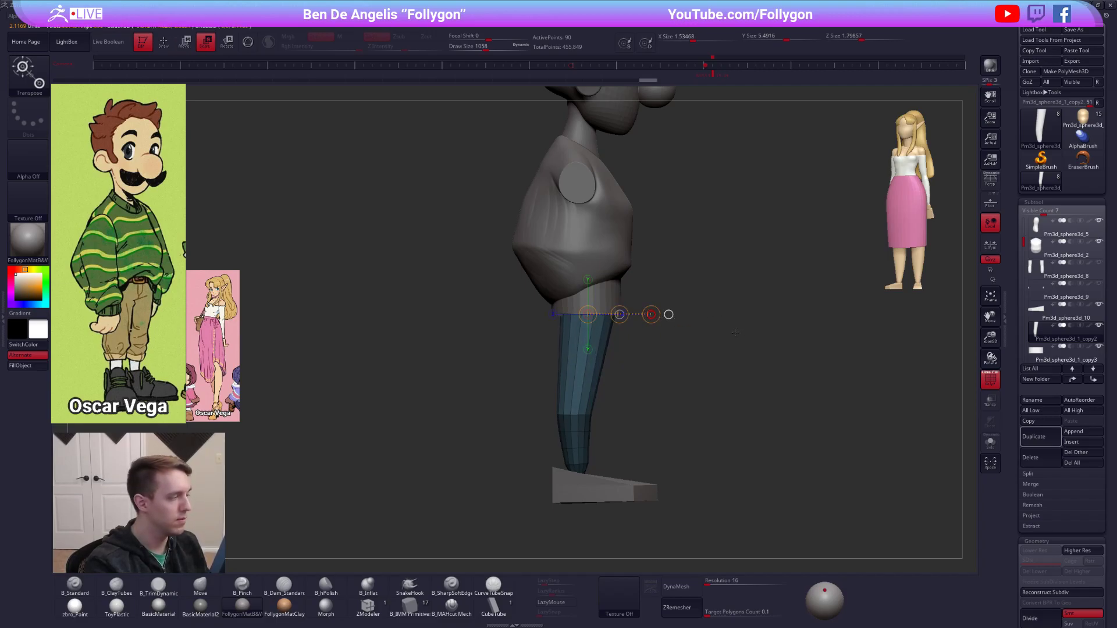
Hide the lower part of the leg and delete the hidden polygons, keeping only the upper trouser section.
key(q)
mouse_move(640, 373)
ctrl+mouse_down()
mouse_move(677, 384)
mouse_move(653, 362)
mouse_move(638, 394)
mouse_move(651, 357)
mouse_move(574, 426)
mouse_move(635, 428)
ctrl+mouse_up()
key(space)
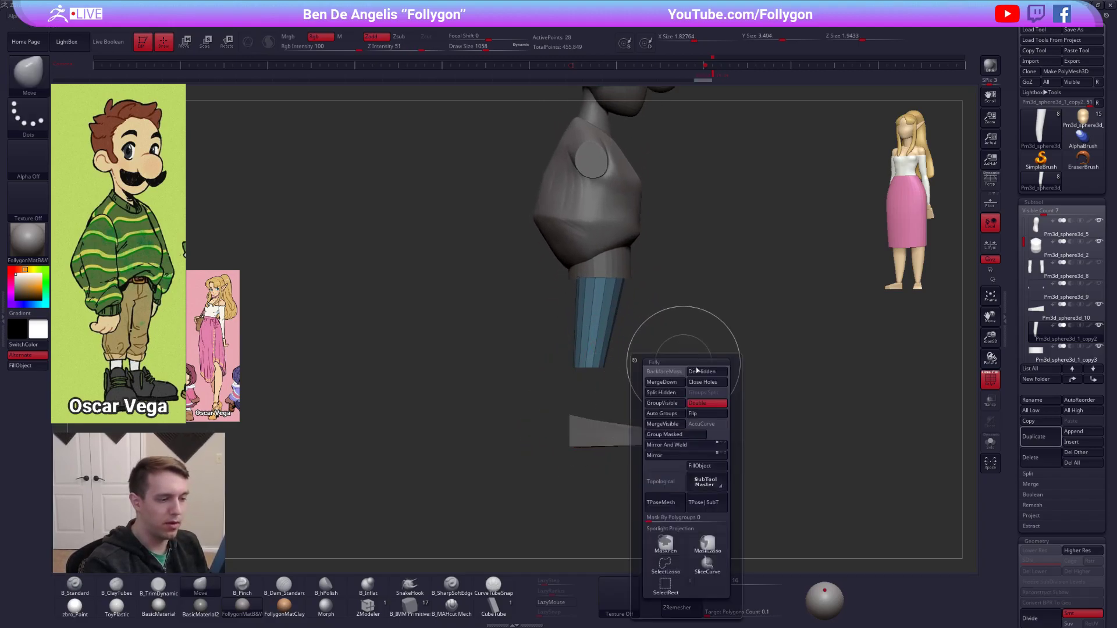
click(692, 392)
click(715, 67)
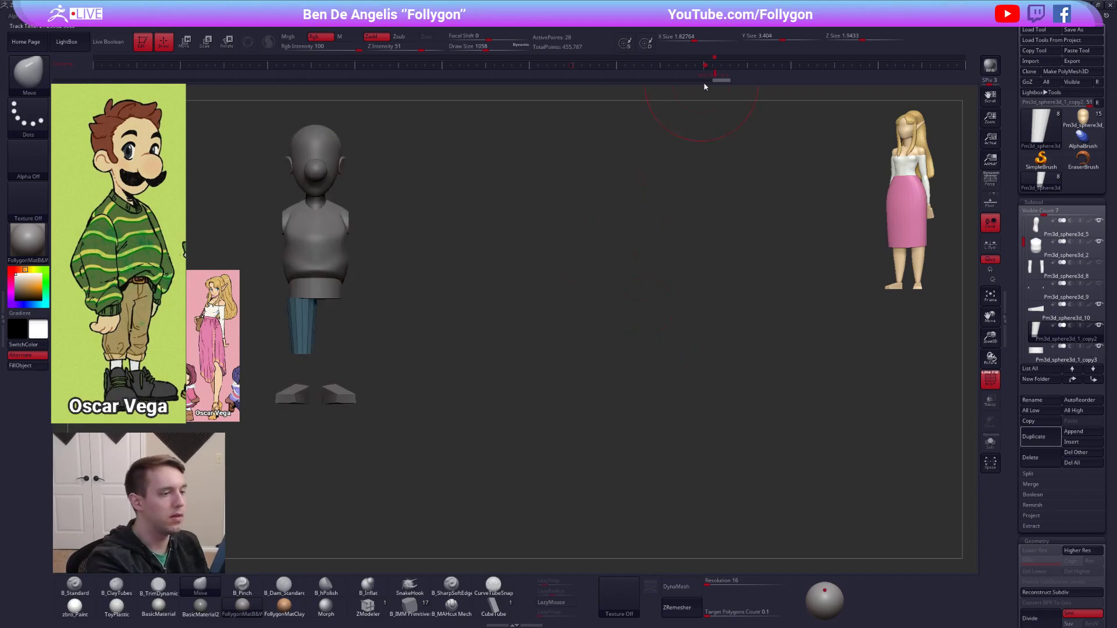
Fit the remaining trouser leg under the waistband in front view and adjust its width with Transpose lines.
key(w)
mouse_move(302, 298)
mouse_down()
mouse_move(308, 378)
mouse_move(267, 298)
mouse_move(119, 301)
mouse_up()
shift+drag(302, 354, 58, 354)
mouse_move(302, 298)
shift+mouse_down()
mouse_move(302, 362)
mouse_move(571, 364)
mouse_move(562, 423)
shift+mouse_up()
key(q)
key(e)
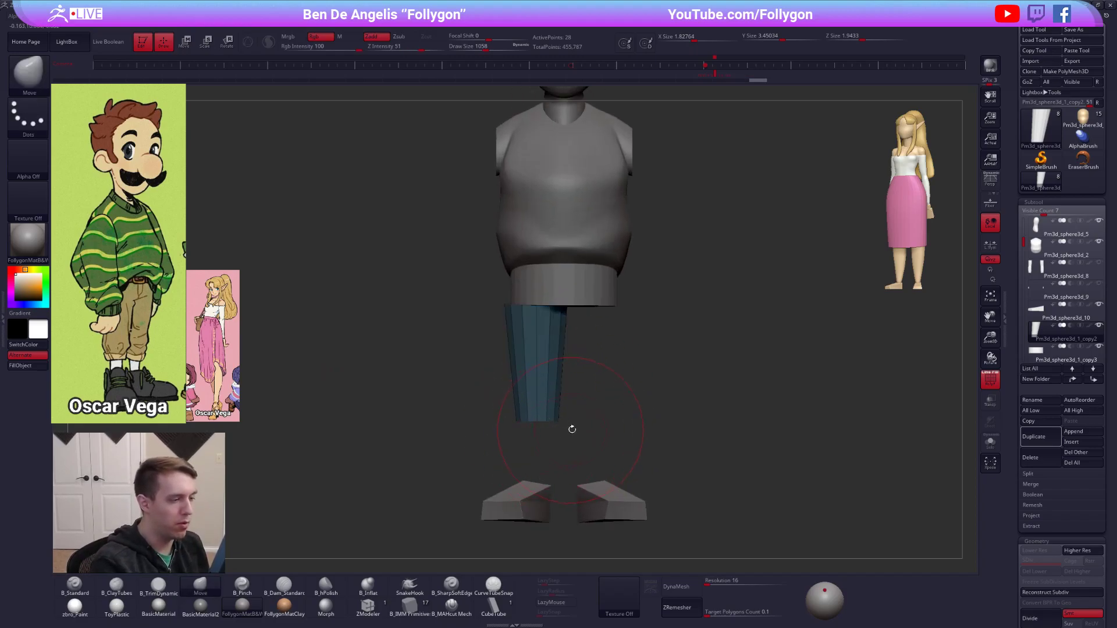
shift+drag(537, 422, 668, 421)
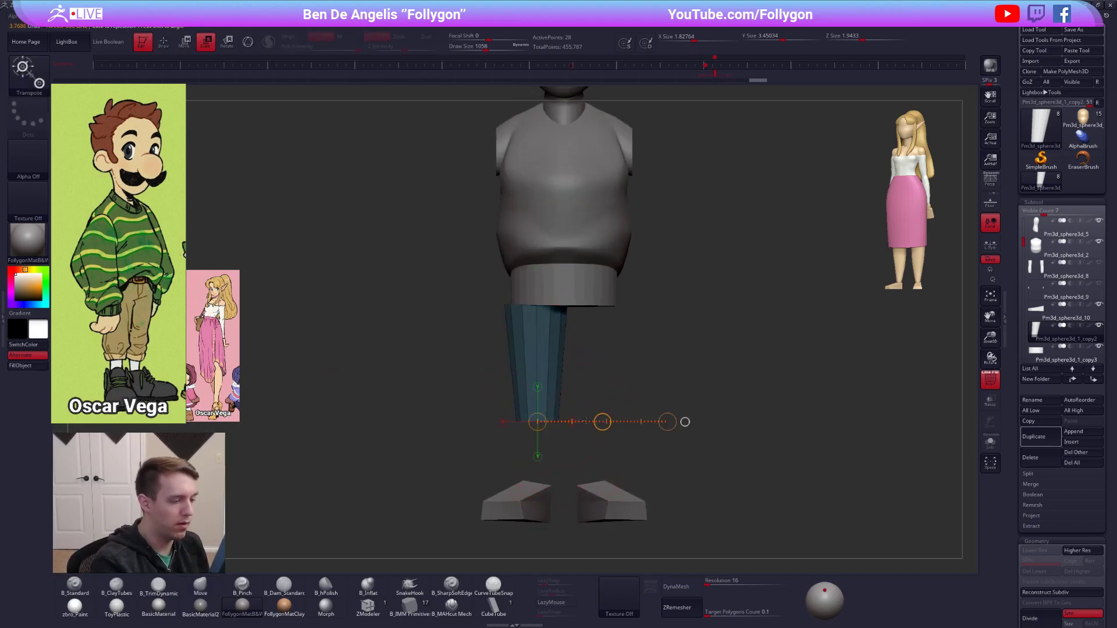
key(w)
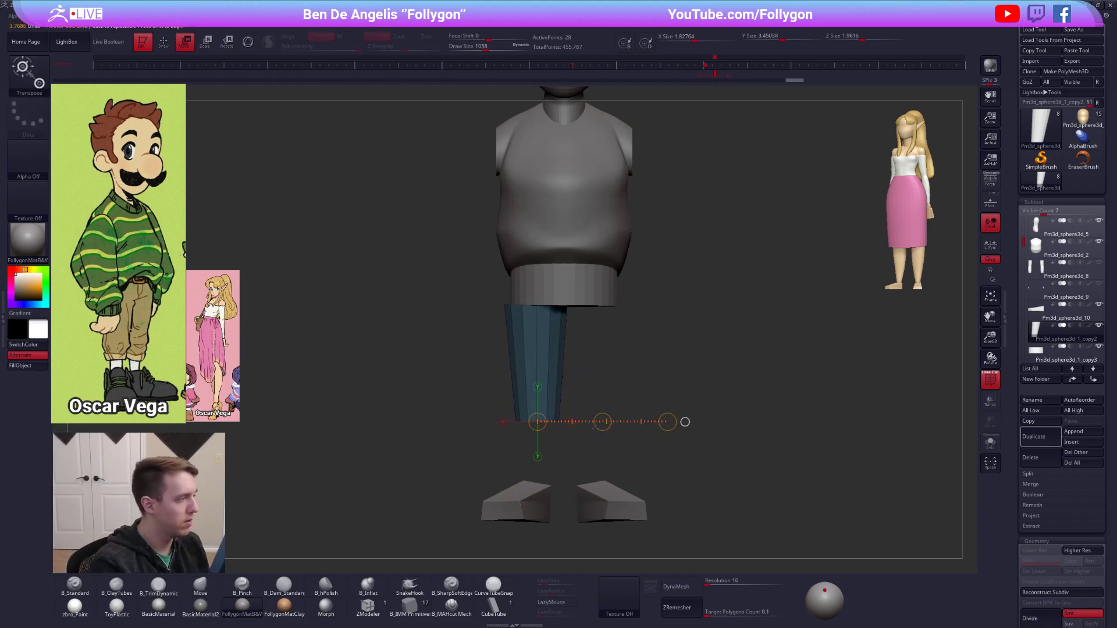
Duplicate the trouser leg subtool and move the copy down to the ankle with a vertical Transpose line.
key(q)
key(space)
mouse_move(591, 421)
mouse_down()
mouse_move(669, 432)
mouse_move(599, 410)
mouse_move(597, 397)
mouse_up()
mouse_move(654, 417)
alt+mouse_down()
mouse_move(629, 400)
mouse_move(635, 430)
mouse_move(644, 422)
alt+mouse_up()
click(1039, 441)
drag(549, 409, 566, 407)
mouse_move(565, 407)
alt+mouse_down()
mouse_move(594, 366)
mouse_move(577, 381)
mouse_move(550, 361)
mouse_move(551, 410)
alt+mouse_up()
key(w)
shift+drag(555, 351, 561, 458)
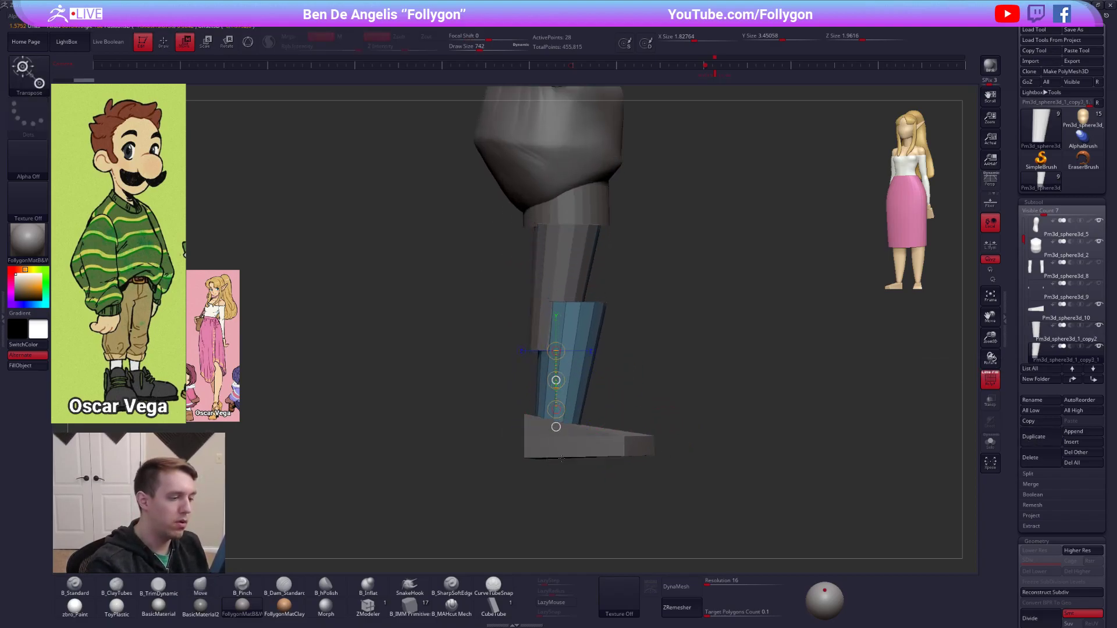
Scale the duplicate down into a thin lower leg and centre it beneath the trouser leg in side view.
key(q)
mouse_move(514, 289)
ctrl+mouse_down()
mouse_move(629, 317)
mouse_move(624, 301)
mouse_move(582, 301)
mouse_move(635, 338)
mouse_move(607, 363)
ctrl+mouse_up()
key(e)
click(556, 427)
key(w)
click(645, 301)
key(e)
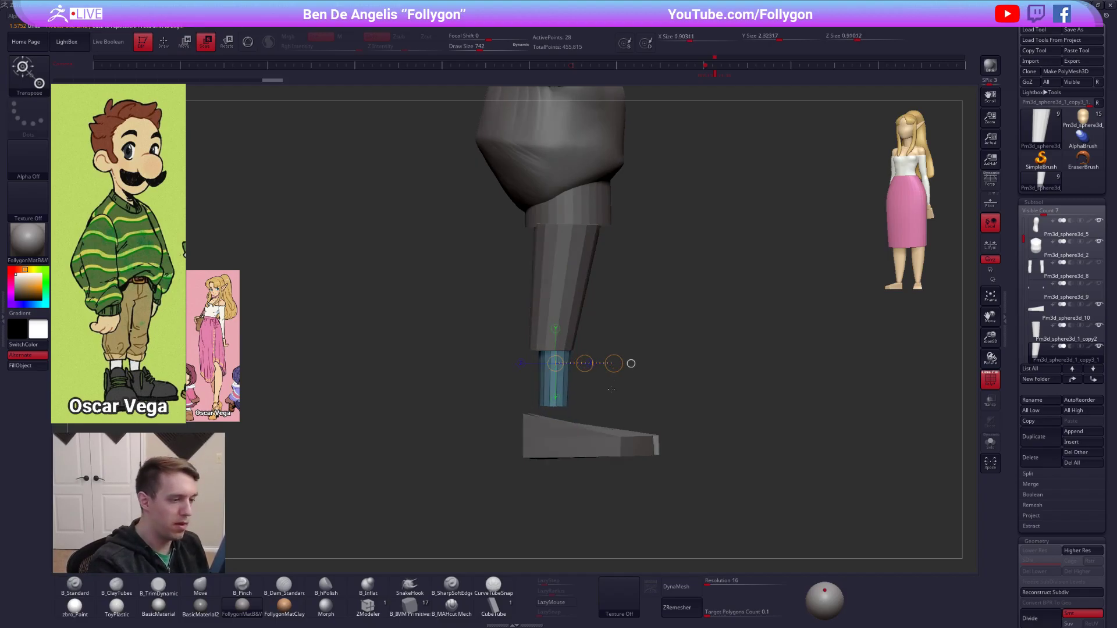
drag(609, 364, 550, 400)
key(w)
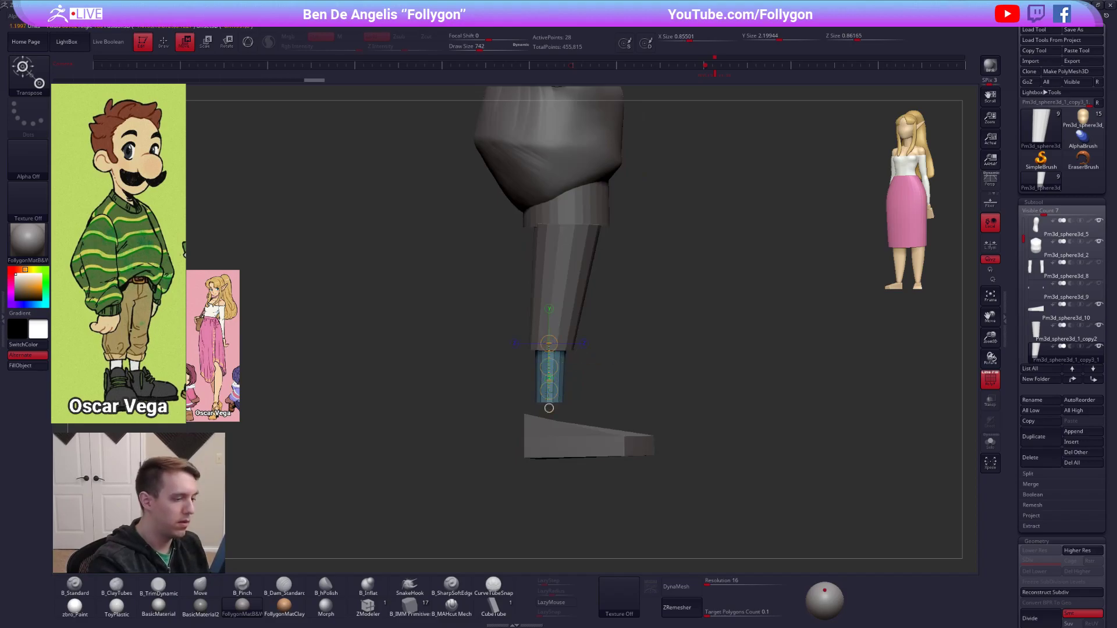
Extend the thin lower leg down to the foot, align and slim it in front view, and turn off the polyframe.
mouse_move(549, 449)
mouse_down()
mouse_move(541, 486)
mouse_move(542, 451)
mouse_up()
key(q)
mouse_move(646, 483)
right_down()
mouse_move(564, 477)
mouse_move(562, 419)
mouse_move(588, 428)
right_up()
key(e)
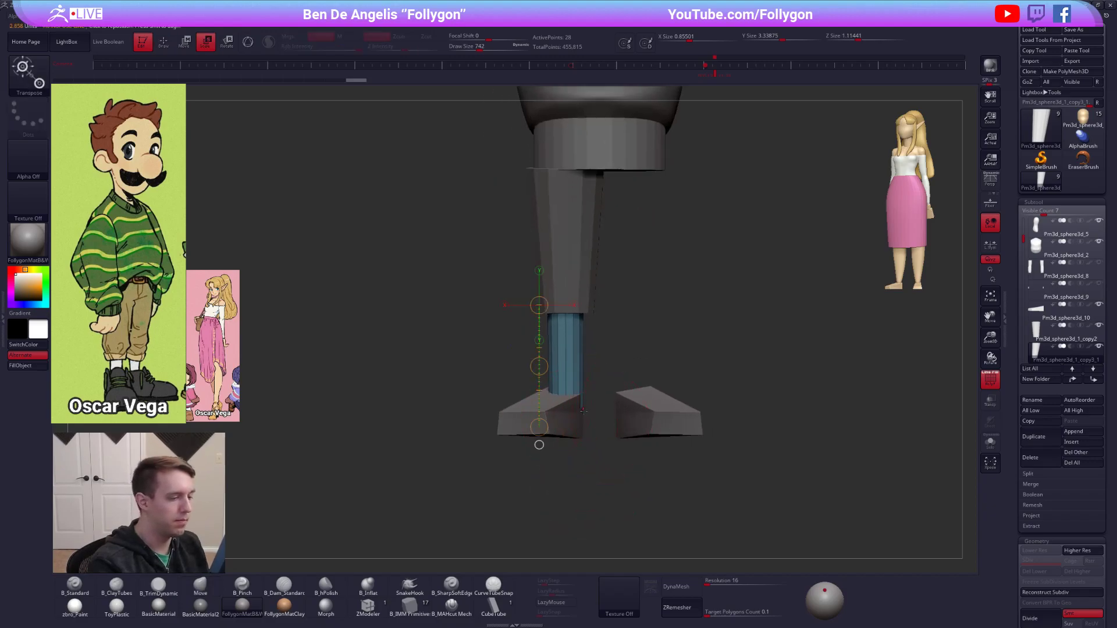
mouse_move(564, 338)
mouse_down()
mouse_move(705, 338)
mouse_move(628, 338)
mouse_up()
key(w)
key(q)
mouse_move(621, 445)
ctrl+right_down()
mouse_move(618, 401)
mouse_move(611, 430)
ctrl+right_up()
key(shift+f)
key(shift+f)
key(shift+f)
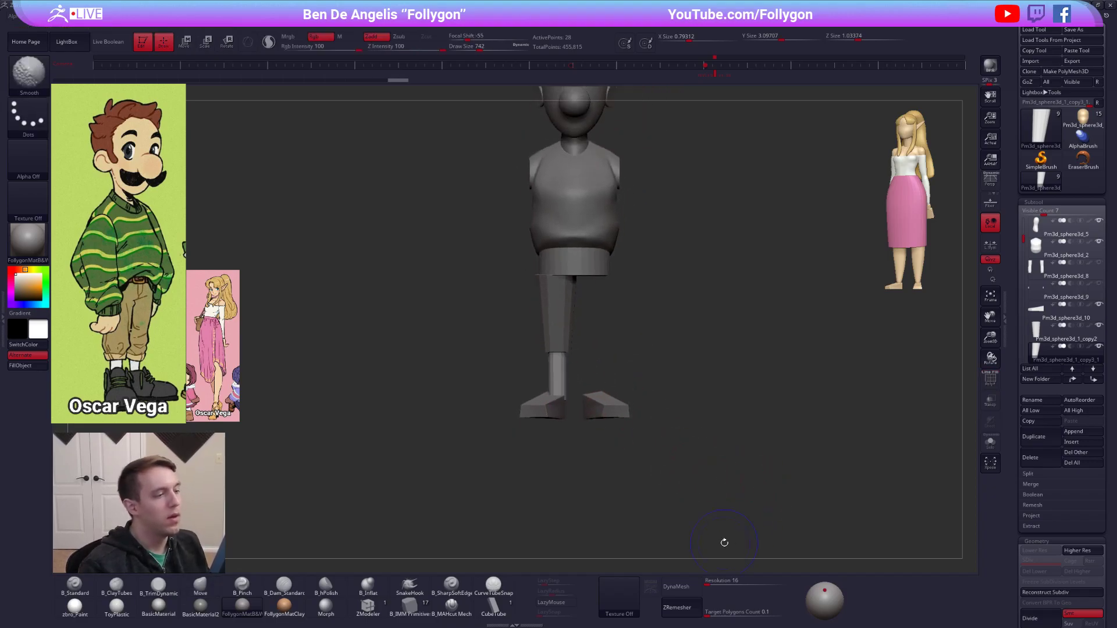
Reshape the trouser leg using the Move brush at draw size 1166, and Mirror And Weld it to the other side.
alt+click(571, 269)
alt+right_drag(571, 269, 592, 359)
alt+click(591, 359)
key(space)
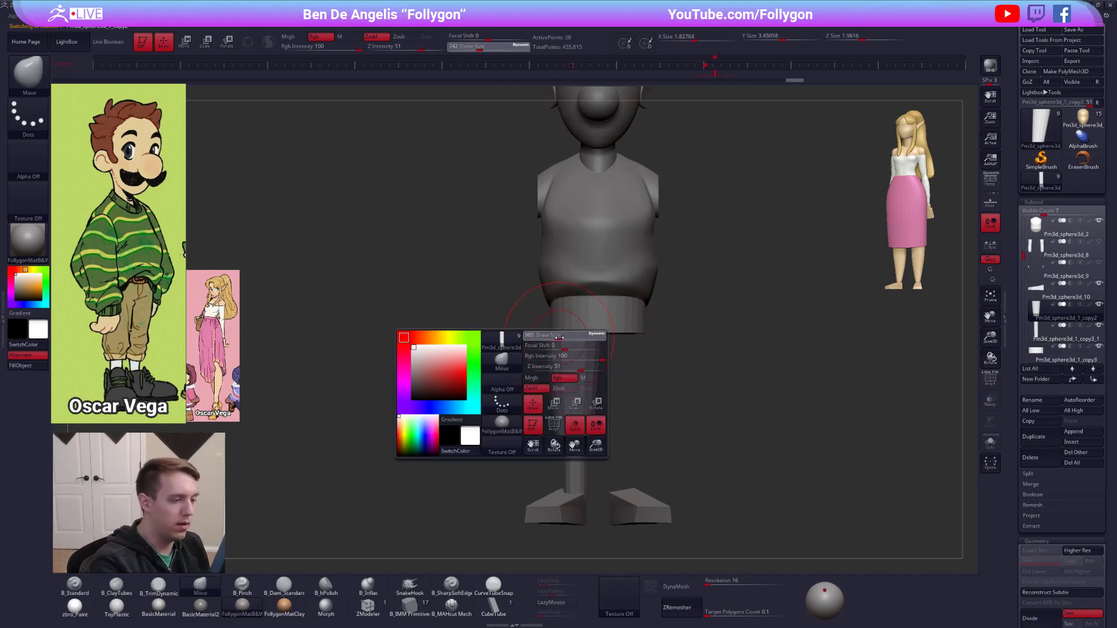
drag(545, 332, 556, 337)
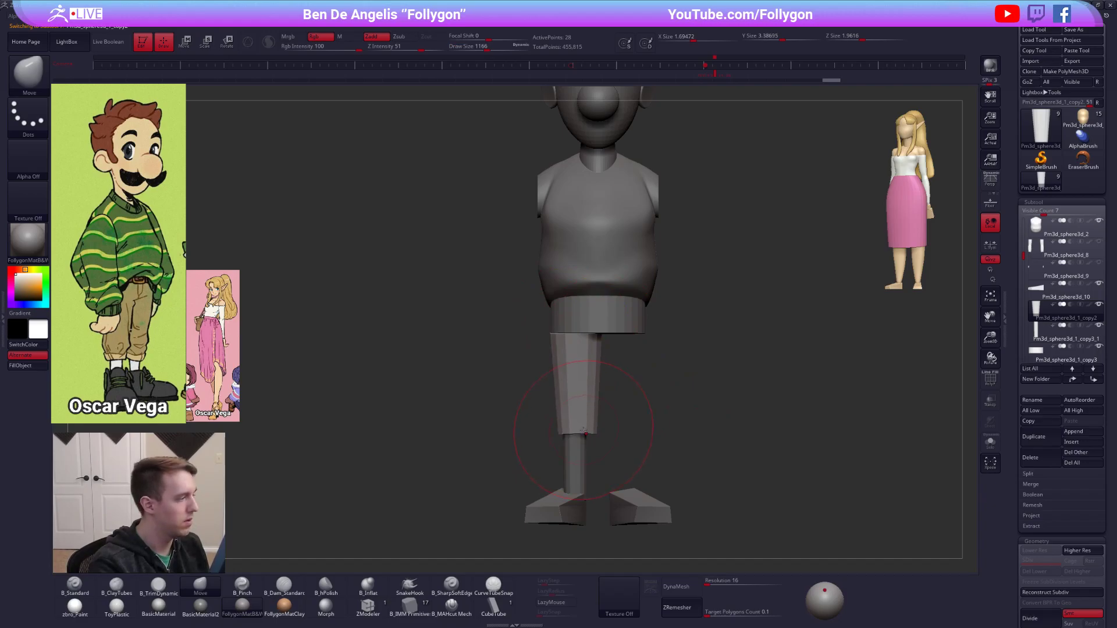
key(ctrl+shift+f)
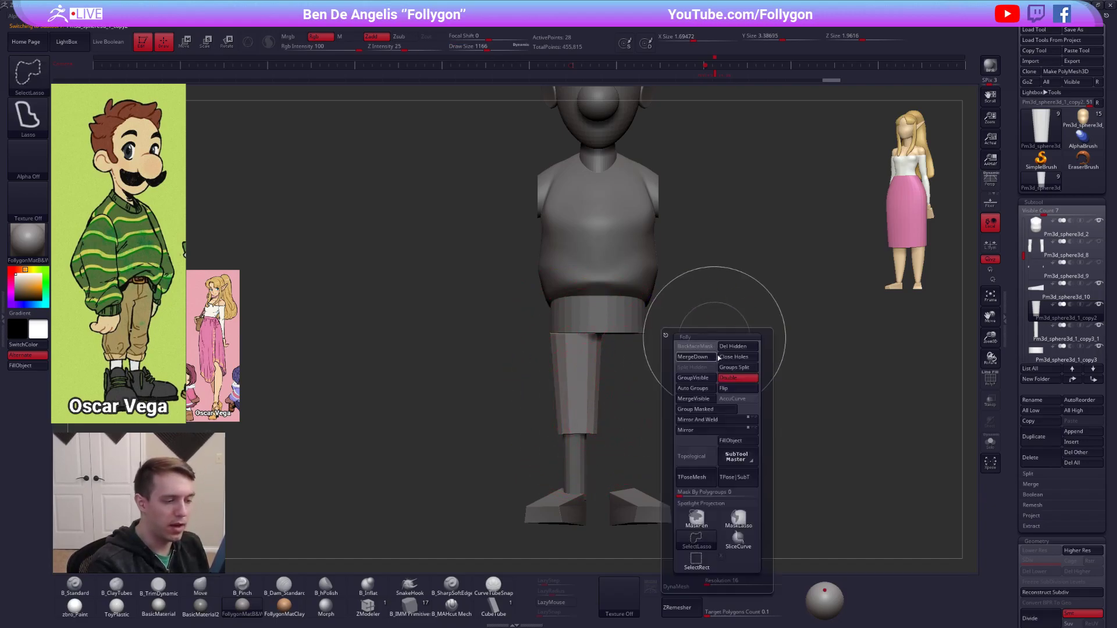
click(704, 419)
Solo the pair of trouser legs with polyframe on and shift them closer together with horizontal Transpose lines.
key(alt+s)
ctrl+right_drag(646, 369, 638, 324)
key(shift+f)
key(d)
key(ctrl+z)
key(w)
mouse_move(569, 404)
shift+mouse_down()
mouse_move(627, 405)
mouse_move(587, 404)
shift+mouse_up()
key(space)
click(656, 444)
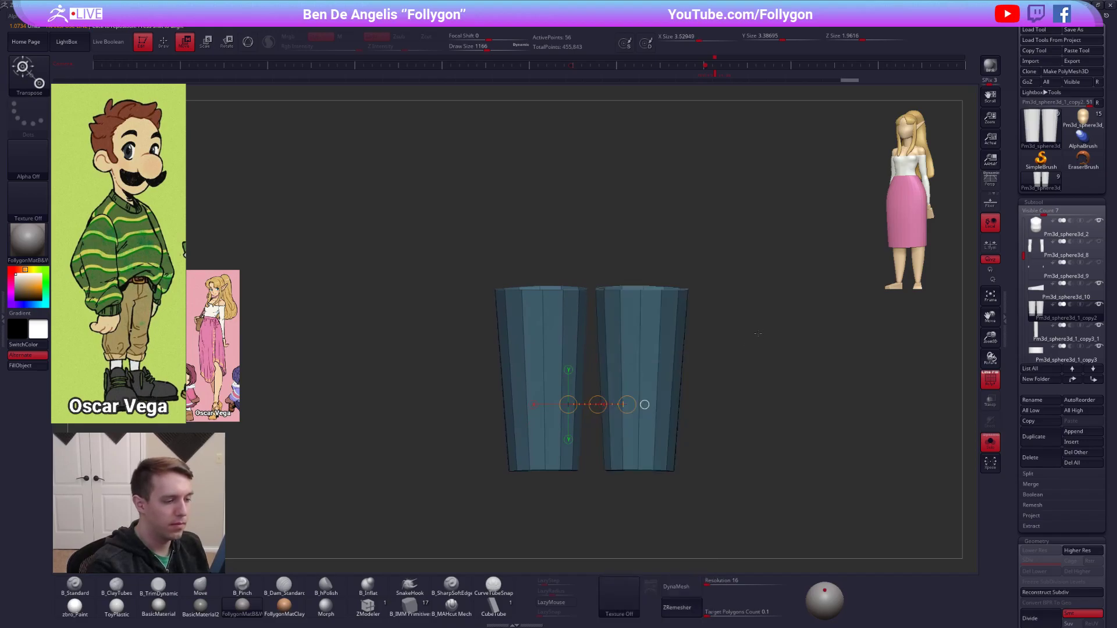
mouse_move(653, 368)
shift+mouse_down()
mouse_move(726, 368)
mouse_move(690, 368)
shift+mouse_up()
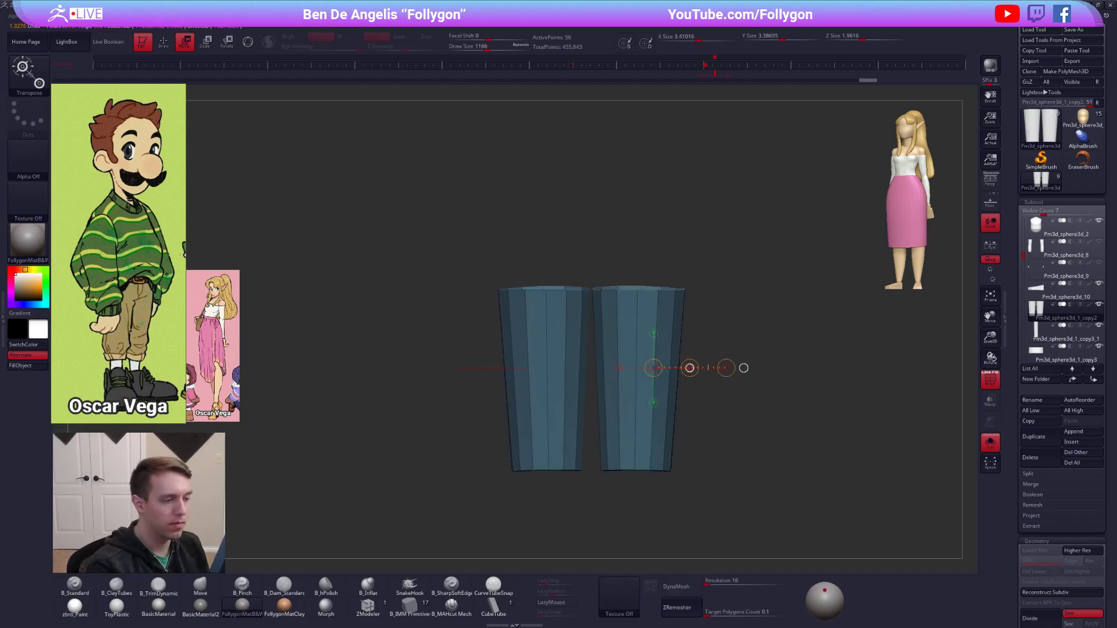
Exit solo view and check the trouser legs' fit below the waistband with a Transpose line at the hem.
key(q)
mouse_move(685, 444)
alt+mouse_down()
mouse_move(676, 382)
mouse_move(677, 427)
mouse_move(702, 396)
mouse_move(667, 397)
alt+mouse_up()
ctrl+click(679, 424)
key(w)
key(alt+s)
ctrl+drag(706, 343, 718, 354)
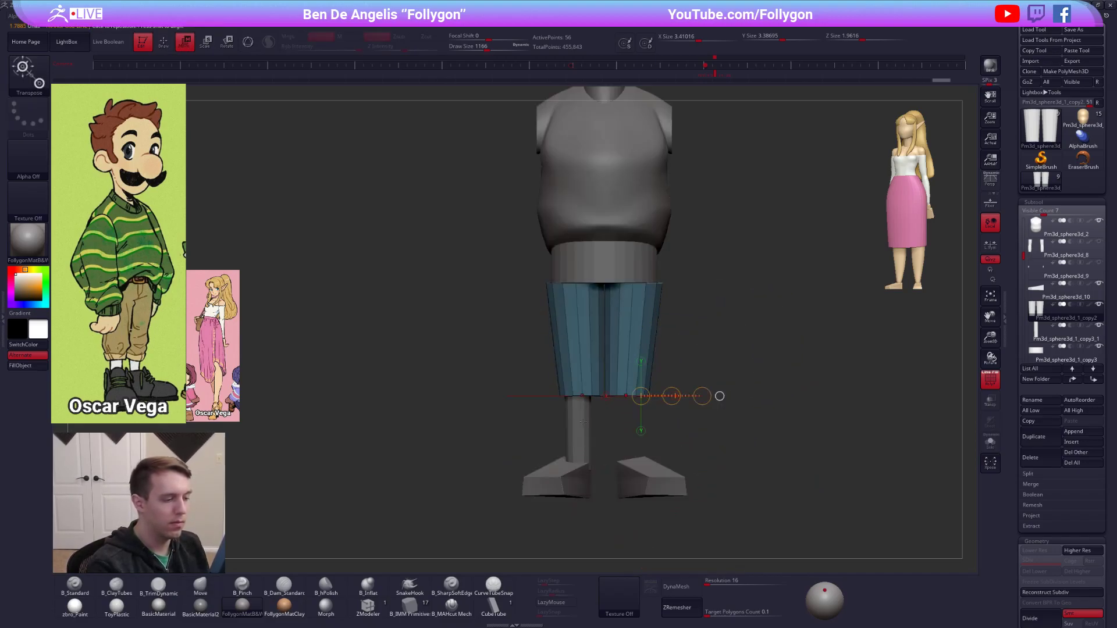
Shift the thin lower leg sideways under its trouser leg, mirror it to the other side, and hide the polyframe.
alt+click(585, 421)
mouse_move(577, 443)
shift+mouse_down()
mouse_move(617, 442)
mouse_move(598, 443)
shift+mouse_up()
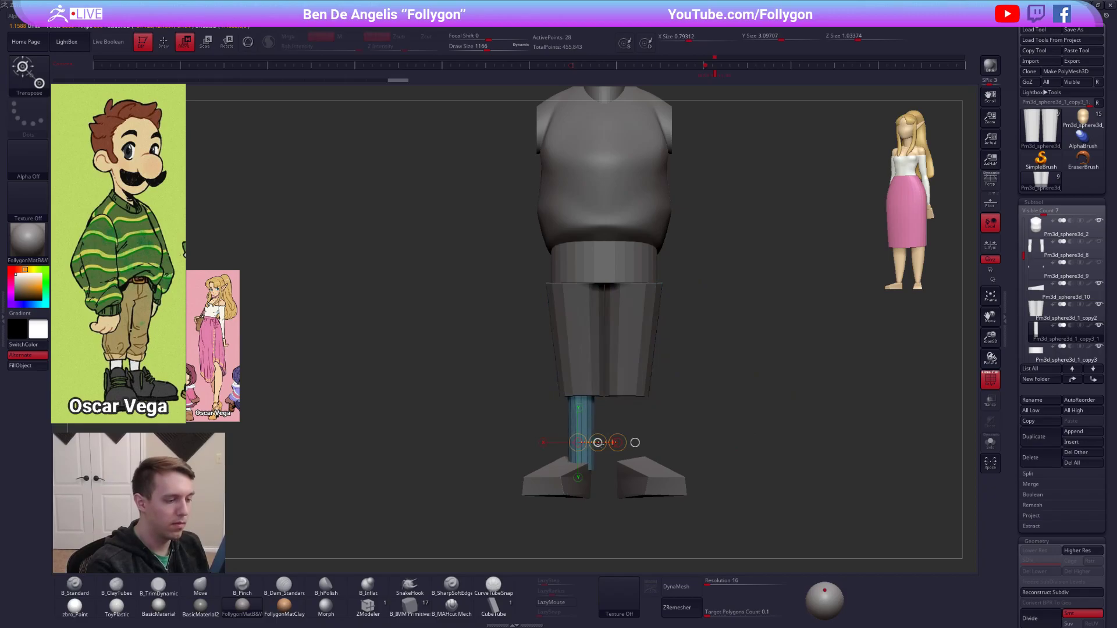
key(2)
click(662, 456)
key(q)
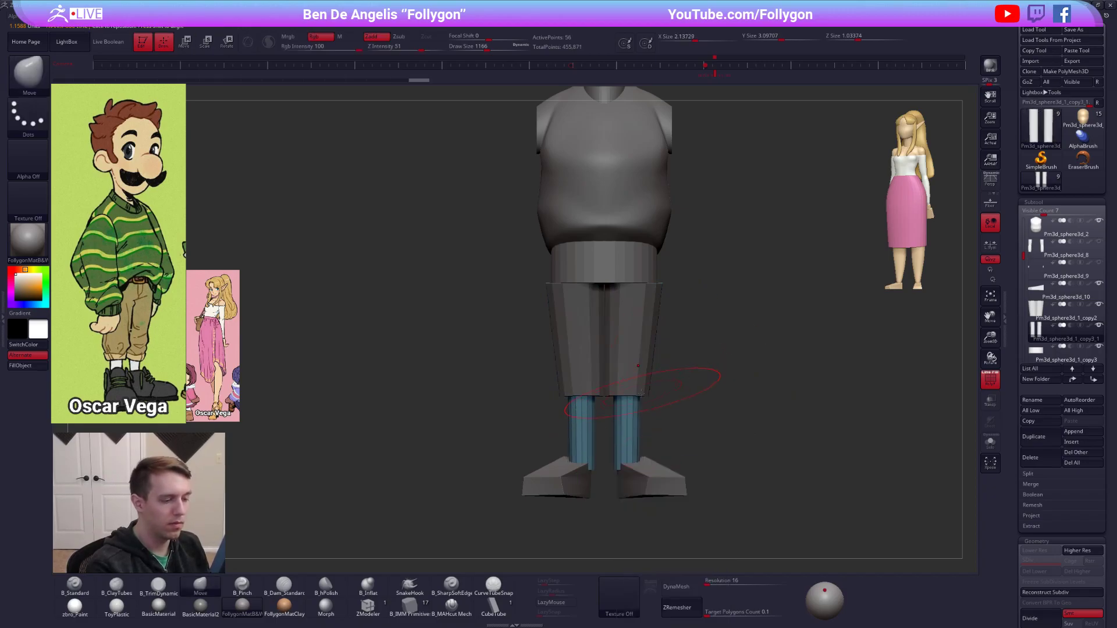
key(shift+f)
Select the feet and examine the full figure's proportions from the side and front.
drag(707, 407, 762, 373)
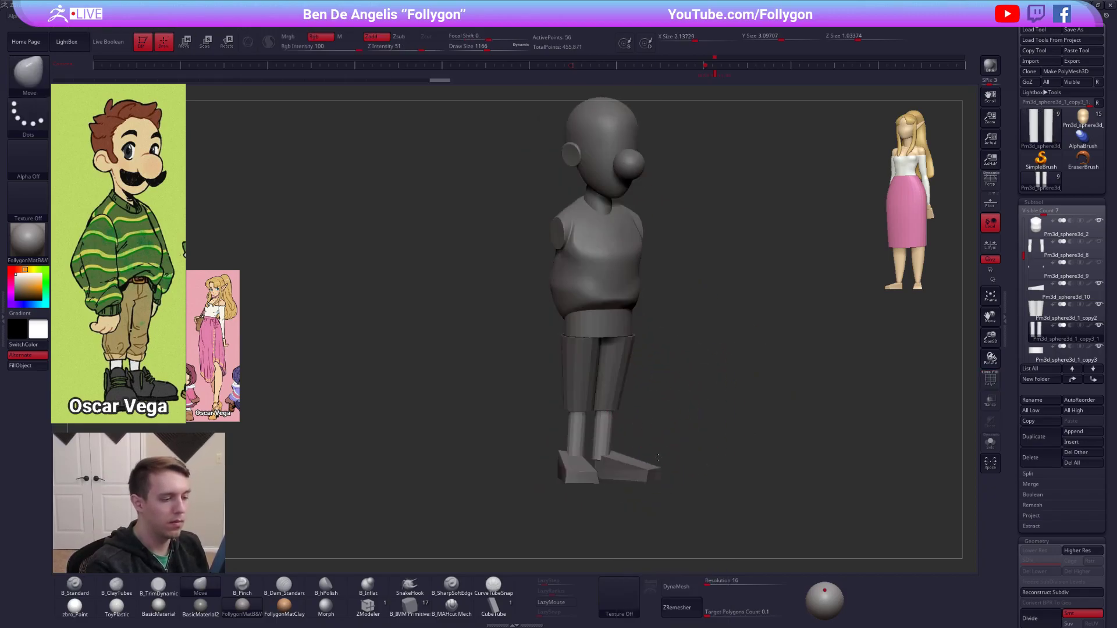
alt+click(651, 462)
mouse_move(648, 469)
mouse_down()
mouse_move(628, 426)
mouse_move(727, 440)
mouse_up()
key(w)
key(q)
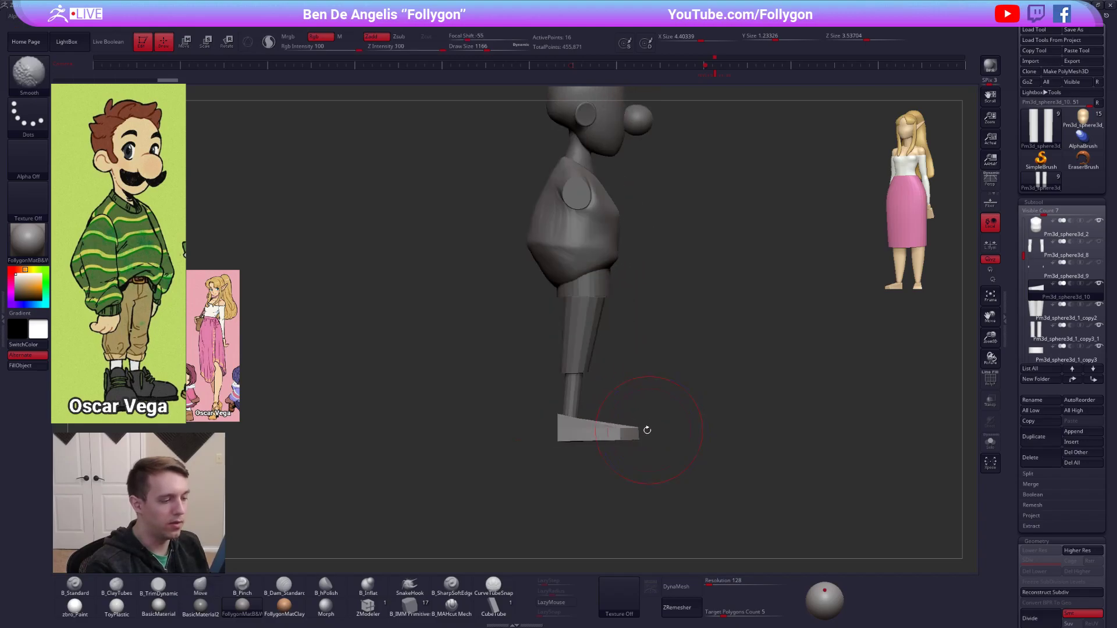
mouse_move(648, 465)
alt+mouse_down()
mouse_move(645, 438)
mouse_move(594, 483)
alt+mouse_up()
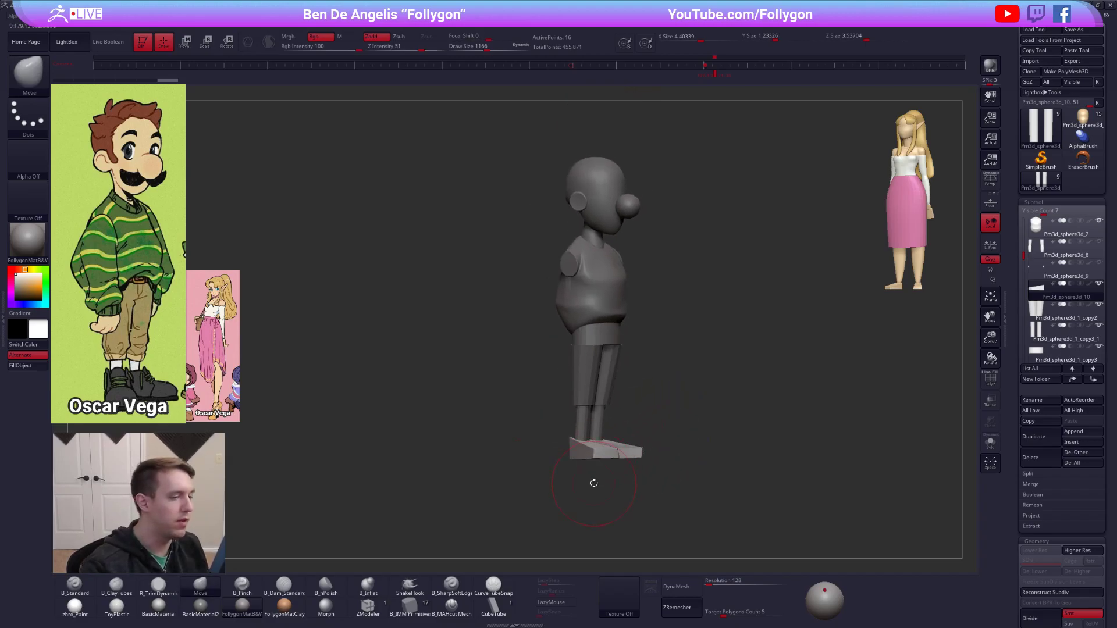
shift+drag(527, 410, 551, 447)
Reposition the Spotlight reference images slightly lower beside the figure and return to sculpting mode.
key(z)
drag(538, 274, 528, 200)
mouse_move(235, 245)
mouse_down()
mouse_move(257, 287)
mouse_move(256, 340)
mouse_up()
key(z)
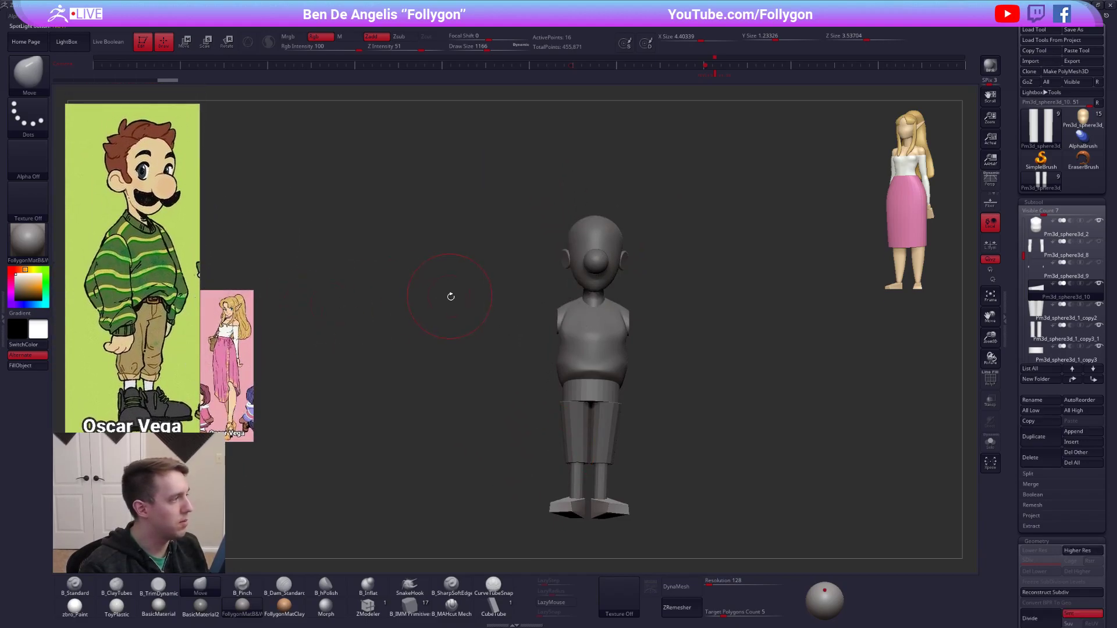
alt+drag(449, 296, 445, 283)
Choose the Standard brush, apply the zbro_Paint material to the figure and enable perspective.
key(1)
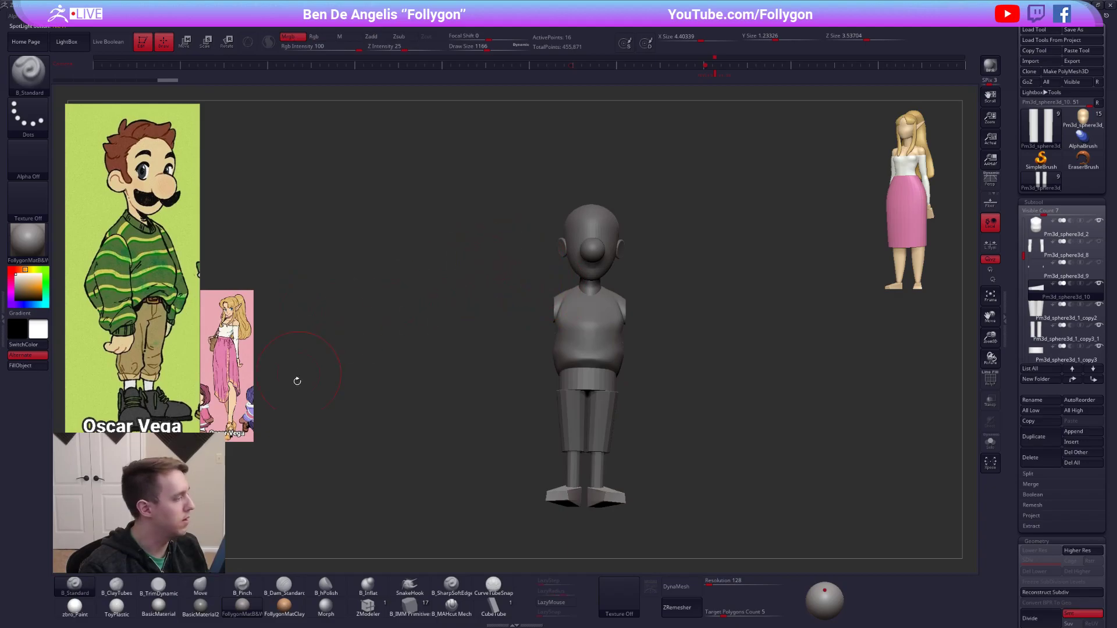
click(75, 607)
drag(541, 372, 674, 311)
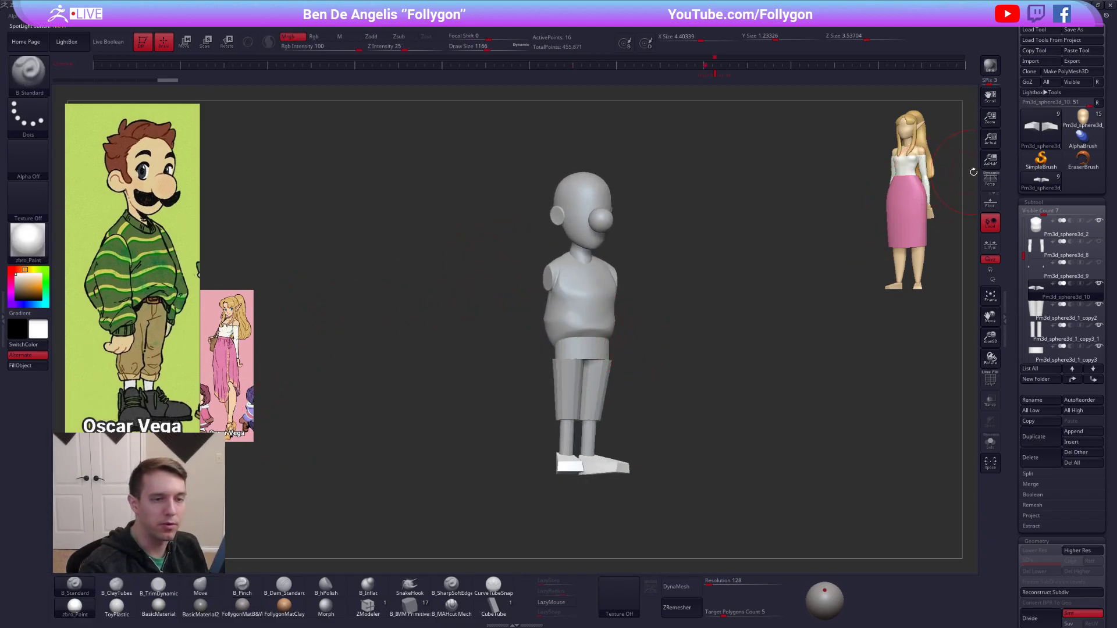
click(993, 181)
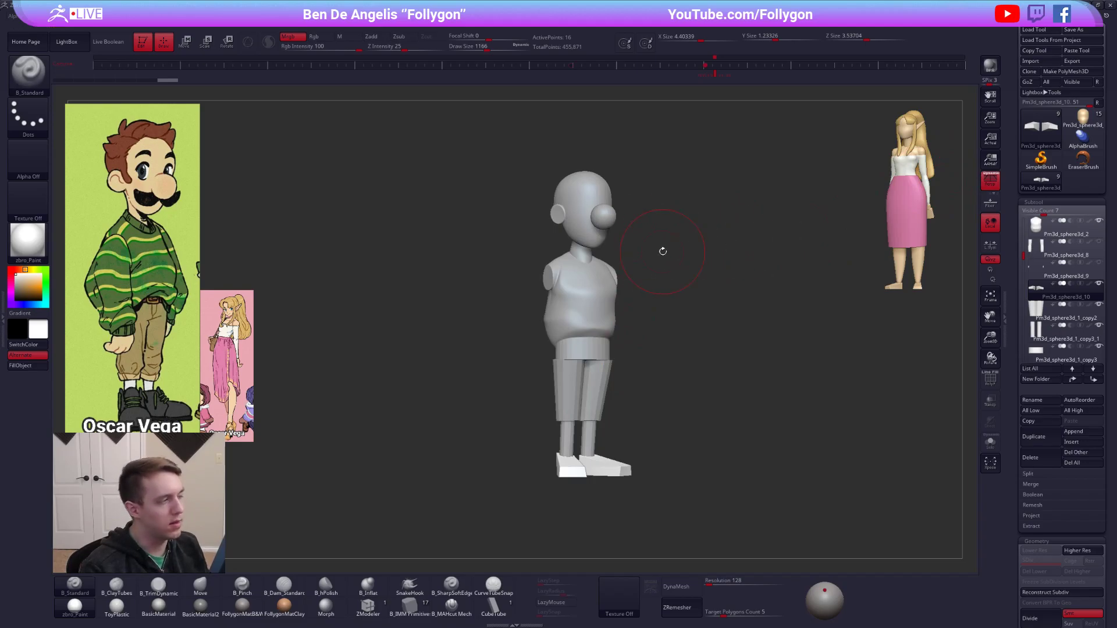
Select the head, sample a light skin tone from the reference and fill the head with it.
alt+click(569, 208)
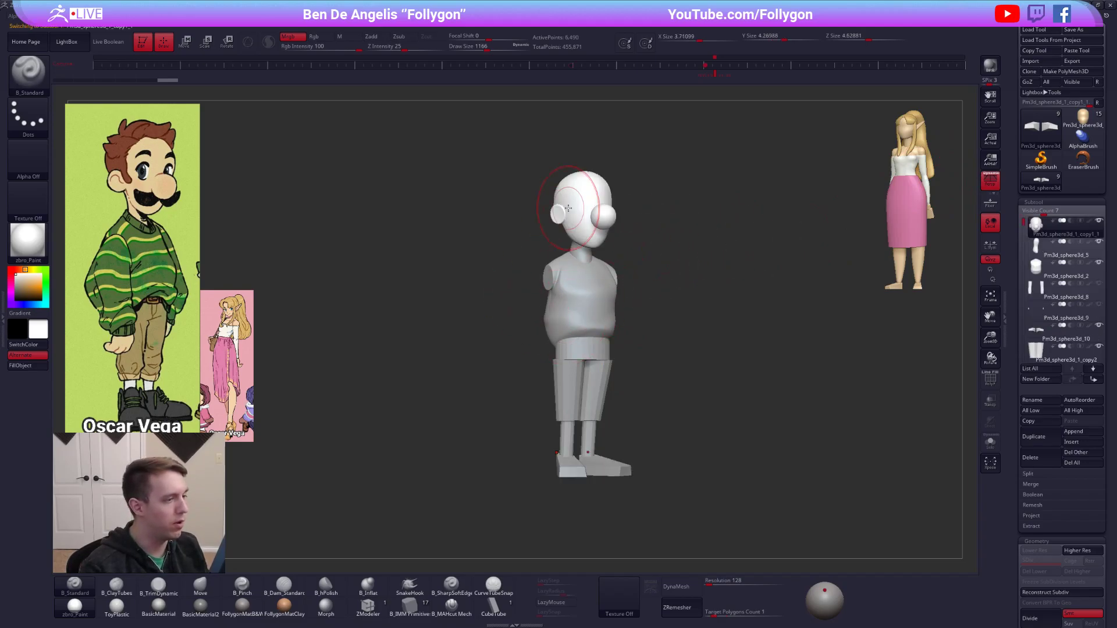
key(c)
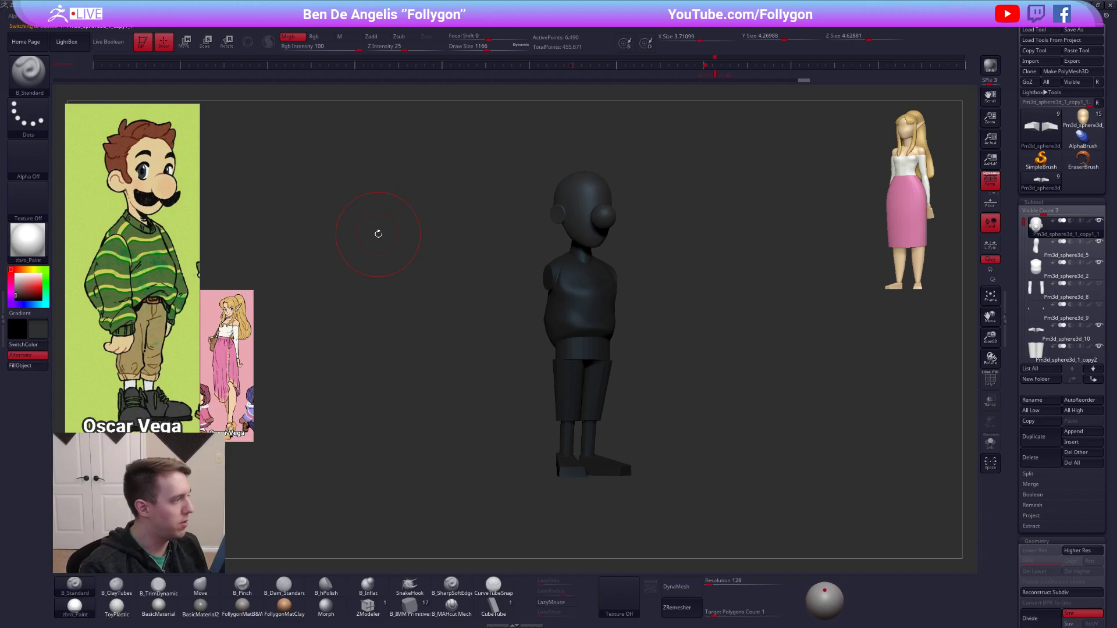
key(shift+z)
key(c)
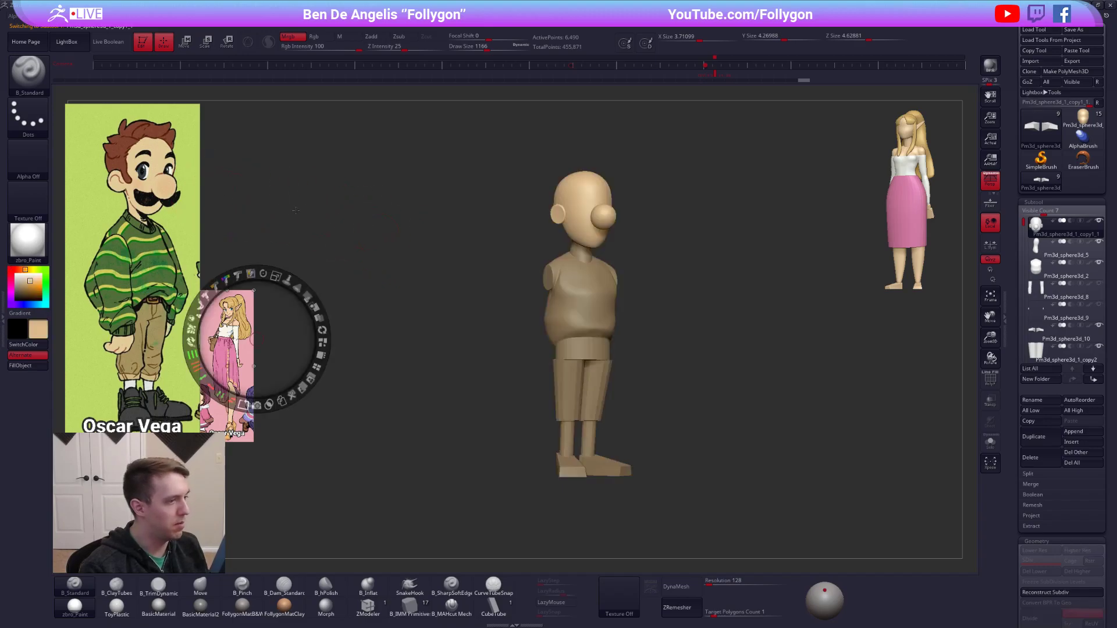
key(z)
Select the sweater torso, sample the dark green from the reference and fill the torso with it.
key(z)
key(z)
alt+click(586, 298)
key(z)
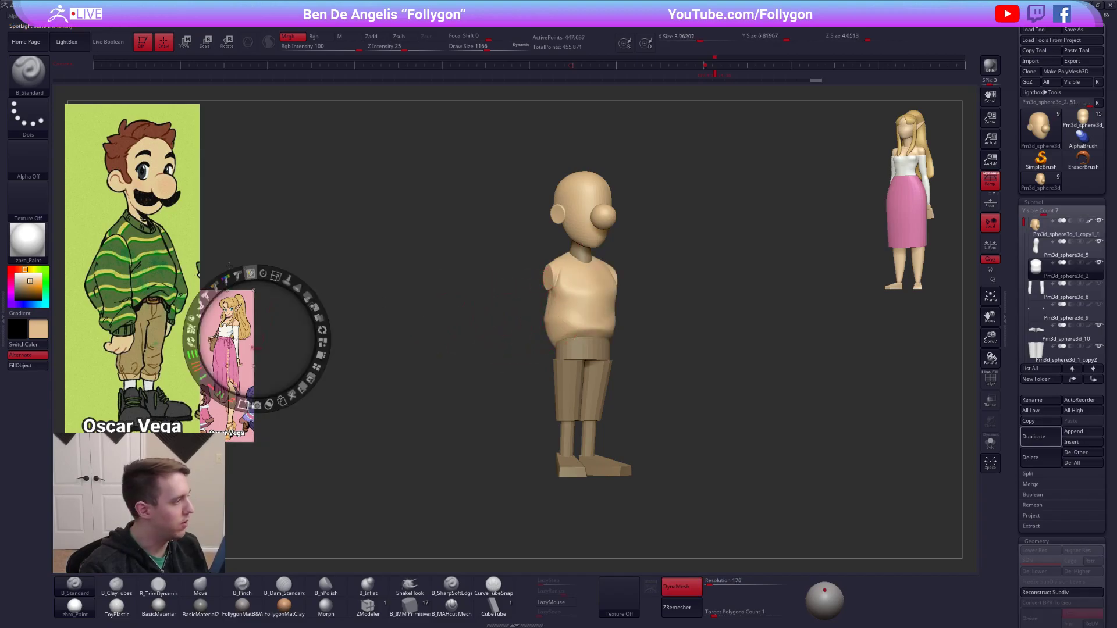
key(c)
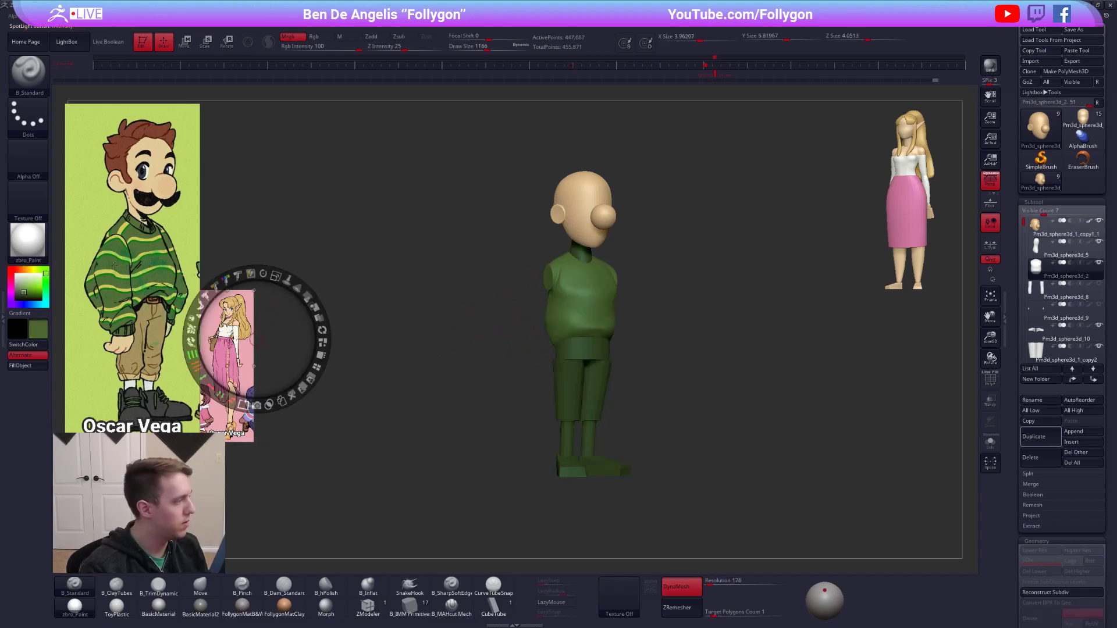
key(z)
click(30, 367)
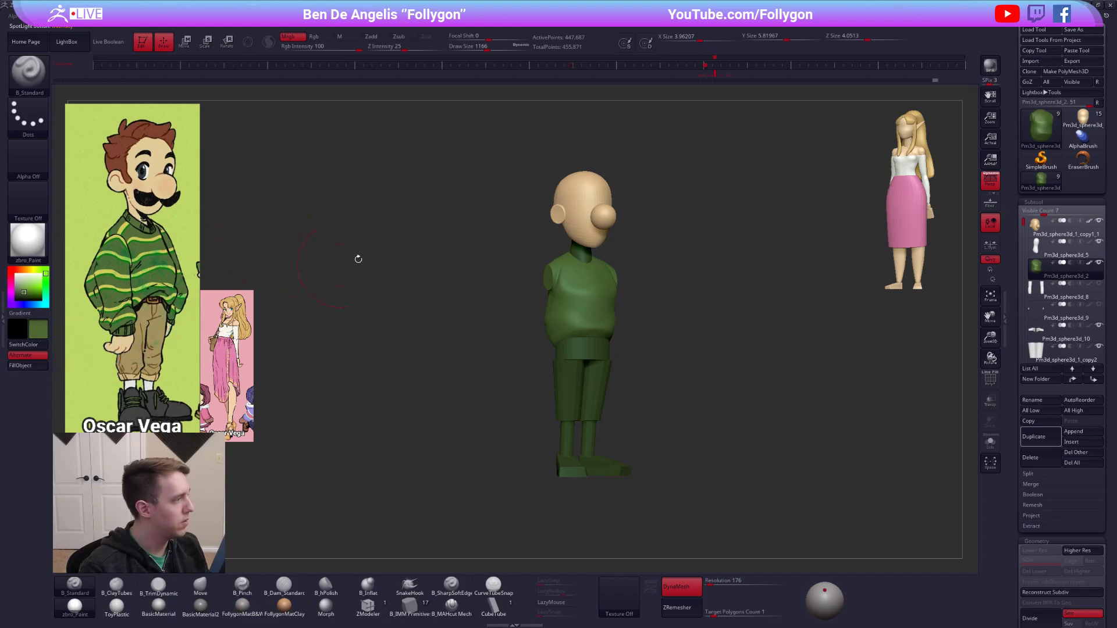
key(z)
key(z)
Select the neck, sample the head's skin tone and fill the neck with it.
alt+click(575, 254)
key(c)
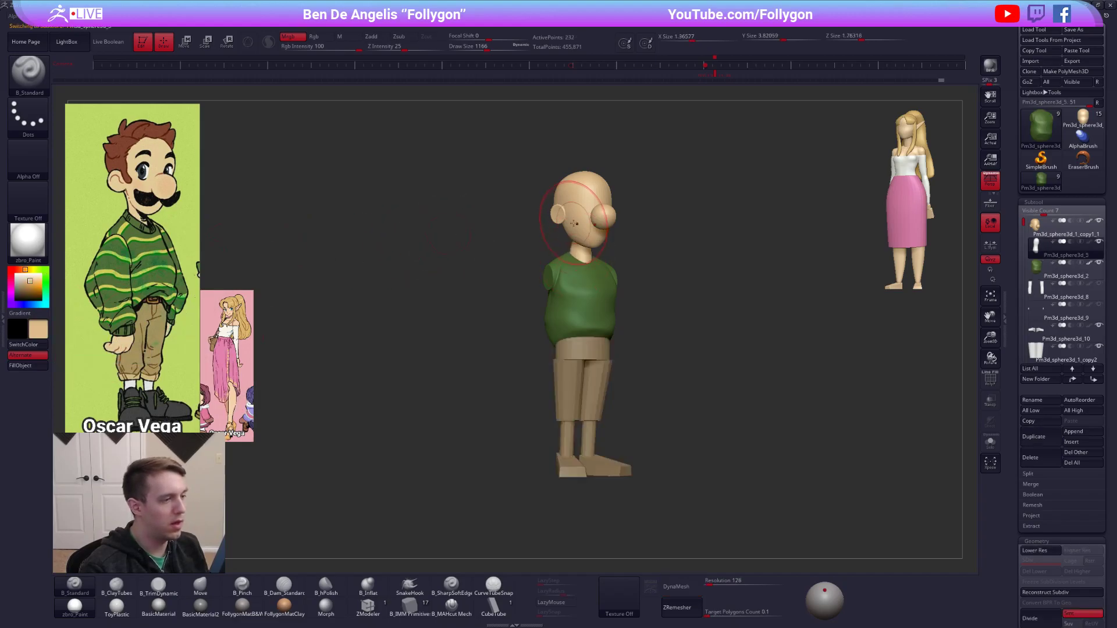
key(z)
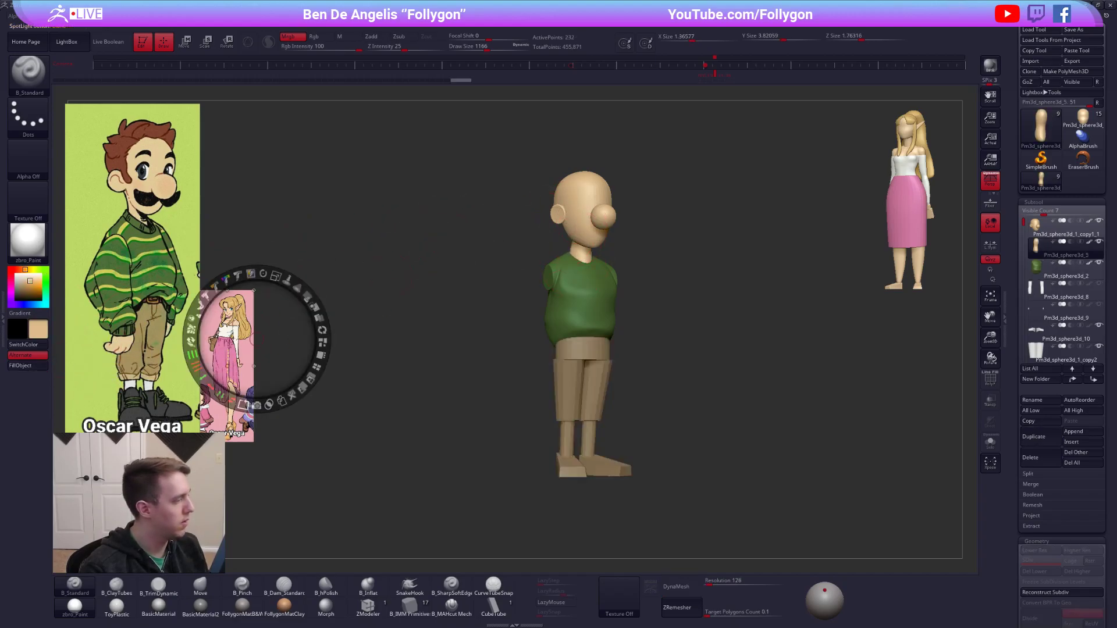
Sample the trousers' khaki from the reference and fill the waistband with it.
key(c)
key(z)
alt+click(562, 366)
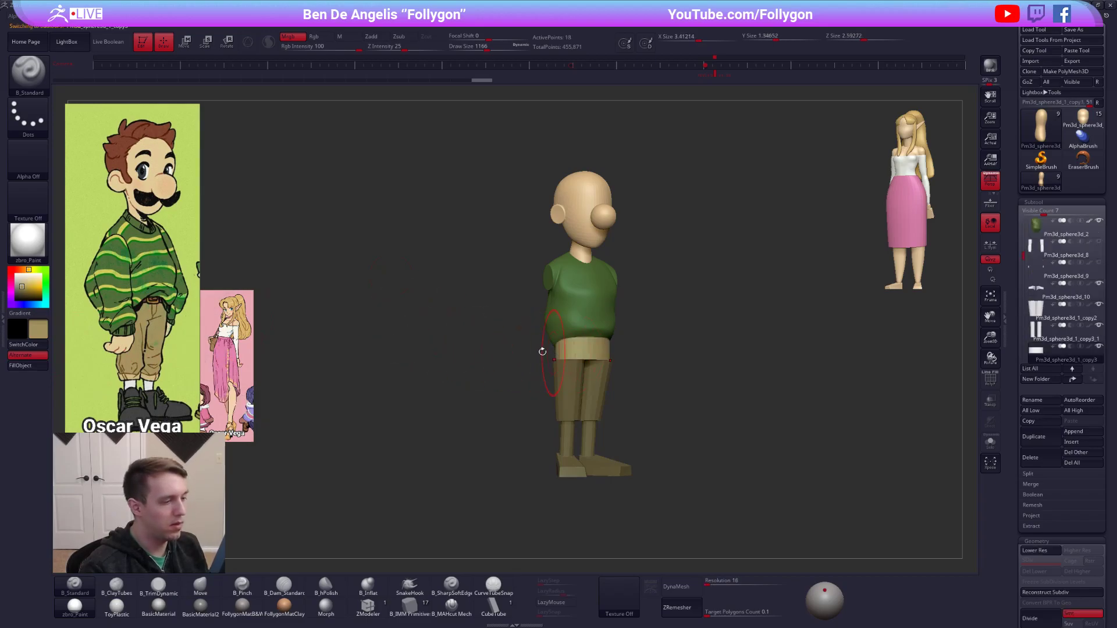
Fill the trouser legs with the sampled khaki, and fill the lower legs with white sampled from the reference socks.
alt+click(572, 390)
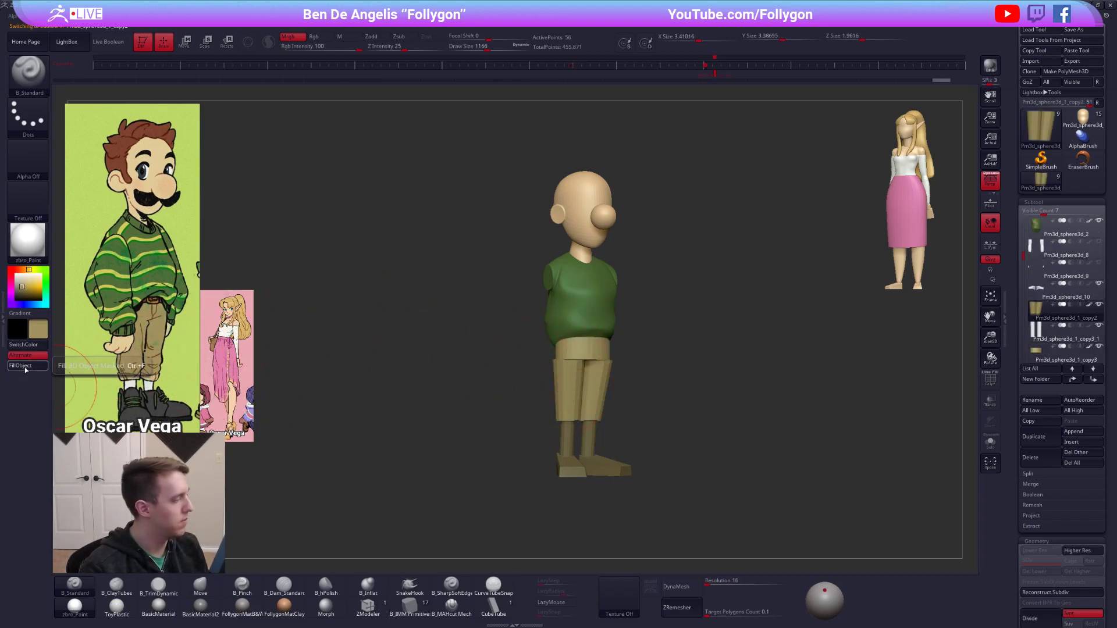
key(shift+z)
key(c)
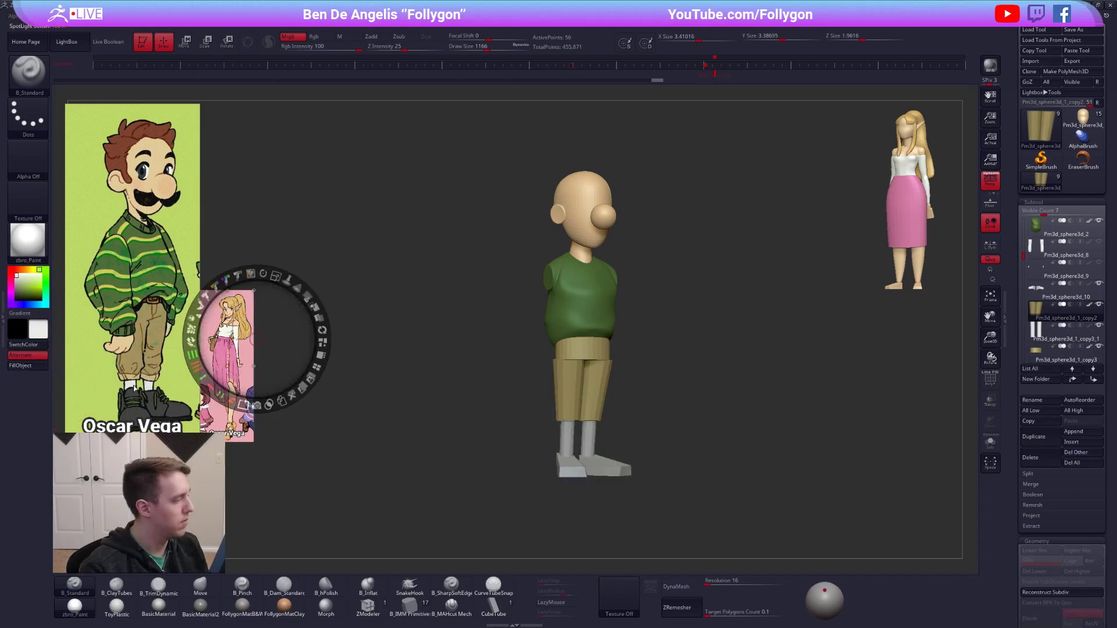
key(z)
alt+click(570, 425)
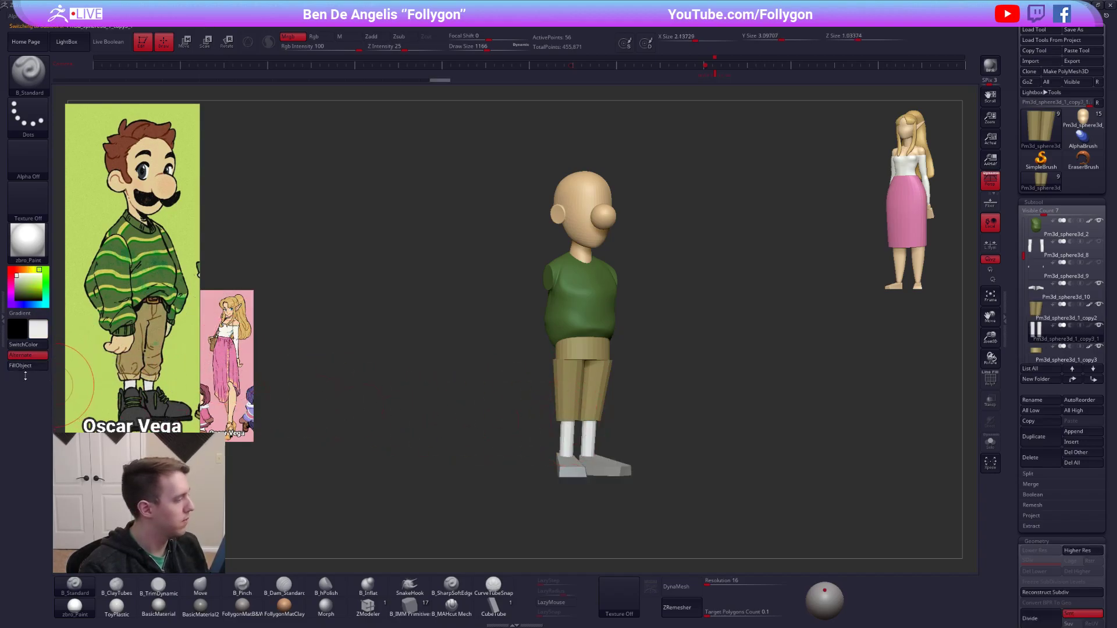
Sample the dark grey of the reference shoes, fill the feet with it and reset the active colour to white.
key(shift+z)
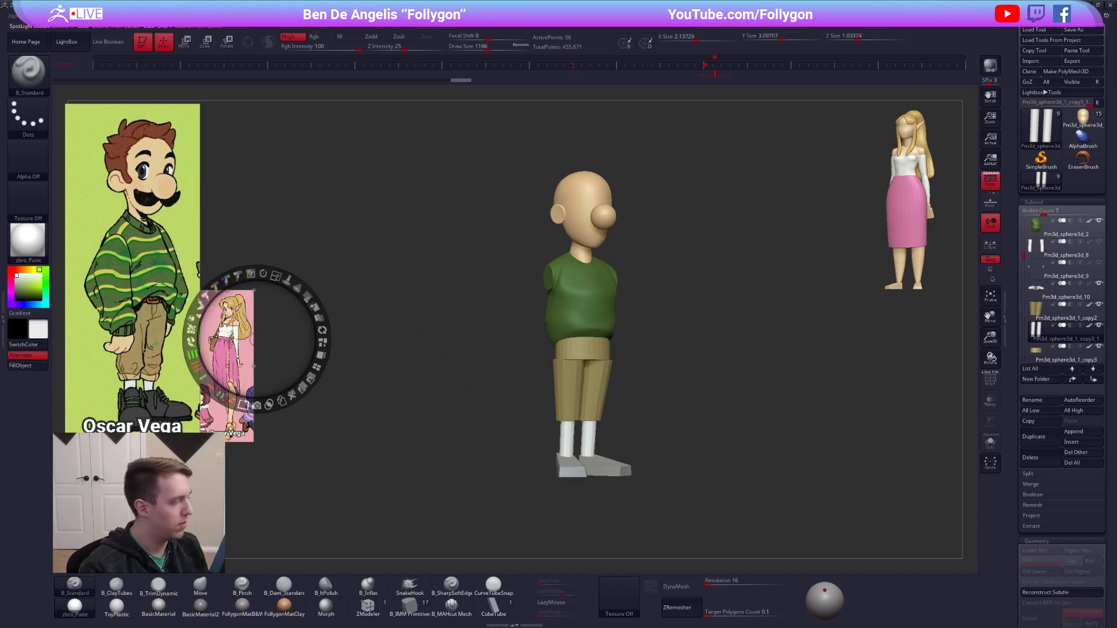
key(c)
key(z)
alt+click(569, 467)
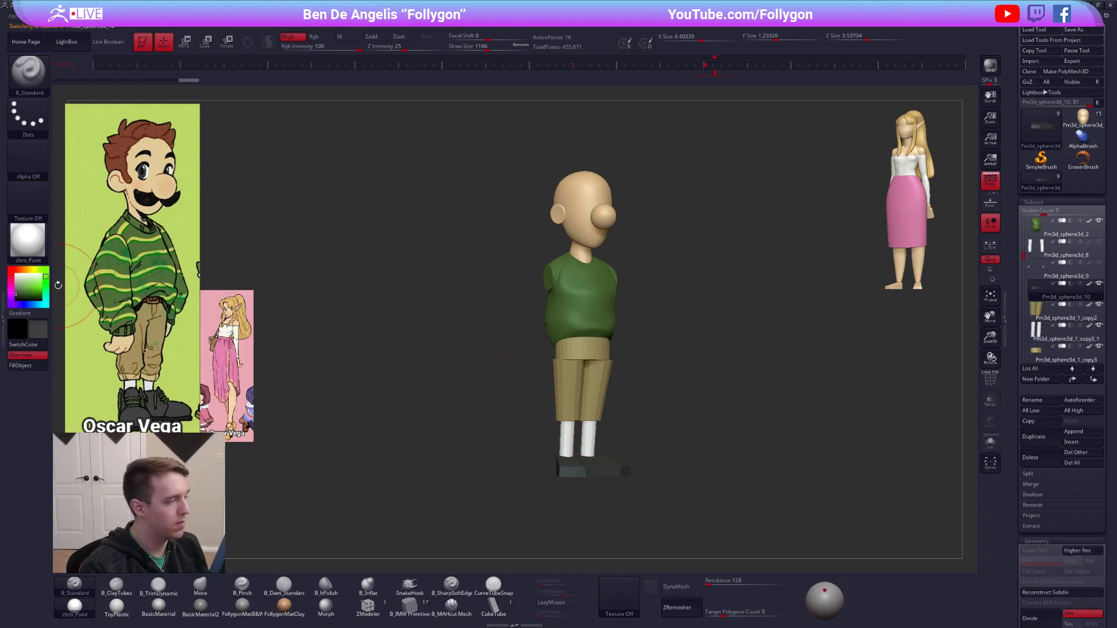
drag(25, 288, 14, 272)
Isolate the feet with polygroups shown and cut them crosswise with SliceCurve to separate the heel section from the toes.
drag(524, 382, 384, 385)
alt+drag(530, 436, 483, 381)
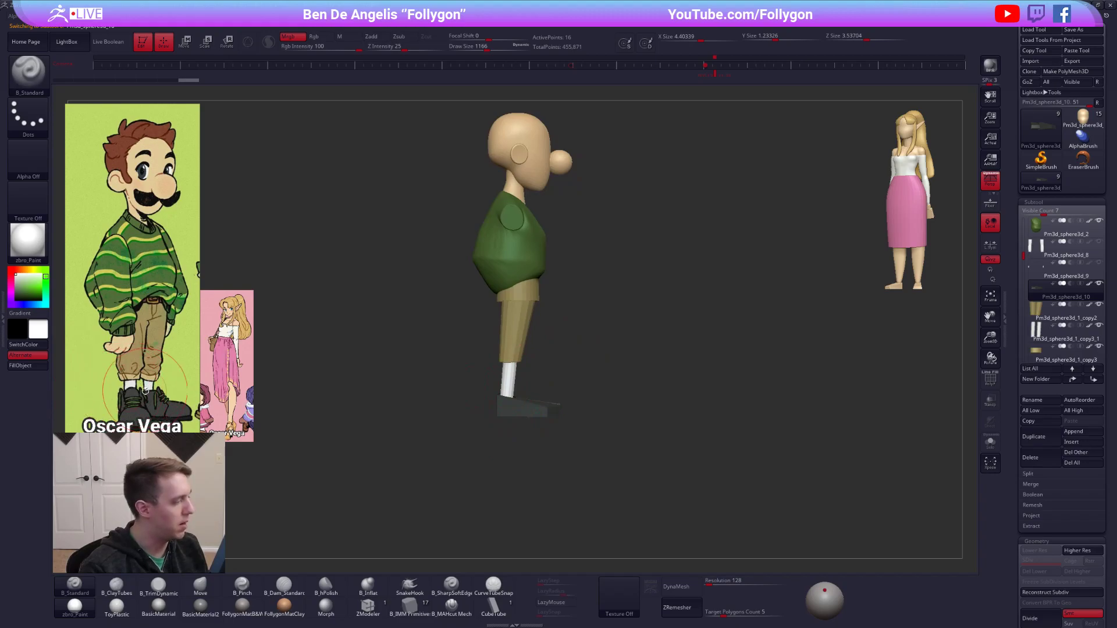
ctrl+right_drag(527, 418, 574, 429)
key(shift+f)
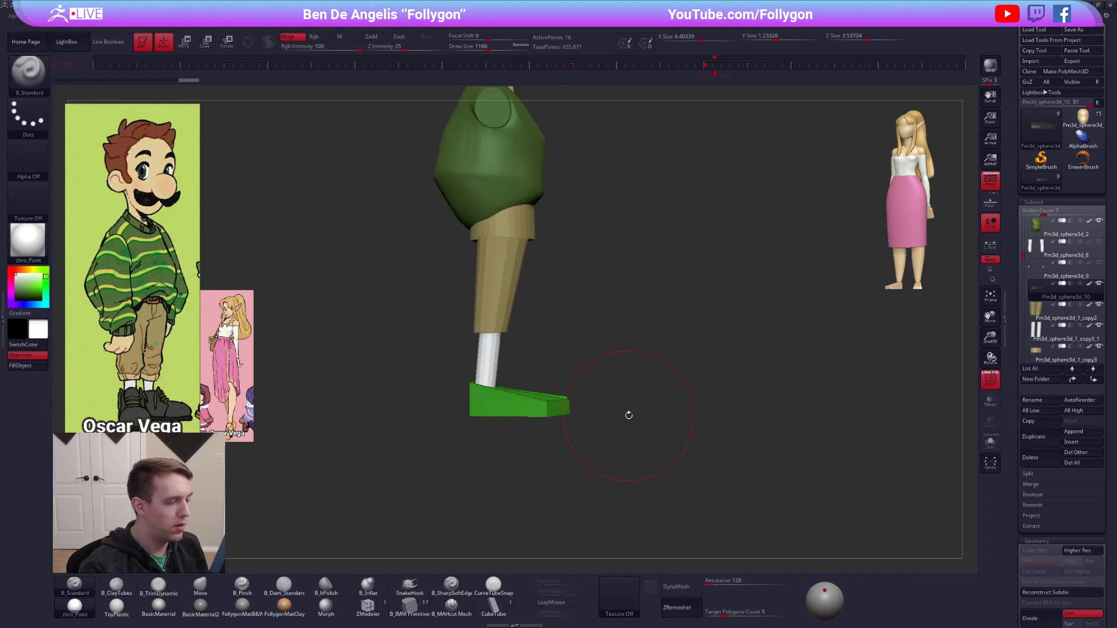
key(shift+s)
drag(505, 368, 549, 411)
key(ctrl+shift+f)
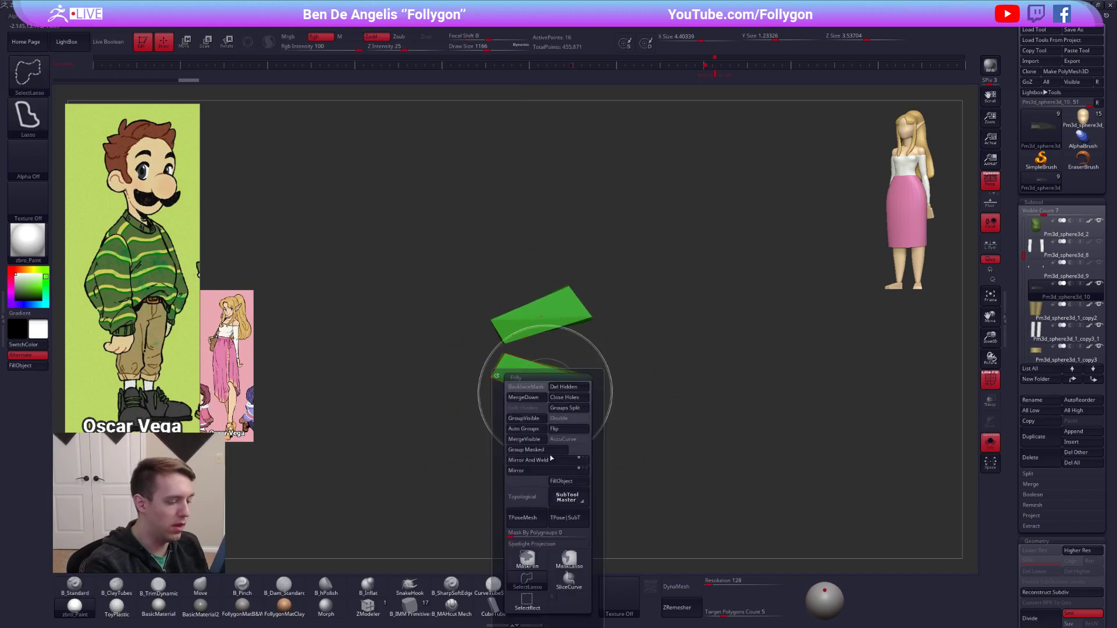
click(569, 579)
ctrl+shift+drag(538, 360, 540, 355)
mouse_move(514, 392)
right_down()
mouse_move(526, 364)
mouse_move(515, 366)
right_up()
With ZModeler, extrude the top face of the heel section upward to form a boot shaft around the ankle.
click(382, 607)
key(space)
key(alt+s)
key(alt+s)
key(space)
click(445, 380)
drag(517, 377, 531, 329)
shift+right_drag(542, 361, 528, 355)
ctrl+alt+drag(568, 334, 478, 347)
Lower and adjust the top of the boot shaft so it sits around the white sock.
key(w)
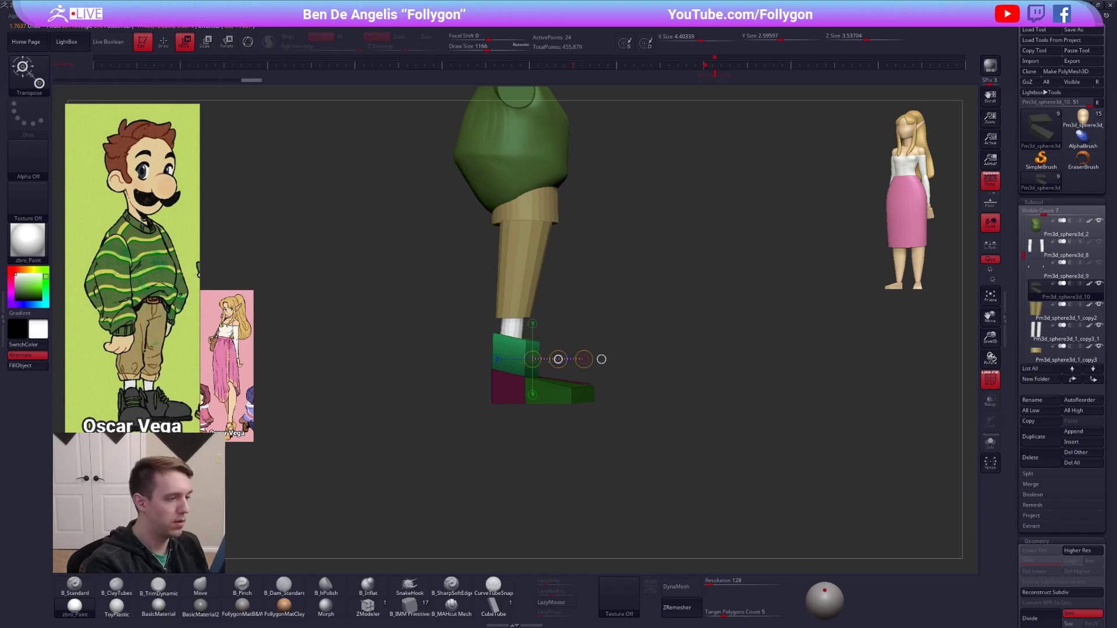
mouse_move(527, 338)
mouse_down()
mouse_move(526, 281)
mouse_move(526, 325)
mouse_up()
key(q)
mouse_move(633, 401)
shift+right_down()
mouse_move(621, 414)
mouse_move(544, 384)
shift+right_up()
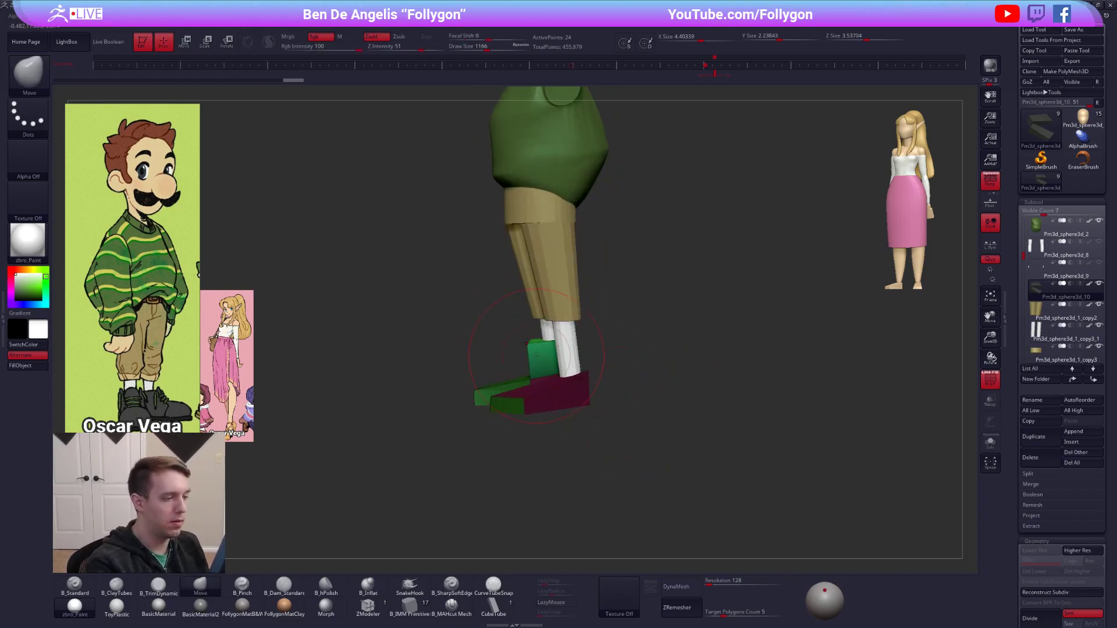
drag(544, 352, 544, 349)
shift+right_drag(643, 407, 545, 430)
key(w)
drag(602, 401, 656, 401)
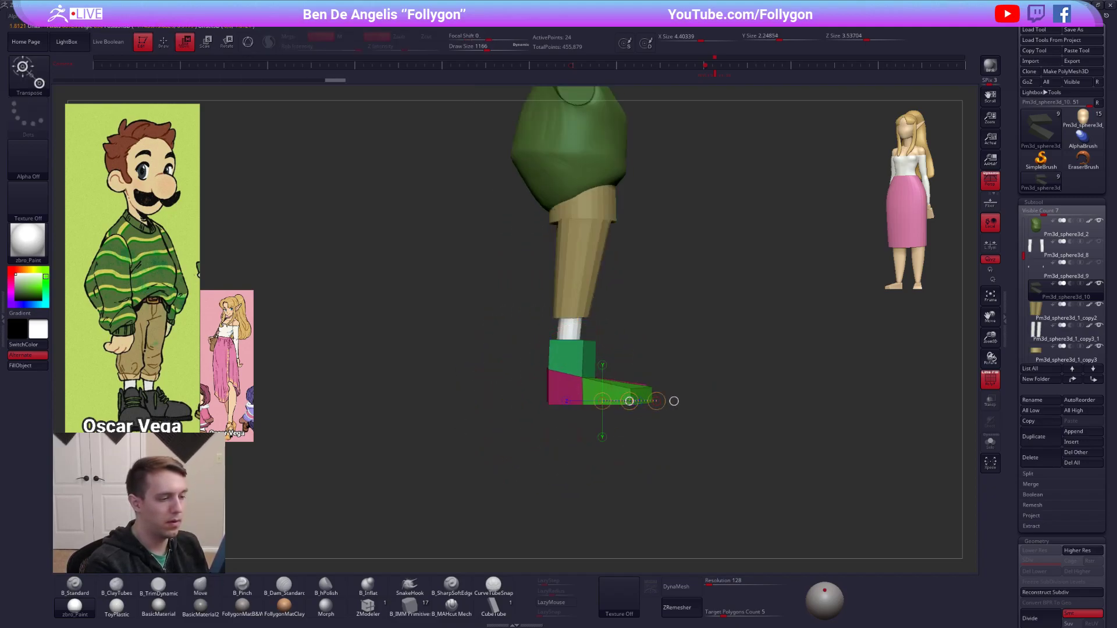
Mirror the finished boot with its shaft onto the other foot and hide the polygroup display.
key(space)
click(624, 460)
key(q)
mouse_move(634, 405)
right_down()
mouse_move(572, 388)
mouse_move(502, 407)
mouse_move(604, 389)
mouse_move(647, 464)
right_up()
key(shift+f)
With the Move brush, narrow the trouser legs slightly at their upper outer sides in front view.
key(b)
key(m)
key(v)
right_drag(647, 464, 628, 428)
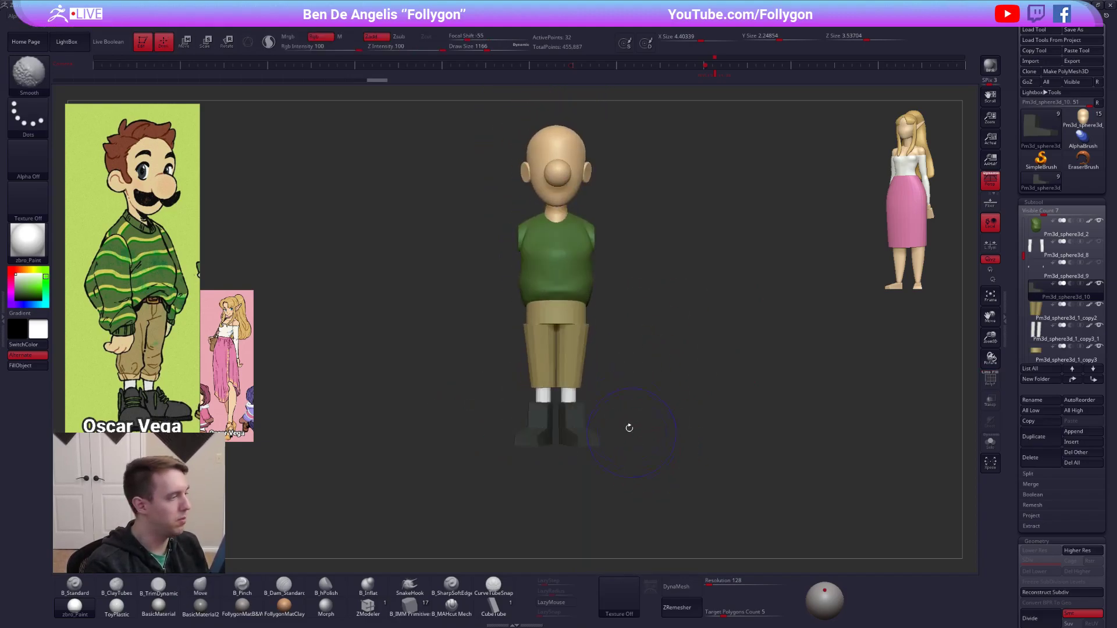
alt+click(584, 329)
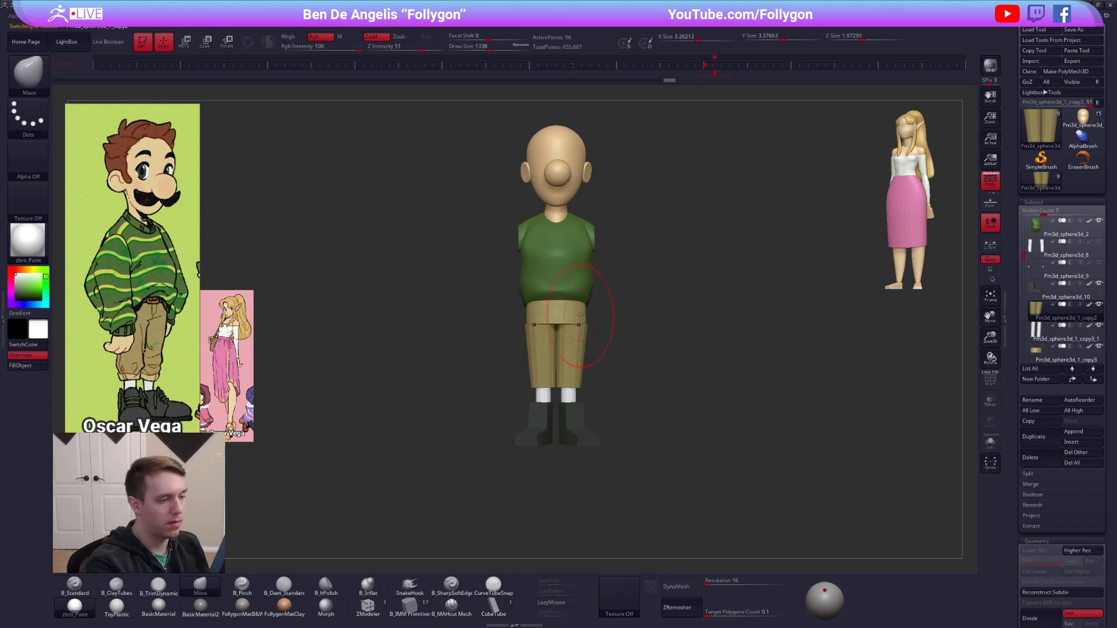
key(shift+f)
Using a larger Move brush, pull the sweater's lower sides outward and shape its hem over the waistband.
alt+click(586, 315)
key(space)
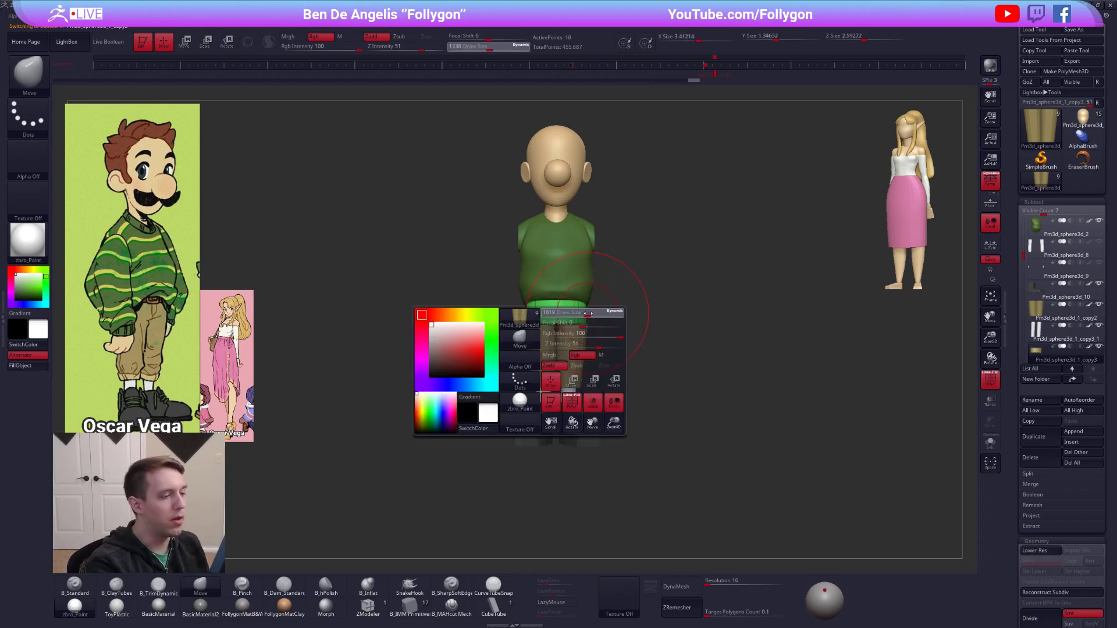
drag(588, 315, 589, 315)
alt+click(587, 292)
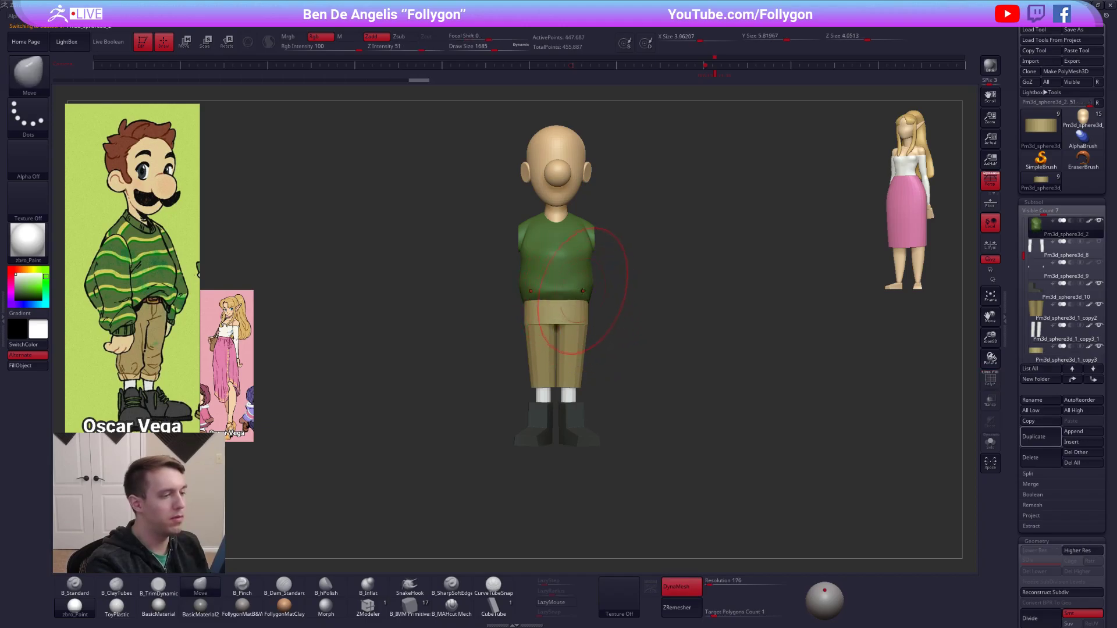
key(shift+f)
drag(588, 295, 592, 299)
mouse_move(523, 302)
right_down()
mouse_move(581, 304)
mouse_move(547, 316)
right_up()
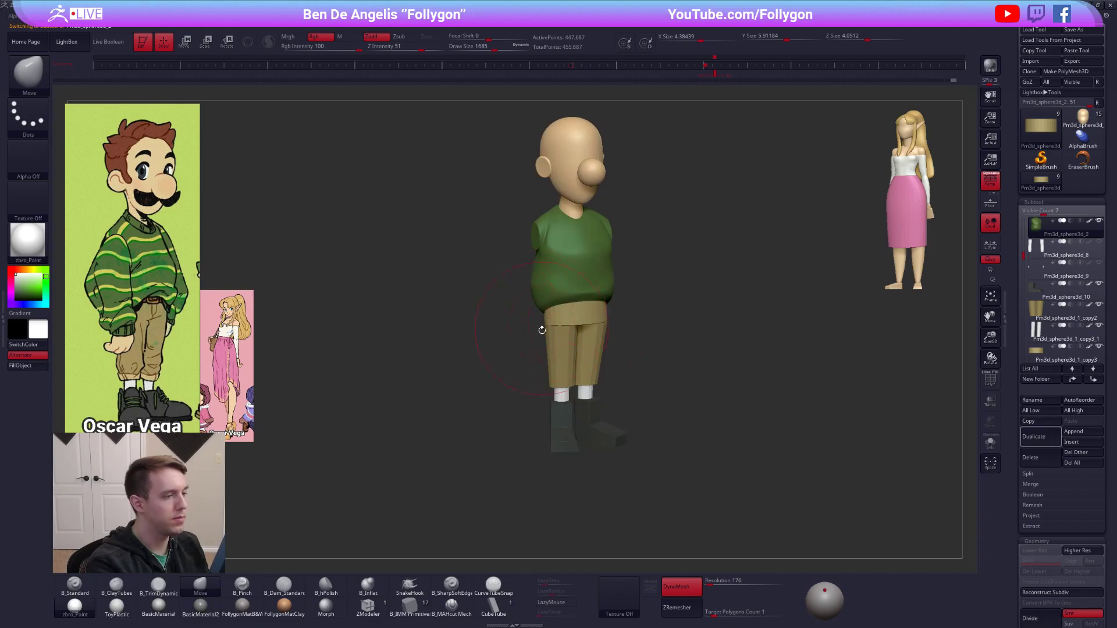
drag(543, 312, 544, 311)
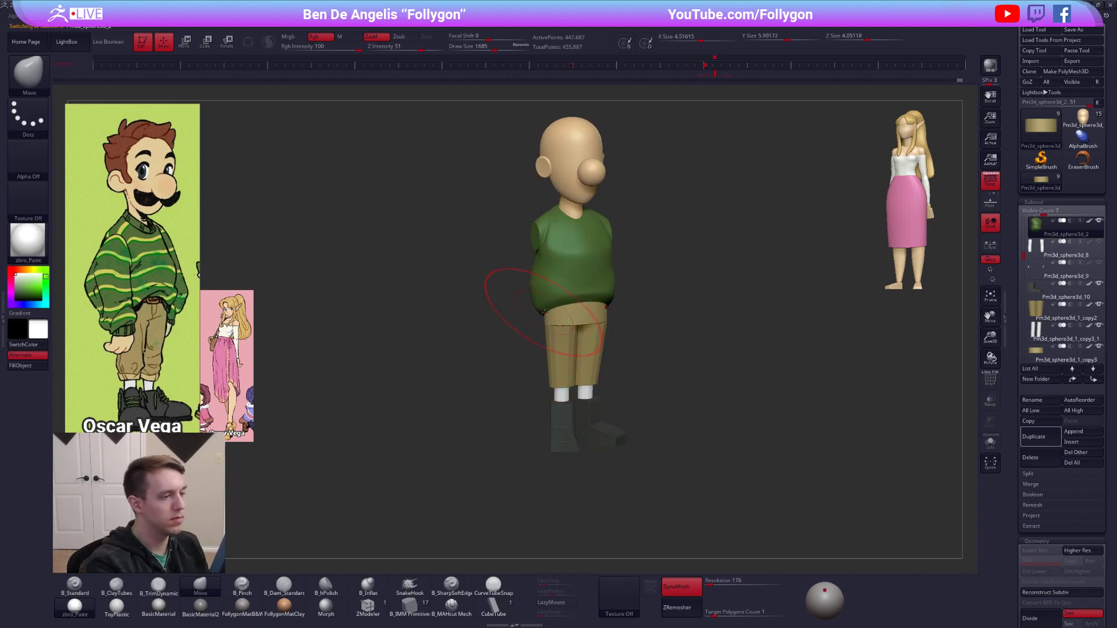
right_drag(544, 313, 576, 317)
drag(545, 323, 545, 317)
mouse_move(599, 347)
right_down()
mouse_move(588, 349)
mouse_move(623, 396)
right_up()
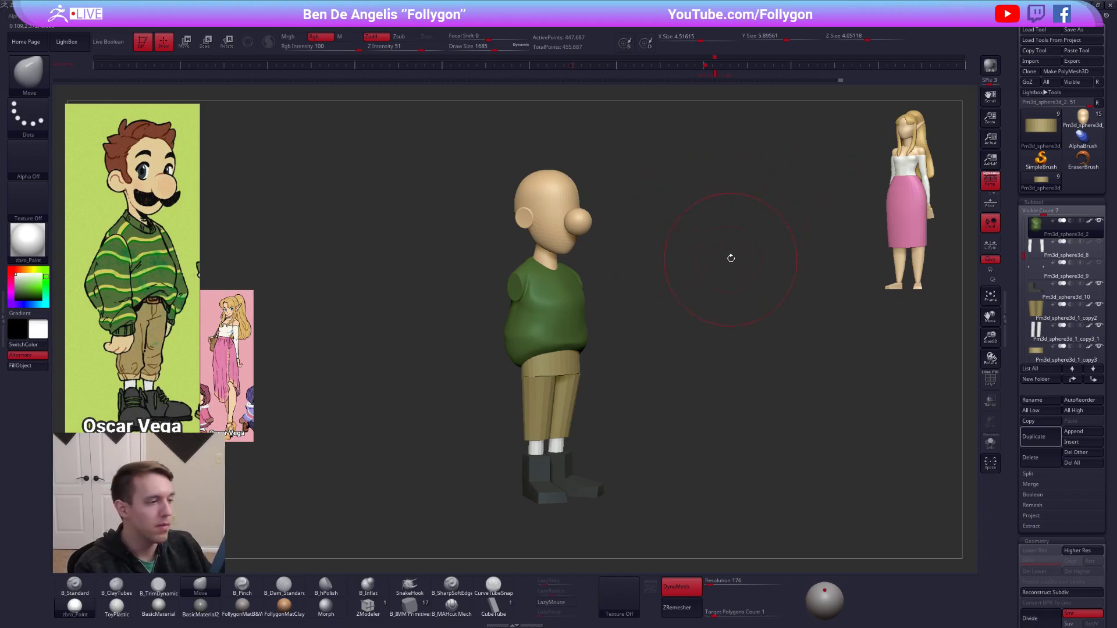
Set the draw size to 1084 and turn off DynaMesh for the sweater.
key(ctrl+shift+f)
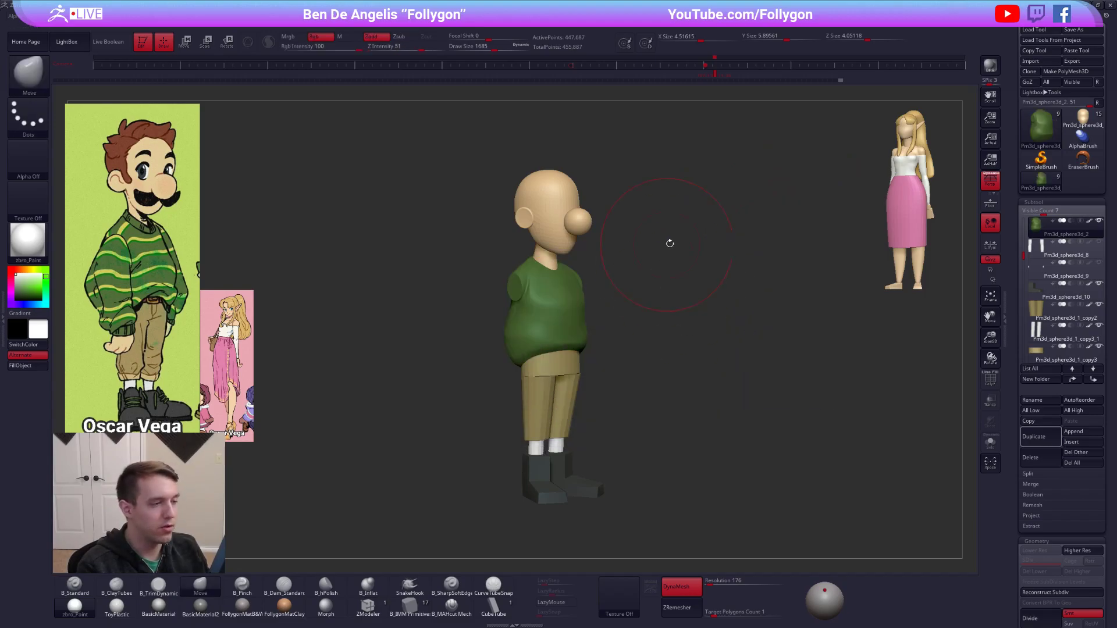
key(space)
drag(693, 252, 684, 251)
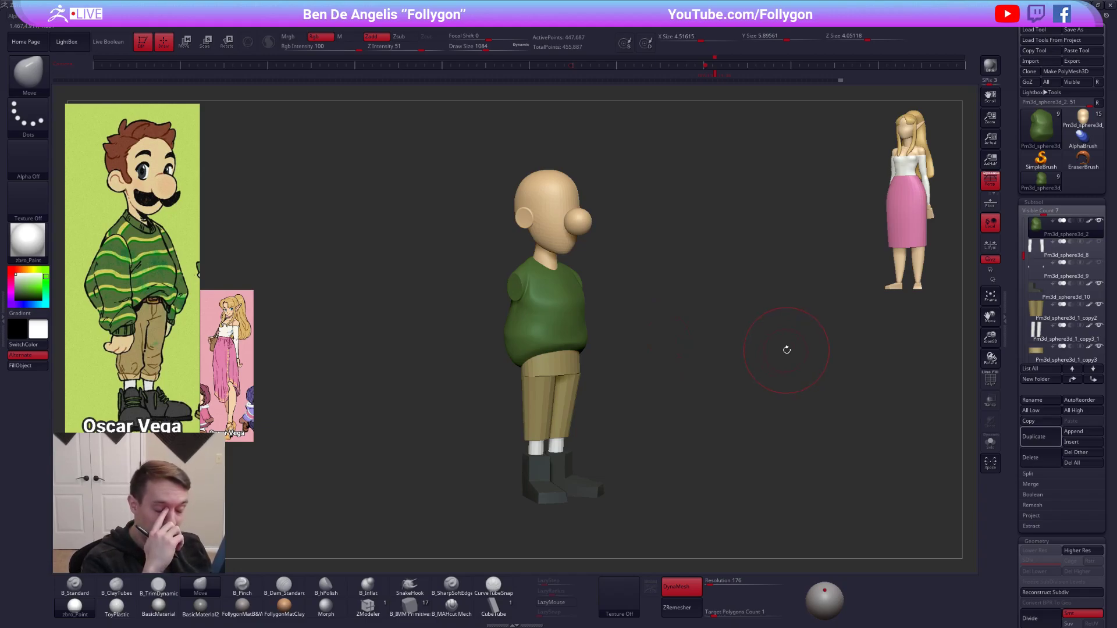
key(shift+f)
key(shift+f)
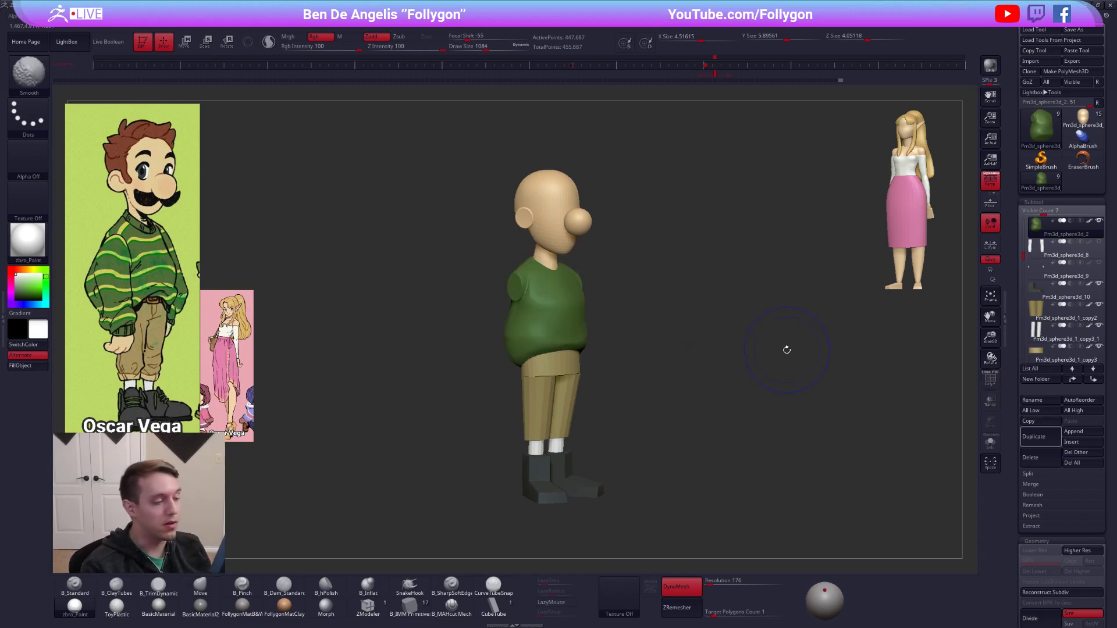
click(699, 586)
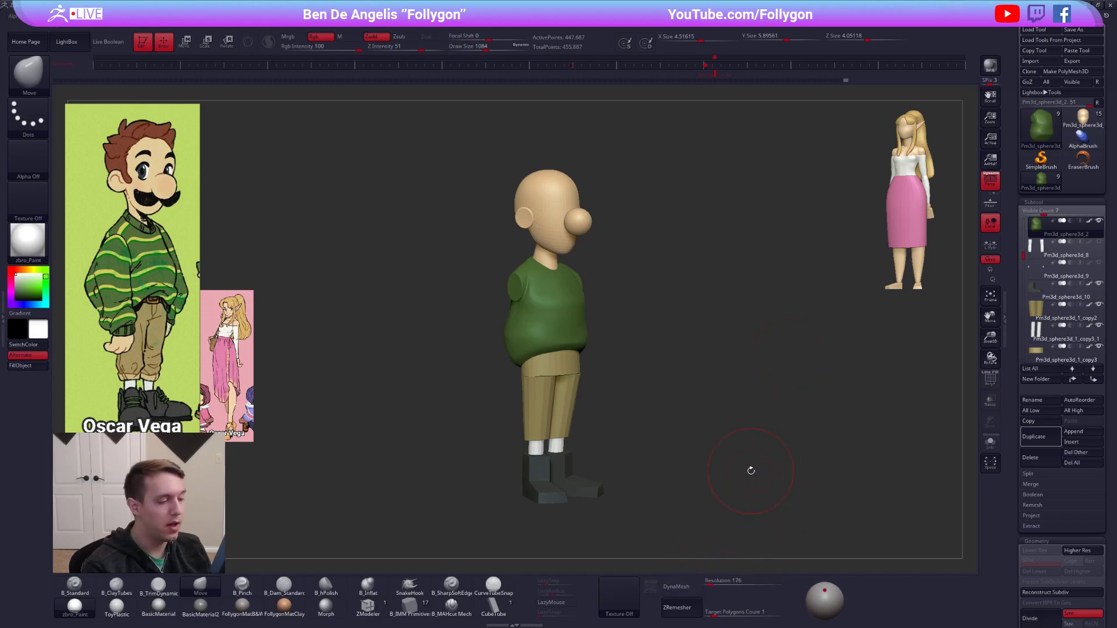
In side view, pull the sweater's lower back outward with the Move brush at draw size 930.
alt+right_drag(539, 333, 602, 333)
key(space)
drag(604, 333, 596, 333)
right_drag(596, 334, 638, 335)
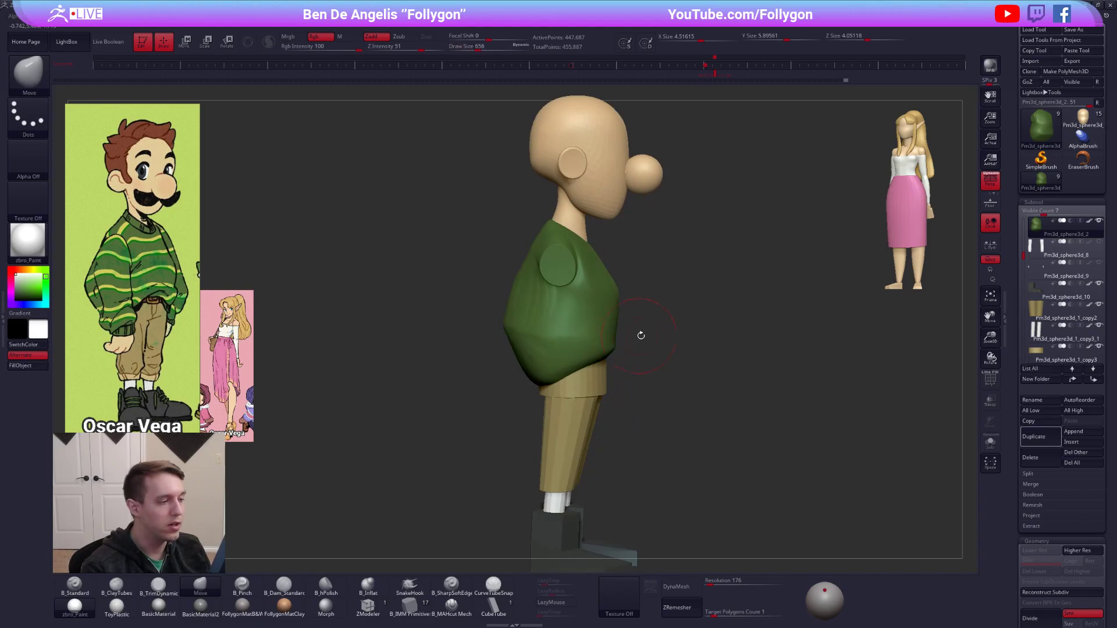
key(2)
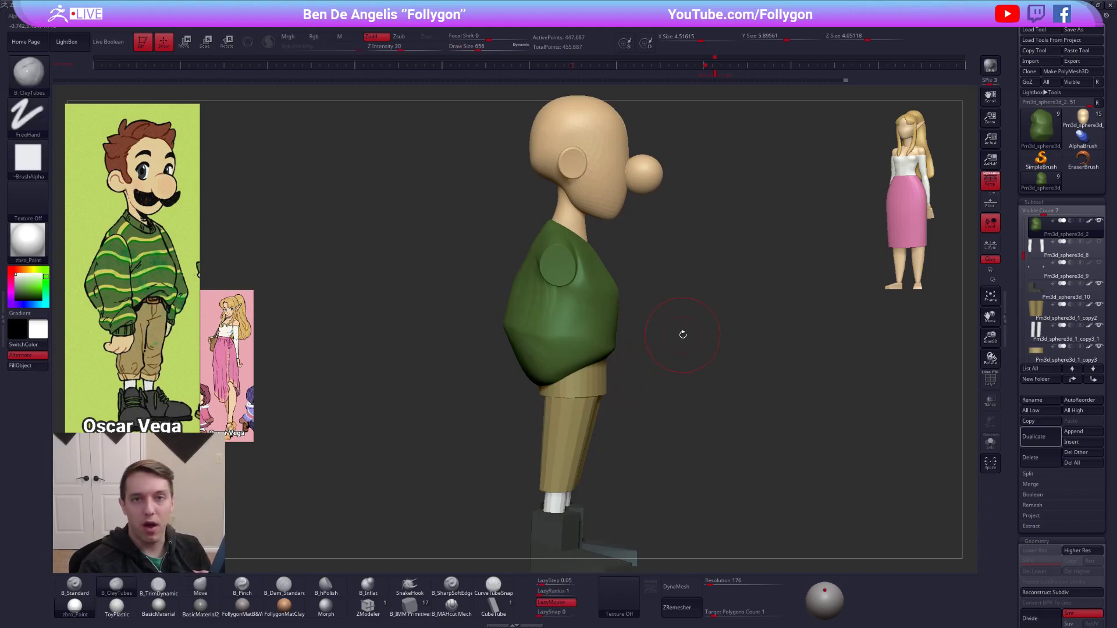
right_drag(530, 315, 538, 316)
key(4)
key(space)
drag(494, 320, 495, 311)
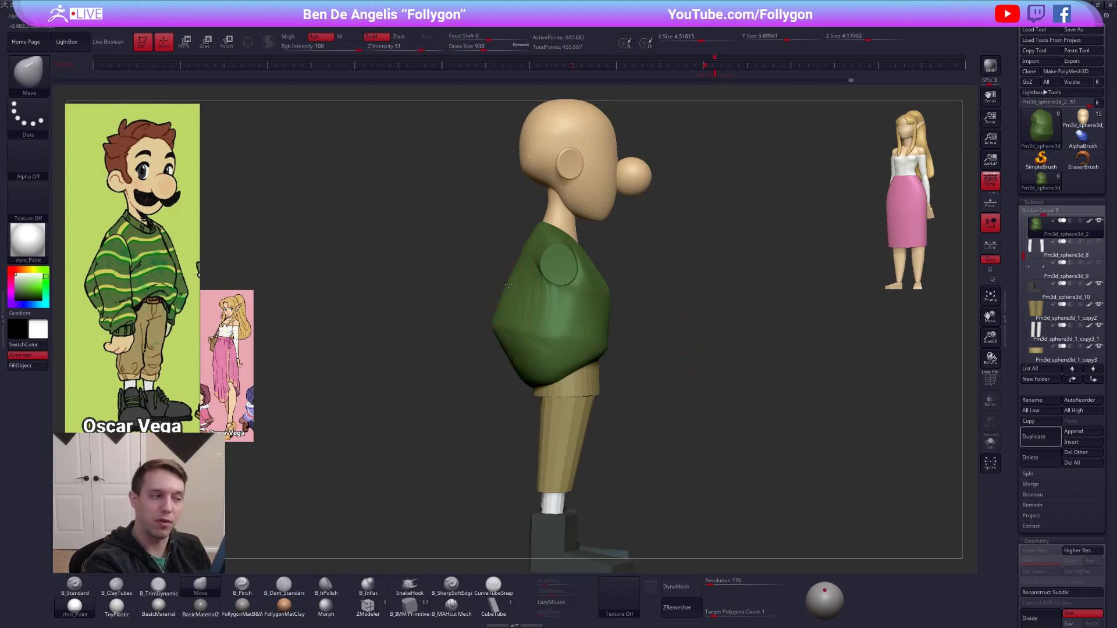
Sharpen the fold around the sweater's widest part at the sides and back with the Pinch brush.
key(2)
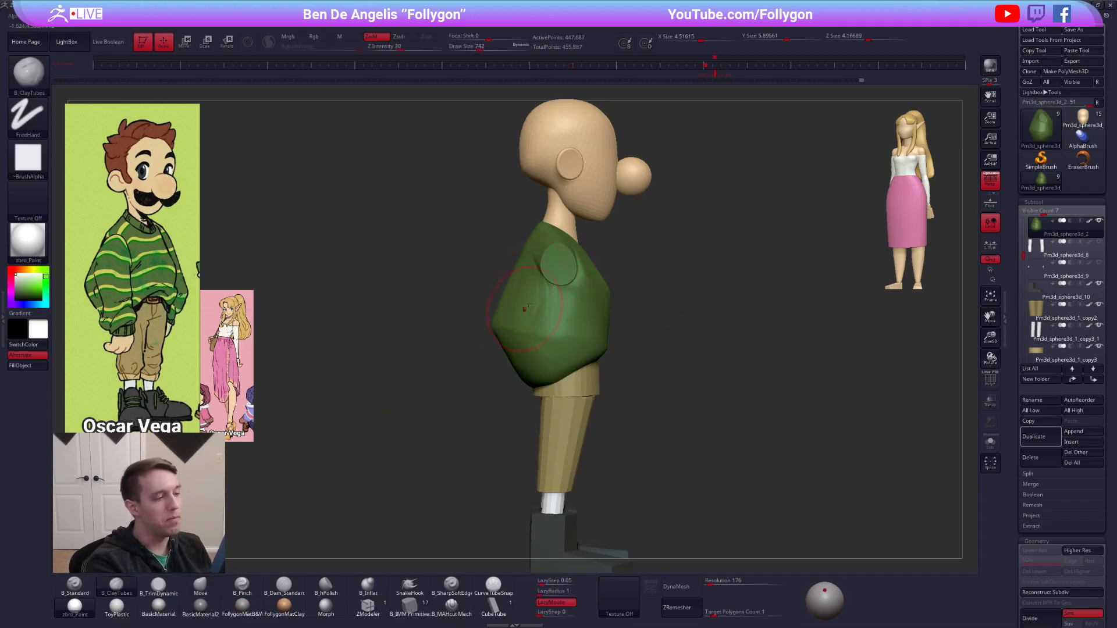
right_drag(620, 321, 571, 323)
alt+right_drag(613, 355, 640, 357)
key(5)
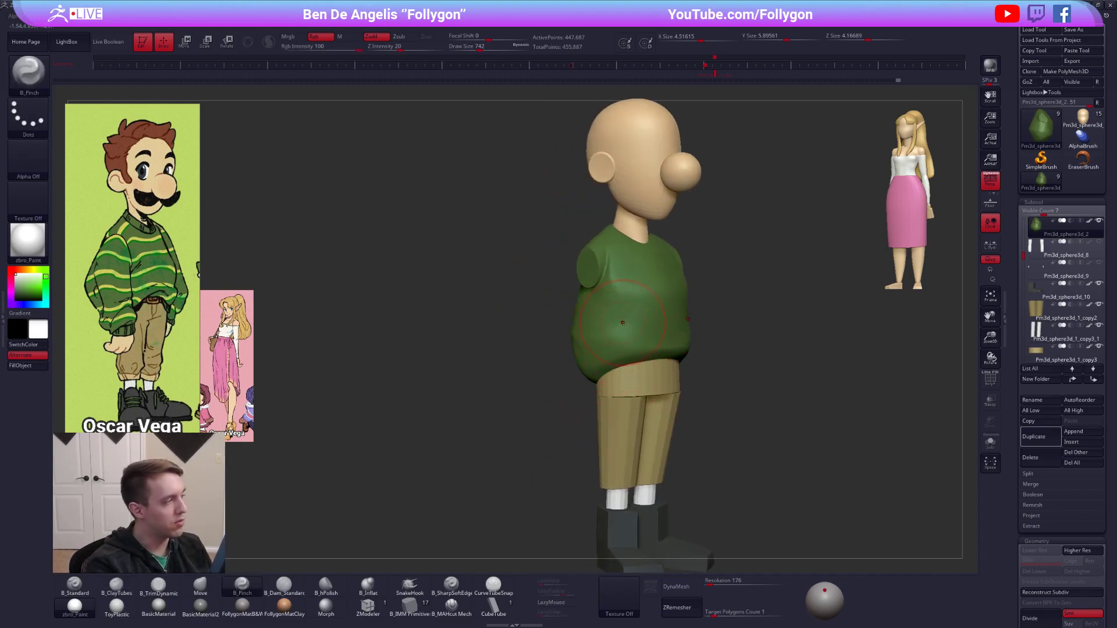
key(space)
drag(623, 323, 618, 324)
right_drag(617, 327, 660, 333)
right_drag(587, 336, 527, 326)
drag(543, 331, 583, 336)
right_drag(587, 314, 541, 334)
Move the sharpened fold on the sweater's lower back and sides outward to exaggerate the bulge.
key(4)
key(space)
drag(541, 334, 547, 334)
right_drag(548, 336, 551, 315)
drag(551, 327, 545, 332)
right_drag(538, 328, 501, 332)
Smooth the sweater's back above the fold with the brush at draw size 595.
key(shift)
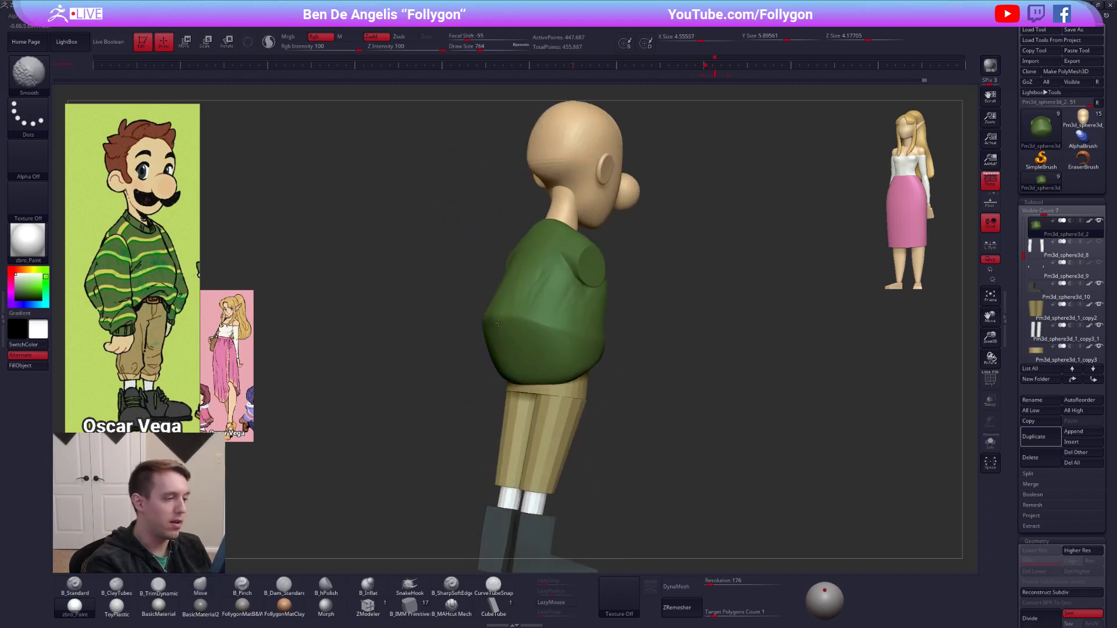
key(space)
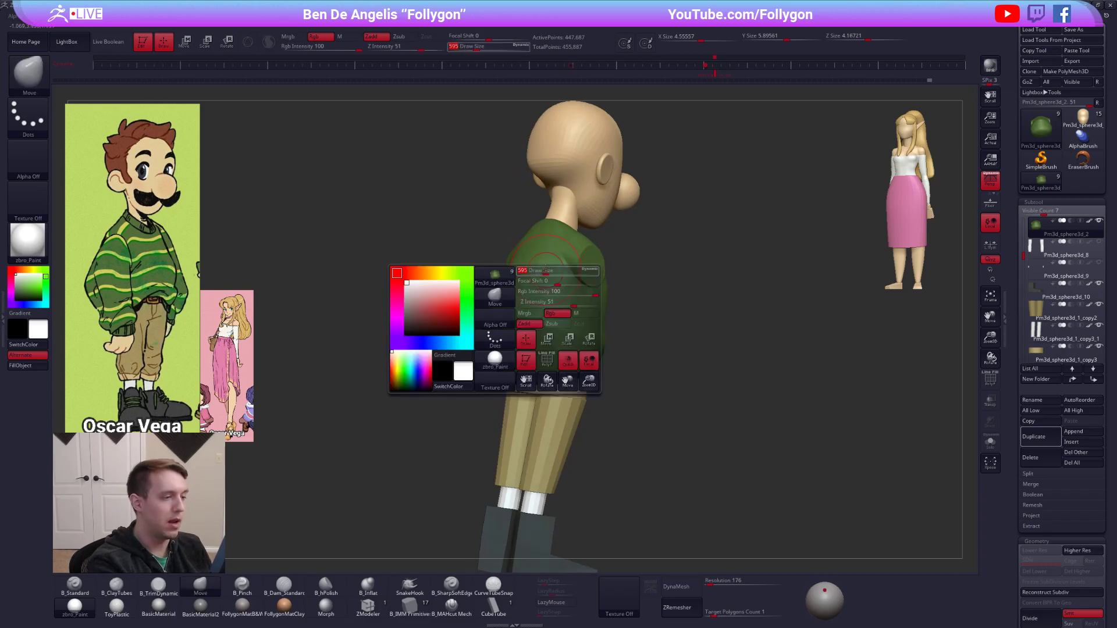
key(shift)
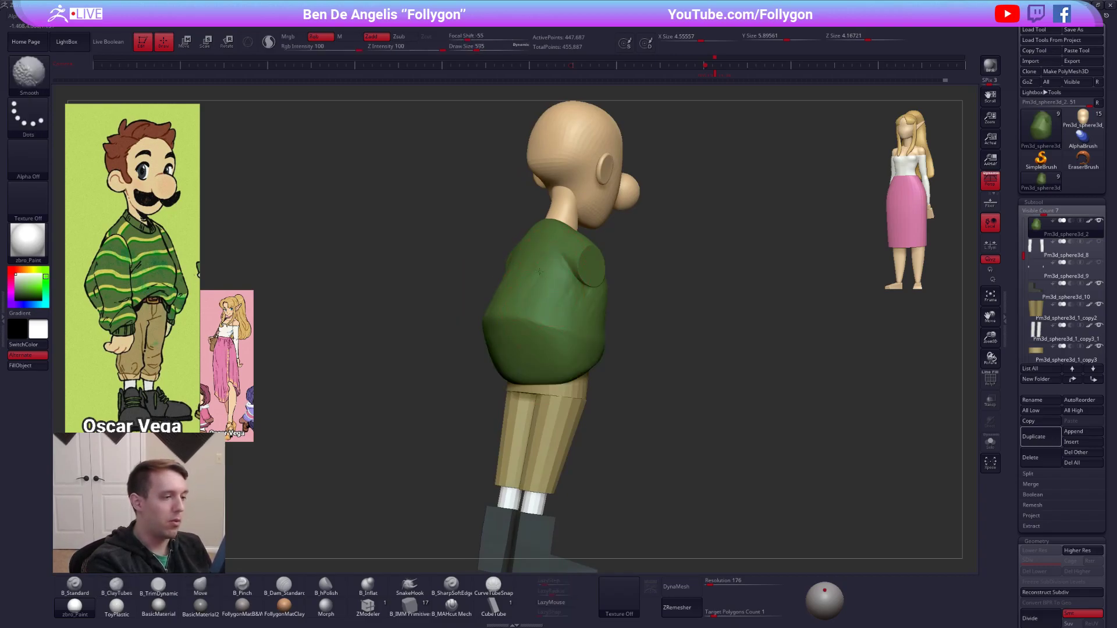
shift+right_drag(538, 293, 518, 293)
key(shift)
Refine the sweater's silhouette with the Move brush at draw size 764.
key(b)
key(m)
key(v)
key(space)
drag(551, 255, 554, 255)
ctrl+right_drag(669, 324, 666, 303)
right_drag(667, 304, 613, 360)
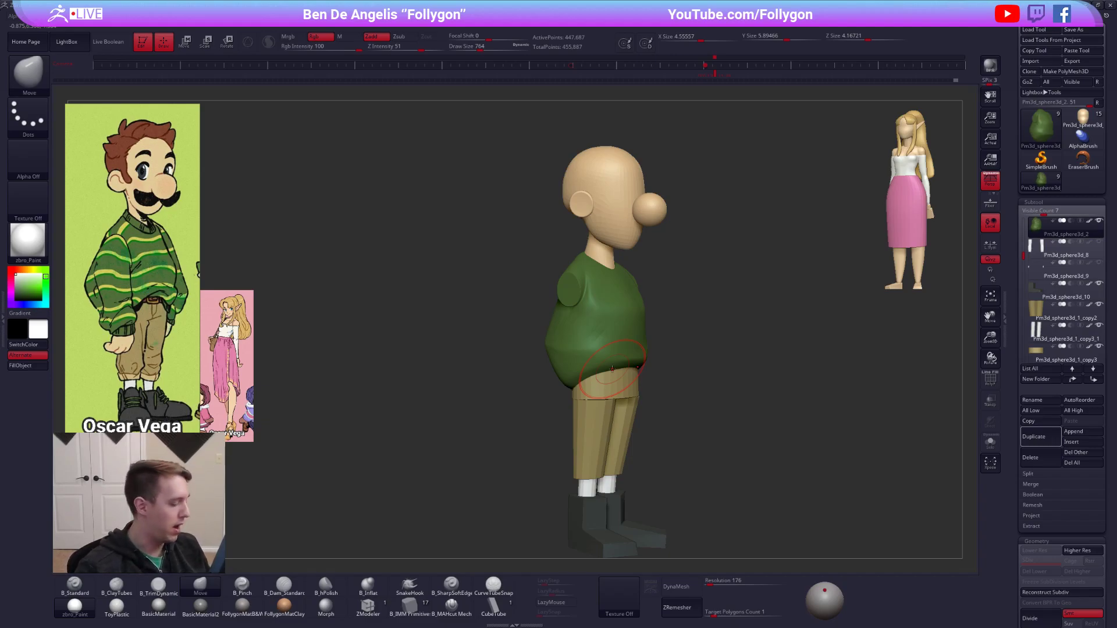
Switch to the web browser and search Google for "chuck close" in a new tab.
key(alt+Tab)
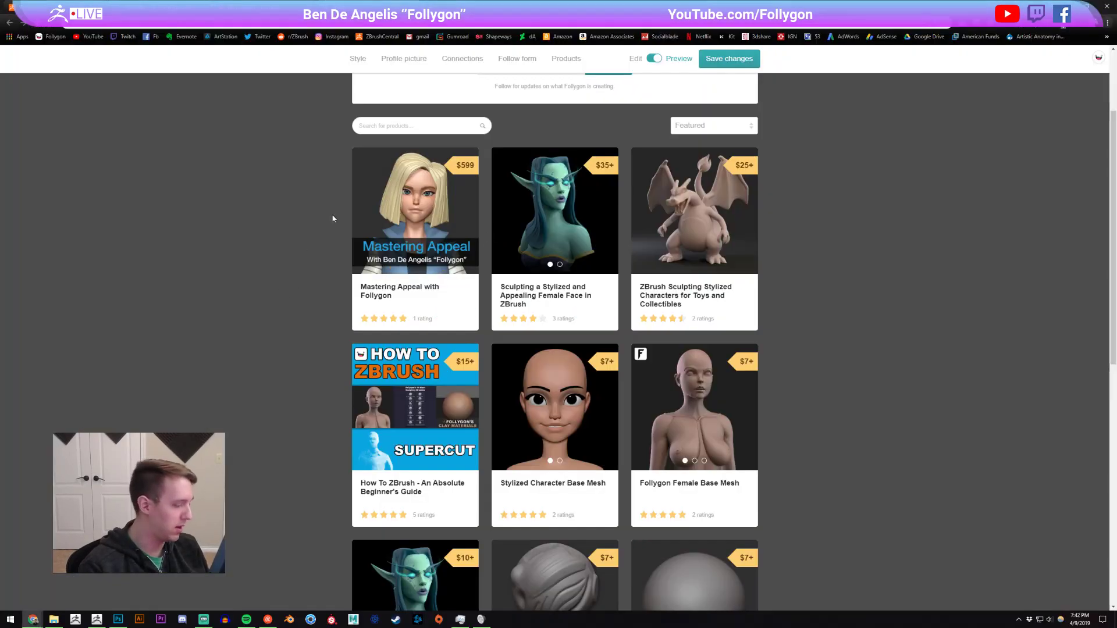
key(ctrl+t)
text(chuck)
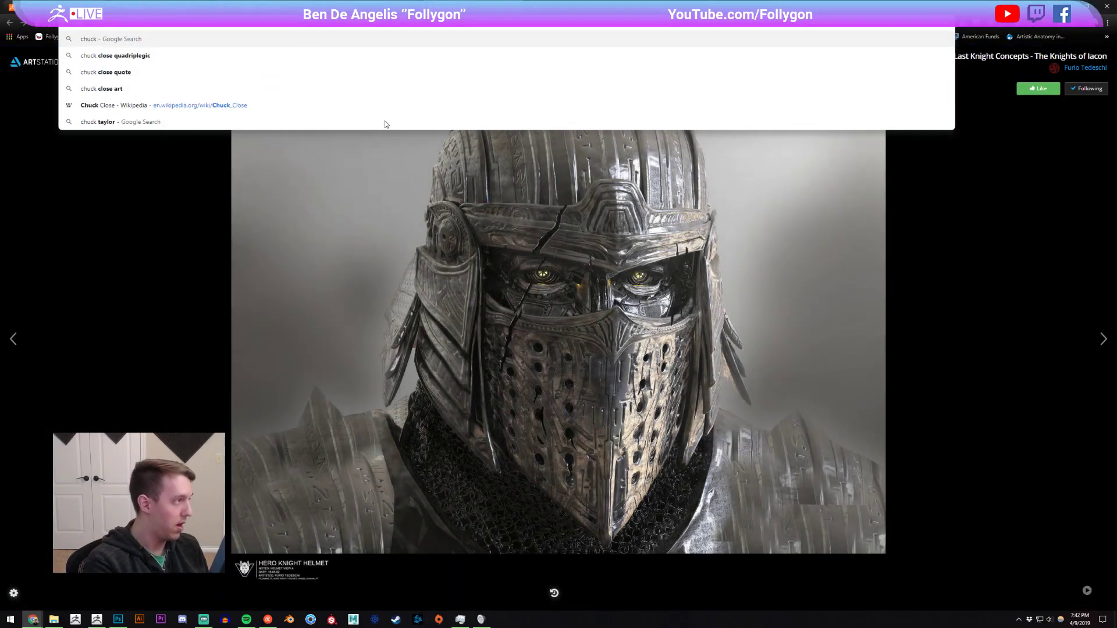
text( close)
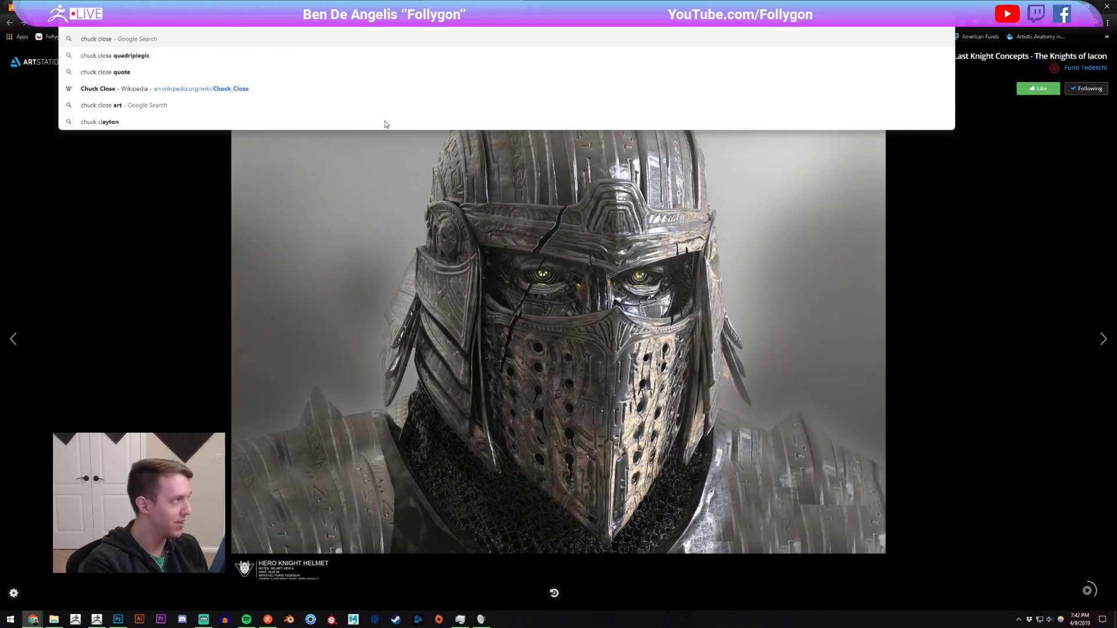
key(Return)
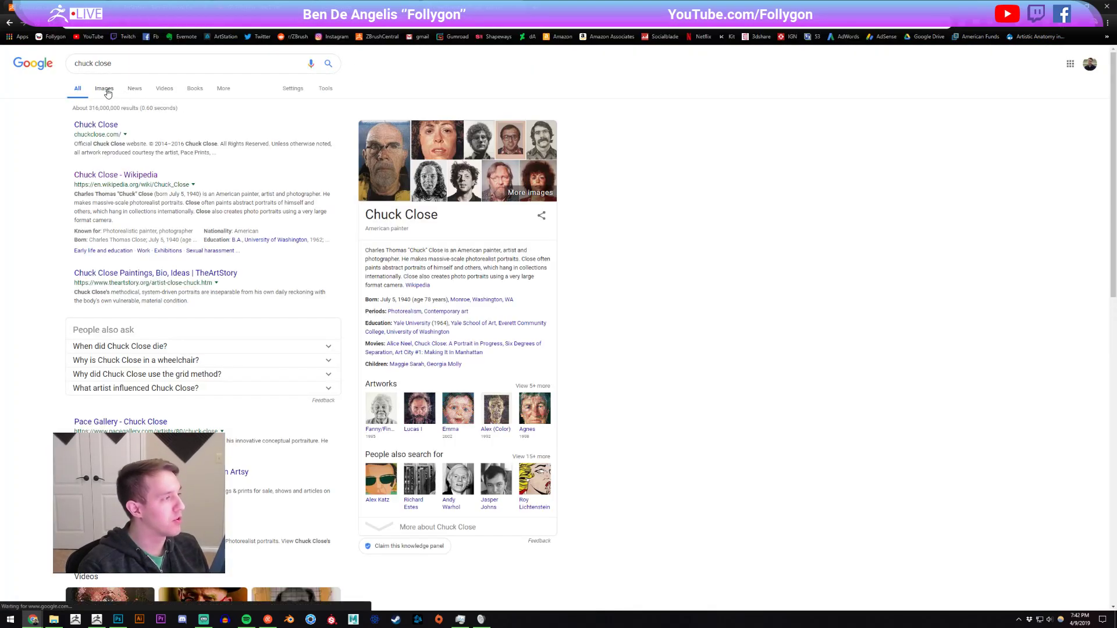
Open the image results for Chuck Close, preview two of the portraits and close the search tab.
click(105, 91)
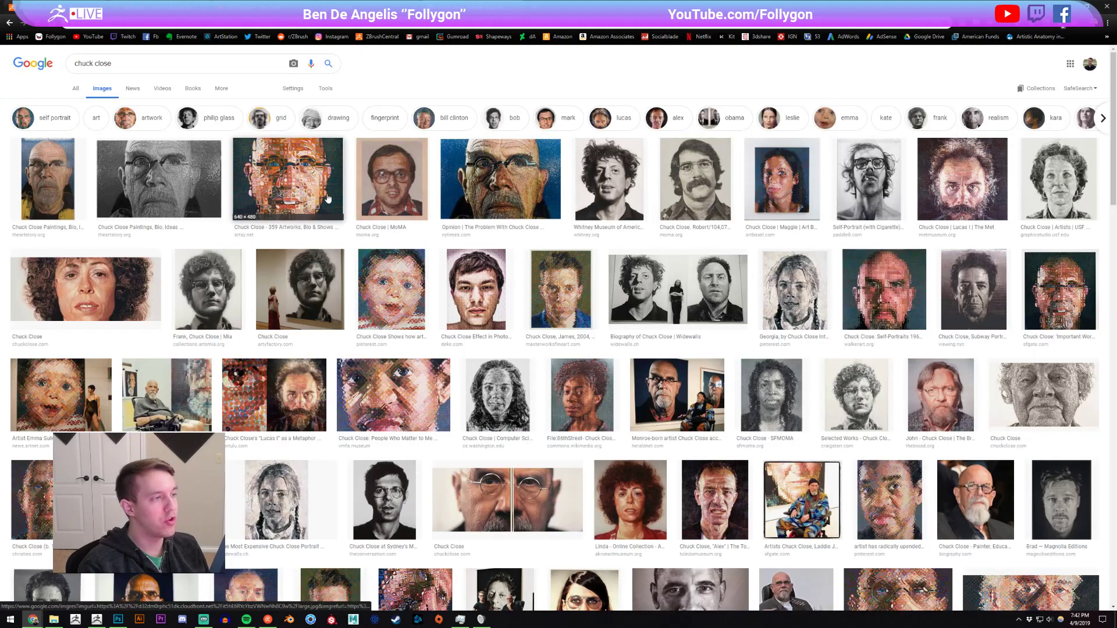
click(466, 195)
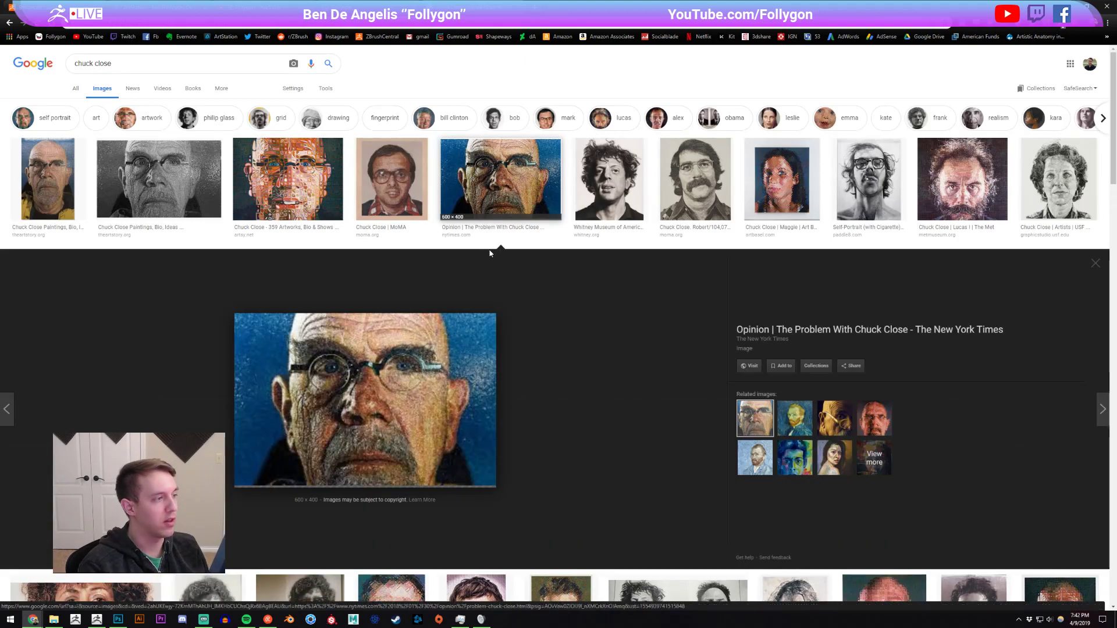
click(504, 191)
scroll(581, 315, down, 1)
click(687, 397)
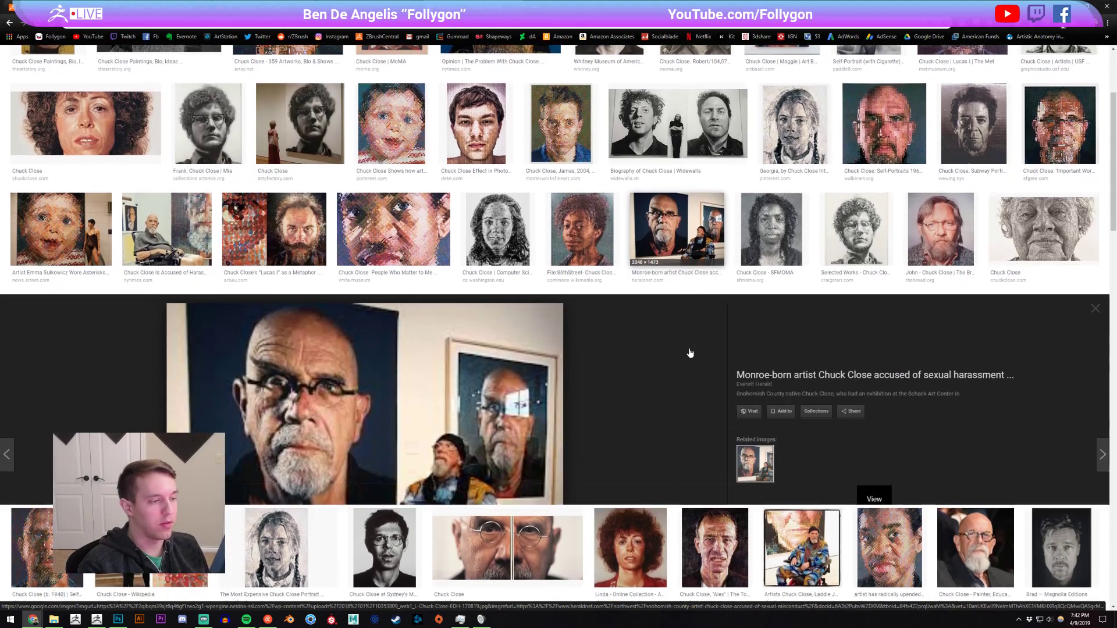
scroll(454, 402, down, 1)
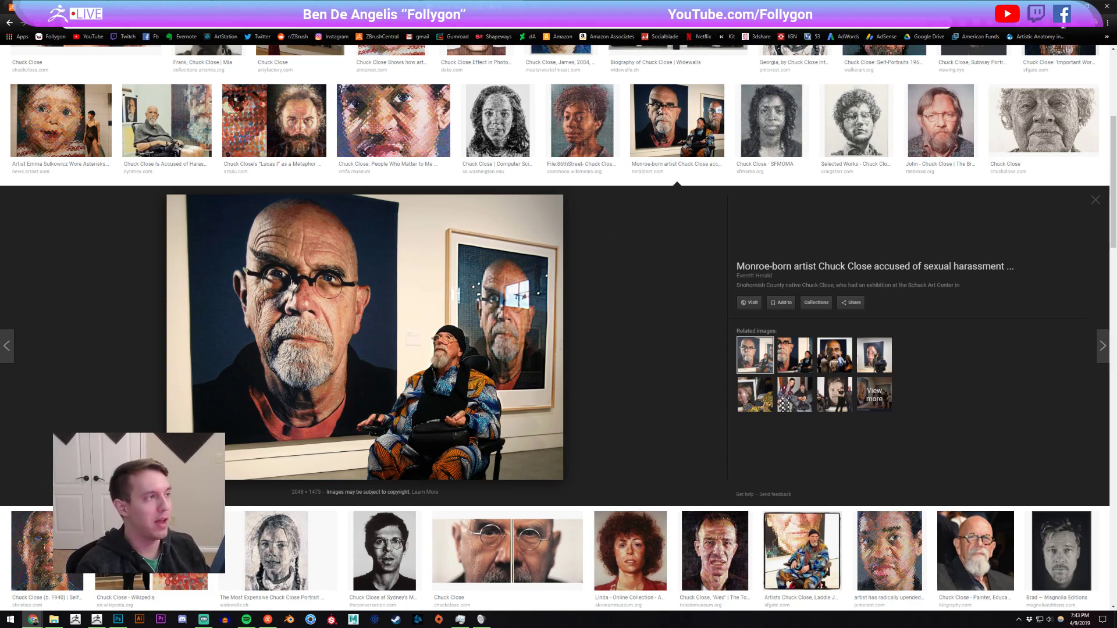
middle_click(489, 5)
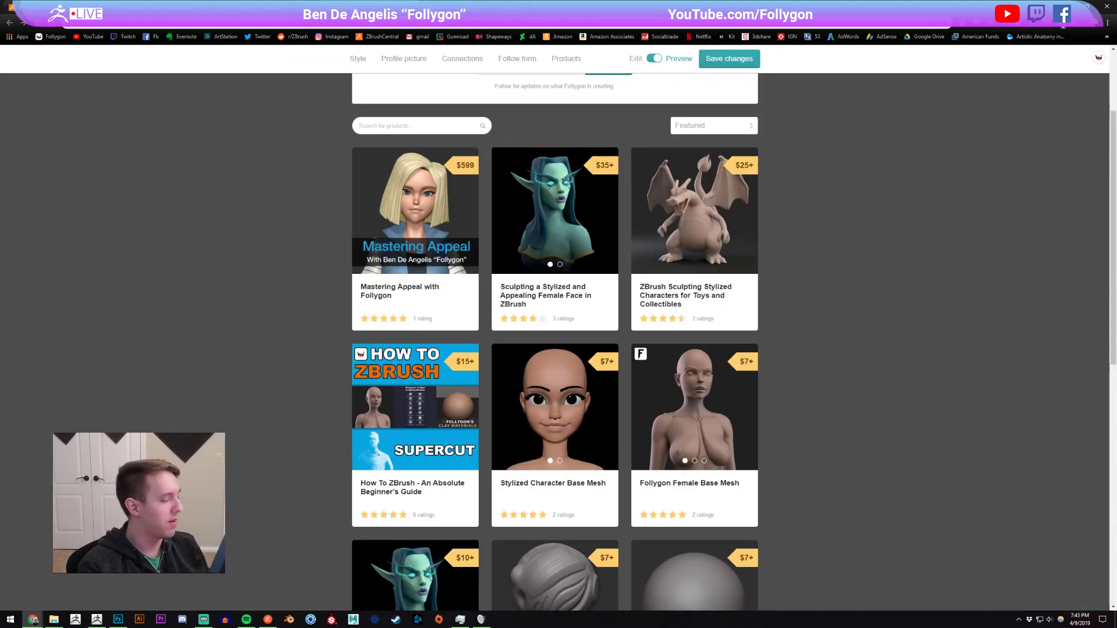
Switch back to ZBrush and refine the sweater's side with the ClayTubes brush and the Pinch brush at draw size 465.
click(97, 620)
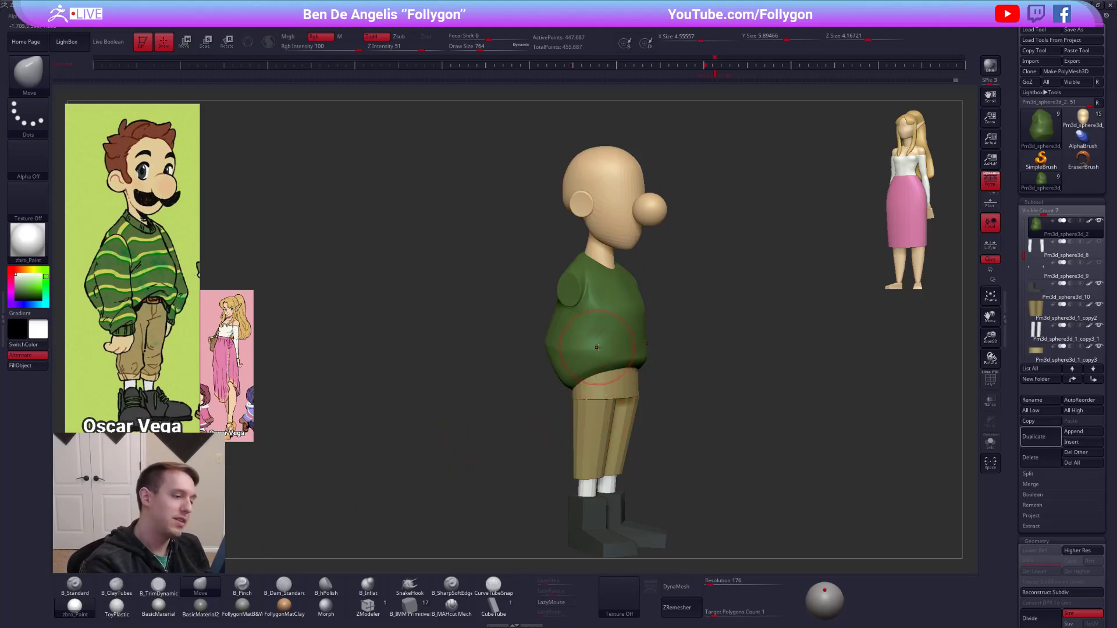
key(2)
alt+drag(466, 411, 467, 456)
key(space)
drag(608, 332, 606, 330)
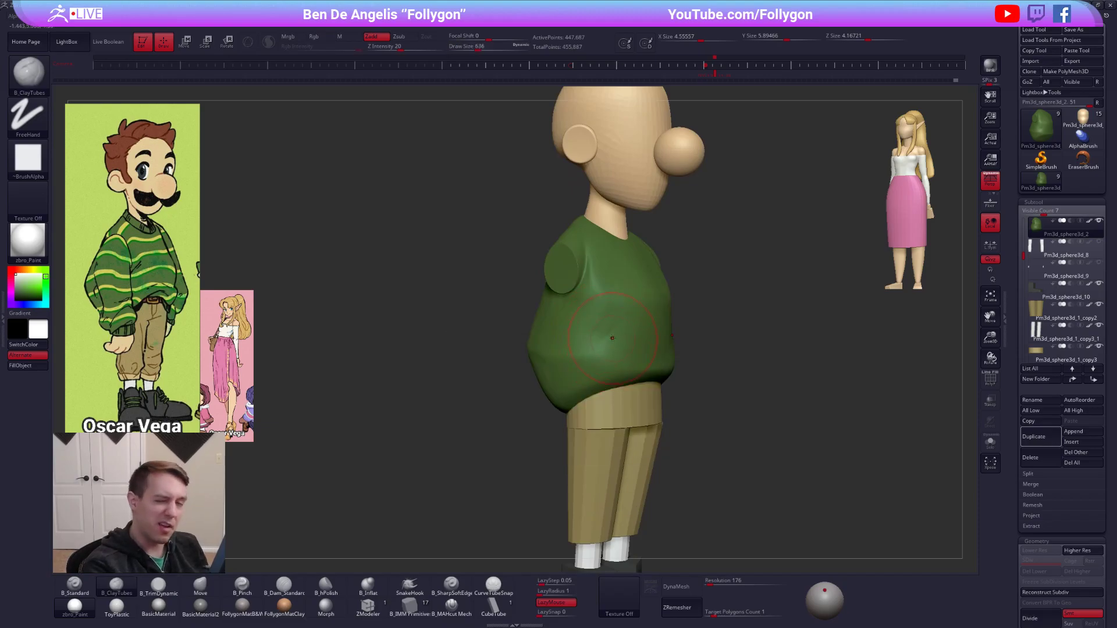
key(5)
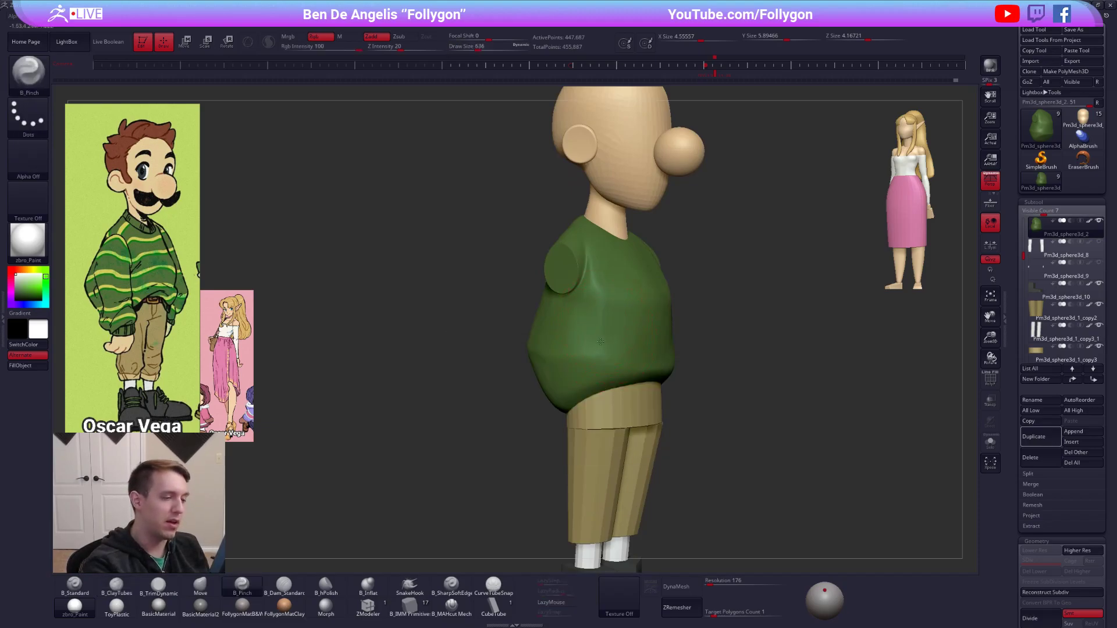
drag(468, 349, 494, 349)
key(space)
drag(608, 331, 602, 331)
drag(506, 349, 451, 349)
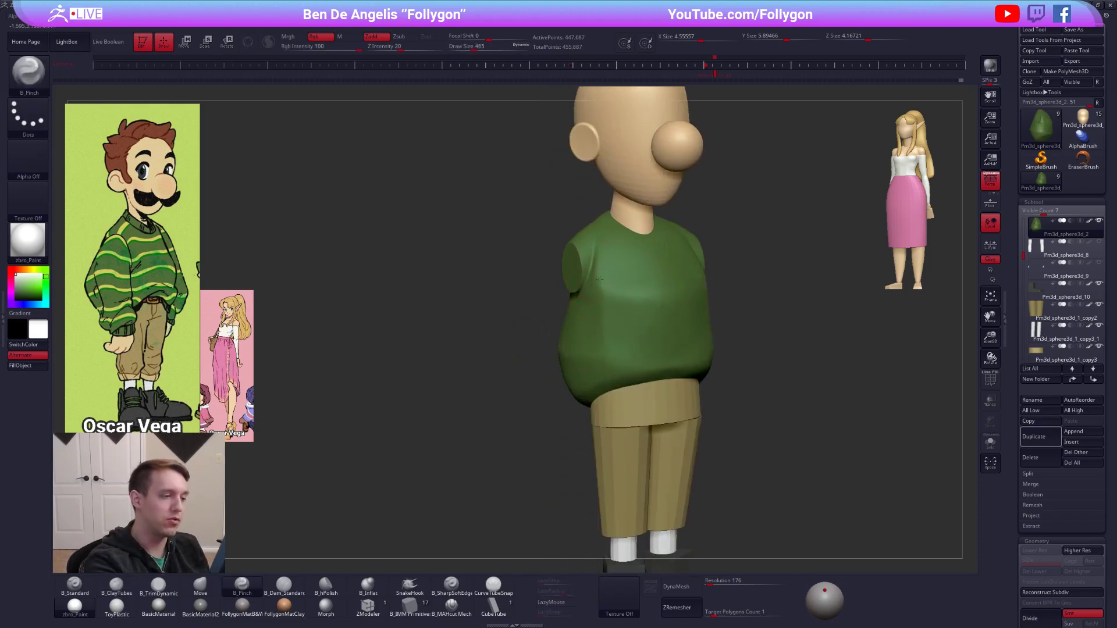
Sharpen the horizontal crease across the sweater's chest with the Pinch brush at draw size 537.
mouse_move(792, 419)
mouse_down()
mouse_move(658, 332)
mouse_move(623, 333)
mouse_up()
key(space)
drag(544, 259, 605, 294)
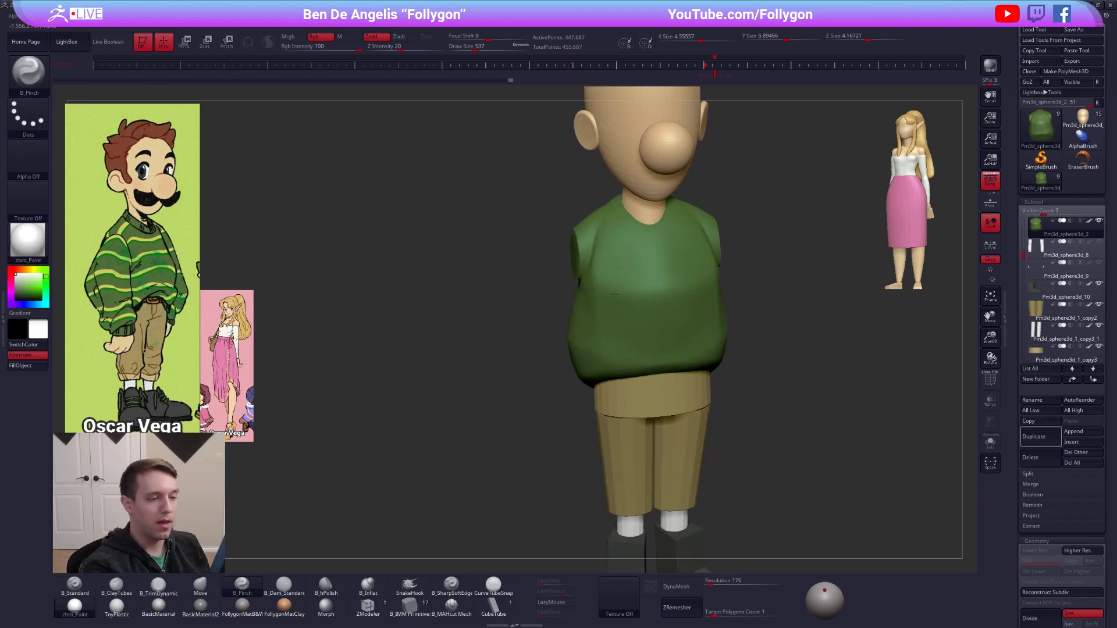
mouse_move(677, 302)
shift+right_down()
mouse_move(680, 340)
mouse_move(707, 353)
mouse_move(730, 480)
mouse_move(713, 441)
shift+right_up()
key(space)
drag(590, 357, 587, 356)
right_drag(587, 356, 628, 367)
Build up the sweater's lower back and side with ClayTubes at draw sizes 447 and 595.
key(2)
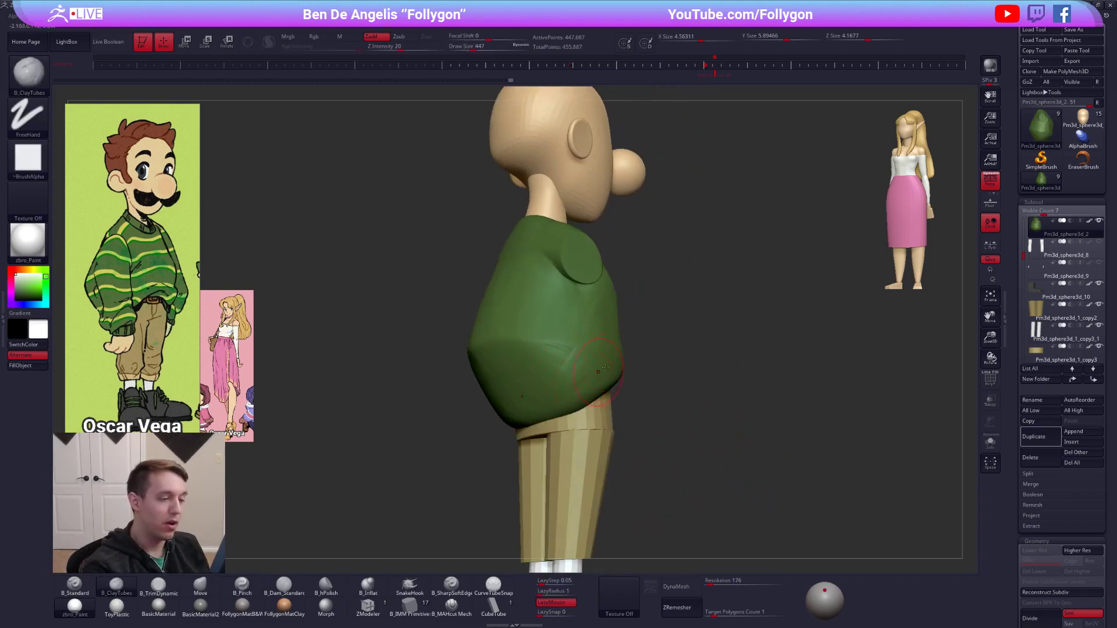
right_drag(551, 388, 602, 365)
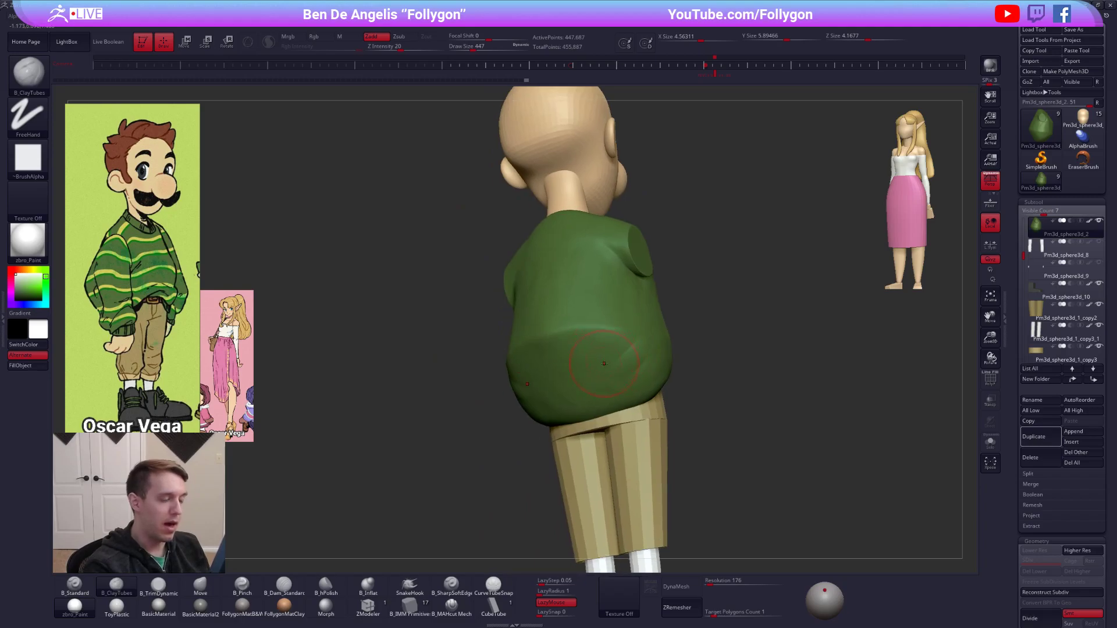
key(space)
drag(602, 361, 606, 361)
shift+right_drag(607, 361, 639, 350)
key(4)
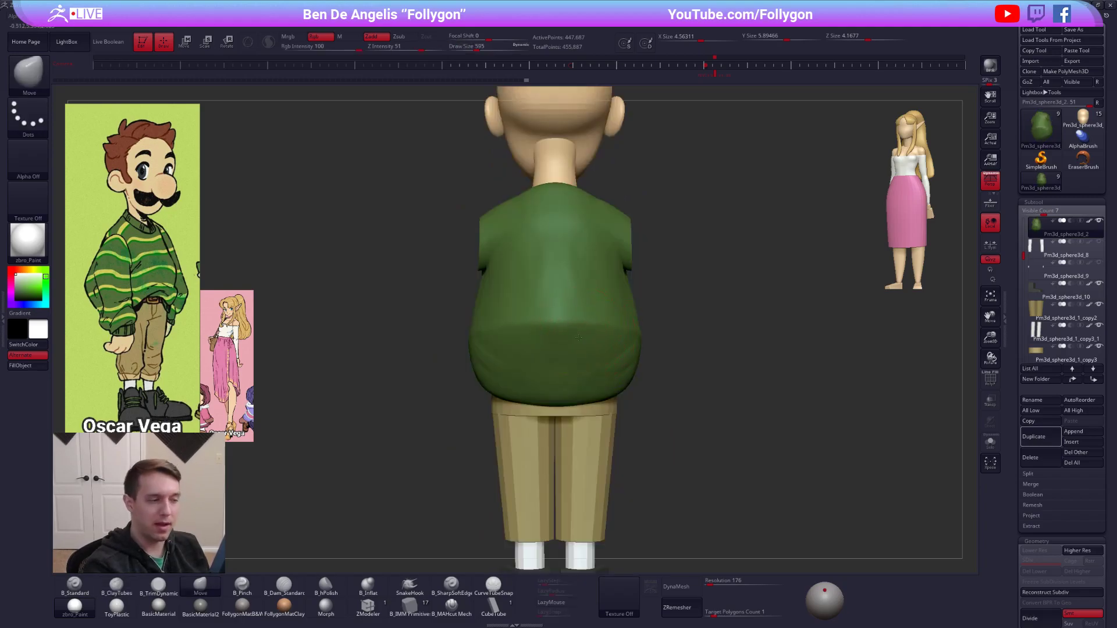
Pinch the horizontal fold across the sweater's back at draw size 595.
key(5)
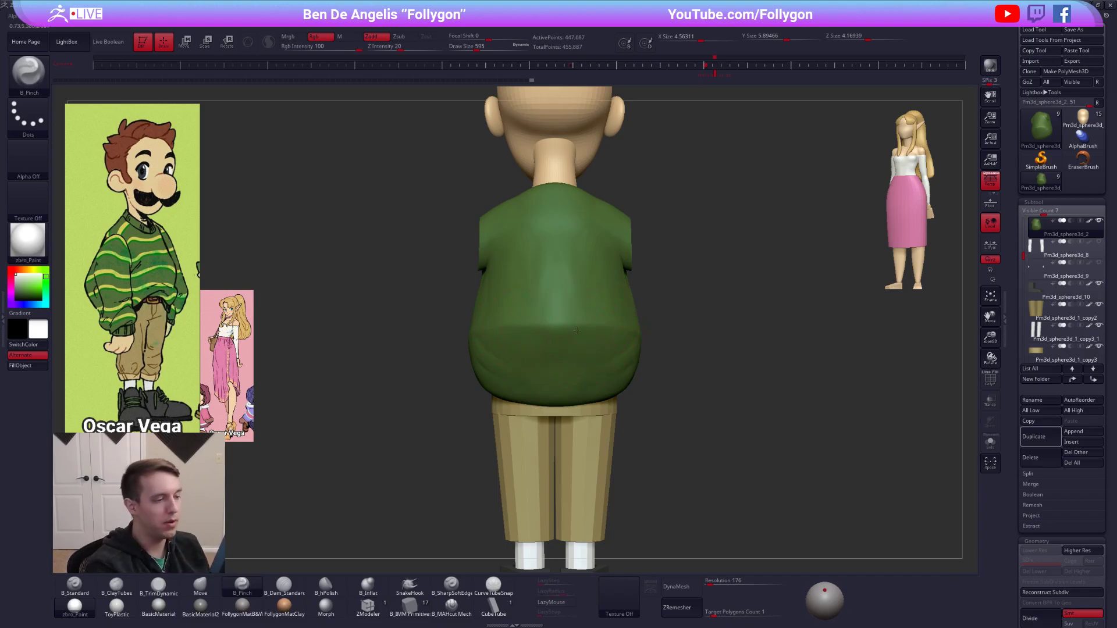
drag(626, 330, 638, 329)
right_drag(652, 331, 552, 342)
mouse_move(605, 294)
alt+right_down()
mouse_move(611, 344)
mouse_move(670, 311)
alt+right_up()
Flatten the sweater's upper back with the TrimDynamic brush at draw size 764.
right_click(616, 353)
key(3)
key(s)
drag(590, 293, 595, 294)
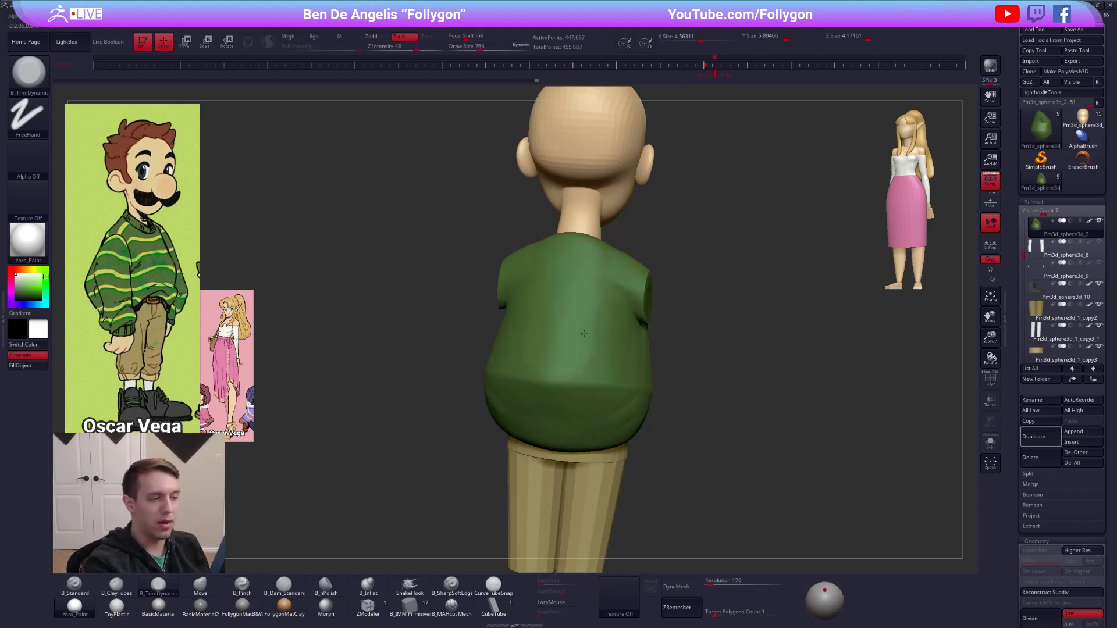
right_drag(614, 352, 573, 355)
alt+right_drag(695, 287, 584, 367)
Isolate the sweater and flatten the top of its neck area with TrimDynamic at draw size 519.
key(alt+s)
right_click(584, 366)
click(583, 367)
right_click(639, 315)
drag(640, 316, 634, 317)
mouse_move(634, 317)
right_down()
mouse_move(628, 372)
mouse_move(613, 342)
mouse_move(633, 320)
right_up()
key(alt+s)
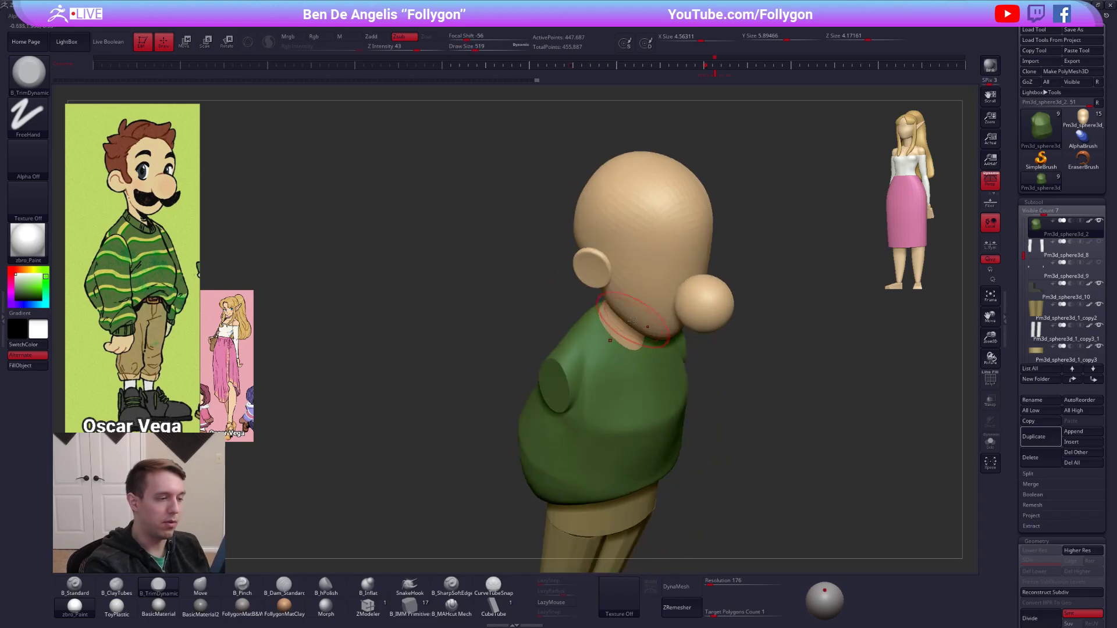
key(alt+s)
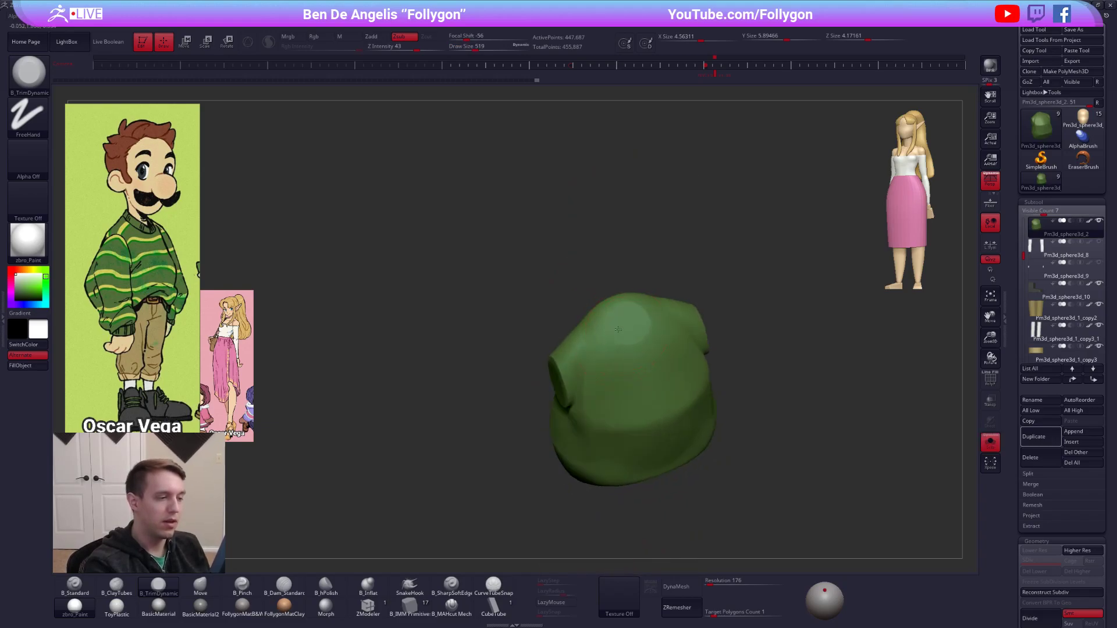
mouse_move(627, 334)
right_down()
mouse_move(638, 317)
mouse_move(625, 327)
mouse_move(636, 342)
mouse_move(627, 322)
right_up()
key(alt+s)
key(alt+s)
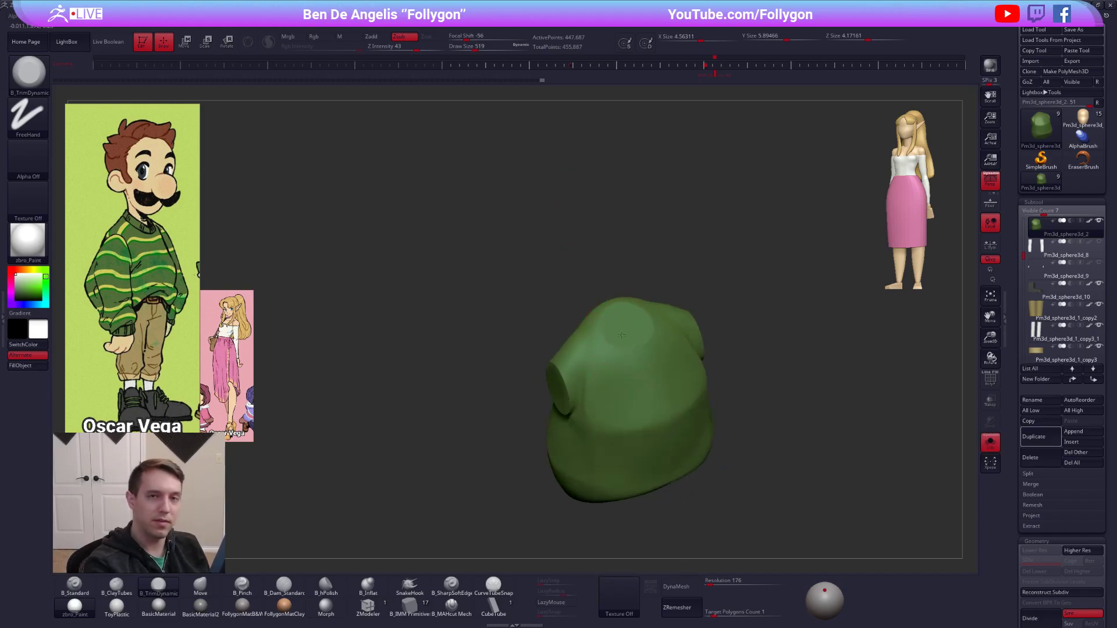
right_drag(639, 366, 634, 376)
Adjust the rim of the sweater's neck with the Move brush and tighten it with Pinch at draw size 430.
key(4)
right_drag(631, 338, 614, 326)
key(space)
drag(613, 327, 607, 326)
key(5)
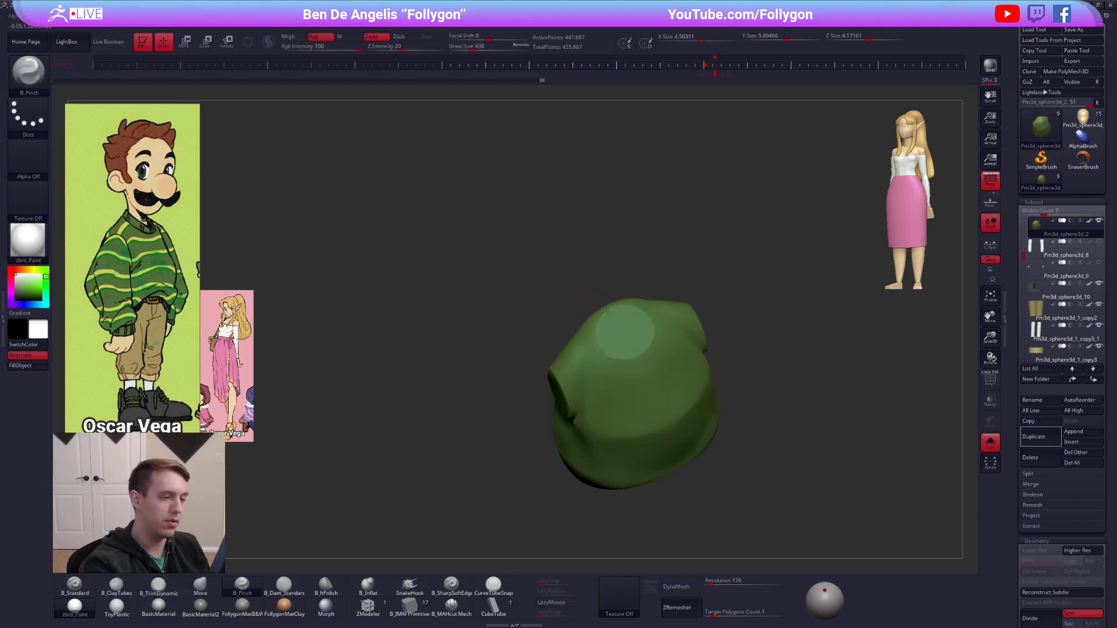
mouse_move(641, 366)
right_down()
mouse_move(627, 363)
mouse_move(645, 326)
mouse_move(775, 476)
mouse_move(743, 483)
mouse_move(757, 519)
mouse_move(770, 507)
mouse_move(720, 413)
right_up()
Remesh the sweater with DynaMesh at resolution 64.
key(4)
key(shift+f)
key(shift+f)
alt+right_drag(561, 366, 597, 354)
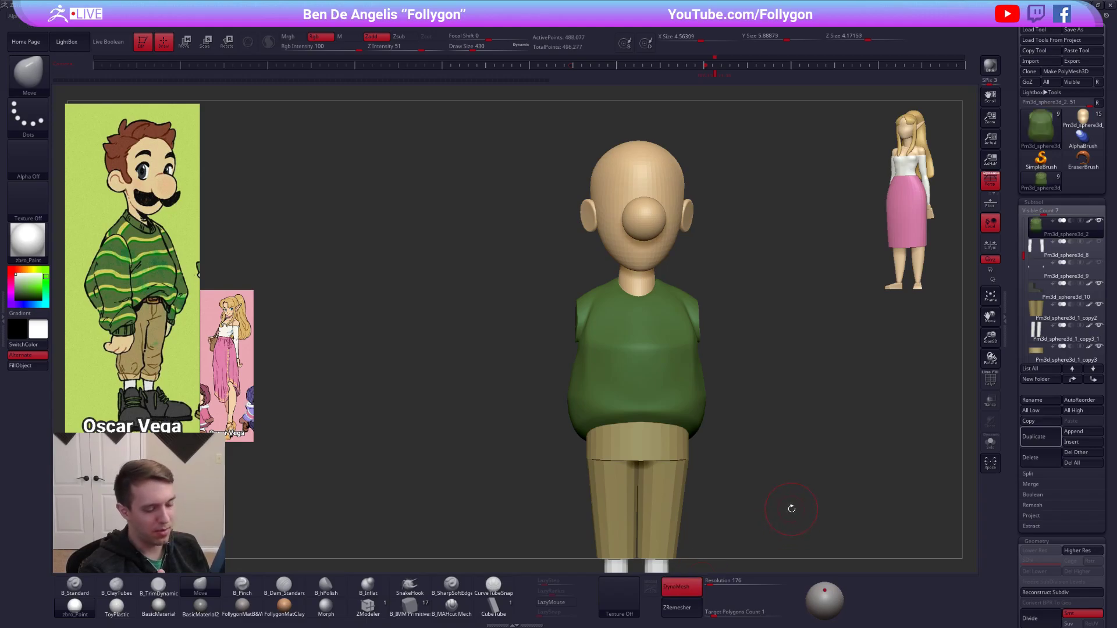
click(716, 585)
text(64)
key(Return)
ctrl+drag(750, 447, 838, 380)
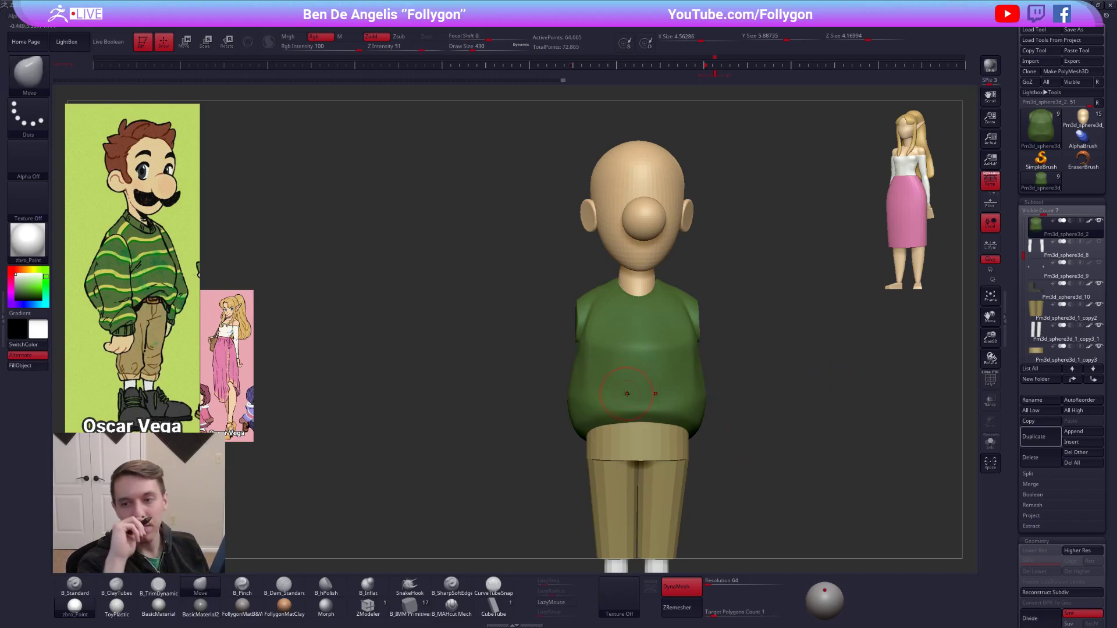
Reshape the sweater's chest and the area around the arm stubs with the Move brush at draw sizes 576 and 500.
right_drag(601, 336, 695, 333)
alt+right_drag(563, 333, 618, 325)
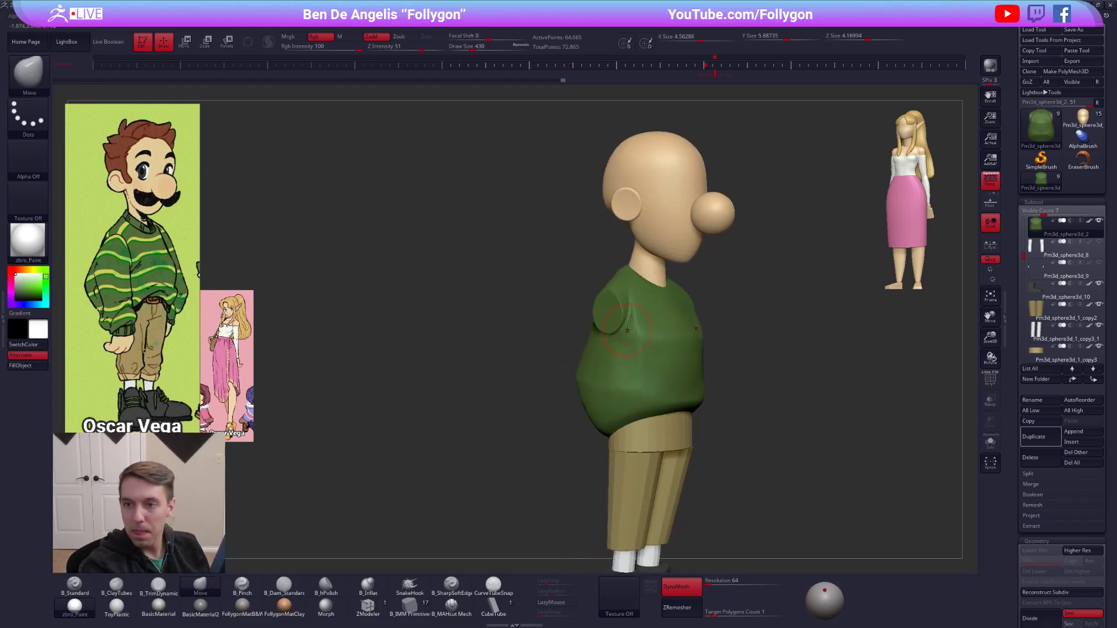
key(space)
drag(640, 344, 645, 344)
right_drag(582, 337, 611, 335)
ctrl+right_drag(611, 334, 611, 357)
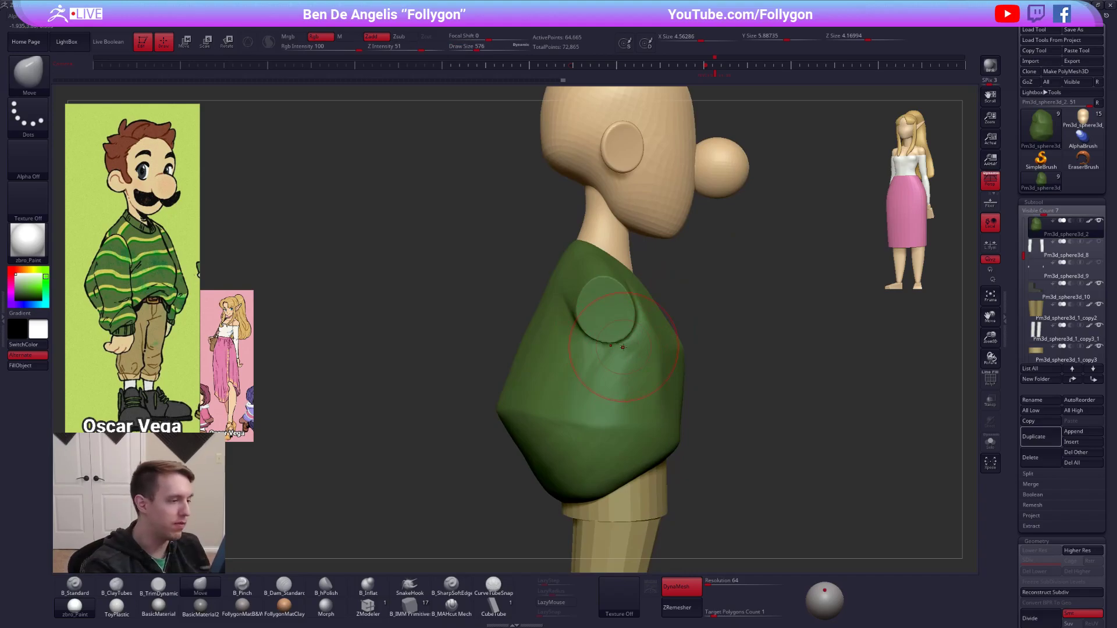
shift+drag(610, 326, 597, 314)
mouse_move(594, 352)
shift+right_down()
mouse_move(614, 301)
mouse_move(611, 330)
mouse_move(597, 335)
shift+right_up()
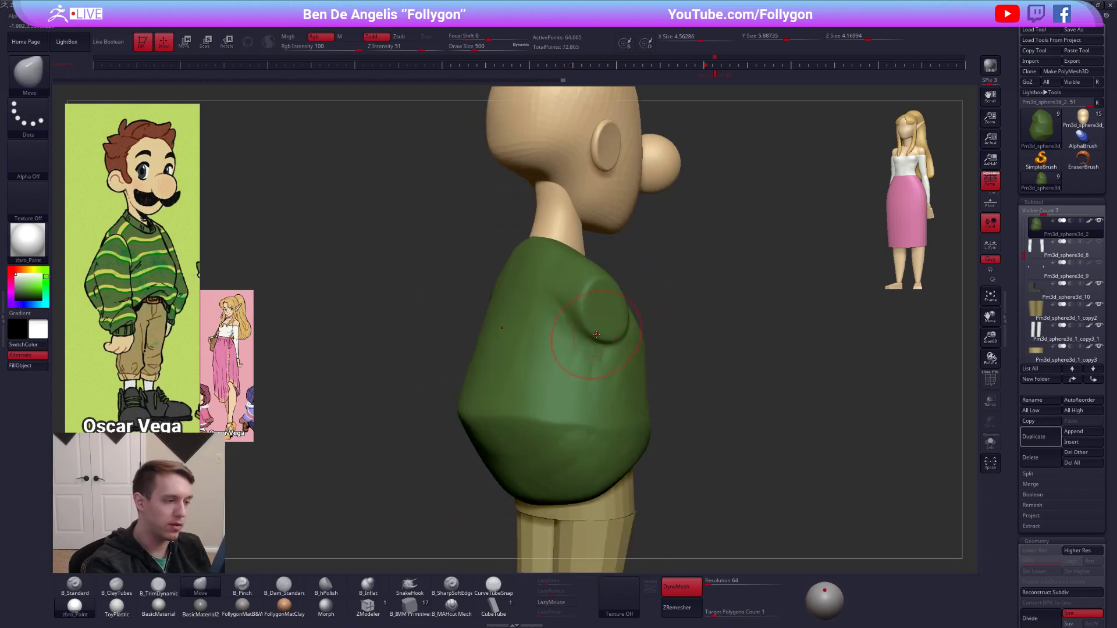
Flatten the sweater's arm stubs with TrimDynamic and fill the shoulders behind them with ClayTubes at draw size 430.
key(3)
drag(602, 319, 603, 302)
right_drag(602, 308, 631, 308)
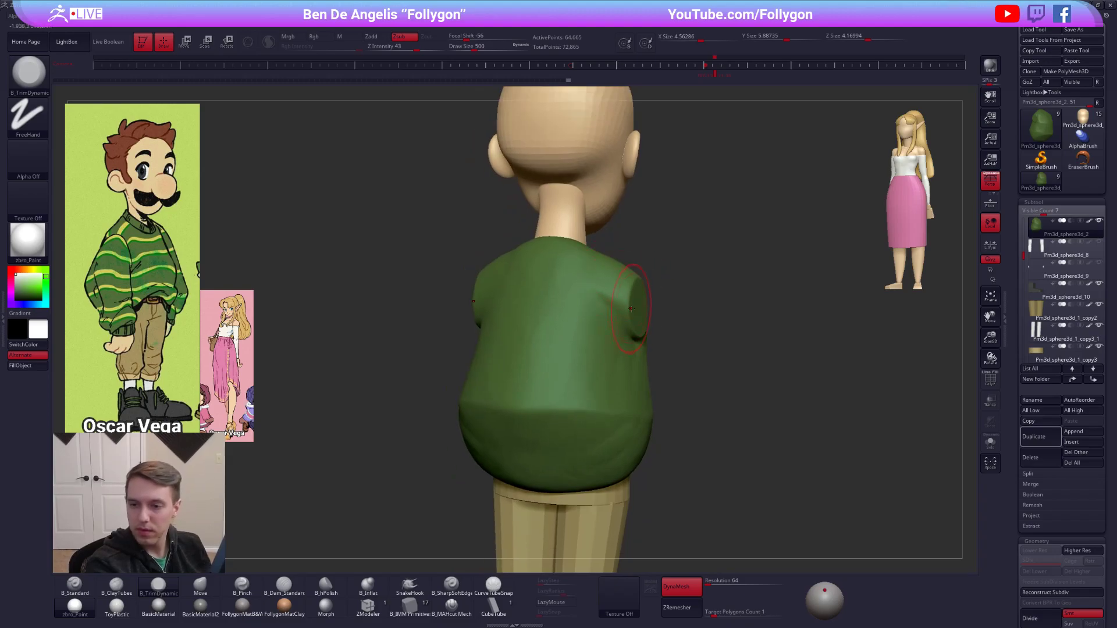
key(s)
drag(636, 309, 608, 296)
key(2)
key(s)
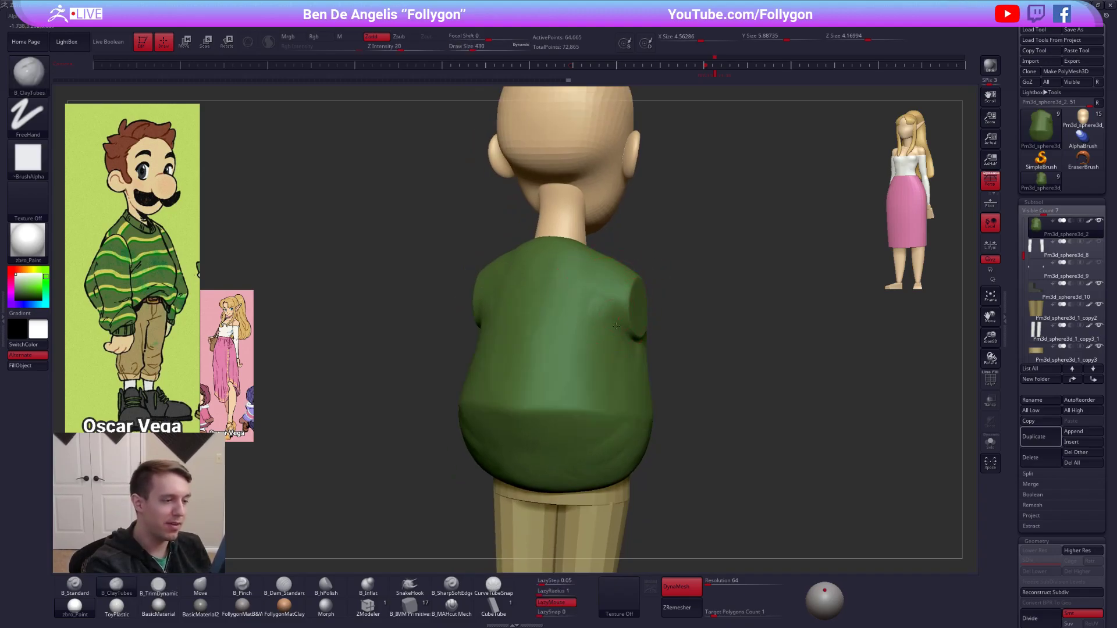
right_drag(607, 337, 538, 330)
Nudge the sweater's arm stubs slightly backward with the Move brush at draw size 430.
key(4)
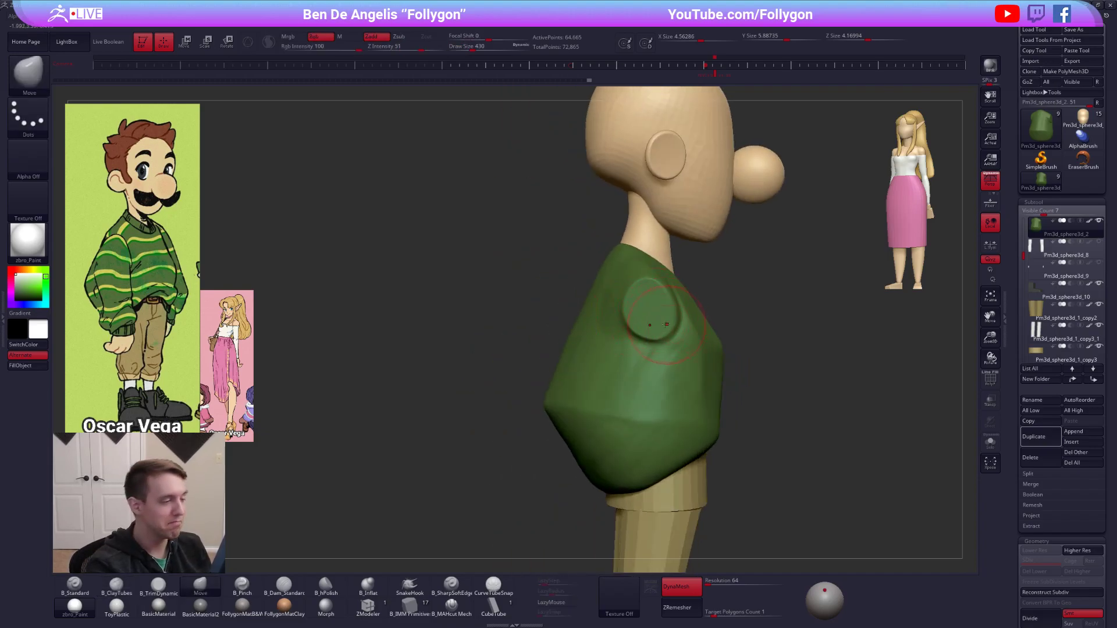
drag(637, 325, 636, 329)
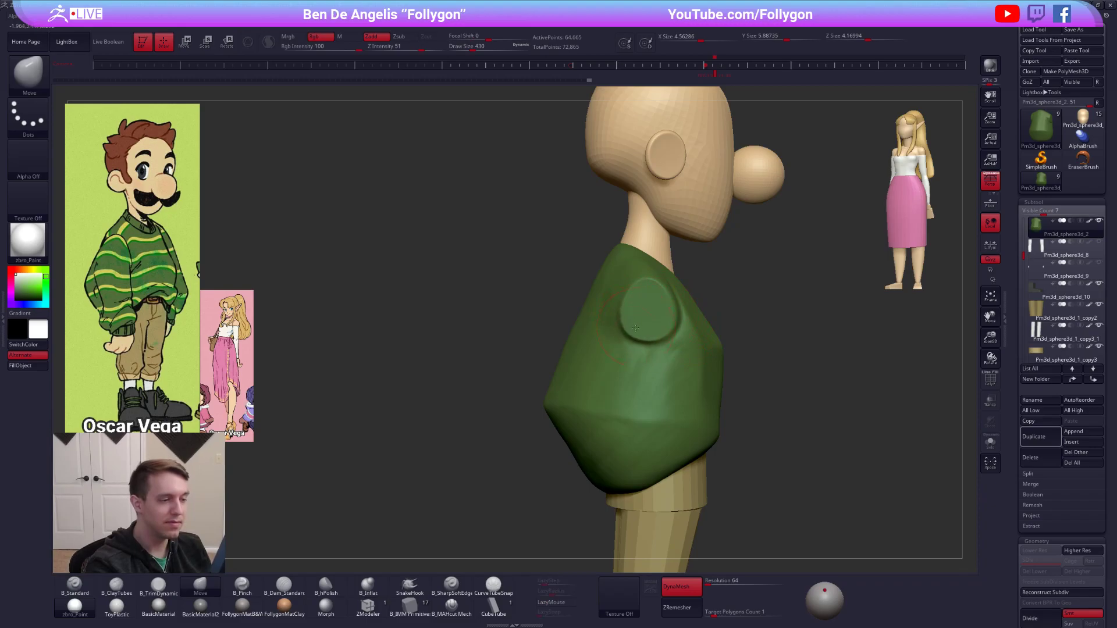
shift+right_drag(722, 345, 672, 308)
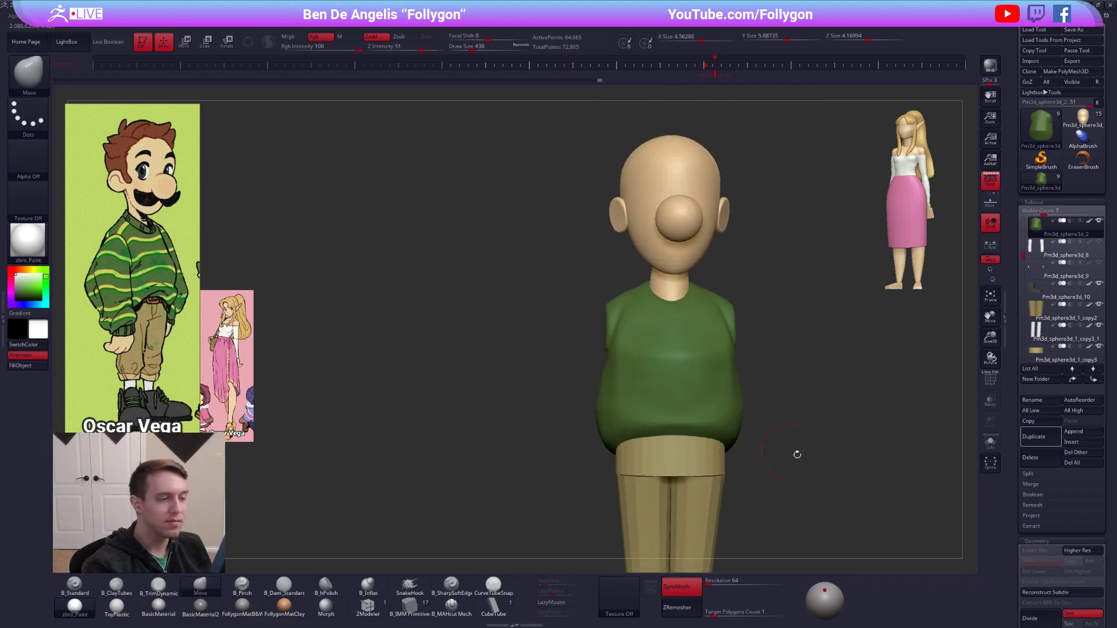
key(shift+s)
click(806, 489)
mouse_move(808, 491)
ctrl+right_down()
mouse_move(816, 504)
mouse_move(800, 495)
ctrl+right_up()
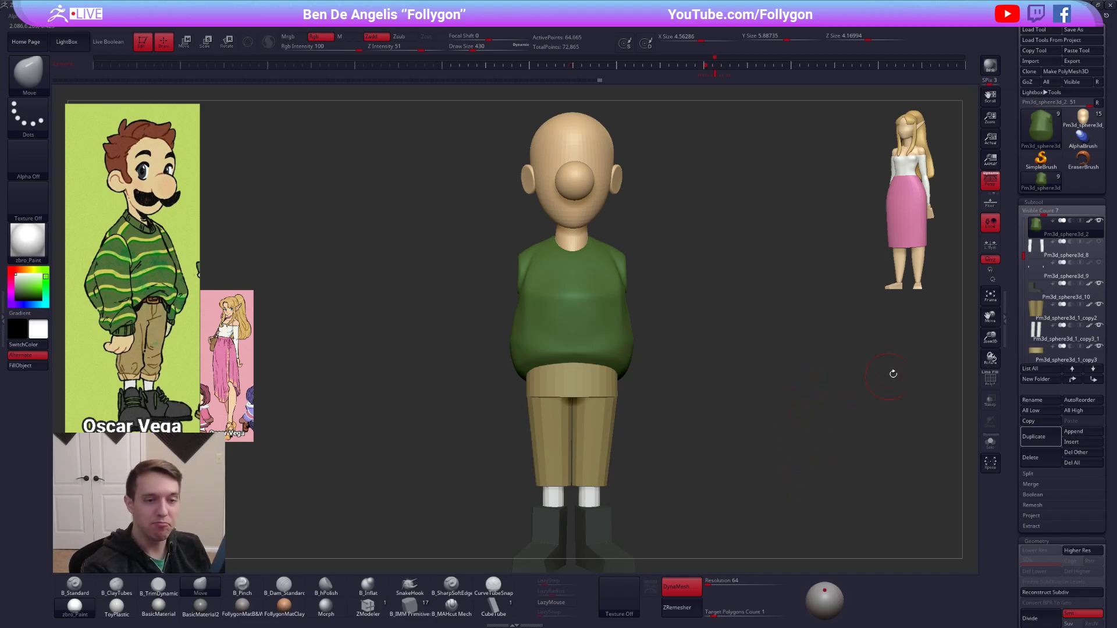
Select the white sleeve cylinders and fill them with the sweater's green.
key(alt+Down)
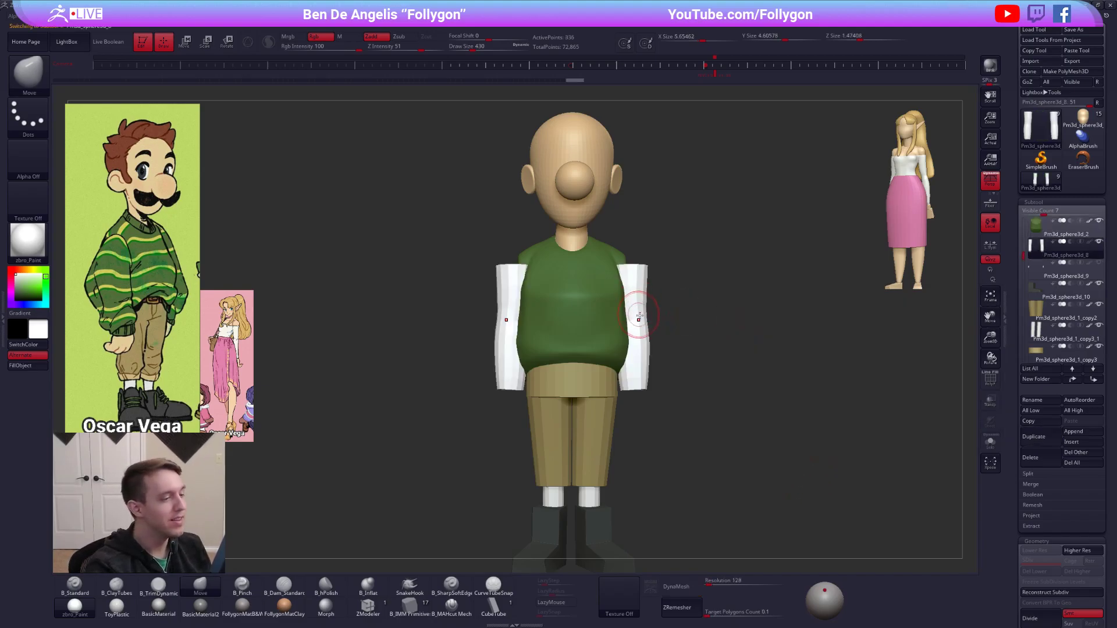
key(c)
key(1)
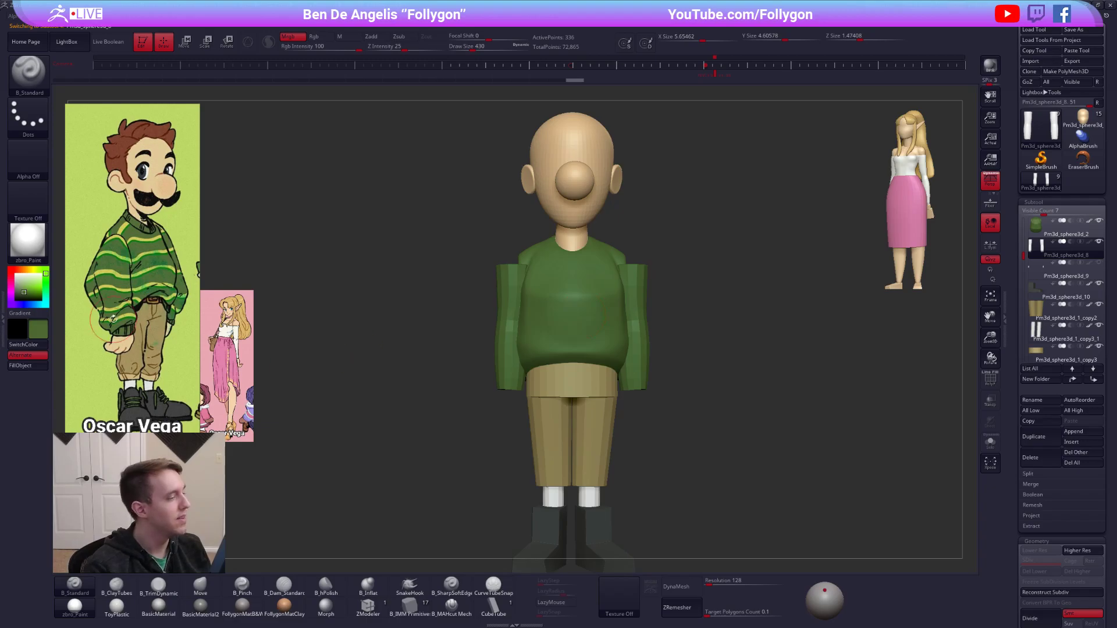
click(29, 367)
Isolate the sleeves in wireframe, turn off perspective and delete their horizontal edge loops with ZModeler.
key(d)
right_drag(441, 351, 680, 396)
key(shift+f)
key(shift+d)
key(alt+s)
click(367, 608)
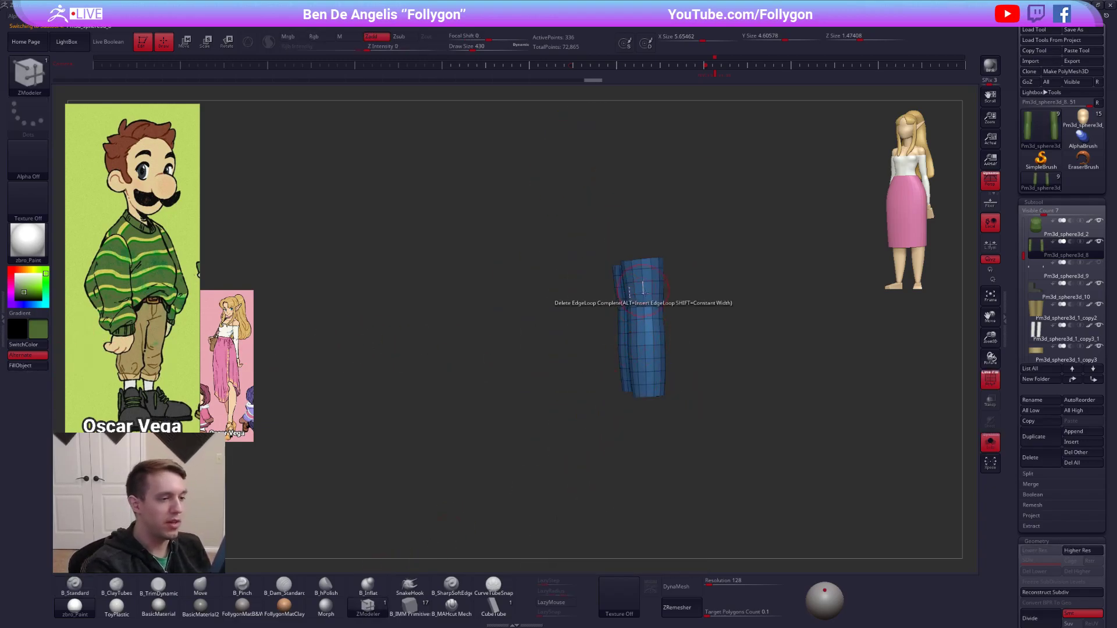
ctrl+right_drag(644, 291, 643, 326)
alt+right_drag(643, 326, 607, 337)
click(990, 180)
click(603, 270)
alt+click(603, 288)
alt+click(603, 305)
alt+click(604, 323)
alt+click(604, 342)
alt+click(604, 360)
alt+click(605, 379)
alt+click(605, 394)
key(ctrl+z)
alt+click(606, 397)
alt+click(606, 415)
alt+click(606, 434)
ctrl+right_drag(607, 431, 604, 366)
key(alt+s)
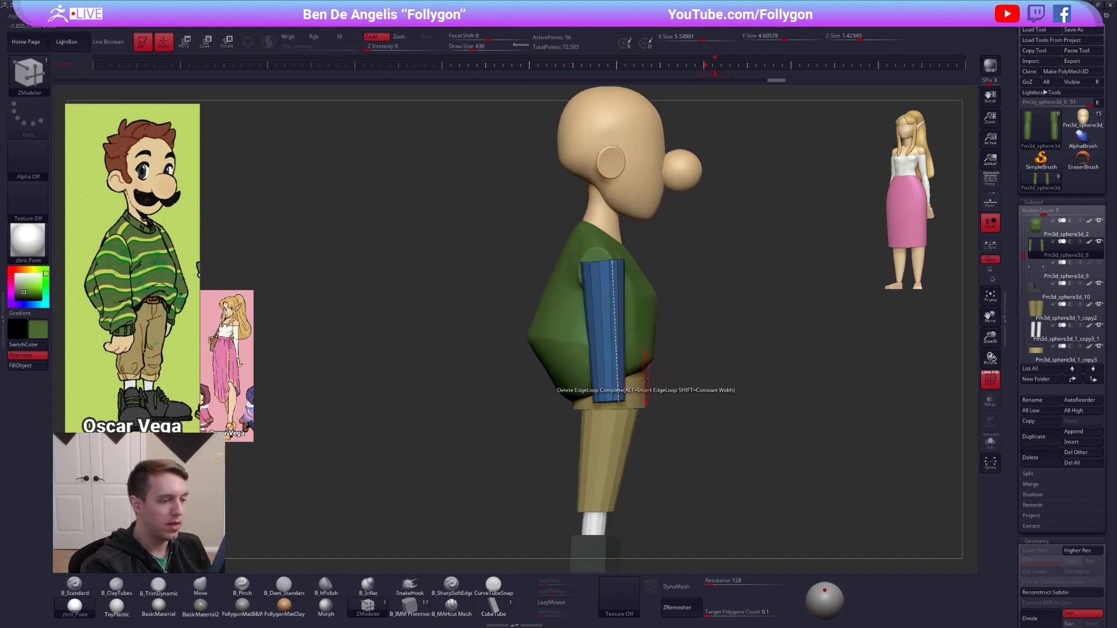
Reposition and reshape the sleeves beside the sweater's shoulders using the Move brush and the transform gizmo.
key(b)
key(m)
key(v)
key(space)
key(w)
mouse_move(612, 261)
shift+mouse_down()
mouse_move(612, 331)
mouse_move(612, 298)
mouse_move(610, 313)
shift+mouse_up()
key(q)
key(w)
key(q)
ctrl+drag(693, 313, 715, 312)
shift+drag(954, 134, 845, 80)
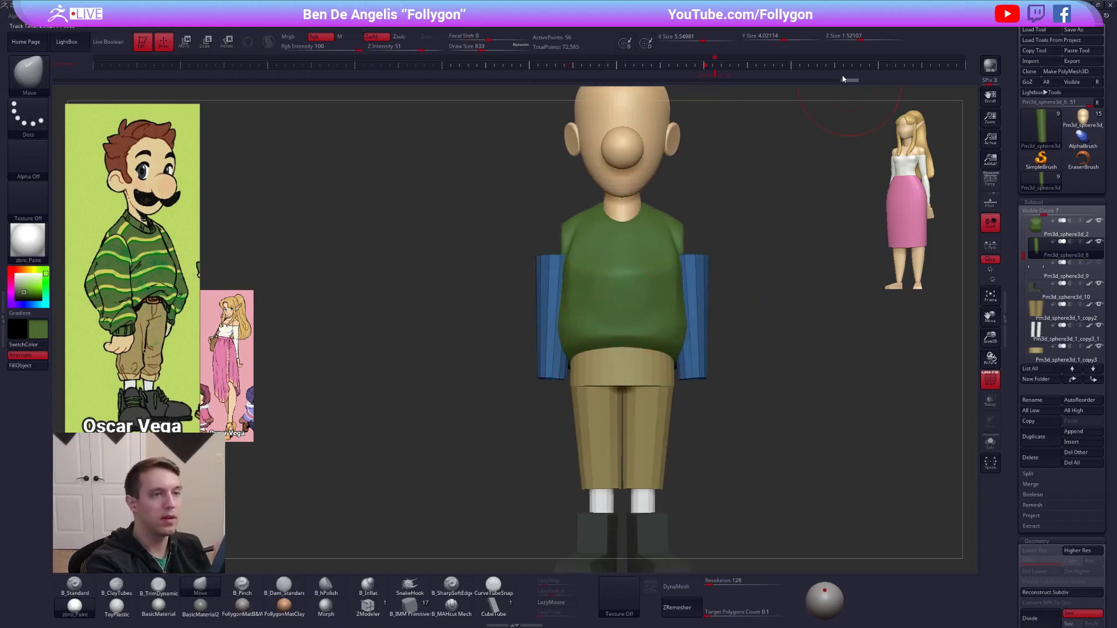
Lengthen the sleeves down past the sweater's hem and slant them slightly in side profile using the transpose line.
click(720, 72)
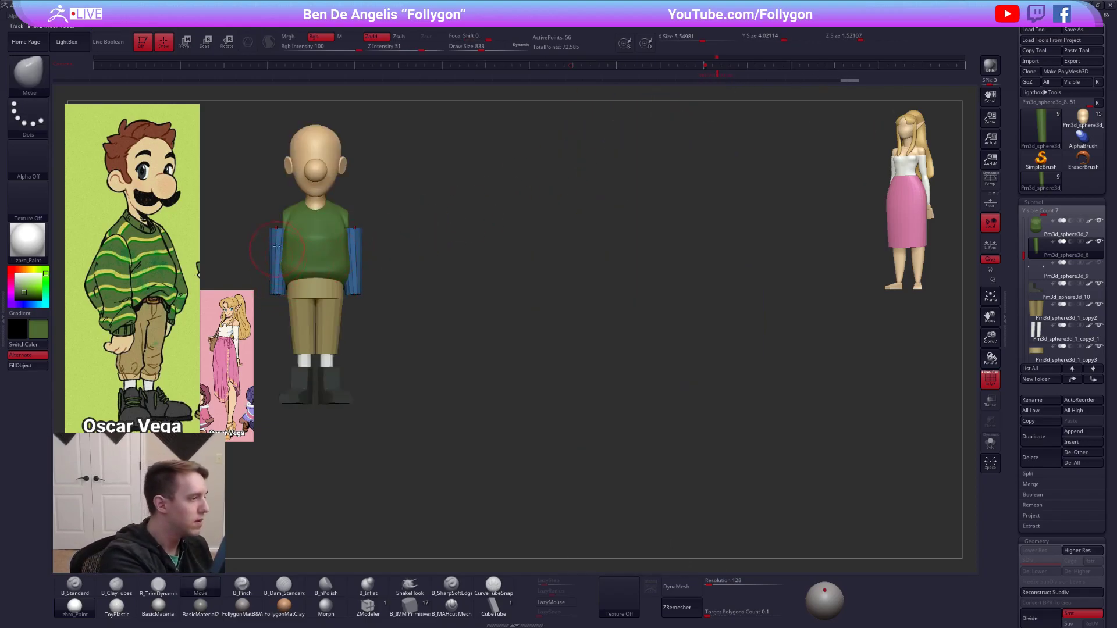
key(w)
mouse_move(283, 227)
shift+mouse_down()
mouse_move(279, 324)
mouse_move(131, 314)
shift+mouse_up()
shift+drag(277, 228, 274, 342)
key(q)
mouse_move(379, 309)
alt+mouse_down()
mouse_move(580, 340)
mouse_move(545, 368)
mouse_move(563, 347)
mouse_move(585, 351)
mouse_move(564, 341)
alt+mouse_up()
alt+right_drag(565, 333, 587, 373)
Slice extra edge loops across the sleeves, including two near the cuffs, to split them into bands.
key(ctrl+shift+f)
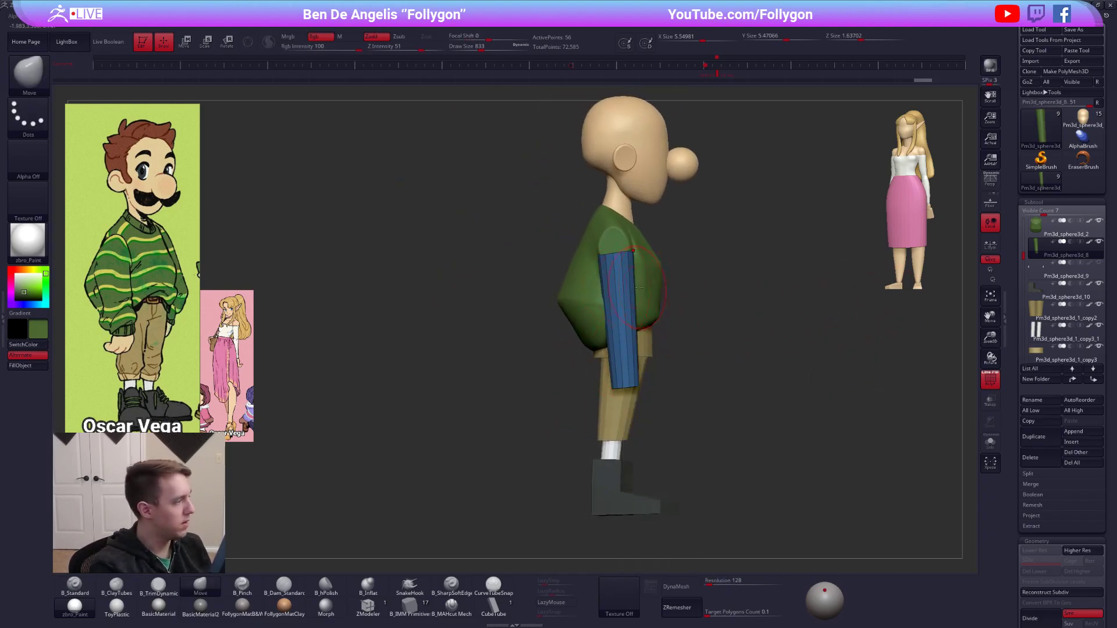
ctrl+shift+drag(661, 282, 542, 283)
mouse_move(567, 353)
ctrl+shift+mouse_down()
mouse_move(686, 351)
mouse_move(576, 372)
ctrl+shift+mouse_up()
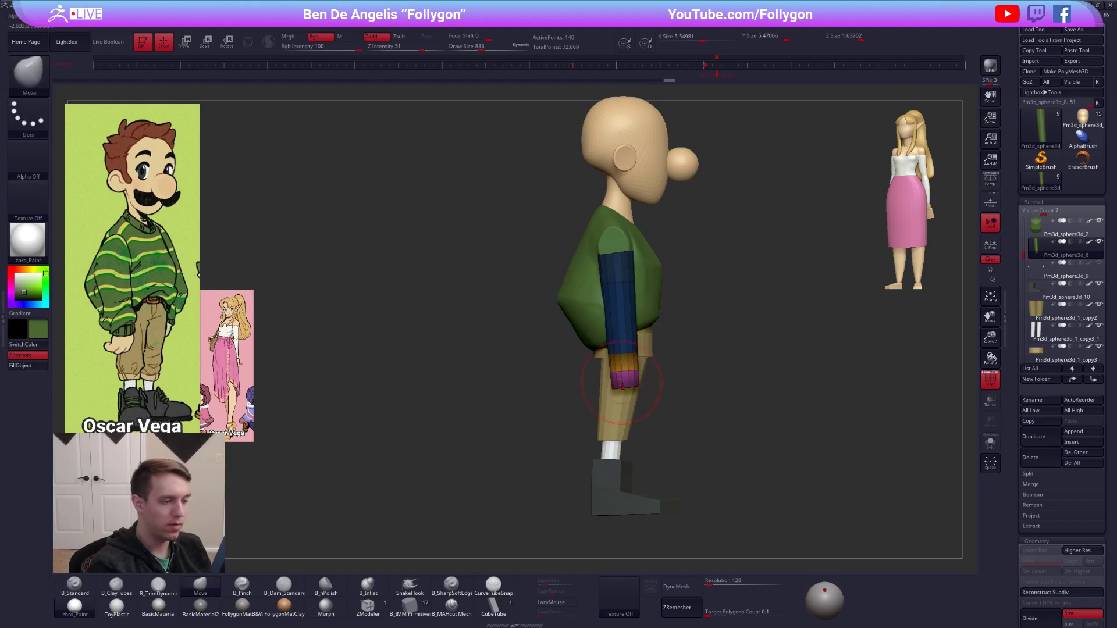
Mask the sleeves above the cuffs and adjust the lower bands in side profile so the cuffs bulge backward.
ctrl+right_drag(623, 385, 626, 417)
key(w)
drag(642, 365, 549, 387)
key(q)
mouse_move(669, 337)
ctrl+mouse_down()
mouse_move(731, 341)
mouse_move(716, 337)
ctrl+mouse_up()
key(w)
key(q)
Mask around the upper sleeve loop and adjust it with the transpose line to give the upper arms more fullness.
mouse_move(692, 290)
ctrl+mouse_down()
mouse_move(688, 274)
mouse_move(548, 259)
ctrl+mouse_up()
key(w)
drag(636, 247, 767, 246)
key(q)
shift+drag(634, 293, 686, 291)
key(w)
drag(594, 242, 656, 252)
key(alt+s)
Isolate the sleeves, then mask and scale the loops at and above the cuffs to refine their front-view width.
key(alt+s)
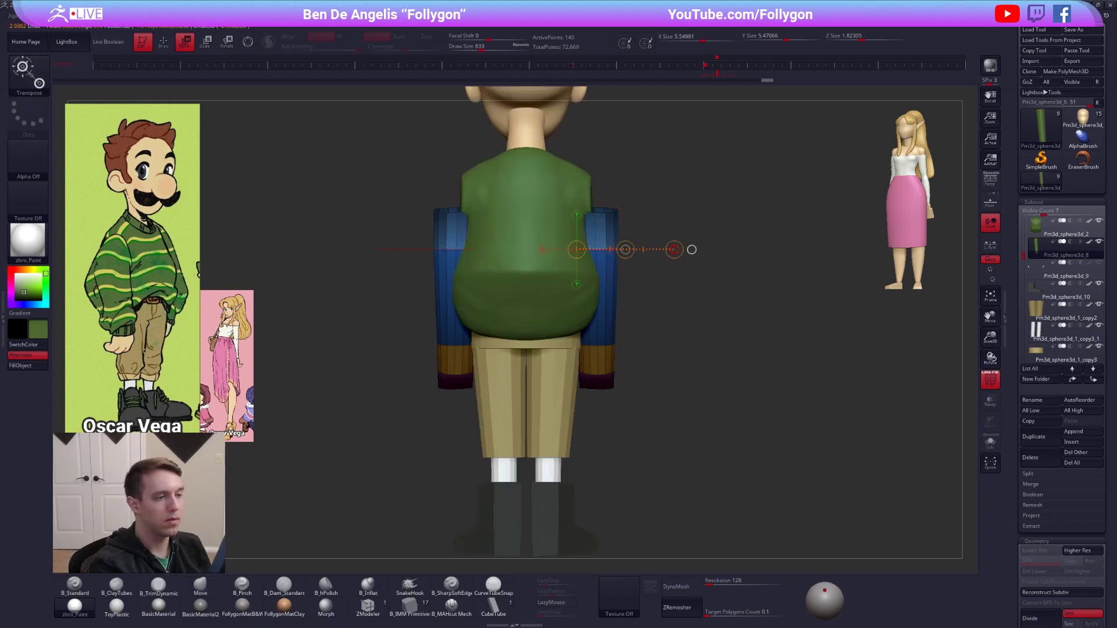
key(q)
mouse_move(642, 342)
ctrl+mouse_down()
mouse_move(557, 333)
mouse_move(639, 349)
ctrl+mouse_up()
ctrl+click(639, 348)
key(w)
key(alt+s)
drag(623, 344, 678, 344)
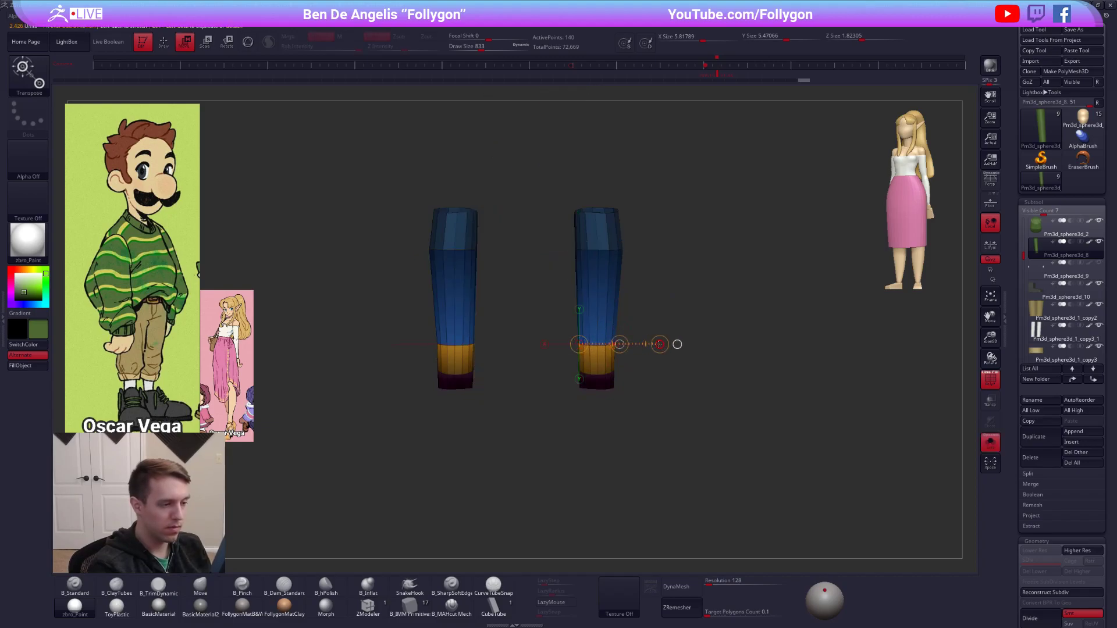
key(q)
ctrl+click(650, 381)
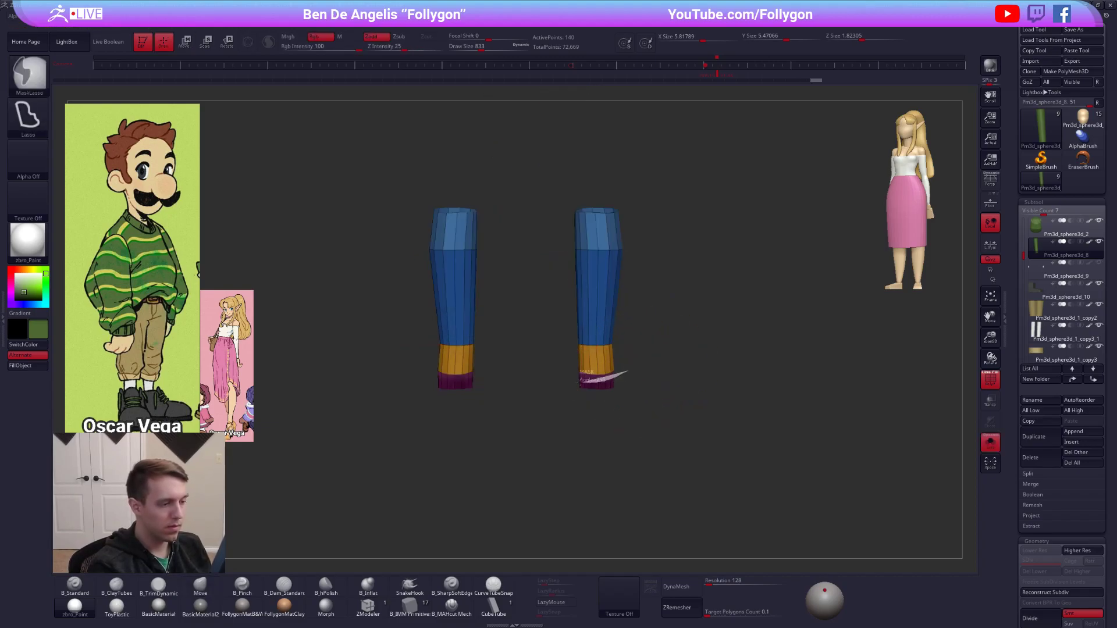
ctrl+click(665, 359)
alt+drag(669, 364, 682, 401)
key(w)
drag(580, 390, 711, 384)
key(q)
mouse_move(702, 378)
alt+mouse_down()
mouse_move(674, 359)
mouse_move(733, 362)
mouse_move(738, 373)
alt+mouse_up()
Bevel the sleeves' horizontal edge loops with ZModeler's Bevel action on EdgeLoop Complete.
key(alt+s)
click(368, 605)
key(alt+s)
key(f)
key(space)
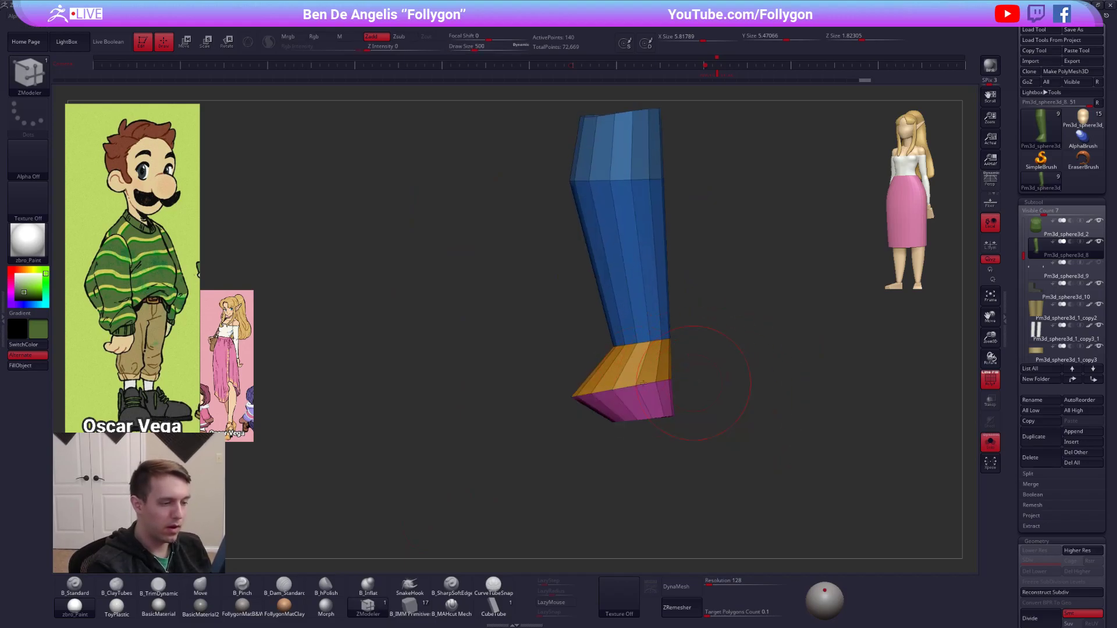
key(space)
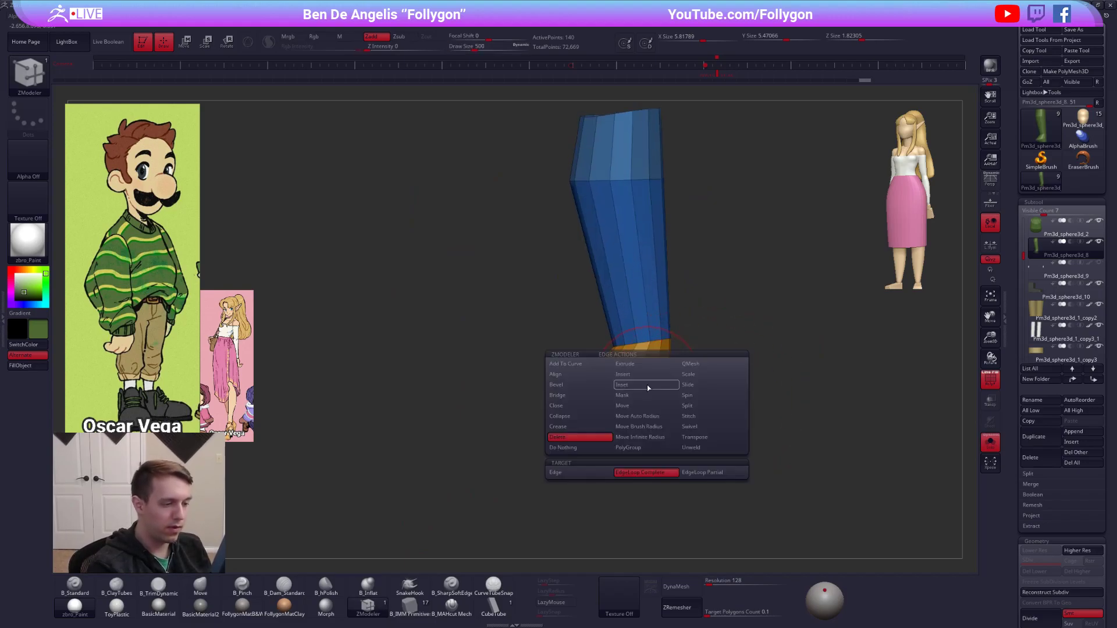
click(589, 386)
drag(644, 384, 646, 387)
click(637, 351)
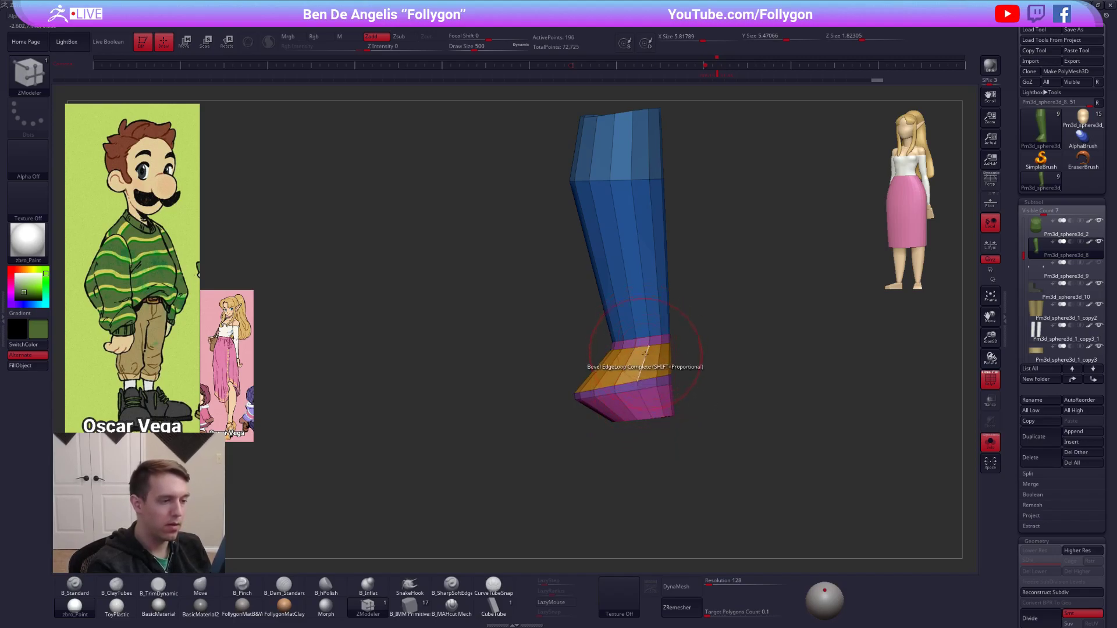
click(616, 180)
Smooth the sleeves with dynamic subdivision, hide the wireframe and show the full figure again with the Move brush active.
alt+drag(687, 272, 730, 397)
key(d)
key(shift+f)
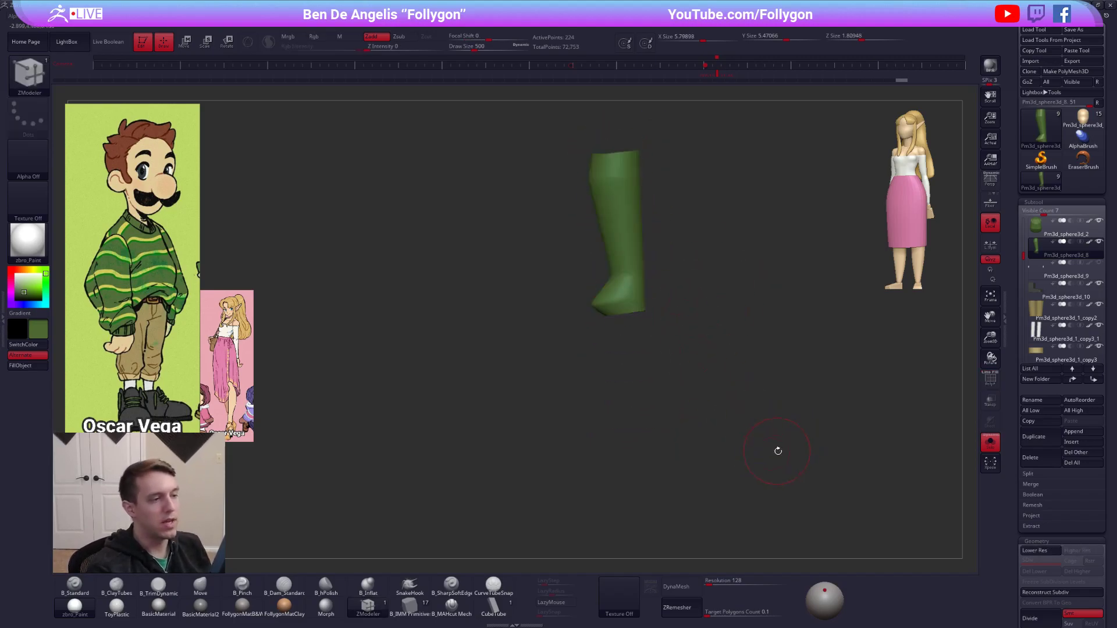
alt+drag(775, 451, 779, 506)
key(alt+s)
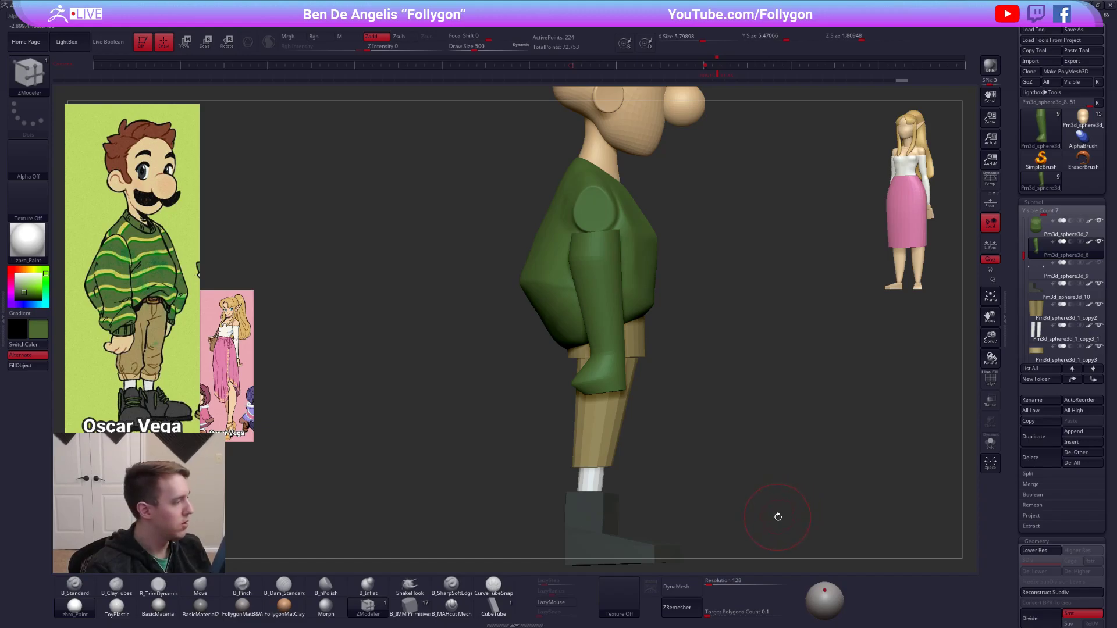
key(b)
key(m)
key(v)
shift+drag(826, 298, 646, 374)
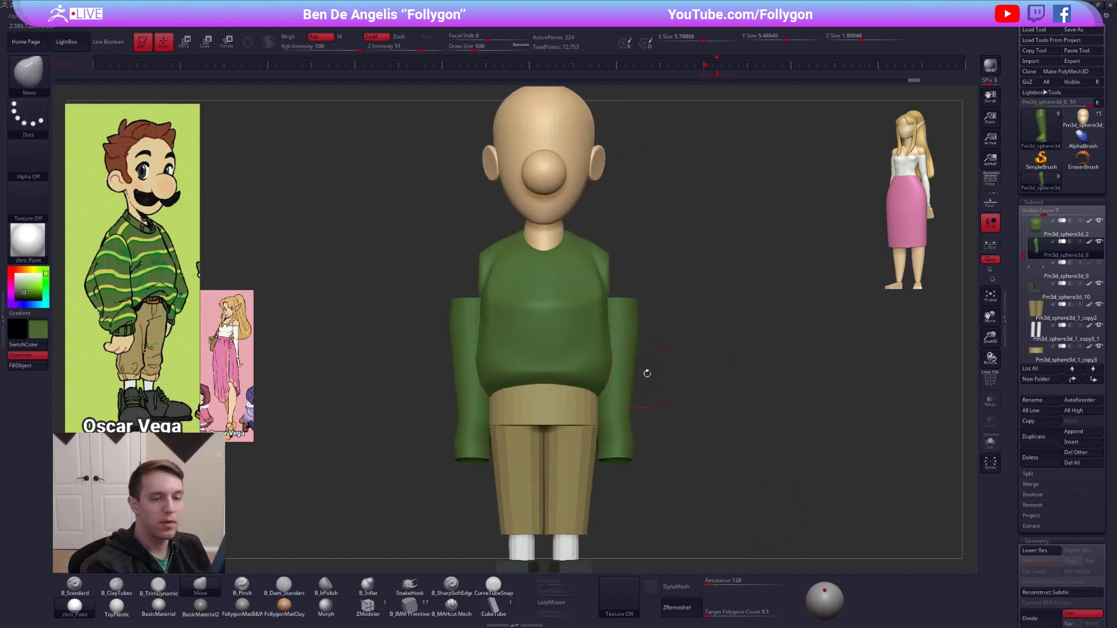
Duplicate the sweater subtool and insert a sphere into the copy with the B_IMM Primitive brush for the shoulders.
click(1033, 232)
key(ctrl+shift+d)
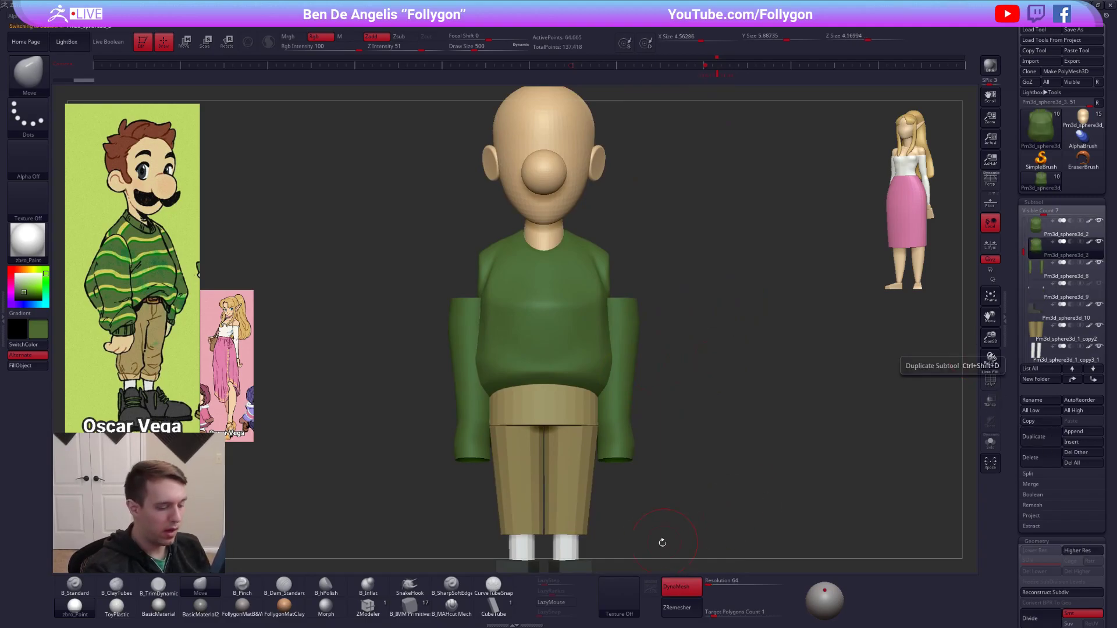
click(410, 605)
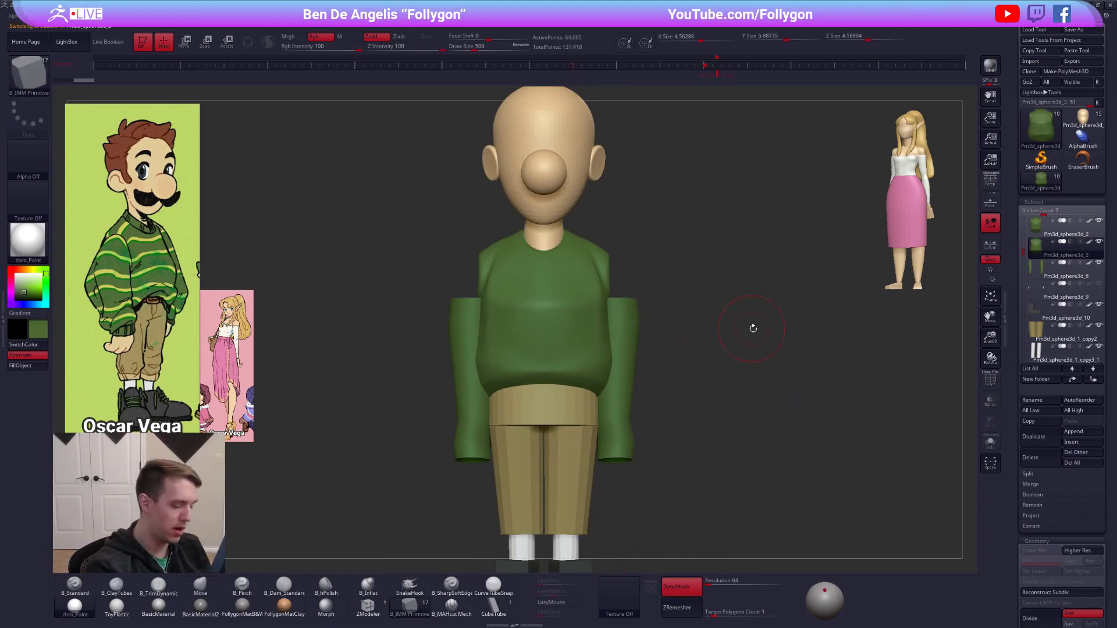
key(m)
click(899, 364)
drag(657, 329, 512, 329)
drag(621, 280, 621, 305)
Keep only the mirrored spheres in the duplicated sweater subtool and move them onto the sleeve tops.
mouse_move(524, 315)
shift+mouse_down()
mouse_move(651, 309)
mouse_move(686, 295)
shift+mouse_up()
ctrl+shift+click(641, 284)
key(space)
click(683, 294)
key(w)
drag(658, 294, 635, 294)
key(q)
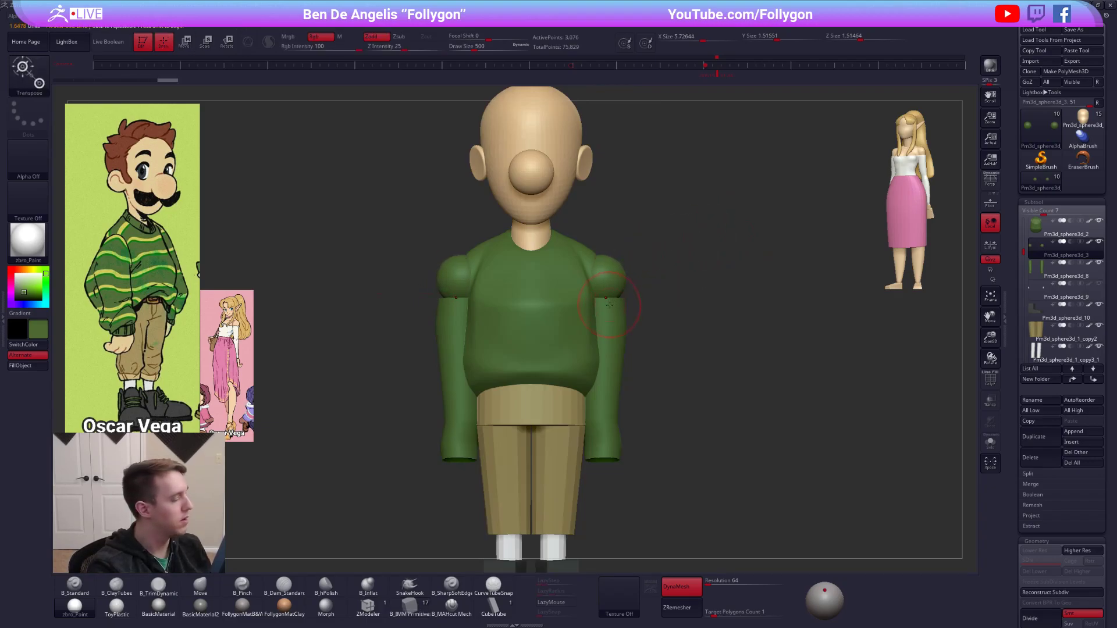
Stretch the shoulder spheres downward into elongated upper arm forms and line them up with the sleeves.
key(])
mouse_move(701, 287)
mouse_down()
mouse_move(594, 283)
mouse_move(653, 279)
mouse_move(605, 318)
mouse_move(707, 277)
mouse_up()
key(alt+s)
key(w)
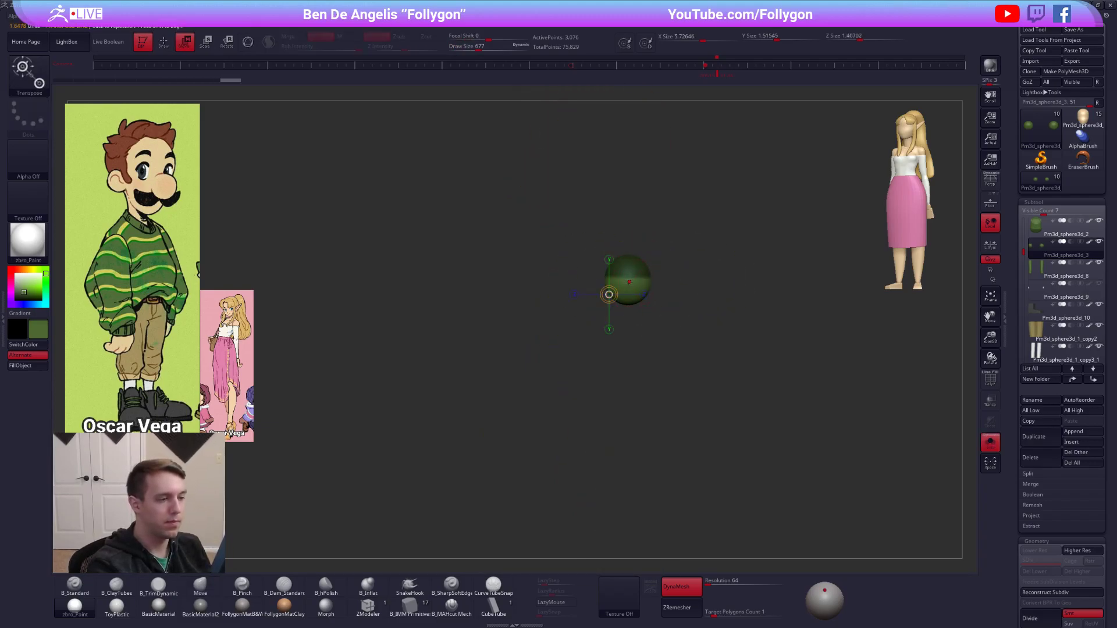
shift+drag(629, 307, 697, 342)
key(alt+s)
mouse_move(633, 305)
right_down()
mouse_move(668, 304)
mouse_move(640, 308)
mouse_move(663, 270)
right_up()
Shape the upper arm forms with the Move brush so they blend from the sweater's shoulders into the sleeves.
key(q)
key(b)
key(m)
key(v)
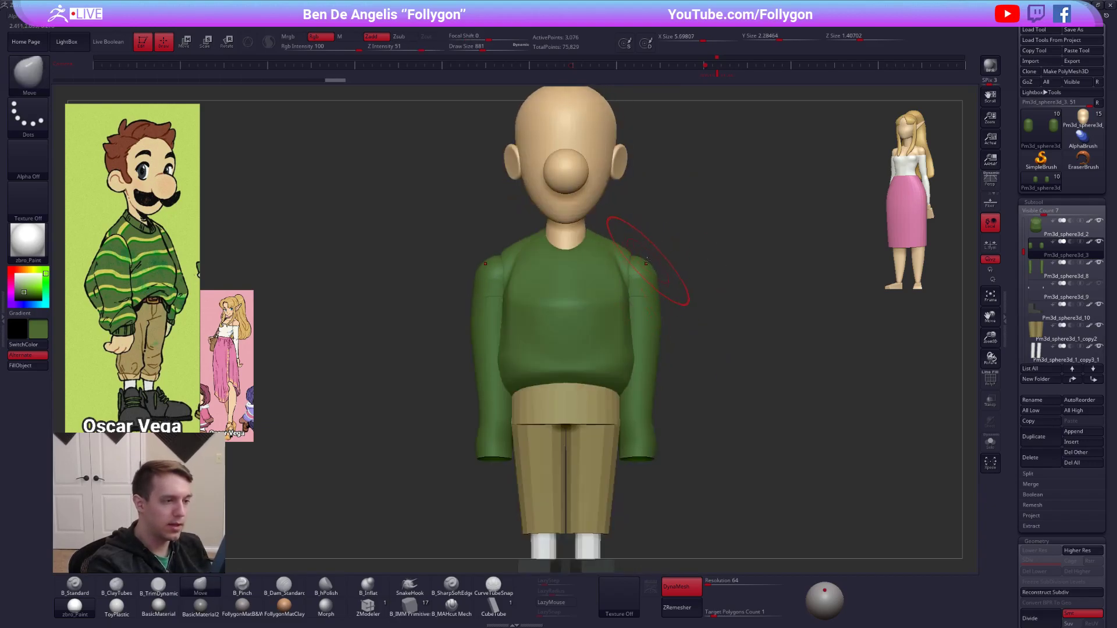
drag(653, 285, 636, 259)
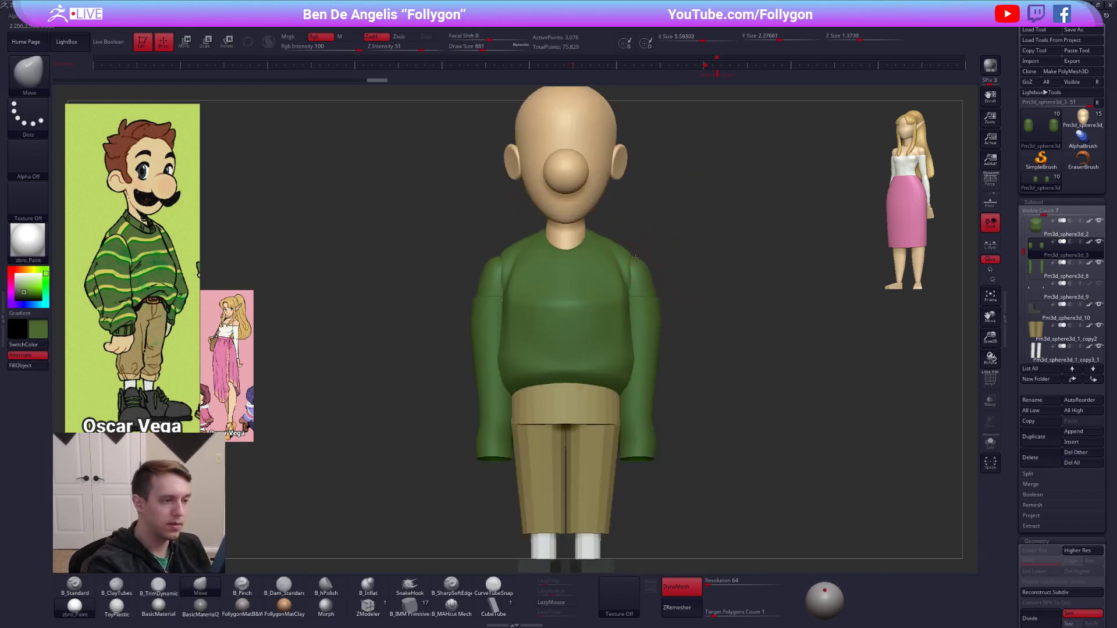
mouse_move(614, 293)
right_down()
mouse_move(599, 327)
mouse_move(605, 408)
right_up()
key(space)
click(586, 328)
right_drag(782, 502, 686, 409)
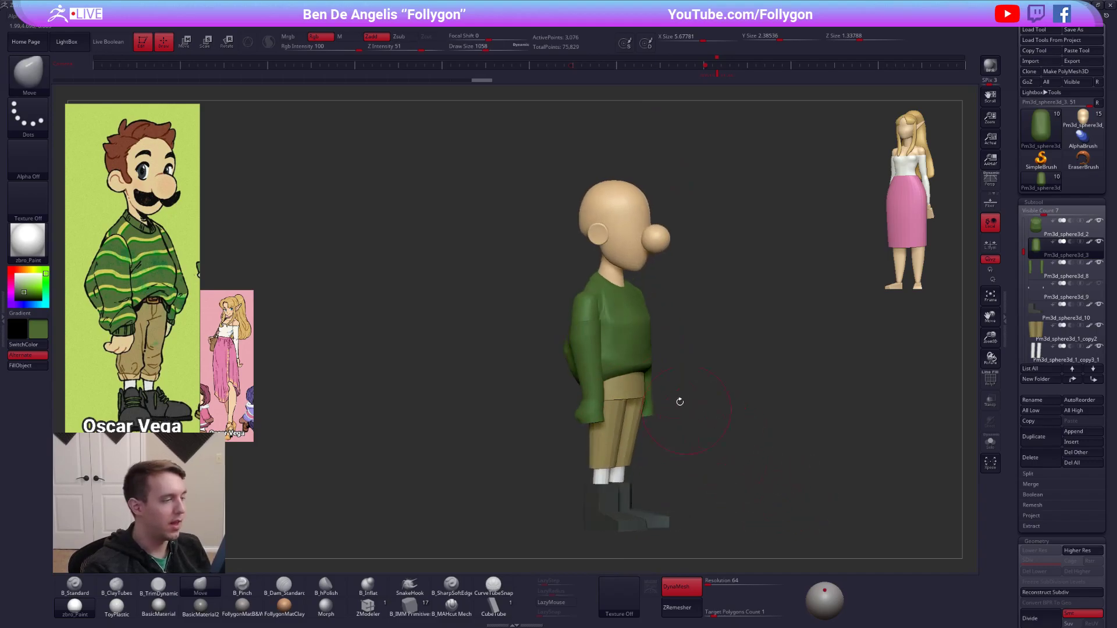
Select the sweater and push its side profile outward with the Move brush.
alt+click(642, 349)
mouse_move(644, 347)
right_down()
mouse_move(651, 336)
mouse_move(695, 354)
mouse_move(736, 321)
mouse_move(676, 344)
right_up()
key(s)
drag(676, 343, 667, 343)
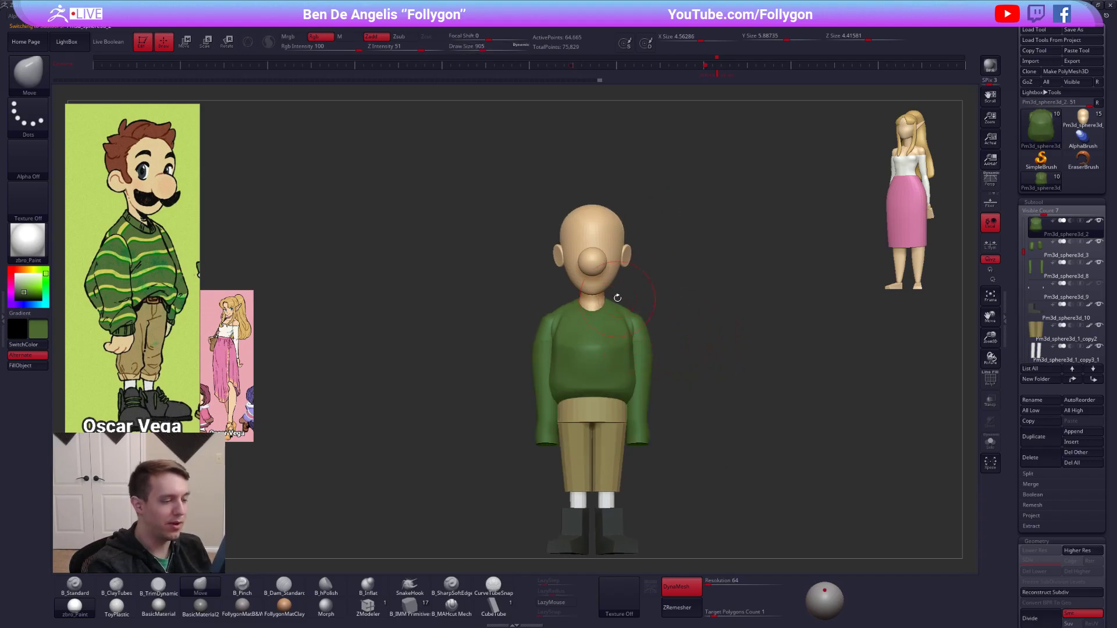
Select the head and mask the nose and ears, leaving only the head shape editable.
alt+click(602, 235)
mouse_move(608, 235)
right_down()
mouse_move(638, 235)
mouse_move(666, 269)
mouse_move(709, 289)
right_up()
key(w)
ctrl+drag(619, 257, 696, 247)
key(q)
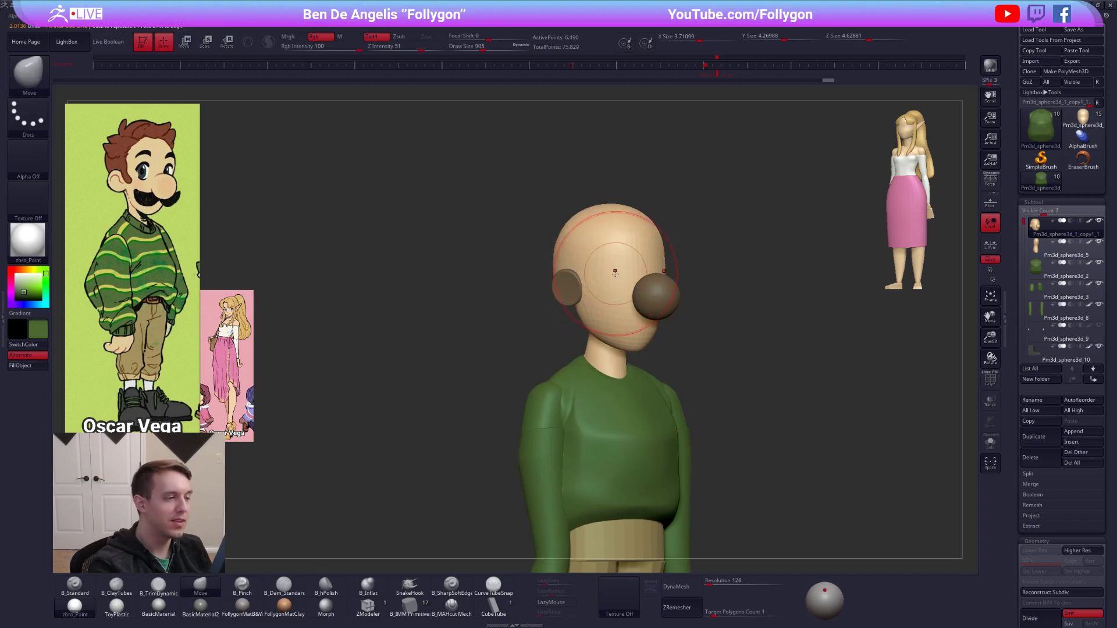
Reshape the forehead and jaw of the head with the Move brush while adjusting the draw size.
key(s)
drag(615, 273, 609, 273)
key(s)
drag(653, 244, 658, 245)
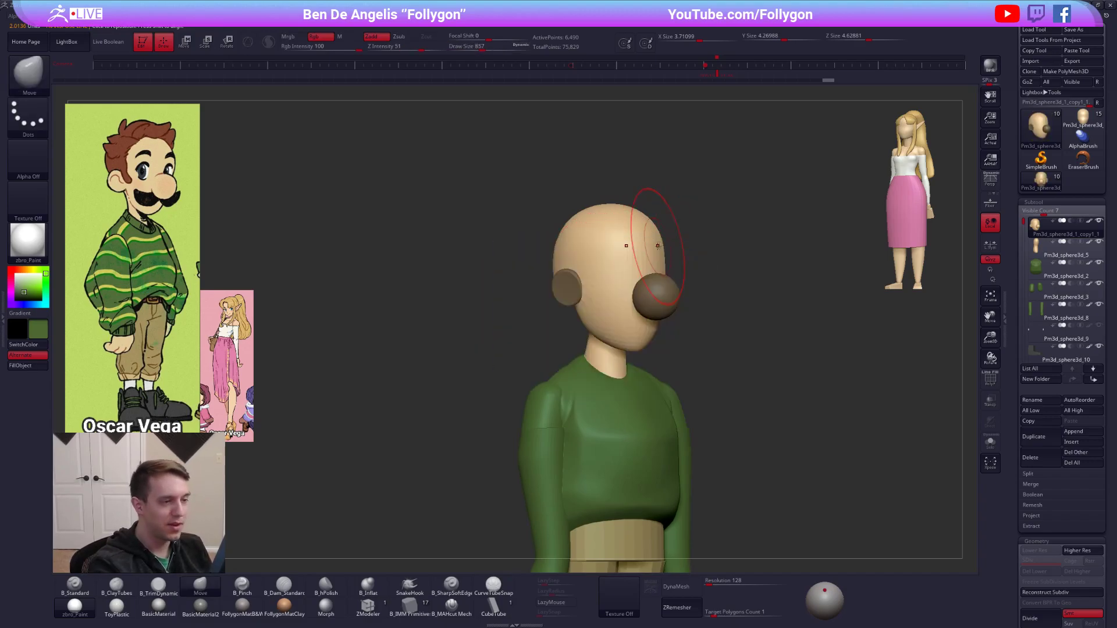
shift+right_drag(643, 337, 648, 342)
key(space)
mouse_move(648, 345)
mouse_down()
mouse_move(625, 362)
mouse_move(624, 346)
mouse_up()
key(space)
key(alt+s)
right_drag(626, 339, 614, 342)
Isolate the head and rework the underside of the jaw with the ClayTubes brush.
key(2)
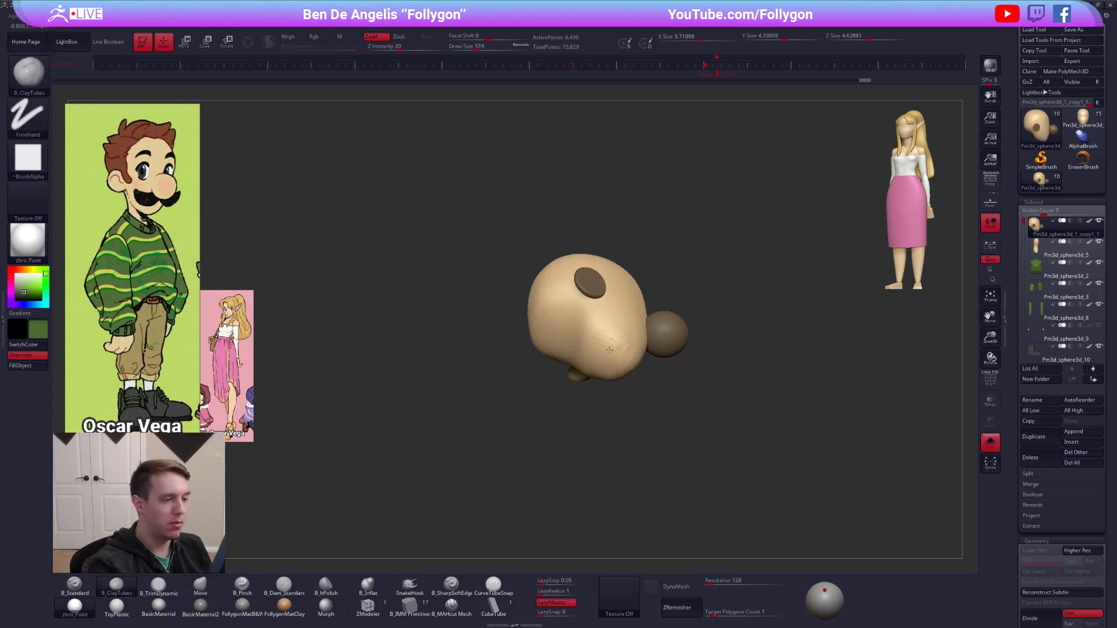
drag(613, 342, 621, 348)
shift+right_drag(618, 352, 613, 377)
key(alt+s)
key(space)
drag(630, 352, 634, 352)
Push in the face's profile at the nose bridge below the brow with the Move brush.
key(1)
key(space)
drag(642, 315, 646, 313)
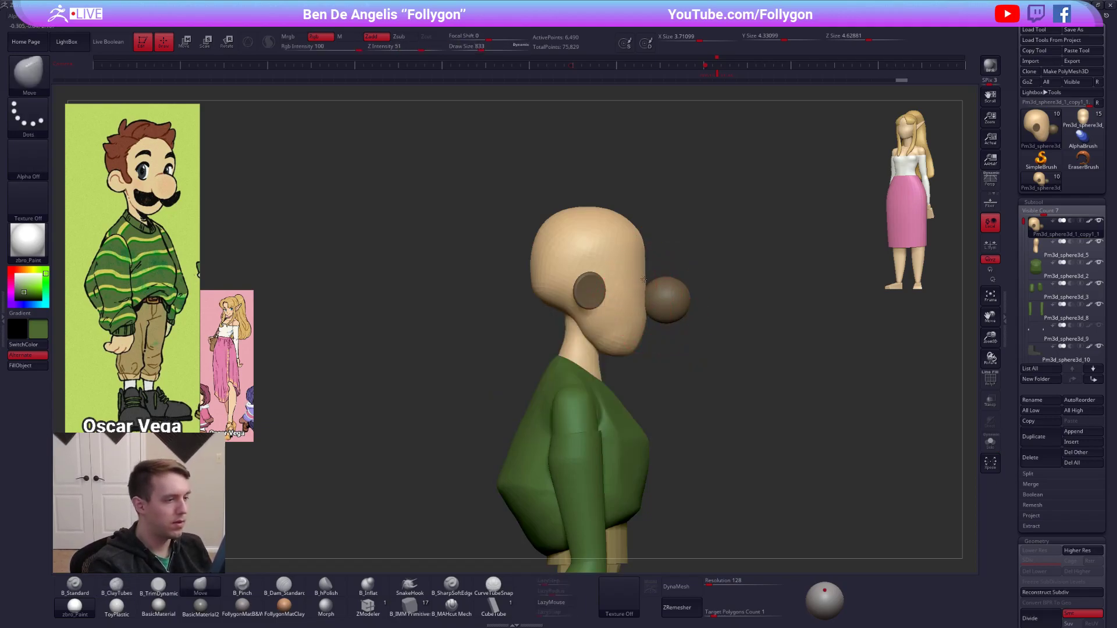
key(space)
drag(648, 288, 644, 287)
mouse_move(648, 289)
right_down()
mouse_move(637, 292)
mouse_move(645, 304)
mouse_move(623, 280)
right_up()
Carve the eye sockets under the brow with the ClayTubes brush.
key(2)
right_drag(652, 239, 633, 253)
key(ctrl+shift+s)
drag(615, 277, 614, 284)
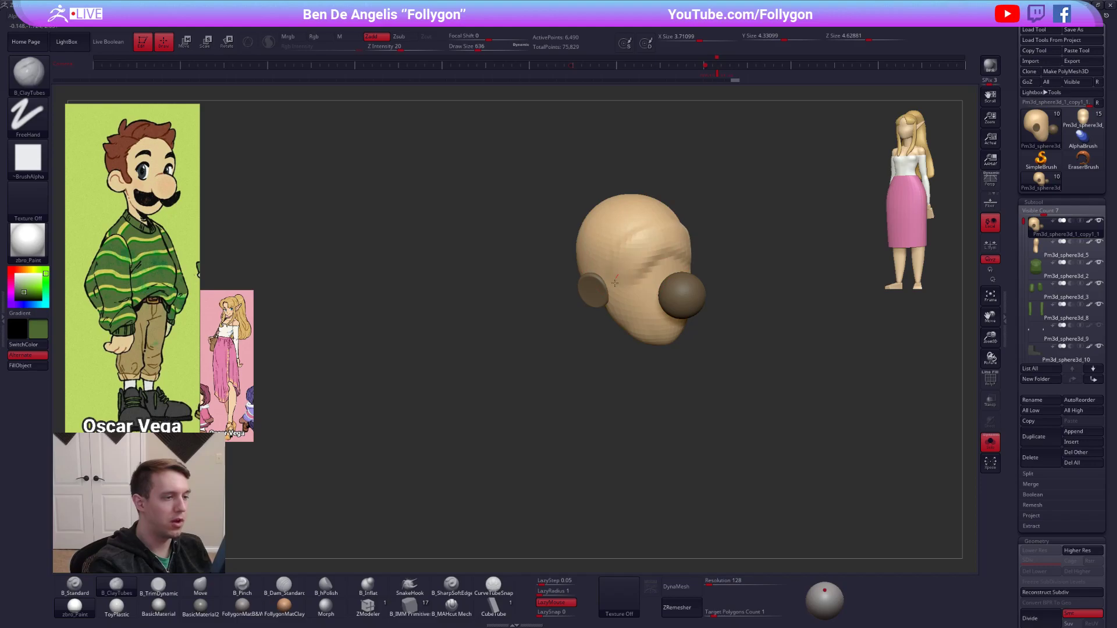
Start tightening the brow ridge with the B_Pinch brush and isolate the head from the nose and ears.
key(5)
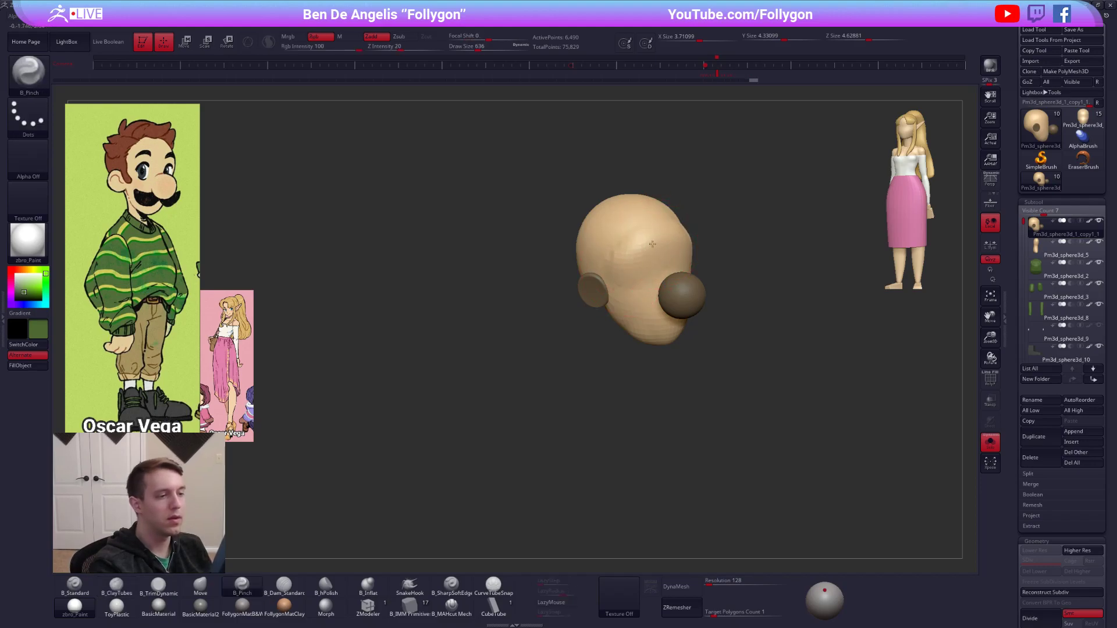
right_drag(628, 267, 669, 287)
key(ctrl+shift+s)
key(ctrl+shift+s)
key(space)
drag(666, 287, 660, 286)
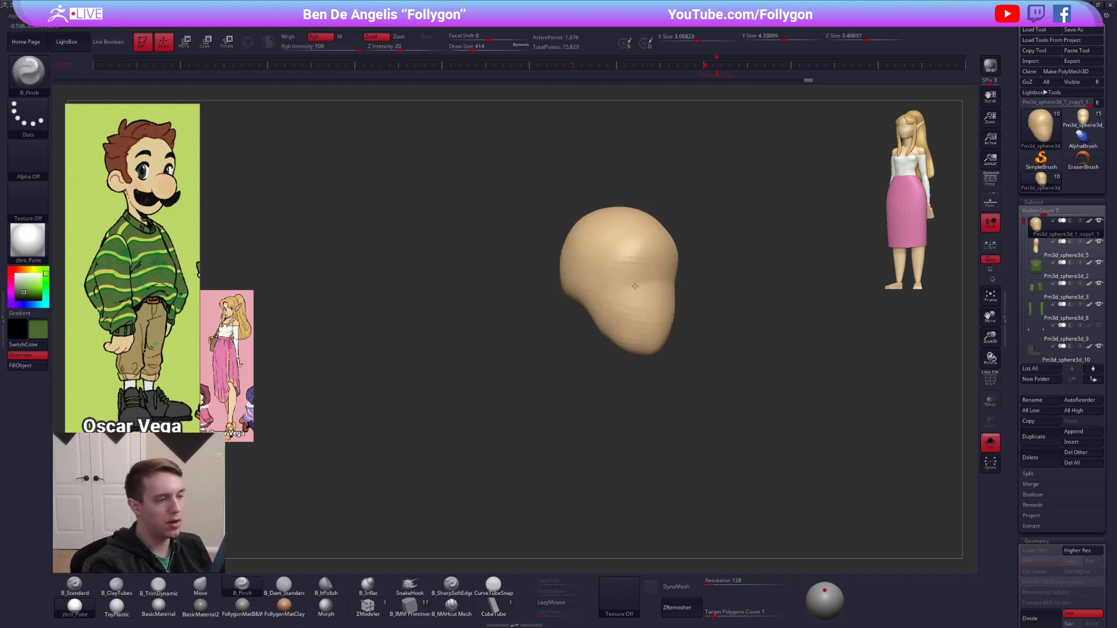
Pinch the brow line and eye socket edges sharper, then bring the nose, ears and body back into view.
key(space)
drag(648, 262, 652, 261)
mouse_move(663, 258)
mouse_down()
mouse_move(642, 251)
mouse_move(605, 279)
mouse_up()
right_drag(640, 281, 657, 287)
ctrl+shift+click(709, 314)
right_drag(830, 465, 802, 476)
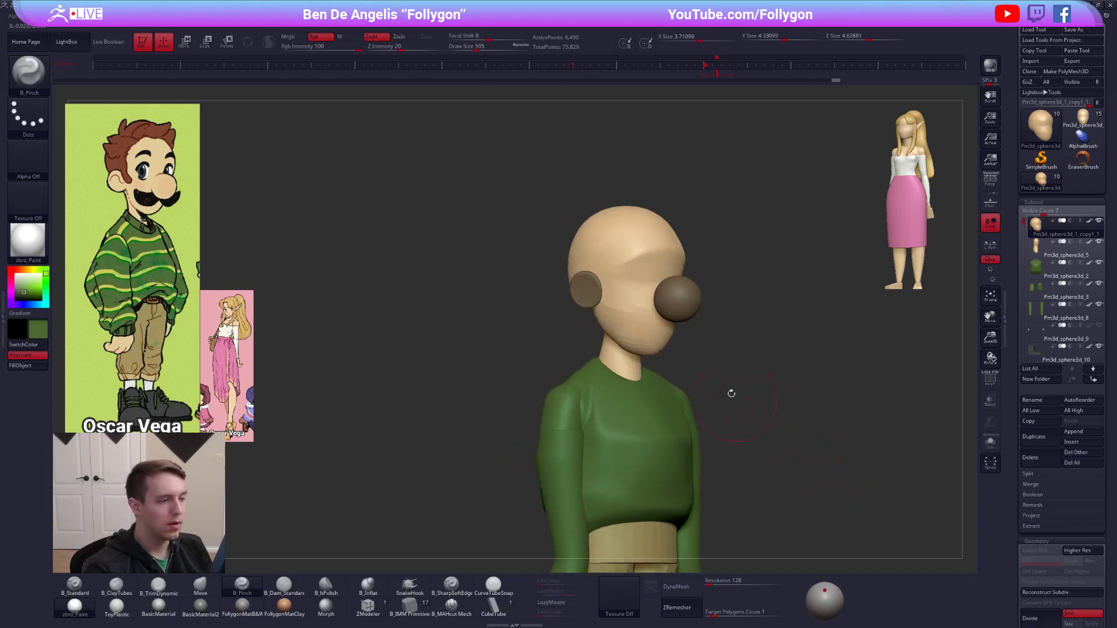
Refine the cheek and mouth area beneath the nose with the B_Pinch brush.
right_drag(648, 334, 628, 331)
ctrl+shift+click(665, 319)
key(space)
drag(668, 320, 663, 320)
mouse_move(667, 320)
right_down()
mouse_move(653, 315)
mouse_move(670, 311)
right_up()
Nudge the mouth area with the Move brush at draw size 430 and clear the mask on the nose and ears.
key(b)
key(m)
key(v)
drag(674, 309, 677, 310)
ctrl+shift+click(711, 333)
mouse_move(867, 460)
right_down()
mouse_move(822, 465)
mouse_move(700, 352)
right_up()
ctrl+drag(721, 334, 731, 307)
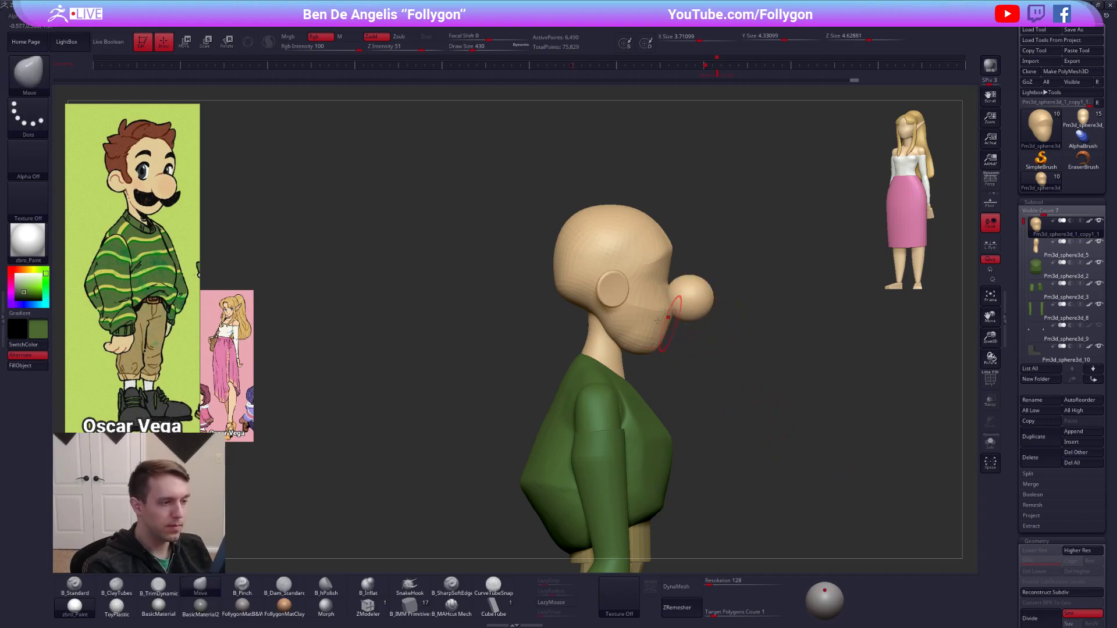
Reshape the back of the skull in side profile with the Move brush, finishing at draw size 615.
key(space)
mouse_move(568, 290)
mouse_down()
mouse_move(578, 289)
mouse_move(560, 286)
mouse_up()
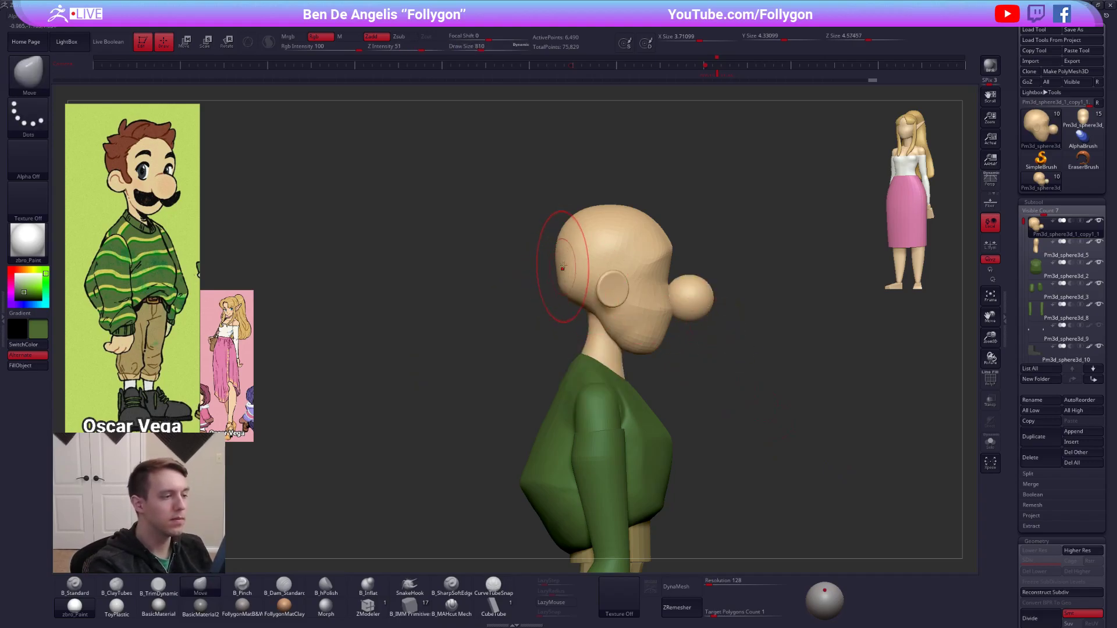
right_drag(568, 280, 558, 304)
key(alt+s)
shift+drag(557, 304, 563, 309)
right_drag(524, 270, 550, 268)
key(space)
drag(556, 265, 558, 265)
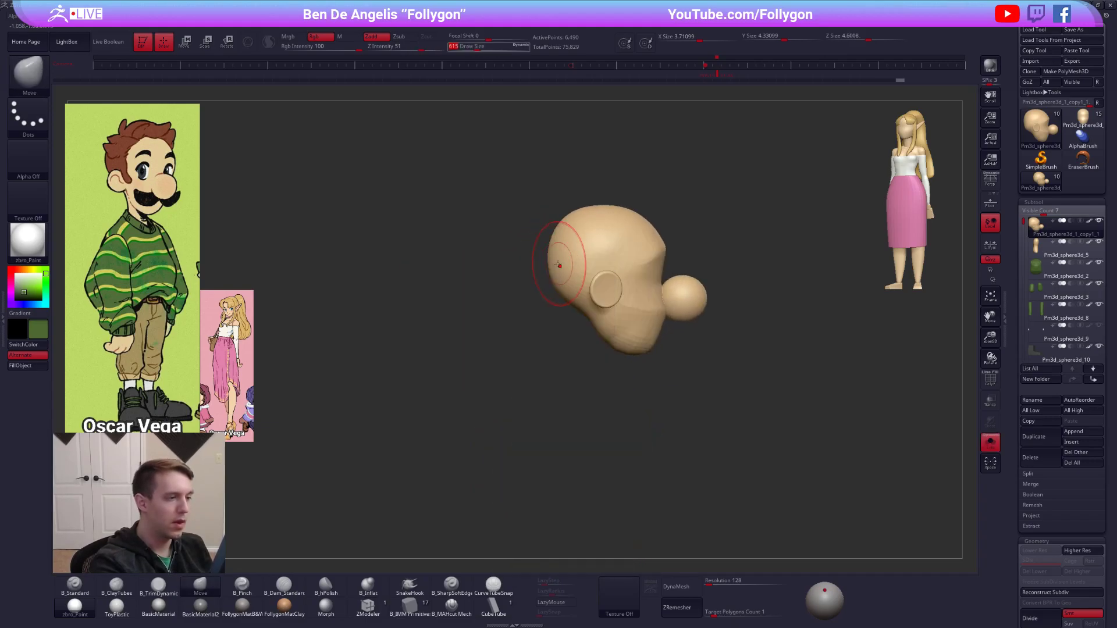
right_drag(121, 200, 108, 181)
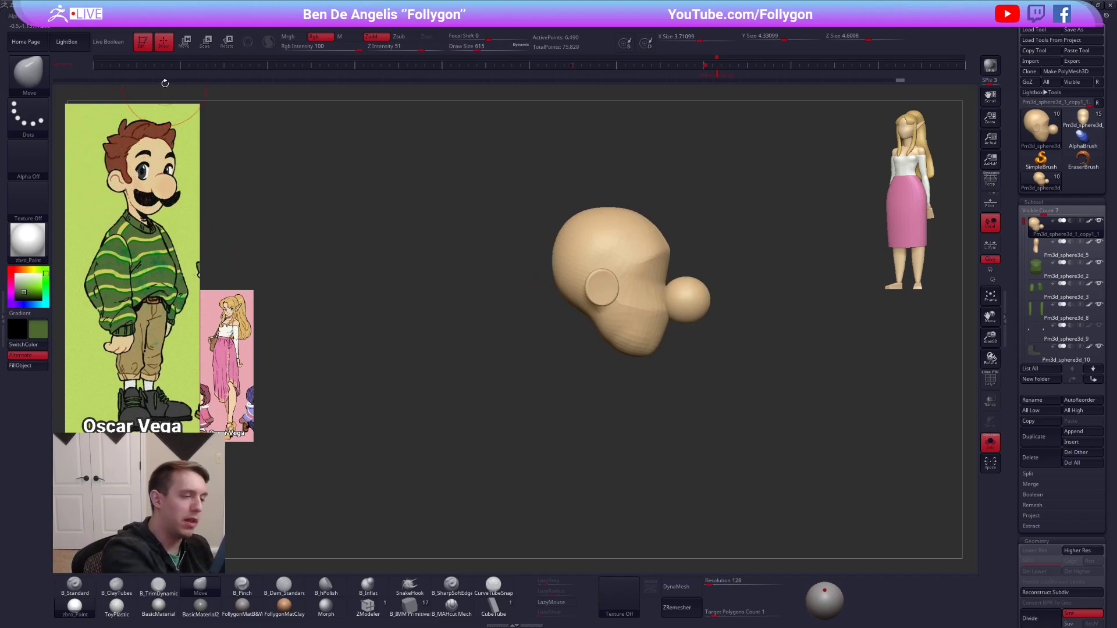
Reshape the head's profile and front silhouette with the Move brush at draw size 576, checking proportions against the full body.
key(alt+s)
mouse_move(628, 356)
right_down()
mouse_move(665, 360)
mouse_move(646, 289)
right_up()
mouse_move(632, 297)
mouse_down()
mouse_move(629, 274)
mouse_move(639, 274)
mouse_up()
key(space)
mouse_move(685, 331)
ctrl+right_down()
mouse_move(718, 418)
mouse_move(800, 502)
mouse_move(772, 480)
mouse_move(774, 519)
ctrl+right_up()
mouse_move(588, 202)
ctrl+right_down()
mouse_move(613, 215)
mouse_move(663, 291)
mouse_move(620, 329)
ctrl+right_up()
right_drag(804, 493, 772, 486)
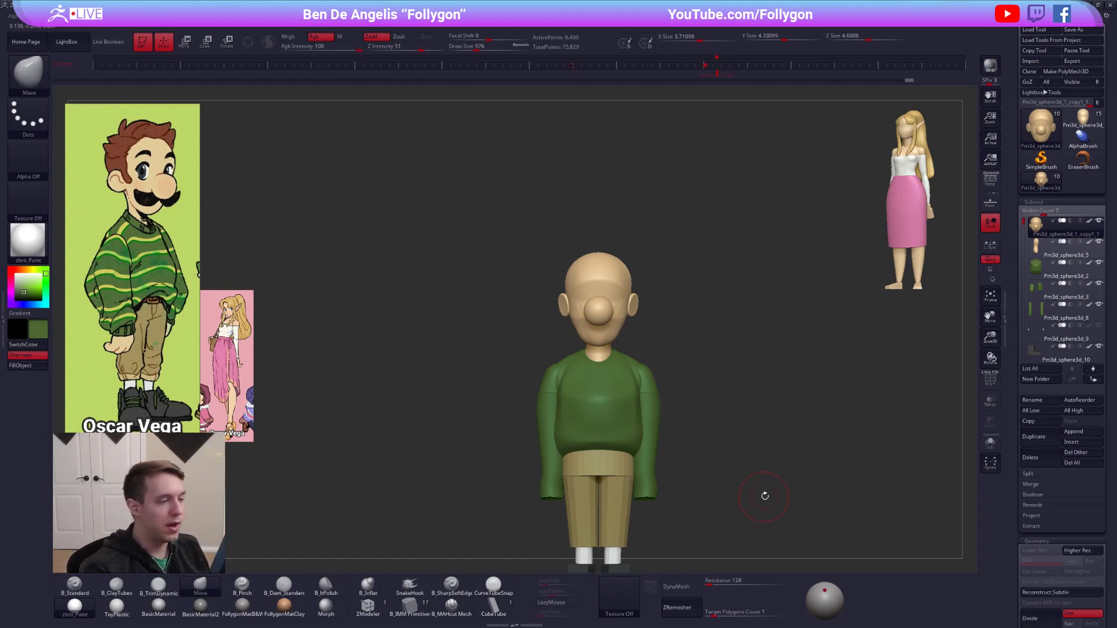
alt+right_drag(762, 497, 739, 450)
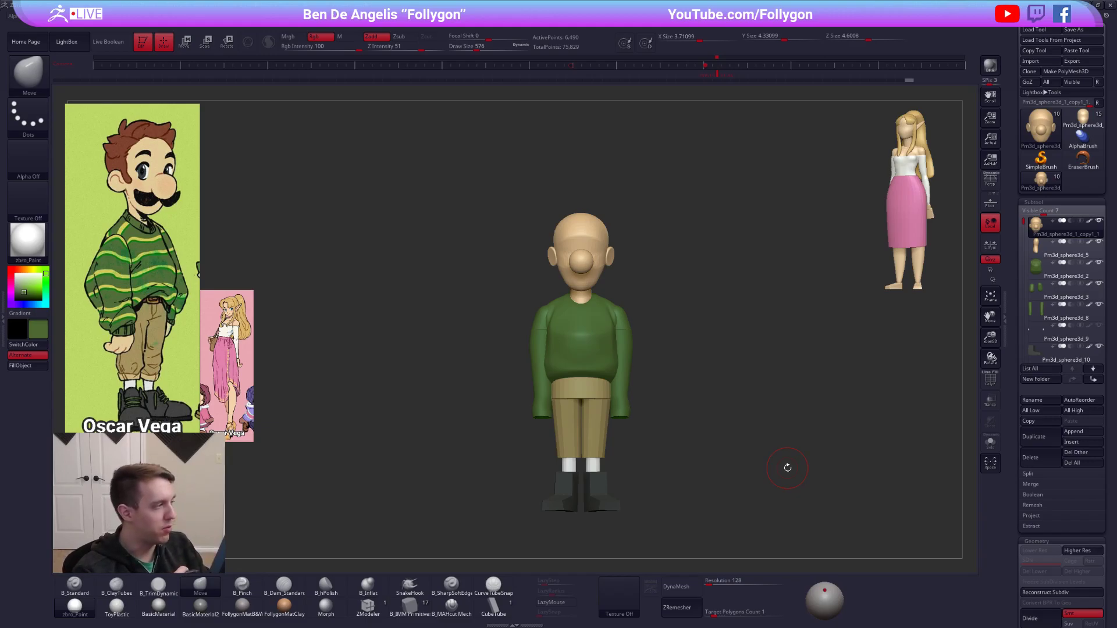
Nudge the cheek and side of the face beside the nose with the Move brush at draw size 350.
click(720, 74)
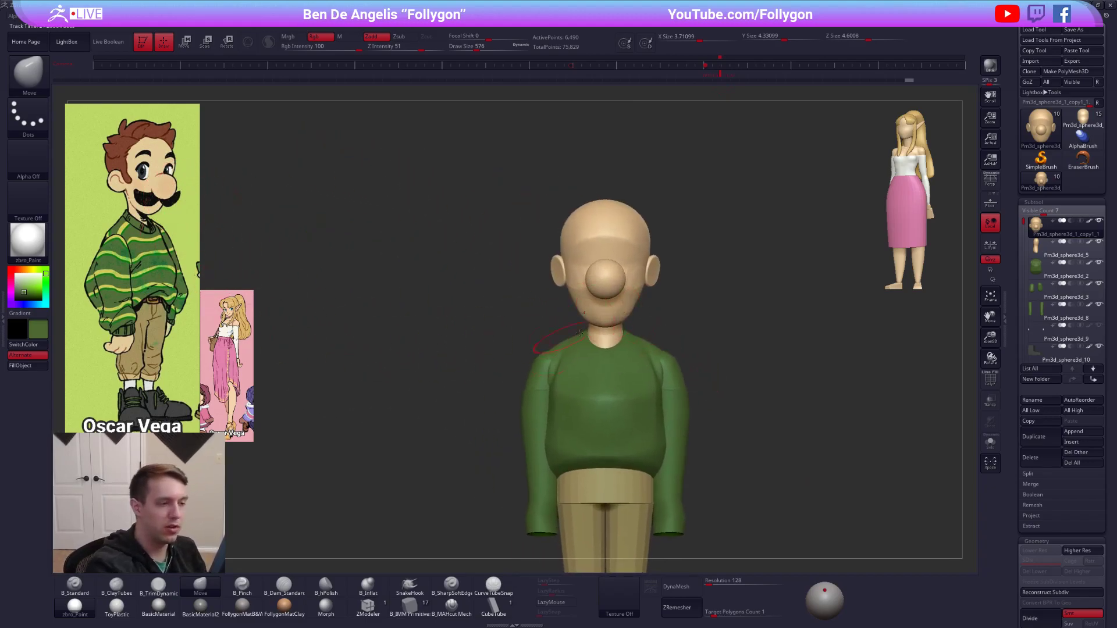
ctrl+right_drag(625, 281, 633, 305)
key(space)
drag(640, 298, 633, 297)
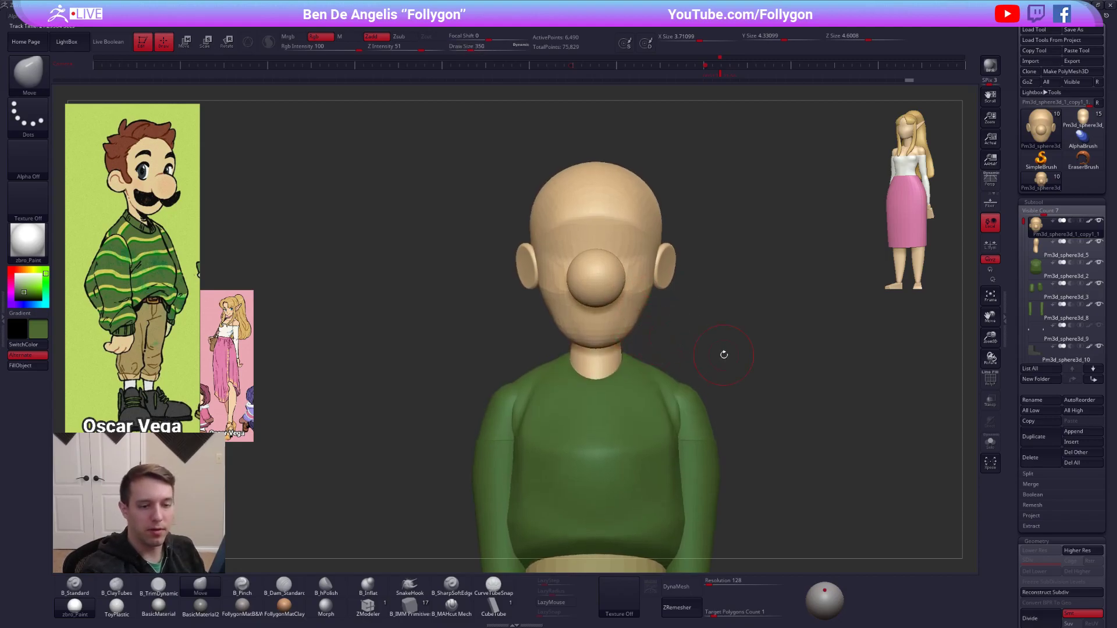
Duplicate the head subtool, choose the Insert Sphere primitive and sample black from the reference character's moustache.
click(1034, 438)
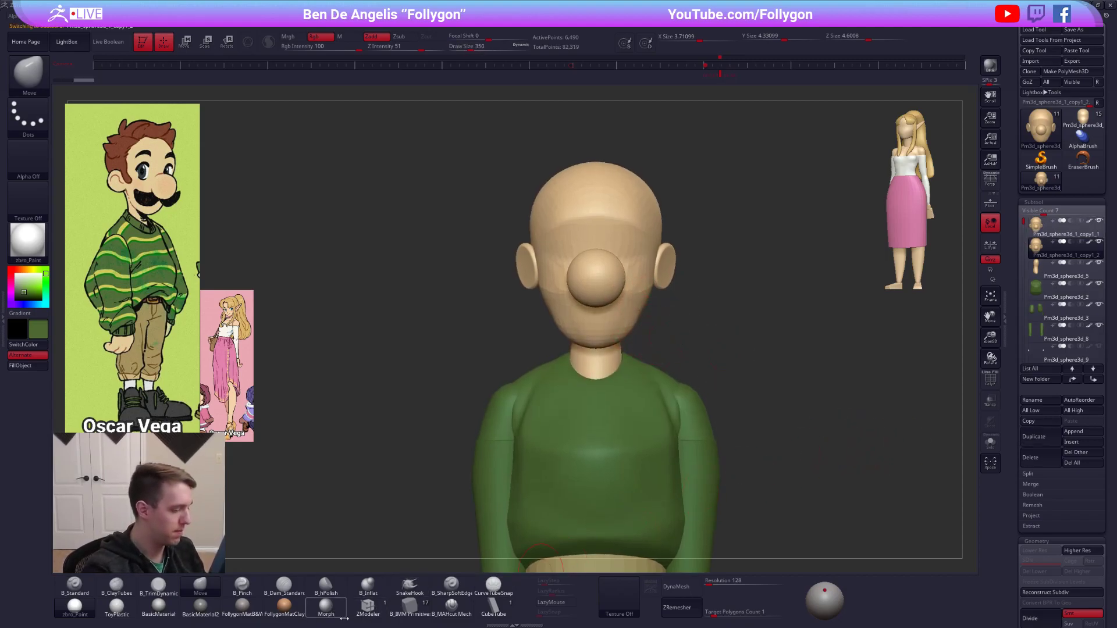
click(420, 607)
key(m)
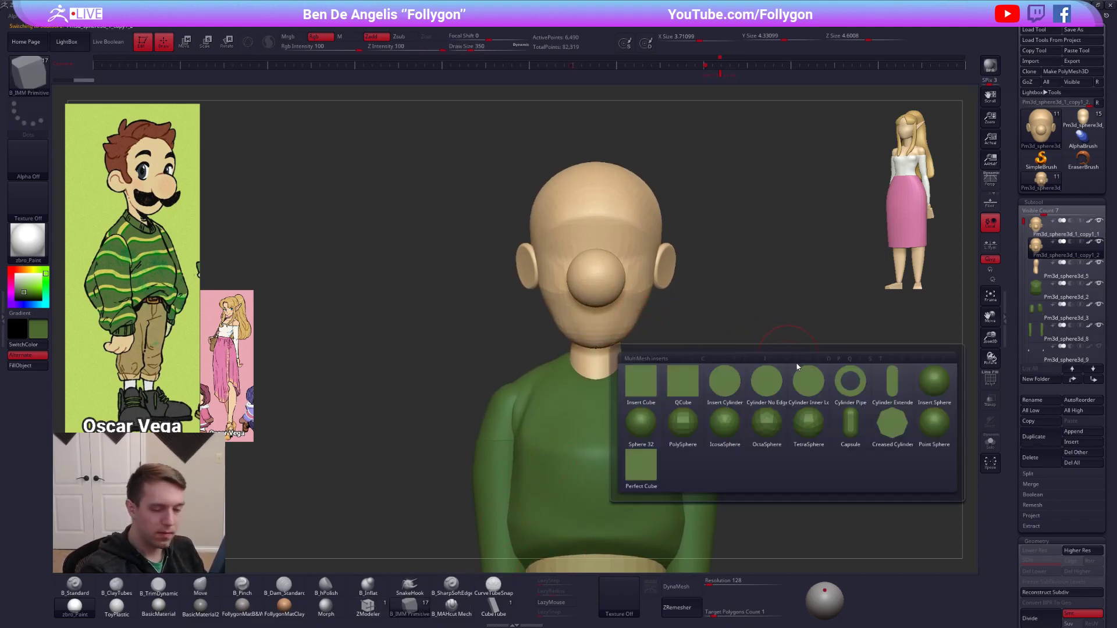
click(938, 383)
key(shift+z)
key(c)
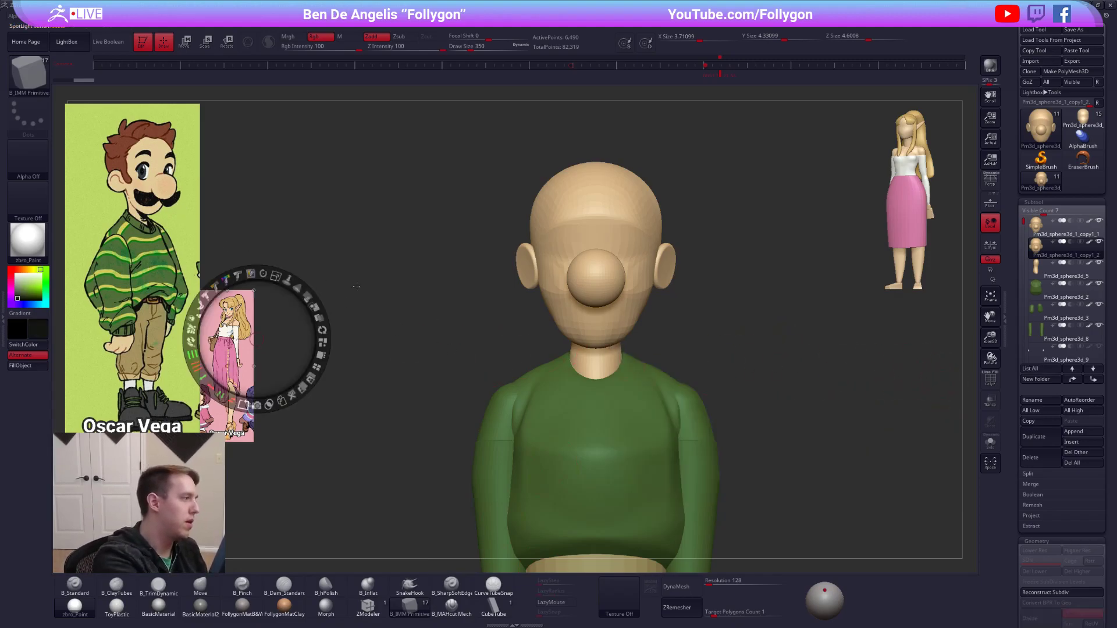
key(z)
Insert mirrored black spheres beneath the nose at draw size 215 and delete the duplicated head geometry around them.
ctrl+right_drag(587, 320, 578, 368)
key(space)
mouse_move(622, 309)
mouse_down()
mouse_move(611, 308)
mouse_move(629, 305)
mouse_up()
shift+right_drag(629, 305, 634, 302)
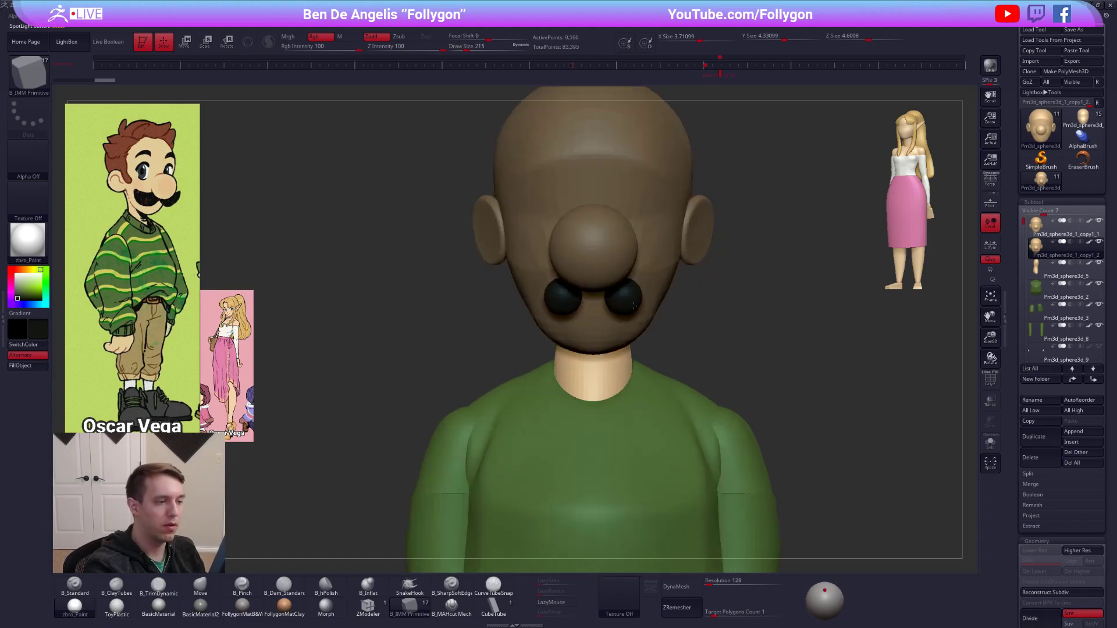
ctrl+shift+click(633, 302)
key(space)
click(689, 312)
Stretch the spheres sideways into a moustache and curve its outer ends upward with the Move brush at draw size 381.
key(w)
shift+drag(608, 297, 789, 298)
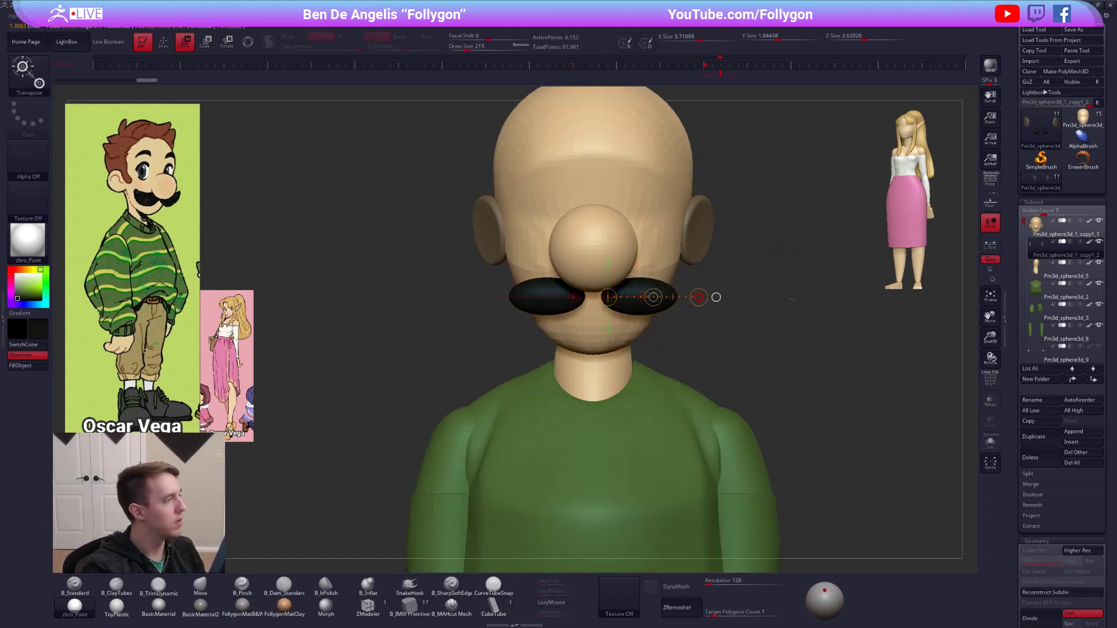
key(q)
key(space)
drag(675, 295, 689, 285)
drag(629, 310, 631, 314)
drag(646, 310, 664, 312)
drag(652, 273, 655, 278)
alt+drag(751, 244, 735, 266)
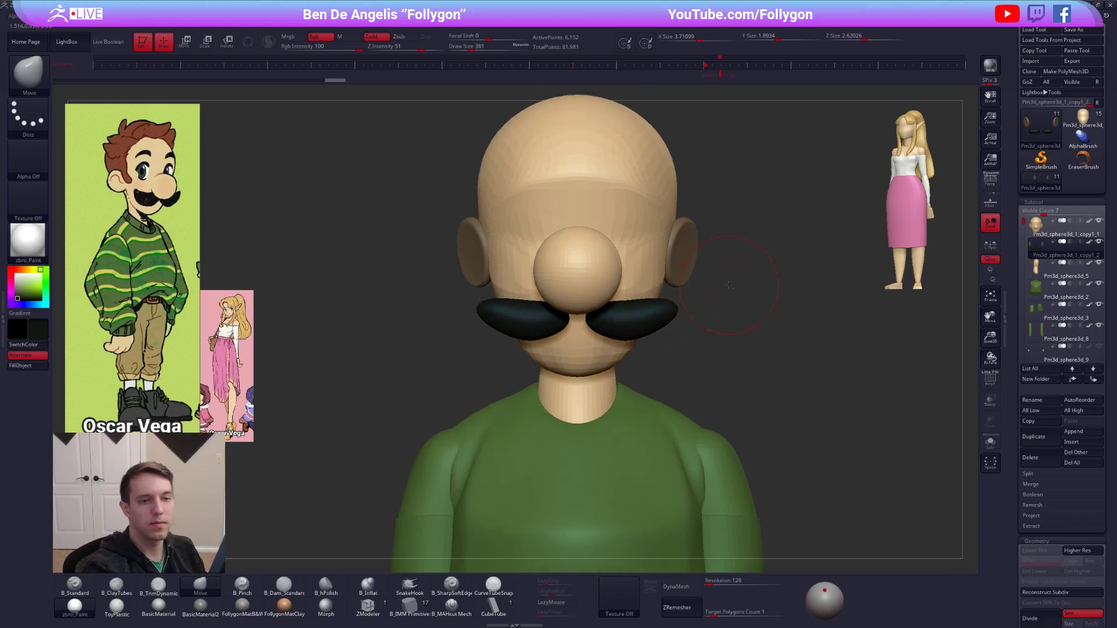
Select the head subtool and sample its skin tone with the B_Standard brush active.
click(1049, 229)
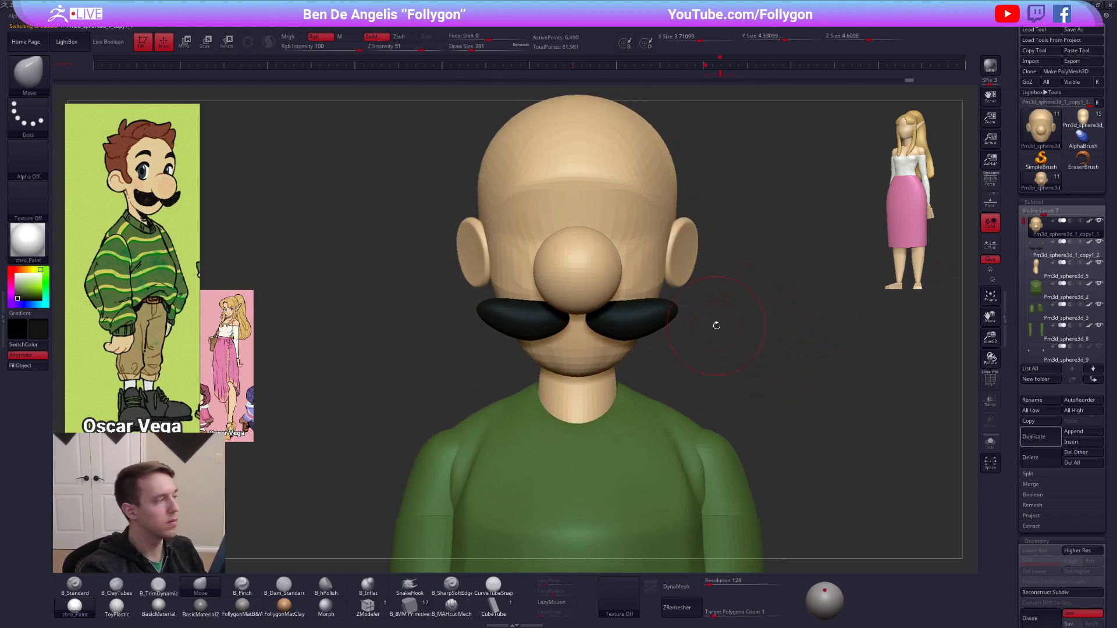
key(1)
key(c)
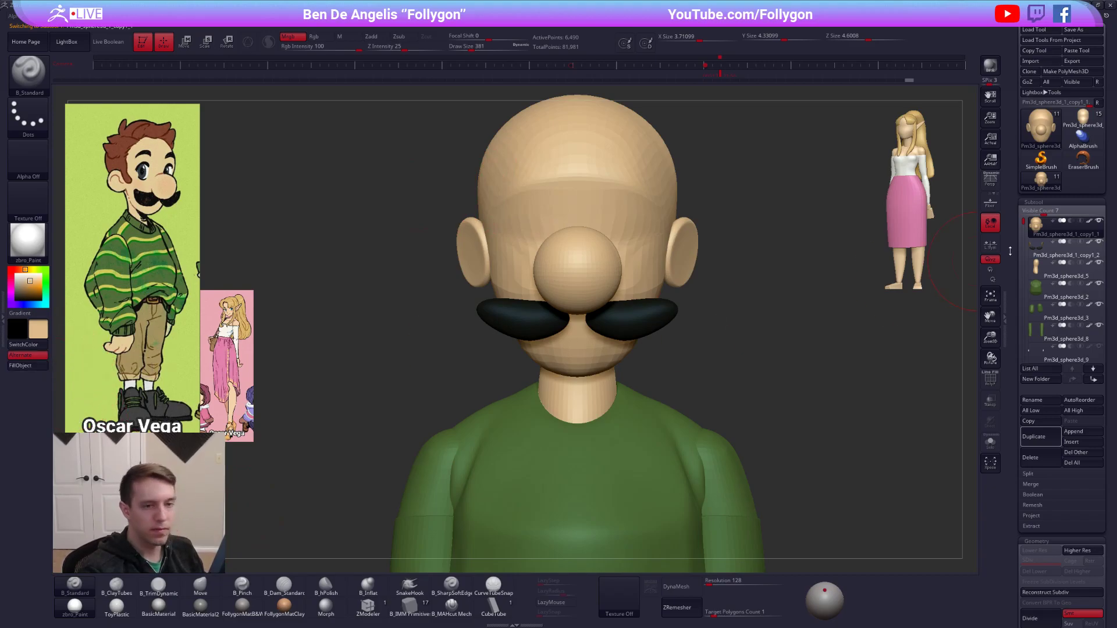
Isolate the moustache subtool, hide its leftover duplicate ears, delete the hidden geometry and bring the body back into view.
click(1031, 248)
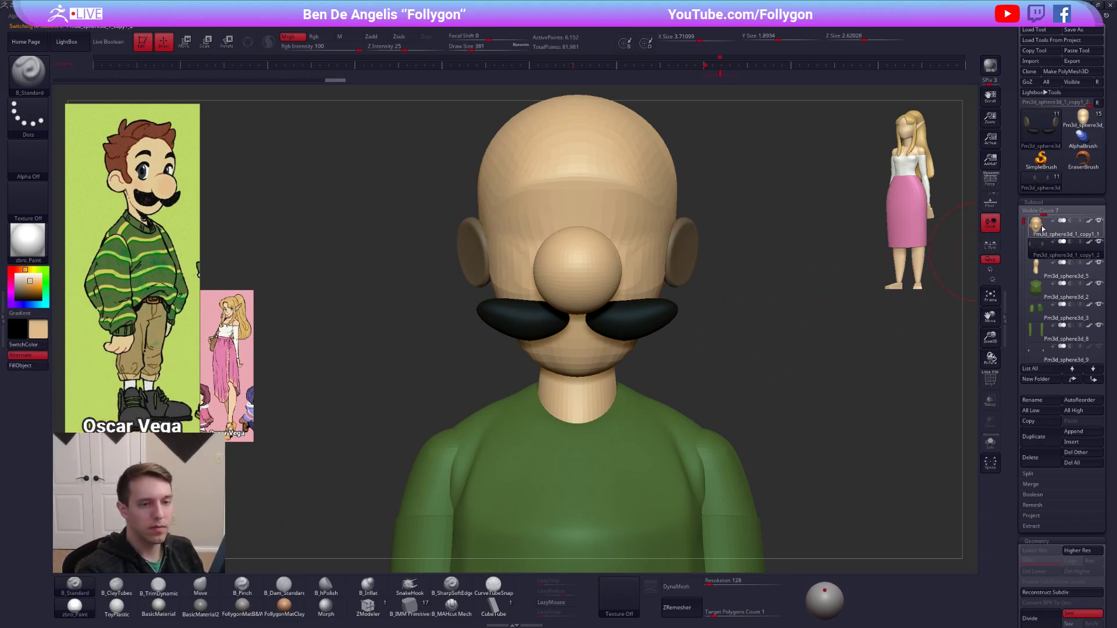
click(991, 442)
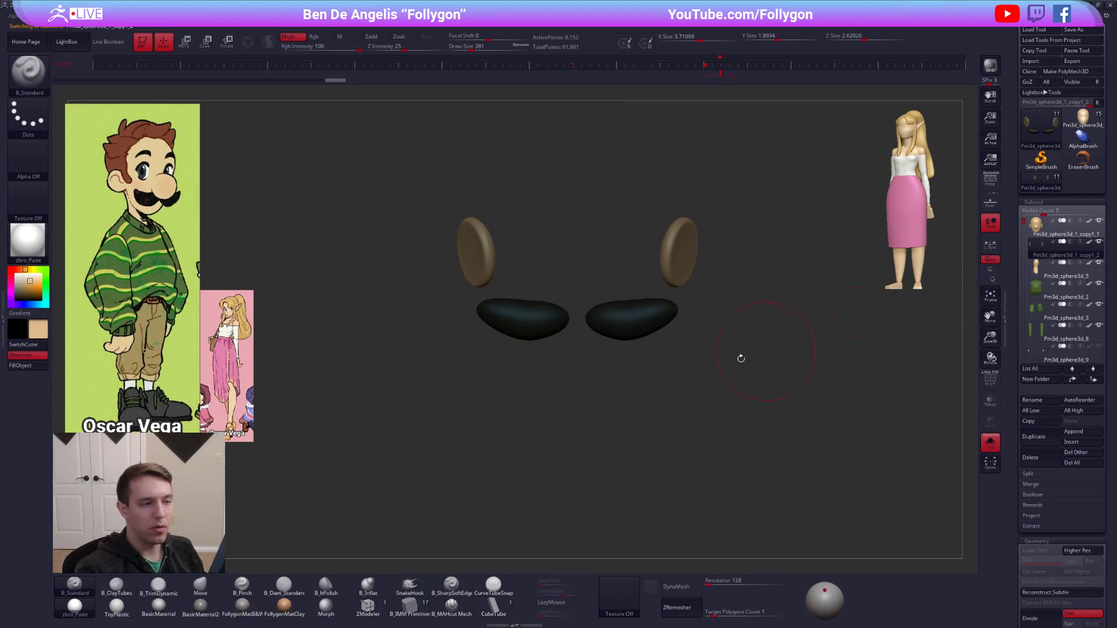
key(shift+f)
key(ctrl+shift)
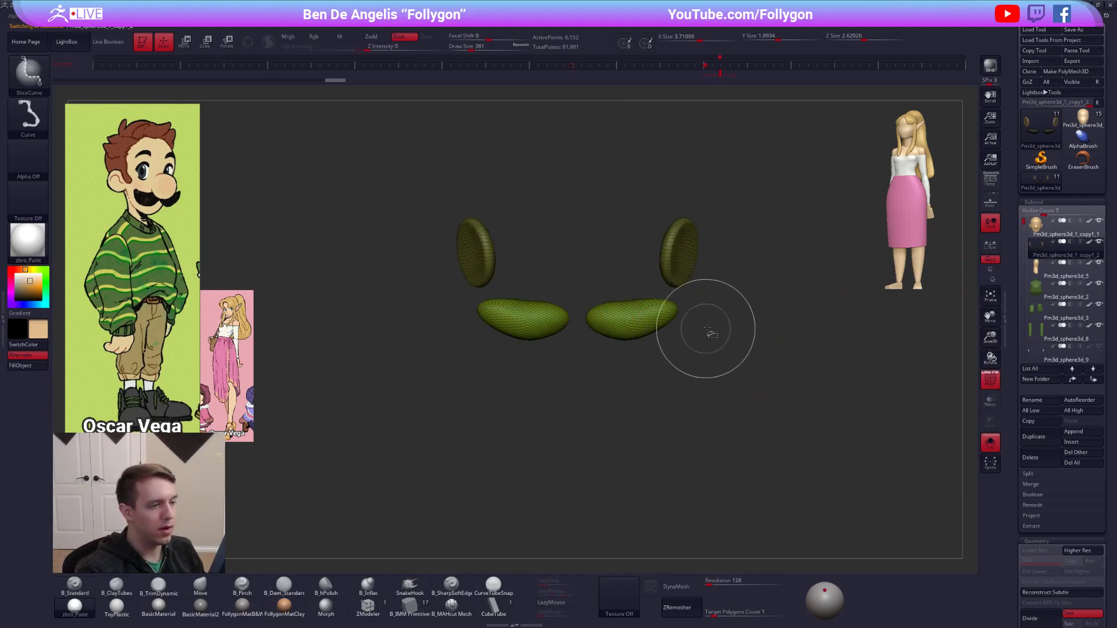
key(ctrl+w)
ctrl+shift+click(661, 316)
key(space)
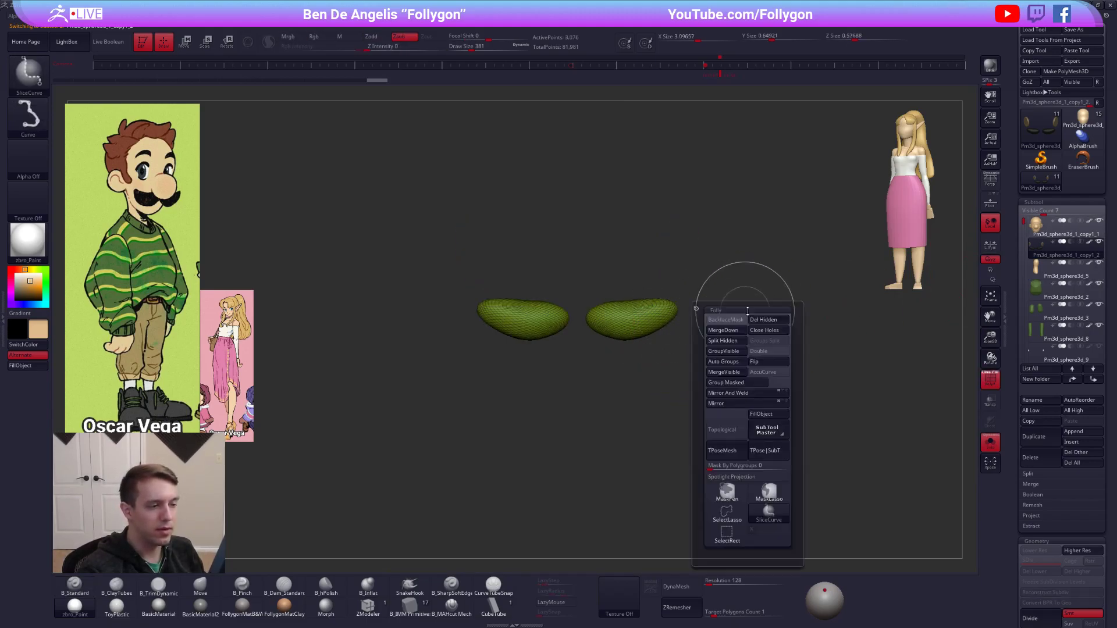
click(754, 318)
key(alt+s)
key(shift+f)
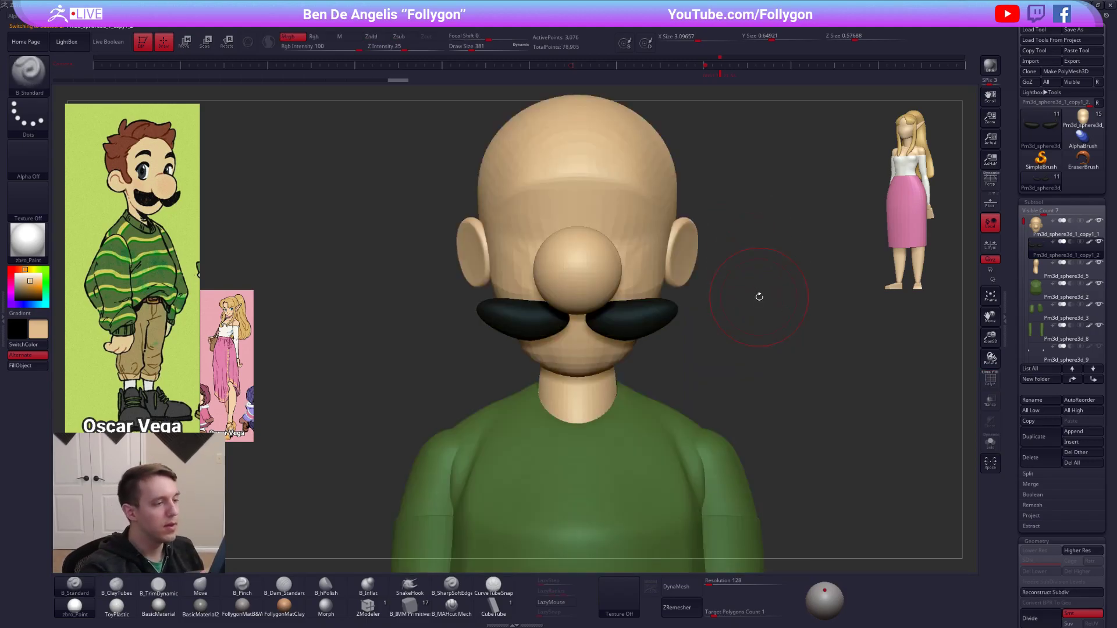
Thin the moustache's depth and fit it against the face beneath the nose.
drag(759, 296, 611, 332)
mouse_move(681, 317)
mouse_down()
mouse_move(776, 316)
mouse_move(681, 311)
mouse_move(680, 358)
mouse_move(699, 364)
mouse_move(762, 343)
mouse_up()
key(r)
key(q)
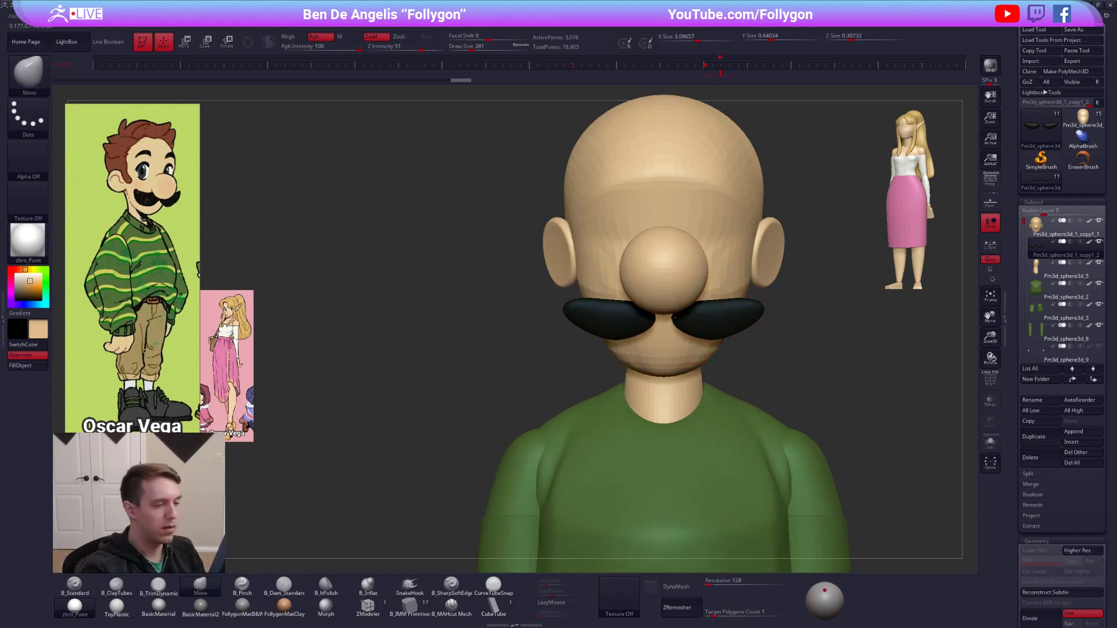
Isolate the moustache with its wireframe shown and refine its inner ends and upper edge with the Move brush at draw size 239.
key(alt+s)
click(651, 311)
key(space)
drag(653, 317, 646, 317)
key(shift+f)
ctrl+right_drag(638, 308, 638, 318)
drag(593, 294, 594, 291)
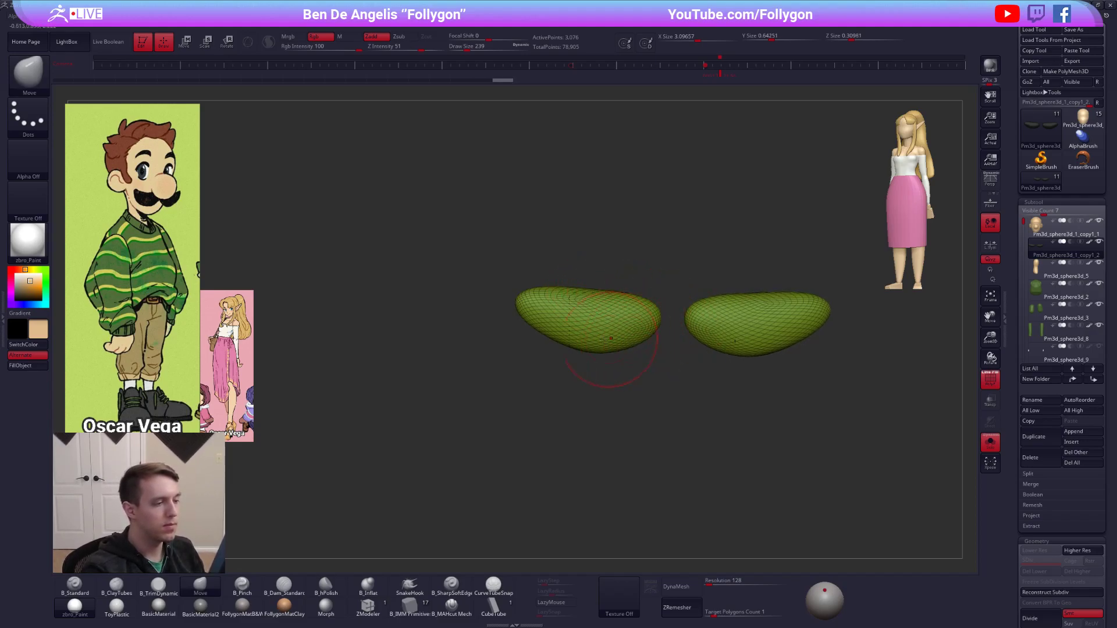
key(ctrl+space)
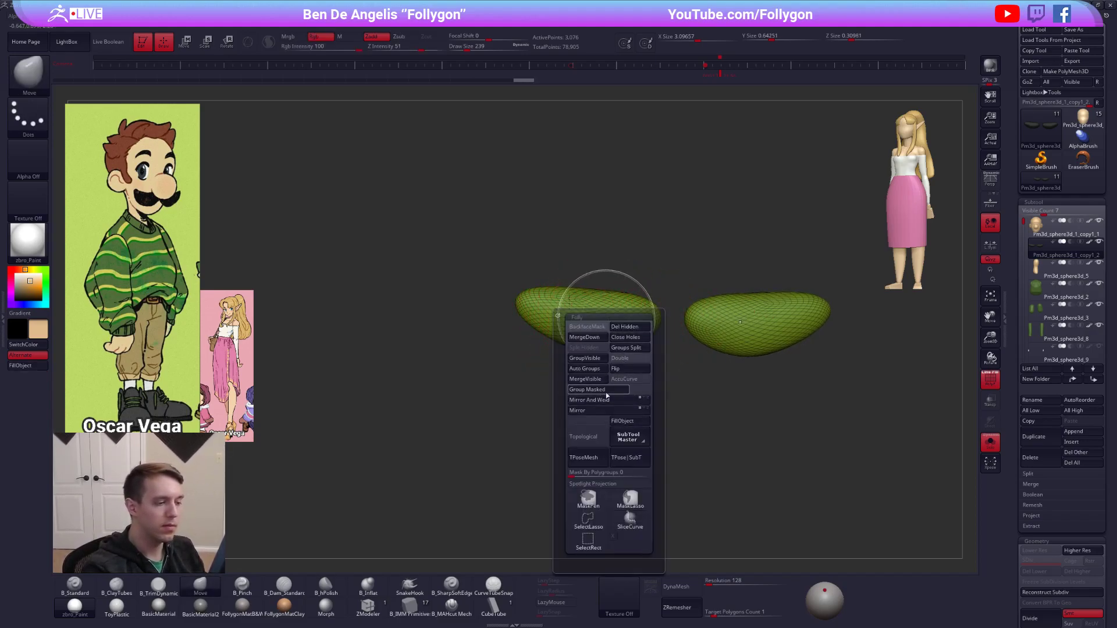
alt+right_drag(752, 342, 652, 372)
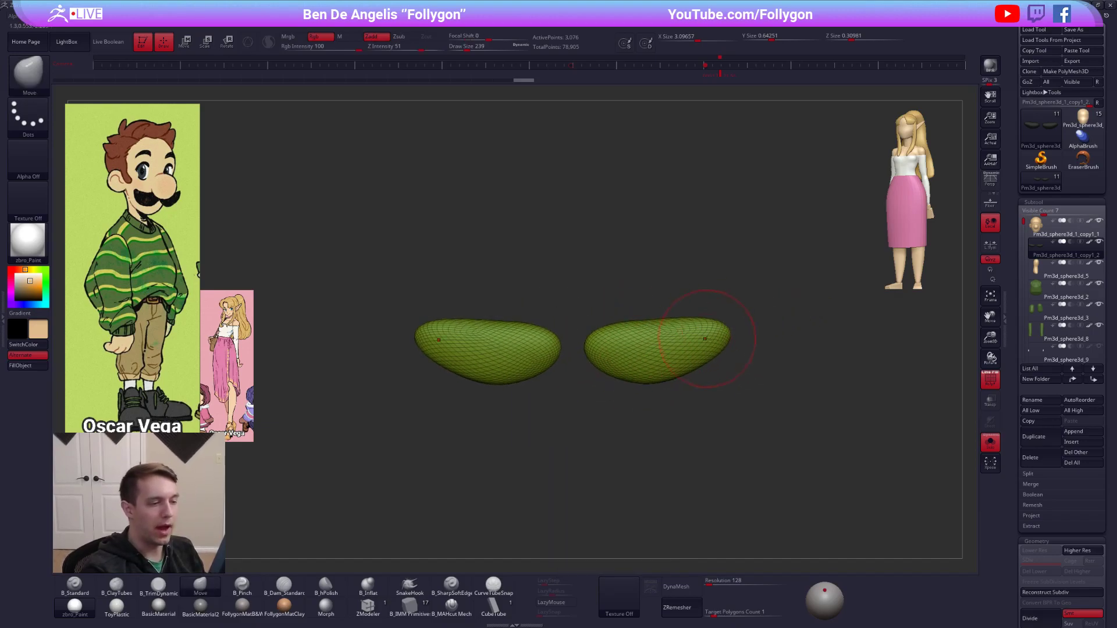
Draw the moustache's outer ends into tapered points with the Move brush and smooth its lower edge at draw size 366.
key(alt+s)
drag(754, 315, 698, 317)
key(alt+s)
key(ctrl+space)
ctrl+right_drag(700, 367, 704, 369)
key(s)
drag(675, 372, 669, 378)
key(alt+s)
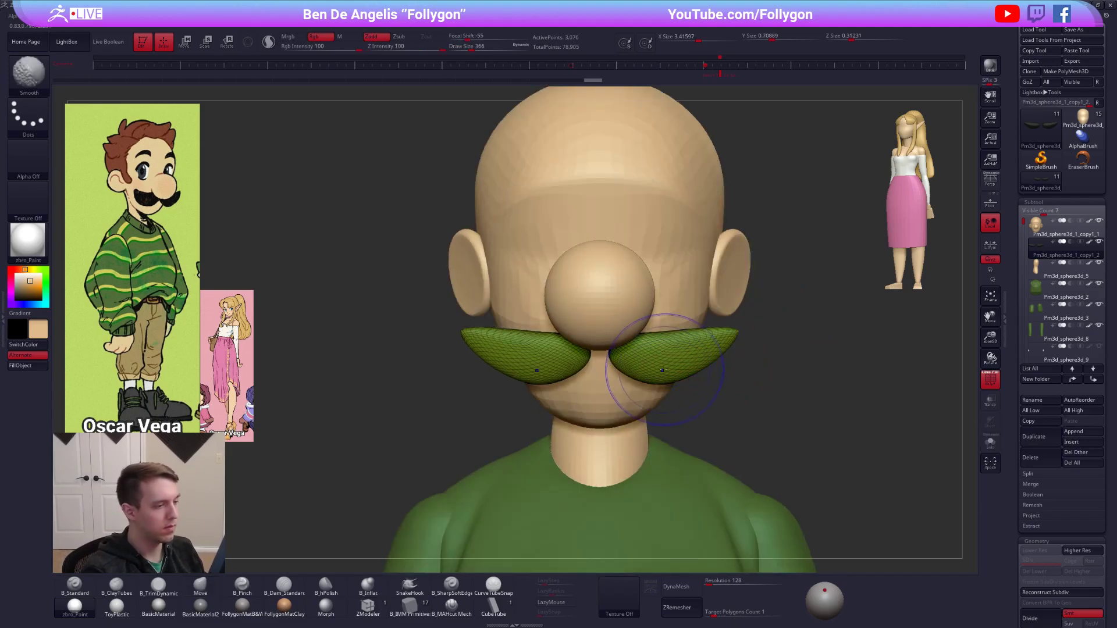
Move the moustache halves inward to meet beneath the nose and refine their inner ends with the Move brush.
key(shift+f)
key(w)
drag(713, 373, 703, 375)
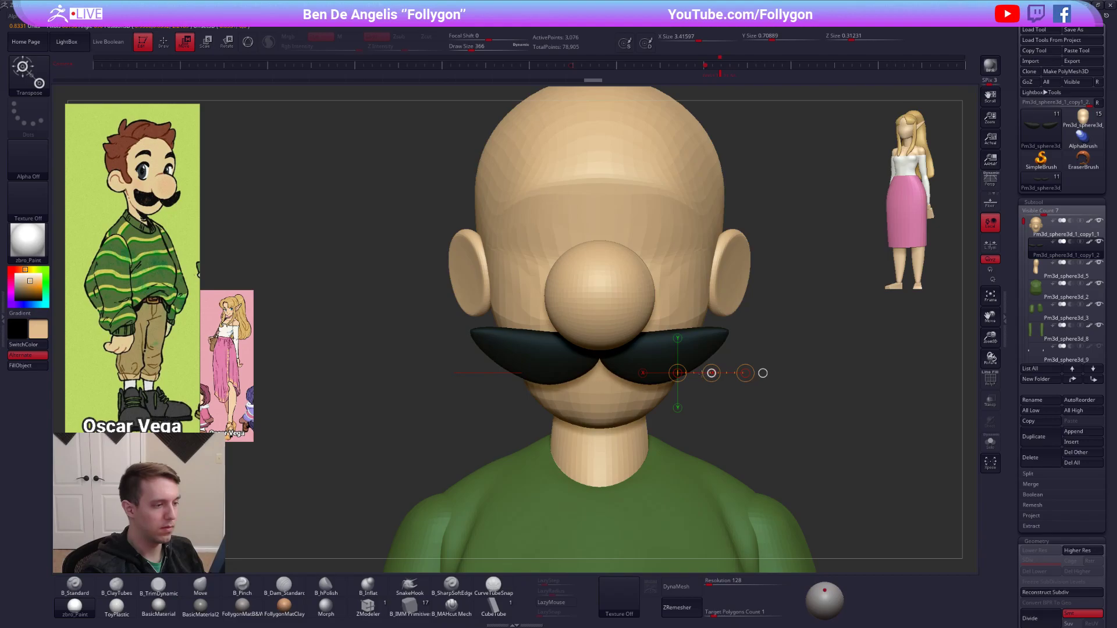
key(q)
mouse_move(675, 369)
ctrl+right_down()
mouse_move(797, 463)
mouse_move(817, 462)
mouse_move(646, 366)
ctrl+right_up()
key(alt+s)
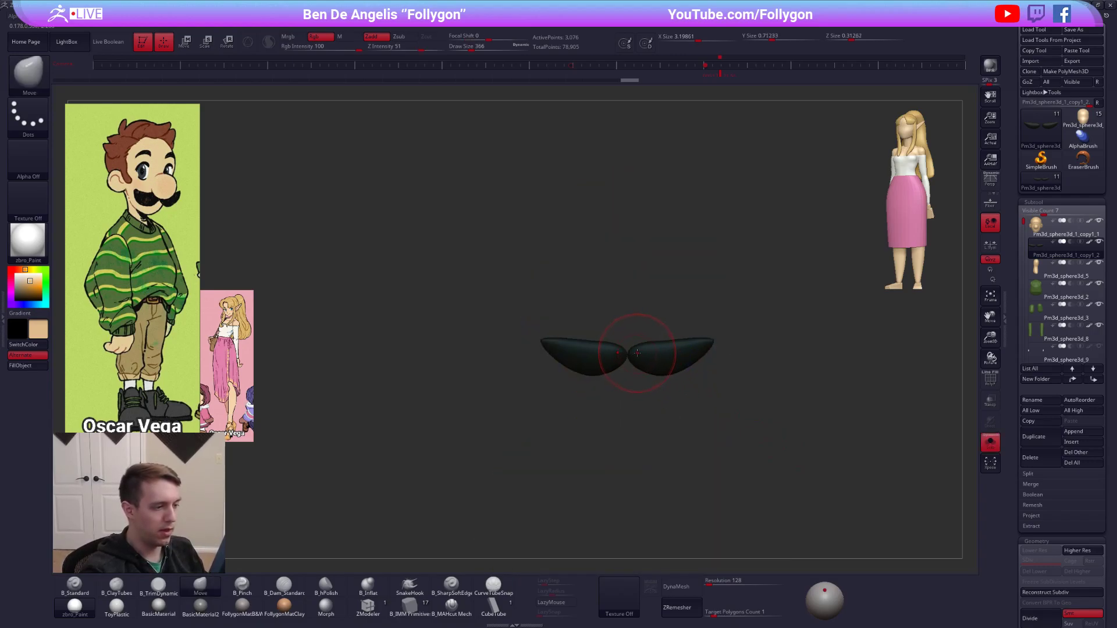
key(alt+s)
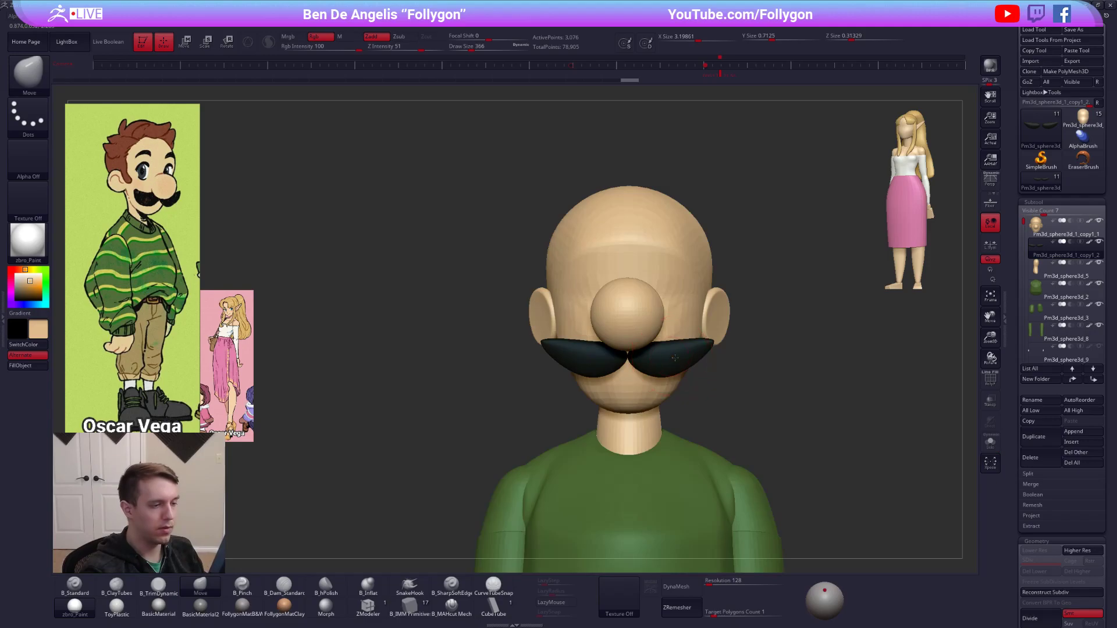
Increase the moustache's height with Transpose and adjust its fit beneath the nose from front and side.
right_drag(673, 362, 595, 349)
key(w)
drag(588, 340, 579, 390)
key(q)
right_drag(661, 462, 593, 461)
key(w)
right_drag(787, 459, 774, 448)
key(q)
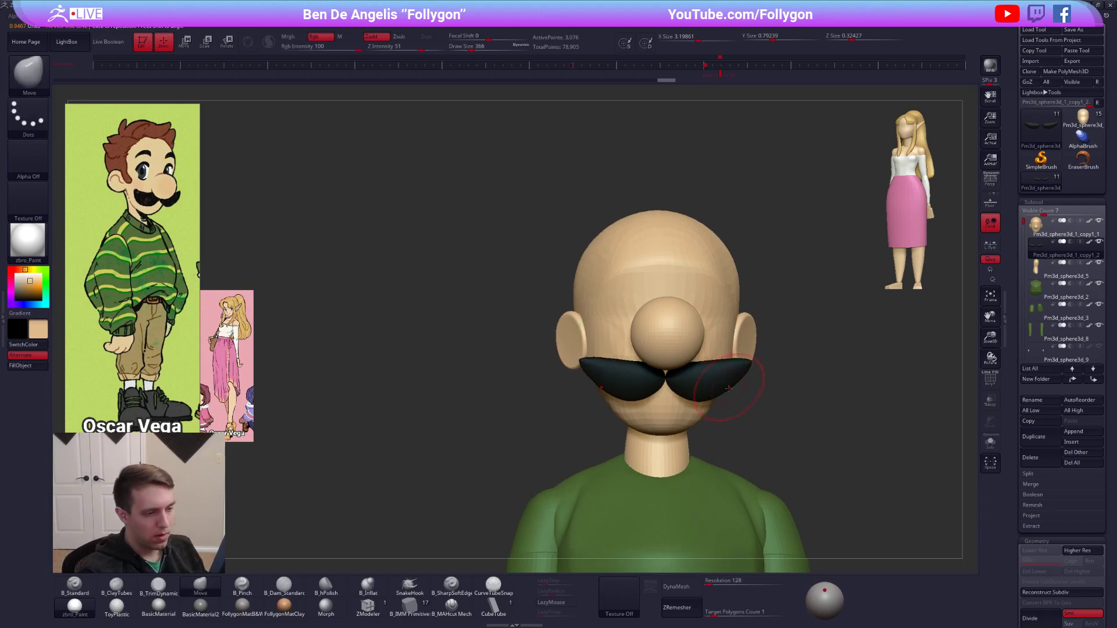
Refine the moustache's outer tips with the Move brush, then compress its height slightly with Transpose in isolation.
drag(728, 389, 734, 384)
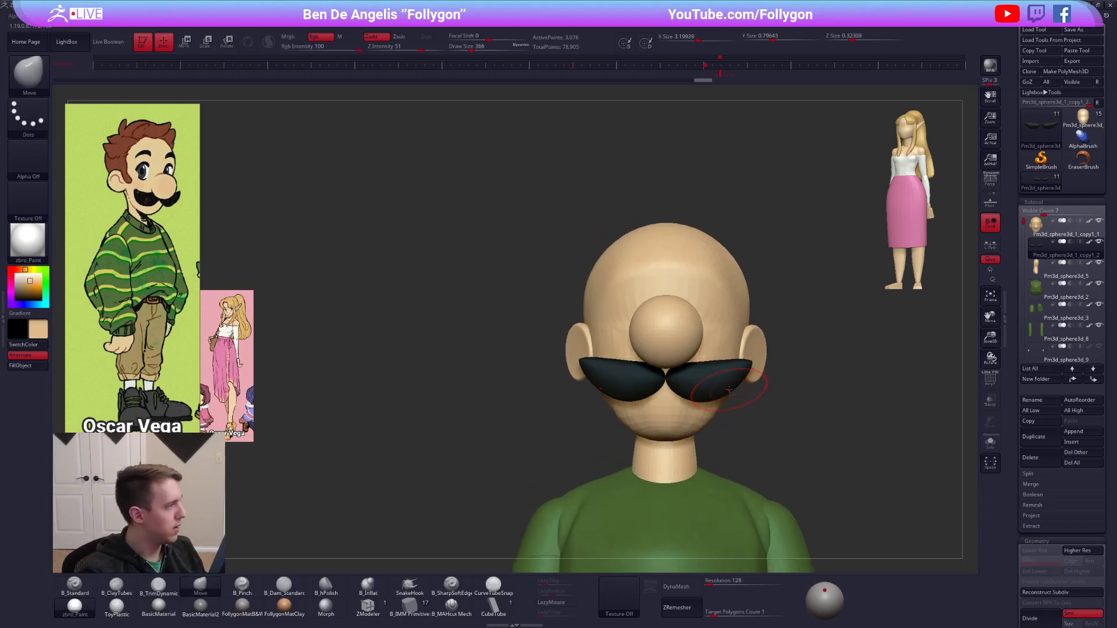
key(alt+s)
ctrl+right_drag(735, 374, 739, 370)
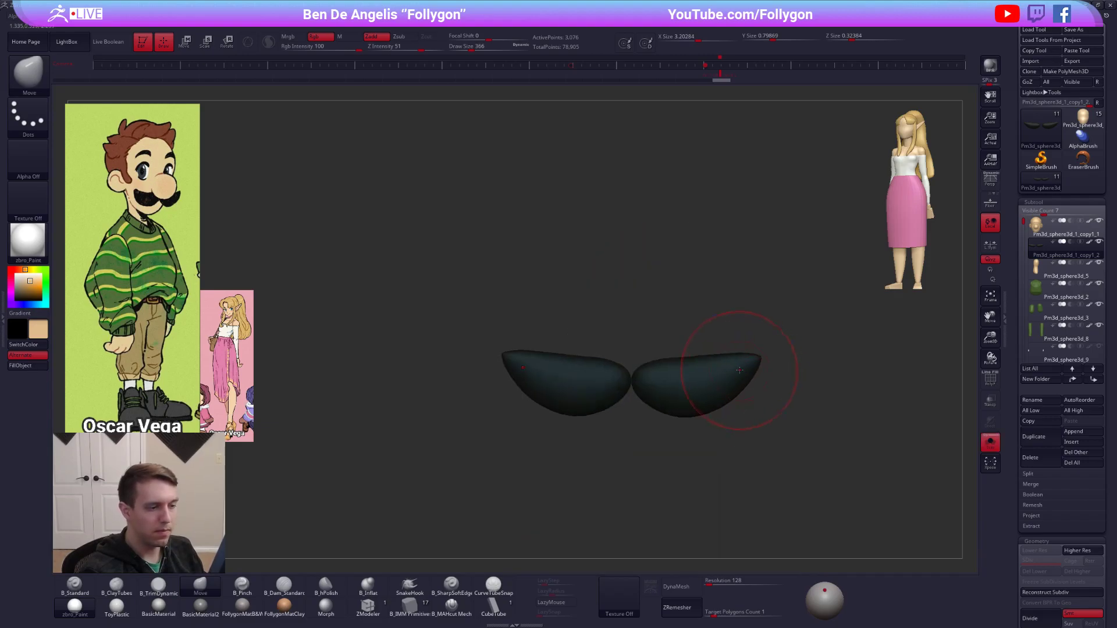
key(w)
drag(694, 357, 687, 247)
right_drag(691, 302, 689, 367)
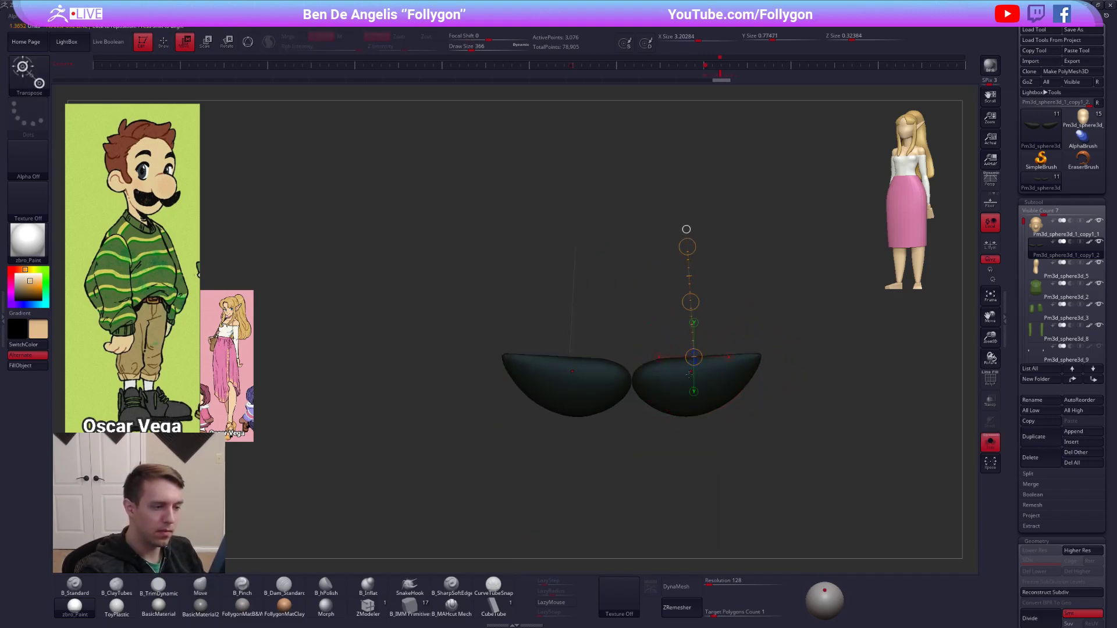
Switch to the B_TrimDynamic brush at draw size 160 for working on the isolated moustache.
key(q)
mouse_move(751, 408)
right_down()
mouse_move(728, 424)
mouse_move(718, 365)
mouse_move(718, 392)
mouse_move(719, 375)
right_up()
key(3)
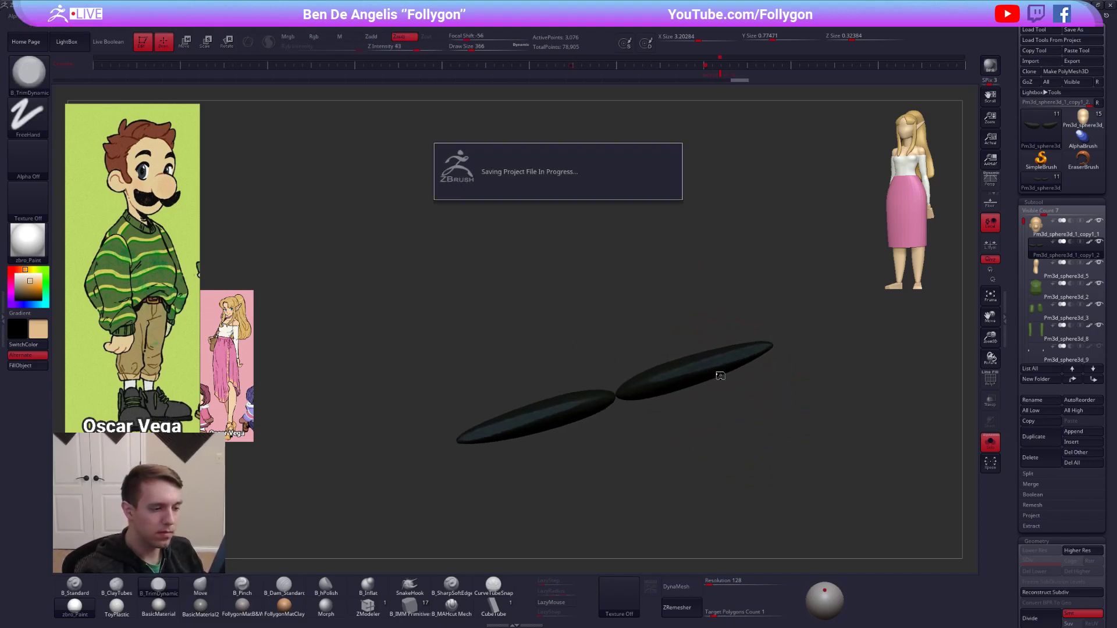
key(space)
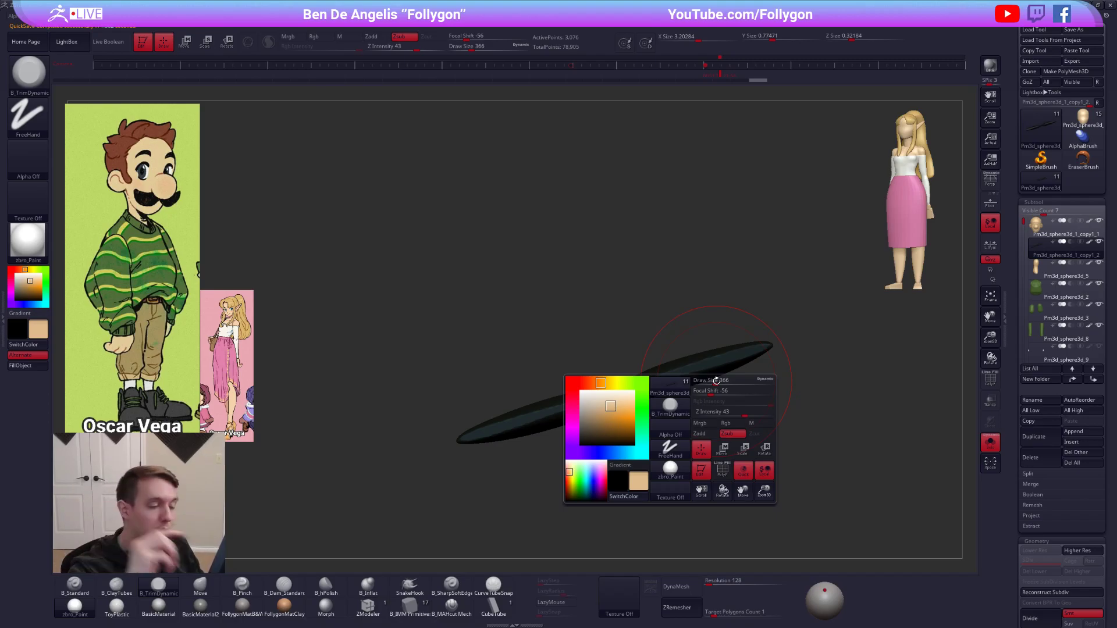
key(space)
click(764, 322)
drag(763, 322, 756, 322)
right_drag(673, 374, 720, 332)
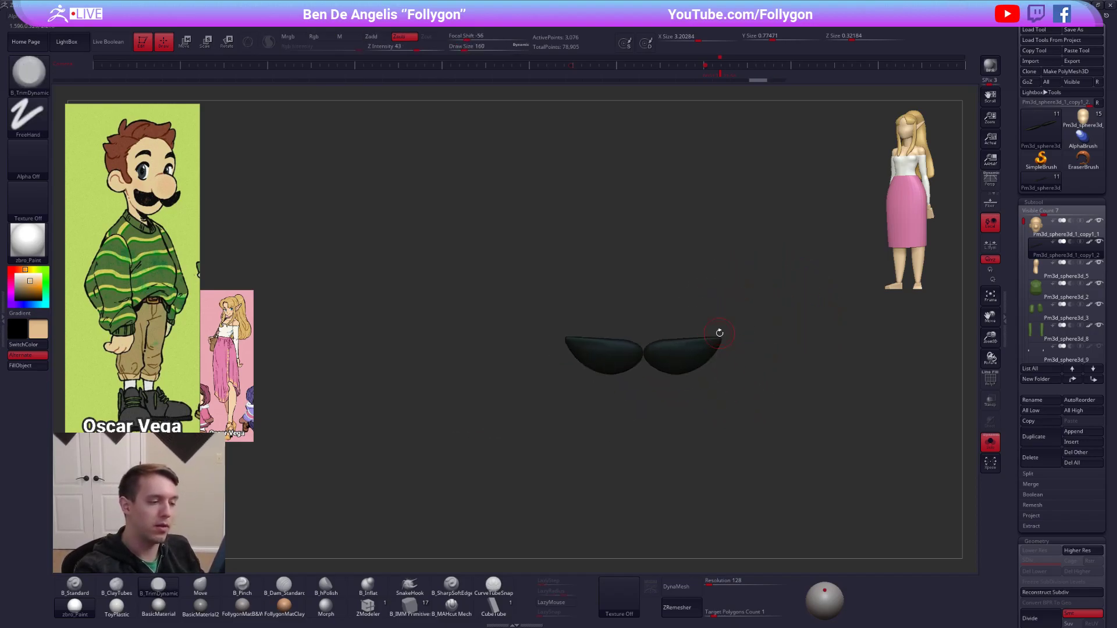
Switch to Google Chrome and view the Follygon YouTube channel's videos and the online product page.
key(alt+Tab)
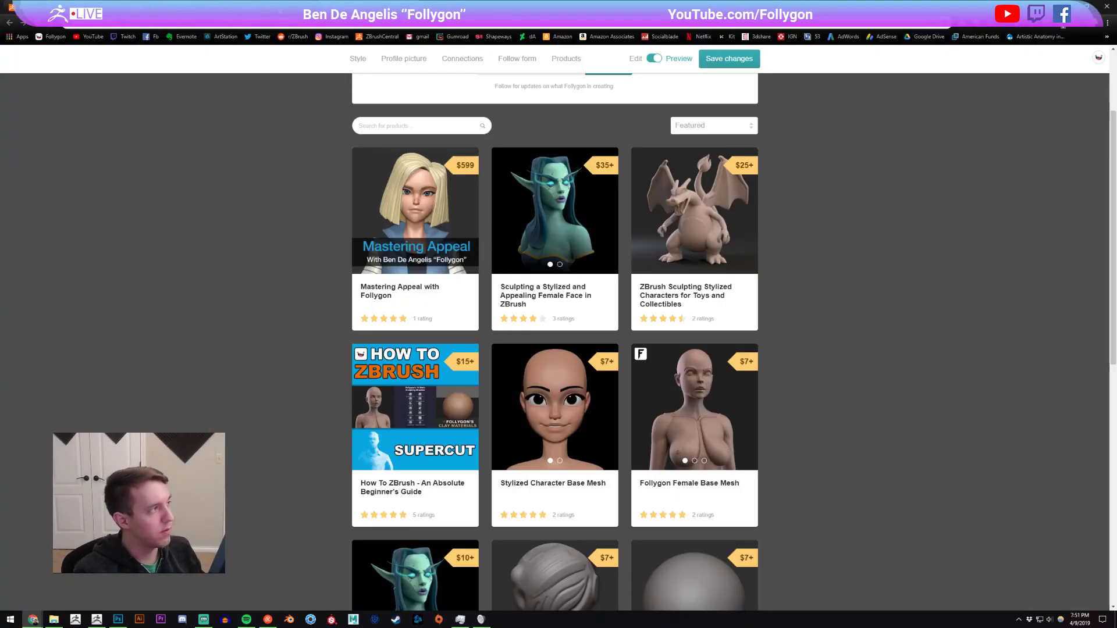
click(246, 7)
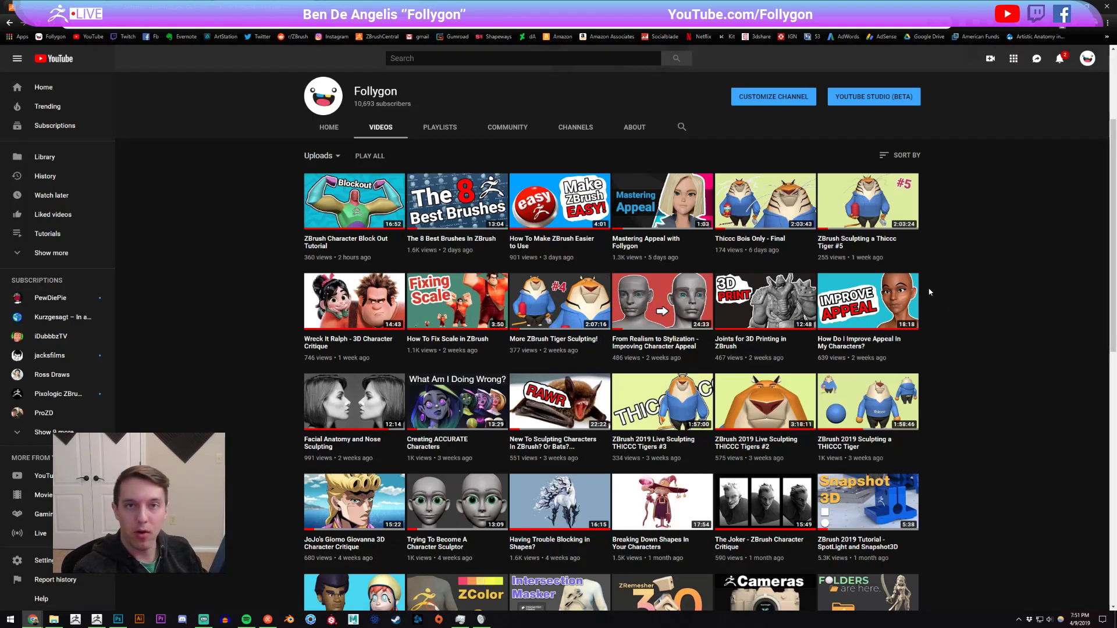
click(326, 7)
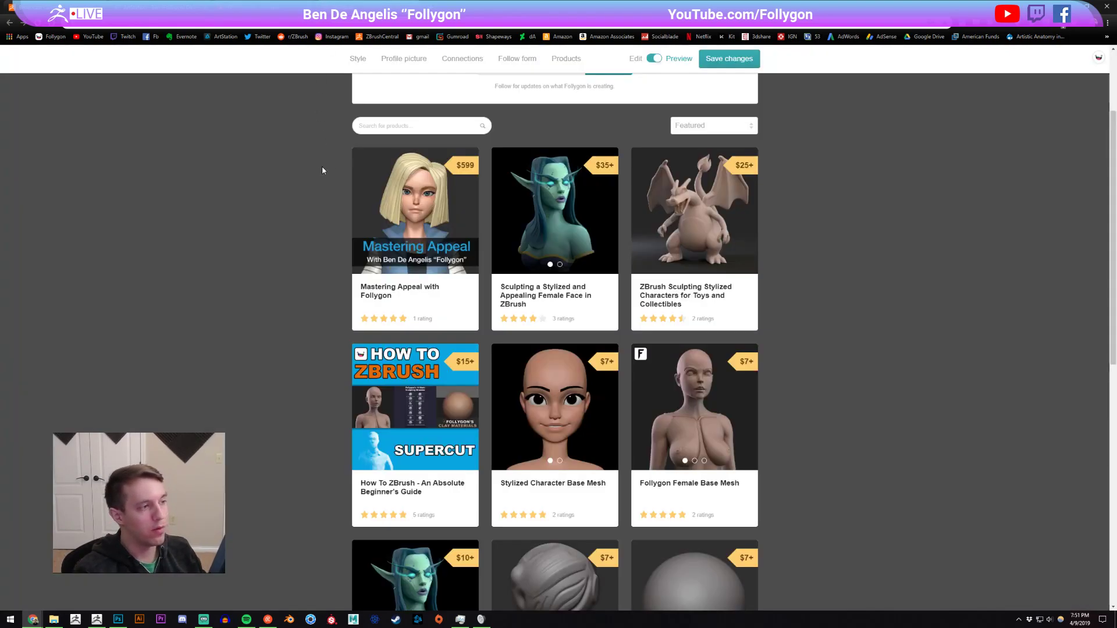
Examine the store's product listings and the description of How To ZBrush - An Absolute Beginner's Guide.
scroll(488, 325, down, 2)
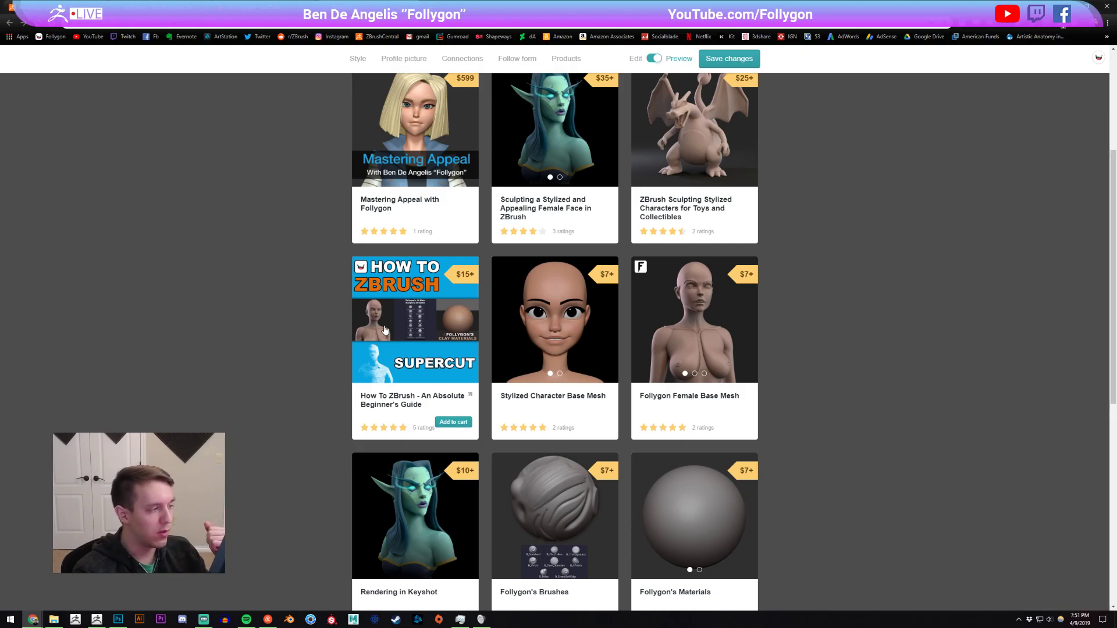
click(451, 352)
scroll(522, 381, down, 2)
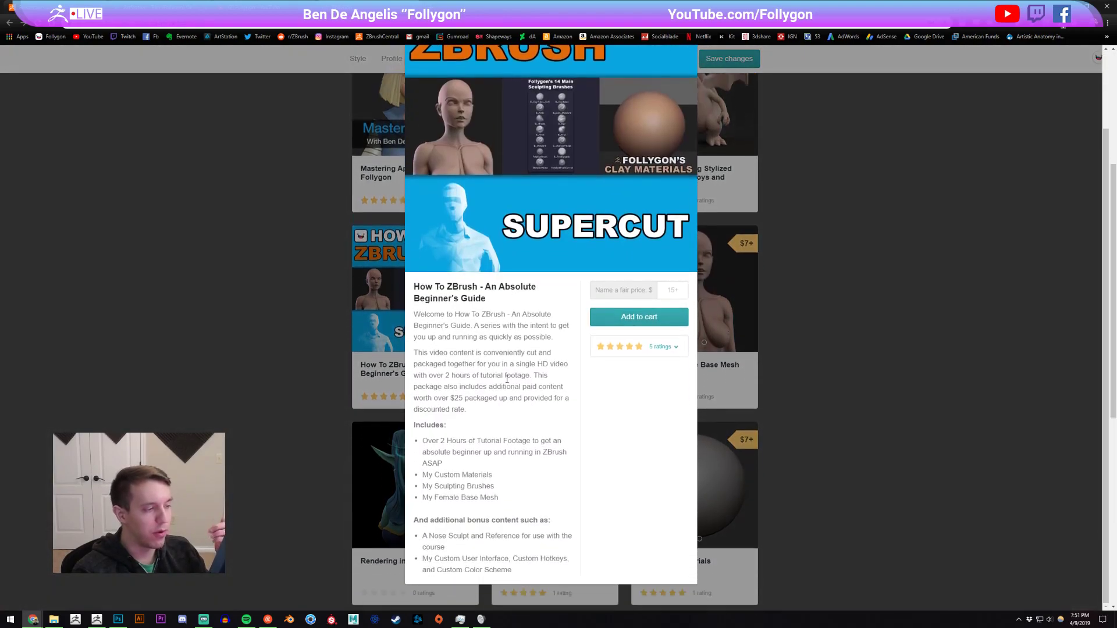
click(867, 242)
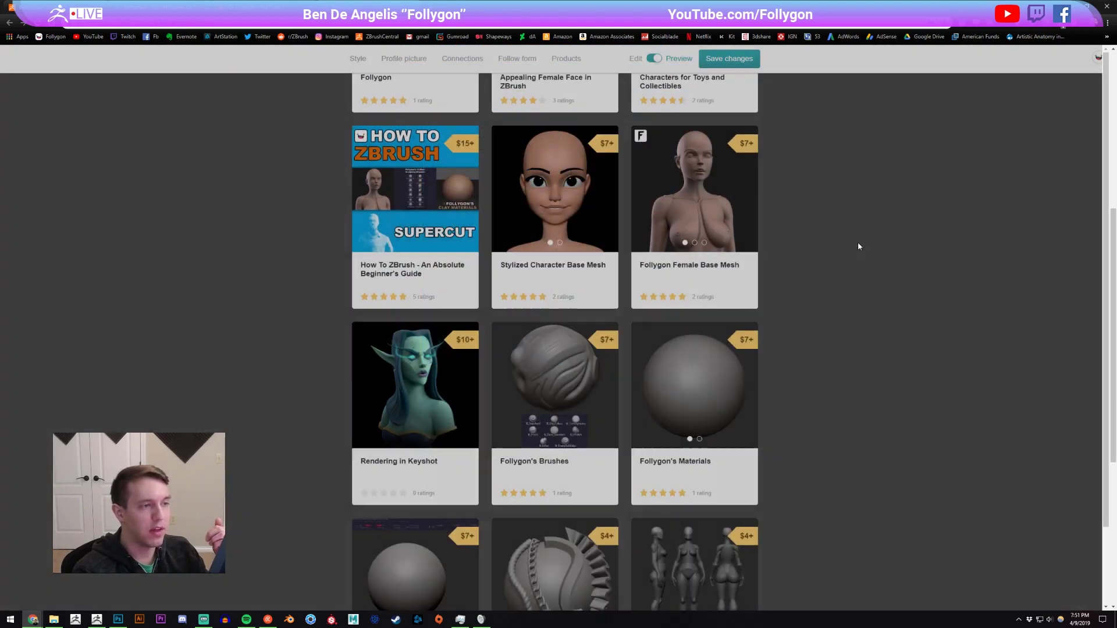
scroll(862, 316, up, 3)
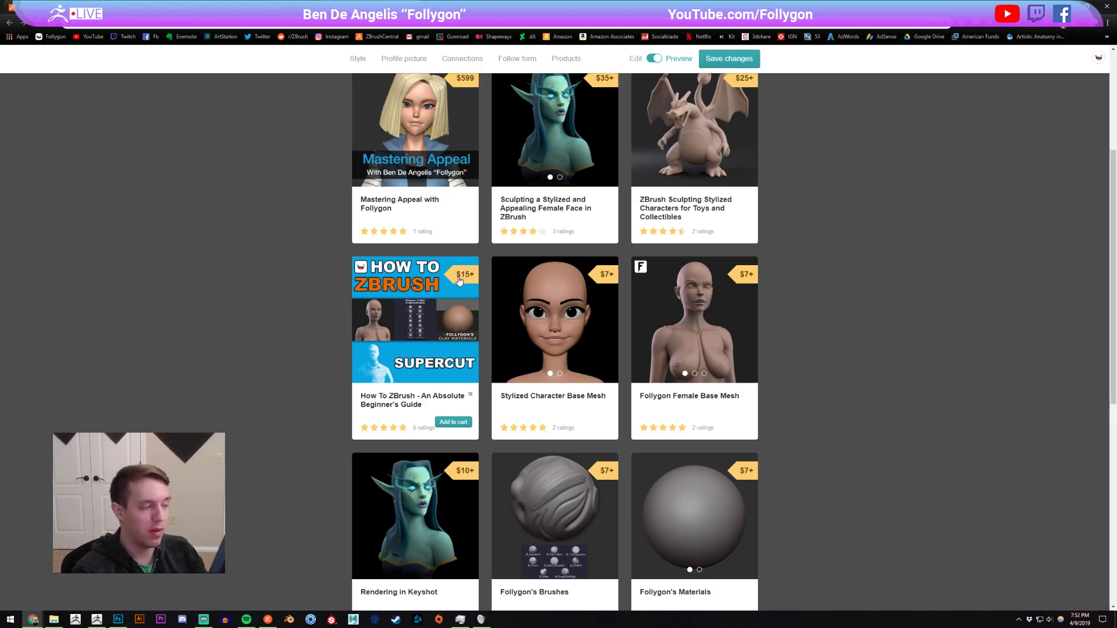
mouse_move(366, 317)
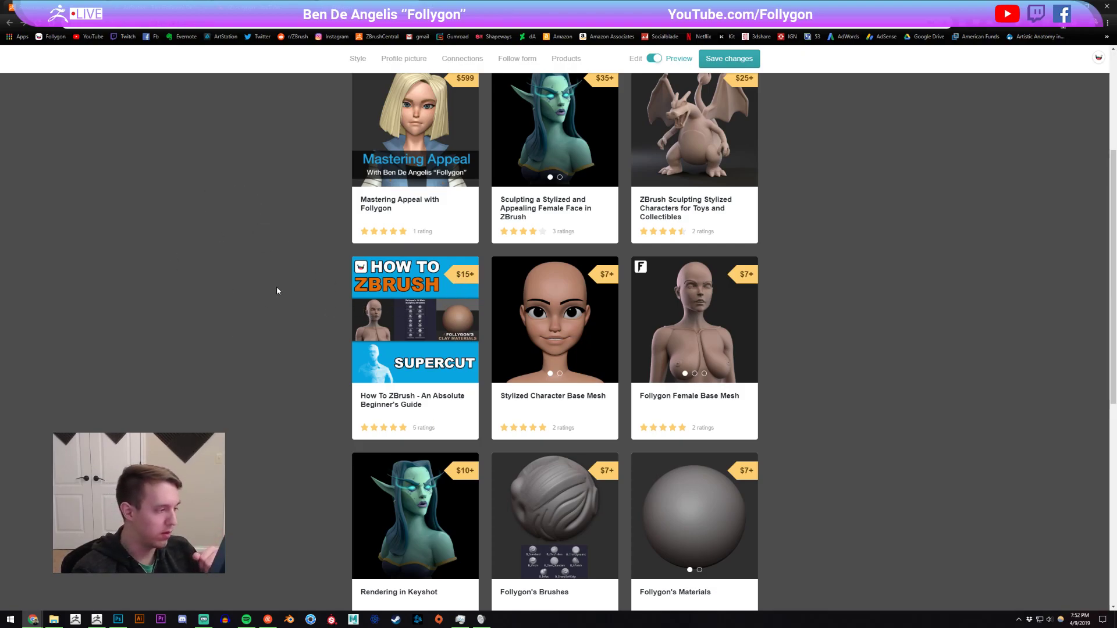
click(97, 617)
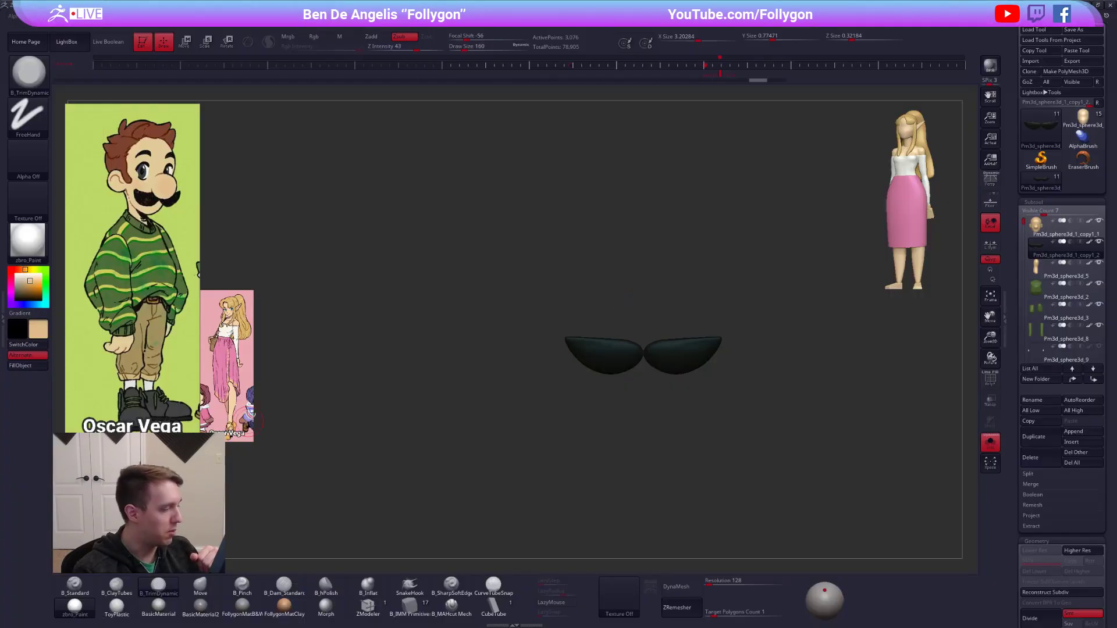
key(alt+Tab)
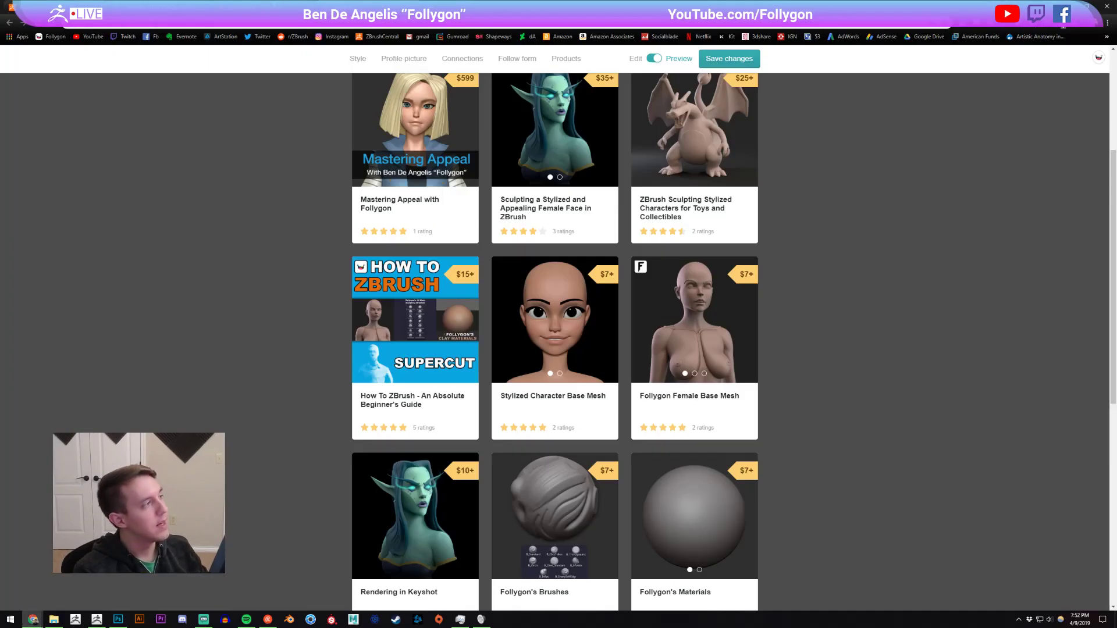
Look through the uploaded videos on the Follygon YouTube channel, including the older ones.
click(322, 7)
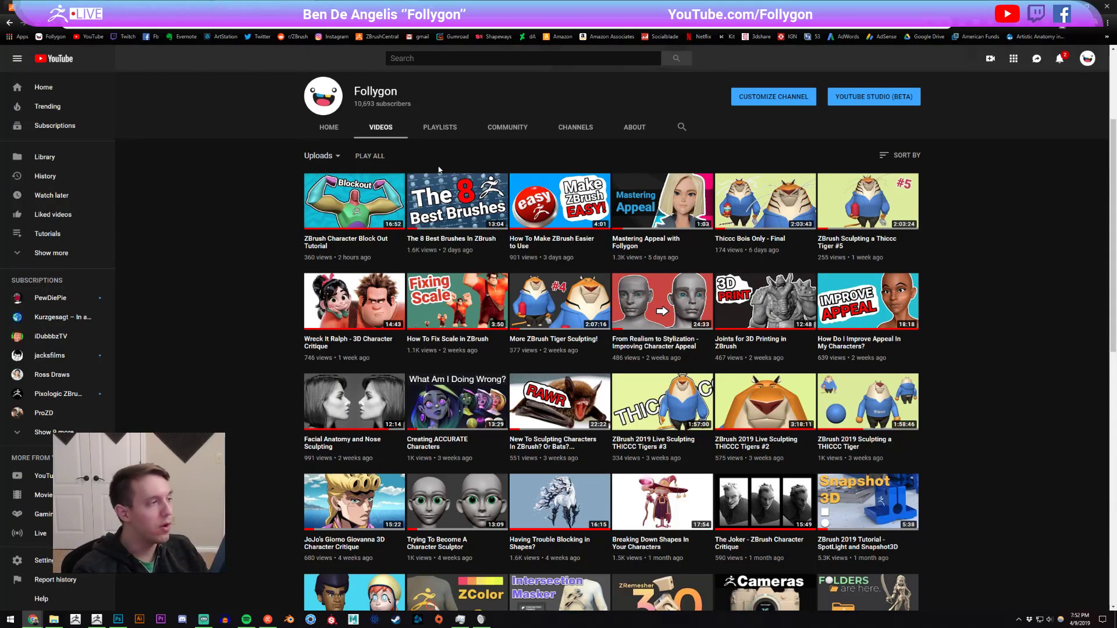
scroll(1002, 405, down, 10)
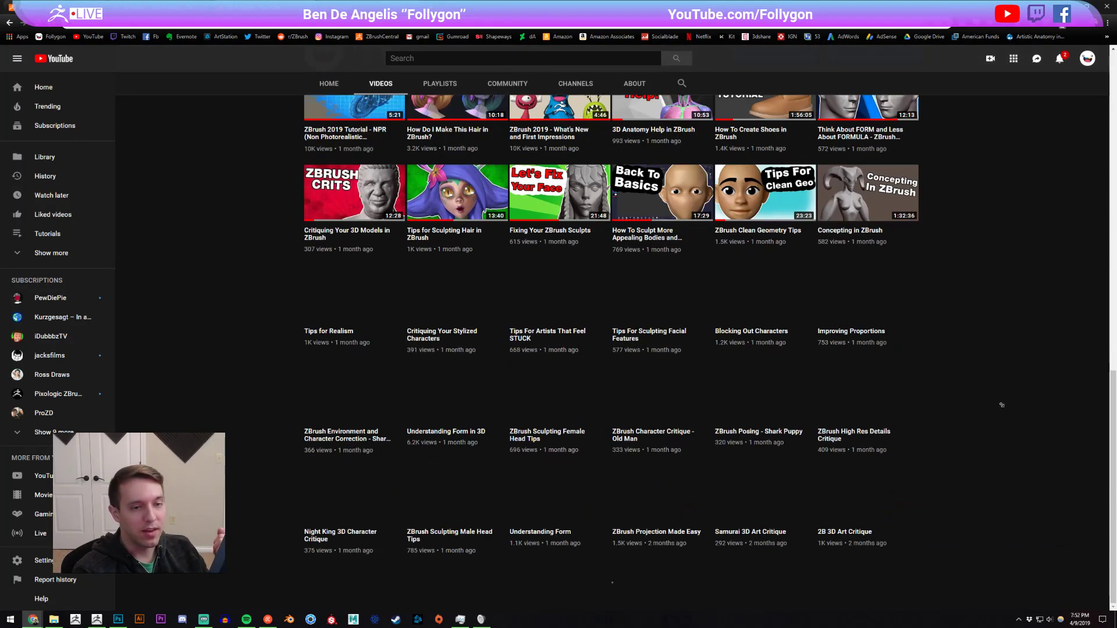
scroll(982, 286, down, 10)
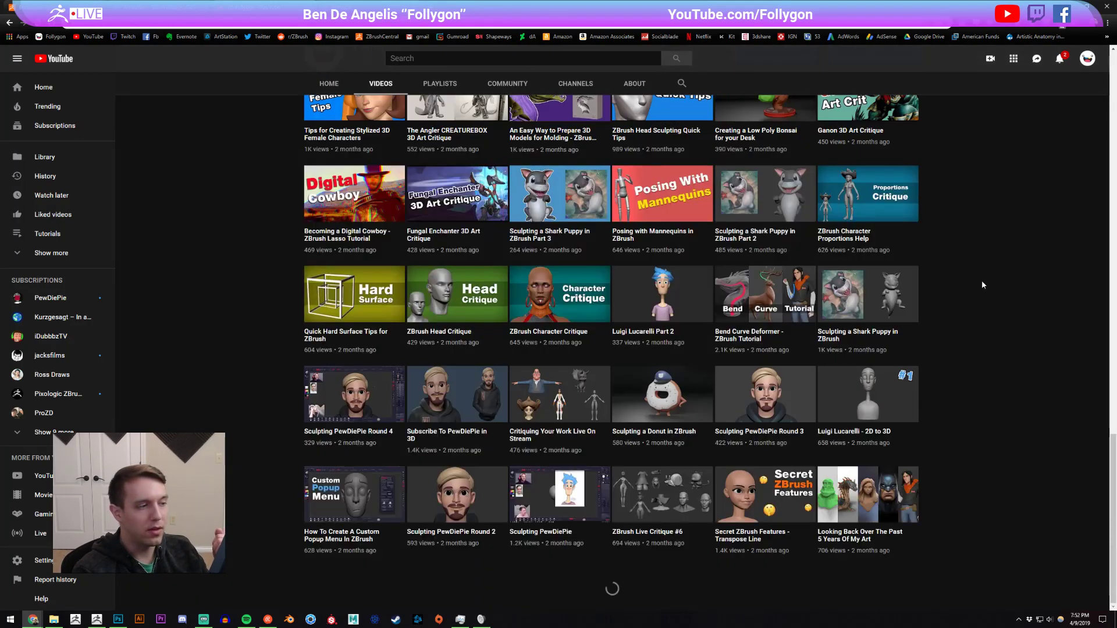
scroll(983, 300, up, 1)
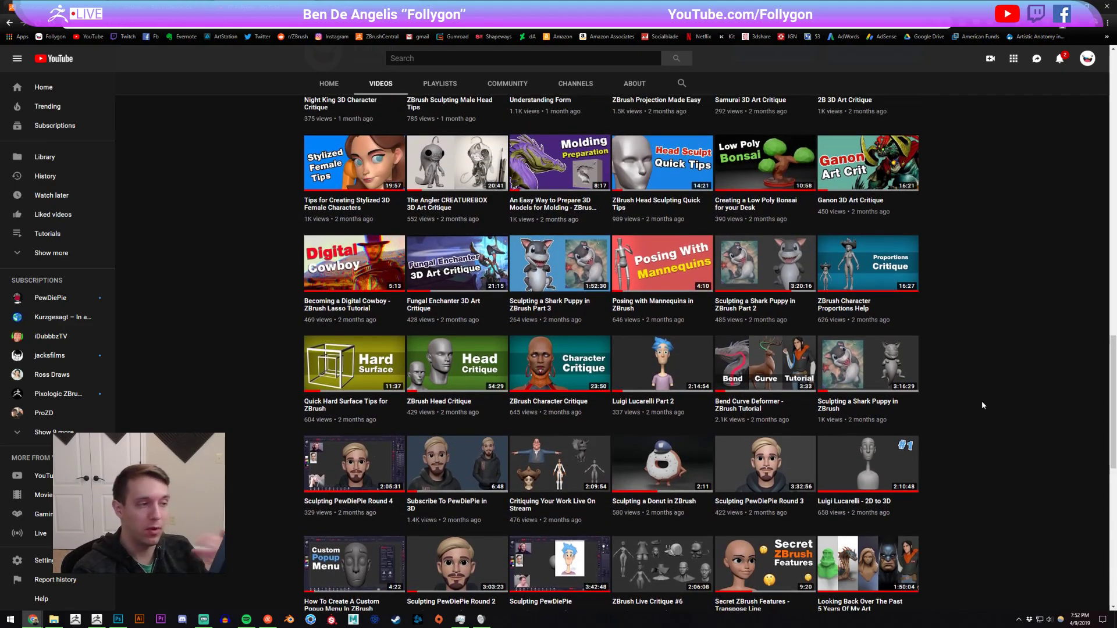
scroll(982, 401, up, 20)
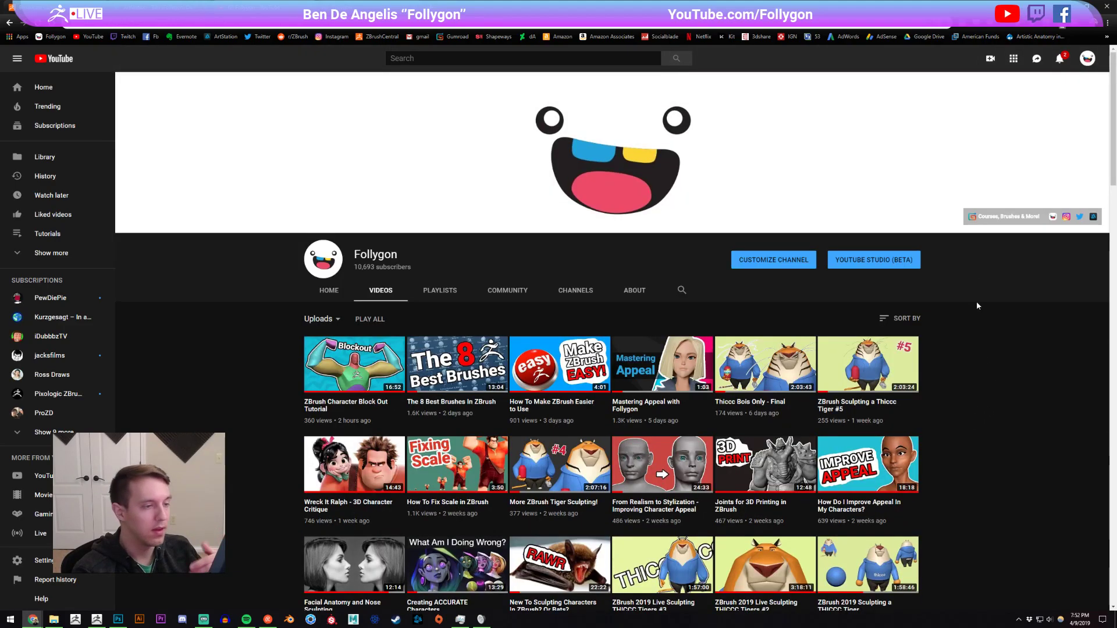
scroll(996, 319, down, 3)
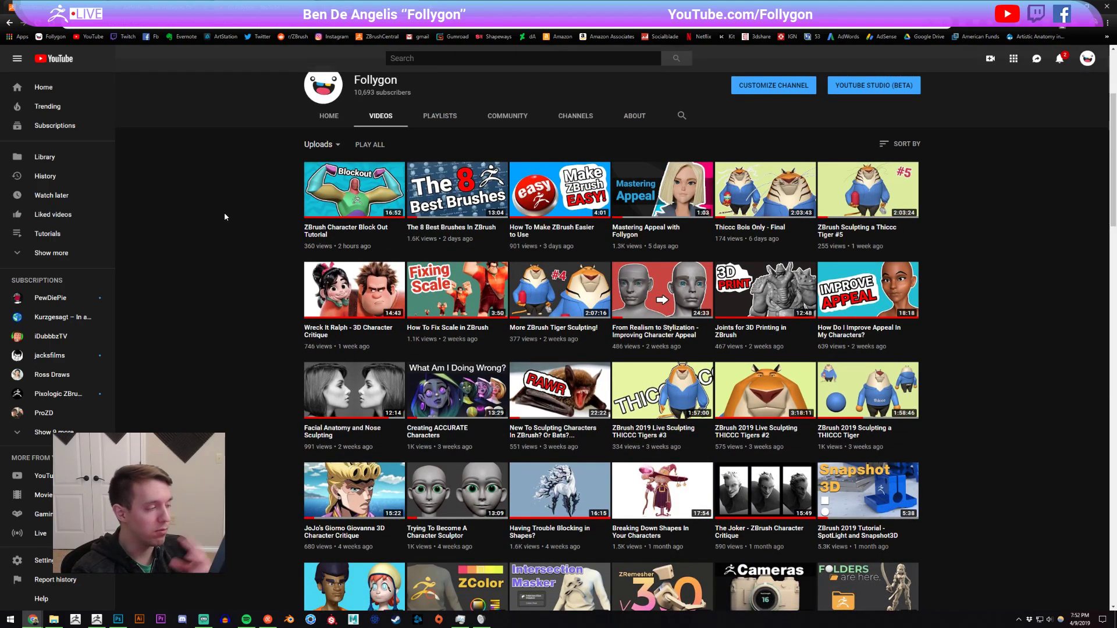
Switch back to ZBrush, thin the isolated moustache's depth with Transpose, and adjust it with the Move brush.
click(97, 620)
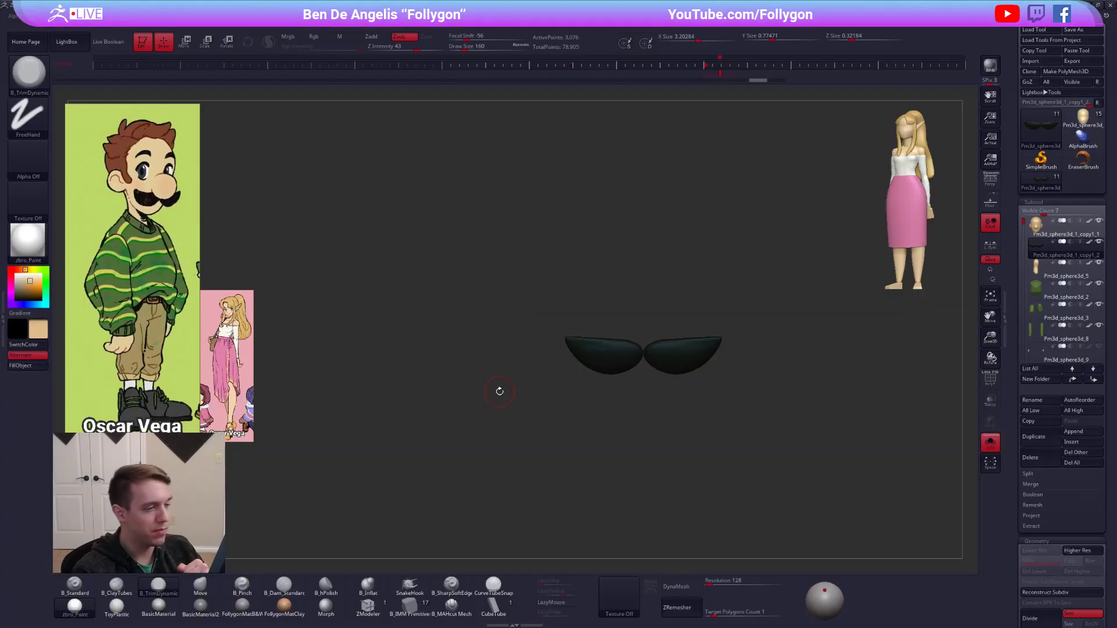
mouse_move(537, 399)
mouse_down()
mouse_move(646, 400)
mouse_move(651, 431)
mouse_move(629, 440)
mouse_up()
key(shift+f)
key(w)
mouse_move(679, 371)
mouse_down()
mouse_move(763, 351)
mouse_move(720, 362)
mouse_up()
mouse_move(745, 407)
mouse_down()
mouse_move(657, 411)
mouse_move(631, 425)
mouse_up()
key(q)
key(space)
click(674, 367)
key(shift+s)
right_drag(626, 373, 648, 376)
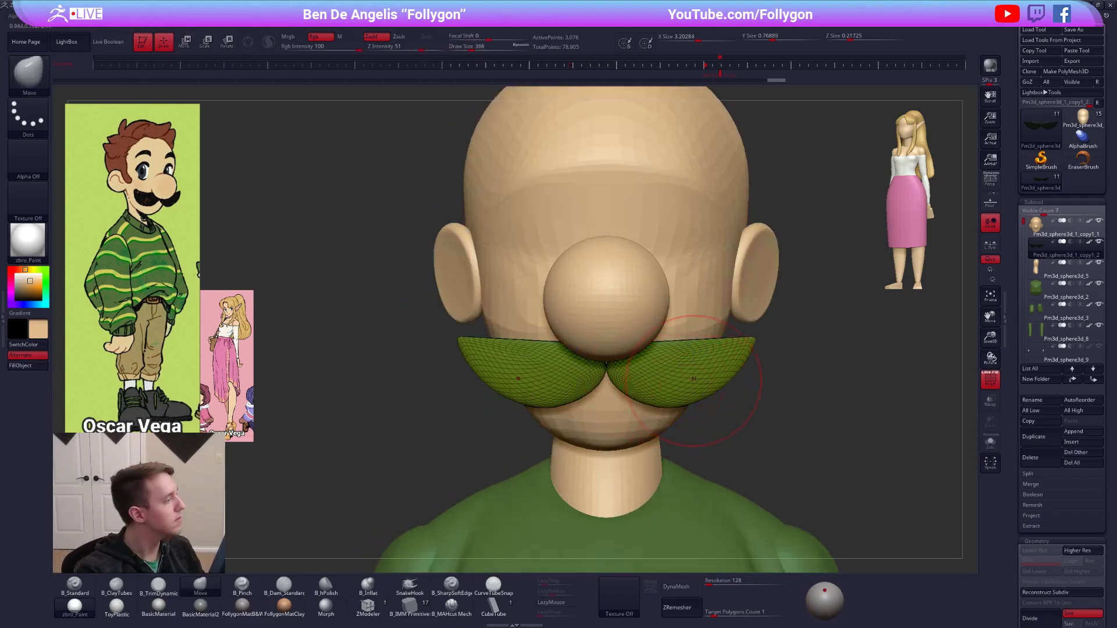
Narrow the moustache slightly in isolation and turn it to an edge-on view from above.
key(w)
mouse_move(689, 383)
mouse_down()
mouse_move(782, 383)
mouse_move(731, 384)
mouse_up()
key(shift+f)
alt+right_drag(732, 384, 686, 338)
key(q)
mouse_move(631, 381)
right_down()
mouse_move(712, 388)
mouse_move(706, 376)
mouse_move(688, 411)
right_up()
key(shift+s)
ctrl+right_drag(684, 370, 694, 382)
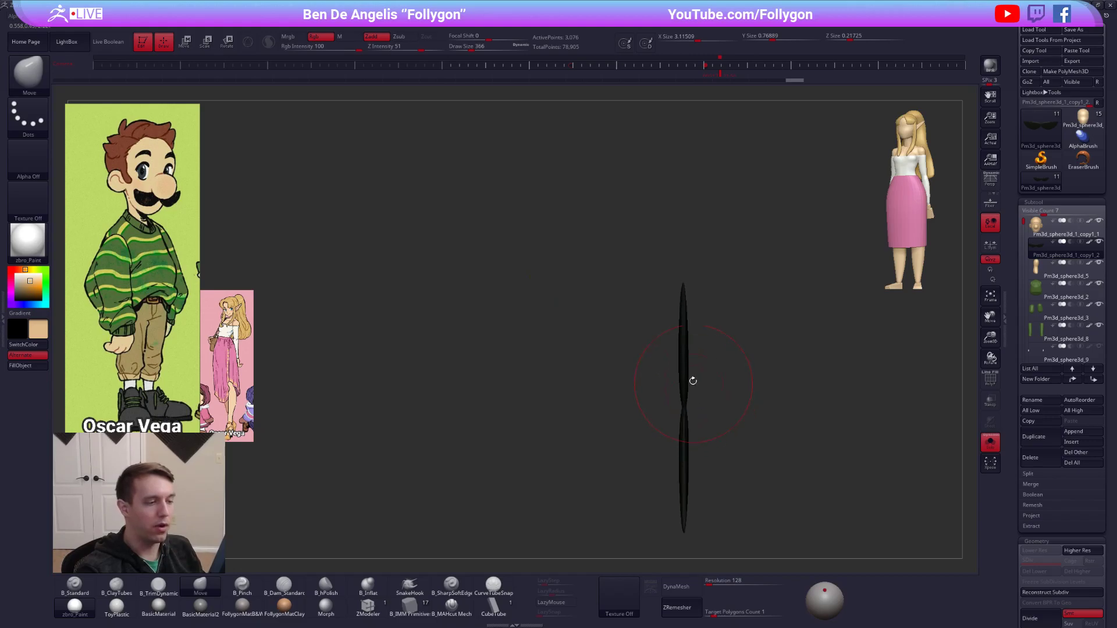
Bend the moustache's outer ends backward with the Move brush at draw size 519 and a Transpose rotation.
key(space)
drag(682, 386, 692, 386)
drag(680, 352, 685, 351)
key(r)
drag(685, 406, 705, 257)
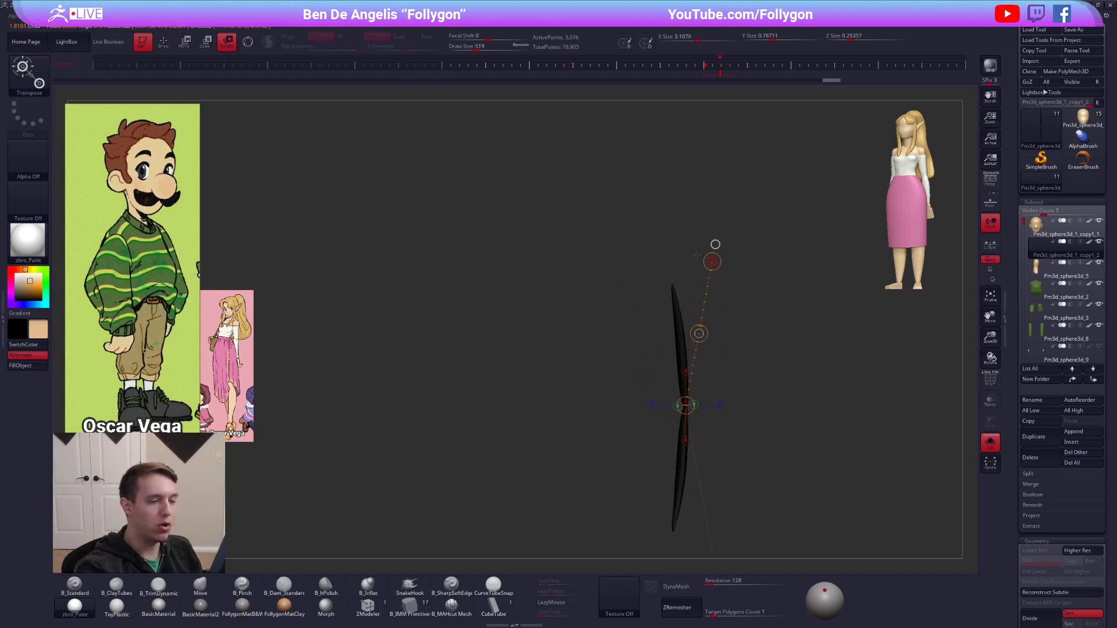
key(shift+s)
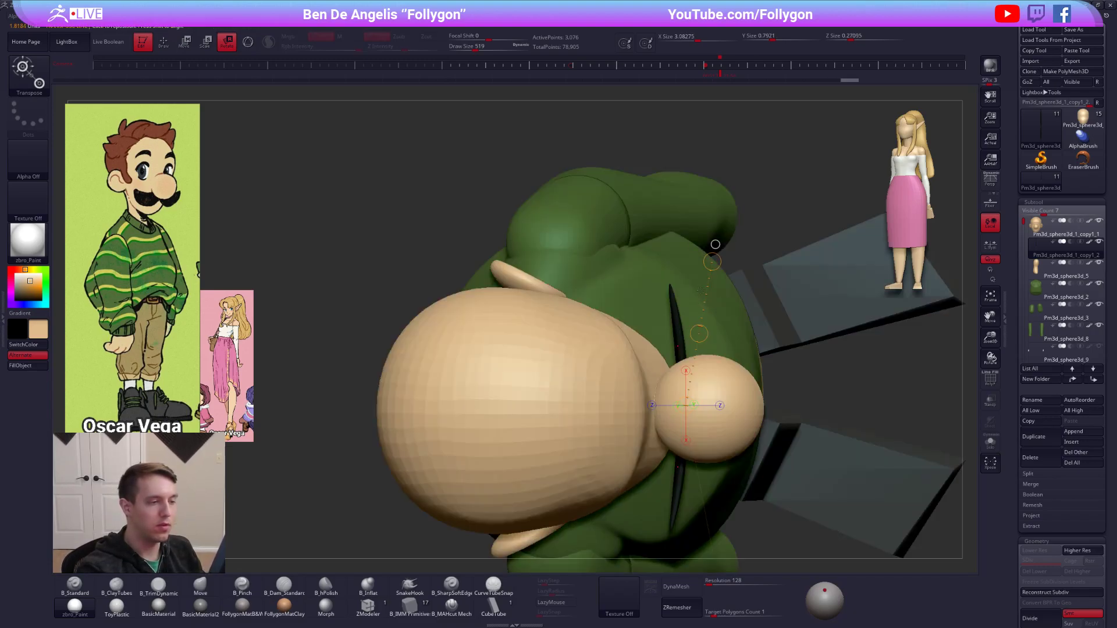
key(shift+s)
Pull the moustache's halves into a deeper backward curve with the Move brush at draw size 519.
key(q)
drag(671, 347, 672, 363)
mouse_move(677, 349)
ctrl+right_down()
mouse_move(710, 339)
mouse_move(704, 367)
mouse_move(723, 382)
ctrl+right_up()
key(shift+f)
right_drag(694, 345, 682, 431)
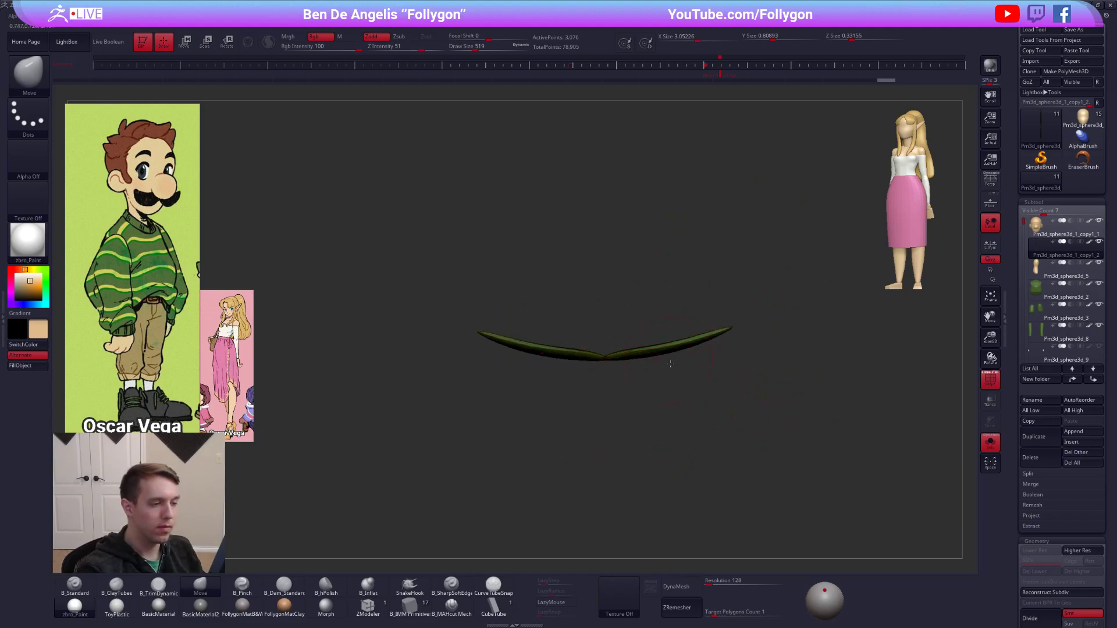
Smooth out the moustache's curve as seen from above, using the Move brush at draw sizes 615 and 447.
right_drag(670, 362, 677, 354)
key(shift+space)
key(space)
drag(685, 341, 687, 350)
drag(647, 352, 649, 359)
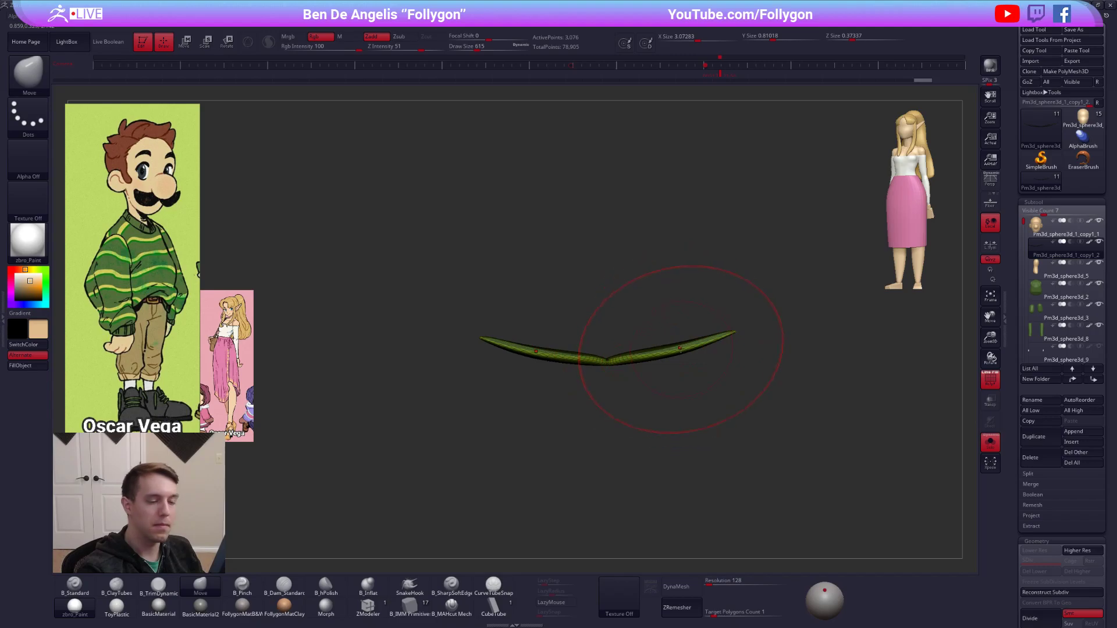
right_drag(679, 345, 690, 353)
key(space)
drag(686, 355, 673, 353)
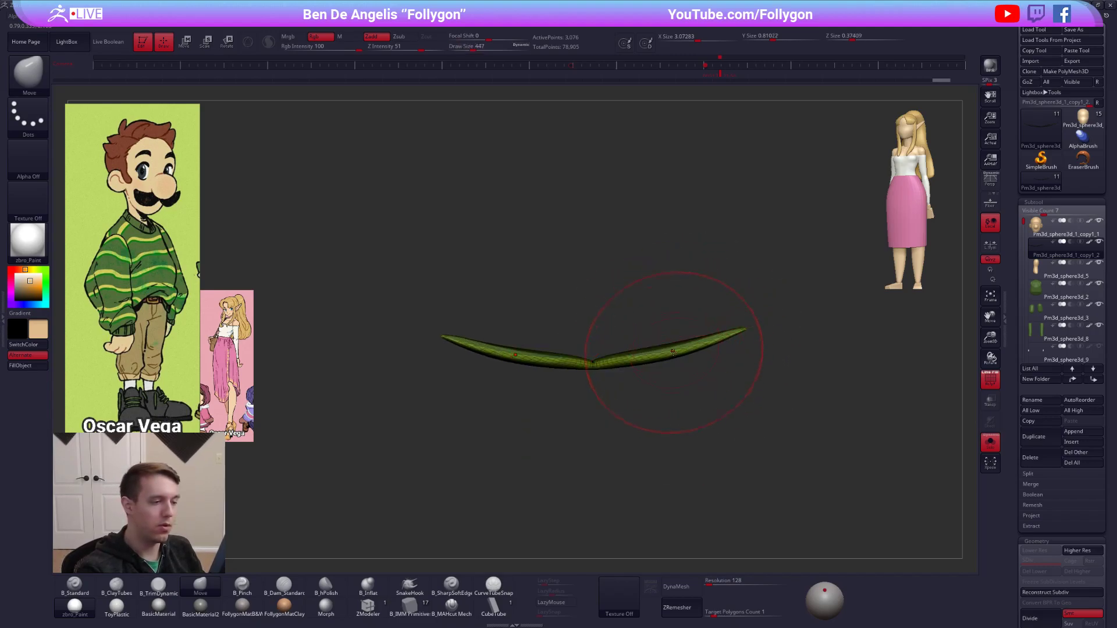
Fine-tune the moustache's thickness and curvature with the Move brush at draw size 447, and bring back the whole character.
mouse_move(667, 361)
right_down()
mouse_move(685, 334)
mouse_move(692, 357)
mouse_move(685, 333)
right_up()
right_drag(689, 351, 690, 345)
drag(693, 379, 711, 391)
right_drag(698, 375, 686, 391)
drag(661, 377, 671, 386)
right_drag(681, 393, 687, 384)
drag(726, 396, 728, 393)
right_drag(727, 393, 742, 301)
key(shift+f)
key(alt+s)
ctrl+right_click(792, 360)
ctrl+right_drag(792, 389, 814, 460)
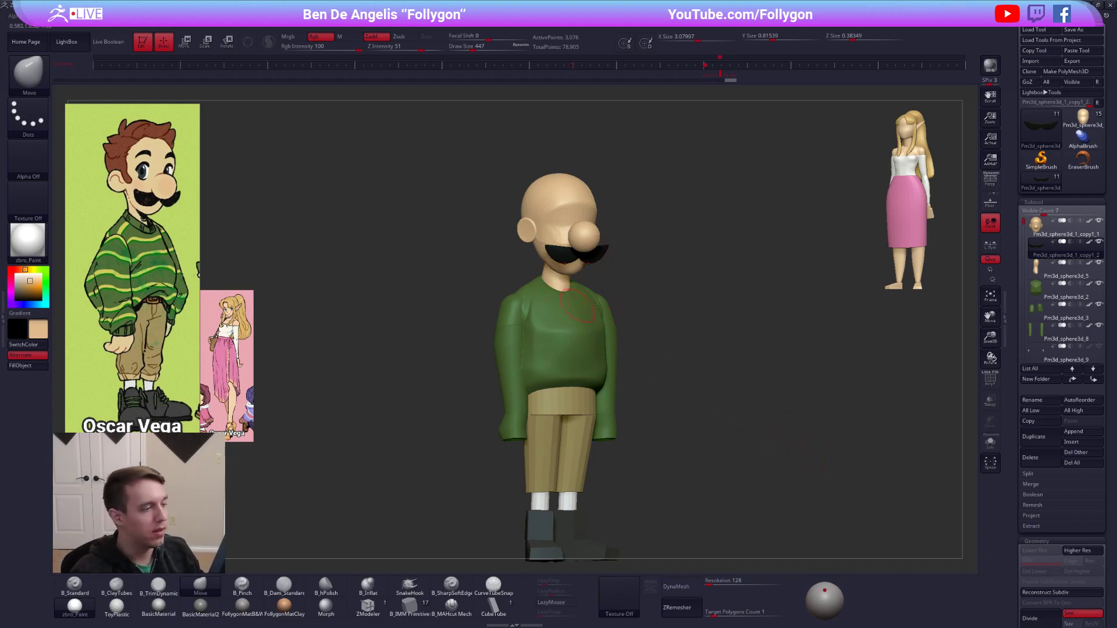
Set the Move brush's draw size to 414 and bring up the quick popup of brush settings.
key(space)
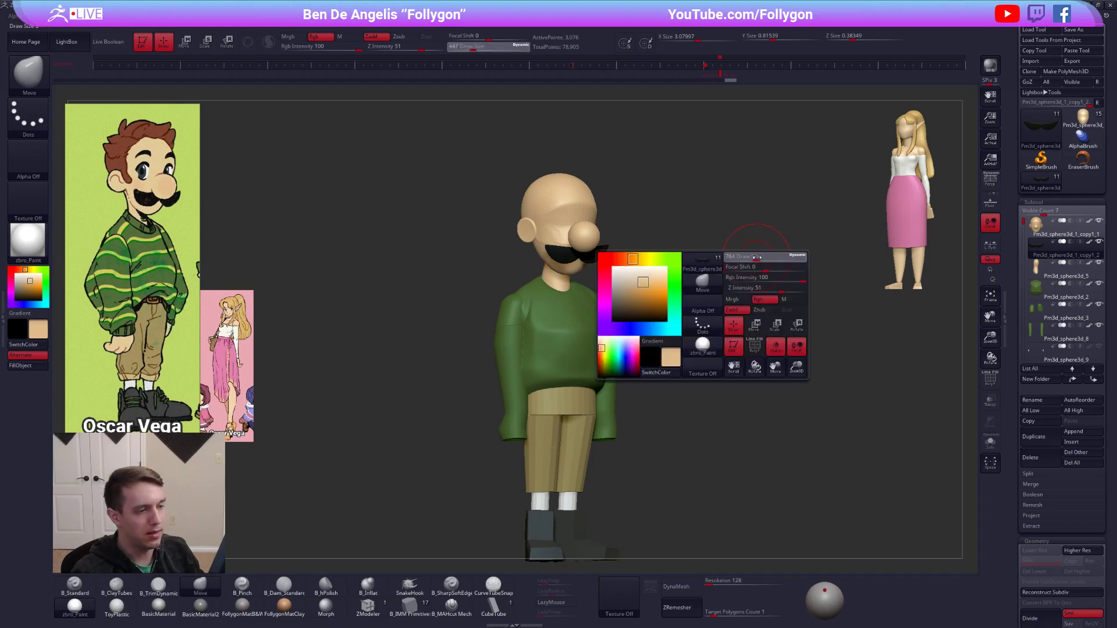
key(ctrl+shift+space)
key(ctrl+shift+space)
ctrl+shift+click(765, 420)
key(b)
key(m)
key(v)
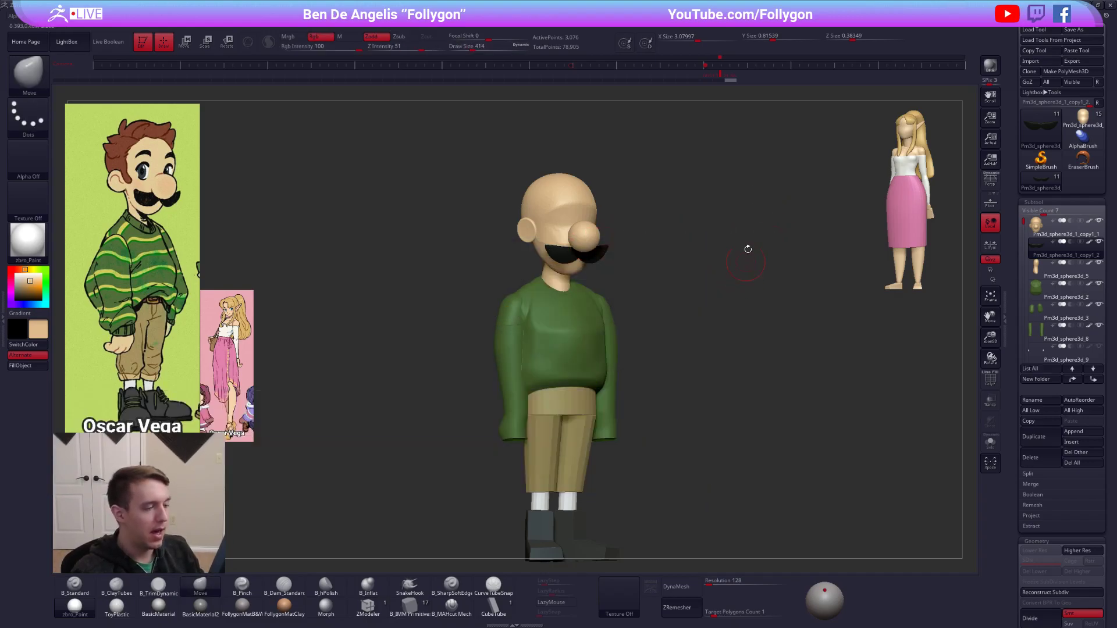
key(space)
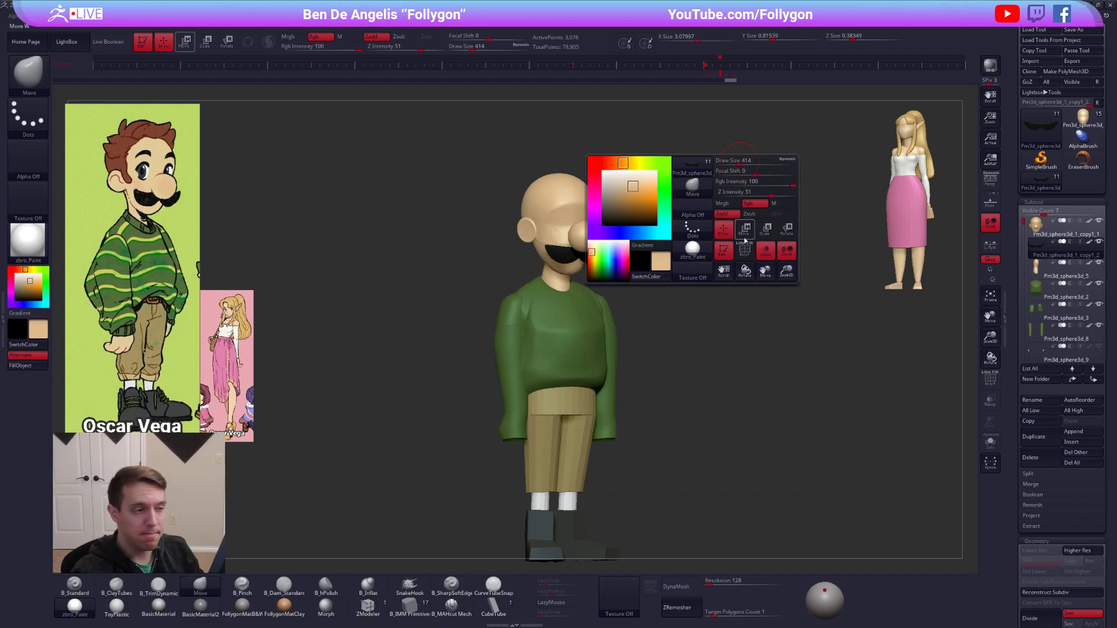
key(space)
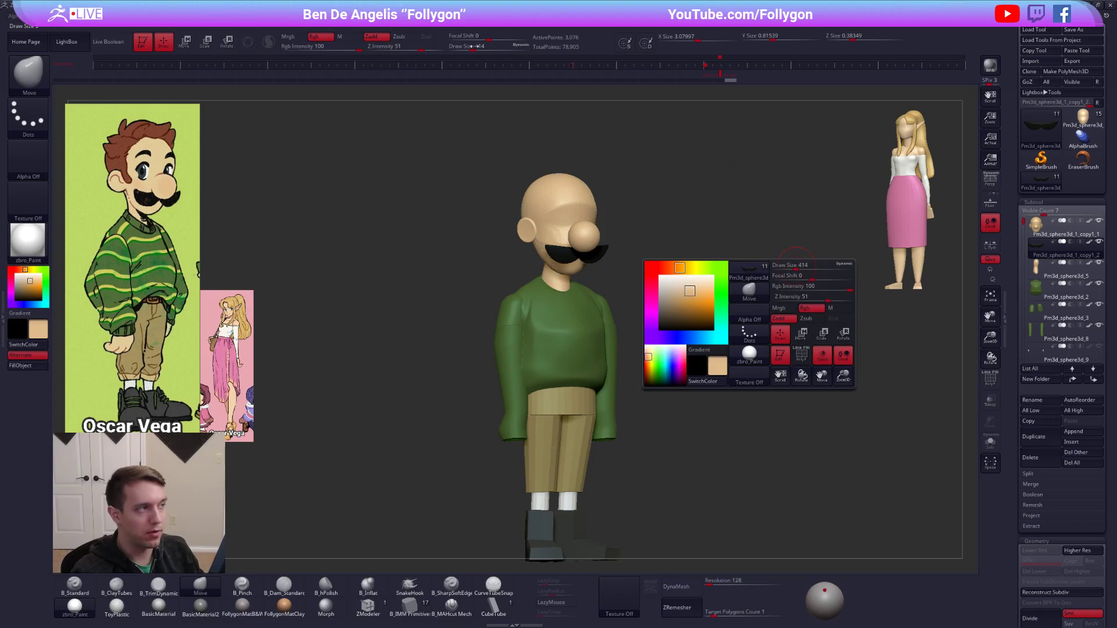
click(818, 296)
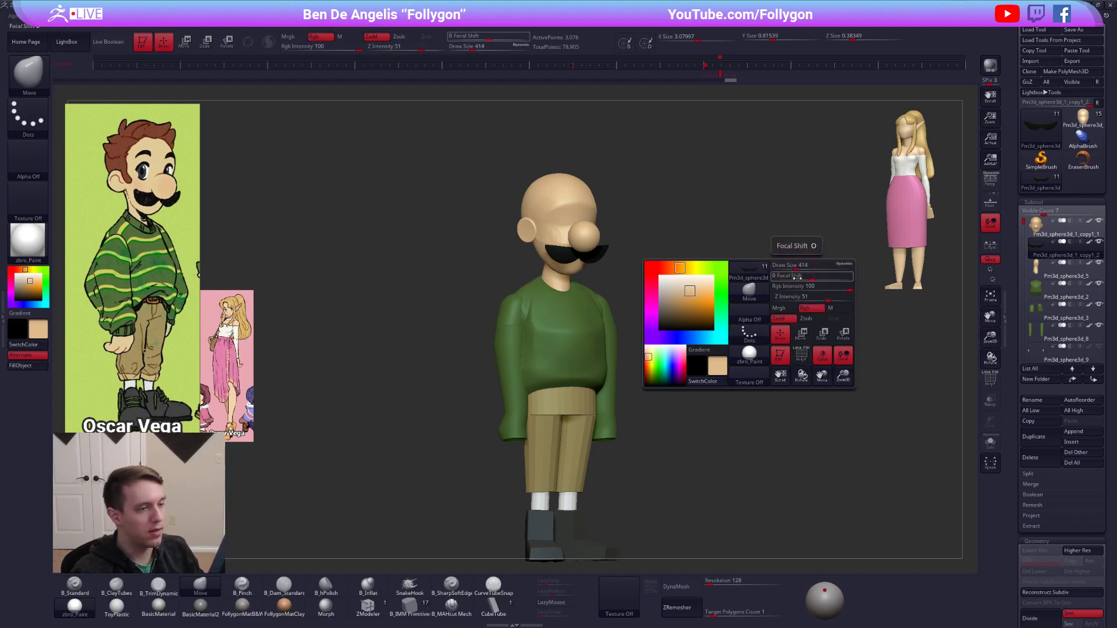
click(801, 333)
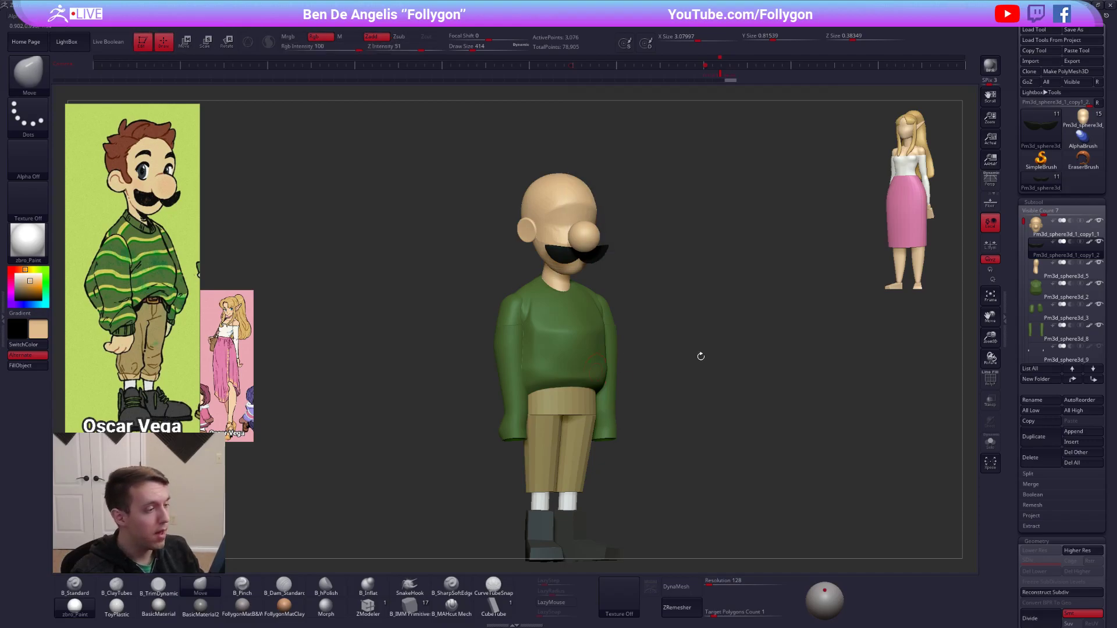
Cycle through the brushes assigned to shortcuts, including B_TrimDynamic, and bring up the MaskLasso brush.
key(1)
key(3)
key(4)
key(5)
key(1)
key(3)
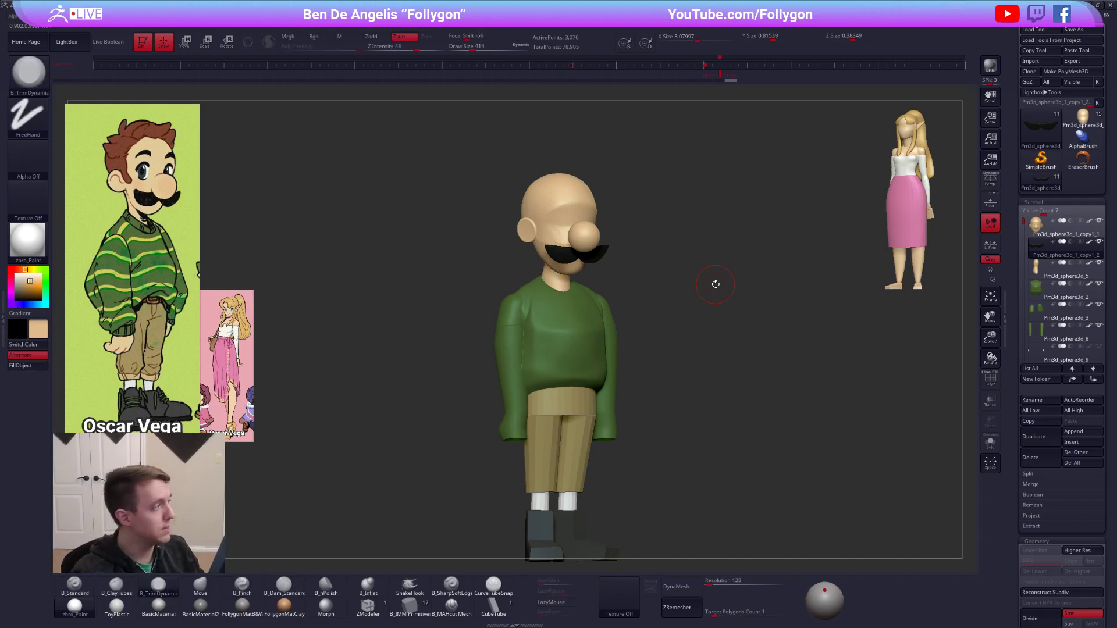
mouse_move(640, 226)
ctrl+mouse_down()
mouse_move(555, 169)
mouse_move(637, 213)
ctrl+mouse_up()
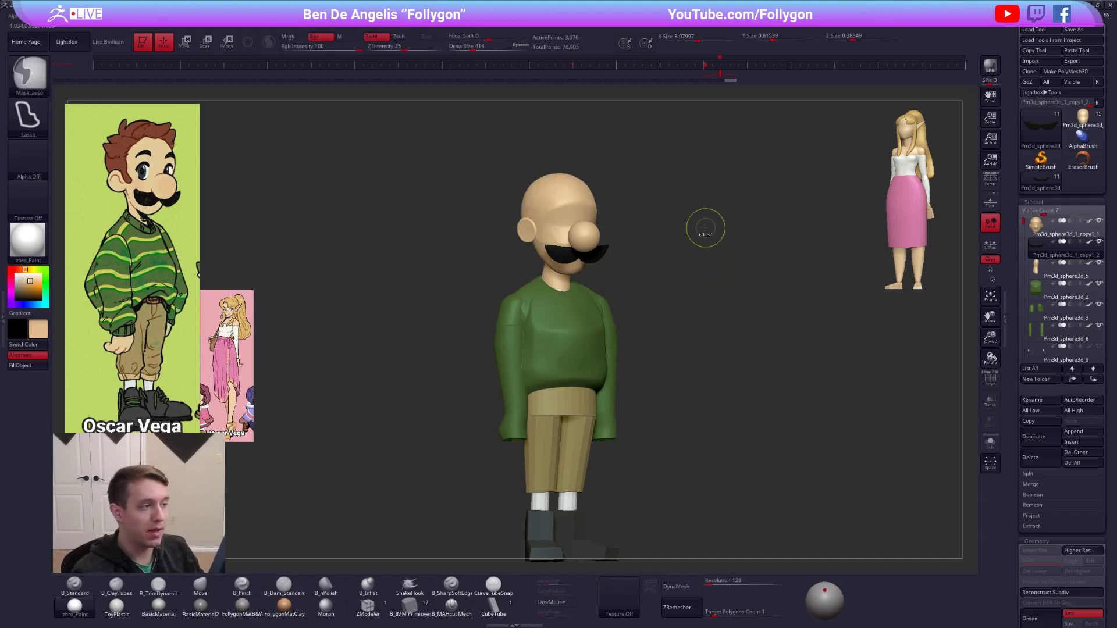
key(ctrl)
key(ctrl+shift)
mouse_move(663, 273)
ctrl+shift+mouse_down()
mouse_move(576, 198)
mouse_move(625, 273)
ctrl+shift+mouse_up()
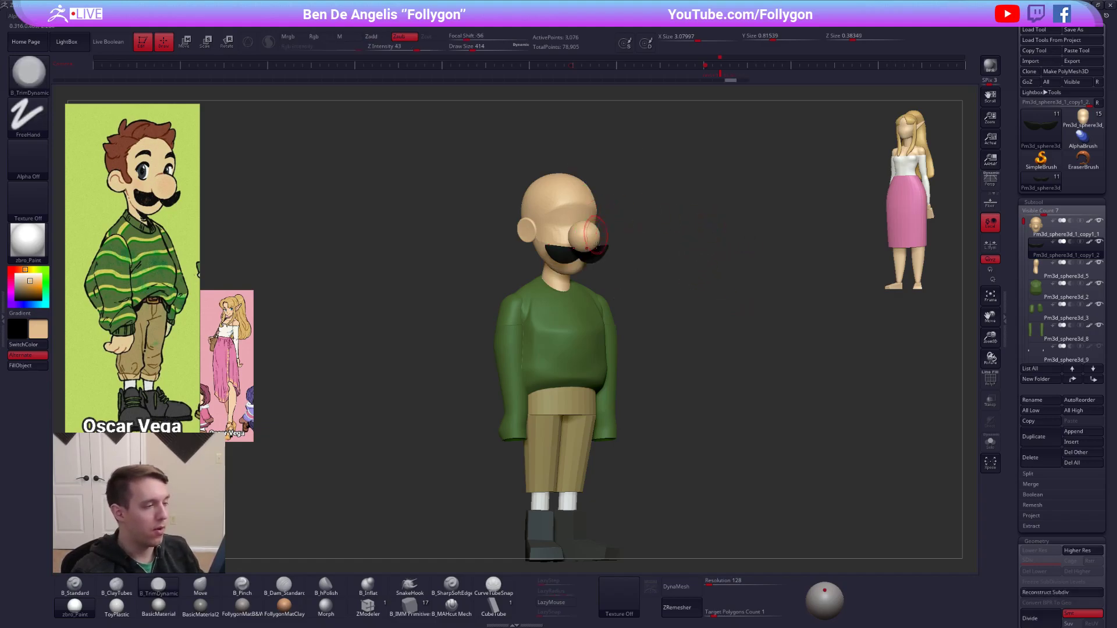
Check the moustache on the face from the front, and select the Move brush and the head subtool.
alt+drag(658, 241, 675, 297)
key(shift+f)
alt+drag(616, 272, 698, 326)
key(shift+f)
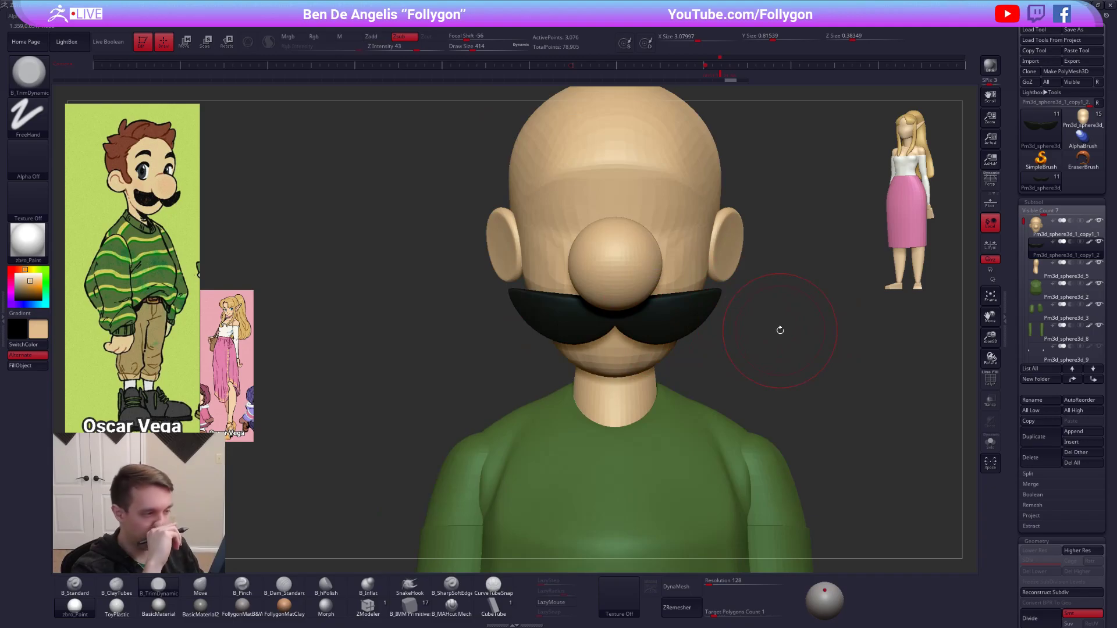
mouse_move(794, 469)
alt+mouse_down()
mouse_move(768, 461)
mouse_move(752, 480)
alt+mouse_up()
key(b)
key(m)
key(v)
alt+click(694, 286)
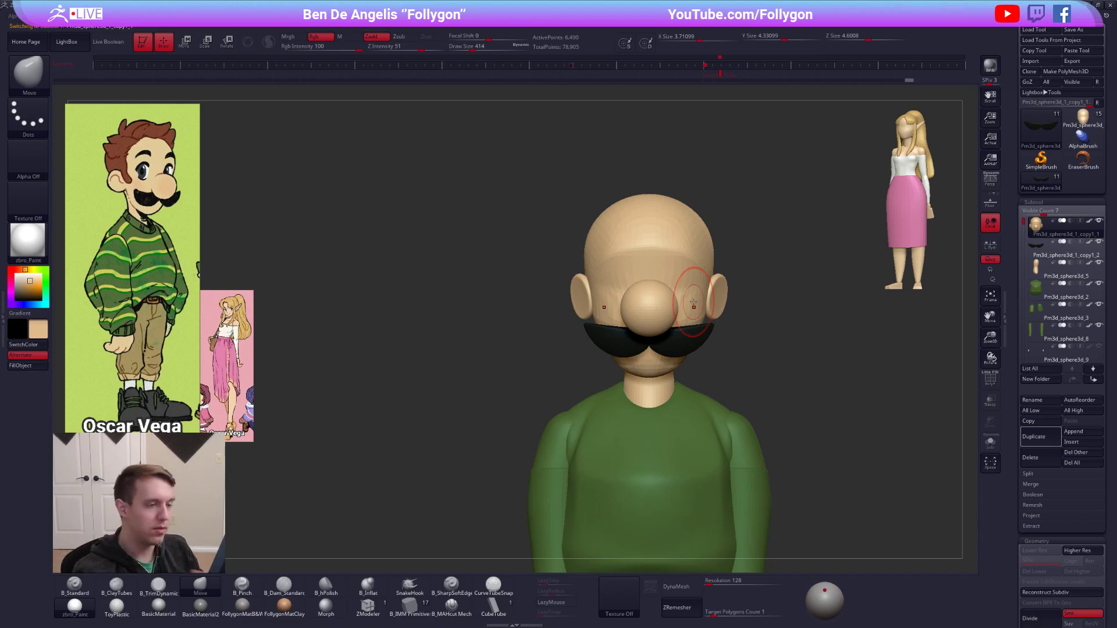
Mask the whole head except the ears and set the Move brush's draw size to 414.
key(w)
ctrl+click(723, 297)
key(q)
drag(736, 320, 651, 360)
key(space)
click(692, 310)
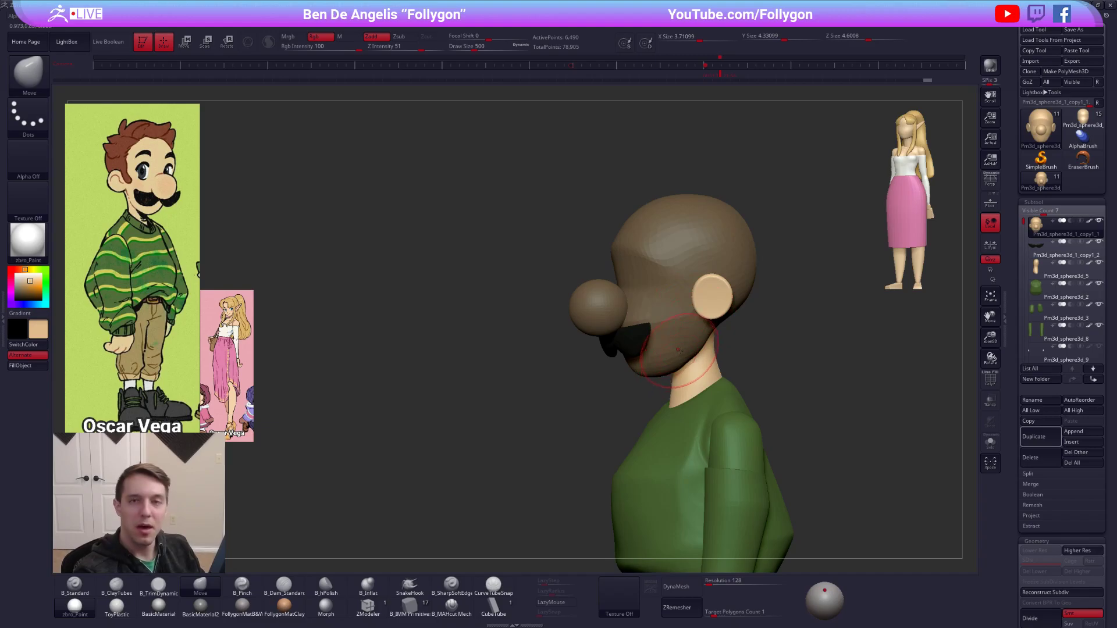
key(space)
click(716, 286)
Reshape the unmasked ears with the Move brush from both sides of the head.
drag(713, 291, 716, 287)
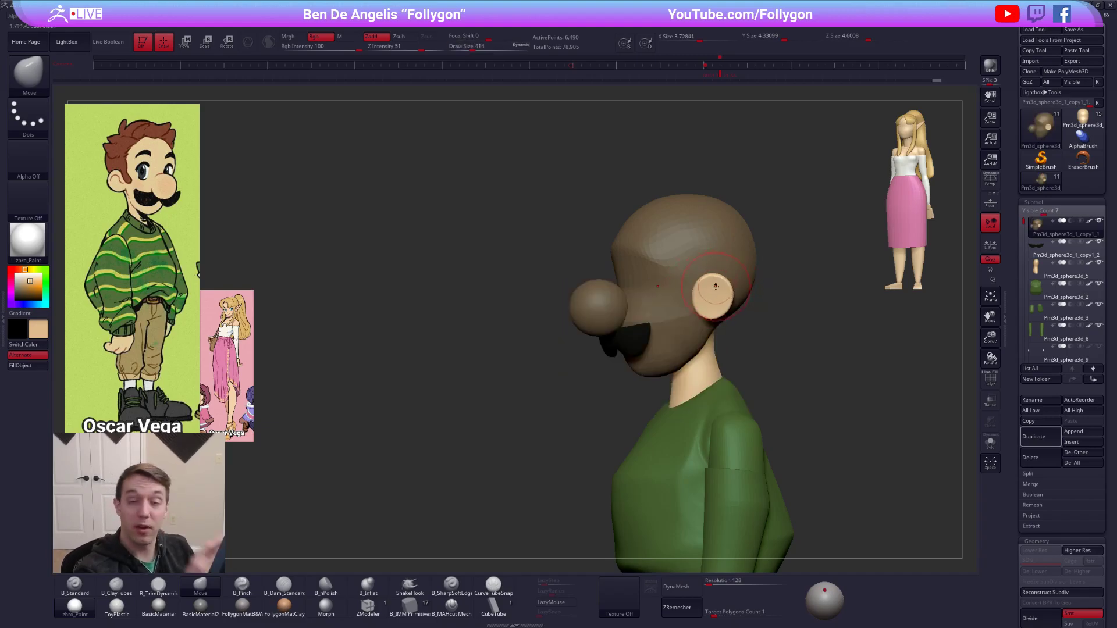
alt+right_drag(715, 287, 717, 314)
right_drag(517, 312, 622, 333)
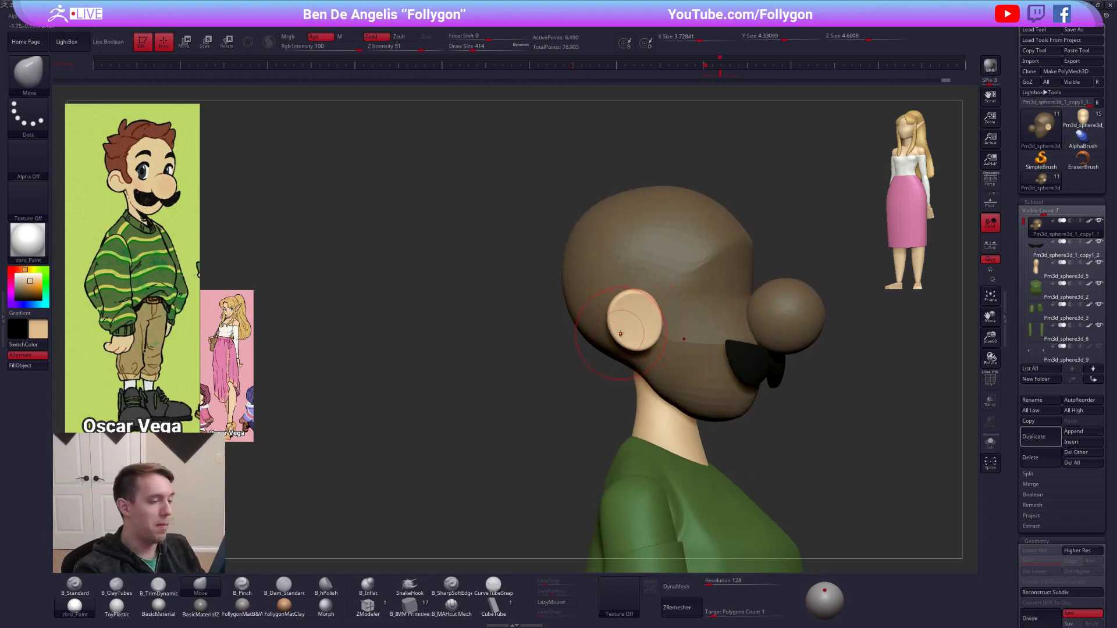
drag(619, 314, 621, 320)
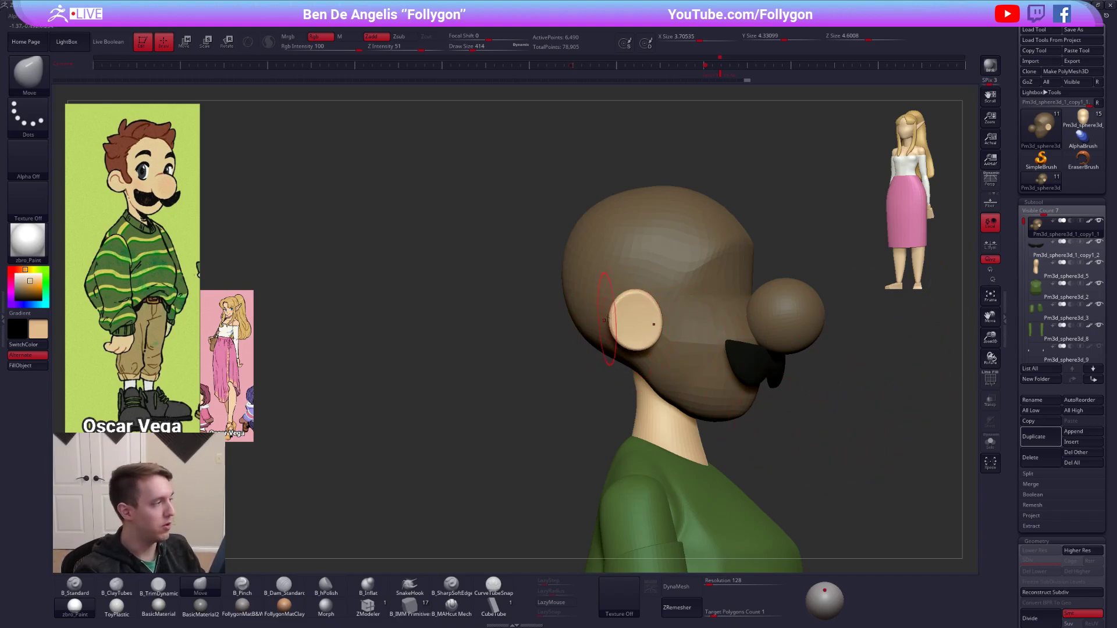
right_drag(663, 329, 666, 334)
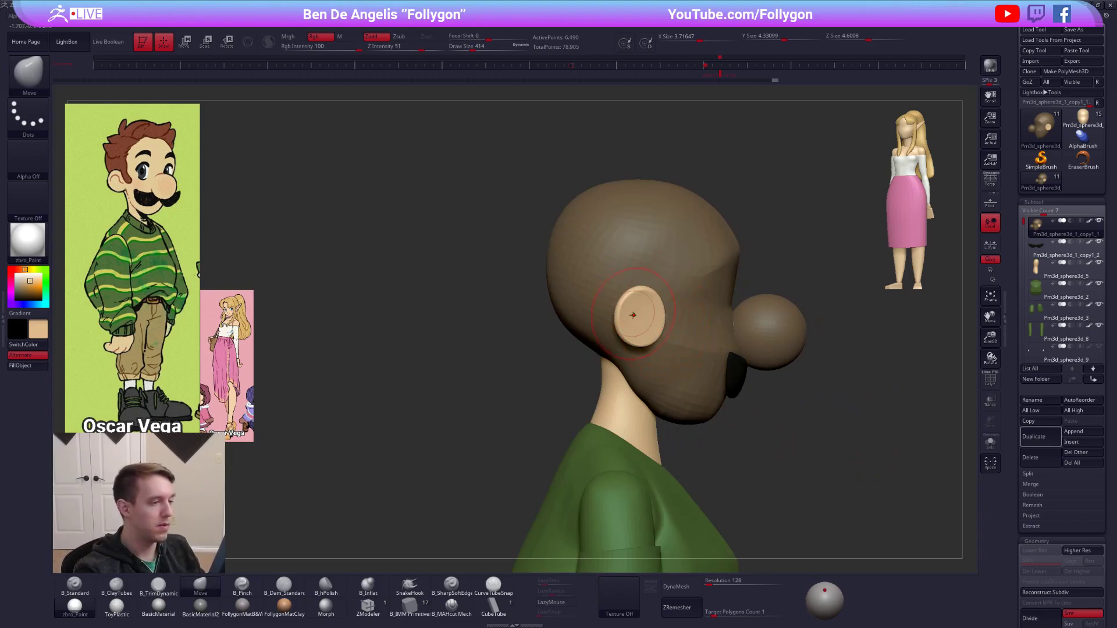
right_drag(633, 312, 621, 307)
Undo the last ear stroke, refine the ear's outline at Move brush draw size 279, and clear the mask.
key(space)
drag(638, 326, 628, 326)
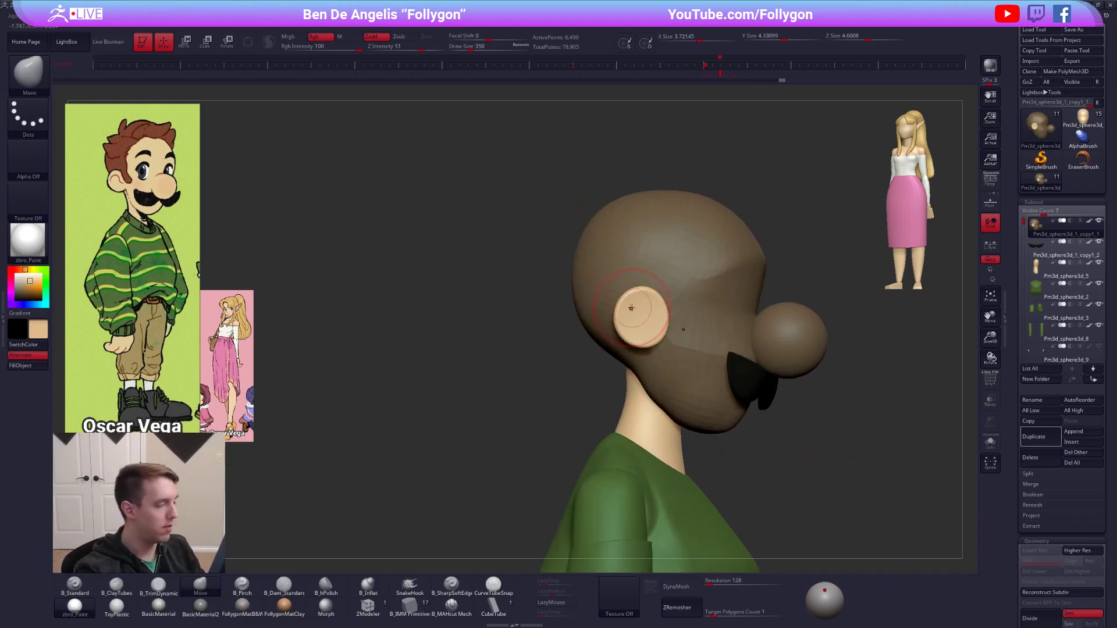
key(ctrl+z)
key(space)
drag(648, 346, 639, 346)
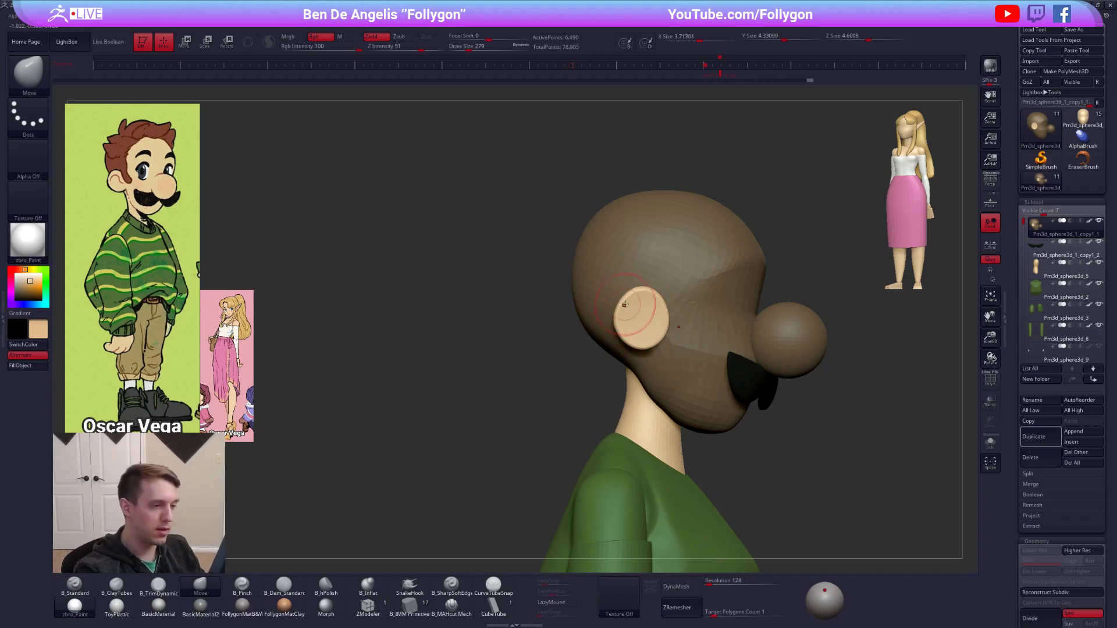
right_drag(666, 313, 755, 329)
alt+right_drag(798, 382, 736, 366)
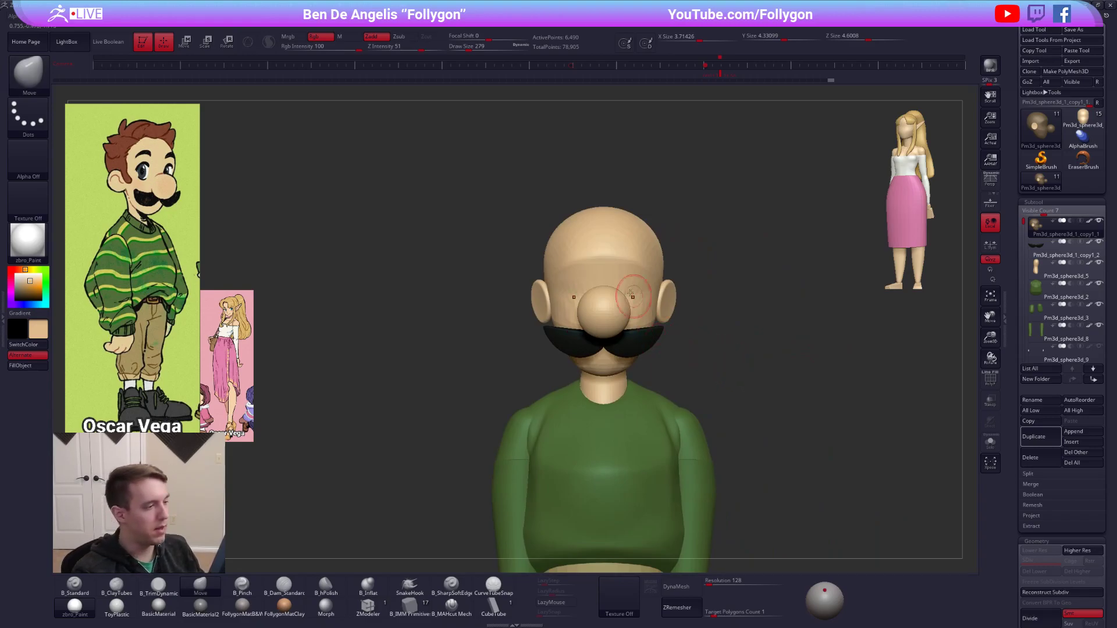
mouse_move(600, 268)
alt+right_down()
mouse_move(588, 251)
mouse_move(626, 285)
alt+right_up()
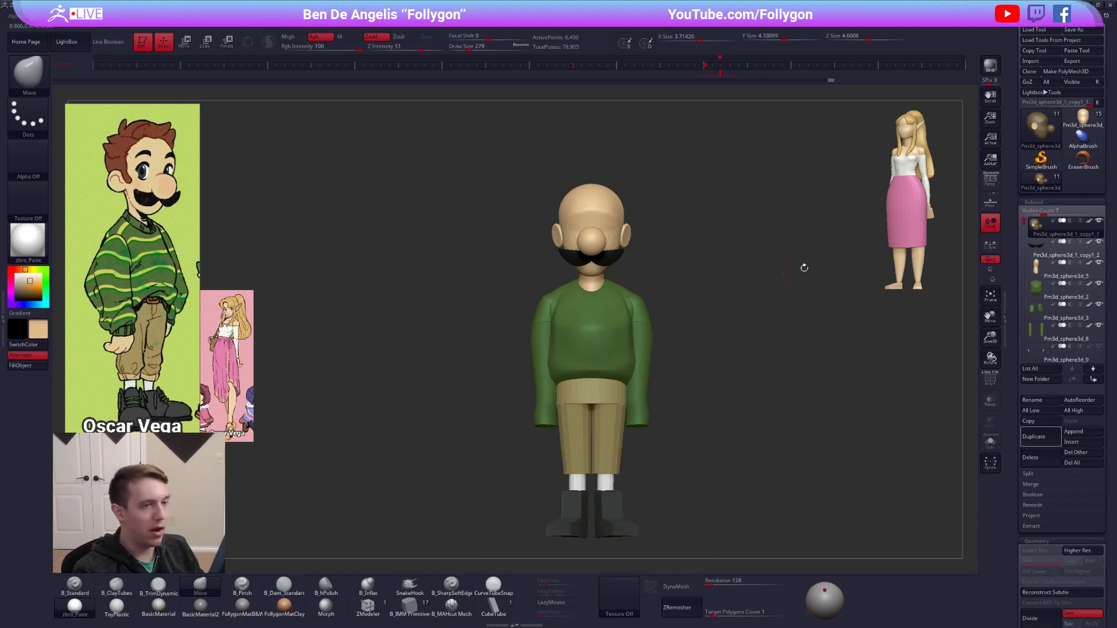
Switch to the blonde female character, turn her to a three-quarter view with perspective on, and snapshot her onto the canvas.
click(1067, 124)
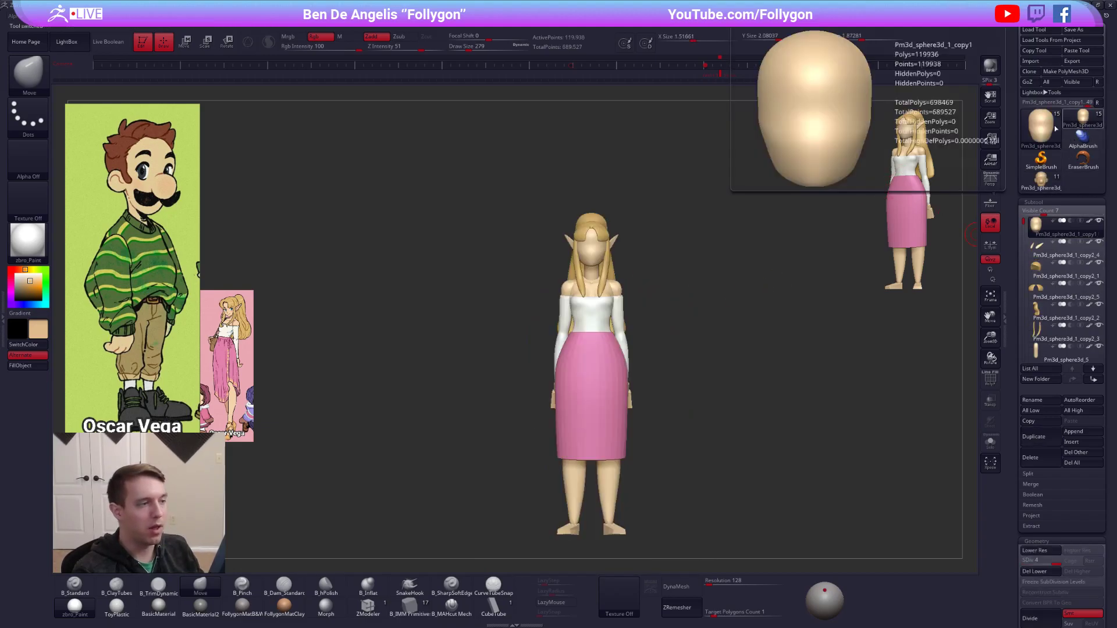
mouse_move(641, 325)
alt+right_down()
mouse_move(740, 304)
mouse_move(699, 304)
mouse_move(732, 310)
mouse_move(691, 386)
mouse_move(691, 437)
alt+right_up()
alt+right_drag(704, 337, 730, 294)
click(991, 180)
right_drag(836, 219, 823, 225)
key(shift)
key(shift+s)
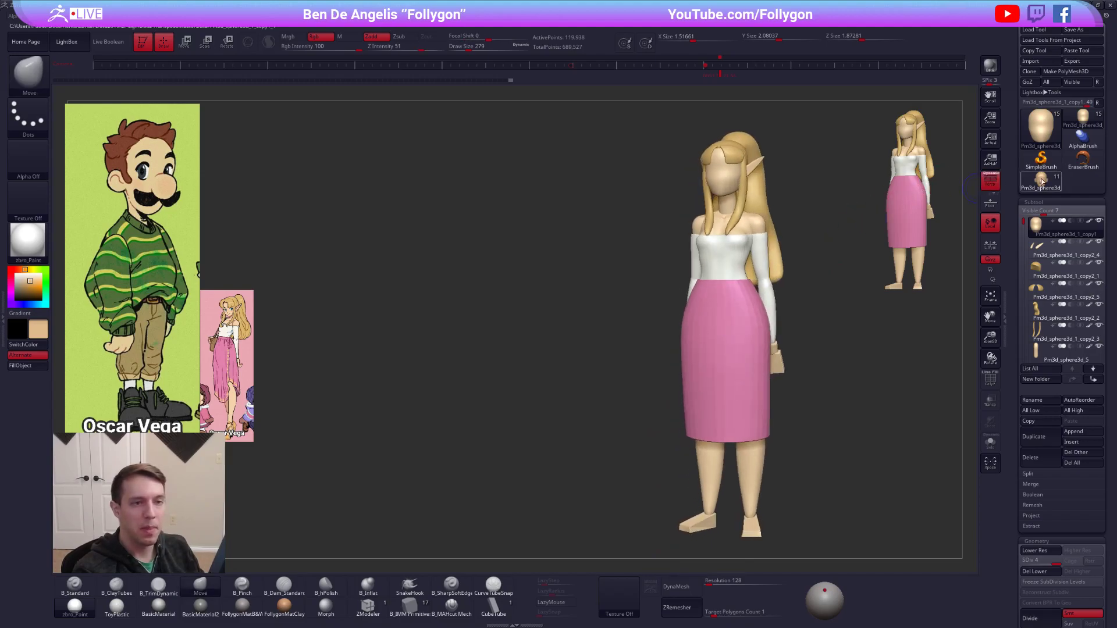
Bring back the moustached character and place him beside the female character's snapshot in a three-quarter view.
click(1041, 181)
alt+right_drag(800, 266, 600, 265)
right_drag(611, 314, 563, 341)
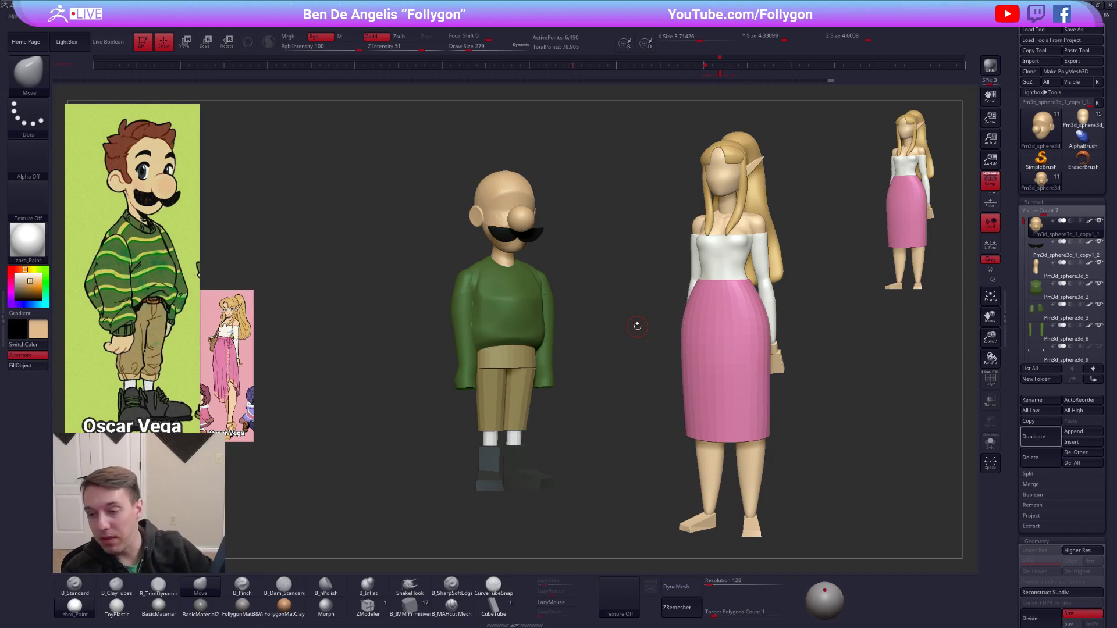
Select the moustache subtool and inspect the character's wireframe, leaving the polyframe display off.
alt+click(529, 238)
key(shift+f)
alt+drag(559, 260, 611, 269)
key(shift+f)
alt+drag(629, 337, 607, 365)
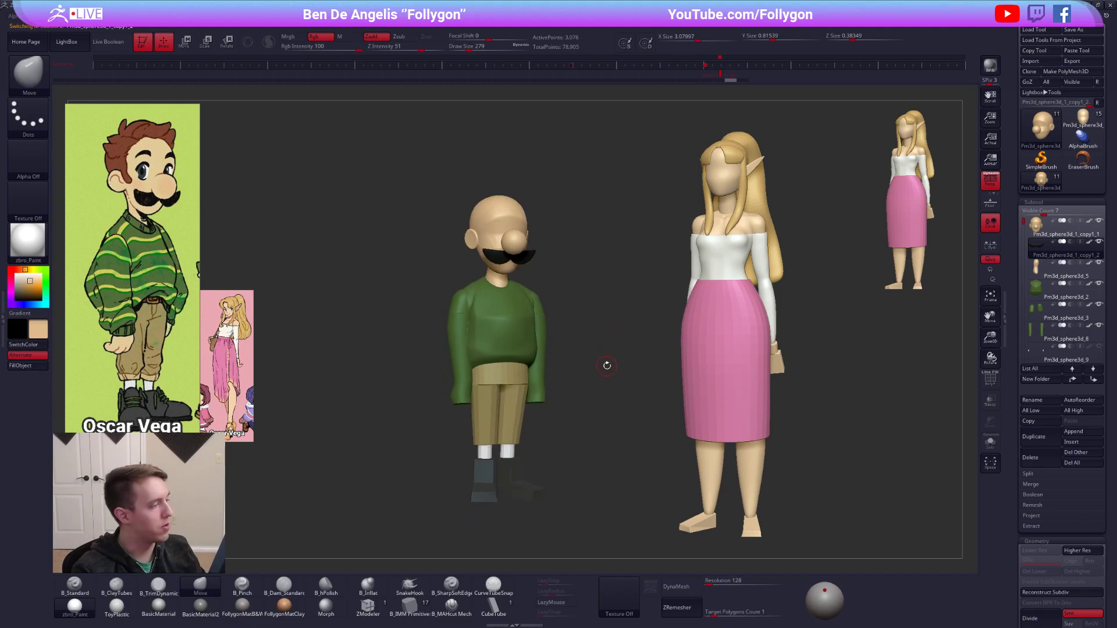
Glance at the YouTube channel's video list in Chrome, return to ZBrush, and reposition the moustached character beside the snapshot.
key(alt+Tab)
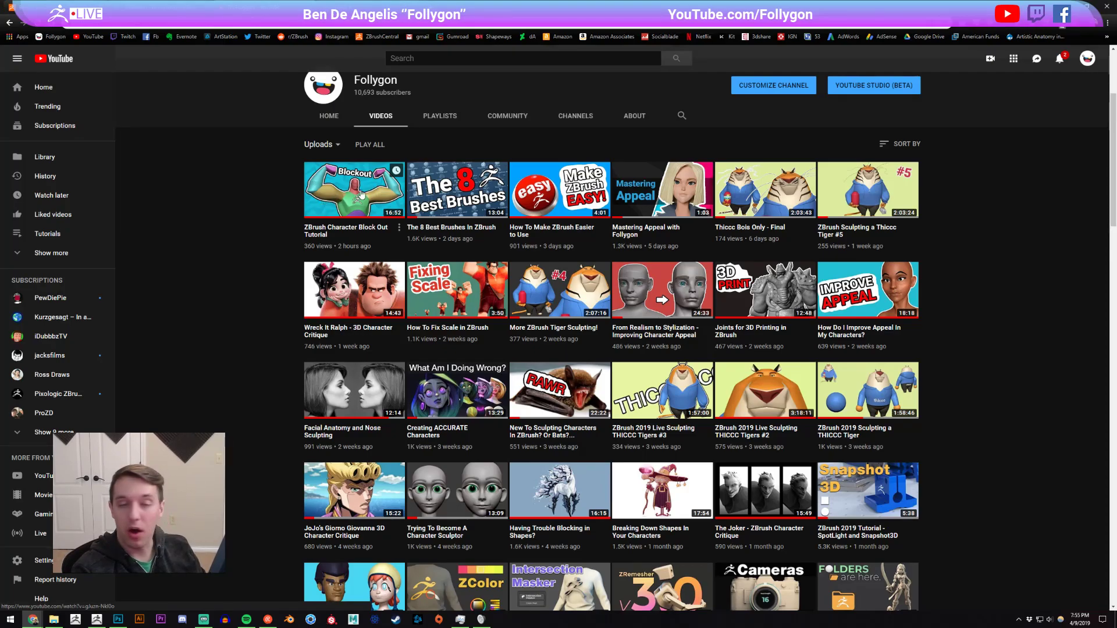
key(alt+Tab)
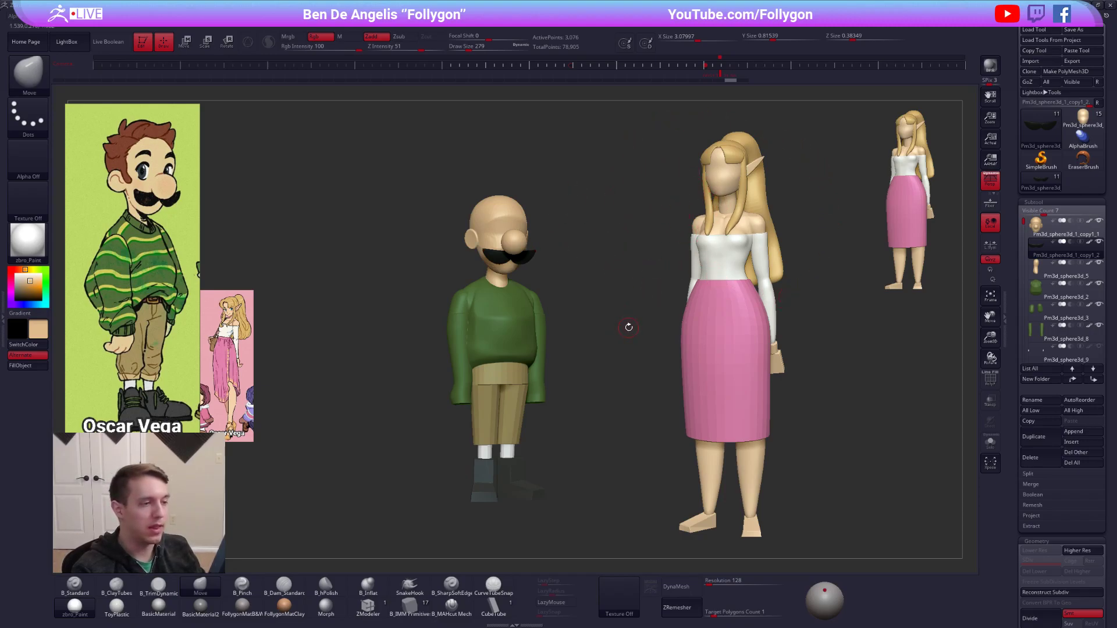
drag(605, 275, 598, 298)
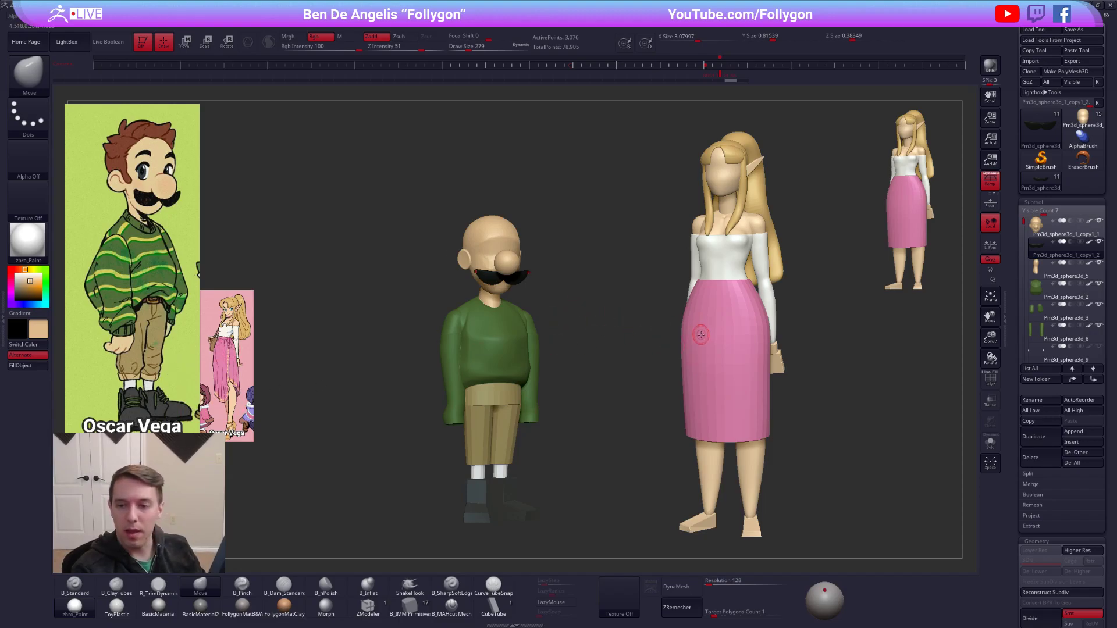
Switch to Chrome and look through the YouTube uploads, the ArtStation portfolio and the product store page.
key(alt+Tab)
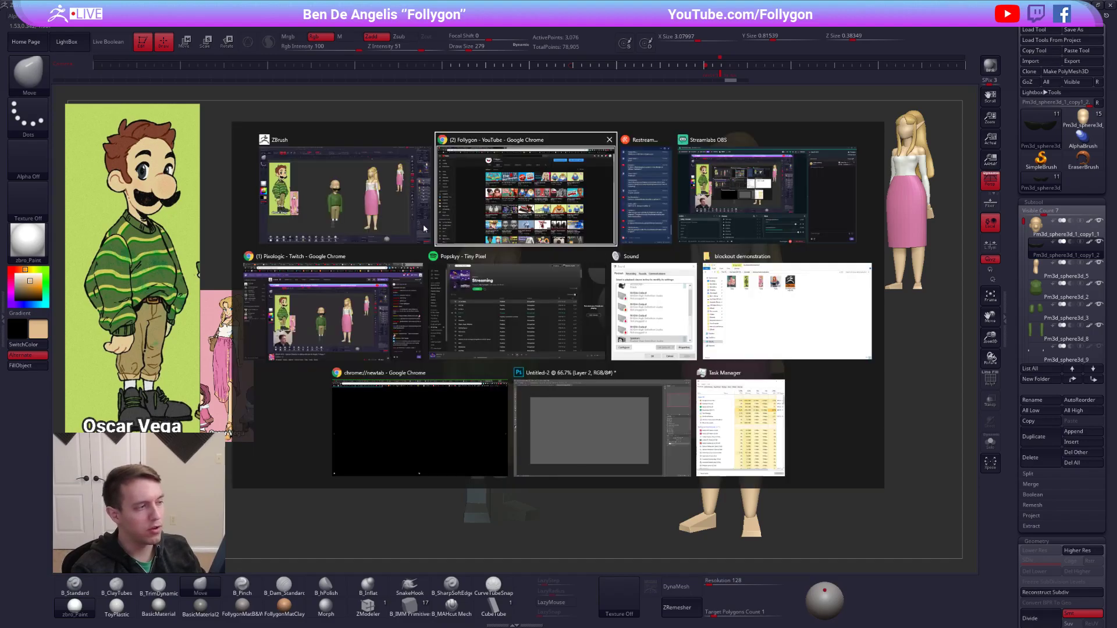
key(alt+Tab)
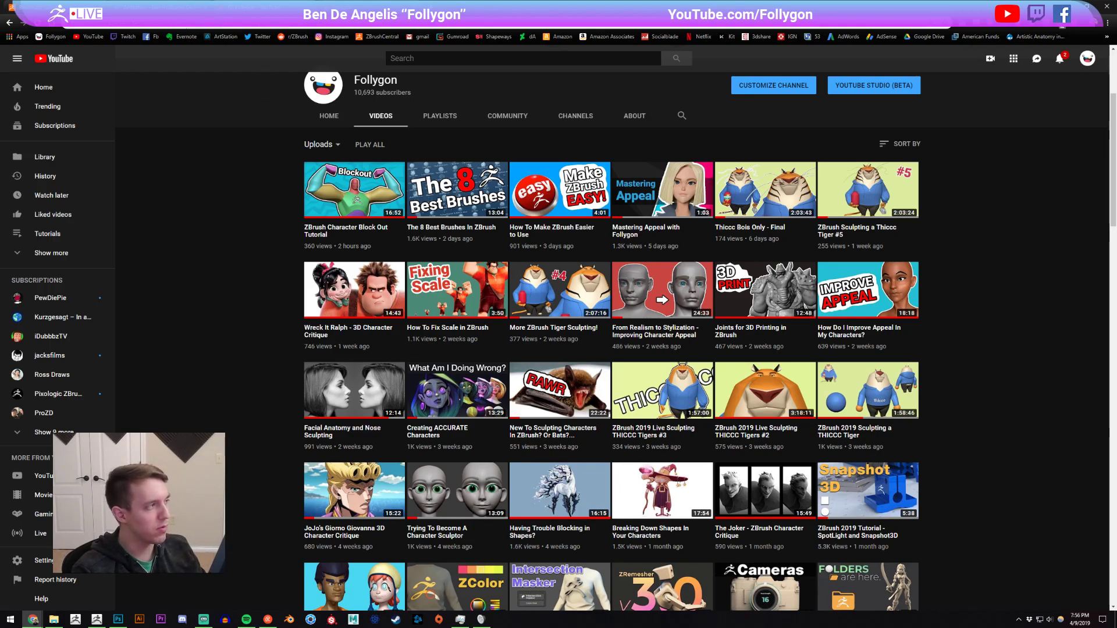
click(233, 7)
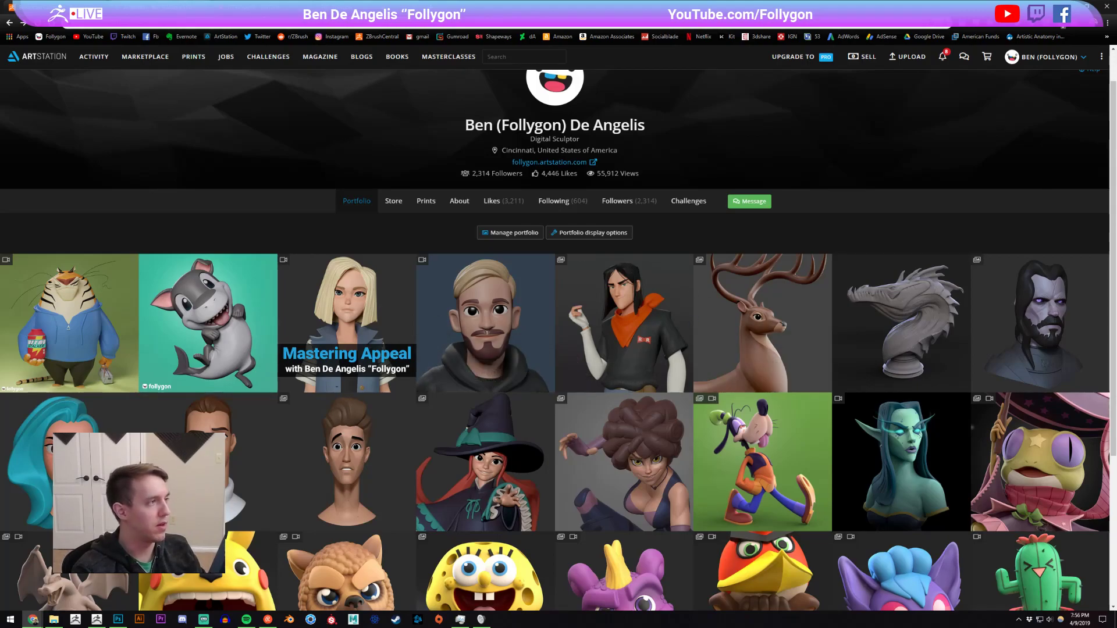
click(326, 7)
scroll(845, 312, up, 1)
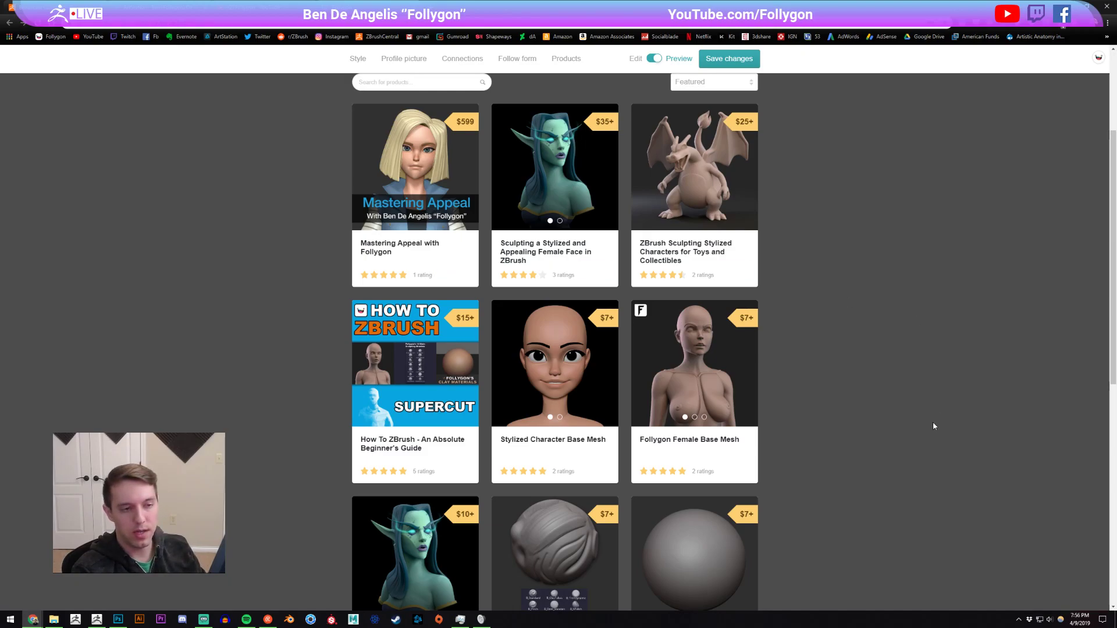
Check the April 2019 system calendar, close it, and switch back to ZBrush.
click(1074, 619)
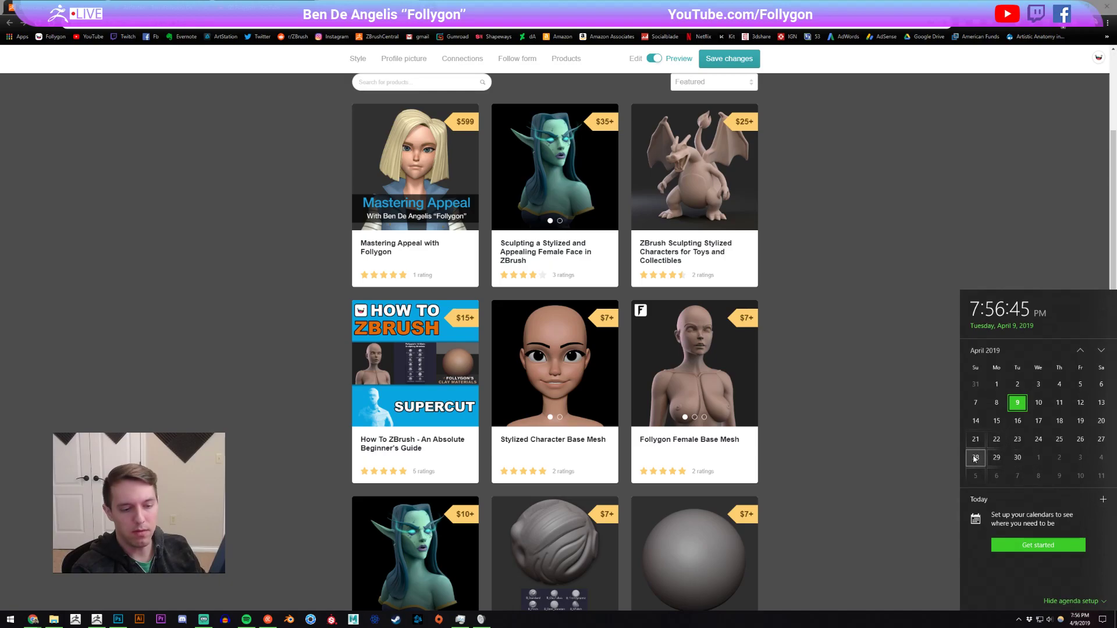
click(914, 363)
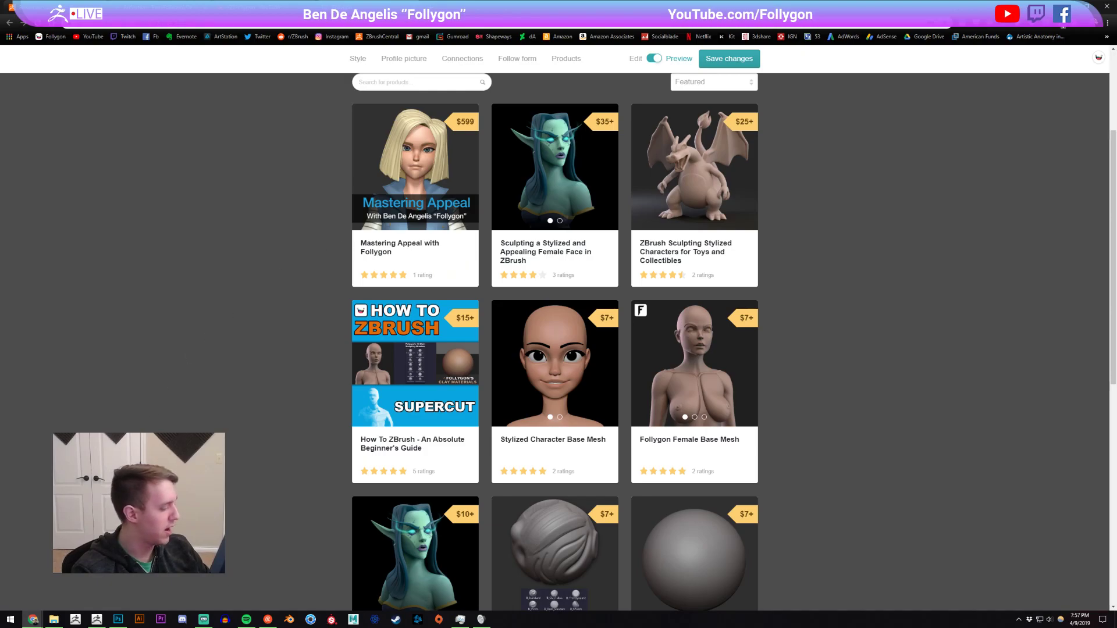
click(105, 620)
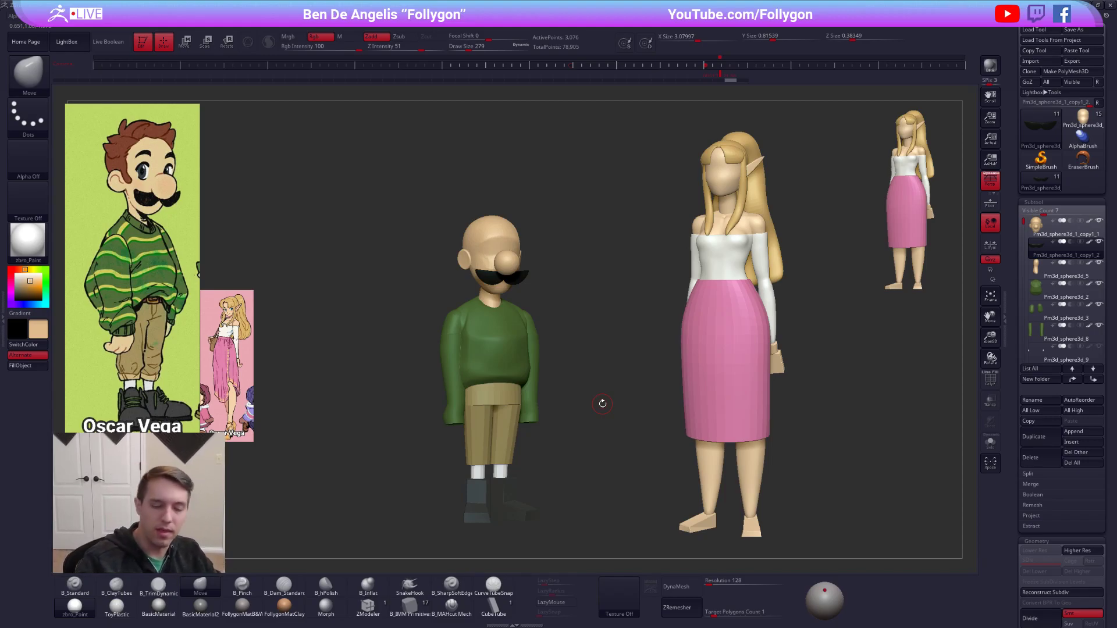
Select the sweater's torso subtool, check its wireframe, and rebuild its topology with ZRemesher.
right_drag(505, 280, 549, 290)
key(shift+f)
alt+click(477, 349)
alt+click(469, 345)
key(shift+f)
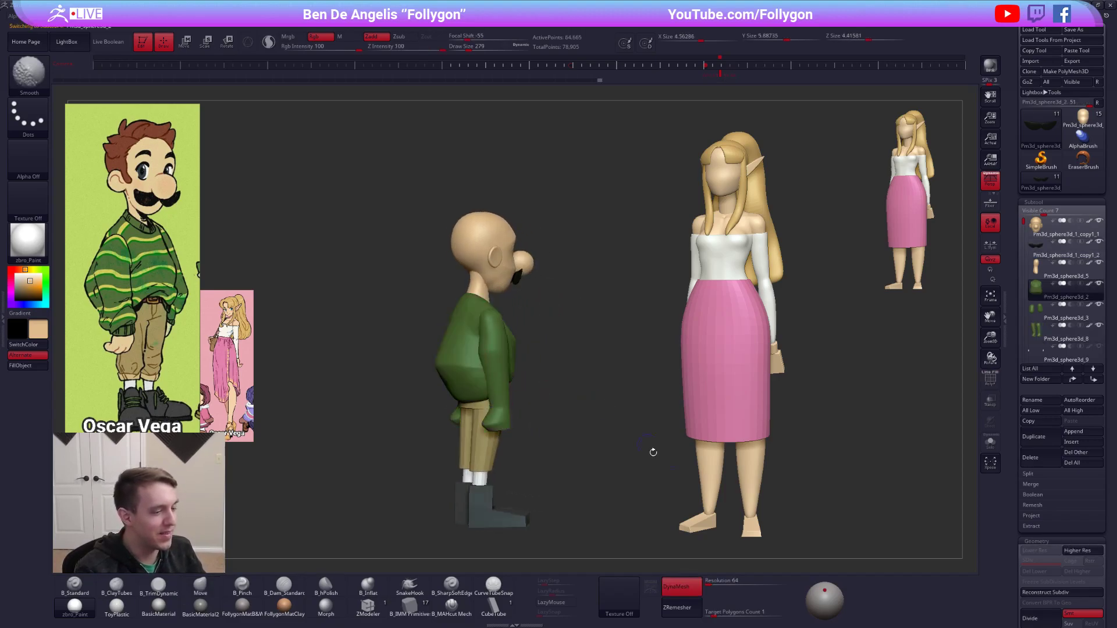
click(679, 607)
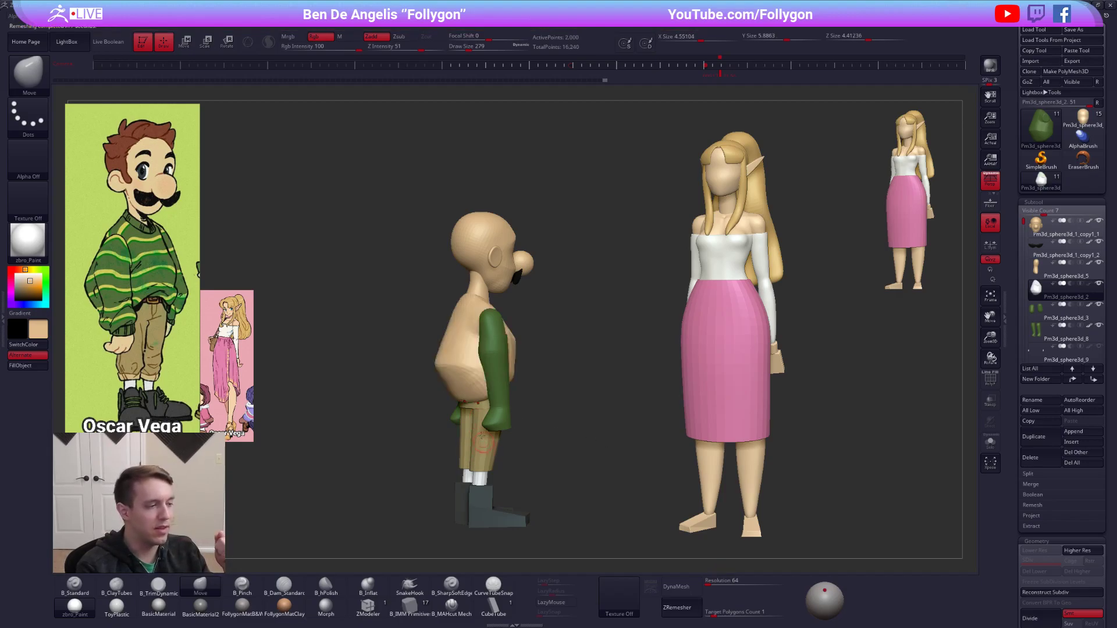
Sample the sweater's green, select the B_Standard brush, and fill the remeshed torso with that colour.
key(c)
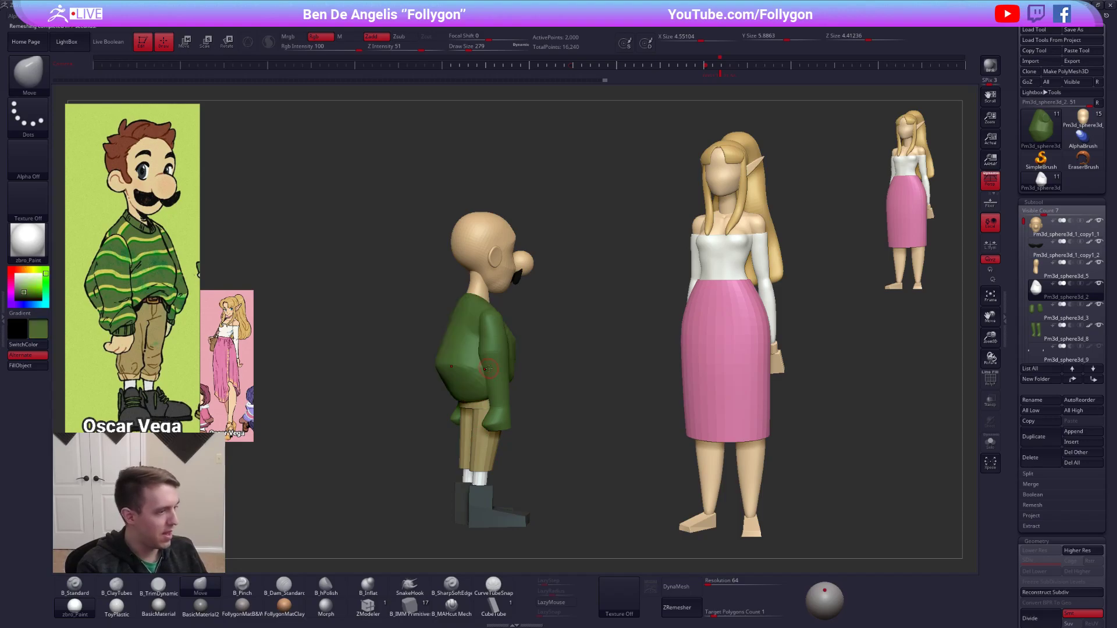
key(1)
click(24, 367)
drag(677, 372, 516, 369)
alt+drag(614, 369, 666, 369)
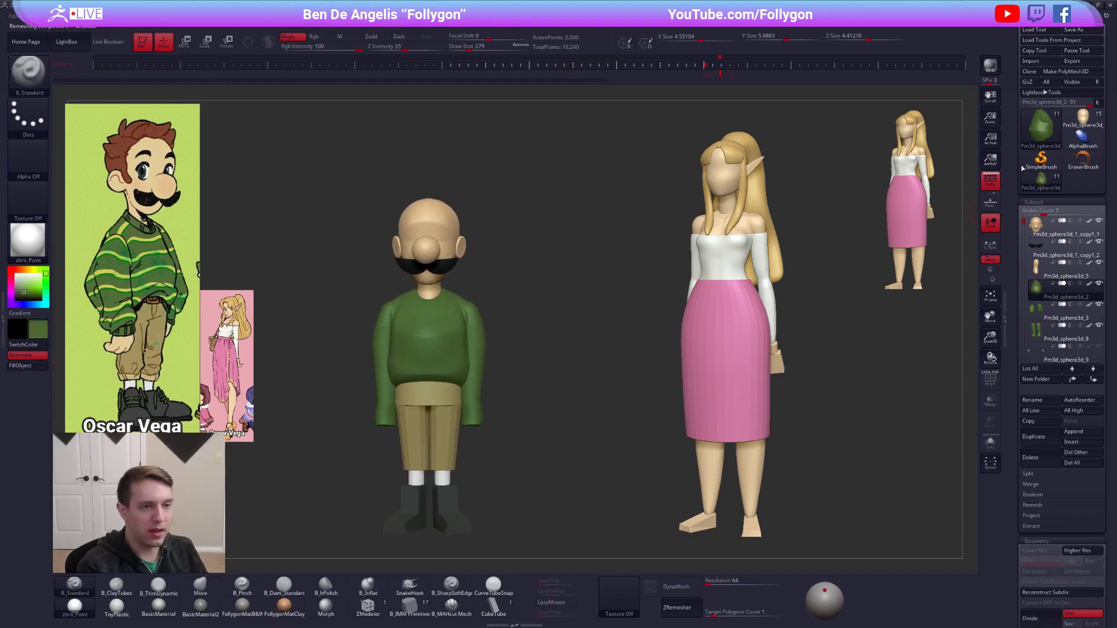
Clear the old snapshot from the canvas, frame the moustached character on its own, and snapshot him there.
alt+drag(662, 281, 621, 282)
drag(620, 282, 619, 301)
mouse_move(532, 325)
mouse_down()
mouse_move(532, 334)
mouse_move(459, 347)
mouse_up()
key(ctrl+n)
alt+drag(459, 348, 445, 320)
mouse_move(445, 319)
mouse_down()
mouse_move(752, 307)
mouse_move(764, 344)
mouse_up()
key(shift)
key(shift+s)
Switch to the blonde female character, turn perspective off, and face her forward beside the moustached character's snapshot.
click(1083, 119)
click(992, 181)
alt+drag(826, 288, 815, 250)
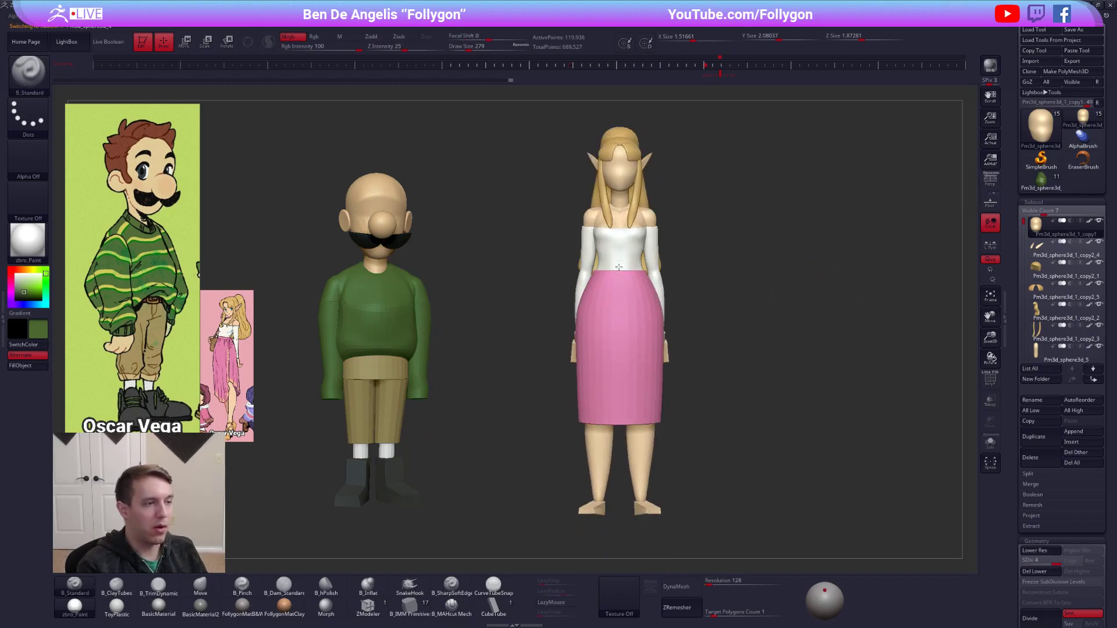
Hide the female character's white top and pink skirt to expose the base body underneath.
alt+click(627, 265)
click(1098, 347)
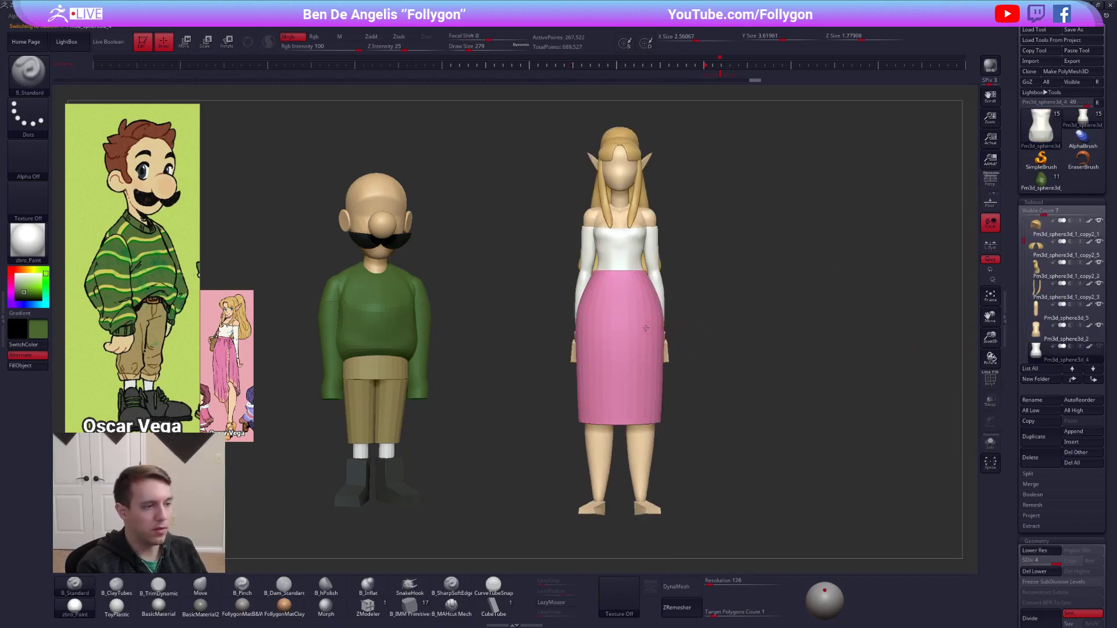
alt+click(641, 327)
click(1036, 330)
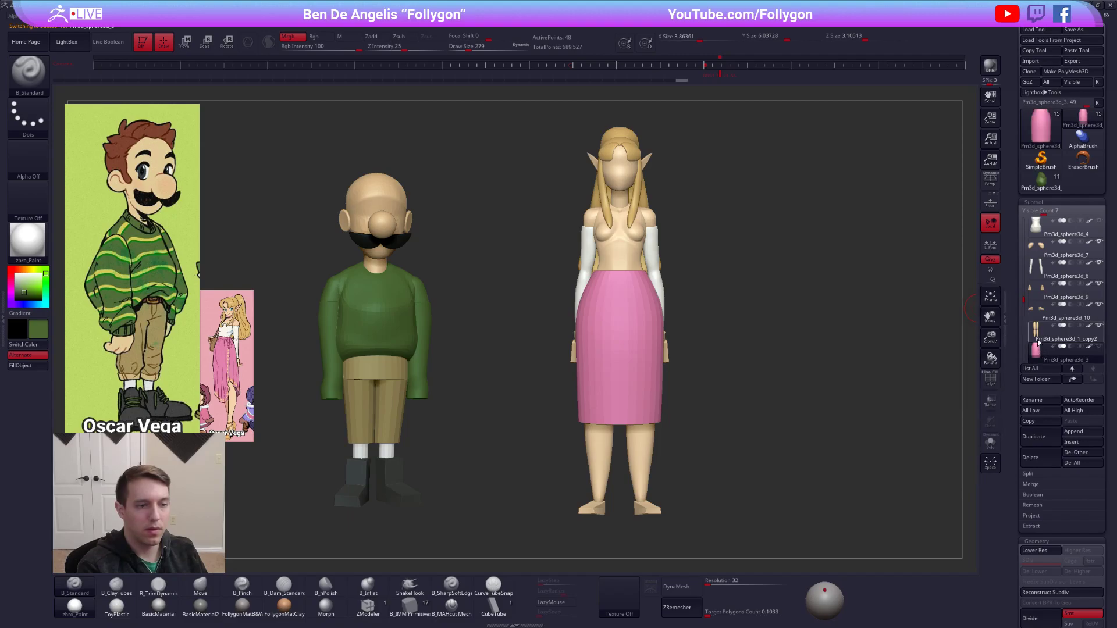
click(1099, 347)
right_drag(632, 312, 743, 314)
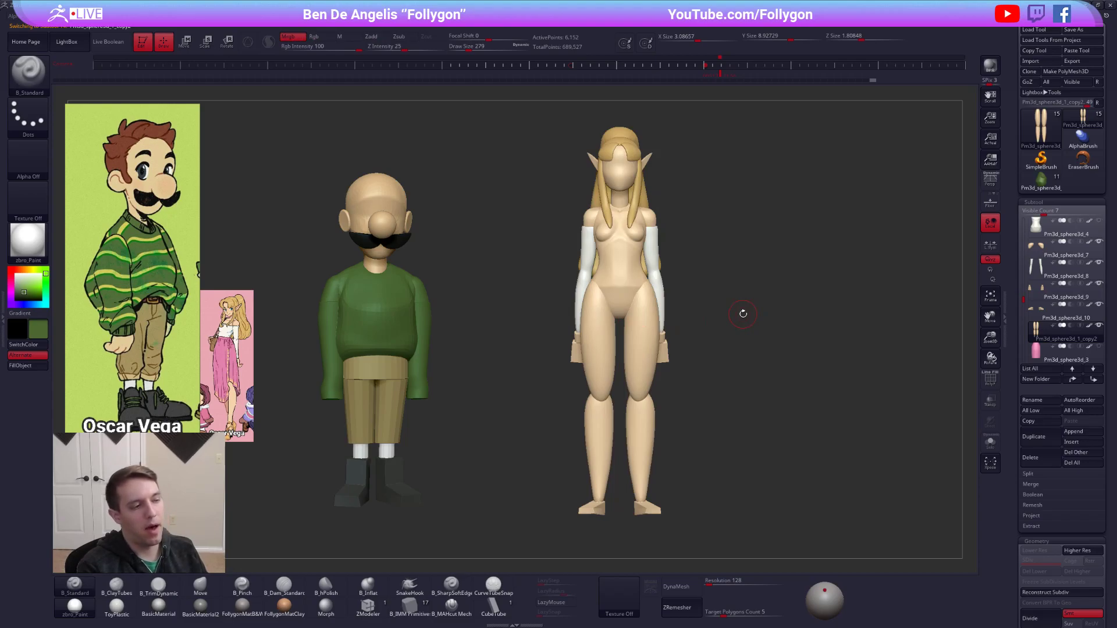
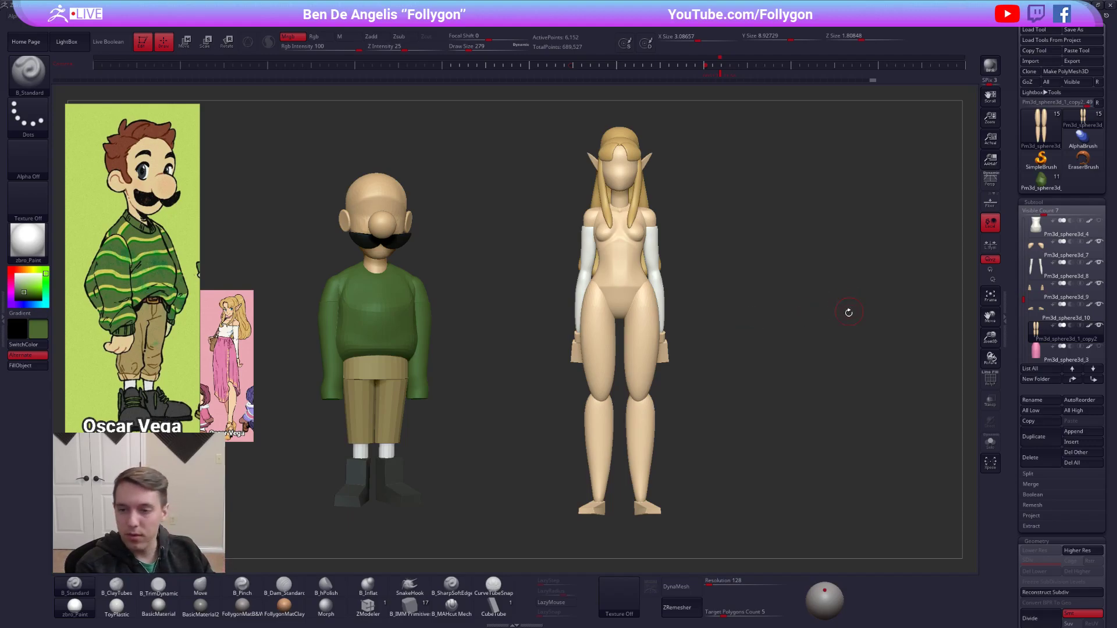
Turn the female character to a three-quarter view beside the moustached character's snapshot.
drag(741, 308, 813, 308)
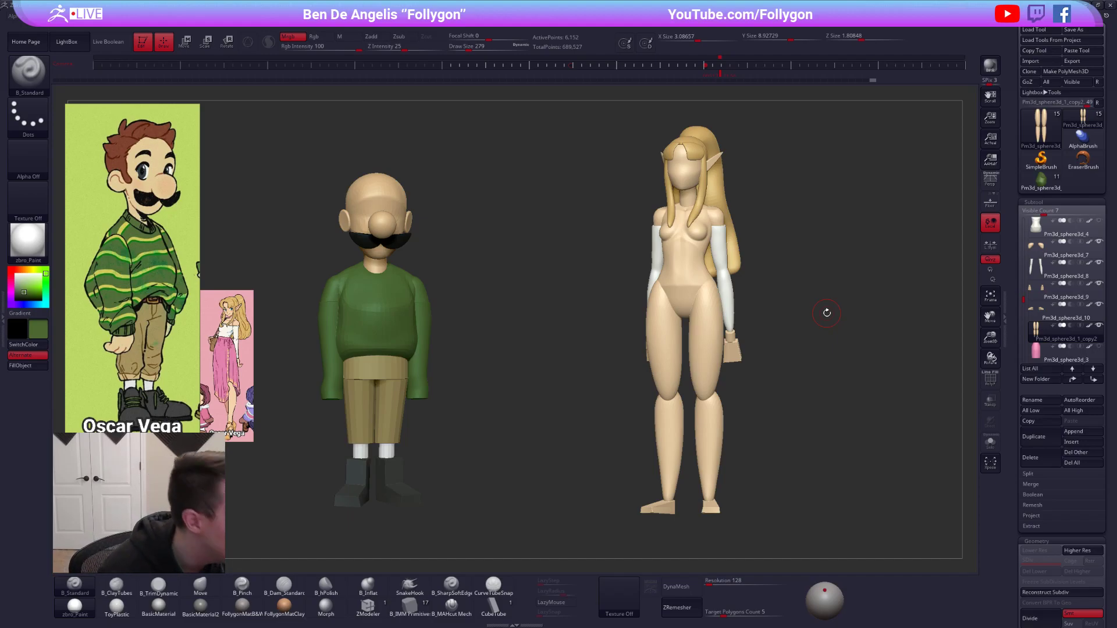
Switch to Chrome, view the Pixologic Broadcast Calendar and the Follygon store's product listings, and return to ZBrush.
key(alt+Tab)
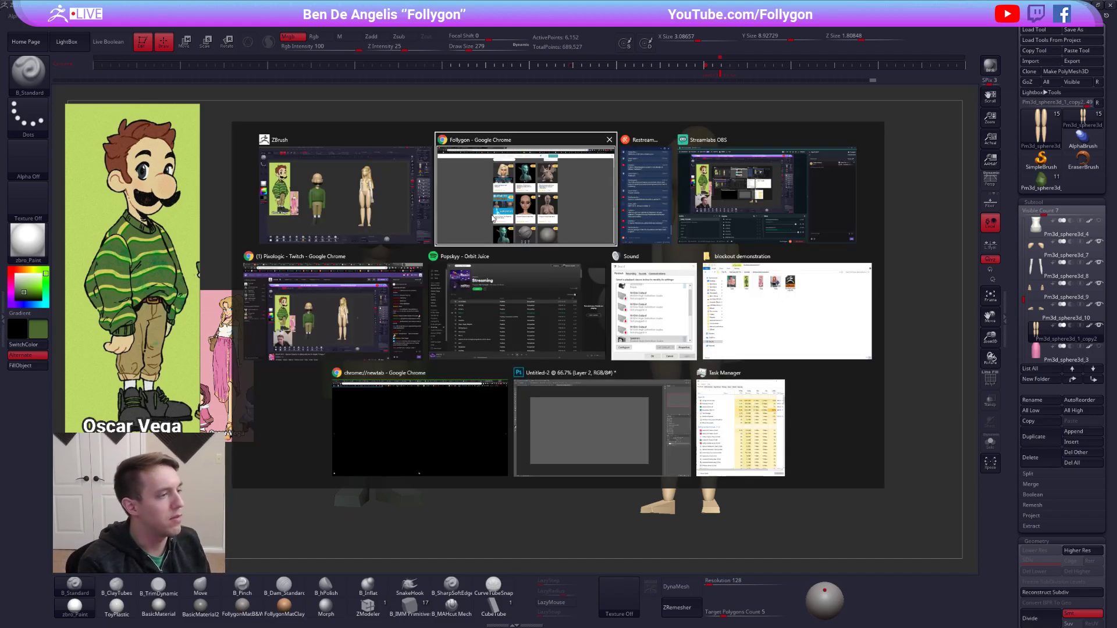
click(20, 7)
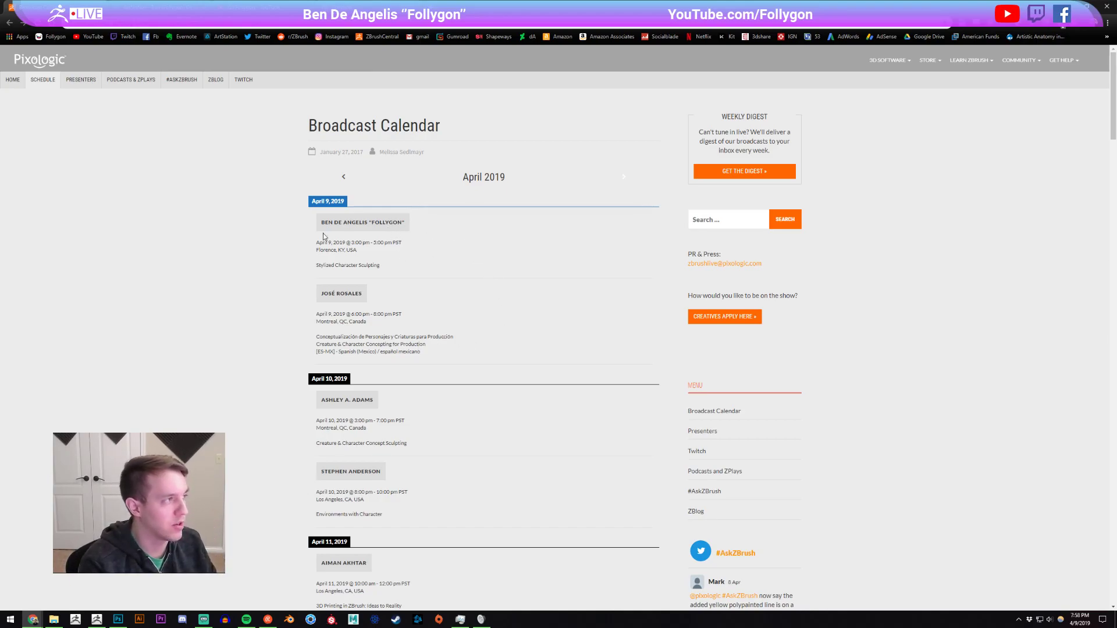
click(163, 8)
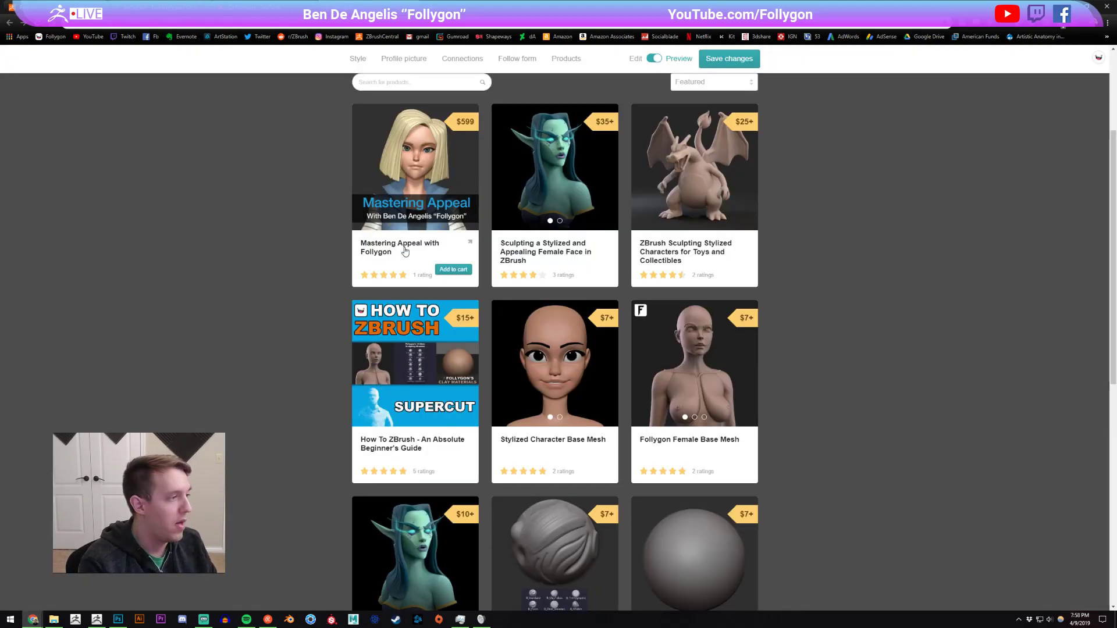
click(96, 619)
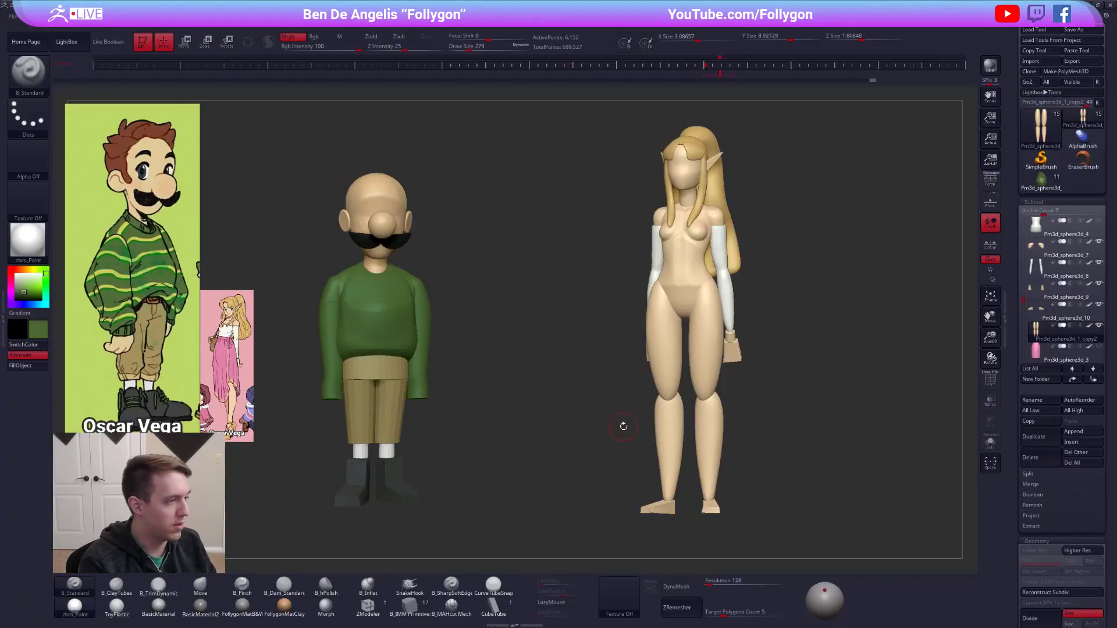